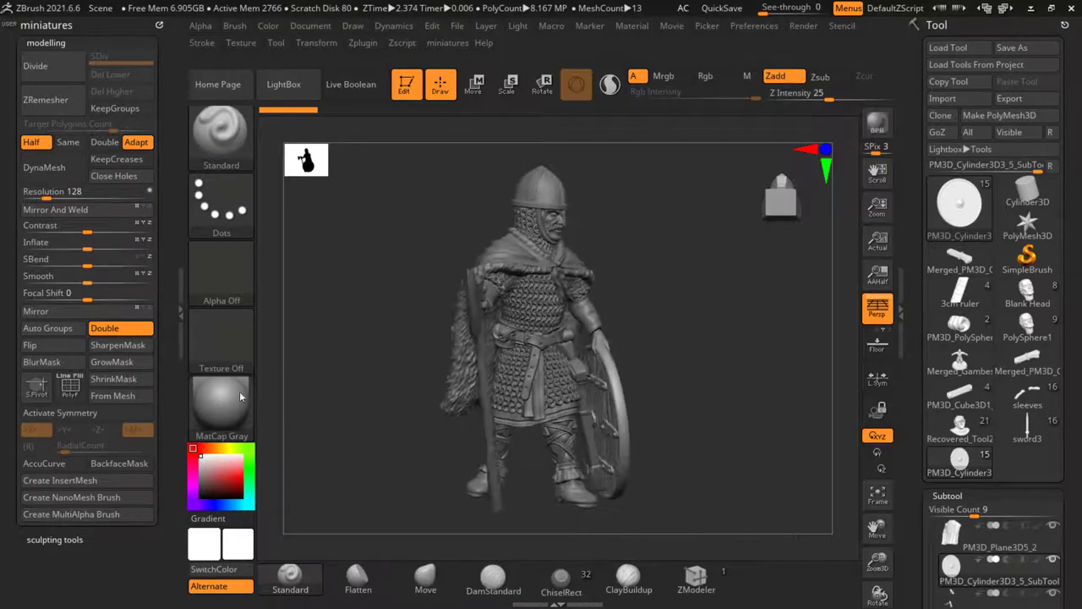
Step: Examine the axe-and-shield warrior from several angles and distances, finishing by selecting the axe subtool
{"action": "mouse_move", "coordinate": [385, 427]}
{"action": "left_mouse_down"}
{"action": "mouse_move", "coordinate": [361, 414]}
{"action": "mouse_move", "coordinate": [393, 412]}
{"action": "left_mouse_up"}
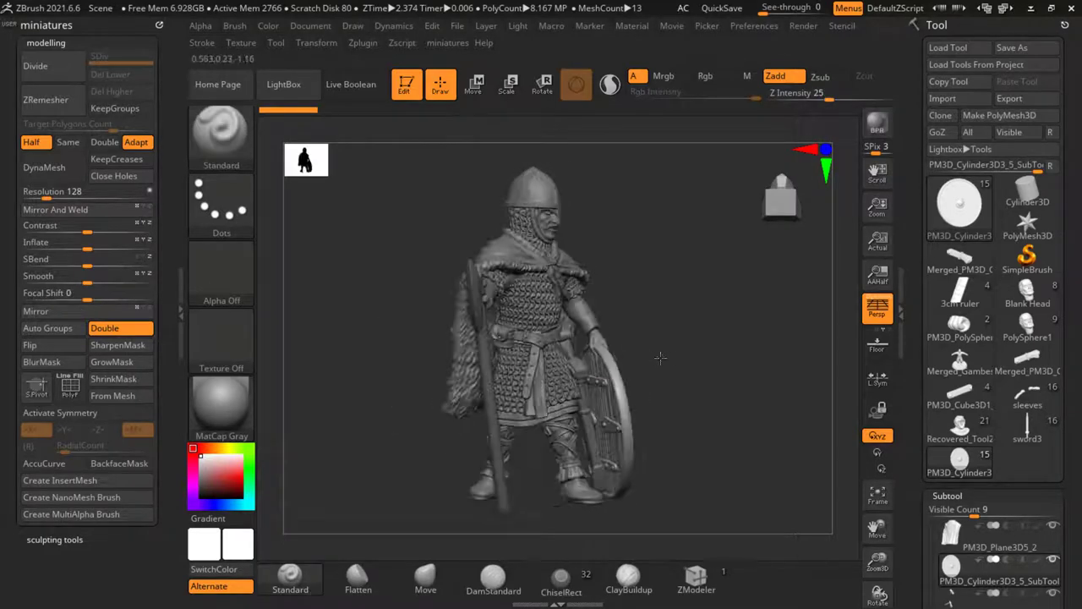
{"action": "left_click_drag", "start_coordinate": [674, 367], "coordinate": [691, 355], "text": "alt"}
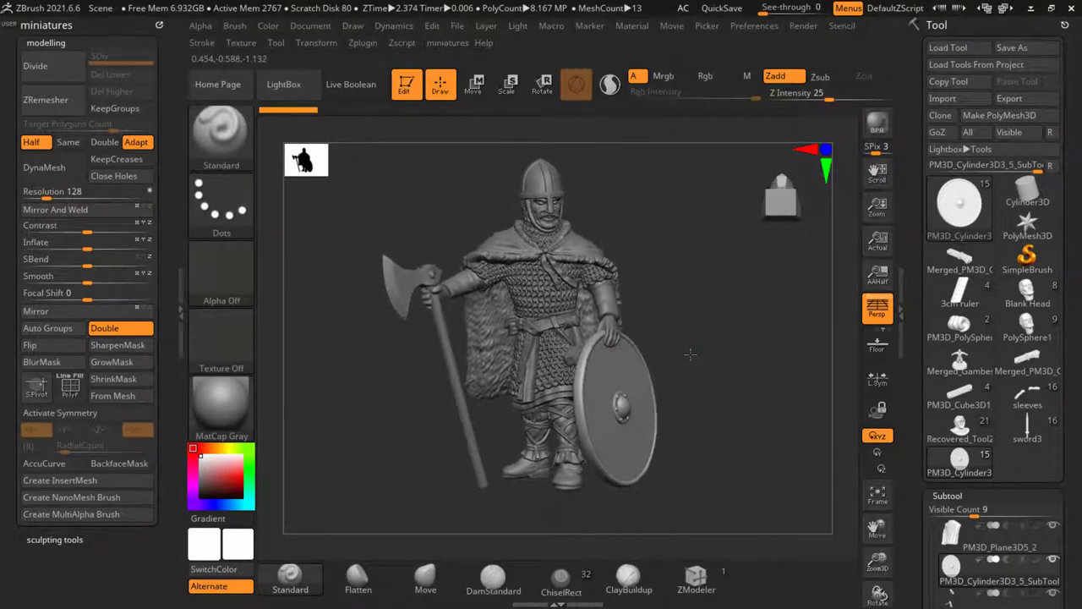
{"action": "scroll", "coordinate": [542, 199], "scroll_direction": "up", "scroll_amount": 5}
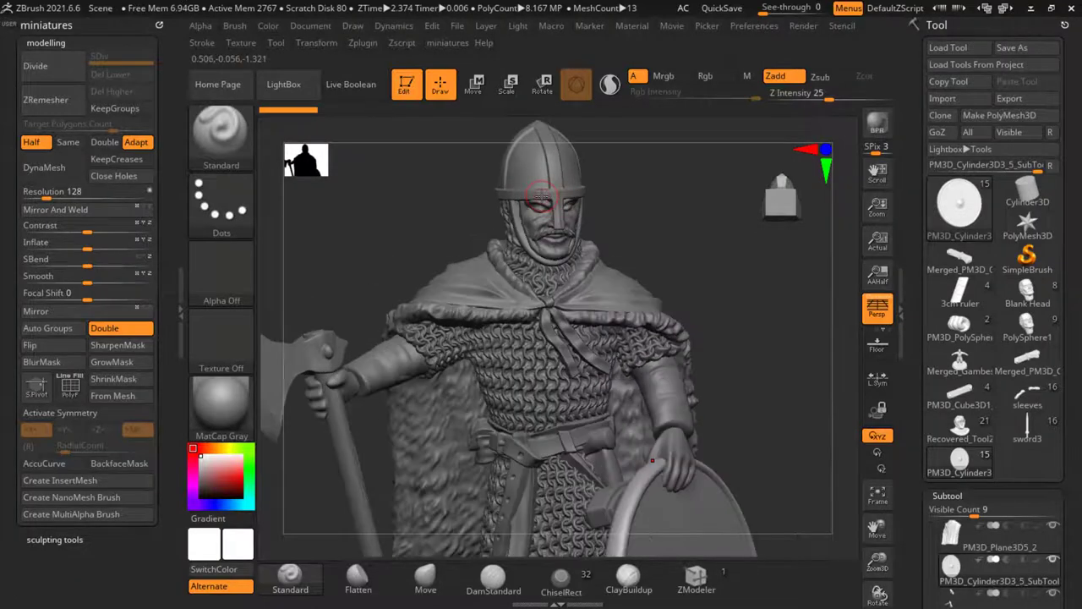
{"action": "scroll", "coordinate": [555, 236], "scroll_direction": "down", "scroll_amount": 2}
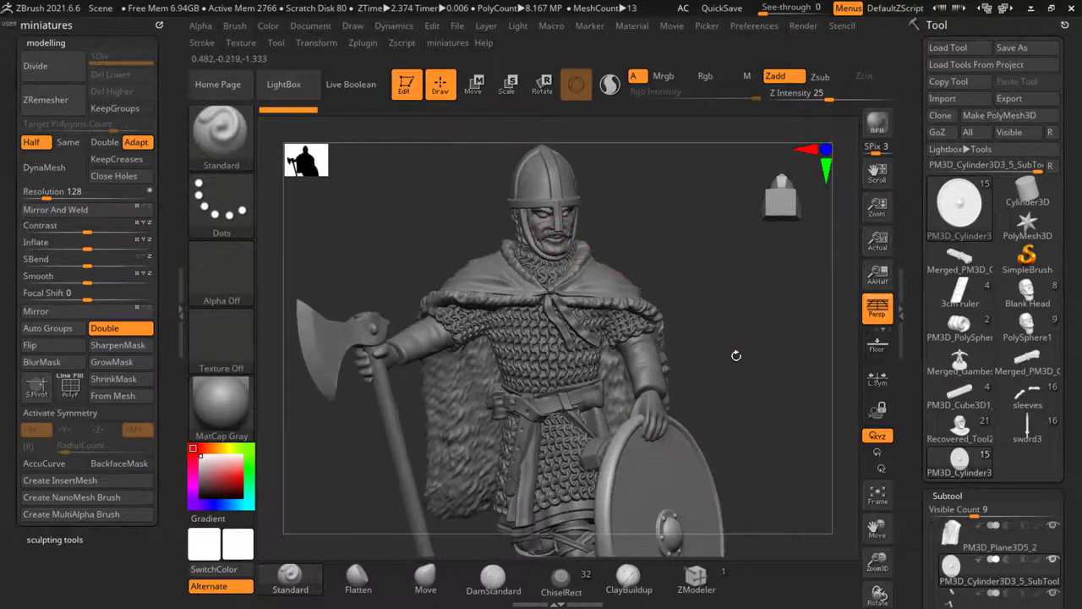
{"action": "left_click_drag", "start_coordinate": [736, 355], "coordinate": [738, 298], "text": "alt"}
{"action": "left_click_drag", "start_coordinate": [357, 403], "coordinate": [338, 315], "text": "alt"}
{"action": "left_click_drag", "start_coordinate": [472, 406], "coordinate": [503, 386]}
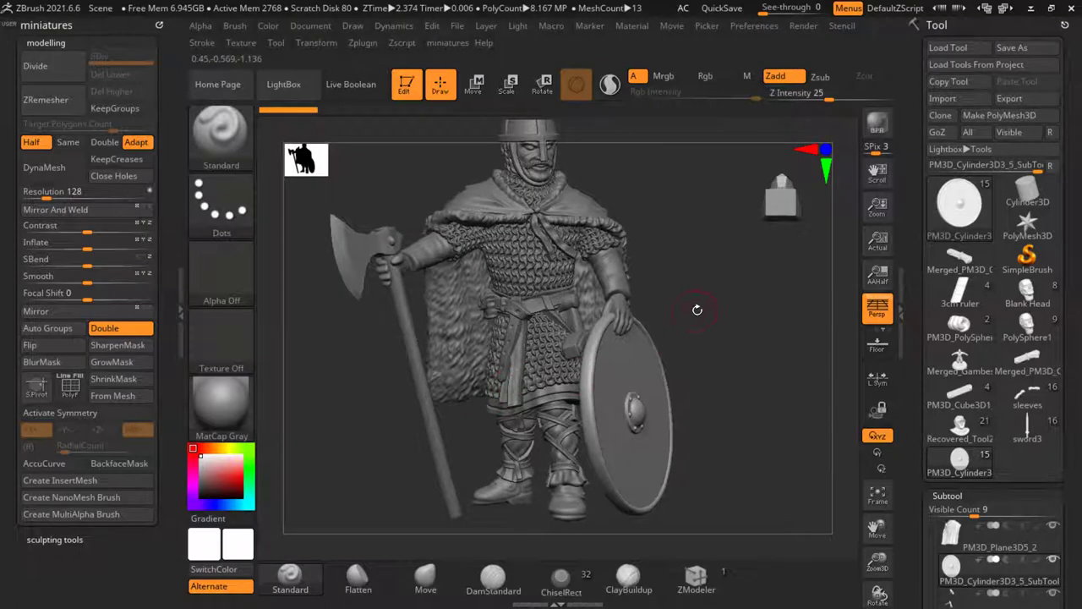
{"action": "left_click_drag", "start_coordinate": [698, 311], "coordinate": [704, 346]}
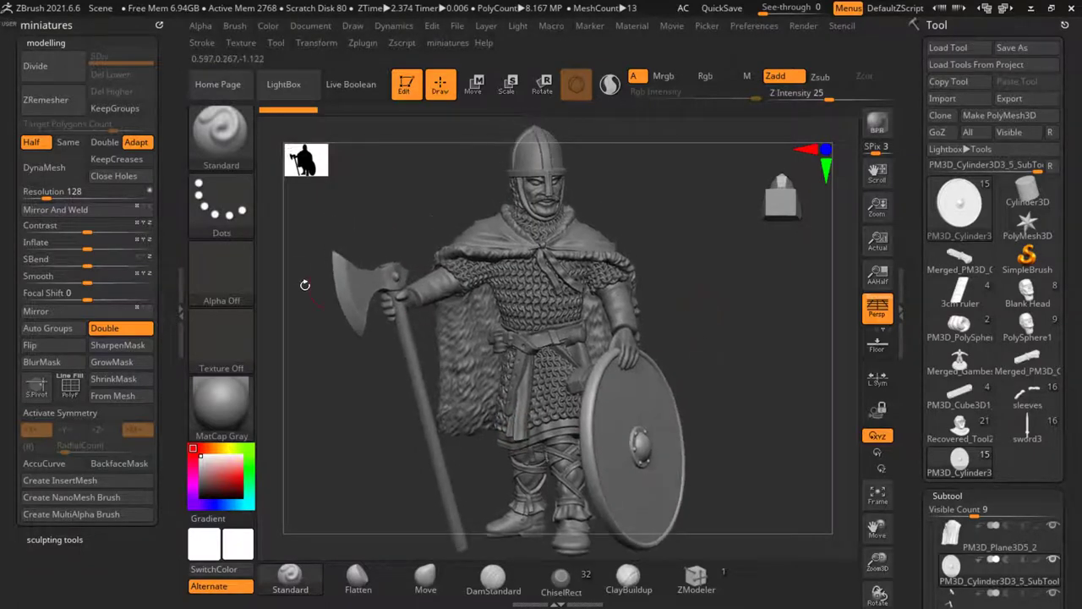
{"action": "left_click", "coordinate": [344, 299], "text": "alt"}
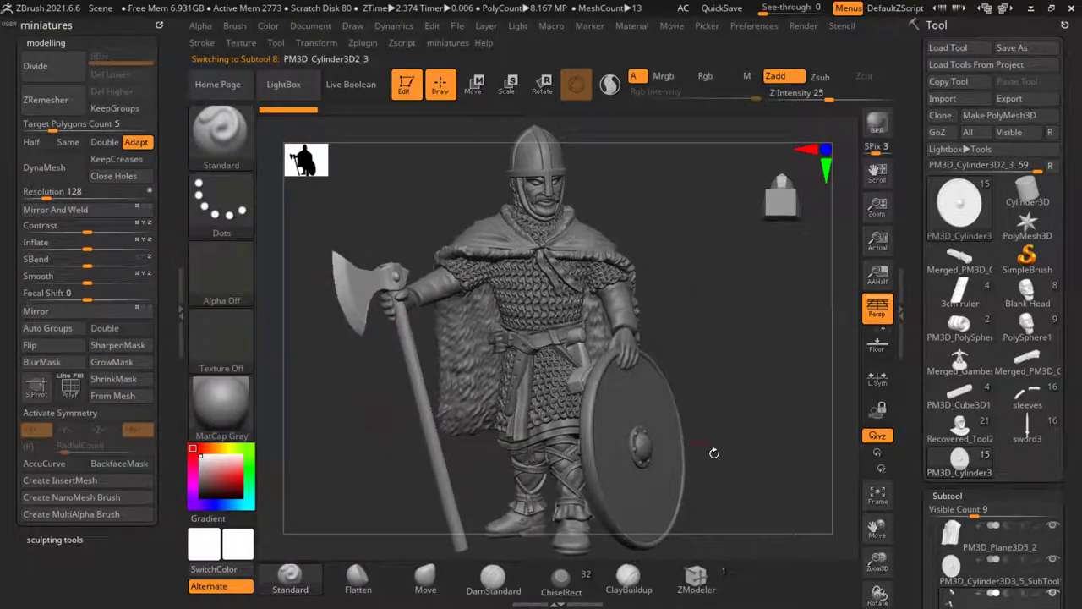
Step: Switch to the 21-subtool head and coif model and frame it from the front
{"action": "left_click", "coordinate": [953, 429]}
{"action": "left_click_drag", "start_coordinate": [632, 284], "coordinate": [628, 247], "text": "alt"}
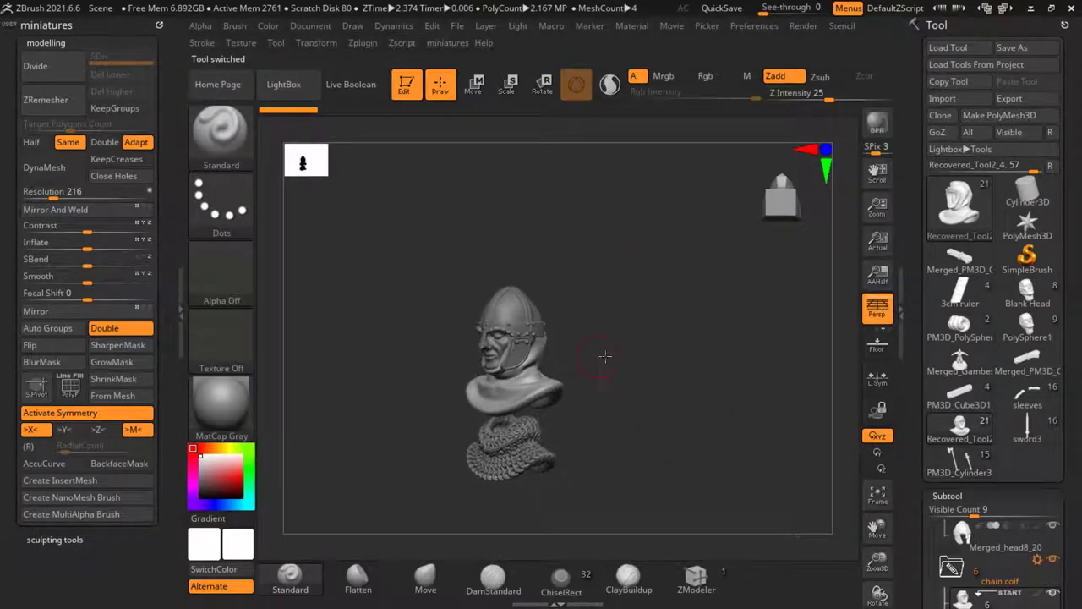
{"action": "left_click_drag", "start_coordinate": [603, 356], "coordinate": [657, 357]}
{"action": "key", "text": "f"}
{"action": "left_click_drag", "start_coordinate": [659, 401], "coordinate": [636, 374], "text": "alt"}
{"action": "left_click_drag", "start_coordinate": [915, 435], "coordinate": [903, 323]}
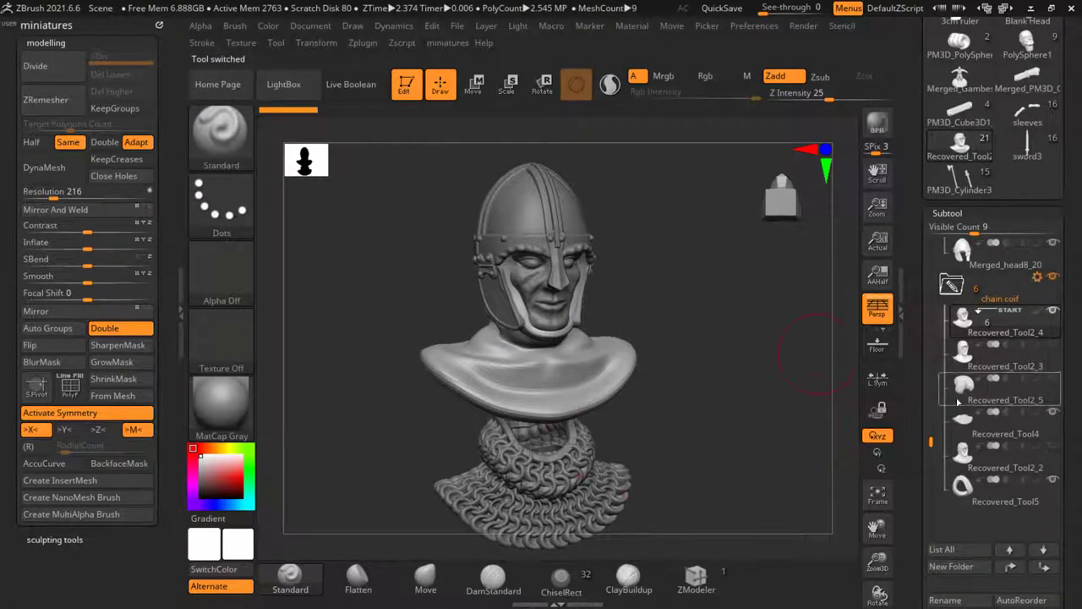
Step: Replace the finished riveted helm on the head with the visible helm builder and Extract3 subtools
{"action": "left_click_drag", "start_coordinate": [931, 440], "coordinate": [932, 349]}
{"action": "left_click", "coordinate": [1054, 447]}
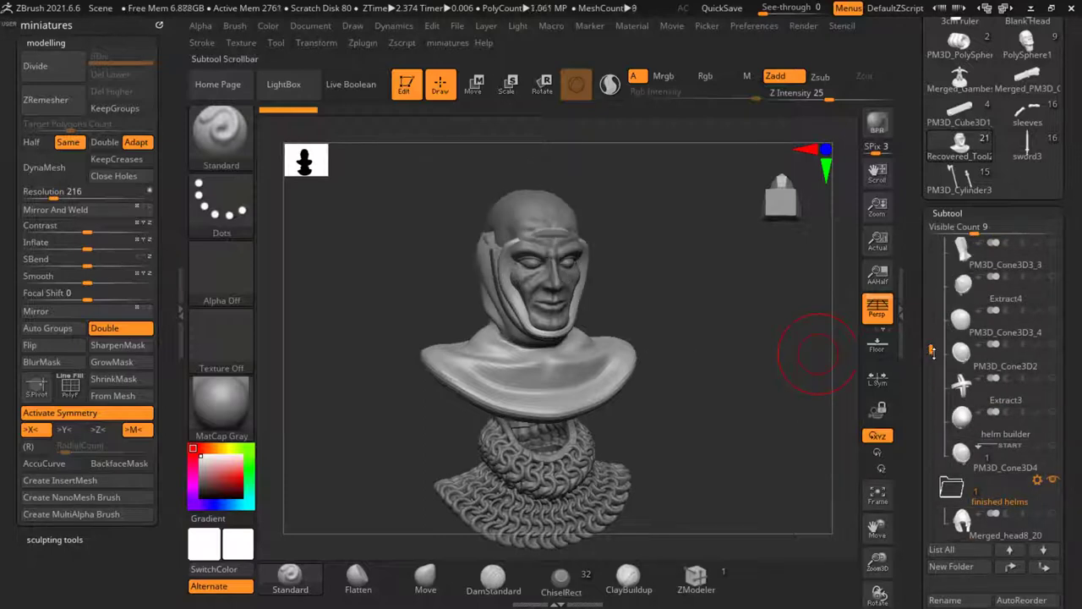
{"action": "left_click", "coordinate": [1053, 414]}
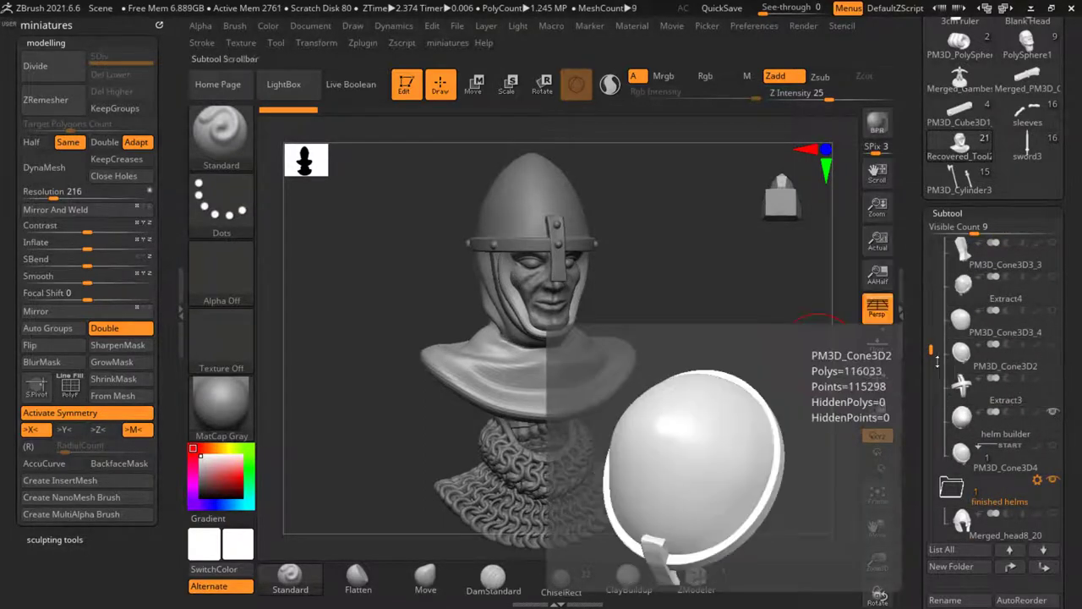
{"action": "left_click", "coordinate": [1051, 381]}
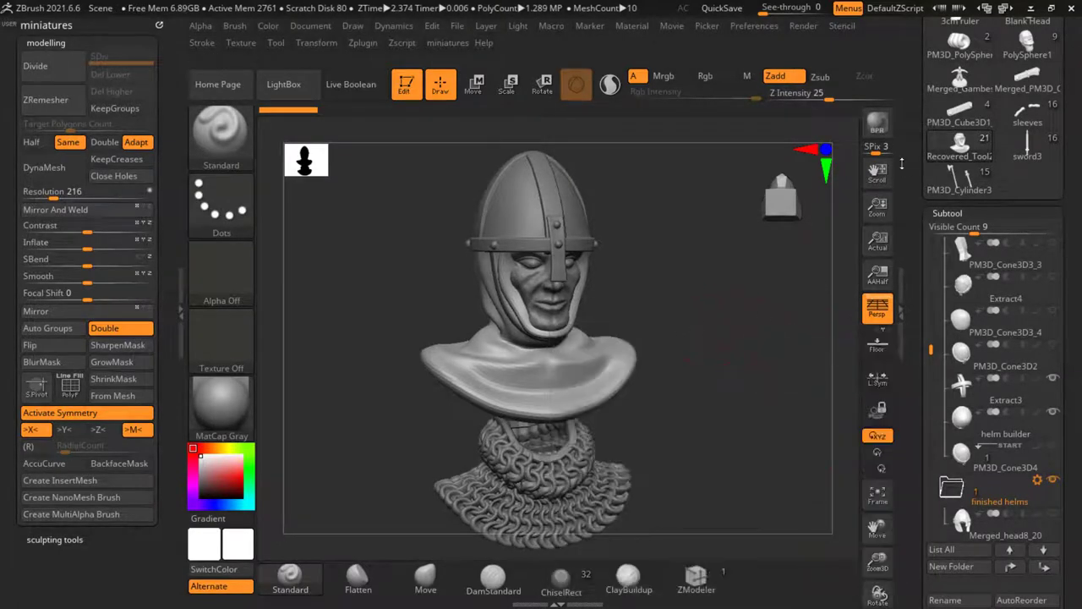
{"action": "mouse_move", "coordinate": [917, 173]}
{"action": "left_mouse_down"}
{"action": "mouse_move", "coordinate": [916, 312]}
{"action": "mouse_move", "coordinate": [916, 191]}
{"action": "left_mouse_up"}
{"action": "left_click_drag", "start_coordinate": [657, 309], "coordinate": [638, 319]}
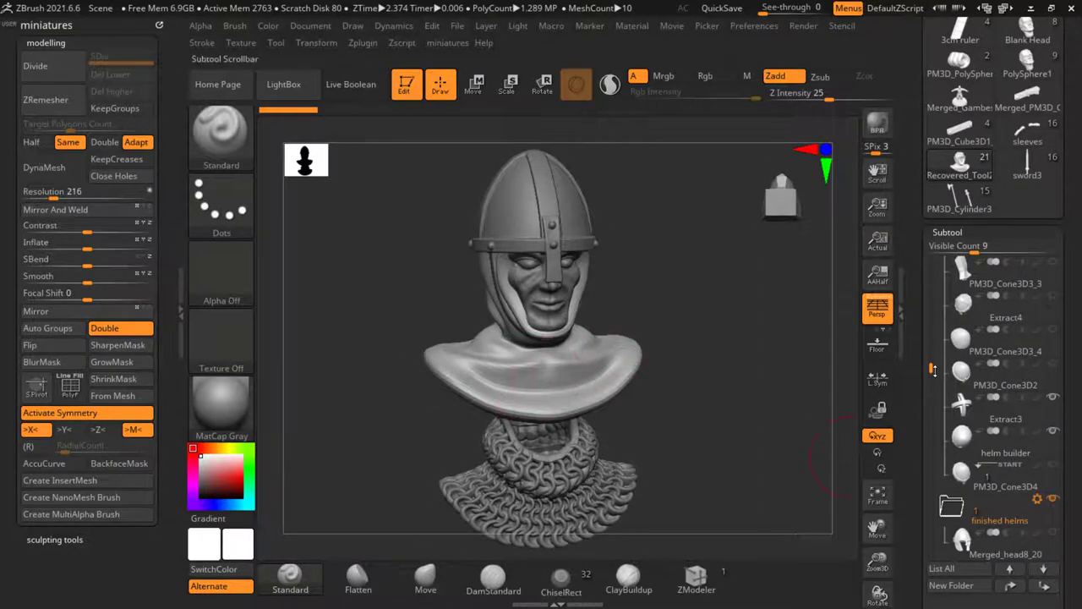
Step: Preview the coif variants by selecting the Recovered_Tool2_3 subtool and then Recovered_Tool2_5
{"action": "left_click_drag", "start_coordinate": [934, 371], "coordinate": [934, 429]}
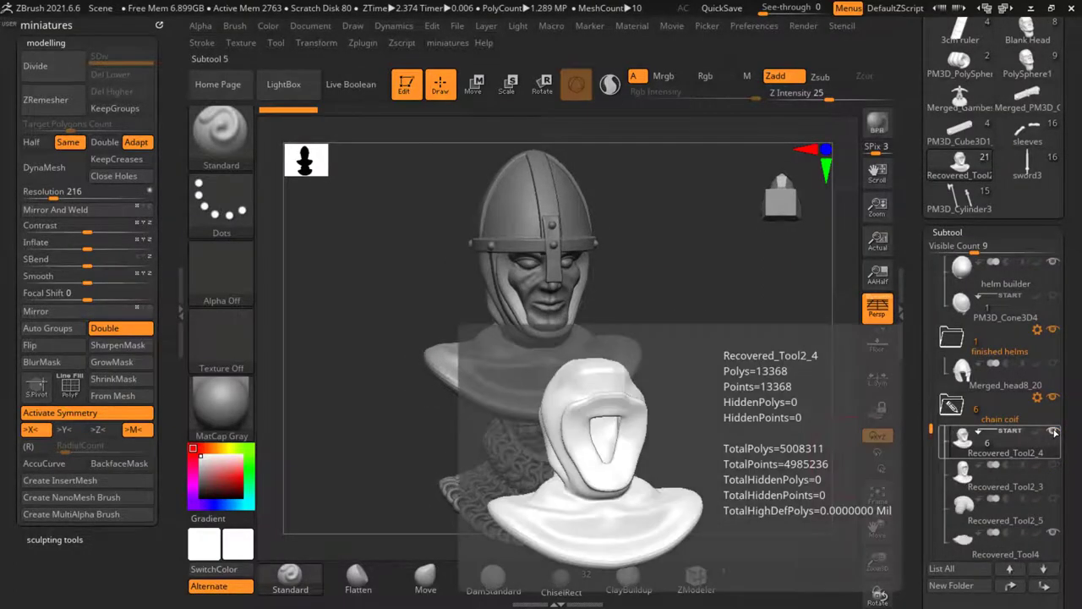
{"action": "left_click", "coordinate": [963, 475]}
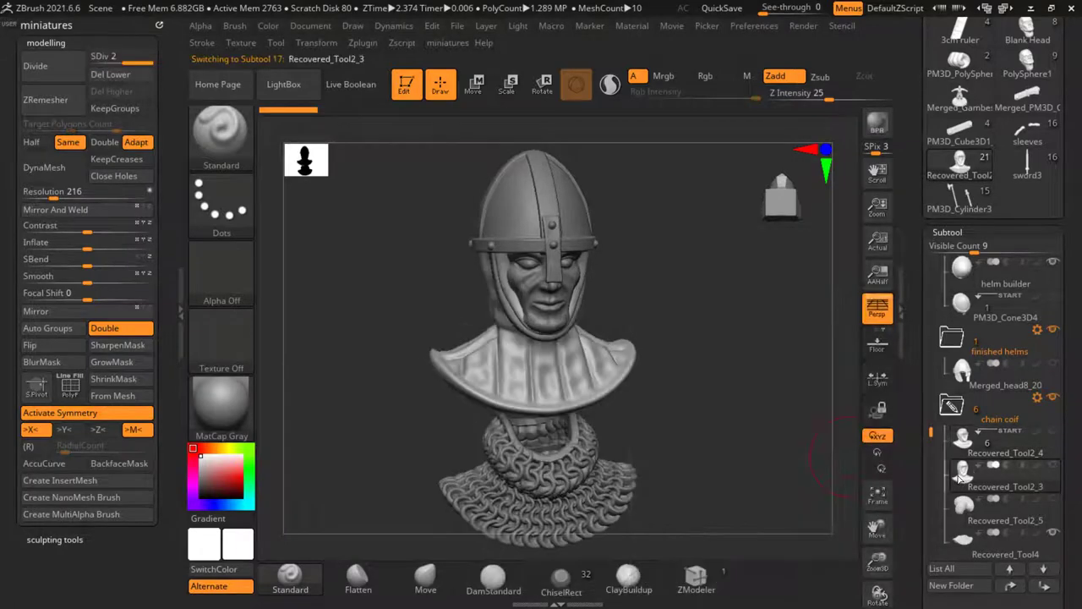
{"action": "left_click", "coordinate": [958, 508]}
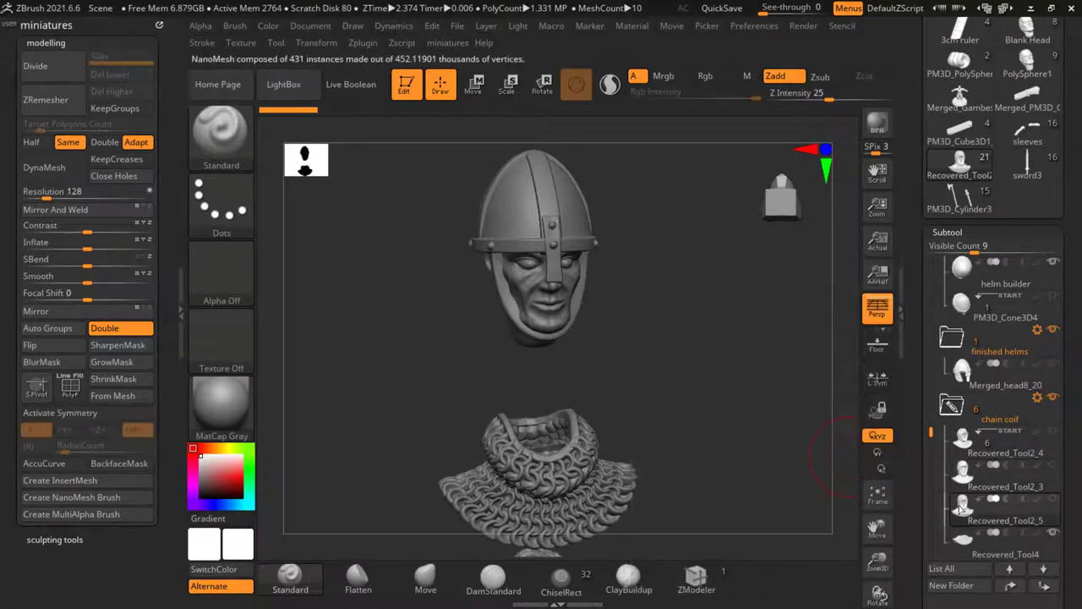
Step: Examine the chainmail coif pieces and the helmeted head from the front, side and below
{"action": "left_click_drag", "start_coordinate": [806, 471], "coordinate": [791, 235], "text": "alt"}
{"action": "left_click_drag", "start_coordinate": [658, 425], "coordinate": [682, 437]}
{"action": "left_click_drag", "start_coordinate": [680, 220], "coordinate": [698, 398], "text": "alt"}
{"action": "left_click_drag", "start_coordinate": [434, 330], "coordinate": [505, 398]}
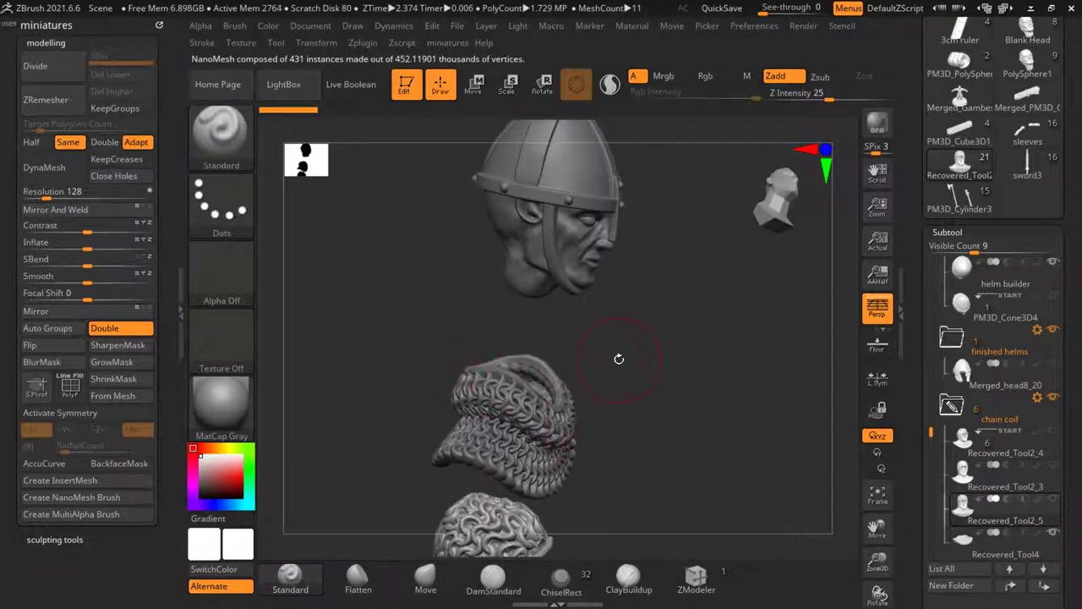
{"action": "left_click_drag", "start_coordinate": [720, 401], "coordinate": [665, 414]}
{"action": "left_click_drag", "start_coordinate": [633, 462], "coordinate": [614, 328], "text": "alt"}
{"action": "left_click_drag", "start_coordinate": [644, 362], "coordinate": [656, 424], "text": "alt"}
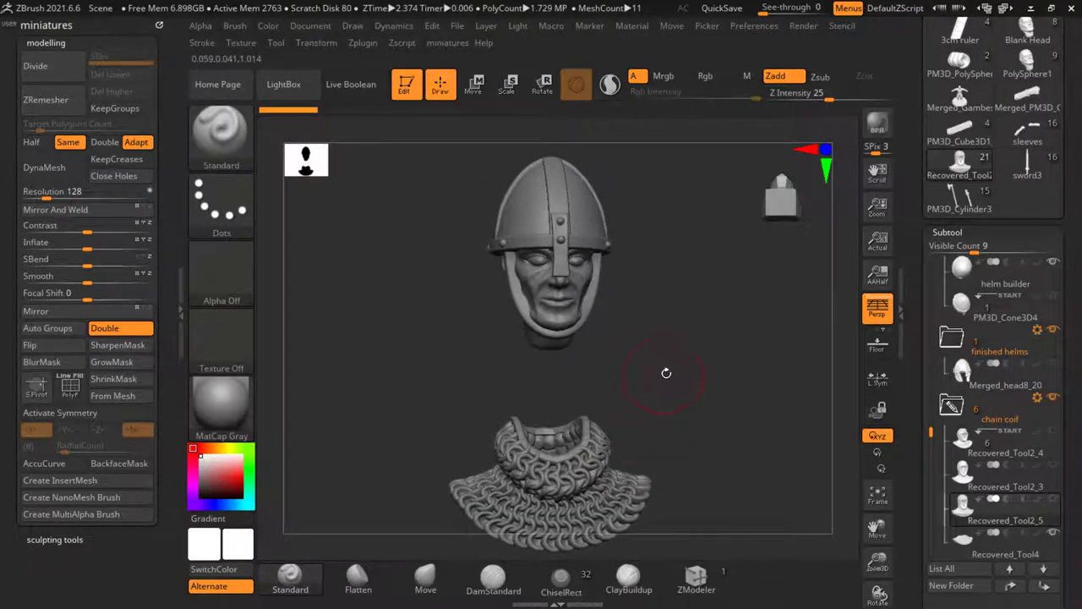
{"action": "mouse_move", "coordinate": [672, 377]}
{"action": "left_mouse_down"}
{"action": "mouse_move", "coordinate": [741, 392]}
{"action": "mouse_move", "coordinate": [731, 386]}
{"action": "left_mouse_up"}
{"action": "left_click_drag", "start_coordinate": [598, 296], "coordinate": [649, 338], "text": "alt"}
{"action": "left_click_drag", "start_coordinate": [565, 146], "coordinate": [553, 198], "text": "alt"}
{"action": "left_click_drag", "start_coordinate": [478, 412], "coordinate": [478, 382]}
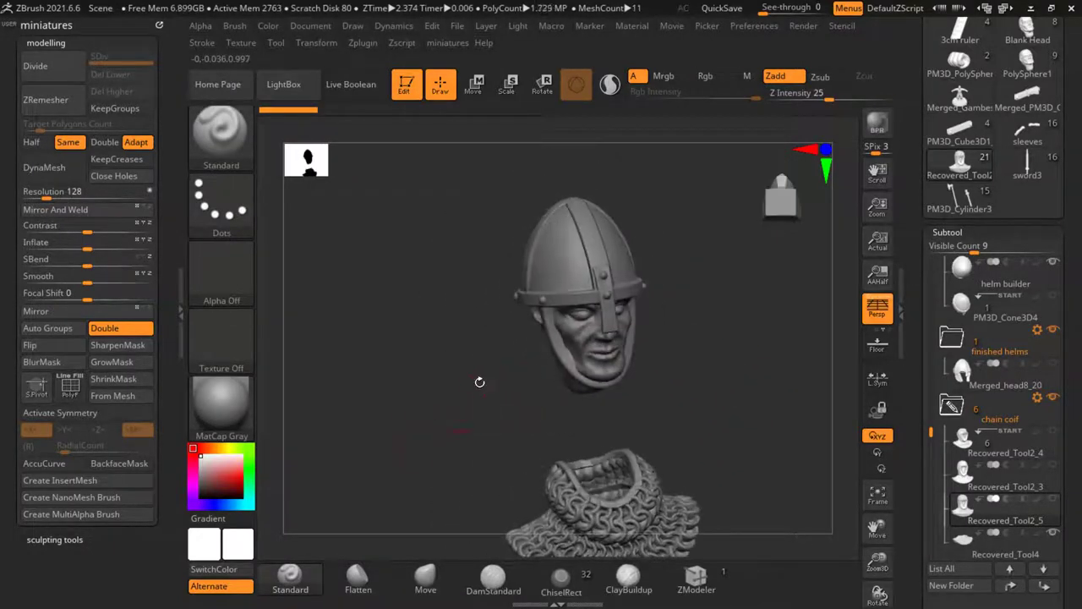
Step: Select the helm builder subtool and turn off its X symmetry
{"action": "left_click_drag", "start_coordinate": [569, 190], "coordinate": [571, 261], "text": "alt"}
{"action": "left_click", "coordinate": [561, 267], "text": "alt"}
{"action": "left_click_drag", "start_coordinate": [484, 347], "coordinate": [504, 343], "text": "shift"}
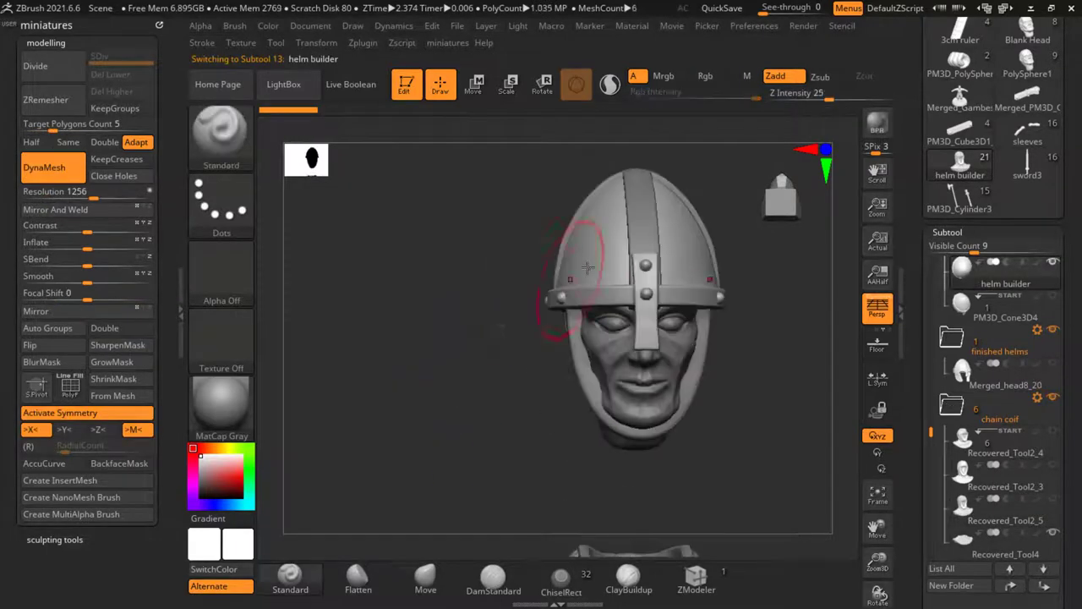
{"action": "left_click_drag", "start_coordinate": [476, 379], "coordinate": [509, 382]}
{"action": "key", "text": "x"}
{"action": "mouse_move", "coordinate": [773, 376]}
{"action": "left_mouse_down", "text": "alt"}
{"action": "mouse_move", "coordinate": [744, 391]}
{"action": "mouse_move", "coordinate": [774, 399]}
{"action": "mouse_move", "coordinate": [729, 392]}
{"action": "left_mouse_up", "text": "alt"}
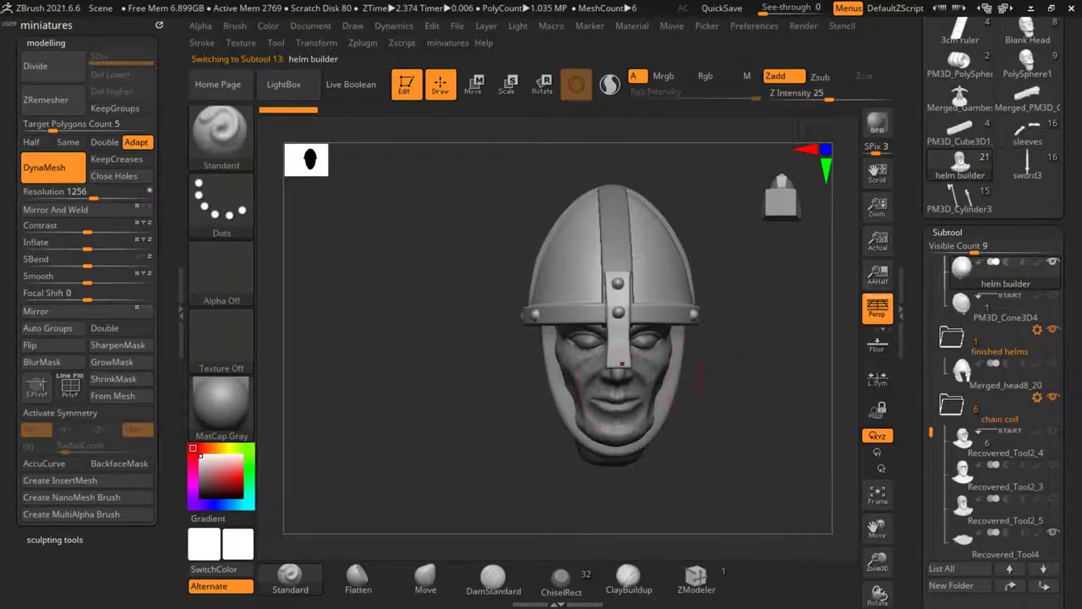
Step: Examine the helmet's bands, rivets and chin strap from the side and the front
{"action": "left_click_drag", "start_coordinate": [484, 372], "coordinate": [543, 365]}
{"action": "left_click_drag", "start_coordinate": [484, 266], "coordinate": [532, 281]}
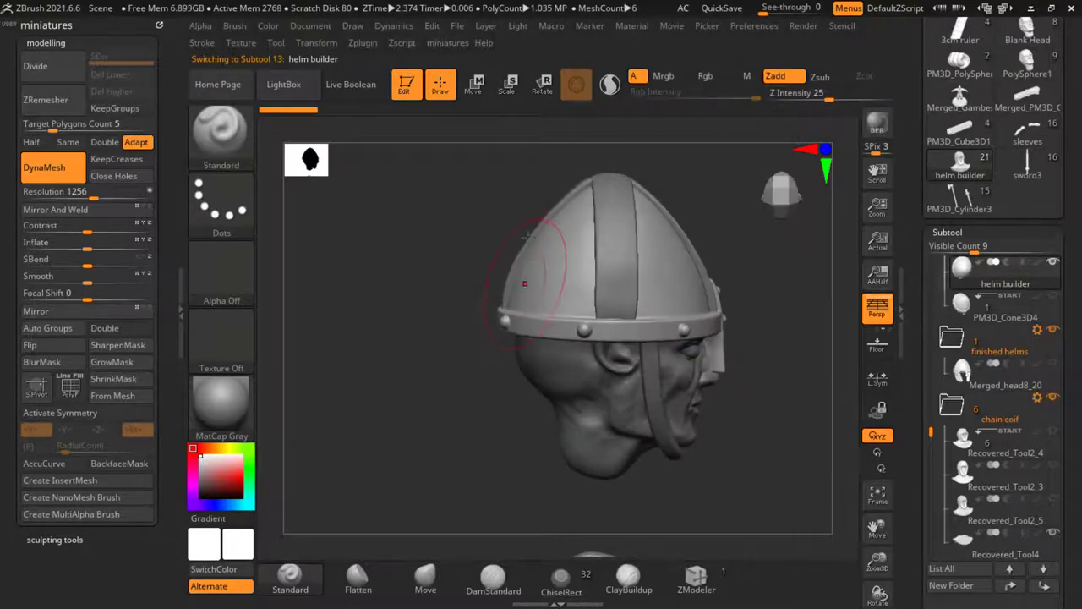
{"action": "left_click_drag", "start_coordinate": [479, 416], "coordinate": [479, 363]}
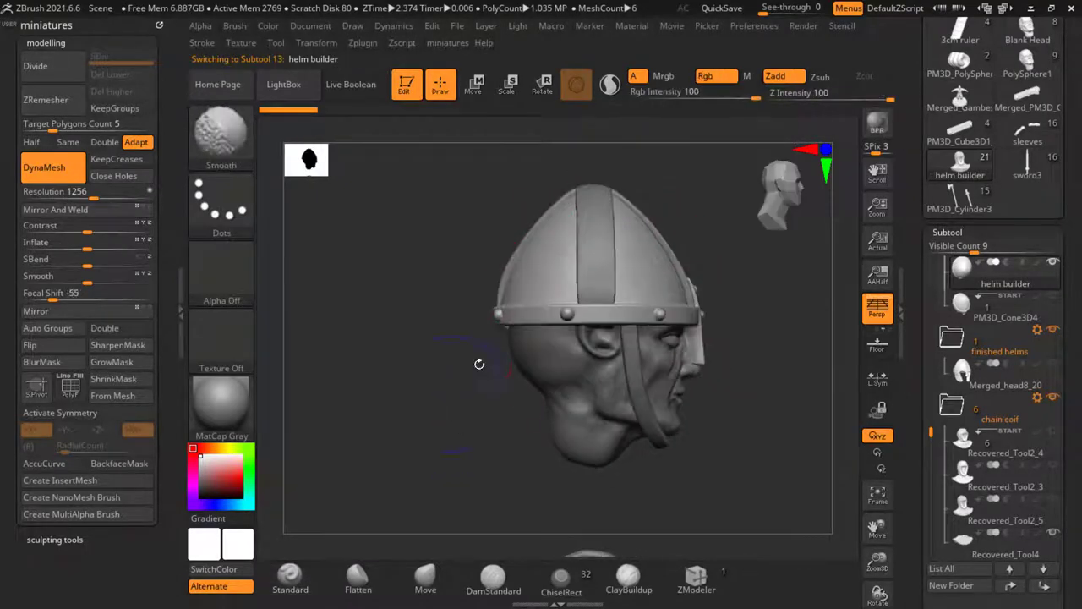
{"action": "left_click_drag", "start_coordinate": [766, 357], "coordinate": [728, 355]}
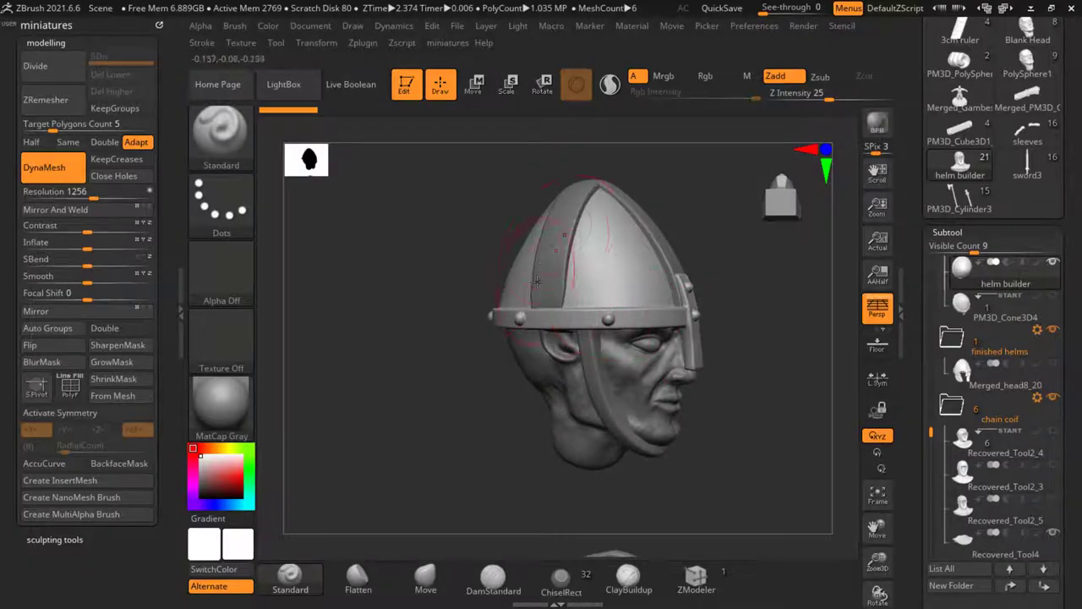
{"action": "right_click_drag", "start_coordinate": [581, 239], "coordinate": [603, 268], "text": "ctrl"}
{"action": "left_click_drag", "start_coordinate": [722, 394], "coordinate": [675, 396]}
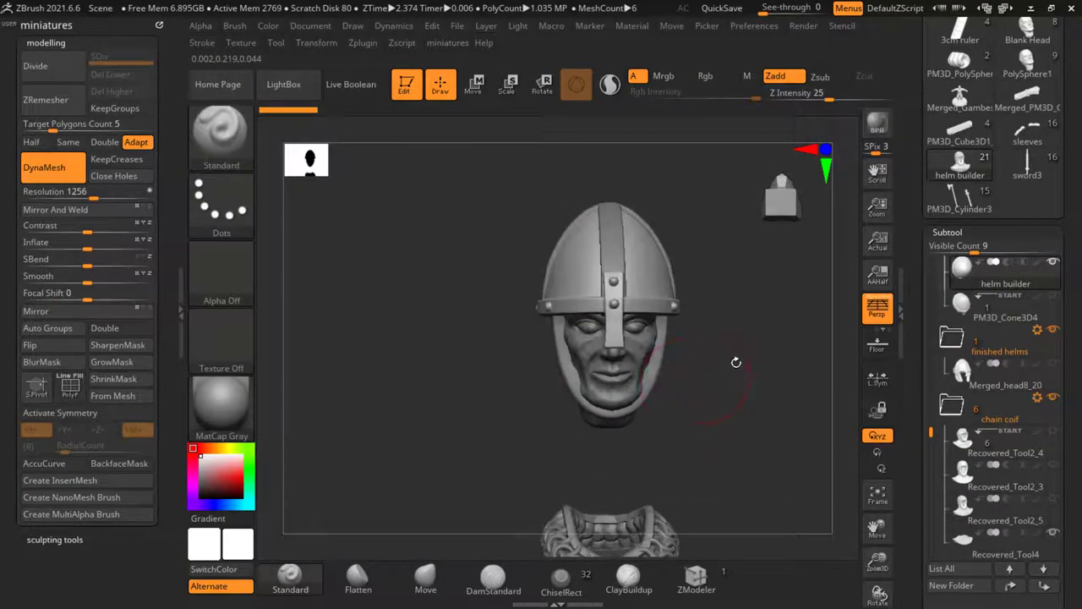
Step: Bring the Chrome window on screen, maximize it, and look through the Sutton Hoo helmet image results
{"action": "left_click_drag", "start_coordinate": [1081, 160], "coordinate": [653, 22]}
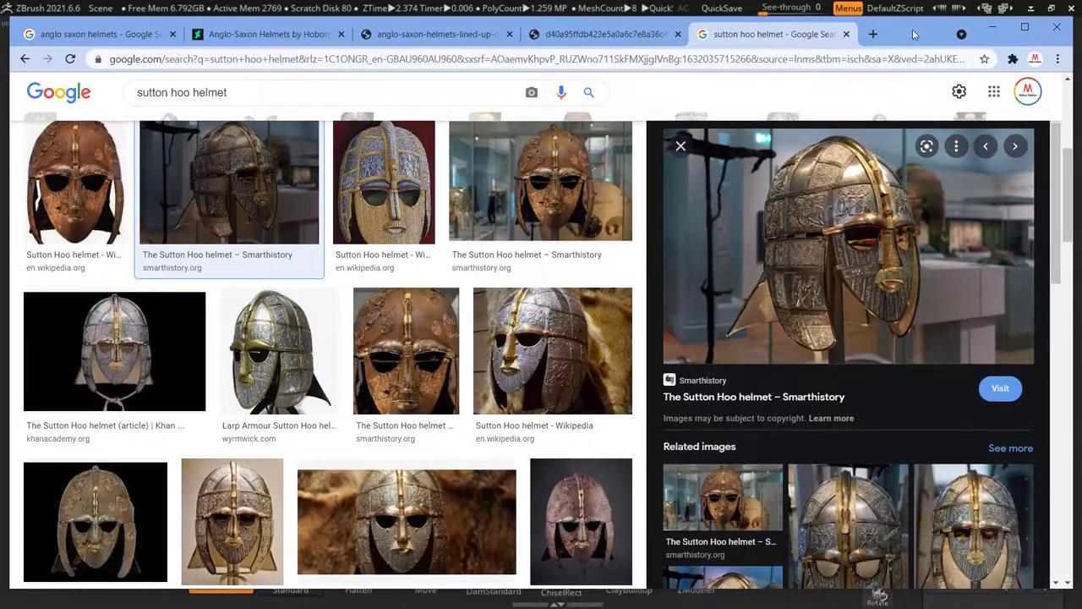
{"action": "double_click", "coordinate": [913, 33]}
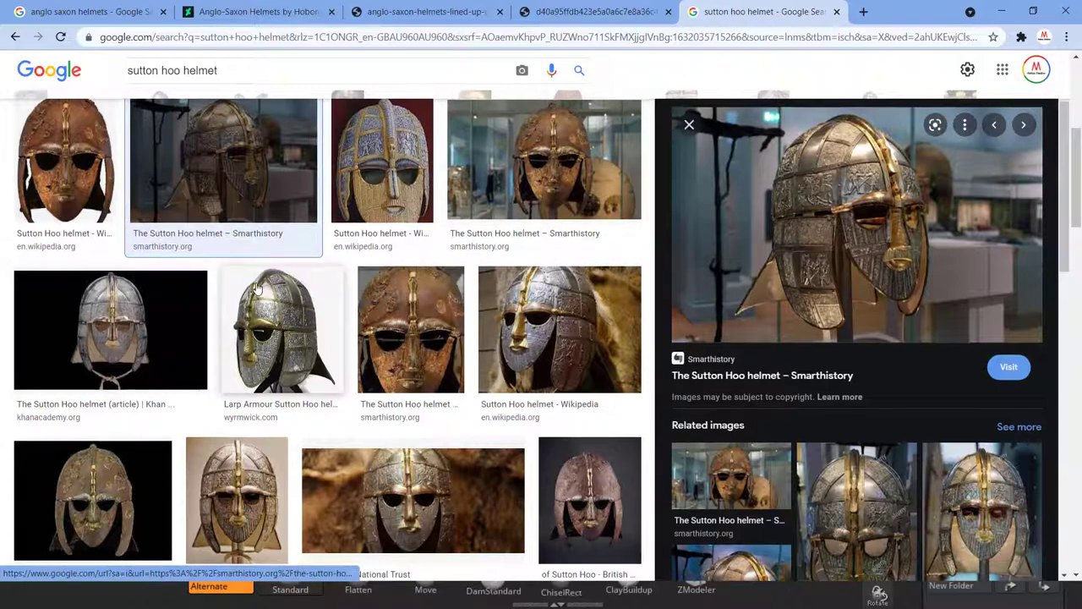
{"action": "scroll", "coordinate": [253, 292], "scroll_direction": "up", "scroll_amount": 2}
{"action": "left_click", "coordinate": [93, 11]}
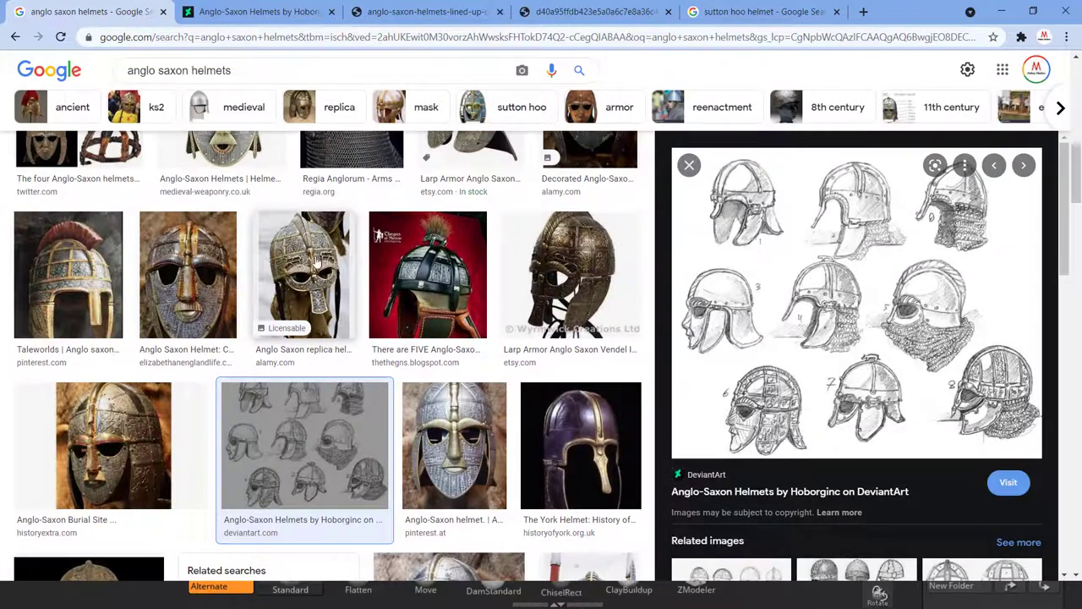
{"action": "left_click", "coordinate": [761, 11]}
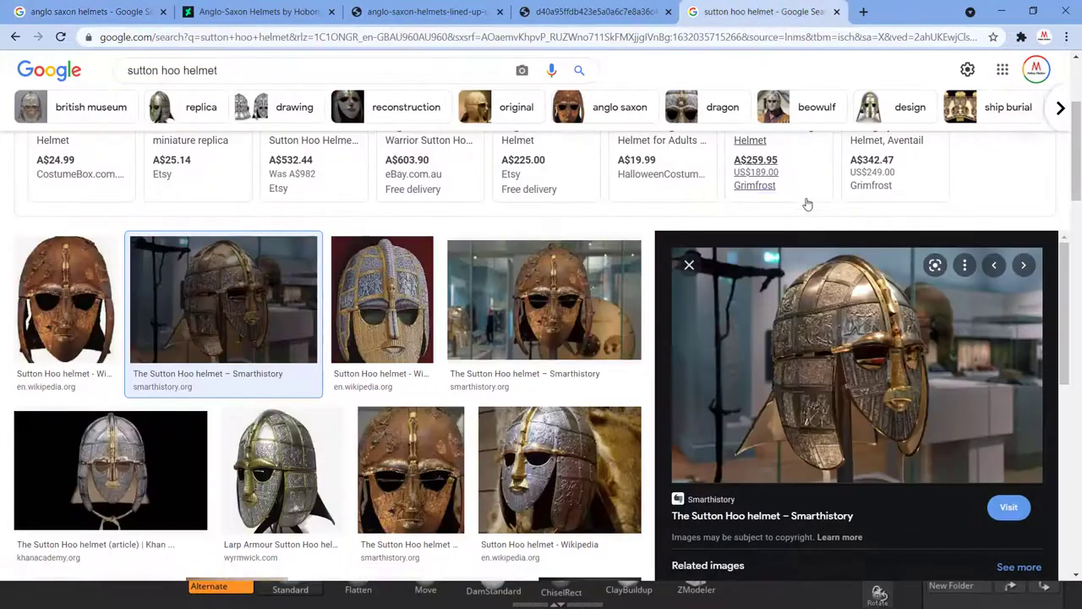
{"action": "scroll", "coordinate": [654, 285], "scroll_direction": "down", "scroll_amount": 3}
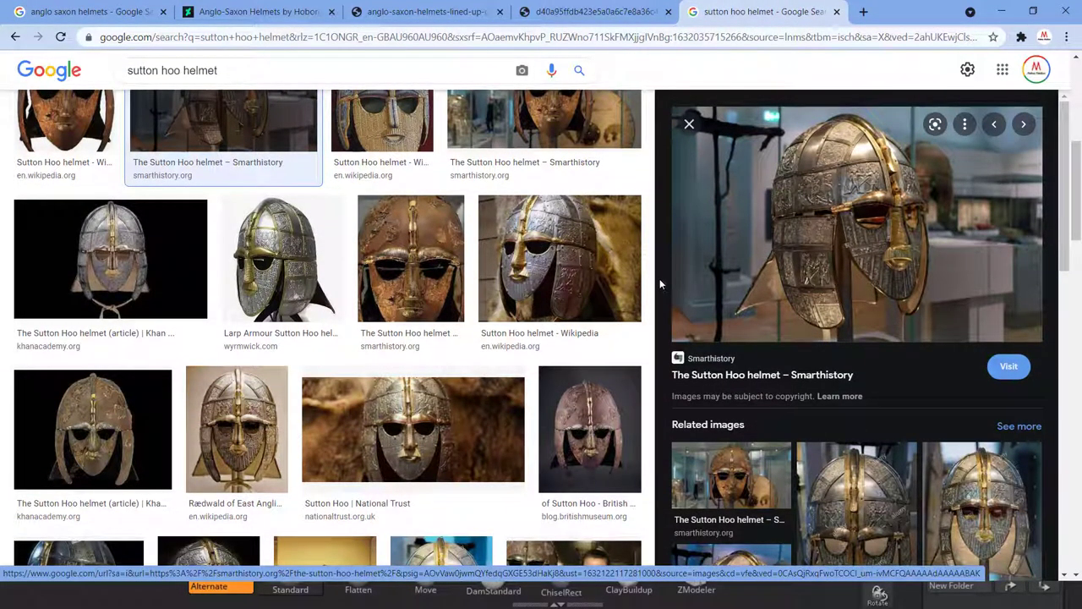
{"action": "scroll", "coordinate": [662, 284], "scroll_direction": "down", "scroll_amount": 2}
{"action": "scroll", "coordinate": [668, 288], "scroll_direction": "up", "scroll_amount": 2}
Step: Look through the anglo saxon helmets image results and the Anglo-Saxon Helmets drawing page on DeviantArt
{"action": "left_click", "coordinate": [603, 14]}
{"action": "left_click", "coordinate": [431, 12]}
{"action": "left_click", "coordinate": [254, 12]}
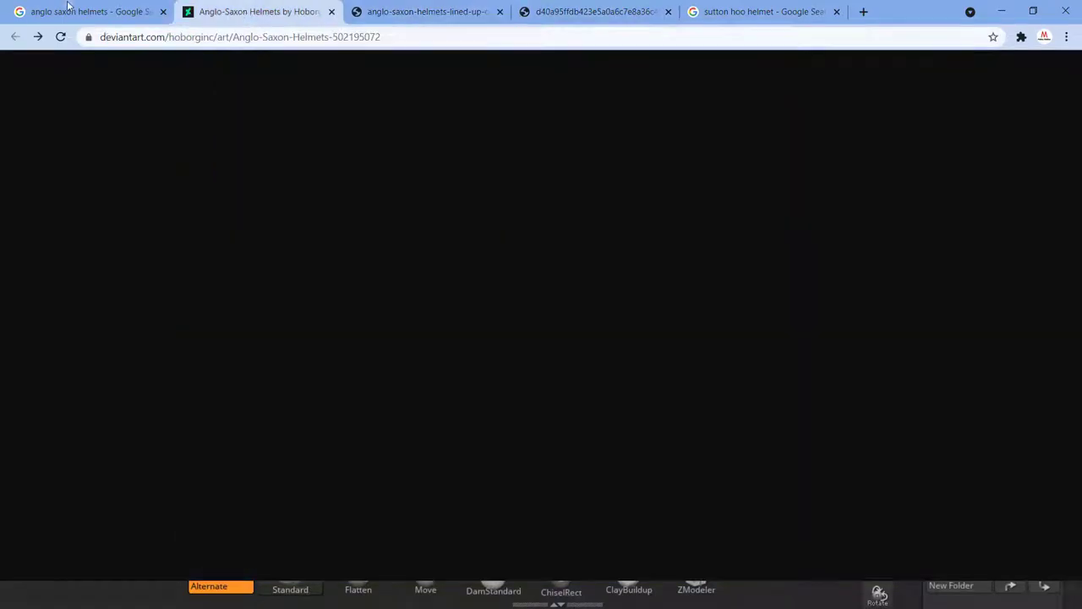
{"action": "left_click", "coordinate": [75, 11]}
{"action": "scroll", "coordinate": [449, 286], "scroll_direction": "down", "scroll_amount": 3}
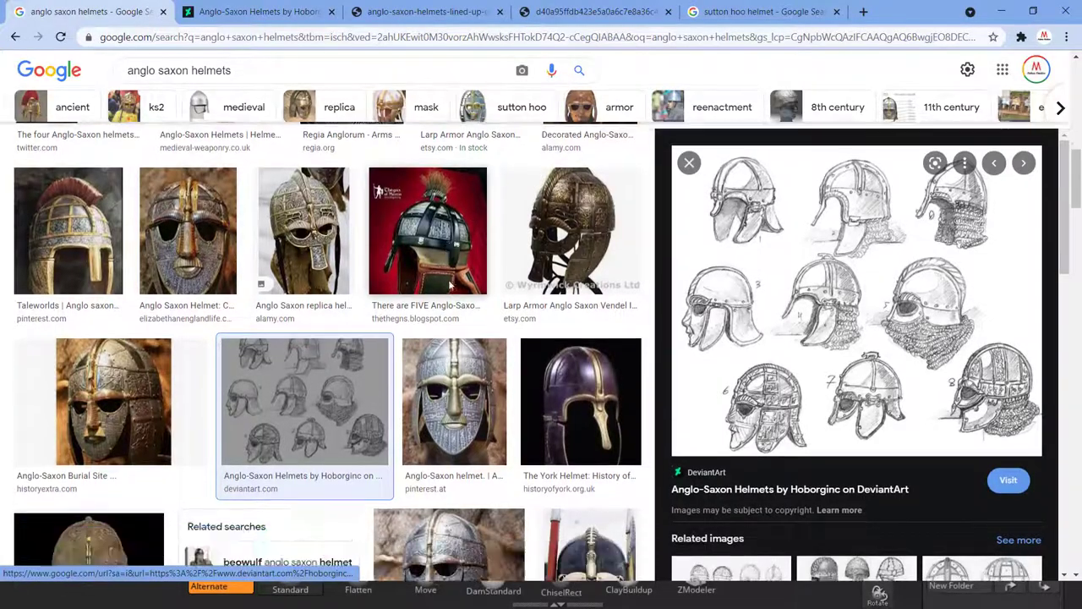
{"action": "scroll", "coordinate": [449, 286], "scroll_direction": "down", "scroll_amount": 2}
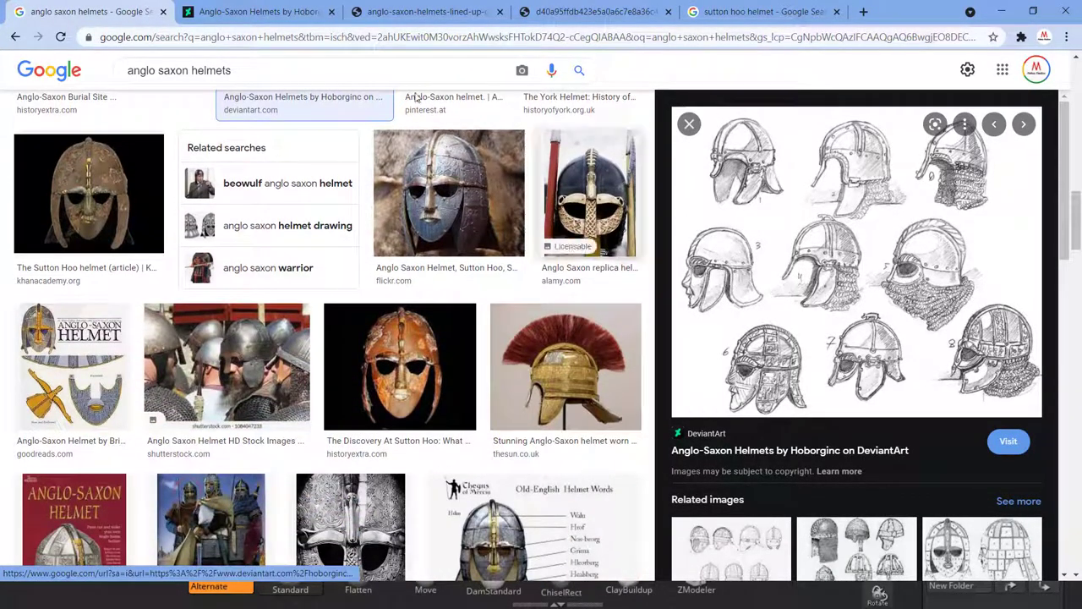
{"action": "left_click", "coordinate": [254, 11]}
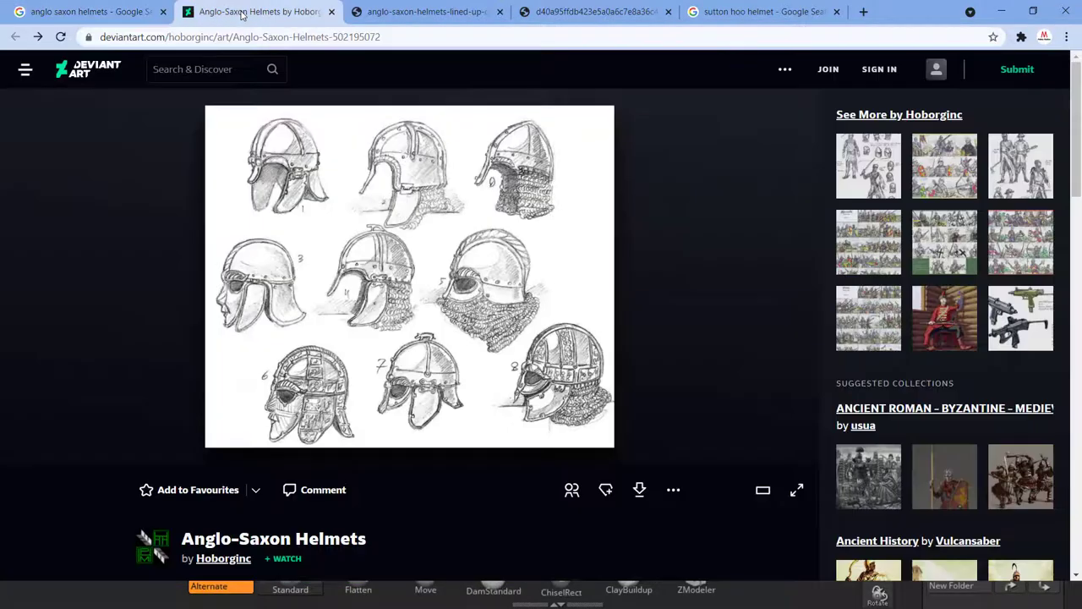
{"action": "scroll", "coordinate": [345, 352], "scroll_direction": "down", "scroll_amount": 3}
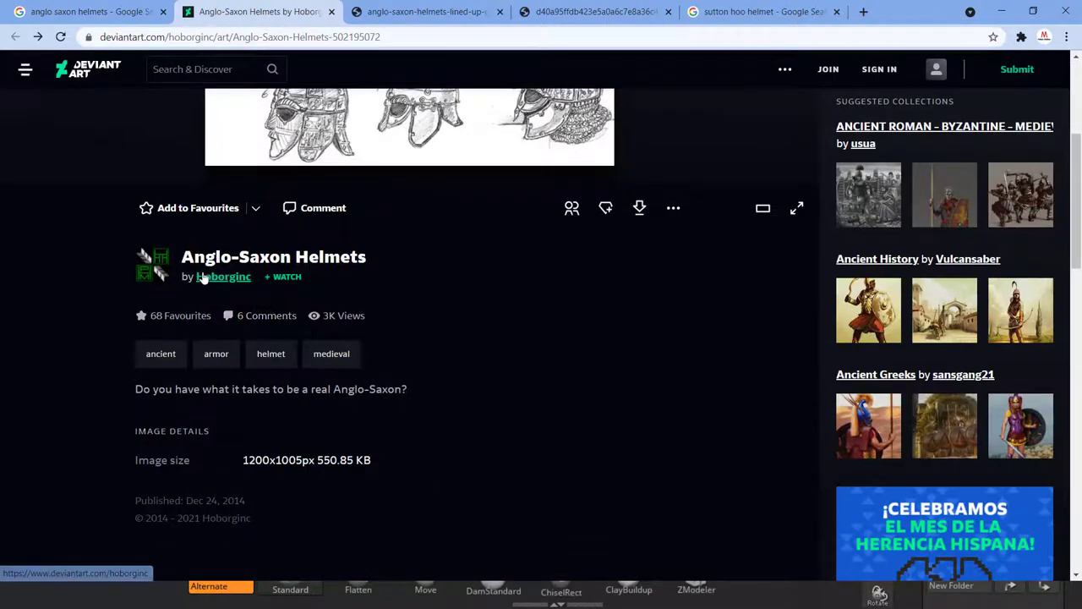
Step: Examine the Anglo-Saxon helmet drawings, the painted warriors illustration and the photo of helmets lined up on a table
{"action": "scroll", "coordinate": [98, 288], "scroll_direction": "up", "scroll_amount": 3}
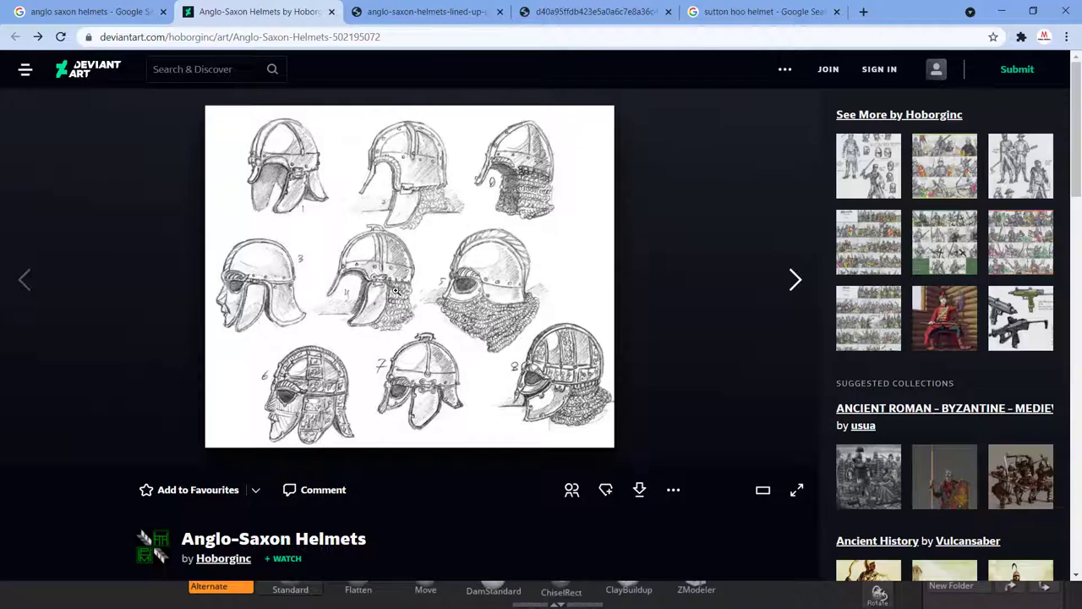
{"action": "left_click", "coordinate": [84, 12]}
{"action": "left_click", "coordinate": [617, 19]}
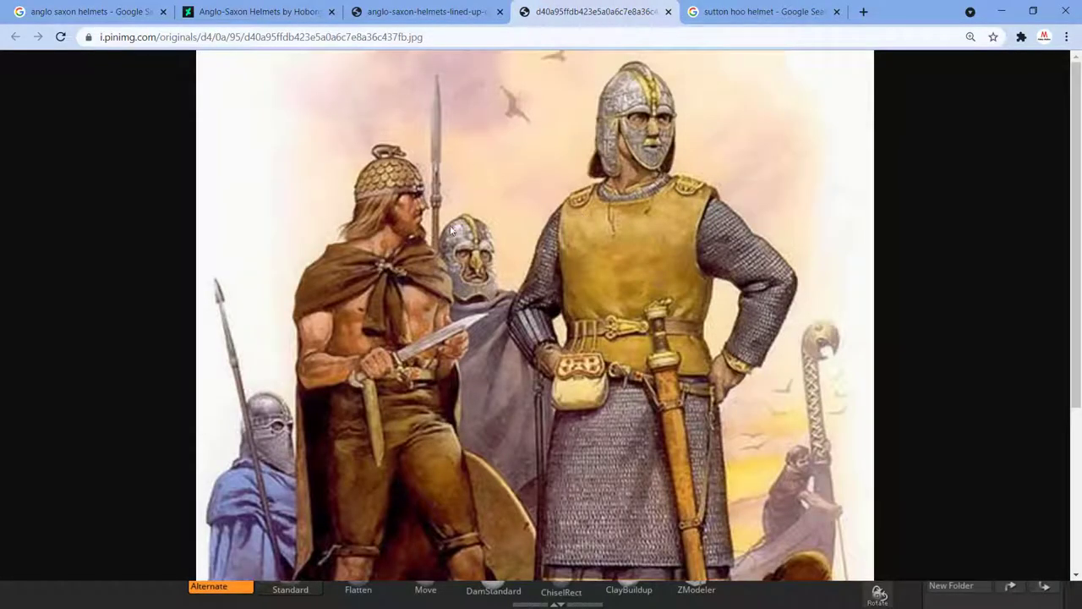
{"action": "left_click", "coordinate": [435, 18]}
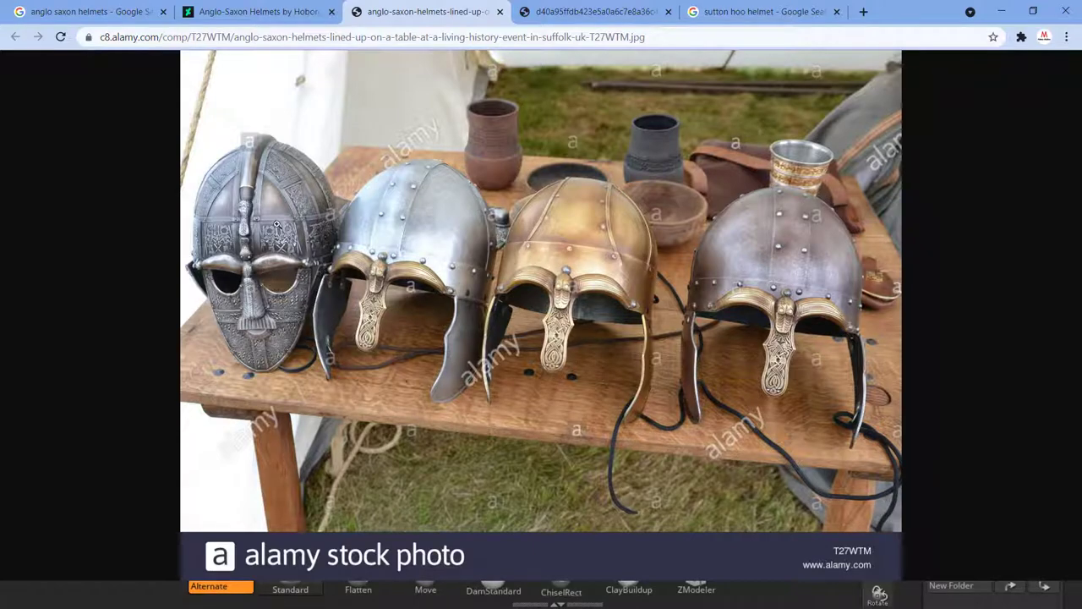
{"action": "left_click", "coordinate": [634, 10]}
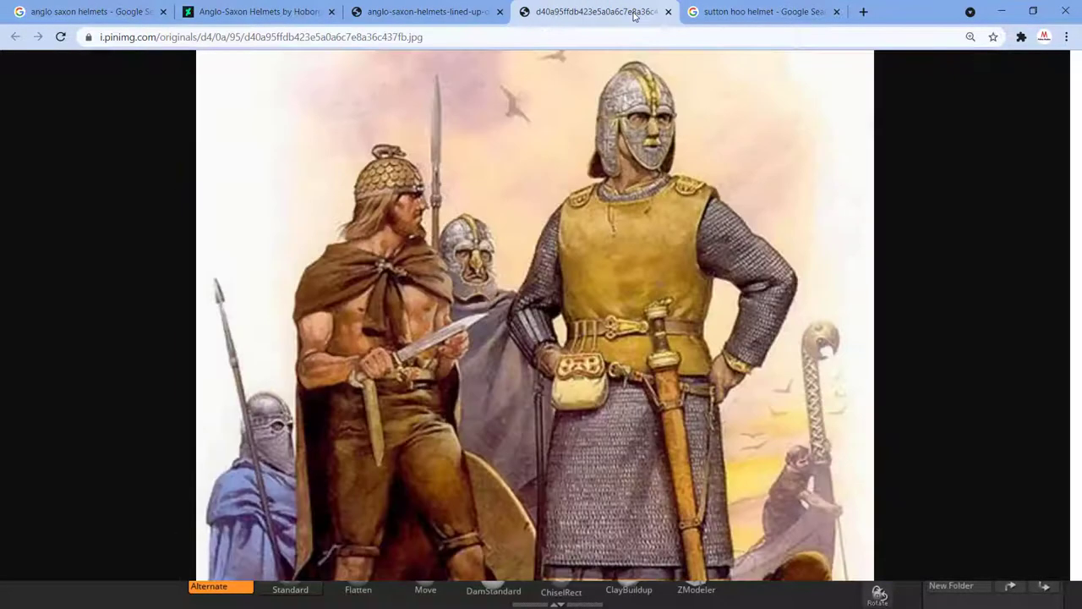
Step: Look through the Sutton Hoo helmet image results, open the British Museum Blog image, and return to ZBrush
{"action": "left_click", "coordinate": [733, 7]}
{"action": "scroll", "coordinate": [846, 313], "scroll_direction": "down", "scroll_amount": 2}
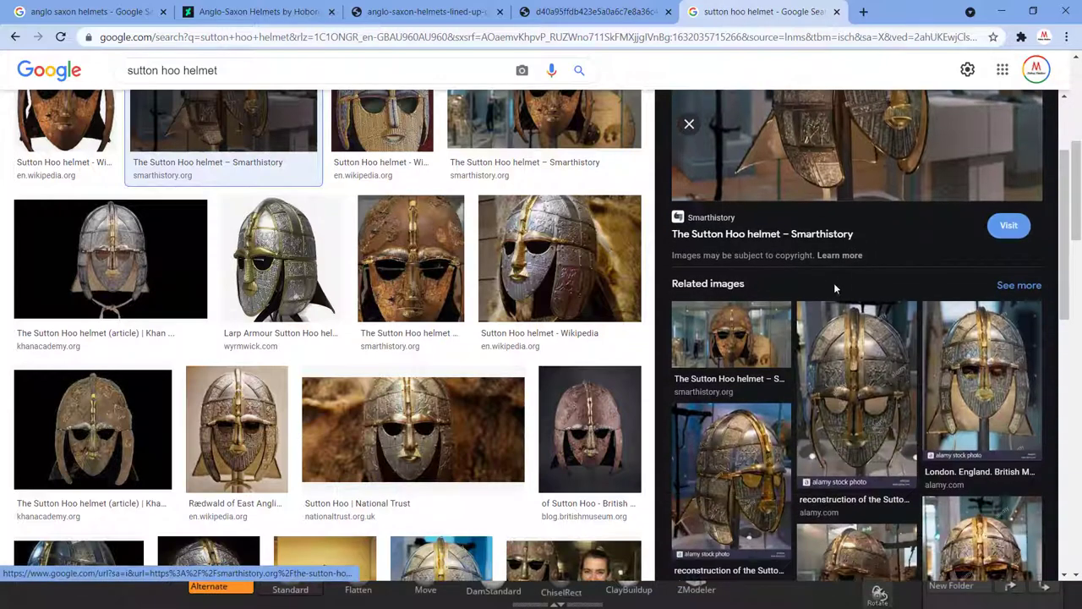
{"action": "scroll", "coordinate": [849, 262], "scroll_direction": "up", "scroll_amount": 2}
{"action": "scroll", "coordinate": [501, 394], "scroll_direction": "up", "scroll_amount": 2}
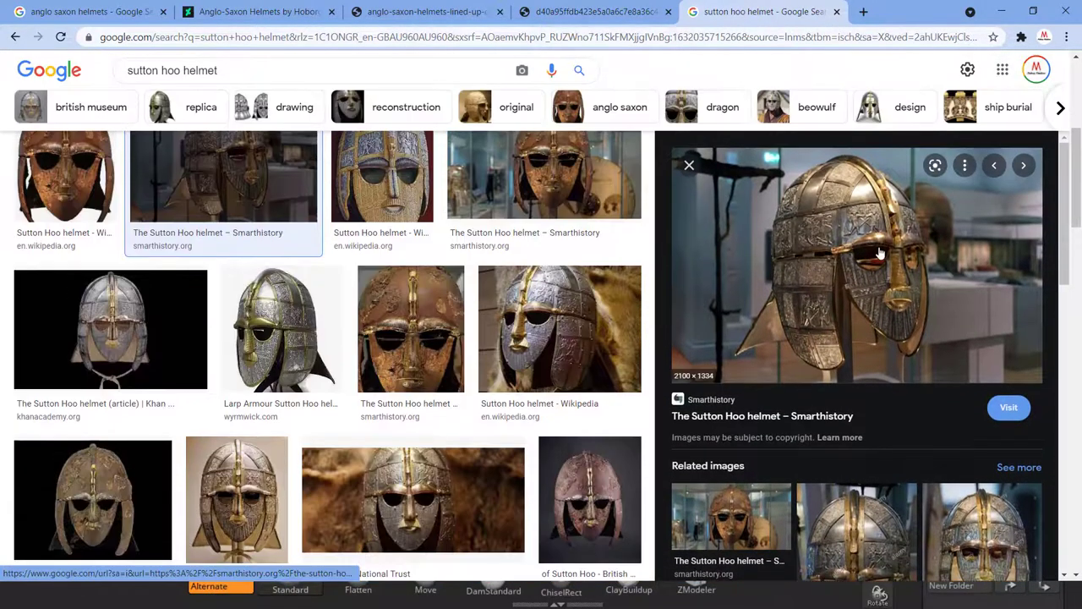
{"action": "left_click", "coordinate": [584, 489]}
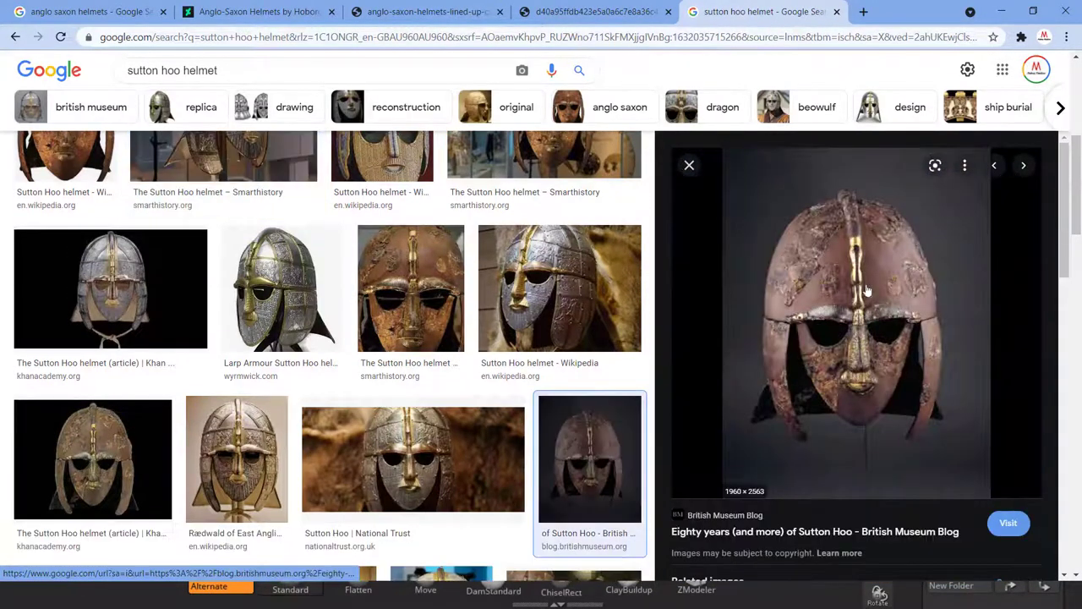
{"action": "left_click", "coordinate": [592, 306]}
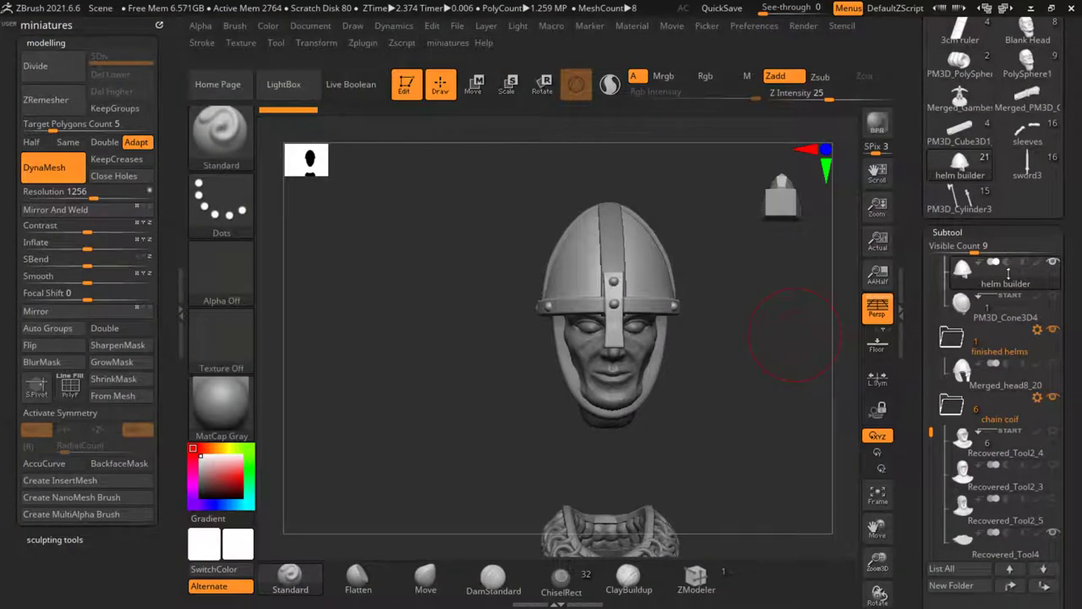
Step: Open the PolySphere1 base figure, the merged belt strap and the helm builder tools in turn to look over the available parts
{"action": "left_click_drag", "start_coordinate": [331, 290], "coordinate": [712, 430]}
{"action": "left_click_drag", "start_coordinate": [917, 167], "coordinate": [917, 282]}
{"action": "left_click_drag", "start_coordinate": [918, 245], "coordinate": [905, 88]}
{"action": "left_click_drag", "start_coordinate": [917, 203], "coordinate": [918, 551]}
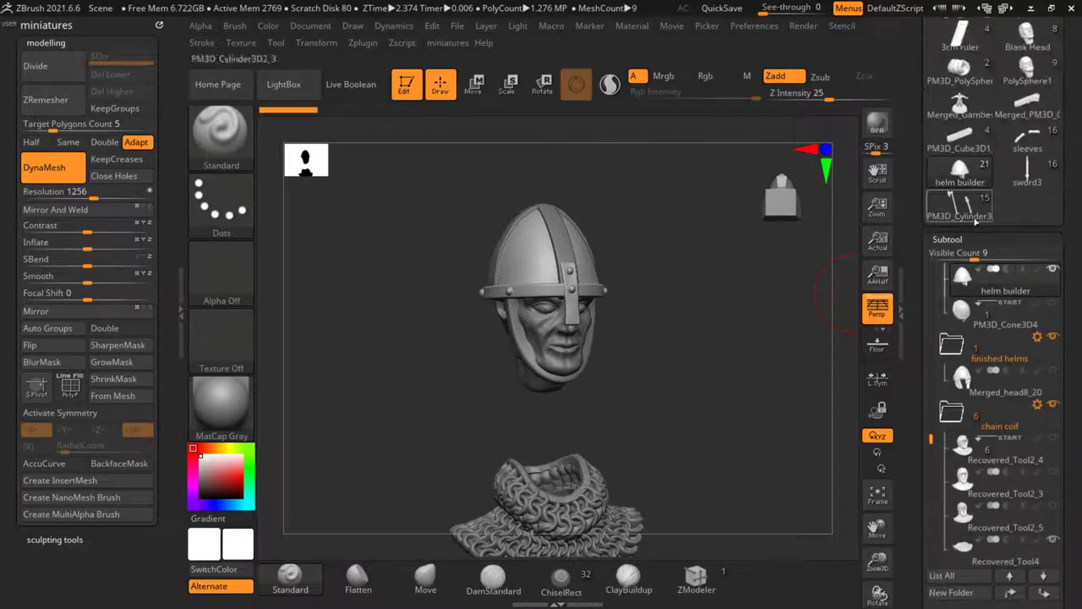
{"action": "left_click", "coordinate": [1018, 74]}
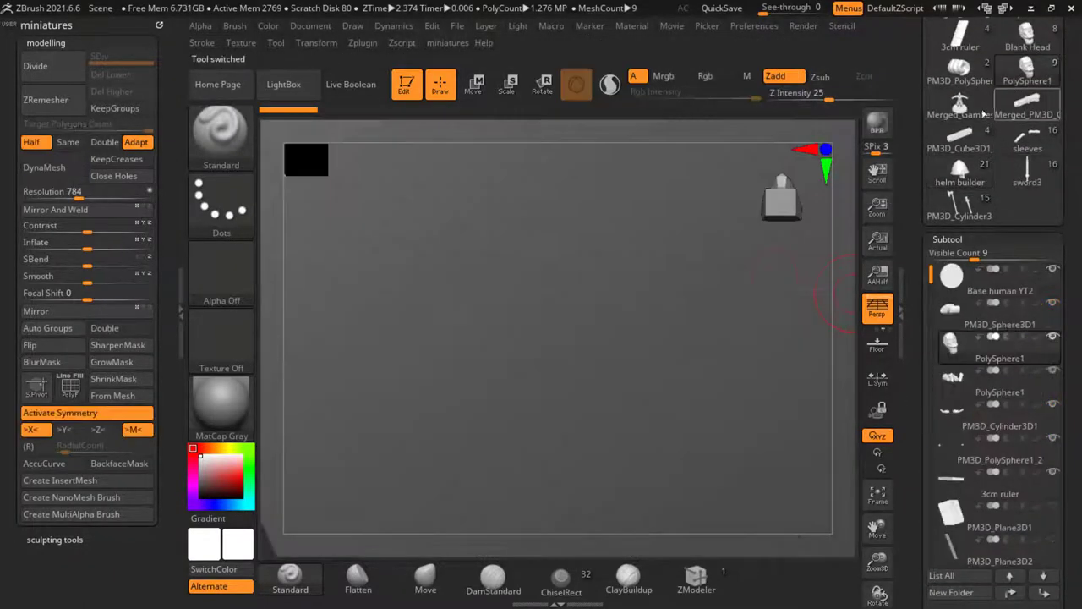
{"action": "right_click_drag", "start_coordinate": [584, 338], "coordinate": [472, 389], "text": "ctrl"}
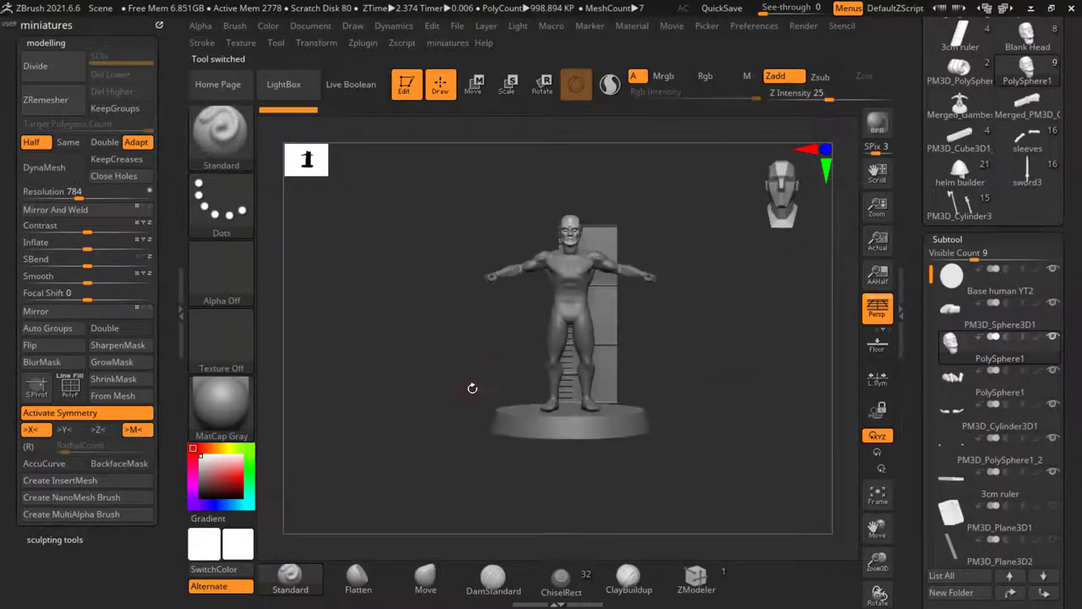
{"action": "right_click_drag", "start_coordinate": [575, 255], "coordinate": [700, 272], "text": "alt"}
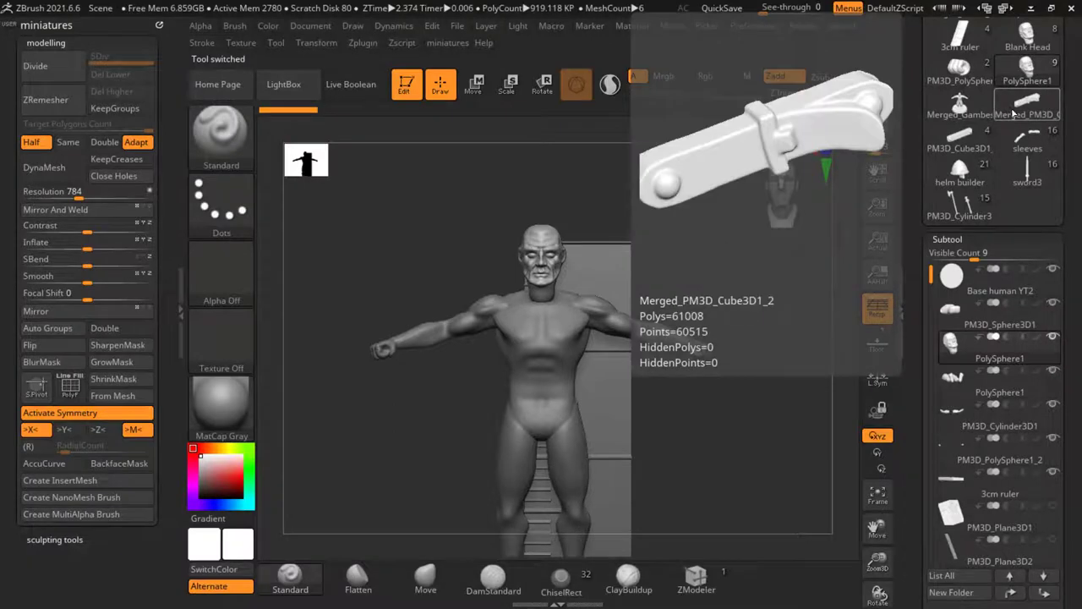
{"action": "left_click", "coordinate": [1013, 112]}
{"action": "left_click", "coordinate": [974, 169]}
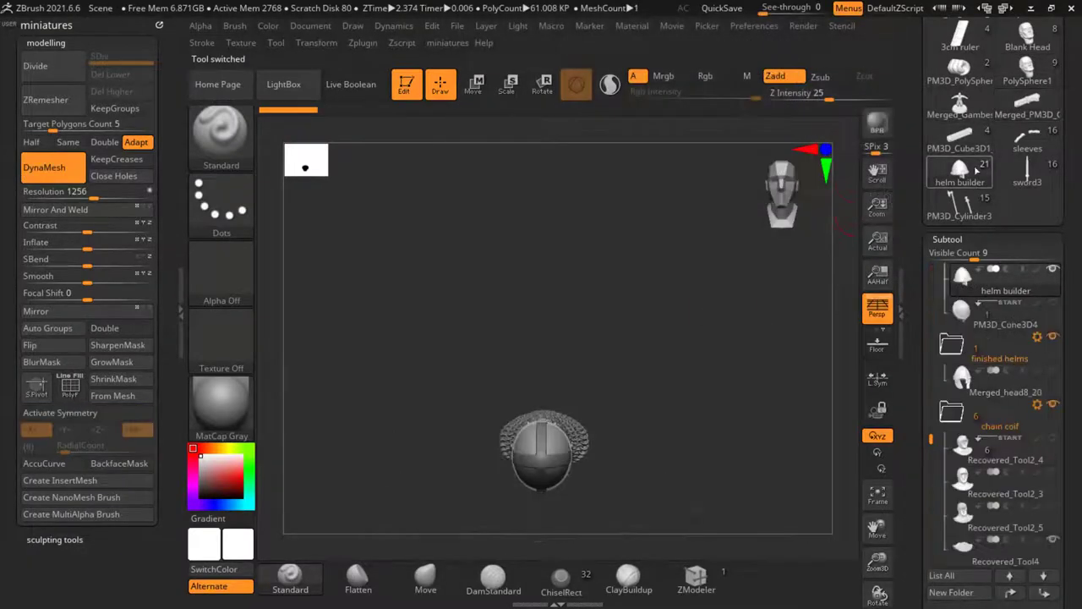
Step: Switch to the sleeves tool holding the gambeson figure and select its head subtool
{"action": "left_click", "coordinate": [1026, 138]}
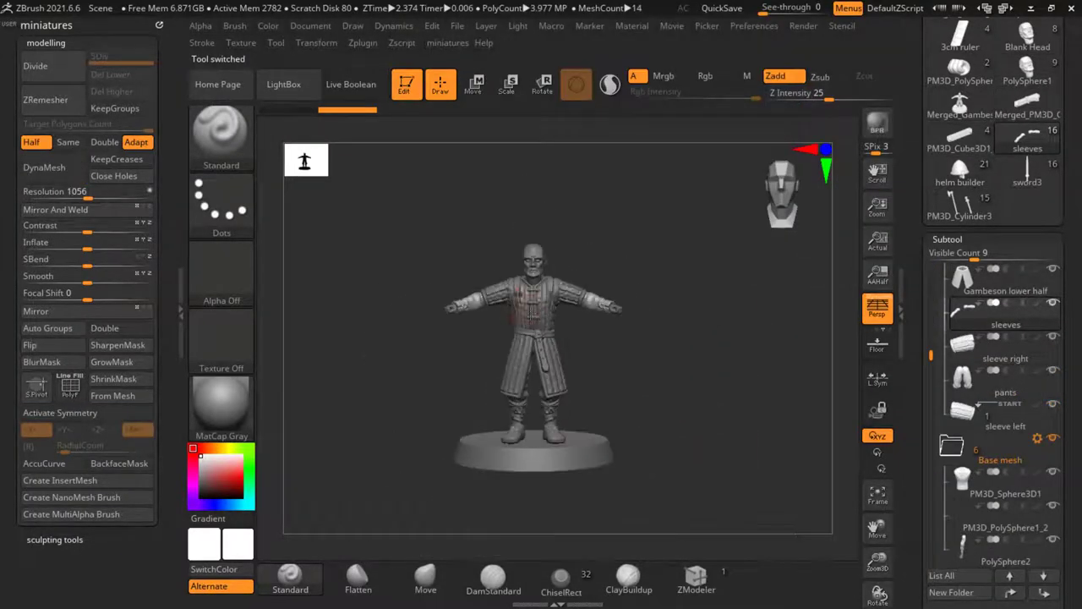
{"action": "left_click_drag", "start_coordinate": [657, 344], "coordinate": [616, 432], "text": "alt"}
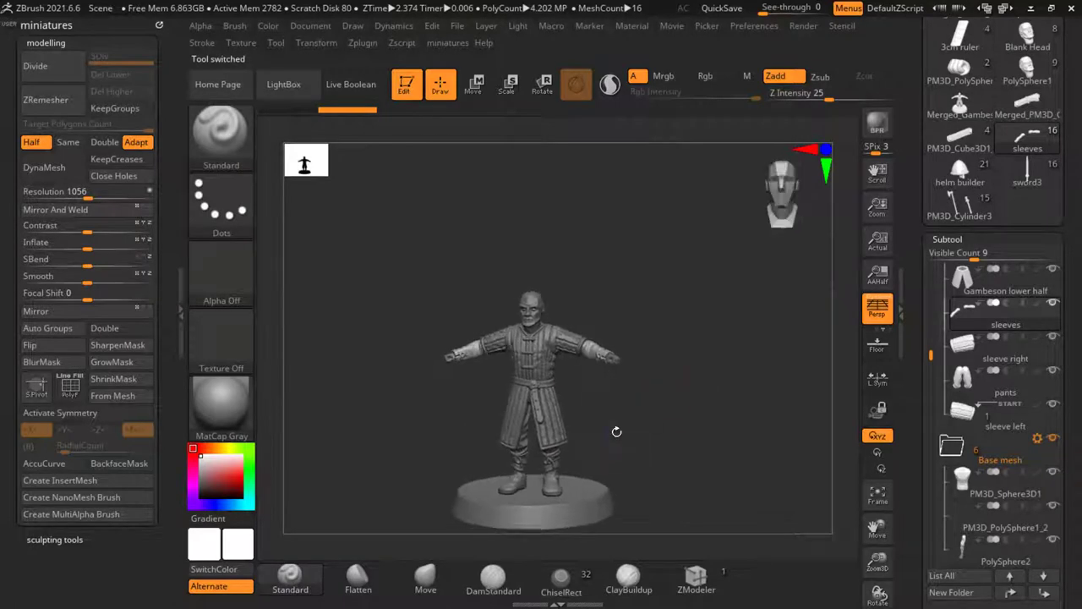
{"action": "scroll", "coordinate": [563, 258], "scroll_direction": "up", "scroll_amount": 5}
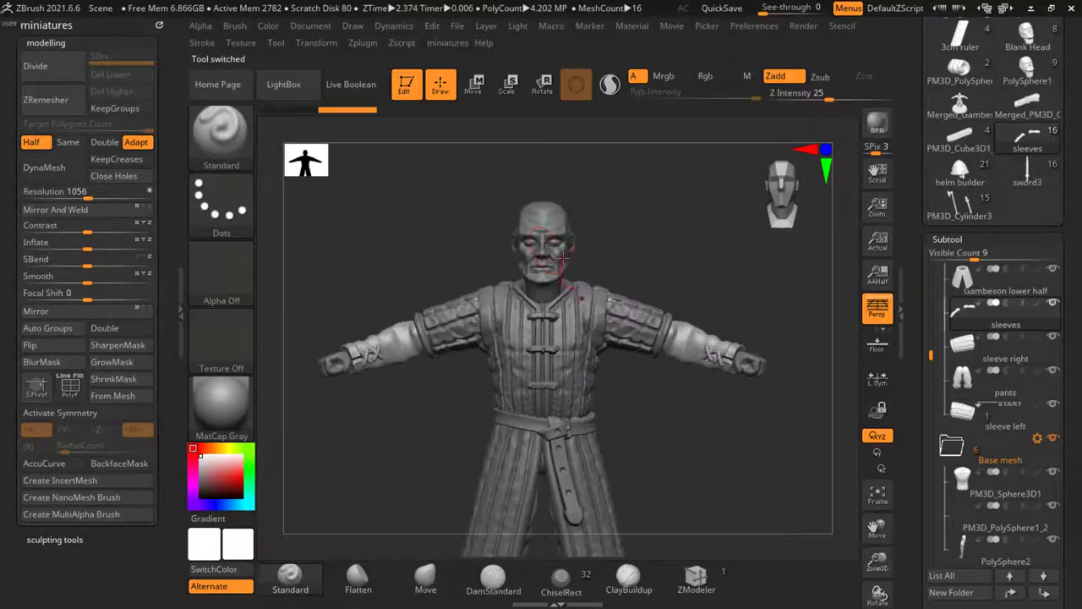
{"action": "left_click", "coordinate": [545, 248], "text": "alt"}
{"action": "scroll", "coordinate": [547, 245], "scroll_direction": "down", "scroll_amount": 4}
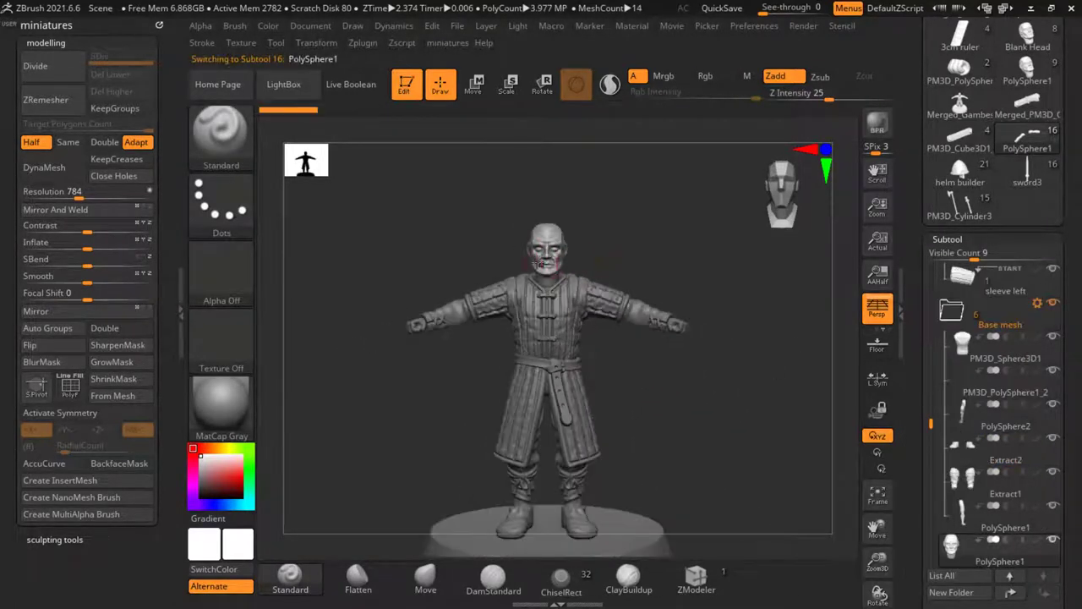
{"action": "scroll", "coordinate": [554, 250], "scroll_direction": "up", "scroll_amount": 8}
{"action": "scroll", "coordinate": [567, 265], "scroll_direction": "down", "scroll_amount": 4}
{"action": "scroll", "coordinate": [558, 272], "scroll_direction": "up", "scroll_amount": 6}
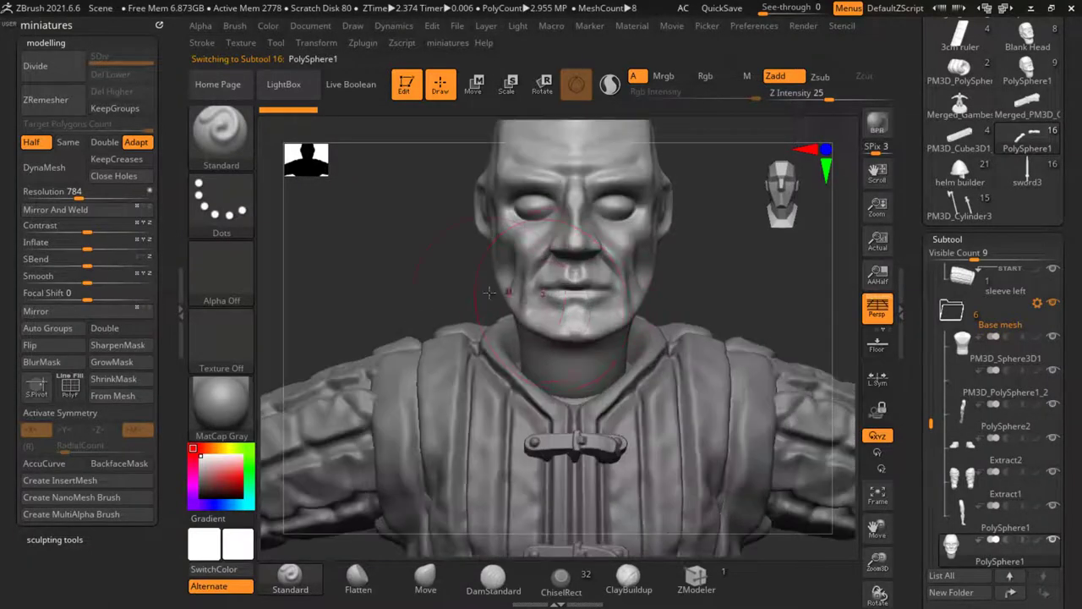
{"action": "scroll", "coordinate": [474, 279], "scroll_direction": "down", "scroll_amount": 6}
{"action": "left_click_drag", "start_coordinate": [434, 248], "coordinate": [552, 267]}
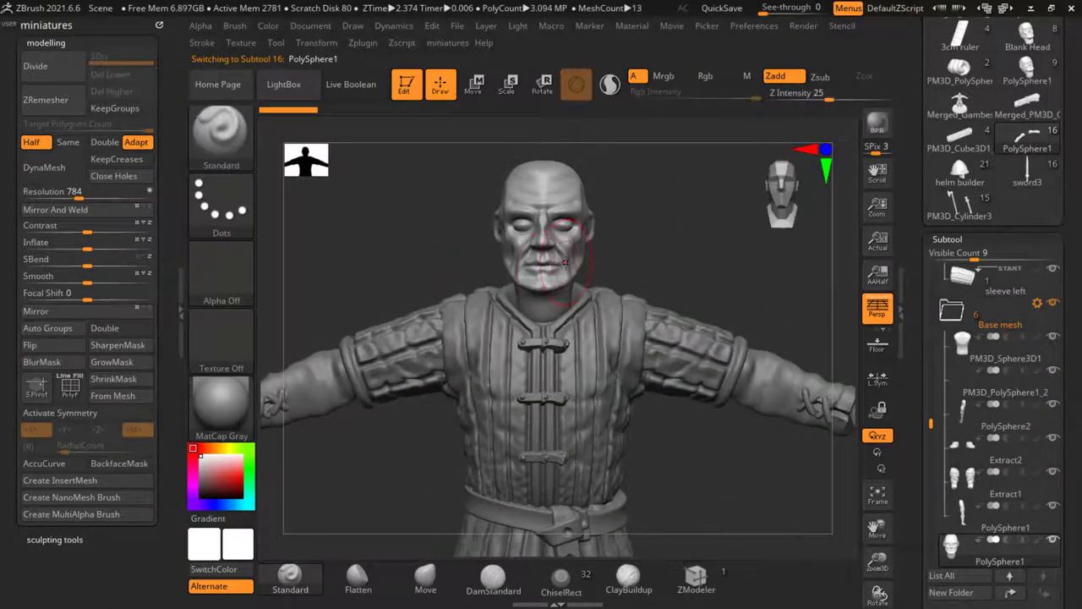
Step: Turn on X symmetry for the head and make it a separate PolyMesh3D tool
{"action": "scroll", "coordinate": [532, 264], "scroll_direction": "up", "scroll_amount": 1}
{"action": "key", "text": "s"}
{"action": "scroll", "coordinate": [528, 253], "scroll_direction": "up", "scroll_amount": 4}
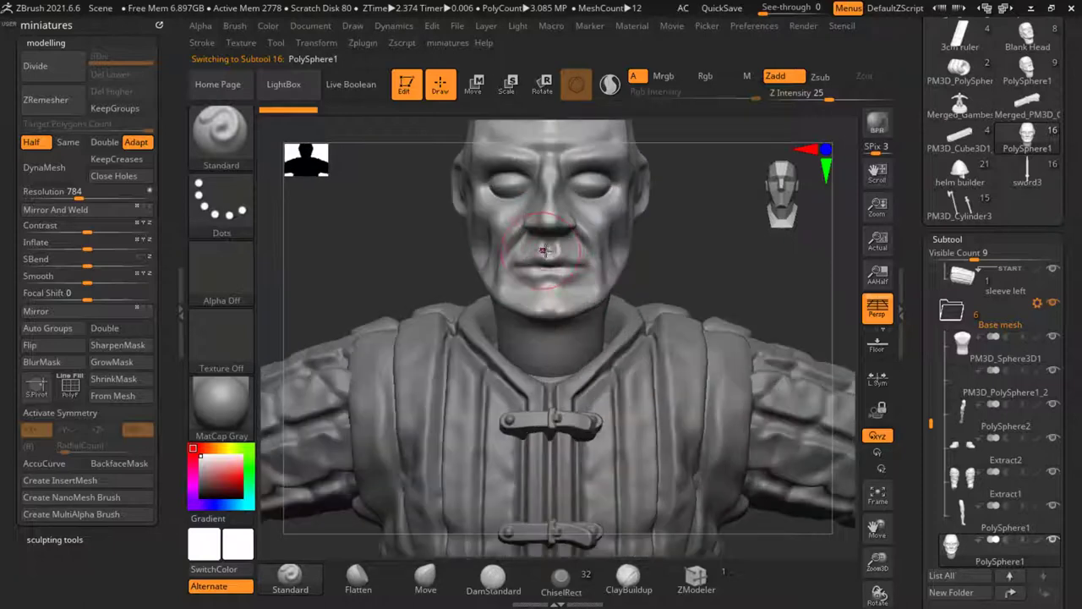
{"action": "key", "text": "x"}
{"action": "scroll", "coordinate": [533, 257], "scroll_direction": "down", "scroll_amount": 2}
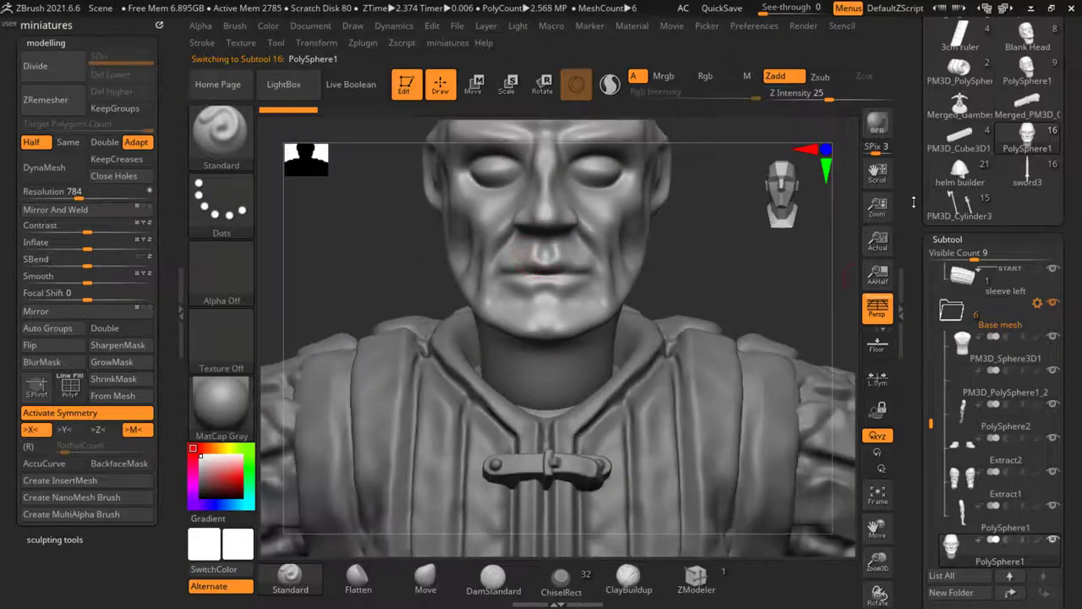
{"action": "left_click_drag", "start_coordinate": [913, 202], "coordinate": [912, 353]}
{"action": "left_click", "coordinate": [1008, 121]}
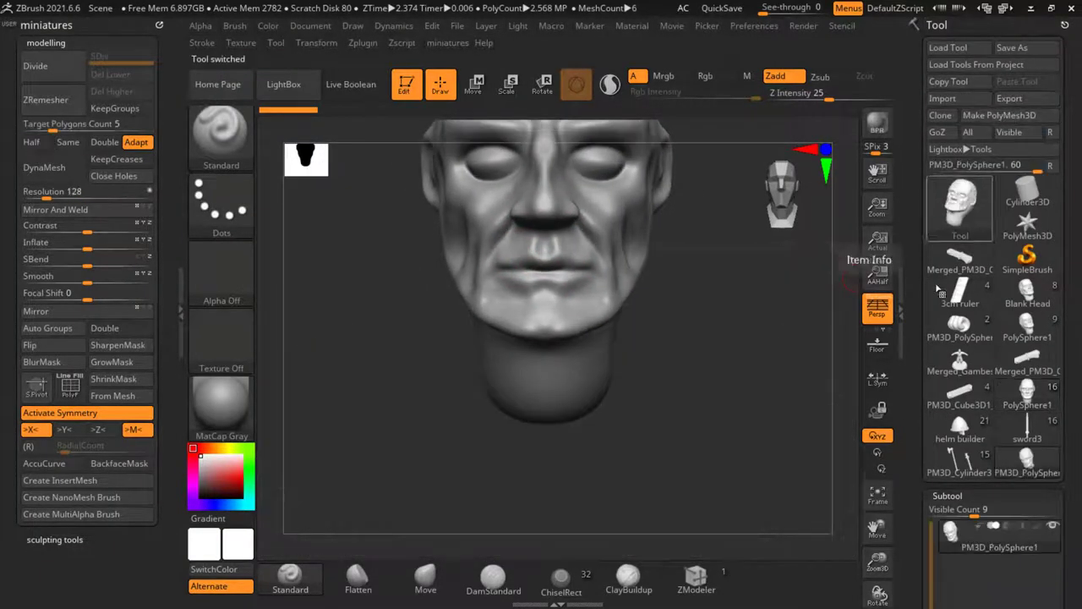
Step: Mask a broad beard band along the head's jawline from the chin back towards the ear
{"action": "scroll", "coordinate": [597, 403], "scroll_direction": "down", "scroll_amount": 5}
{"action": "mouse_move", "coordinate": [693, 370]}
{"action": "left_mouse_down"}
{"action": "mouse_move", "coordinate": [638, 373]}
{"action": "mouse_move", "coordinate": [689, 367]}
{"action": "mouse_move", "coordinate": [679, 391]}
{"action": "mouse_move", "coordinate": [594, 372]}
{"action": "left_mouse_up"}
{"action": "scroll", "coordinate": [532, 344], "scroll_direction": "up", "scroll_amount": 5}
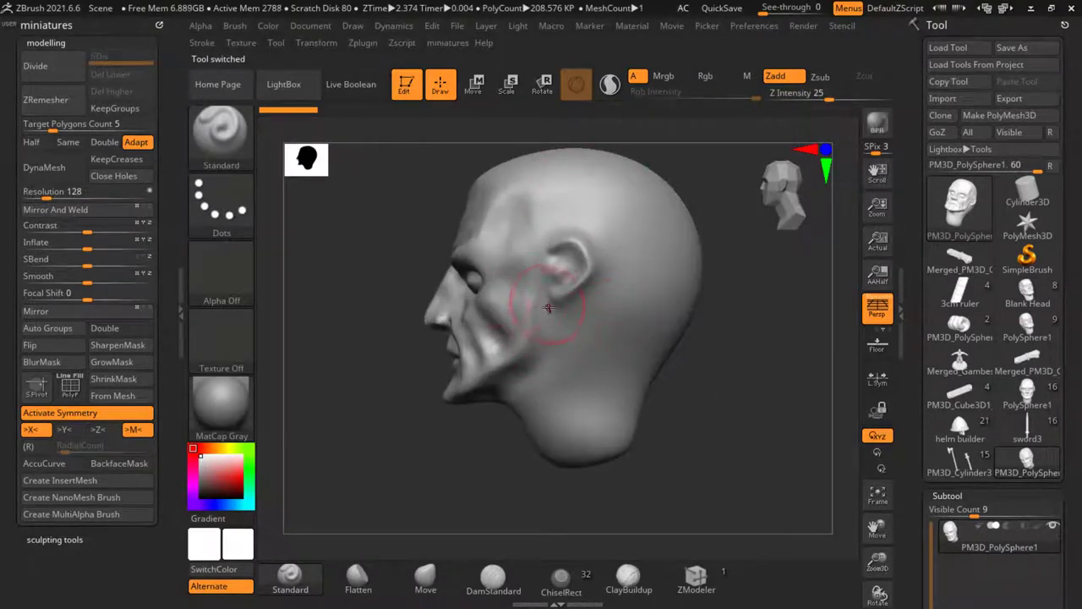
{"action": "left_click_drag", "start_coordinate": [471, 488], "coordinate": [490, 476]}
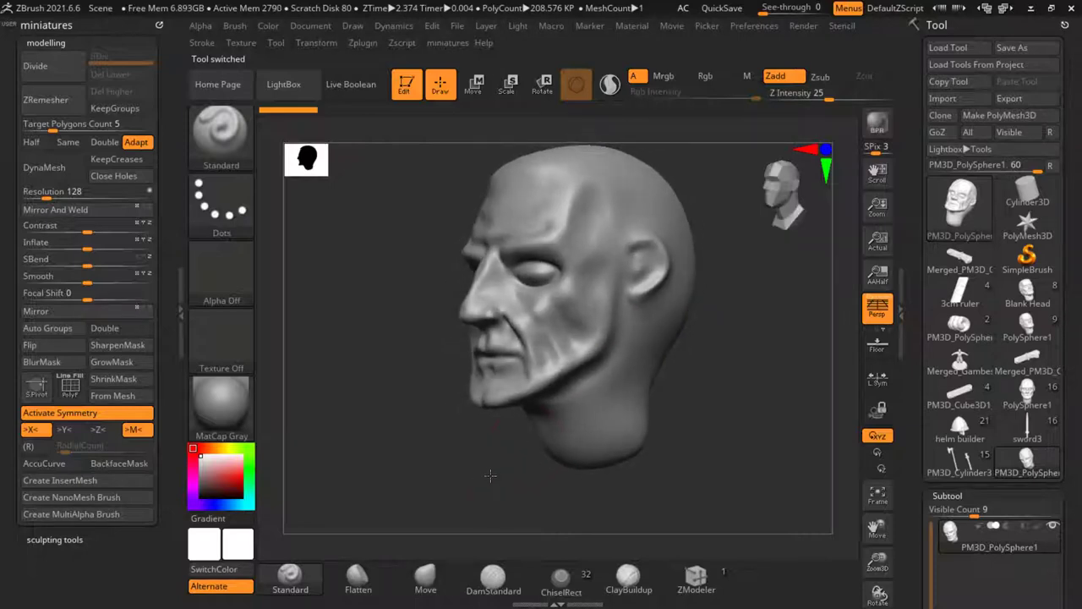
{"action": "scroll", "coordinate": [505, 385], "scroll_direction": "up", "scroll_amount": 3}
{"action": "key", "text": "s"}
{"action": "mouse_move", "coordinate": [510, 382]}
{"action": "left_mouse_down"}
{"action": "mouse_move", "coordinate": [516, 389]}
{"action": "mouse_move", "coordinate": [653, 314]}
{"action": "left_mouse_up"}
{"action": "key", "text": "s"}
{"action": "left_click_drag", "start_coordinate": [644, 326], "coordinate": [615, 327]}
{"action": "scroll", "coordinate": [460, 331], "scroll_direction": "up", "scroll_amount": 2}
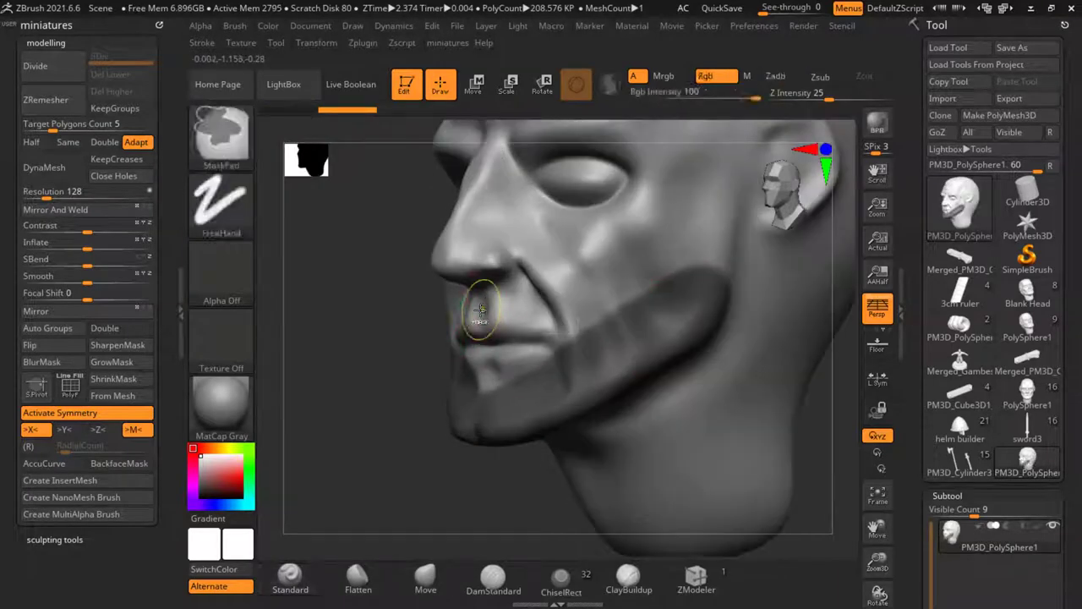
Step: Extend the beard mask over the upper lip as a moustache and up the cheek as a filled sideburn
{"action": "key", "text": "s"}
{"action": "left_click_drag", "start_coordinate": [478, 310], "coordinate": [497, 310], "text": "ctrl"}
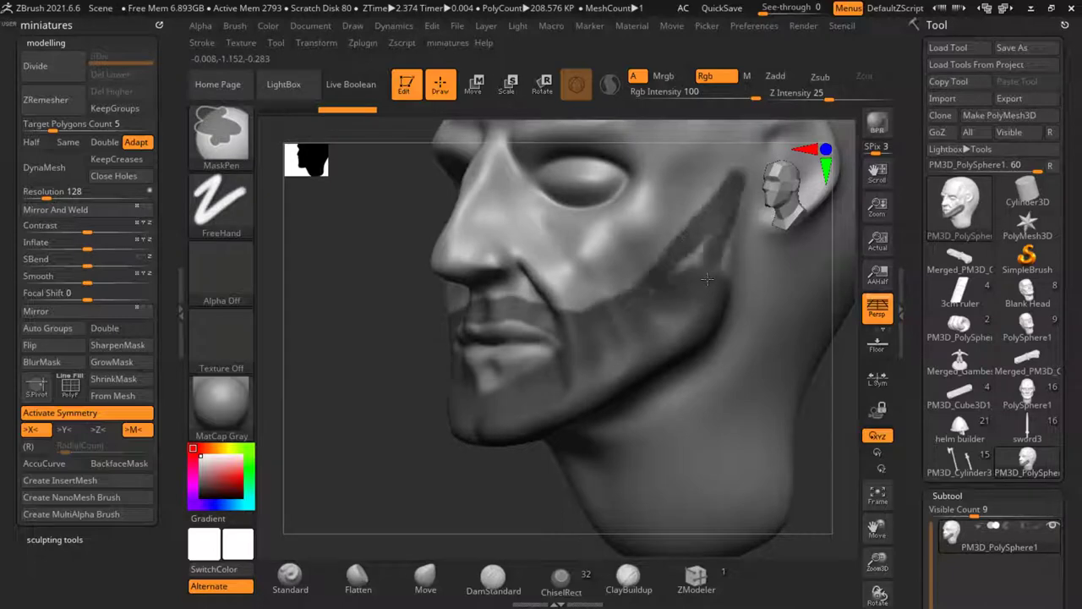
{"action": "mouse_move", "coordinate": [707, 279]}
{"action": "left_mouse_down", "text": "ctrl"}
{"action": "mouse_move", "coordinate": [716, 254]}
{"action": "mouse_move", "coordinate": [707, 339]}
{"action": "left_mouse_up", "text": "ctrl"}
{"action": "scroll", "coordinate": [634, 343], "scroll_direction": "down", "scroll_amount": 3}
{"action": "scroll", "coordinate": [737, 256], "scroll_direction": "up", "scroll_amount": 3}
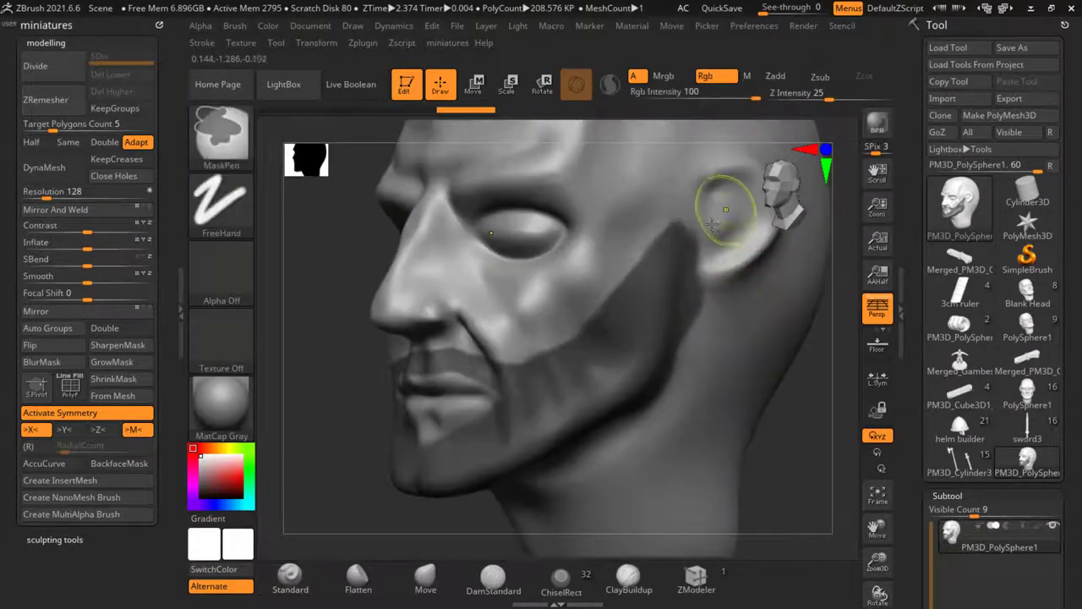
{"action": "right_click_drag", "start_coordinate": [711, 224], "coordinate": [614, 372], "text": "ctrl"}
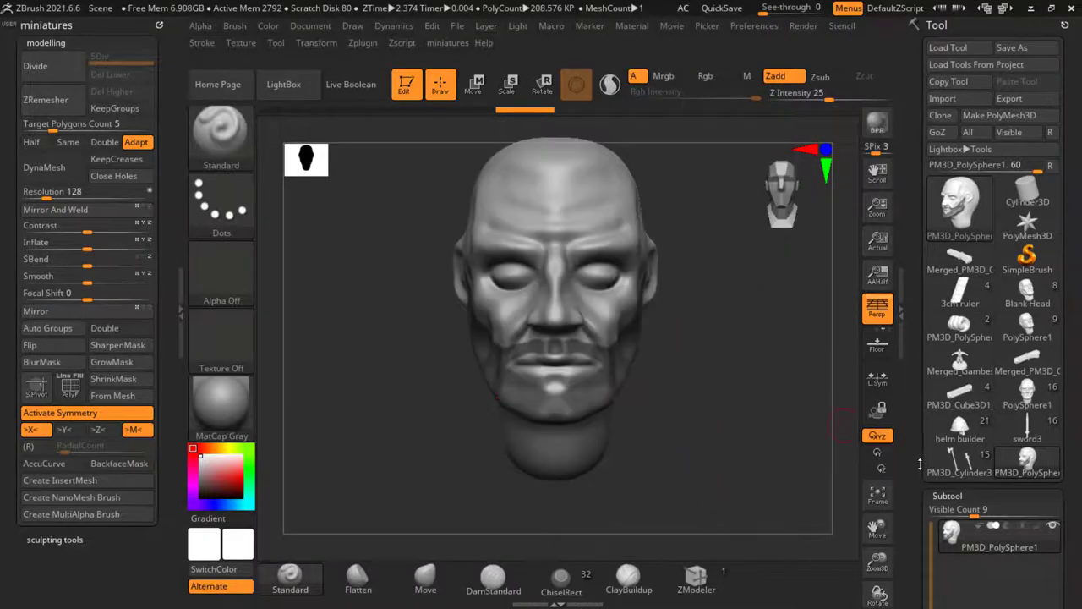
Step: Extract the masked beard area with a thickness of 0.02, accept it as a new subtool, and clear the mask
{"action": "left_click_drag", "start_coordinate": [920, 464], "coordinate": [920, 176]}
{"action": "right_click_drag", "start_coordinate": [807, 404], "coordinate": [748, 415]}
{"action": "left_click_drag", "start_coordinate": [919, 493], "coordinate": [919, 183]}
{"action": "left_click", "coordinate": [938, 406]}
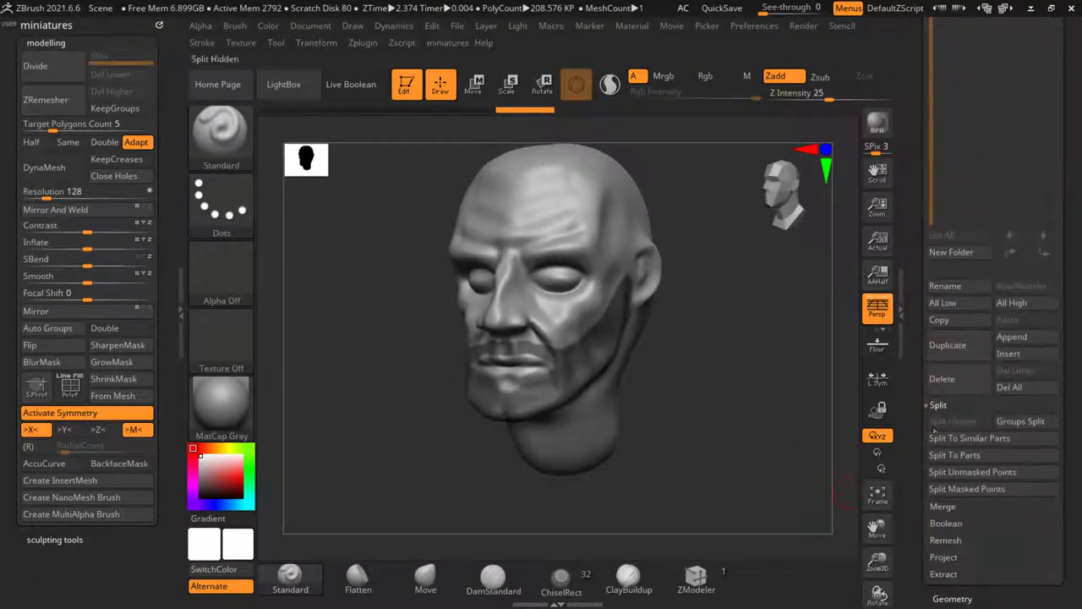
{"action": "left_click", "coordinate": [943, 574]}
{"action": "left_click", "coordinate": [943, 514]}
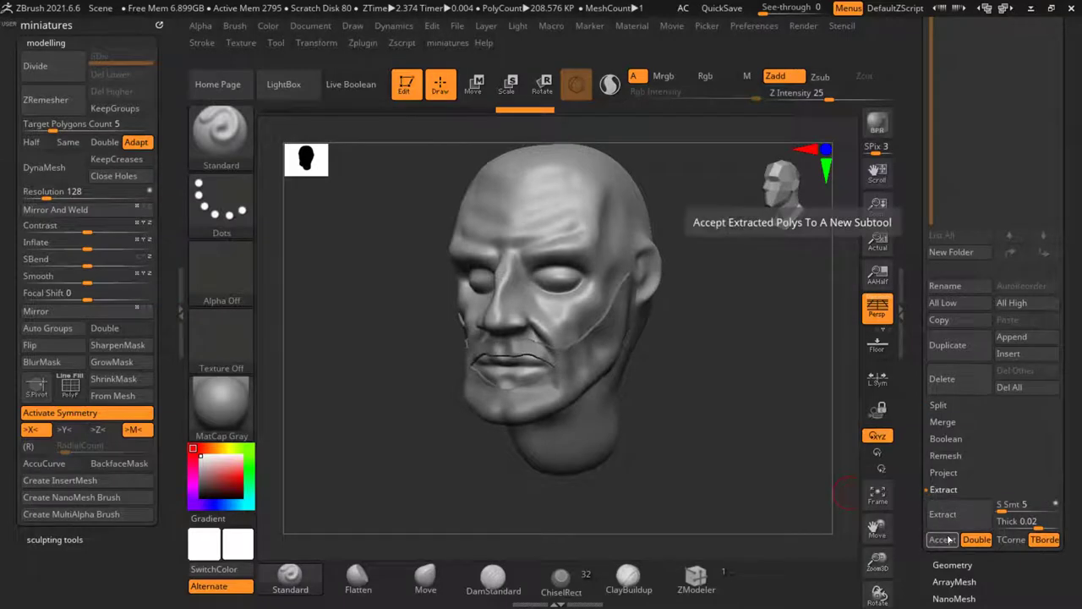
{"action": "left_click", "coordinate": [943, 538]}
{"action": "left_click_drag", "start_coordinate": [720, 466], "coordinate": [744, 484], "text": "ctrl"}
Step: Make the extracted beard the active subtool and inflate it by 11
{"action": "mouse_move", "coordinate": [293, 367]}
{"action": "right_mouse_down"}
{"action": "mouse_move", "coordinate": [350, 363]}
{"action": "mouse_move", "coordinate": [330, 241]}
{"action": "right_mouse_up"}
{"action": "right_click_drag", "start_coordinate": [472, 395], "coordinate": [433, 463], "text": "alt"}
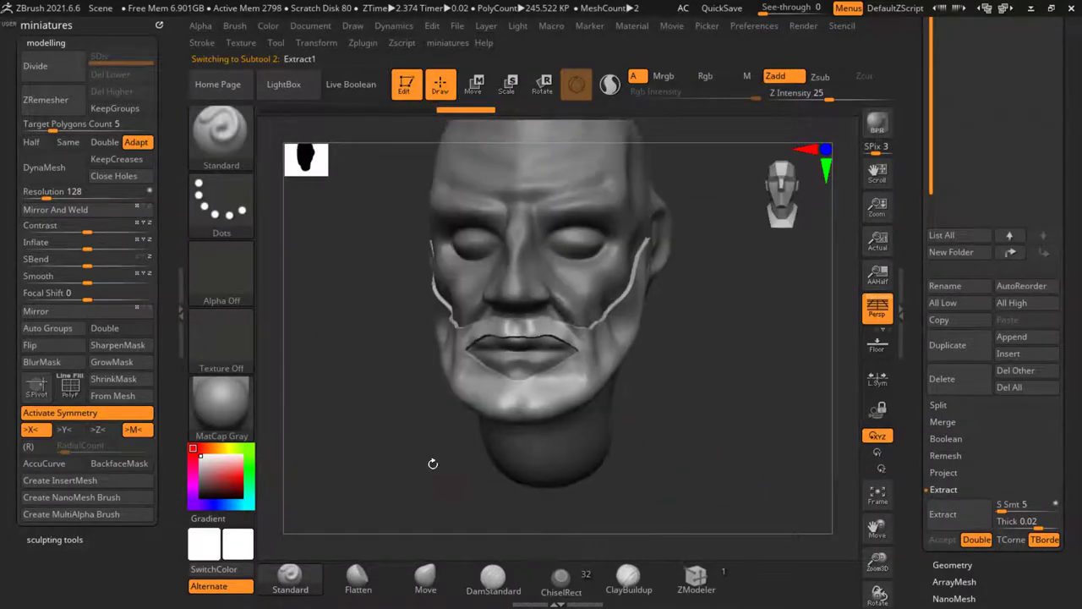
{"action": "left_click_drag", "start_coordinate": [88, 246], "coordinate": [96, 247]}
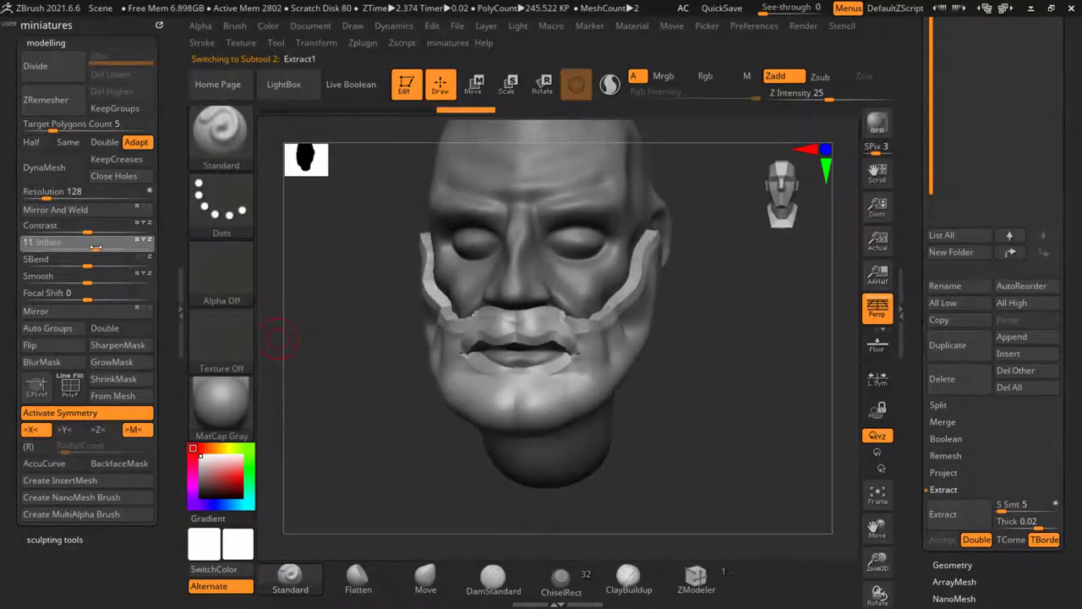
{"action": "left_click", "coordinate": [48, 171]}
{"action": "key", "text": "ctrl+z"}
{"action": "left_click", "coordinate": [57, 183]}
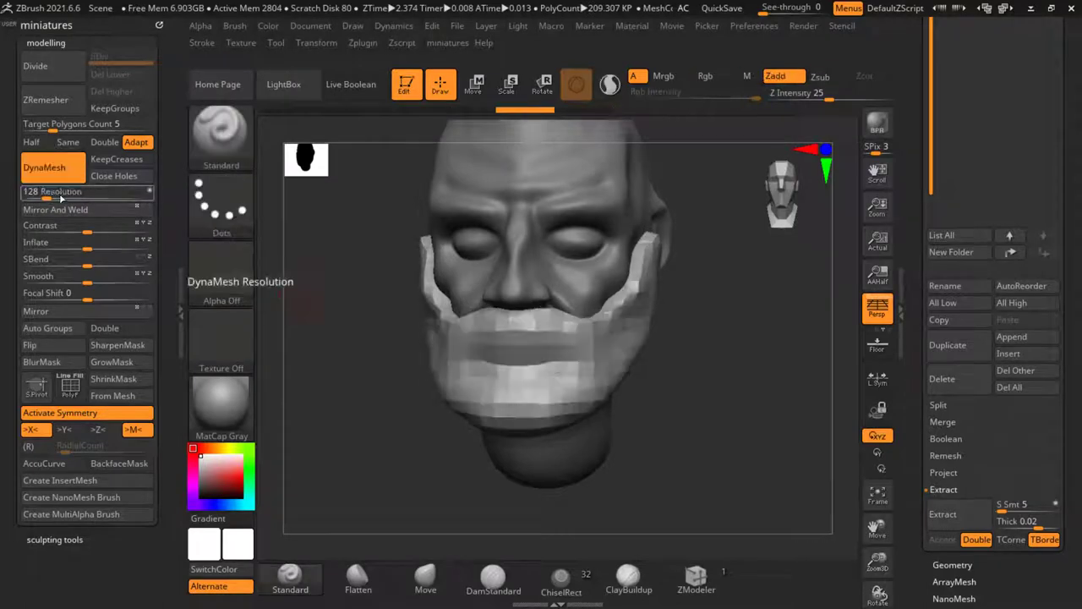
{"action": "key", "text": "ctrl+z"}
Step: DynaMesh the beard at resolution 344 and smooth its surface around the moustache and mouth
{"action": "left_click", "coordinate": [61, 194]}
{"action": "left_click", "coordinate": [57, 168]}
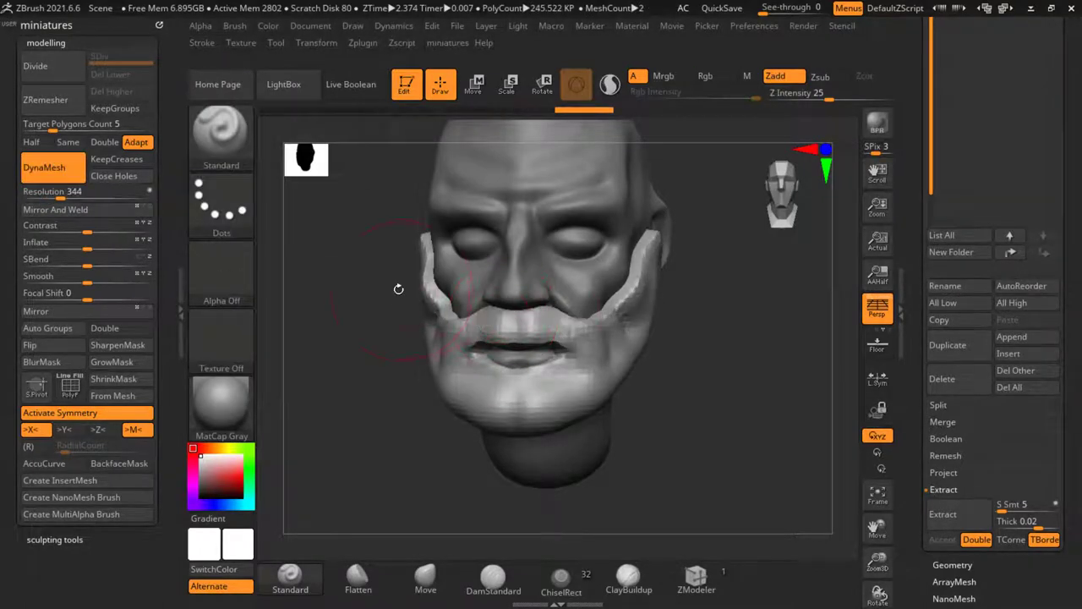
{"action": "right_click_drag", "start_coordinate": [398, 288], "coordinate": [448, 286]}
{"action": "mouse_move", "coordinate": [496, 311]}
{"action": "left_mouse_down", "text": "shift"}
{"action": "mouse_move", "coordinate": [542, 379]}
{"action": "mouse_move", "coordinate": [602, 361]}
{"action": "left_mouse_up", "text": "shift"}
{"action": "mouse_move", "coordinate": [560, 308]}
{"action": "right_mouse_down"}
{"action": "mouse_move", "coordinate": [513, 313]}
{"action": "mouse_move", "coordinate": [437, 396]}
{"action": "mouse_move", "coordinate": [410, 400]}
{"action": "right_mouse_up"}
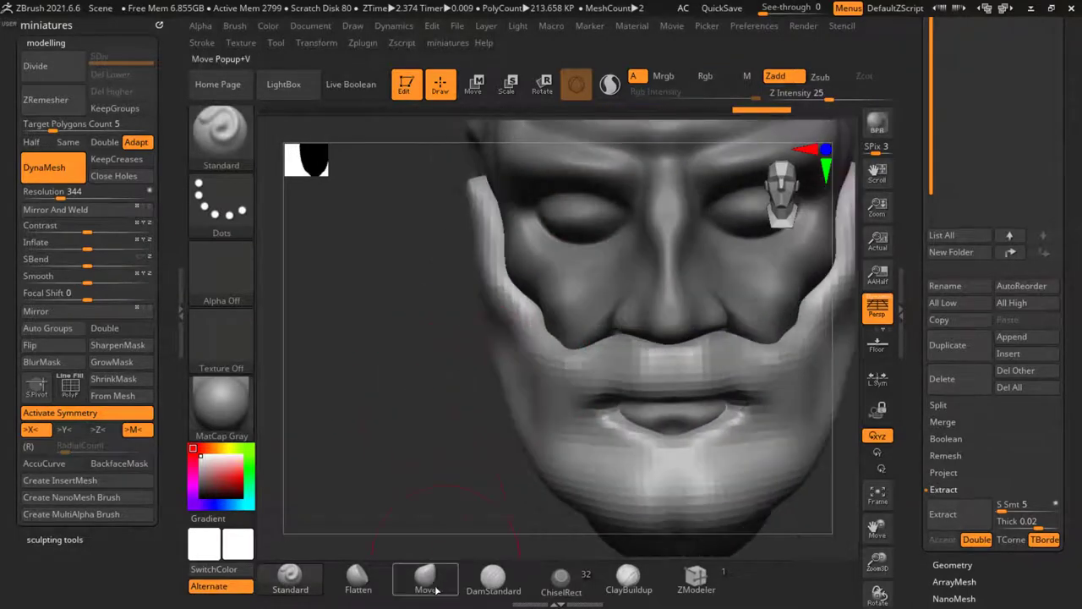
Step: Reshape the beard's upper edge with the Move brush where the moustache meets the cheek, forming a notch beside the moustache ends
{"action": "left_click", "coordinate": [435, 587]}
{"action": "right_click_drag", "start_coordinate": [513, 346], "coordinate": [509, 265], "text": "ctrl"}
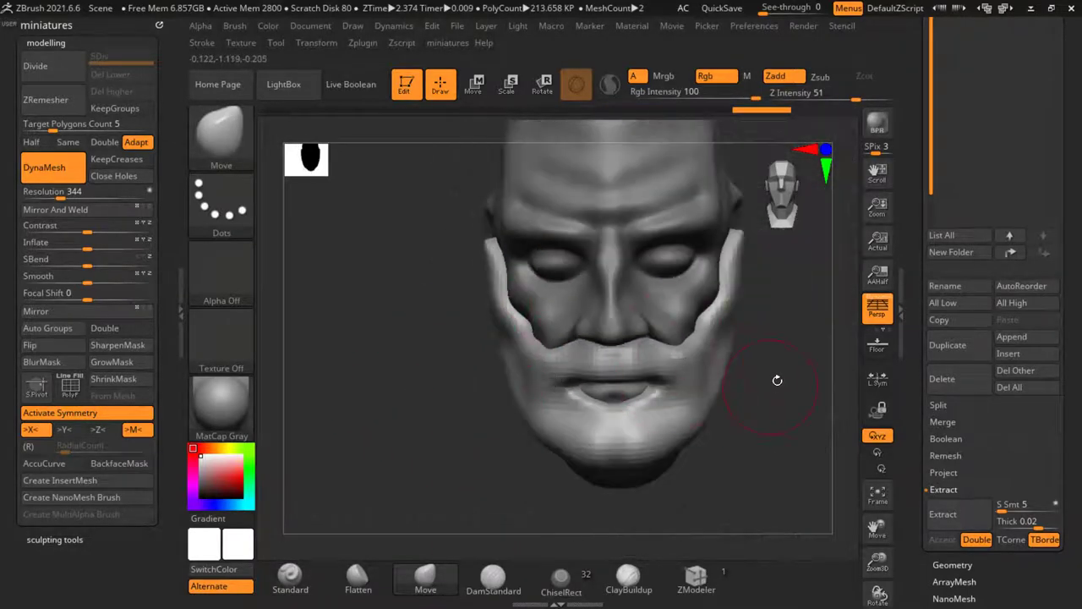
{"action": "right_click_drag", "start_coordinate": [777, 380], "coordinate": [771, 379]}
{"action": "right_click_drag", "start_coordinate": [705, 341], "coordinate": [691, 332], "text": "ctrl"}
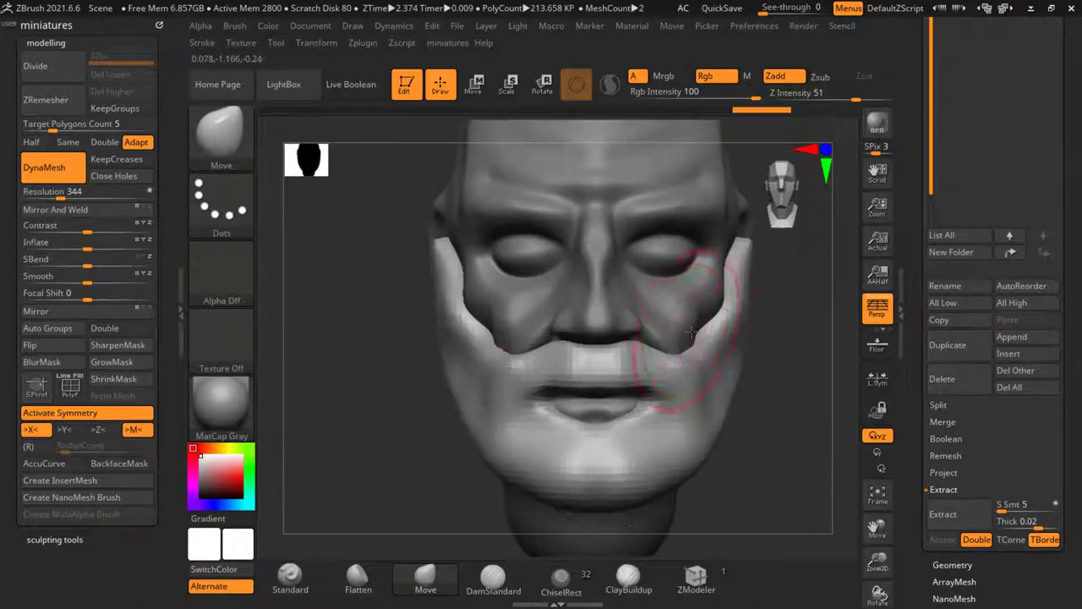
{"action": "scroll", "coordinate": [706, 334], "scroll_direction": "up", "scroll_amount": 1}
{"action": "mouse_move", "coordinate": [819, 429]}
{"action": "left_mouse_down"}
{"action": "mouse_move", "coordinate": [806, 421]}
{"action": "mouse_move", "coordinate": [800, 444]}
{"action": "left_mouse_up"}
{"action": "left_click_drag", "start_coordinate": [712, 330], "coordinate": [709, 331]}
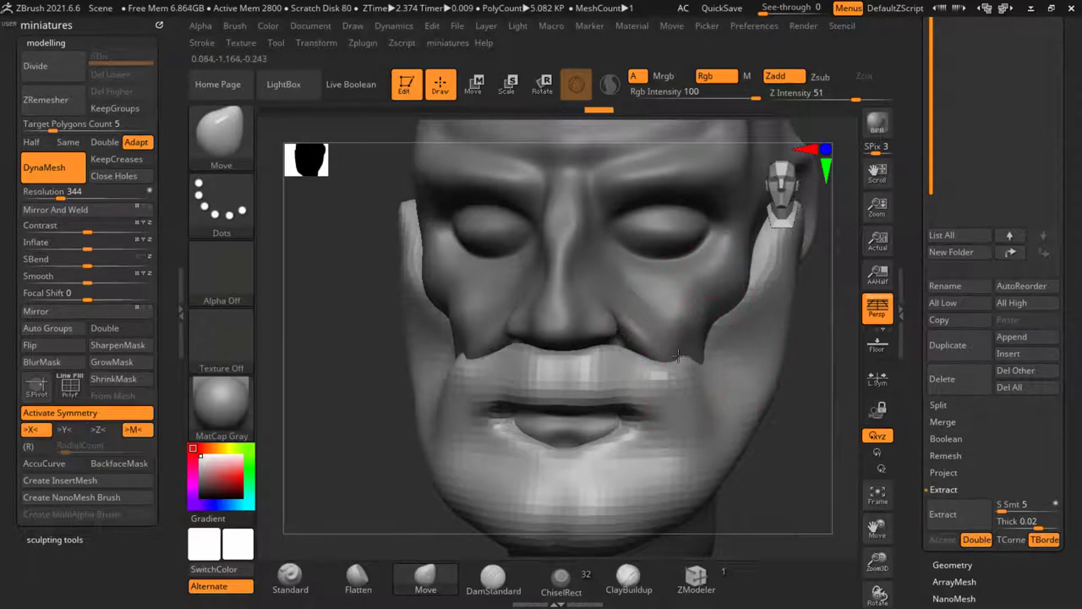
{"action": "left_click_drag", "start_coordinate": [787, 412], "coordinate": [737, 403]}
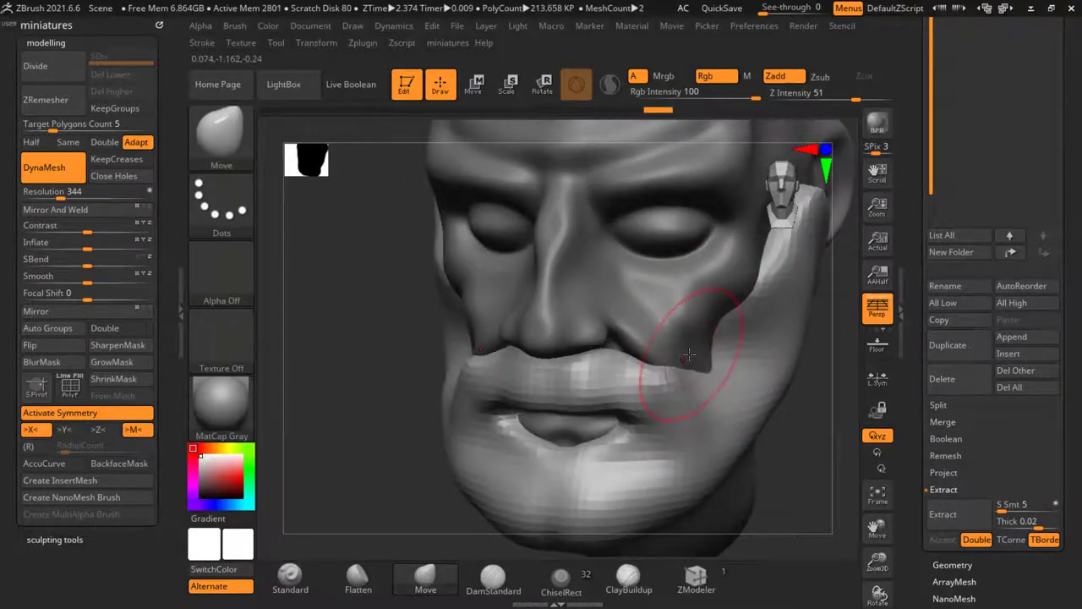
{"action": "left_click_drag", "start_coordinate": [793, 424], "coordinate": [694, 413]}
Step: Pull the beard's inner edge around the mouth to adjust the opening at the lips and mouth corners
{"action": "left_click_drag", "start_coordinate": [528, 490], "coordinate": [583, 447]}
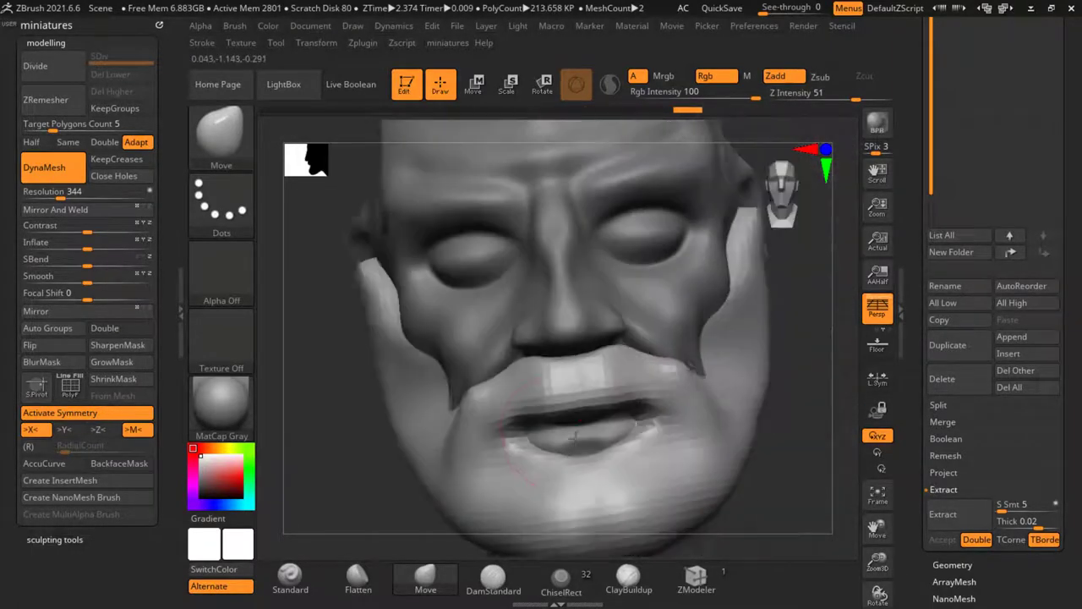
{"action": "right_click_drag", "start_coordinate": [575, 437], "coordinate": [582, 427], "text": "ctrl"}
{"action": "left_click_drag", "start_coordinate": [582, 427], "coordinate": [575, 406]}
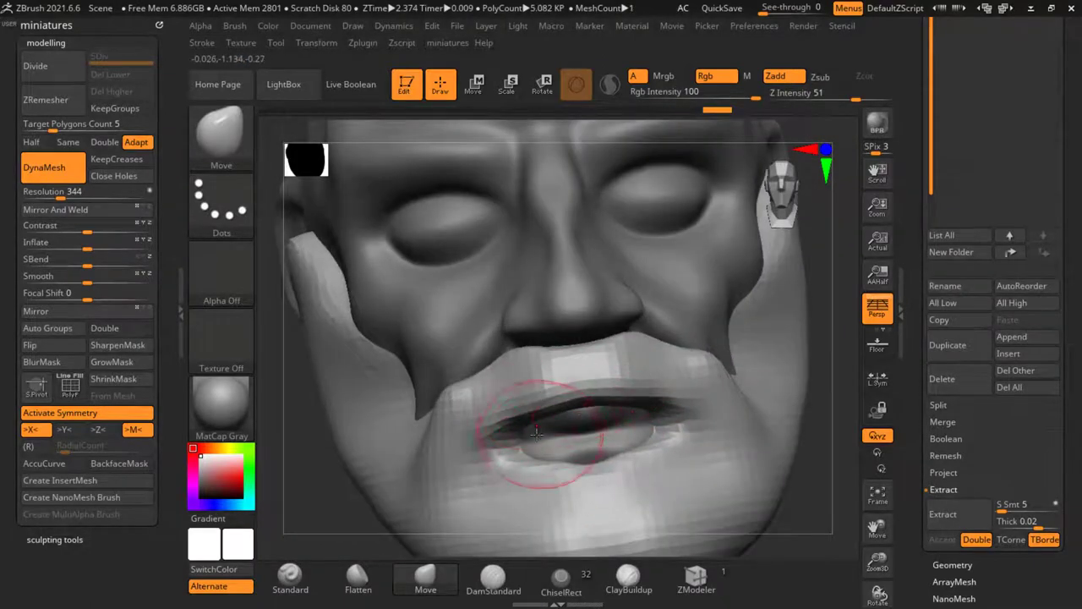
{"action": "mouse_move", "coordinate": [528, 439]}
{"action": "left_mouse_down"}
{"action": "mouse_move", "coordinate": [512, 432]}
{"action": "mouse_move", "coordinate": [532, 475]}
{"action": "mouse_move", "coordinate": [512, 458]}
{"action": "left_mouse_up"}
Step: Push the beard's underside edge inward beneath the jaw so that it tucks into the neck
{"action": "mouse_move", "coordinate": [701, 495]}
{"action": "right_mouse_down"}
{"action": "mouse_move", "coordinate": [841, 498]}
{"action": "mouse_move", "coordinate": [761, 495]}
{"action": "mouse_move", "coordinate": [761, 374]}
{"action": "mouse_move", "coordinate": [786, 372]}
{"action": "right_mouse_up"}
{"action": "mouse_move", "coordinate": [623, 379]}
{"action": "right_mouse_down"}
{"action": "mouse_move", "coordinate": [606, 377]}
{"action": "mouse_move", "coordinate": [735, 401]}
{"action": "mouse_move", "coordinate": [644, 411]}
{"action": "right_mouse_up"}
{"action": "mouse_move", "coordinate": [611, 370]}
{"action": "left_mouse_down"}
{"action": "mouse_move", "coordinate": [573, 362]}
{"action": "mouse_move", "coordinate": [547, 385]}
{"action": "left_mouse_up"}
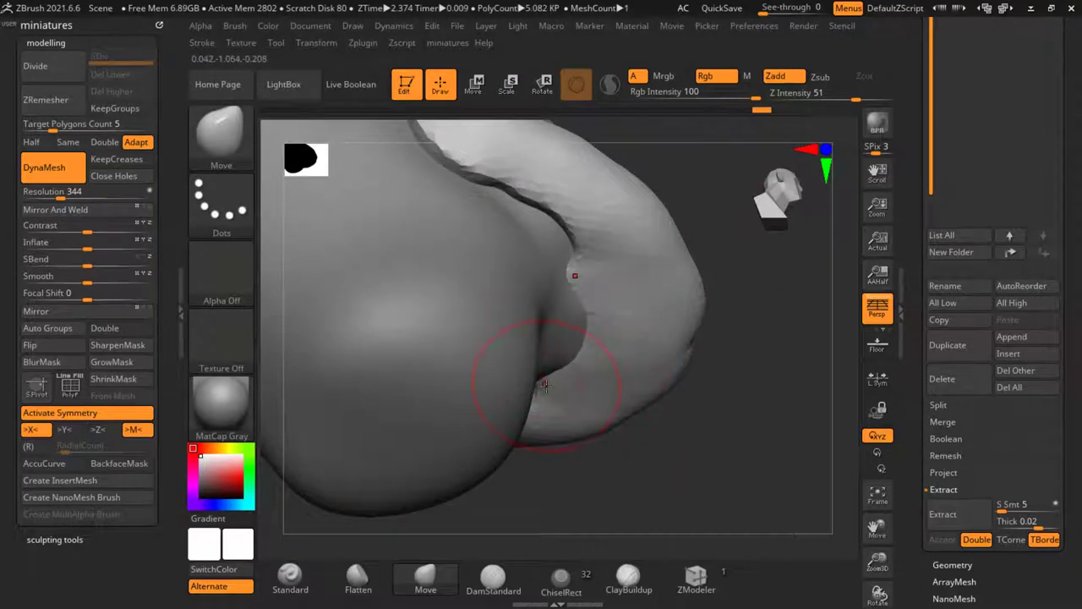
{"action": "left_click_drag", "start_coordinate": [563, 249], "coordinate": [474, 217]}
{"action": "left_click_drag", "start_coordinate": [517, 191], "coordinate": [440, 216]}
{"action": "left_click_drag", "start_coordinate": [456, 167], "coordinate": [371, 235]}
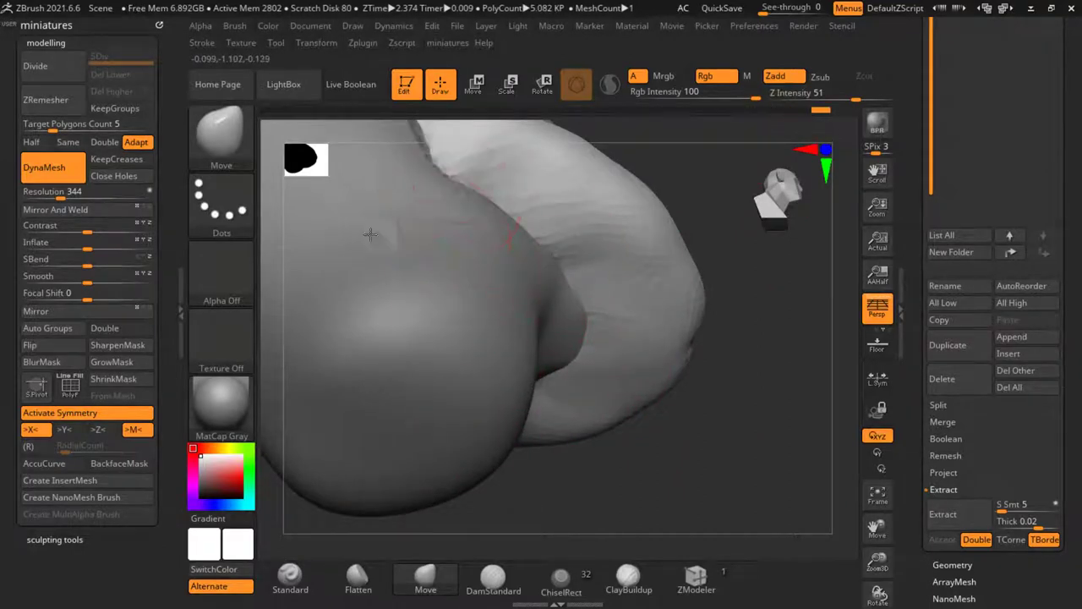
Step: Smooth the sideburn's back edge below the ear and reshape its front edge with the Move brush
{"action": "key", "text": "f"}
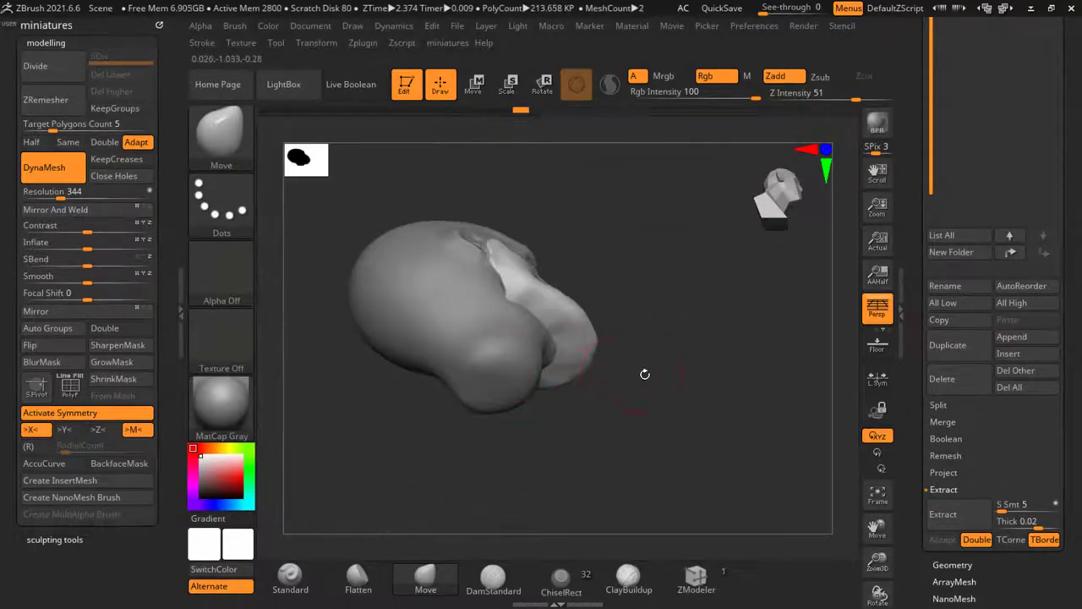
{"action": "mouse_move", "coordinate": [645, 374]}
{"action": "right_mouse_down"}
{"action": "mouse_move", "coordinate": [623, 485]}
{"action": "mouse_move", "coordinate": [617, 479]}
{"action": "right_mouse_up"}
{"action": "key", "text": "f"}
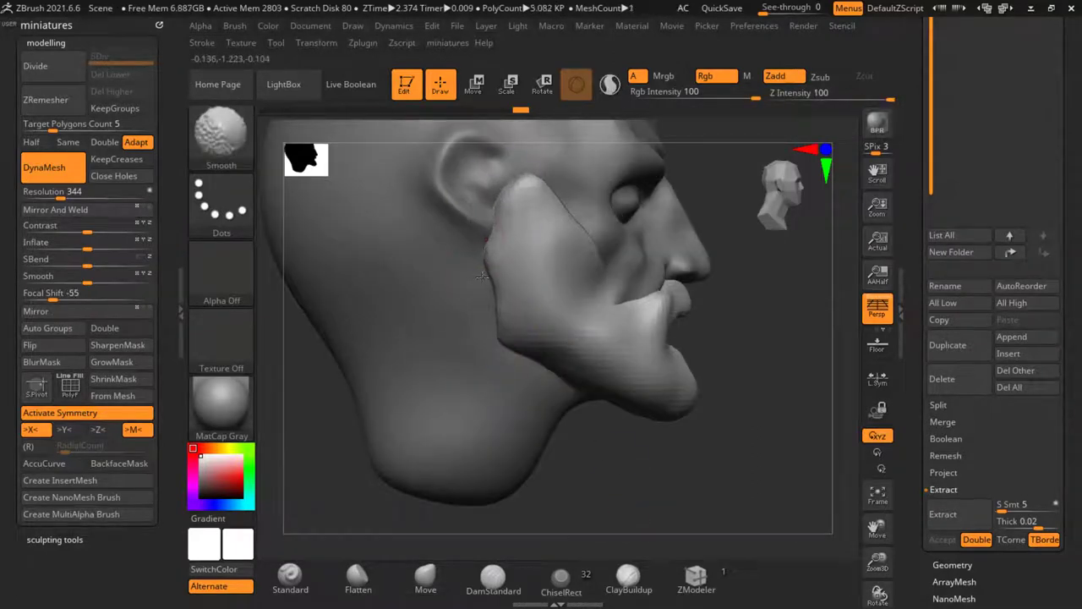
{"action": "mouse_move", "coordinate": [482, 276]}
{"action": "left_mouse_down", "text": "shift"}
{"action": "mouse_move", "coordinate": [484, 254]}
{"action": "mouse_move", "coordinate": [461, 266]}
{"action": "left_mouse_up", "text": "shift"}
{"action": "right_click_drag", "start_coordinate": [461, 266], "coordinate": [470, 348], "text": "ctrl"}
{"action": "mouse_move", "coordinate": [470, 348]}
{"action": "right_mouse_down"}
{"action": "mouse_move", "coordinate": [444, 325]}
{"action": "mouse_move", "coordinate": [536, 310]}
{"action": "mouse_move", "coordinate": [519, 271]}
{"action": "right_mouse_up"}
{"action": "left_click_drag", "start_coordinate": [519, 269], "coordinate": [504, 250]}
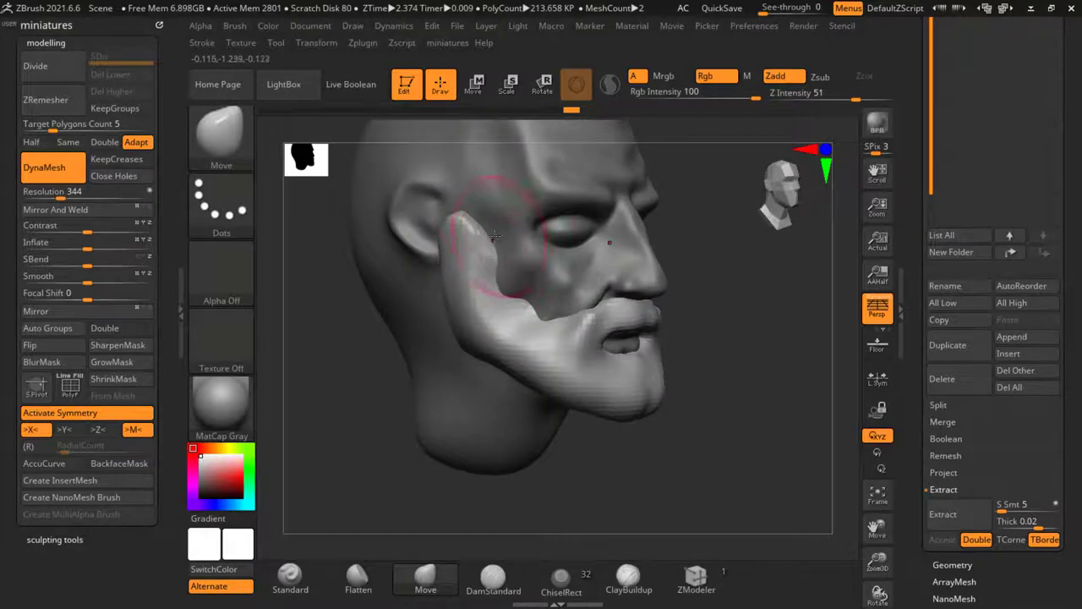
Step: Pull the moustache's upper edge beside the nose into a cleaner downward slope and smooth it
{"action": "mouse_move", "coordinate": [329, 348]}
{"action": "right_mouse_down", "text": "shift"}
{"action": "mouse_move", "coordinate": [294, 358]}
{"action": "mouse_move", "coordinate": [379, 483]}
{"action": "mouse_move", "coordinate": [330, 330]}
{"action": "right_mouse_up", "text": "shift"}
{"action": "right_click_drag", "start_coordinate": [485, 307], "coordinate": [492, 273], "text": "ctrl"}
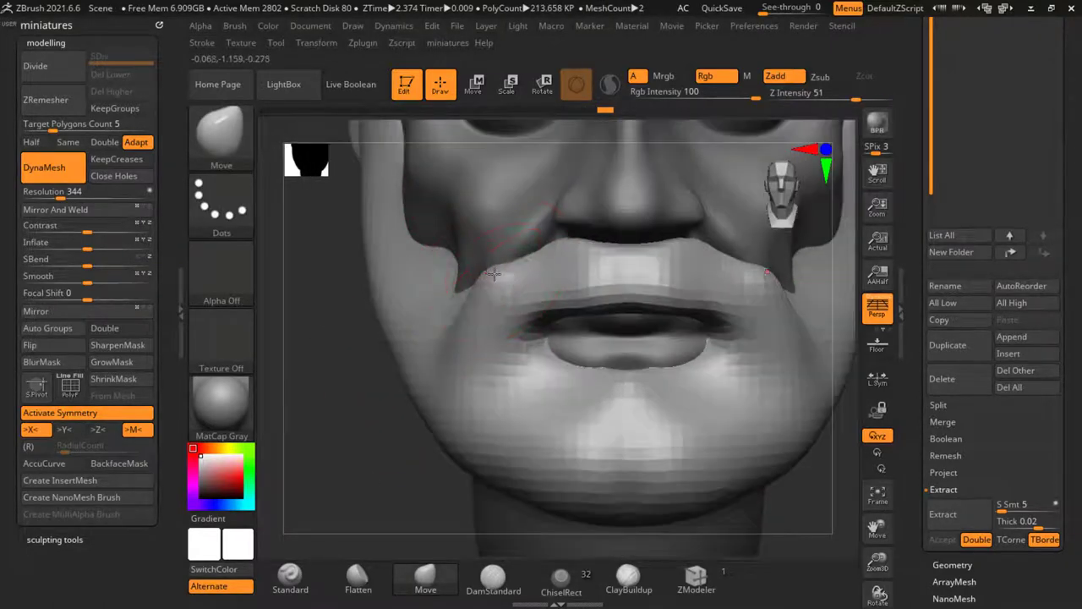
{"action": "mouse_move", "coordinate": [540, 260]}
{"action": "left_mouse_down"}
{"action": "mouse_move", "coordinate": [522, 253]}
{"action": "mouse_move", "coordinate": [491, 280]}
{"action": "left_mouse_up"}
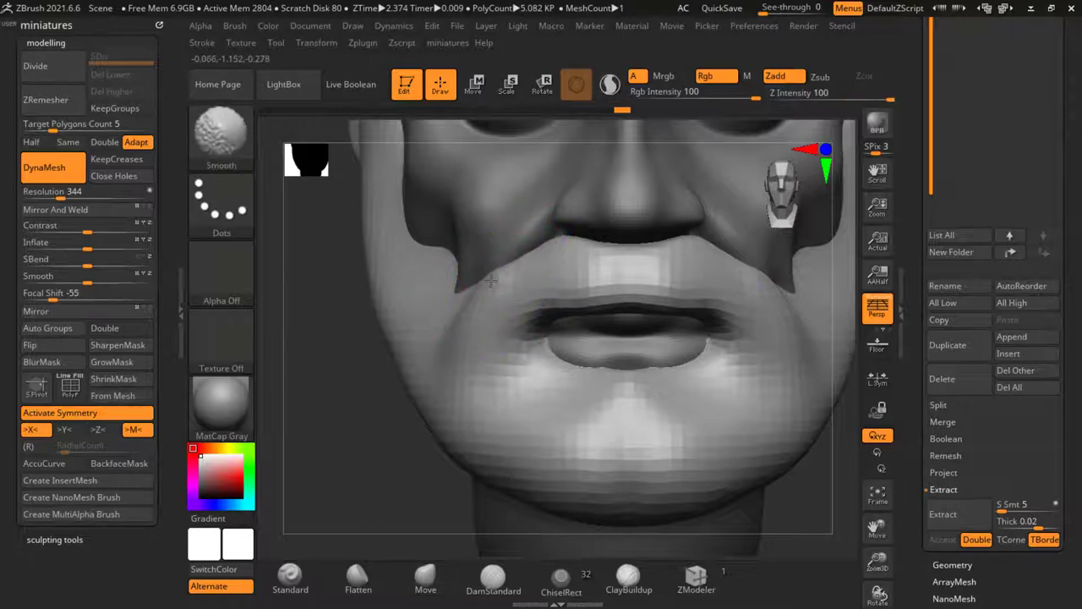
{"action": "right_click_drag", "start_coordinate": [491, 279], "coordinate": [466, 314], "text": "ctrl"}
Step: Raise the DynaMesh resolution to 984 and remesh the beard
{"action": "right_click_drag", "start_coordinate": [807, 413], "coordinate": [774, 450]}
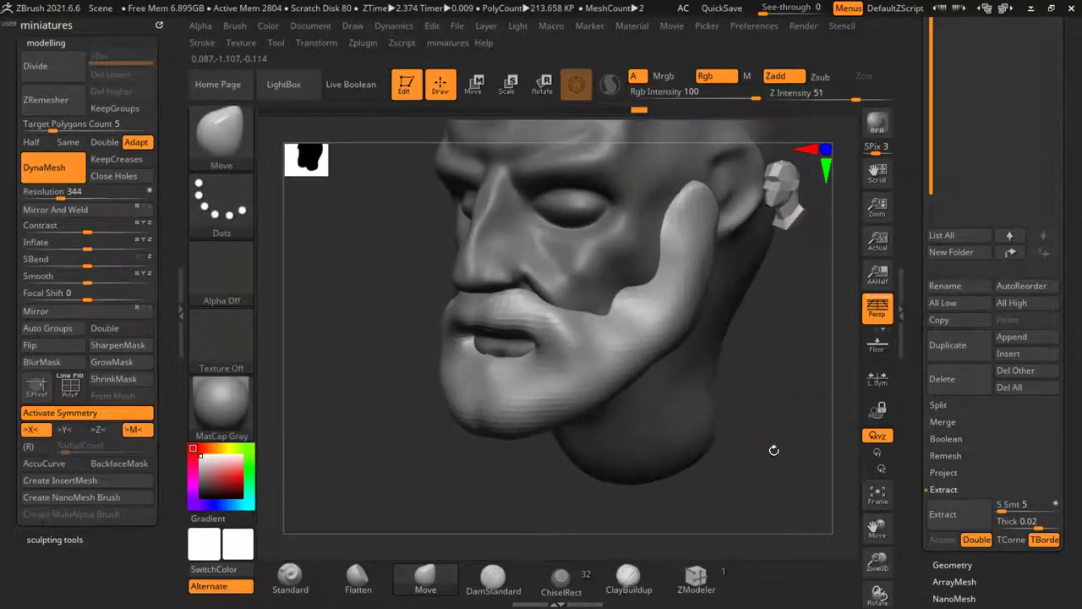
{"action": "left_click", "coordinate": [86, 199]}
{"action": "left_click", "coordinate": [65, 176]}
{"action": "left_click", "coordinate": [65, 176]}
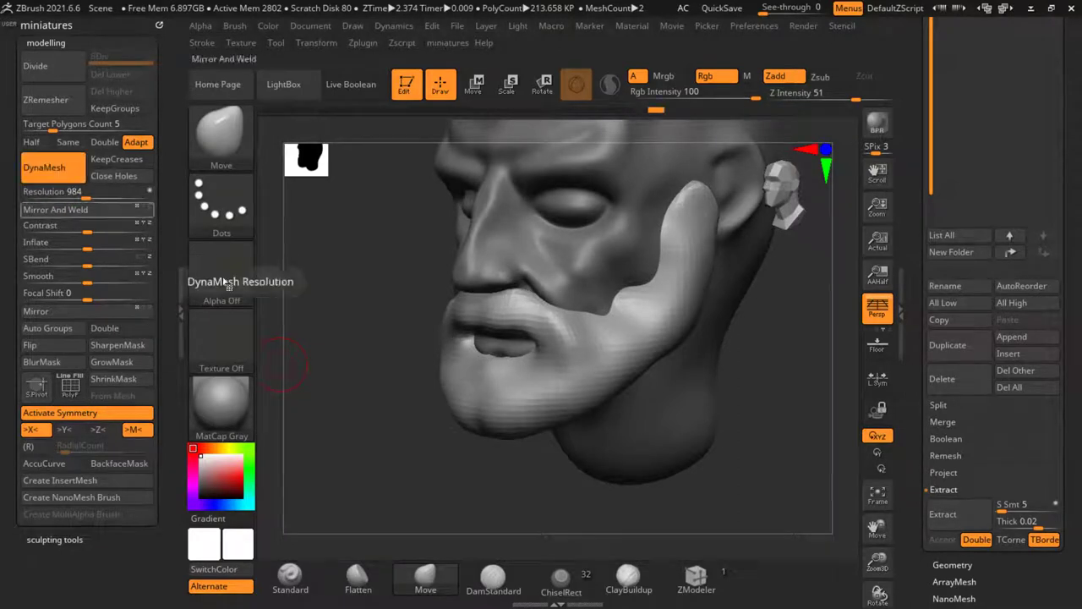
Step: Carve diagonal hair-strand grooves with the DamStandard brush across the cheek beard and up the sideburn to the ear
{"action": "left_click", "coordinate": [492, 583]}
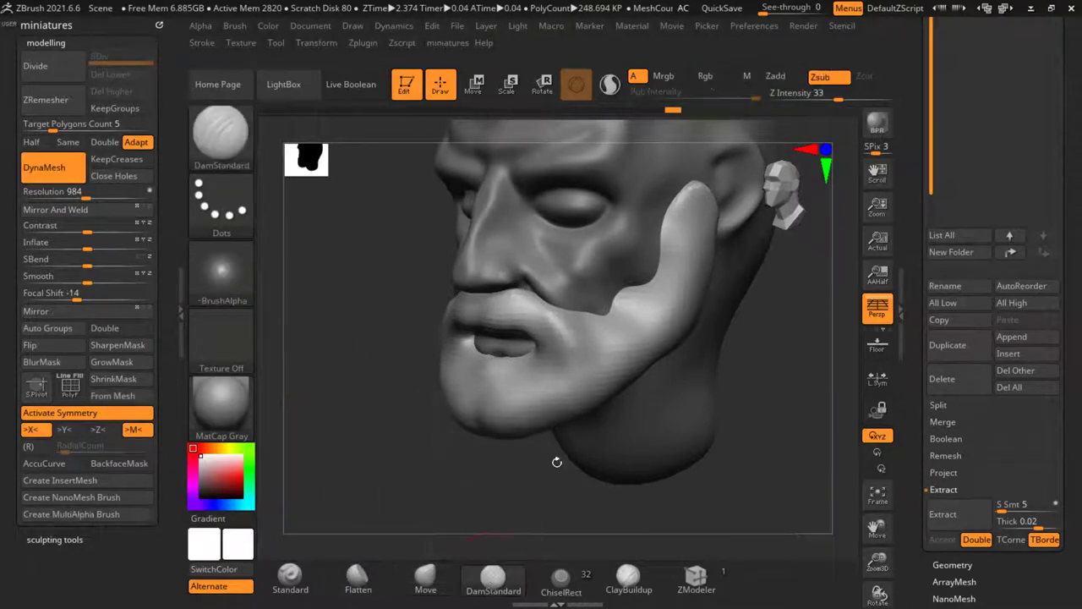
{"action": "left_click_drag", "start_coordinate": [731, 430], "coordinate": [749, 427], "text": "shift"}
{"action": "right_click_drag", "start_coordinate": [651, 389], "coordinate": [617, 340]}
{"action": "left_click_drag", "start_coordinate": [597, 329], "coordinate": [681, 408]}
{"action": "right_click_drag", "start_coordinate": [676, 398], "coordinate": [738, 439]}
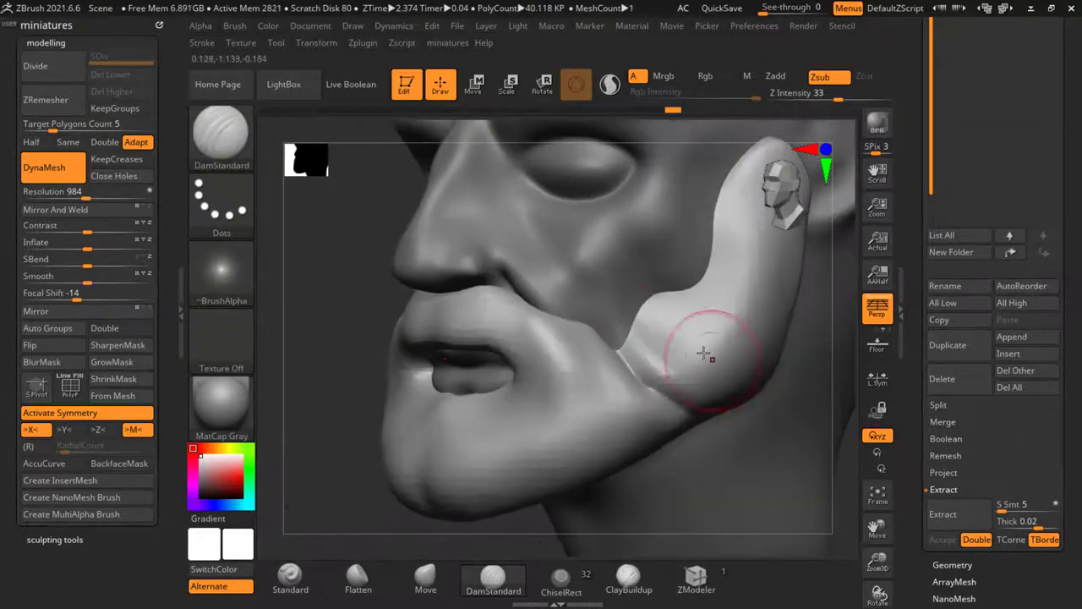
{"action": "left_click_drag", "start_coordinate": [666, 339], "coordinate": [749, 396]}
{"action": "left_click_drag", "start_coordinate": [700, 294], "coordinate": [780, 367]}
{"action": "left_click_drag", "start_coordinate": [712, 223], "coordinate": [795, 328]}
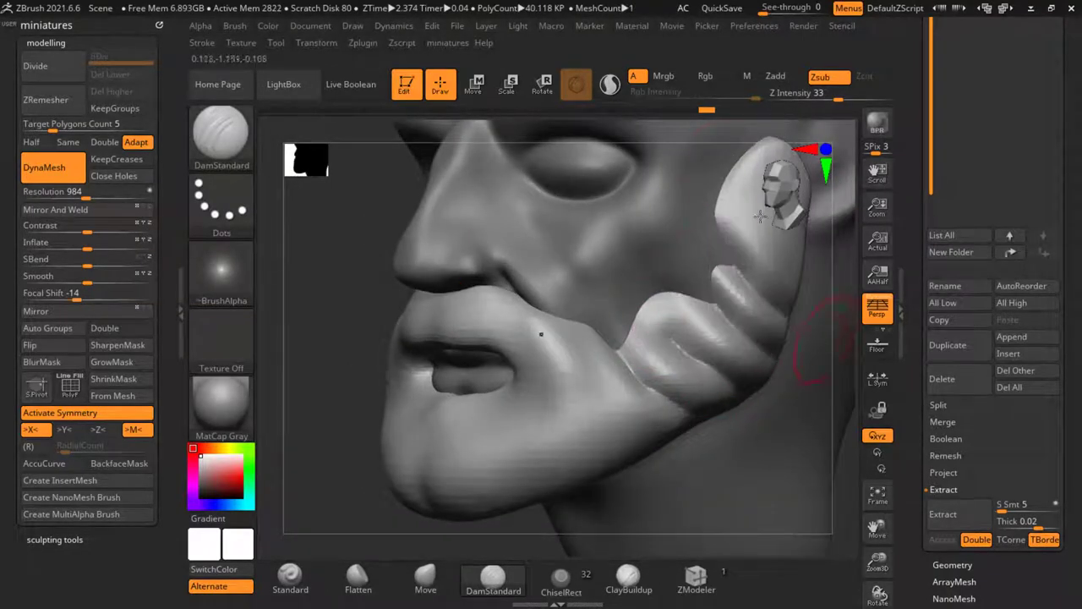
{"action": "left_click_drag", "start_coordinate": [727, 190], "coordinate": [793, 261]}
{"action": "right_click_drag", "start_coordinate": [735, 143], "coordinate": [718, 165]}
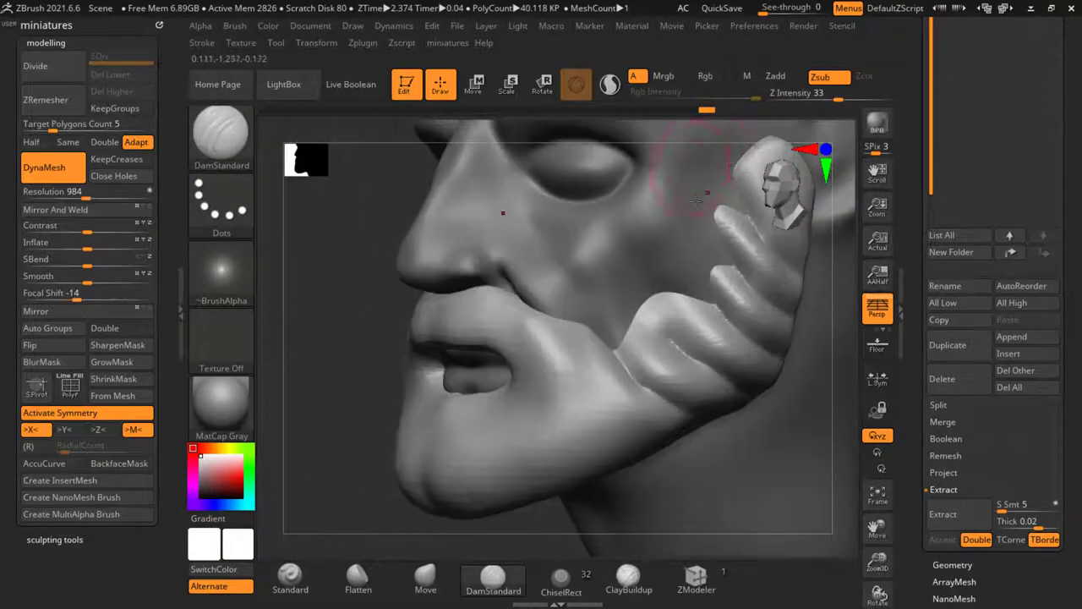
{"action": "right_click_drag", "start_coordinate": [681, 317], "coordinate": [668, 292], "text": "ctrl"}
{"action": "right_click_drag", "start_coordinate": [477, 522], "coordinate": [457, 549], "text": "ctrl"}
{"action": "left_click_drag", "start_coordinate": [648, 200], "coordinate": [708, 269]}
Step: Carve long strand grooves from the moustache end and mouth corner down to the jawline
{"action": "mouse_move", "coordinate": [769, 414]}
{"action": "right_mouse_down"}
{"action": "mouse_move", "coordinate": [815, 415]}
{"action": "mouse_move", "coordinate": [761, 410]}
{"action": "right_mouse_up"}
{"action": "right_click_drag", "start_coordinate": [490, 348], "coordinate": [506, 372], "text": "ctrl"}
{"action": "left_click_drag", "start_coordinate": [514, 340], "coordinate": [586, 456]}
{"action": "right_click_drag", "start_coordinate": [571, 431], "coordinate": [512, 431], "text": "ctrl"}
{"action": "left_click_drag", "start_coordinate": [490, 380], "coordinate": [584, 501]}
{"action": "right_click_drag", "start_coordinate": [271, 450], "coordinate": [280, 452]}
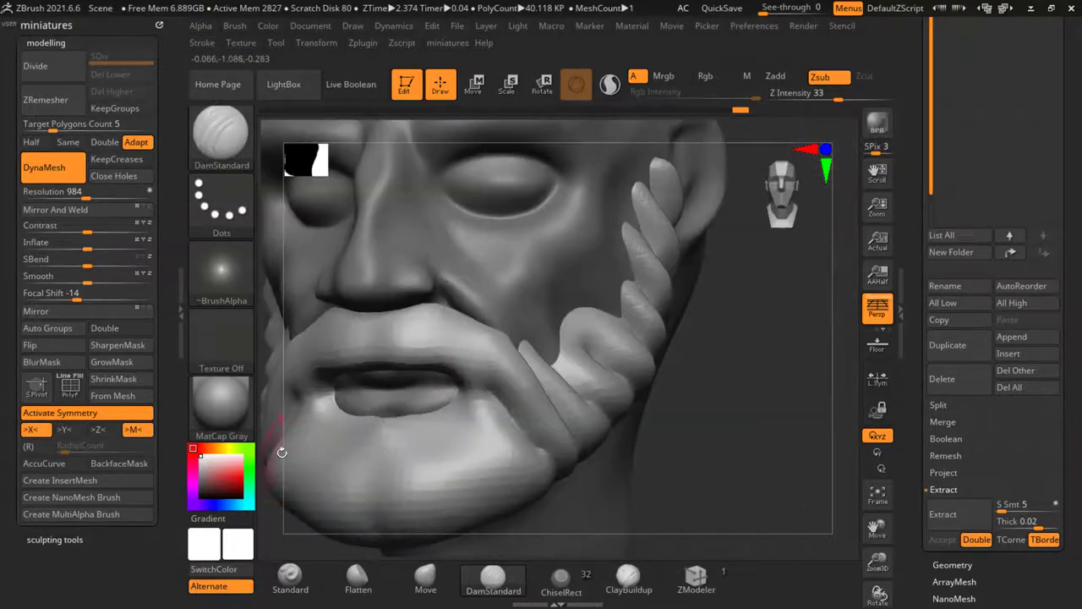
Step: Carve a central parting under the nose and curved strand grooves along the moustache into the cheek beard
{"action": "mouse_move", "coordinate": [677, 448]}
{"action": "right_mouse_down"}
{"action": "mouse_move", "coordinate": [741, 445]}
{"action": "mouse_move", "coordinate": [734, 494]}
{"action": "right_mouse_up"}
{"action": "key", "text": "s"}
{"action": "left_click_drag", "start_coordinate": [400, 281], "coordinate": [418, 349]}
{"action": "key", "text": "ctrl+z"}
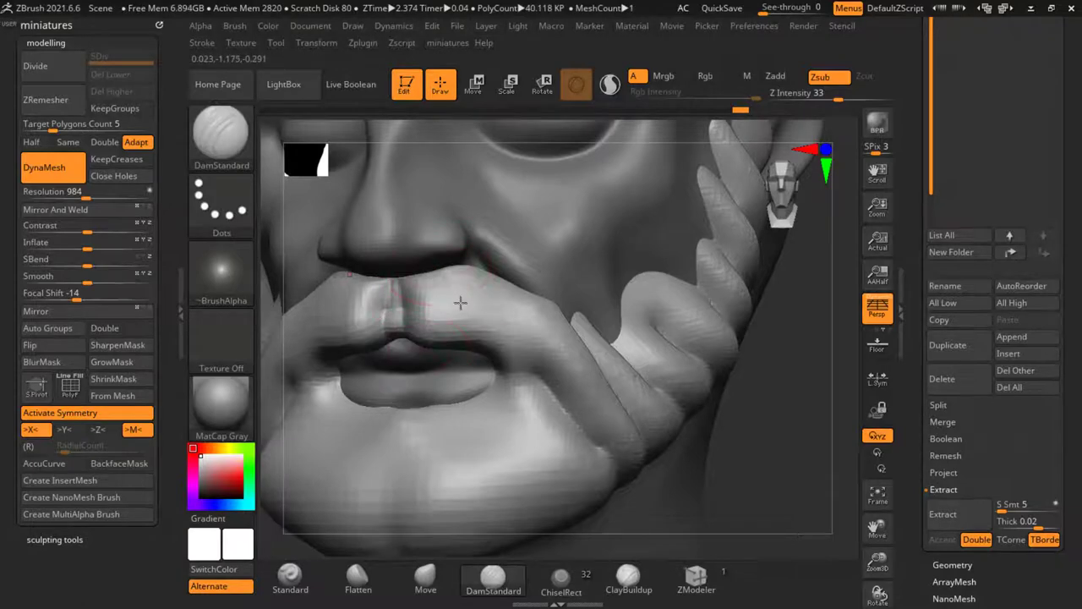
{"action": "left_click_drag", "start_coordinate": [461, 302], "coordinate": [504, 362]}
{"action": "left_click_drag", "start_coordinate": [510, 292], "coordinate": [560, 394]}
{"action": "left_click_drag", "start_coordinate": [806, 479], "coordinate": [712, 473]}
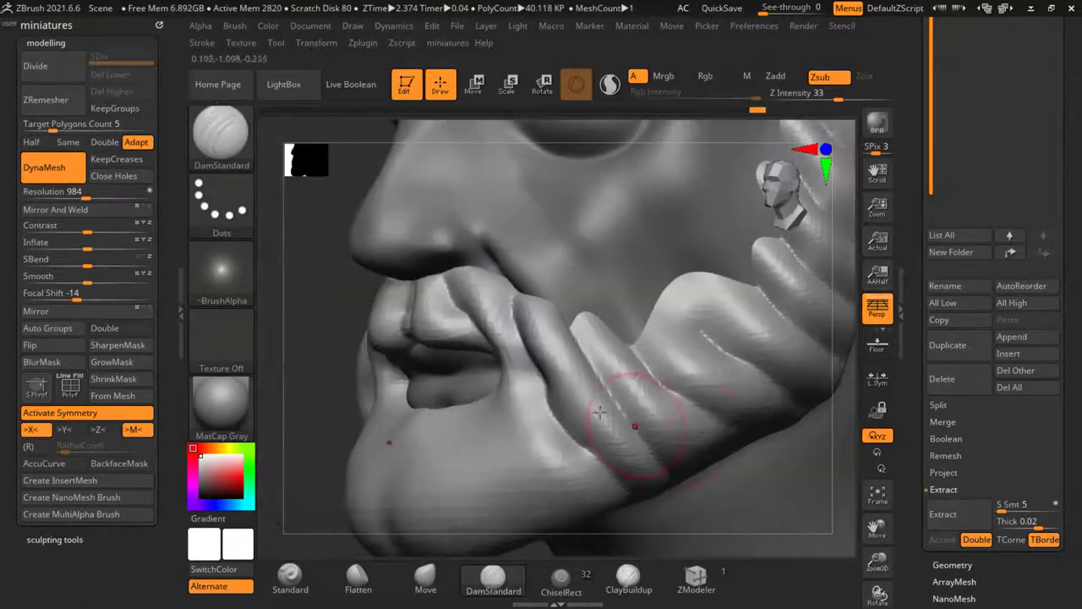
{"action": "left_click_drag", "start_coordinate": [573, 382], "coordinate": [724, 428]}
Step: Carve downward strand grooves across the chin and lower beard
{"action": "key", "text": "f"}
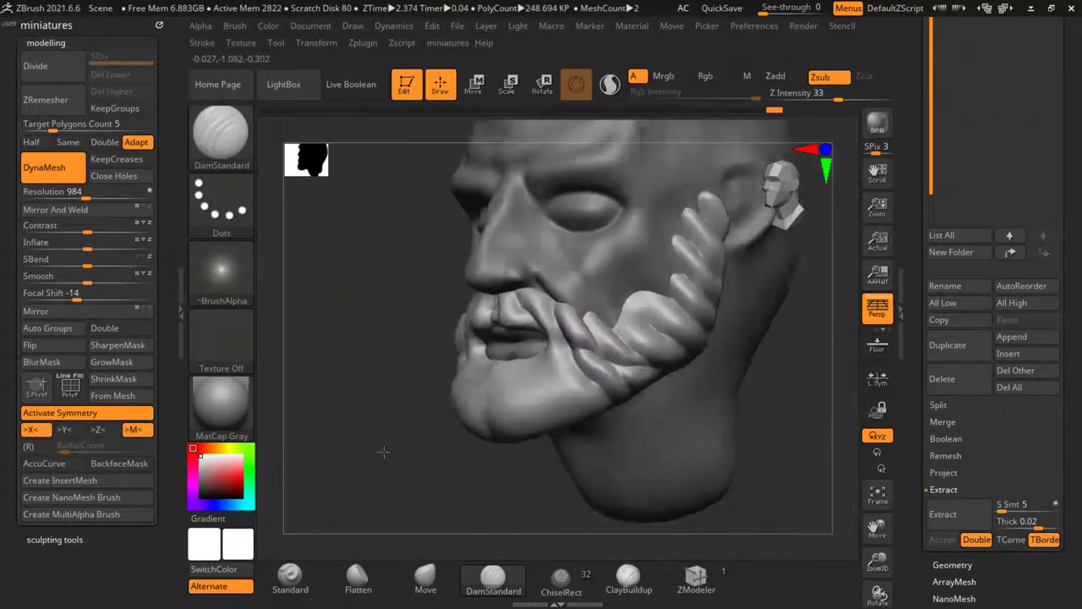
{"action": "right_click_drag", "start_coordinate": [382, 451], "coordinate": [491, 456]}
{"action": "right_click_drag", "start_coordinate": [491, 456], "coordinate": [660, 512], "text": "ctrl"}
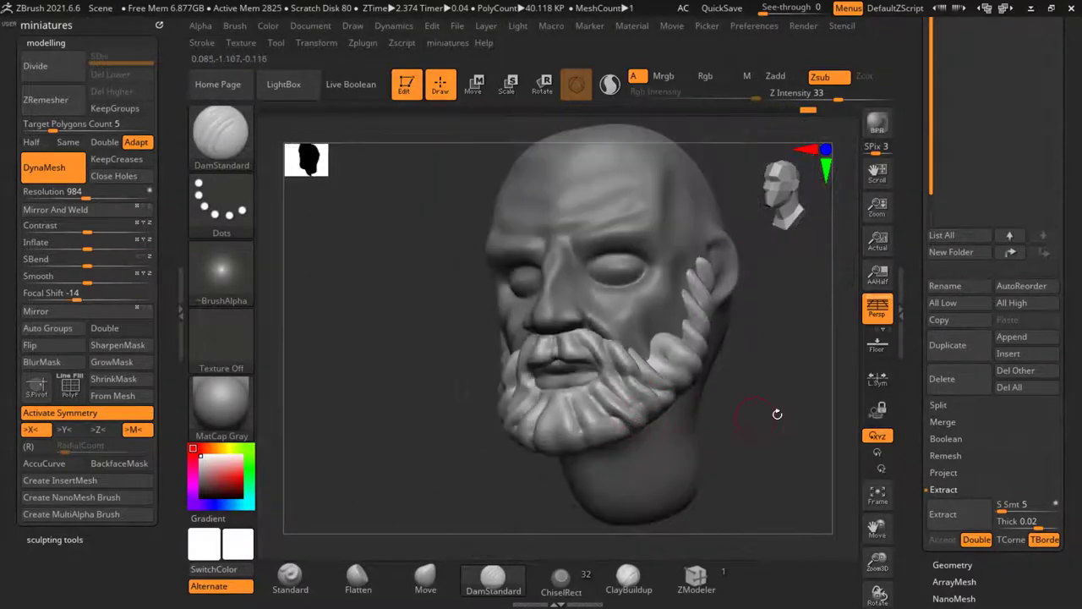
Step: Switch DamStandard to Zadd at Z Intensity 24 and raise ridges along the cheek and lower beard strands
{"action": "right_click_drag", "start_coordinate": [718, 270], "coordinate": [755, 240]}
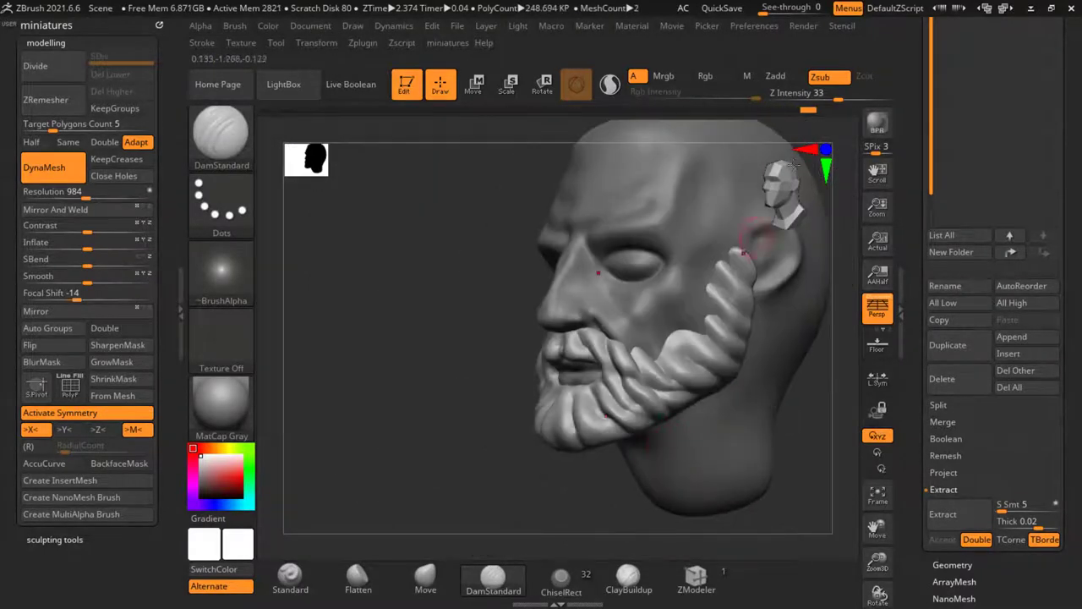
{"action": "right_click_drag", "start_coordinate": [675, 385], "coordinate": [677, 341], "text": "ctrl"}
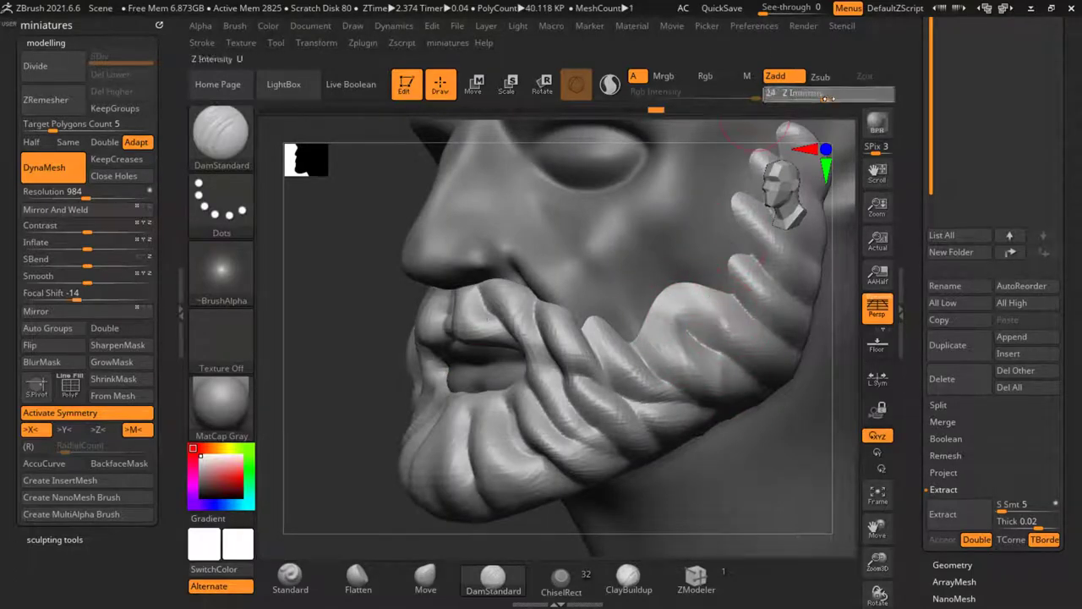
{"action": "mouse_move", "coordinate": [718, 306]}
{"action": "left_mouse_down"}
{"action": "mouse_move", "coordinate": [758, 270]}
{"action": "mouse_move", "coordinate": [753, 359]}
{"action": "left_mouse_up"}
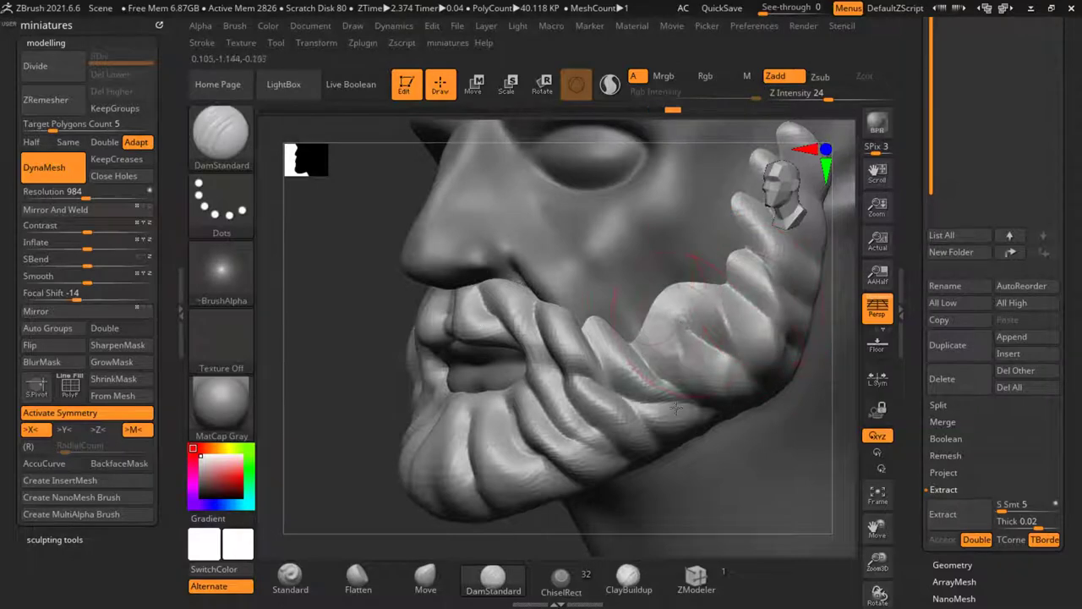
{"action": "mouse_move", "coordinate": [677, 408]}
{"action": "left_mouse_down"}
{"action": "mouse_move", "coordinate": [633, 451]}
{"action": "mouse_move", "coordinate": [561, 394]}
{"action": "mouse_move", "coordinate": [509, 491]}
{"action": "mouse_move", "coordinate": [449, 448]}
{"action": "mouse_move", "coordinate": [468, 454]}
{"action": "mouse_move", "coordinate": [457, 418]}
{"action": "left_mouse_up"}
{"action": "right_click_drag", "start_coordinate": [456, 419], "coordinate": [455, 377], "text": "ctrl"}
{"action": "mouse_move", "coordinate": [455, 378]}
{"action": "left_mouse_down"}
{"action": "mouse_move", "coordinate": [531, 338]}
{"action": "mouse_move", "coordinate": [630, 431]}
{"action": "left_mouse_up"}
Step: Remesh the carved beard with DynaMesh at resolution 984
{"action": "right_click_drag", "start_coordinate": [542, 381], "coordinate": [253, 253], "text": "ctrl"}
{"action": "left_click", "coordinate": [60, 170]}
{"action": "left_click", "coordinate": [60, 171]}
Step: Define the moustache strands and the lock beside them with fine DamStandard ridges and grooves
{"action": "right_click_drag", "start_coordinate": [517, 351], "coordinate": [394, 296]}
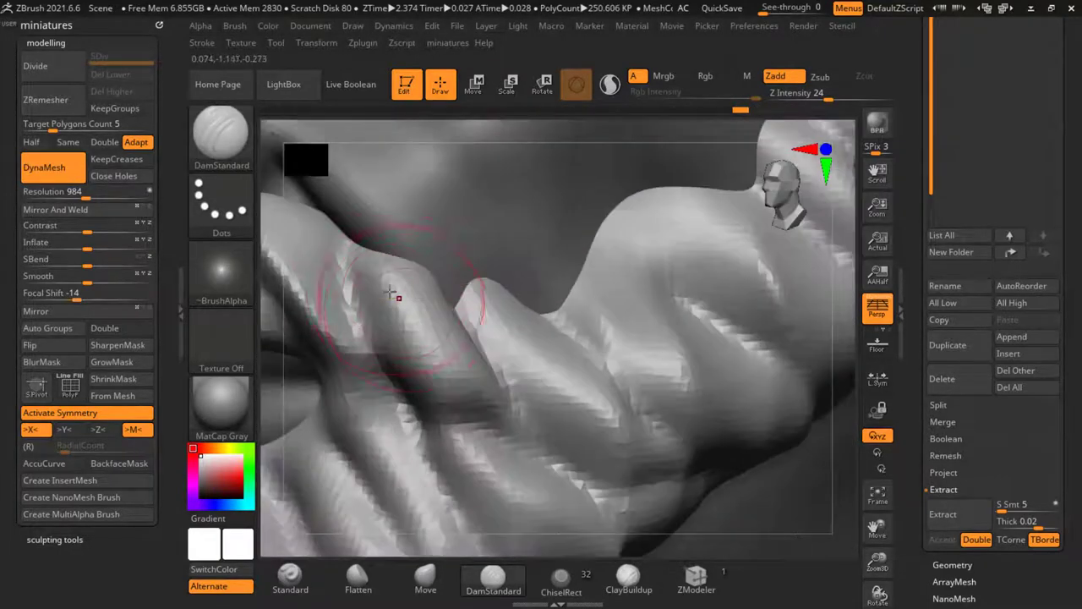
{"action": "left_click_drag", "start_coordinate": [394, 296], "coordinate": [473, 322]}
{"action": "mouse_move", "coordinate": [394, 290]}
{"action": "right_mouse_down", "text": "ctrl"}
{"action": "mouse_move", "coordinate": [393, 279]}
{"action": "mouse_move", "coordinate": [393, 296]}
{"action": "right_mouse_up", "text": "ctrl"}
{"action": "left_click_drag", "start_coordinate": [386, 287], "coordinate": [472, 390]}
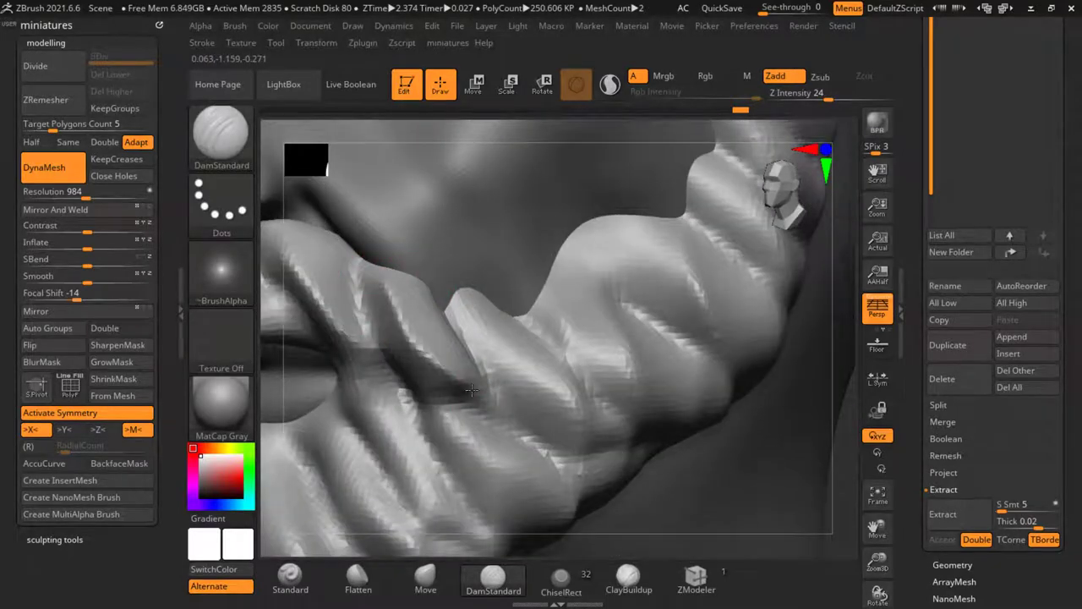
{"action": "right_click_drag", "start_coordinate": [818, 462], "coordinate": [355, 273], "text": "ctrl"}
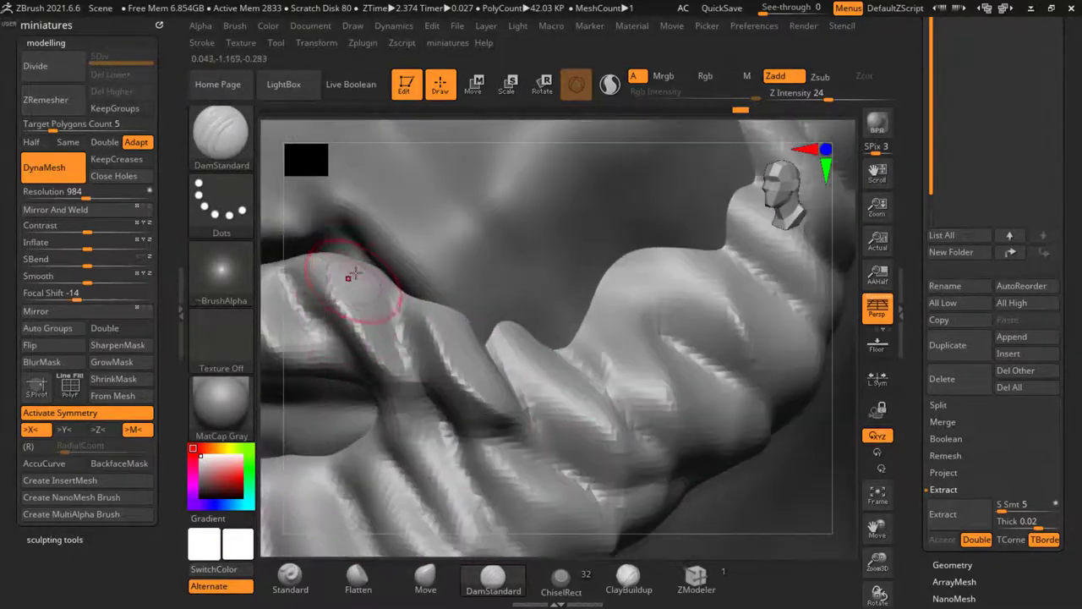
{"action": "right_click_drag", "start_coordinate": [398, 370], "coordinate": [437, 299], "text": "ctrl"}
{"action": "mouse_move", "coordinate": [432, 301]}
{"action": "left_mouse_down"}
{"action": "mouse_move", "coordinate": [449, 386]}
{"action": "mouse_move", "coordinate": [497, 395]}
{"action": "left_mouse_up"}
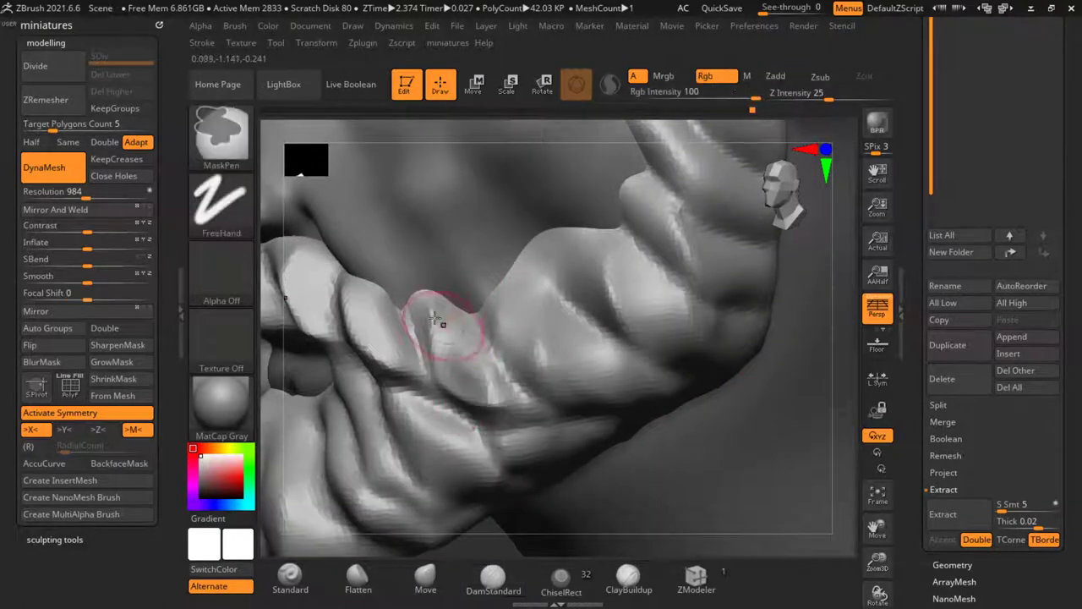
{"action": "key", "text": "ctrl+z"}
{"action": "left_click_drag", "start_coordinate": [426, 293], "coordinate": [476, 394]}
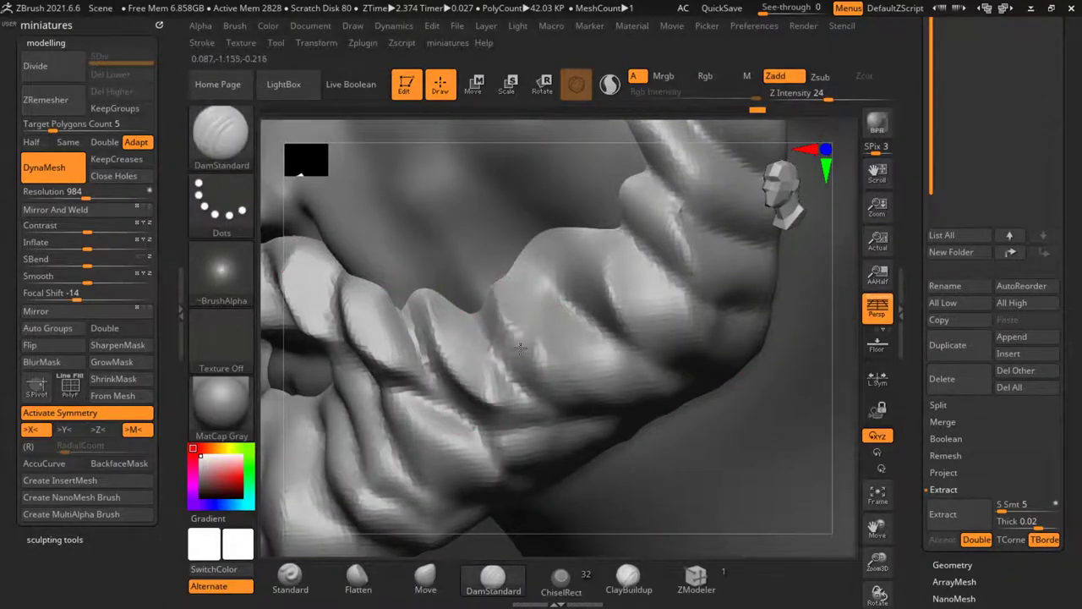
Step: Sharpen the large cheek locks with DamStandard strokes running diagonally down to the jaw
{"action": "mouse_move", "coordinate": [534, 255]}
{"action": "left_mouse_down"}
{"action": "mouse_move", "coordinate": [657, 317]}
{"action": "mouse_move", "coordinate": [605, 310]}
{"action": "left_mouse_up"}
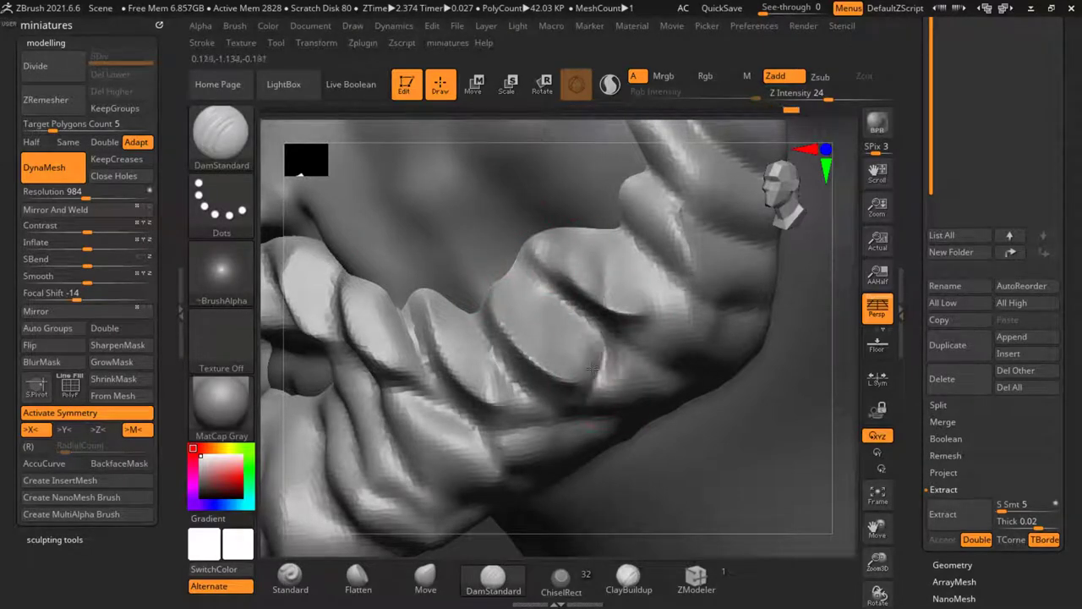
{"action": "right_click_drag", "start_coordinate": [531, 387], "coordinate": [589, 369], "text": "ctrl"}
{"action": "mouse_move", "coordinate": [593, 364]}
{"action": "left_mouse_down"}
{"action": "mouse_move", "coordinate": [665, 396]}
{"action": "mouse_move", "coordinate": [661, 366]}
{"action": "left_mouse_up"}
{"action": "left_click_drag", "start_coordinate": [648, 311], "coordinate": [756, 362]}
{"action": "mouse_move", "coordinate": [677, 372]}
{"action": "right_mouse_down", "text": "ctrl"}
{"action": "mouse_move", "coordinate": [577, 350]}
{"action": "mouse_move", "coordinate": [584, 296]}
{"action": "right_mouse_up", "text": "ctrl"}
{"action": "left_click_drag", "start_coordinate": [584, 296], "coordinate": [637, 376]}
Step: Refine the strands up the side of the beard with short diagonal DamStandard strokes along each lock
{"action": "left_click_drag", "start_coordinate": [673, 311], "coordinate": [578, 252]}
{"action": "left_click_drag", "start_coordinate": [579, 248], "coordinate": [667, 304]}
{"action": "mouse_move", "coordinate": [667, 304]}
{"action": "right_mouse_down", "text": "ctrl"}
{"action": "mouse_move", "coordinate": [645, 327]}
{"action": "mouse_move", "coordinate": [678, 276]}
{"action": "right_mouse_up", "text": "ctrl"}
{"action": "left_click_drag", "start_coordinate": [681, 293], "coordinate": [622, 235]}
{"action": "left_click_drag", "start_coordinate": [612, 225], "coordinate": [678, 288]}
{"action": "mouse_move", "coordinate": [678, 289]}
{"action": "right_mouse_down", "text": "ctrl"}
{"action": "mouse_move", "coordinate": [633, 256]}
{"action": "mouse_move", "coordinate": [575, 415]}
{"action": "mouse_move", "coordinate": [633, 411]}
{"action": "mouse_move", "coordinate": [557, 294]}
{"action": "mouse_move", "coordinate": [557, 261]}
{"action": "mouse_move", "coordinate": [584, 222]}
{"action": "right_mouse_up", "text": "ctrl"}
Step: Raise vertical and slanting ridge lines along the chin strands below the lower lip
{"action": "mouse_move", "coordinate": [597, 230]}
{"action": "left_mouse_down"}
{"action": "mouse_move", "coordinate": [551, 349]}
{"action": "mouse_move", "coordinate": [564, 396]}
{"action": "left_mouse_up"}
{"action": "mouse_move", "coordinate": [578, 380]}
{"action": "left_mouse_down"}
{"action": "mouse_move", "coordinate": [651, 252]}
{"action": "mouse_move", "coordinate": [560, 388]}
{"action": "left_mouse_up"}
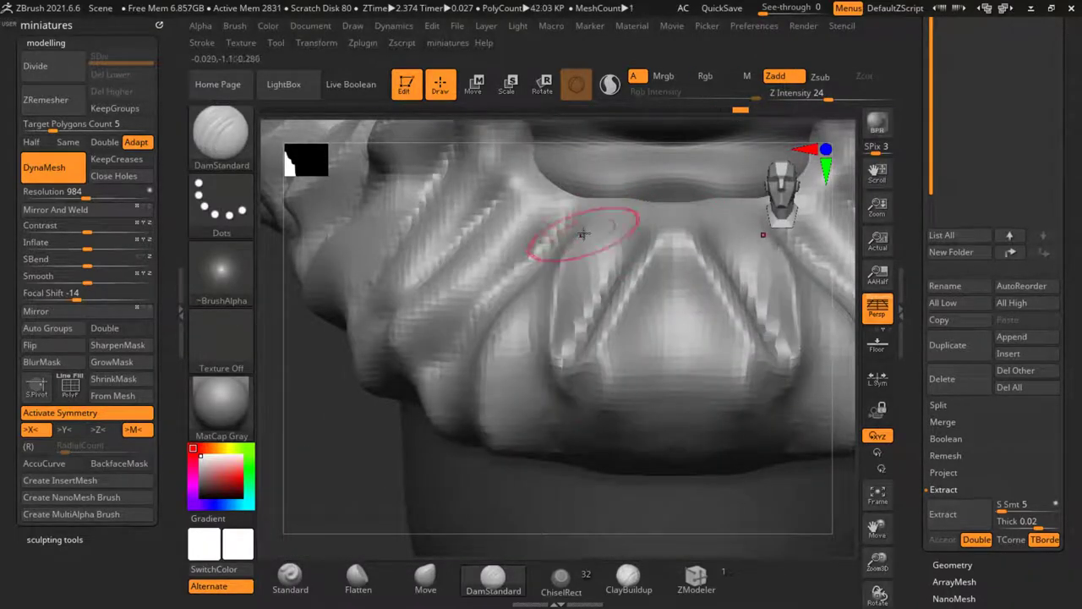
{"action": "left_click_drag", "start_coordinate": [582, 234], "coordinate": [575, 401]}
{"action": "right_click_drag", "start_coordinate": [587, 410], "coordinate": [602, 478], "text": "ctrl"}
{"action": "mouse_move", "coordinate": [602, 479]}
{"action": "right_mouse_down"}
{"action": "mouse_move", "coordinate": [743, 483]}
{"action": "mouse_move", "coordinate": [616, 471]}
{"action": "right_mouse_up"}
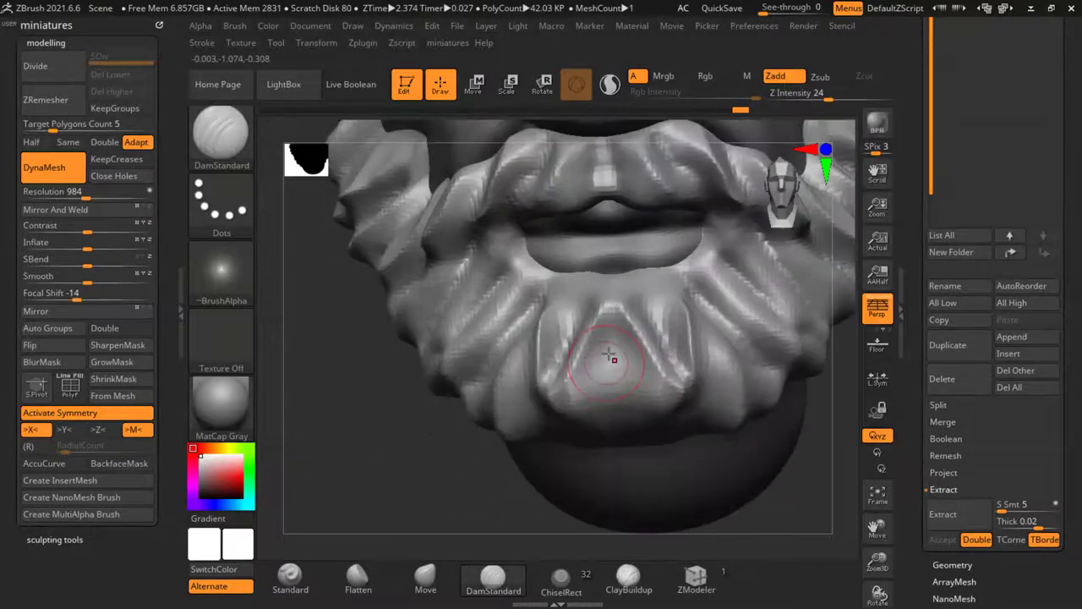
Step: Smooth the middle of the chin and run long DamStandard strokes down the beard strands below the mouth
{"action": "mouse_move", "coordinate": [612, 357]}
{"action": "left_mouse_down", "text": "shift"}
{"action": "mouse_move", "coordinate": [604, 320]}
{"action": "mouse_move", "coordinate": [565, 305]}
{"action": "mouse_move", "coordinate": [547, 364]}
{"action": "left_mouse_up", "text": "shift"}
{"action": "right_click_drag", "start_coordinate": [428, 466], "coordinate": [473, 461]}
{"action": "right_click_drag", "start_coordinate": [474, 461], "coordinate": [473, 338], "text": "ctrl"}
{"action": "mouse_move", "coordinate": [459, 263]}
{"action": "left_mouse_down"}
{"action": "mouse_move", "coordinate": [455, 482]}
{"action": "mouse_move", "coordinate": [457, 334]}
{"action": "mouse_move", "coordinate": [414, 474]}
{"action": "left_mouse_up"}
{"action": "left_click_drag", "start_coordinate": [554, 321], "coordinate": [453, 478]}
Step: Deepen the locks along the side of the beard with broader diagonal DamStandard strokes toward the jaw
{"action": "key", "text": "]"}
{"action": "mouse_move", "coordinate": [548, 307]}
{"action": "right_mouse_down", "text": "ctrl"}
{"action": "mouse_move", "coordinate": [353, 442]}
{"action": "mouse_move", "coordinate": [397, 432]}
{"action": "right_mouse_up", "text": "ctrl"}
{"action": "right_click_drag", "start_coordinate": [398, 431], "coordinate": [497, 282], "text": "ctrl"}
{"action": "left_click_drag", "start_coordinate": [513, 290], "coordinate": [463, 397]}
{"action": "left_click_drag", "start_coordinate": [563, 313], "coordinate": [495, 400]}
{"action": "key", "text": "]"}
{"action": "mouse_move", "coordinate": [508, 280]}
{"action": "left_mouse_down"}
{"action": "mouse_move", "coordinate": [458, 372]}
{"action": "mouse_move", "coordinate": [440, 342]}
{"action": "mouse_move", "coordinate": [365, 372]}
{"action": "left_mouse_up"}
{"action": "left_click_drag", "start_coordinate": [394, 301], "coordinate": [362, 367]}
{"action": "mouse_move", "coordinate": [381, 330]}
{"action": "right_mouse_down", "text": "ctrl"}
{"action": "mouse_move", "coordinate": [430, 399]}
{"action": "mouse_move", "coordinate": [434, 343]}
{"action": "right_mouse_up", "text": "ctrl"}
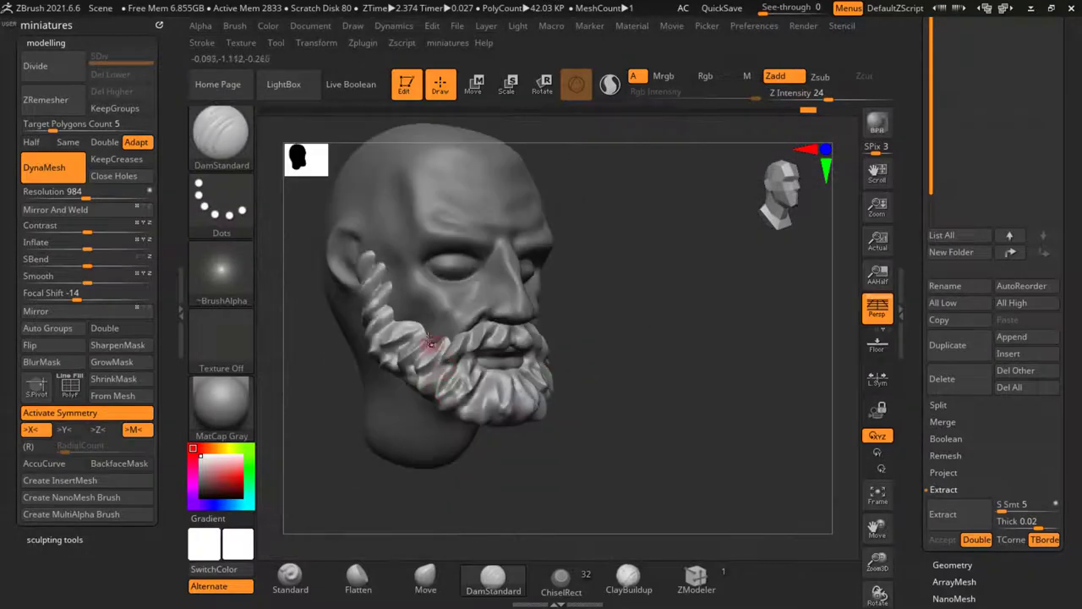
Step: Define the central chin tufts with a DamStandard stroke toward the lower edge and soften the area between them
{"action": "mouse_move", "coordinate": [752, 418]}
{"action": "right_mouse_down"}
{"action": "mouse_move", "coordinate": [668, 427]}
{"action": "mouse_move", "coordinate": [567, 333]}
{"action": "mouse_move", "coordinate": [515, 394]}
{"action": "mouse_move", "coordinate": [447, 376]}
{"action": "right_mouse_up"}
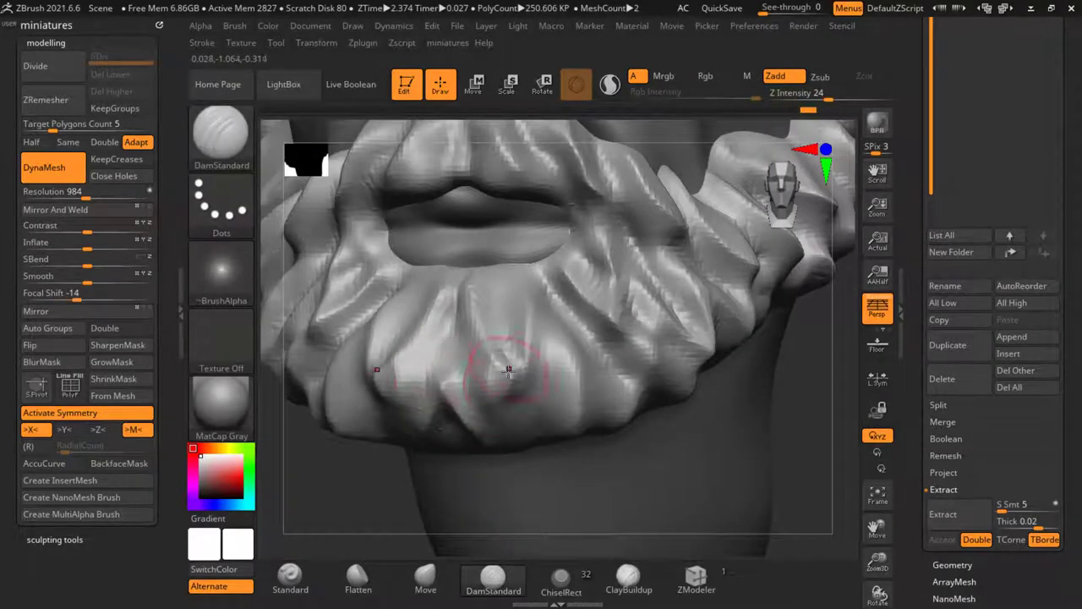
{"action": "left_click_drag", "start_coordinate": [508, 370], "coordinate": [477, 429]}
{"action": "left_click_drag", "start_coordinate": [450, 385], "coordinate": [457, 396], "text": "shift"}
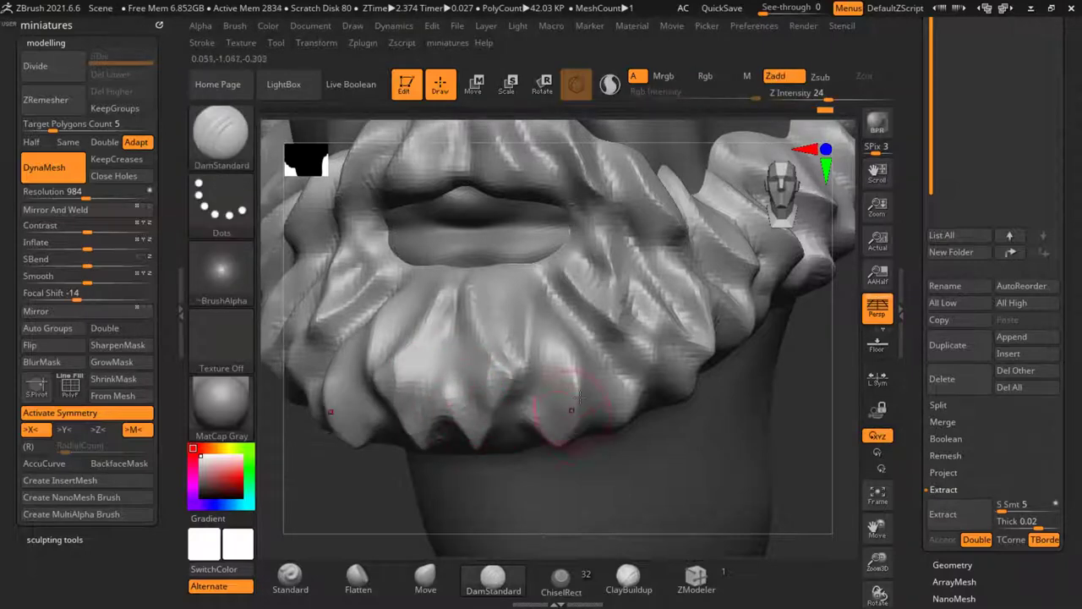
Step: Refine the grooves between the beard locks along the lower cheek and jawline with DamStandard
{"action": "right_click_drag", "start_coordinate": [529, 428], "coordinate": [662, 395], "text": "ctrl"}
{"action": "left_click_drag", "start_coordinate": [663, 394], "coordinate": [692, 404]}
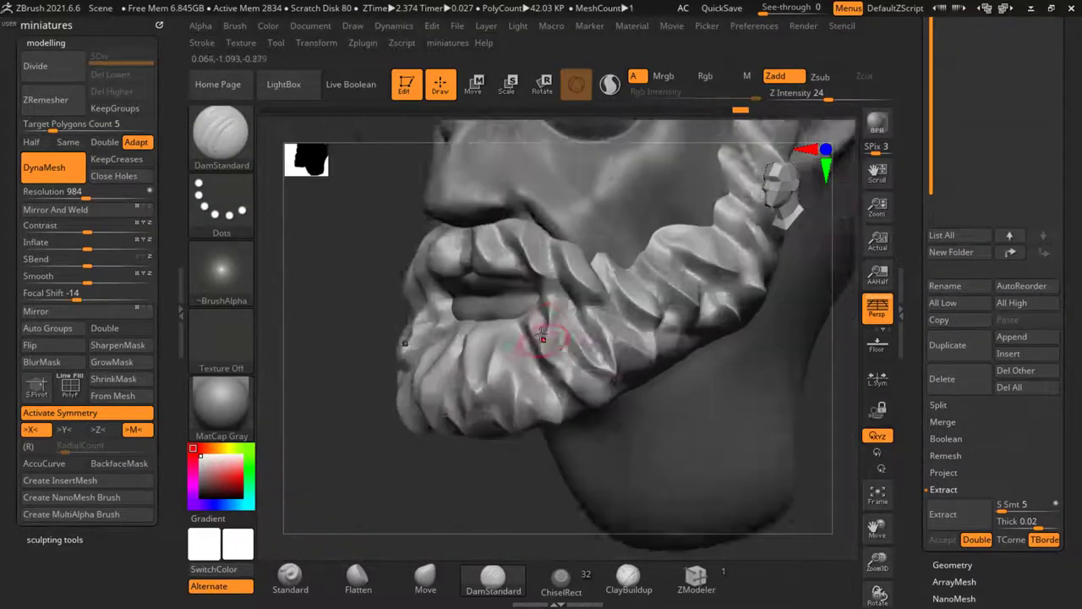
{"action": "right_click_drag", "start_coordinate": [520, 266], "coordinate": [550, 297]}
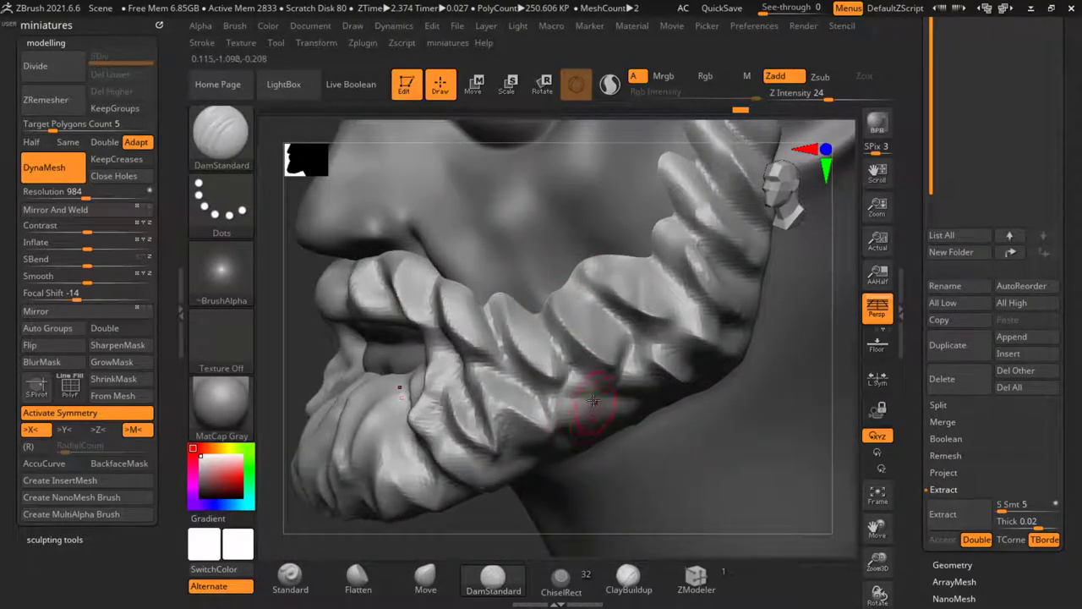
{"action": "right_click_drag", "start_coordinate": [594, 401], "coordinate": [613, 408], "text": "ctrl"}
{"action": "left_click_drag", "start_coordinate": [565, 384], "coordinate": [641, 357]}
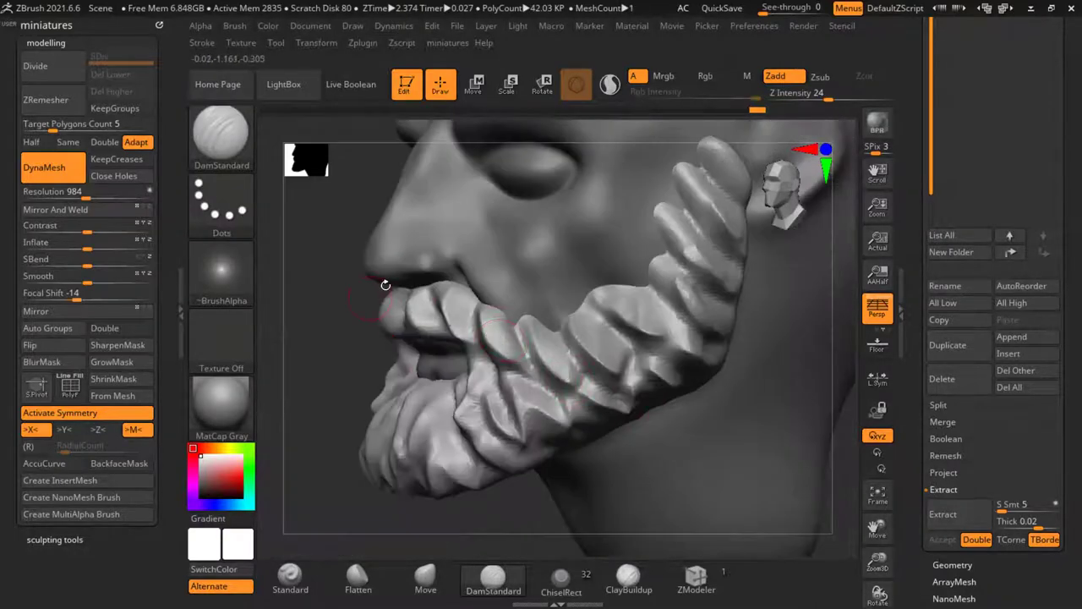
Step: Remesh the beard with DynaMesh and lightly smooth its locks with a large brush
{"action": "right_click_drag", "start_coordinate": [386, 284], "coordinate": [649, 434], "text": "ctrl"}
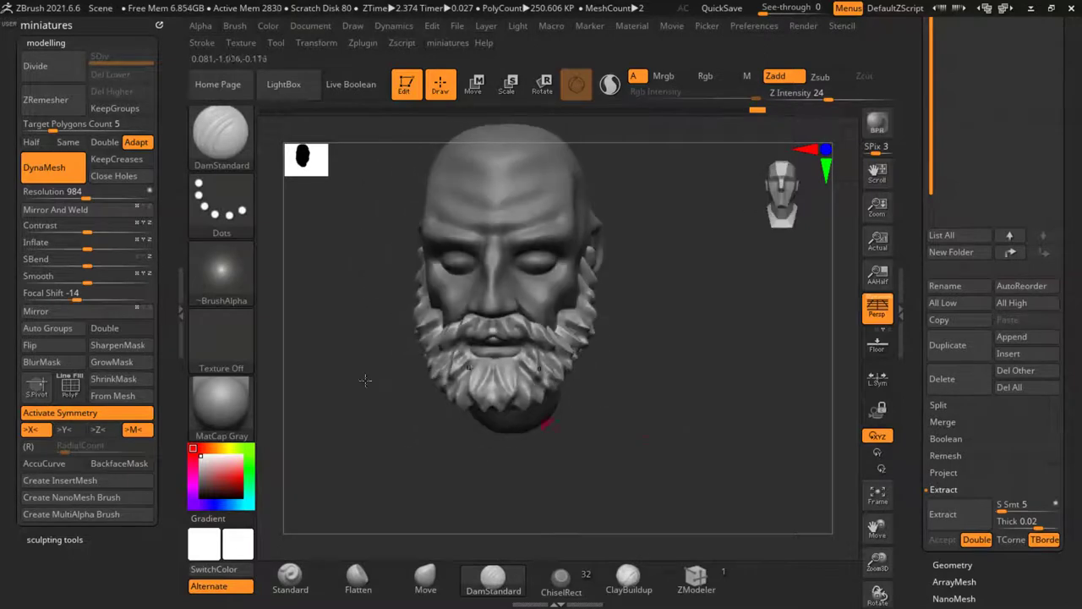
{"action": "left_click", "coordinate": [46, 176]}
{"action": "right_click_drag", "start_coordinate": [530, 369], "coordinate": [489, 342], "text": "ctrl"}
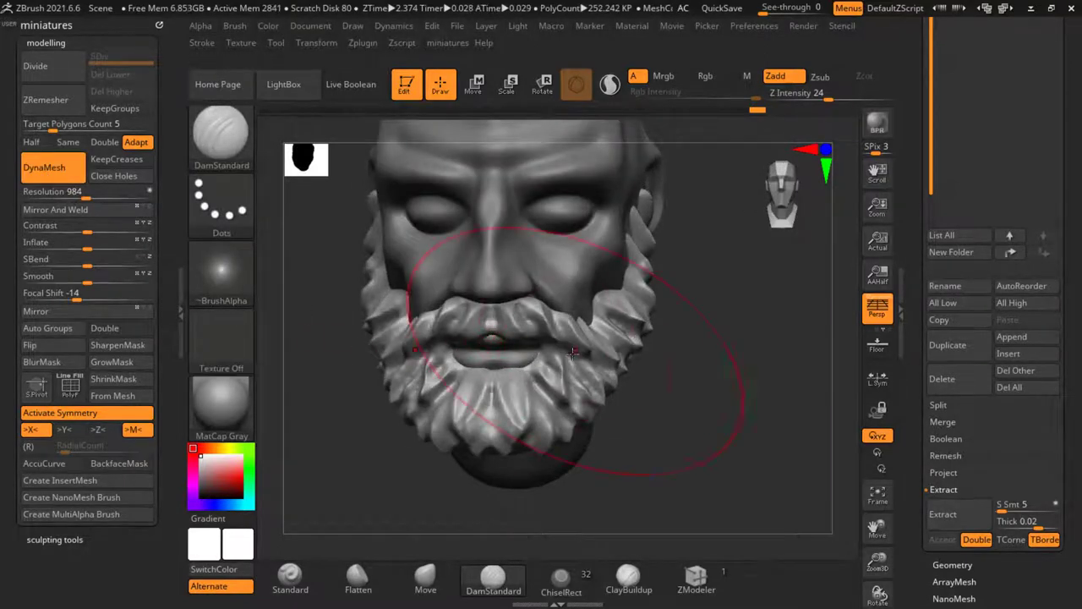
{"action": "mouse_move", "coordinate": [573, 353]}
{"action": "left_mouse_down", "text": "shift"}
{"action": "mouse_move", "coordinate": [541, 393]}
{"action": "mouse_move", "coordinate": [592, 314]}
{"action": "mouse_move", "coordinate": [647, 275]}
{"action": "left_mouse_up", "text": "shift"}
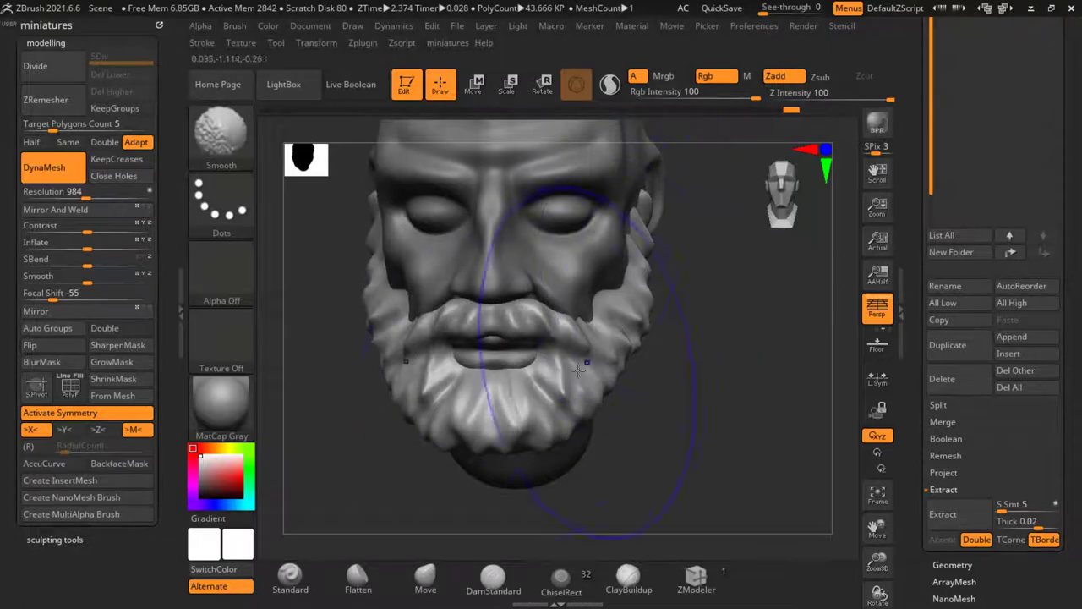
{"action": "right_click_drag", "start_coordinate": [602, 398], "coordinate": [673, 433], "text": "ctrl"}
{"action": "mouse_move", "coordinate": [673, 433]}
{"action": "right_mouse_down"}
{"action": "mouse_move", "coordinate": [615, 423]}
{"action": "mouse_move", "coordinate": [685, 417]}
{"action": "mouse_move", "coordinate": [668, 409]}
{"action": "right_mouse_up"}
{"action": "right_click_drag", "start_coordinate": [618, 375], "coordinate": [611, 404]}
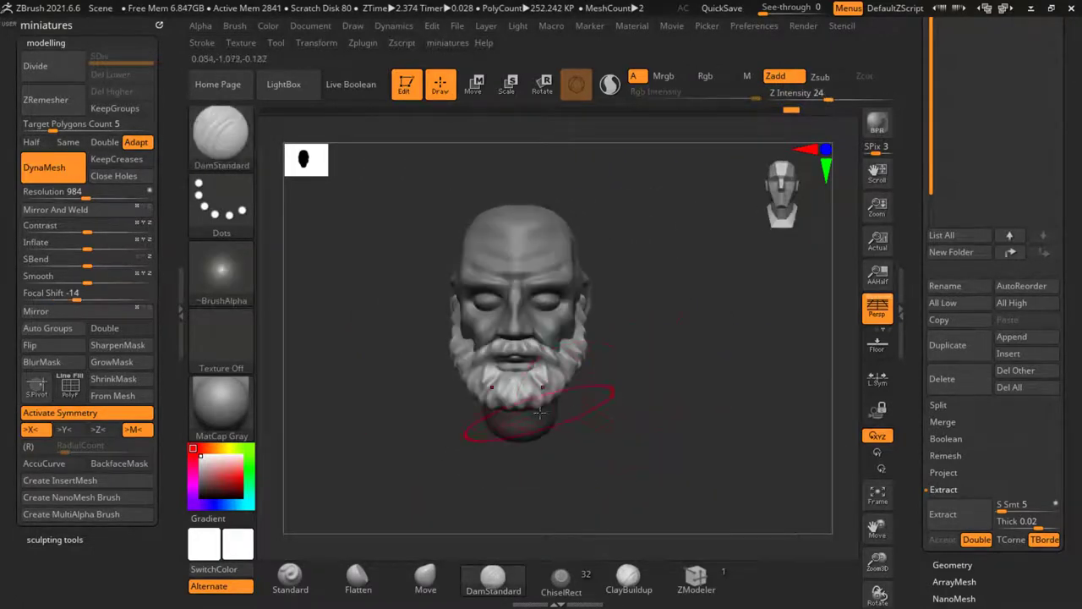
Step: Select the head subtool PM3D_PolySphere1 and merge it down with the beard Extract1
{"action": "scroll", "coordinate": [953, 190], "scroll_direction": "up", "scroll_amount": 4}
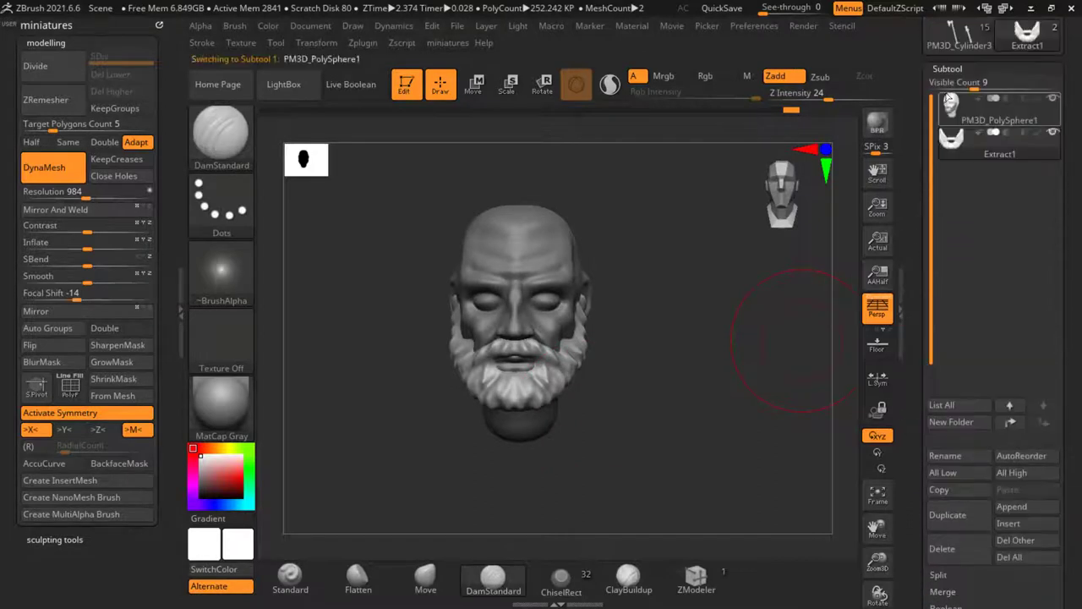
{"action": "left_click_drag", "start_coordinate": [922, 540], "coordinate": [923, 471]}
{"action": "left_click", "coordinate": [950, 523]}
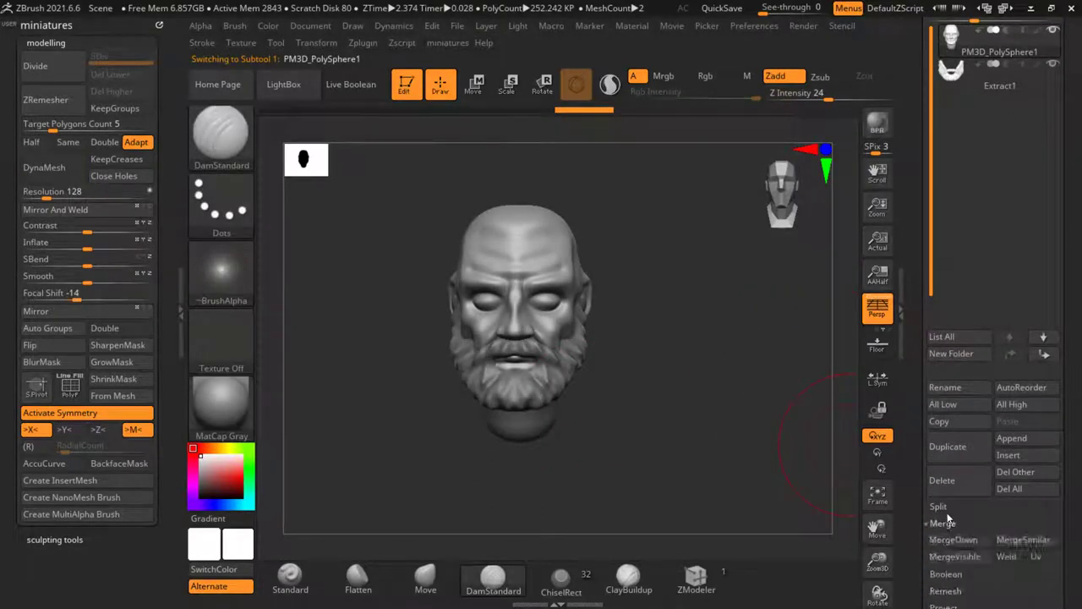
{"action": "left_click", "coordinate": [954, 543]}
{"action": "left_click", "coordinate": [830, 578]}
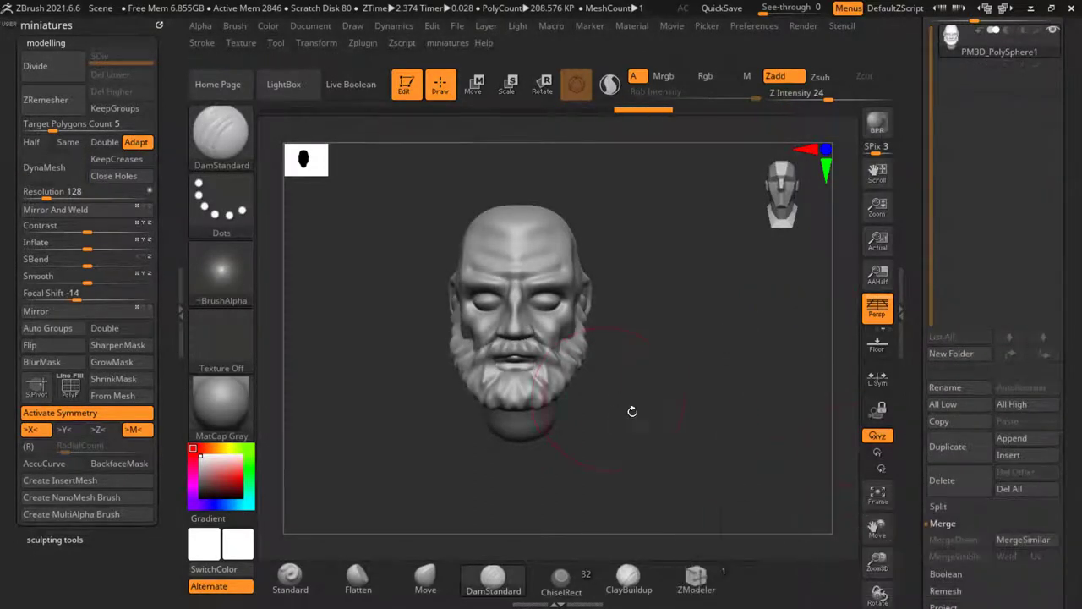
Step: Try remeshing the merged head with DynaMesh, and undo it
{"action": "left_click_drag", "start_coordinate": [632, 411], "coordinate": [421, 315]}
{"action": "key", "text": "f"}
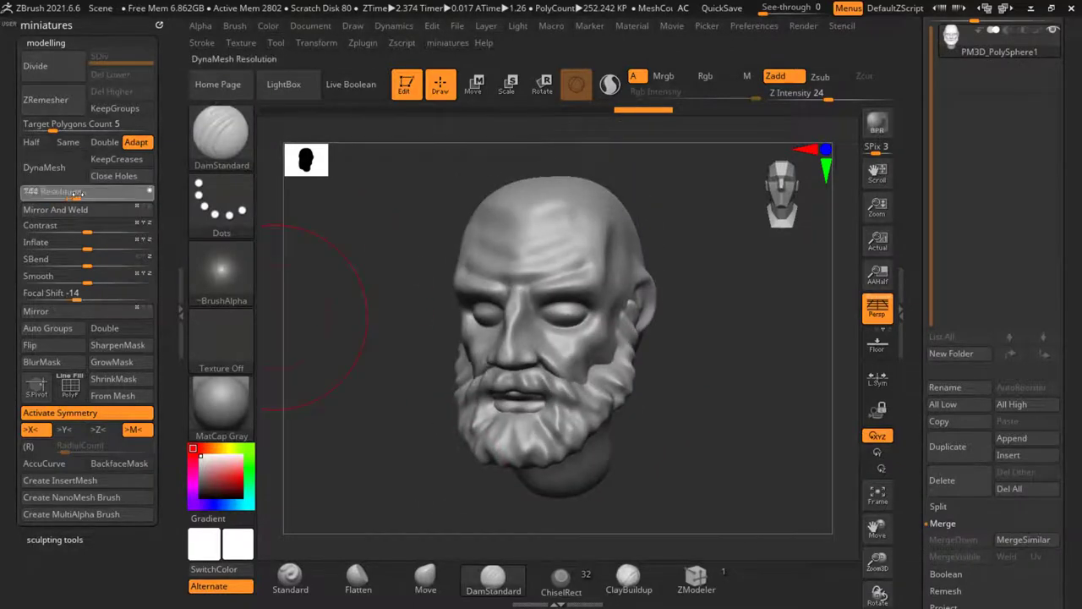
{"action": "left_click", "coordinate": [73, 172]}
{"action": "left_click_drag", "start_coordinate": [677, 439], "coordinate": [592, 427]}
{"action": "key", "text": "ctrl+z"}
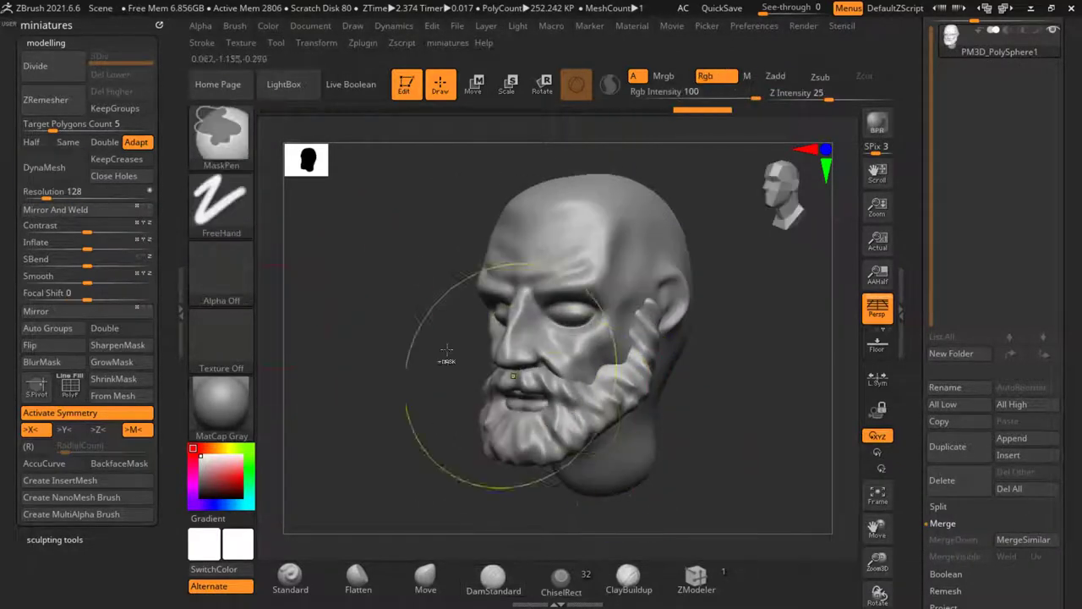
Step: Remesh the merged head with DynaMesh at resolution 1080
{"action": "left_click", "coordinate": [75, 191]}
{"action": "type", "text": "1080"}
{"action": "key", "text": "Return"}
{"action": "left_click", "coordinate": [73, 175]}
Step: Smooth the seam where the upper edge of the beard meets the cheek, up to the sideburn
{"action": "right_click_drag", "start_coordinate": [592, 364], "coordinate": [588, 381], "text": "ctrl"}
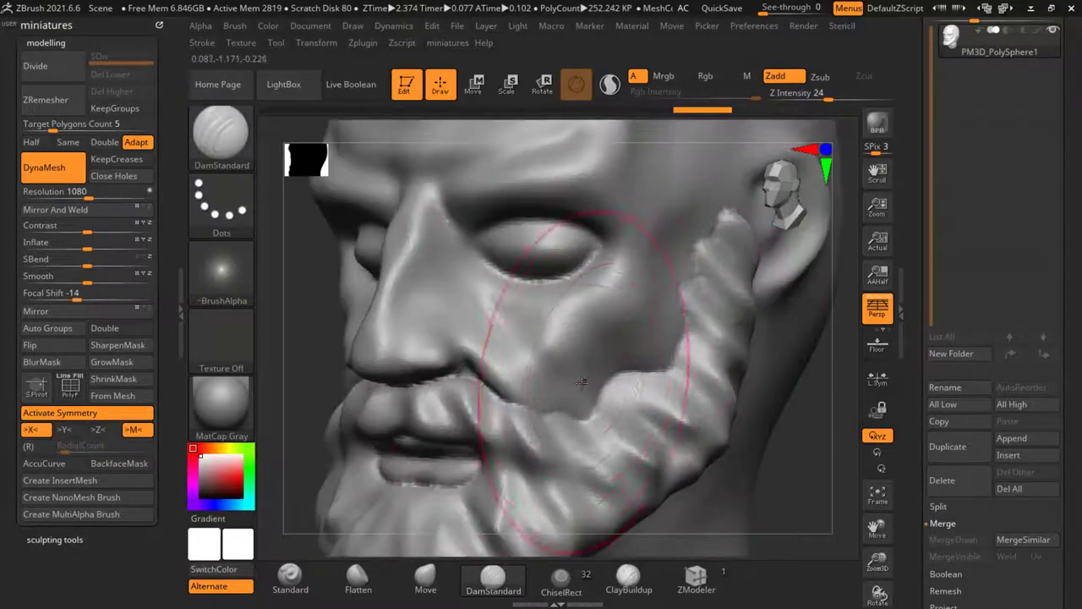
{"action": "mouse_move", "coordinate": [570, 382]}
{"action": "left_mouse_down", "text": "shift"}
{"action": "mouse_move", "coordinate": [586, 386]}
{"action": "mouse_move", "coordinate": [623, 356]}
{"action": "left_mouse_up", "text": "shift"}
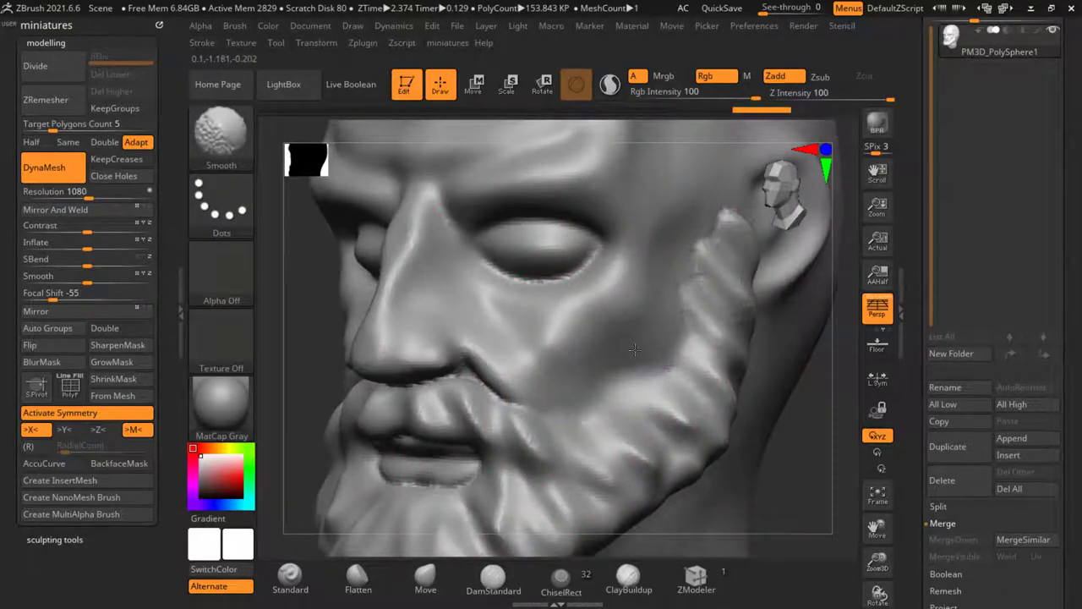
{"action": "left_click_drag", "start_coordinate": [690, 220], "coordinate": [585, 399], "text": "shift"}
Step: Examine the merged head and beard from the front, close up around the mouth, and from below
{"action": "right_click_drag", "start_coordinate": [568, 394], "coordinate": [580, 367], "text": "ctrl"}
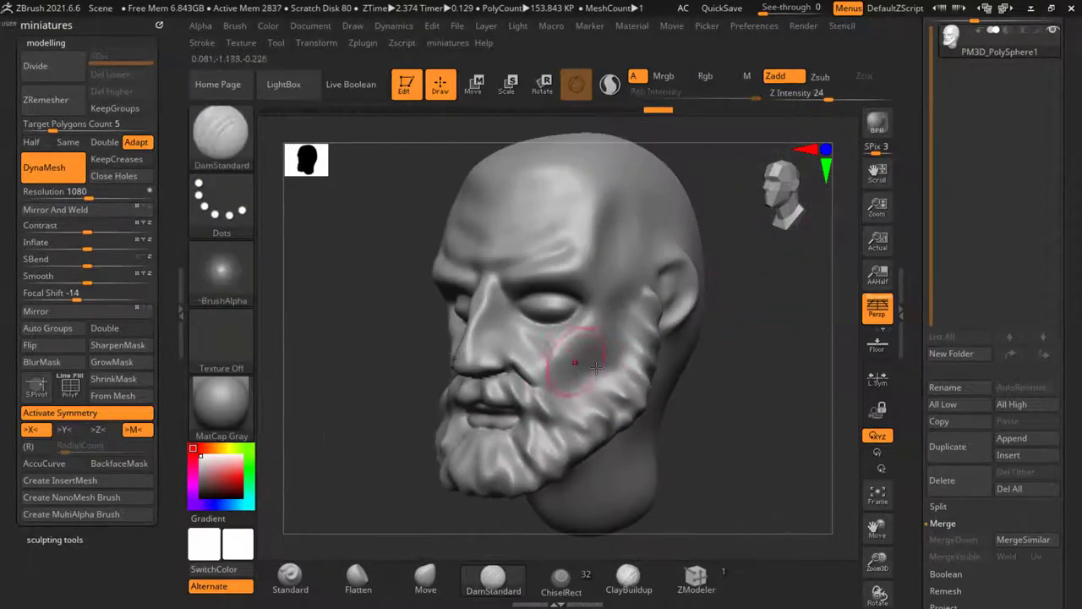
{"action": "left_click_drag", "start_coordinate": [681, 444], "coordinate": [769, 448]}
{"action": "right_click_drag", "start_coordinate": [518, 426], "coordinate": [580, 438], "text": "ctrl"}
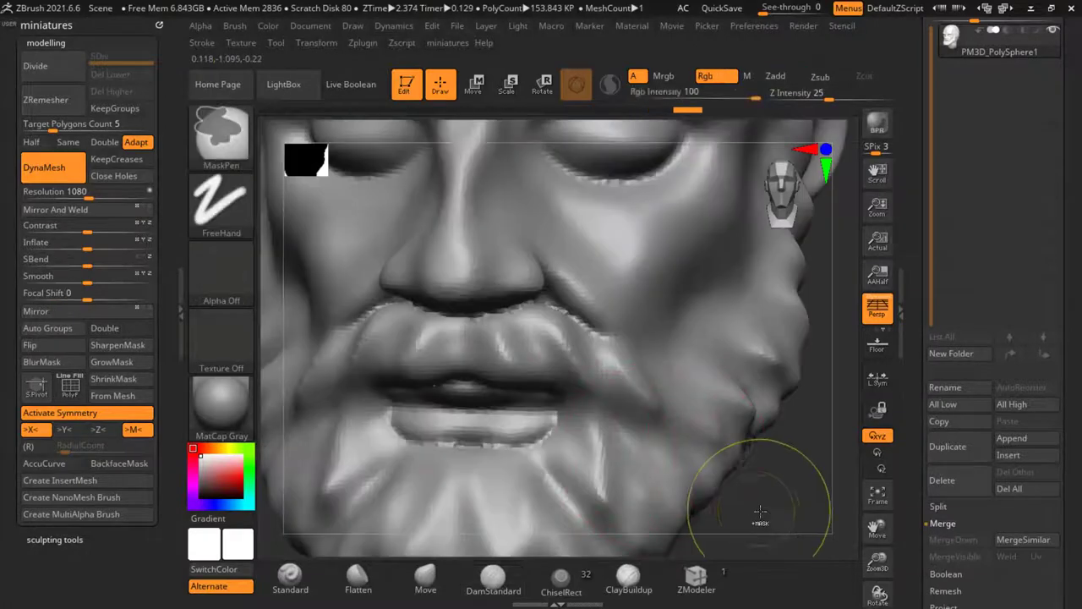
{"action": "left_click_drag", "start_coordinate": [758, 522], "coordinate": [771, 440]}
{"action": "right_click_drag", "start_coordinate": [443, 329], "coordinate": [460, 262], "text": "ctrl"}
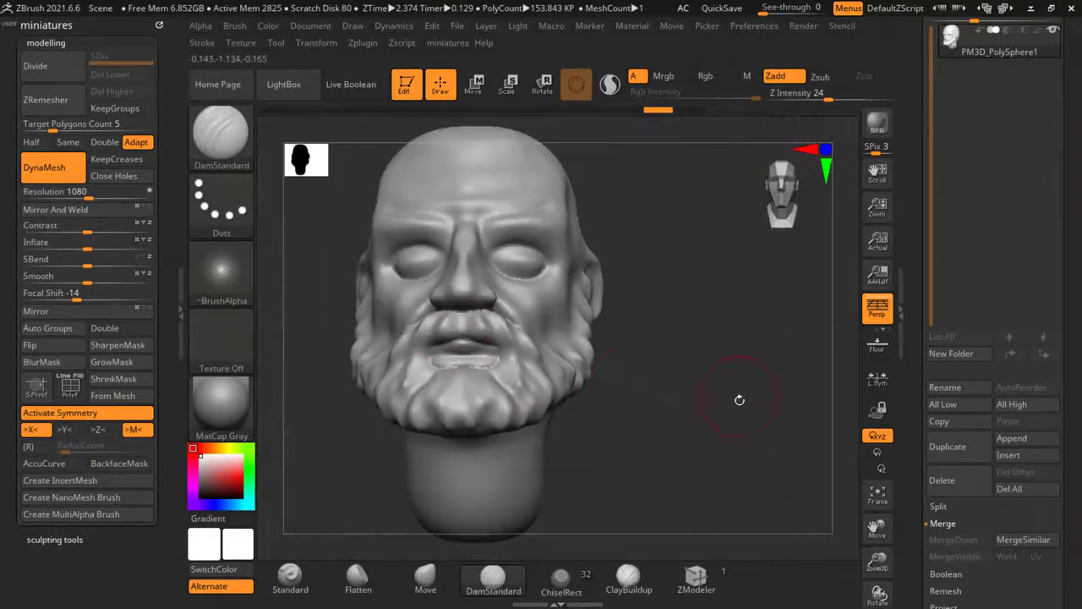
{"action": "left_click_drag", "start_coordinate": [739, 398], "coordinate": [732, 449]}
{"action": "right_click_drag", "start_coordinate": [732, 449], "coordinate": [692, 256], "text": "ctrl"}
{"action": "right_click_drag", "start_coordinate": [622, 439], "coordinate": [660, 389], "text": "ctrl"}
{"action": "right_click_drag", "start_coordinate": [556, 299], "coordinate": [552, 318], "text": "ctrl"}
Step: Turn symmetry off and mask the back, side and crown of the skull with a large brush
{"action": "key", "text": "x"}
{"action": "left_click_drag", "start_coordinate": [369, 334], "coordinate": [432, 336]}
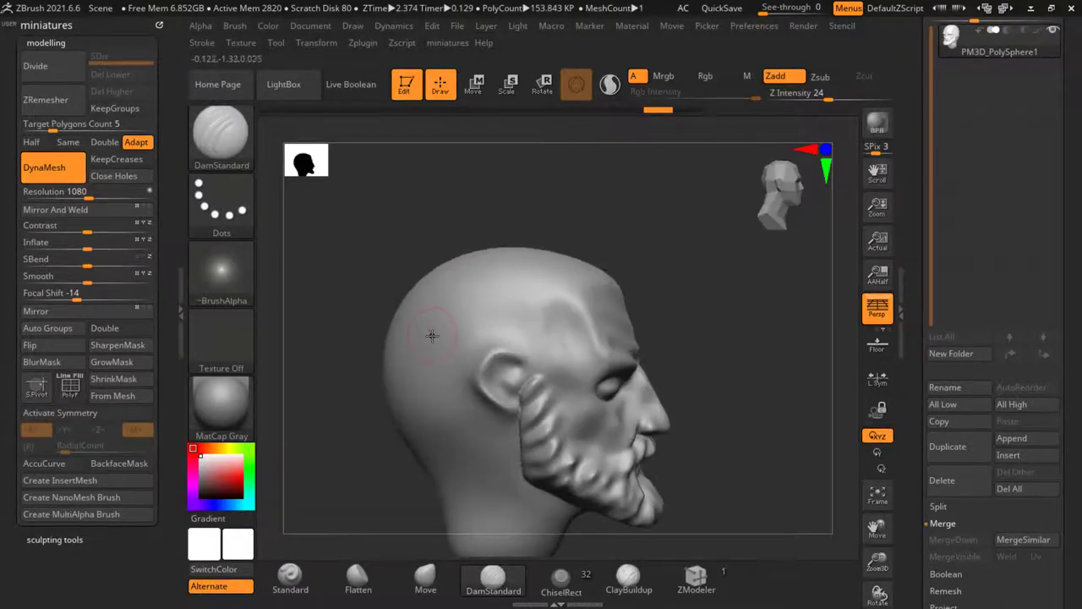
{"action": "left_click_drag", "start_coordinate": [340, 362], "coordinate": [345, 367], "text": "shift"}
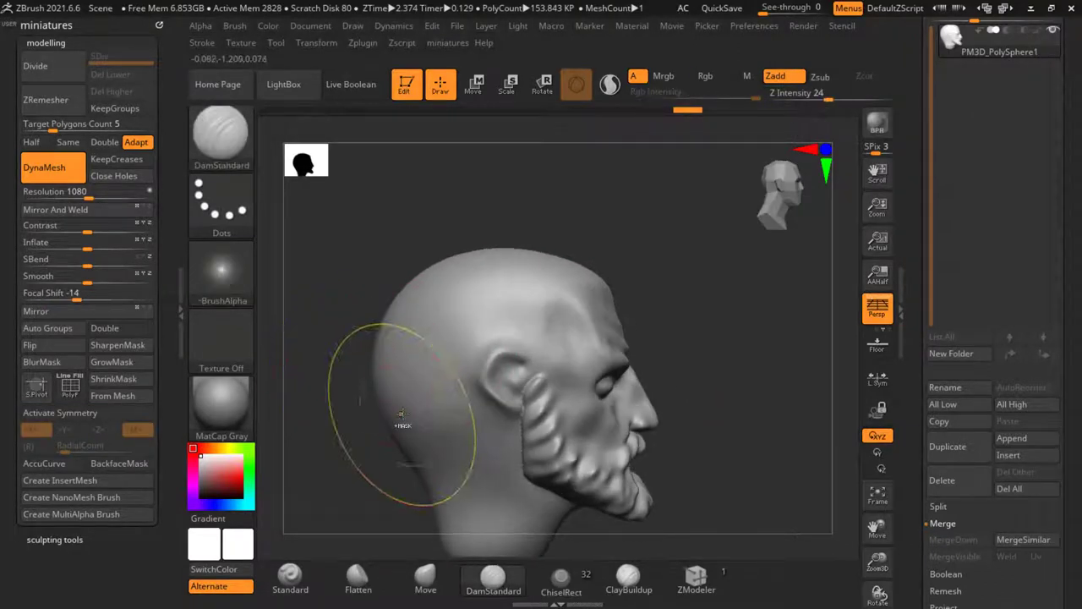
{"action": "mouse_move", "coordinate": [402, 423]}
{"action": "left_mouse_down", "text": "ctrl"}
{"action": "mouse_move", "coordinate": [409, 411]}
{"action": "mouse_move", "coordinate": [371, 408]}
{"action": "left_mouse_up", "text": "ctrl"}
{"action": "key", "text": "s"}
{"action": "mouse_move", "coordinate": [389, 355]}
{"action": "left_mouse_down"}
{"action": "mouse_move", "coordinate": [470, 270]}
{"action": "mouse_move", "coordinate": [530, 292]}
{"action": "left_mouse_up"}
{"action": "left_click_drag", "start_coordinate": [589, 240], "coordinate": [542, 244]}
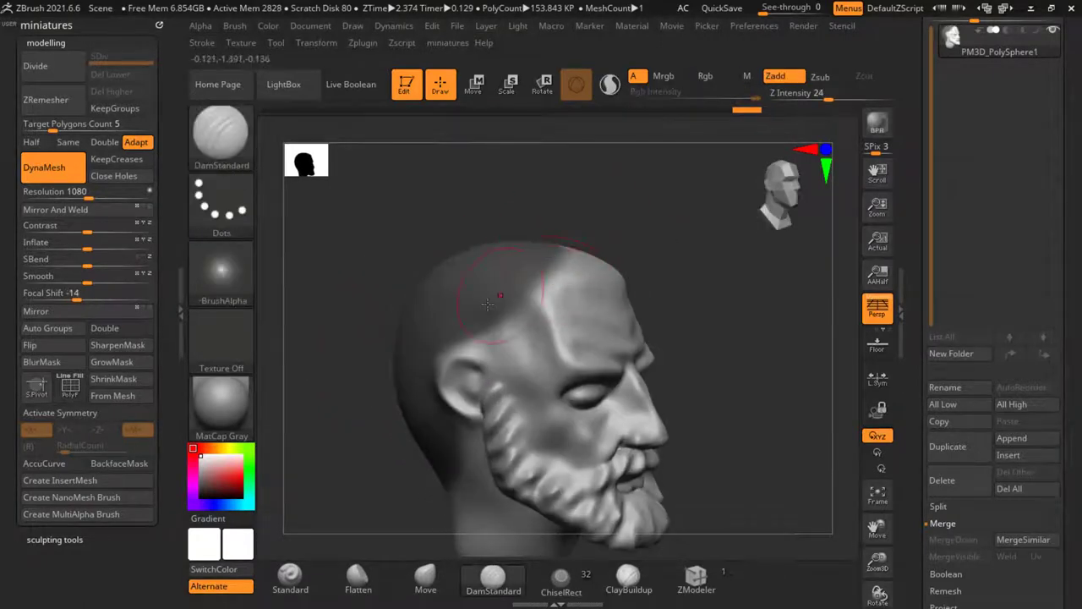
{"action": "right_click_drag", "start_coordinate": [536, 245], "coordinate": [482, 310], "text": "ctrl"}
Step: Extend the mask over the top and other side of the skull, around the ear and down to the nape
{"action": "left_click_drag", "start_coordinate": [482, 311], "coordinate": [489, 331], "text": "ctrl"}
{"action": "mouse_move", "coordinate": [580, 164]}
{"action": "left_mouse_down"}
{"action": "mouse_move", "coordinate": [506, 237]}
{"action": "mouse_move", "coordinate": [584, 257]}
{"action": "mouse_move", "coordinate": [541, 181]}
{"action": "left_mouse_up"}
{"action": "key", "text": "f"}
{"action": "left_click_drag", "start_coordinate": [773, 290], "coordinate": [630, 258]}
{"action": "right_click_drag", "start_coordinate": [626, 261], "coordinate": [607, 331], "text": "ctrl"}
{"action": "mouse_move", "coordinate": [606, 331]}
{"action": "left_mouse_down", "text": "ctrl"}
{"action": "mouse_move", "coordinate": [587, 276]}
{"action": "mouse_move", "coordinate": [512, 269]}
{"action": "left_mouse_up", "text": "ctrl"}
{"action": "mouse_move", "coordinate": [583, 240]}
{"action": "left_mouse_down", "text": "ctrl"}
{"action": "mouse_move", "coordinate": [641, 255]}
{"action": "mouse_move", "coordinate": [690, 336]}
{"action": "left_mouse_up", "text": "ctrl"}
{"action": "left_click_drag", "start_coordinate": [477, 240], "coordinate": [618, 318]}
{"action": "mouse_move", "coordinate": [555, 407]}
{"action": "left_mouse_down", "text": "ctrl"}
{"action": "mouse_move", "coordinate": [538, 389]}
{"action": "mouse_move", "coordinate": [567, 321]}
{"action": "mouse_move", "coordinate": [536, 261]}
{"action": "left_mouse_up", "text": "ctrl"}
{"action": "left_click_drag", "start_coordinate": [765, 313], "coordinate": [684, 327]}
{"action": "mouse_move", "coordinate": [633, 383]}
{"action": "left_mouse_down", "text": "ctrl"}
{"action": "mouse_move", "coordinate": [594, 385]}
{"action": "mouse_move", "coordinate": [575, 181]}
{"action": "mouse_move", "coordinate": [640, 237]}
{"action": "left_mouse_up", "text": "ctrl"}
Step: Try splitting the masked skull cap into its own subtool, and undo the split
{"action": "left_click", "coordinate": [958, 509]}
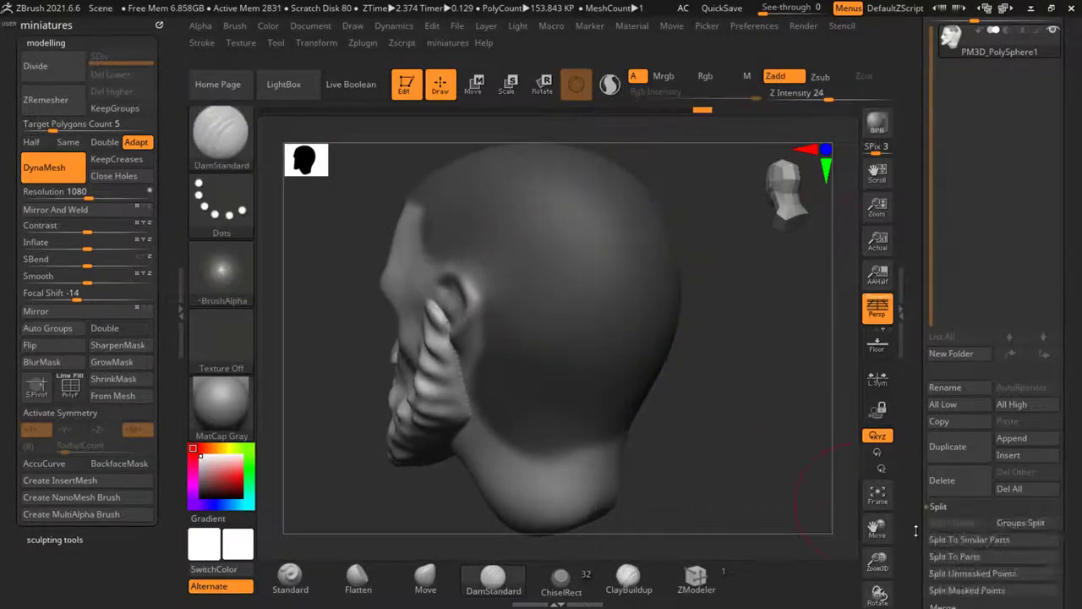
{"action": "left_click_drag", "start_coordinate": [916, 530], "coordinate": [915, 438]}
{"action": "left_click", "coordinate": [953, 498]}
{"action": "left_click_drag", "start_coordinate": [737, 463], "coordinate": [770, 451]}
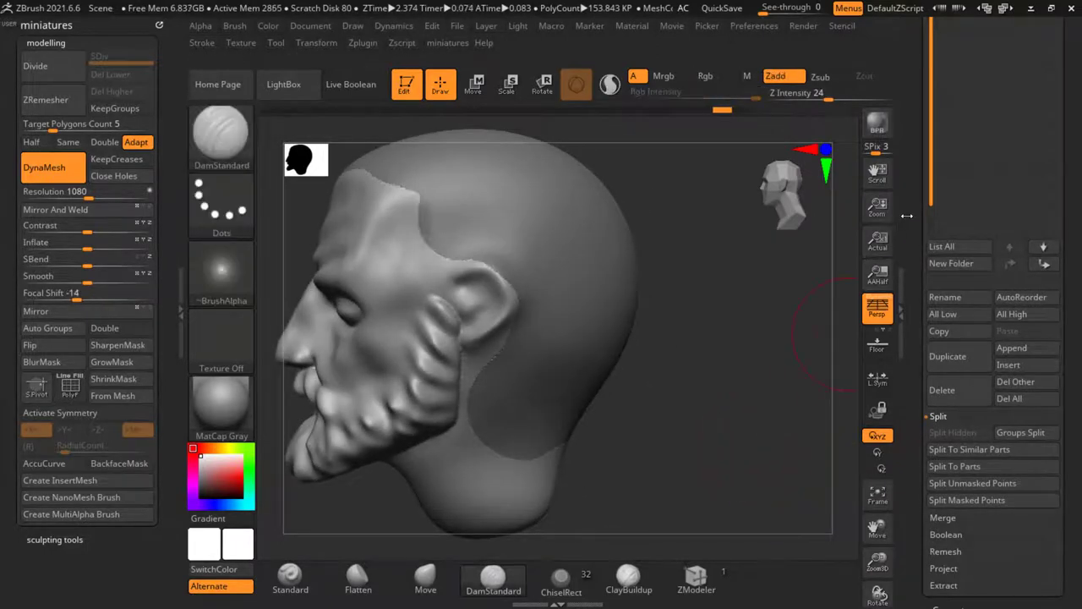
{"action": "key", "text": "ctrl+z"}
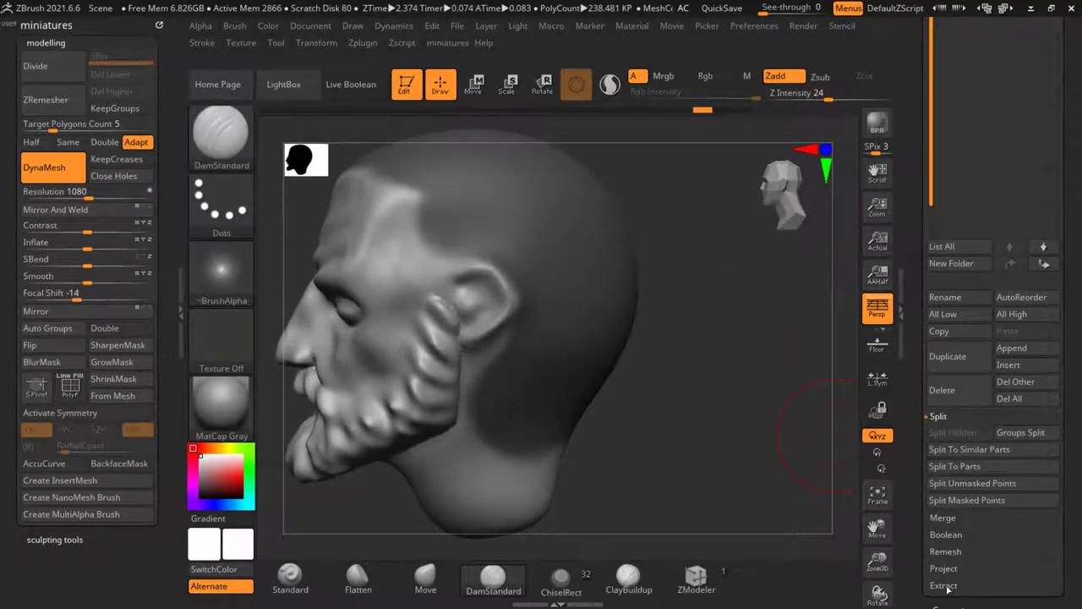
Step: Extract the masked skull area as a new shell with thickness 0.02 and accept it
{"action": "left_click", "coordinate": [945, 586]}
{"action": "left_click", "coordinate": [945, 552]}
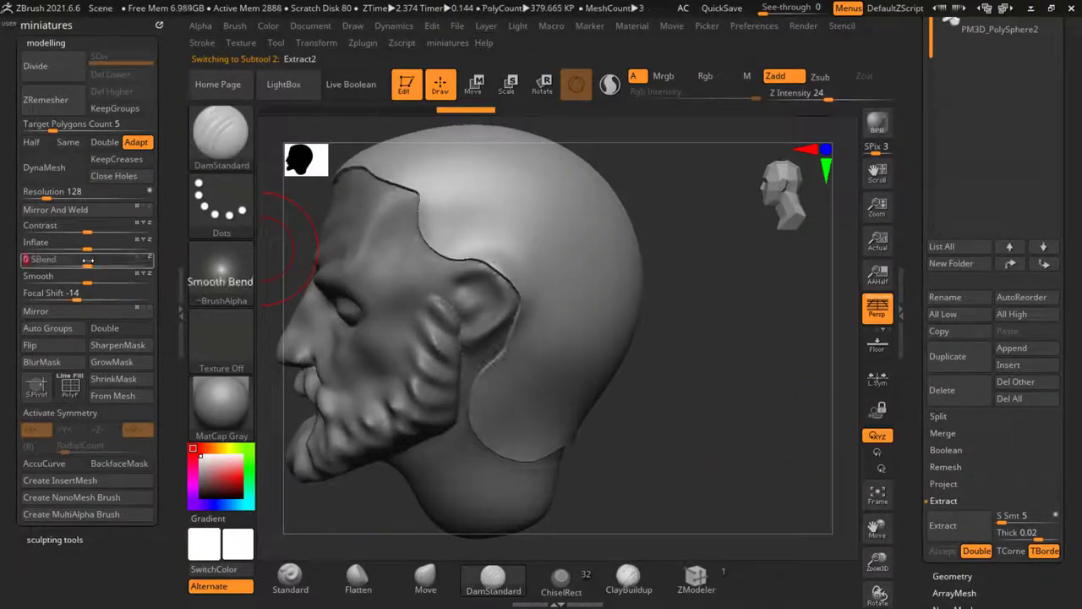
Step: Inflate the extracted helmet shell and remesh it with DynaMesh at resolution 128
{"action": "left_click_drag", "start_coordinate": [87, 247], "coordinate": [98, 246]}
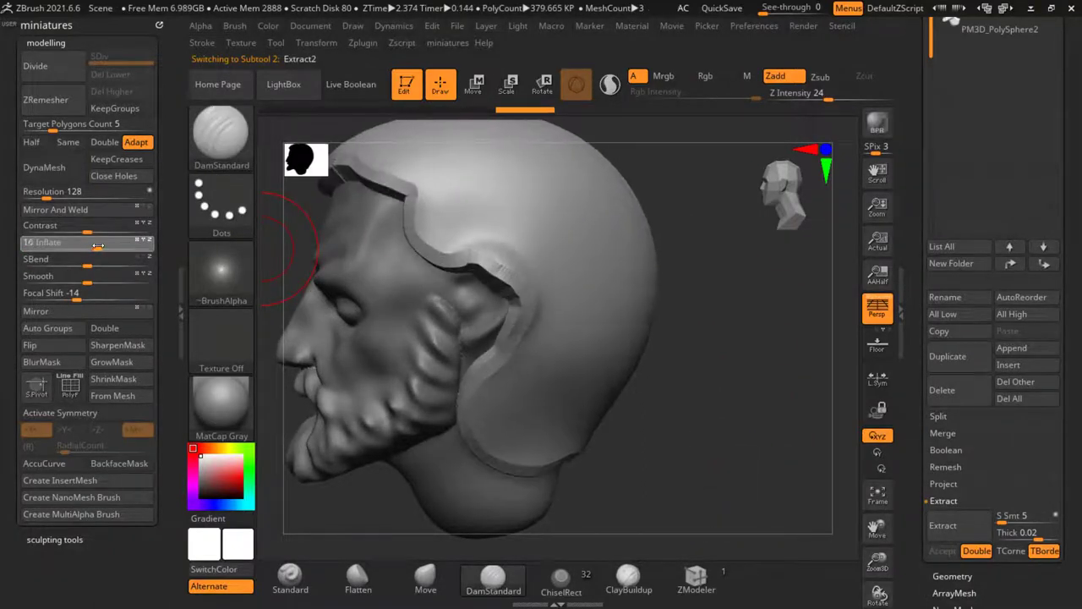
{"action": "left_click", "coordinate": [45, 169]}
{"action": "left_click_drag", "start_coordinate": [663, 466], "coordinate": [649, 399], "text": "alt"}
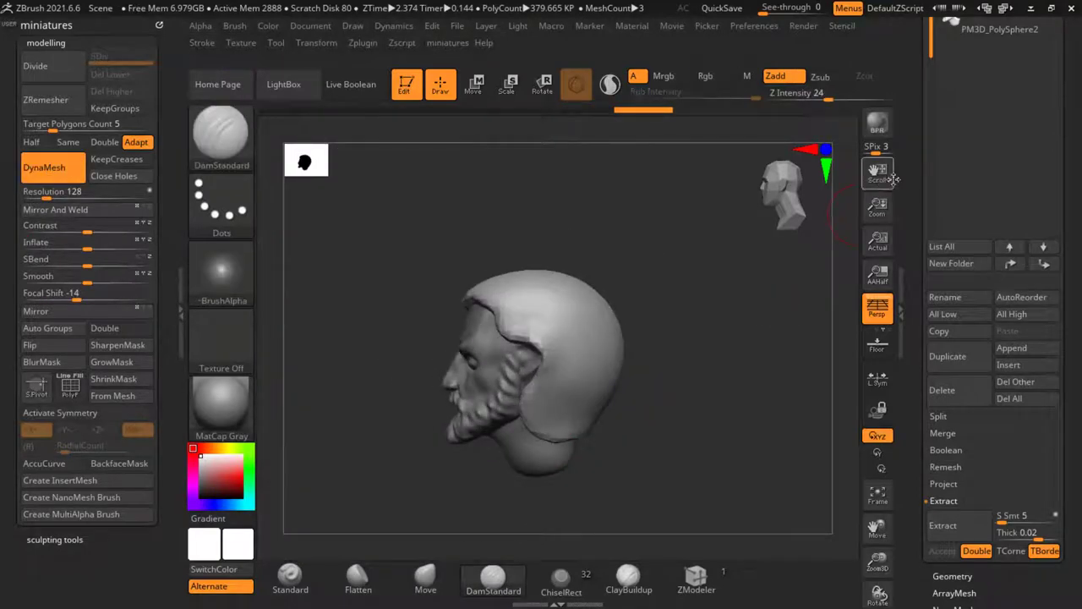
Step: Delete the leftover subtool PM3D_PolySphere2
{"action": "left_click_drag", "start_coordinate": [913, 69], "coordinate": [912, 288]}
{"action": "left_click", "coordinate": [959, 247]}
{"action": "scroll", "coordinate": [934, 356], "scroll_direction": "down", "scroll_amount": 5}
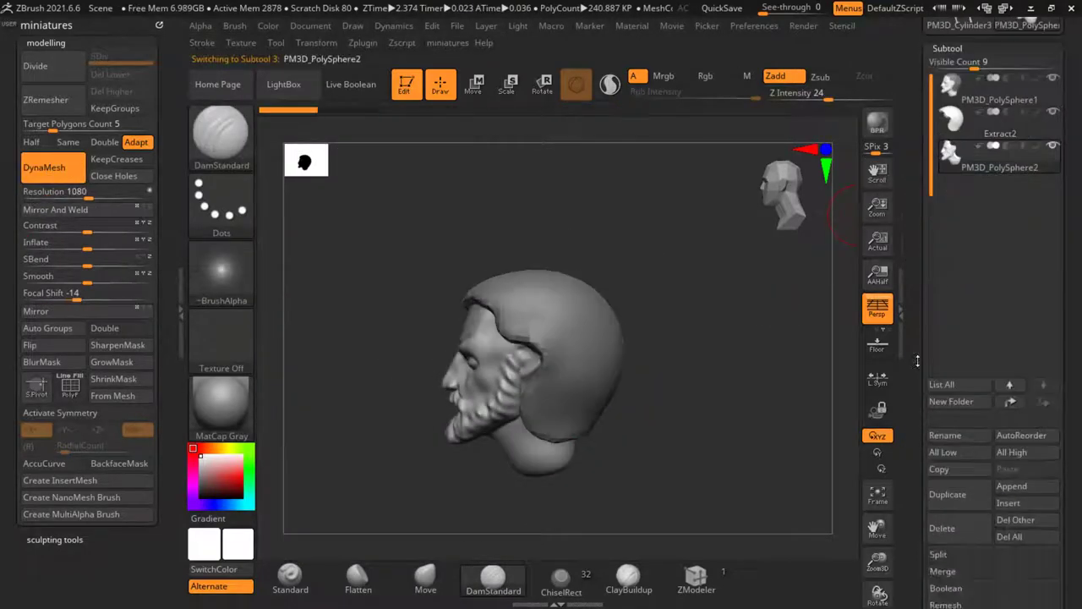
{"action": "left_click", "coordinate": [961, 397]}
{"action": "left_click", "coordinate": [830, 302]}
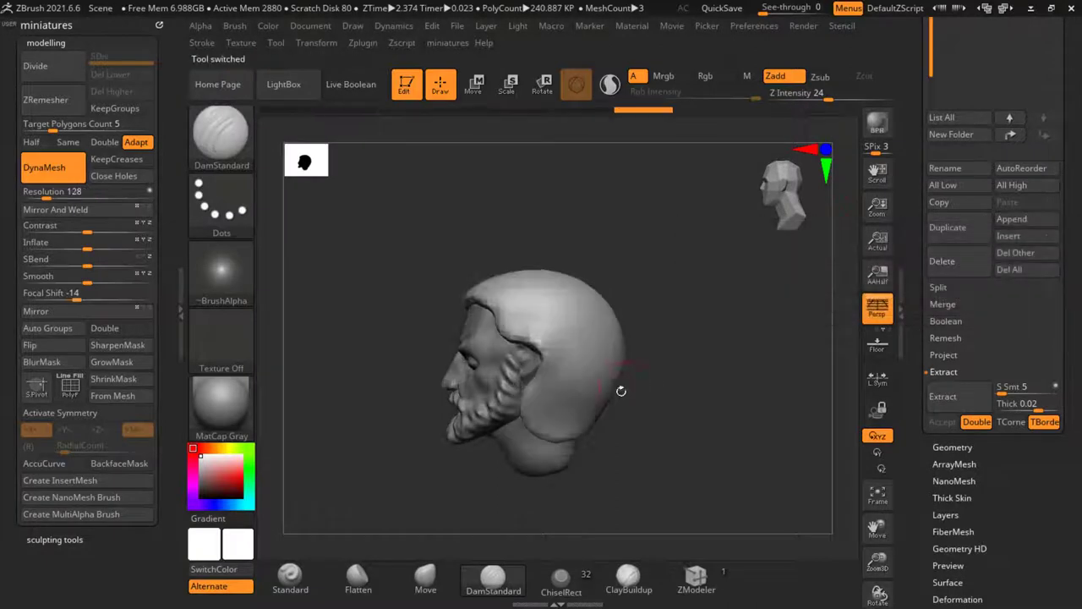
Step: With symmetry on, flare the lower sides of the helmet shell outward at the back using the Move brush
{"action": "left_click_drag", "start_coordinate": [621, 390], "coordinate": [616, 432], "text": "alt"}
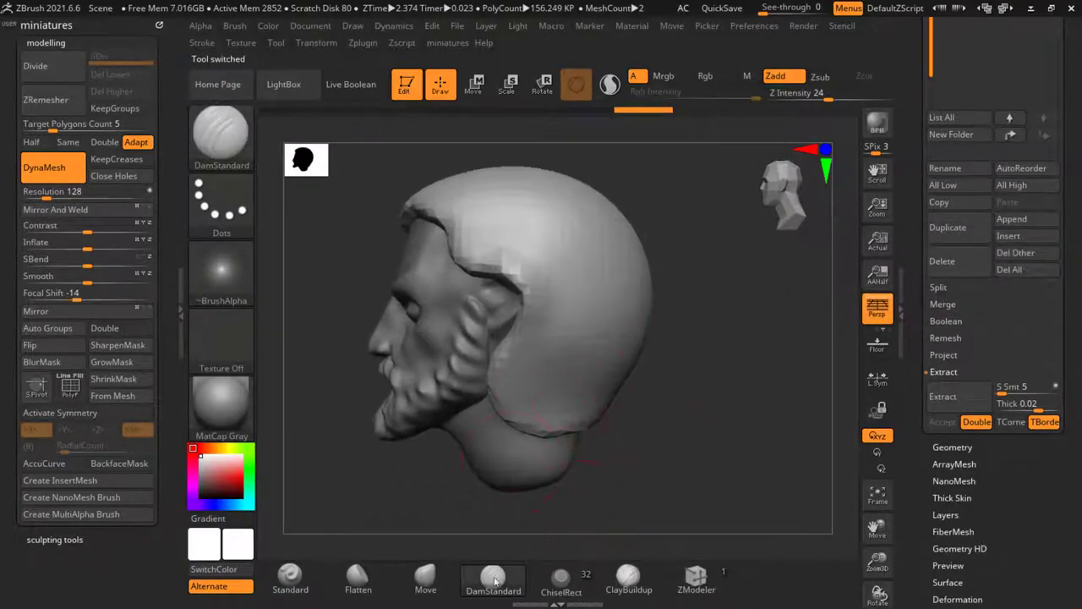
{"action": "left_click", "coordinate": [425, 582]}
{"action": "left_click_drag", "start_coordinate": [575, 441], "coordinate": [588, 454]}
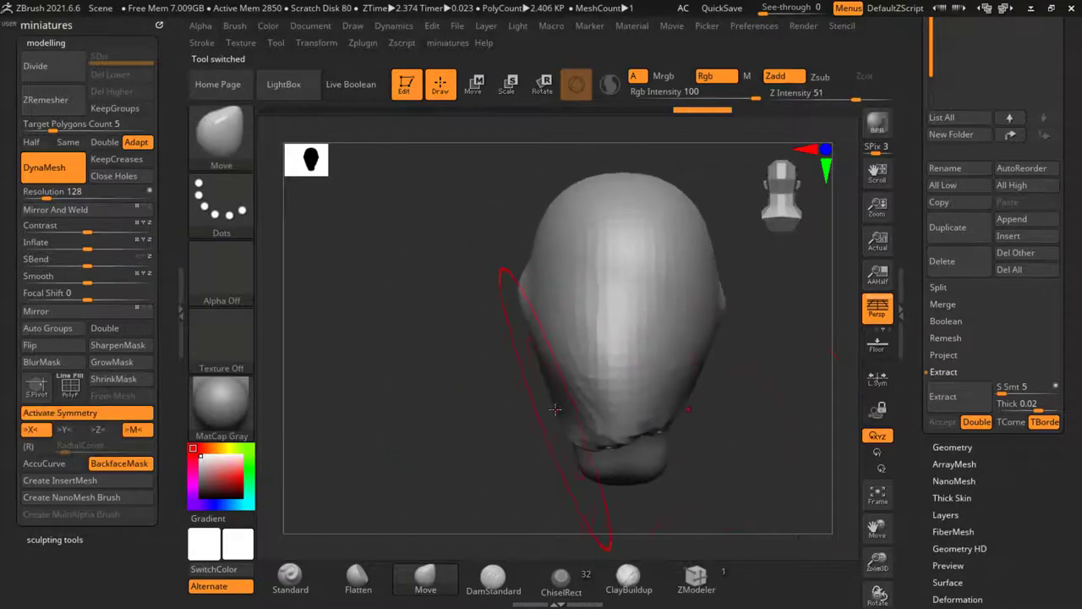
{"action": "left_click_drag", "start_coordinate": [553, 411], "coordinate": [442, 413]}
{"action": "left_click_drag", "start_coordinate": [705, 424], "coordinate": [717, 426]}
{"action": "left_click_drag", "start_coordinate": [526, 427], "coordinate": [536, 404]}
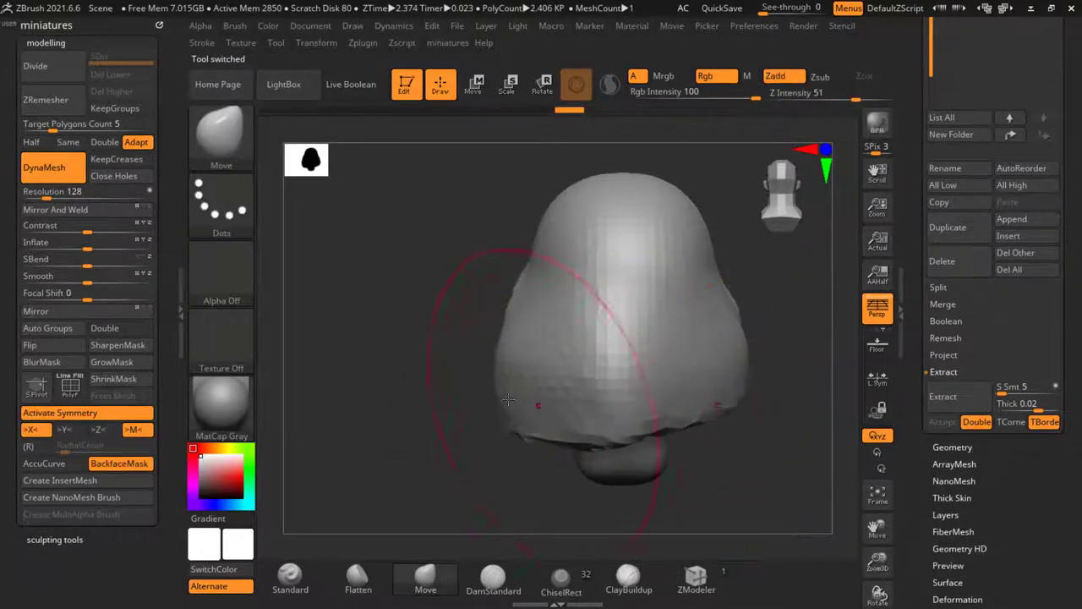
Step: Turn symmetry off and mirror and weld the helmet shell
{"action": "key", "text": "x"}
{"action": "left_click", "coordinate": [71, 213]}
{"action": "left_click_drag", "start_coordinate": [374, 459], "coordinate": [436, 463]}
{"action": "left_click_drag", "start_coordinate": [659, 420], "coordinate": [646, 474]}
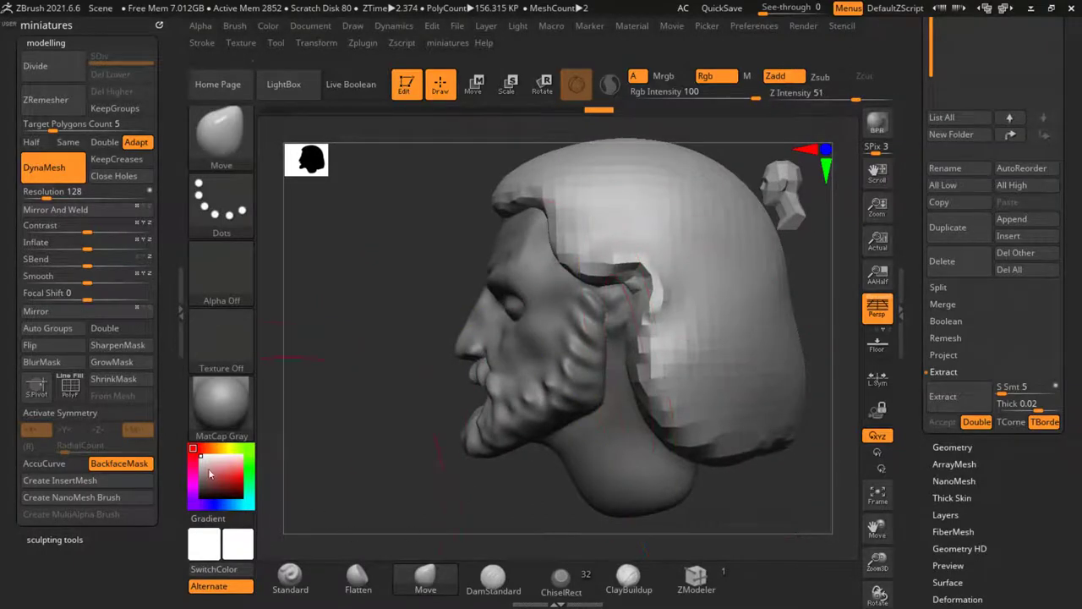
Step: Turn off backface masking and pull the shell's edge down over the temple and ear with the Move brush
{"action": "left_click", "coordinate": [99, 469]}
{"action": "key", "text": "s"}
{"action": "left_click", "coordinate": [436, 296]}
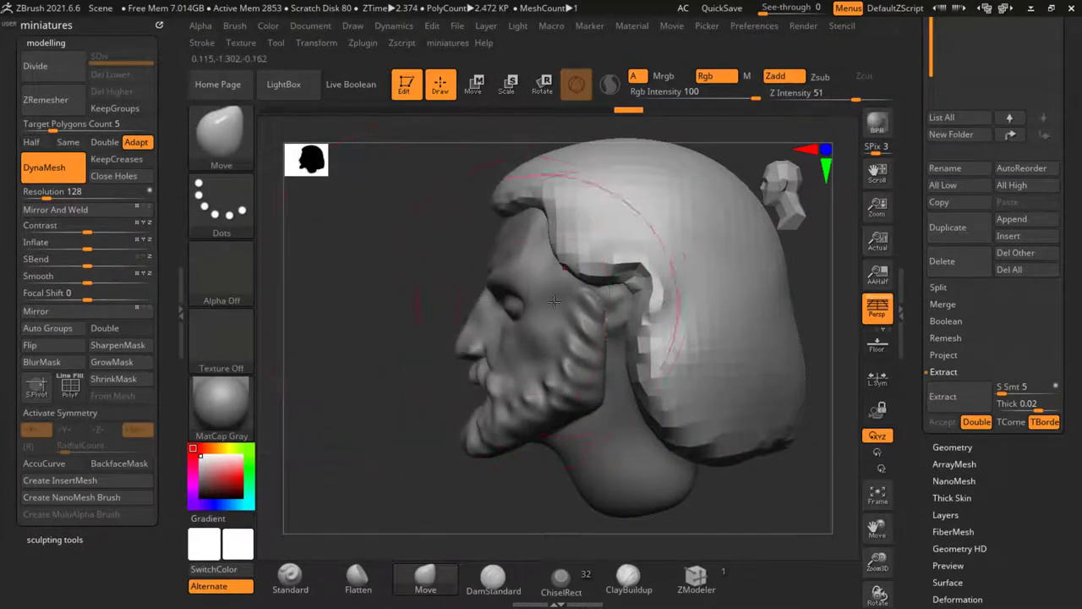
{"action": "mouse_move", "coordinate": [628, 272]}
{"action": "left_mouse_down"}
{"action": "mouse_move", "coordinate": [566, 287]}
{"action": "mouse_move", "coordinate": [621, 285]}
{"action": "mouse_move", "coordinate": [605, 296]}
{"action": "left_mouse_up"}
{"action": "key", "text": "s"}
{"action": "left_click", "coordinate": [641, 267]}
{"action": "key", "text": "s"}
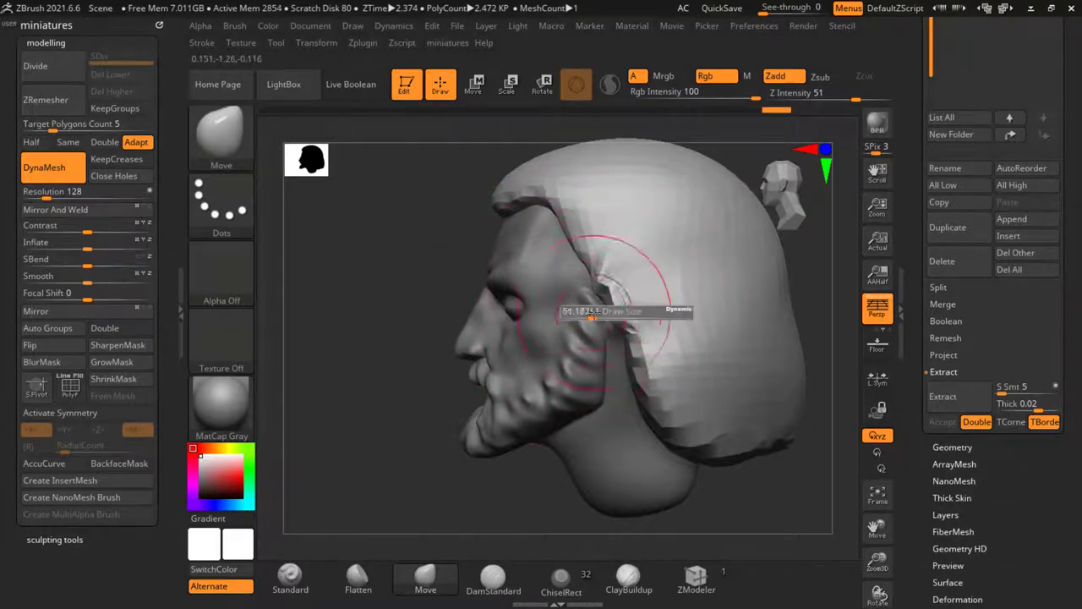
{"action": "left_click", "coordinate": [610, 313]}
Step: Turn symmetry on and mirror and weld the shell
{"action": "mouse_move", "coordinate": [433, 389]}
{"action": "left_mouse_down", "text": "alt"}
{"action": "mouse_move", "coordinate": [438, 320]}
{"action": "mouse_move", "coordinate": [655, 389]}
{"action": "left_mouse_up", "text": "alt"}
{"action": "left_click_drag", "start_coordinate": [364, 279], "coordinate": [376, 337], "text": "alt"}
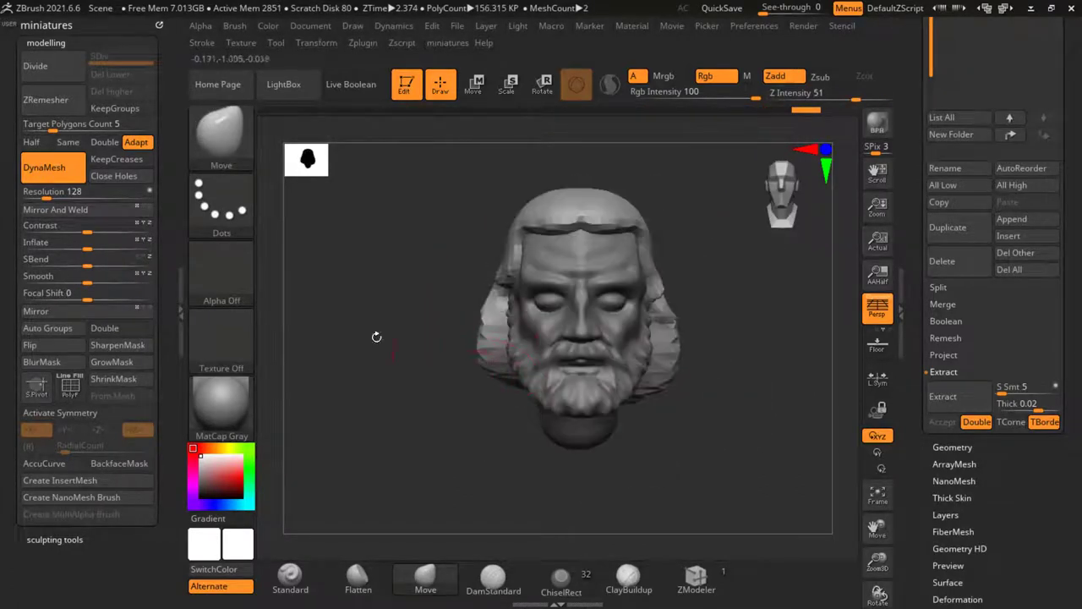
{"action": "key", "text": "x"}
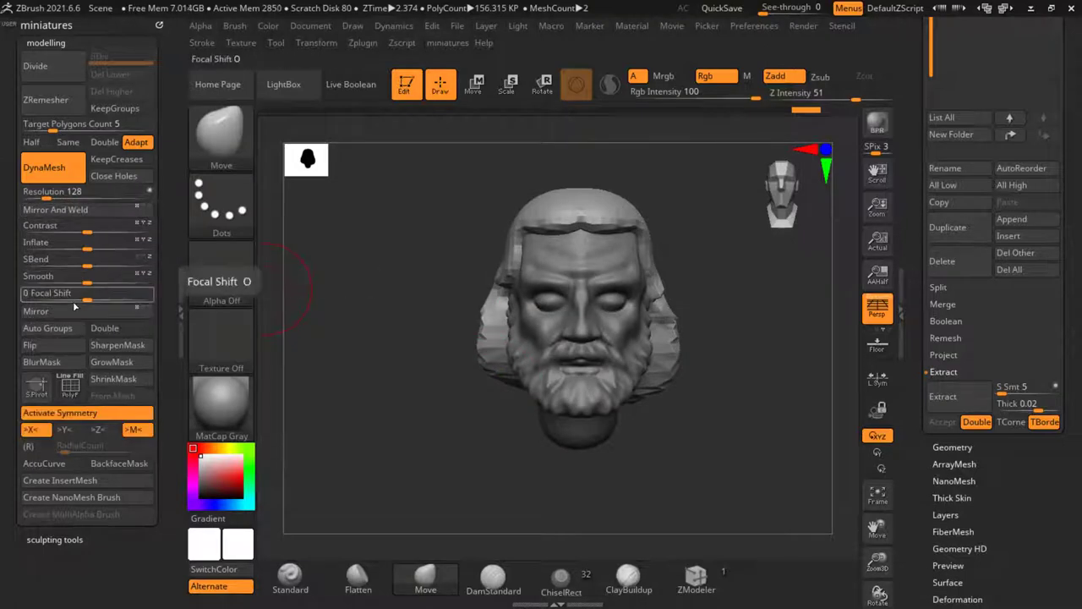
{"action": "left_click", "coordinate": [77, 213]}
Step: With a larger Move brush, reshape the shell's back and lower edge into a fuller outline around the neck
{"action": "key", "text": "s"}
{"action": "left_click", "coordinate": [499, 400]}
{"action": "mouse_move", "coordinate": [474, 364]}
{"action": "left_mouse_down", "text": "alt"}
{"action": "mouse_move", "coordinate": [466, 405]}
{"action": "mouse_move", "coordinate": [652, 324]}
{"action": "left_mouse_up", "text": "alt"}
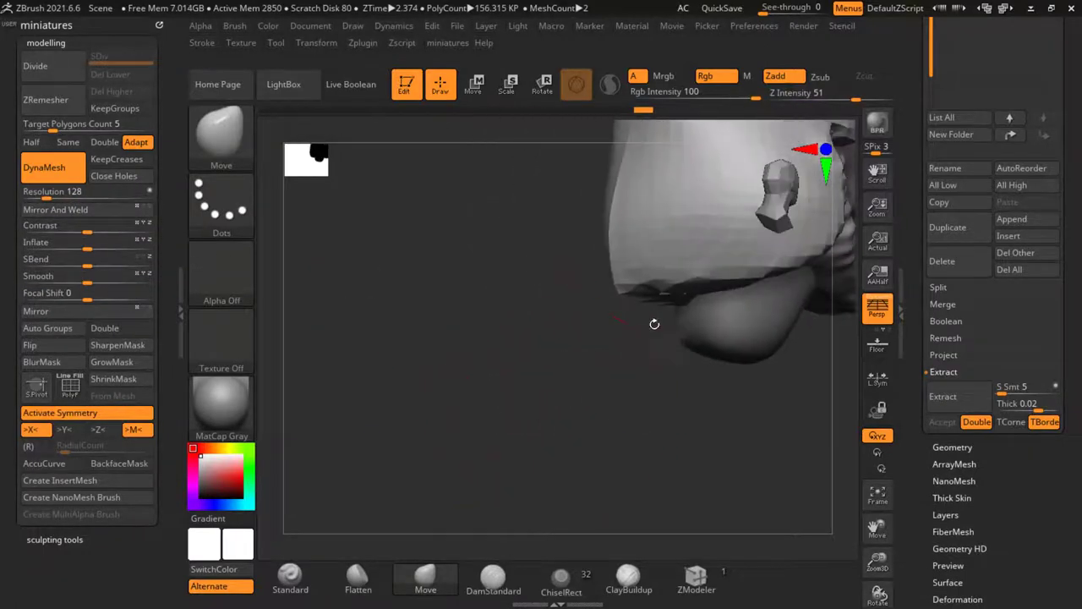
{"action": "left_click_drag", "start_coordinate": [612, 355], "coordinate": [401, 443], "text": "alt"}
{"action": "left_click_drag", "start_coordinate": [491, 369], "coordinate": [494, 389]}
{"action": "mouse_move", "coordinate": [406, 306]}
{"action": "left_mouse_down"}
{"action": "mouse_move", "coordinate": [426, 316]}
{"action": "mouse_move", "coordinate": [440, 362]}
{"action": "left_mouse_up"}
{"action": "left_click_drag", "start_coordinate": [456, 416], "coordinate": [394, 395]}
{"action": "left_click_drag", "start_coordinate": [456, 374], "coordinate": [426, 392]}
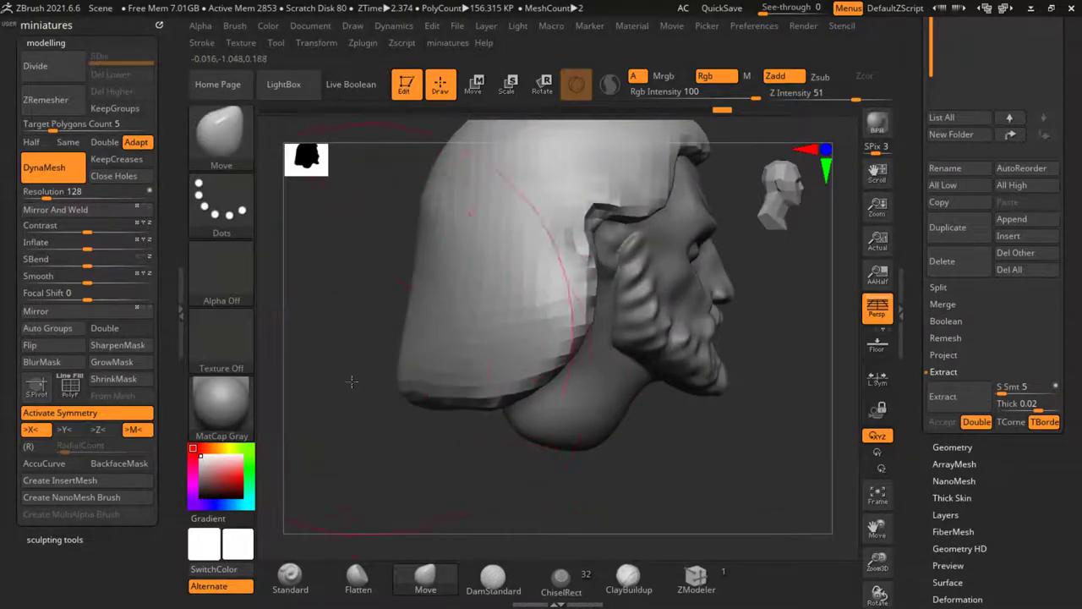
{"action": "mouse_move", "coordinate": [350, 379]}
{"action": "left_mouse_down", "text": "alt"}
{"action": "mouse_move", "coordinate": [350, 338]}
{"action": "mouse_move", "coordinate": [373, 380]}
{"action": "mouse_move", "coordinate": [318, 303]}
{"action": "left_mouse_up", "text": "alt"}
{"action": "mouse_move", "coordinate": [418, 336]}
{"action": "left_mouse_down"}
{"action": "mouse_move", "coordinate": [454, 346]}
{"action": "mouse_move", "coordinate": [448, 312]}
{"action": "mouse_move", "coordinate": [467, 296]}
{"action": "left_mouse_up"}
{"action": "left_click_drag", "start_coordinate": [577, 253], "coordinate": [560, 275]}
{"action": "key", "text": "f"}
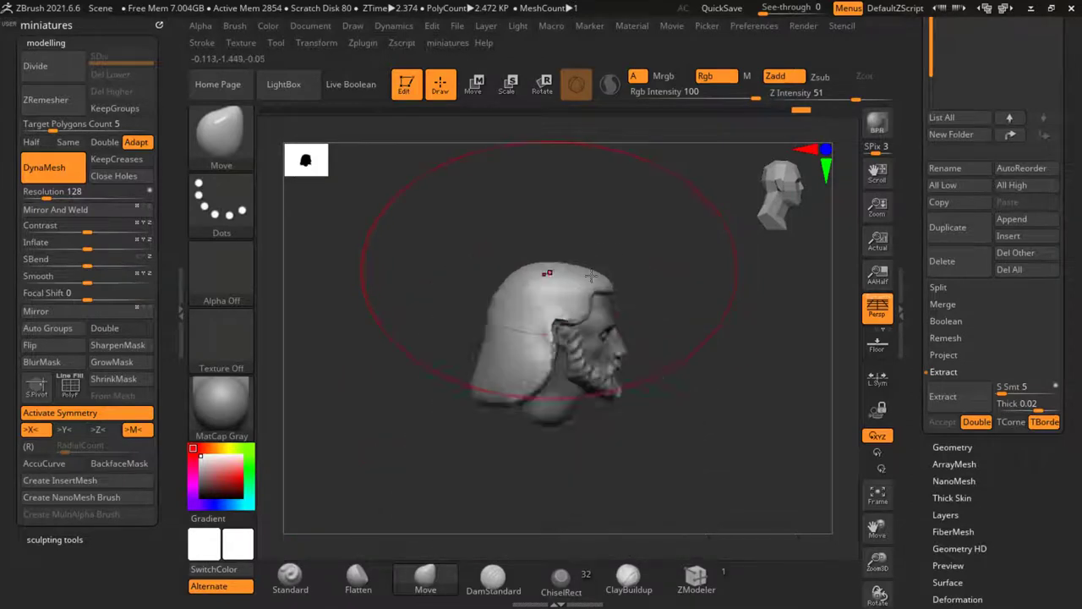
Step: Pull the middle of the shell's front edge down over the forehead with the Move brush
{"action": "left_click_drag", "start_coordinate": [816, 362], "coordinate": [729, 371]}
{"action": "key", "text": "f"}
{"action": "right_click_drag", "start_coordinate": [610, 278], "coordinate": [632, 247], "text": "ctrl"}
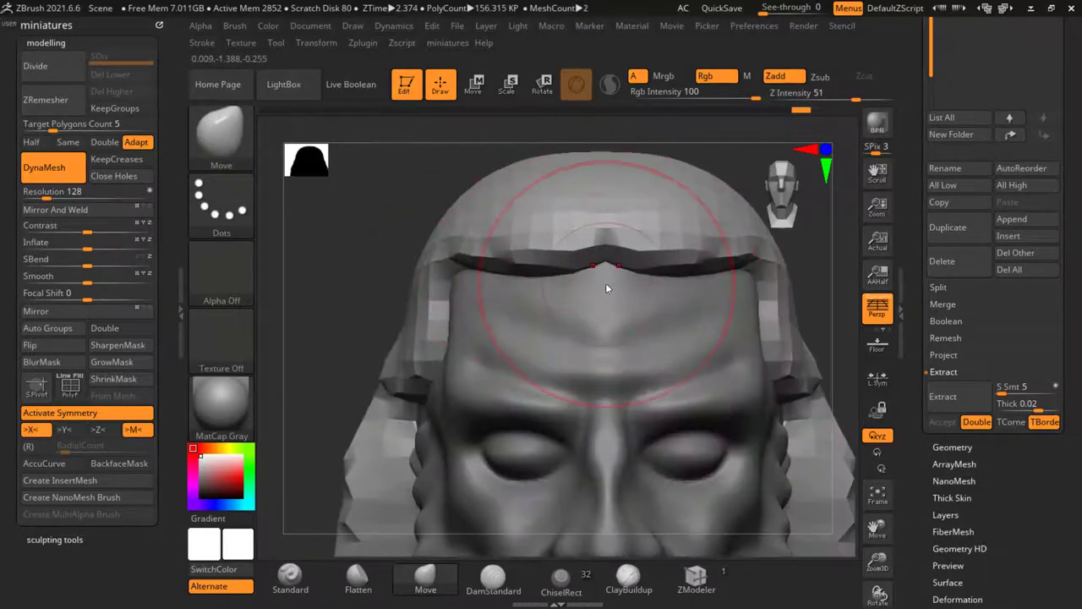
{"action": "left_click_drag", "start_coordinate": [606, 282], "coordinate": [608, 313]}
{"action": "key", "text": "ctrl+z"}
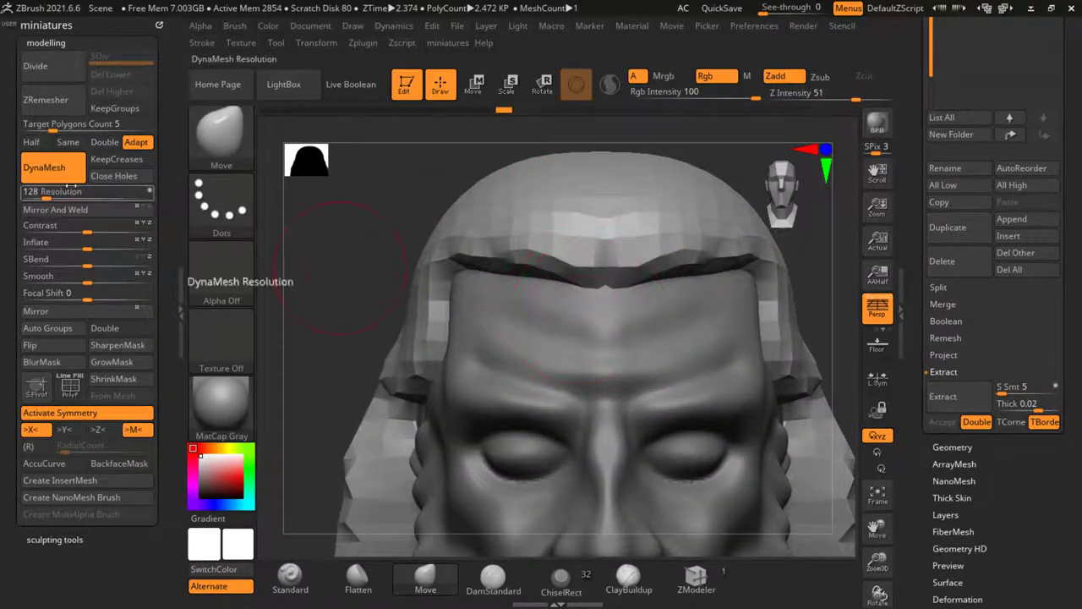
Step: Set the DynaMesh resolution to 616 and remesh the shell
{"action": "left_click", "coordinate": [73, 194]}
{"action": "left_click_drag", "start_coordinate": [601, 289], "coordinate": [601, 299]}
{"action": "key", "text": "f"}
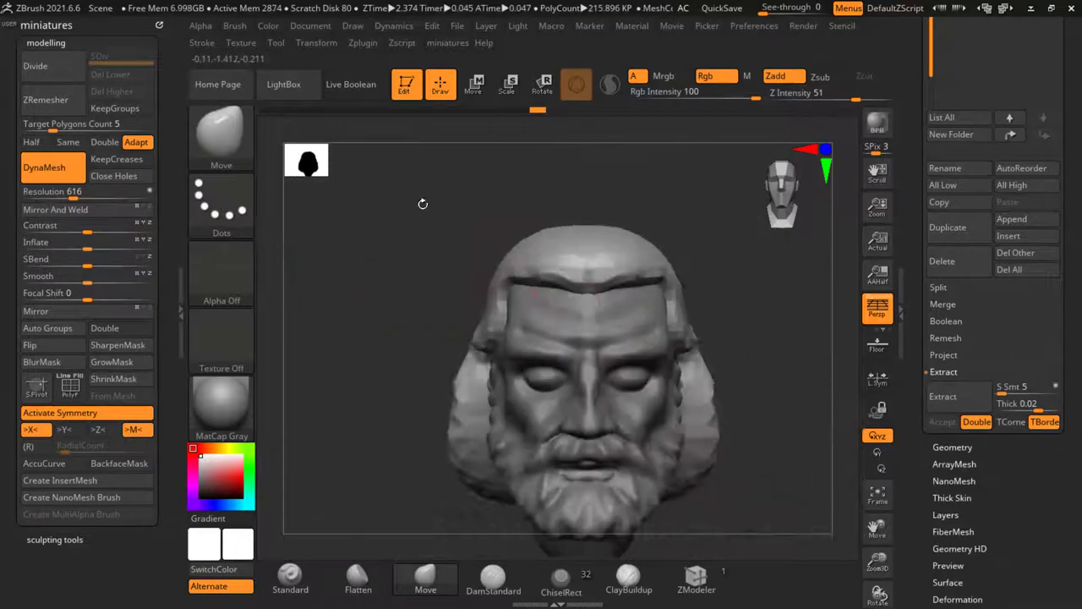
Step: Move the shell's front edge up and back at the temples to open the hairline beside the forehead
{"action": "left_click_drag", "start_coordinate": [422, 202], "coordinate": [498, 210]}
{"action": "left_click_drag", "start_coordinate": [522, 245], "coordinate": [583, 258], "text": "shift"}
{"action": "left_click_drag", "start_coordinate": [673, 292], "coordinate": [715, 292]}
{"action": "right_click_drag", "start_coordinate": [561, 290], "coordinate": [568, 272], "text": "ctrl"}
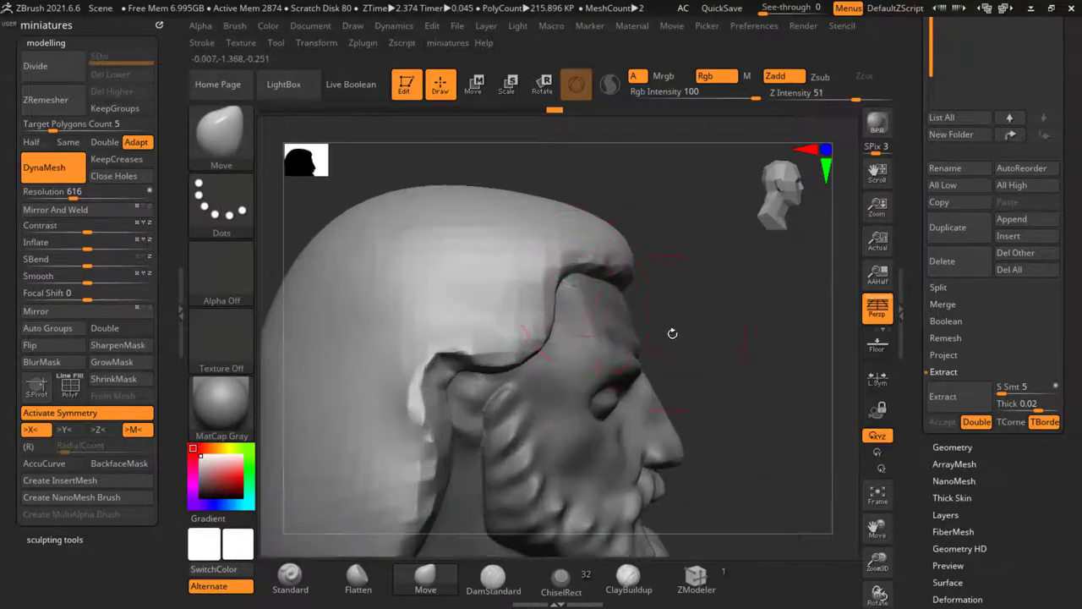
{"action": "left_click_drag", "start_coordinate": [672, 333], "coordinate": [619, 324]}
{"action": "left_click_drag", "start_coordinate": [698, 325], "coordinate": [753, 326]}
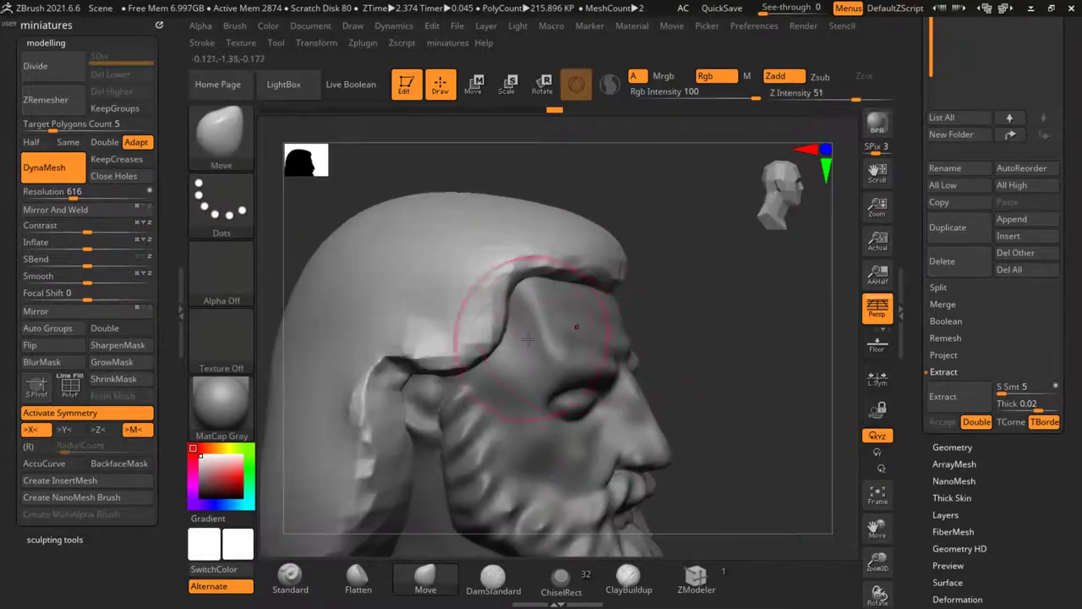
{"action": "left_click_drag", "start_coordinate": [466, 329], "coordinate": [466, 270]}
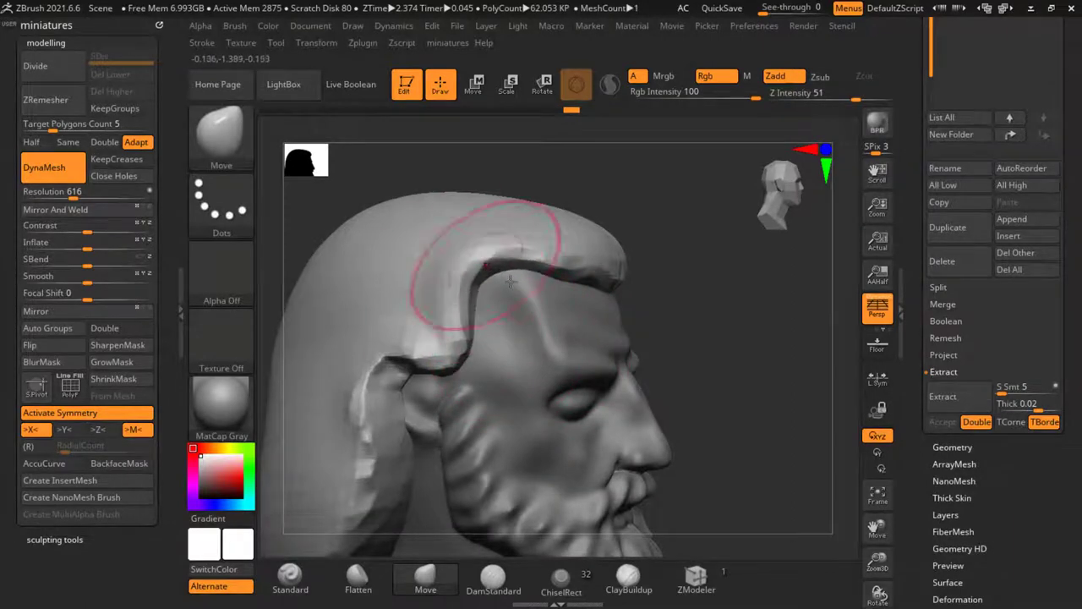
Step: Smooth the shell's blocky surface and round its hairline edge above the forehead and temples
{"action": "left_click_drag", "start_coordinate": [768, 309], "coordinate": [709, 312]}
{"action": "left_click_drag", "start_coordinate": [631, 271], "coordinate": [626, 280]}
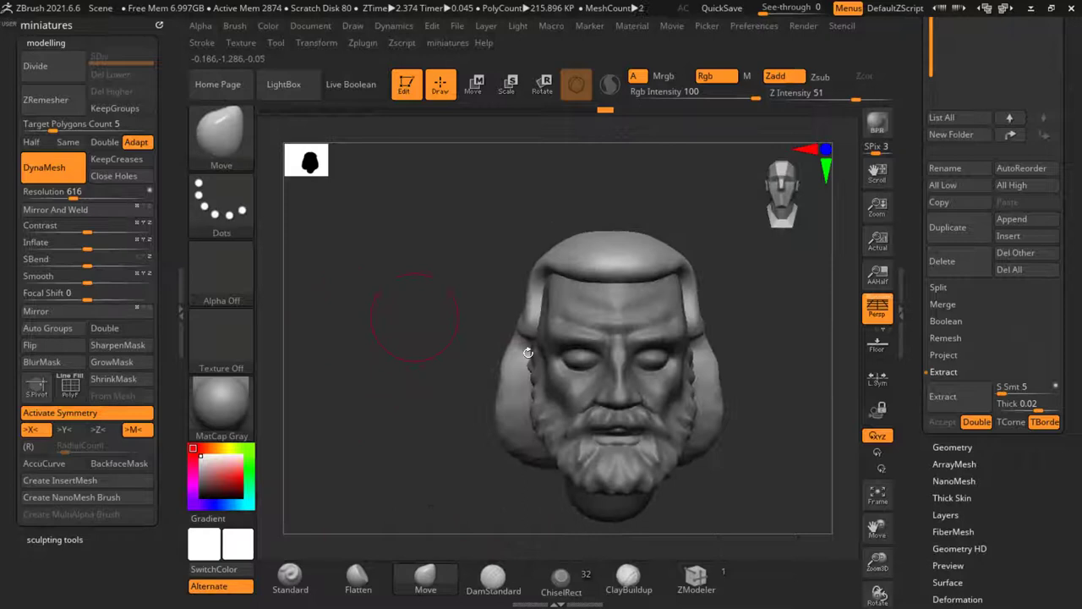
{"action": "left_click_drag", "start_coordinate": [550, 254], "coordinate": [610, 300]}
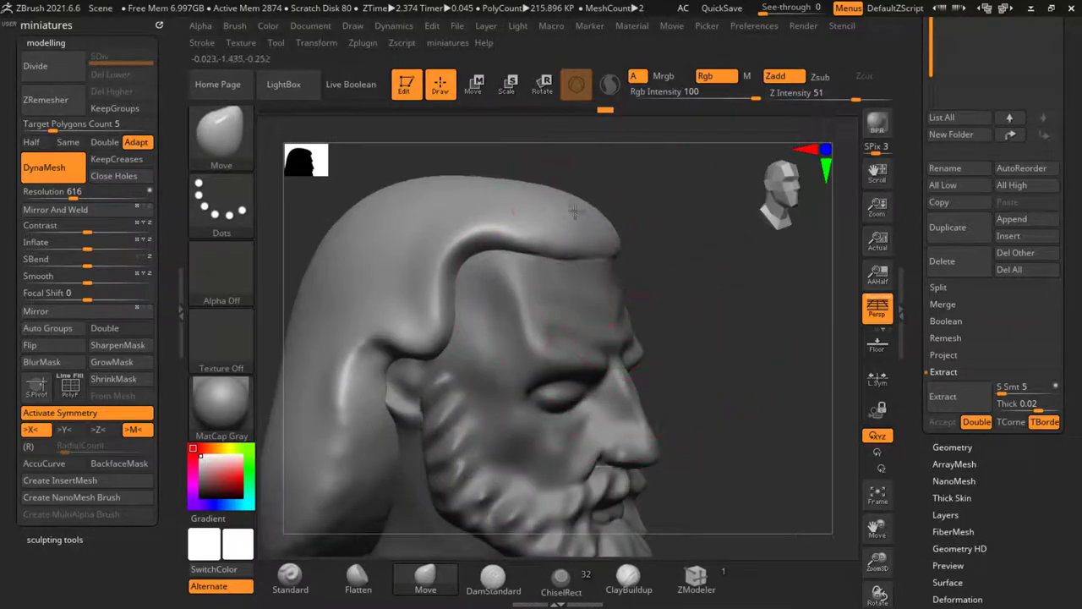
{"action": "left_click_drag", "start_coordinate": [745, 278], "coordinate": [675, 277], "text": "ctrl"}
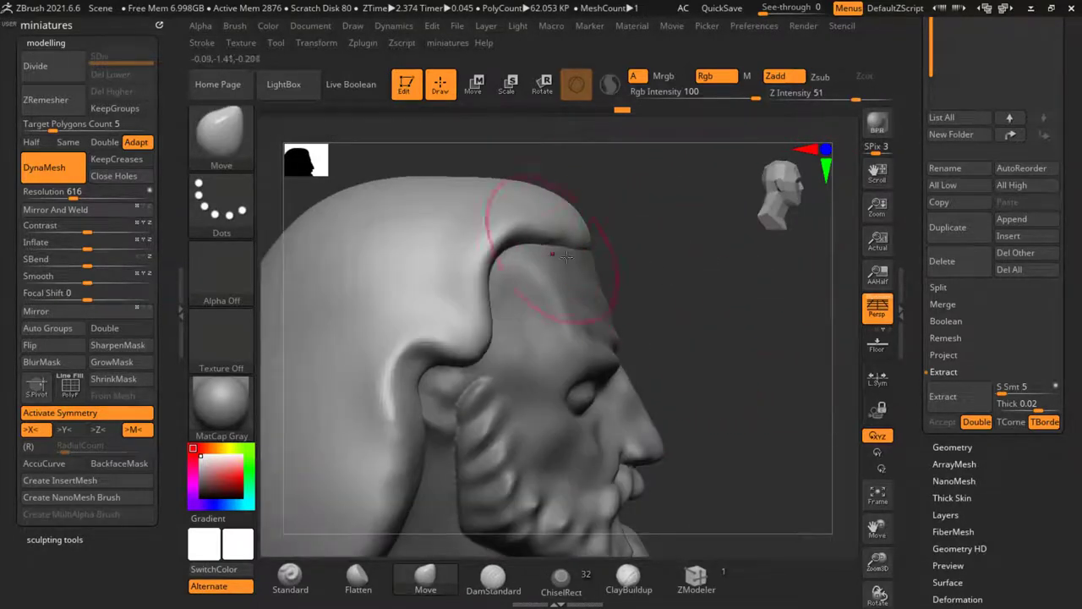
{"action": "mouse_move", "coordinate": [478, 356]}
{"action": "right_mouse_down", "text": "ctrl"}
{"action": "mouse_move", "coordinate": [505, 348]}
{"action": "mouse_move", "coordinate": [406, 364]}
{"action": "right_mouse_up", "text": "ctrl"}
{"action": "right_click_drag", "start_coordinate": [550, 203], "coordinate": [583, 288], "text": "ctrl"}
{"action": "key", "text": "s"}
{"action": "left_click_drag", "start_coordinate": [586, 290], "coordinate": [529, 266]}
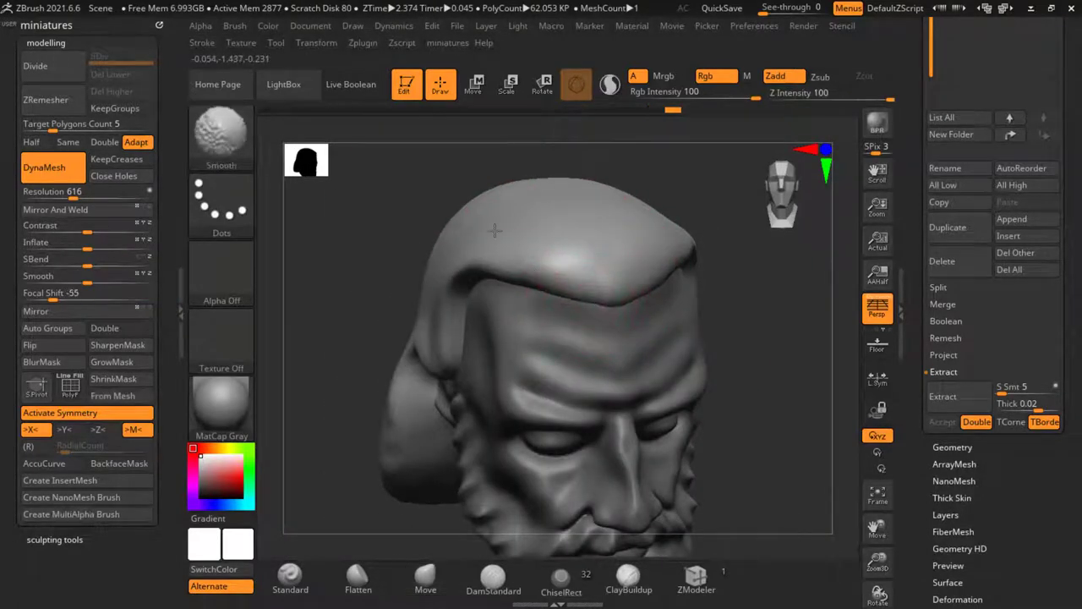
Step: Smooth the crown and refine the hairline's fit against the forehead and temples with the Move brush
{"action": "mouse_move", "coordinate": [429, 334]}
{"action": "right_mouse_down", "text": "ctrl"}
{"action": "mouse_move", "coordinate": [415, 293]}
{"action": "mouse_move", "coordinate": [380, 251]}
{"action": "right_mouse_up", "text": "ctrl"}
{"action": "mouse_move", "coordinate": [449, 395]}
{"action": "right_mouse_down", "text": "shift"}
{"action": "mouse_move", "coordinate": [437, 401]}
{"action": "mouse_move", "coordinate": [445, 357]}
{"action": "right_mouse_up", "text": "shift"}
{"action": "left_click_drag", "start_coordinate": [445, 359], "coordinate": [475, 397]}
{"action": "right_click_drag", "start_coordinate": [445, 328], "coordinate": [457, 274], "text": "ctrl"}
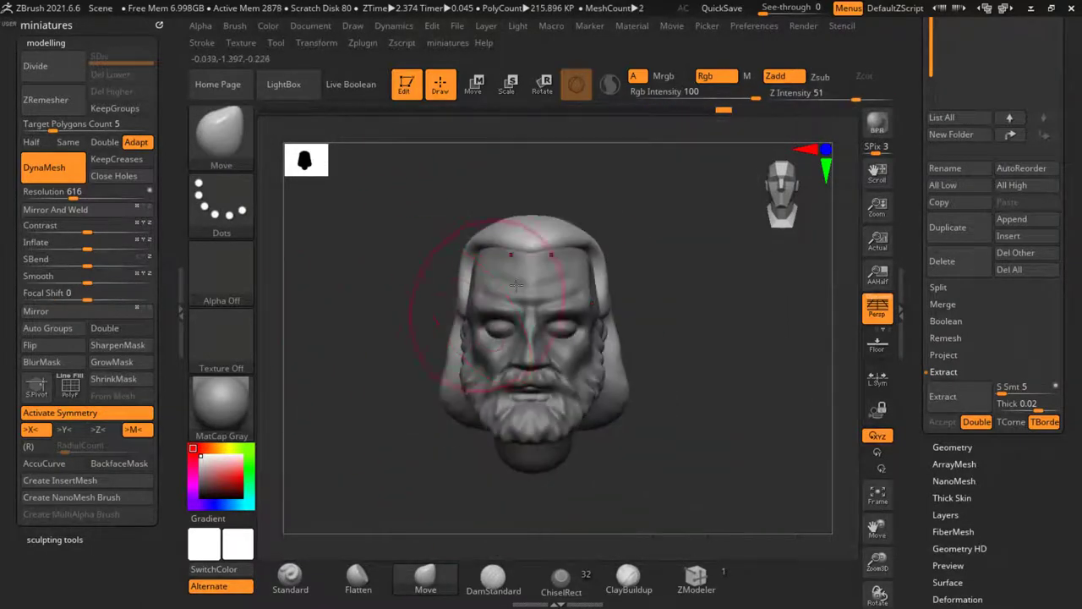
{"action": "mouse_move", "coordinate": [754, 325]}
{"action": "right_mouse_down"}
{"action": "mouse_move", "coordinate": [723, 336]}
{"action": "mouse_move", "coordinate": [706, 326]}
{"action": "right_mouse_up"}
{"action": "right_click_drag", "start_coordinate": [706, 326], "coordinate": [689, 347], "text": "ctrl"}
{"action": "right_click_drag", "start_coordinate": [585, 246], "coordinate": [588, 268], "text": "ctrl"}
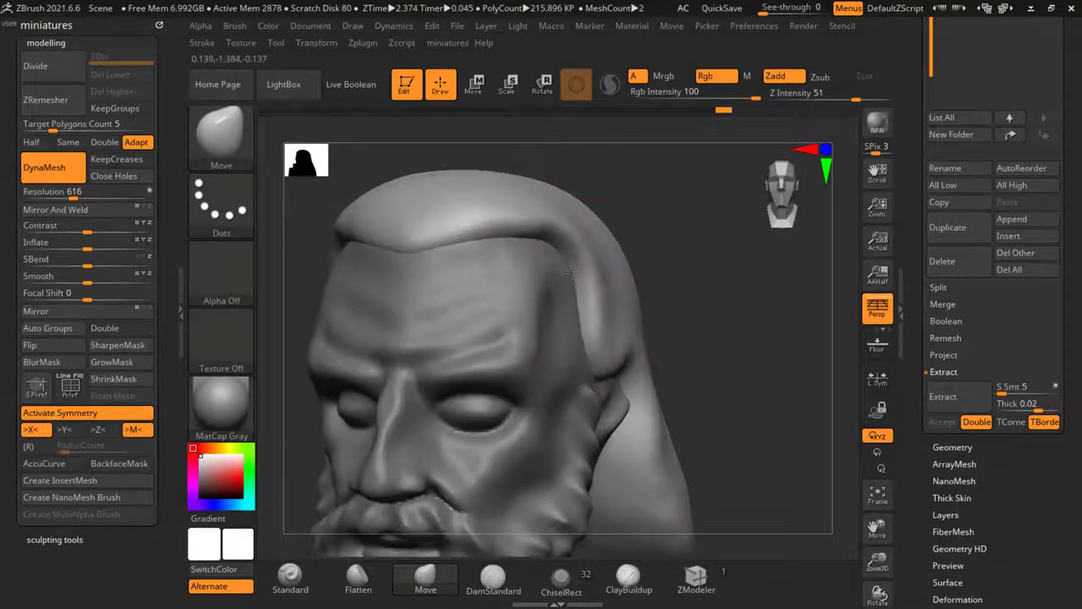
{"action": "left_click_drag", "start_coordinate": [591, 271], "coordinate": [582, 273]}
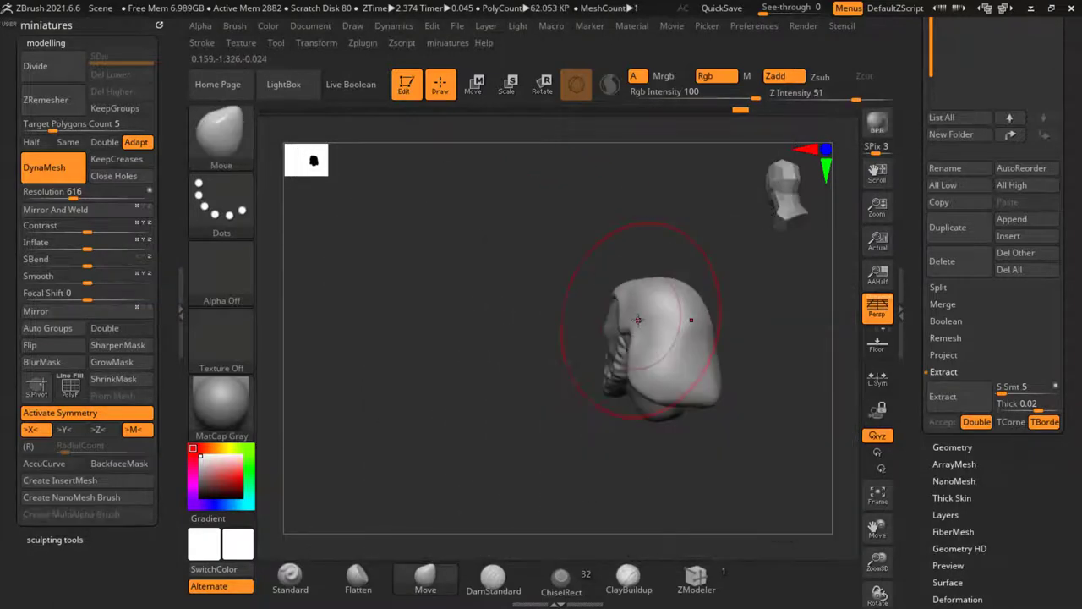
Step: Reshape the hair mass's lower sides and back with the Move brush, checking the form from several angles
{"action": "left_click_drag", "start_coordinate": [473, 397], "coordinate": [779, 508]}
{"action": "right_click_drag", "start_coordinate": [779, 507], "coordinate": [689, 476]}
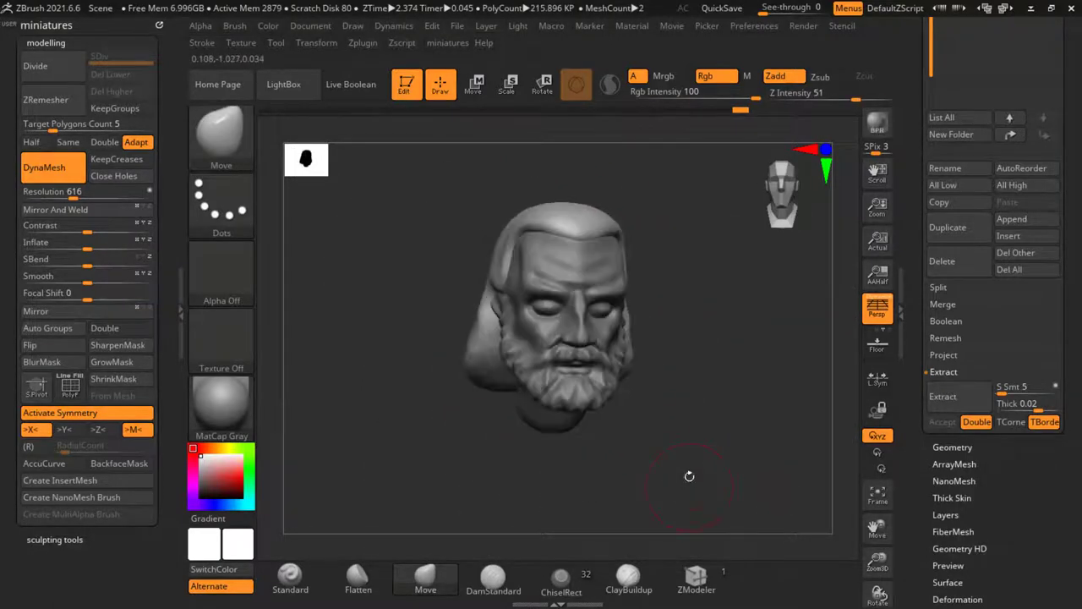
{"action": "right_click_drag", "start_coordinate": [628, 446], "coordinate": [654, 453]}
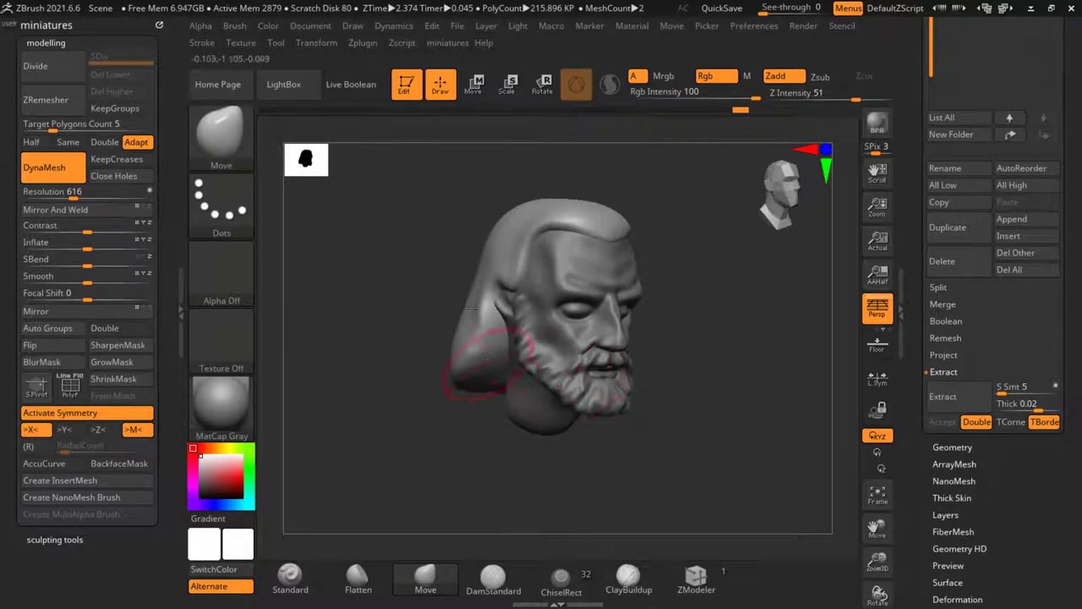
{"action": "right_click_drag", "start_coordinate": [546, 356], "coordinate": [575, 435], "text": "ctrl"}
{"action": "right_click_drag", "start_coordinate": [406, 420], "coordinate": [394, 368], "text": "ctrl"}
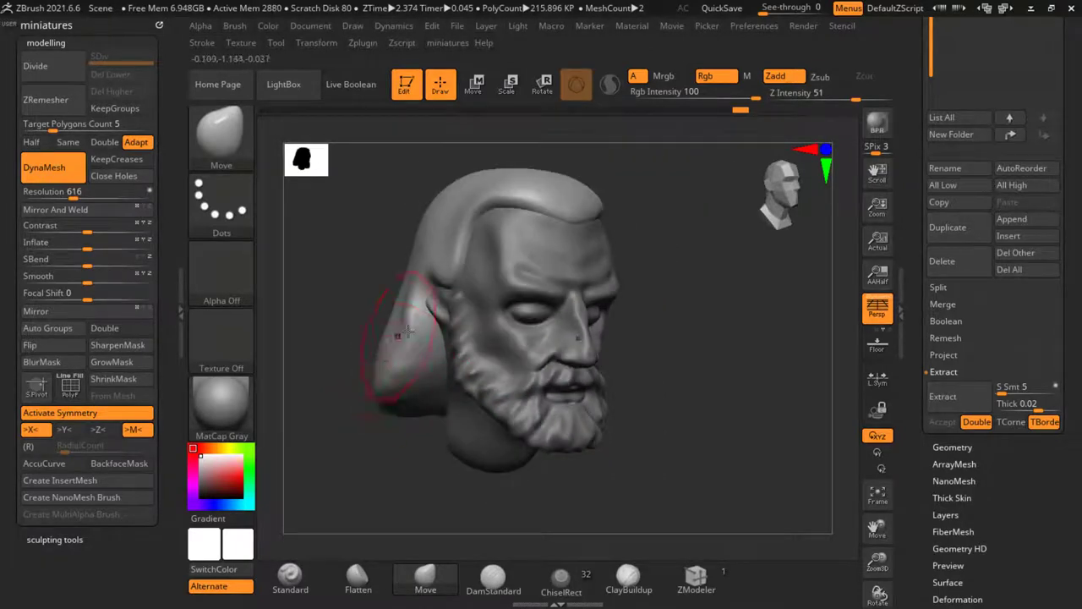
{"action": "right_click_drag", "start_coordinate": [258, 381], "coordinate": [308, 397]}
{"action": "right_click_drag", "start_coordinate": [353, 456], "coordinate": [414, 471]}
{"action": "right_click_drag", "start_coordinate": [415, 470], "coordinate": [308, 434], "text": "alt"}
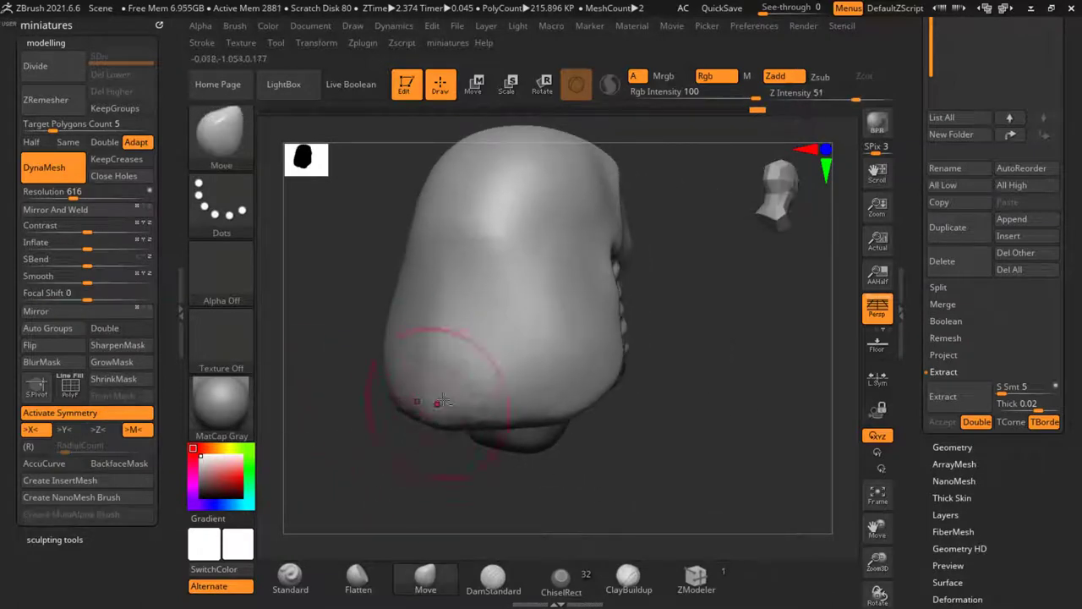
{"action": "mouse_move", "coordinate": [491, 507]}
{"action": "right_mouse_down"}
{"action": "mouse_move", "coordinate": [440, 489]}
{"action": "mouse_move", "coordinate": [425, 456]}
{"action": "right_mouse_up"}
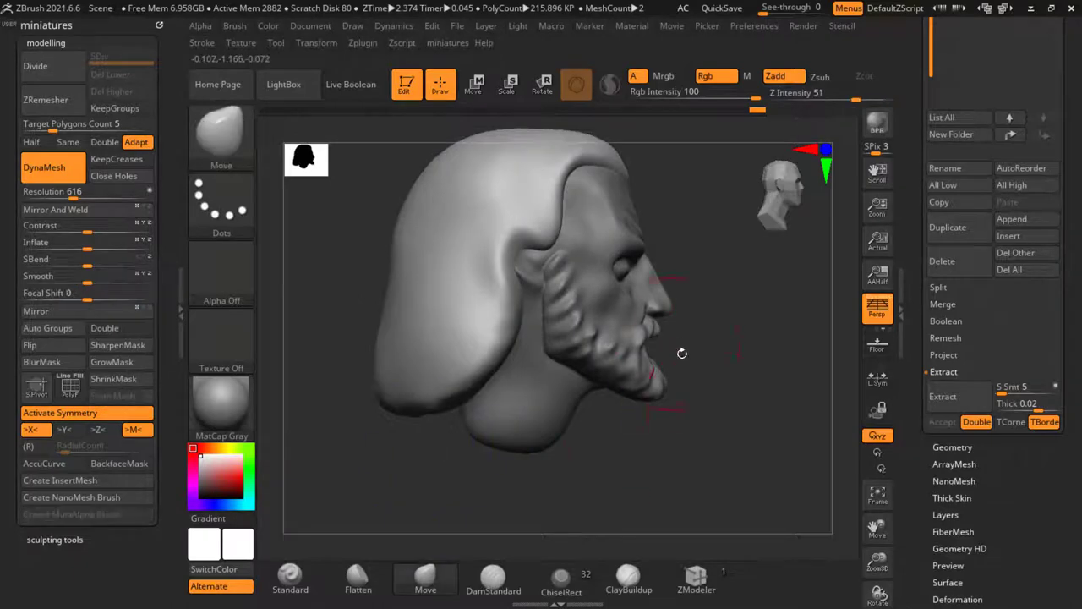
Step: Select the Standard brush with Alpha 01 and set its Z Intensity to 27
{"action": "left_click", "coordinate": [300, 581]}
{"action": "key", "text": "f"}
{"action": "key", "text": "f"}
{"action": "right_click_drag", "start_coordinate": [342, 444], "coordinate": [365, 436]}
{"action": "left_click", "coordinate": [234, 296]}
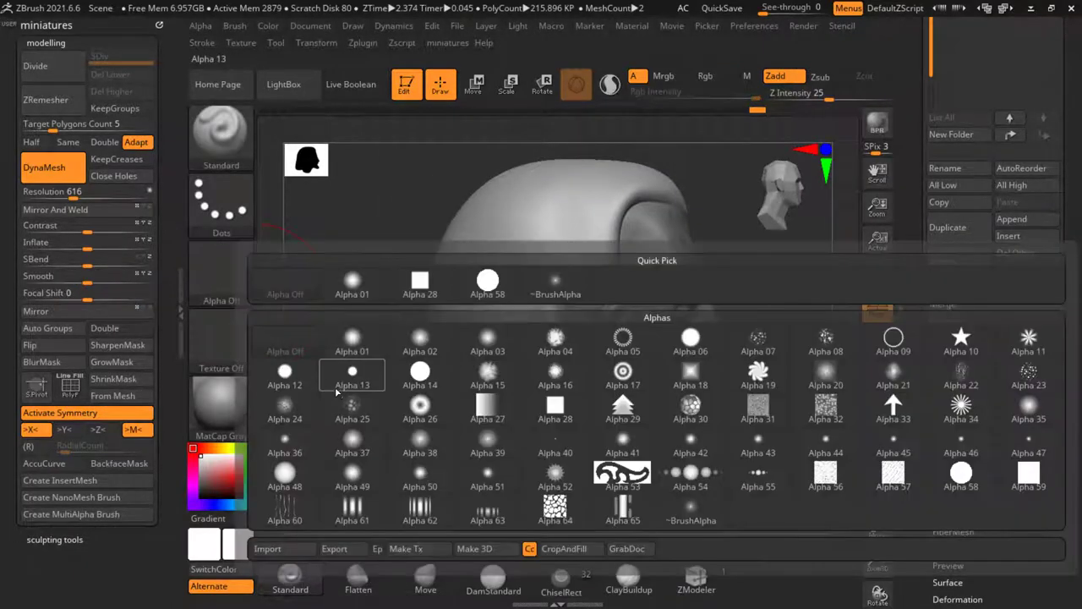
{"action": "left_click", "coordinate": [352, 340]}
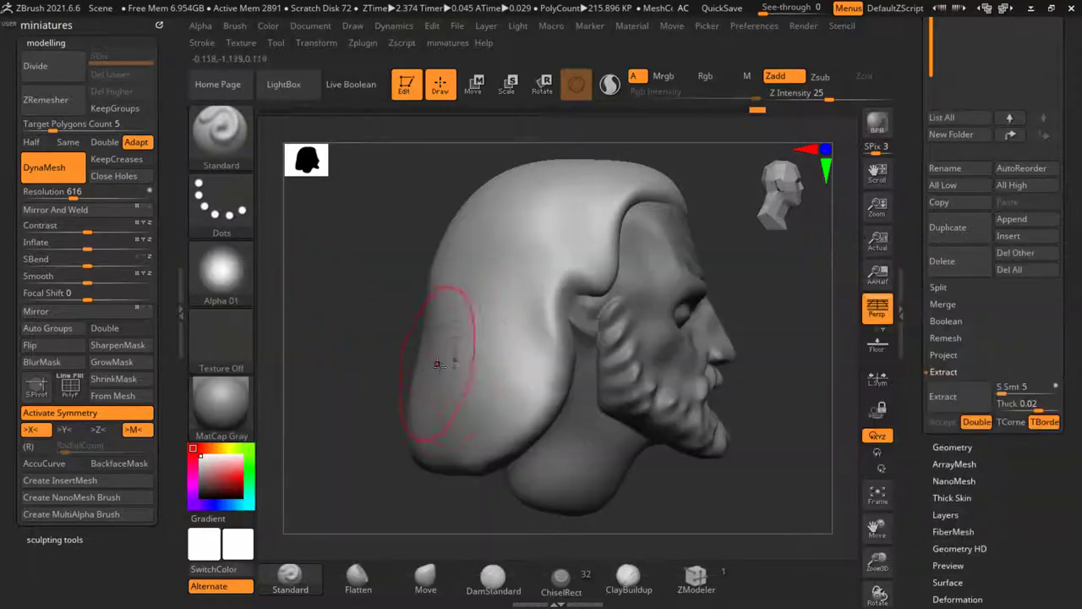
{"action": "left_click_drag", "start_coordinate": [309, 351], "coordinate": [345, 350]}
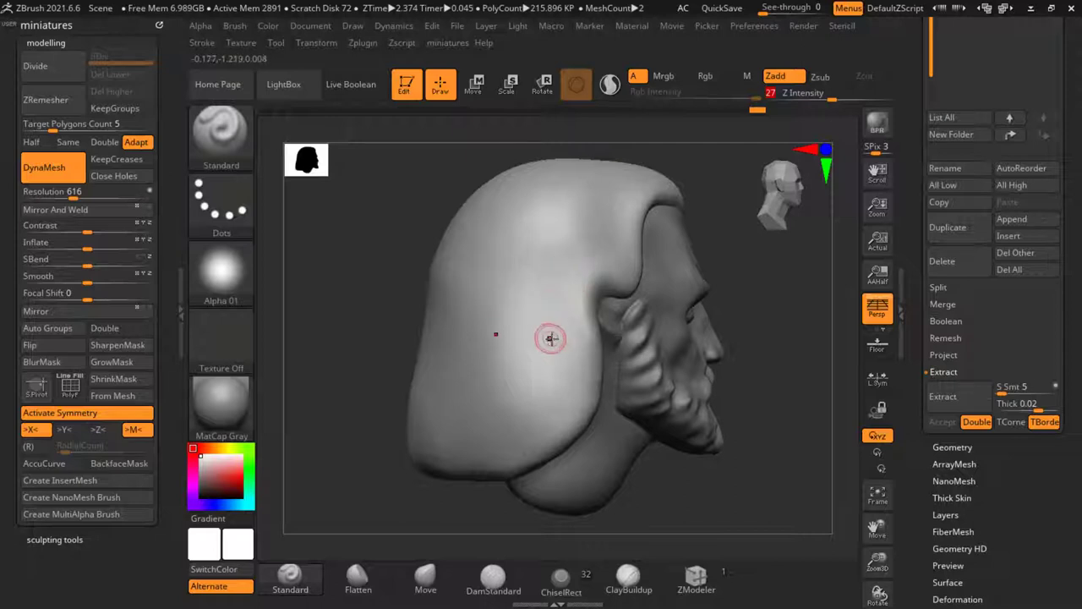
Step: Sculpt raised hair strands sweeping back from the hairline and temple across the side of the hair
{"action": "right_click_drag", "start_coordinate": [550, 338], "coordinate": [509, 347], "text": "ctrl"}
{"action": "left_click_drag", "start_coordinate": [399, 348], "coordinate": [493, 283]}
{"action": "right_click_drag", "start_coordinate": [611, 203], "coordinate": [639, 215]}
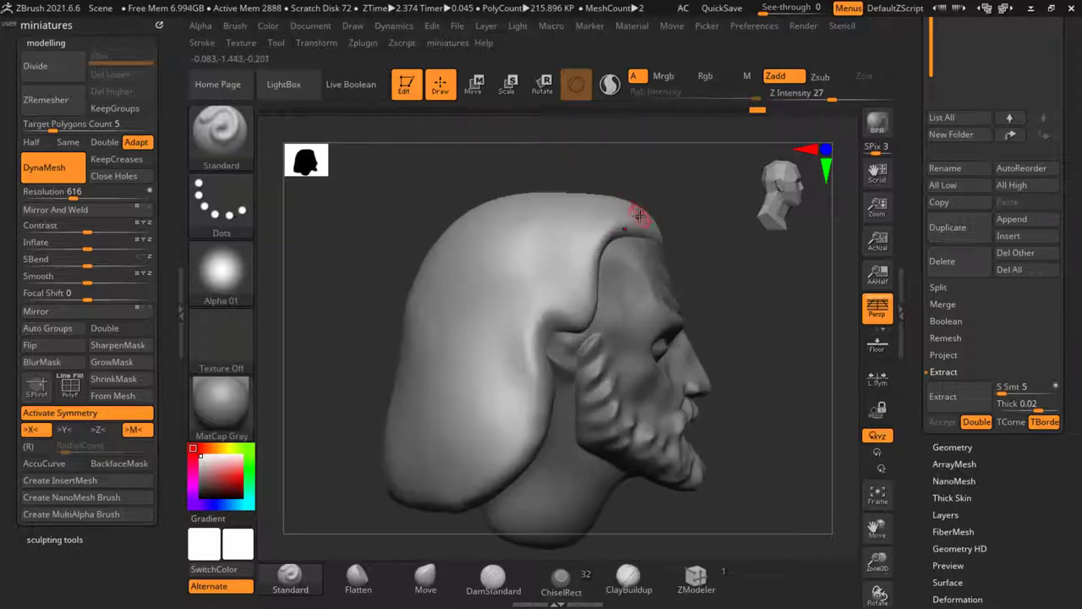
{"action": "left_click_drag", "start_coordinate": [544, 219], "coordinate": [488, 298]}
{"action": "left_click_drag", "start_coordinate": [592, 248], "coordinate": [464, 384]}
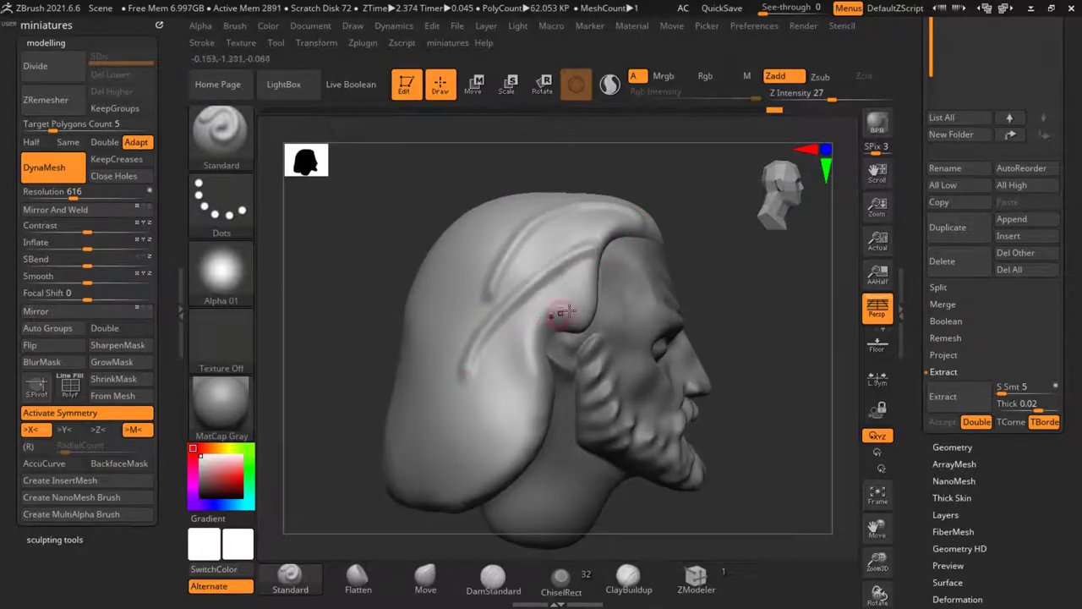
{"action": "left_click_drag", "start_coordinate": [592, 294], "coordinate": [501, 416]}
{"action": "left_click_drag", "start_coordinate": [502, 345], "coordinate": [468, 401]}
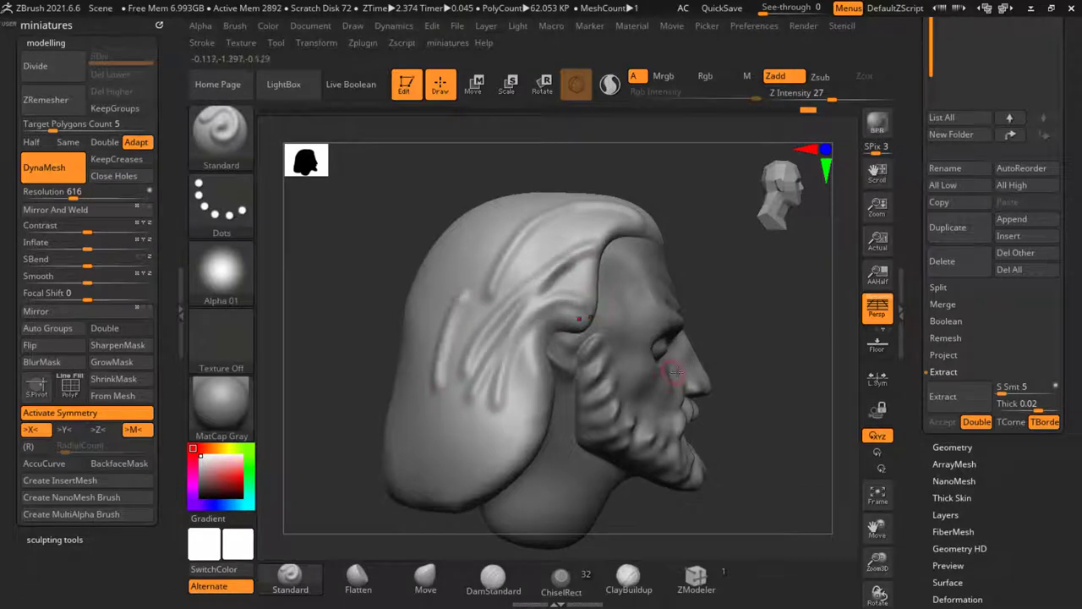
Step: Sculpt long vertical hair strands down the back of the hair to its lower edge
{"action": "left_click_drag", "start_coordinate": [748, 388], "coordinate": [802, 349]}
{"action": "mouse_move", "coordinate": [486, 188]}
{"action": "left_mouse_down"}
{"action": "mouse_move", "coordinate": [462, 404]}
{"action": "mouse_move", "coordinate": [436, 414]}
{"action": "left_mouse_up"}
{"action": "left_click_drag", "start_coordinate": [434, 504], "coordinate": [507, 495]}
{"action": "left_click_drag", "start_coordinate": [444, 314], "coordinate": [431, 428]}
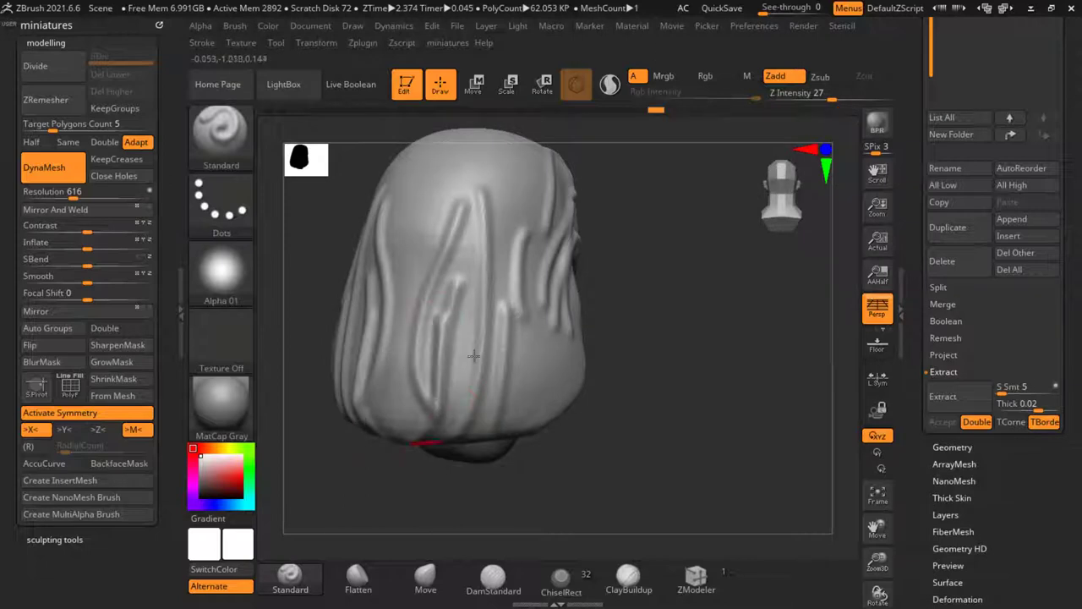
{"action": "left_click_drag", "start_coordinate": [518, 259], "coordinate": [457, 423]}
{"action": "mouse_move", "coordinate": [640, 423]}
{"action": "left_mouse_down"}
{"action": "mouse_move", "coordinate": [546, 427]}
{"action": "mouse_move", "coordinate": [513, 269]}
{"action": "left_mouse_up"}
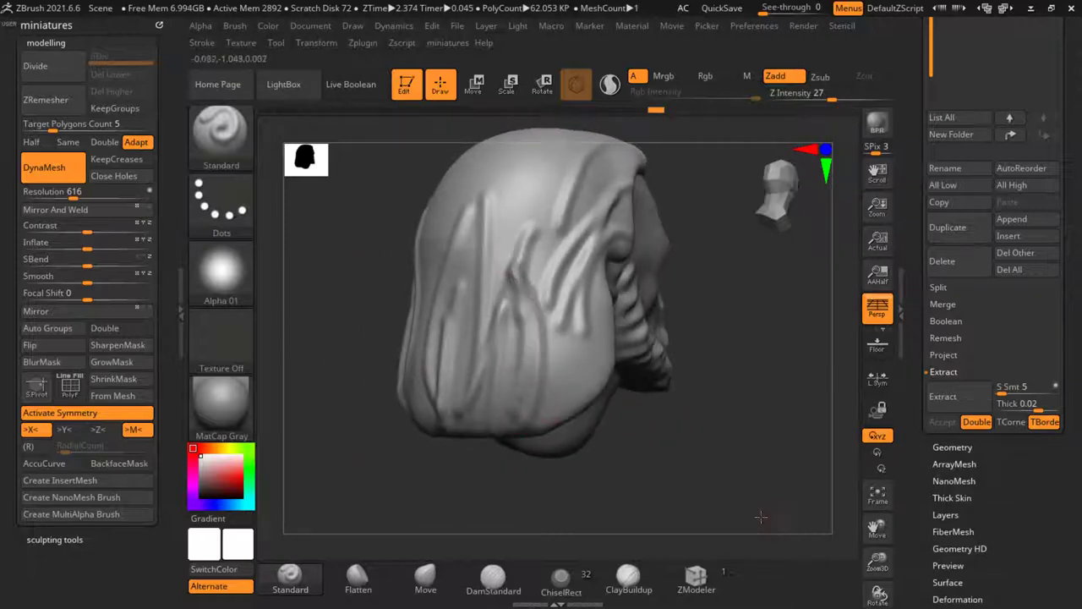
Step: Fill the lower side of the hair behind the ear with strands and extend them up towards the crown
{"action": "left_click_drag", "start_coordinate": [761, 517], "coordinate": [677, 499]}
{"action": "left_click_drag", "start_coordinate": [559, 414], "coordinate": [545, 237]}
{"action": "left_click_drag", "start_coordinate": [554, 253], "coordinate": [541, 402]}
{"action": "mouse_move", "coordinate": [762, 356]}
{"action": "left_mouse_down"}
{"action": "mouse_move", "coordinate": [739, 476]}
{"action": "mouse_move", "coordinate": [777, 516]}
{"action": "left_mouse_up"}
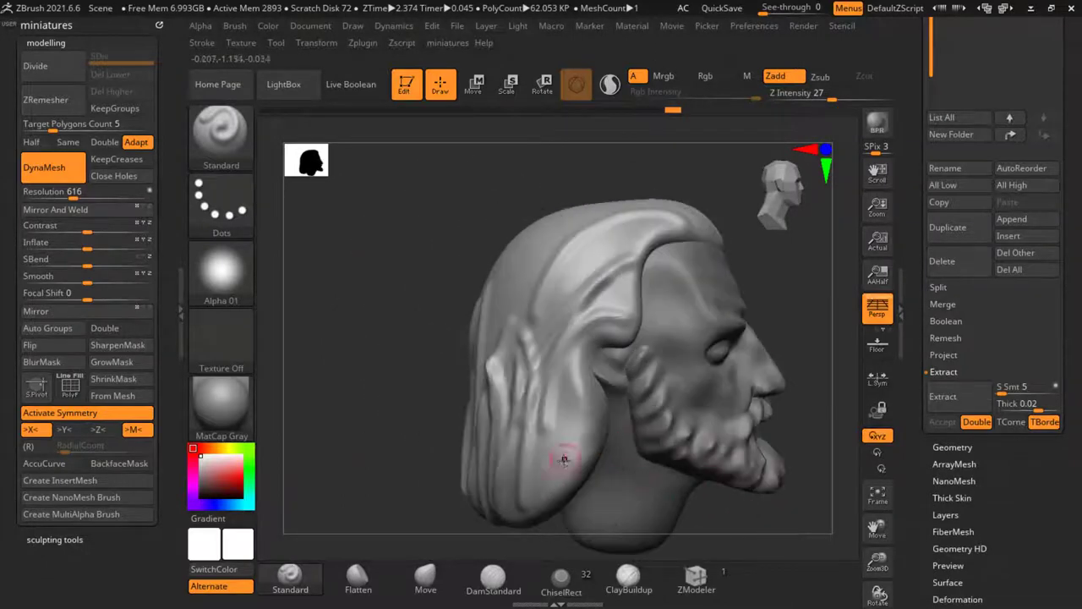
{"action": "left_click_drag", "start_coordinate": [554, 473], "coordinate": [572, 355]}
{"action": "mouse_move", "coordinate": [428, 386]}
{"action": "left_mouse_down"}
{"action": "mouse_move", "coordinate": [463, 366]}
{"action": "mouse_move", "coordinate": [539, 207]}
{"action": "mouse_move", "coordinate": [510, 318]}
{"action": "left_mouse_up"}
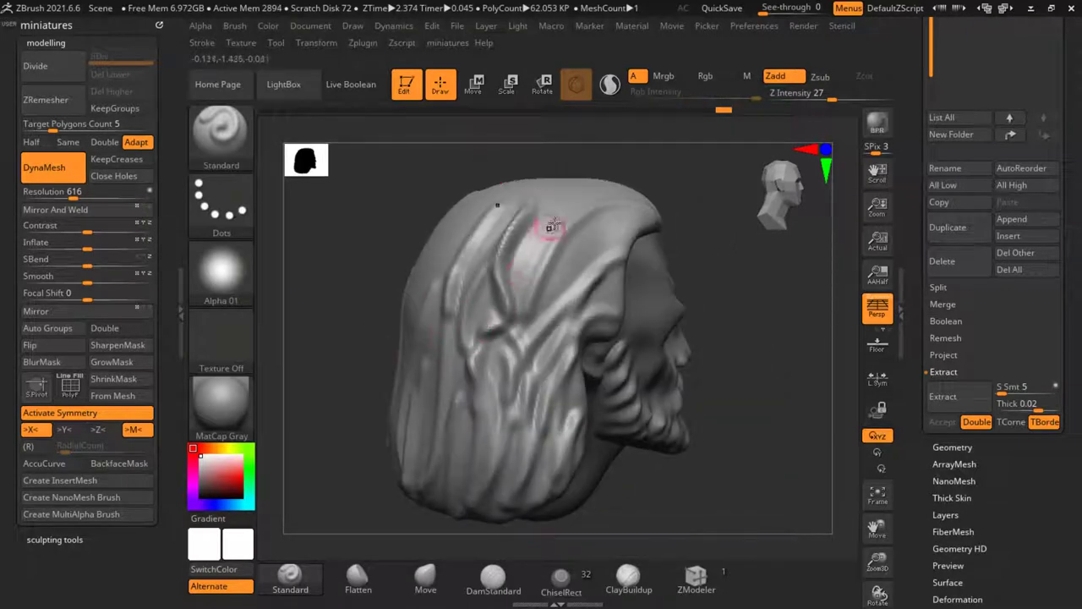
Step: Sculpt raised strands from the temple hairline across the upper side and back of the crown
{"action": "left_click_drag", "start_coordinate": [738, 311], "coordinate": [591, 290]}
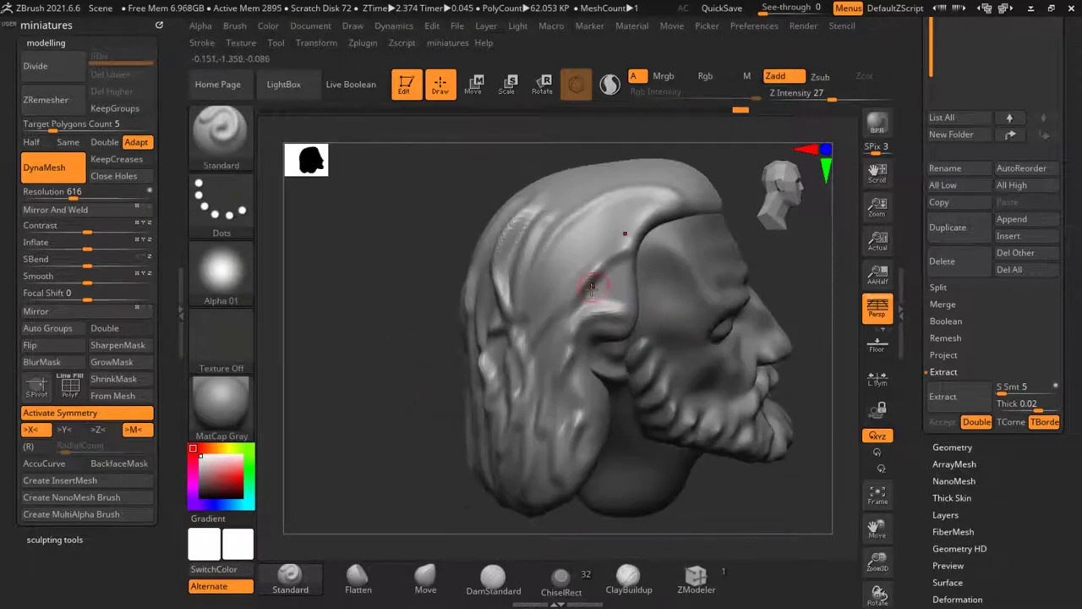
{"action": "mouse_move", "coordinate": [453, 263]}
{"action": "left_mouse_down", "text": "alt"}
{"action": "mouse_move", "coordinate": [454, 194]}
{"action": "mouse_move", "coordinate": [474, 386]}
{"action": "left_mouse_up", "text": "alt"}
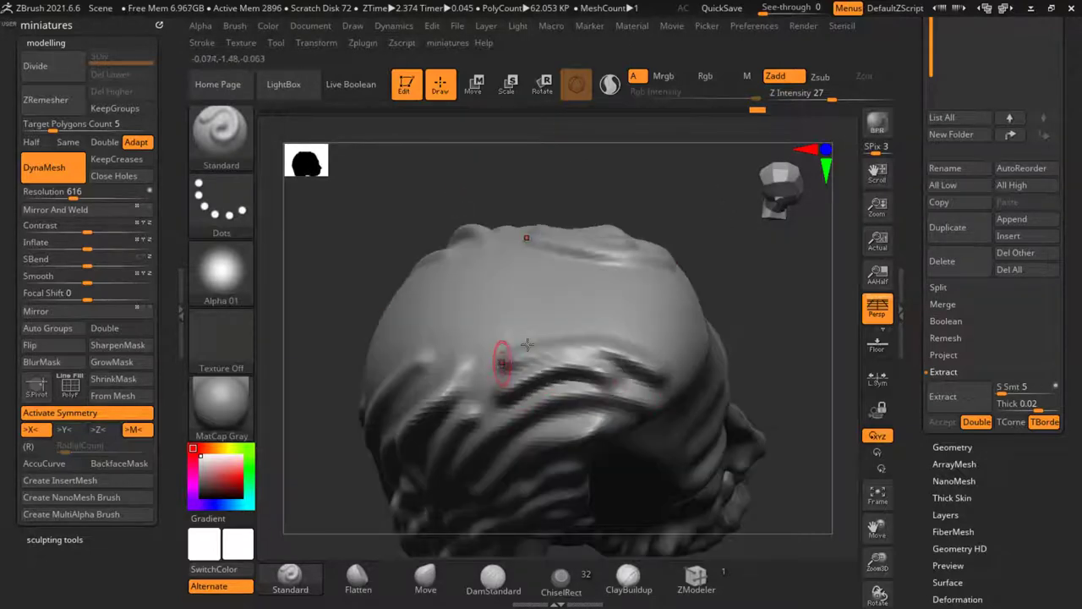
{"action": "left_click_drag", "start_coordinate": [583, 315], "coordinate": [435, 329]}
{"action": "mouse_move", "coordinate": [334, 288]}
{"action": "left_mouse_down"}
{"action": "mouse_move", "coordinate": [435, 290]}
{"action": "mouse_move", "coordinate": [415, 330]}
{"action": "left_mouse_up"}
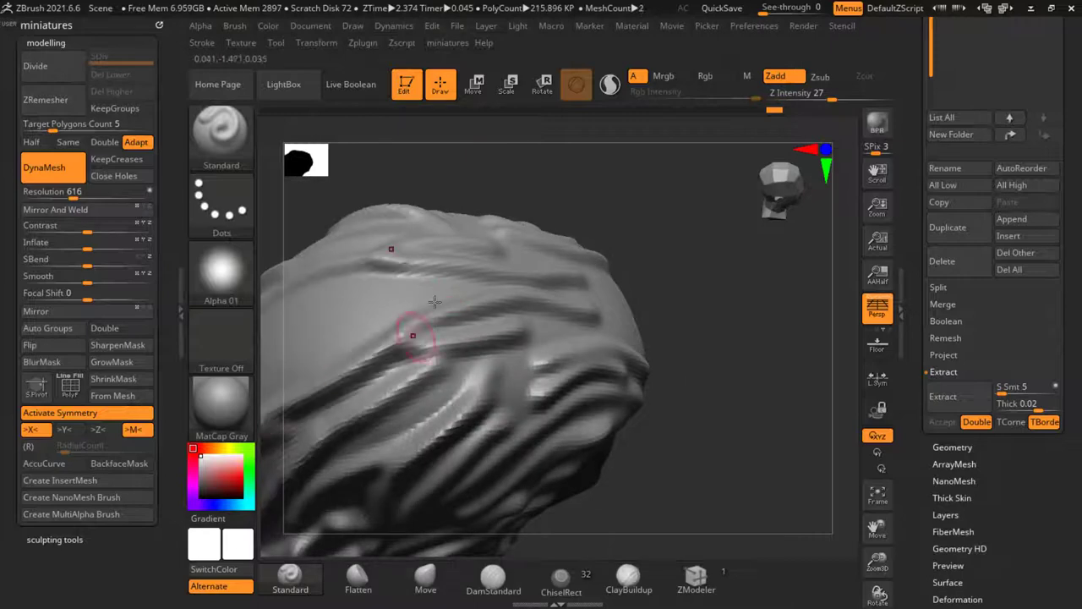
{"action": "left_click_drag", "start_coordinate": [719, 338], "coordinate": [725, 405]}
{"action": "right_click_drag", "start_coordinate": [725, 404], "coordinate": [727, 474], "text": "ctrl"}
{"action": "left_click_drag", "start_coordinate": [496, 300], "coordinate": [338, 363]}
{"action": "mouse_move", "coordinate": [580, 352]}
{"action": "right_mouse_down", "text": "ctrl"}
{"action": "mouse_move", "coordinate": [592, 350]}
{"action": "mouse_move", "coordinate": [613, 260]}
{"action": "right_mouse_up", "text": "ctrl"}
{"action": "mouse_move", "coordinate": [613, 258]}
{"action": "left_mouse_down"}
{"action": "mouse_move", "coordinate": [397, 388]}
{"action": "mouse_move", "coordinate": [301, 417]}
{"action": "left_mouse_up"}
{"action": "mouse_move", "coordinate": [333, 314]}
{"action": "left_mouse_down"}
{"action": "mouse_move", "coordinate": [485, 193]}
{"action": "mouse_move", "coordinate": [578, 155]}
{"action": "left_mouse_up"}
Step: Fill the top of the head and the front hairline with swept-back hair strands
{"action": "right_click_drag", "start_coordinate": [374, 353], "coordinate": [413, 415], "text": "ctrl"}
{"action": "left_click_drag", "start_coordinate": [778, 461], "coordinate": [727, 405]}
{"action": "right_click_drag", "start_coordinate": [508, 203], "coordinate": [485, 312], "text": "ctrl"}
{"action": "left_click_drag", "start_coordinate": [745, 310], "coordinate": [715, 254]}
{"action": "right_click_drag", "start_coordinate": [556, 307], "coordinate": [591, 378], "text": "ctrl"}
{"action": "left_click_drag", "start_coordinate": [591, 378], "coordinate": [607, 372]}
{"action": "right_click_drag", "start_coordinate": [600, 372], "coordinate": [558, 339], "text": "ctrl"}
{"action": "mouse_move", "coordinate": [333, 471]}
{"action": "left_mouse_down"}
{"action": "mouse_move", "coordinate": [367, 391]}
{"action": "mouse_move", "coordinate": [343, 399]}
{"action": "left_mouse_up"}
{"action": "right_click_drag", "start_coordinate": [511, 389], "coordinate": [546, 375], "text": "ctrl"}
{"action": "left_click_drag", "start_coordinate": [443, 314], "coordinate": [470, 317]}
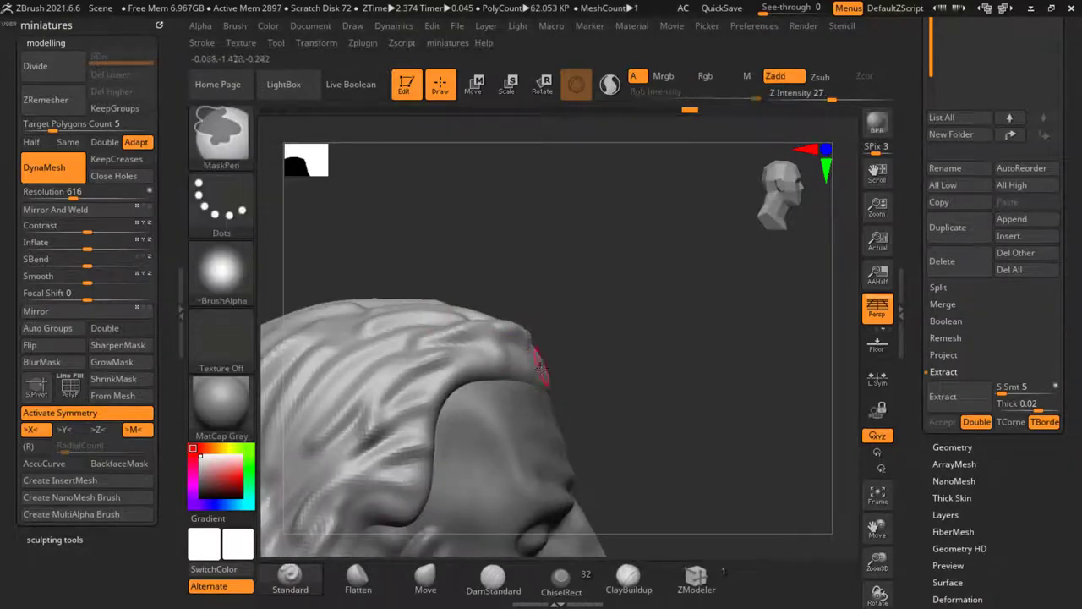
{"action": "mouse_move", "coordinate": [660, 402]}
{"action": "right_mouse_down", "text": "ctrl"}
{"action": "mouse_move", "coordinate": [701, 353]}
{"action": "mouse_move", "coordinate": [677, 325]}
{"action": "right_mouse_up", "text": "ctrl"}
{"action": "right_click_drag", "start_coordinate": [589, 378], "coordinate": [605, 336], "text": "alt"}
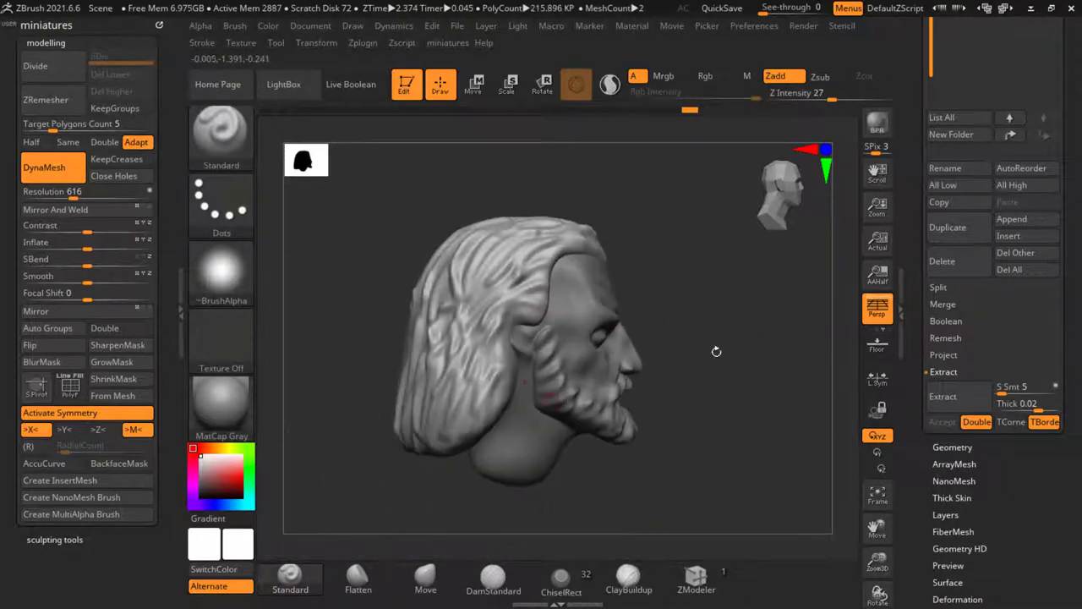
Step: Sculpt long strands down the front lock of hair behind the ear to its lower edge
{"action": "right_click_drag", "start_coordinate": [718, 350], "coordinate": [541, 372], "text": "ctrl"}
{"action": "left_click_drag", "start_coordinate": [394, 532], "coordinate": [292, 433]}
{"action": "left_click_drag", "start_coordinate": [526, 336], "coordinate": [465, 458]}
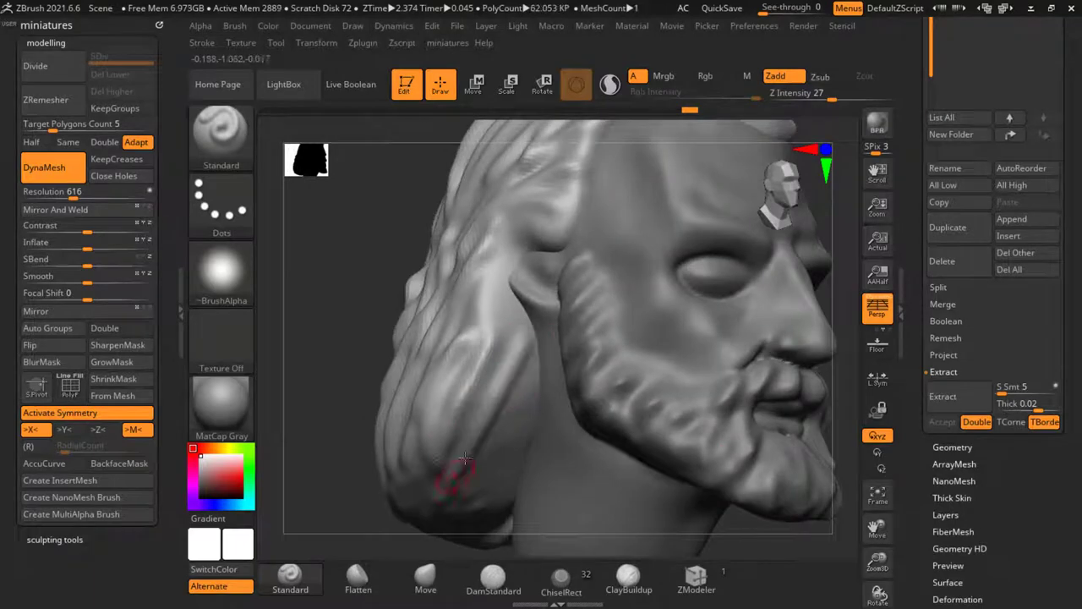
{"action": "left_click_drag", "start_coordinate": [506, 308], "coordinate": [487, 478]}
{"action": "left_click_drag", "start_coordinate": [502, 363], "coordinate": [452, 463]}
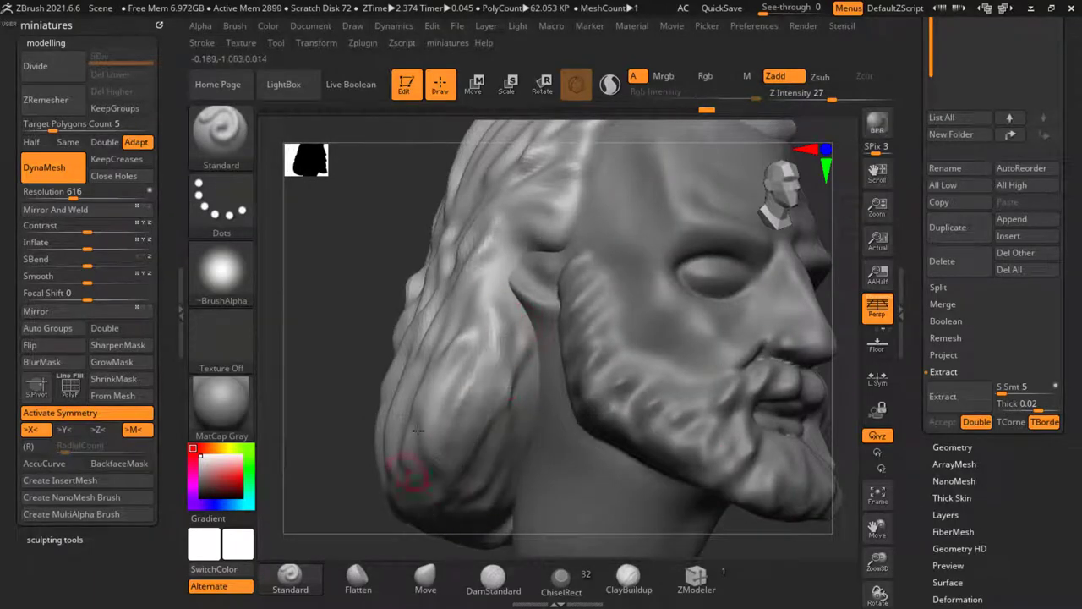
Step: DynaMesh the hair at resolution 1280 and switch the Standard brush to Zsub
{"action": "mouse_move", "coordinate": [452, 463]}
{"action": "right_mouse_down", "text": "ctrl"}
{"action": "mouse_move", "coordinate": [422, 364]}
{"action": "mouse_move", "coordinate": [464, 327]}
{"action": "mouse_move", "coordinate": [478, 381]}
{"action": "mouse_move", "coordinate": [555, 271]}
{"action": "mouse_move", "coordinate": [662, 276]}
{"action": "right_mouse_up", "text": "ctrl"}
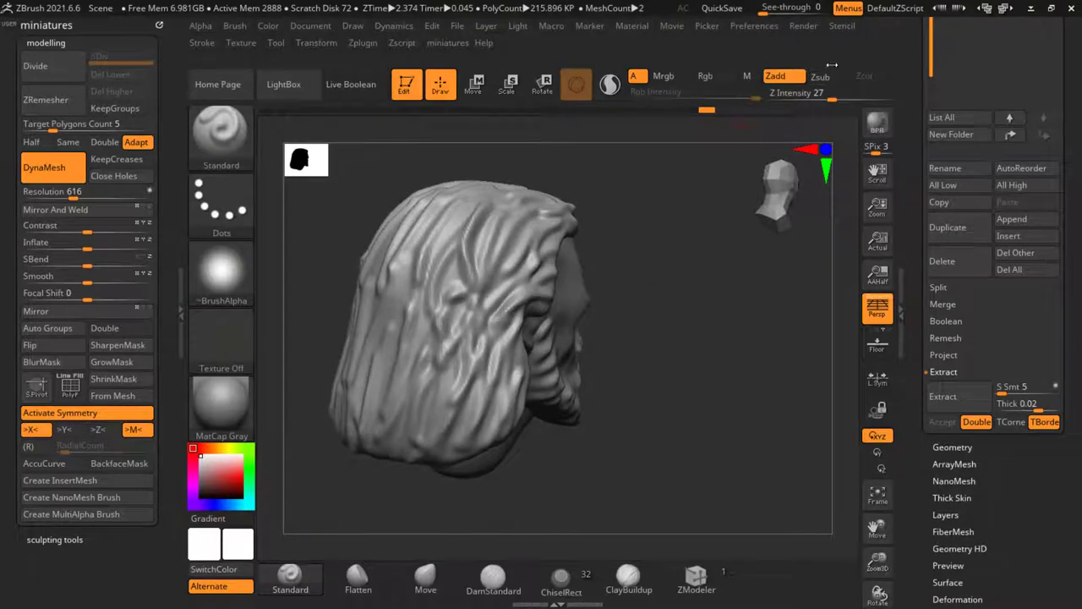
{"action": "left_click", "coordinate": [57, 177]}
{"action": "right_click_drag", "start_coordinate": [625, 348], "coordinate": [564, 349]}
{"action": "right_click_drag", "start_coordinate": [565, 349], "coordinate": [529, 397], "text": "ctrl"}
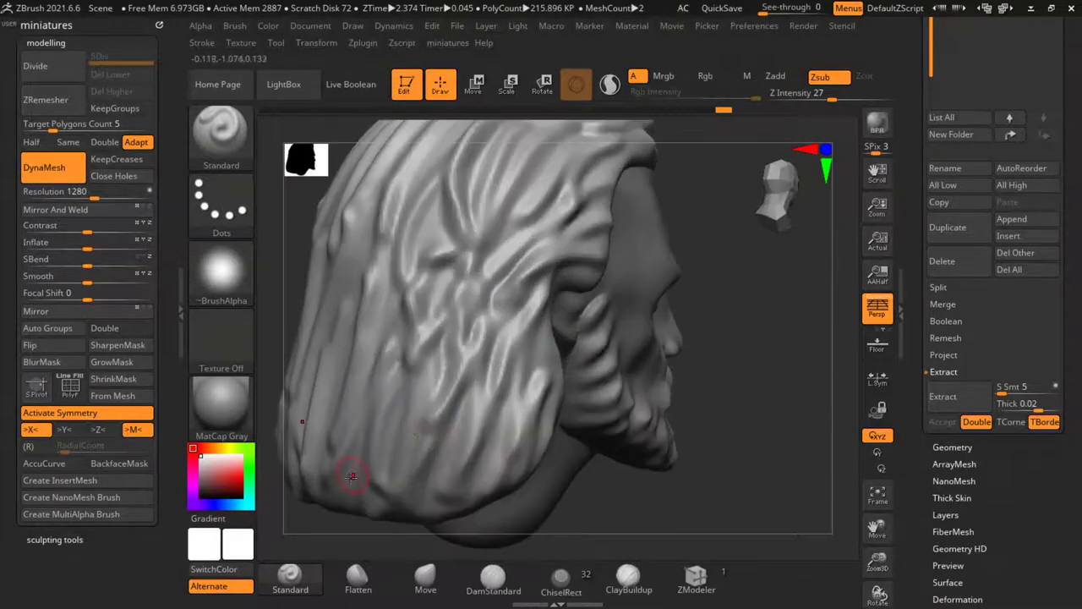
Step: Carve long grooves between the strands from the lower side of the hair up towards the temple
{"action": "left_click_drag", "start_coordinate": [351, 476], "coordinate": [472, 235]}
{"action": "mouse_move", "coordinate": [532, 187]}
{"action": "left_mouse_down"}
{"action": "mouse_move", "coordinate": [405, 432]}
{"action": "mouse_move", "coordinate": [491, 174]}
{"action": "left_mouse_up"}
{"action": "left_click_drag", "start_coordinate": [356, 423], "coordinate": [442, 190]}
{"action": "left_click_drag", "start_coordinate": [381, 463], "coordinate": [558, 178]}
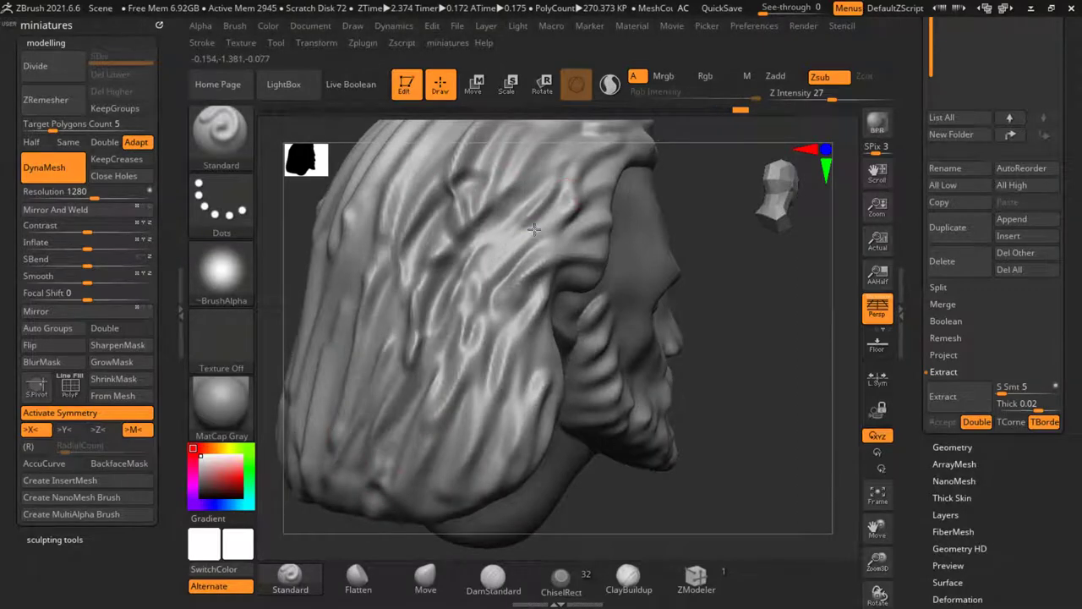
{"action": "left_click_drag", "start_coordinate": [534, 229], "coordinate": [430, 433]}
{"action": "left_click_drag", "start_coordinate": [415, 486], "coordinate": [592, 215]}
Step: Carve grooves into the hair at the temple and above the ear
{"action": "left_click_drag", "start_coordinate": [726, 316], "coordinate": [650, 301]}
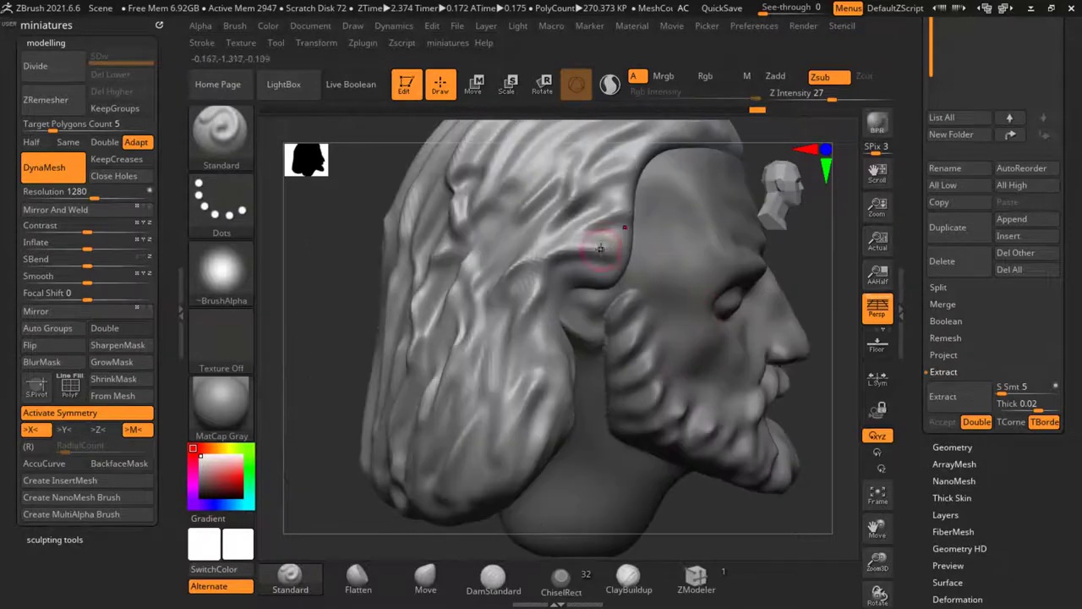
{"action": "mouse_move", "coordinate": [623, 226]}
{"action": "left_mouse_down"}
{"action": "mouse_move", "coordinate": [522, 295]}
{"action": "mouse_move", "coordinate": [430, 503]}
{"action": "mouse_move", "coordinate": [499, 271]}
{"action": "left_mouse_up"}
{"action": "mouse_move", "coordinate": [539, 315]}
{"action": "left_mouse_down"}
{"action": "mouse_move", "coordinate": [477, 470]}
{"action": "mouse_move", "coordinate": [541, 241]}
{"action": "left_mouse_up"}
{"action": "left_click_drag", "start_coordinate": [342, 364], "coordinate": [342, 300], "text": "alt"}
{"action": "left_click_drag", "start_coordinate": [330, 301], "coordinate": [415, 309]}
Step: Carve grooves along the back and upper side of the hair, from the lower edge to the crown
{"action": "mouse_move", "coordinate": [728, 356]}
{"action": "left_mouse_down"}
{"action": "mouse_move", "coordinate": [735, 429]}
{"action": "mouse_move", "coordinate": [773, 430]}
{"action": "left_mouse_up"}
{"action": "left_click_drag", "start_coordinate": [728, 406], "coordinate": [727, 473], "text": "alt"}
{"action": "mouse_move", "coordinate": [395, 441]}
{"action": "left_mouse_down", "text": "alt"}
{"action": "mouse_move", "coordinate": [355, 517]}
{"action": "mouse_move", "coordinate": [411, 224]}
{"action": "left_mouse_up", "text": "alt"}
{"action": "left_click_drag", "start_coordinate": [401, 252], "coordinate": [335, 536]}
{"action": "mouse_move", "coordinate": [332, 538]}
{"action": "left_mouse_down"}
{"action": "mouse_move", "coordinate": [318, 505]}
{"action": "mouse_move", "coordinate": [352, 266]}
{"action": "mouse_move", "coordinate": [320, 415]}
{"action": "mouse_move", "coordinate": [318, 514]}
{"action": "mouse_move", "coordinate": [449, 252]}
{"action": "left_mouse_up"}
{"action": "left_click_drag", "start_coordinate": [602, 371], "coordinate": [521, 340]}
{"action": "left_click_drag", "start_coordinate": [467, 190], "coordinate": [463, 247]}
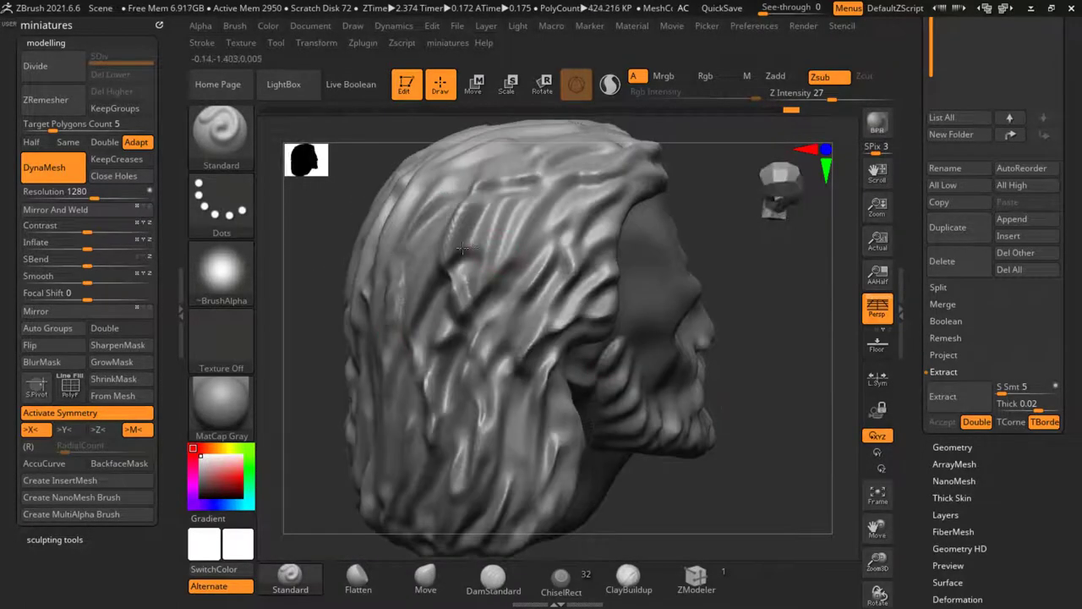
{"action": "left_click_drag", "start_coordinate": [403, 286], "coordinate": [507, 164]}
Step: Carve grooves over the top of the hair towards the front hairline and smooth the area there
{"action": "mouse_move", "coordinate": [761, 338]}
{"action": "left_mouse_down", "text": "alt"}
{"action": "mouse_move", "coordinate": [739, 292]}
{"action": "mouse_move", "coordinate": [710, 331]}
{"action": "mouse_move", "coordinate": [719, 397]}
{"action": "left_mouse_up", "text": "alt"}
{"action": "left_click_drag", "start_coordinate": [438, 298], "coordinate": [345, 358]}
{"action": "left_click_drag", "start_coordinate": [366, 291], "coordinate": [314, 358]}
{"action": "mouse_move", "coordinate": [744, 321]}
{"action": "left_mouse_down", "text": "alt"}
{"action": "mouse_move", "coordinate": [720, 256]}
{"action": "mouse_move", "coordinate": [729, 330]}
{"action": "left_mouse_up", "text": "alt"}
{"action": "mouse_move", "coordinate": [761, 254]}
{"action": "left_mouse_down", "text": "alt"}
{"action": "mouse_move", "coordinate": [761, 339]}
{"action": "mouse_move", "coordinate": [744, 254]}
{"action": "left_mouse_up", "text": "alt"}
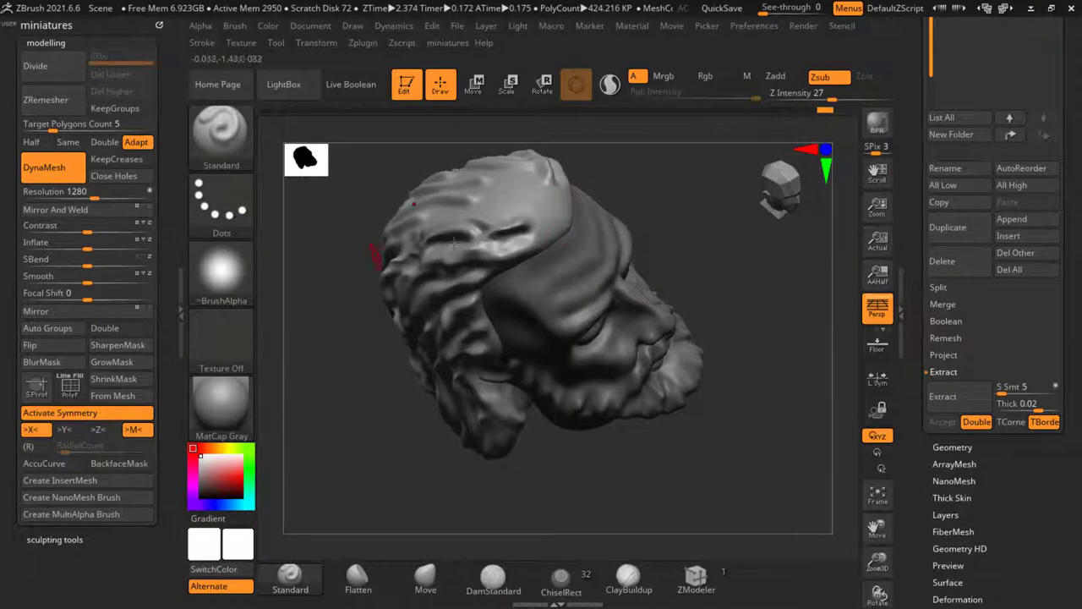
{"action": "left_click_drag", "start_coordinate": [564, 224], "coordinate": [434, 232]}
{"action": "mouse_move", "coordinate": [704, 338]}
{"action": "left_mouse_down", "text": "alt"}
{"action": "mouse_move", "coordinate": [701, 259]}
{"action": "mouse_move", "coordinate": [706, 325]}
{"action": "left_mouse_up", "text": "alt"}
{"action": "left_click_drag", "start_coordinate": [532, 230], "coordinate": [486, 179], "text": "shift"}
{"action": "left_click_drag", "start_coordinate": [513, 407], "coordinate": [516, 308]}
{"action": "left_click_drag", "start_coordinate": [672, 181], "coordinate": [675, 294], "text": "alt"}
Step: Turn off X symmetry and carve parallel diagonal grooves sweeping from the front hairline across the top of the hair
{"action": "key", "text": "x"}
{"action": "mouse_move", "coordinate": [648, 363]}
{"action": "left_mouse_down"}
{"action": "mouse_move", "coordinate": [691, 381]}
{"action": "mouse_move", "coordinate": [582, 361]}
{"action": "mouse_move", "coordinate": [645, 380]}
{"action": "mouse_move", "coordinate": [639, 364]}
{"action": "mouse_move", "coordinate": [593, 432]}
{"action": "left_mouse_up"}
{"action": "left_click_drag", "start_coordinate": [506, 433], "coordinate": [332, 348]}
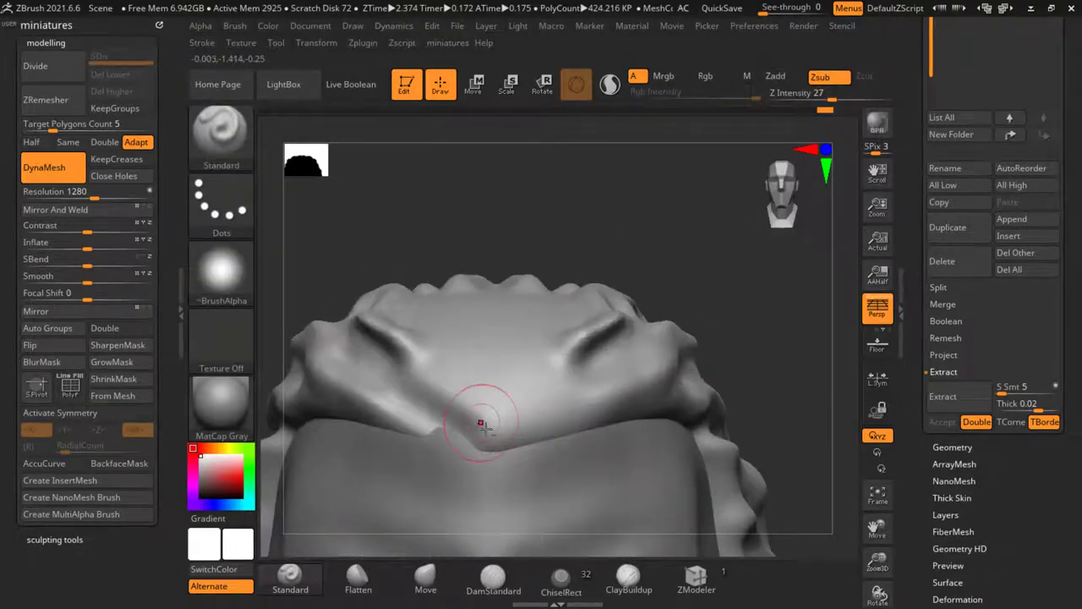
{"action": "left_click_drag", "start_coordinate": [483, 435], "coordinate": [355, 340]}
{"action": "left_click_drag", "start_coordinate": [544, 430], "coordinate": [428, 342]}
{"action": "left_click_drag", "start_coordinate": [359, 251], "coordinate": [387, 340]}
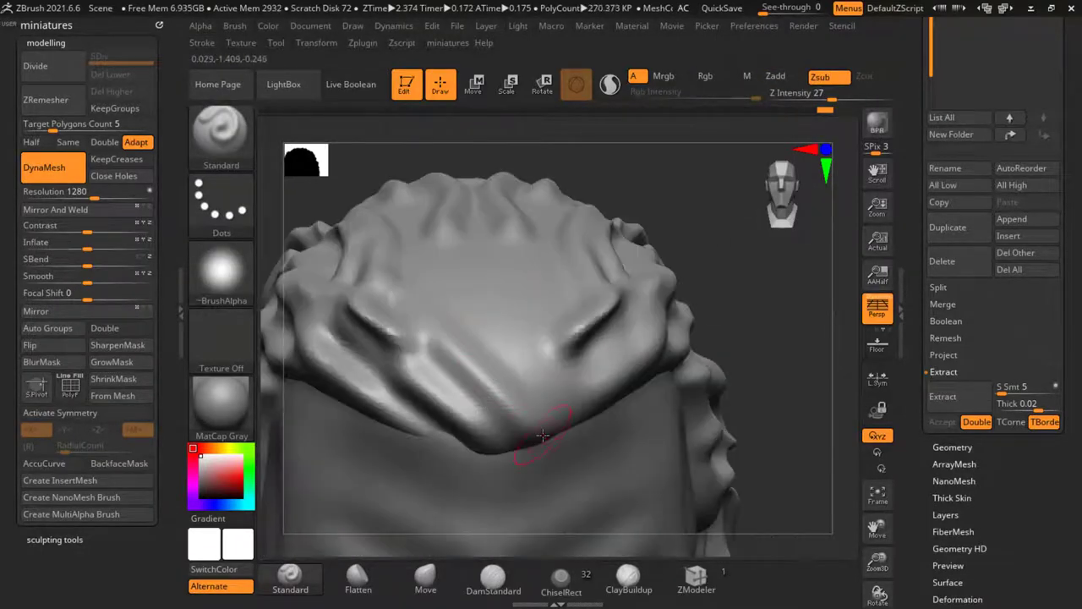
{"action": "left_click_drag", "start_coordinate": [543, 436], "coordinate": [377, 269]}
{"action": "left_click_drag", "start_coordinate": [583, 420], "coordinate": [436, 236]}
{"action": "left_click_drag", "start_coordinate": [612, 401], "coordinate": [423, 220]}
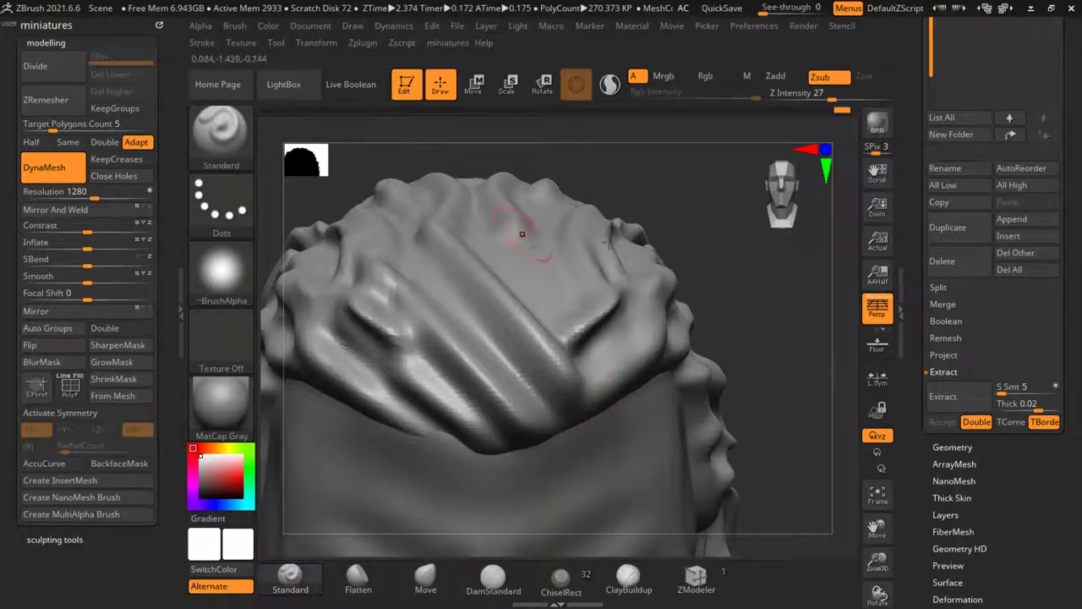
Step: Blend the opposite side of the front hairline into the diagonal sweep with further grooves and smoothing
{"action": "left_click_drag", "start_coordinate": [734, 227], "coordinate": [650, 203]}
{"action": "left_click_drag", "start_coordinate": [605, 405], "coordinate": [707, 324]}
{"action": "mouse_move", "coordinate": [661, 372]}
{"action": "left_mouse_down", "text": "shift"}
{"action": "mouse_move", "coordinate": [620, 417]}
{"action": "mouse_move", "coordinate": [701, 338]}
{"action": "left_mouse_up", "text": "shift"}
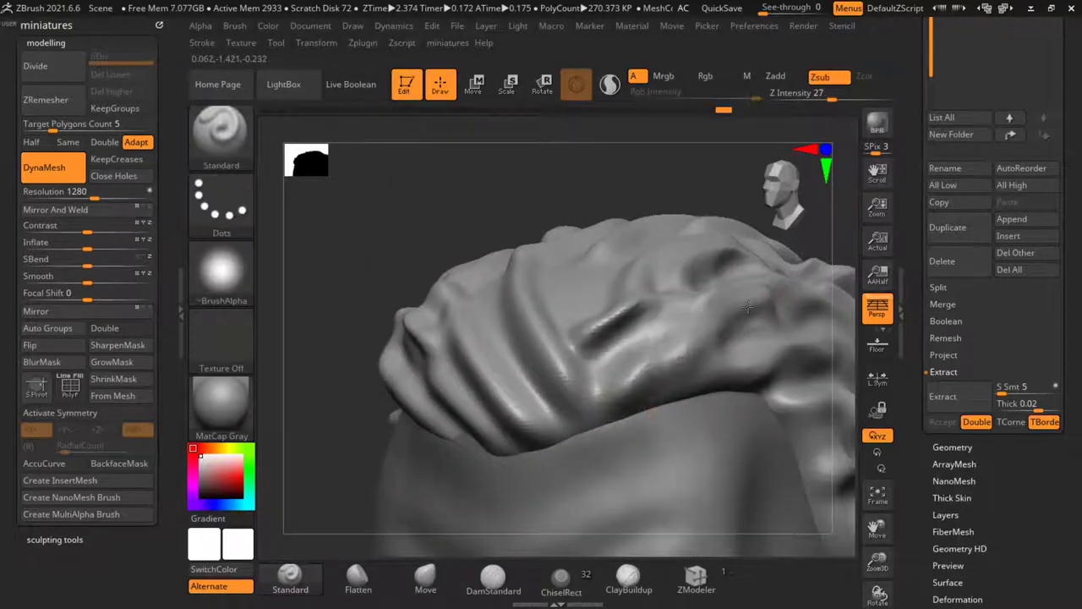
{"action": "left_click_drag", "start_coordinate": [748, 306], "coordinate": [771, 293]}
{"action": "mouse_move", "coordinate": [555, 175]}
{"action": "left_mouse_down"}
{"action": "mouse_move", "coordinate": [582, 198]}
{"action": "mouse_move", "coordinate": [624, 283]}
{"action": "left_mouse_up"}
{"action": "mouse_move", "coordinate": [582, 326]}
{"action": "left_mouse_down"}
{"action": "mouse_move", "coordinate": [633, 159]}
{"action": "mouse_move", "coordinate": [719, 187]}
{"action": "left_mouse_up"}
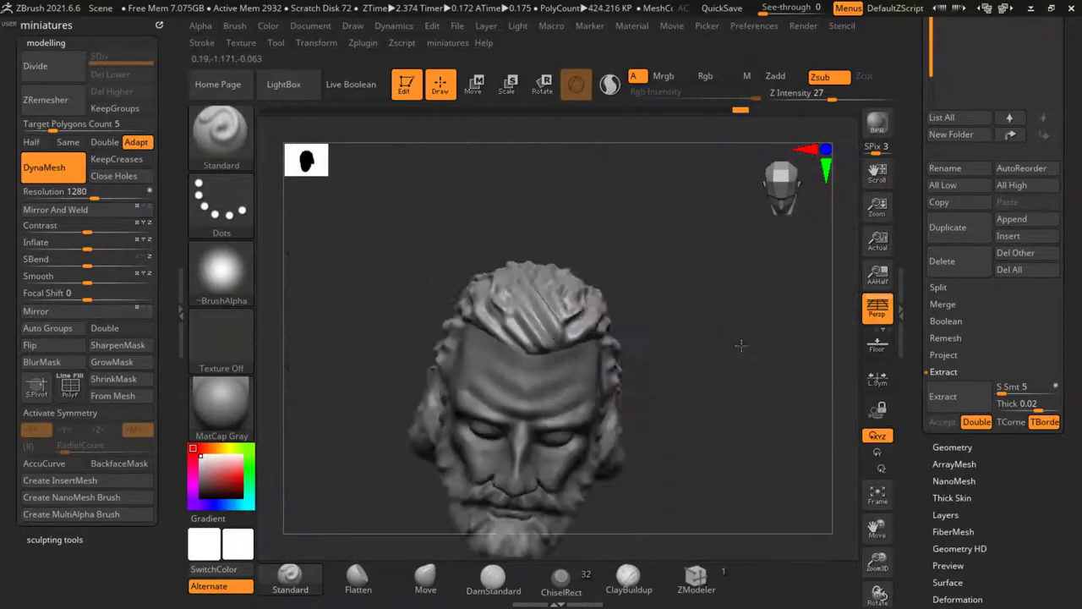
Step: Enlarge the Draw Size, turn X symmetry back on and lower the Z Intensity to 17
{"action": "left_click_drag", "start_coordinate": [668, 330], "coordinate": [744, 357]}
{"action": "left_click_drag", "start_coordinate": [593, 394], "coordinate": [651, 401]}
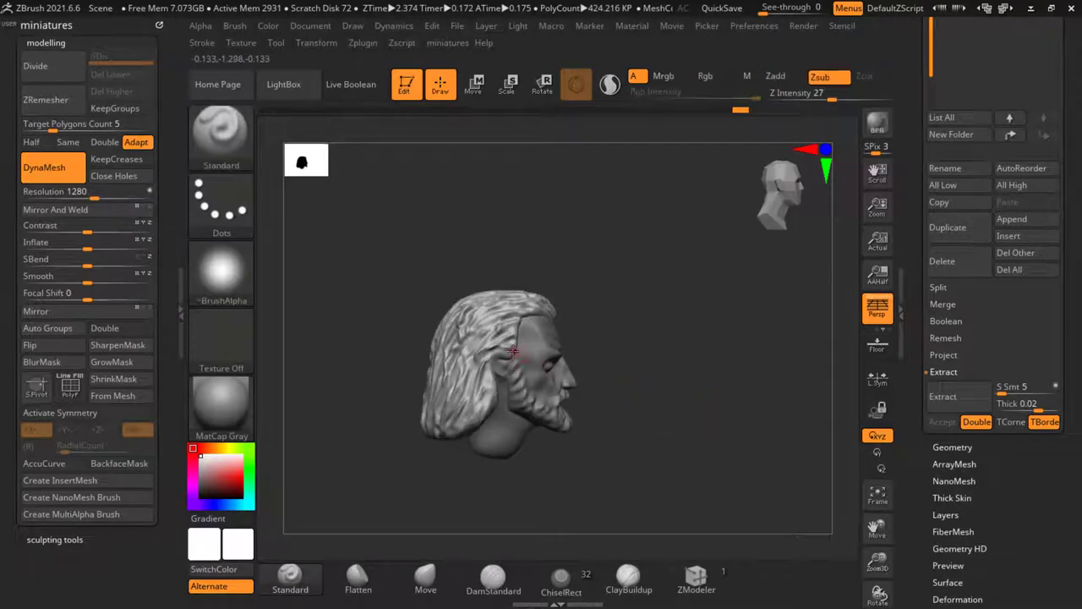
{"action": "scroll", "coordinate": [507, 353], "scroll_direction": "up", "scroll_amount": 5}
{"action": "left_click_drag", "start_coordinate": [702, 473], "coordinate": [738, 392], "text": "alt"}
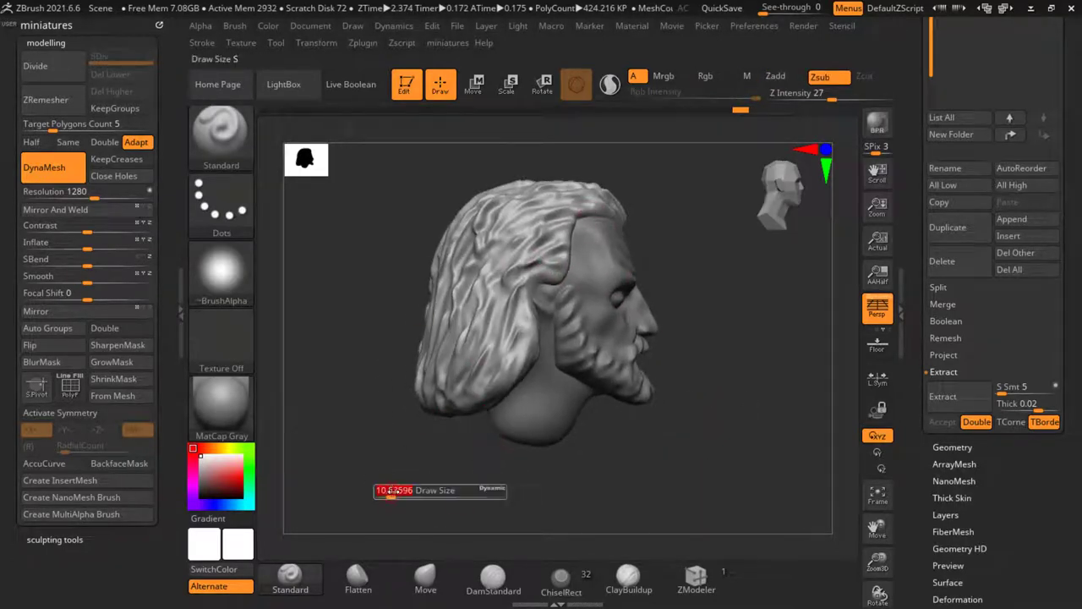
{"action": "key", "text": "s"}
{"action": "mouse_move", "coordinate": [393, 491]}
{"action": "left_mouse_down"}
{"action": "mouse_move", "coordinate": [466, 490]}
{"action": "mouse_move", "coordinate": [501, 471]}
{"action": "mouse_move", "coordinate": [489, 368]}
{"action": "left_mouse_up"}
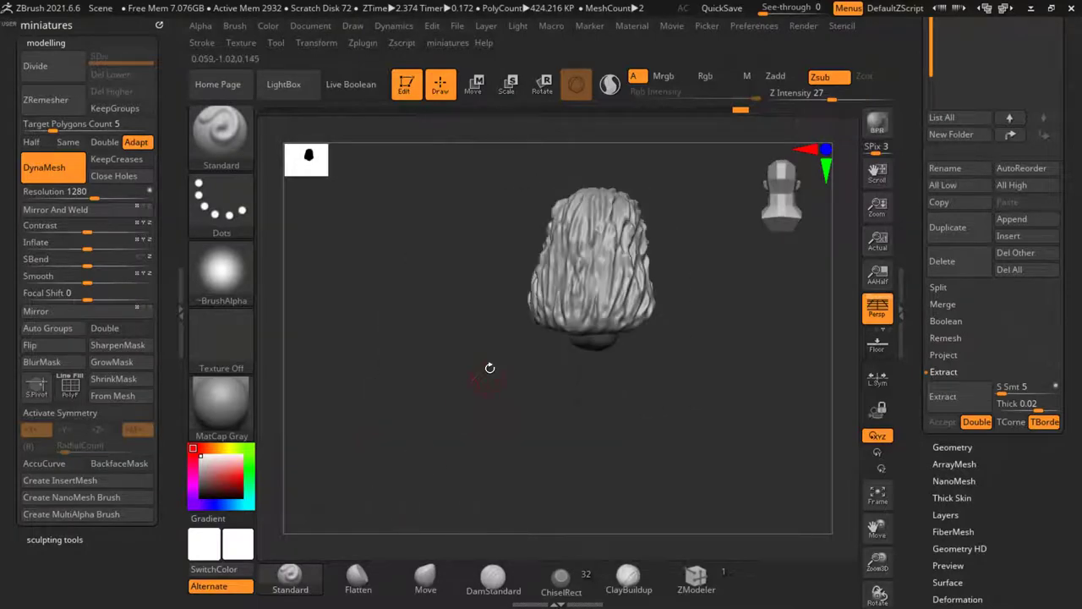
{"action": "key", "text": "x"}
{"action": "scroll", "coordinate": [610, 266], "scroll_direction": "up", "scroll_amount": 5}
{"action": "left_click_drag", "start_coordinate": [425, 472], "coordinate": [330, 509]}
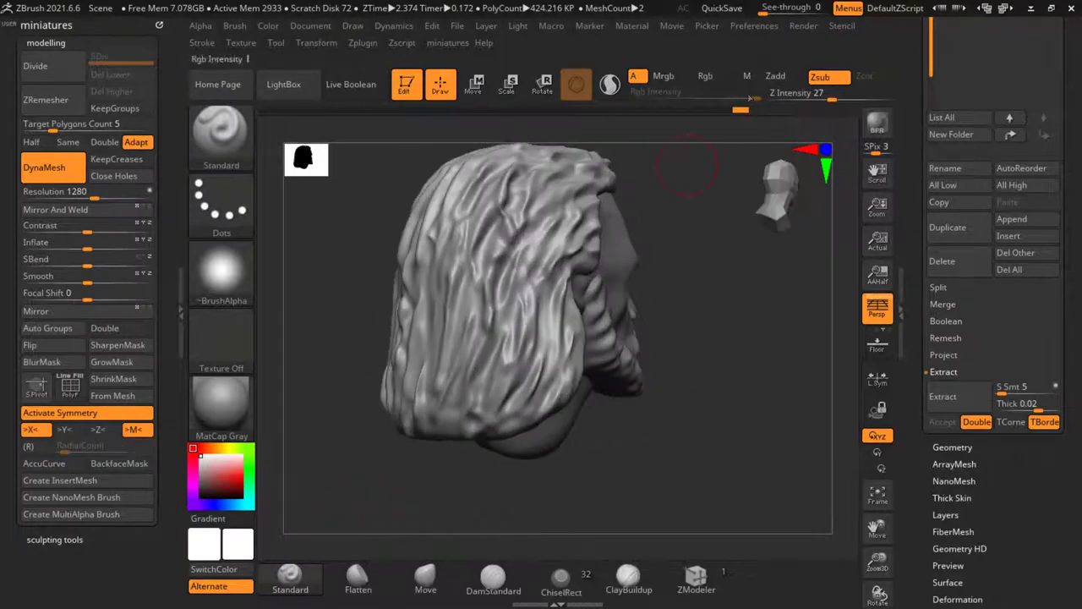
{"action": "left_click", "coordinate": [819, 93]}
{"action": "left_click_drag", "start_coordinate": [726, 345], "coordinate": [678, 345]}
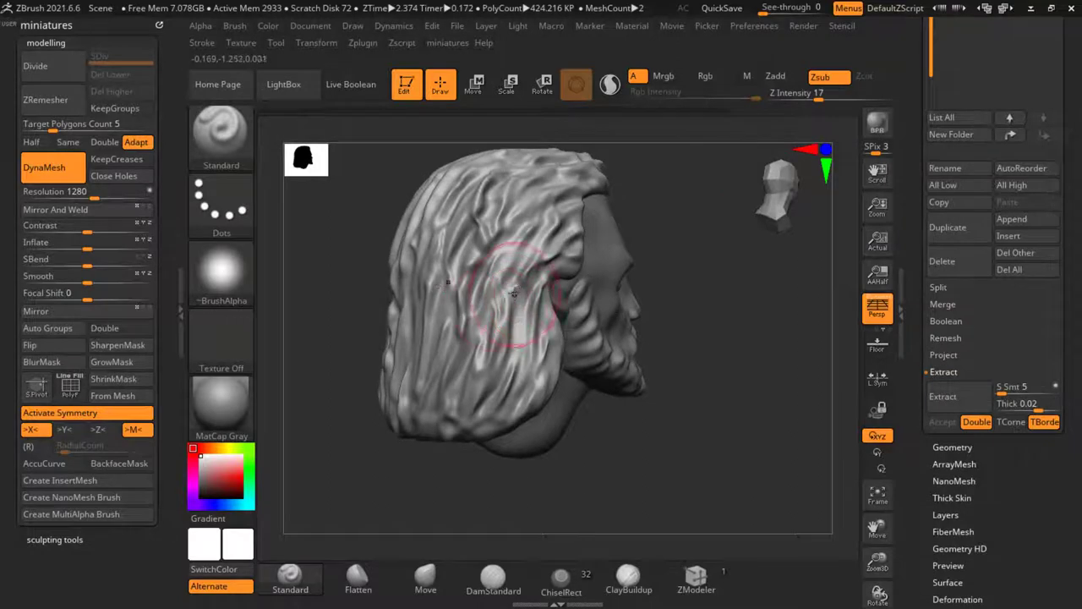
Step: Press broad horizontal dips into the side and back of the hair with a larger brush to form waves
{"action": "left_click_drag", "start_coordinate": [432, 351], "coordinate": [416, 377]}
{"action": "left_click_drag", "start_coordinate": [358, 411], "coordinate": [396, 407]}
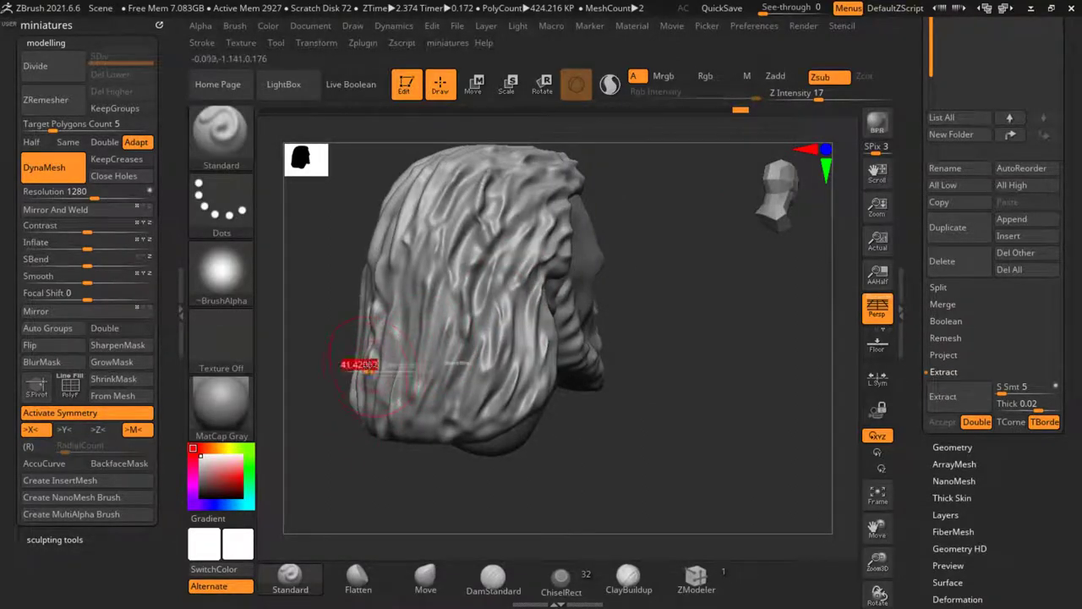
{"action": "mouse_move", "coordinate": [383, 361]}
{"action": "left_mouse_down"}
{"action": "mouse_move", "coordinate": [480, 337]}
{"action": "mouse_move", "coordinate": [368, 376]}
{"action": "mouse_move", "coordinate": [519, 322]}
{"action": "mouse_move", "coordinate": [370, 430]}
{"action": "left_mouse_up"}
{"action": "left_click_drag", "start_coordinate": [401, 516], "coordinate": [485, 516]}
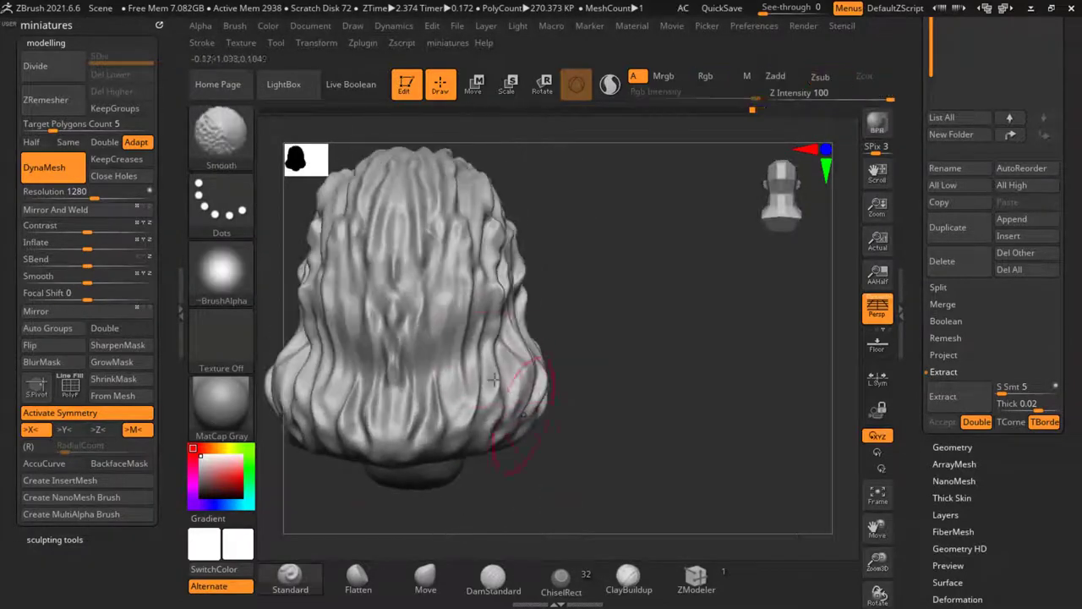
{"action": "left_click_drag", "start_coordinate": [449, 313], "coordinate": [518, 260]}
{"action": "mouse_move", "coordinate": [584, 262]}
{"action": "left_mouse_down"}
{"action": "mouse_move", "coordinate": [515, 267]}
{"action": "mouse_move", "coordinate": [472, 311]}
{"action": "mouse_move", "coordinate": [367, 303]}
{"action": "left_mouse_up"}
{"action": "mouse_move", "coordinate": [423, 261]}
{"action": "left_mouse_down"}
{"action": "mouse_move", "coordinate": [484, 247]}
{"action": "mouse_move", "coordinate": [537, 218]}
{"action": "left_mouse_up"}
Step: Switch to the head subtool and smooth it beneath the carved dent at the back of the hair
{"action": "left_click", "coordinate": [418, 268], "text": "alt"}
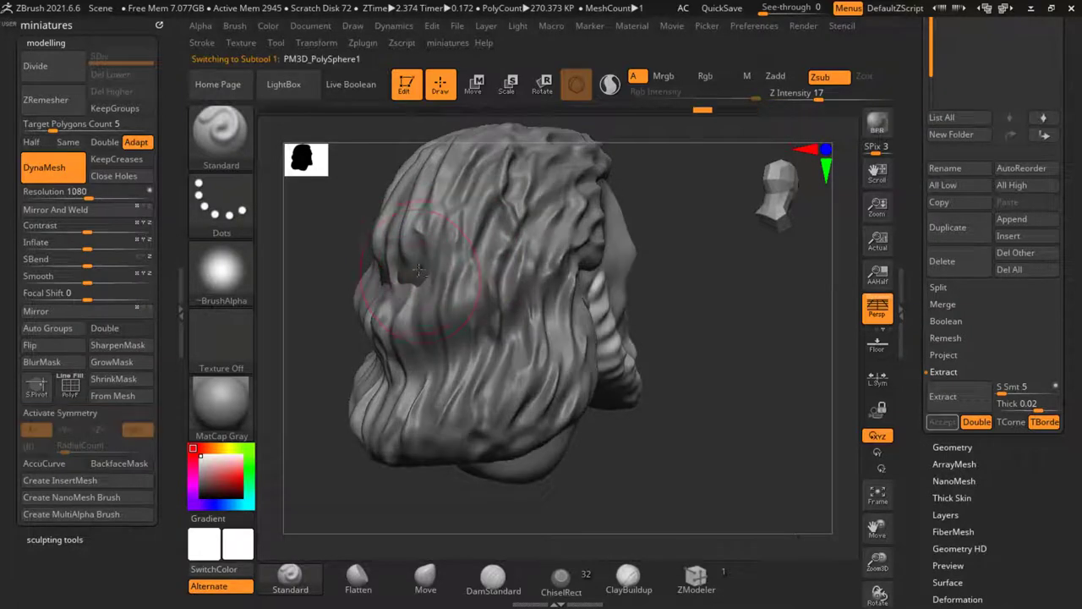
{"action": "left_click_drag", "start_coordinate": [395, 292], "coordinate": [414, 273], "text": "shift"}
{"action": "left_click_drag", "start_coordinate": [415, 272], "coordinate": [417, 289], "text": "shift"}
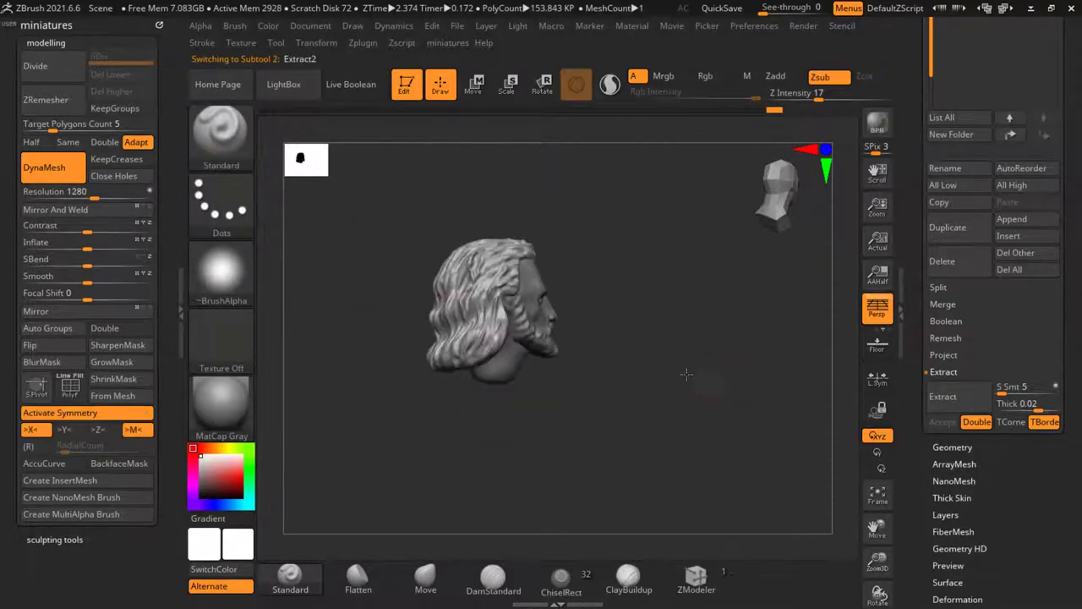
Step: Smooth the wave transitions on the back and lower side of the Extract2 hair subtool
{"action": "left_click_drag", "start_coordinate": [618, 397], "coordinate": [684, 440]}
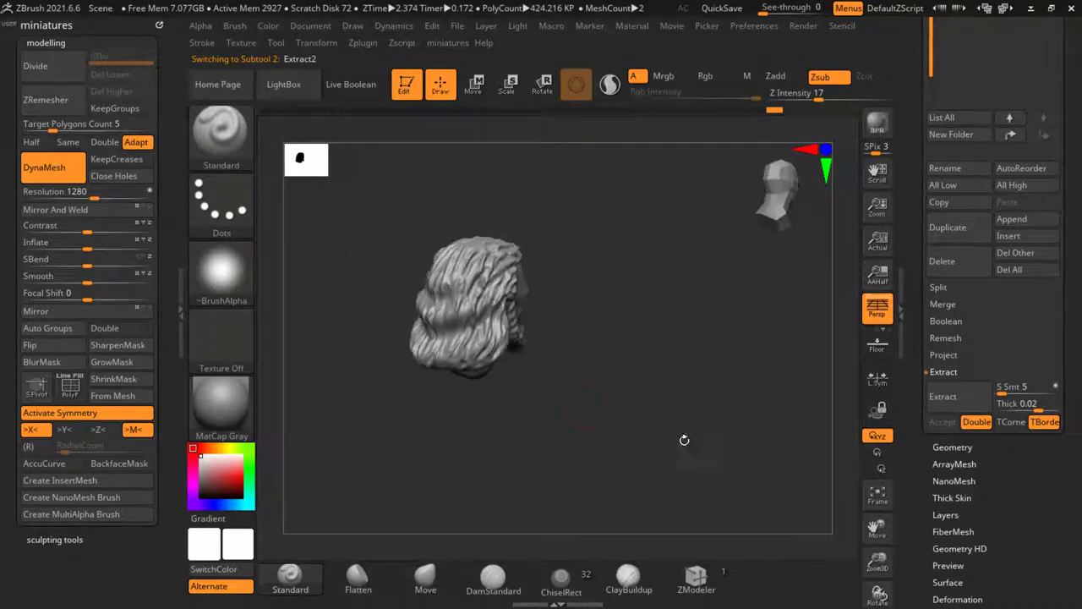
{"action": "key", "text": "f"}
{"action": "key", "text": "f"}
{"action": "key", "text": "f"}
{"action": "key", "text": "shift"}
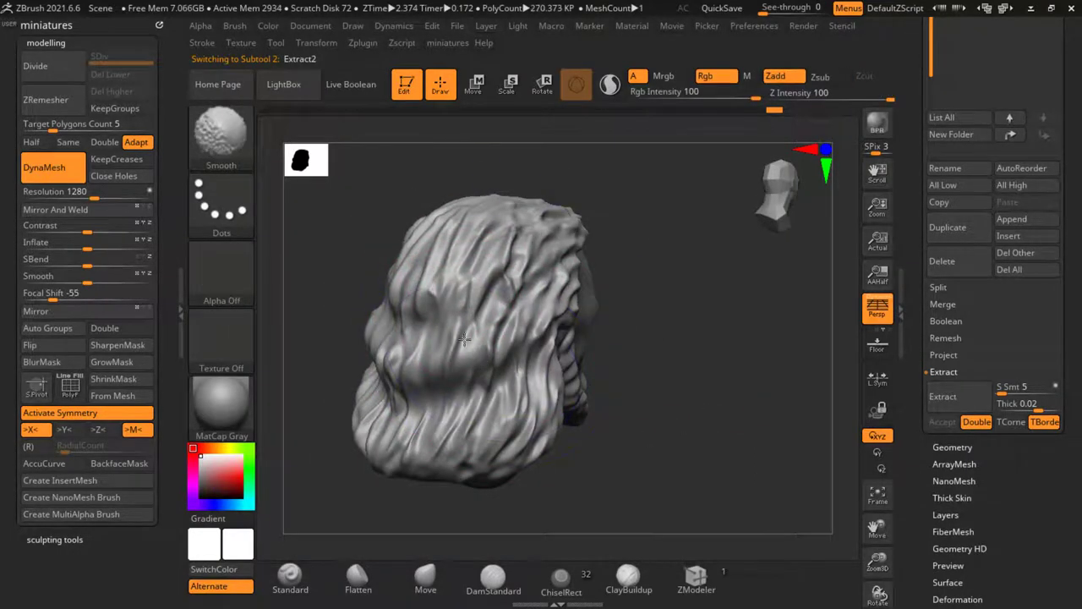
{"action": "left_click_drag", "start_coordinate": [454, 364], "coordinate": [428, 474], "text": "shift"}
{"action": "left_click_drag", "start_coordinate": [749, 300], "coordinate": [682, 295]}
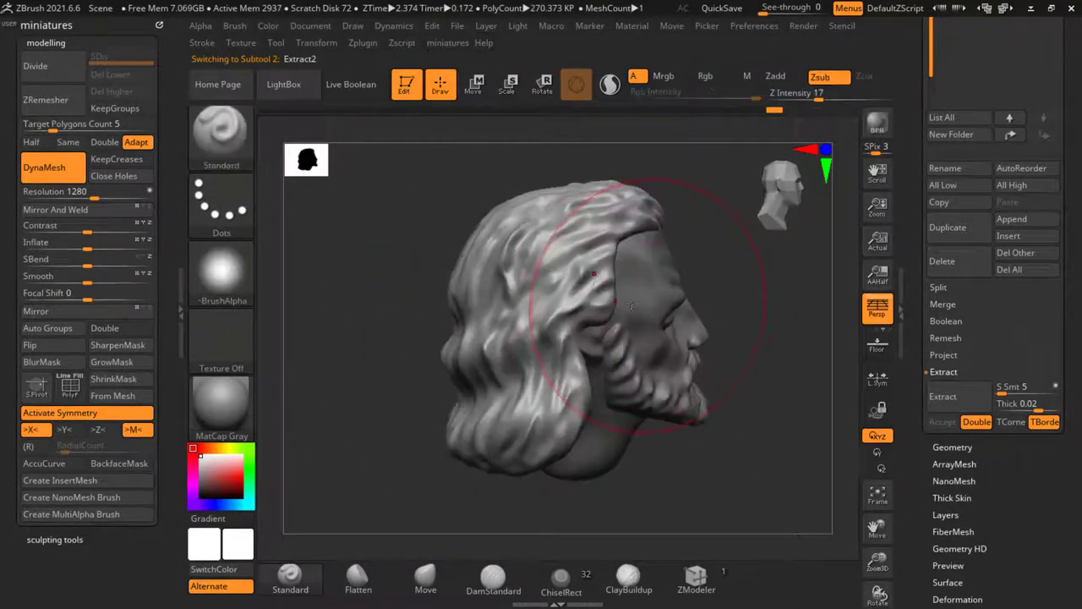
Step: Deepen the broad waves around the side and back of the hair with the enlarged Zsub brush
{"action": "key", "text": "shift"}
{"action": "left_click_drag", "start_coordinate": [720, 510], "coordinate": [743, 503]}
{"action": "mouse_move", "coordinate": [670, 290]}
{"action": "left_mouse_down"}
{"action": "mouse_move", "coordinate": [675, 387]}
{"action": "mouse_move", "coordinate": [630, 406]}
{"action": "mouse_move", "coordinate": [702, 364]}
{"action": "mouse_move", "coordinate": [693, 439]}
{"action": "left_mouse_up"}
{"action": "left_click_drag", "start_coordinate": [736, 380], "coordinate": [711, 329], "text": "alt"}
{"action": "left_click_drag", "start_coordinate": [677, 422], "coordinate": [651, 363], "text": "alt"}
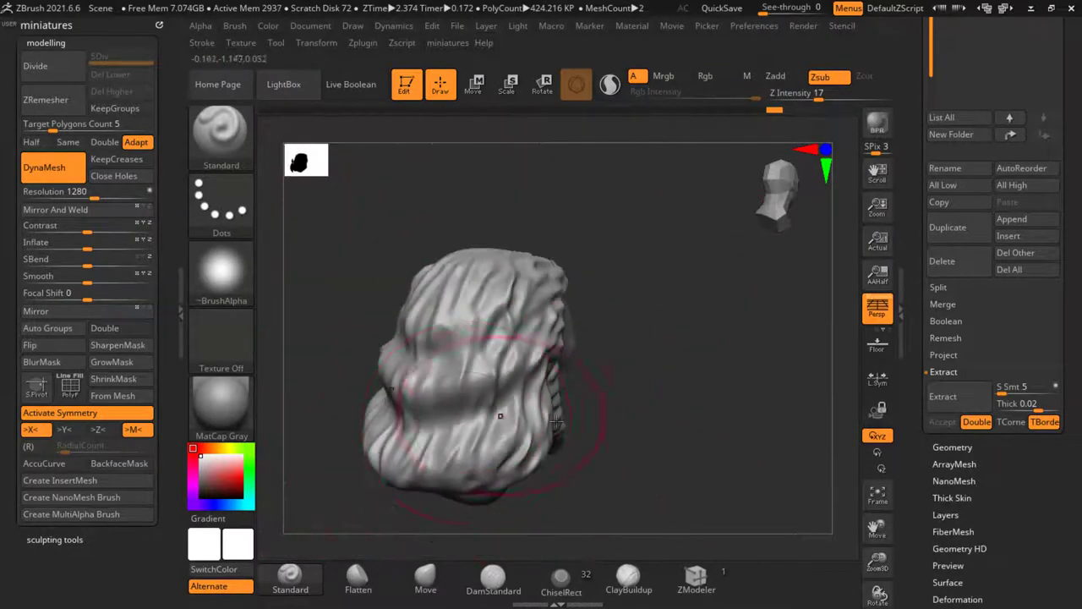
{"action": "left_click_drag", "start_coordinate": [617, 423], "coordinate": [689, 474]}
{"action": "left_click_drag", "start_coordinate": [705, 524], "coordinate": [690, 493], "text": "alt"}
Step: Set the brush to Zadd with X symmetry on and raise thin diagonal strands across the upper side of the hair
{"action": "key", "text": "x"}
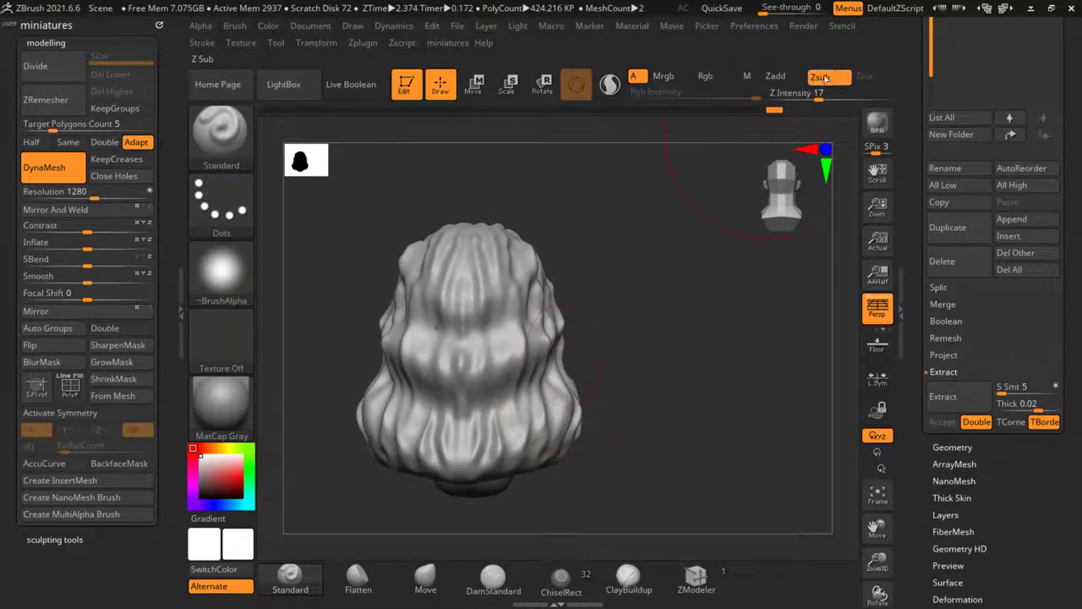
{"action": "key", "text": "x"}
{"action": "left_click_drag", "start_coordinate": [725, 335], "coordinate": [541, 356]}
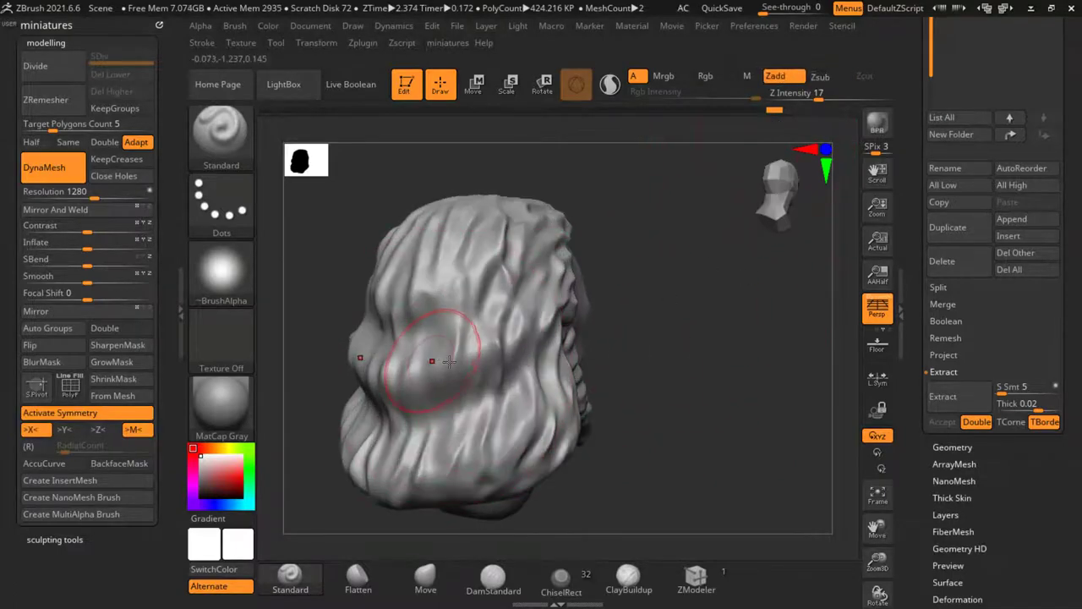
{"action": "left_click_drag", "start_coordinate": [617, 372], "coordinate": [512, 369]}
{"action": "left_click_drag", "start_coordinate": [509, 528], "coordinate": [452, 357], "text": "alt"}
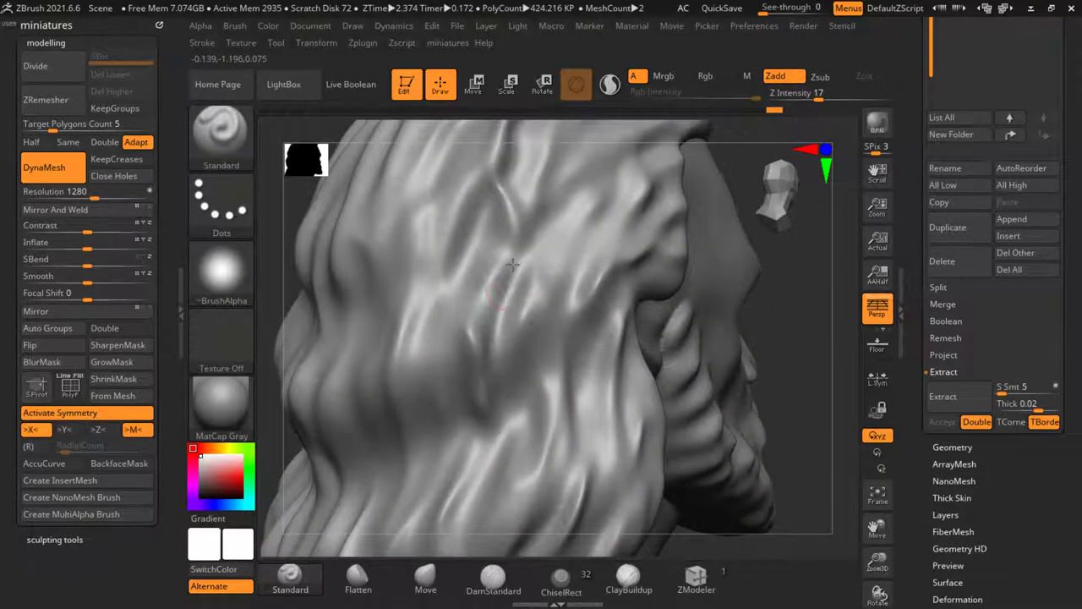
{"action": "mouse_move", "coordinate": [513, 265]}
{"action": "left_mouse_down", "text": "shift"}
{"action": "mouse_move", "coordinate": [511, 284]}
{"action": "mouse_move", "coordinate": [485, 288]}
{"action": "left_mouse_up", "text": "shift"}
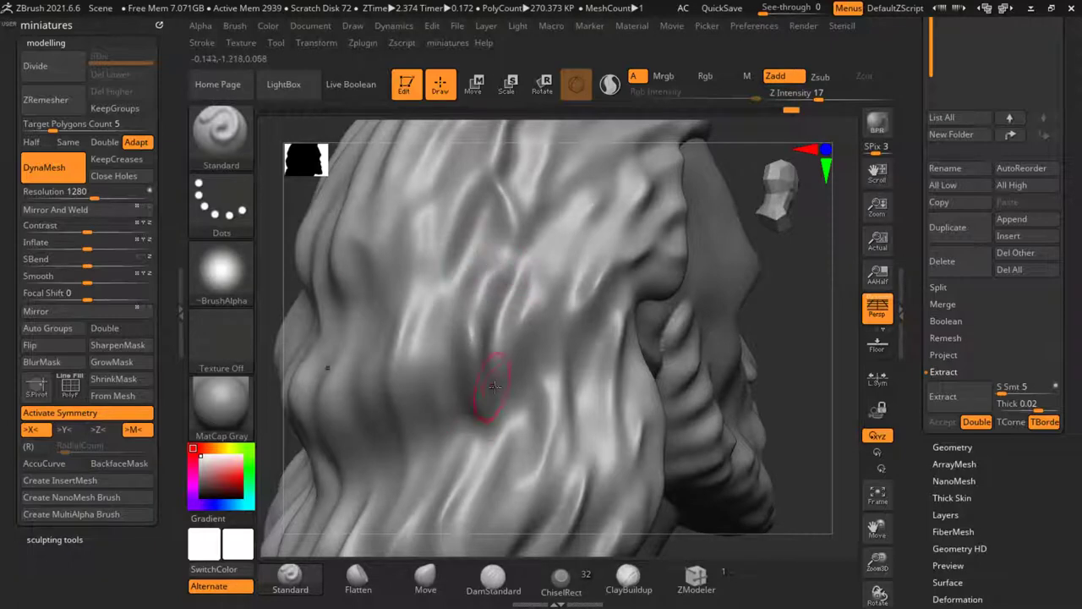
{"action": "left_click_drag", "start_coordinate": [500, 338], "coordinate": [560, 217]}
{"action": "left_click_drag", "start_coordinate": [526, 286], "coordinate": [595, 195]}
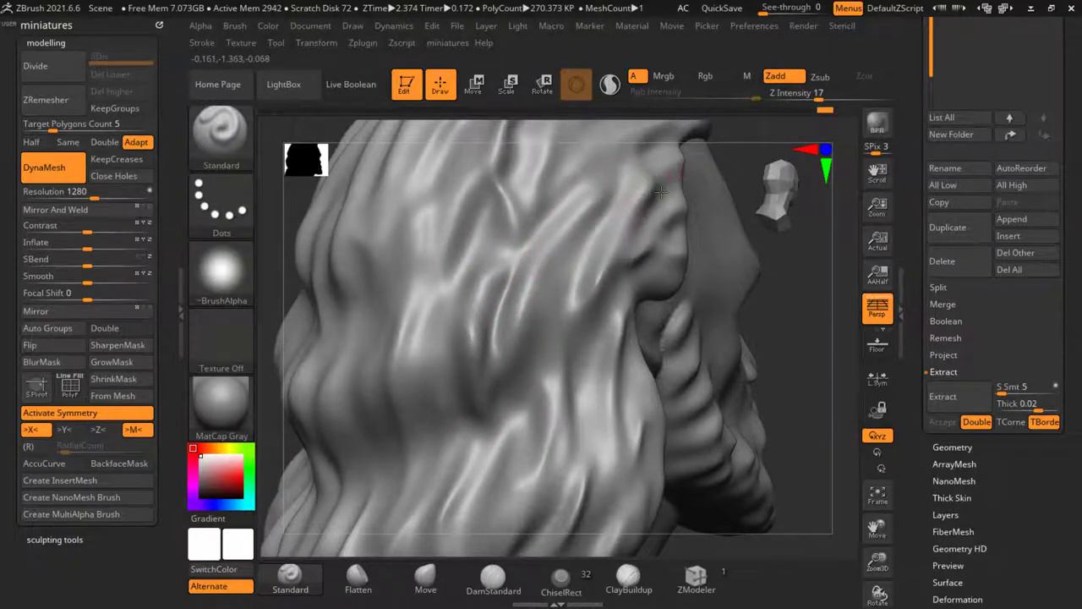
Step: Enlarge the brush slightly and add raised strands over the middle wave at the side and back of the hair
{"action": "mouse_move", "coordinate": [793, 325]}
{"action": "left_mouse_down"}
{"action": "mouse_move", "coordinate": [731, 284]}
{"action": "mouse_move", "coordinate": [718, 339]}
{"action": "left_mouse_up"}
{"action": "mouse_move", "coordinate": [627, 230]}
{"action": "left_mouse_down"}
{"action": "mouse_move", "coordinate": [688, 176]}
{"action": "mouse_move", "coordinate": [697, 153]}
{"action": "mouse_move", "coordinate": [594, 358]}
{"action": "mouse_move", "coordinate": [655, 286]}
{"action": "left_mouse_up"}
{"action": "key", "text": "bracketright"}
{"action": "mouse_move", "coordinate": [595, 372]}
{"action": "left_mouse_down"}
{"action": "mouse_move", "coordinate": [695, 247]}
{"action": "mouse_move", "coordinate": [692, 261]}
{"action": "left_mouse_up"}
{"action": "mouse_move", "coordinate": [724, 176]}
{"action": "left_mouse_down"}
{"action": "mouse_move", "coordinate": [642, 338]}
{"action": "mouse_move", "coordinate": [719, 179]}
{"action": "left_mouse_up"}
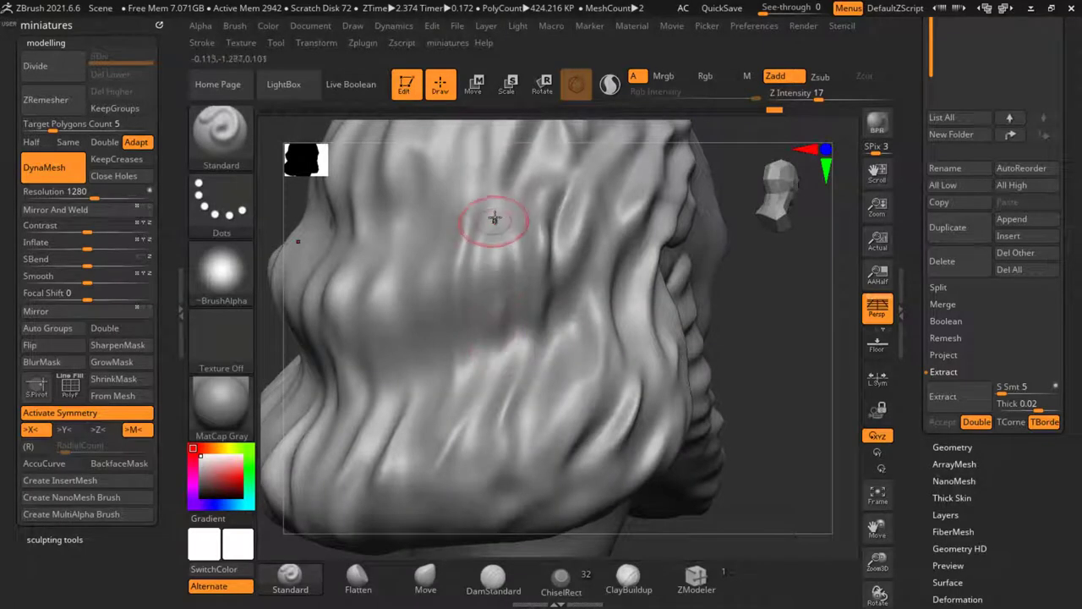
{"action": "left_click_drag", "start_coordinate": [495, 219], "coordinate": [498, 231]}
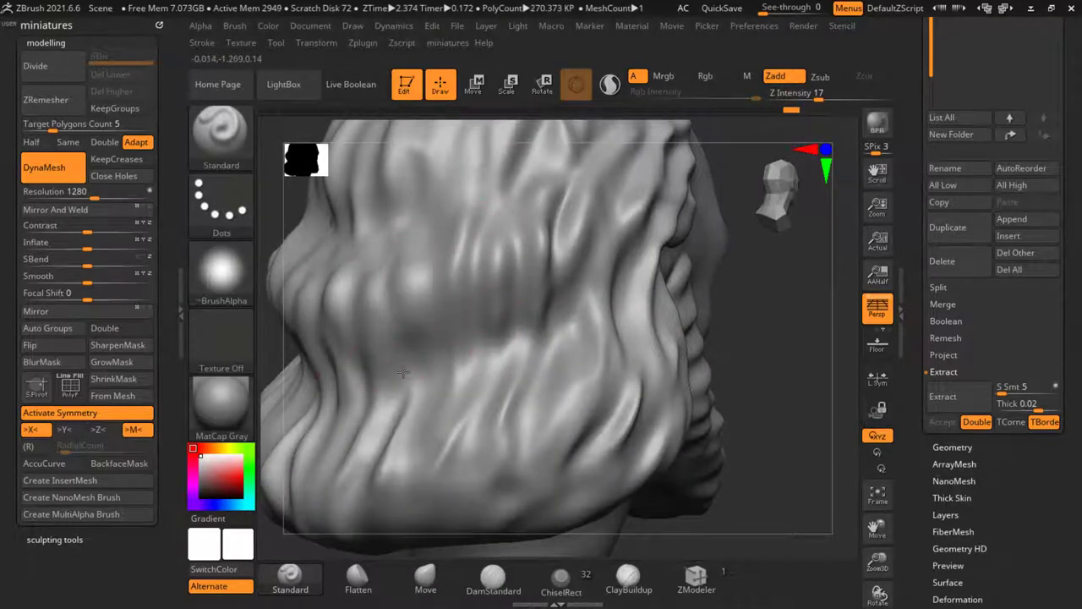
{"action": "left_click_drag", "start_coordinate": [404, 372], "coordinate": [392, 356]}
Step: Raise downward strands that bridge the wave dips on the lower and upper back of the hair
{"action": "mouse_move", "coordinate": [392, 356]}
{"action": "right_mouse_down", "text": "ctrl"}
{"action": "mouse_move", "coordinate": [647, 375]}
{"action": "mouse_move", "coordinate": [641, 394]}
{"action": "mouse_move", "coordinate": [448, 428]}
{"action": "right_mouse_up", "text": "ctrl"}
{"action": "mouse_move", "coordinate": [457, 395]}
{"action": "left_mouse_down"}
{"action": "mouse_move", "coordinate": [431, 433]}
{"action": "mouse_move", "coordinate": [423, 477]}
{"action": "left_mouse_up"}
{"action": "right_click_drag", "start_coordinate": [423, 477], "coordinate": [436, 422]}
{"action": "left_click_drag", "start_coordinate": [436, 419], "coordinate": [411, 461]}
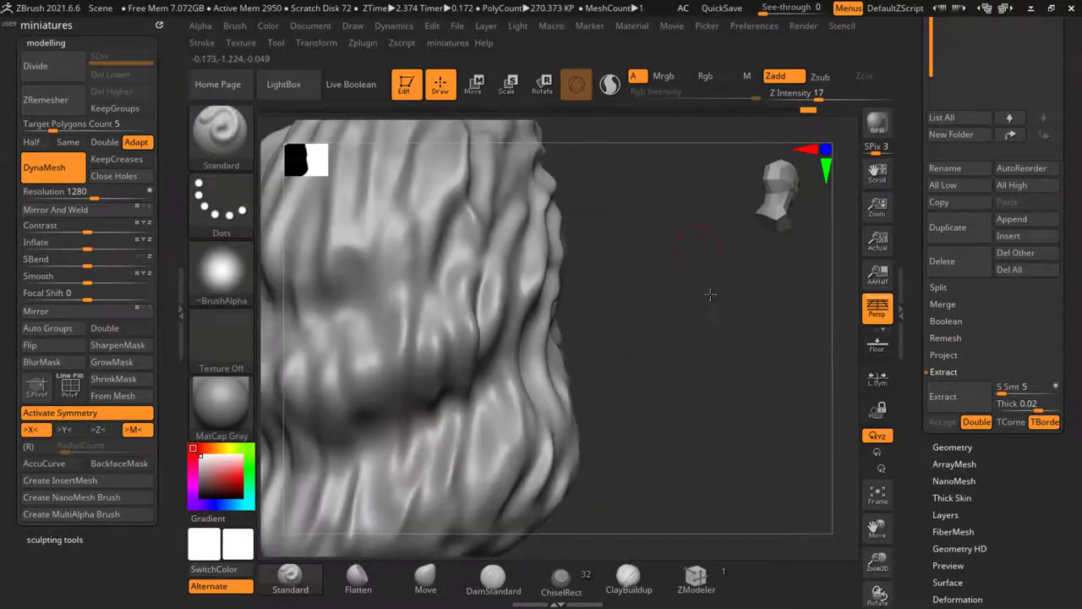
{"action": "right_click_drag", "start_coordinate": [711, 294], "coordinate": [698, 368], "text": "alt"}
{"action": "right_click_drag", "start_coordinate": [513, 344], "coordinate": [459, 437], "text": "ctrl"}
{"action": "left_click_drag", "start_coordinate": [436, 348], "coordinate": [404, 423]}
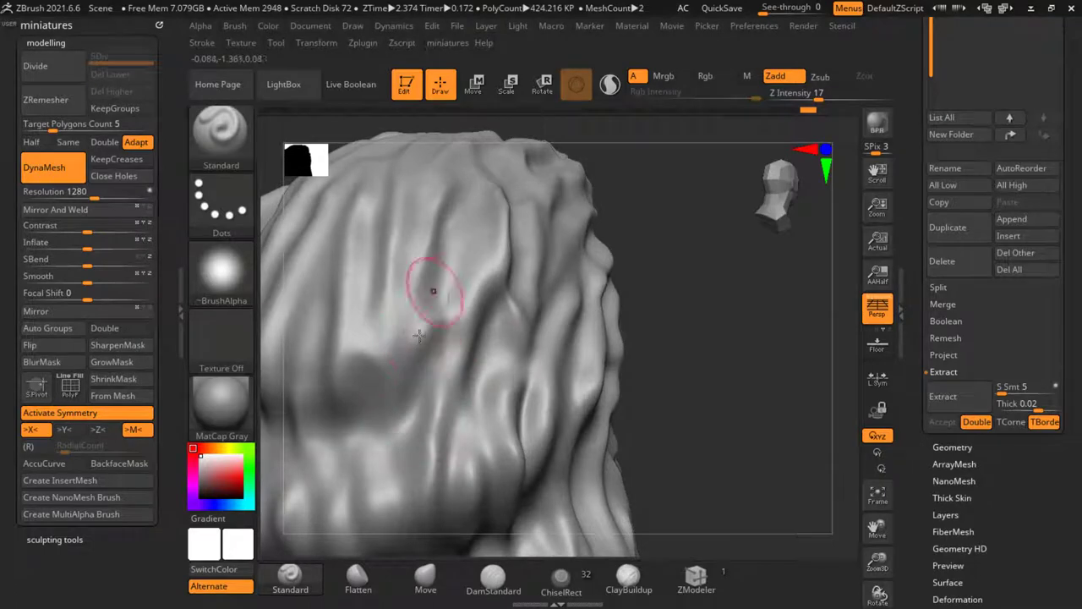
{"action": "left_click_drag", "start_coordinate": [423, 296], "coordinate": [400, 409]}
Step: Build up the strands over the upper wave at the back of the head with symmetric Zadd strokes
{"action": "mouse_move", "coordinate": [416, 321]}
{"action": "right_mouse_down", "text": "ctrl"}
{"action": "mouse_move", "coordinate": [657, 336]}
{"action": "mouse_move", "coordinate": [491, 369]}
{"action": "right_mouse_up", "text": "ctrl"}
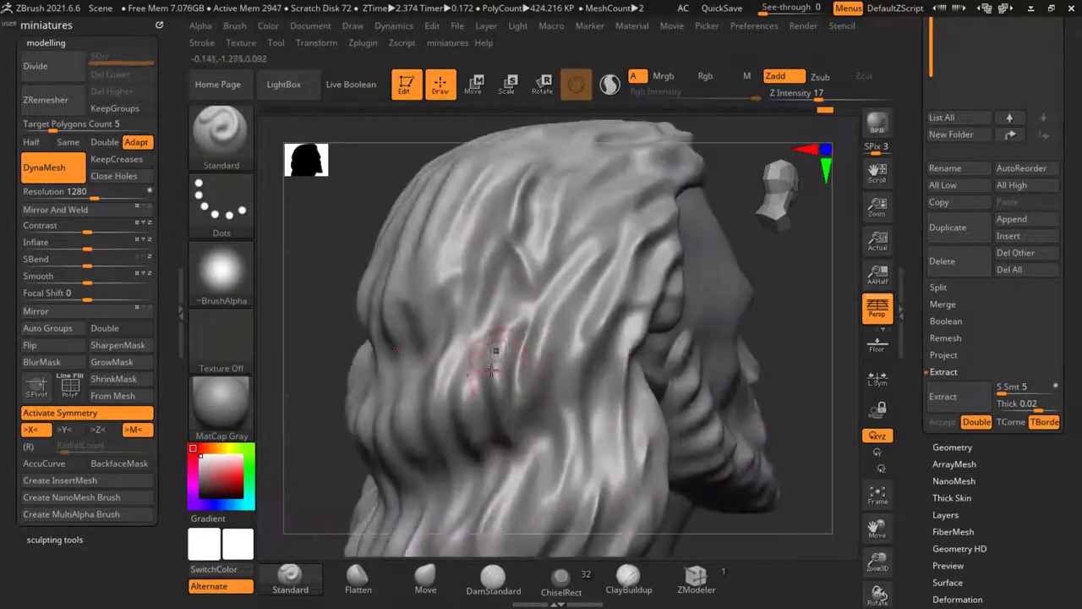
{"action": "right_click_drag", "start_coordinate": [380, 425], "coordinate": [401, 391], "text": "ctrl"}
{"action": "right_click_drag", "start_coordinate": [274, 405], "coordinate": [342, 414]}
{"action": "right_click_drag", "start_coordinate": [342, 414], "coordinate": [409, 398], "text": "ctrl"}
{"action": "left_click_drag", "start_coordinate": [414, 296], "coordinate": [427, 361]}
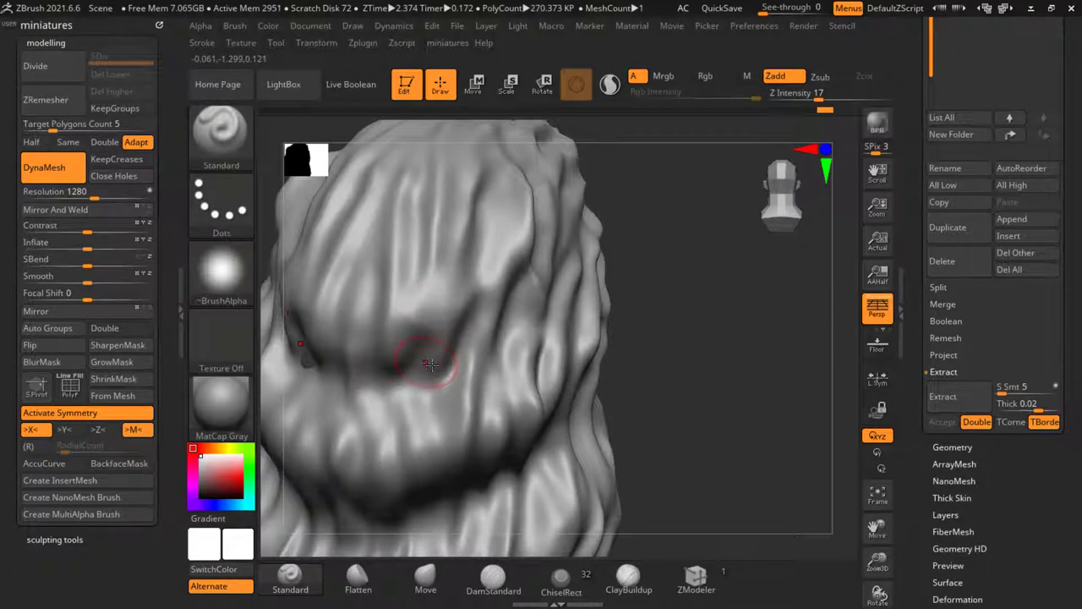
{"action": "left_click_drag", "start_coordinate": [451, 287], "coordinate": [423, 364]}
{"action": "left_click_drag", "start_coordinate": [426, 292], "coordinate": [397, 355]}
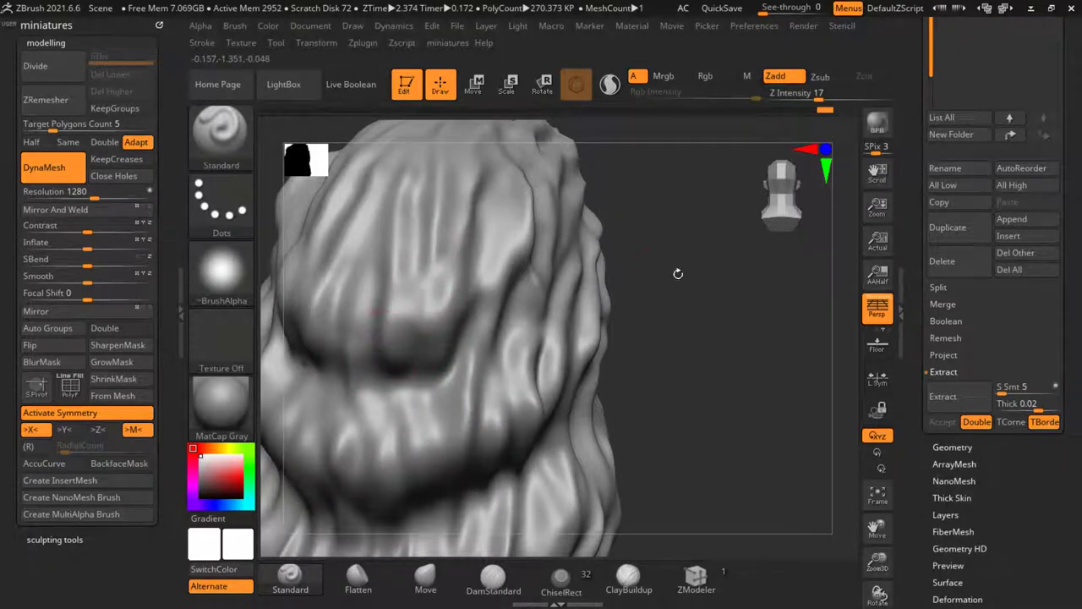
{"action": "left_click_drag", "start_coordinate": [679, 273], "coordinate": [630, 277]}
{"action": "left_click_drag", "start_coordinate": [409, 259], "coordinate": [416, 314]}
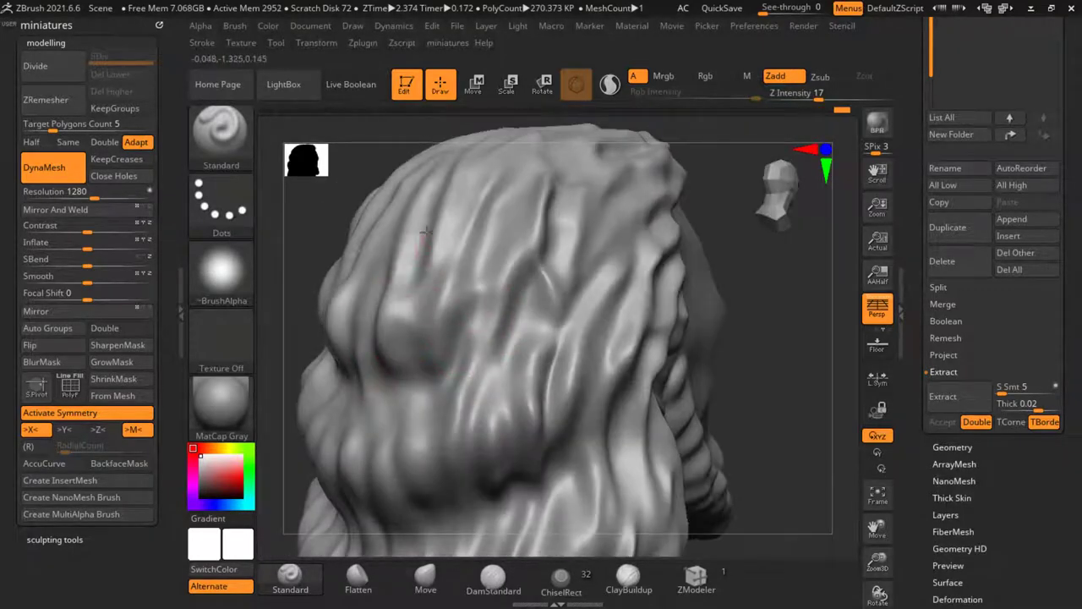
Step: Add raised strands sweeping across the side of the hair above the ear
{"action": "key", "text": "f"}
{"action": "left_click_drag", "start_coordinate": [746, 389], "coordinate": [702, 390]}
{"action": "key", "text": "f"}
{"action": "right_click_drag", "start_coordinate": [530, 217], "coordinate": [536, 240], "text": "ctrl"}
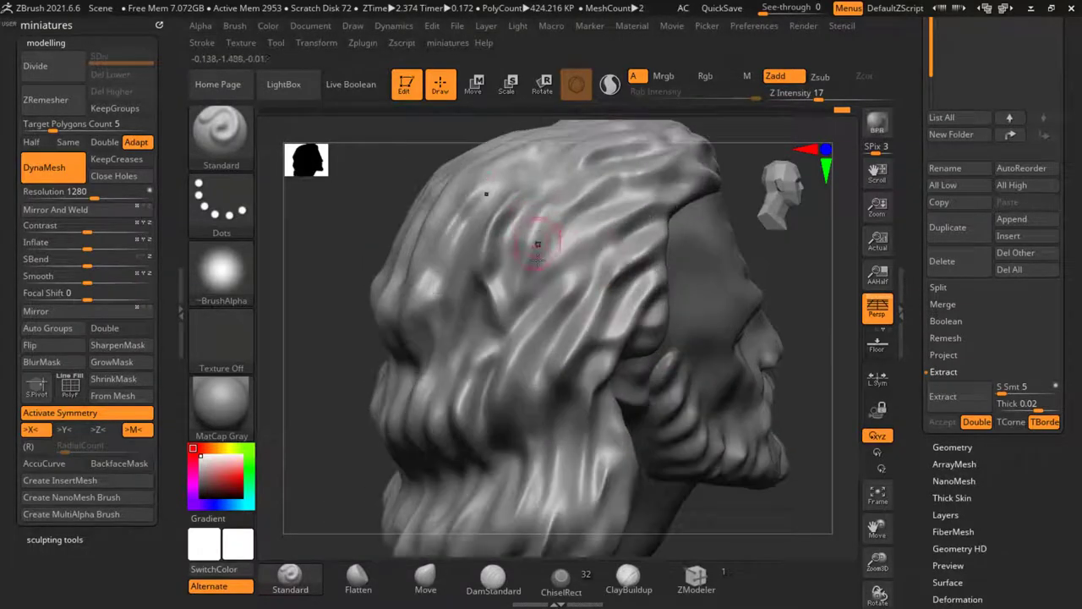
{"action": "mouse_move", "coordinate": [539, 254]}
{"action": "left_mouse_down"}
{"action": "mouse_move", "coordinate": [632, 201]}
{"action": "mouse_move", "coordinate": [627, 216]}
{"action": "left_mouse_up"}
{"action": "right_click_drag", "start_coordinate": [592, 205], "coordinate": [580, 153], "text": "ctrl"}
Step: Sculpt finer diagonal strands along the lowest wave at the side of the hair with a resized Standard brush
{"action": "left_click_drag", "start_coordinate": [372, 379], "coordinate": [425, 358]}
{"action": "left_click_drag", "start_coordinate": [576, 451], "coordinate": [569, 438]}
{"action": "right_click_drag", "start_coordinate": [550, 319], "coordinate": [574, 330], "text": "ctrl"}
{"action": "key", "text": "s"}
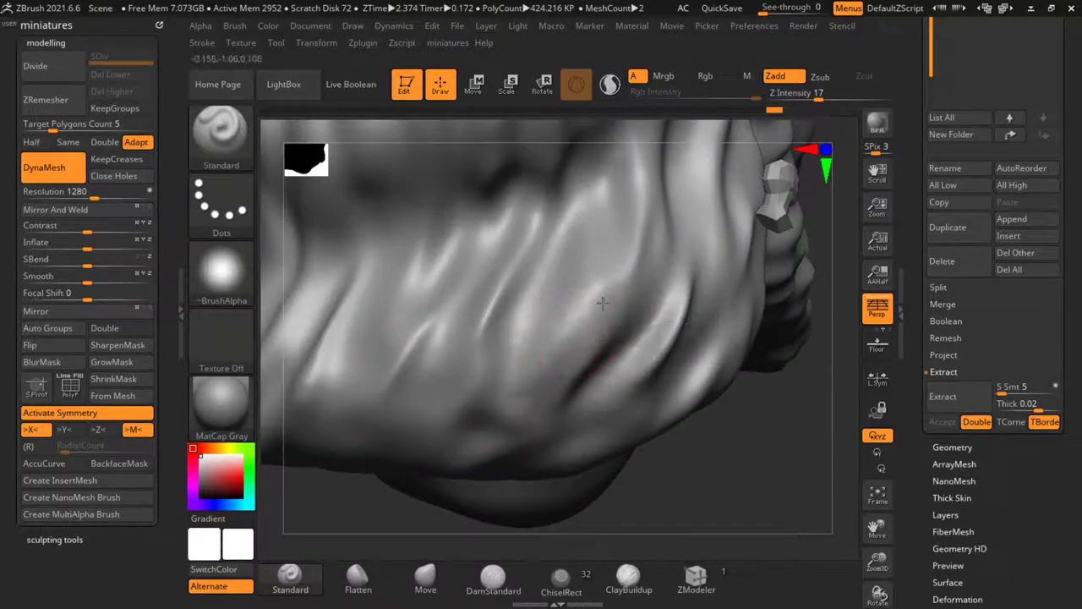
{"action": "left_click_drag", "start_coordinate": [603, 303], "coordinate": [538, 396]}
{"action": "left_click_drag", "start_coordinate": [556, 366], "coordinate": [628, 246]}
{"action": "left_click_drag", "start_coordinate": [625, 146], "coordinate": [629, 198]}
{"action": "left_click_drag", "start_coordinate": [612, 288], "coordinate": [507, 419]}
{"action": "left_click_drag", "start_coordinate": [577, 317], "coordinate": [555, 376]}
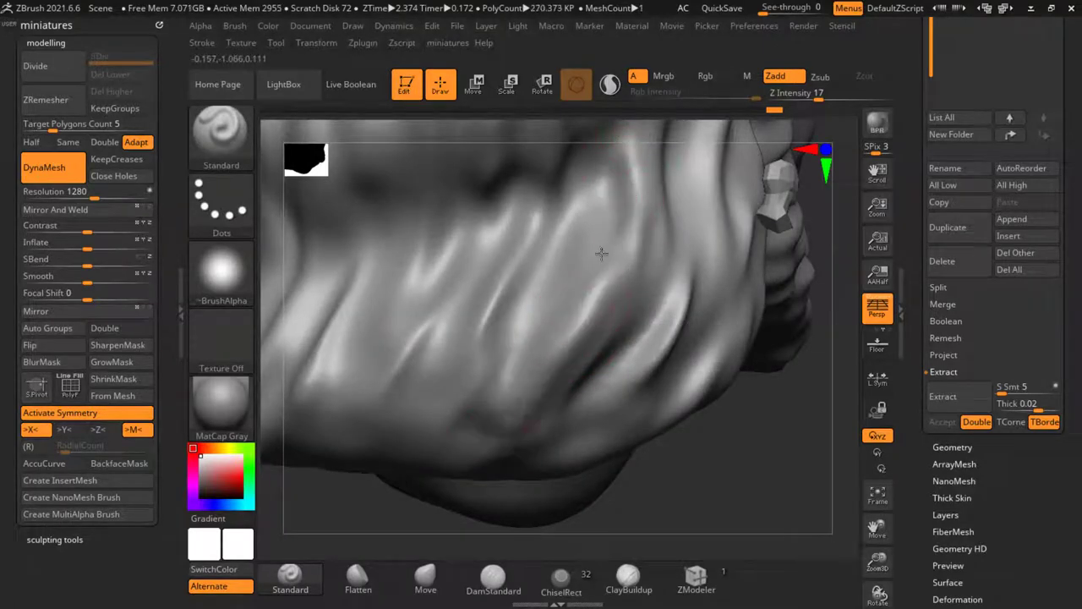
{"action": "left_click_drag", "start_coordinate": [601, 283], "coordinate": [511, 416]}
{"action": "mouse_move", "coordinate": [536, 351]}
{"action": "left_mouse_down"}
{"action": "mouse_move", "coordinate": [594, 248]}
{"action": "mouse_move", "coordinate": [465, 427]}
{"action": "mouse_move", "coordinate": [474, 262]}
{"action": "left_mouse_up"}
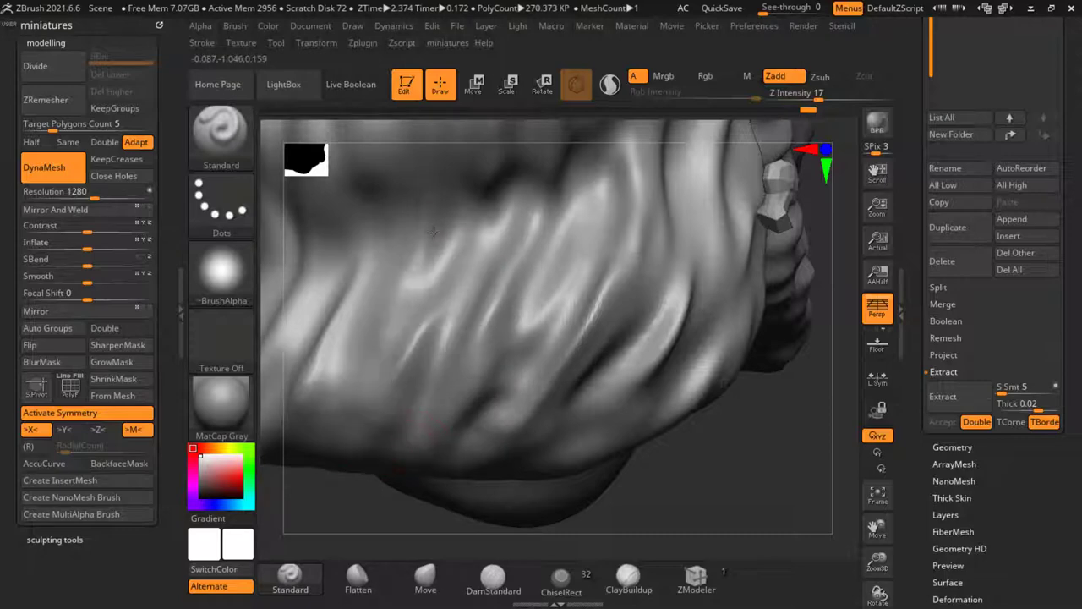
{"action": "left_click_drag", "start_coordinate": [432, 231], "coordinate": [321, 396]}
Step: Turn off symmetry and sculpt irregular strands down the centre back of the hair to break the mirrored pattern
{"action": "mouse_move", "coordinate": [313, 482]}
{"action": "left_mouse_down", "text": "alt"}
{"action": "mouse_move", "coordinate": [471, 464]}
{"action": "mouse_move", "coordinate": [606, 466]}
{"action": "mouse_move", "coordinate": [604, 355]}
{"action": "mouse_move", "coordinate": [674, 431]}
{"action": "mouse_move", "coordinate": [676, 460]}
{"action": "left_mouse_up", "text": "alt"}
{"action": "right_click_drag", "start_coordinate": [500, 377], "coordinate": [461, 321], "text": "ctrl"}
{"action": "left_click_drag", "start_coordinate": [482, 287], "coordinate": [526, 481]}
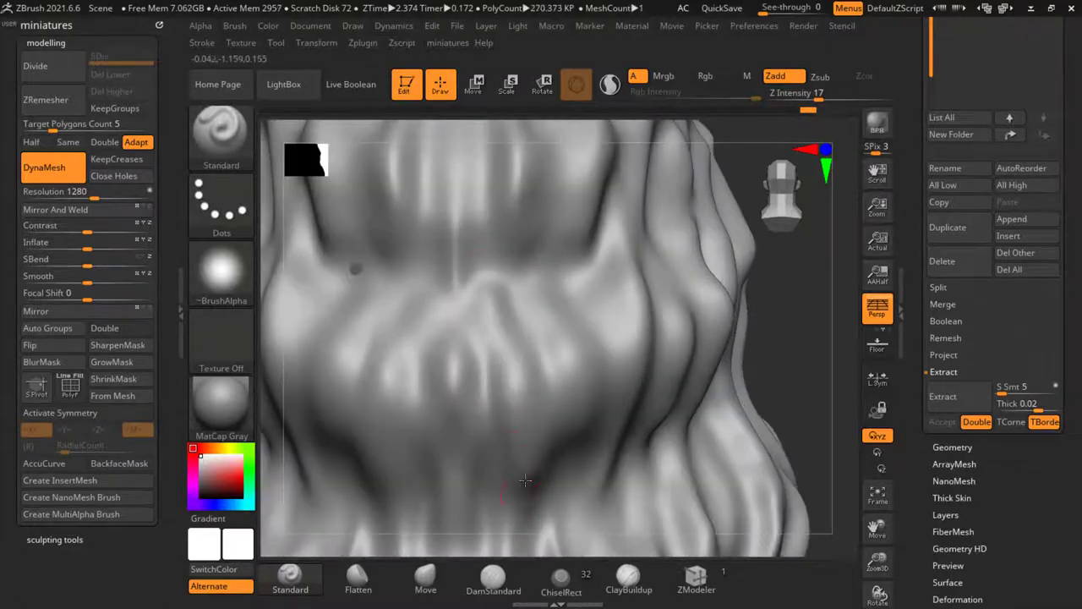
{"action": "right_click_drag", "start_coordinate": [525, 481], "coordinate": [522, 465], "text": "ctrl"}
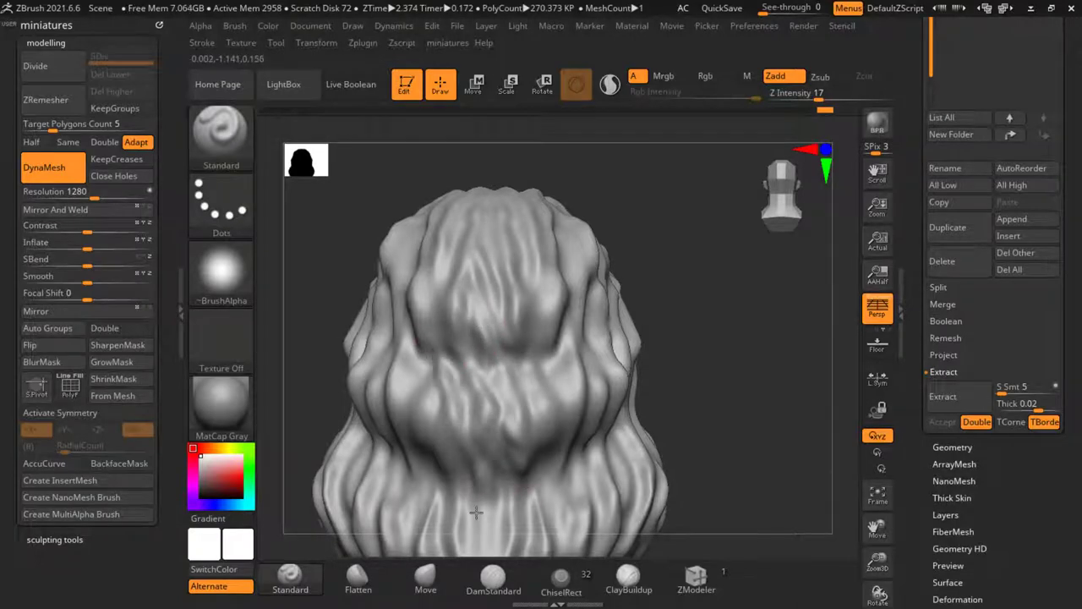
{"action": "right_click_drag", "start_coordinate": [492, 456], "coordinate": [497, 300], "text": "ctrl"}
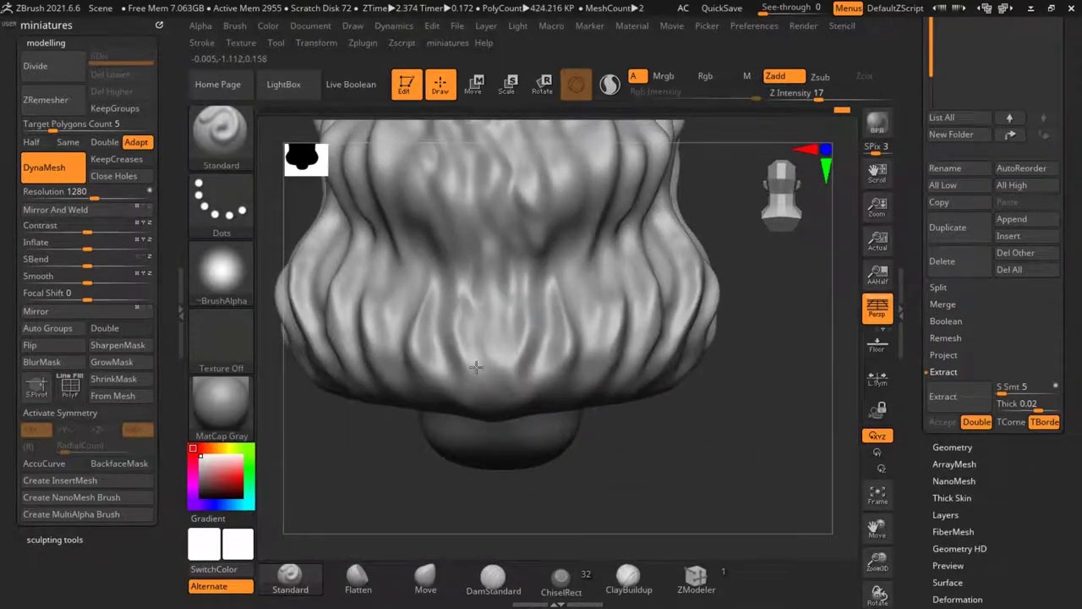
Step: Touch up the strands along the side and back of the hair without symmetry, smoothing where needed
{"action": "right_click_drag", "start_coordinate": [525, 487], "coordinate": [778, 325], "text": "ctrl"}
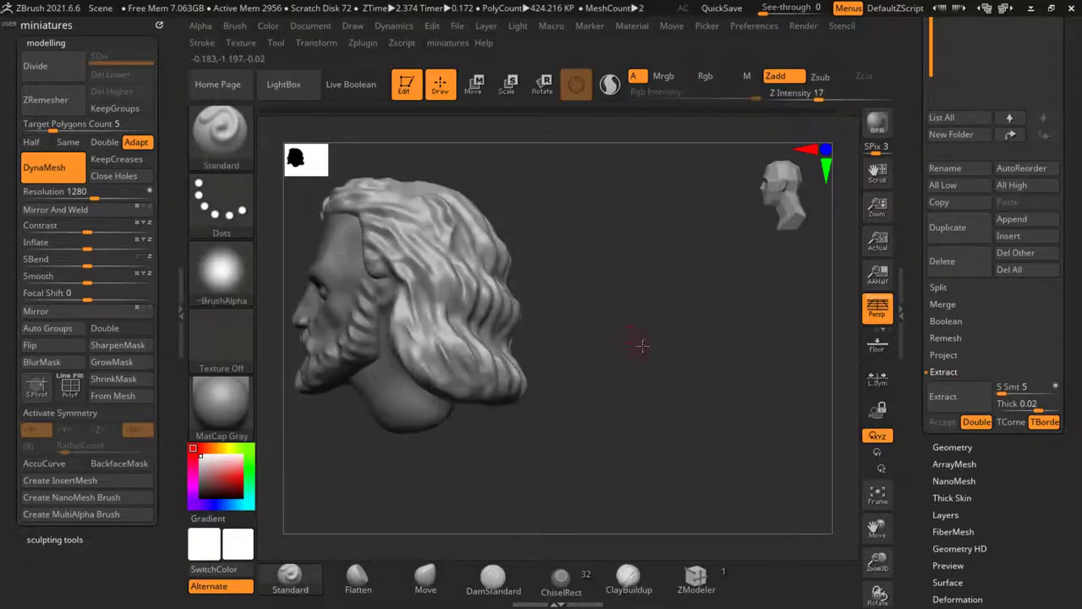
{"action": "right_click_drag", "start_coordinate": [643, 343], "coordinate": [592, 380], "text": "ctrl"}
{"action": "right_click_drag", "start_coordinate": [440, 356], "coordinate": [517, 431], "text": "ctrl"}
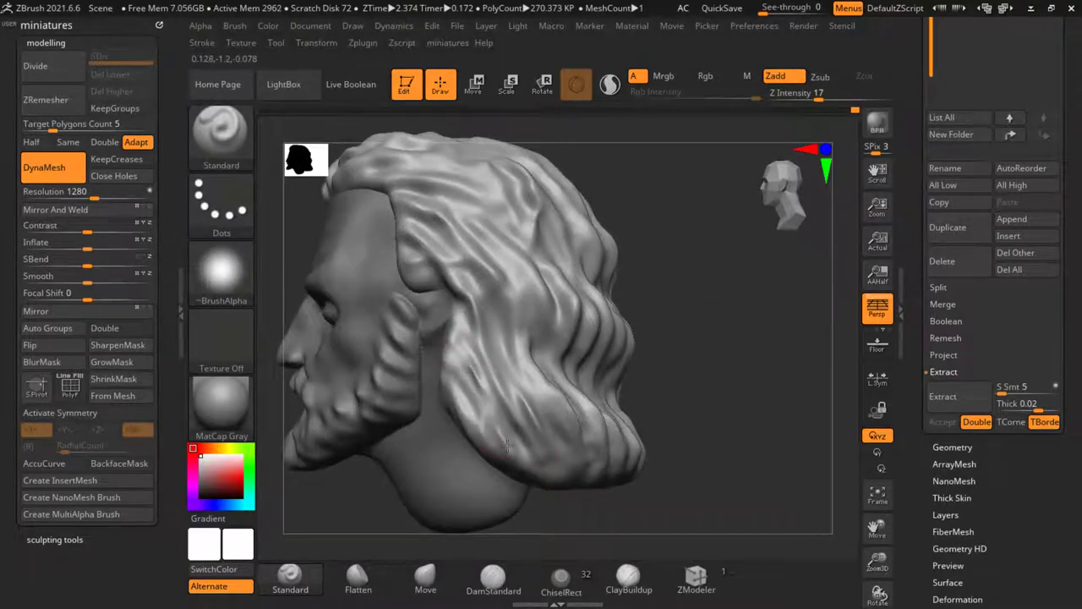
{"action": "left_click", "coordinate": [592, 339], "text": "alt"}
{"action": "right_click_drag", "start_coordinate": [666, 365], "coordinate": [551, 358]}
{"action": "right_click_drag", "start_coordinate": [551, 358], "coordinate": [657, 360], "text": "ctrl"}
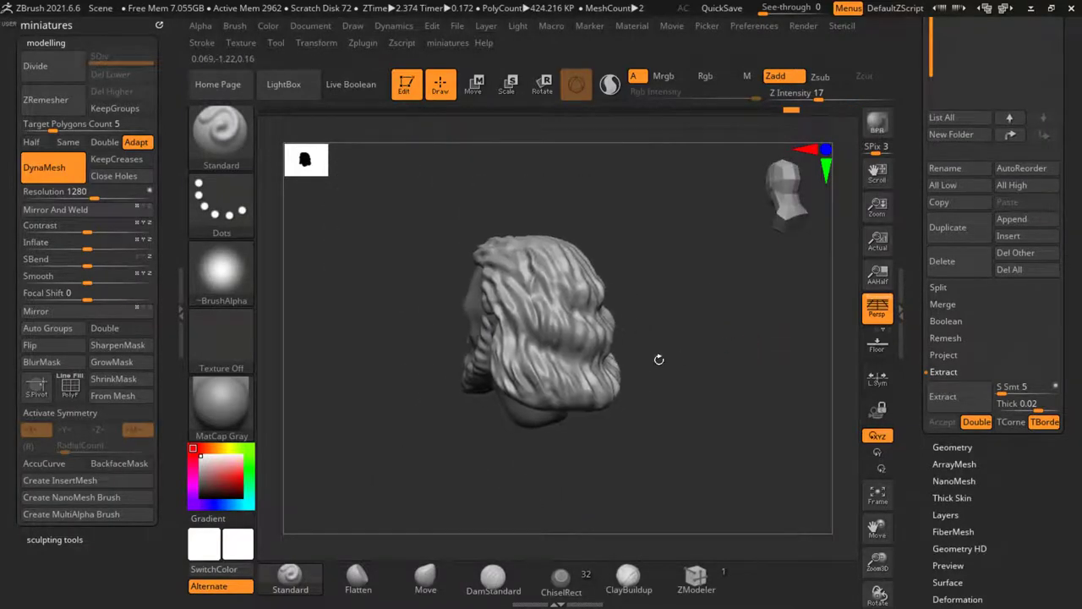
{"action": "mouse_move", "coordinate": [730, 345]}
{"action": "right_mouse_down"}
{"action": "mouse_move", "coordinate": [599, 334]}
{"action": "mouse_move", "coordinate": [551, 351]}
{"action": "right_mouse_up"}
{"action": "mouse_move", "coordinate": [560, 410]}
{"action": "right_mouse_down", "text": "ctrl"}
{"action": "mouse_move", "coordinate": [539, 341]}
{"action": "mouse_move", "coordinate": [569, 370]}
{"action": "right_mouse_up", "text": "ctrl"}
{"action": "left_click_drag", "start_coordinate": [328, 262], "coordinate": [659, 386]}
{"action": "mouse_move", "coordinate": [519, 350]}
{"action": "right_mouse_down", "text": "ctrl"}
{"action": "mouse_move", "coordinate": [416, 385]}
{"action": "mouse_move", "coordinate": [481, 373]}
{"action": "right_mouse_up", "text": "ctrl"}
{"action": "left_click_drag", "start_coordinate": [458, 178], "coordinate": [390, 328]}
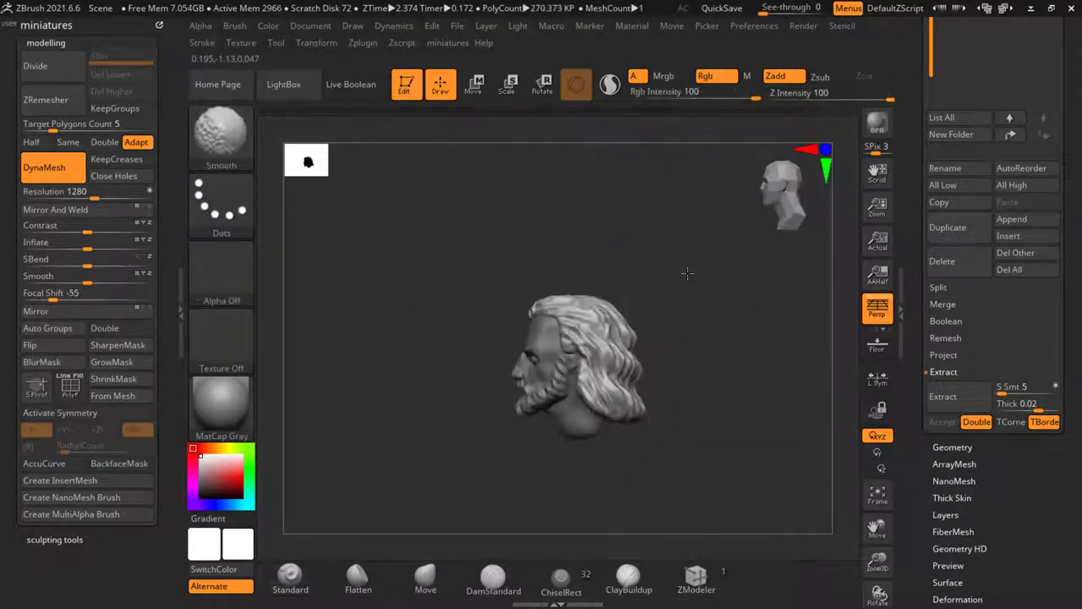
{"action": "mouse_move", "coordinate": [687, 274]}
{"action": "left_mouse_down"}
{"action": "mouse_move", "coordinate": [751, 355]}
{"action": "mouse_move", "coordinate": [790, 350]}
{"action": "mouse_move", "coordinate": [744, 346]}
{"action": "mouse_move", "coordinate": [723, 394]}
{"action": "left_mouse_up"}
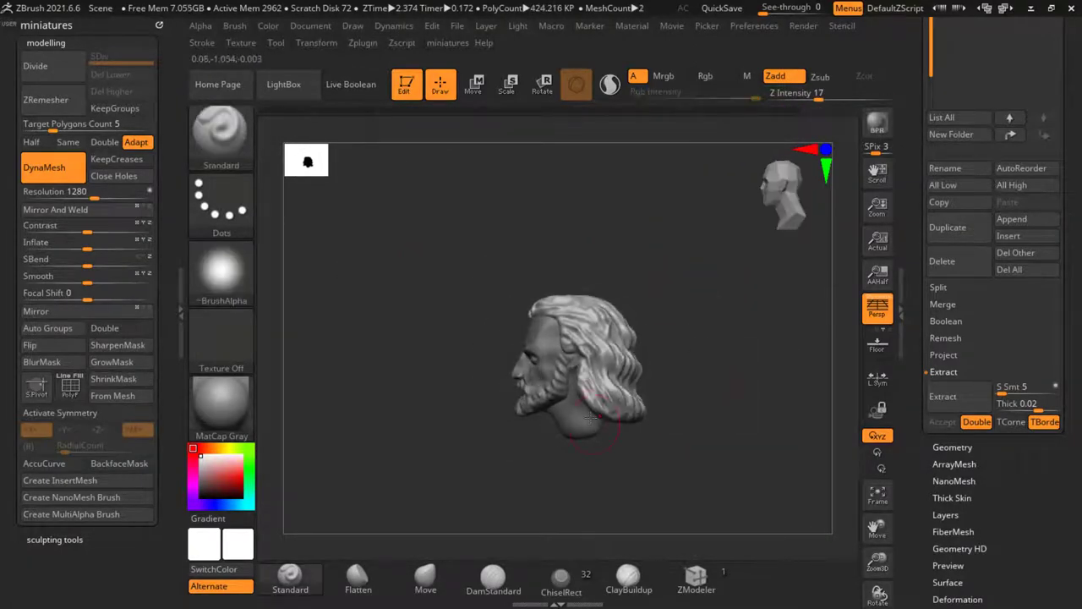
Step: Smooth and reshape the underside of the hair behind the neck using the Move brush with X symmetry on
{"action": "key", "text": "f"}
{"action": "left_click_drag", "start_coordinate": [721, 491], "coordinate": [643, 379]}
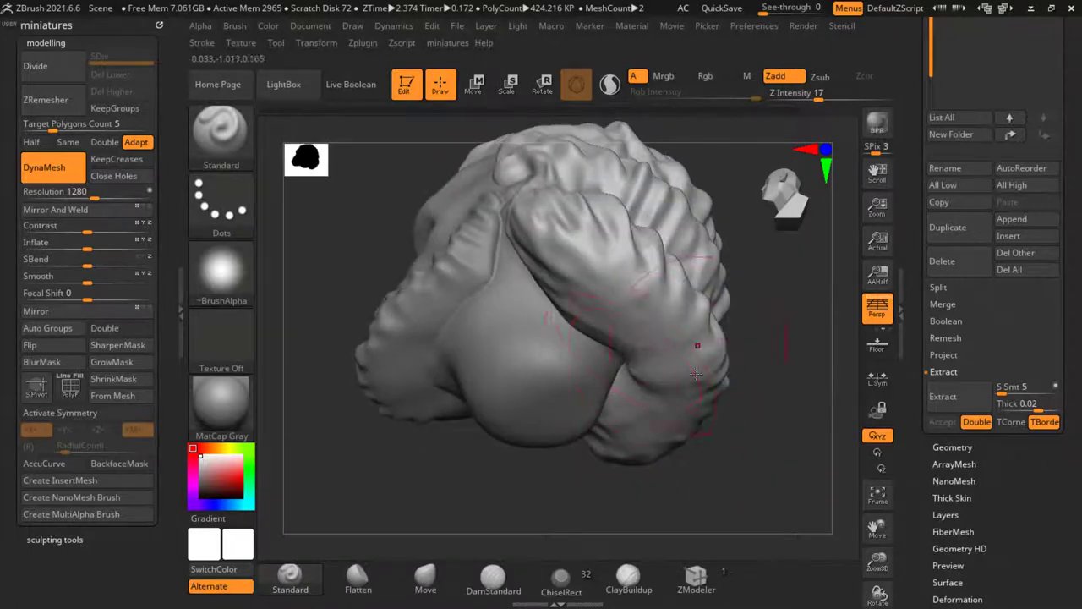
{"action": "right_click_drag", "start_coordinate": [697, 374], "coordinate": [757, 386]}
{"action": "left_click", "coordinate": [439, 569]}
{"action": "right_click_drag", "start_coordinate": [652, 326], "coordinate": [725, 338], "text": "ctrl"}
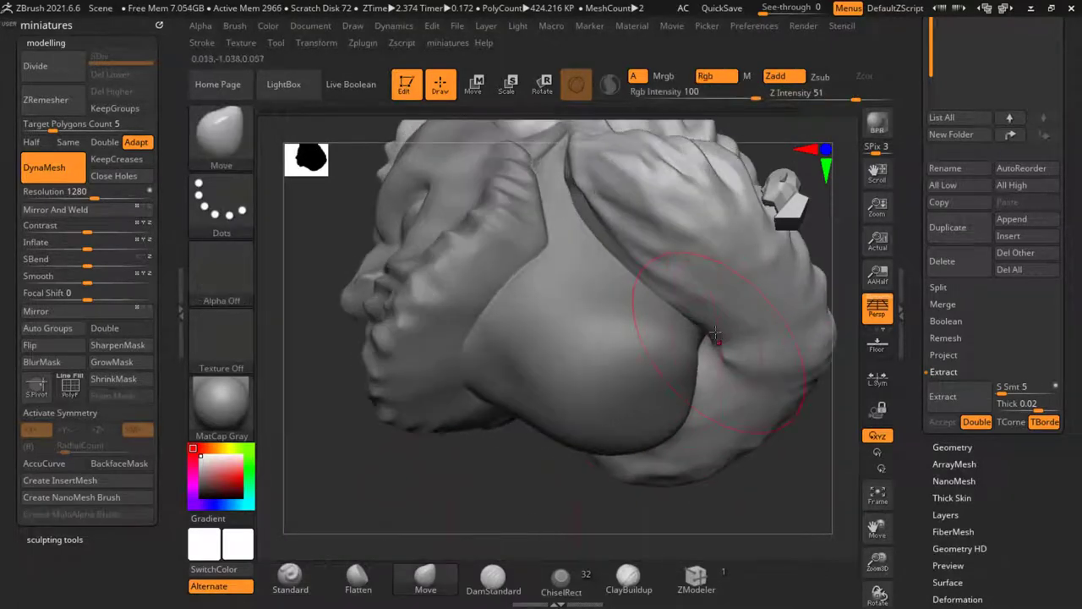
{"action": "key", "text": "x"}
{"action": "left_click_drag", "start_coordinate": [700, 351], "coordinate": [664, 306], "text": "shift"}
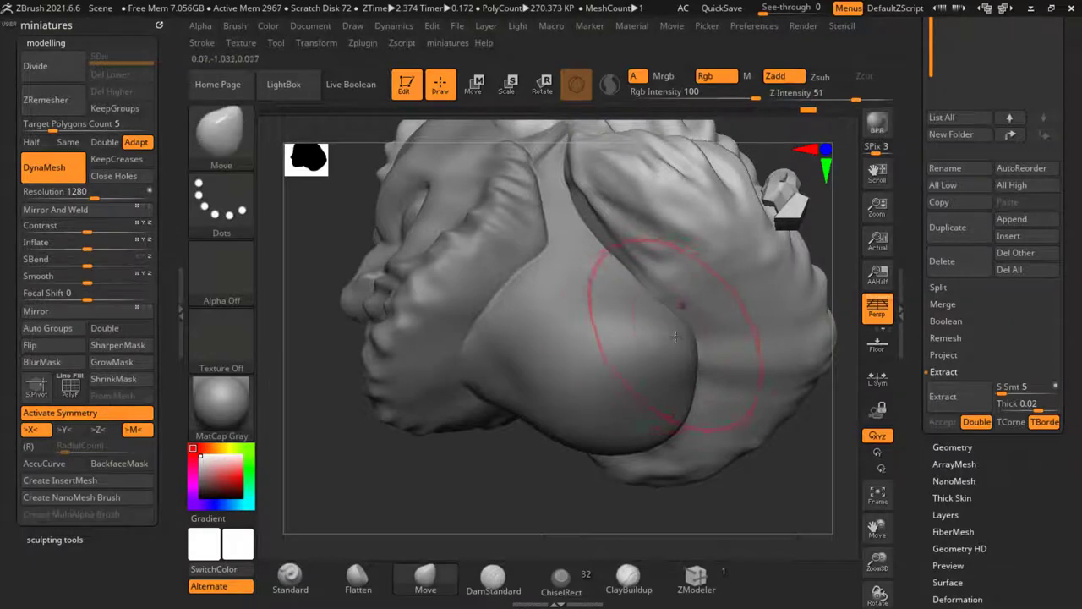
{"action": "left_click_drag", "start_coordinate": [698, 362], "coordinate": [712, 318]}
{"action": "left_click_drag", "start_coordinate": [707, 426], "coordinate": [715, 396]}
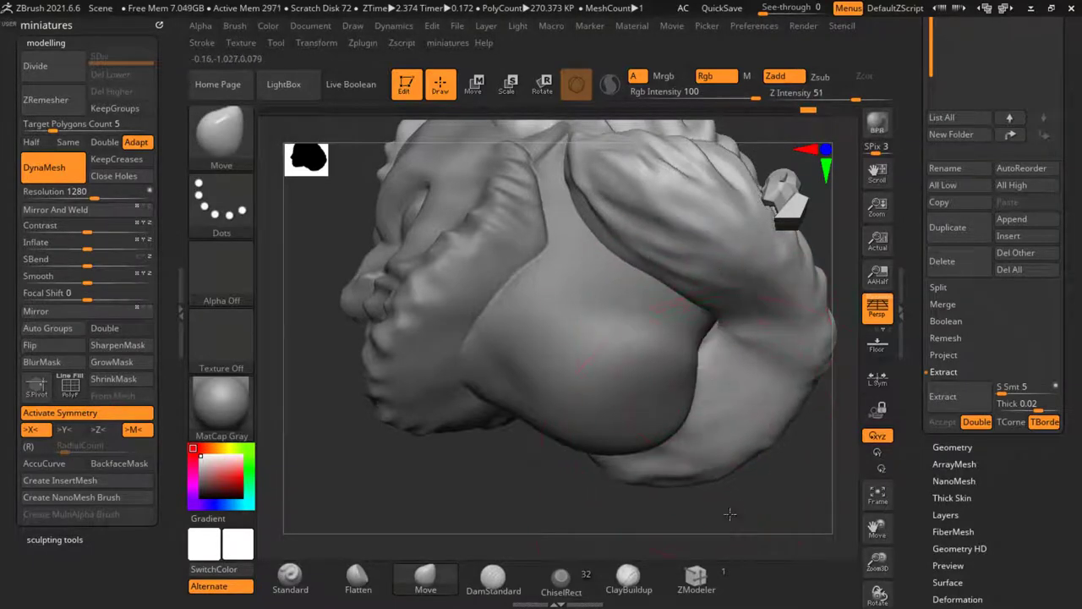
{"action": "right_click_drag", "start_coordinate": [732, 513], "coordinate": [750, 508]}
Step: Undo the last Move brush changes to the underside of the hair behind the neck
{"action": "left_click_drag", "start_coordinate": [699, 276], "coordinate": [699, 250]}
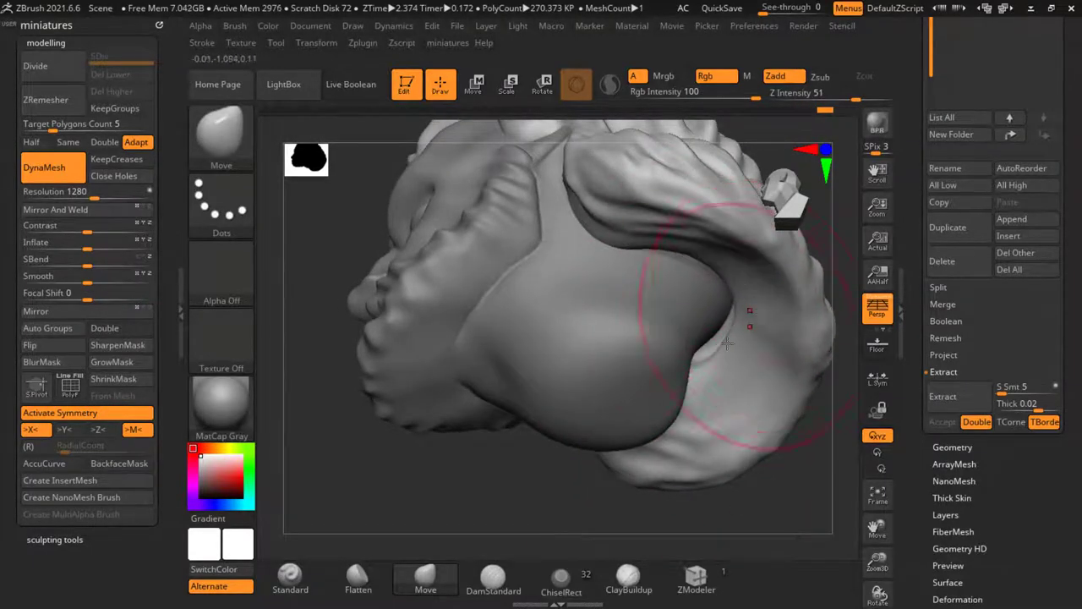
{"action": "right_click_drag", "start_coordinate": [751, 314], "coordinate": [500, 481], "text": "ctrl"}
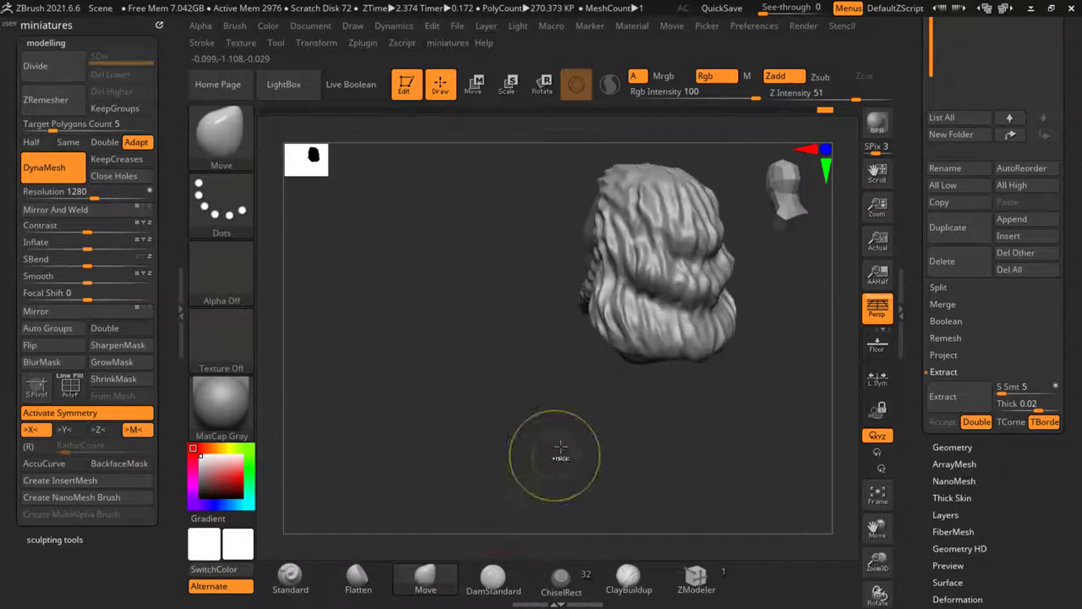
{"action": "key", "text": "ctrl"}
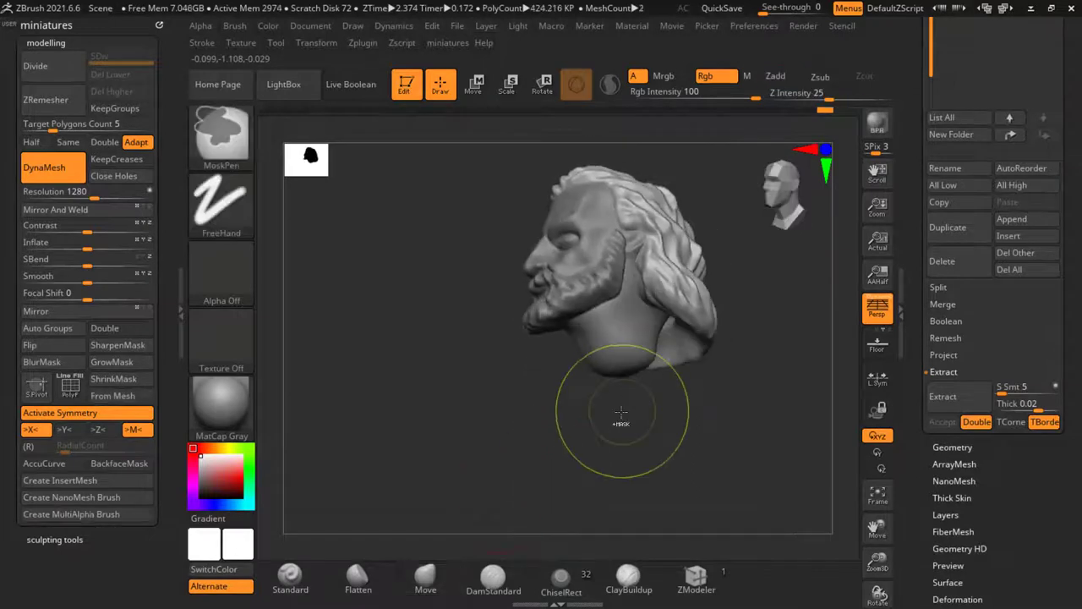
{"action": "key", "text": "ctrl+z"}
{"action": "key", "text": "ctrl+z"}
{"action": "key", "text": "ctrl+z"}
{"action": "key", "text": "ctrl+z"}
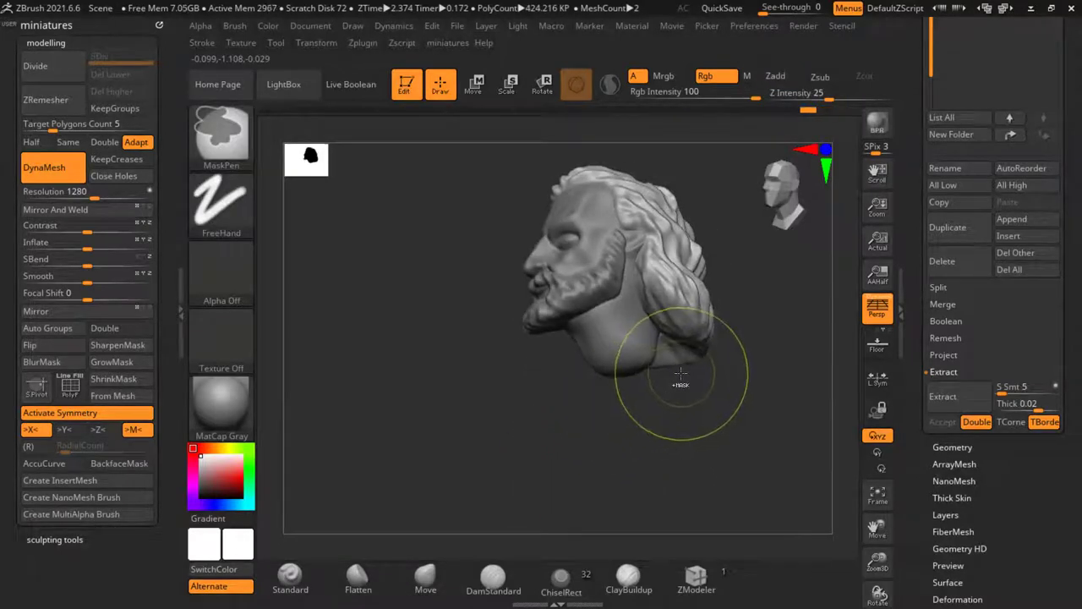
Step: Switch to the PM3D_PolySphere1 head subtool and bring its Extract settings into view
{"action": "mouse_move", "coordinate": [689, 390]}
{"action": "left_mouse_down"}
{"action": "mouse_move", "coordinate": [660, 496]}
{"action": "mouse_move", "coordinate": [646, 438]}
{"action": "mouse_move", "coordinate": [597, 445]}
{"action": "mouse_move", "coordinate": [558, 384]}
{"action": "left_mouse_up"}
{"action": "mouse_move", "coordinate": [714, 410]}
{"action": "left_mouse_down", "text": "alt"}
{"action": "mouse_move", "coordinate": [539, 440]}
{"action": "mouse_move", "coordinate": [517, 486]}
{"action": "mouse_move", "coordinate": [512, 452]}
{"action": "mouse_move", "coordinate": [556, 388]}
{"action": "left_mouse_up", "text": "alt"}
{"action": "left_click_drag", "start_coordinate": [554, 505], "coordinate": [565, 441], "text": "alt"}
{"action": "left_click_drag", "start_coordinate": [827, 286], "coordinate": [801, 282]}
{"action": "left_click_drag", "start_coordinate": [909, 139], "coordinate": [909, 240]}
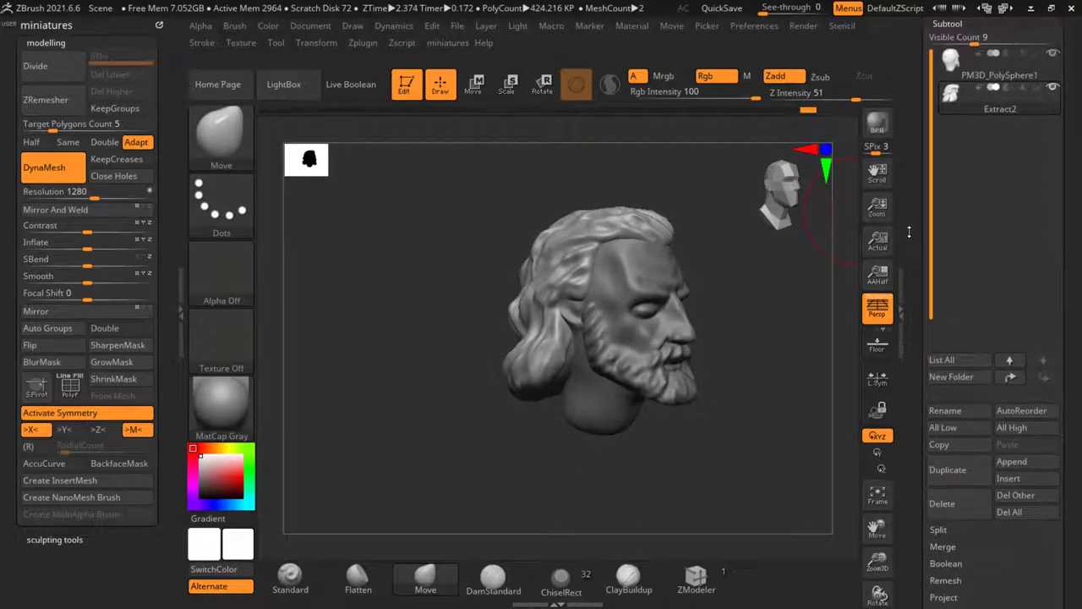
{"action": "left_click", "coordinate": [949, 73]}
{"action": "left_click_drag", "start_coordinate": [922, 411], "coordinate": [923, 175]}
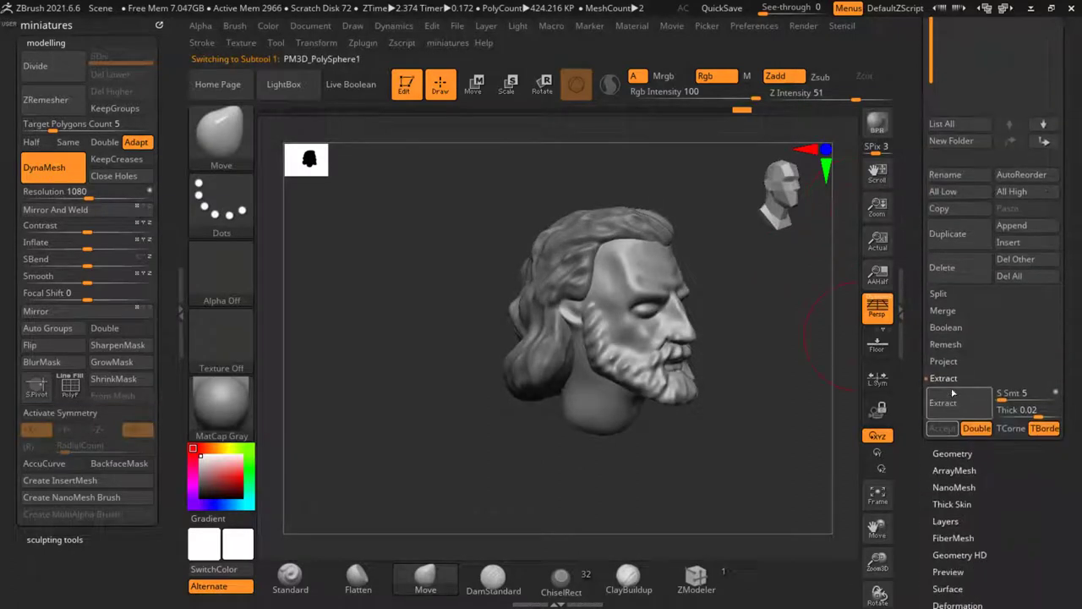
Step: Merge the head subtool down with the hair and rebuild the combined mesh with DynaMesh at resolution 1080
{"action": "left_click", "coordinate": [964, 313]}
{"action": "left_click", "coordinate": [949, 329]}
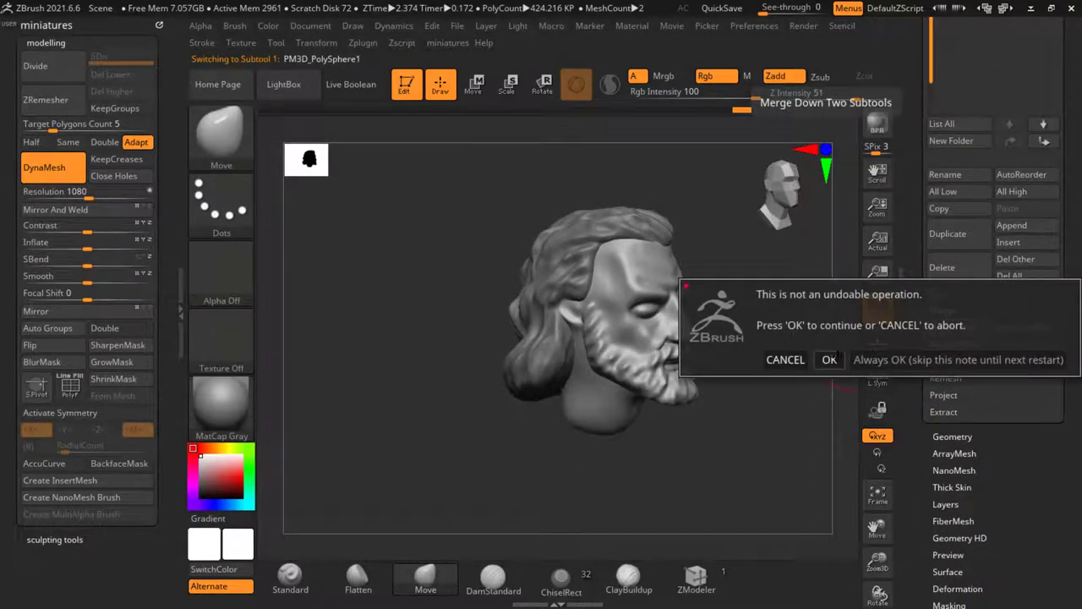
{"action": "left_click", "coordinate": [835, 358]}
{"action": "left_click_drag", "start_coordinate": [713, 489], "coordinate": [704, 443]}
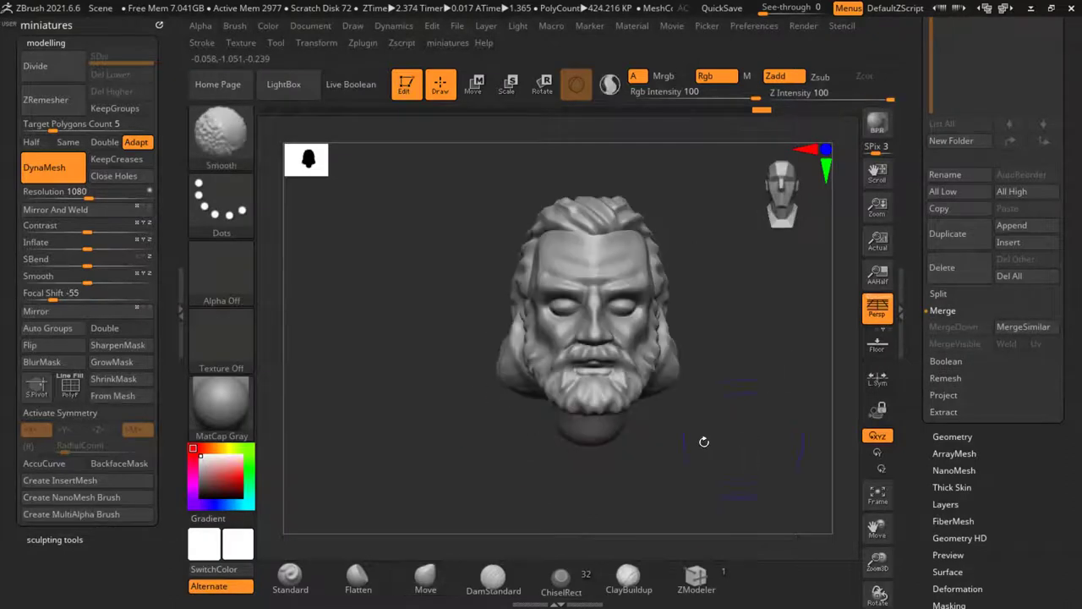
{"action": "left_click", "coordinate": [77, 169]}
Step: Refine the hairline around the temple and forehead with the Standard brush, carving between strands and smoothing the edge above the brow
{"action": "mouse_move", "coordinate": [550, 264]}
{"action": "right_mouse_down", "text": "alt"}
{"action": "mouse_move", "coordinate": [519, 307]}
{"action": "mouse_move", "coordinate": [513, 286]}
{"action": "right_mouse_up", "text": "alt"}
{"action": "mouse_move", "coordinate": [651, 276]}
{"action": "left_mouse_down", "text": "shift"}
{"action": "mouse_move", "coordinate": [685, 277]}
{"action": "mouse_move", "coordinate": [641, 272]}
{"action": "mouse_move", "coordinate": [756, 416]}
{"action": "left_mouse_up", "text": "shift"}
{"action": "key", "text": "ctrl+z"}
{"action": "left_click", "coordinate": [306, 578]}
{"action": "right_click_drag", "start_coordinate": [757, 402], "coordinate": [743, 413], "text": "ctrl"}
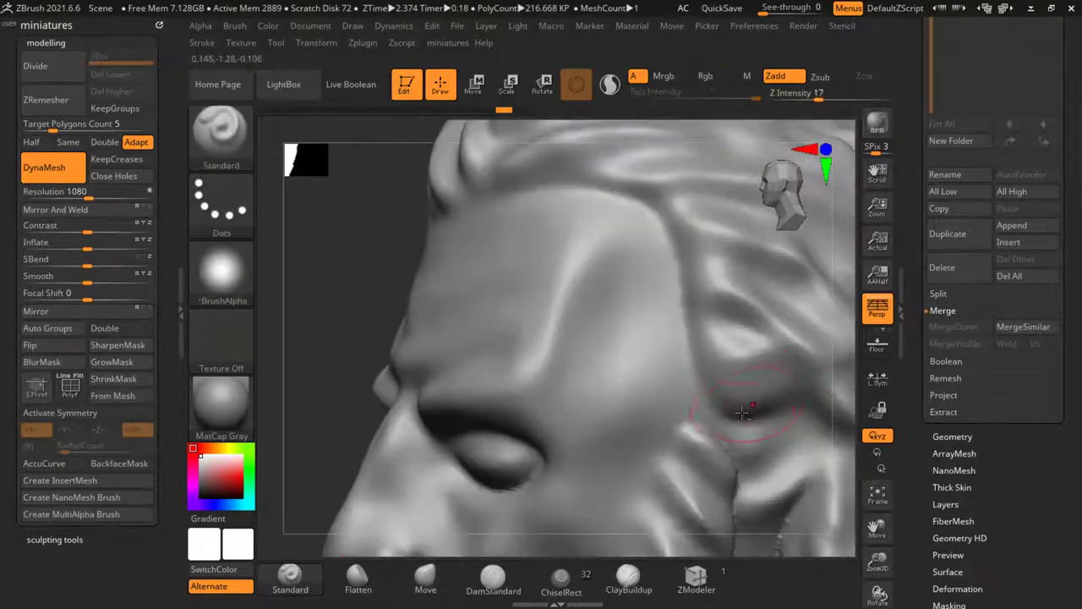
{"action": "left_click_drag", "start_coordinate": [788, 397], "coordinate": [780, 413], "text": "alt"}
{"action": "mouse_move", "coordinate": [781, 412]}
{"action": "right_mouse_down", "text": "ctrl"}
{"action": "mouse_move", "coordinate": [676, 396]}
{"action": "mouse_move", "coordinate": [746, 372]}
{"action": "right_mouse_up", "text": "ctrl"}
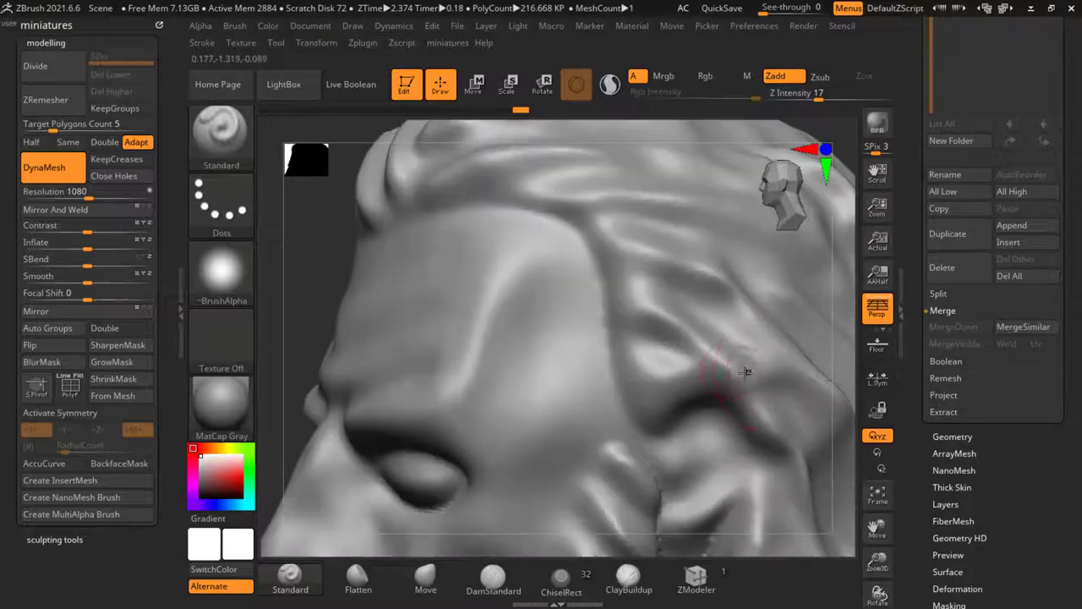
{"action": "mouse_move", "coordinate": [544, 262]}
{"action": "right_mouse_down", "text": "ctrl"}
{"action": "mouse_move", "coordinate": [364, 291]}
{"action": "mouse_move", "coordinate": [505, 280]}
{"action": "mouse_move", "coordinate": [676, 296]}
{"action": "mouse_move", "coordinate": [536, 211]}
{"action": "mouse_move", "coordinate": [544, 241]}
{"action": "right_mouse_up", "text": "ctrl"}
{"action": "mouse_move", "coordinate": [550, 228]}
{"action": "left_mouse_down", "text": "shift"}
{"action": "mouse_move", "coordinate": [587, 203]}
{"action": "mouse_move", "coordinate": [625, 213]}
{"action": "left_mouse_up", "text": "shift"}
{"action": "mouse_move", "coordinate": [626, 213]}
{"action": "right_mouse_down", "text": "ctrl"}
{"action": "mouse_move", "coordinate": [715, 273]}
{"action": "mouse_move", "coordinate": [771, 331]}
{"action": "mouse_move", "coordinate": [789, 327]}
{"action": "right_mouse_up", "text": "ctrl"}
Step: Smooth the cheek surface below the outer corner of the eye
{"action": "right_click_drag", "start_coordinate": [783, 408], "coordinate": [647, 423]}
{"action": "right_click_drag", "start_coordinate": [647, 422], "coordinate": [496, 385], "text": "ctrl"}
{"action": "mouse_move", "coordinate": [497, 384]}
{"action": "left_mouse_down"}
{"action": "mouse_move", "coordinate": [459, 369]}
{"action": "mouse_move", "coordinate": [502, 381]}
{"action": "left_mouse_up"}
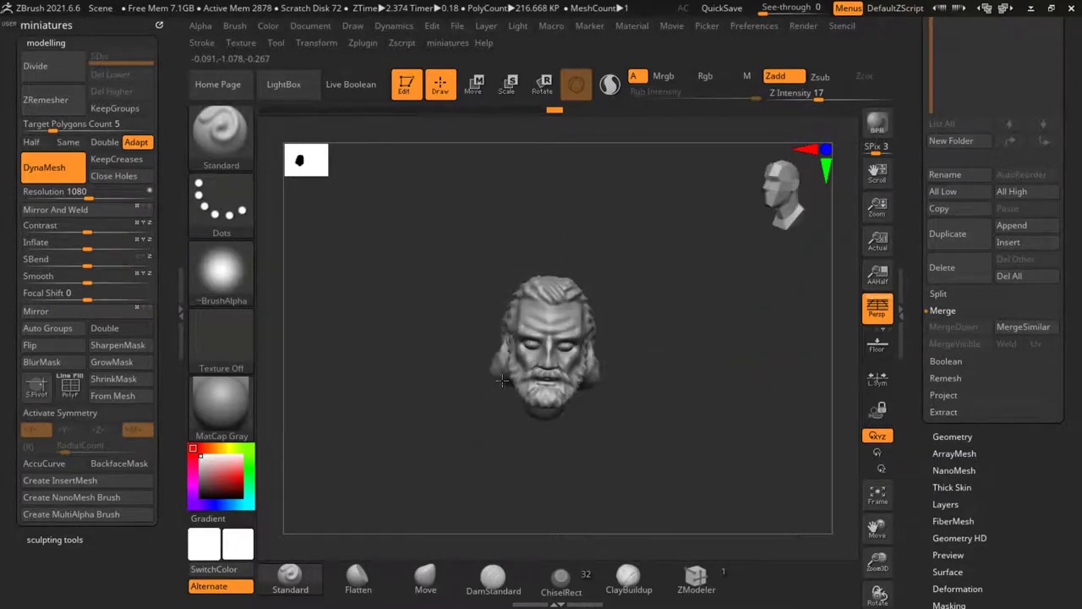
{"action": "right_click_drag", "start_coordinate": [529, 389], "coordinate": [565, 380]}
{"action": "right_click_drag", "start_coordinate": [565, 380], "coordinate": [443, 348], "text": "ctrl"}
{"action": "right_click_drag", "start_coordinate": [458, 403], "coordinate": [673, 384], "text": "ctrl"}
{"action": "right_click_drag", "start_coordinate": [673, 385], "coordinate": [606, 339], "text": "ctrl"}
{"action": "left_click_drag", "start_coordinate": [685, 337], "coordinate": [682, 353], "text": "shift"}
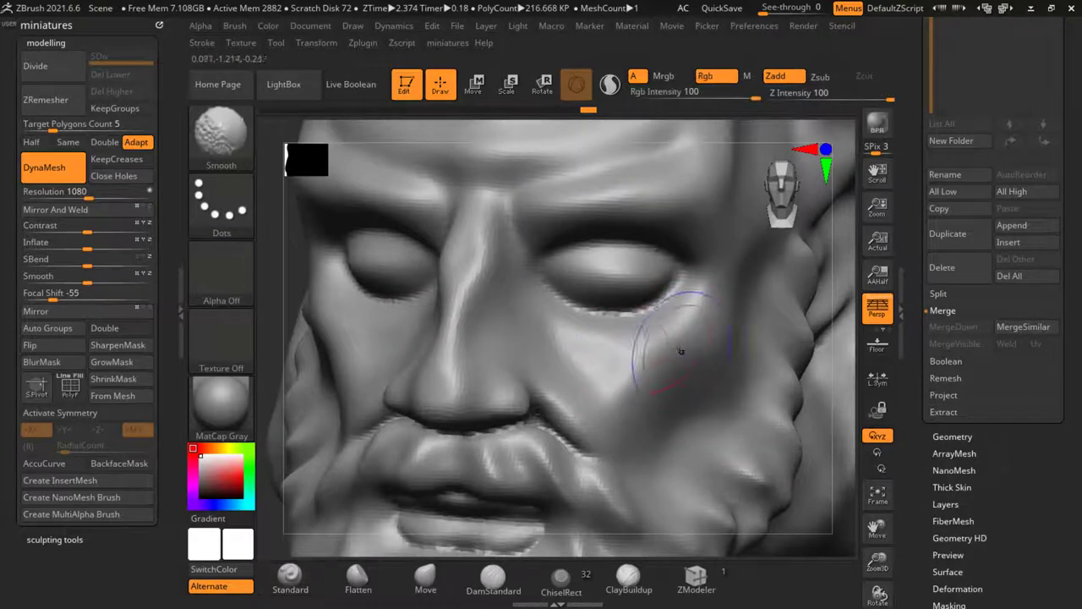
{"action": "right_click_drag", "start_coordinate": [682, 352], "coordinate": [638, 340], "text": "ctrl"}
{"action": "right_click_drag", "start_coordinate": [717, 432], "coordinate": [356, 413]}
{"action": "left_click_drag", "start_coordinate": [355, 413], "coordinate": [423, 421]}
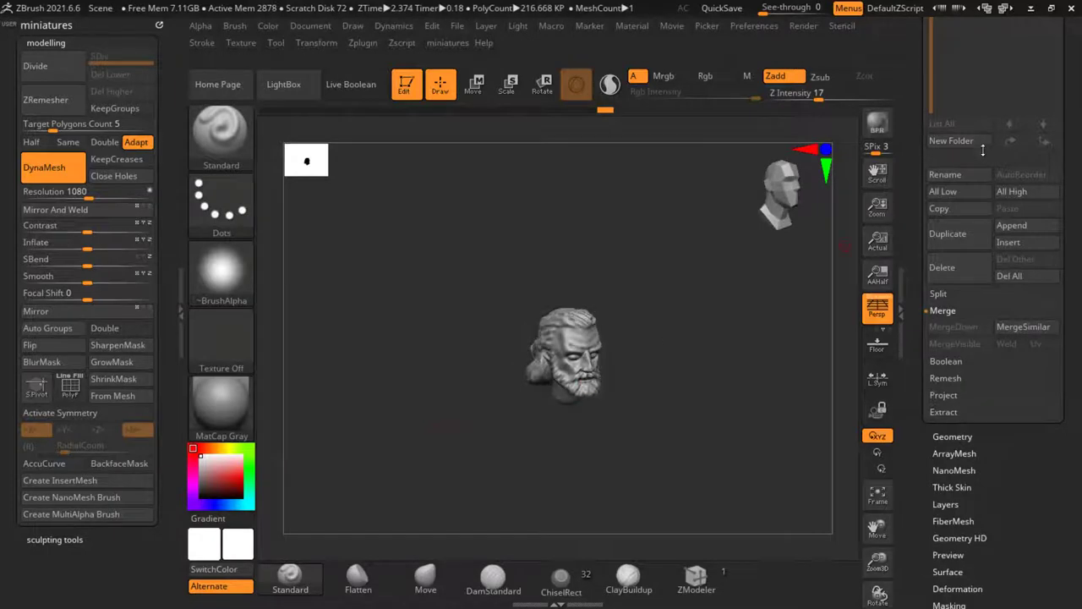
{"action": "left_click_drag", "start_coordinate": [702, 390], "coordinate": [683, 392]}
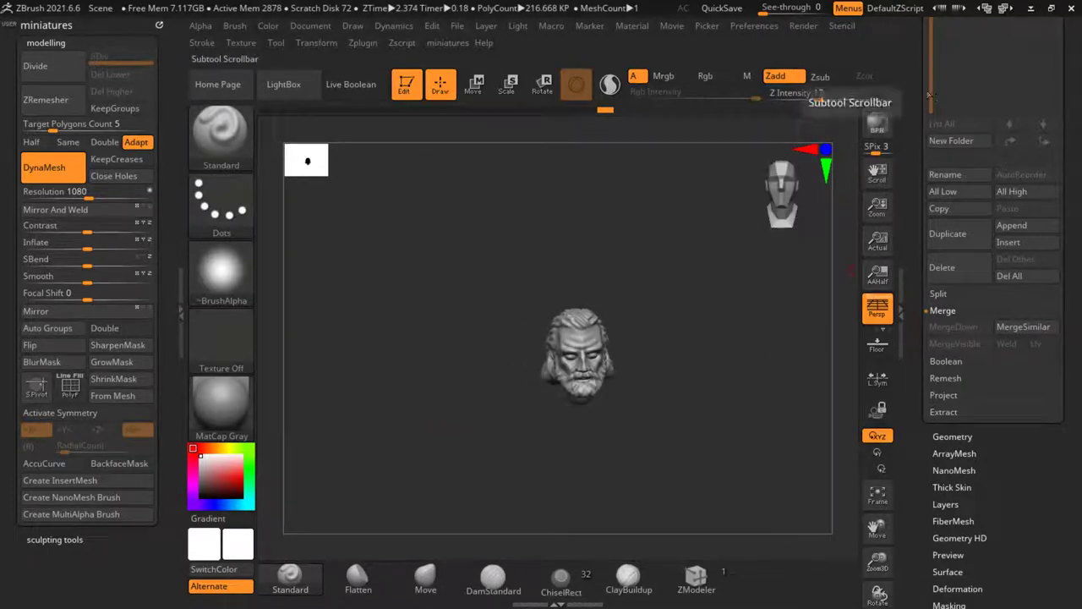
Step: Switch to the gambeson figure tool and append the finished bearded head as a new subtool
{"action": "left_click_drag", "start_coordinate": [917, 88], "coordinate": [908, 225]}
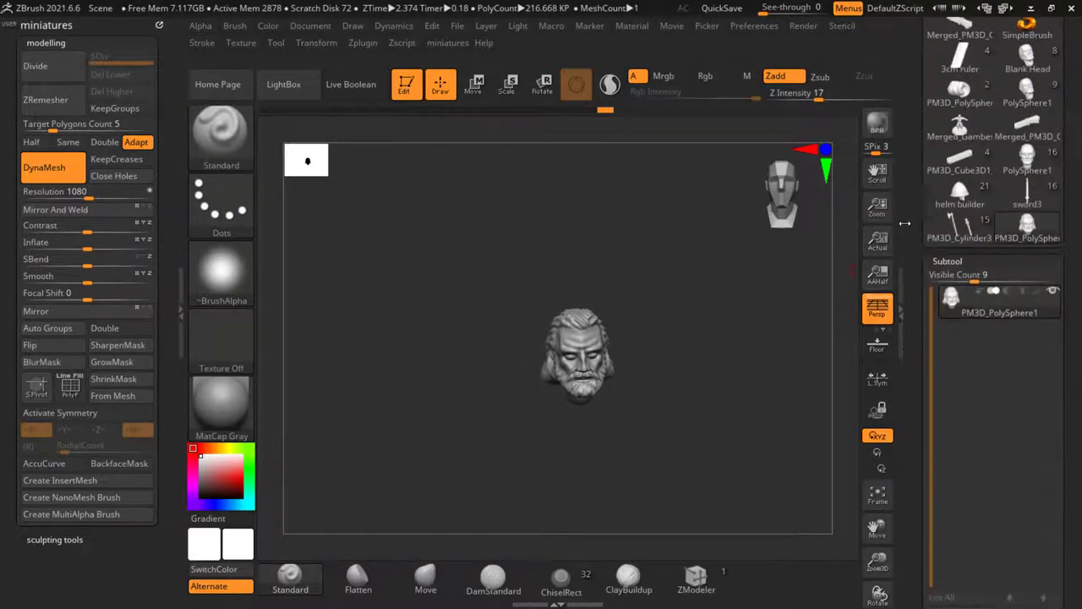
{"action": "left_click", "coordinate": [1006, 162]}
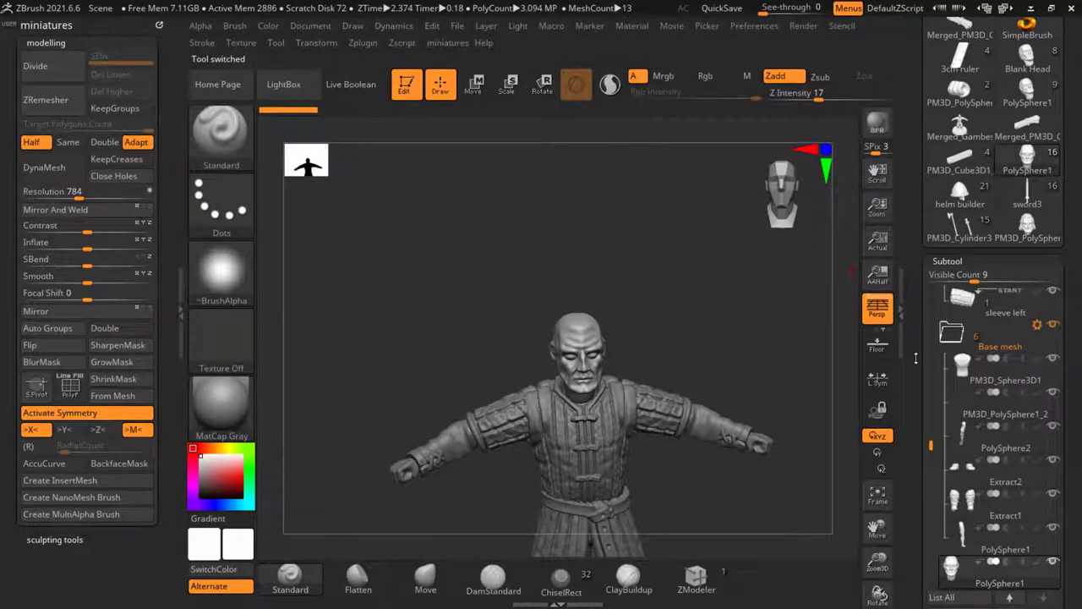
{"action": "scroll", "coordinate": [991, 358], "scroll_direction": "down", "scroll_amount": 5}
{"action": "left_click", "coordinate": [1003, 342]}
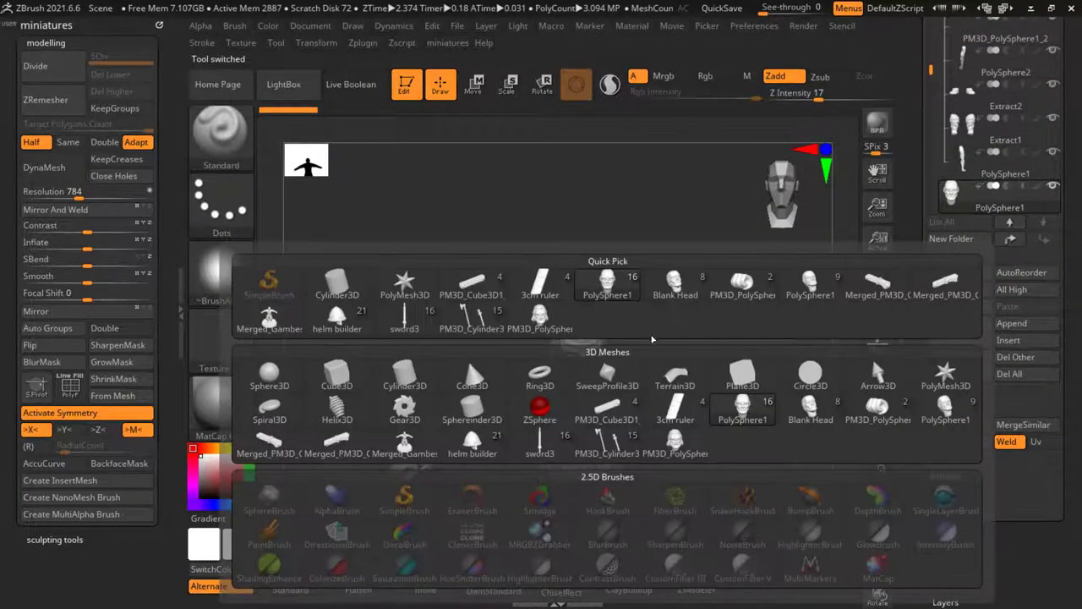
{"action": "left_click", "coordinate": [552, 323]}
{"action": "left_click", "coordinate": [565, 331], "text": "alt"}
{"action": "right_click_drag", "start_coordinate": [585, 365], "coordinate": [585, 427], "text": "ctrl"}
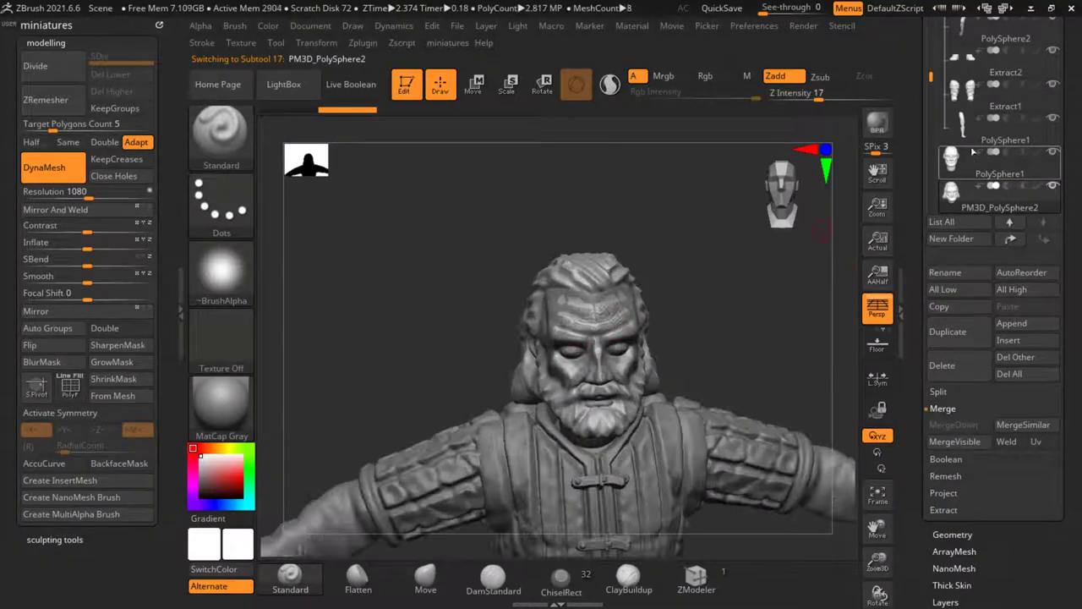
Step: Delete the original bald PolySphere1 head subtool from the gambeson figure
{"action": "left_click", "coordinate": [973, 154]}
{"action": "left_click", "coordinate": [958, 364]}
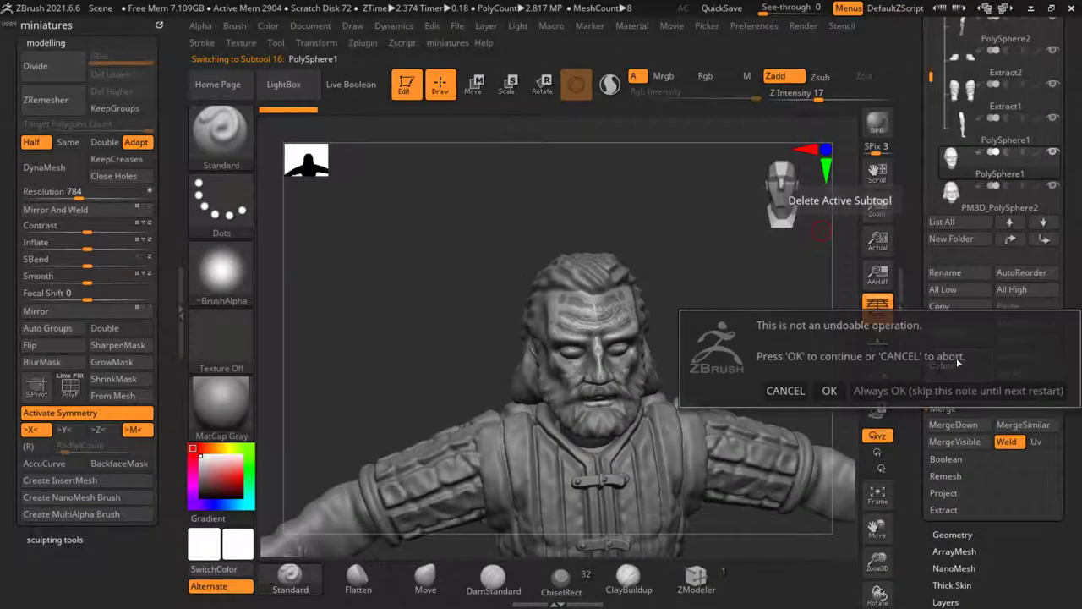
{"action": "left_click", "coordinate": [830, 390]}
{"action": "left_click", "coordinate": [879, 239]}
{"action": "left_click_drag", "start_coordinate": [913, 186], "coordinate": [924, 343]}
{"action": "right_click_drag", "start_coordinate": [759, 370], "coordinate": [742, 327], "text": "alt"}
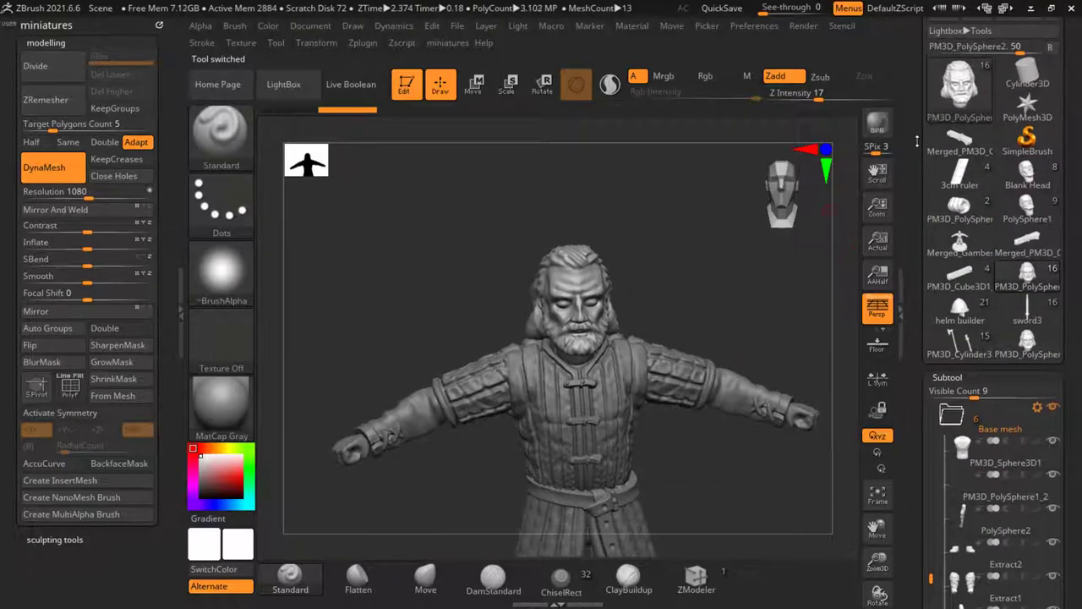
{"action": "right_click_drag", "start_coordinate": [698, 430], "coordinate": [681, 263], "text": "alt"}
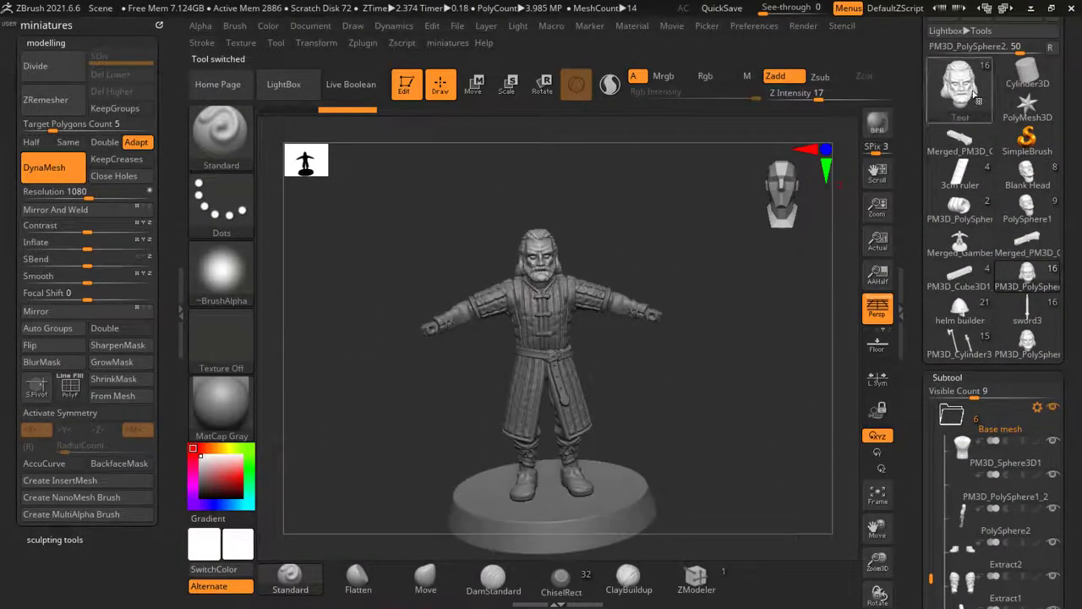
Step: Switch to the PM3D_Cube3D1 strap tool and delete all of its subtools
{"action": "left_click_drag", "start_coordinate": [922, 85], "coordinate": [925, 203]}
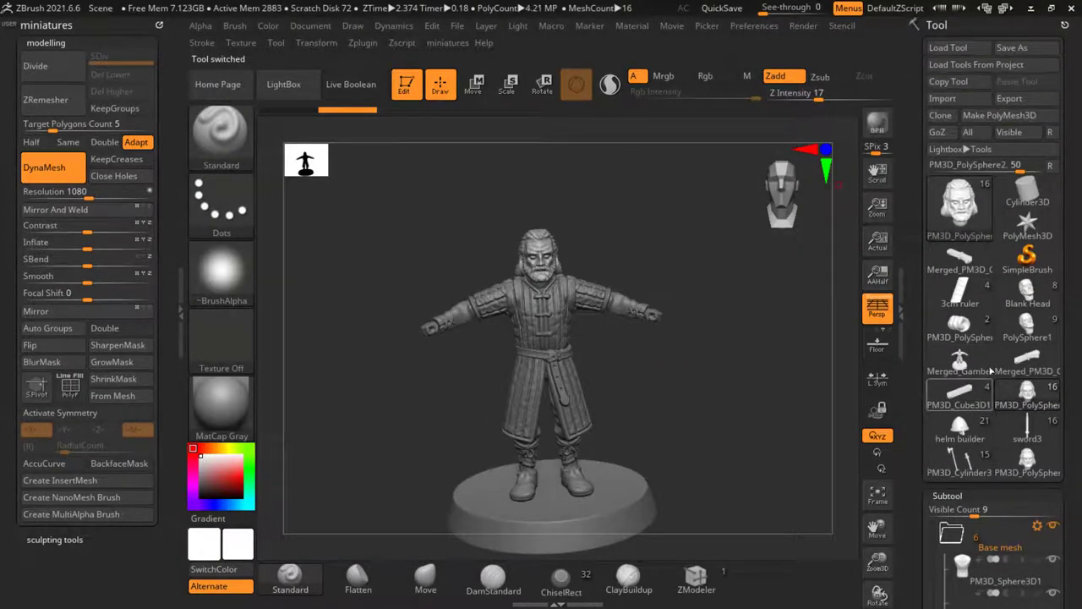
{"action": "left_click", "coordinate": [968, 423]}
{"action": "scroll", "coordinate": [989, 388], "scroll_direction": "down", "scroll_amount": 10}
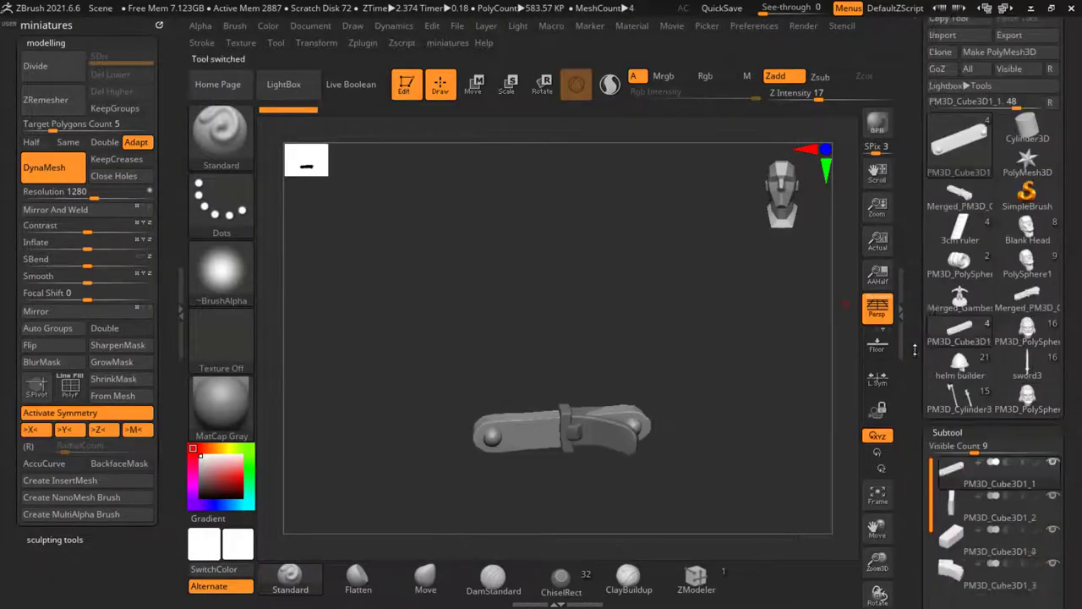
{"action": "left_click", "coordinate": [1014, 356]}
{"action": "left_click", "coordinate": [761, 382]}
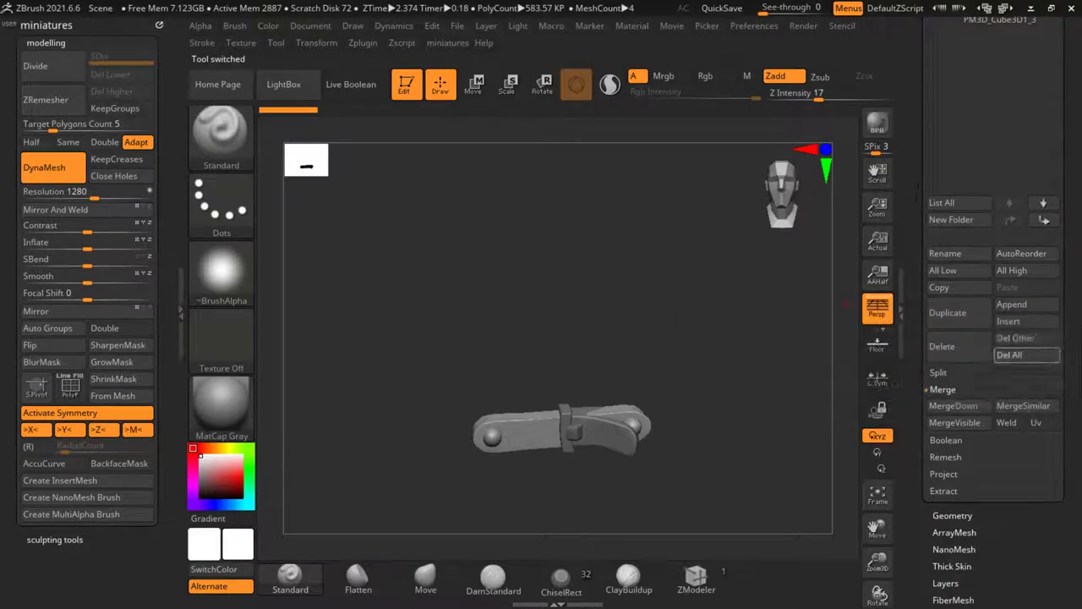
Step: Select the standalone bearded head tool and delete it, keeping the copy on the figure
{"action": "left_click", "coordinate": [962, 346]}
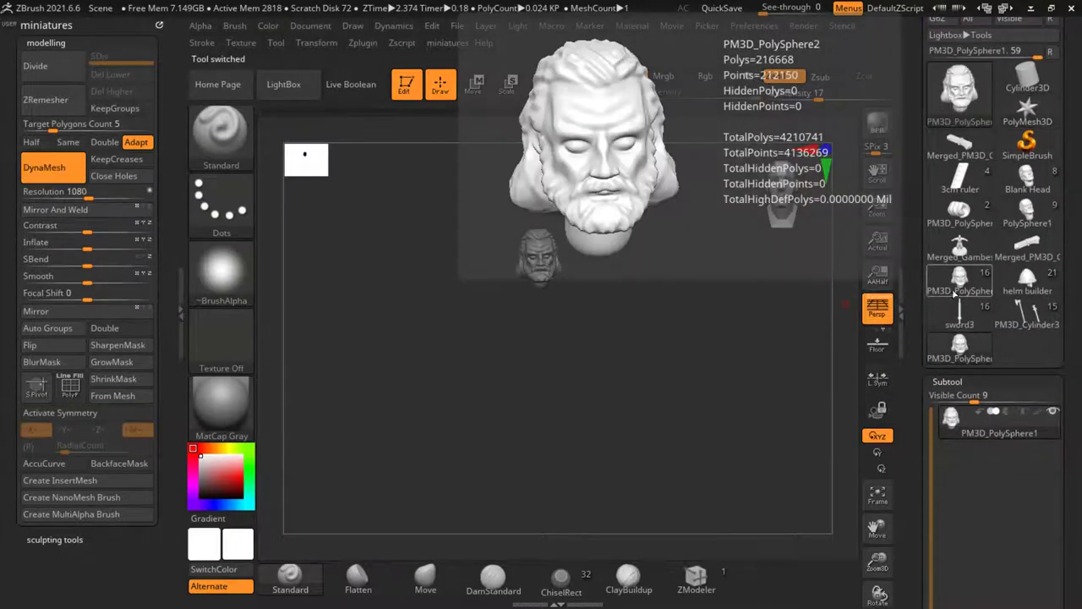
{"action": "left_click_drag", "start_coordinate": [914, 416], "coordinate": [927, 279]}
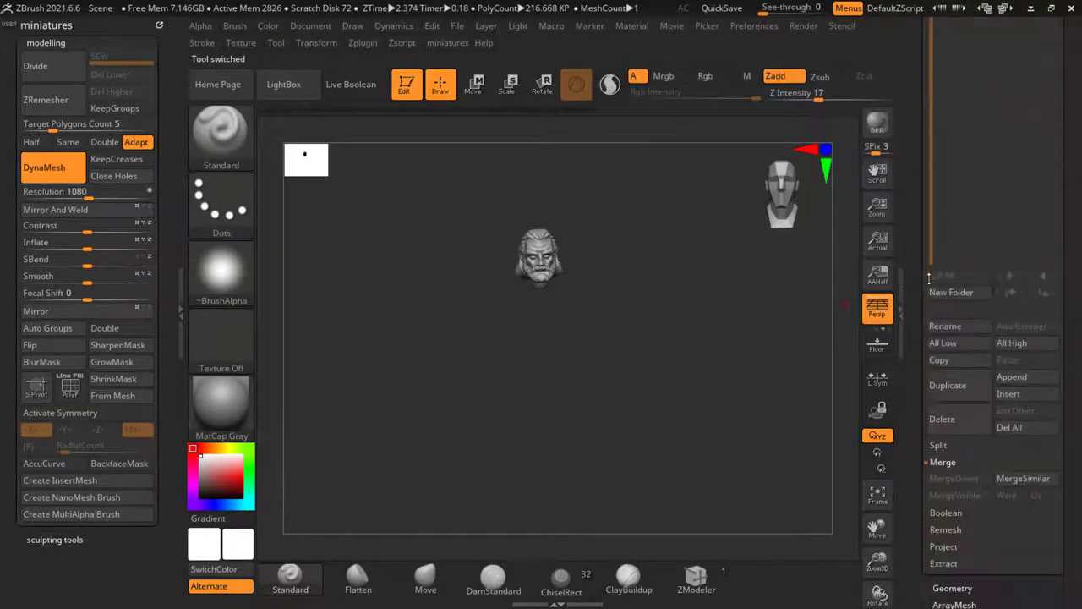
{"action": "left_click", "coordinate": [954, 408]}
{"action": "left_click", "coordinate": [943, 439]}
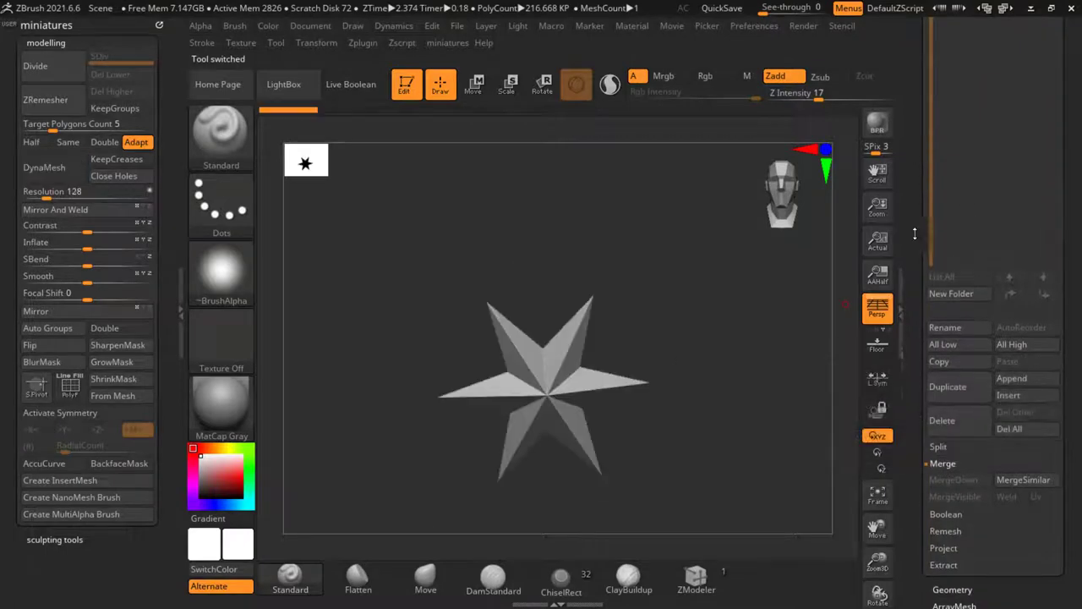
Step: Check which tools are saved in the Youtube Zbrush tools folder without loading any
{"action": "left_click_drag", "start_coordinate": [916, 233], "coordinate": [920, 296]}
{"action": "left_click", "coordinate": [965, 48]}
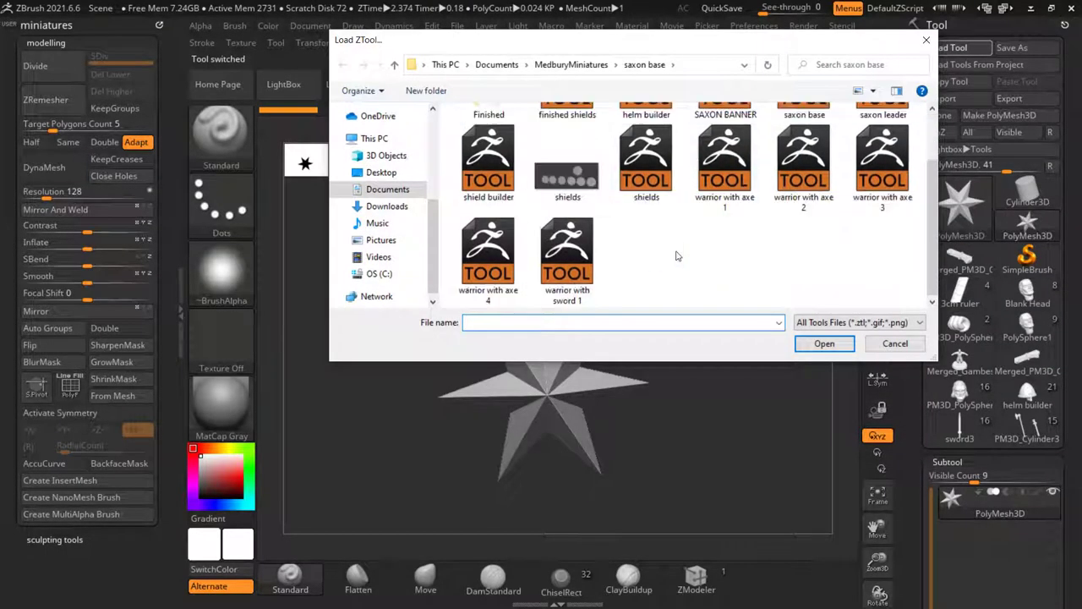
{"action": "scroll", "coordinate": [380, 158], "scroll_direction": "up", "scroll_amount": 2}
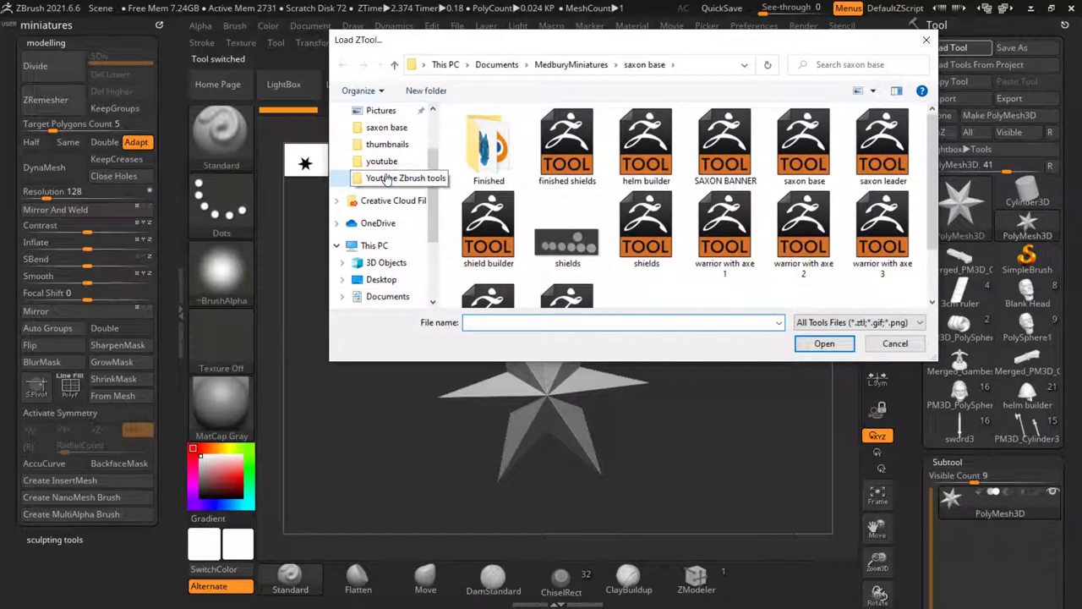
{"action": "left_click", "coordinate": [395, 177]}
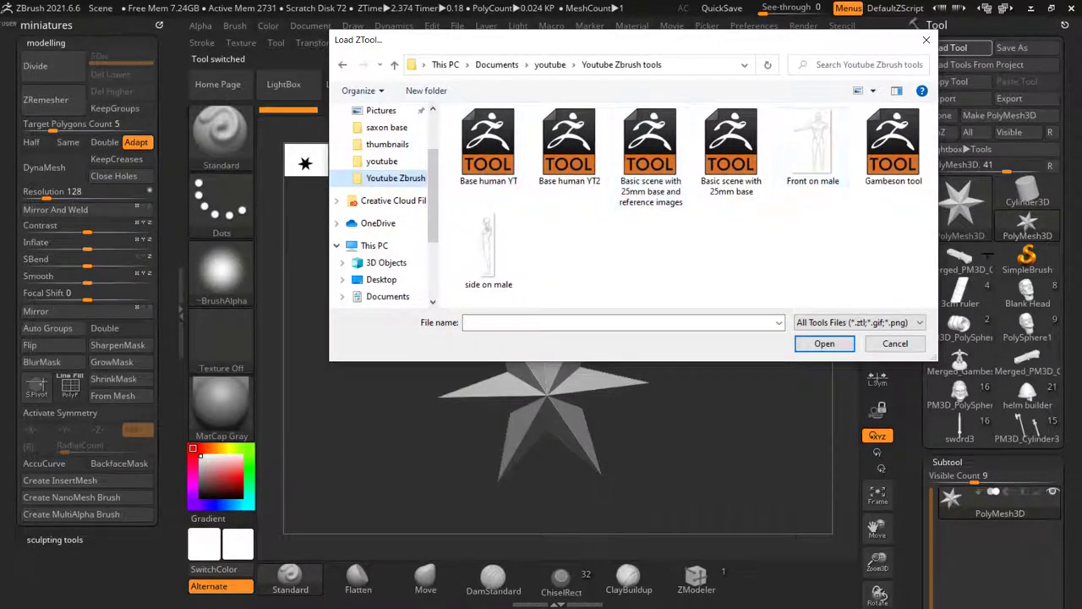
{"action": "left_click", "coordinate": [929, 41]}
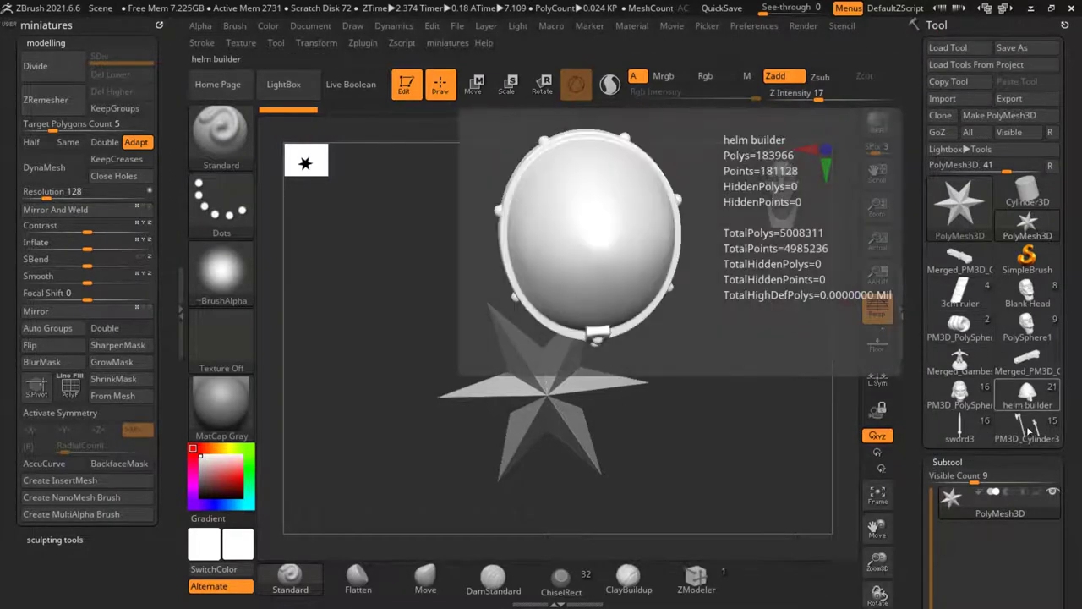
Step: Switch to the Blank Head base human tool and delete all of its subtools
{"action": "left_click", "coordinate": [1028, 296]}
{"action": "scroll", "coordinate": [1007, 454], "scroll_direction": "down", "scroll_amount": 6}
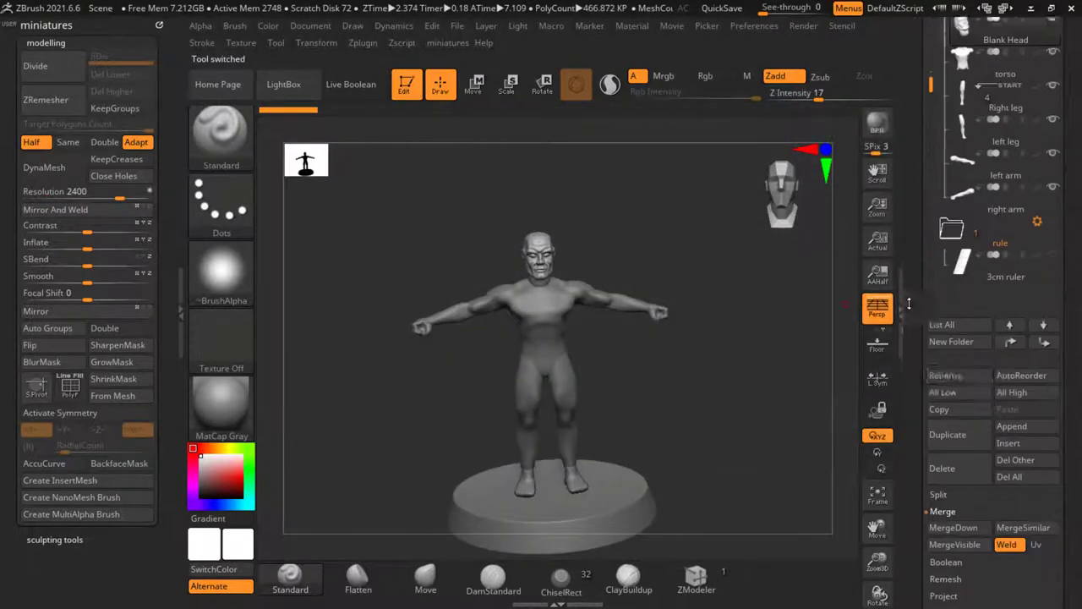
{"action": "left_click", "coordinate": [1012, 466]}
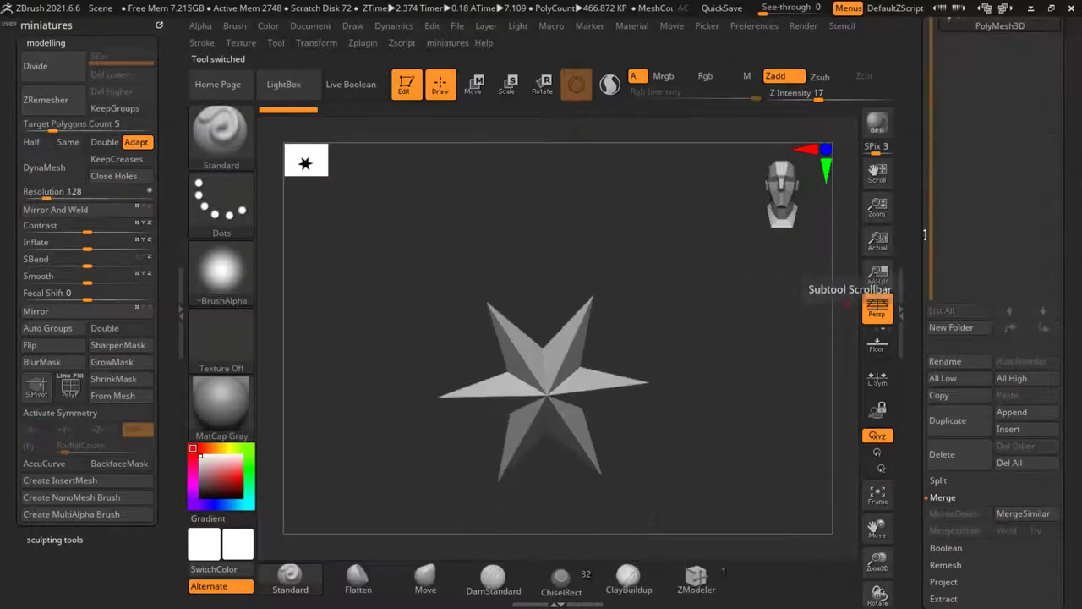
Step: Switch to the 3cm ruler tool with the reference images and delete all of its subtools
{"action": "left_click_drag", "start_coordinate": [925, 235], "coordinate": [919, 340]}
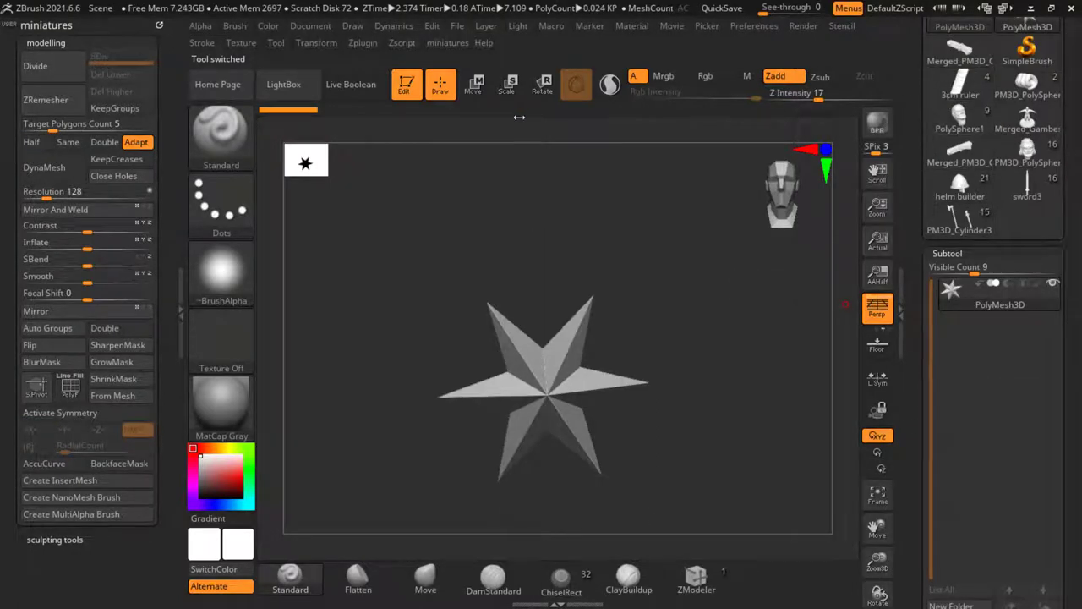
{"action": "left_click_drag", "start_coordinate": [909, 116], "coordinate": [910, 160]}
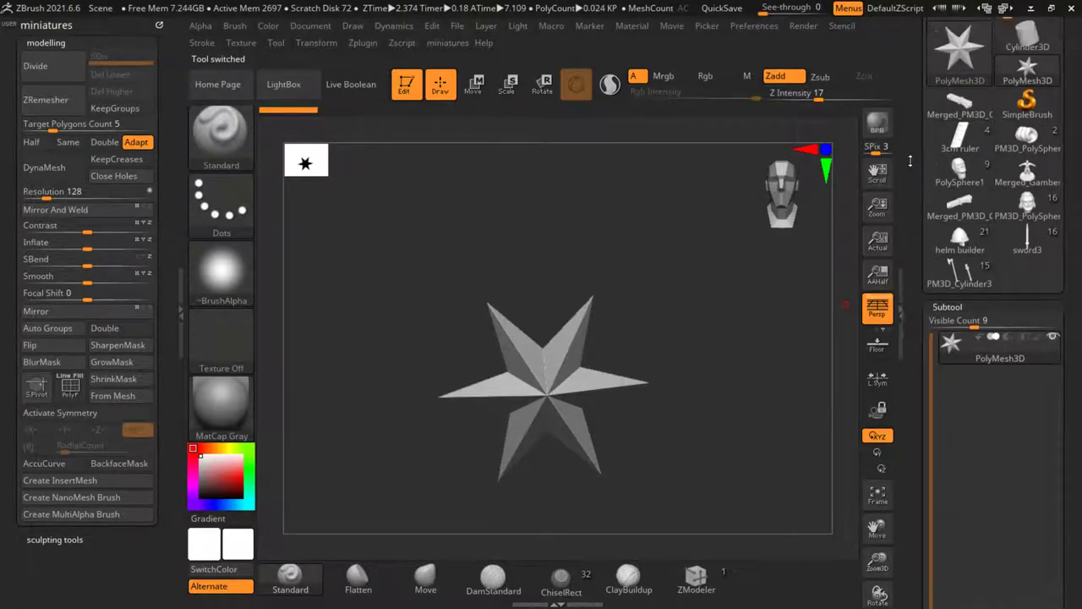
{"action": "left_click", "coordinate": [959, 149]}
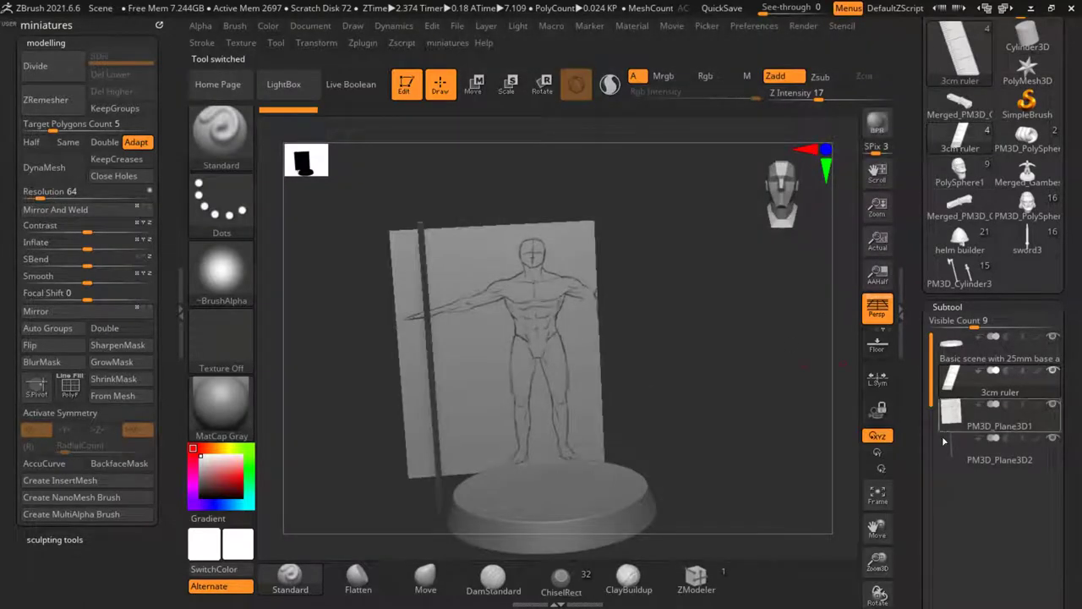
{"action": "left_click_drag", "start_coordinate": [932, 438], "coordinate": [924, 245]}
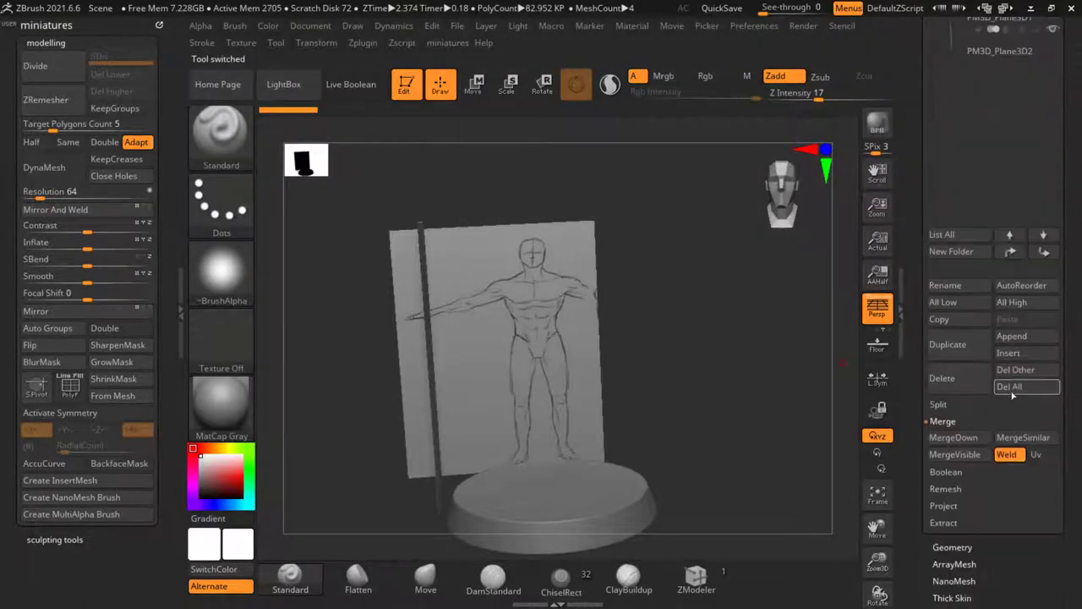
{"action": "left_click", "coordinate": [1012, 388]}
Step: Inspect the sword3 weapons tool up close
{"action": "left_click_drag", "start_coordinate": [919, 199], "coordinate": [920, 334]}
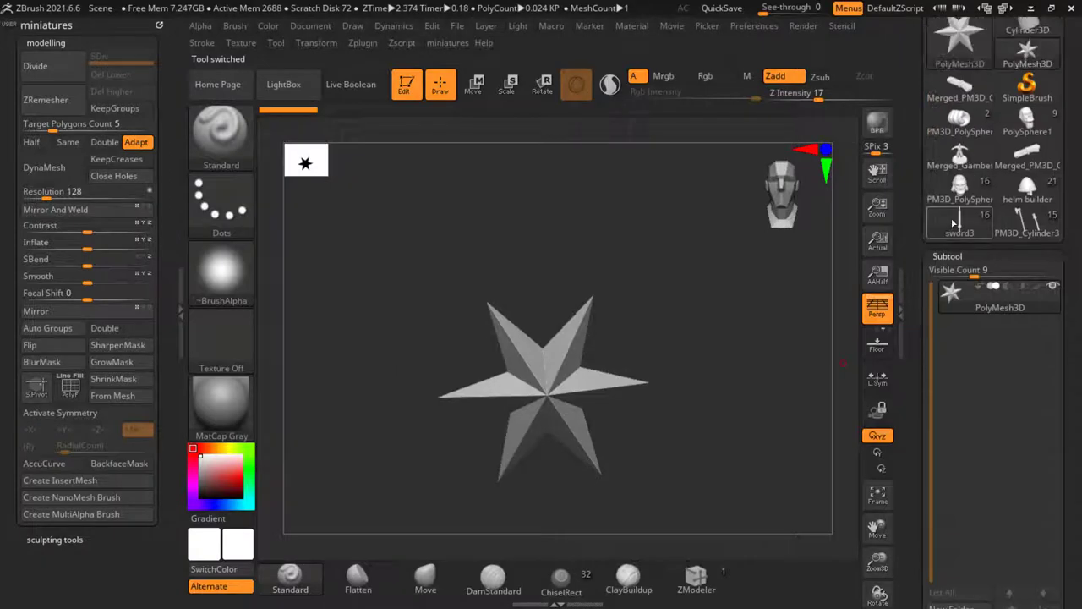
{"action": "left_click", "coordinate": [957, 224]}
{"action": "key", "text": "f"}
{"action": "key", "text": "f"}
{"action": "key", "text": "f"}
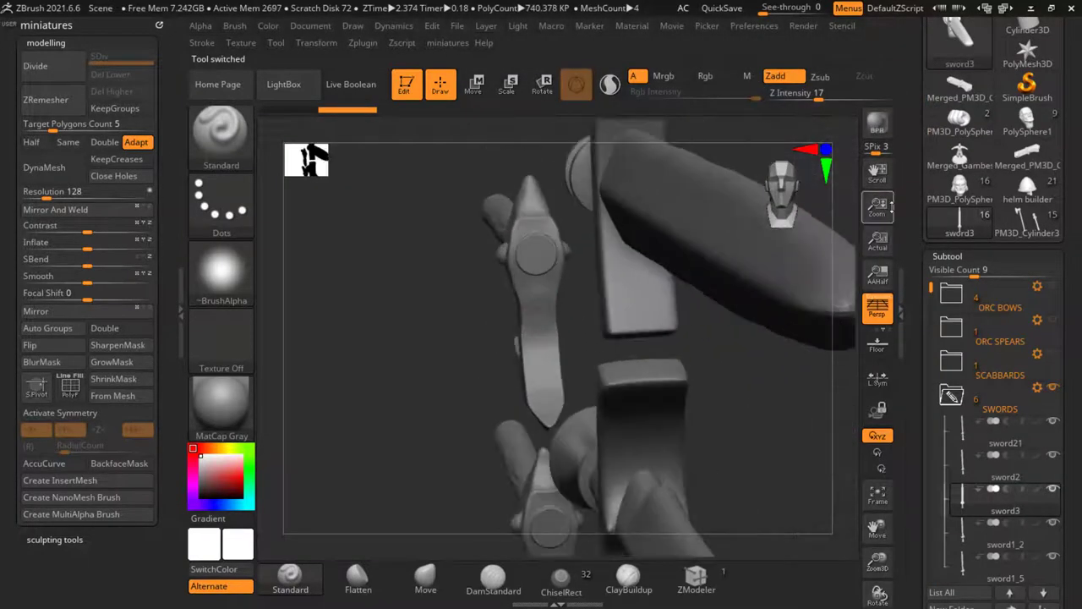
Step: Switch to the Merged_Gambeson Shirt tool and delete its subtool
{"action": "left_click", "coordinate": [952, 184]}
{"action": "left_click", "coordinate": [959, 159]}
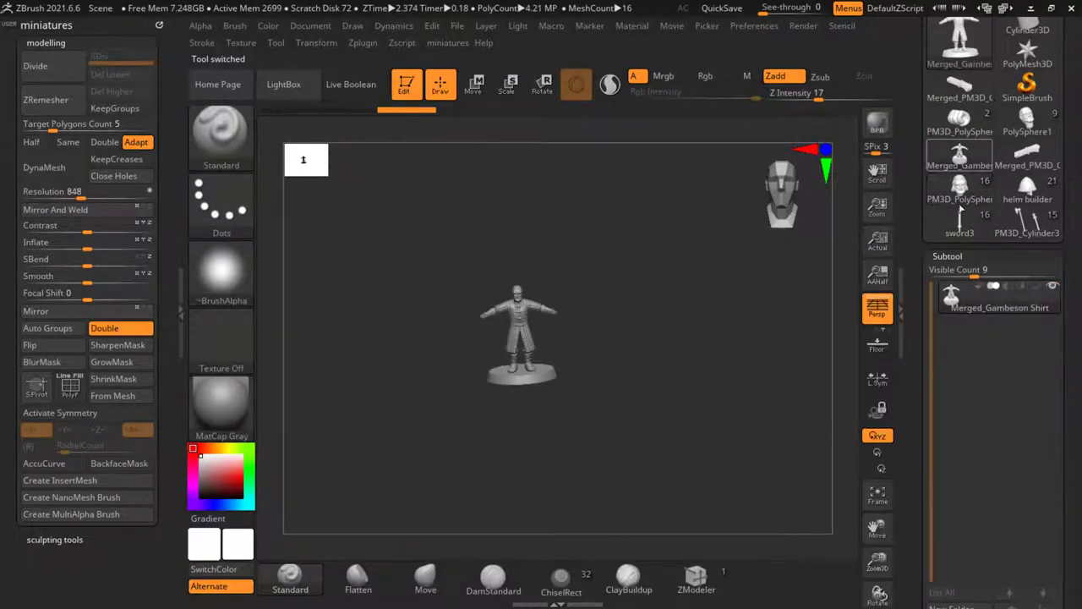
{"action": "scroll", "coordinate": [947, 421], "scroll_direction": "down", "scroll_amount": 3}
{"action": "left_click", "coordinate": [959, 532]}
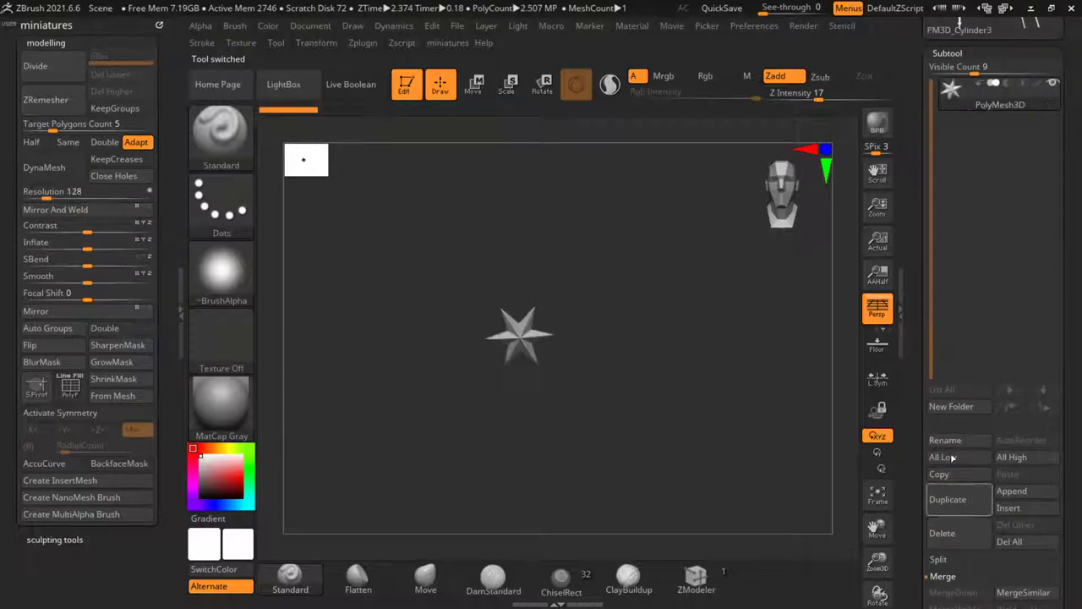
Step: Switch to the gambeson figure tool and inspect the full miniature and its bearded head up close
{"action": "scroll", "coordinate": [921, 284], "scroll_direction": "up", "scroll_amount": 5}
{"action": "left_click", "coordinate": [960, 247]}
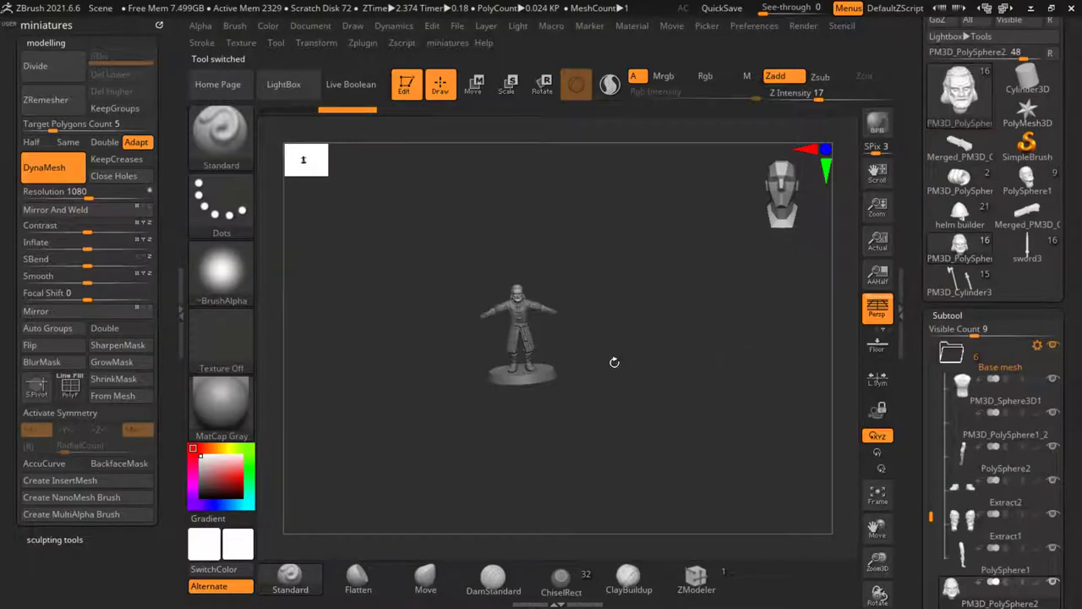
{"action": "left_click_drag", "start_coordinate": [614, 362], "coordinate": [662, 412], "text": "alt"}
{"action": "mouse_move", "coordinate": [661, 345]}
{"action": "left_mouse_down"}
{"action": "mouse_move", "coordinate": [679, 350]}
{"action": "mouse_move", "coordinate": [657, 341]}
{"action": "left_mouse_up"}
{"action": "scroll", "coordinate": [546, 266], "scroll_direction": "up", "scroll_amount": 4}
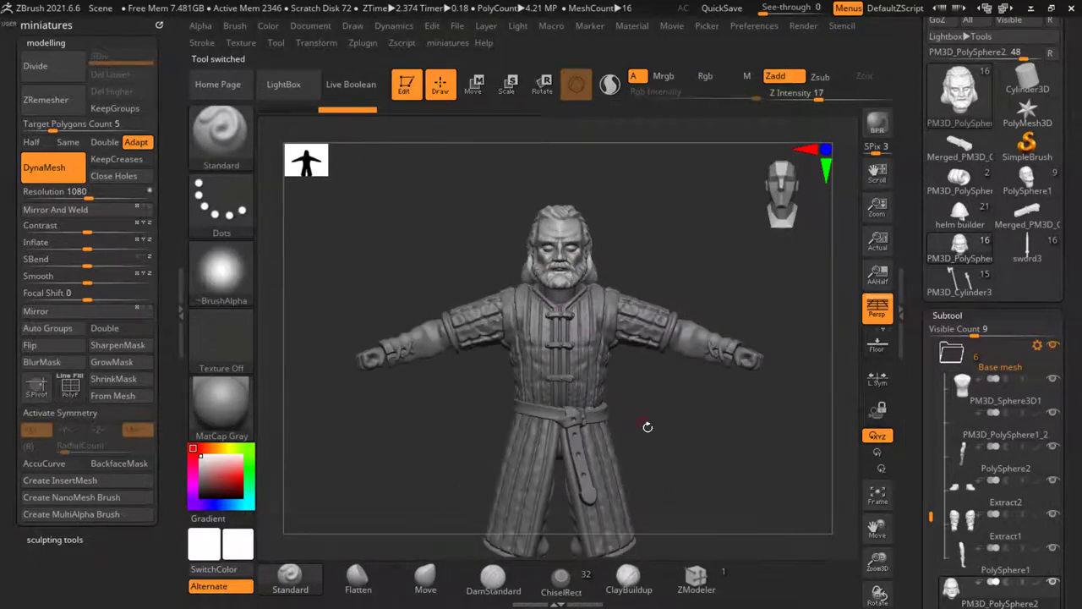
{"action": "left_click_drag", "start_coordinate": [647, 427], "coordinate": [554, 334], "text": "alt"}
{"action": "mouse_move", "coordinate": [702, 428]}
{"action": "left_mouse_down"}
{"action": "mouse_move", "coordinate": [414, 422]}
{"action": "mouse_move", "coordinate": [687, 413]}
{"action": "left_mouse_up"}
{"action": "mouse_move", "coordinate": [662, 375]}
{"action": "left_mouse_down"}
{"action": "mouse_move", "coordinate": [702, 380]}
{"action": "mouse_move", "coordinate": [590, 383]}
{"action": "mouse_move", "coordinate": [643, 375]}
{"action": "left_mouse_up"}
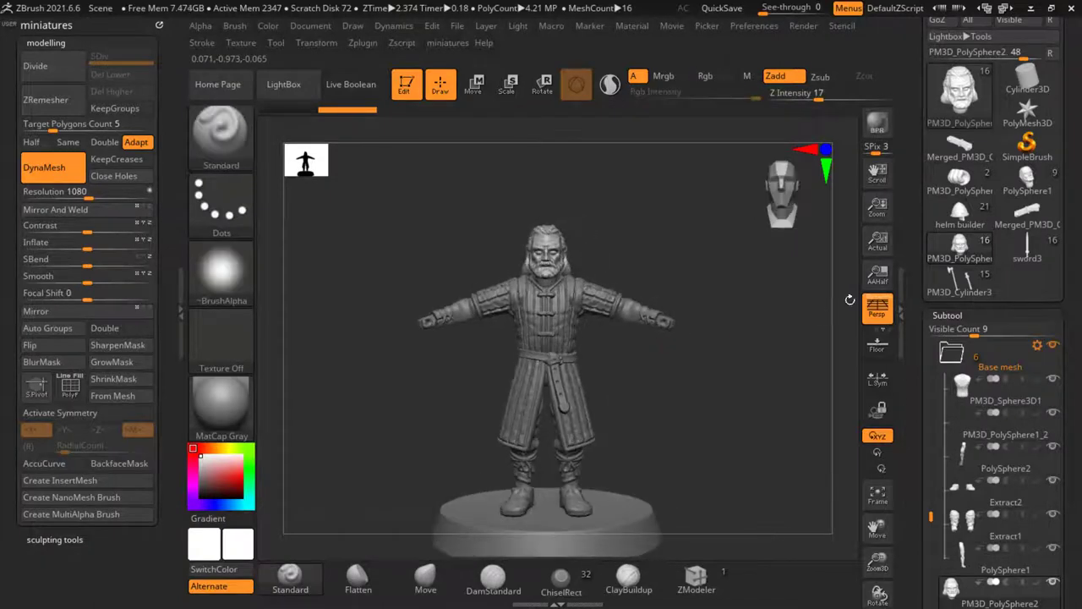
{"action": "left_click_drag", "start_coordinate": [917, 368], "coordinate": [917, 333]}
{"action": "left_click_drag", "start_coordinate": [630, 230], "coordinate": [455, 247], "text": "alt"}
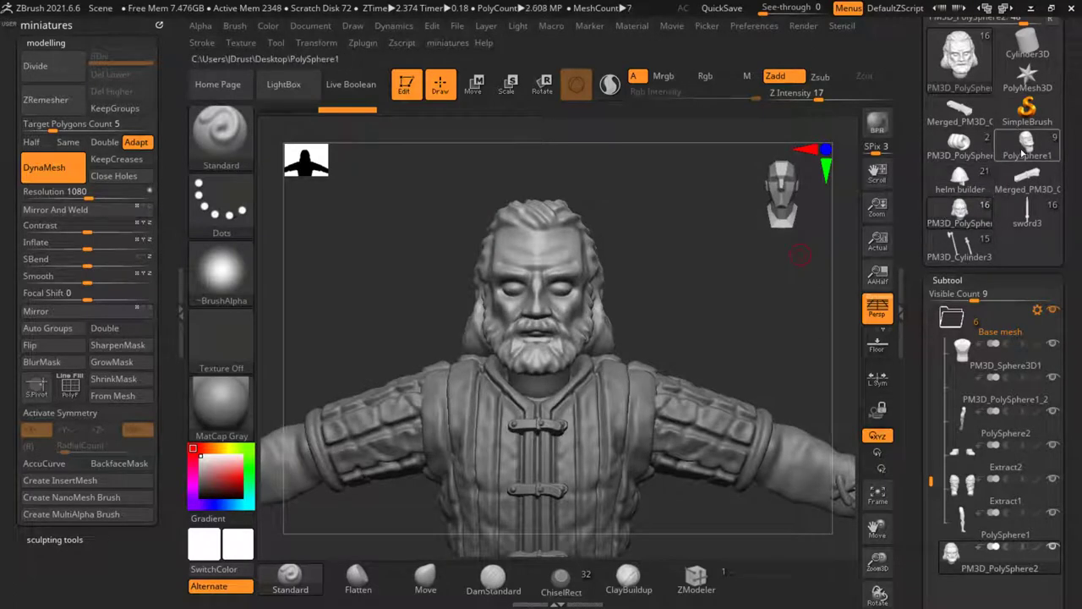
Step: Switch to the PolySphere1 base body tool and delete all of its subtools
{"action": "left_click", "coordinate": [1026, 148]}
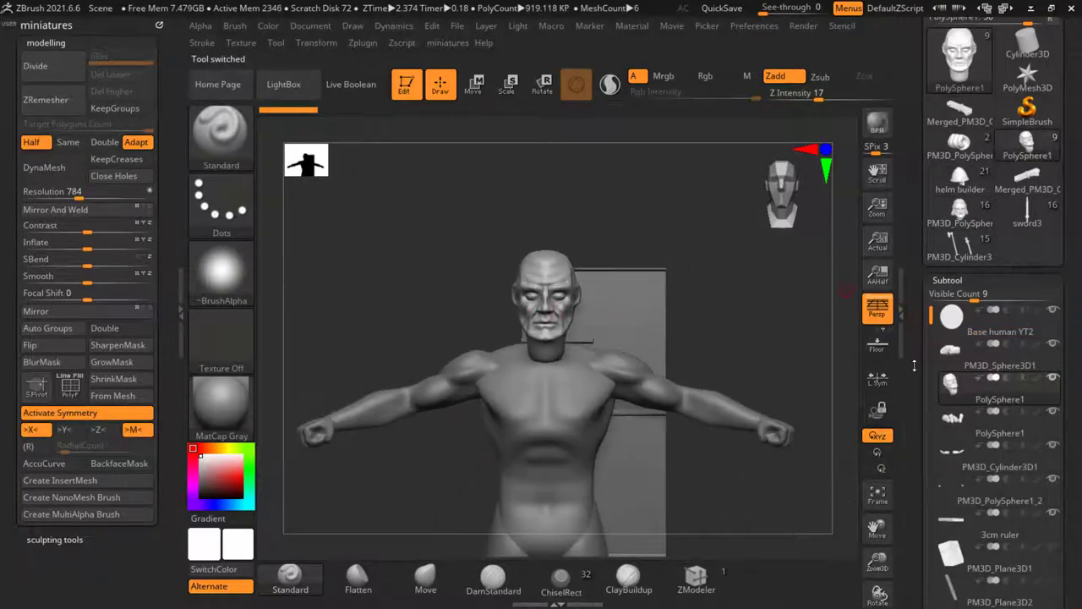
{"action": "left_click_drag", "start_coordinate": [914, 365], "coordinate": [930, 349]}
{"action": "left_click", "coordinate": [1012, 341]}
Step: Switch back to the gambeson figure tool and make its bearded head a separate PolyMesh3D tool
{"action": "left_click", "coordinate": [951, 115]}
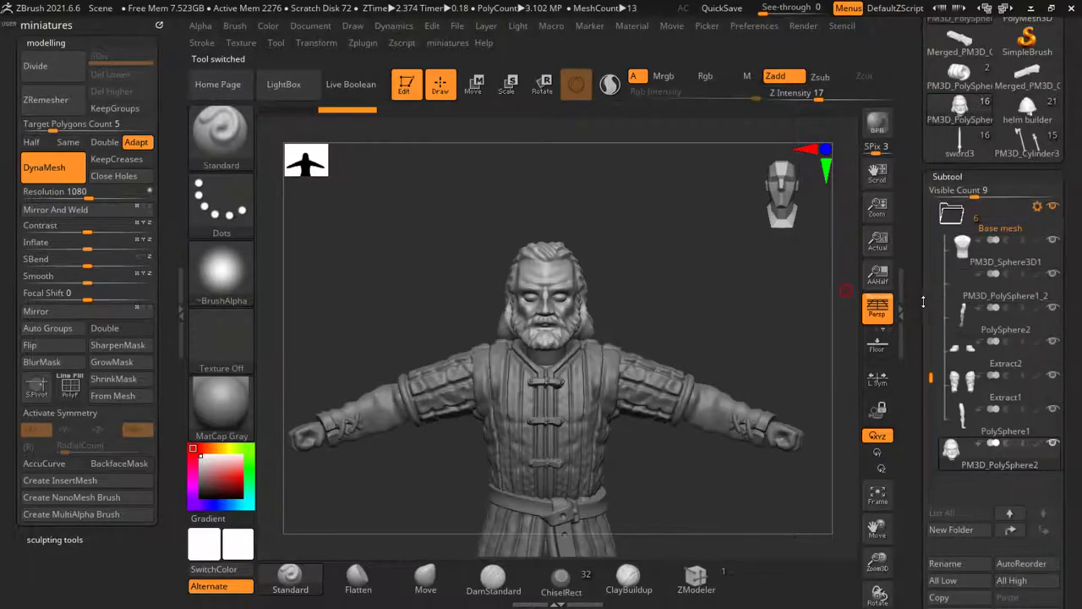
{"action": "scroll", "coordinate": [919, 253], "scroll_direction": "down", "scroll_amount": 4}
{"action": "scroll", "coordinate": [941, 247], "scroll_direction": "up", "scroll_amount": 6}
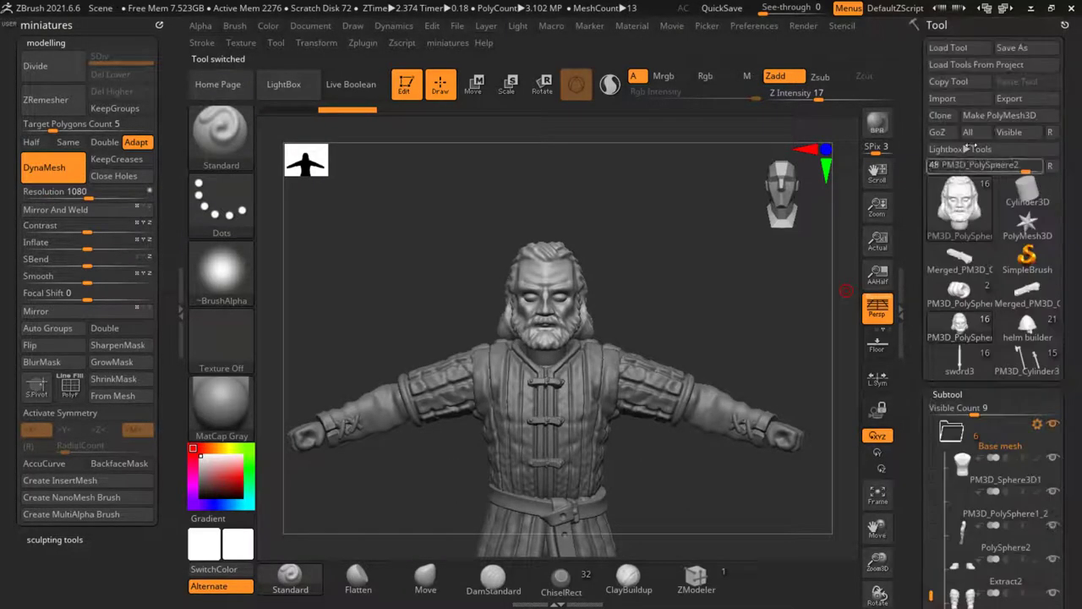
{"action": "left_click", "coordinate": [976, 120]}
{"action": "left_click_drag", "start_coordinate": [609, 251], "coordinate": [646, 348]}
Step: Switch to Chrome and examine the Helm of King Théoden reference image
{"action": "key", "text": "alt+Tab"}
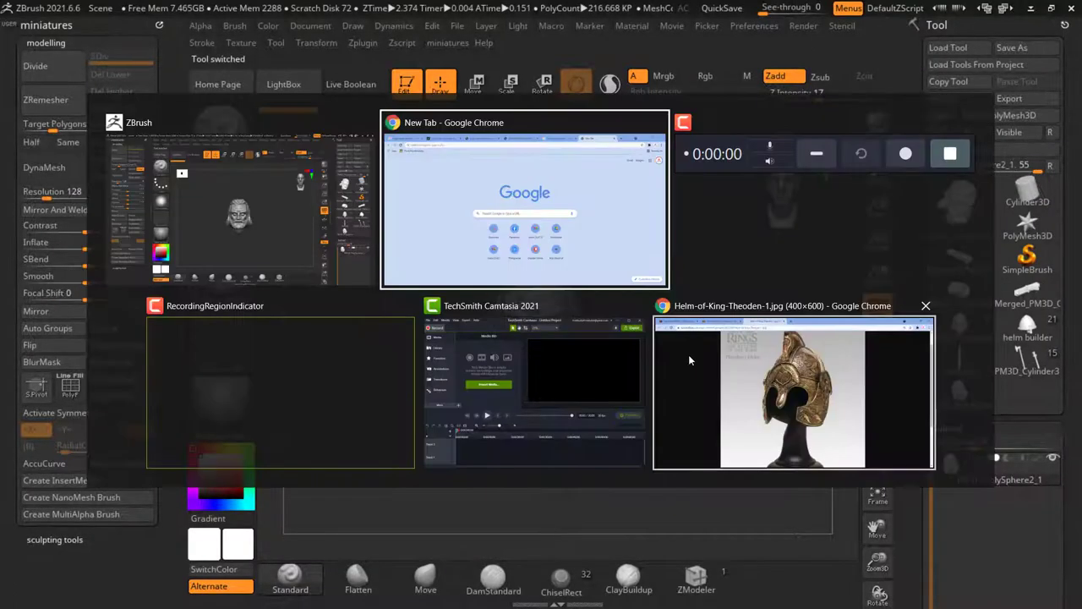
{"action": "left_click", "coordinate": [689, 362], "text": "alt"}
{"action": "left_click", "coordinate": [1034, 12]}
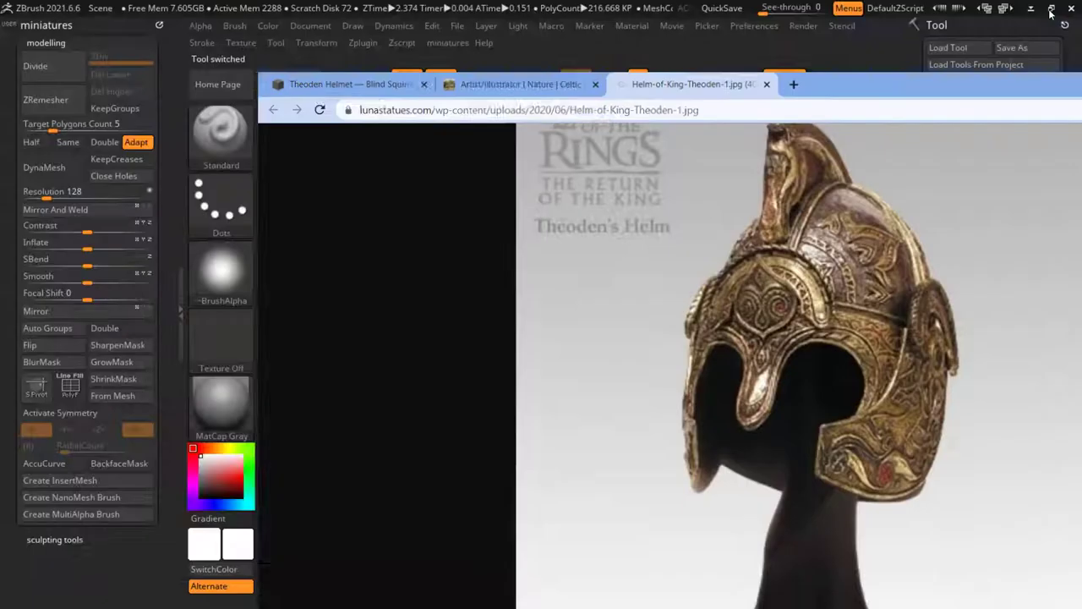
{"action": "left_click_drag", "start_coordinate": [1026, 97], "coordinate": [768, 117]}
{"action": "left_click", "coordinate": [1054, 106]}
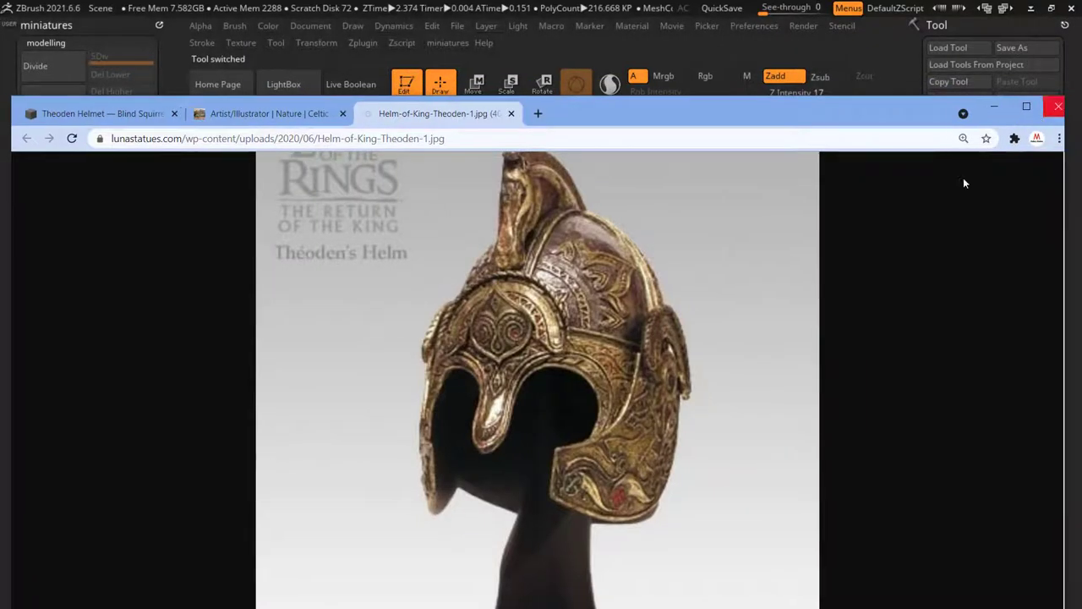
{"action": "key", "text": "alt+Tab"}
{"action": "left_click", "coordinate": [388, 332], "text": "alt"}
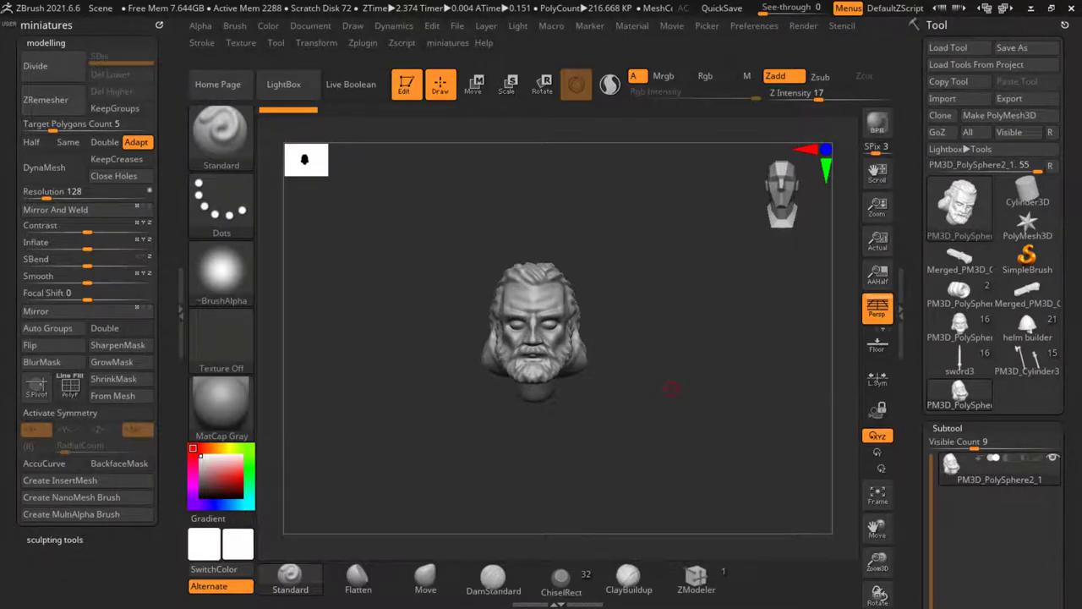
Step: Examine the saxon house carl infantryman photo in the Chrome image search for anglo saxon helmets
{"action": "left_click_drag", "start_coordinate": [1081, 136], "coordinate": [847, 91]}
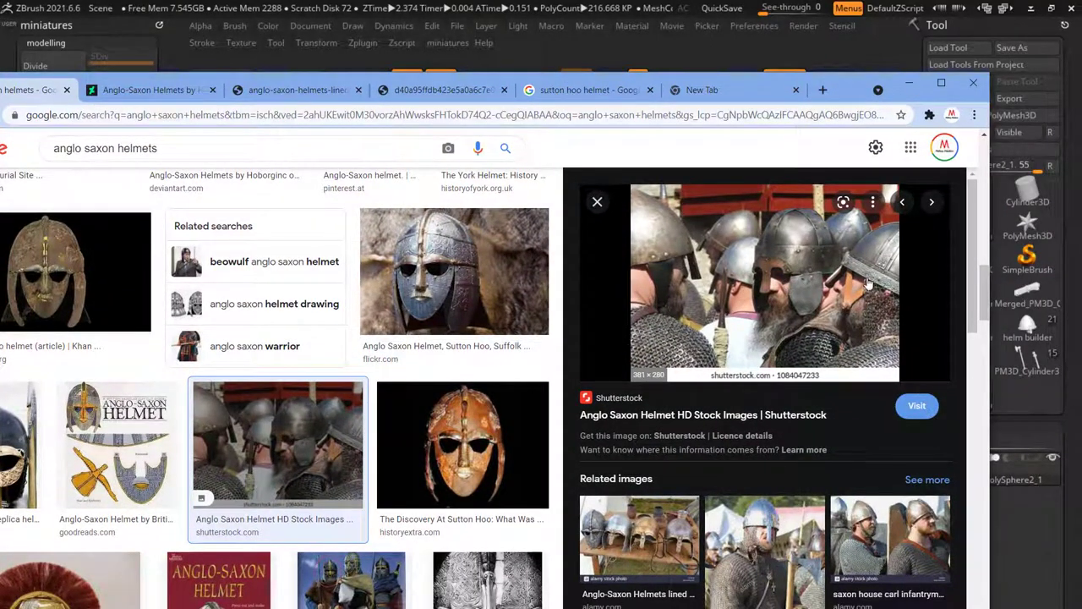
{"action": "scroll", "coordinate": [747, 524], "scroll_direction": "down", "scroll_amount": 2}
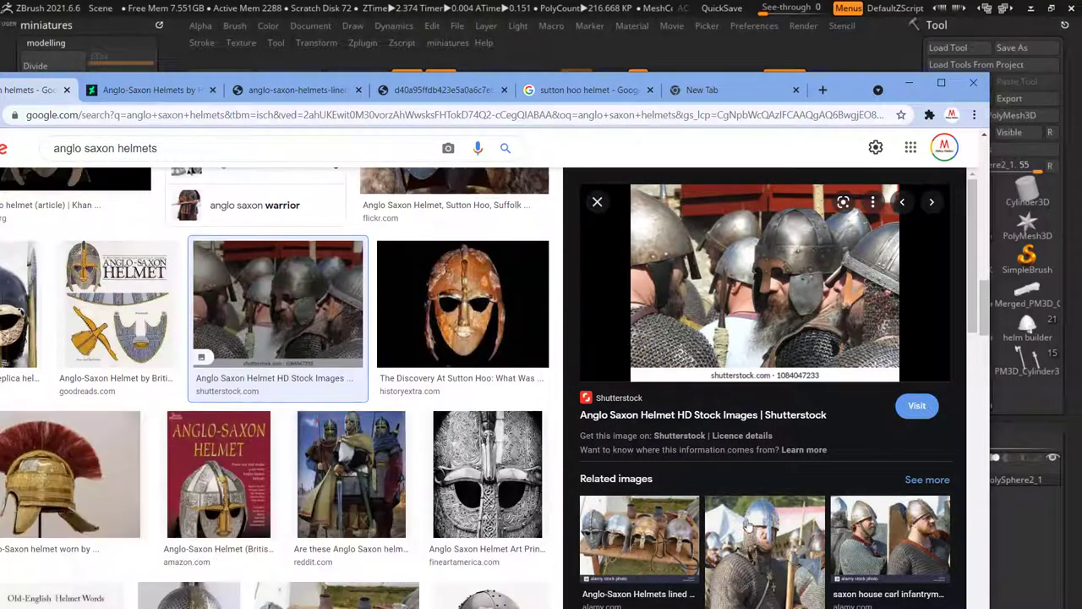
{"action": "left_click", "coordinate": [777, 551]}
{"action": "left_click", "coordinate": [941, 86]}
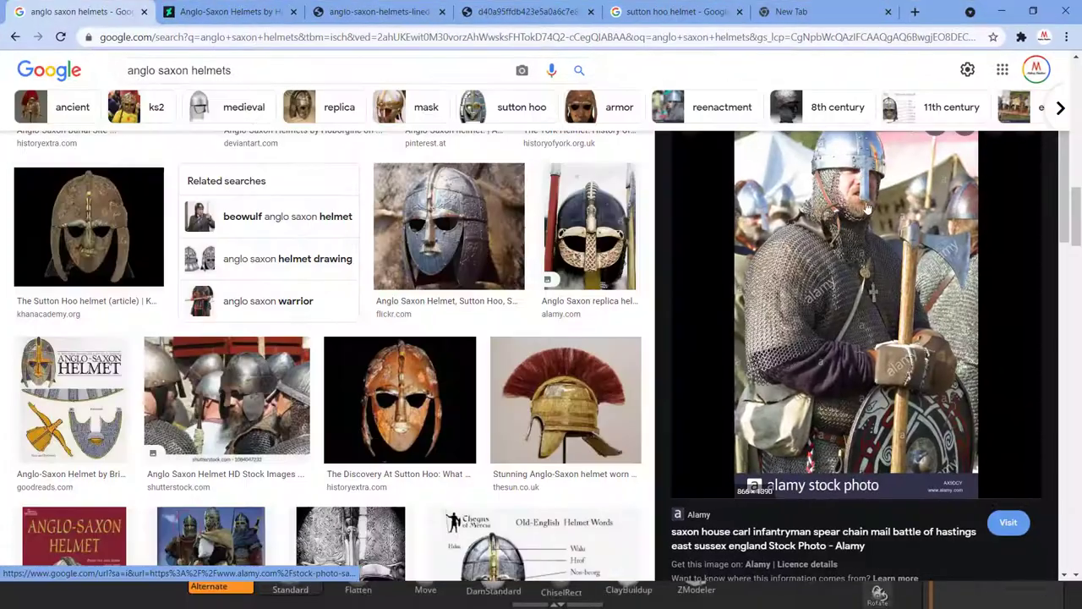
{"action": "scroll", "coordinate": [852, 196], "scroll_direction": "up", "scroll_amount": 1}
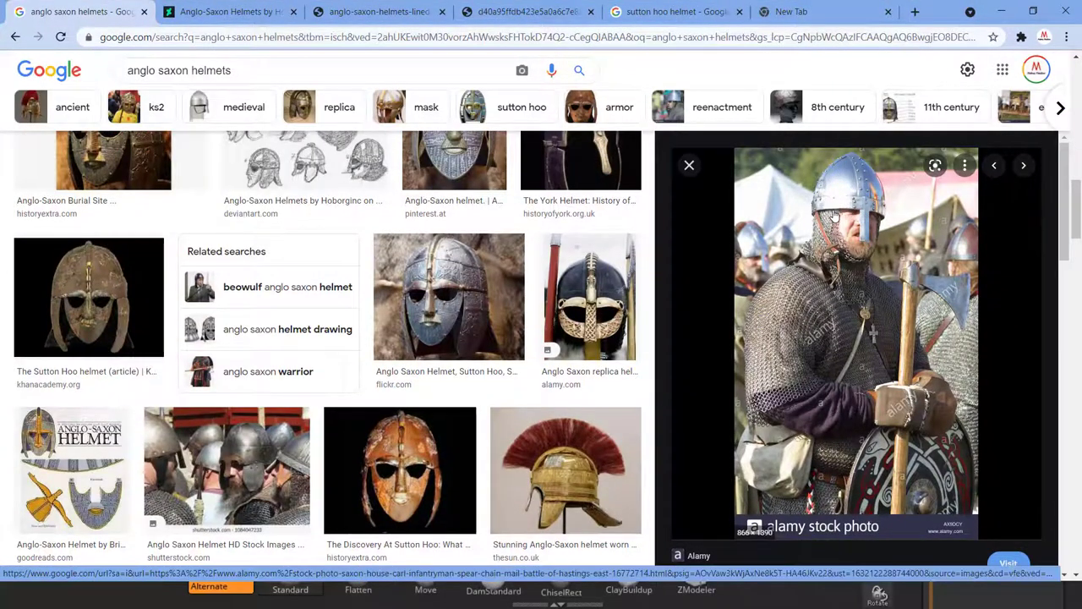
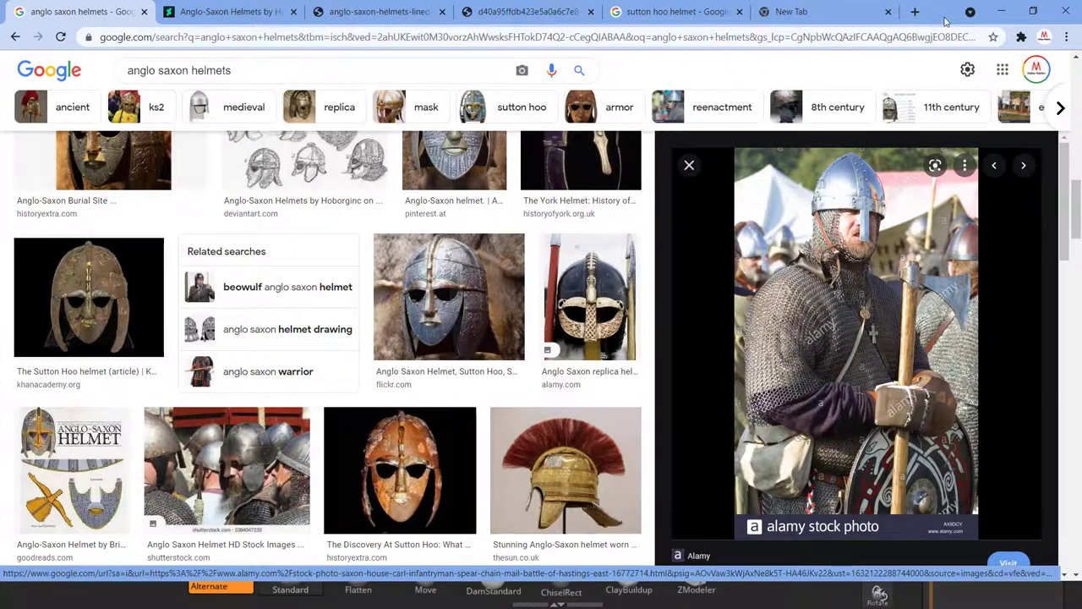
{"action": "left_click_drag", "start_coordinate": [945, 22], "coordinate": [1081, 149]}
Step: Insert a Sphere3D subtool into the bearded head tool and raise it over the head
{"action": "left_click_drag", "start_coordinate": [924, 409], "coordinate": [919, 241]}
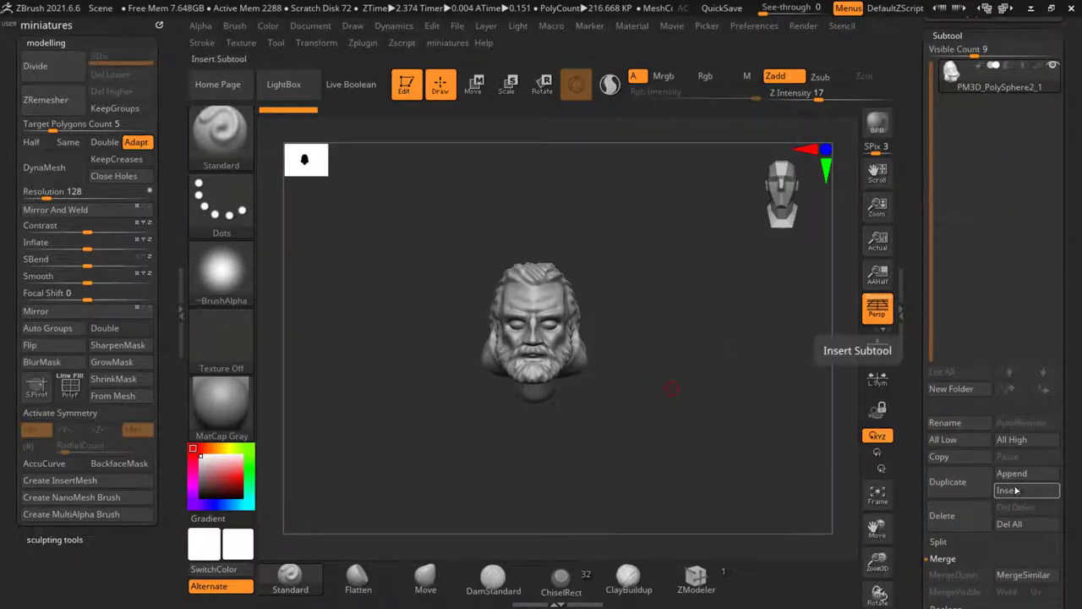
{"action": "left_click", "coordinate": [1014, 490]}
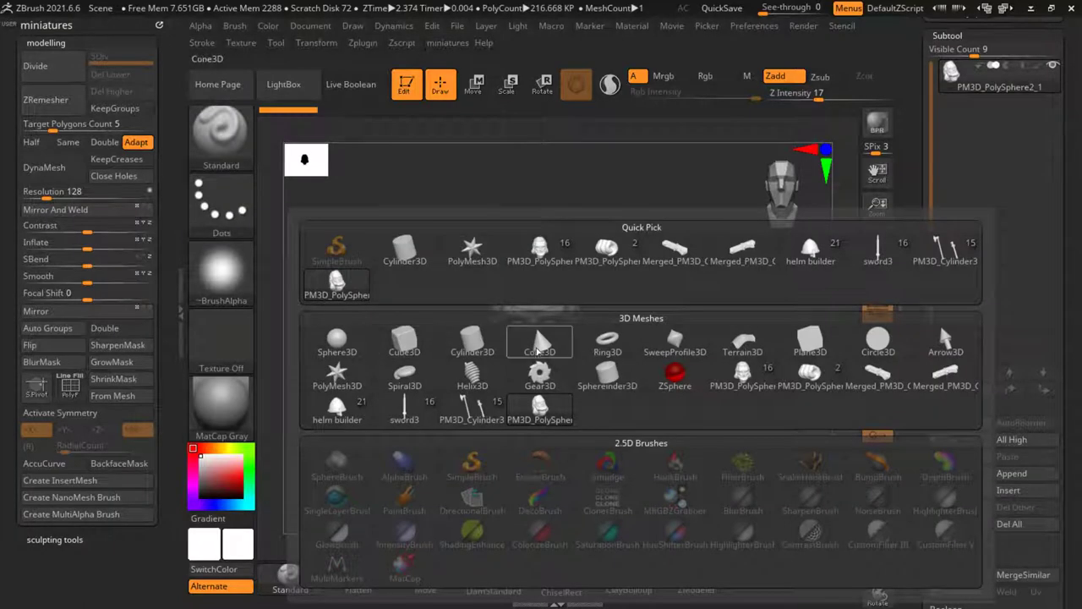
{"action": "mouse_move", "coordinate": [549, 352]}
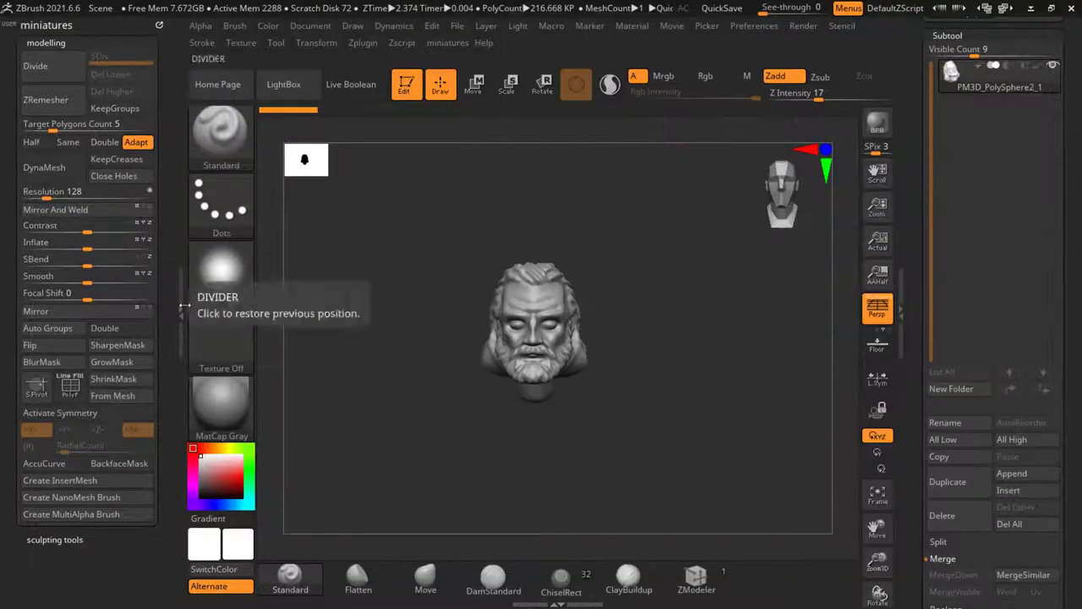
{"action": "left_click", "coordinate": [1008, 491]}
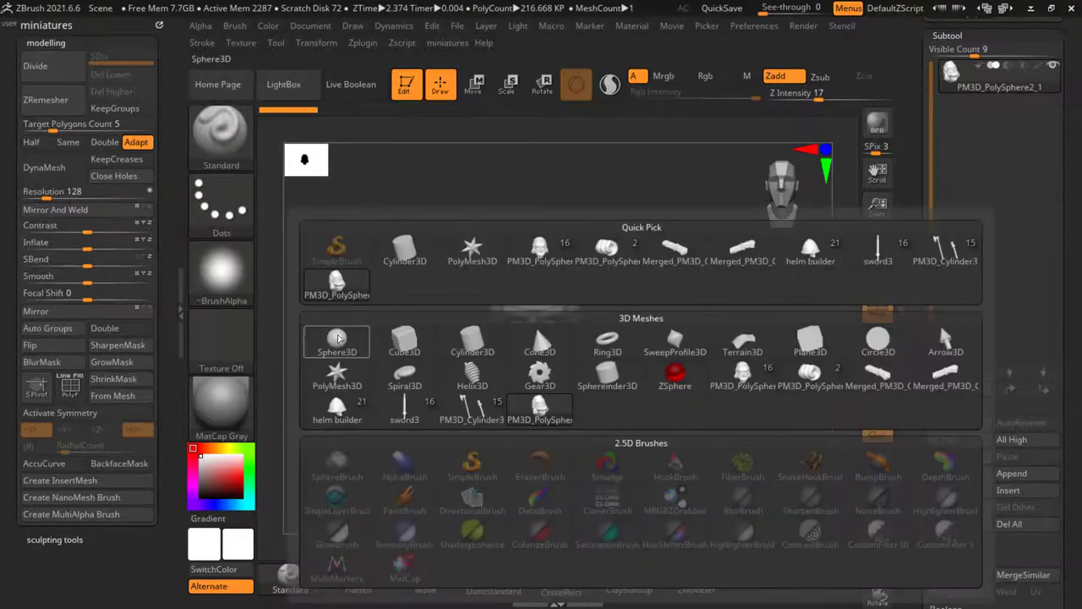
{"action": "left_click", "coordinate": [337, 340]}
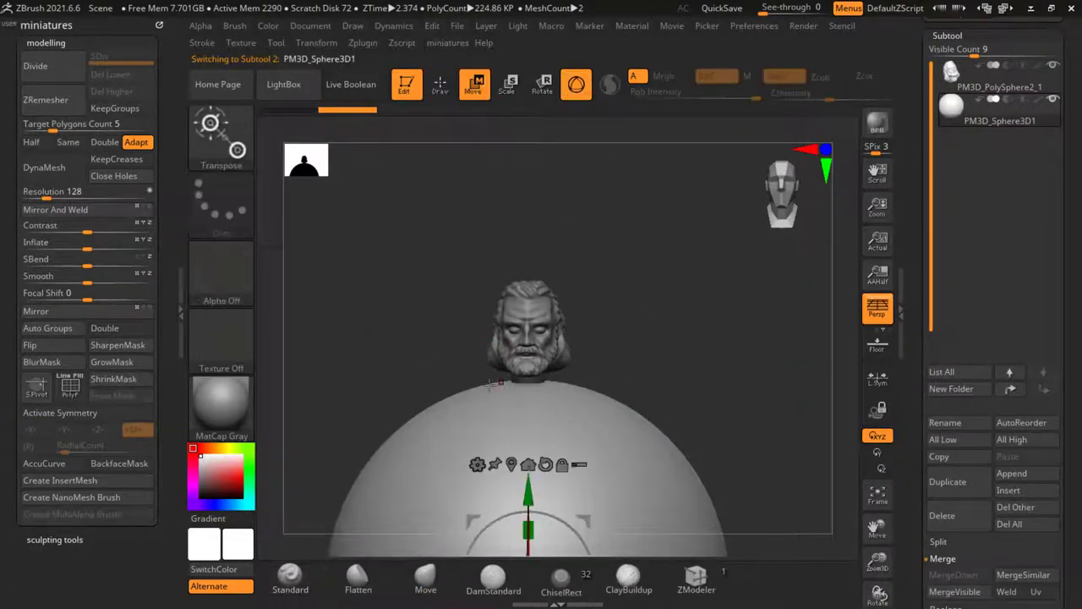
{"action": "left_click_drag", "start_coordinate": [530, 482], "coordinate": [530, 198]}
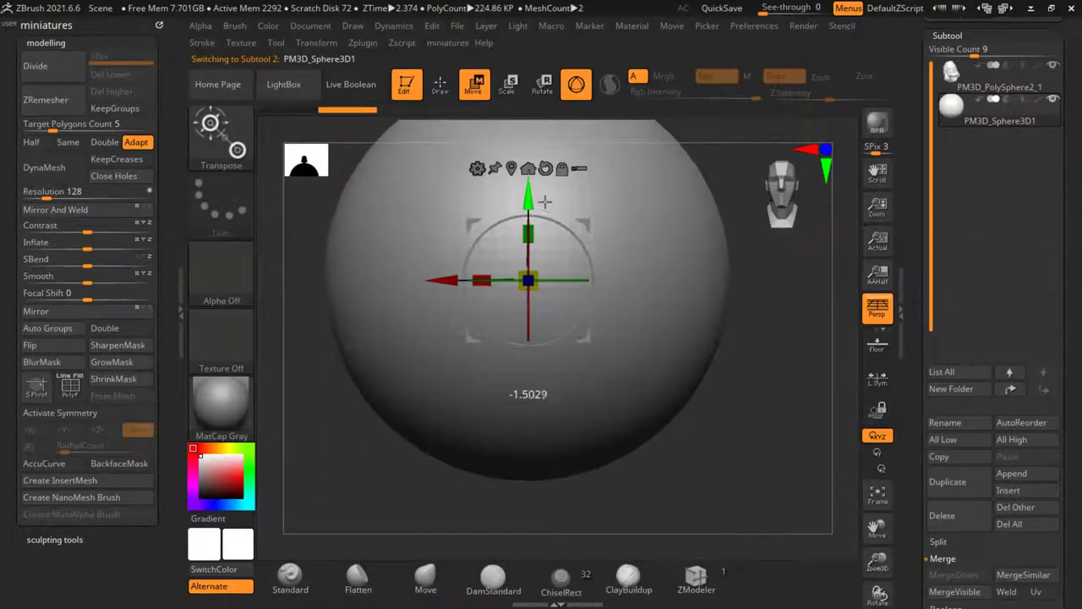
Step: Split the sphere across its middle using a mask in non-perspective view, and delete its lower half
{"action": "left_click", "coordinate": [881, 309]}
{"action": "left_click_drag", "start_coordinate": [796, 506], "coordinate": [305, 273], "text": "ctrl"}
{"action": "left_click", "coordinate": [405, 440], "text": "ctrl"}
{"action": "left_click", "coordinate": [939, 541]}
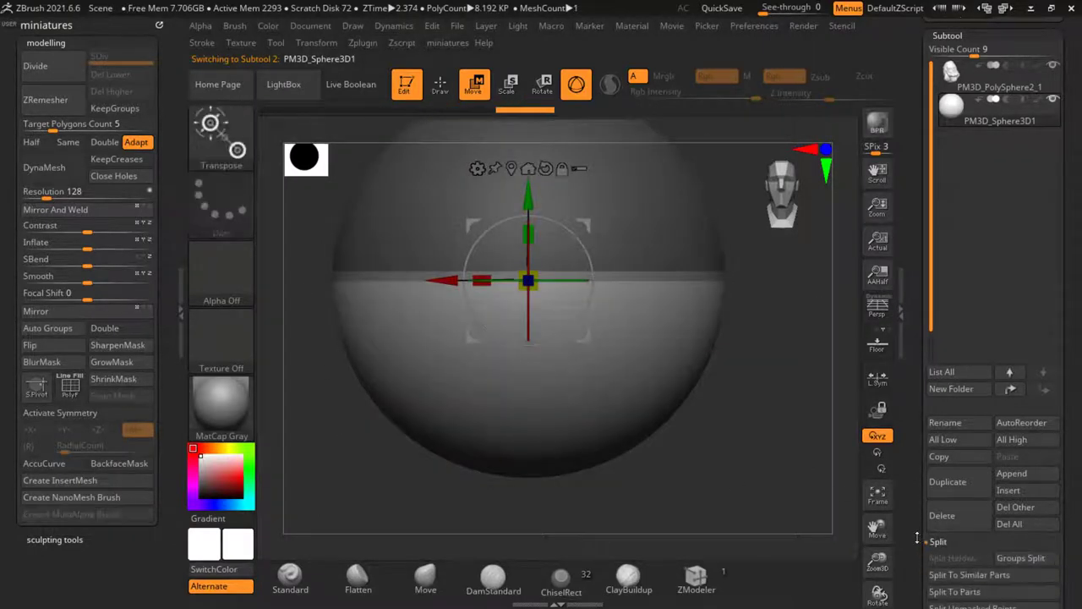
{"action": "left_click", "coordinate": [949, 562]}
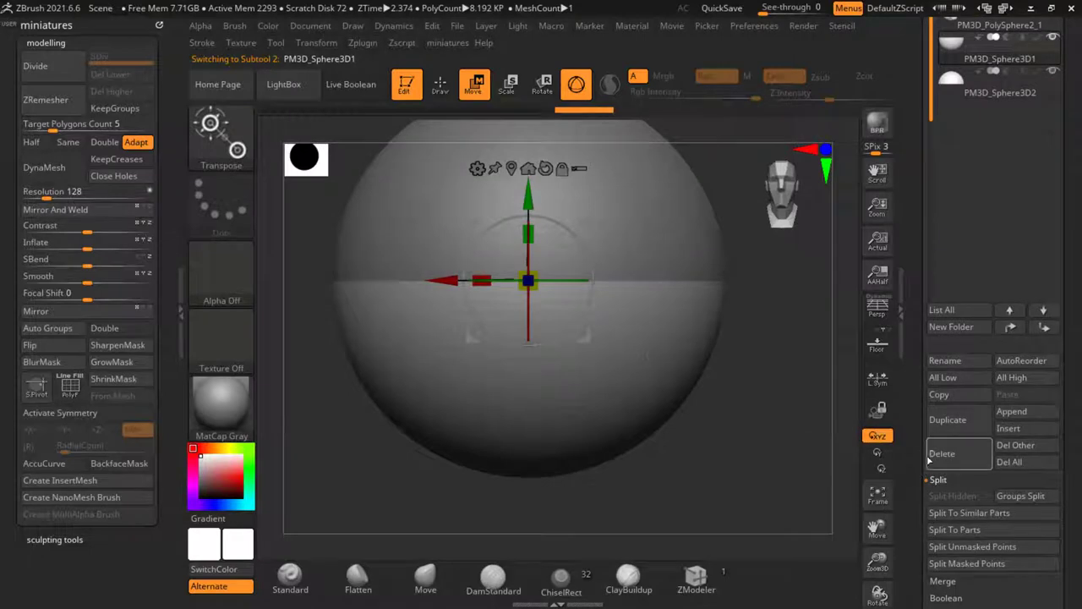
{"action": "left_click", "coordinate": [930, 458]}
Step: Close the open underside of the remaining half sphere above the head
{"action": "left_click", "coordinate": [472, 84]}
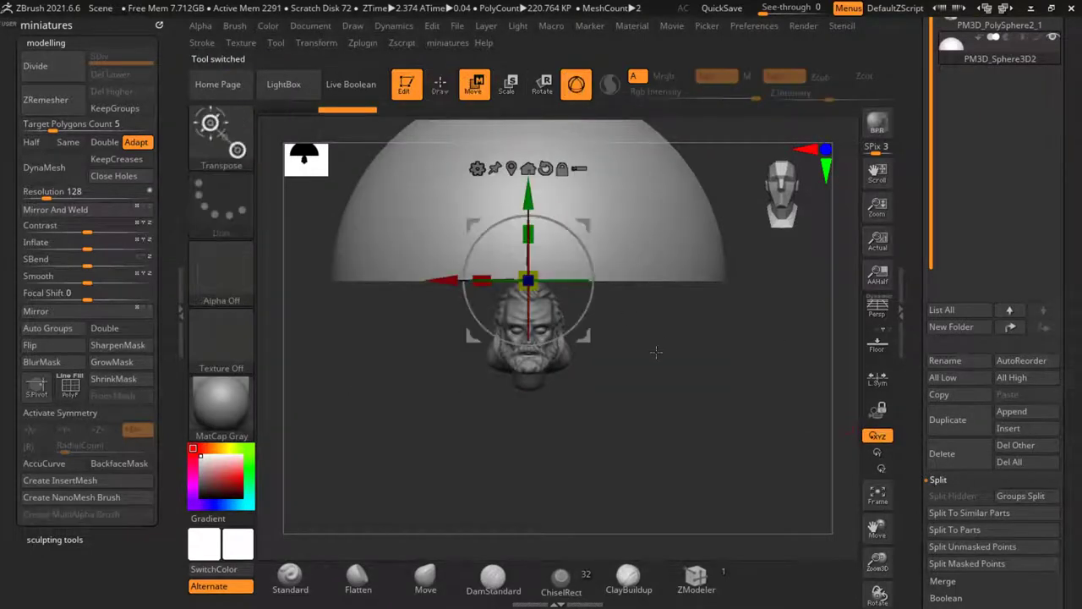
{"action": "left_click_drag", "start_coordinate": [656, 352], "coordinate": [664, 406], "text": "alt"}
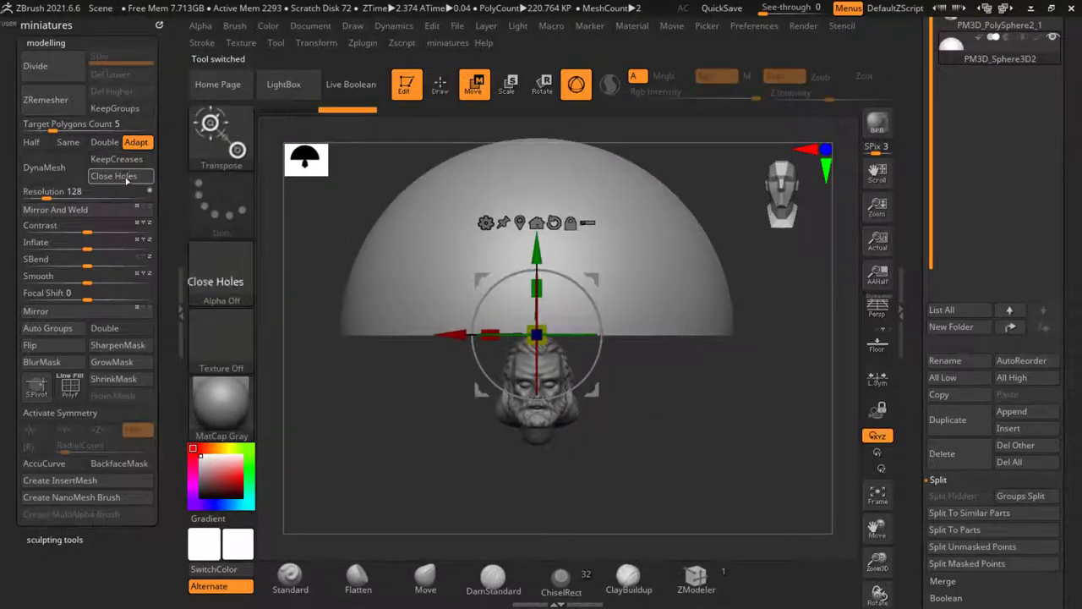
{"action": "left_click", "coordinate": [126, 180]}
{"action": "mouse_move", "coordinate": [379, 429]}
{"action": "left_mouse_down"}
{"action": "mouse_move", "coordinate": [375, 355]}
{"action": "mouse_move", "coordinate": [381, 457]}
{"action": "mouse_move", "coordinate": [381, 433]}
{"action": "left_mouse_up"}
{"action": "left_click_drag", "start_coordinate": [504, 314], "coordinate": [515, 349], "text": "alt"}
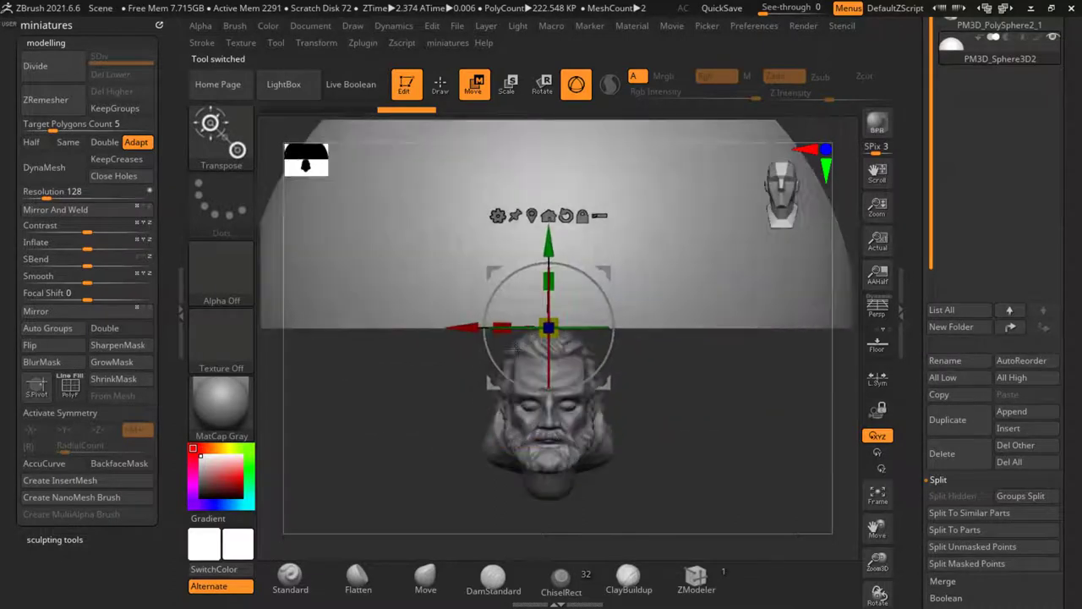
Step: Shrink the half sphere onto the head, stretch it vertically and position it as a tall helmet dome above the eyes
{"action": "left_click_drag", "start_coordinate": [551, 248], "coordinate": [552, 325]}
{"action": "left_click_drag", "start_coordinate": [562, 411], "coordinate": [311, 433]}
{"action": "right_click_drag", "start_coordinate": [733, 434], "coordinate": [808, 434], "text": "shift"}
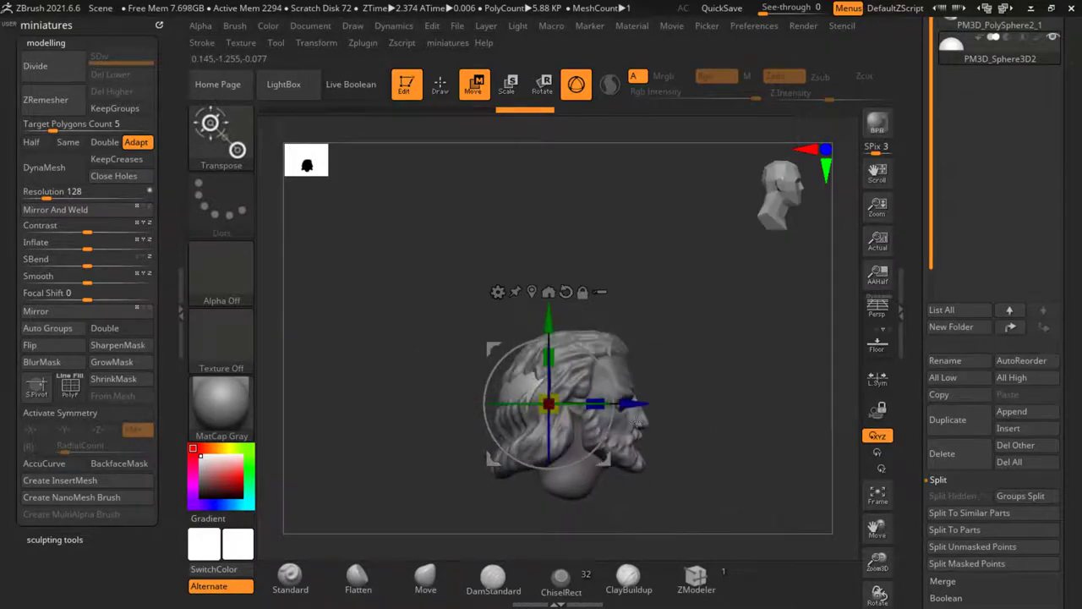
{"action": "right_click_drag", "start_coordinate": [602, 441], "coordinate": [602, 460], "text": "ctrl"}
{"action": "left_click_drag", "start_coordinate": [595, 454], "coordinate": [629, 445]}
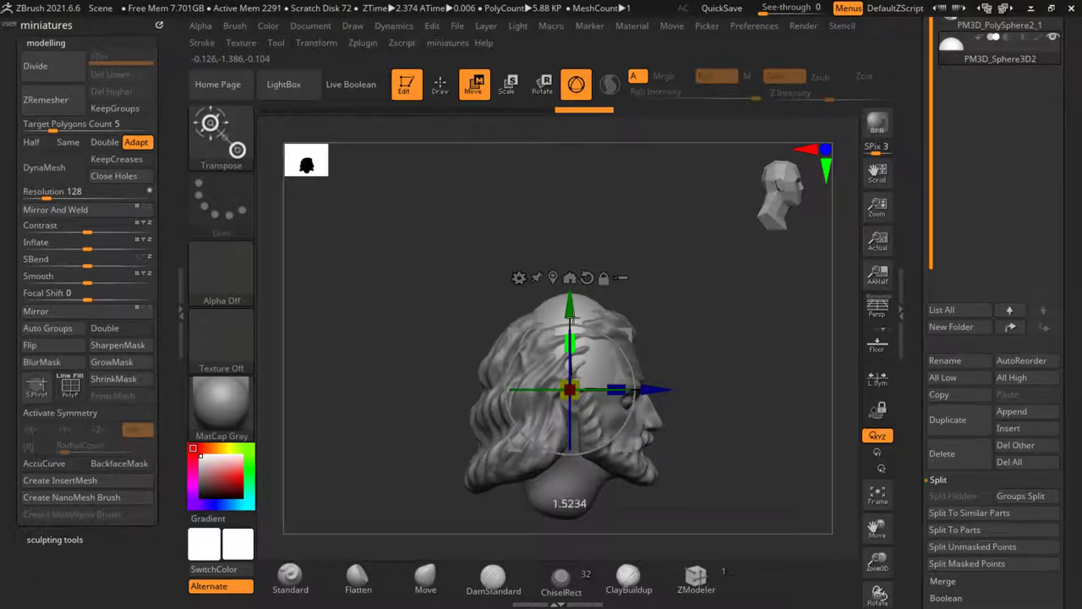
{"action": "left_click_drag", "start_coordinate": [573, 393], "coordinate": [658, 393]}
{"action": "right_click_drag", "start_coordinate": [664, 221], "coordinate": [549, 212]}
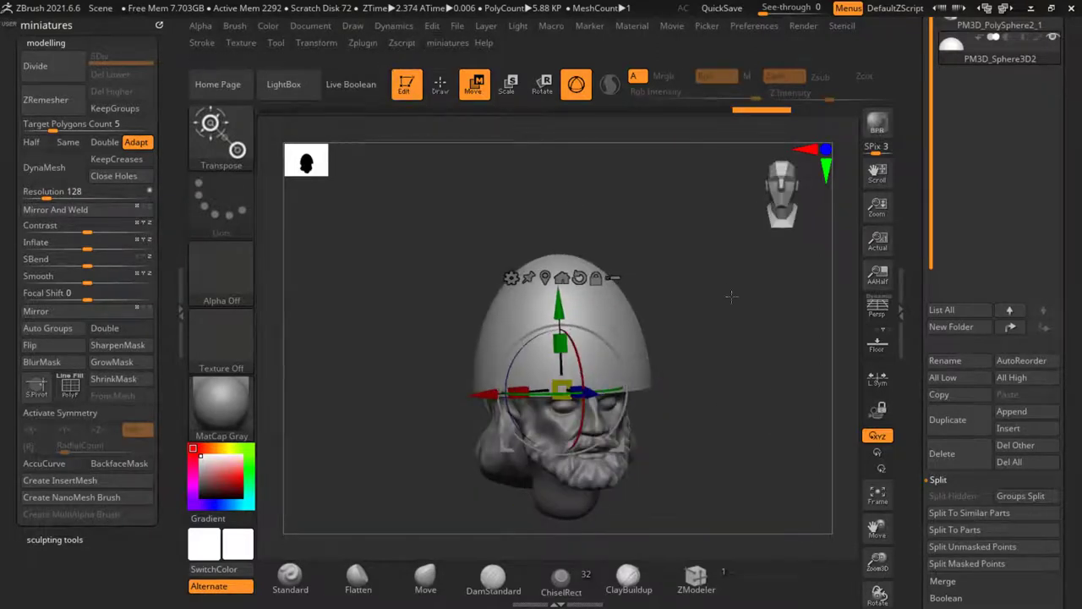
{"action": "right_click_drag", "start_coordinate": [732, 296], "coordinate": [599, 246], "text": "shift"}
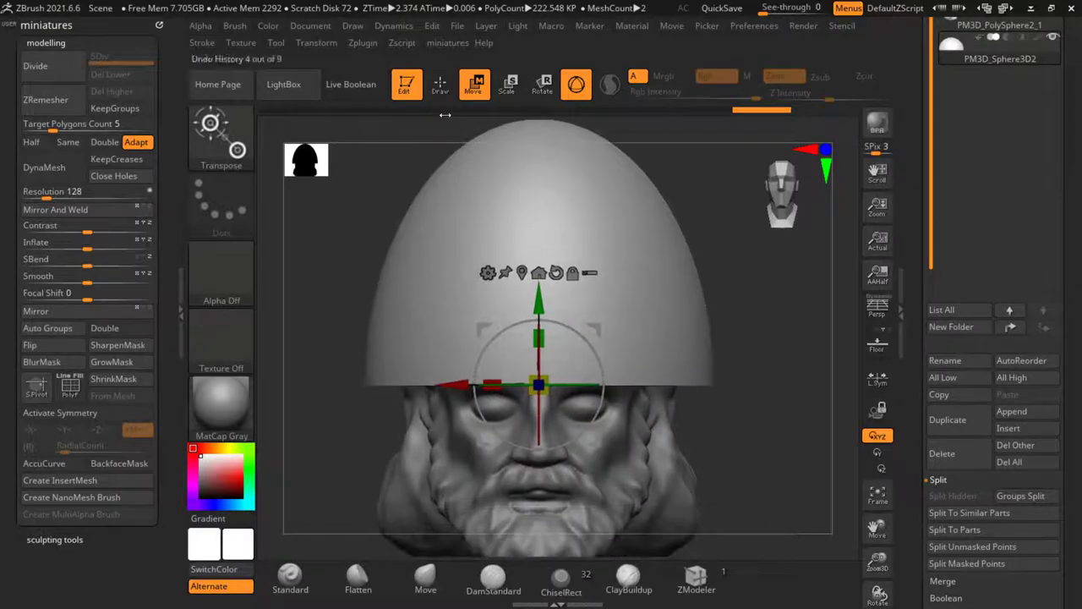
Step: Scale the helmet dome down so it sits closer around the forehead and skull
{"action": "left_click", "coordinate": [441, 88]}
{"action": "right_click_drag", "start_coordinate": [568, 188], "coordinate": [597, 245], "text": "ctrl"}
{"action": "mouse_move", "coordinate": [703, 432]}
{"action": "right_mouse_down"}
{"action": "mouse_move", "coordinate": [679, 425]}
{"action": "mouse_move", "coordinate": [689, 423]}
{"action": "right_mouse_up"}
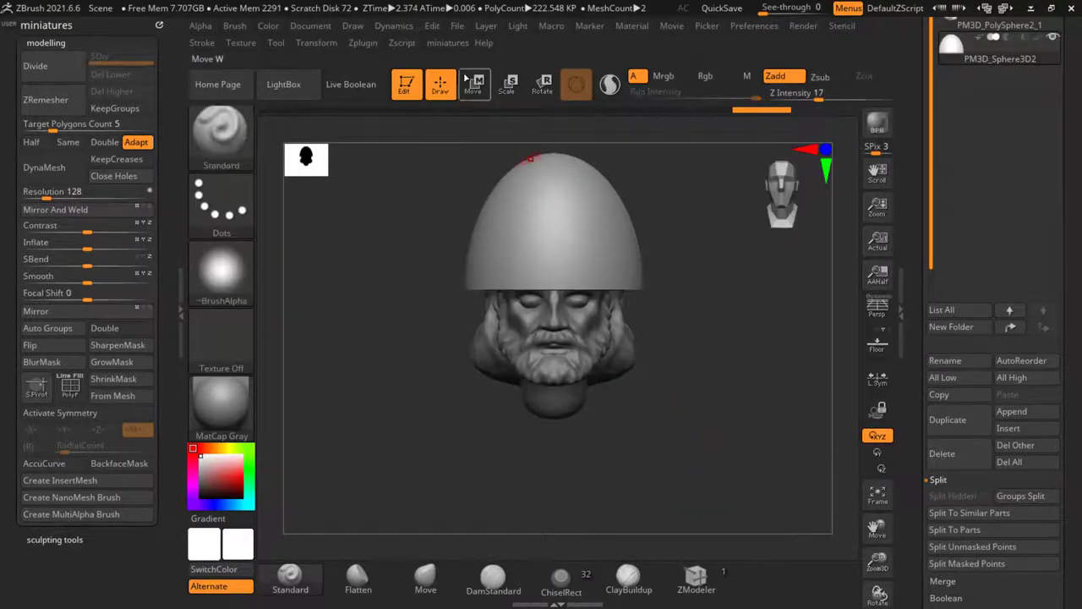
{"action": "left_click", "coordinate": [471, 83]}
{"action": "left_click_drag", "start_coordinate": [580, 274], "coordinate": [564, 378]}
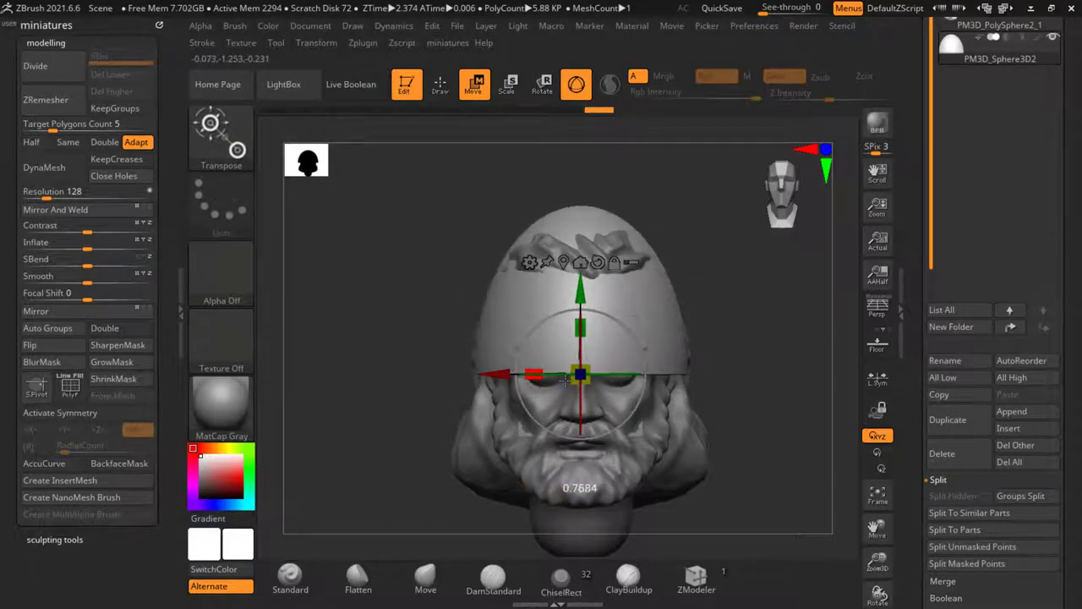
{"action": "left_click", "coordinate": [440, 87]}
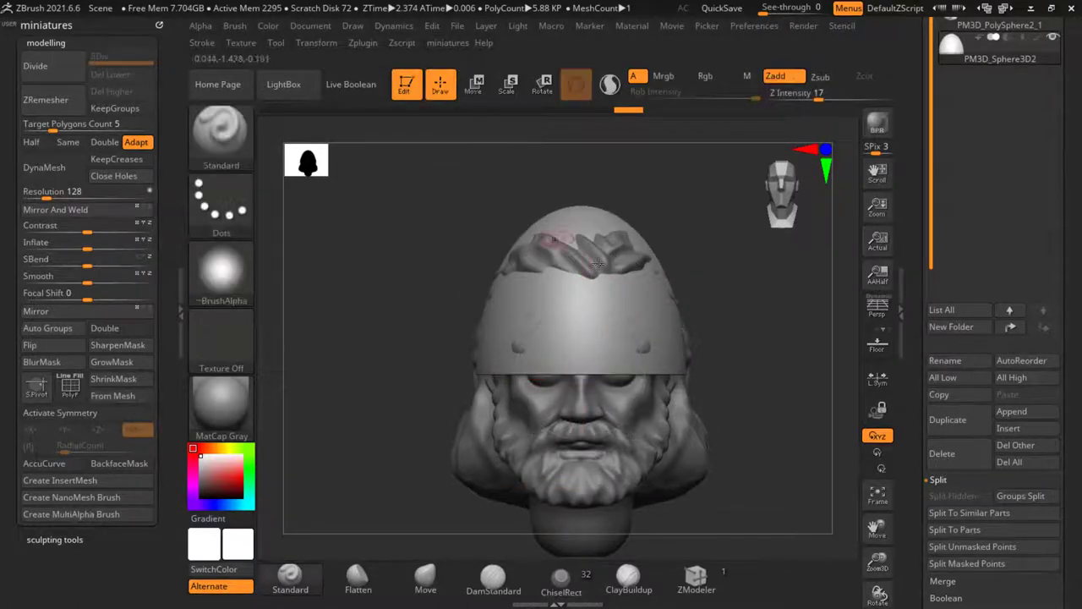
Step: Push the hair poking through the front and sides of the helmet dome inward using the Move brush with X symmetry
{"action": "left_click", "coordinate": [556, 242], "text": "alt"}
{"action": "key", "text": "s"}
{"action": "key", "text": "x"}
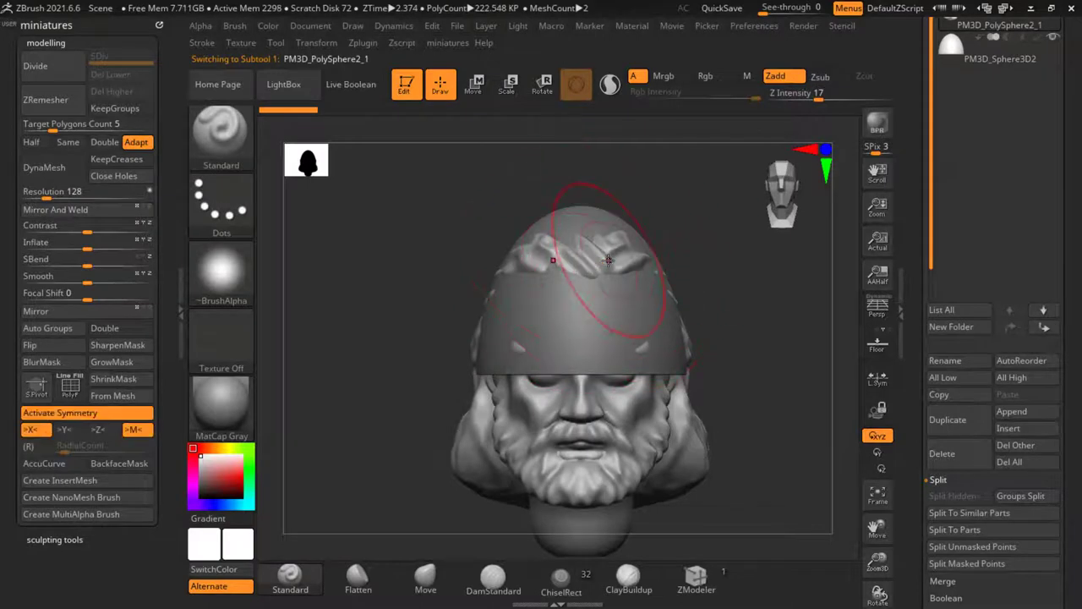
{"action": "left_click", "coordinate": [429, 578]}
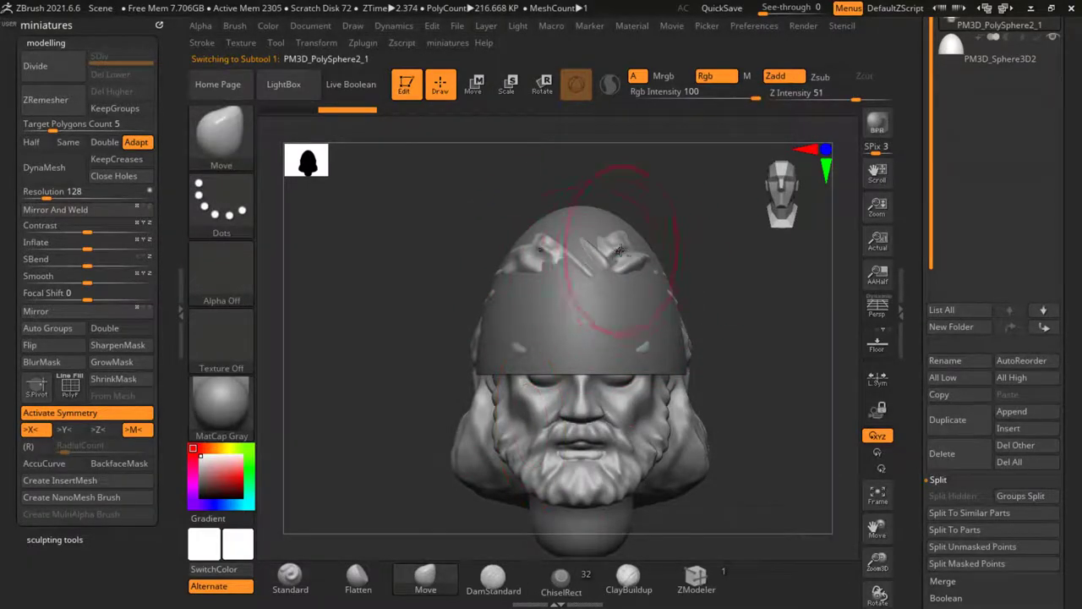
{"action": "left_click_drag", "start_coordinate": [621, 250], "coordinate": [622, 265]}
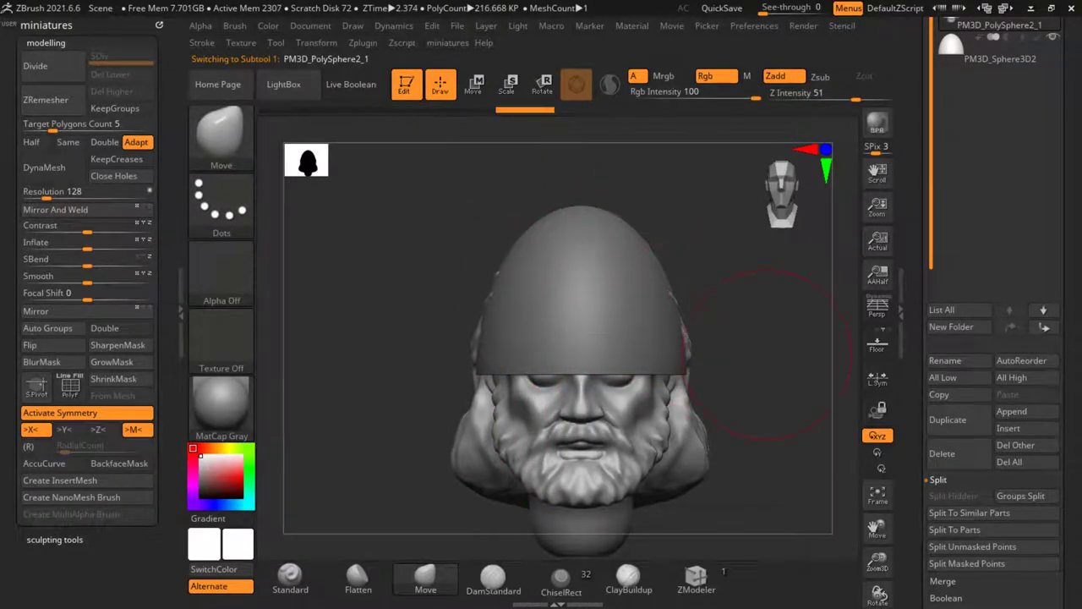
{"action": "left_click_drag", "start_coordinate": [761, 368], "coordinate": [288, 304]}
{"action": "mouse_move", "coordinate": [570, 277]}
{"action": "left_mouse_down"}
{"action": "mouse_move", "coordinate": [621, 319]}
{"action": "mouse_move", "coordinate": [676, 305]}
{"action": "mouse_move", "coordinate": [695, 319]}
{"action": "left_mouse_up"}
Step: Narrow the helmet dome from front to back and position it closer to the skull
{"action": "left_click", "coordinate": [584, 278], "text": "alt"}
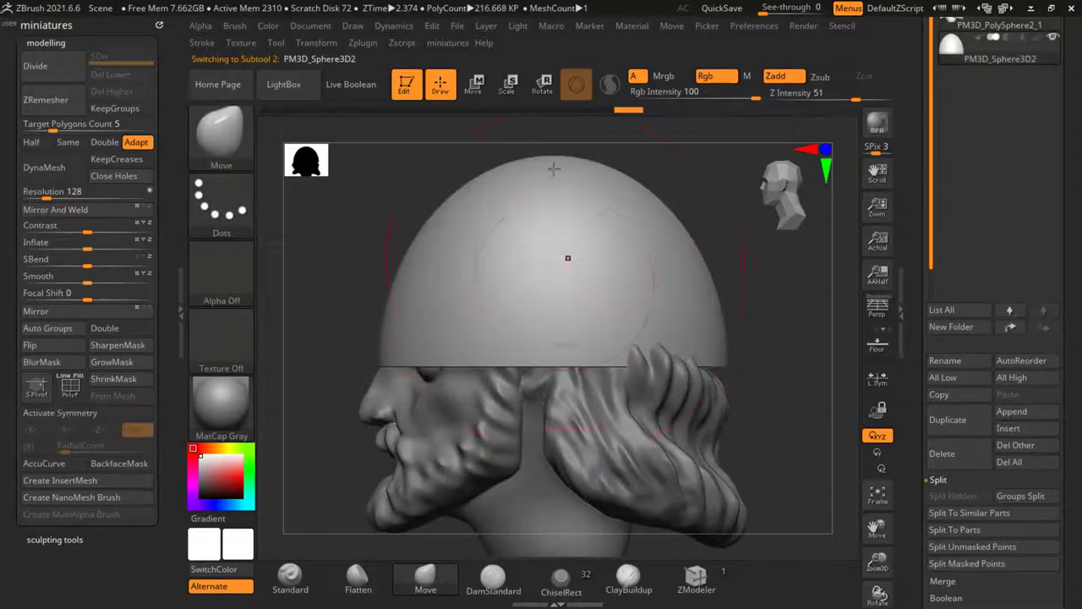
{"action": "left_click", "coordinate": [475, 87]}
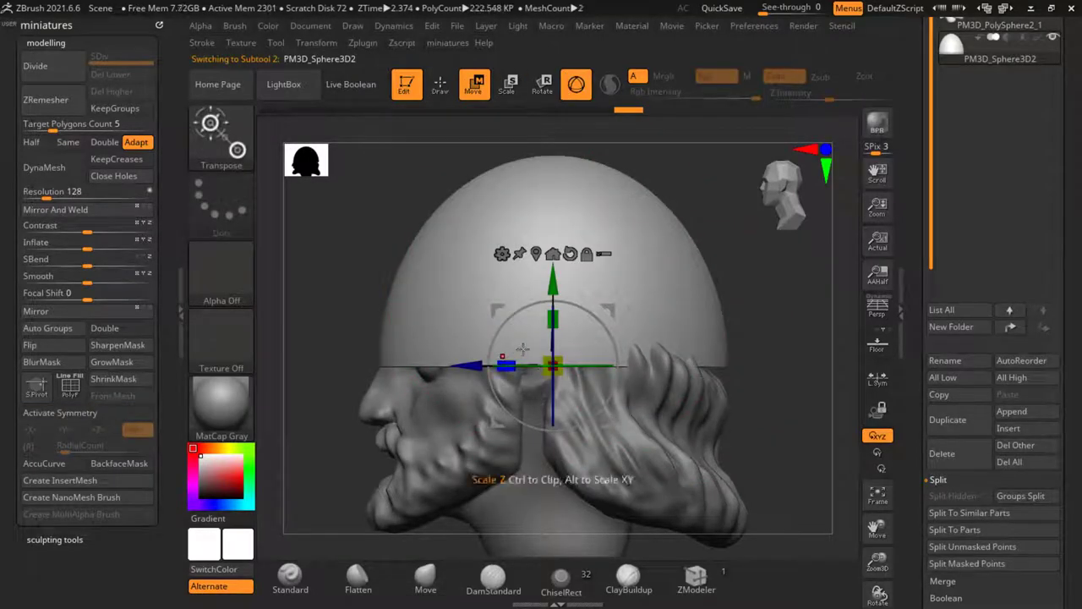
{"action": "left_click_drag", "start_coordinate": [470, 366], "coordinate": [501, 371]}
{"action": "left_click", "coordinate": [444, 92]}
Step: Push the hair at the back of the head beneath the dome with the Move brush, and reselect the dome
{"action": "left_click", "coordinate": [672, 338], "text": "alt"}
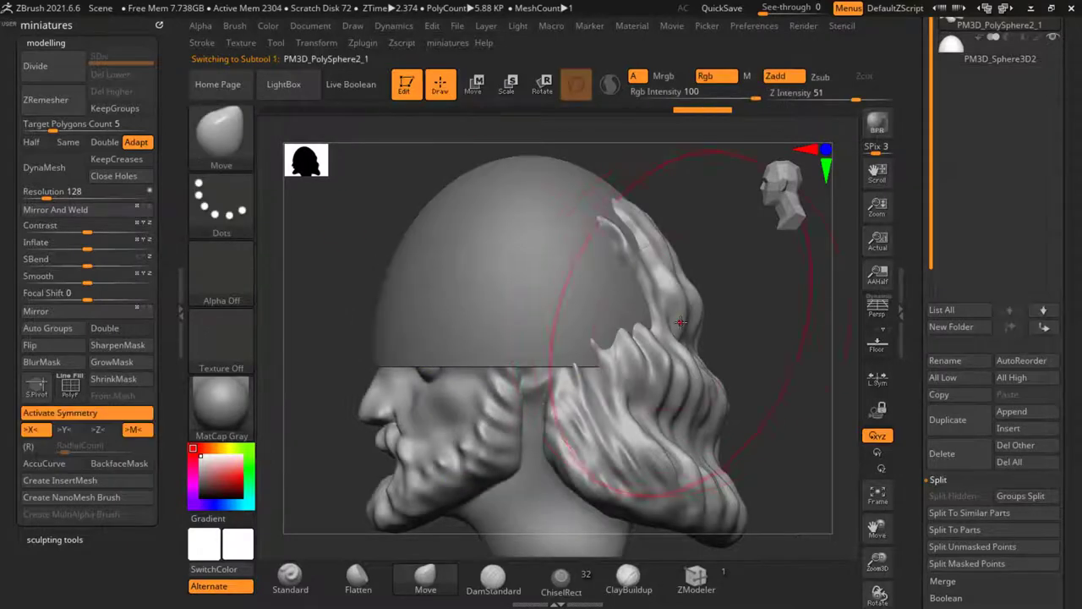
{"action": "mouse_move", "coordinate": [666, 314]}
{"action": "left_mouse_down"}
{"action": "mouse_move", "coordinate": [619, 322]}
{"action": "mouse_move", "coordinate": [624, 329]}
{"action": "left_mouse_up"}
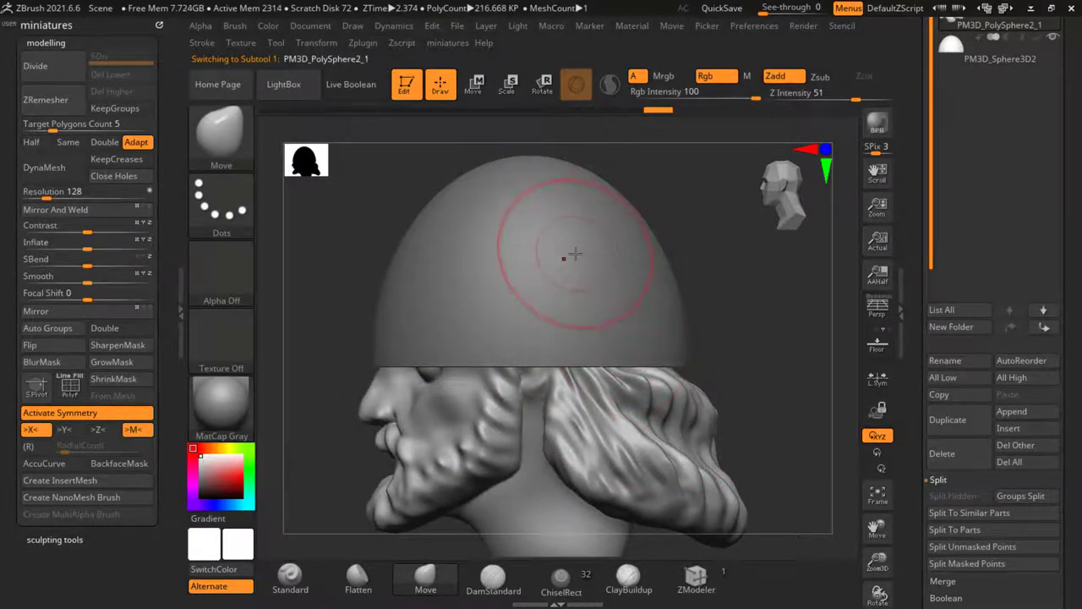
{"action": "left_click_drag", "start_coordinate": [761, 253], "coordinate": [753, 203], "text": "alt"}
{"action": "left_click_drag", "start_coordinate": [753, 279], "coordinate": [587, 273]}
{"action": "left_click_drag", "start_coordinate": [529, 227], "coordinate": [545, 222], "text": "shift"}
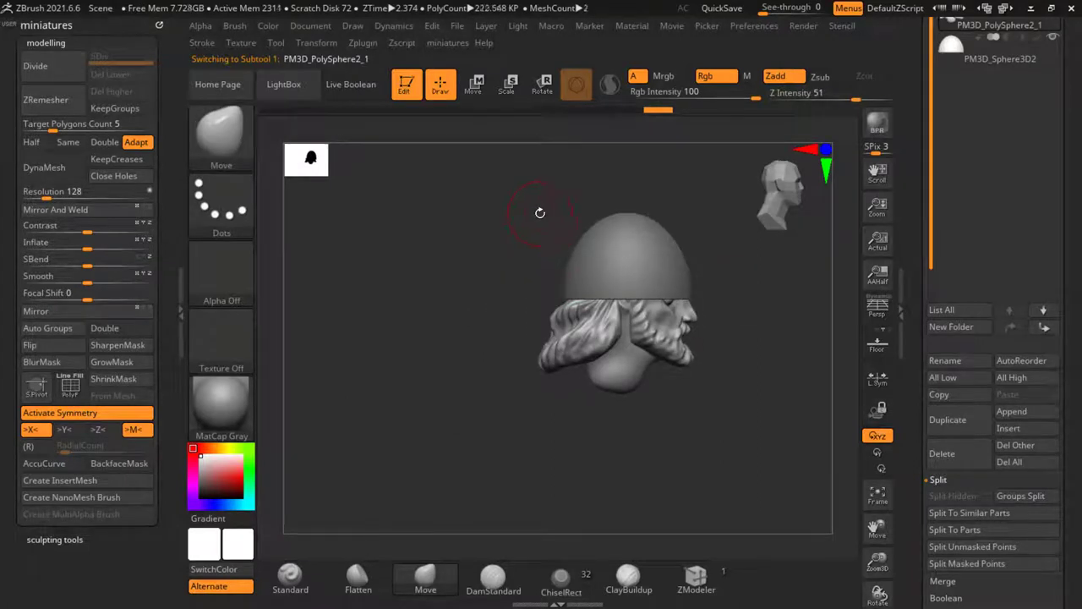
{"action": "scroll", "coordinate": [630, 262], "scroll_direction": "up", "scroll_amount": 5}
{"action": "left_click", "coordinate": [633, 258], "text": "alt"}
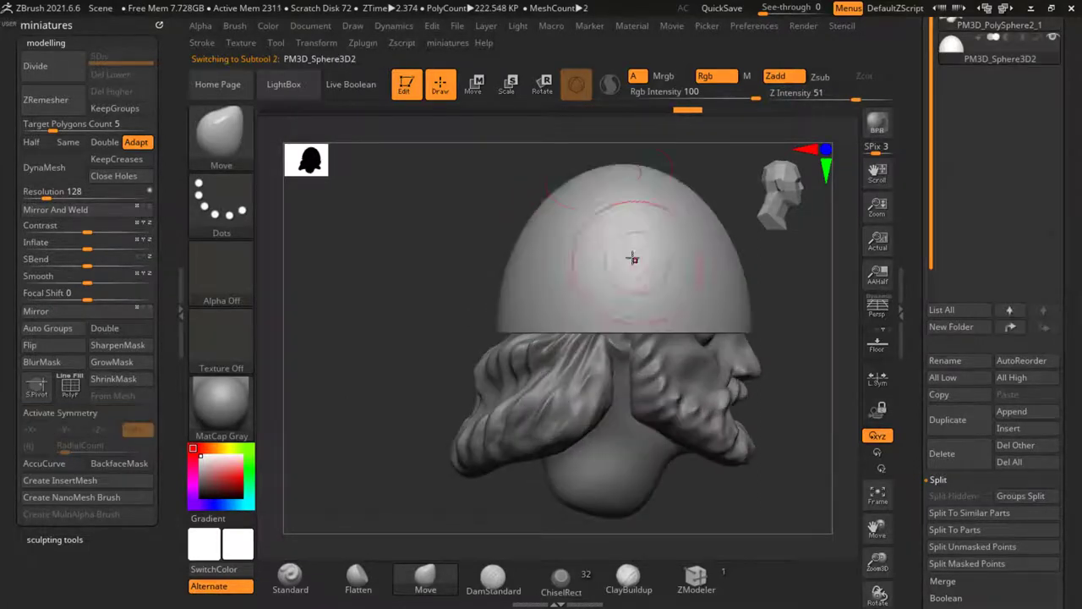
{"action": "left_click", "coordinate": [479, 84]}
{"action": "left_click_drag", "start_coordinate": [686, 312], "coordinate": [686, 309]}
{"action": "key", "text": "ctrl+z"}
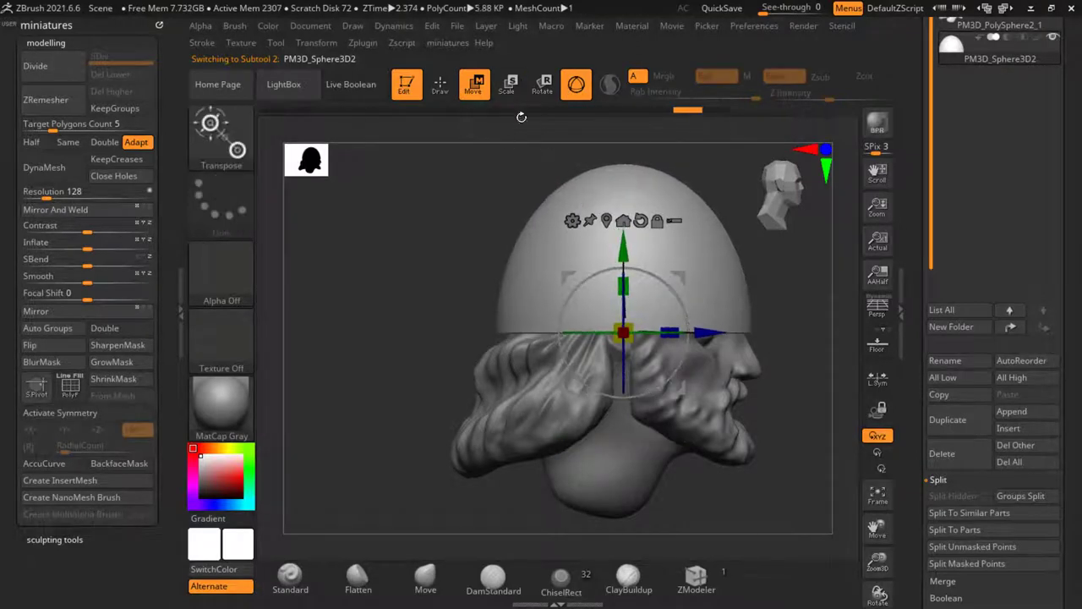
{"action": "left_click", "coordinate": [440, 84]}
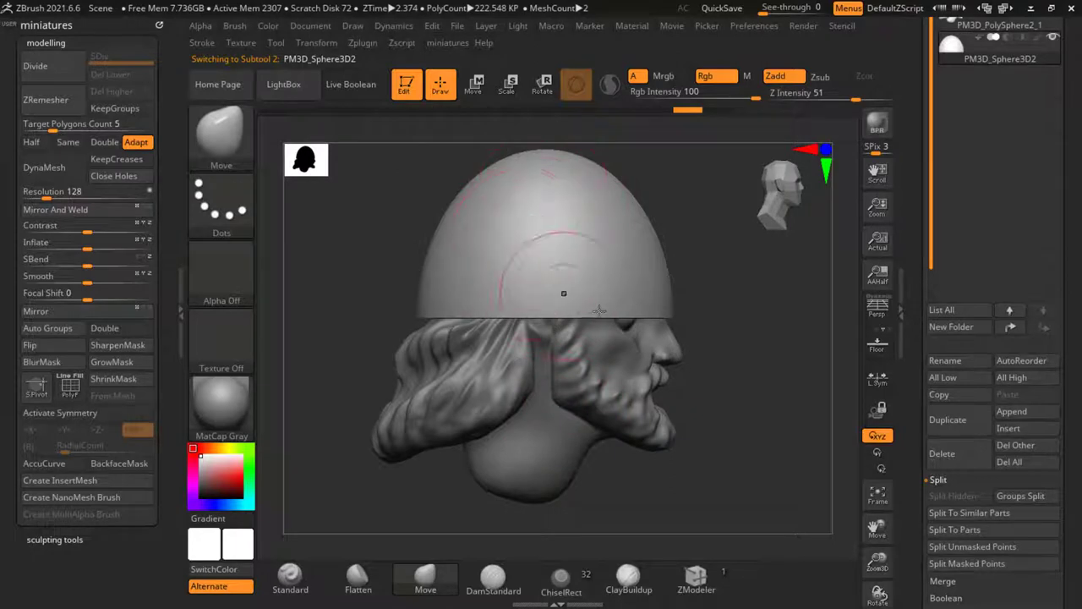
Step: Mask a band around the dome's lower edge, extract it with thickness 0.02 as a separate rim, and select the rim
{"action": "mouse_move", "coordinate": [753, 373]}
{"action": "left_mouse_down"}
{"action": "mouse_move", "coordinate": [651, 359]}
{"action": "mouse_move", "coordinate": [760, 356]}
{"action": "mouse_move", "coordinate": [392, 293]}
{"action": "left_mouse_up"}
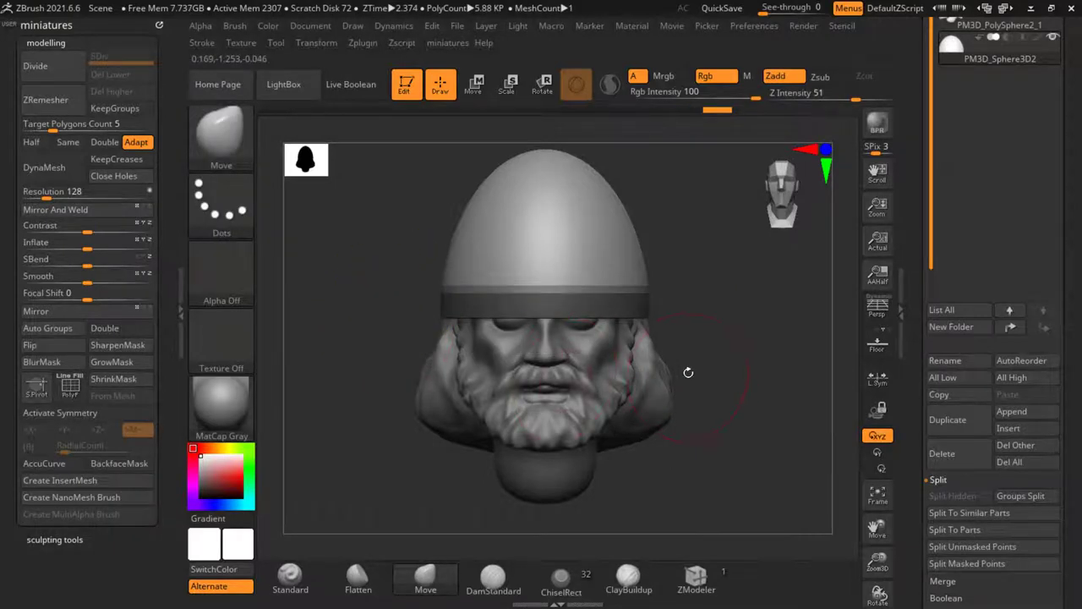
{"action": "left_click_drag", "start_coordinate": [752, 377], "coordinate": [797, 372]}
{"action": "left_click_drag", "start_coordinate": [627, 302], "coordinate": [644, 320]}
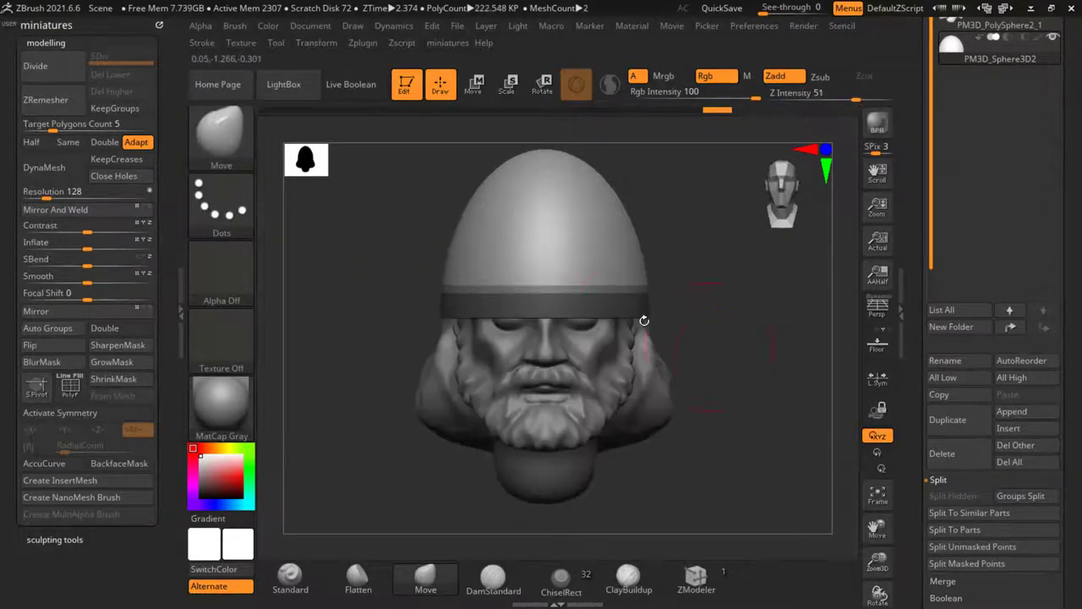
{"action": "left_click_drag", "start_coordinate": [917, 513], "coordinate": [919, 430]}
{"action": "left_click", "coordinate": [941, 564]}
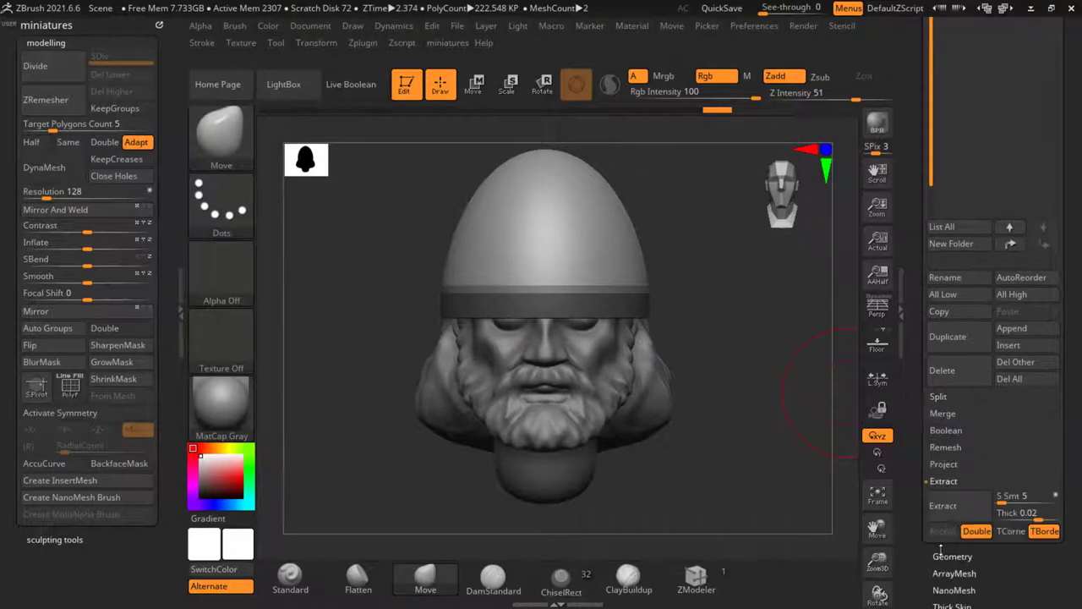
{"action": "left_click", "coordinate": [952, 512]}
{"action": "left_click", "coordinate": [636, 306], "text": "alt"}
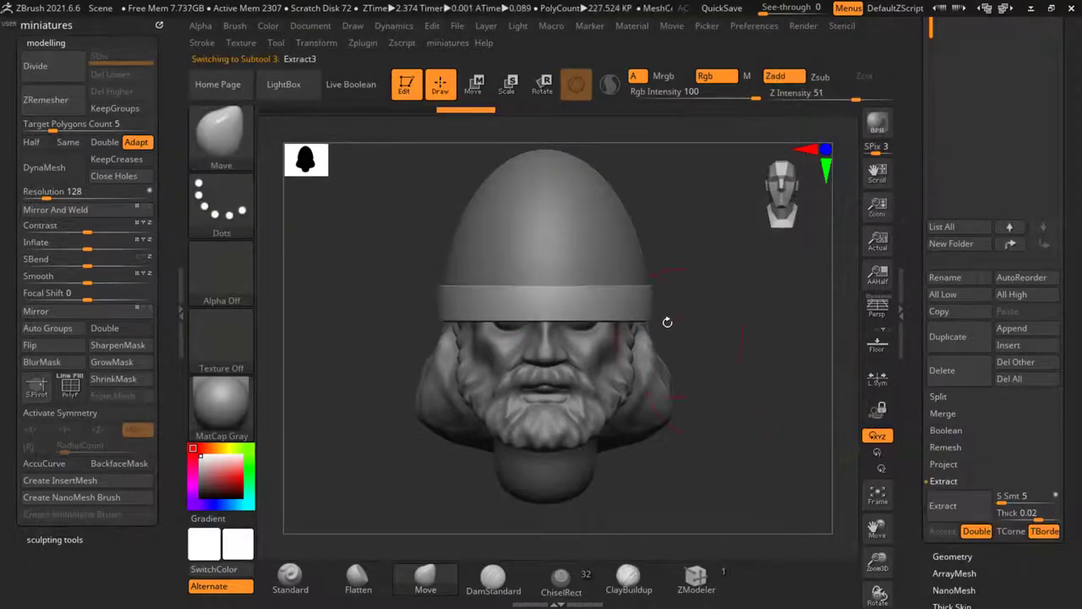
Step: Try inflating the extracted rim band with the Inflate deformation
{"action": "left_click_drag", "start_coordinate": [668, 321], "coordinate": [758, 346], "text": "alt"}
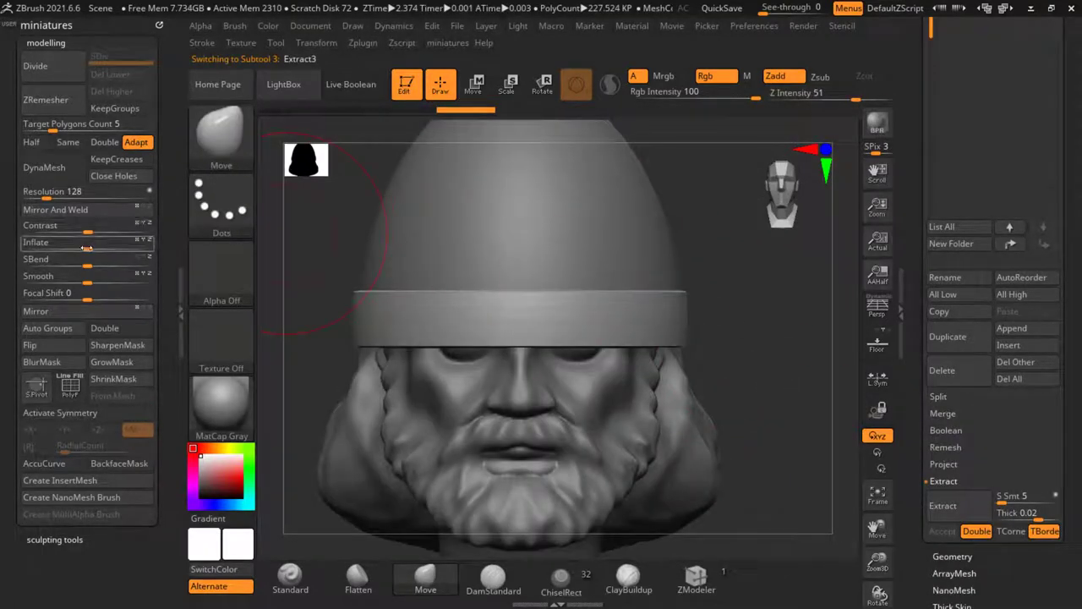
{"action": "left_click_drag", "start_coordinate": [87, 247], "coordinate": [90, 248]}
{"action": "key", "text": "ctrl+z"}
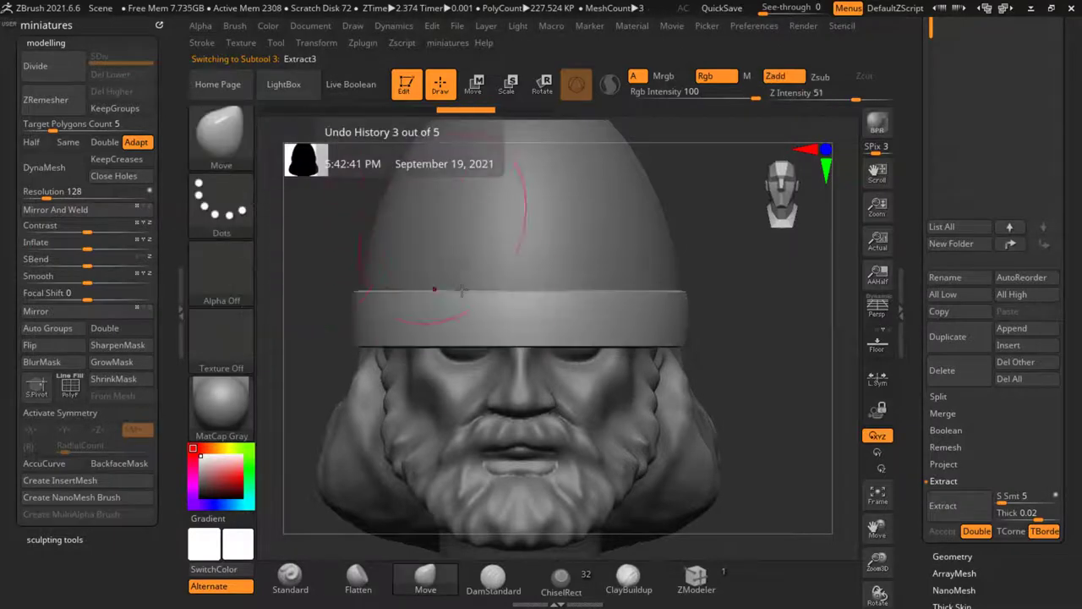
Step: Isolate the outer surface of the rim band, examine it from an angle, and show the whole band again
{"action": "key", "text": "ctrl+shift"}
{"action": "left_click", "coordinate": [466, 314], "text": "ctrl+shift"}
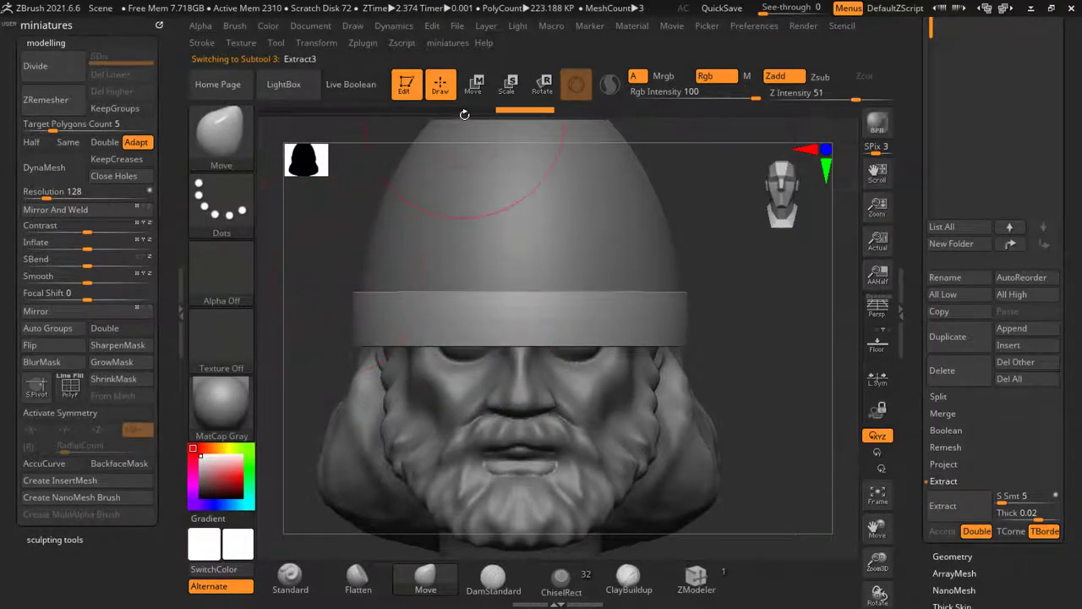
{"action": "left_click", "coordinate": [476, 85]}
{"action": "scroll", "coordinate": [497, 272], "scroll_direction": "down", "scroll_amount": 5}
{"action": "left_click_drag", "start_coordinate": [649, 263], "coordinate": [586, 312]}
{"action": "scroll", "coordinate": [520, 349], "scroll_direction": "up", "scroll_amount": 5}
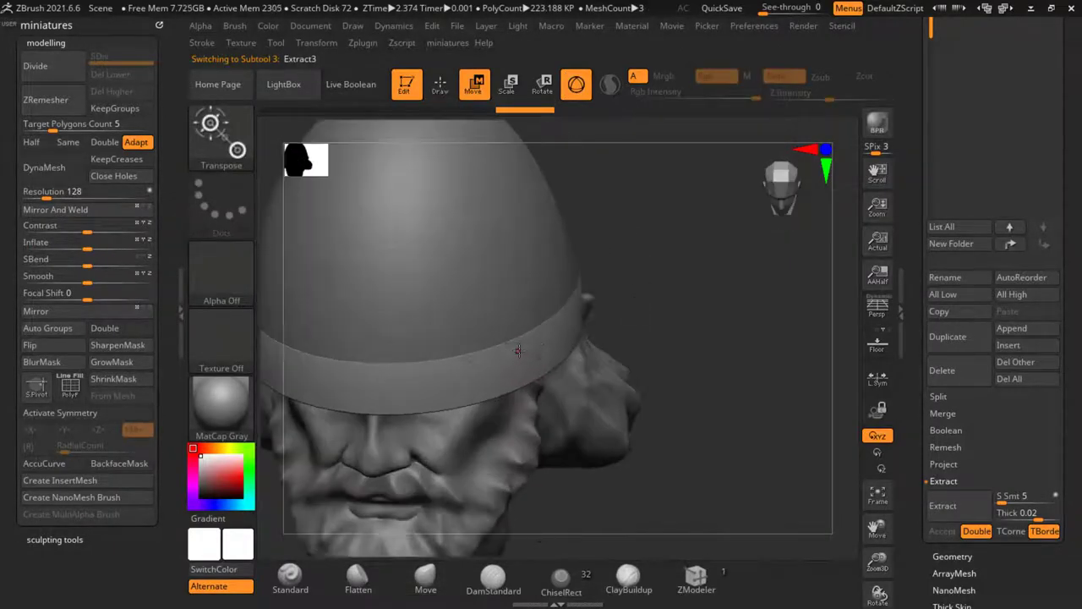
{"action": "left_click", "coordinate": [651, 313], "text": "ctrl+shift"}
Step: Centre the transform gizmo on the rim band and reset its orientation
{"action": "left_click", "coordinate": [550, 333]}
{"action": "scroll", "coordinate": [556, 368], "scroll_direction": "down", "scroll_amount": 3}
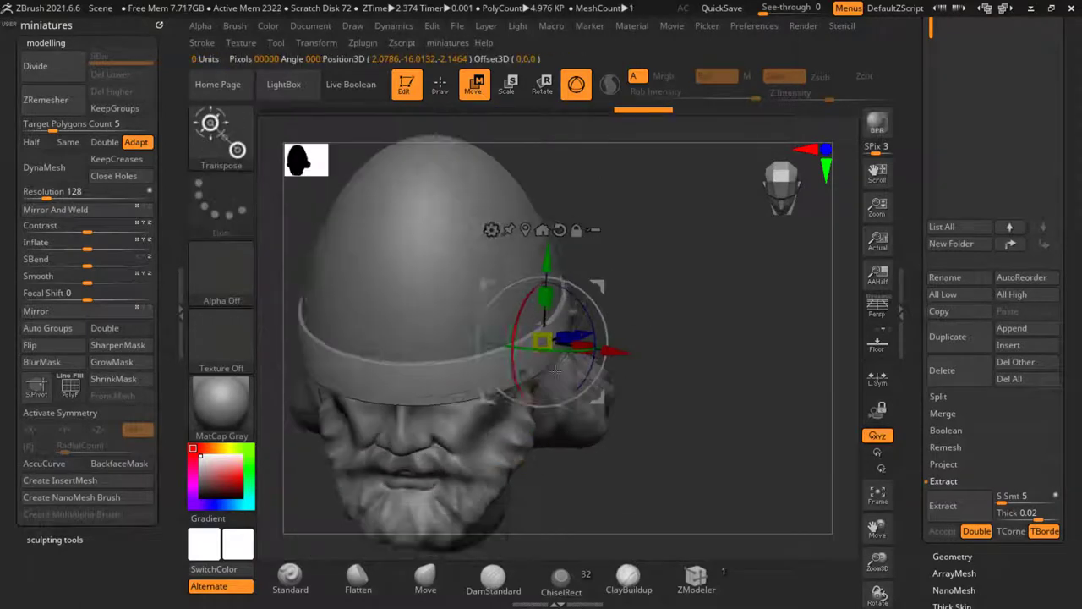
{"action": "scroll", "coordinate": [556, 369], "scroll_direction": "down", "scroll_amount": 2}
{"action": "left_click_drag", "start_coordinate": [655, 383], "coordinate": [678, 369], "text": "shift"}
{"action": "scroll", "coordinate": [487, 344], "scroll_direction": "up", "scroll_amount": 5}
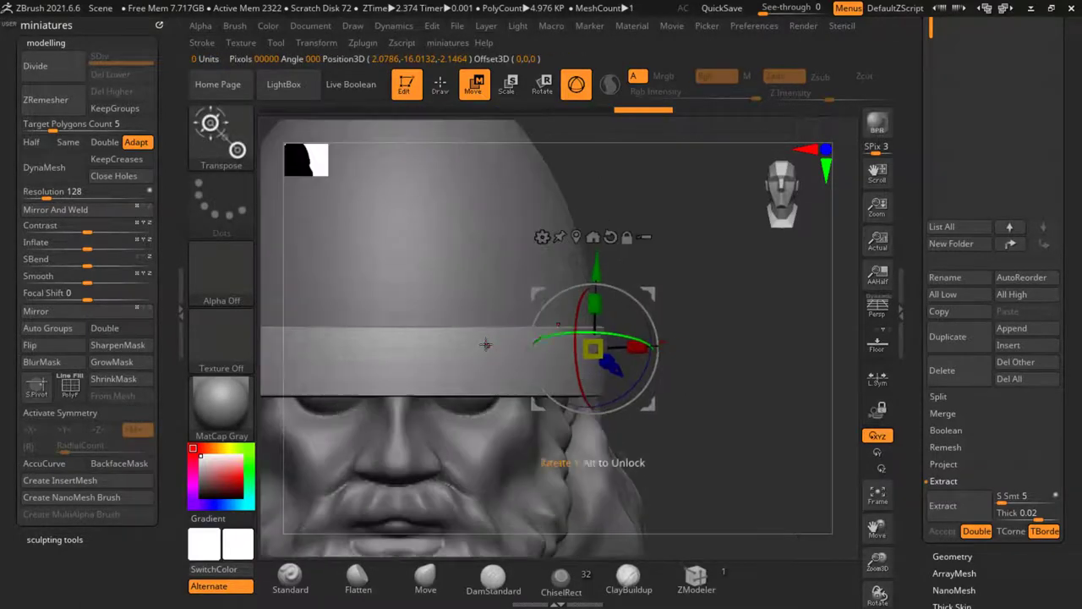
{"action": "left_click", "coordinate": [576, 238]}
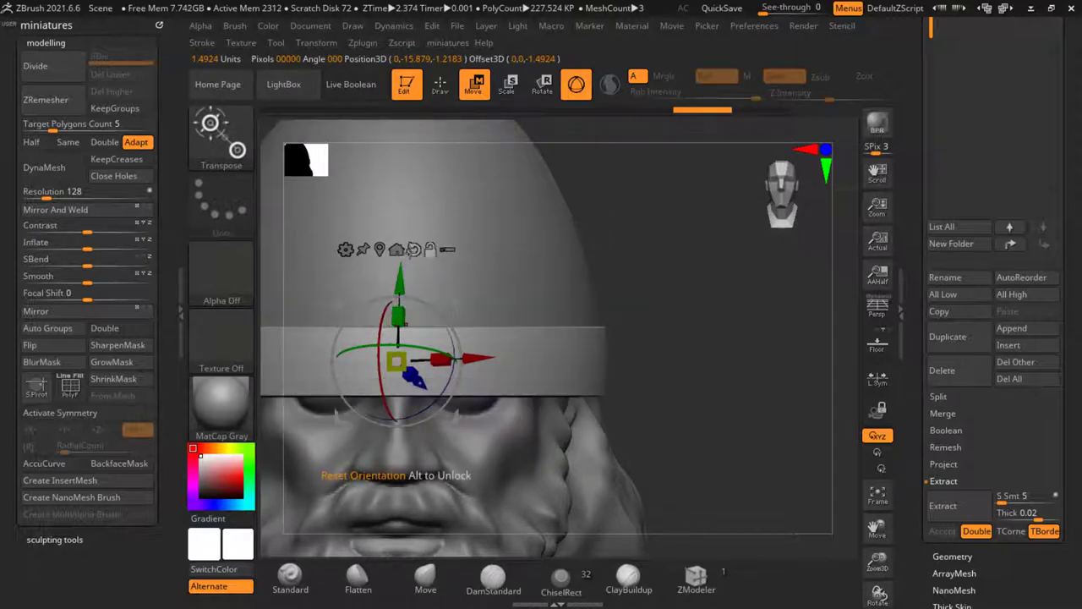
{"action": "left_click", "coordinate": [413, 250]}
Step: Scale the rim band up slightly around the dome and stretch it a little vertically
{"action": "right_click_drag", "start_coordinate": [473, 385], "coordinate": [518, 380], "text": "alt"}
{"action": "left_click_drag", "start_coordinate": [453, 367], "coordinate": [462, 367]}
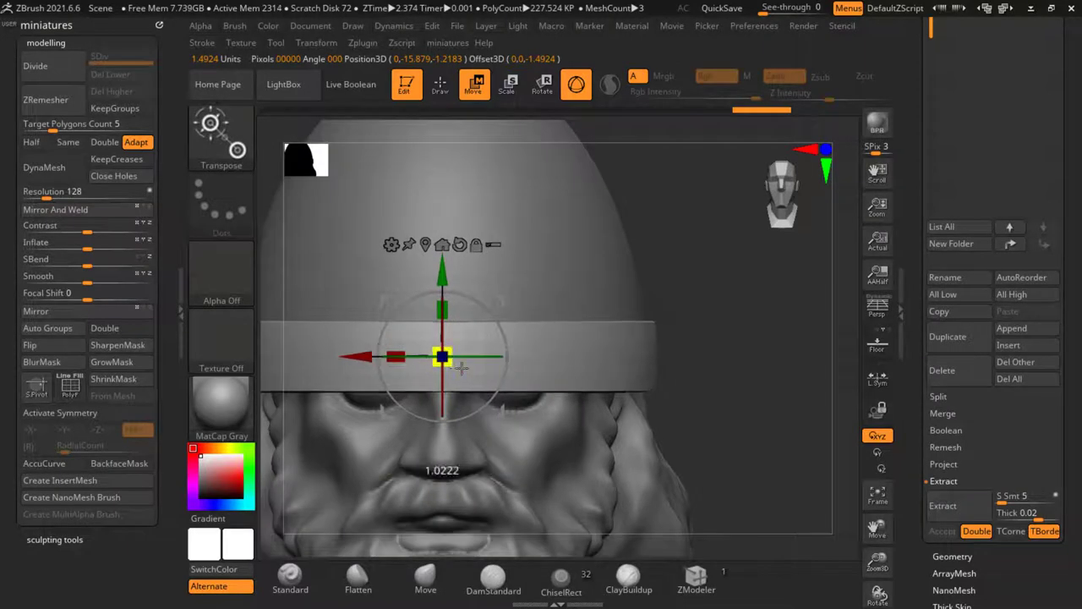
{"action": "mouse_move", "coordinate": [737, 336]}
{"action": "left_mouse_down"}
{"action": "mouse_move", "coordinate": [732, 379]}
{"action": "mouse_move", "coordinate": [729, 332]}
{"action": "left_mouse_up"}
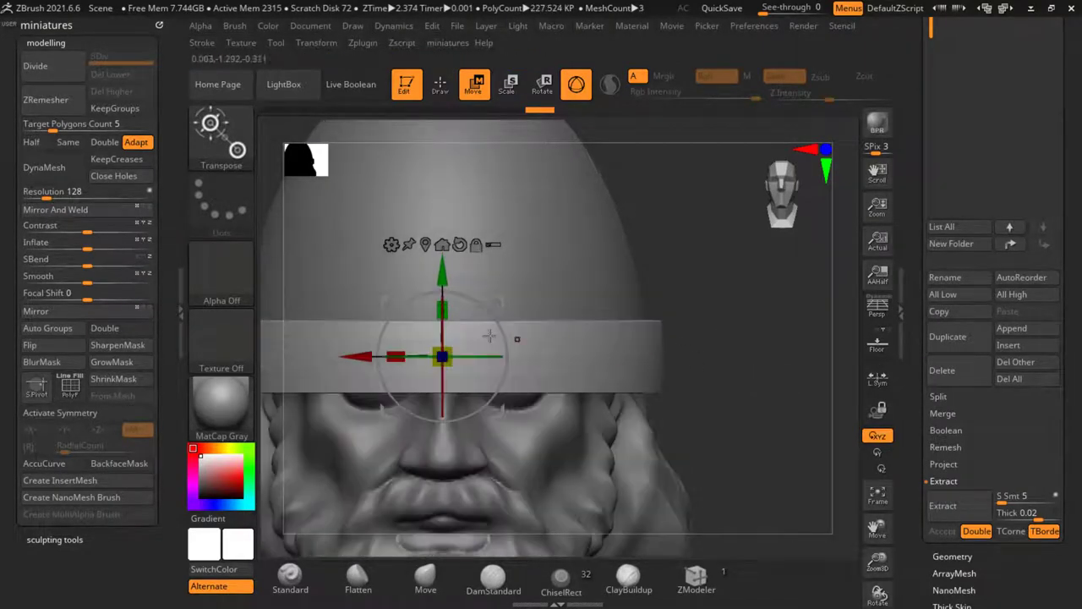
{"action": "mouse_move", "coordinate": [443, 310]}
{"action": "left_mouse_down"}
{"action": "mouse_move", "coordinate": [444, 329]}
{"action": "mouse_move", "coordinate": [454, 304]}
{"action": "left_mouse_up"}
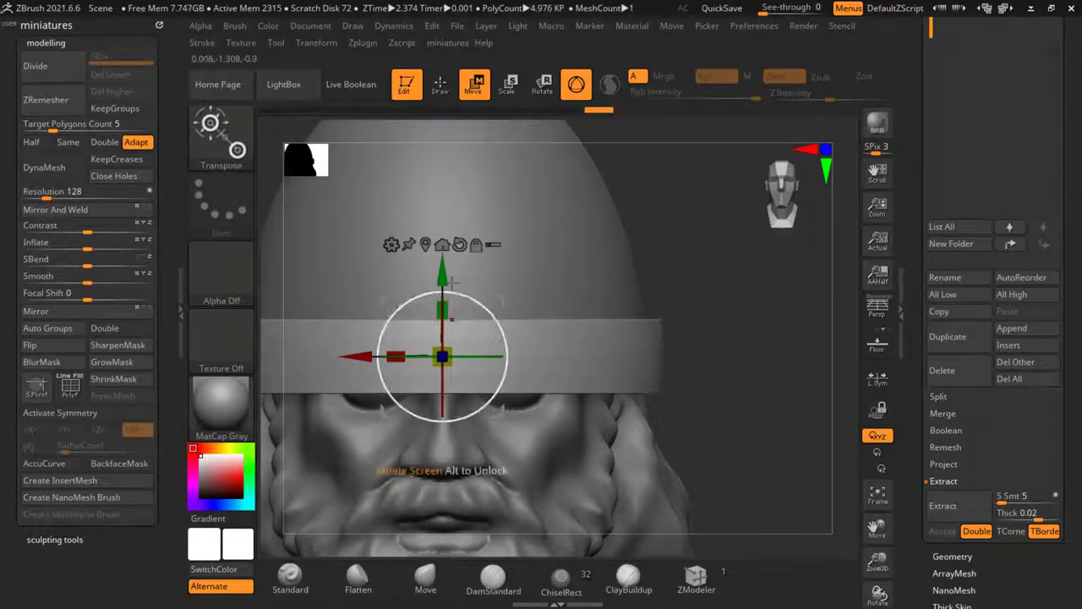
{"action": "left_click", "coordinate": [438, 93]}
{"action": "right_click_drag", "start_coordinate": [650, 332], "coordinate": [653, 290], "text": "ctrl"}
{"action": "mouse_move", "coordinate": [695, 341]}
{"action": "left_mouse_down"}
{"action": "mouse_move", "coordinate": [583, 340]}
{"action": "mouse_move", "coordinate": [710, 332]}
{"action": "left_mouse_up"}
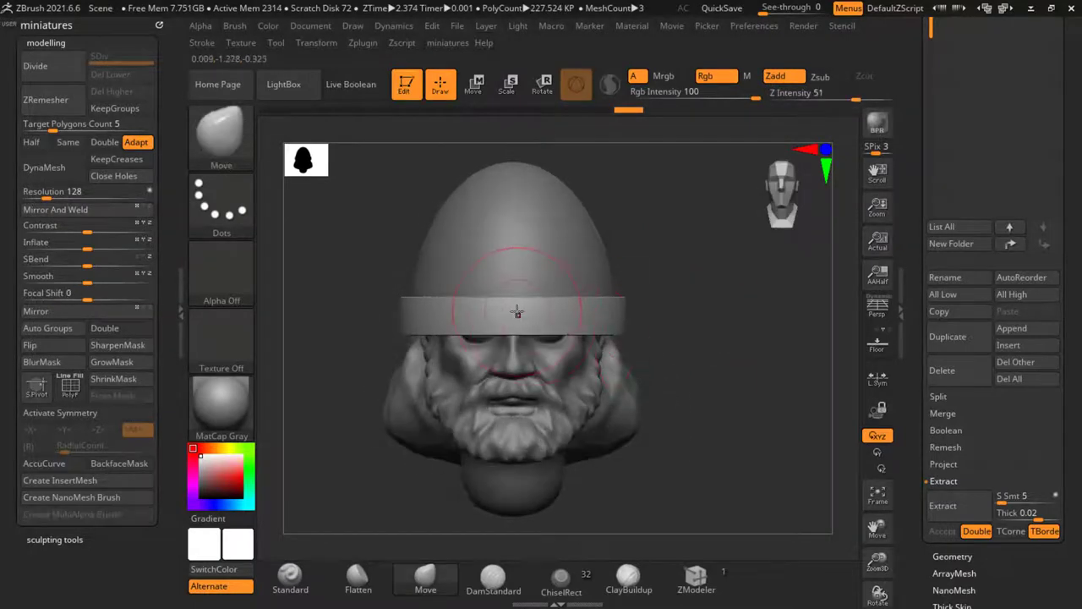
Step: Enlarge the rim band uniformly a little more so it stands out from the dome
{"action": "key", "text": "f"}
{"action": "key", "text": "f"}
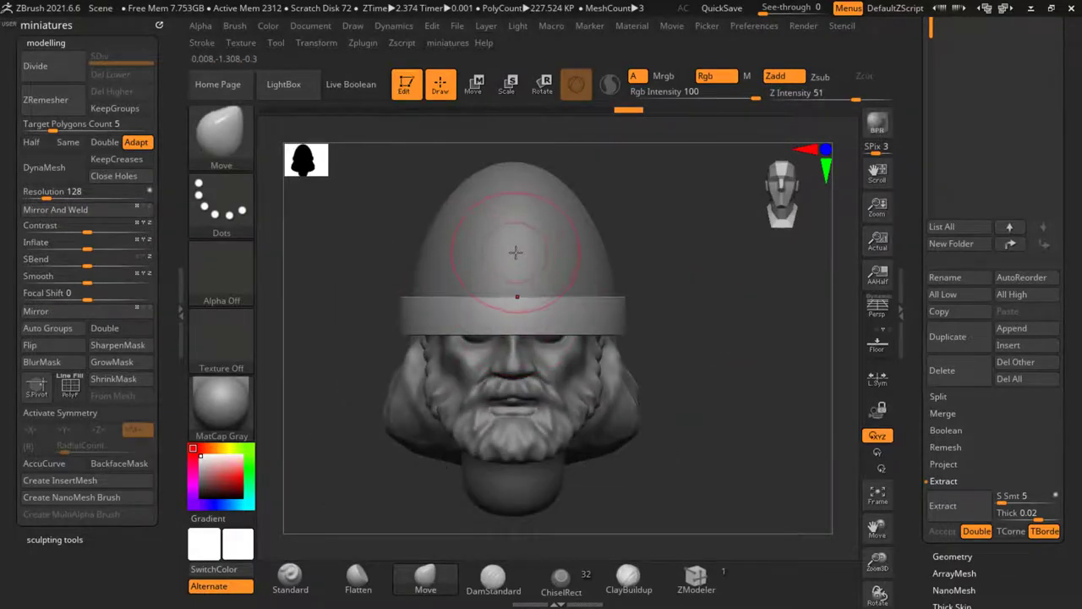
{"action": "left_click_drag", "start_coordinate": [396, 241], "coordinate": [391, 302]}
{"action": "key", "text": "f"}
{"action": "key", "text": "w"}
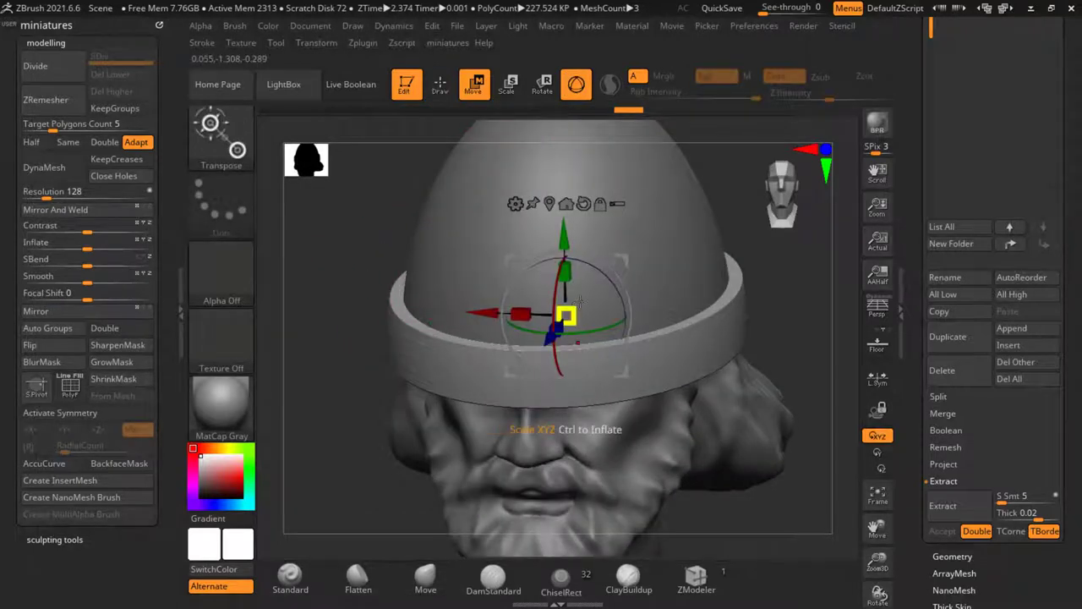
{"action": "left_click_drag", "start_coordinate": [578, 303], "coordinate": [586, 294]}
Step: Select the helmet dome and turn on X symmetry for it
{"action": "left_click", "coordinate": [469, 263], "text": "alt"}
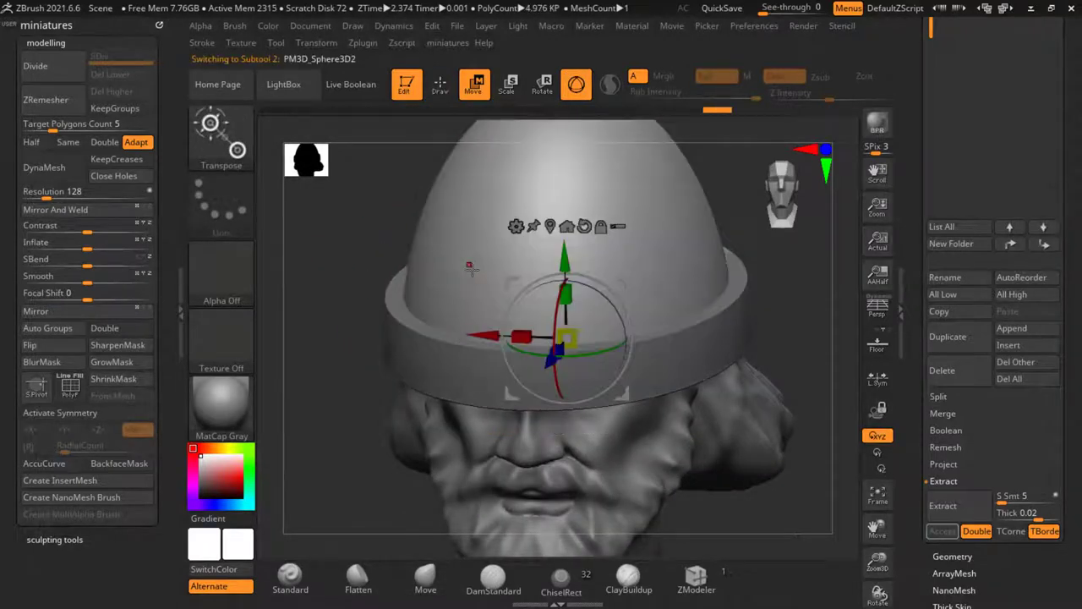
{"action": "key", "text": "f"}
{"action": "left_click_drag", "start_coordinate": [668, 327], "coordinate": [666, 316], "text": "shift"}
{"action": "key", "text": "f"}
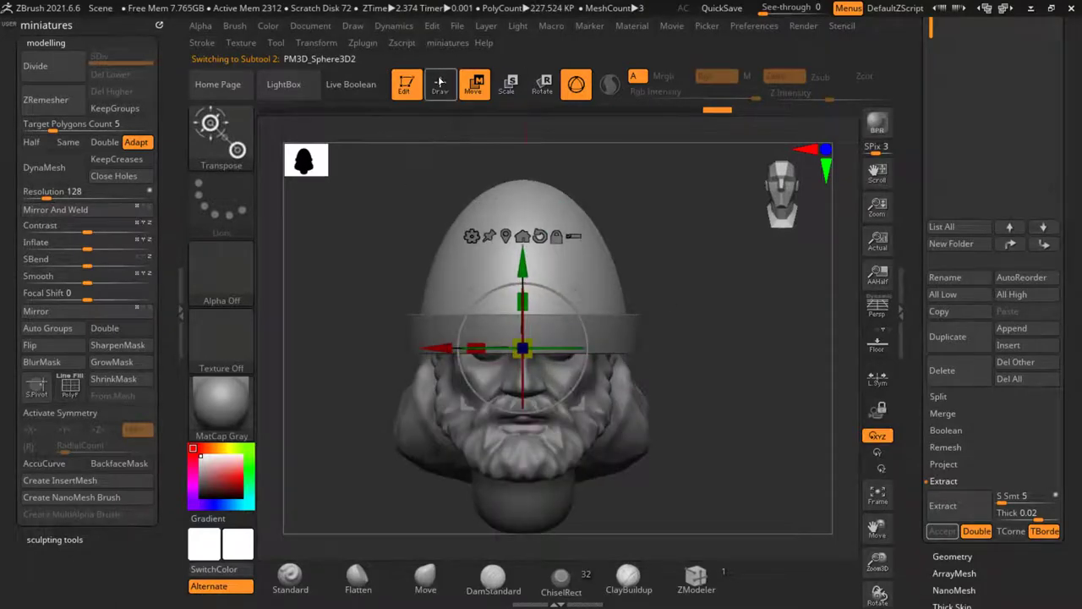
{"action": "left_click", "coordinate": [439, 82]}
{"action": "scroll", "coordinate": [543, 267], "scroll_direction": "up", "scroll_amount": 3}
{"action": "key", "text": "x"}
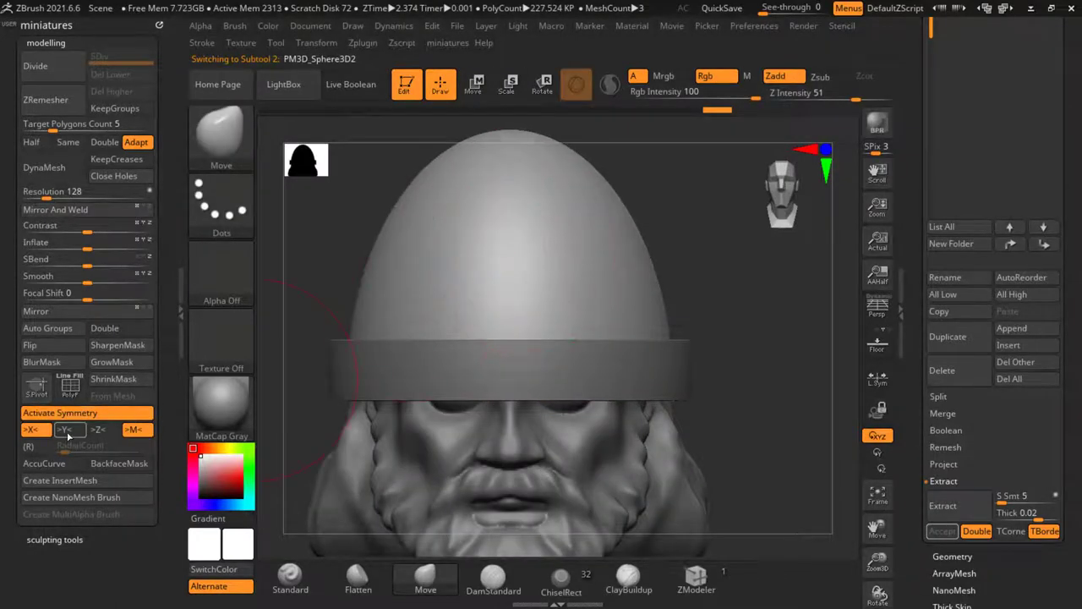
{"action": "left_click", "coordinate": [68, 434]}
Step: Try masking a vertical strip down the centre of the dome's front, from the crown to the rim band
{"action": "scroll", "coordinate": [488, 268], "scroll_direction": "down", "scroll_amount": 3}
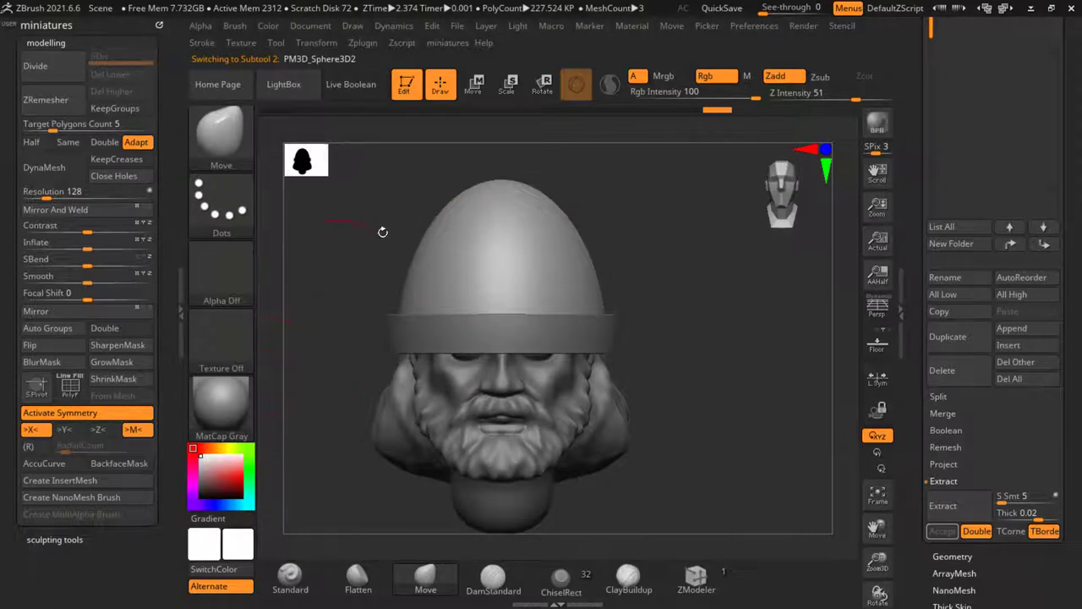
{"action": "left_click_drag", "start_coordinate": [383, 232], "coordinate": [473, 247]}
{"action": "left_click_drag", "start_coordinate": [719, 258], "coordinate": [639, 258]}
{"action": "scroll", "coordinate": [524, 199], "scroll_direction": "up", "scroll_amount": 3}
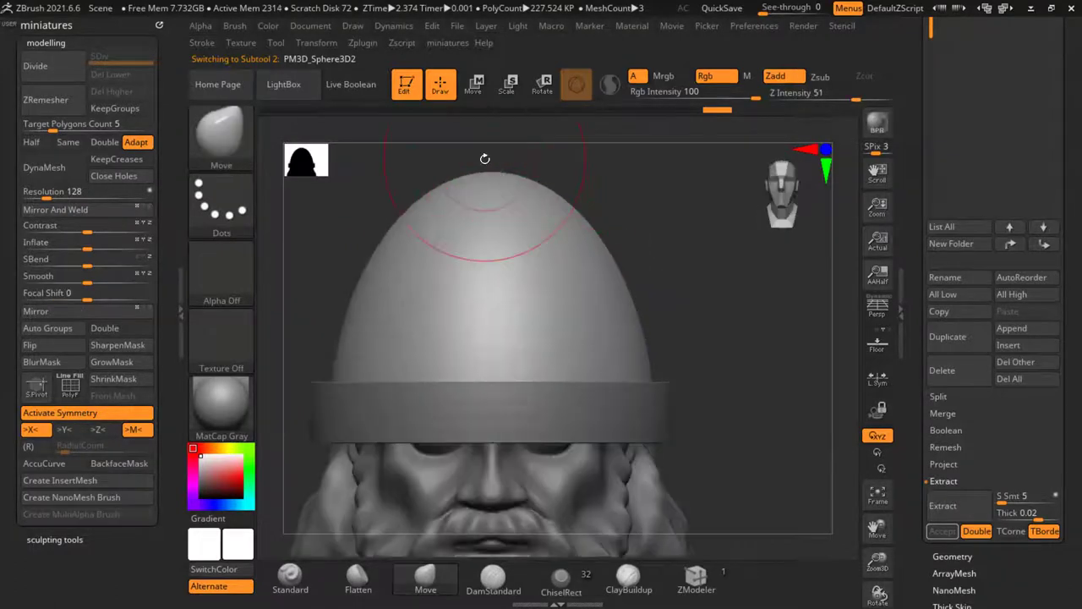
{"action": "mouse_move", "coordinate": [495, 158]}
{"action": "left_mouse_down", "text": "ctrl"}
{"action": "mouse_move", "coordinate": [502, 427]}
{"action": "mouse_move", "coordinate": [466, 433]}
{"action": "left_mouse_up", "text": "ctrl"}
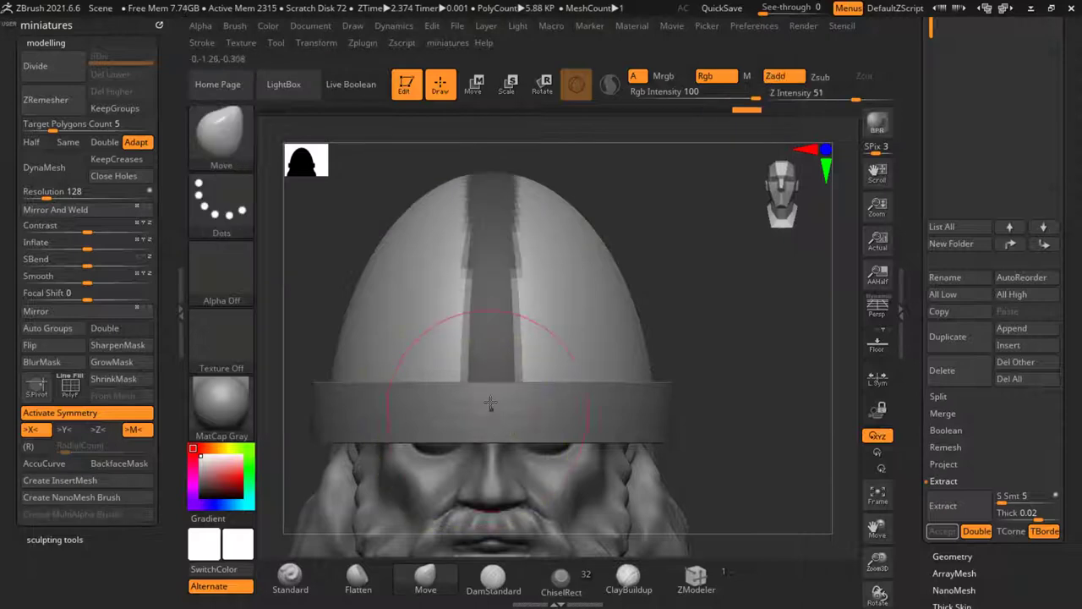
{"action": "key", "text": "ctrl+z"}
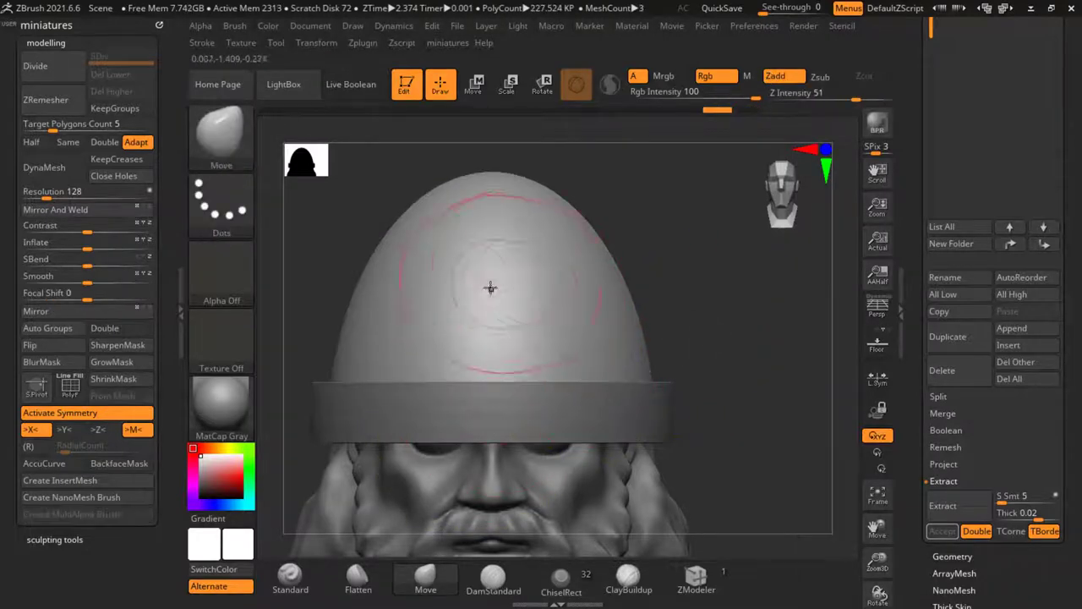
Step: Clear the dome's mask and remesh the dome with DynaMesh at resolution 984
{"action": "left_click", "coordinate": [87, 192]}
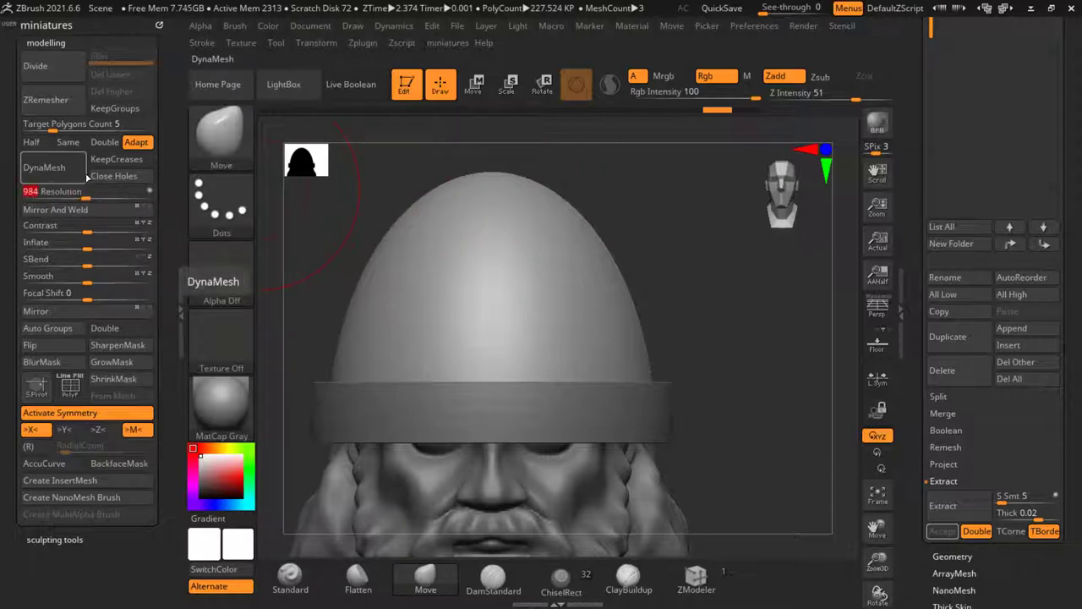
{"action": "left_click", "coordinate": [79, 173]}
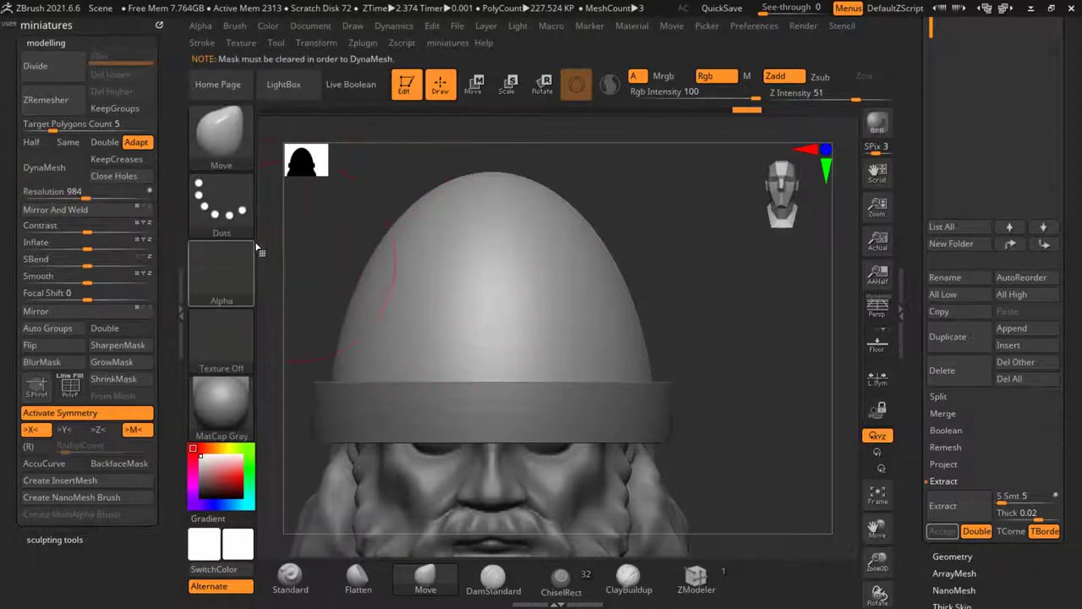
{"action": "left_click", "coordinate": [62, 167]}
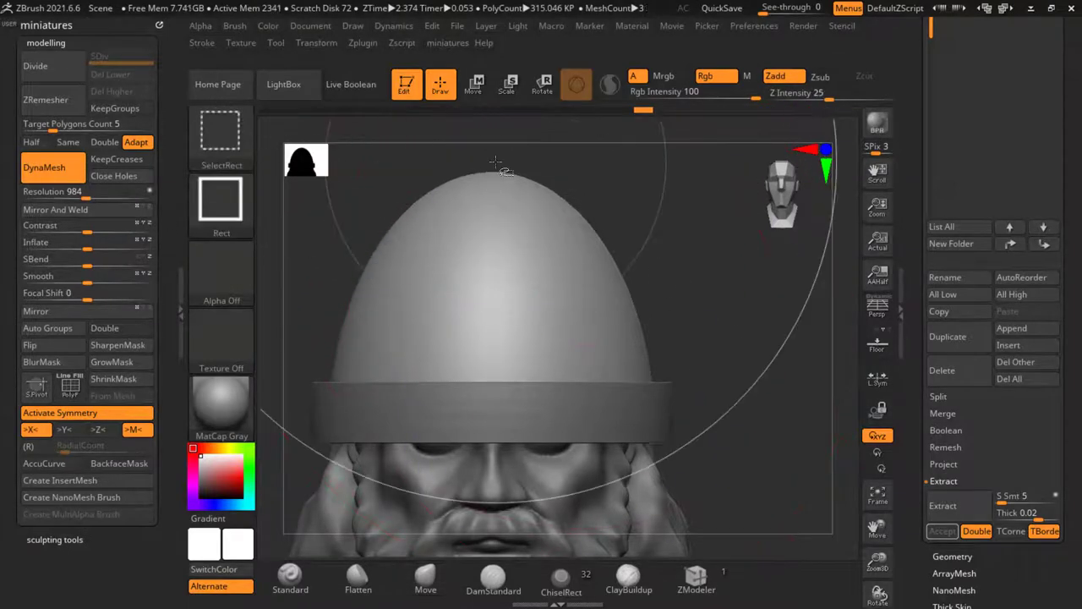
Step: Mask a narrow vertical strip down the centre of the dome's front and extract it as a new piece with thickness 0.02
{"action": "left_click_drag", "start_coordinate": [490, 154], "coordinate": [524, 423], "text": "ctrl+shift"}
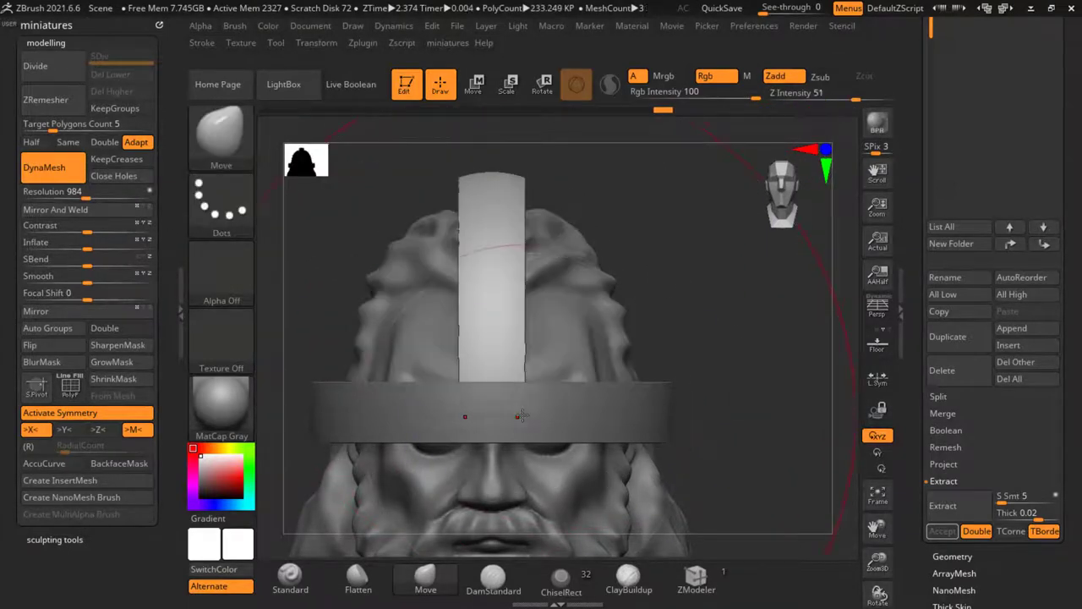
{"action": "key", "text": "ctrl+z"}
{"action": "left_click_drag", "start_coordinate": [482, 160], "coordinate": [509, 445], "text": "ctrl"}
{"action": "left_click_drag", "start_coordinate": [493, 162], "coordinate": [516, 447], "text": "ctrl"}
{"action": "left_click_drag", "start_coordinate": [502, 150], "coordinate": [520, 411], "text": "ctrl"}
{"action": "right_click_drag", "start_coordinate": [518, 397], "coordinate": [534, 382], "text": "alt"}
{"action": "mouse_move", "coordinate": [656, 401]}
{"action": "left_mouse_down"}
{"action": "mouse_move", "coordinate": [554, 406]}
{"action": "mouse_move", "coordinate": [653, 401]}
{"action": "left_mouse_up"}
{"action": "key", "text": "f"}
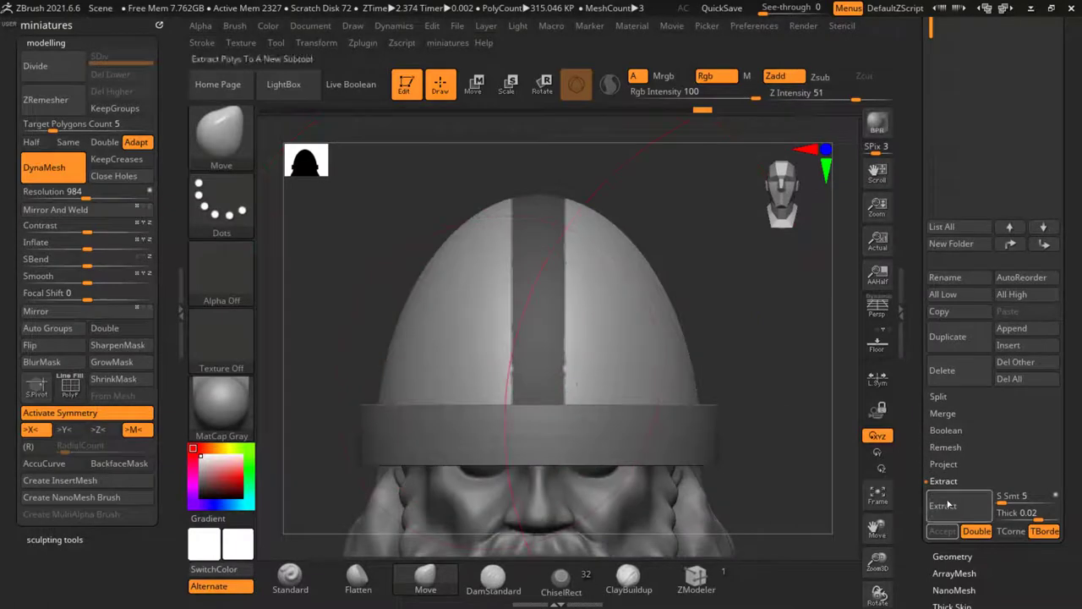
{"action": "left_click", "coordinate": [948, 505]}
{"action": "left_click", "coordinate": [942, 530]}
Step: Select the dome, switch its symmetry to local Z, and mask a vertical strip down its side from crown to rim band
{"action": "left_click_drag", "start_coordinate": [757, 443], "coordinate": [828, 457]}
{"action": "left_click_drag", "start_coordinate": [732, 491], "coordinate": [849, 485], "text": "alt"}
{"action": "left_click", "coordinate": [531, 305], "text": "alt"}
{"action": "left_click_drag", "start_coordinate": [743, 370], "coordinate": [793, 377], "text": "alt"}
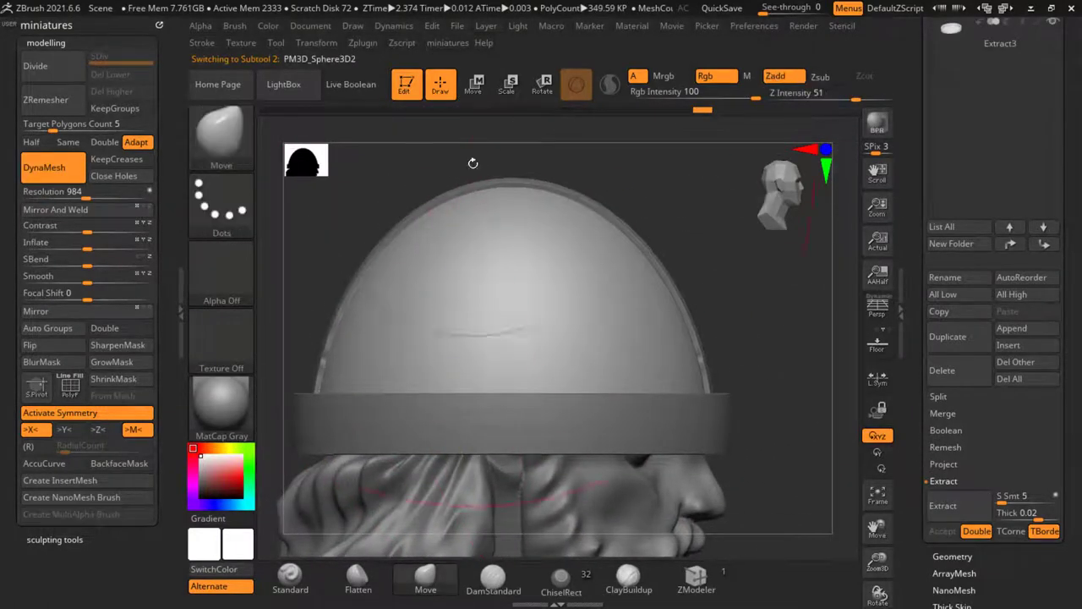
{"action": "left_click", "coordinate": [873, 374]}
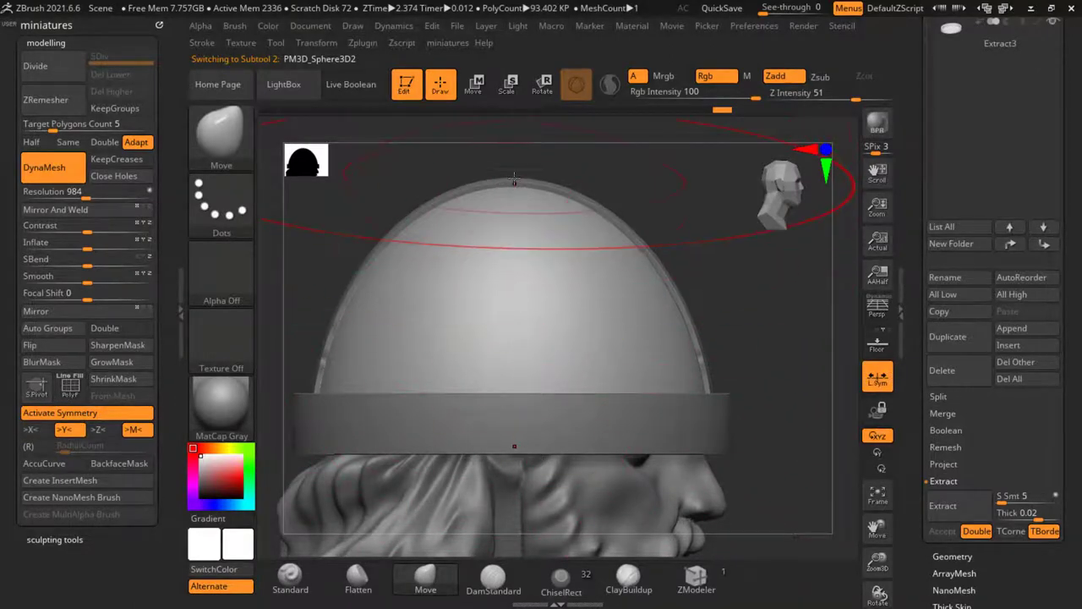
{"action": "left_click", "coordinate": [74, 433]}
{"action": "left_click_drag", "start_coordinate": [510, 163], "coordinate": [539, 416], "text": "ctrl"}
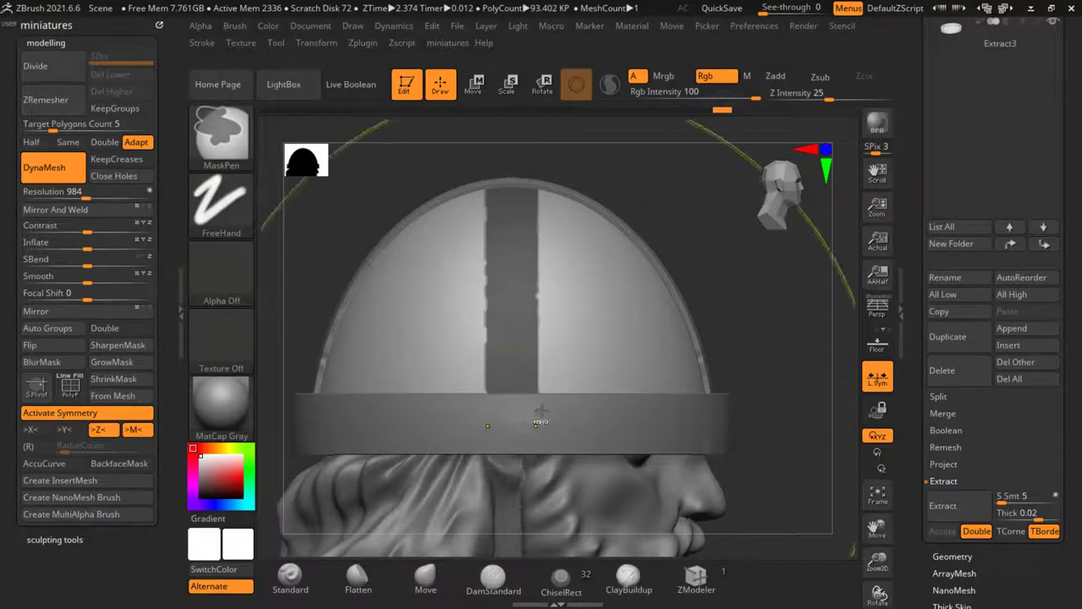
{"action": "mouse_move", "coordinate": [523, 159]}
{"action": "left_mouse_down", "text": "ctrl"}
{"action": "mouse_move", "coordinate": [546, 267]}
{"action": "mouse_move", "coordinate": [536, 461]}
{"action": "mouse_move", "coordinate": [545, 465]}
{"action": "left_mouse_up", "text": "ctrl"}
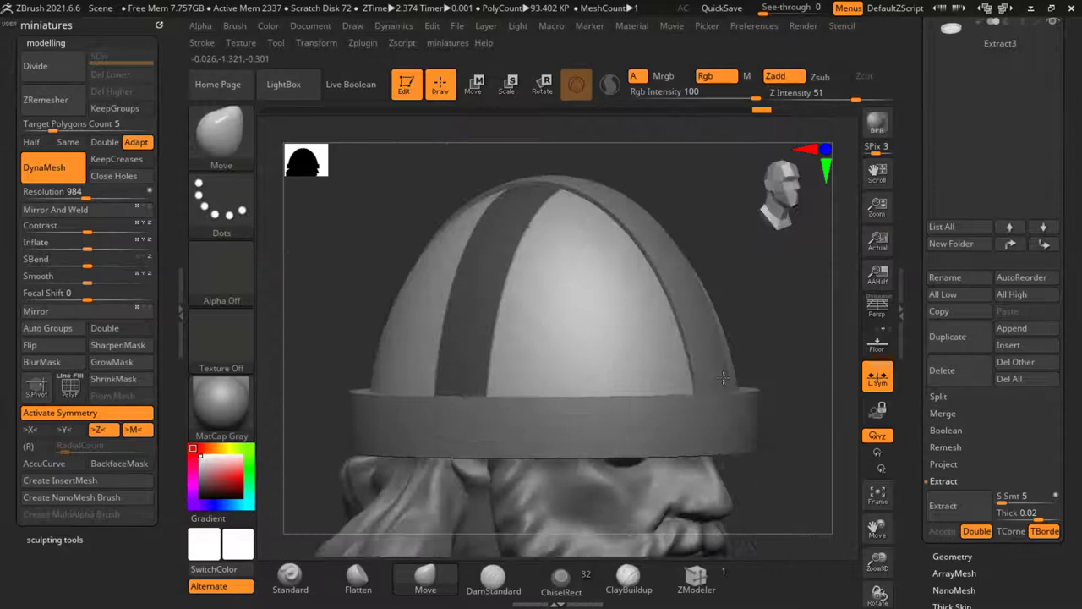
Step: Extract the masked strips as a new piece with thickness 0.02 and accept it
{"action": "right_click_drag", "start_coordinate": [723, 378], "coordinate": [748, 381]}
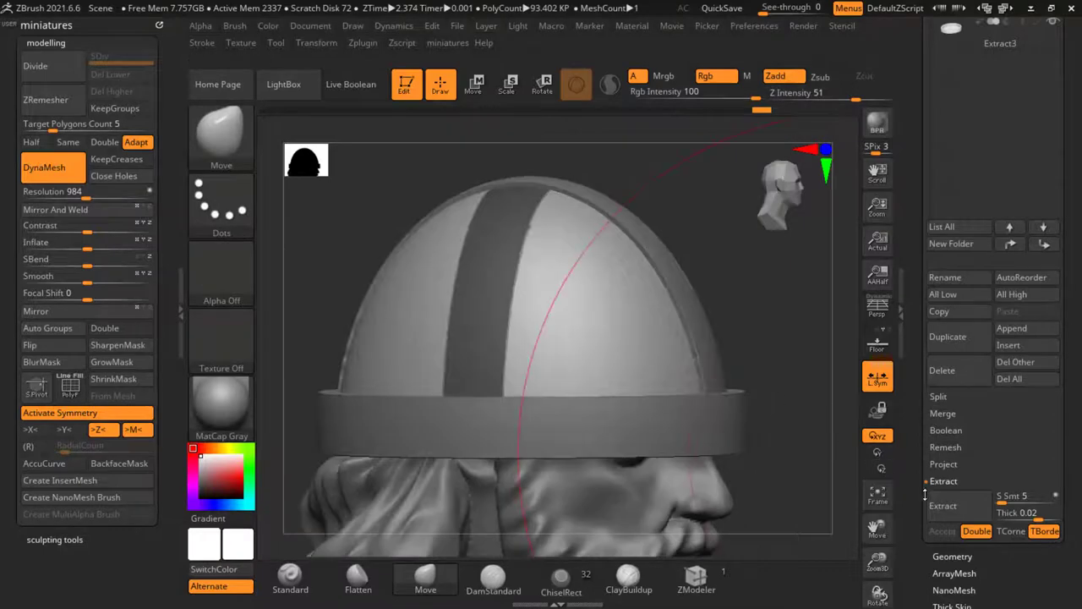
{"action": "left_click", "coordinate": [944, 506]}
{"action": "left_click", "coordinate": [949, 533]}
Step: Select the rim band and turn on X symmetry for it
{"action": "mouse_move", "coordinate": [765, 444]}
{"action": "right_mouse_down", "text": "ctrl"}
{"action": "mouse_move", "coordinate": [753, 417]}
{"action": "mouse_move", "coordinate": [729, 439]}
{"action": "mouse_move", "coordinate": [629, 436]}
{"action": "mouse_move", "coordinate": [744, 450]}
{"action": "mouse_move", "coordinate": [642, 431]}
{"action": "right_mouse_up", "text": "ctrl"}
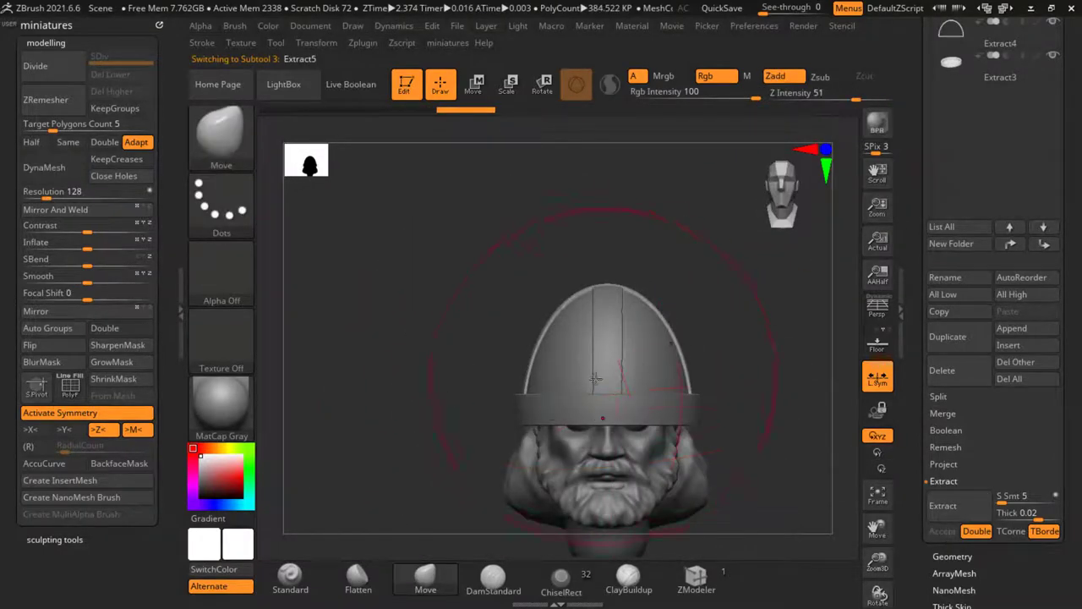
{"action": "right_click_drag", "start_coordinate": [734, 368], "coordinate": [542, 350], "text": "alt"}
{"action": "left_click", "coordinate": [533, 351], "text": "alt"}
{"action": "key", "text": "f"}
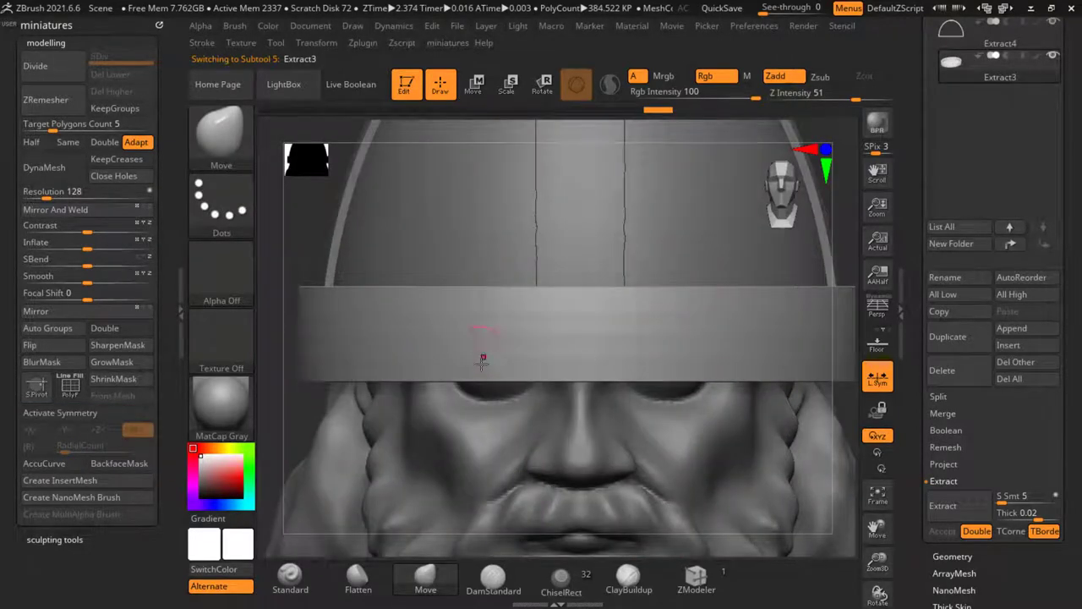
{"action": "key", "text": "x"}
Step: Undo the trial arch over the eyes and mask the rim band's upper edge
{"action": "left_click_drag", "start_coordinate": [471, 377], "coordinate": [470, 333]}
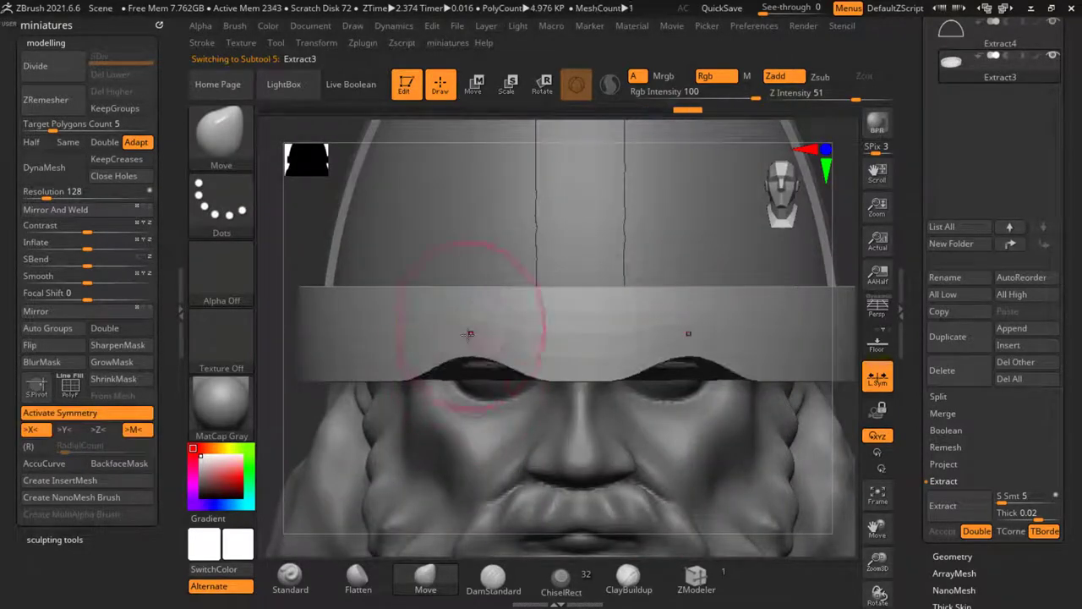
{"action": "key", "text": "ctrl+z"}
{"action": "right_click_drag", "start_coordinate": [423, 315], "coordinate": [334, 258], "text": "alt"}
{"action": "left_click_drag", "start_coordinate": [300, 230], "coordinate": [779, 309], "text": "ctrl"}
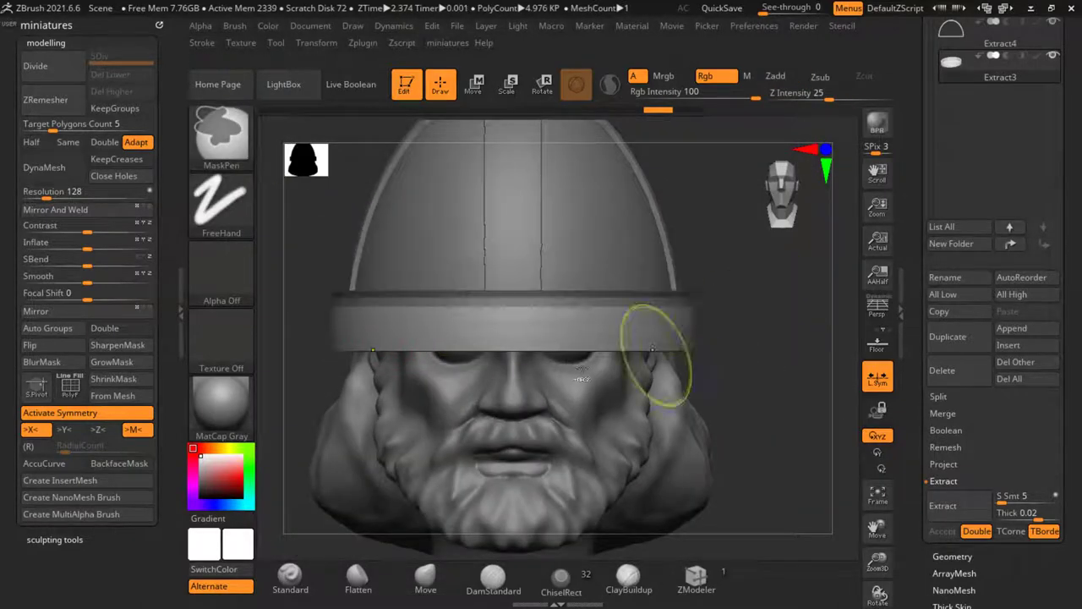
Step: Push the rim band's lower edge up into arches over both eyes with the Move brush, keeping a point above the nose
{"action": "right_click_drag", "start_coordinate": [580, 369], "coordinate": [524, 328], "text": "alt"}
{"action": "mouse_move", "coordinate": [451, 348]}
{"action": "left_mouse_down"}
{"action": "mouse_move", "coordinate": [453, 315]}
{"action": "mouse_move", "coordinate": [393, 307]}
{"action": "left_mouse_up"}
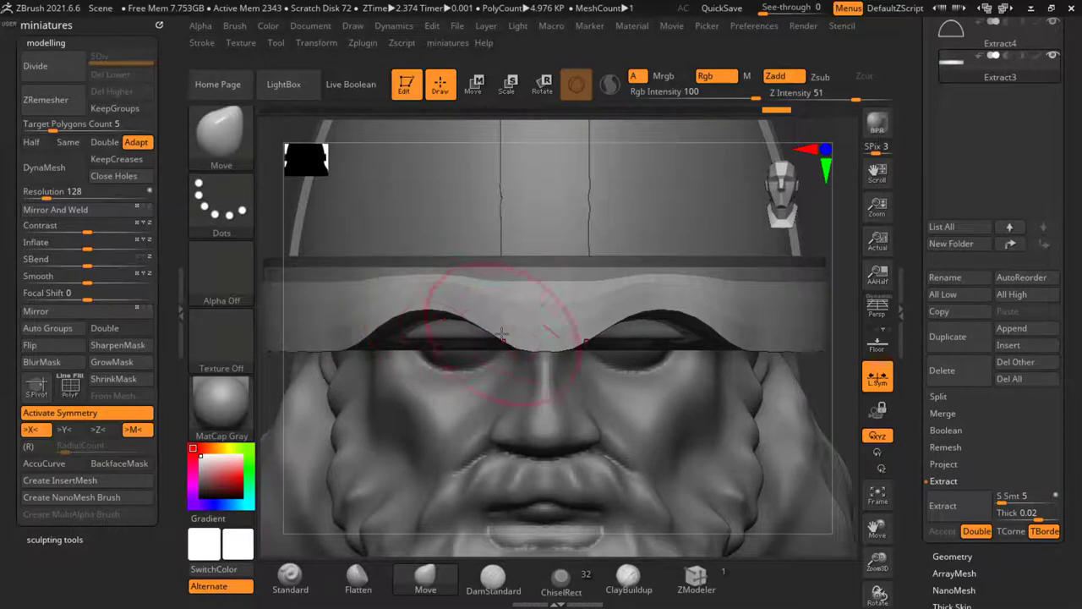
{"action": "mouse_move", "coordinate": [501, 334]}
{"action": "left_mouse_down"}
{"action": "mouse_move", "coordinate": [511, 325]}
{"action": "mouse_move", "coordinate": [498, 321]}
{"action": "left_mouse_up"}
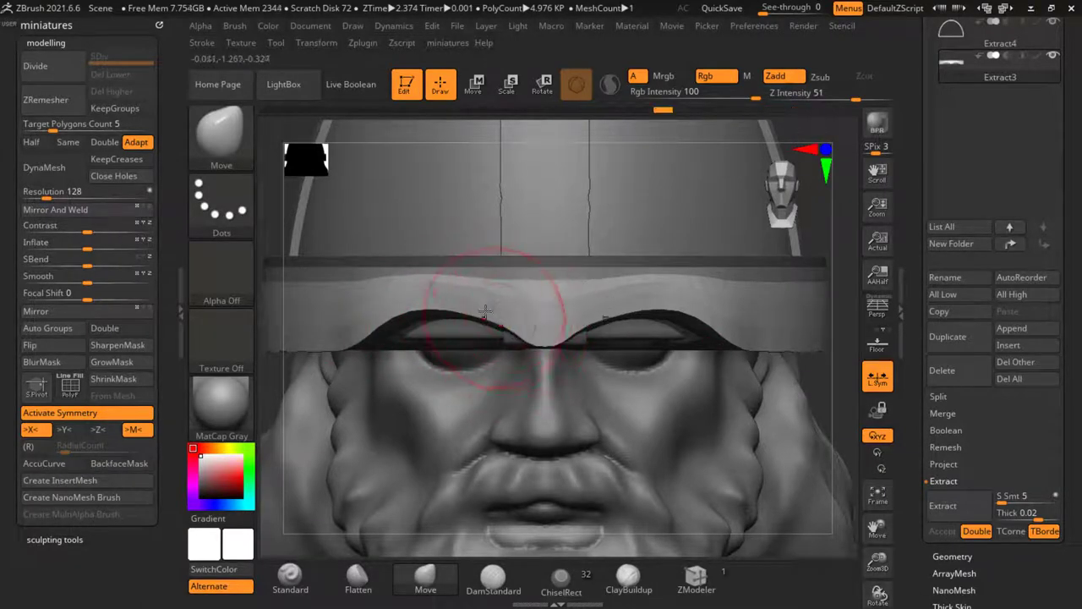
Step: Refine the outer corners and curve of the rim band's eye arches from a three-quarter view
{"action": "left_click_drag", "start_coordinate": [296, 279], "coordinate": [346, 248], "text": "alt"}
{"action": "left_click_drag", "start_coordinate": [742, 376], "coordinate": [807, 386]}
{"action": "left_click_drag", "start_coordinate": [795, 386], "coordinate": [761, 423], "text": "alt"}
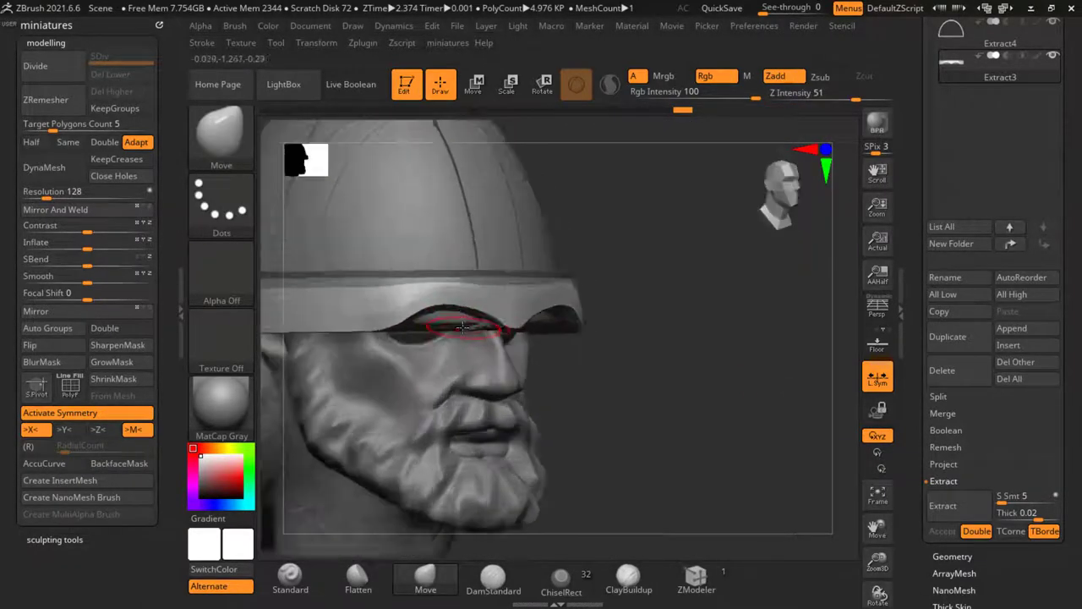
{"action": "right_click_drag", "start_coordinate": [462, 328], "coordinate": [397, 318], "text": "ctrl"}
{"action": "left_click_drag", "start_coordinate": [340, 320], "coordinate": [320, 306]}
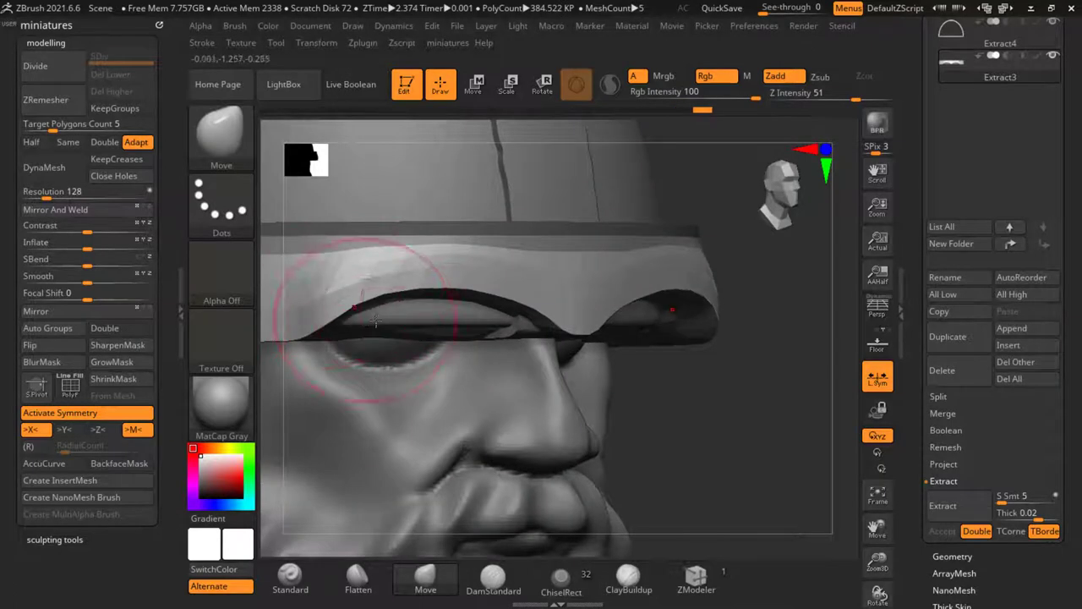
{"action": "left_click_drag", "start_coordinate": [447, 310], "coordinate": [441, 325]}
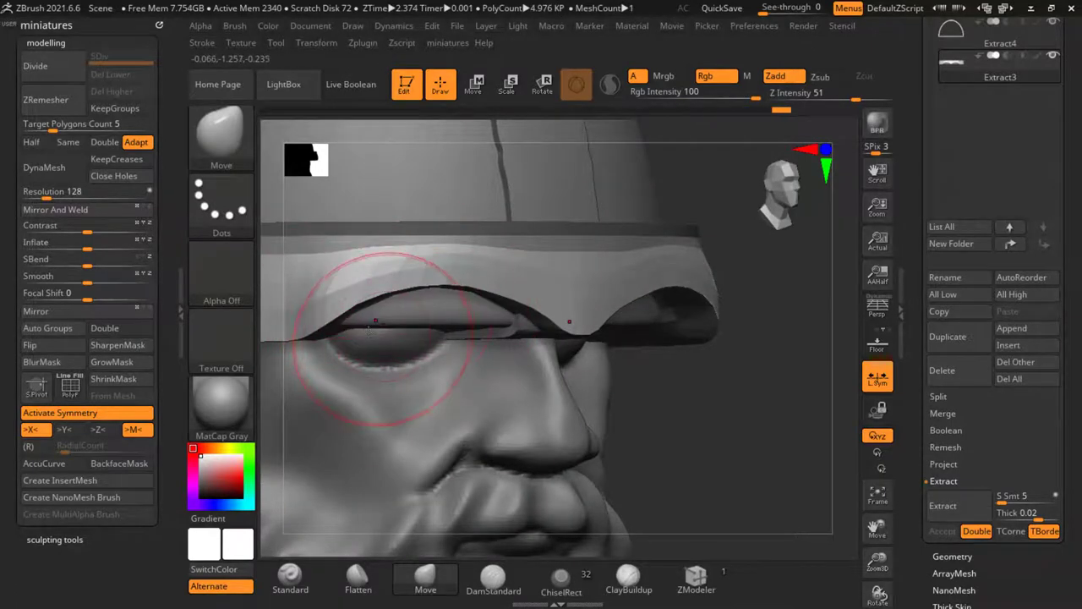
Step: Select the helmet dome and raise its lower edge clear of the eye inside the arch
{"action": "left_click", "coordinate": [455, 323], "text": "alt"}
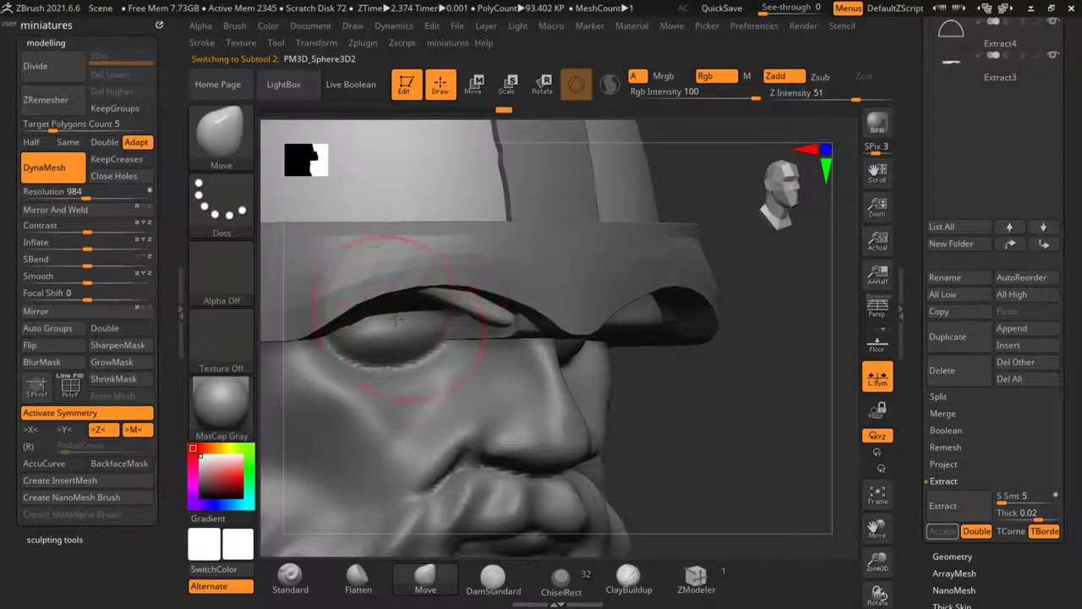
{"action": "left_click_drag", "start_coordinate": [647, 398], "coordinate": [654, 360], "text": "alt"}
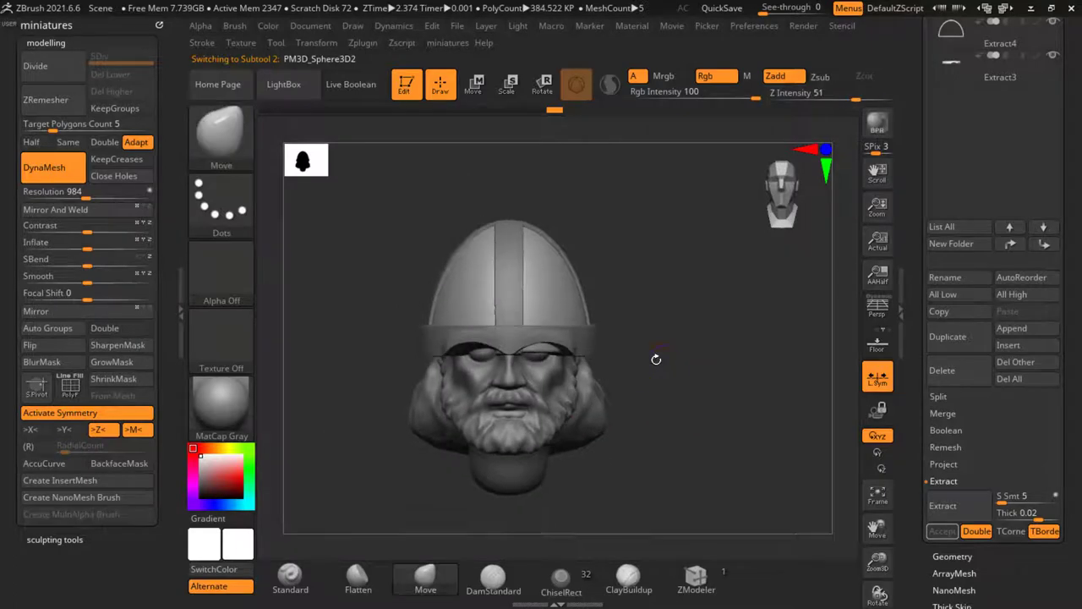
Step: Reselect the rim band and pull its lower edge inwards at the outer side of the eye arches
{"action": "left_click_drag", "start_coordinate": [372, 321], "coordinate": [482, 372], "text": "alt"}
{"action": "left_click", "coordinate": [435, 326], "text": "alt"}
{"action": "left_click_drag", "start_coordinate": [310, 380], "coordinate": [307, 453], "text": "alt"}
{"action": "right_click_drag", "start_coordinate": [308, 453], "coordinate": [440, 365]}
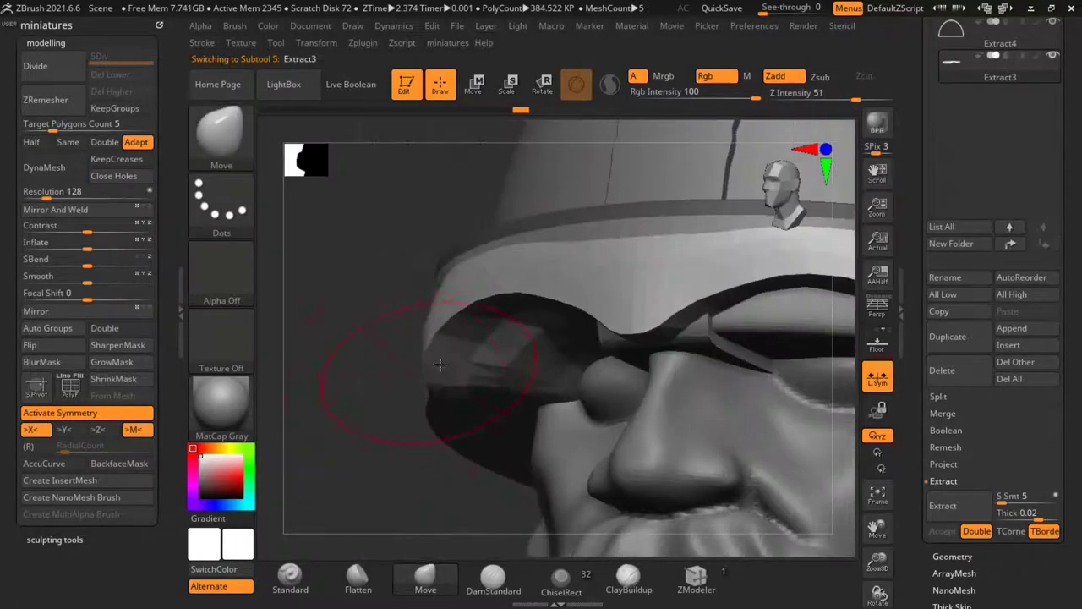
{"action": "left_click_drag", "start_coordinate": [433, 350], "coordinate": [466, 358]}
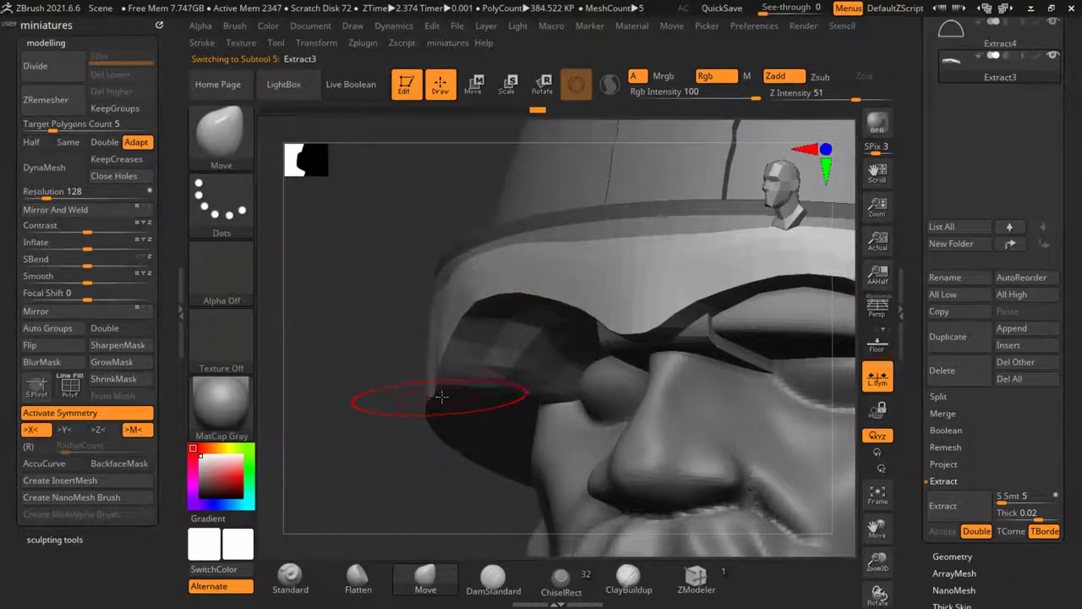
{"action": "left_click_drag", "start_coordinate": [433, 394], "coordinate": [437, 399]}
{"action": "mouse_move", "coordinate": [372, 394]}
{"action": "right_mouse_down"}
{"action": "mouse_move", "coordinate": [448, 360]}
{"action": "mouse_move", "coordinate": [465, 338]}
{"action": "right_mouse_up"}
Step: Smooth the rim band's surface above the eye arches
{"action": "mouse_move", "coordinate": [443, 318]}
{"action": "left_mouse_down", "text": "shift"}
{"action": "mouse_move", "coordinate": [434, 332]}
{"action": "mouse_move", "coordinate": [475, 303]}
{"action": "mouse_move", "coordinate": [552, 285]}
{"action": "left_mouse_up", "text": "shift"}
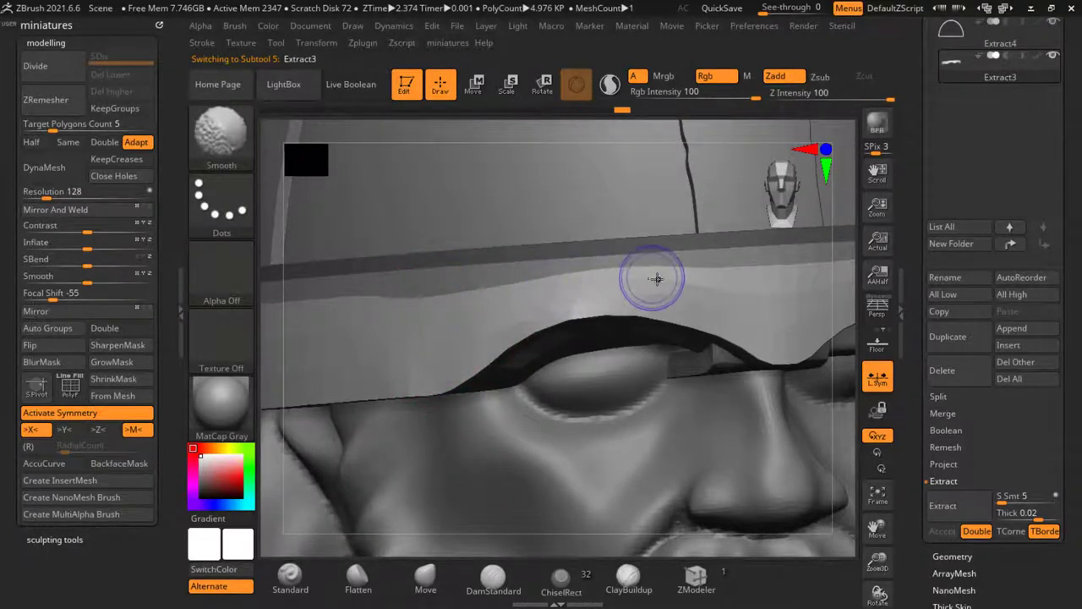
{"action": "mouse_move", "coordinate": [658, 279]}
{"action": "right_mouse_down", "text": "ctrl"}
{"action": "mouse_move", "coordinate": [606, 300]}
{"action": "mouse_move", "coordinate": [592, 275]}
{"action": "right_mouse_up", "text": "ctrl"}
{"action": "right_click_drag", "start_coordinate": [817, 423], "coordinate": [765, 397], "text": "shift"}
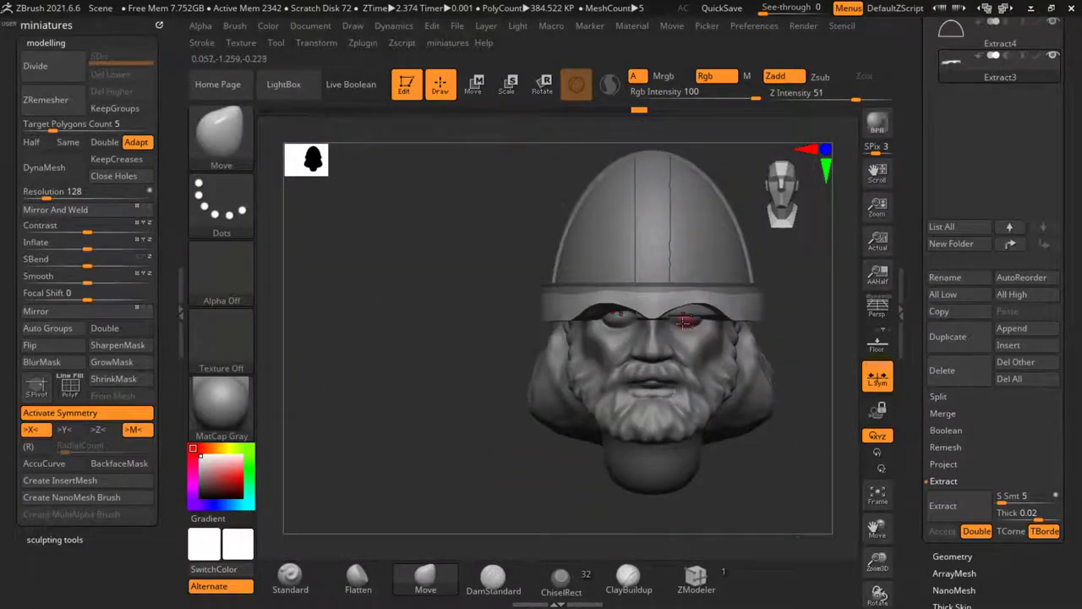
Step: Refine the eye arches and narrow the rim band's point above the nose with the Move brush
{"action": "right_click_drag", "start_coordinate": [676, 313], "coordinate": [556, 313], "text": "ctrl"}
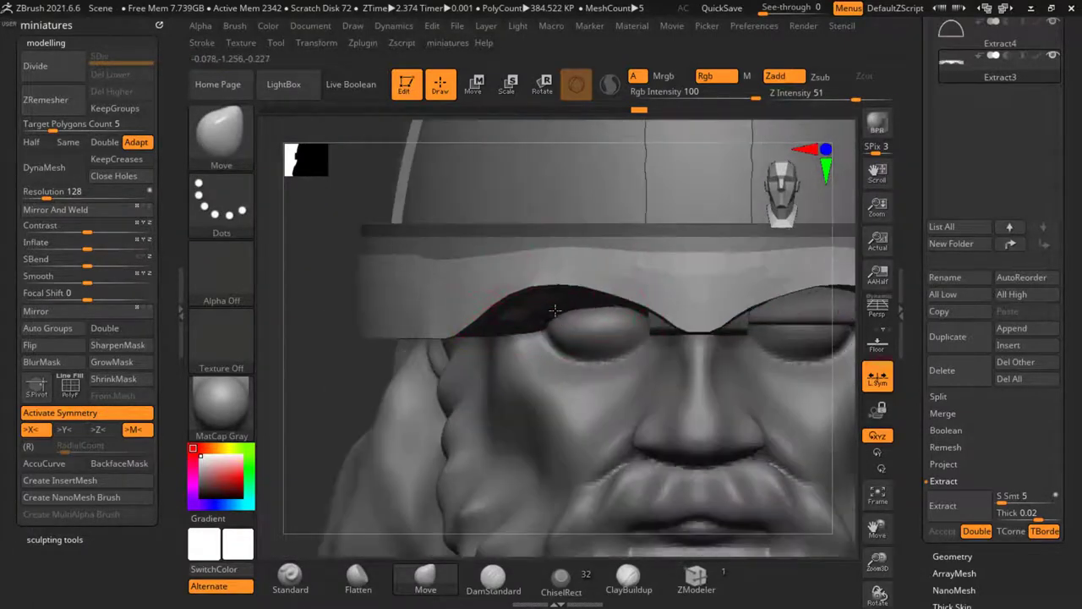
{"action": "left_click_drag", "start_coordinate": [556, 310], "coordinate": [546, 324]}
{"action": "right_click_drag", "start_coordinate": [558, 339], "coordinate": [550, 341], "text": "ctrl"}
{"action": "right_click_drag", "start_coordinate": [624, 312], "coordinate": [661, 322], "text": "ctrl"}
{"action": "key", "text": "s"}
{"action": "mouse_move", "coordinate": [668, 321]}
{"action": "left_mouse_down"}
{"action": "mouse_move", "coordinate": [611, 320]}
{"action": "mouse_move", "coordinate": [614, 280]}
{"action": "mouse_move", "coordinate": [605, 282]}
{"action": "left_mouse_up"}
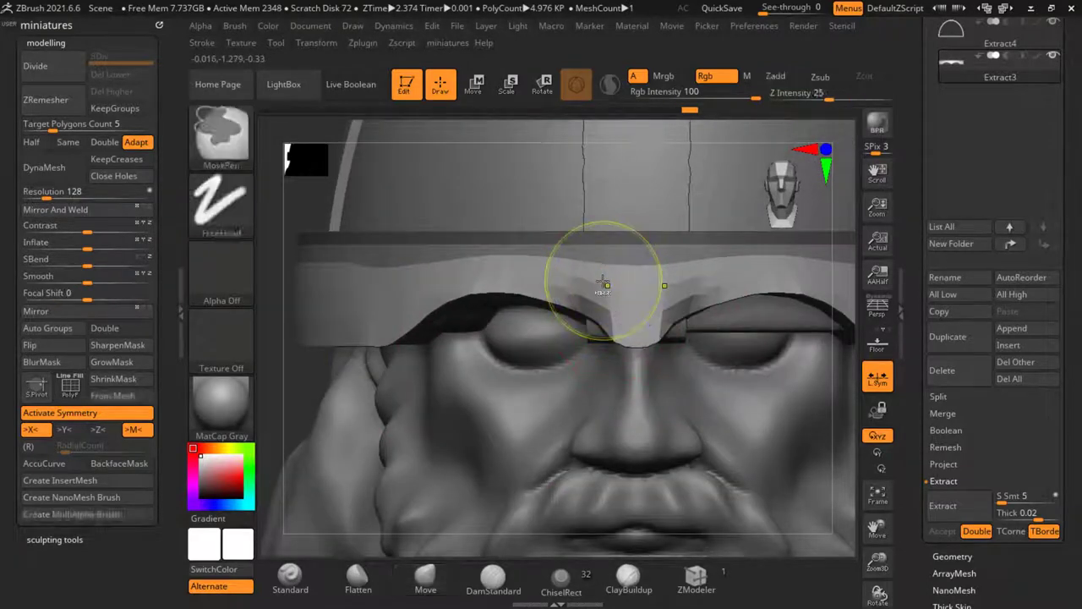
Step: Clear the rim band's mask and display its polyframe
{"action": "mouse_move", "coordinate": [604, 283]}
{"action": "right_mouse_down", "text": "ctrl"}
{"action": "mouse_move", "coordinate": [534, 305]}
{"action": "mouse_move", "coordinate": [538, 325]}
{"action": "right_mouse_up", "text": "ctrl"}
{"action": "mouse_move", "coordinate": [778, 437]}
{"action": "left_mouse_down", "text": "ctrl"}
{"action": "mouse_move", "coordinate": [769, 406]}
{"action": "mouse_move", "coordinate": [710, 363]}
{"action": "left_mouse_up", "text": "ctrl"}
{"action": "left_click_drag", "start_coordinate": [474, 406], "coordinate": [494, 402], "text": "shift"}
{"action": "right_click_drag", "start_coordinate": [563, 286], "coordinate": [558, 318], "text": "ctrl"}
{"action": "key", "text": "space"}
{"action": "left_click", "coordinate": [376, 500]}
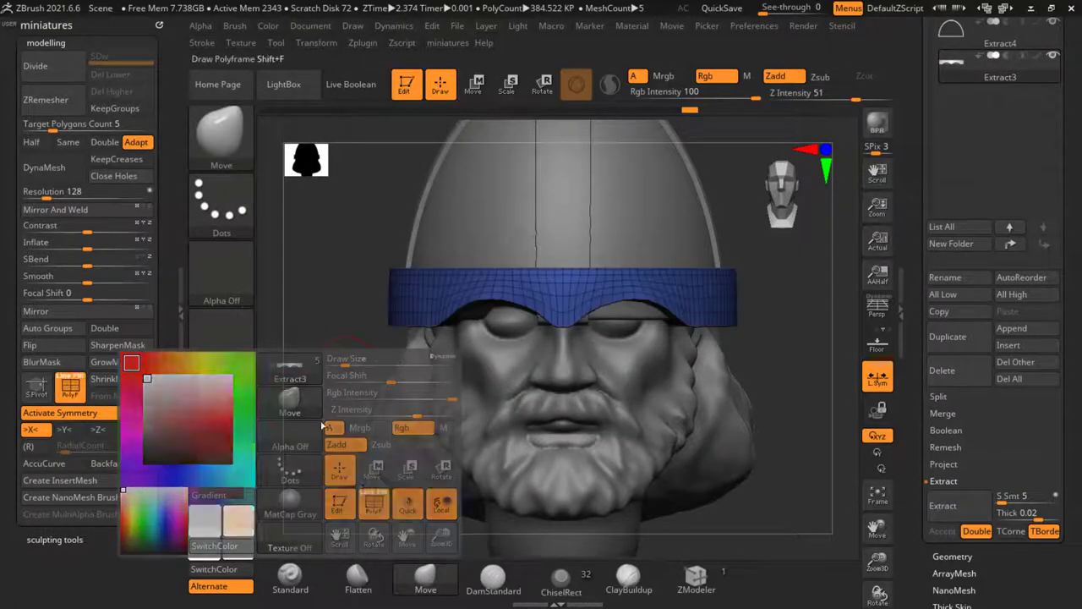
{"action": "mouse_move", "coordinate": [291, 397]}
{"action": "left_mouse_down"}
{"action": "mouse_move", "coordinate": [301, 279]}
{"action": "mouse_move", "coordinate": [292, 331]}
{"action": "left_mouse_up"}
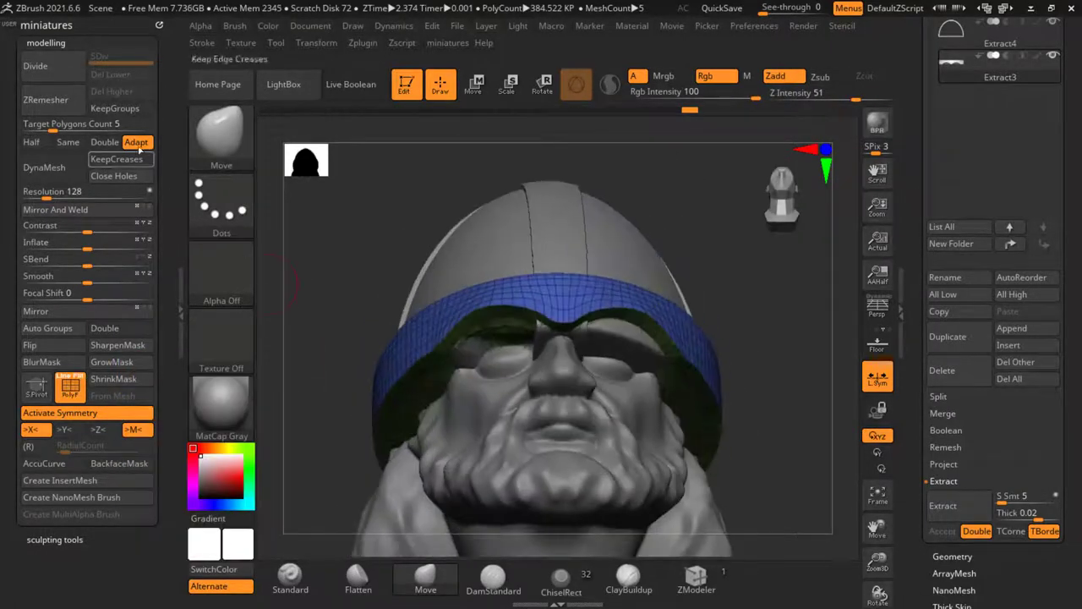
Step: Remesh the rim band with ZRemesher with KeepGroups enabled
{"action": "left_click", "coordinate": [126, 110]}
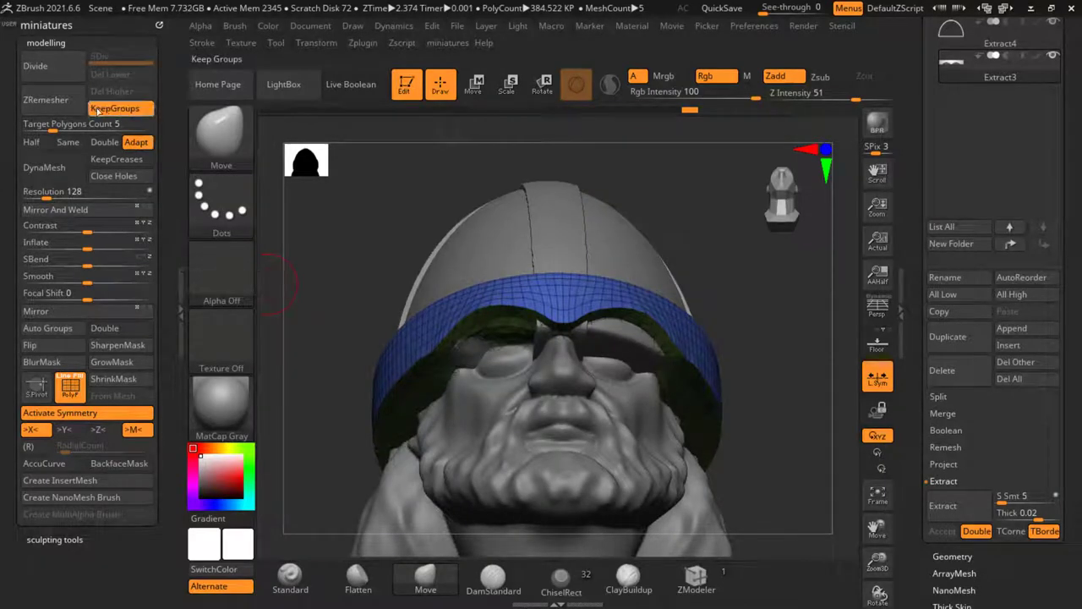
{"action": "left_click", "coordinate": [46, 100]}
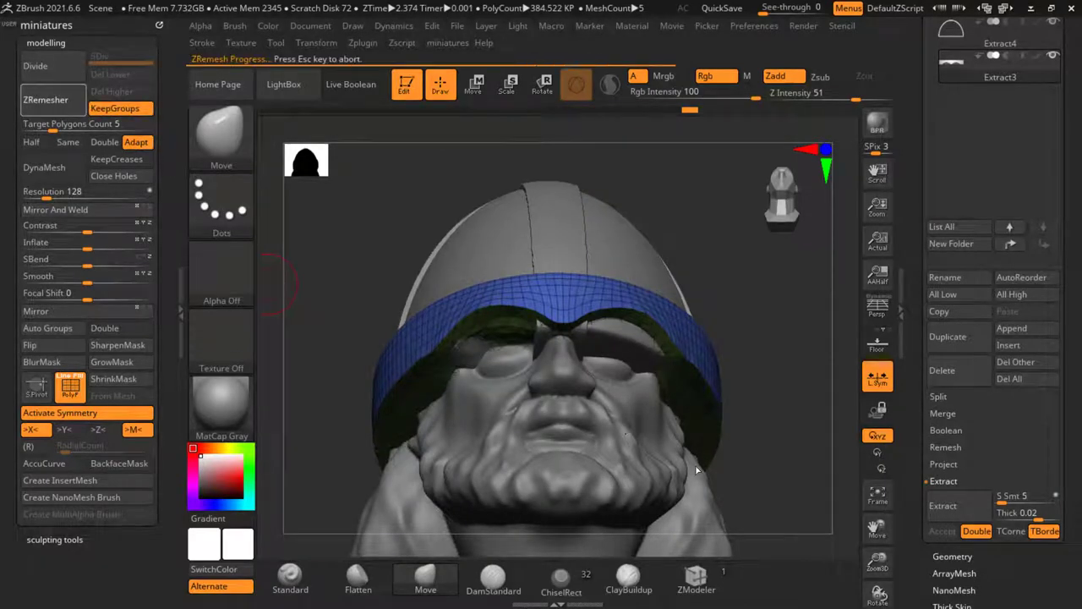
{"action": "mouse_move", "coordinate": [777, 306]}
{"action": "left_mouse_down"}
{"action": "mouse_move", "coordinate": [766, 372]}
{"action": "mouse_move", "coordinate": [814, 337]}
{"action": "mouse_move", "coordinate": [810, 397]}
{"action": "left_mouse_up"}
{"action": "key", "text": "f"}
Step: Adjust the remeshed rim band's lower edge beside the nose point with the Move brush
{"action": "left_click", "coordinate": [570, 290], "text": "ctrl+shift"}
{"action": "right_click_drag", "start_coordinate": [535, 269], "coordinate": [539, 306], "text": "ctrl"}
{"action": "key", "text": "s"}
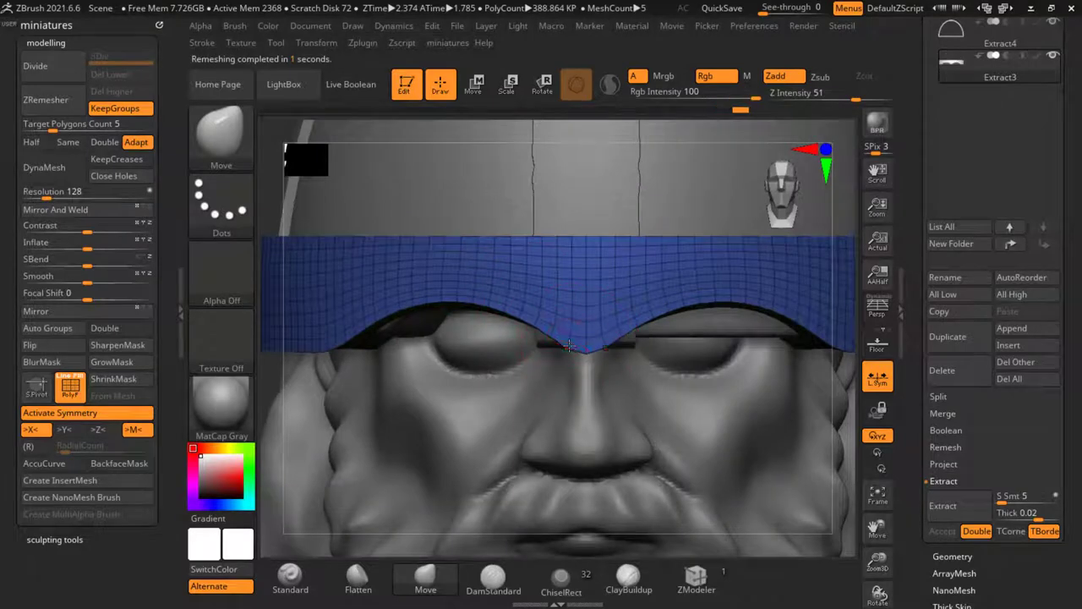
{"action": "left_click_drag", "start_coordinate": [567, 355], "coordinate": [570, 345]}
{"action": "right_click_drag", "start_coordinate": [366, 338], "coordinate": [380, 313], "text": "ctrl"}
{"action": "left_click_drag", "start_coordinate": [647, 326], "coordinate": [677, 313], "text": "alt"}
{"action": "right_click_drag", "start_coordinate": [490, 319], "coordinate": [484, 339], "text": "ctrl"}
Step: Select the helmet dome, apply Mirror And Weld to it, and turn off the polyframe display
{"action": "left_click", "coordinate": [475, 313], "text": "alt"}
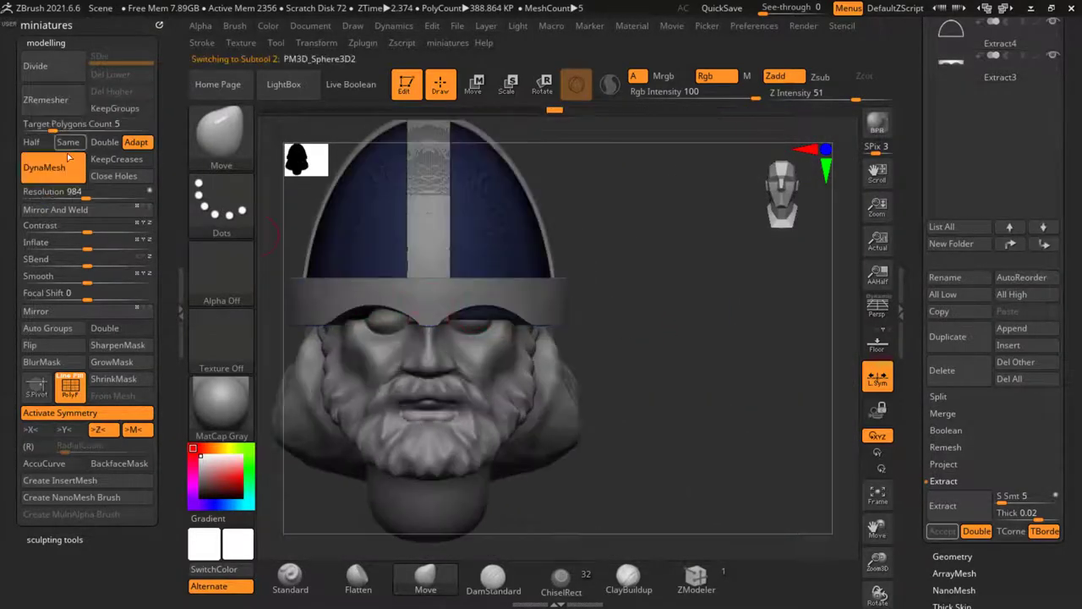
{"action": "left_click", "coordinate": [67, 210]}
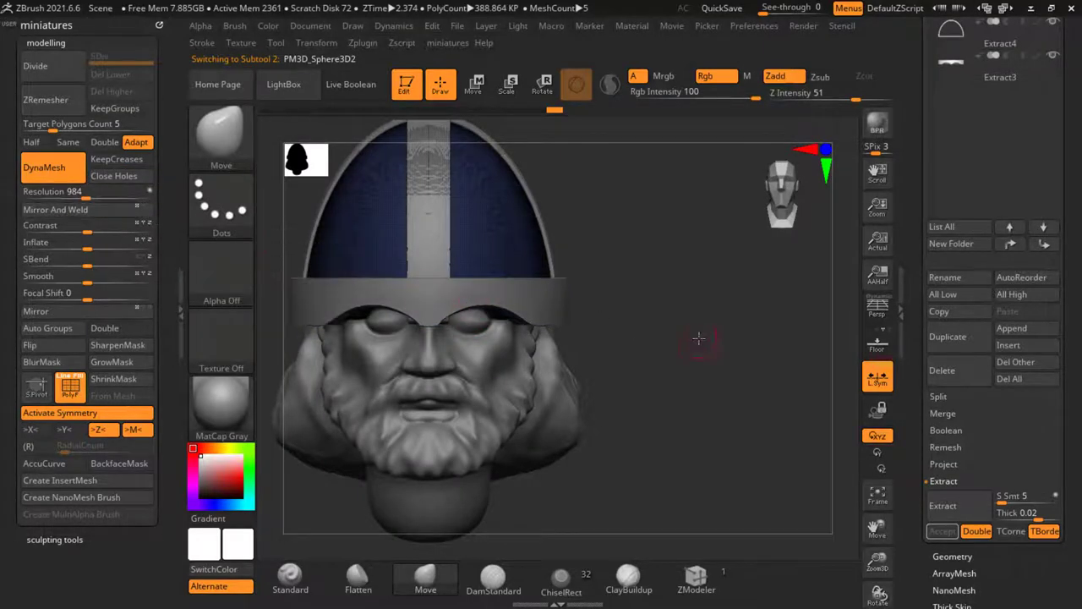
{"action": "left_click_drag", "start_coordinate": [699, 338], "coordinate": [748, 348], "text": "alt"}
{"action": "right_click", "coordinate": [741, 362]}
{"action": "left_click", "coordinate": [770, 489]}
Step: Select the extracted central strip running over the dome
{"action": "right_click_drag", "start_coordinate": [697, 332], "coordinate": [698, 282], "text": "ctrl"}
{"action": "left_click_drag", "start_coordinate": [698, 282], "coordinate": [644, 318], "text": "alt"}
{"action": "right_click_drag", "start_coordinate": [644, 318], "coordinate": [641, 347], "text": "ctrl"}
{"action": "left_click", "coordinate": [528, 268], "text": "alt"}
{"action": "right_click_drag", "start_coordinate": [536, 270], "coordinate": [553, 284], "text": "ctrl"}
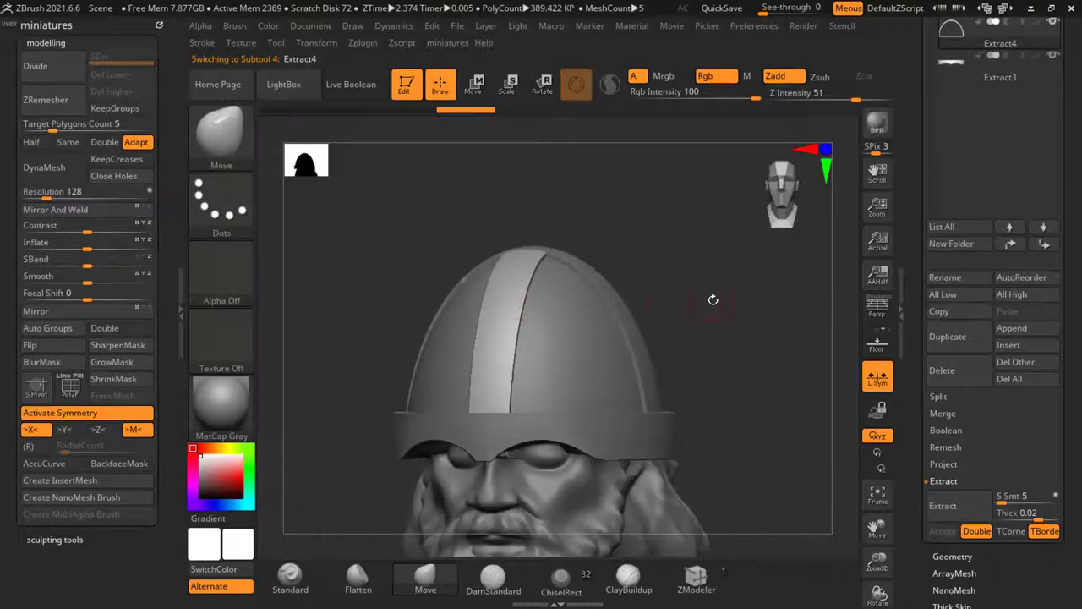
Step: Select the extracted side strip that crosses the dome from ear to ear
{"action": "left_click_drag", "start_coordinate": [713, 299], "coordinate": [690, 307]}
{"action": "left_click_drag", "start_coordinate": [919, 65], "coordinate": [916, 132]}
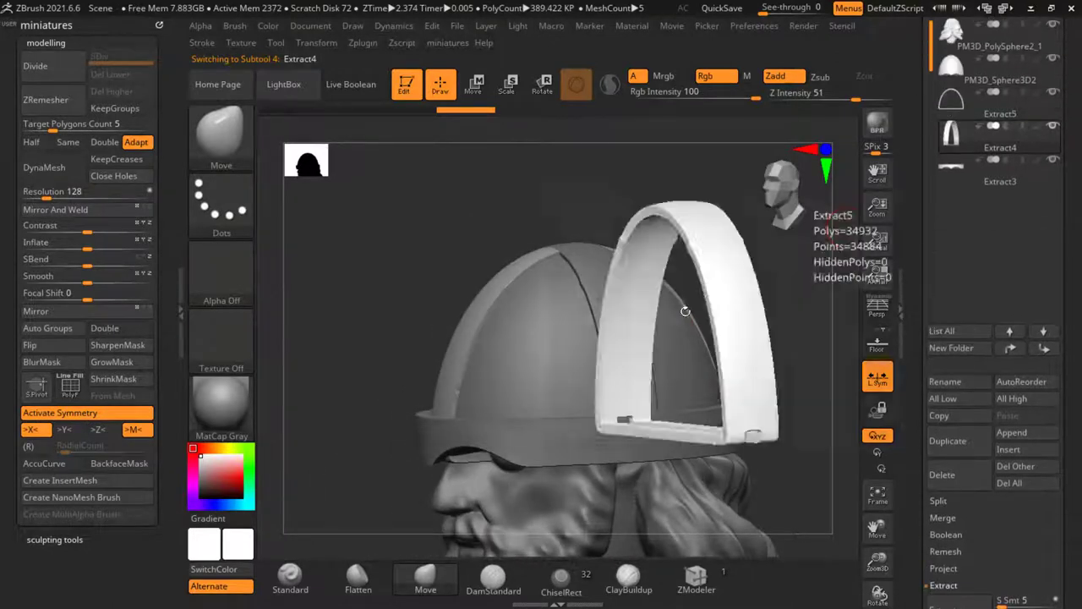
{"action": "right_click_drag", "start_coordinate": [504, 296], "coordinate": [496, 319], "text": "ctrl"}
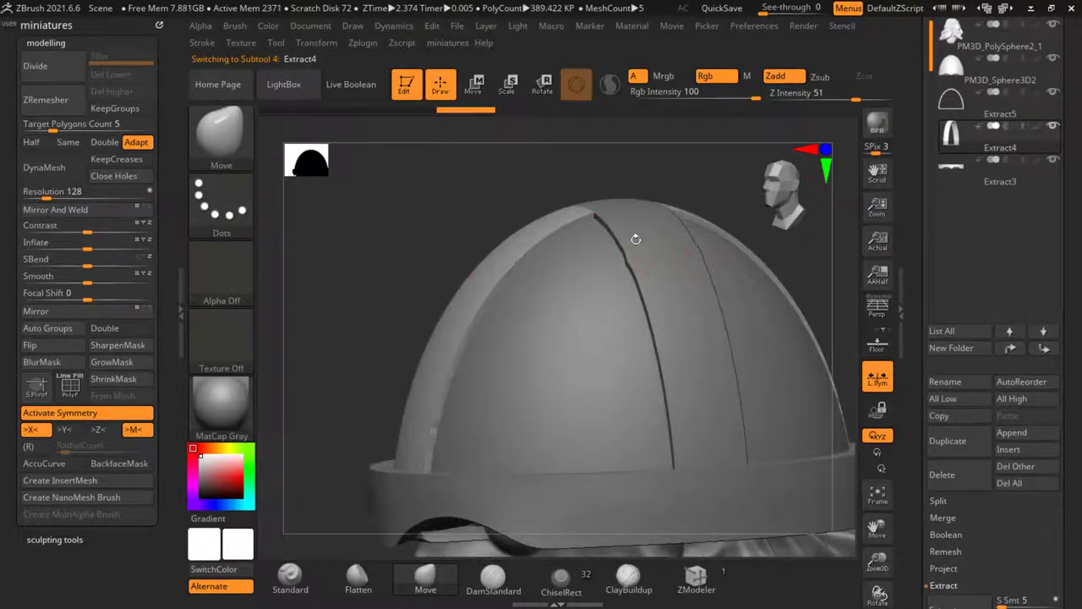
{"action": "left_click", "coordinate": [678, 273], "text": "alt"}
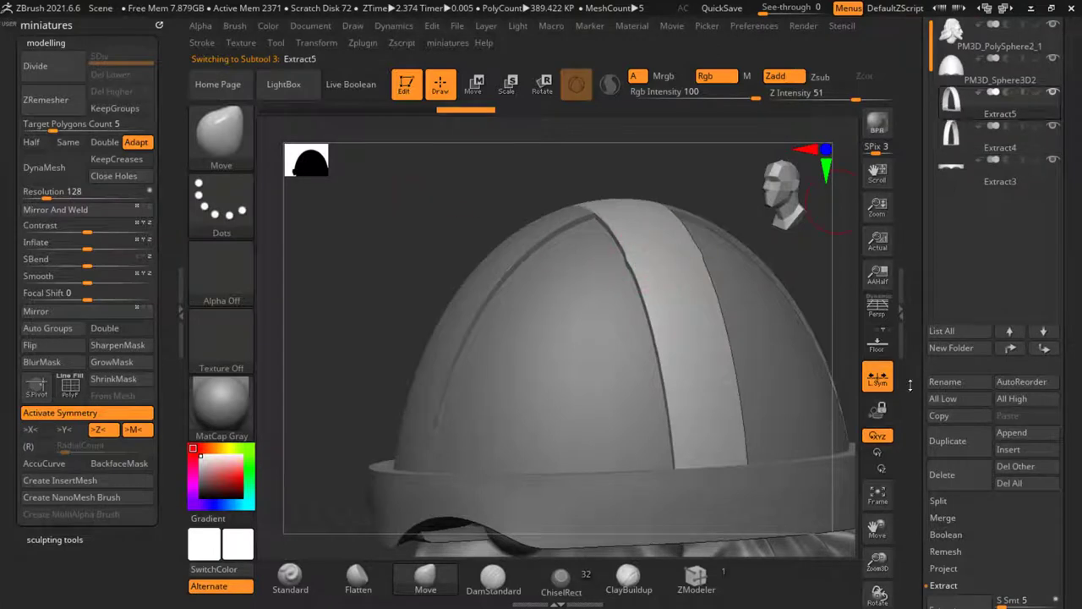
{"action": "left_click", "coordinate": [701, 317], "text": "ctrl+shift"}
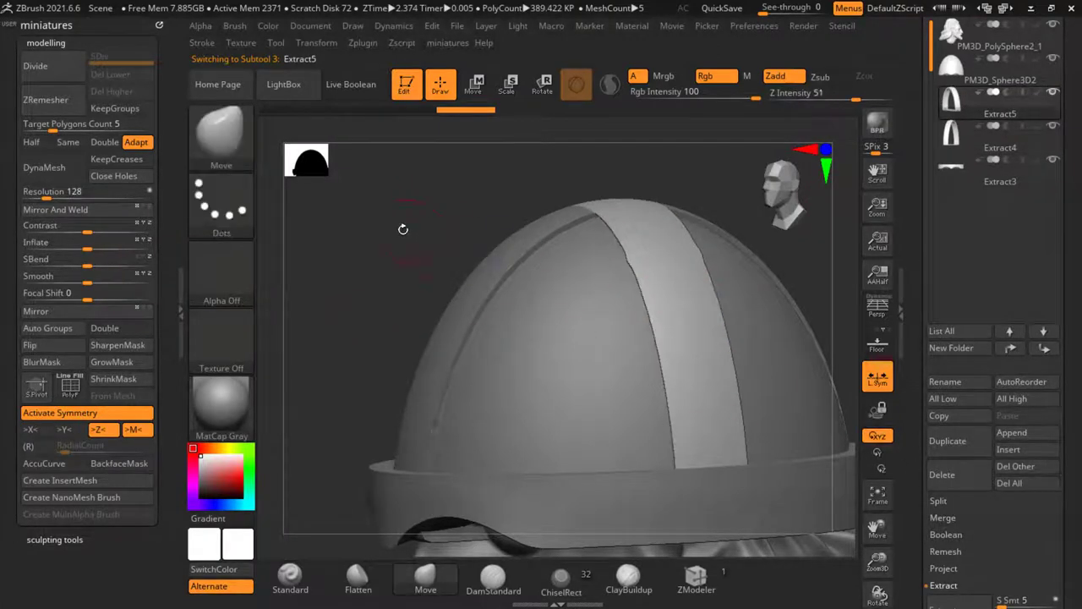
Step: Scale the ear-to-ear strip up uniformly from the front view so it stands slightly proud of the helmet dome
{"action": "mouse_move", "coordinate": [403, 229]}
{"action": "left_mouse_down", "text": "shift"}
{"action": "mouse_move", "coordinate": [519, 166]}
{"action": "mouse_move", "coordinate": [517, 136]}
{"action": "left_mouse_up", "text": "shift"}
{"action": "left_click", "coordinate": [478, 87]}
{"action": "right_click_drag", "start_coordinate": [601, 262], "coordinate": [585, 310], "text": "ctrl"}
{"action": "scroll", "coordinate": [585, 310], "scroll_direction": "down", "scroll_amount": 3}
{"action": "left_click", "coordinate": [477, 85]}
{"action": "scroll", "coordinate": [515, 222], "scroll_direction": "down", "scroll_amount": 3}
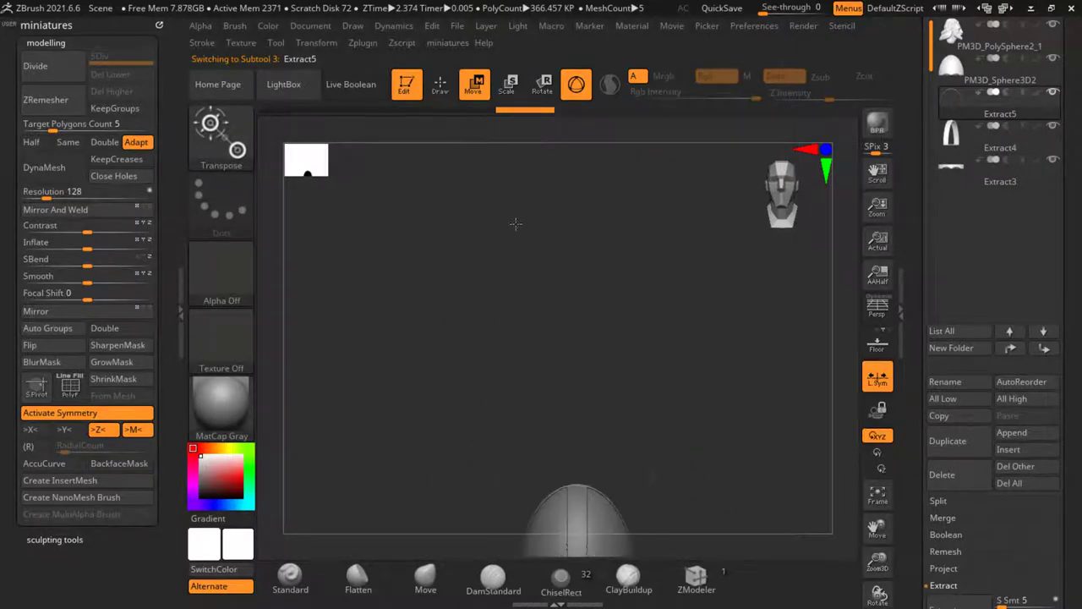
{"action": "scroll", "coordinate": [514, 300], "scroll_direction": "down", "scroll_amount": 2}
{"action": "key", "text": "f"}
{"action": "scroll", "coordinate": [509, 298], "scroll_direction": "down", "scroll_amount": 6}
{"action": "scroll", "coordinate": [509, 298], "scroll_direction": "down", "scroll_amount": 3}
{"action": "left_click", "coordinate": [498, 308]}
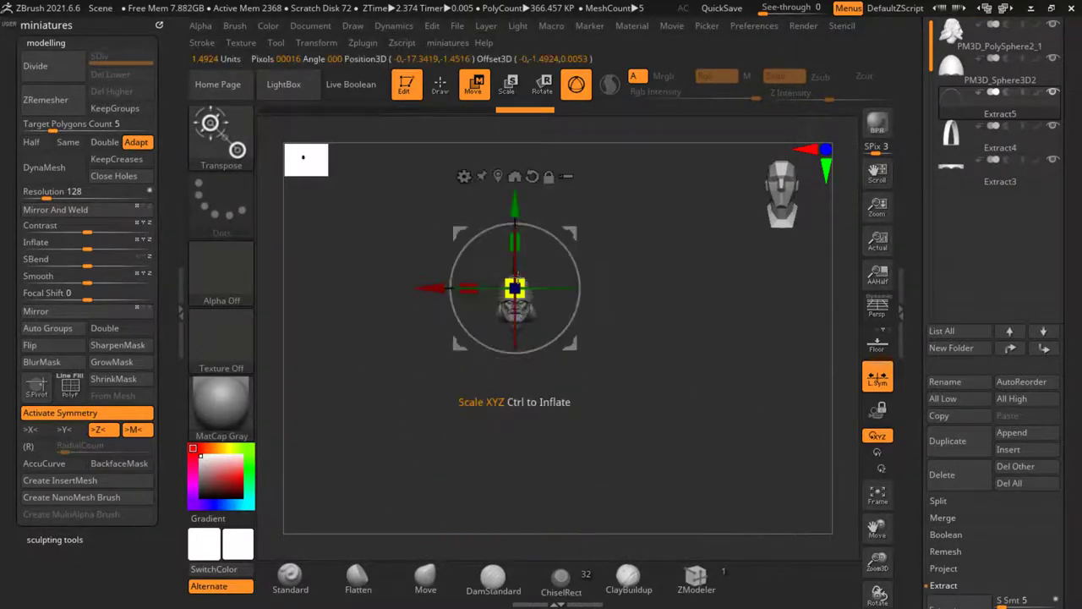
{"action": "scroll", "coordinate": [513, 289], "scroll_direction": "up", "scroll_amount": 10}
{"action": "scroll", "coordinate": [517, 306], "scroll_direction": "down", "scroll_amount": 2}
{"action": "scroll", "coordinate": [544, 290], "scroll_direction": "down", "scroll_amount": 2}
{"action": "left_click_drag", "start_coordinate": [558, 292], "coordinate": [576, 309]}
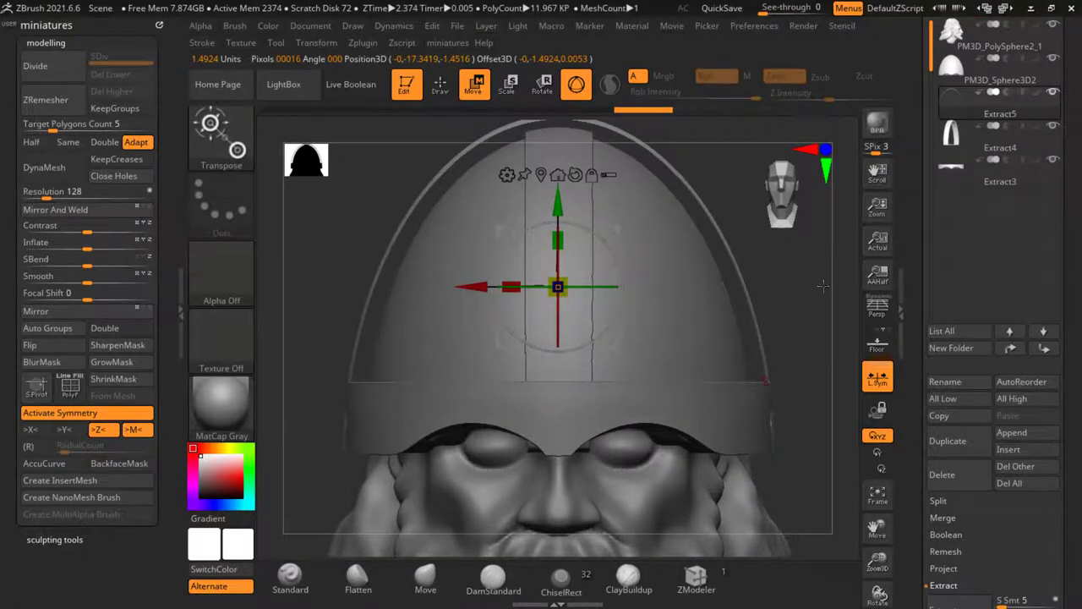
Step: Select the central front-to-back strip and enlarge it uniformly so it rises above the dome and overlaps the rim band at the brow
{"action": "left_click_drag", "start_coordinate": [824, 285], "coordinate": [729, 307], "text": "ctrl"}
{"action": "left_click", "coordinate": [569, 357], "text": "alt"}
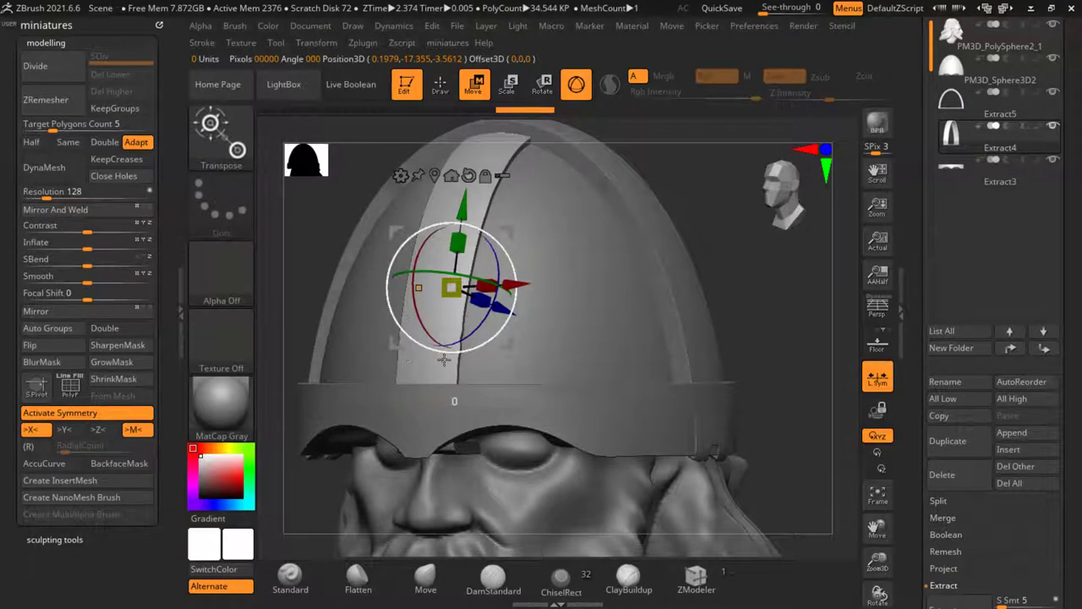
{"action": "left_click_drag", "start_coordinate": [457, 190], "coordinate": [564, 209]}
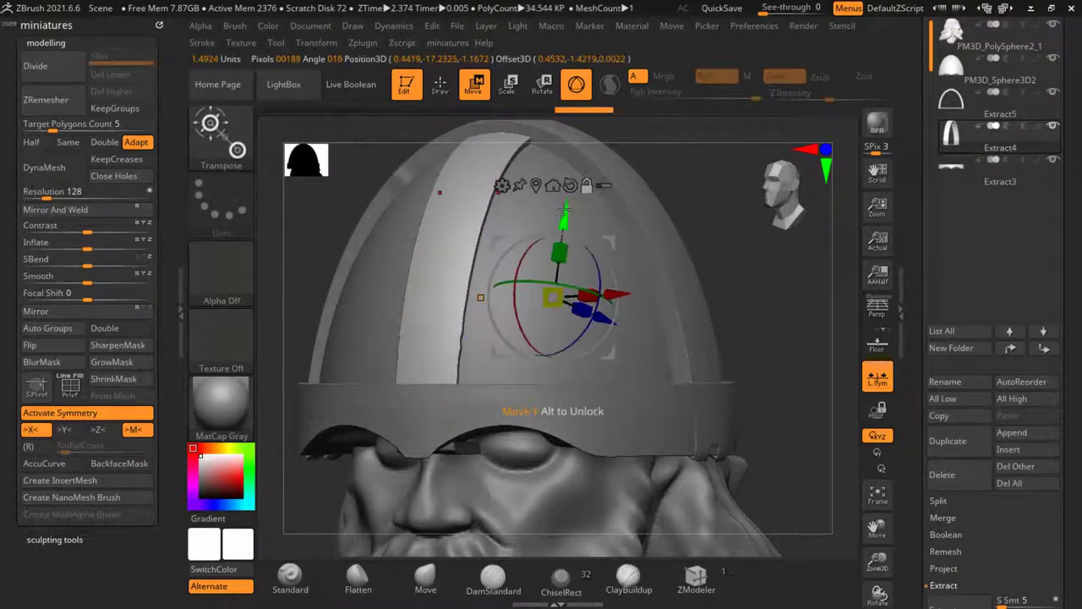
{"action": "left_click", "coordinate": [570, 189], "text": "alt"}
{"action": "left_click_drag", "start_coordinate": [554, 297], "coordinate": [563, 276]}
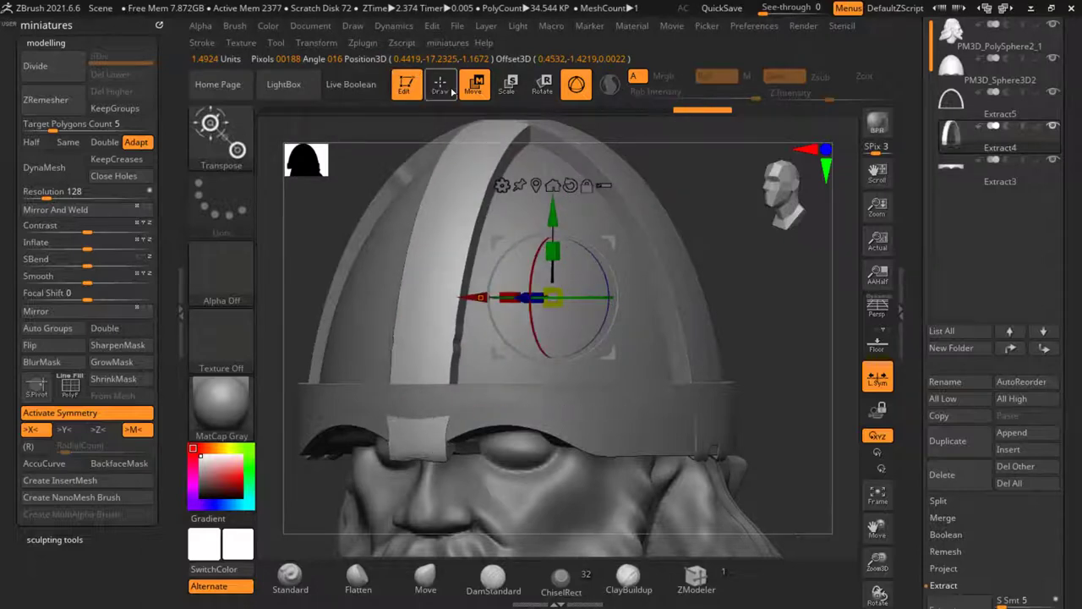
{"action": "left_click", "coordinate": [452, 92]}
{"action": "key", "text": "f"}
{"action": "mouse_move", "coordinate": [676, 339]}
{"action": "left_mouse_down"}
{"action": "mouse_move", "coordinate": [542, 342]}
{"action": "mouse_move", "coordinate": [692, 360]}
{"action": "left_mouse_up"}
{"action": "scroll", "coordinate": [508, 266], "scroll_direction": "up", "scroll_amount": 2}
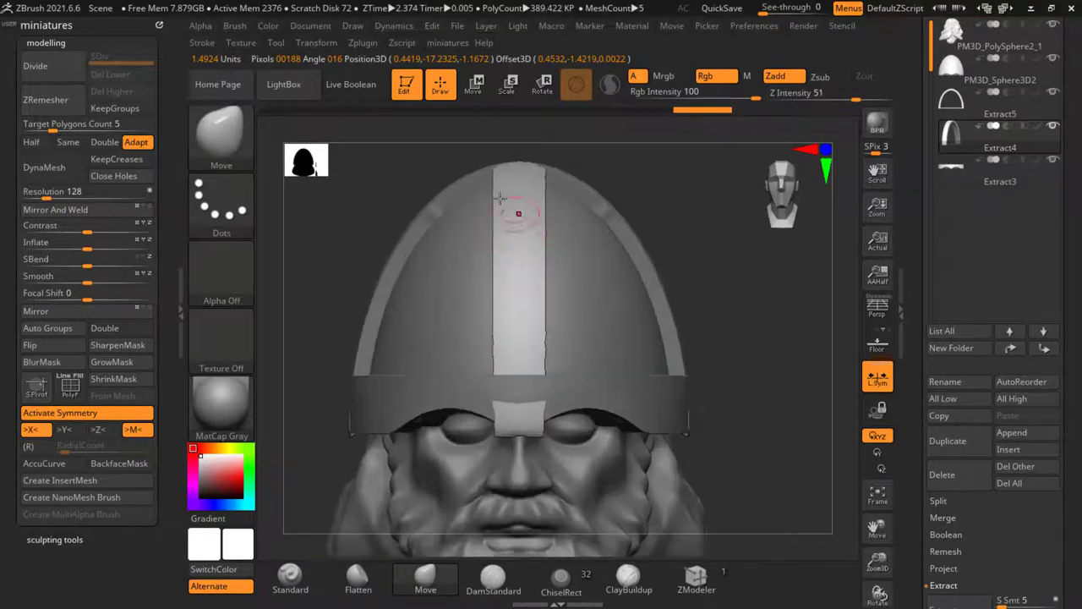
Step: Mask both long edges of the central strip symmetrically from the front view, and invert the mask to leave only the edges free
{"action": "key", "text": "ctrl"}
{"action": "key", "text": "ctrl"}
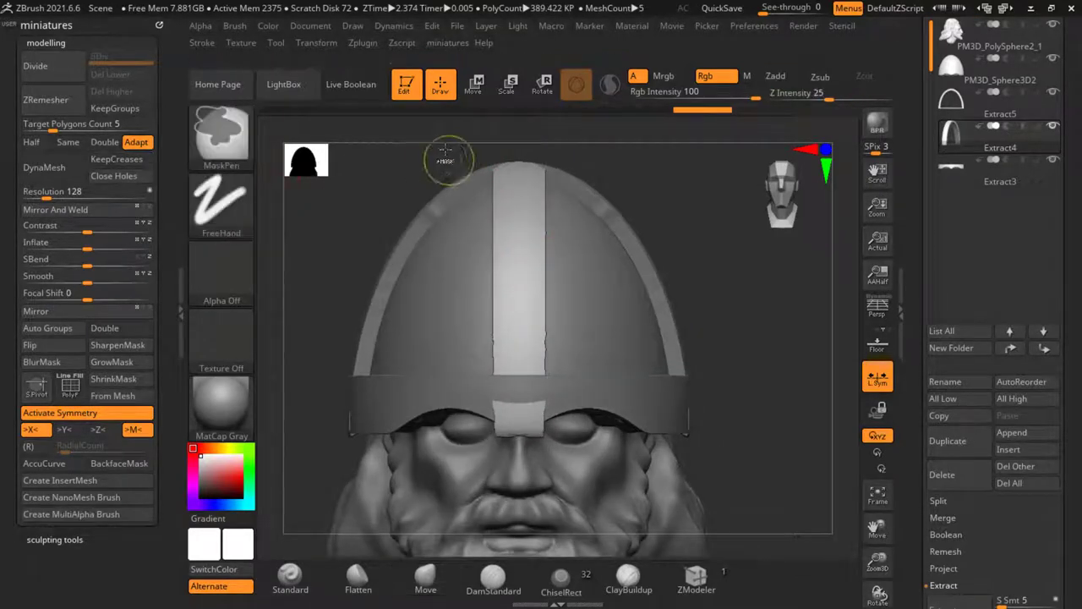
{"action": "left_click_drag", "start_coordinate": [473, 216], "coordinate": [421, 152], "text": "ctrl"}
{"action": "scroll", "coordinate": [535, 340], "scroll_direction": "up", "scroll_amount": 3}
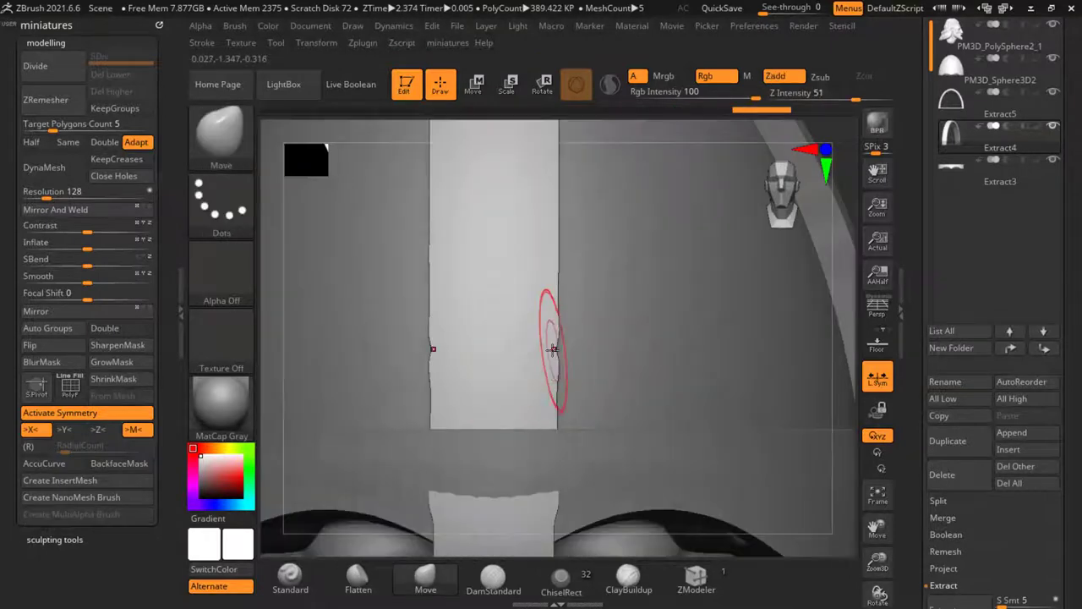
{"action": "scroll", "coordinate": [553, 348], "scroll_direction": "down", "scroll_amount": 3}
{"action": "left_click_drag", "start_coordinate": [471, 149], "coordinate": [506, 455], "text": "ctrl"}
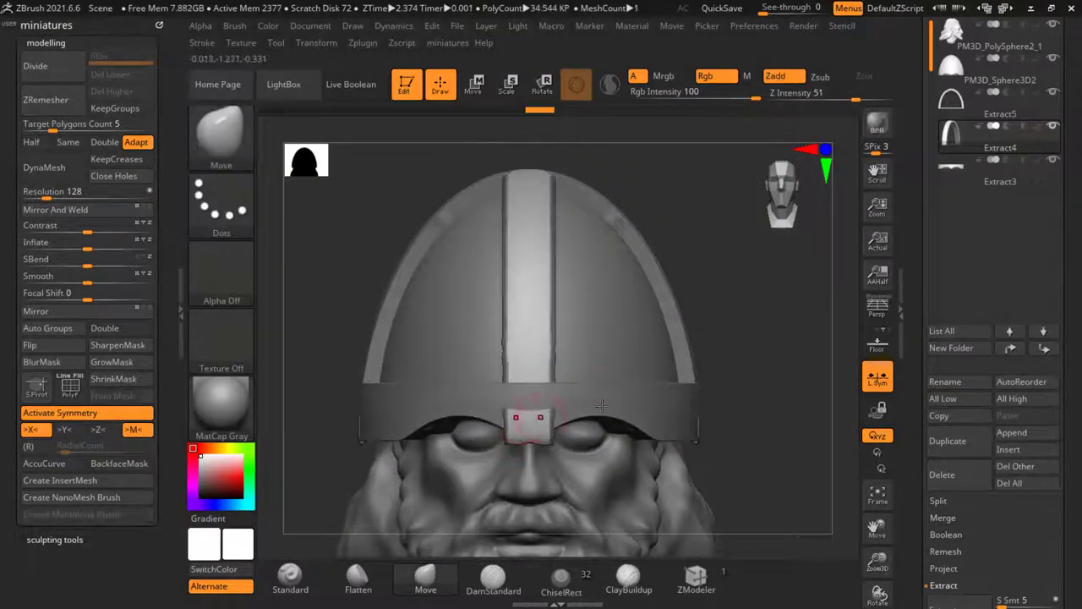
{"action": "left_click_drag", "start_coordinate": [372, 146], "coordinate": [391, 178]}
{"action": "left_click", "coordinate": [391, 200], "text": "ctrl"}
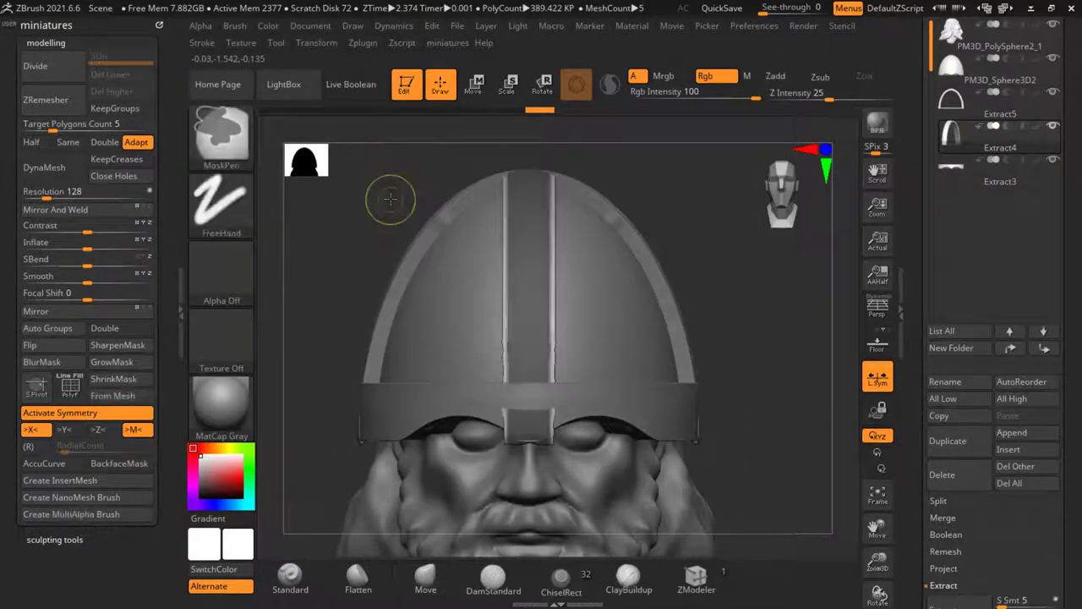
Step: Centre the gizmo on the front band's unmasked edges and scale them along X to straighten both vertical borders
{"action": "left_click", "coordinate": [485, 78]}
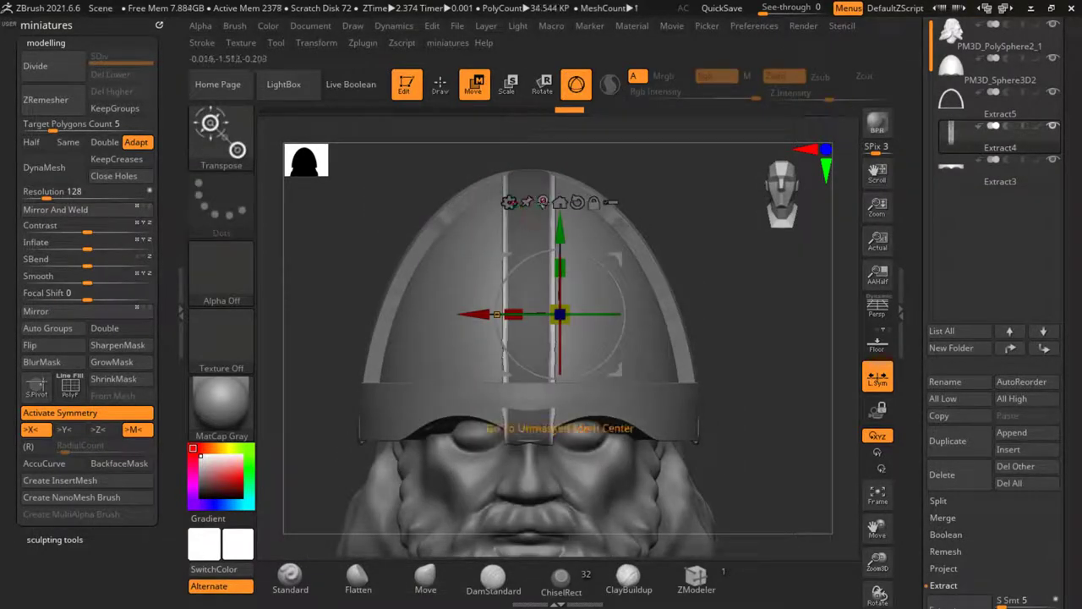
{"action": "left_click", "coordinate": [543, 202]}
{"action": "scroll", "coordinate": [548, 303], "scroll_direction": "up", "scroll_amount": 6}
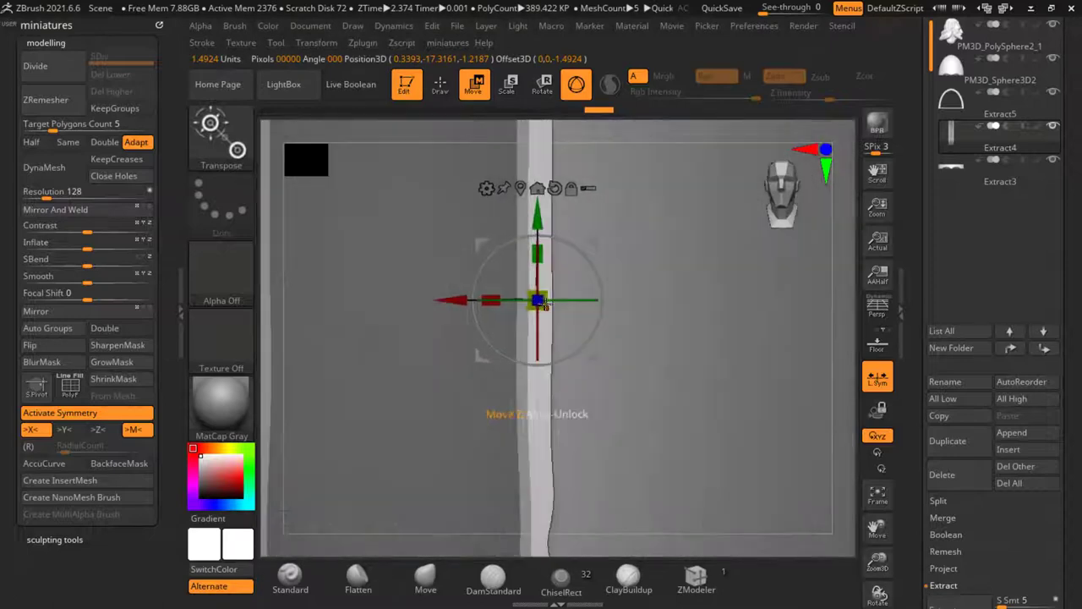
{"action": "scroll", "coordinate": [536, 307], "scroll_direction": "down", "scroll_amount": 4}
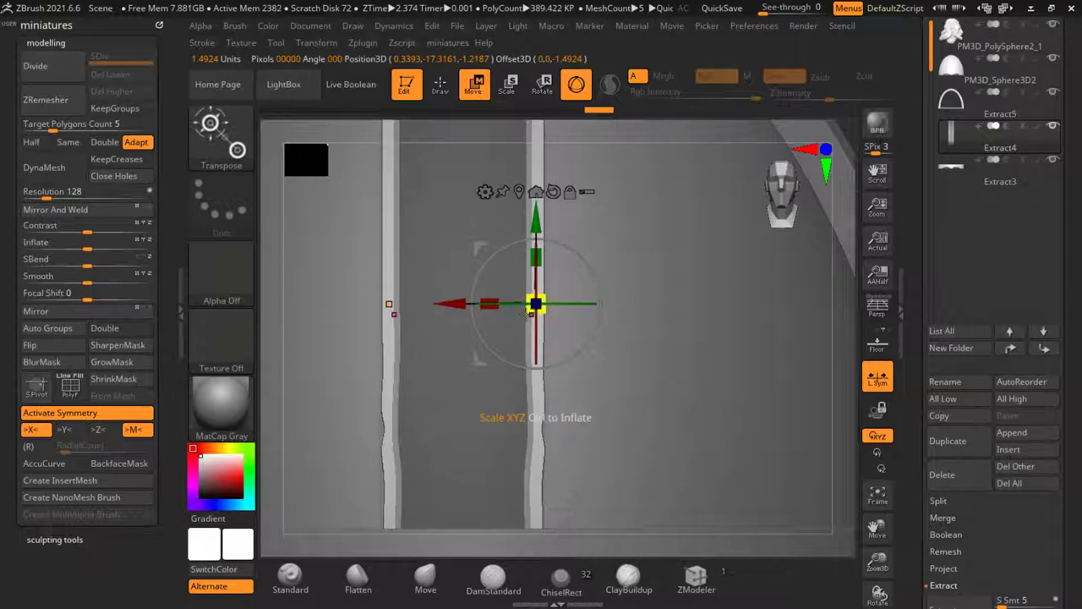
{"action": "left_click_drag", "start_coordinate": [515, 307], "coordinate": [748, 311]}
{"action": "key", "text": "ctrl+z"}
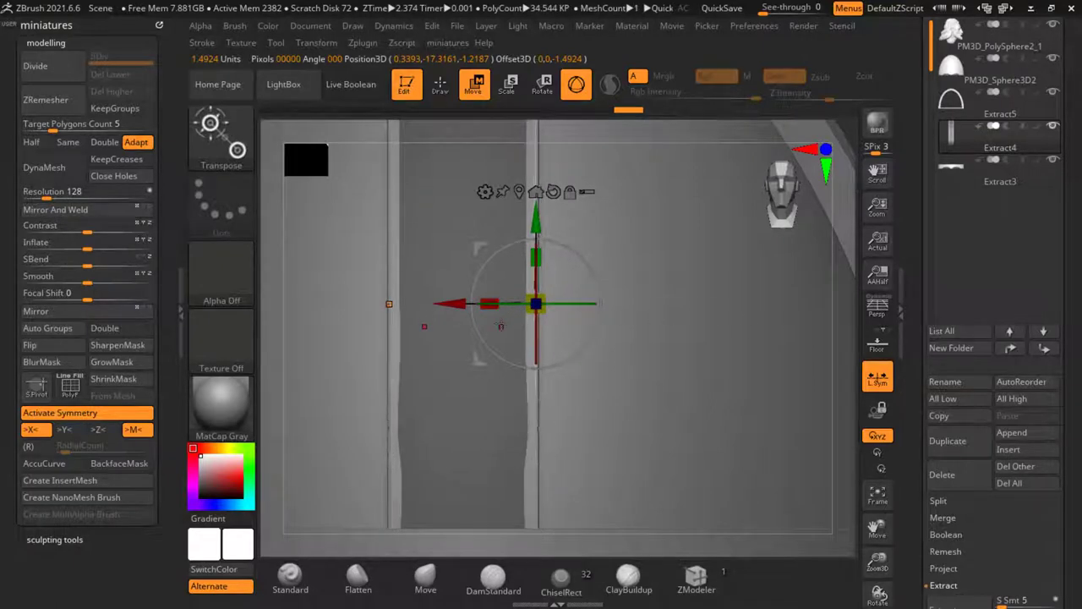
{"action": "left_click_drag", "start_coordinate": [489, 304], "coordinate": [814, 333]}
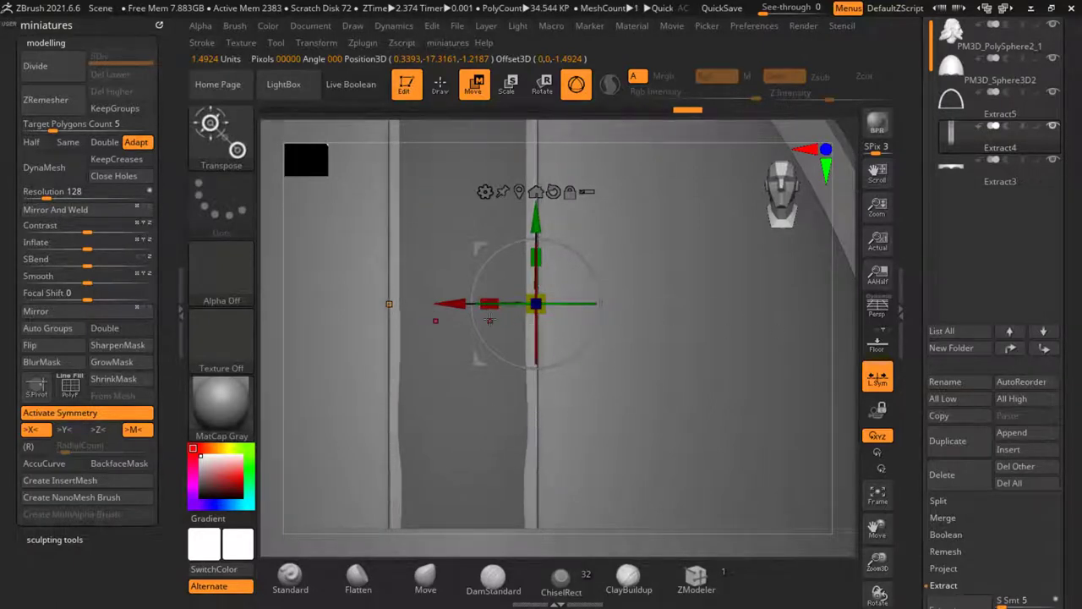
{"action": "scroll", "coordinate": [372, 333], "scroll_direction": "down", "scroll_amount": 2}
{"action": "left_click_drag", "start_coordinate": [456, 311], "coordinate": [473, 319]}
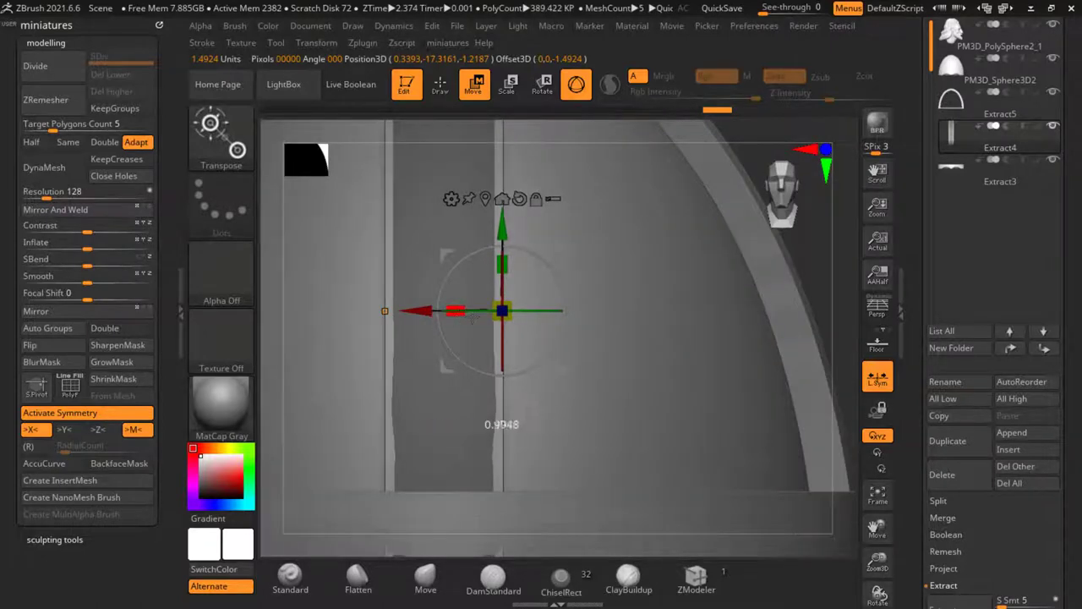
{"action": "right_click_drag", "start_coordinate": [418, 285], "coordinate": [592, 347], "text": "ctrl"}
Step: Select the helmet's side band, mask everything but its vertical edges and centre the gizmo on the unmasked part
{"action": "left_click", "coordinate": [523, 368], "text": "alt"}
{"action": "right_click_drag", "start_coordinate": [464, 339], "coordinate": [519, 279], "text": "alt"}
{"action": "left_click_drag", "start_coordinate": [603, 152], "coordinate": [539, 483], "text": "ctrl"}
{"action": "left_click", "coordinate": [766, 309], "text": "ctrl"}
{"action": "left_click", "coordinate": [509, 197]}
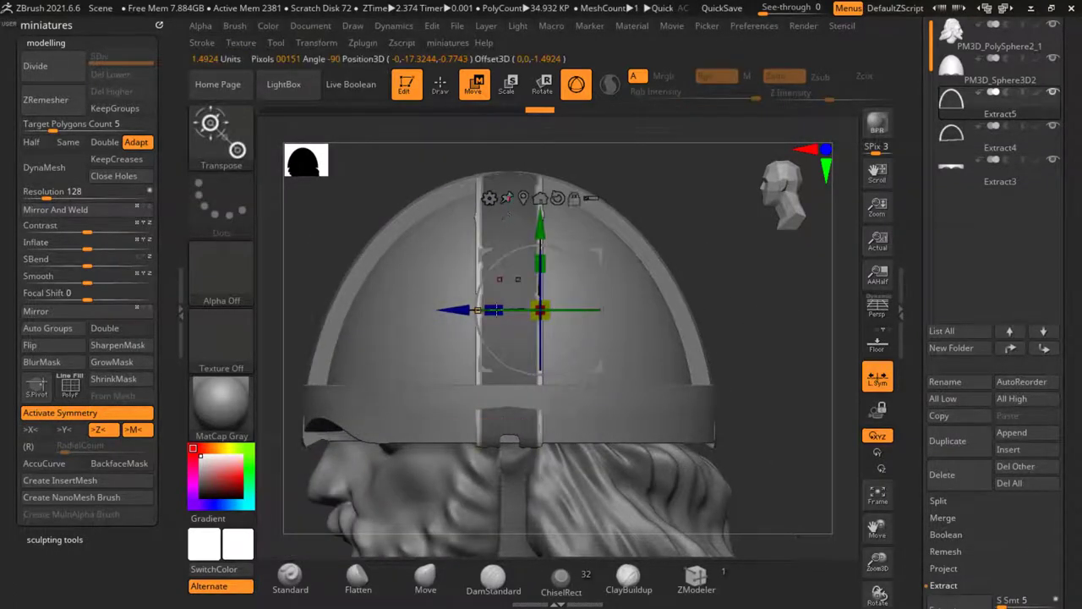
Step: Scale the side band's unmasked edges along Z to straighten them and clear the mask
{"action": "right_click_drag", "start_coordinate": [498, 313], "coordinate": [507, 352], "text": "ctrl"}
{"action": "left_click_drag", "start_coordinate": [515, 313], "coordinate": [980, 345]}
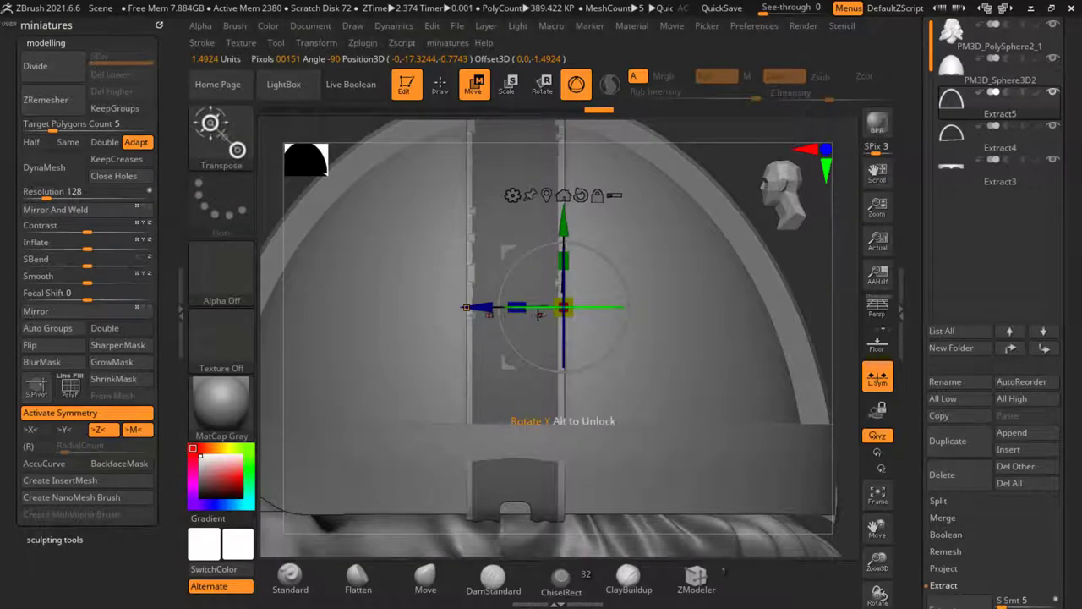
{"action": "left_click_drag", "start_coordinate": [566, 311], "coordinate": [571, 312]}
{"action": "right_click_drag", "start_coordinate": [446, 298], "coordinate": [440, 259], "text": "ctrl"}
{"action": "left_click_drag", "start_coordinate": [305, 222], "coordinate": [316, 237], "text": "ctrl"}
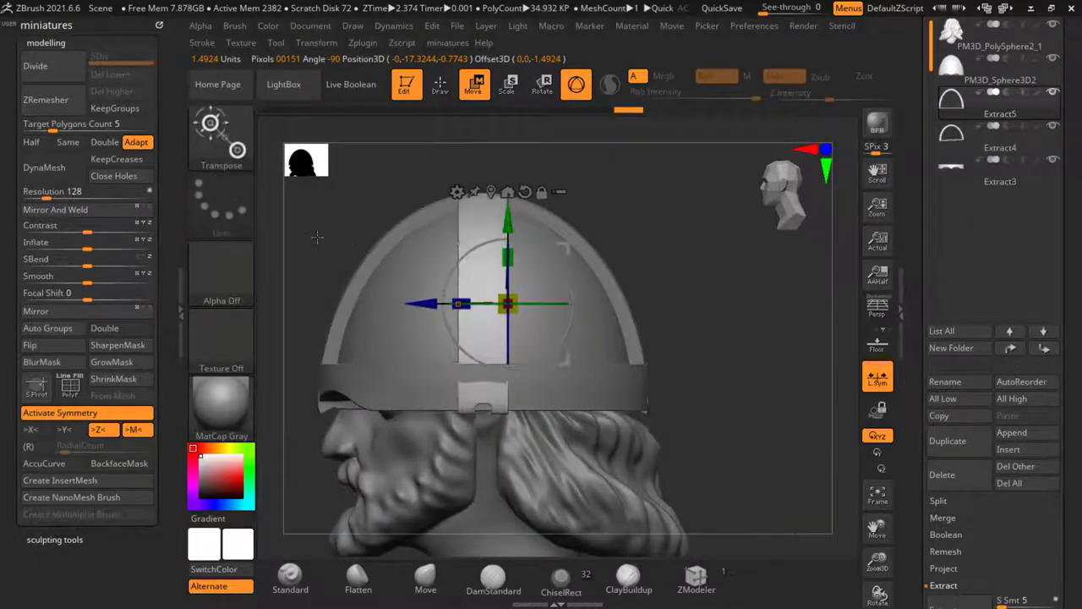
Step: Merge the side band down with the front-to-back band into one subtool
{"action": "right_click_drag", "start_coordinate": [321, 233], "coordinate": [334, 397], "text": "alt"}
{"action": "left_click", "coordinate": [440, 84]}
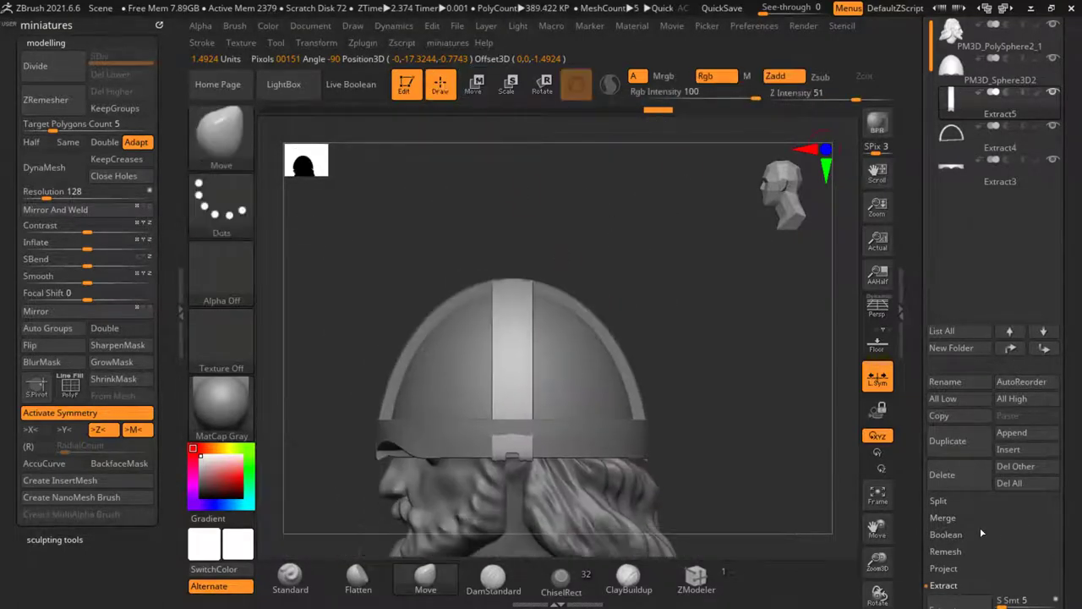
{"action": "left_click", "coordinate": [943, 517]}
{"action": "left_click", "coordinate": [954, 533]}
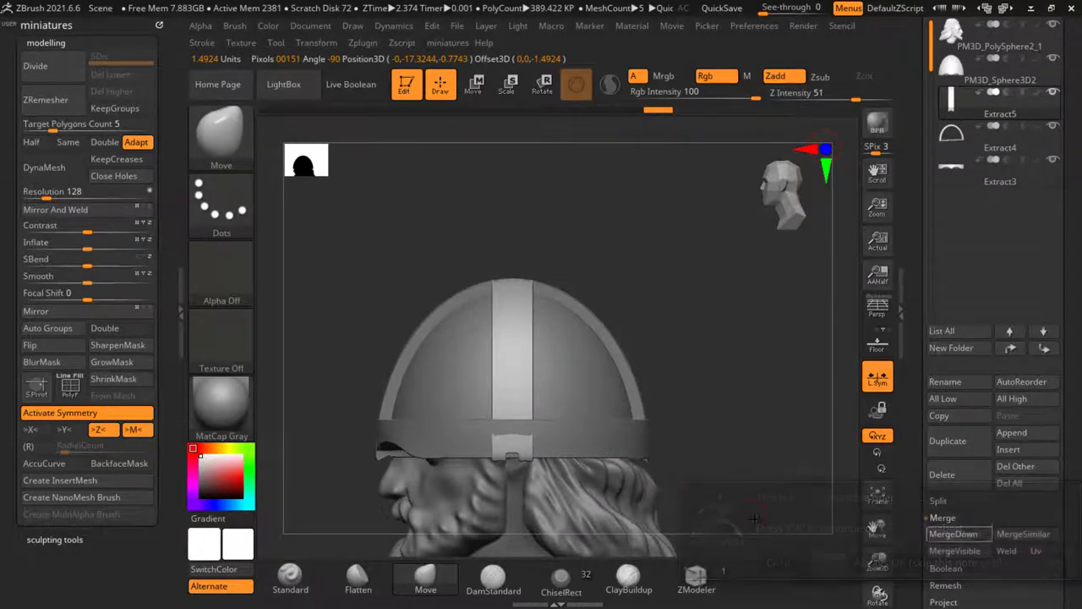
{"action": "right_click_drag", "start_coordinate": [752, 514], "coordinate": [754, 459], "text": "alt"}
Step: Mask the crossing bands' lower ends below the helmet, split off the masked points and delete that piece
{"action": "left_click_drag", "start_coordinate": [765, 489], "coordinate": [333, 372], "text": "ctrl"}
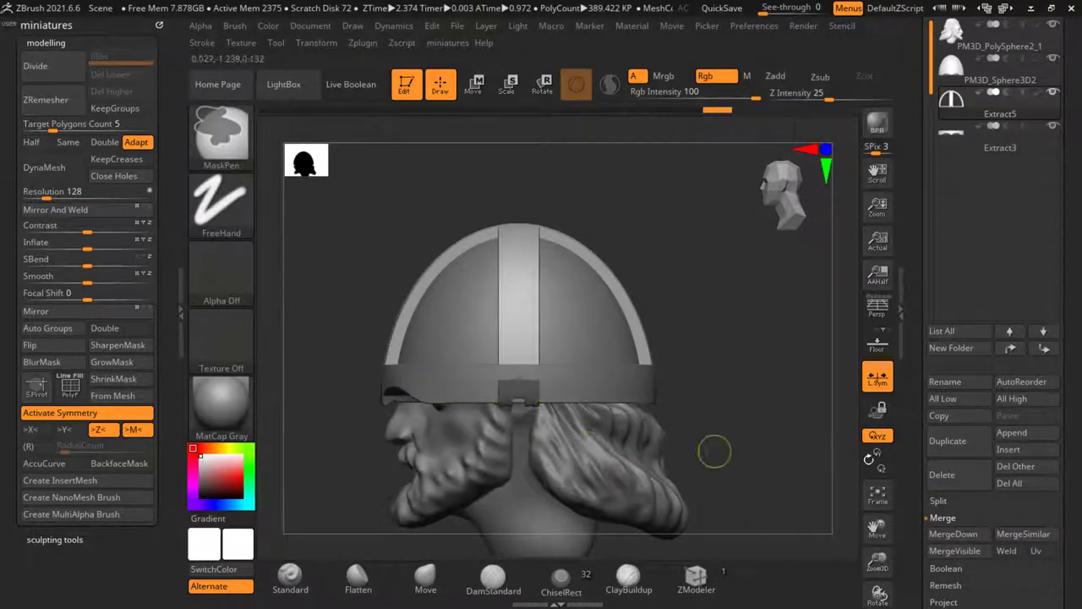
{"action": "left_click", "coordinate": [935, 503]}
{"action": "left_click_drag", "start_coordinate": [910, 523], "coordinate": [911, 490]}
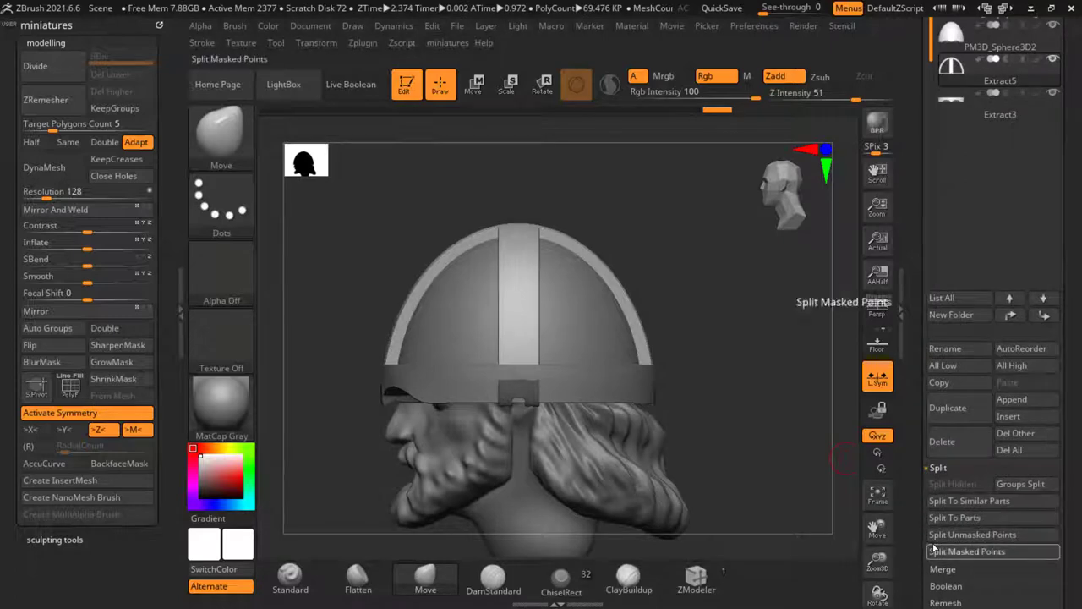
{"action": "left_click", "coordinate": [933, 551]}
{"action": "left_click", "coordinate": [958, 443]}
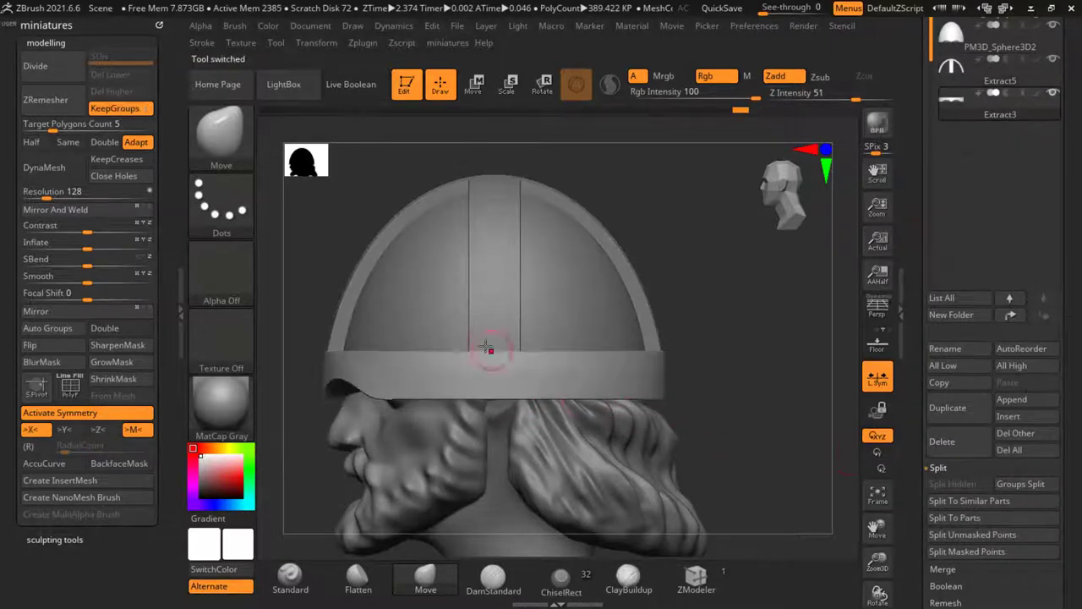
Step: Select the crossing bands, face the head from the front and examine the nose guards in the browser's Anglo-Saxon helmets photo
{"action": "left_click", "coordinate": [487, 324], "text": "alt"}
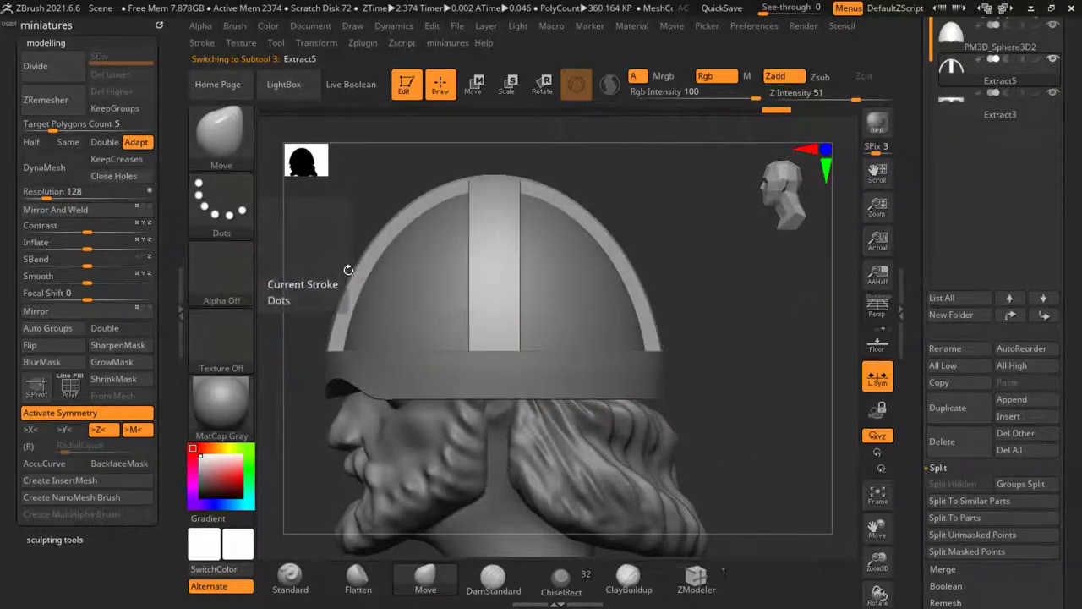
{"action": "left_click_drag", "start_coordinate": [347, 268], "coordinate": [649, 265], "text": "alt"}
{"action": "left_click_drag", "start_coordinate": [673, 318], "coordinate": [694, 307]}
{"action": "right_click_drag", "start_coordinate": [431, 303], "coordinate": [457, 322], "text": "ctrl"}
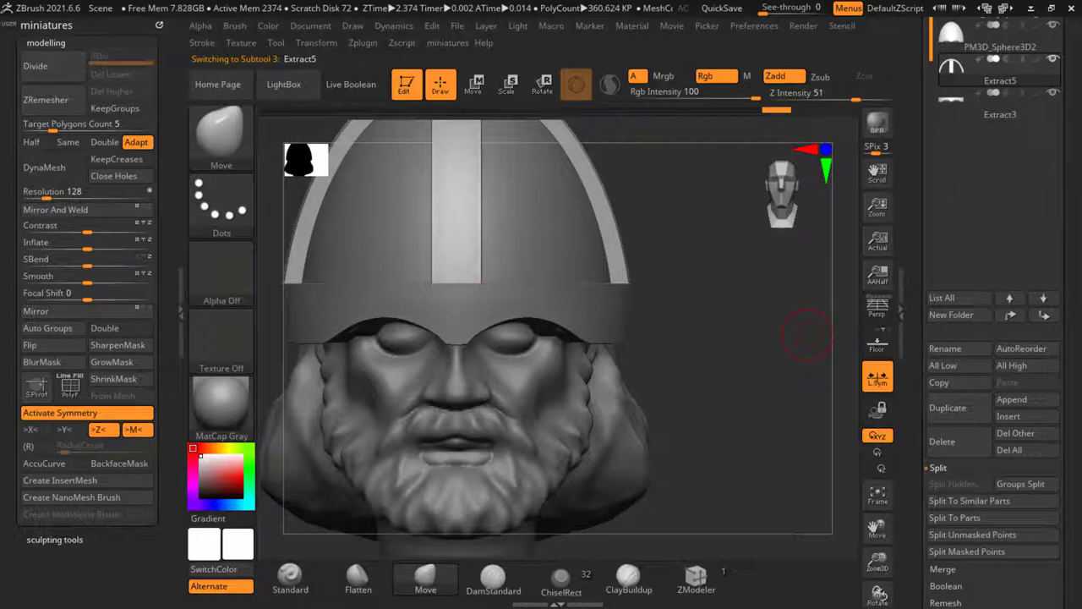
{"action": "left_click_drag", "start_coordinate": [1081, 156], "coordinate": [334, 38]}
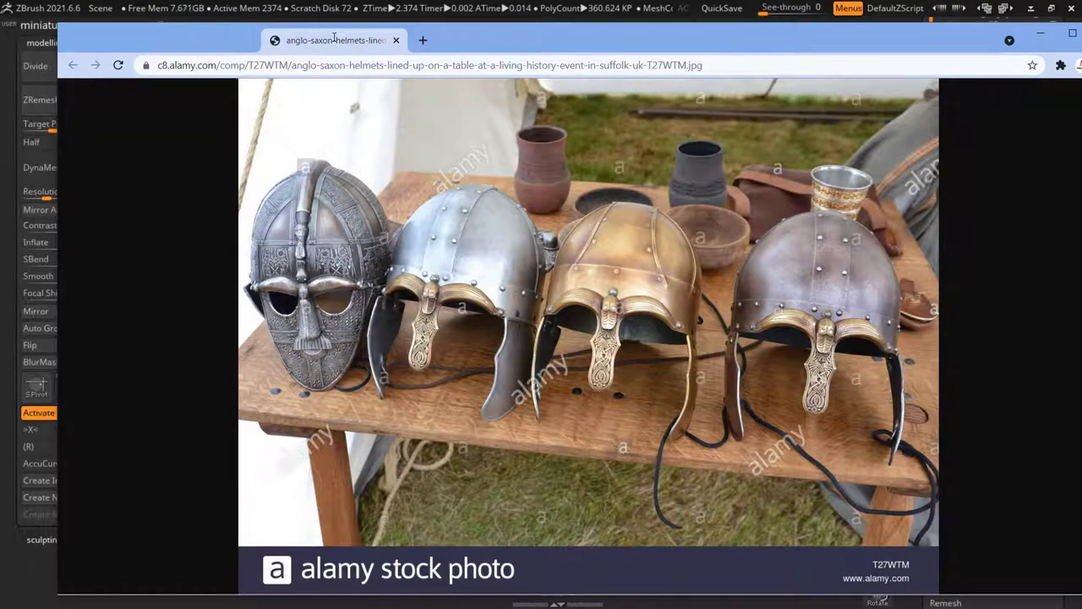
{"action": "mouse_move", "coordinate": [335, 39]}
{"action": "left_mouse_down"}
{"action": "mouse_move", "coordinate": [604, 16]}
{"action": "mouse_move", "coordinate": [354, 17]}
{"action": "left_mouse_up"}
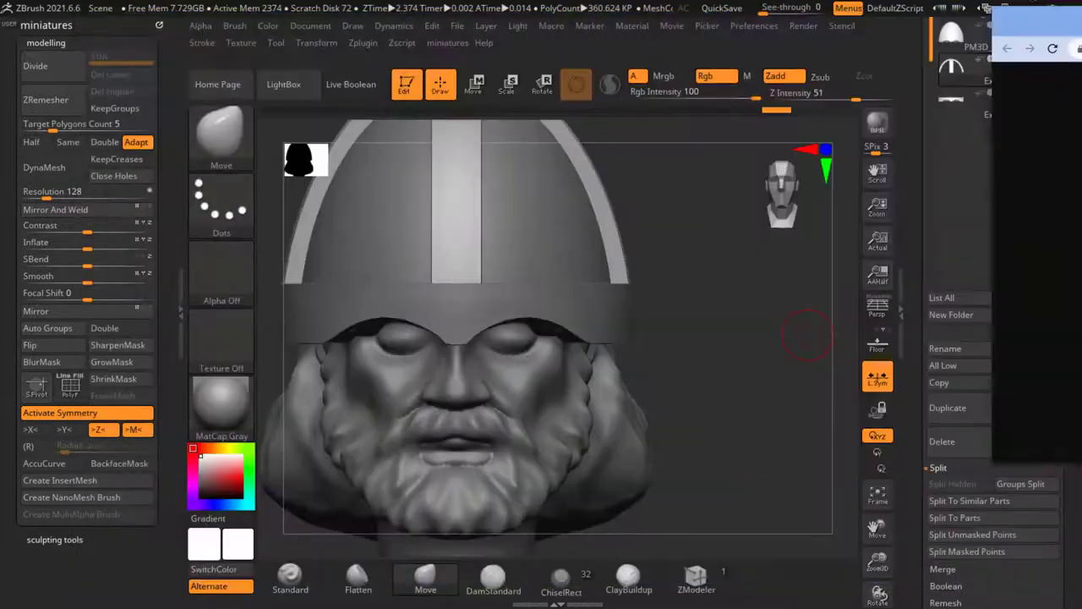
Step: Insert a Sphere3D subtool, move it up to the head and scale it down to nose-guard size
{"action": "left_click", "coordinate": [1025, 417]}
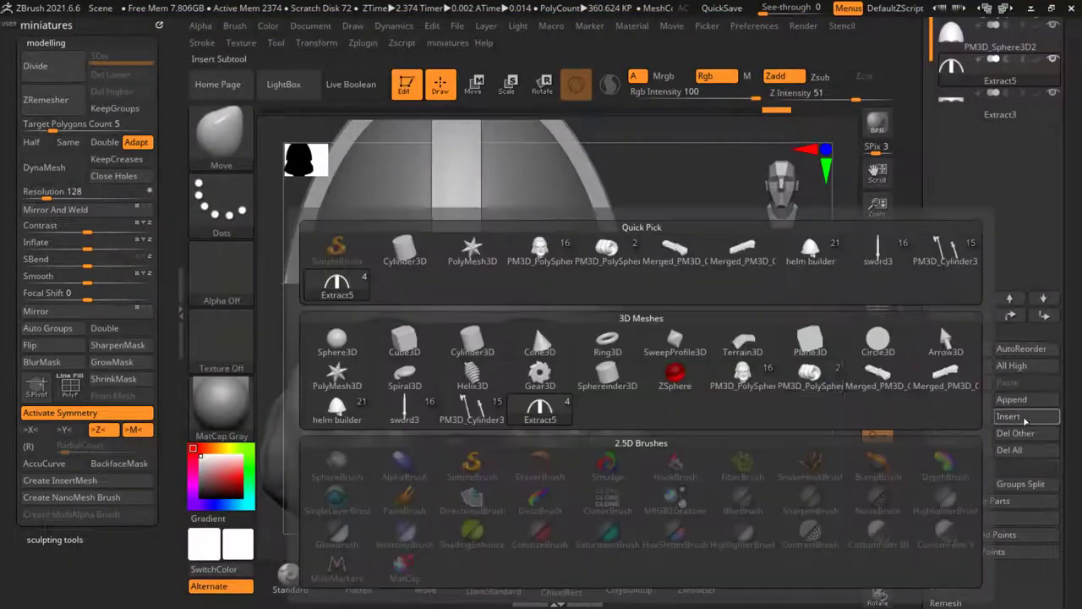
{"action": "left_click", "coordinate": [334, 350]}
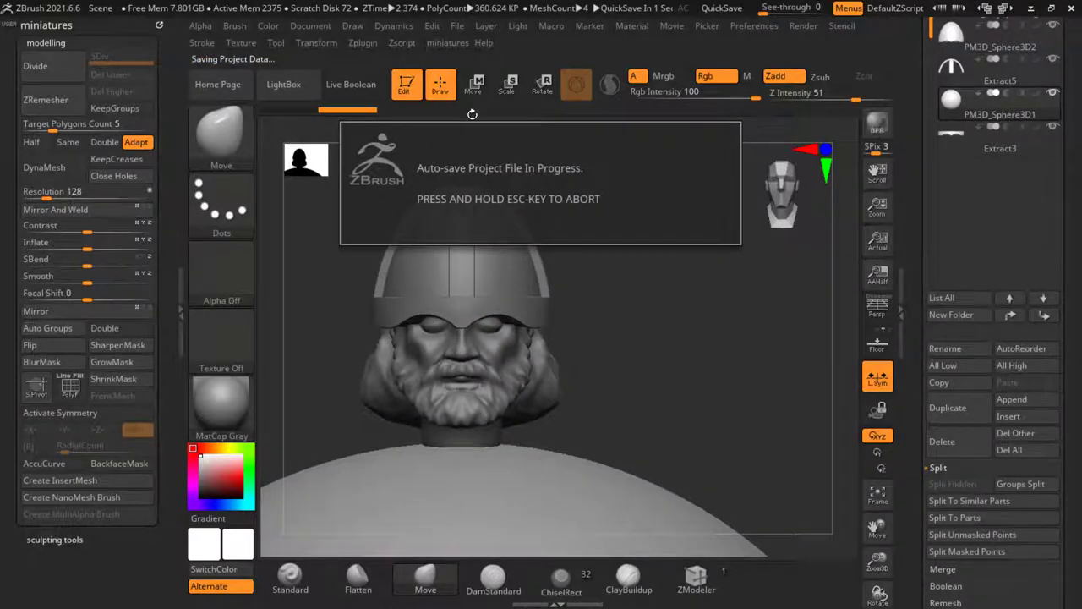
{"action": "left_click", "coordinate": [475, 87]}
{"action": "left_click_drag", "start_coordinate": [692, 423], "coordinate": [683, 277], "text": "alt"}
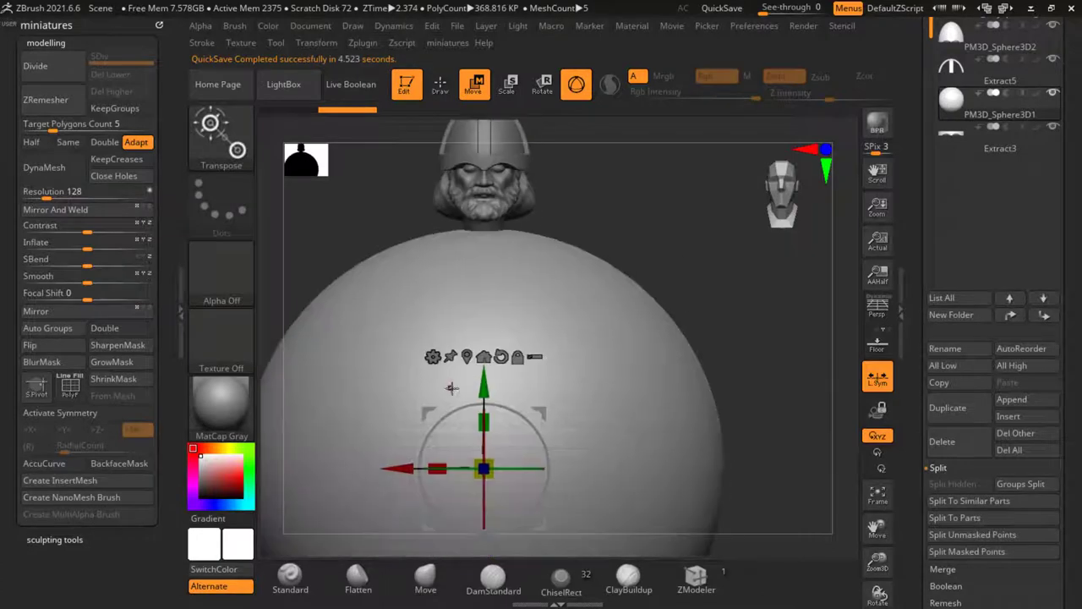
{"action": "left_click_drag", "start_coordinate": [480, 389], "coordinate": [463, 132]}
{"action": "left_click_drag", "start_coordinate": [489, 220], "coordinate": [254, 140]}
Step: Position the sphere in front of the nose below the brow rim and narrow it sideways
{"action": "left_click_drag", "start_coordinate": [718, 359], "coordinate": [628, 358], "text": "shift"}
{"action": "left_click_drag", "start_coordinate": [499, 304], "coordinate": [552, 418], "text": "alt"}
{"action": "left_click_drag", "start_coordinate": [561, 465], "coordinate": [647, 464], "text": "shift"}
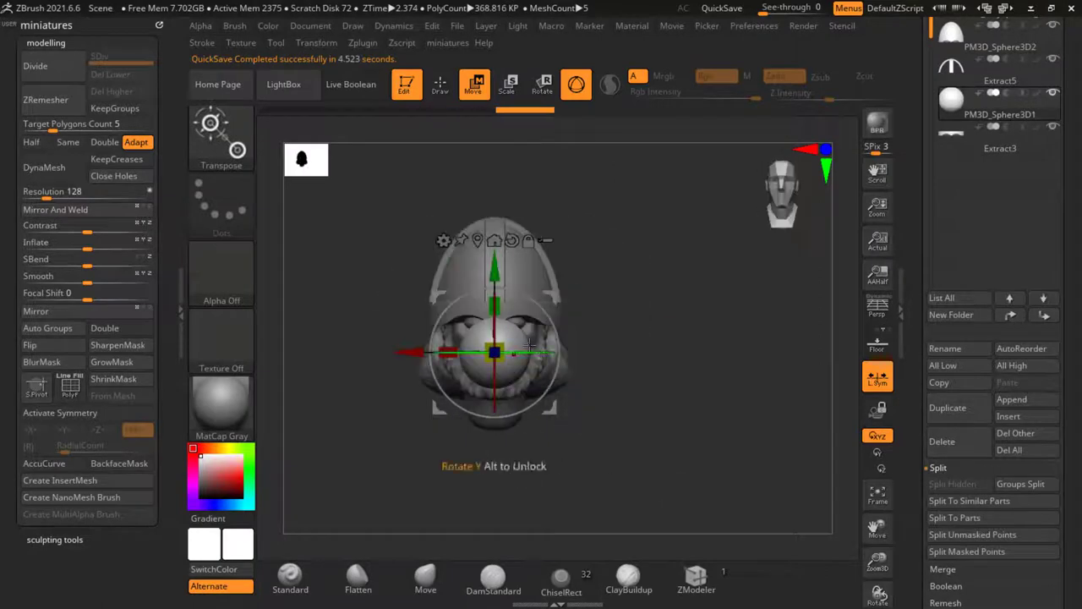
{"action": "left_click_drag", "start_coordinate": [541, 364], "coordinate": [512, 461], "text": "alt"}
{"action": "mouse_move", "coordinate": [425, 364]}
{"action": "left_mouse_down"}
{"action": "mouse_move", "coordinate": [460, 367]}
{"action": "mouse_move", "coordinate": [439, 358]}
{"action": "mouse_move", "coordinate": [449, 357]}
{"action": "left_mouse_up"}
Step: Turn on X symmetry and stretch the sphere vertically into an elongated nose guard with the Move brush
{"action": "left_click", "coordinate": [440, 86]}
{"action": "key", "text": "s"}
{"action": "key", "text": "x"}
{"action": "key", "text": "s"}
{"action": "mouse_move", "coordinate": [457, 422]}
{"action": "left_mouse_down"}
{"action": "mouse_move", "coordinate": [459, 365]}
{"action": "mouse_move", "coordinate": [455, 399]}
{"action": "left_mouse_up"}
{"action": "left_click_drag", "start_coordinate": [457, 389], "coordinate": [456, 378]}
{"action": "key", "text": "s"}
{"action": "left_click_drag", "start_coordinate": [466, 333], "coordinate": [457, 354]}
Step: In side view, push the nose guard's front back toward the face and pull its lower tip down with the Move brush
{"action": "left_click_drag", "start_coordinate": [660, 385], "coordinate": [744, 400], "text": "shift"}
{"action": "key", "text": "s"}
{"action": "left_click_drag", "start_coordinate": [423, 367], "coordinate": [435, 367]}
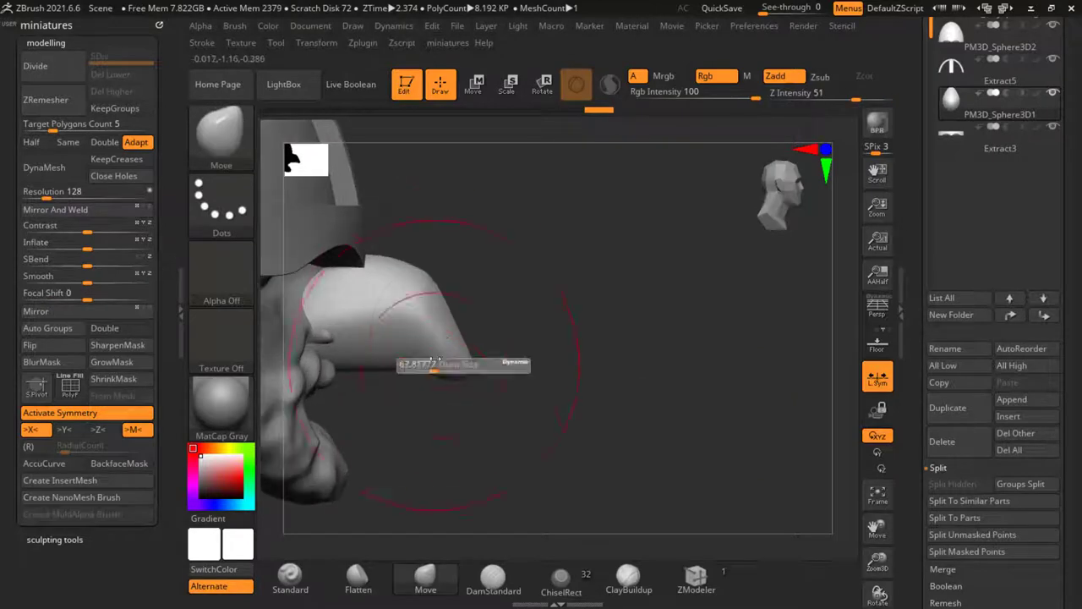
{"action": "mouse_move", "coordinate": [422, 307]}
{"action": "left_mouse_down"}
{"action": "mouse_move", "coordinate": [365, 323]}
{"action": "mouse_move", "coordinate": [376, 292]}
{"action": "left_mouse_up"}
{"action": "key", "text": "s"}
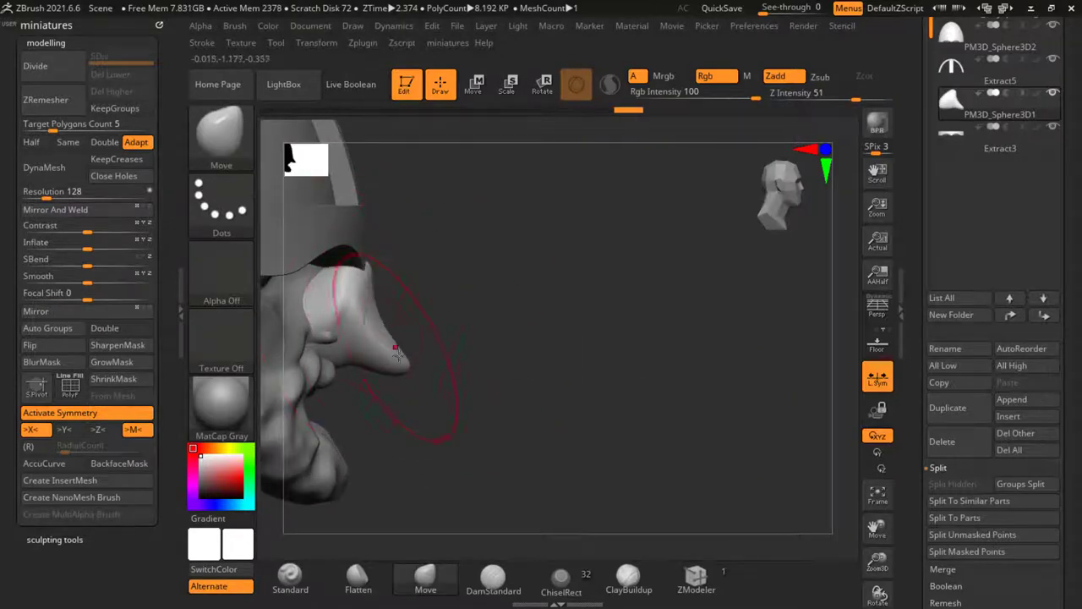
{"action": "mouse_move", "coordinate": [394, 350]}
{"action": "left_mouse_down"}
{"action": "mouse_move", "coordinate": [352, 378]}
{"action": "mouse_move", "coordinate": [407, 387]}
{"action": "mouse_move", "coordinate": [383, 367]}
{"action": "mouse_move", "coordinate": [397, 386]}
{"action": "left_mouse_up"}
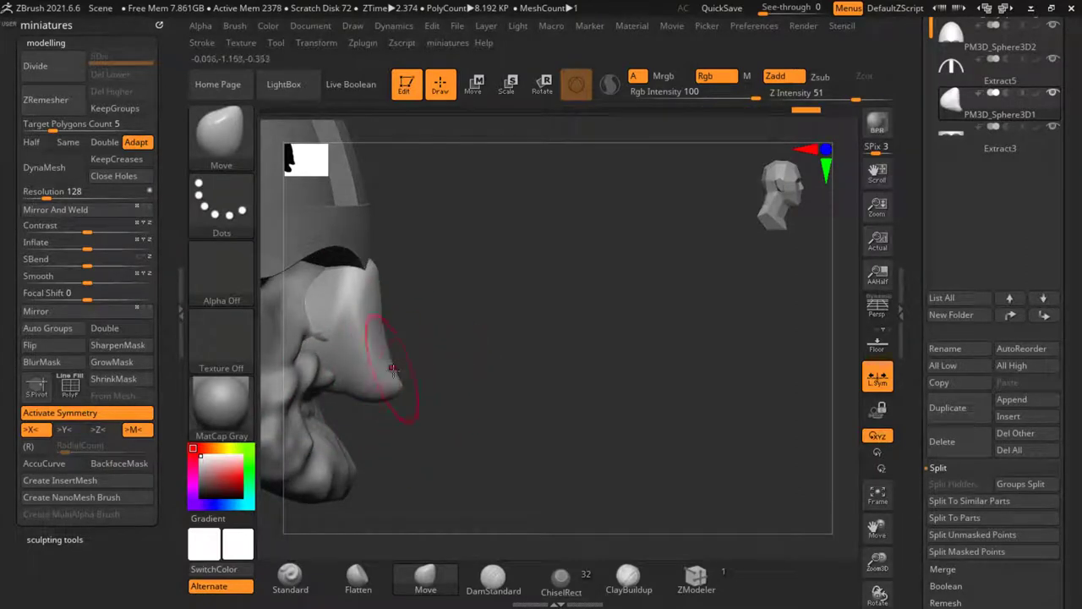
Step: In front view, slim the nose guard's sides and adjust its lower end with the Move brush
{"action": "left_click_drag", "start_coordinate": [541, 432], "coordinate": [453, 423]}
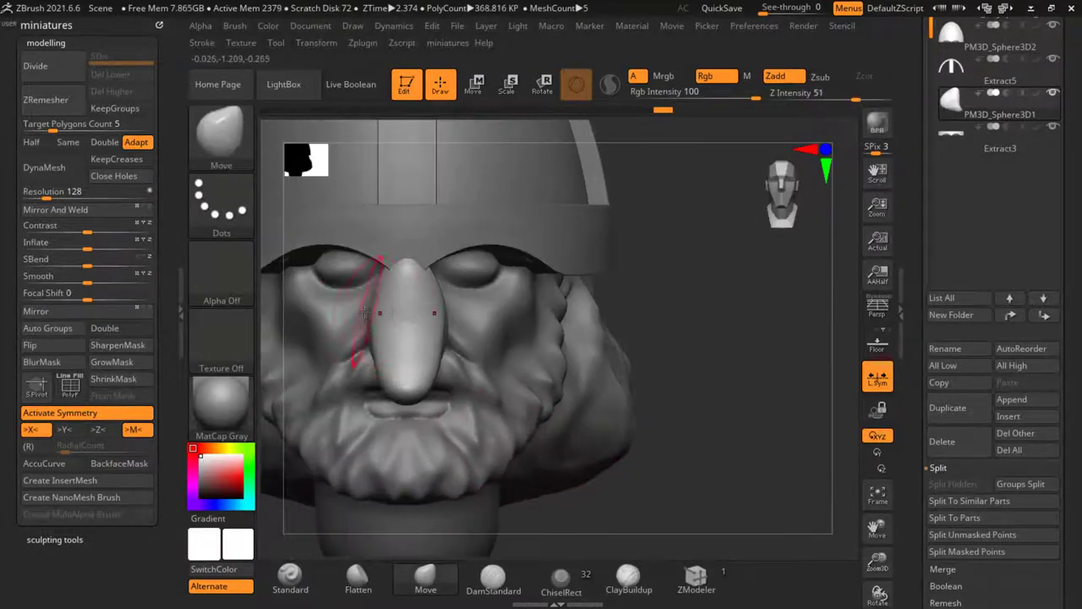
{"action": "left_click_drag", "start_coordinate": [362, 322], "coordinate": [369, 323]}
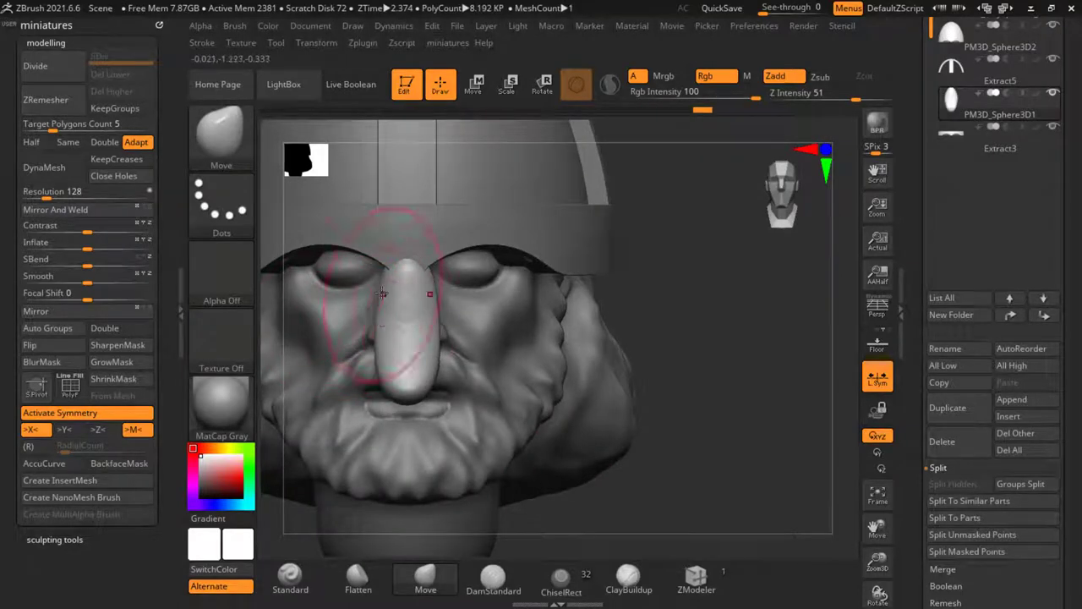
{"action": "left_click_drag", "start_coordinate": [388, 392], "coordinate": [377, 396]}
{"action": "mouse_move", "coordinate": [377, 398]}
{"action": "right_mouse_down", "text": "ctrl"}
{"action": "mouse_move", "coordinate": [367, 389]}
{"action": "mouse_move", "coordinate": [398, 404]}
{"action": "mouse_move", "coordinate": [375, 431]}
{"action": "right_mouse_up", "text": "ctrl"}
{"action": "left_click_drag", "start_coordinate": [340, 413], "coordinate": [368, 394]}
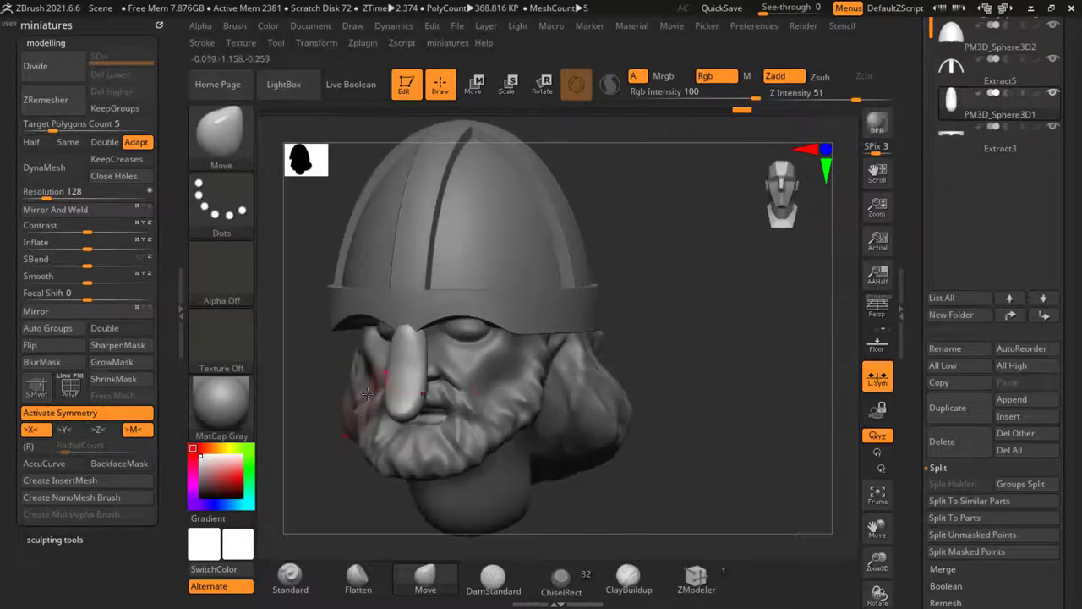
Step: Flatten the front surface of the nose guard with the Flatten brush
{"action": "left_click_drag", "start_coordinate": [650, 387], "coordinate": [554, 369], "text": "shift"}
{"action": "right_click_drag", "start_coordinate": [638, 414], "coordinate": [680, 383], "text": "alt"}
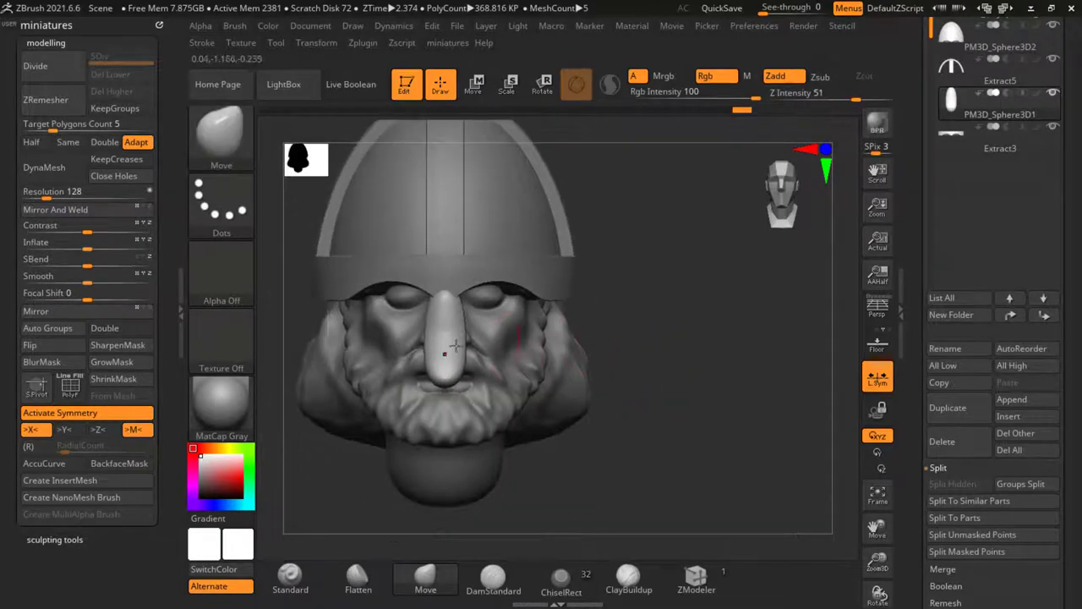
{"action": "right_click_drag", "start_coordinate": [444, 355], "coordinate": [484, 393], "text": "ctrl"}
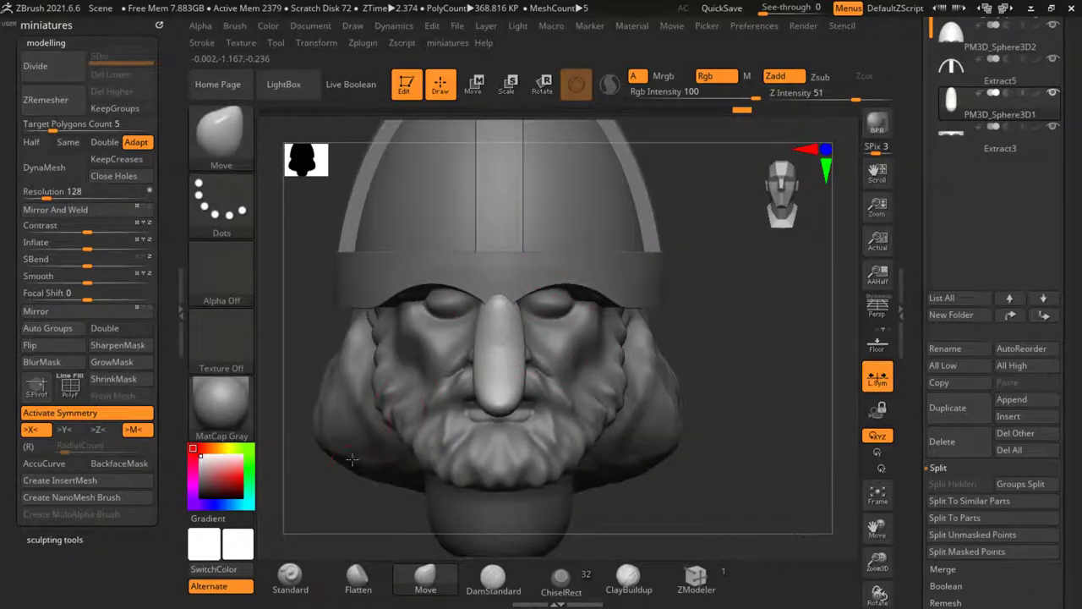
{"action": "left_click_drag", "start_coordinate": [384, 517], "coordinate": [440, 490]}
{"action": "right_click_drag", "start_coordinate": [532, 375], "coordinate": [528, 351], "text": "ctrl"}
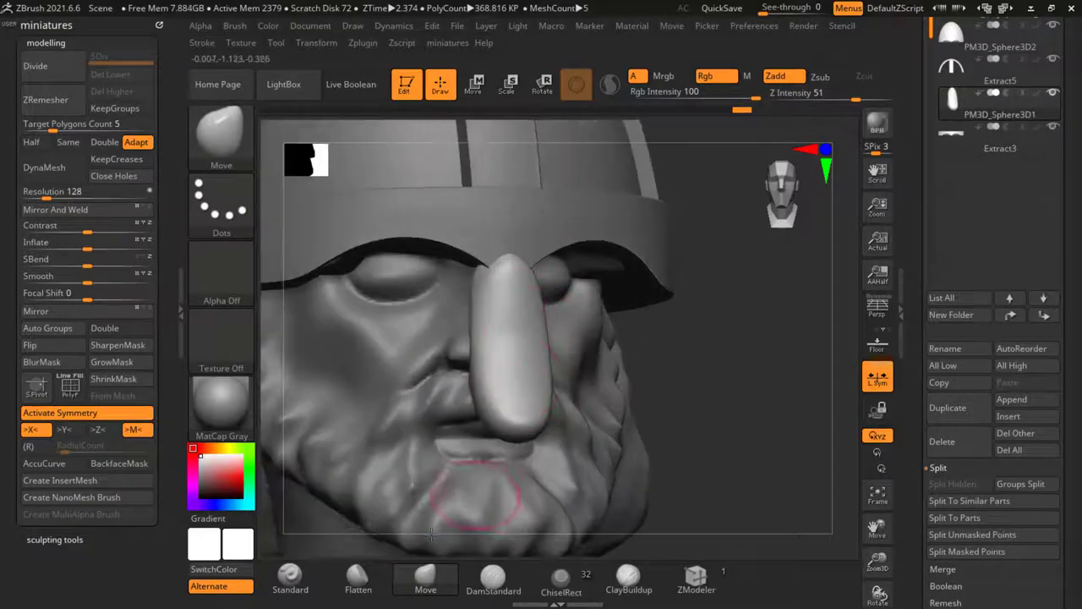
{"action": "left_click", "coordinate": [371, 585]}
{"action": "right_click_drag", "start_coordinate": [444, 473], "coordinate": [514, 358], "text": "shift"}
{"action": "key", "text": "s"}
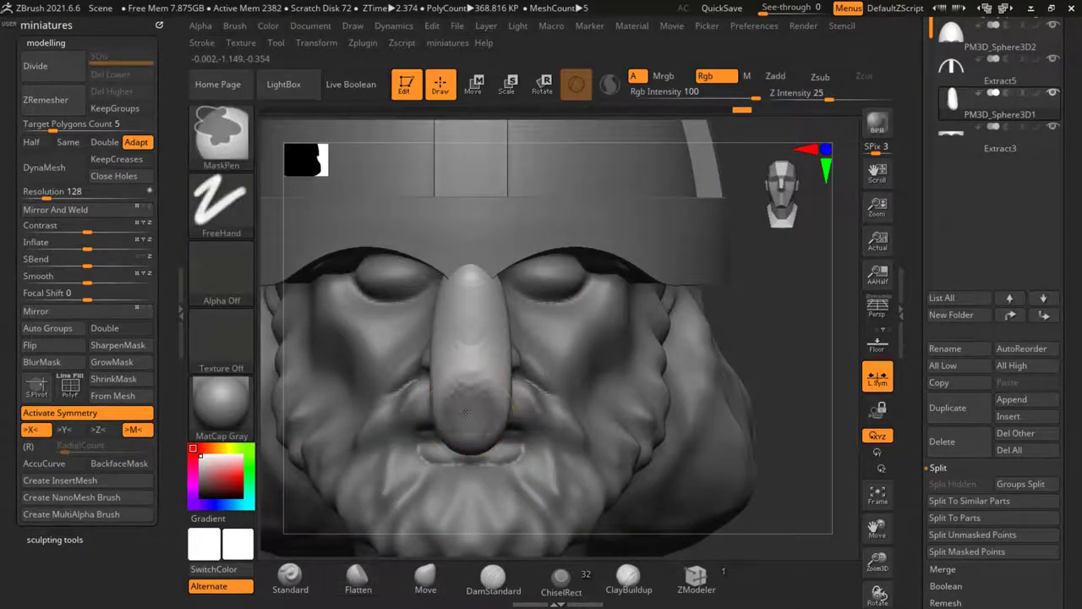
{"action": "left_click_drag", "start_coordinate": [471, 384], "coordinate": [472, 402], "text": "ctrl"}
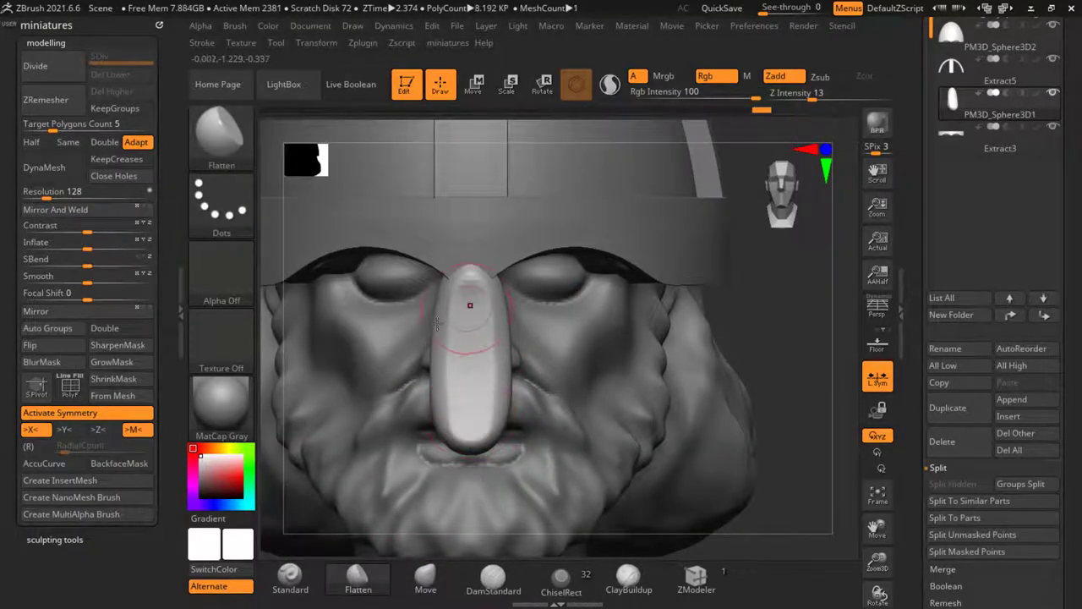
Step: DynaMesh the nose guard at resolution 1256 and smooth its front surface
{"action": "left_click", "coordinate": [93, 197]}
{"action": "left_click", "coordinate": [65, 170]}
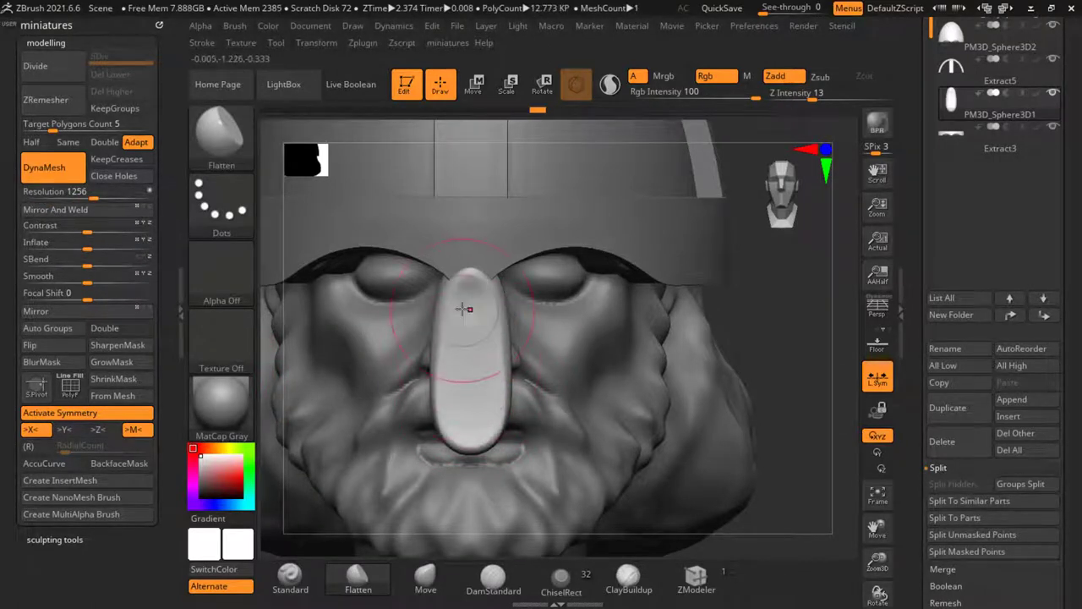
{"action": "right_click_drag", "start_coordinate": [464, 329], "coordinate": [466, 321], "text": "ctrl"}
{"action": "left_click_drag", "start_coordinate": [466, 321], "coordinate": [468, 398], "text": "shift"}
{"action": "mouse_move", "coordinate": [767, 354]}
{"action": "right_mouse_down"}
{"action": "mouse_move", "coordinate": [555, 398]}
{"action": "mouse_move", "coordinate": [449, 488]}
{"action": "mouse_move", "coordinate": [439, 525]}
{"action": "right_mouse_up"}
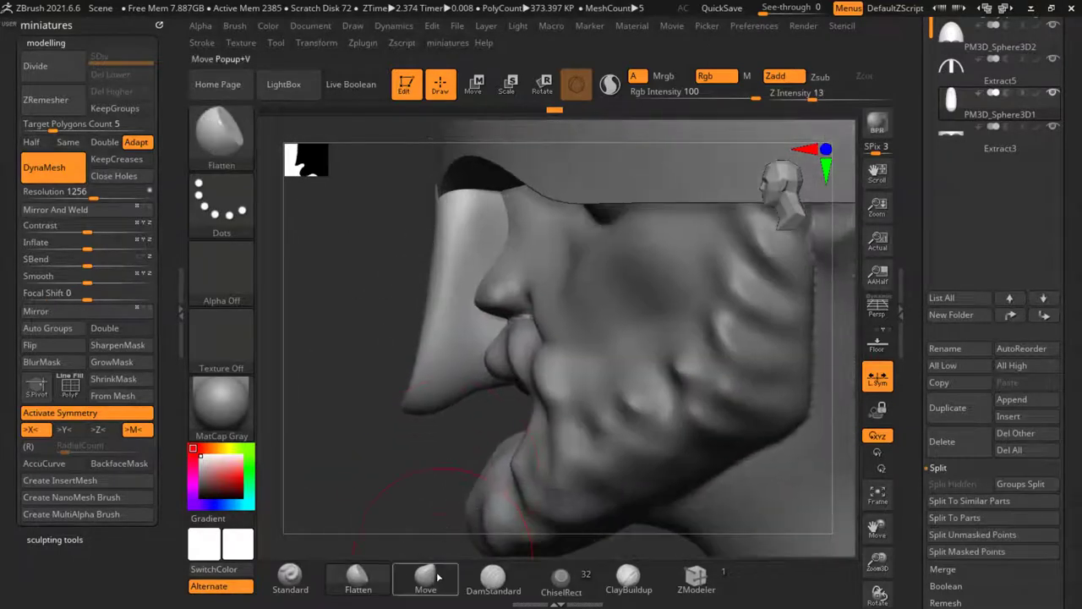
Step: Pull the nose guard's lower rear edge back toward the mouth with the Move brush
{"action": "left_click", "coordinate": [433, 577]}
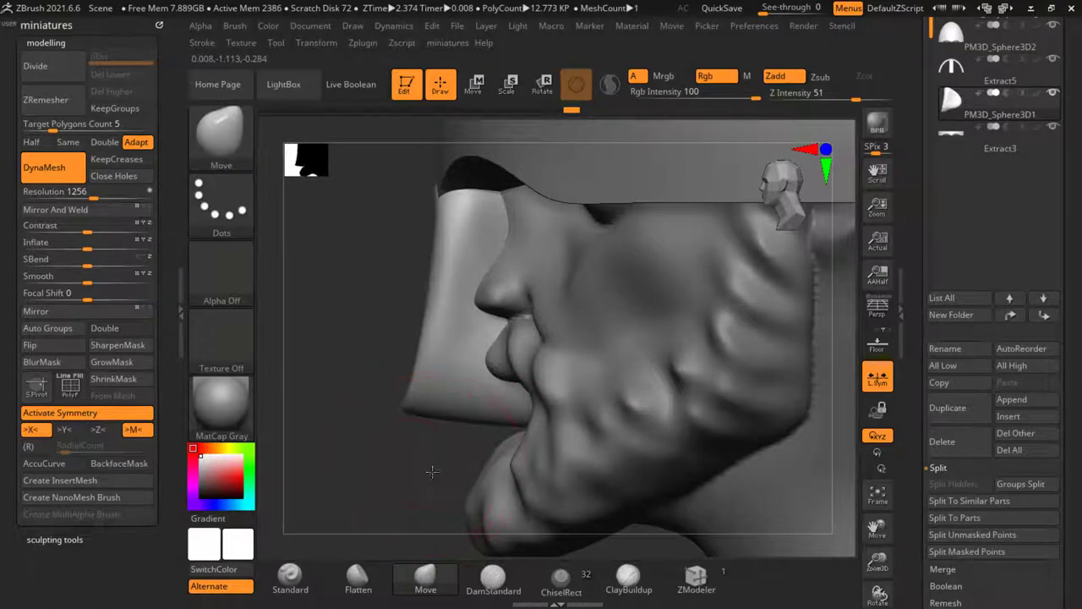
{"action": "right_click_drag", "start_coordinate": [432, 472], "coordinate": [381, 474]}
{"action": "right_click_drag", "start_coordinate": [451, 446], "coordinate": [442, 411], "text": "ctrl"}
{"action": "right_click_drag", "start_coordinate": [442, 410], "coordinate": [408, 414]}
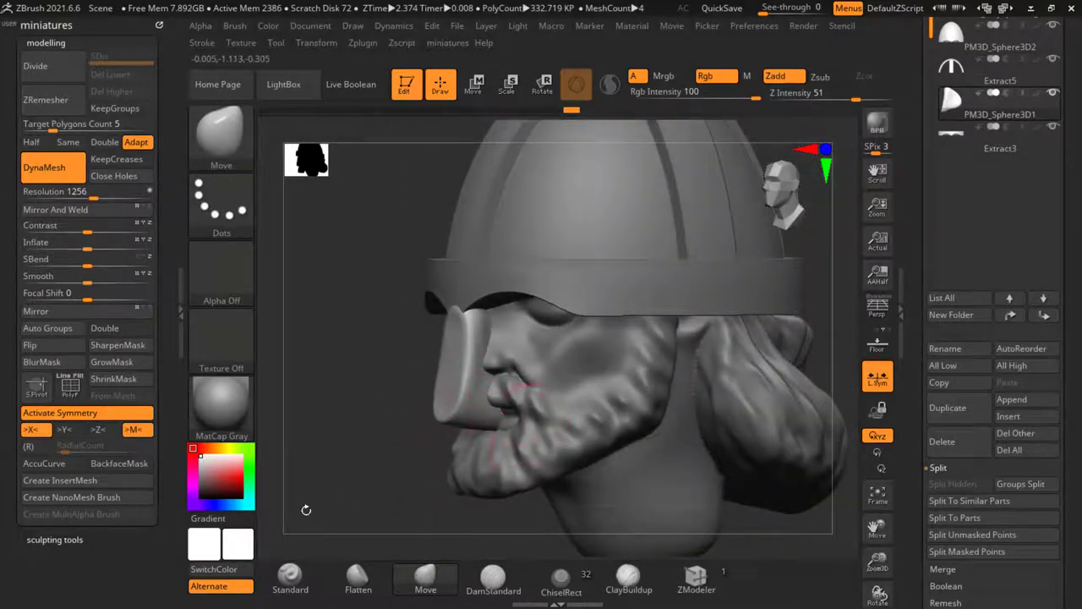
{"action": "right_click_drag", "start_coordinate": [306, 510], "coordinate": [328, 507]}
{"action": "right_click_drag", "start_coordinate": [498, 398], "coordinate": [490, 438], "text": "ctrl"}
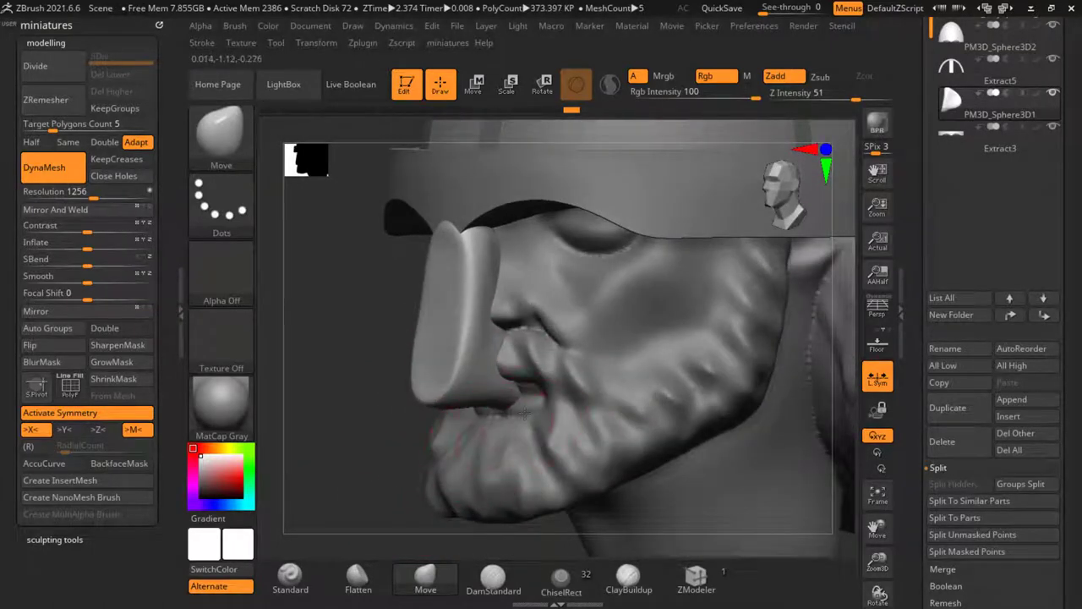
{"action": "right_click_drag", "start_coordinate": [534, 407], "coordinate": [516, 368], "text": "ctrl"}
{"action": "right_click_drag", "start_coordinate": [456, 444], "coordinate": [410, 420]}
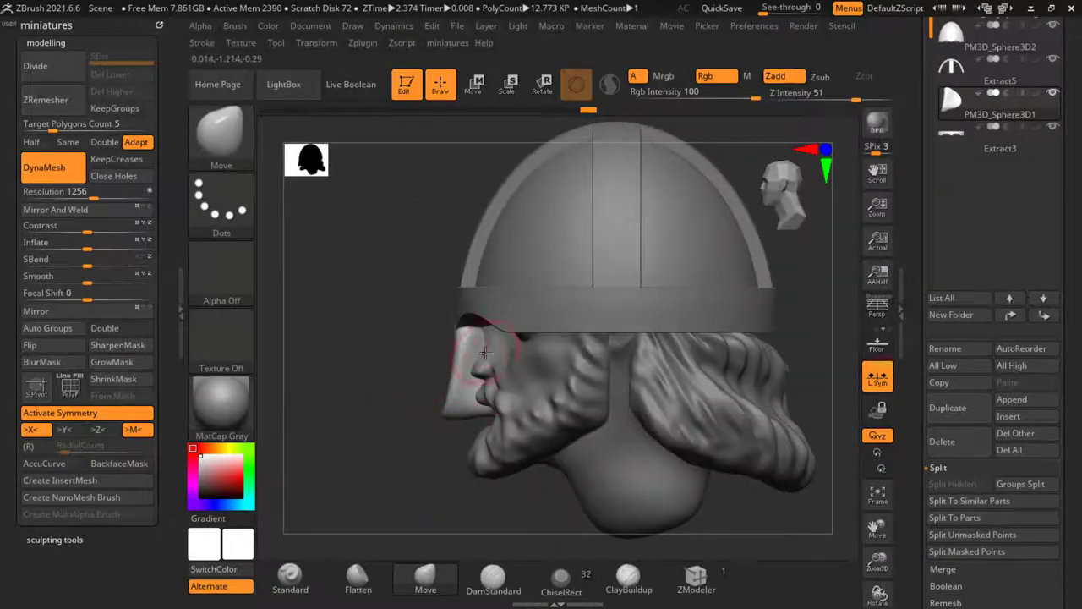
Step: From the opposite side, reshape the nose guard's underside below the nose with the Move brush
{"action": "right_click_drag", "start_coordinate": [352, 449], "coordinate": [575, 482]}
{"action": "right_click_drag", "start_coordinate": [638, 496], "coordinate": [731, 497]}
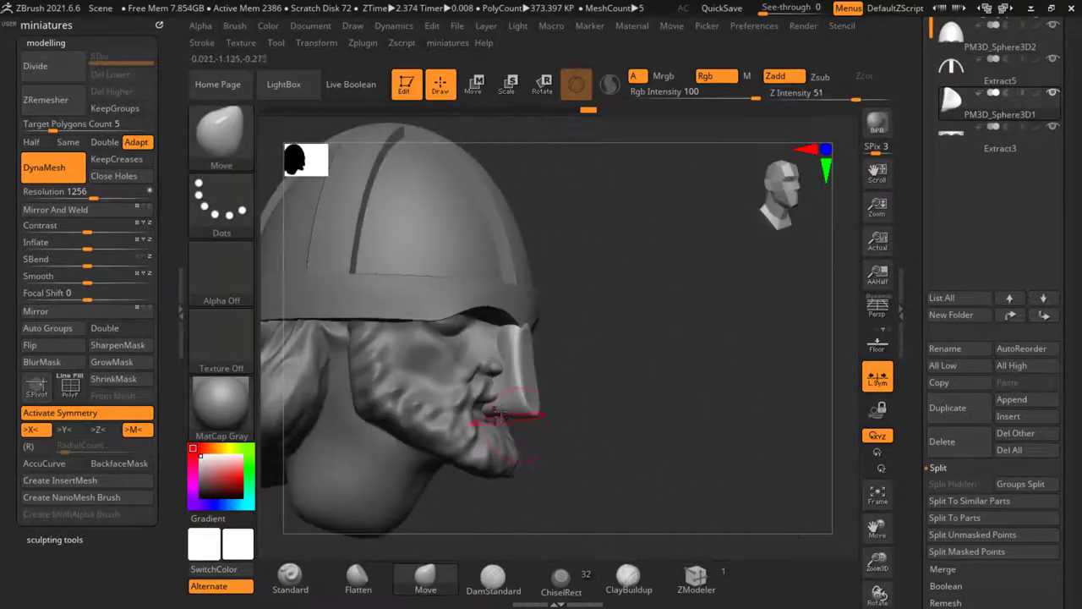
{"action": "right_click_drag", "start_coordinate": [495, 414], "coordinate": [494, 428], "text": "ctrl"}
{"action": "right_click_drag", "start_coordinate": [697, 410], "coordinate": [706, 411], "text": "shift"}
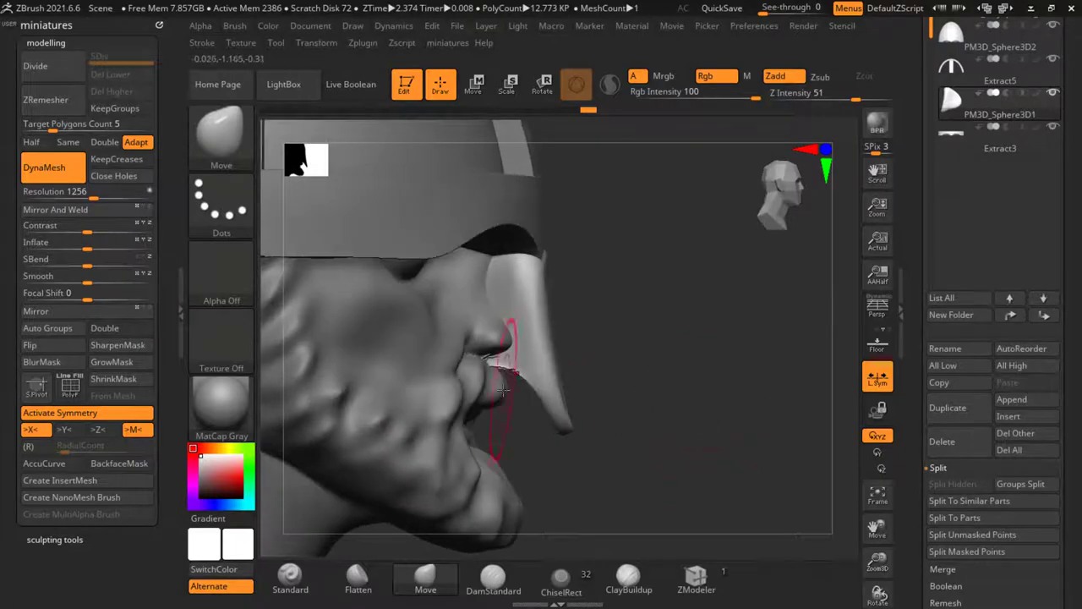
Step: In front view, narrow the nose guard's upper part below the helmet rim with the Move brush
{"action": "right_click_drag", "start_coordinate": [667, 458], "coordinate": [608, 442], "text": "shift"}
{"action": "left_click_drag", "start_coordinate": [512, 264], "coordinate": [506, 244]}
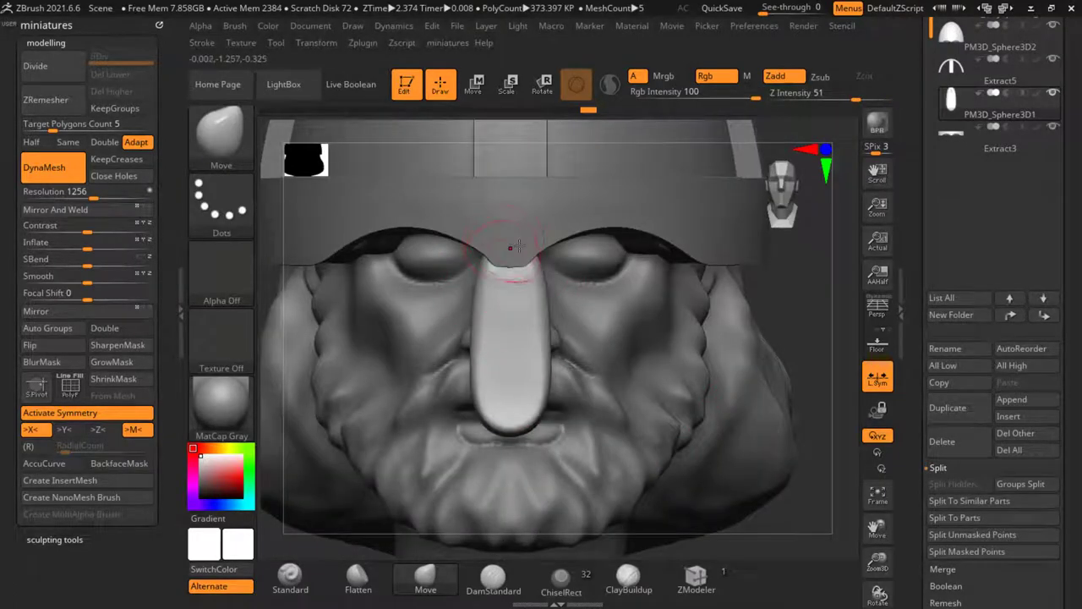
{"action": "key", "text": "s"}
{"action": "left_click_drag", "start_coordinate": [506, 290], "coordinate": [513, 290]}
{"action": "right_click_drag", "start_coordinate": [485, 309], "coordinate": [476, 294], "text": "ctrl"}
{"action": "left_click_drag", "start_coordinate": [471, 291], "coordinate": [494, 296]}
{"action": "left_click_drag", "start_coordinate": [481, 405], "coordinate": [490, 400]}
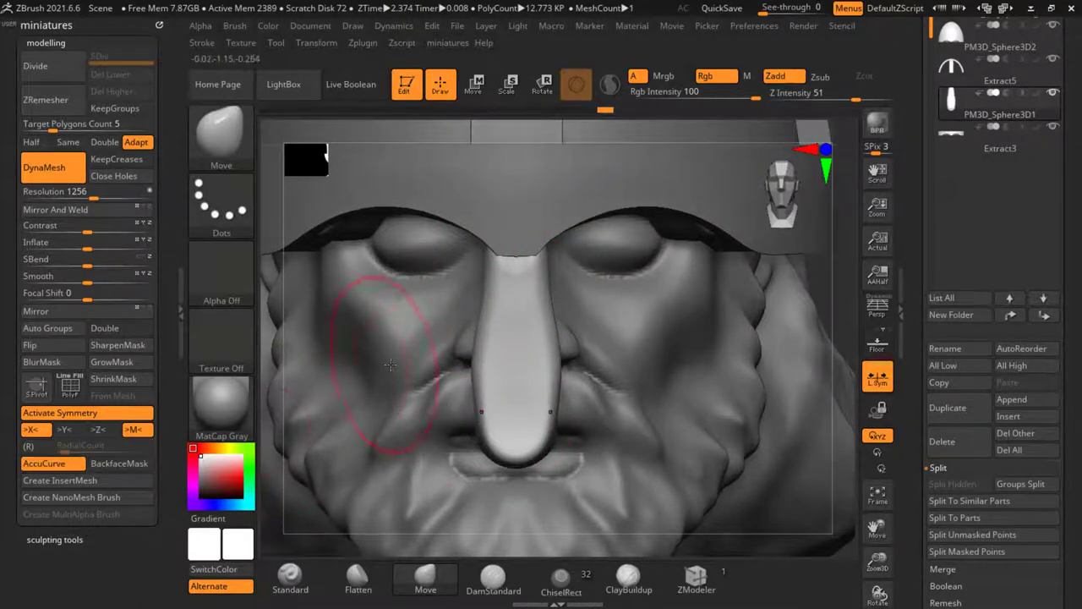
Step: Flare the nose guard's sides at mid-height, slim its lower part, and pull its top corners up and outward
{"action": "right_click_drag", "start_coordinate": [391, 364], "coordinate": [385, 348], "text": "ctrl"}
{"action": "mouse_move", "coordinate": [542, 345]}
{"action": "left_mouse_down"}
{"action": "mouse_move", "coordinate": [471, 338]}
{"action": "mouse_move", "coordinate": [473, 350]}
{"action": "left_mouse_up"}
{"action": "left_click_drag", "start_coordinate": [516, 394], "coordinate": [525, 393]}
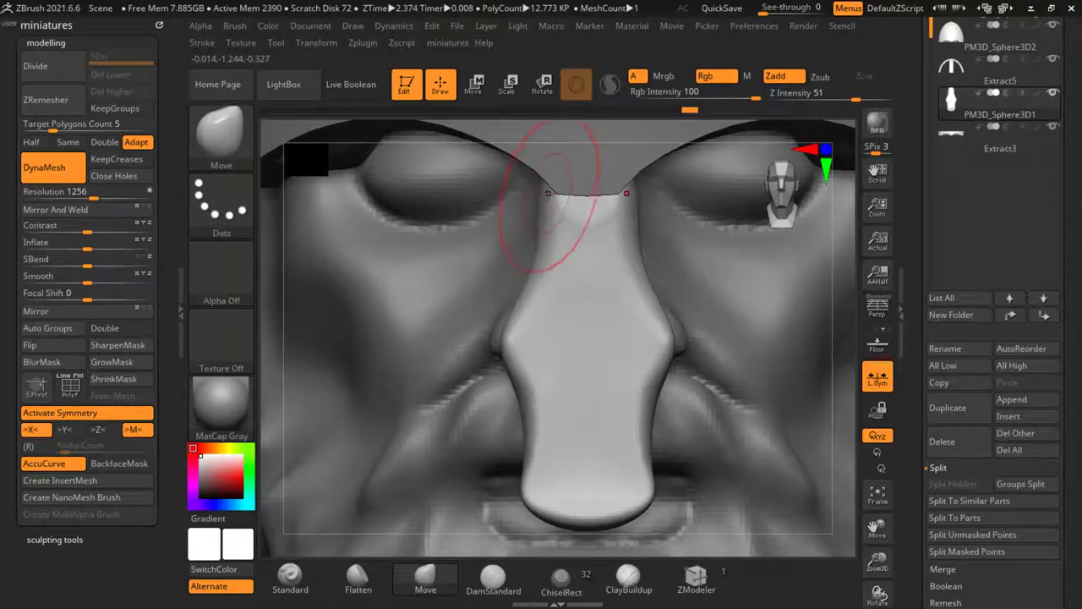
{"action": "left_click_drag", "start_coordinate": [548, 193], "coordinate": [528, 169]}
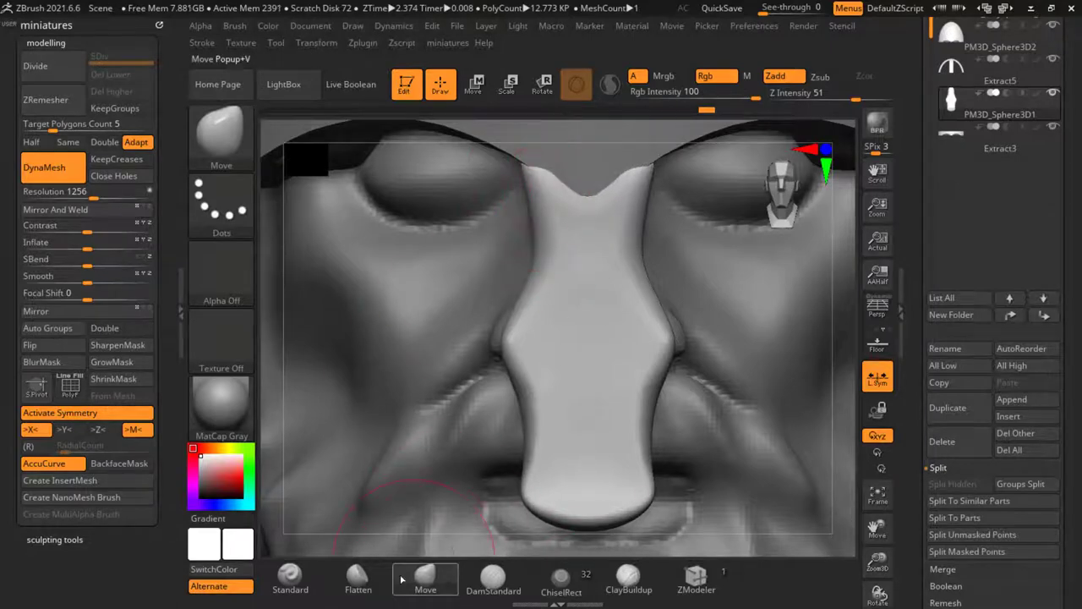
Step: Work over the nose guard's side walls with Standard brush strokes
{"action": "left_click", "coordinate": [300, 580]}
{"action": "right_click_drag", "start_coordinate": [473, 474], "coordinate": [436, 363], "text": "ctrl"}
{"action": "left_click_drag", "start_coordinate": [829, 356], "coordinate": [812, 389], "text": "ctrl"}
{"action": "mouse_move", "coordinate": [744, 347]}
{"action": "right_mouse_down"}
{"action": "mouse_move", "coordinate": [525, 339]}
{"action": "mouse_move", "coordinate": [749, 352]}
{"action": "right_mouse_up"}
{"action": "mouse_move", "coordinate": [749, 352]}
{"action": "left_mouse_down"}
{"action": "mouse_move", "coordinate": [459, 338]}
{"action": "mouse_move", "coordinate": [439, 375]}
{"action": "left_mouse_up"}
{"action": "left_click_drag", "start_coordinate": [455, 432], "coordinate": [452, 486]}
{"action": "key", "text": "bracketright"}
{"action": "left_click_drag", "start_coordinate": [437, 375], "coordinate": [439, 478]}
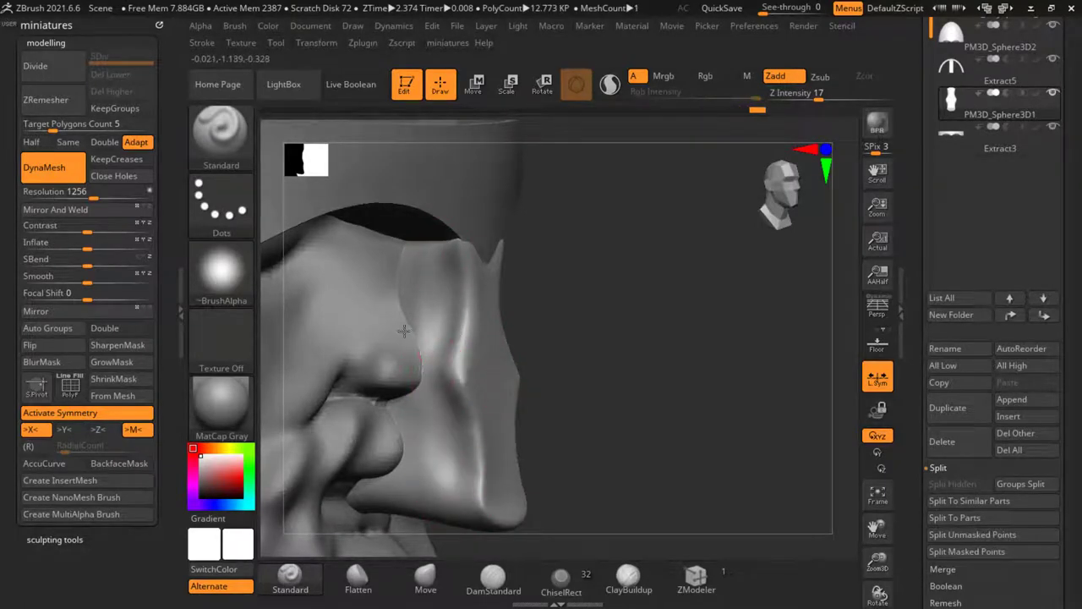
{"action": "key", "text": "bracketright"}
{"action": "mouse_move", "coordinate": [622, 321]}
{"action": "left_mouse_down", "text": "shift"}
{"action": "mouse_move", "coordinate": [685, 336]}
{"action": "mouse_move", "coordinate": [676, 348]}
{"action": "left_mouse_up", "text": "shift"}
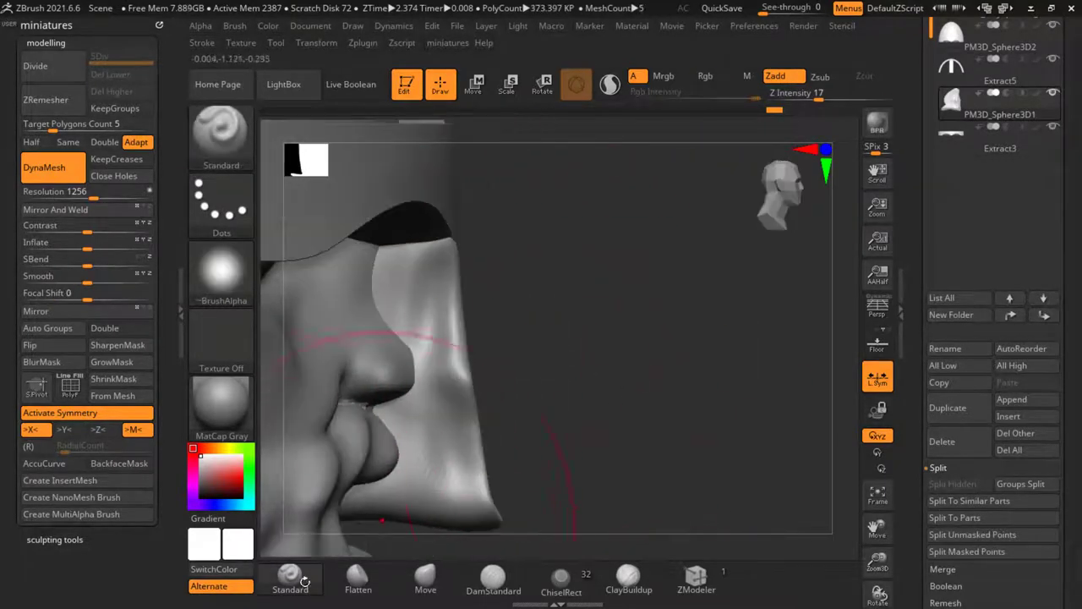
Step: Reshape the nose guard's side profile using the Move brush with backface masking, and DynaMesh it at resolution 1256
{"action": "left_click", "coordinate": [425, 580]}
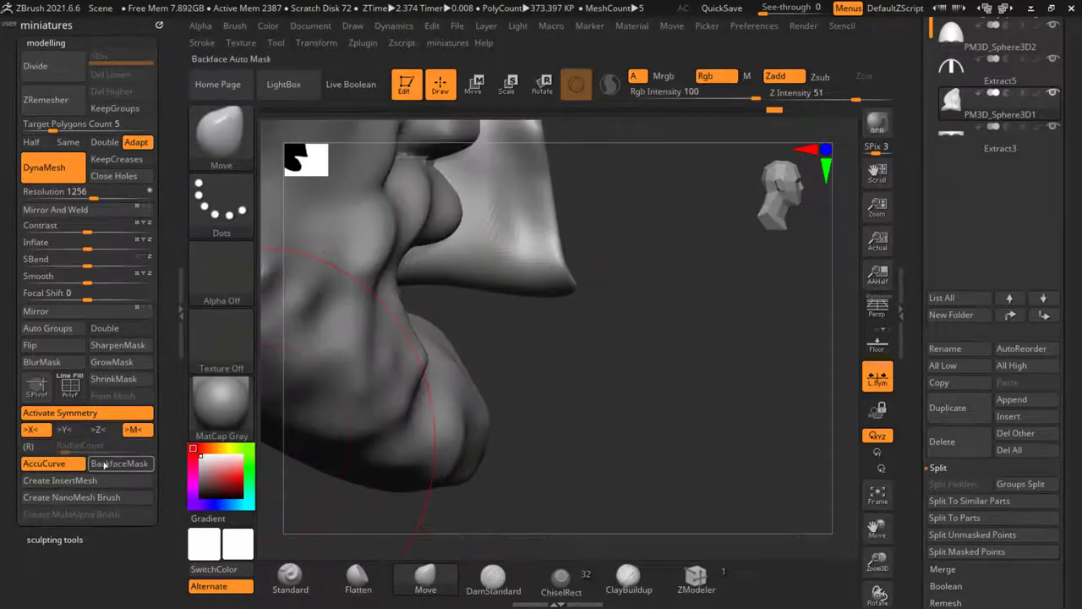
{"action": "left_click_drag", "start_coordinate": [575, 184], "coordinate": [572, 330], "text": "alt"}
{"action": "left_click_drag", "start_coordinate": [531, 301], "coordinate": [257, 290]}
{"action": "right_click_drag", "start_coordinate": [338, 307], "coordinate": [340, 279], "text": "ctrl"}
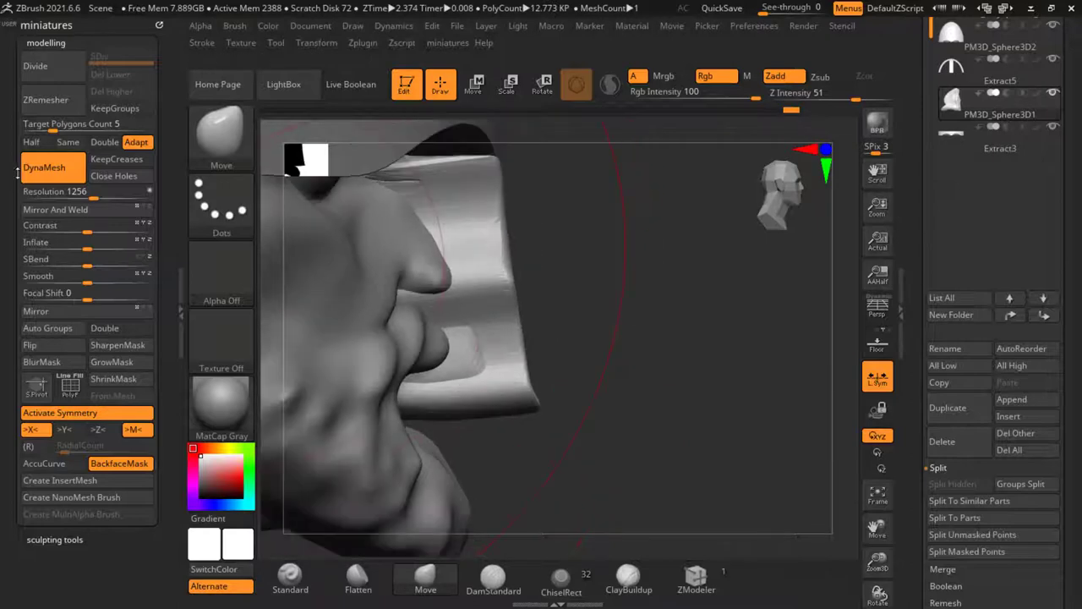
{"action": "left_click", "coordinate": [59, 173]}
{"action": "left_click", "coordinate": [59, 173]}
Step: Smooth the nose guard and rotate it with the gizmo so its front stands vertical in side view
{"action": "right_click_drag", "start_coordinate": [355, 338], "coordinate": [350, 313], "text": "ctrl"}
{"action": "right_click_drag", "start_coordinate": [617, 311], "coordinate": [480, 314]}
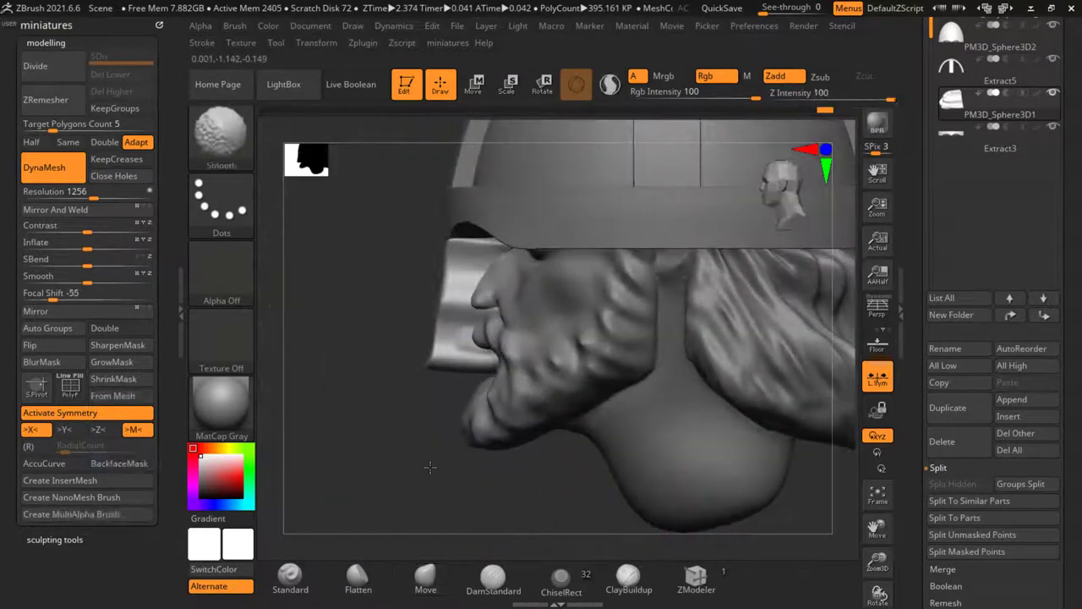
{"action": "mouse_move", "coordinate": [430, 467]}
{"action": "right_mouse_down", "text": "alt"}
{"action": "mouse_move", "coordinate": [394, 300]}
{"action": "mouse_move", "coordinate": [350, 302]}
{"action": "mouse_move", "coordinate": [385, 382]}
{"action": "right_mouse_up", "text": "alt"}
{"action": "left_click_drag", "start_coordinate": [385, 382], "coordinate": [408, 372]}
{"action": "left_click", "coordinate": [478, 78]}
{"action": "left_click_drag", "start_coordinate": [499, 270], "coordinate": [490, 267]}
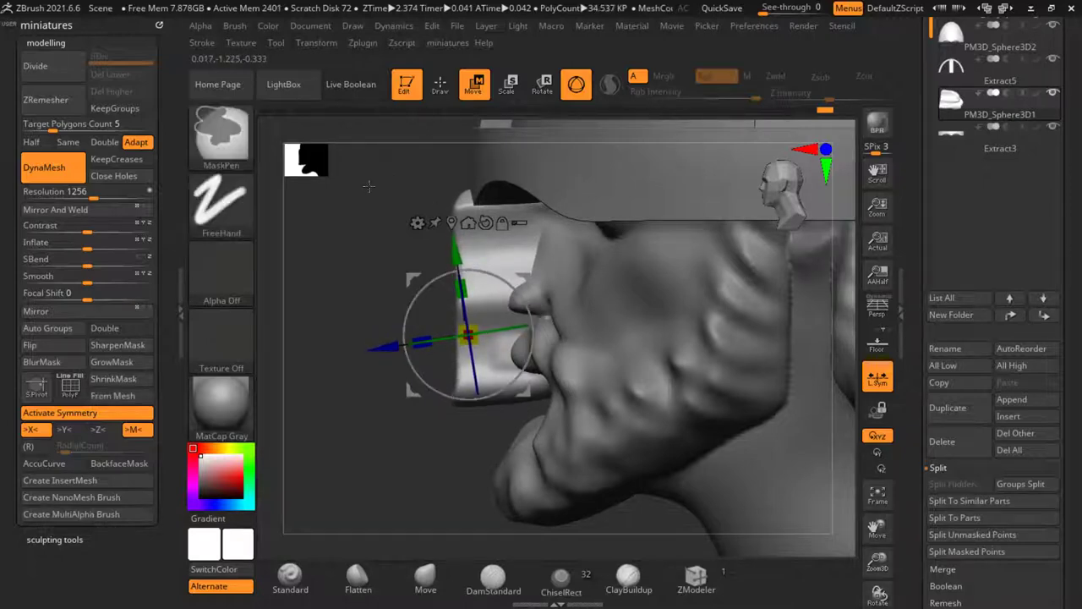
Step: Mask all but the nose guard's front edge to flatten it along Z, and tilt the unmasked guard back to its slope
{"action": "left_click_drag", "start_coordinate": [363, 158], "coordinate": [470, 475], "text": "ctrl"}
{"action": "left_click", "coordinate": [374, 442], "text": "ctrl"}
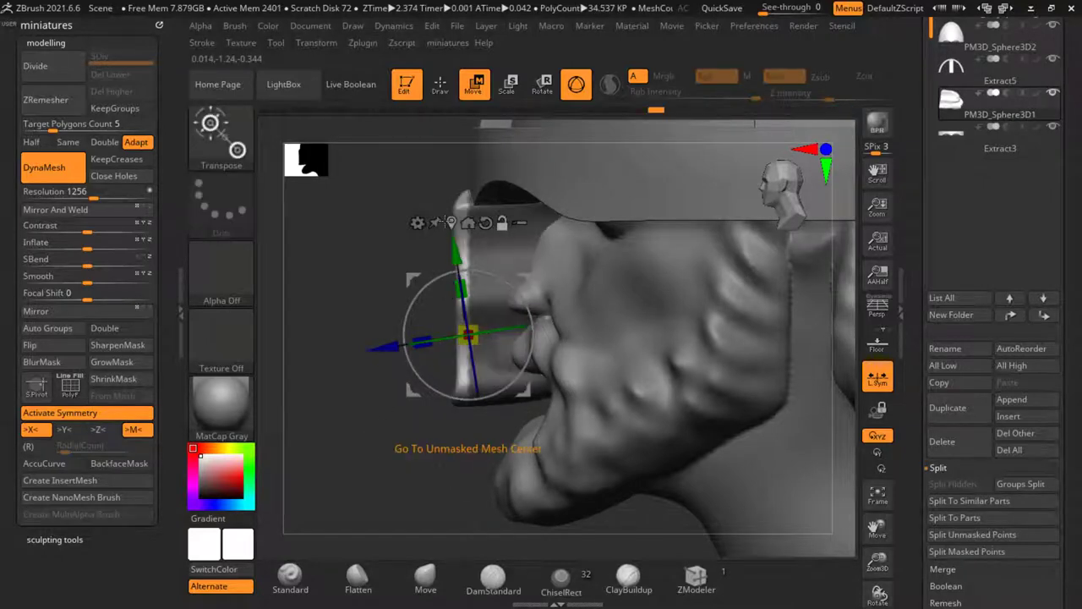
{"action": "left_click", "coordinate": [449, 222]}
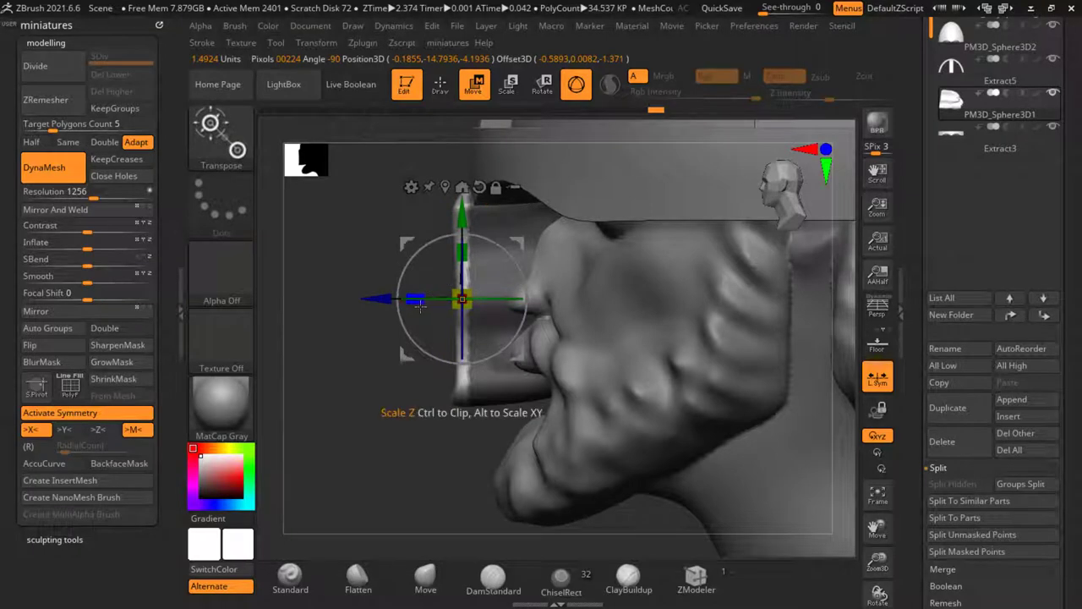
{"action": "left_click_drag", "start_coordinate": [420, 306], "coordinate": [486, 342]}
{"action": "left_click_drag", "start_coordinate": [411, 445], "coordinate": [430, 466], "text": "ctrl"}
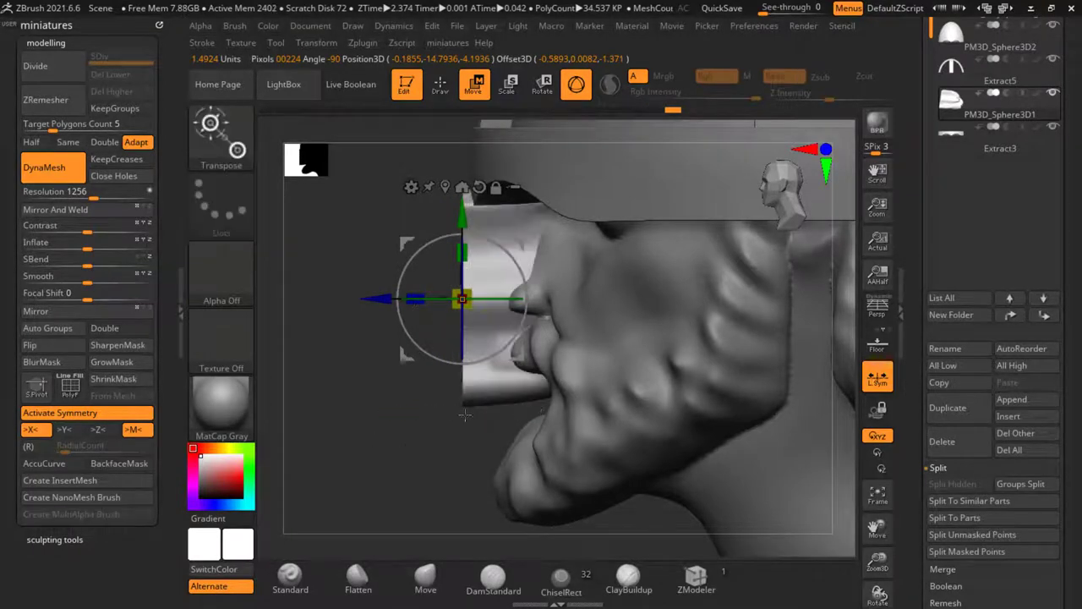
{"action": "left_click_drag", "start_coordinate": [519, 265], "coordinate": [526, 275]}
{"action": "left_click", "coordinate": [441, 85]}
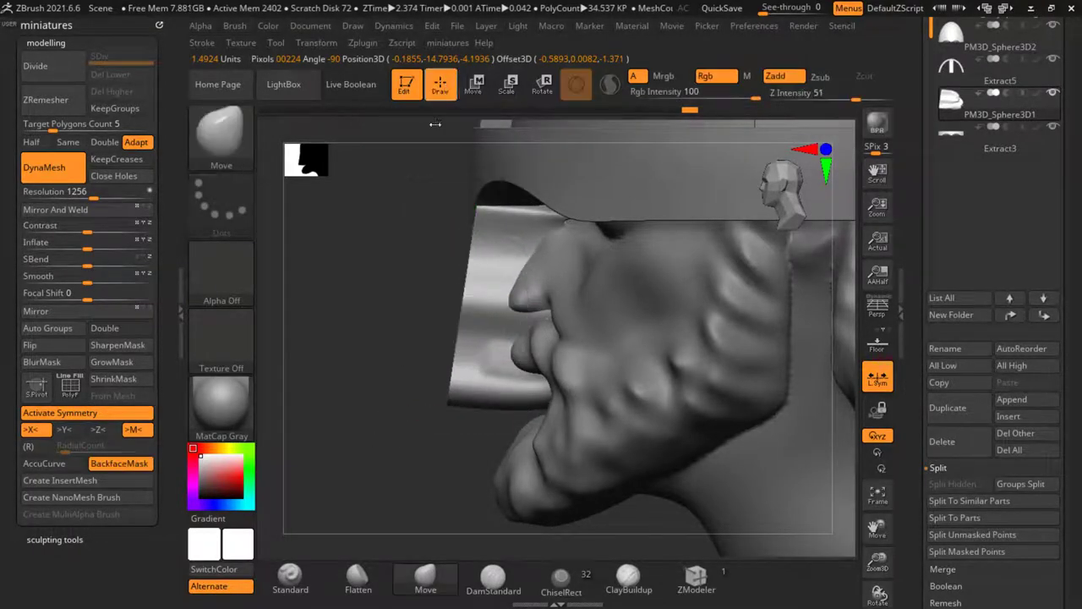
Step: Try to pull the nose guard's mid-height side edges outward with the Move brush while backface masking is on
{"action": "left_click_drag", "start_coordinate": [363, 279], "coordinate": [485, 279]}
{"action": "left_click_drag", "start_coordinate": [630, 348], "coordinate": [599, 350], "text": "shift"}
{"action": "scroll", "coordinate": [465, 291], "scroll_direction": "up", "scroll_amount": 4}
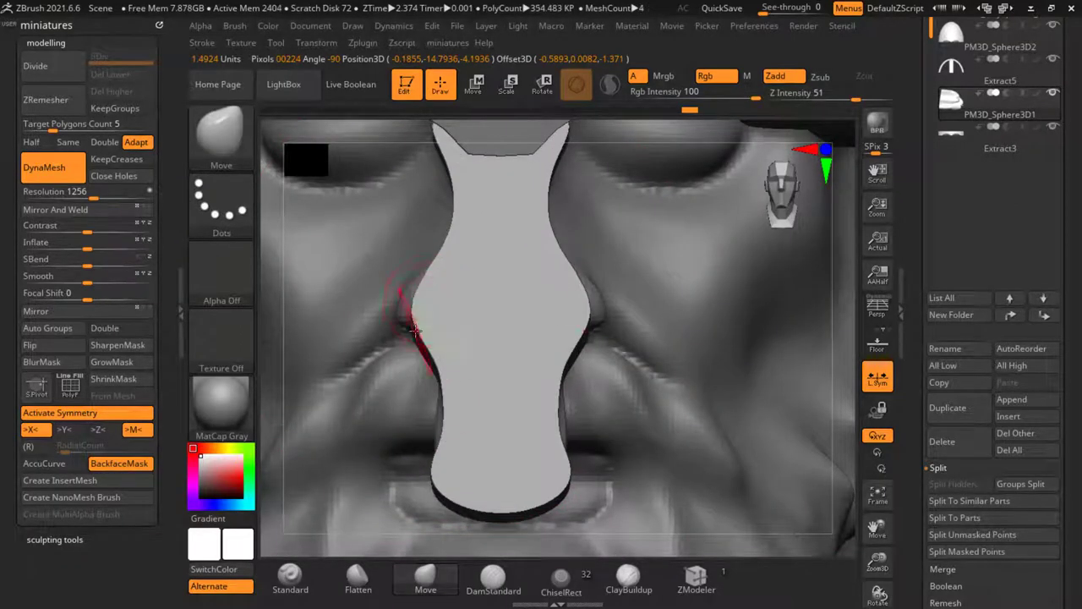
{"action": "scroll", "coordinate": [415, 335], "scroll_direction": "up", "scroll_amount": 2}
{"action": "left_click_drag", "start_coordinate": [412, 294], "coordinate": [378, 289]}
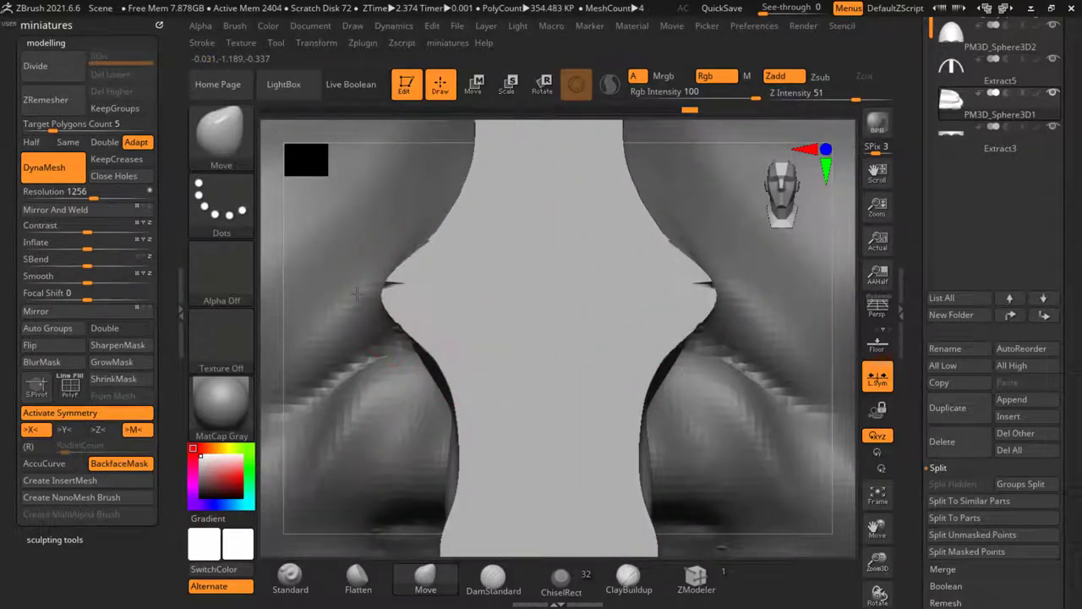
{"action": "scroll", "coordinate": [374, 290], "scroll_direction": "down", "scroll_amount": 6}
{"action": "mouse_move", "coordinate": [733, 490]}
{"action": "left_mouse_down"}
{"action": "mouse_move", "coordinate": [771, 381]}
{"action": "mouse_move", "coordinate": [766, 522]}
{"action": "mouse_move", "coordinate": [754, 510]}
{"action": "left_mouse_up"}
{"action": "scroll", "coordinate": [398, 273], "scroll_direction": "up", "scroll_amount": 4}
{"action": "scroll", "coordinate": [367, 254], "scroll_direction": "up", "scroll_amount": 2}
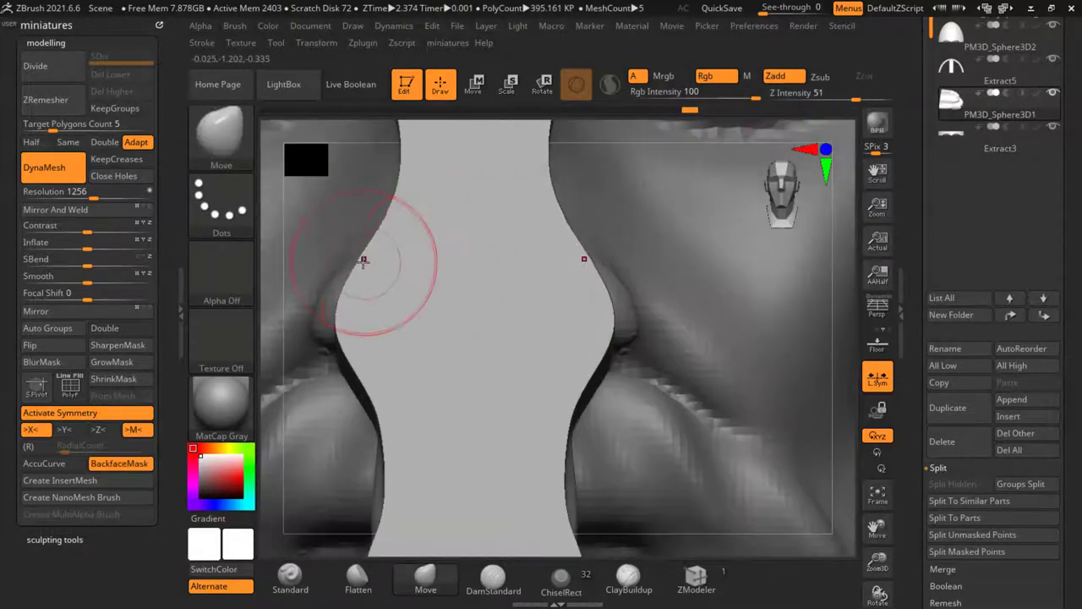
Step: Turn off backface masking and shape the nose guard's mid-height side flares into points with the Move brush
{"action": "left_click", "coordinate": [134, 462]}
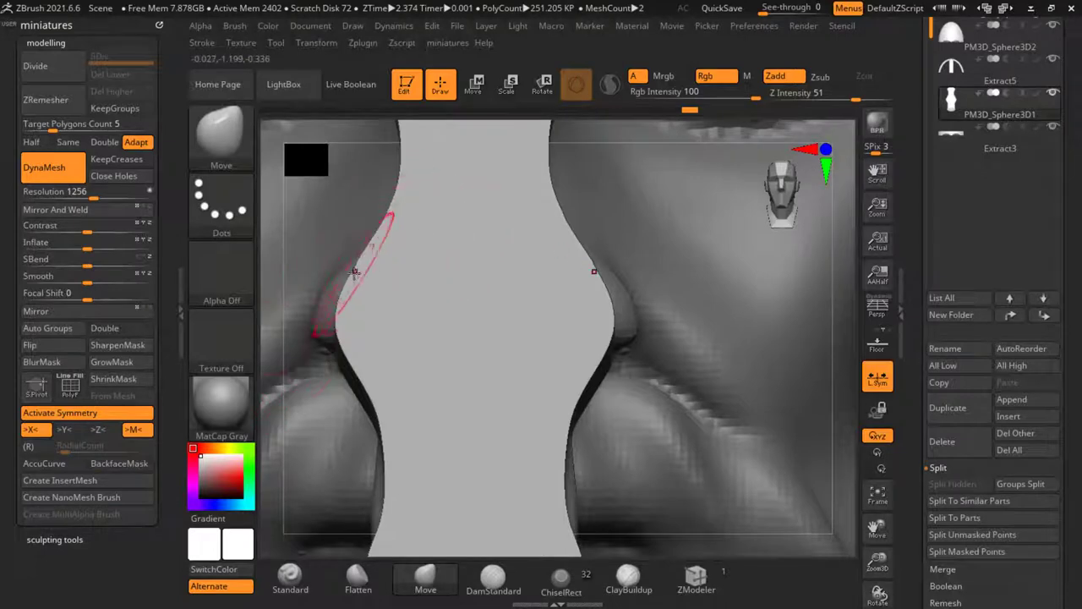
{"action": "left_click_drag", "start_coordinate": [355, 270], "coordinate": [368, 282]}
{"action": "mouse_move", "coordinate": [358, 371]}
{"action": "left_mouse_down"}
{"action": "mouse_move", "coordinate": [367, 366]}
{"action": "mouse_move", "coordinate": [345, 327]}
{"action": "mouse_move", "coordinate": [387, 305]}
{"action": "left_mouse_up"}
{"action": "scroll", "coordinate": [390, 302], "scroll_direction": "down", "scroll_amount": 3}
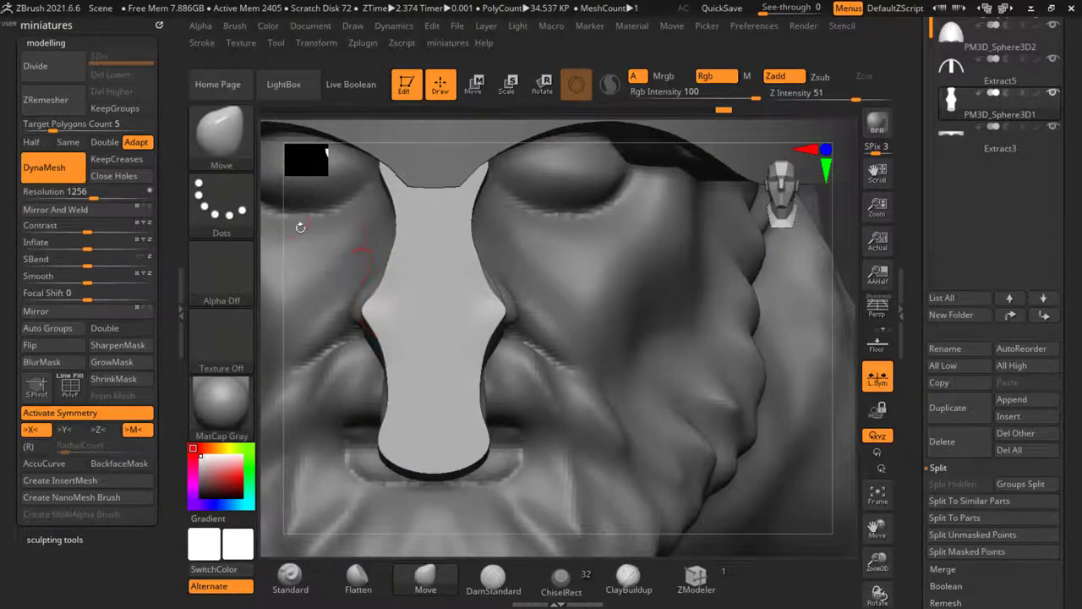
{"action": "scroll", "coordinate": [359, 262], "scroll_direction": "down", "scroll_amount": 1}
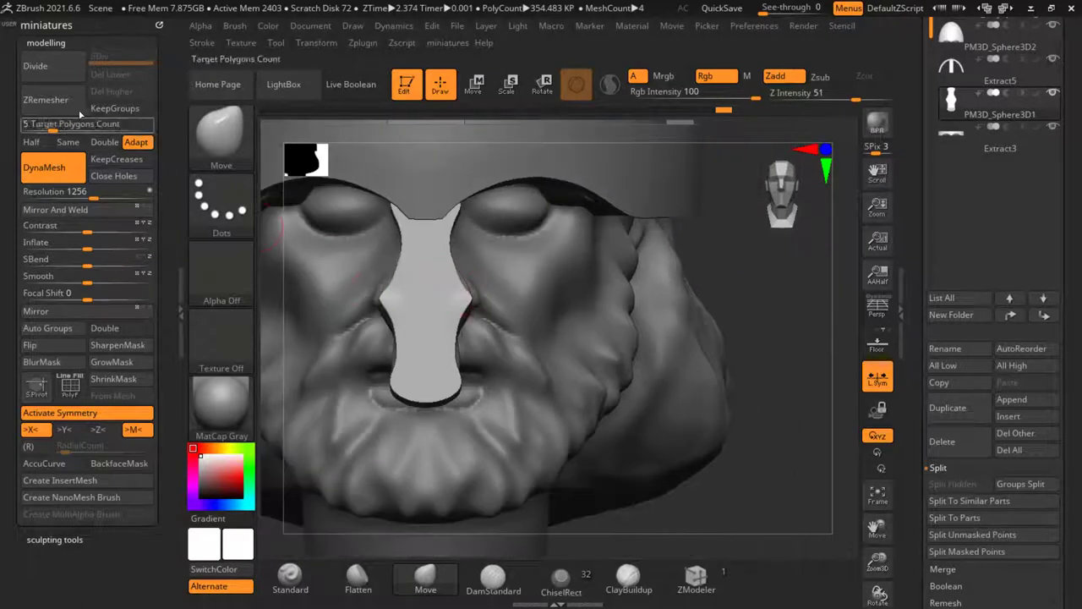
Step: ZRemesh the nose guard with a target polygon count of 5 and refine its side points with a smaller Move brush
{"action": "left_click", "coordinate": [47, 99]}
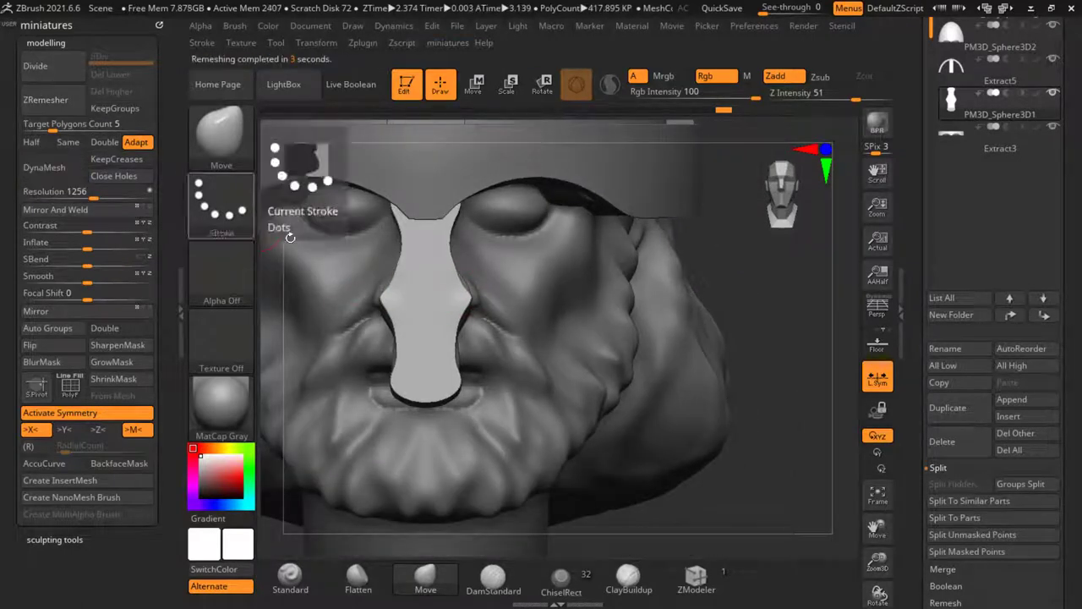
{"action": "key", "text": "s"}
{"action": "left_click_drag", "start_coordinate": [460, 347], "coordinate": [500, 348]}
{"action": "scroll", "coordinate": [417, 318], "scroll_direction": "down", "scroll_amount": 4}
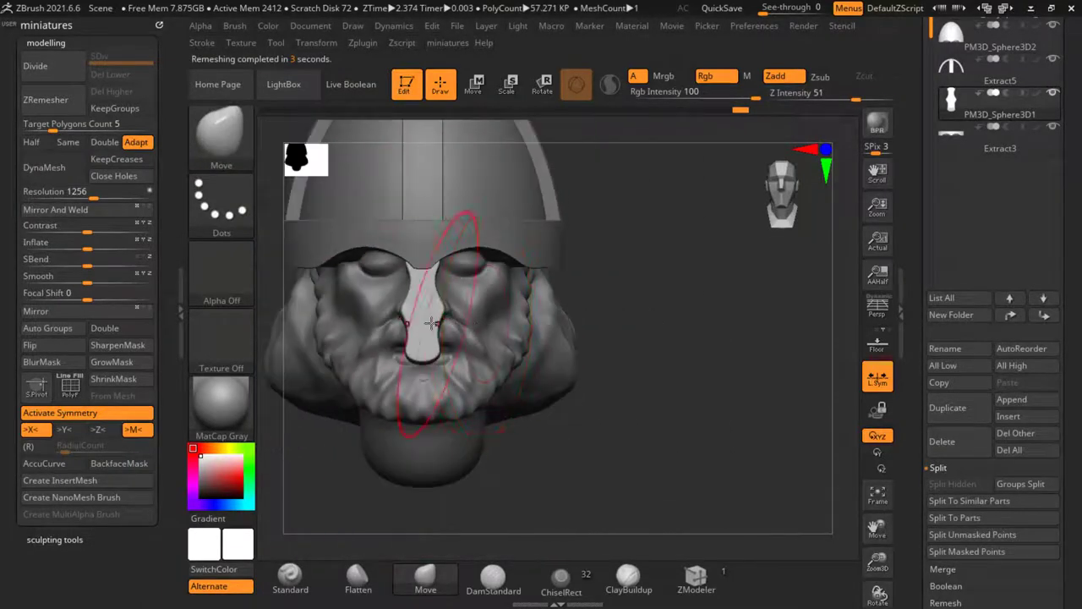
{"action": "scroll", "coordinate": [399, 306], "scroll_direction": "up", "scroll_amount": 9}
{"action": "left_click_drag", "start_coordinate": [385, 303], "coordinate": [373, 303]}
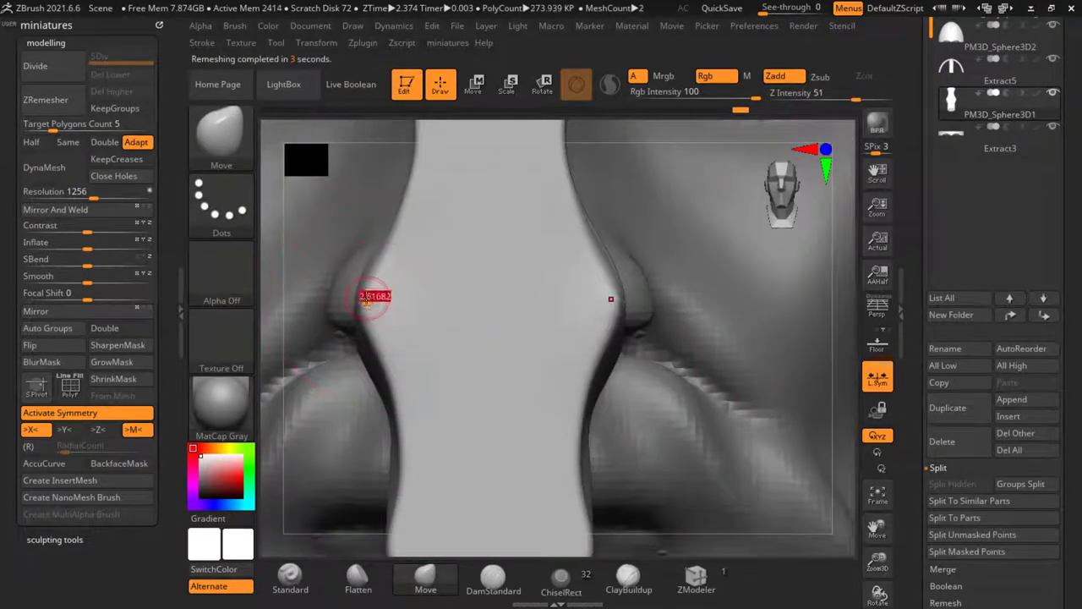
{"action": "scroll", "coordinate": [366, 297], "scroll_direction": "down", "scroll_amount": 6}
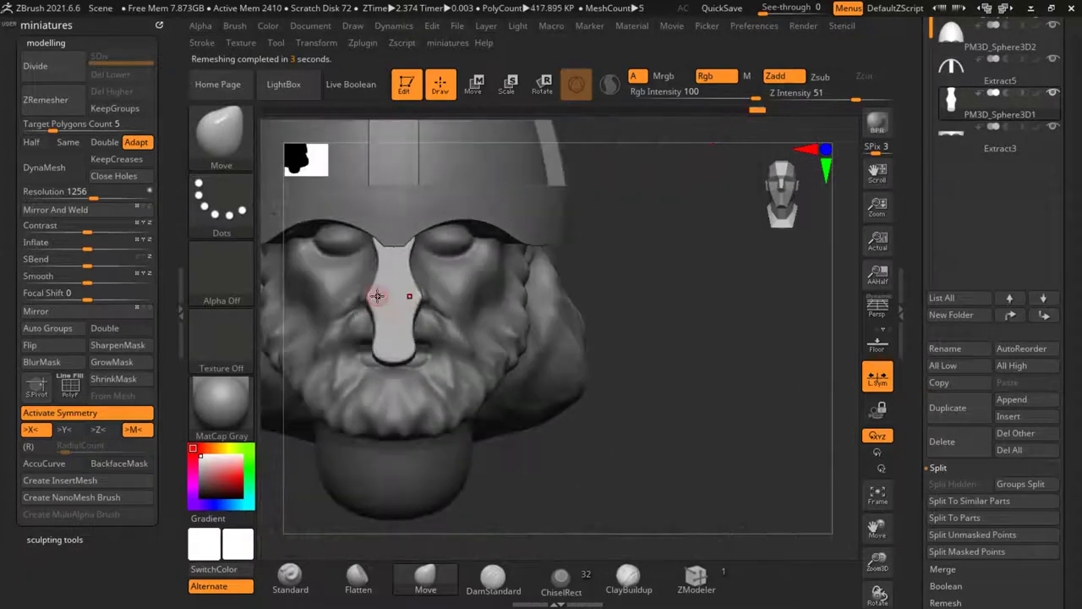
Step: Pull the nose guard's upper and lower rear portions forward from the face with the Move brush
{"action": "left_click_drag", "start_coordinate": [630, 312], "coordinate": [488, 315]}
{"action": "scroll", "coordinate": [447, 253], "scroll_direction": "up", "scroll_amount": 3}
{"action": "left_click_drag", "start_coordinate": [287, 265], "coordinate": [305, 266]}
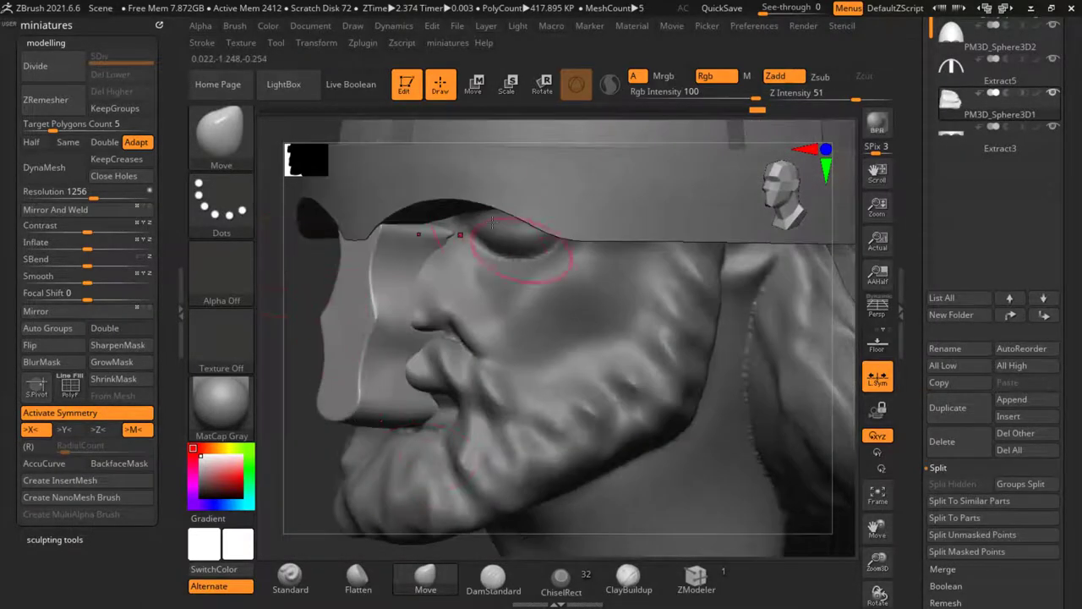
{"action": "left_click_drag", "start_coordinate": [462, 235], "coordinate": [416, 193]}
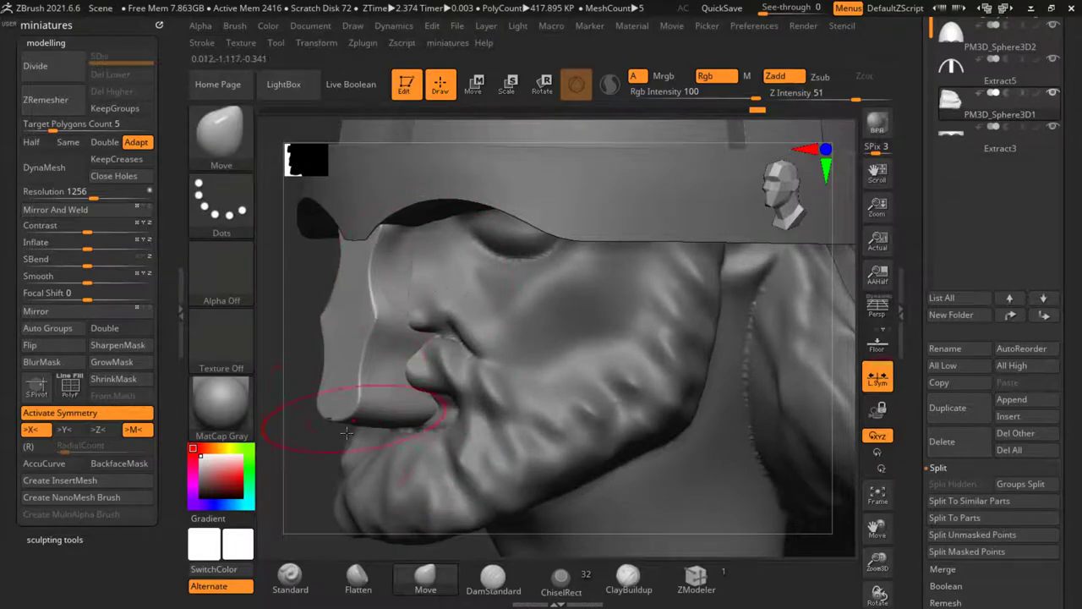
{"action": "right_click_drag", "start_coordinate": [347, 433], "coordinate": [484, 396]}
{"action": "left_click_drag", "start_coordinate": [424, 386], "coordinate": [415, 402]}
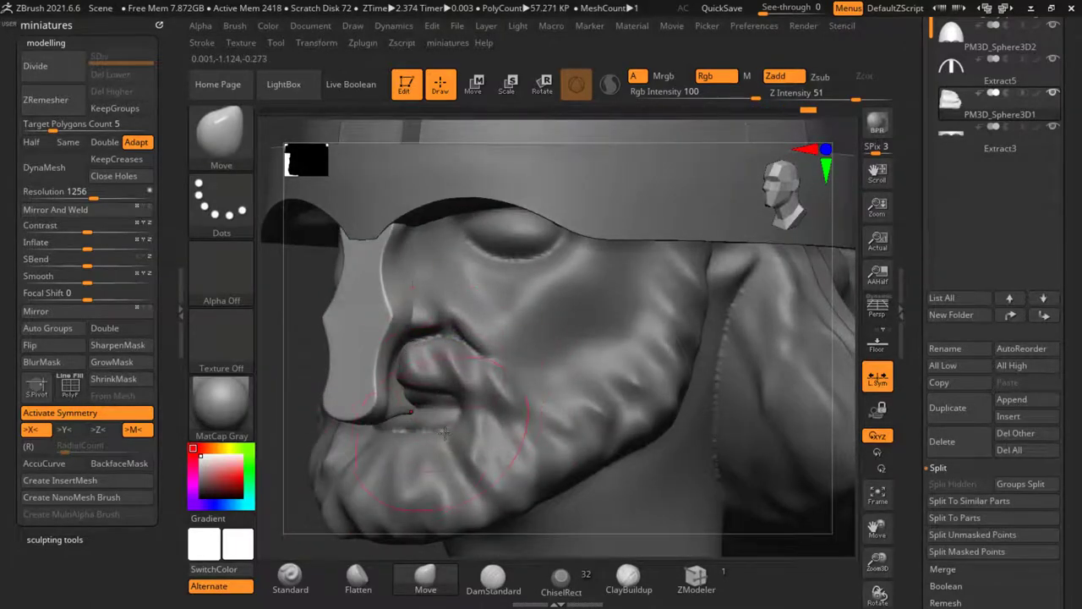
Step: Curve the nose guard's side profile with a resized Move brush, bowing the mid-section back and flaring the lower tip forward
{"action": "right_click_drag", "start_coordinate": [445, 433], "coordinate": [387, 407], "text": "ctrl"}
{"action": "right_click_drag", "start_coordinate": [307, 461], "coordinate": [440, 390], "text": "ctrl"}
{"action": "right_click_drag", "start_coordinate": [439, 390], "coordinate": [585, 392]}
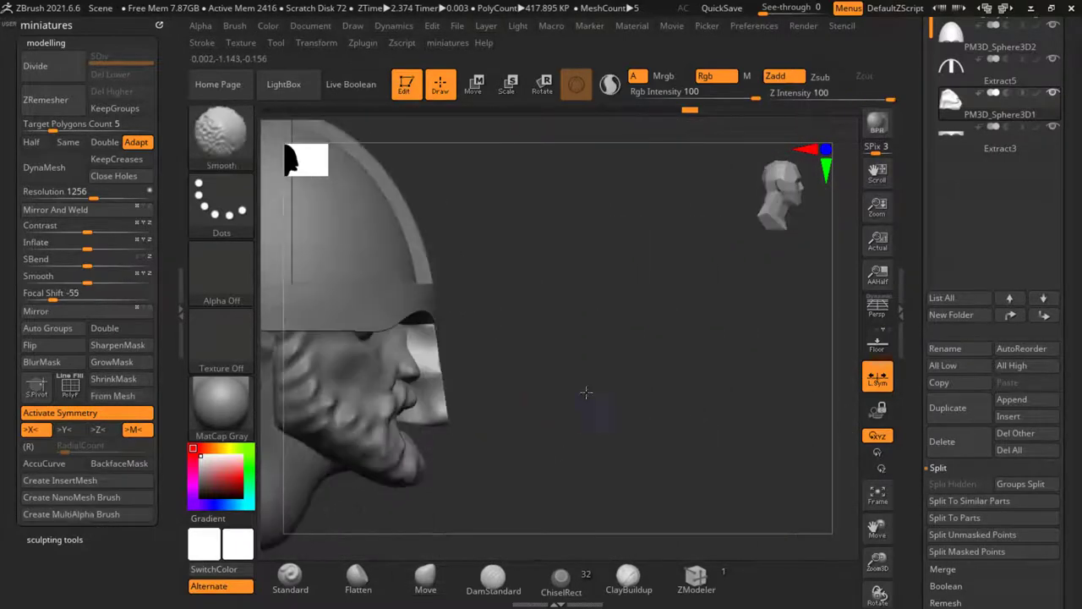
{"action": "right_click_drag", "start_coordinate": [445, 364], "coordinate": [460, 384], "text": "ctrl"}
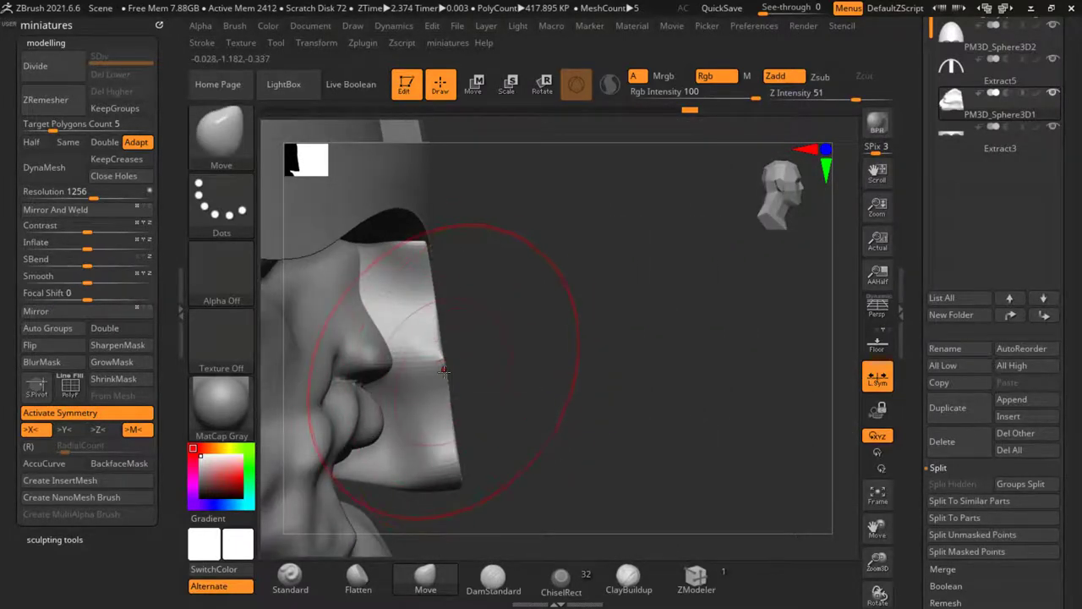
{"action": "key", "text": "s"}
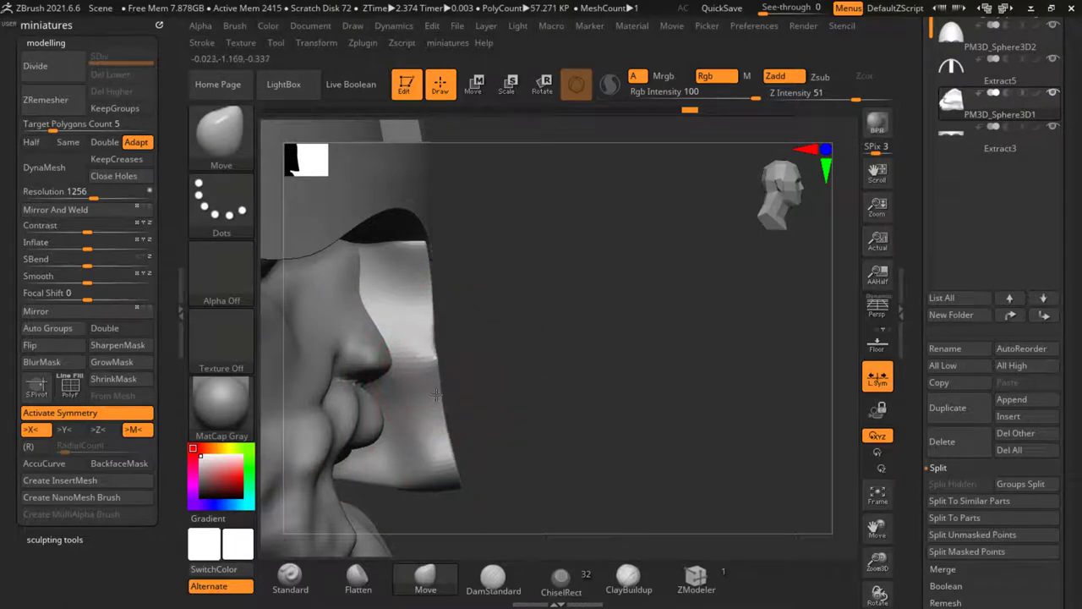
{"action": "right_click_drag", "start_coordinate": [467, 484], "coordinate": [421, 372], "text": "ctrl"}
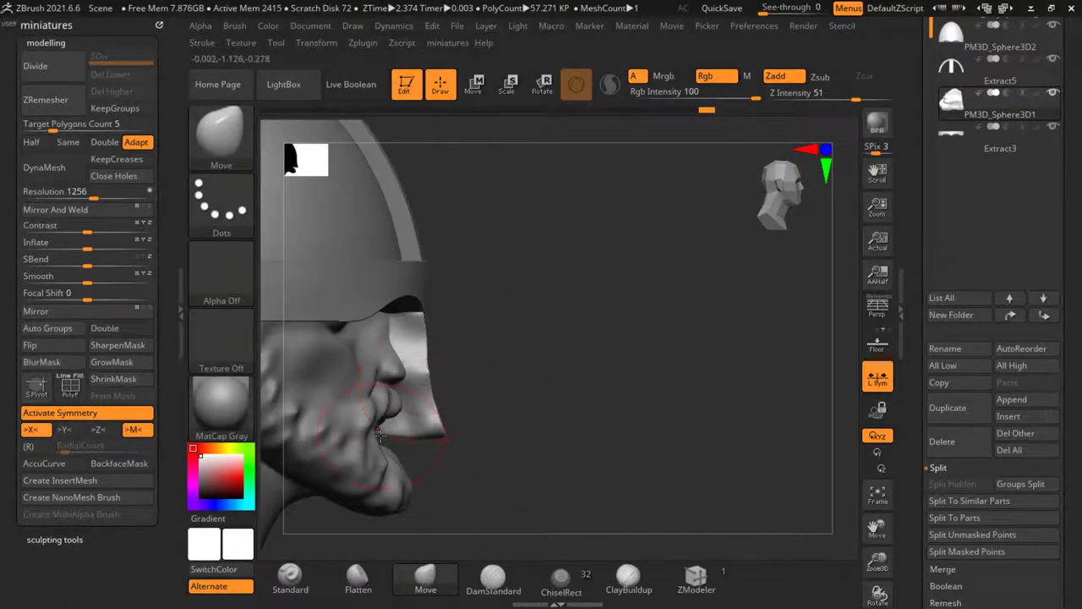
{"action": "mouse_move", "coordinate": [442, 435]}
{"action": "right_mouse_down", "text": "ctrl"}
{"action": "mouse_move", "coordinate": [510, 432]}
{"action": "mouse_move", "coordinate": [461, 433]}
{"action": "mouse_move", "coordinate": [571, 397]}
{"action": "right_mouse_up", "text": "ctrl"}
{"action": "right_click_drag", "start_coordinate": [422, 309], "coordinate": [420, 377], "text": "ctrl"}
{"action": "right_click_drag", "start_coordinate": [444, 423], "coordinate": [437, 406], "text": "ctrl"}
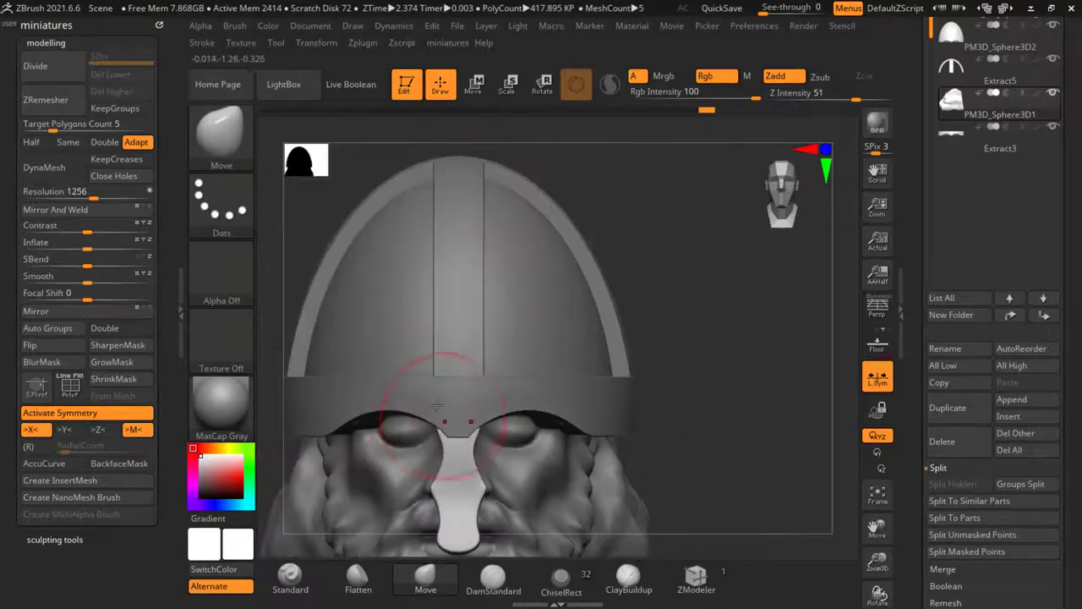
Step: Append a Sphere3D subtool and scale it down uniformly until it fits inside the head
{"action": "right_click_drag", "start_coordinate": [730, 460], "coordinate": [742, 372], "text": "alt"}
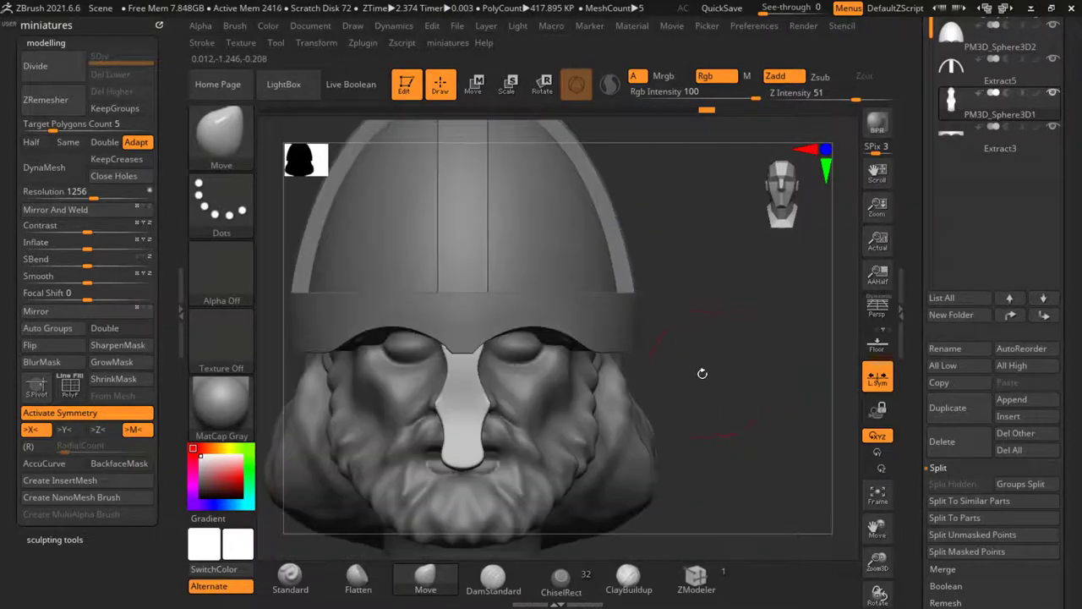
{"action": "left_click", "coordinate": [1007, 418]}
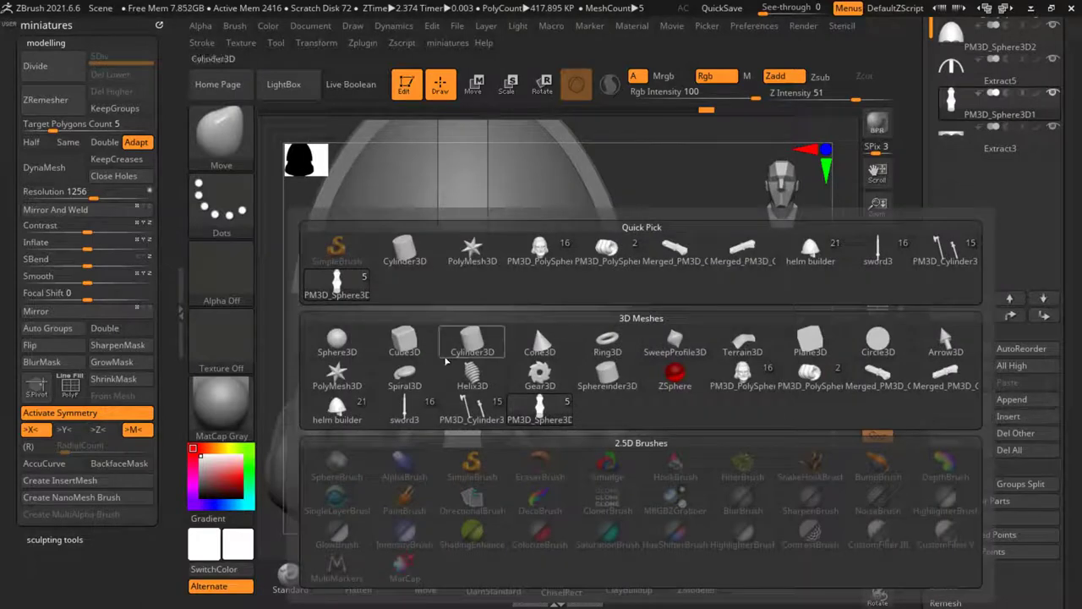
{"action": "left_click", "coordinate": [356, 352]}
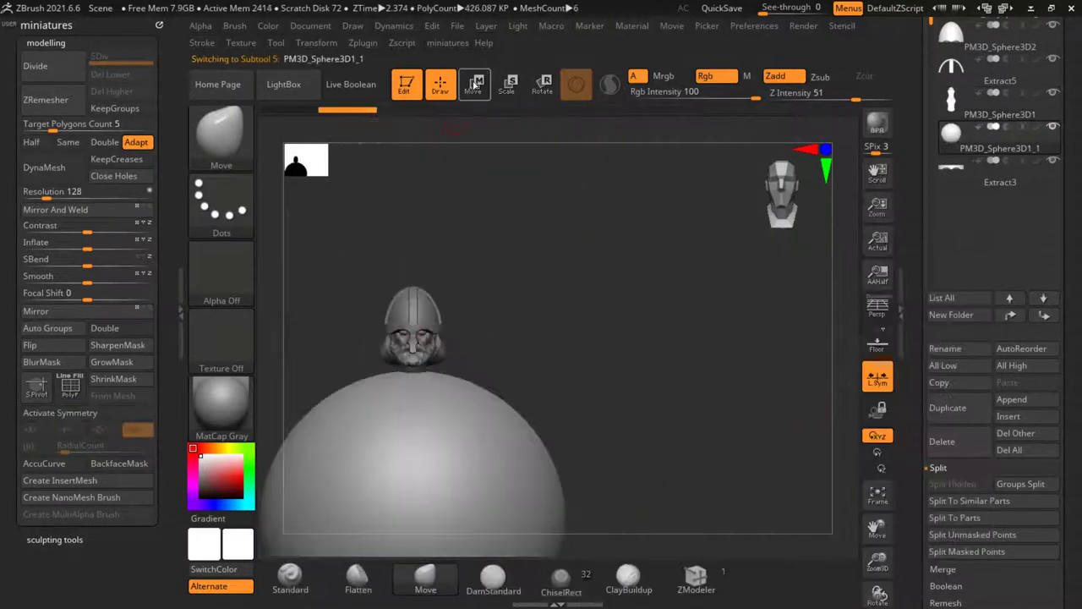
{"action": "left_click_drag", "start_coordinate": [412, 441], "coordinate": [412, 246]}
{"action": "right_click_drag", "start_coordinate": [405, 323], "coordinate": [405, 396], "text": "ctrl"}
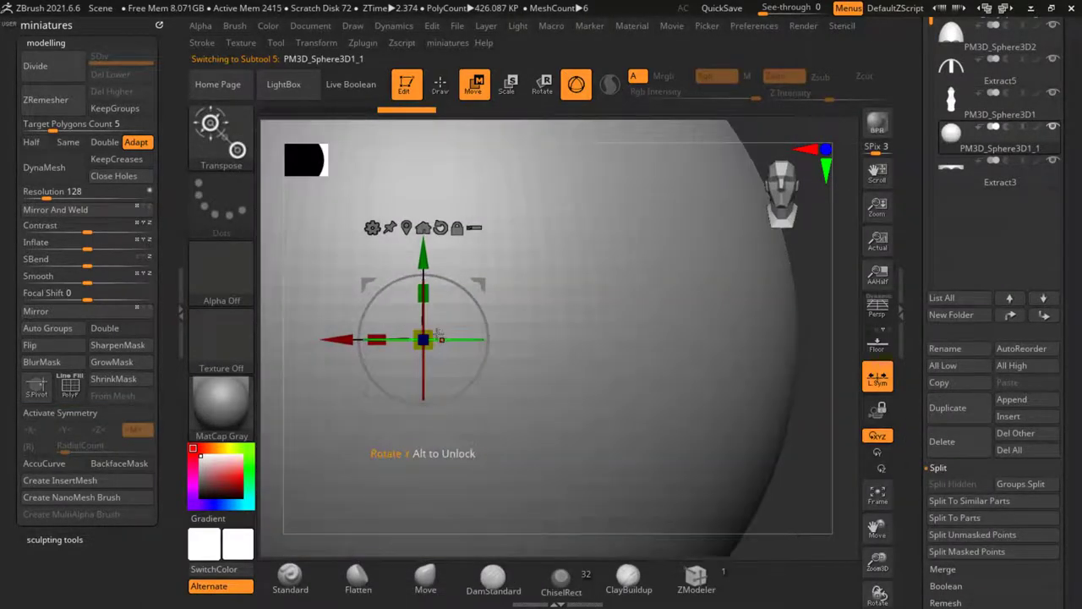
{"action": "left_click_drag", "start_coordinate": [423, 339], "coordinate": [188, 545]}
{"action": "right_click_drag", "start_coordinate": [334, 434], "coordinate": [336, 452], "text": "ctrl"}
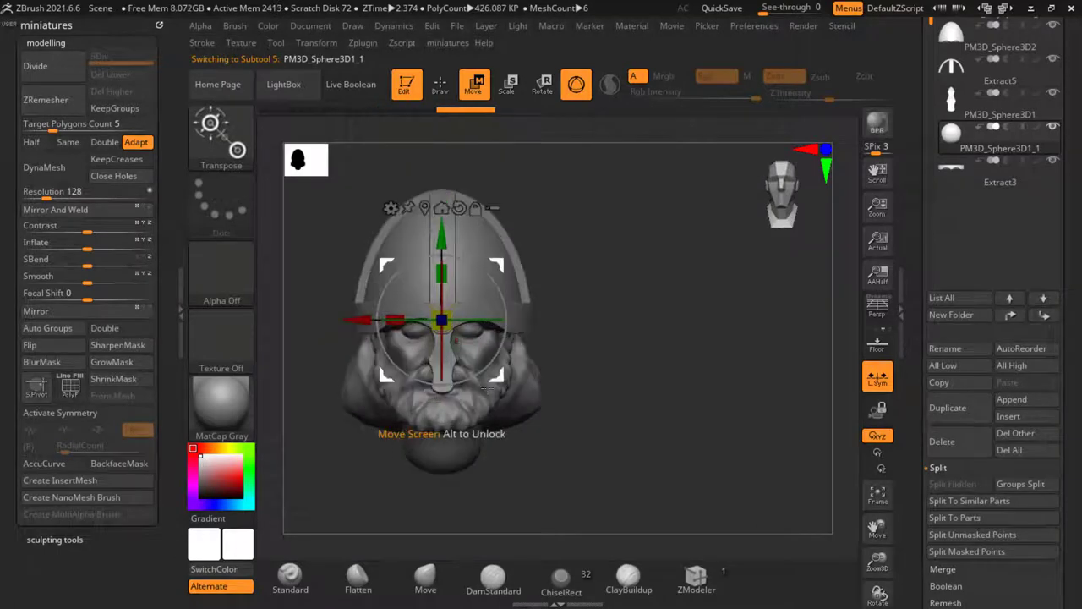
Step: Shift the small sphere sideways and forward until it sits in front of the helmet rim above one eye
{"action": "left_click_drag", "start_coordinate": [490, 382], "coordinate": [449, 385]}
{"action": "right_click_drag", "start_coordinate": [455, 391], "coordinate": [593, 454], "text": "shift"}
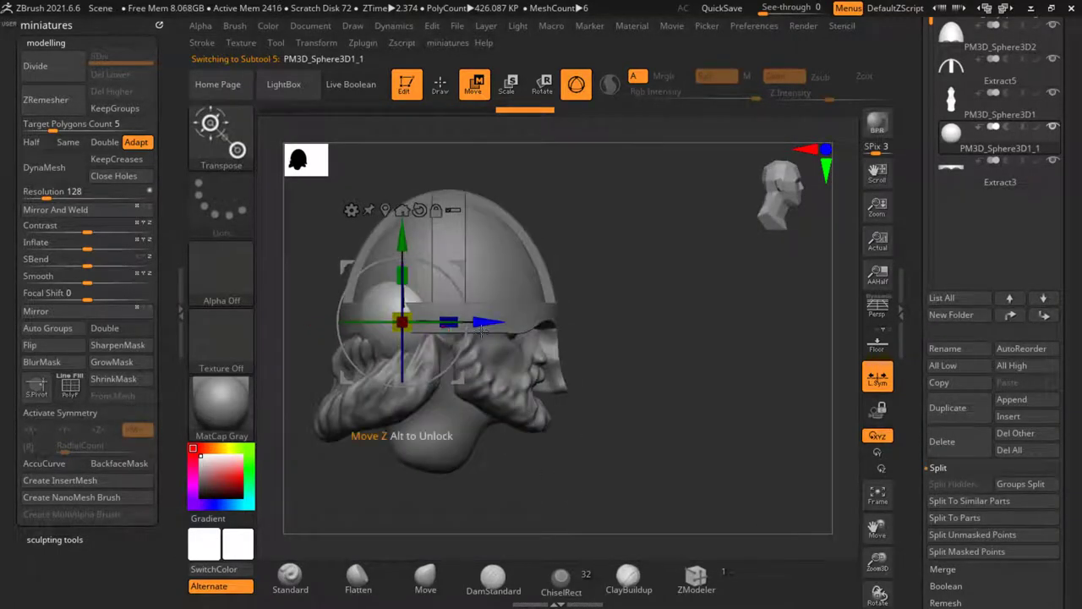
{"action": "left_click_drag", "start_coordinate": [482, 330], "coordinate": [624, 331]}
{"action": "right_click_drag", "start_coordinate": [761, 385], "coordinate": [630, 385]}
{"action": "right_click_drag", "start_coordinate": [548, 287], "coordinate": [545, 346], "text": "ctrl"}
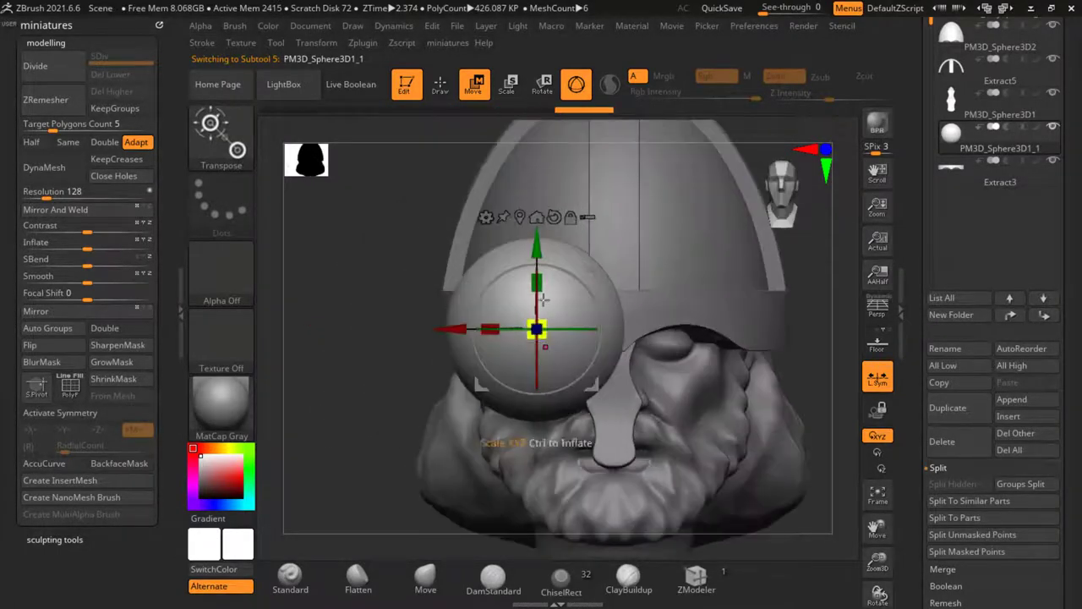
Step: Flatten the sphere vertically, thin it in depth, and rotate it to follow the helmet rim's curve above the eye
{"action": "left_click_drag", "start_coordinate": [538, 284], "coordinate": [537, 345]}
{"action": "right_click_drag", "start_coordinate": [439, 347], "coordinate": [525, 345], "text": "shift"}
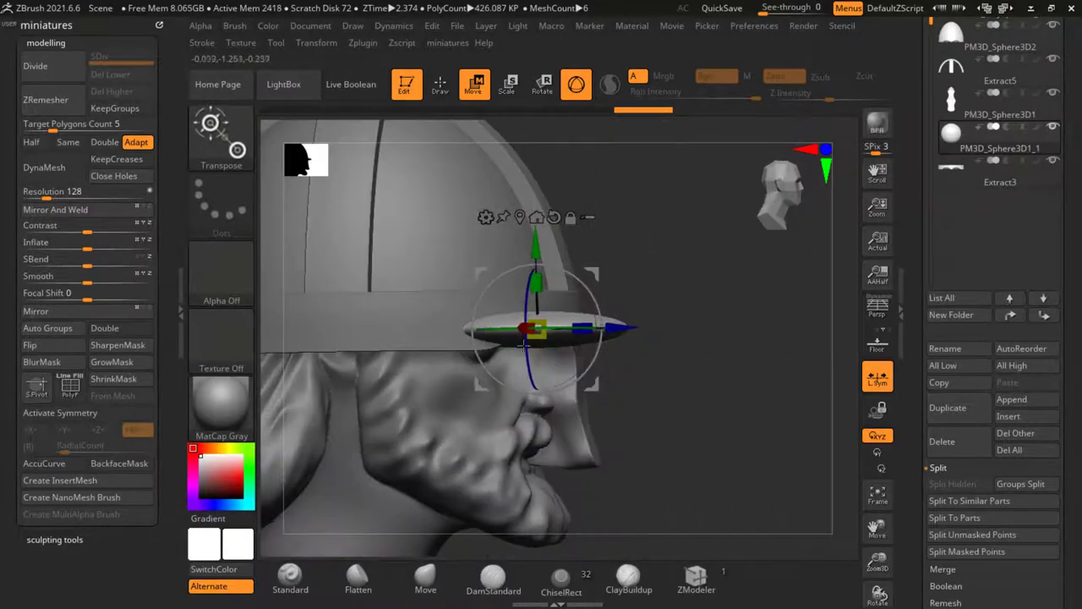
{"action": "left_click_drag", "start_coordinate": [565, 336], "coordinate": [531, 336]}
{"action": "right_click_drag", "start_coordinate": [752, 355], "coordinate": [771, 466]}
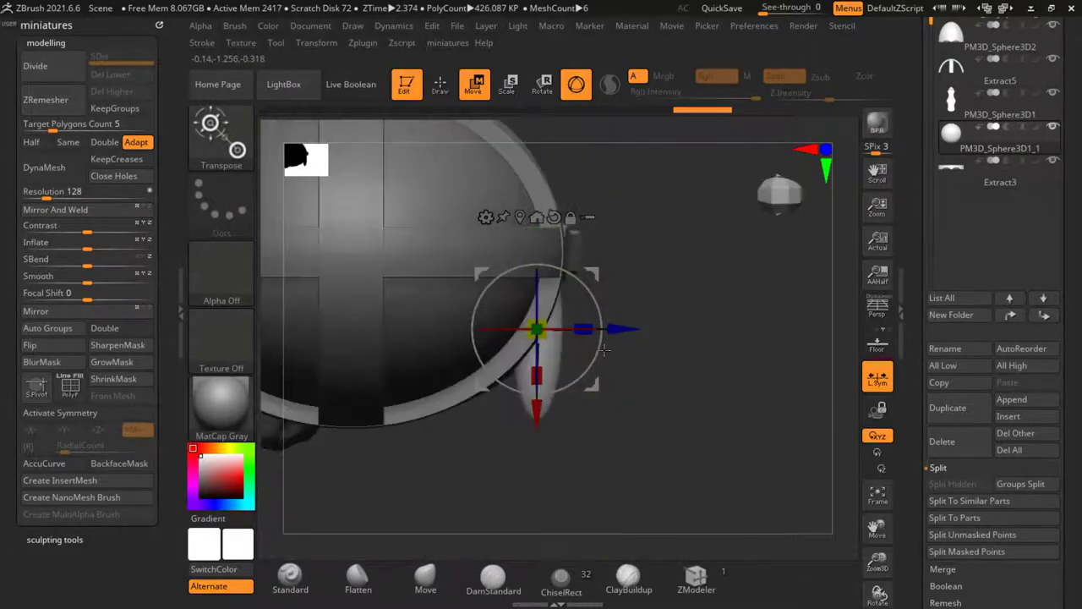
{"action": "left_click_drag", "start_coordinate": [599, 347], "coordinate": [587, 383]}
{"action": "right_click_drag", "start_coordinate": [719, 461], "coordinate": [596, 385]}
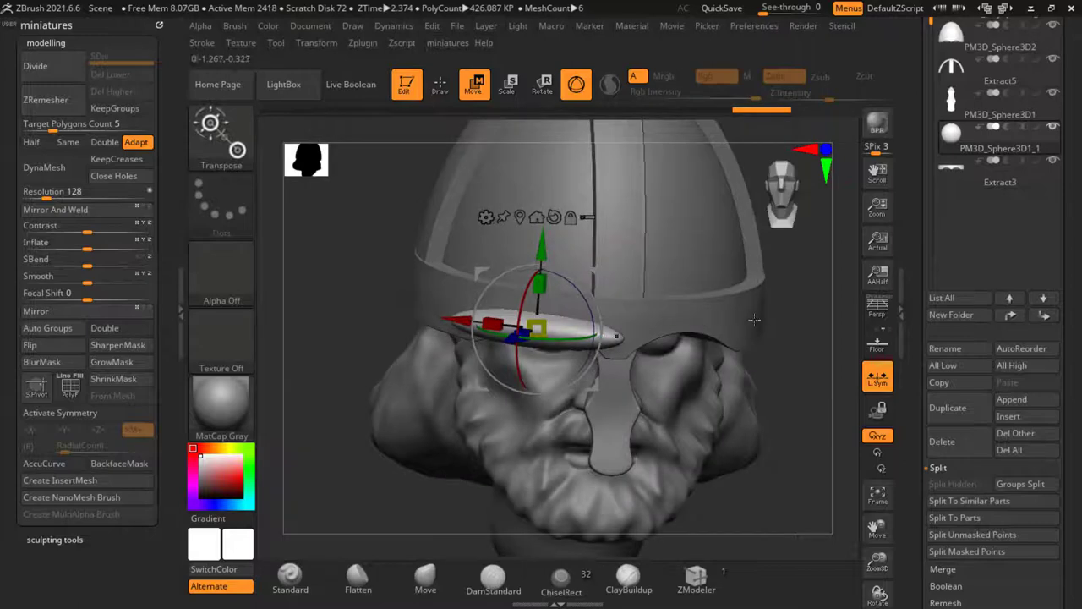
{"action": "right_click_drag", "start_coordinate": [761, 424], "coordinate": [764, 397], "text": "shift"}
Step: Arch the middle of the flattened sphere upward over the eye opening with the Move brush
{"action": "left_click", "coordinate": [441, 82]}
{"action": "right_click_drag", "start_coordinate": [507, 286], "coordinate": [504, 330], "text": "ctrl"}
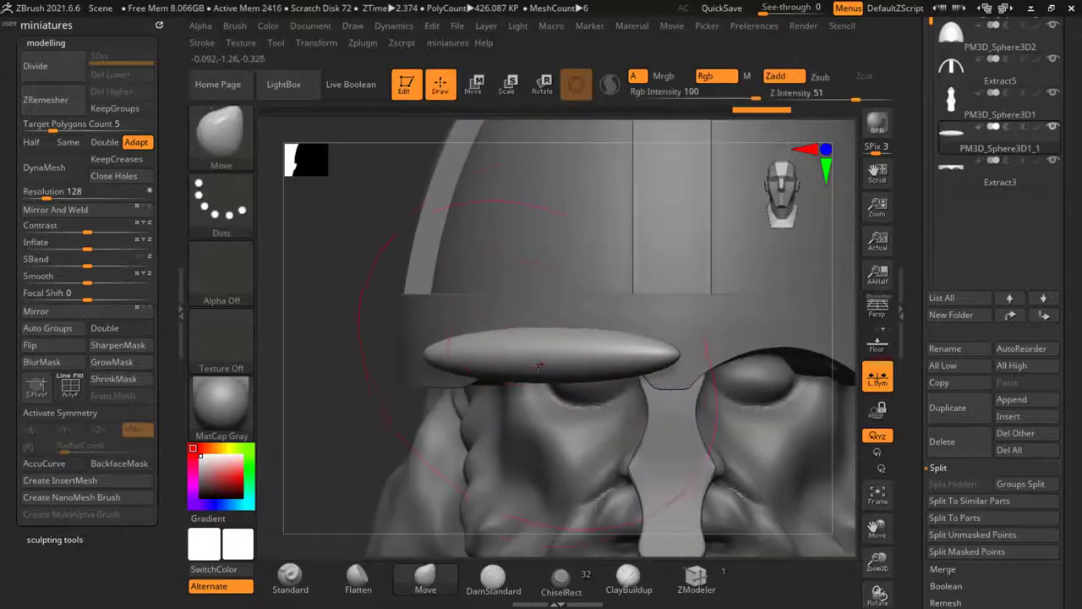
{"action": "left_click_drag", "start_coordinate": [547, 362], "coordinate": [548, 316]}
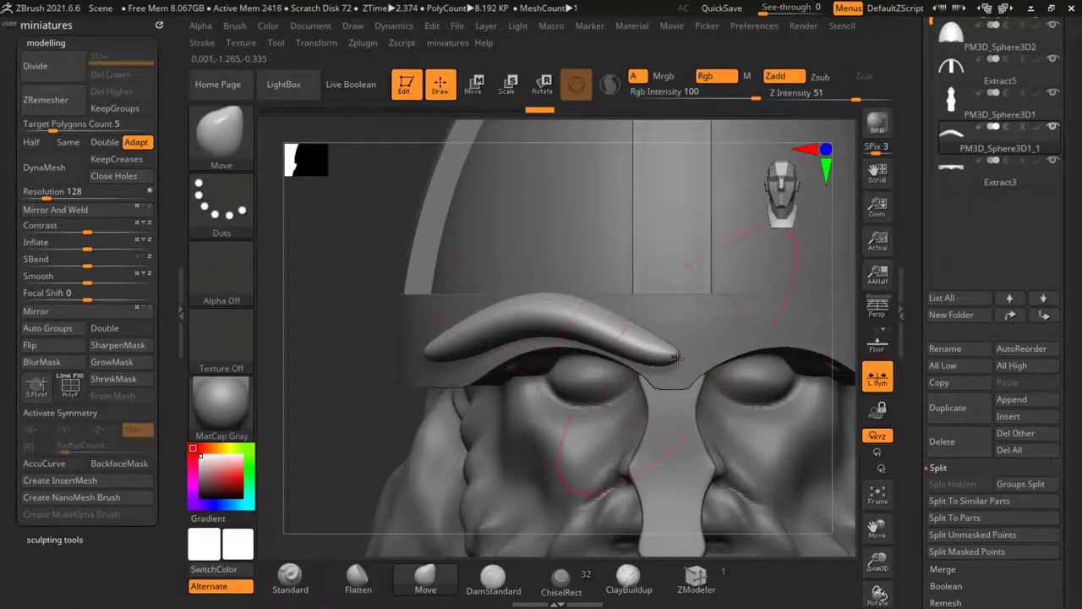
Step: Turn on AccuCurve and pull both brow ends down to the rim's eye opening, then lower the arch to match its edge
{"action": "left_click", "coordinate": [84, 462]}
{"action": "key", "text": "s"}
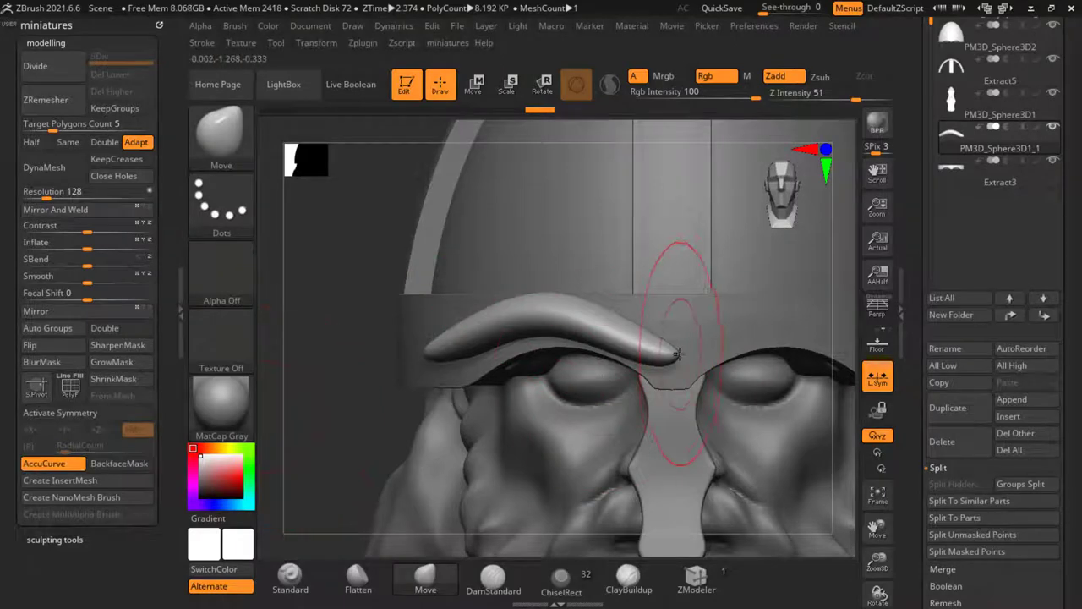
{"action": "left_click_drag", "start_coordinate": [678, 355], "coordinate": [657, 385]}
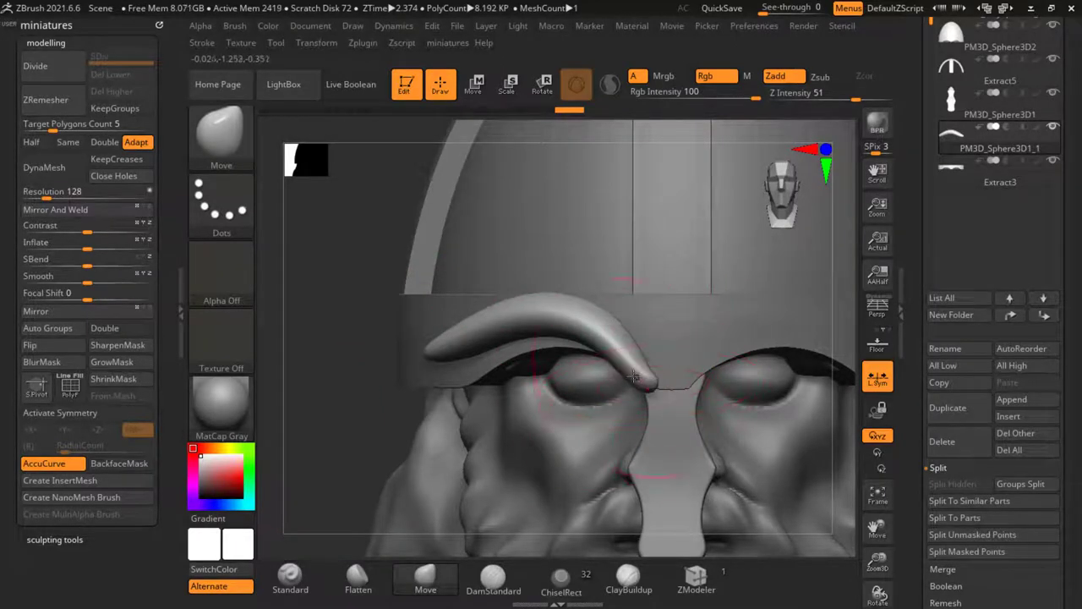
{"action": "left_click_drag", "start_coordinate": [428, 359], "coordinate": [464, 419]}
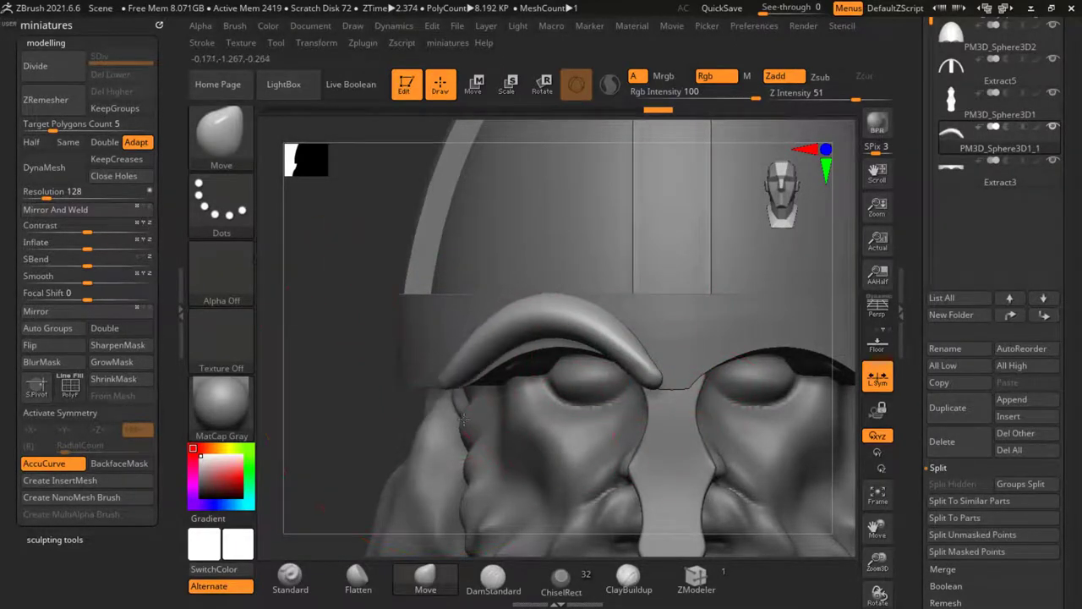
{"action": "left_click_drag", "start_coordinate": [559, 340], "coordinate": [550, 358]}
{"action": "left_click_drag", "start_coordinate": [518, 315], "coordinate": [510, 326]}
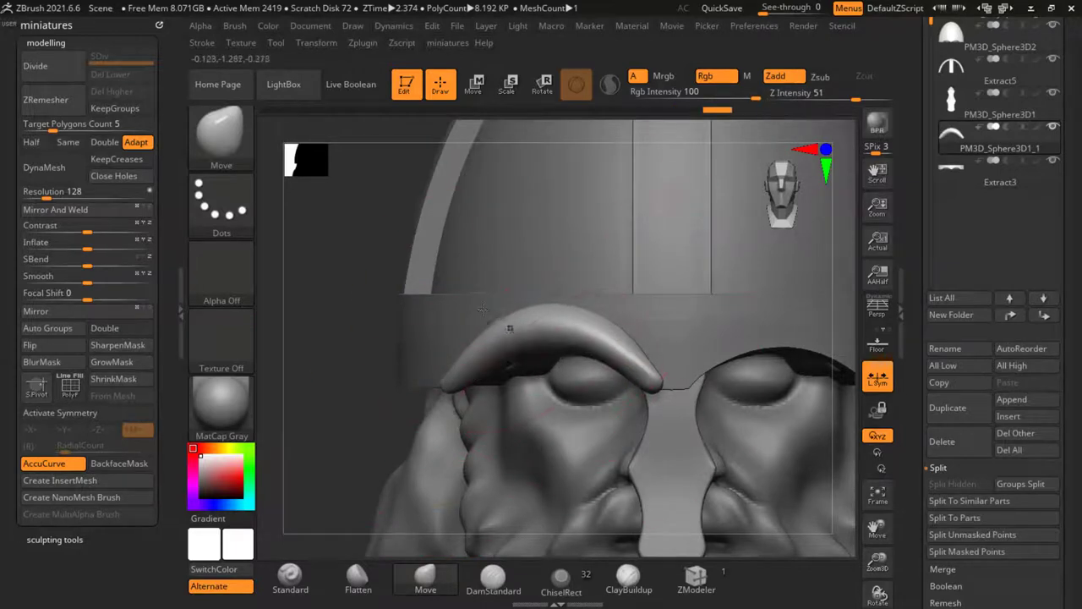
Step: Mirror and weld the brow ridge to create a matching one above the other eye
{"action": "right_click_drag", "start_coordinate": [499, 318], "coordinate": [480, 292], "text": "ctrl"}
{"action": "left_click", "coordinate": [114, 212]}
{"action": "key", "text": "ctrl+z"}
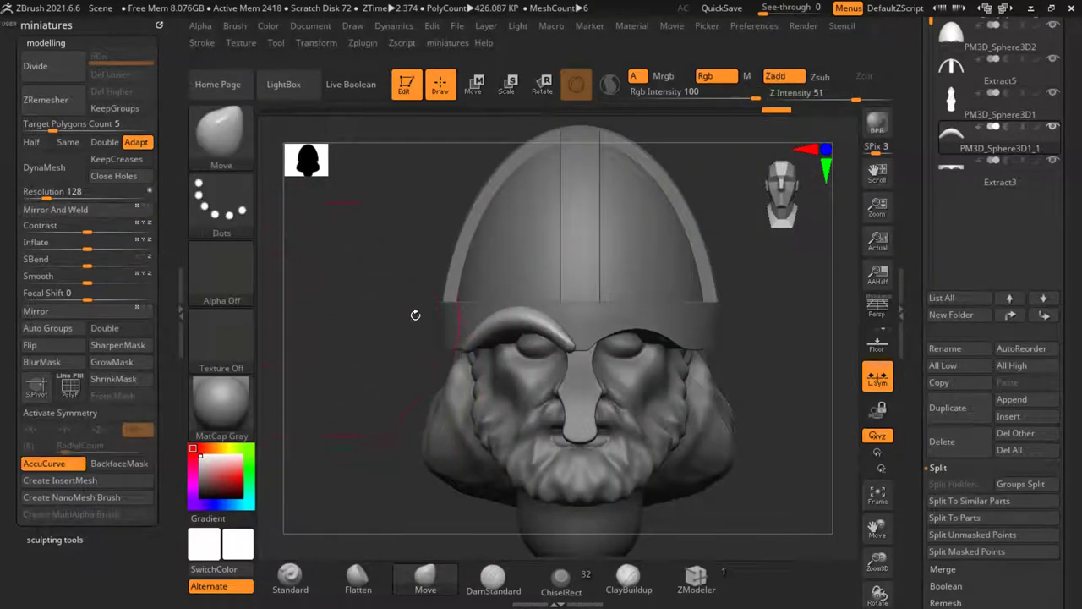
{"action": "left_click", "coordinate": [46, 208]}
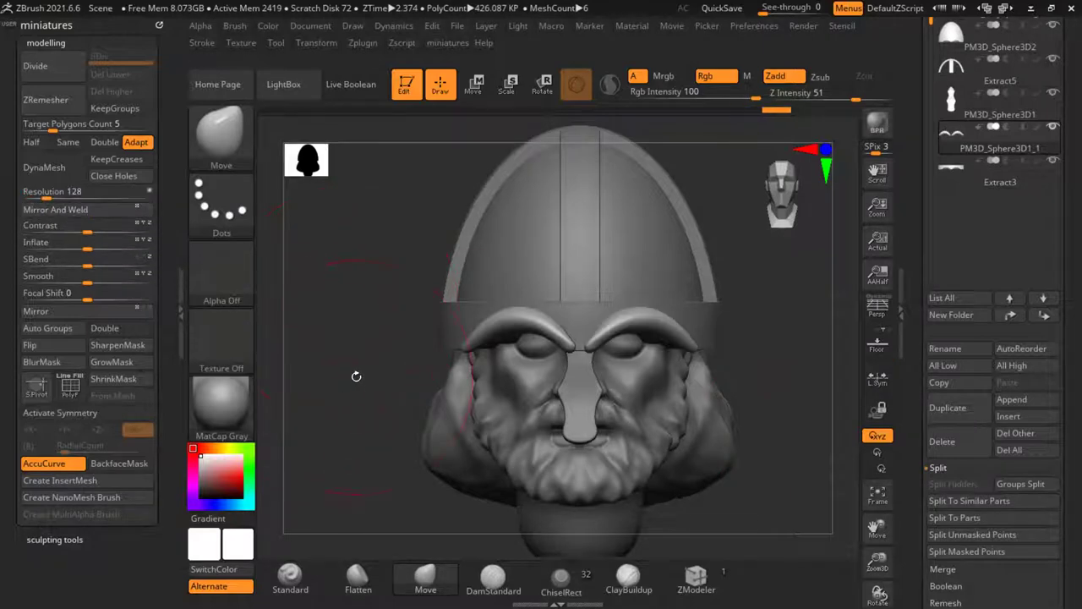
Step: Try to pull the brow ridge's outer end back along the helmet rim with the Move brush while AccuCurve is on
{"action": "right_click_drag", "start_coordinate": [593, 325], "coordinate": [583, 333], "text": "ctrl"}
{"action": "key", "text": "s"}
{"action": "left_click_drag", "start_coordinate": [565, 348], "coordinate": [572, 346]}
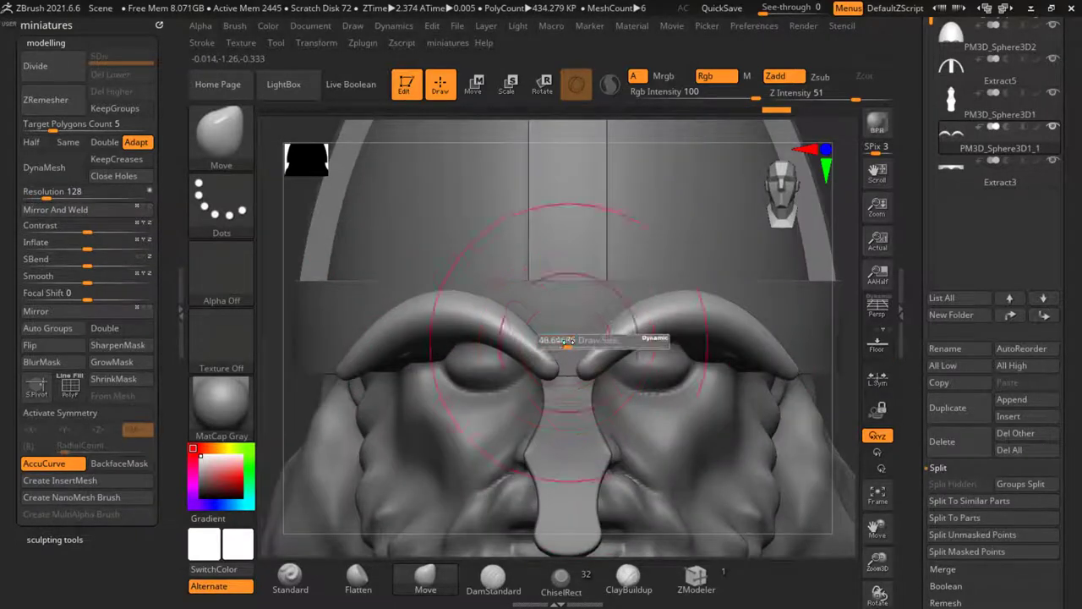
{"action": "right_click_drag", "start_coordinate": [568, 345], "coordinate": [548, 357], "text": "ctrl"}
{"action": "right_click_drag", "start_coordinate": [376, 393], "coordinate": [453, 382]}
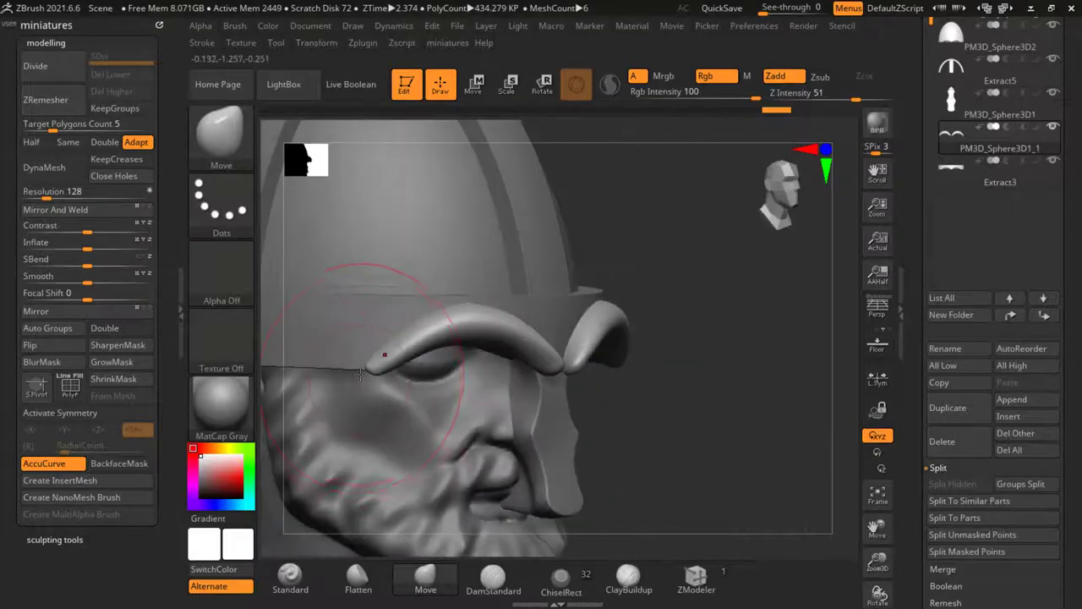
{"action": "right_click_drag", "start_coordinate": [381, 355], "coordinate": [385, 351], "text": "ctrl"}
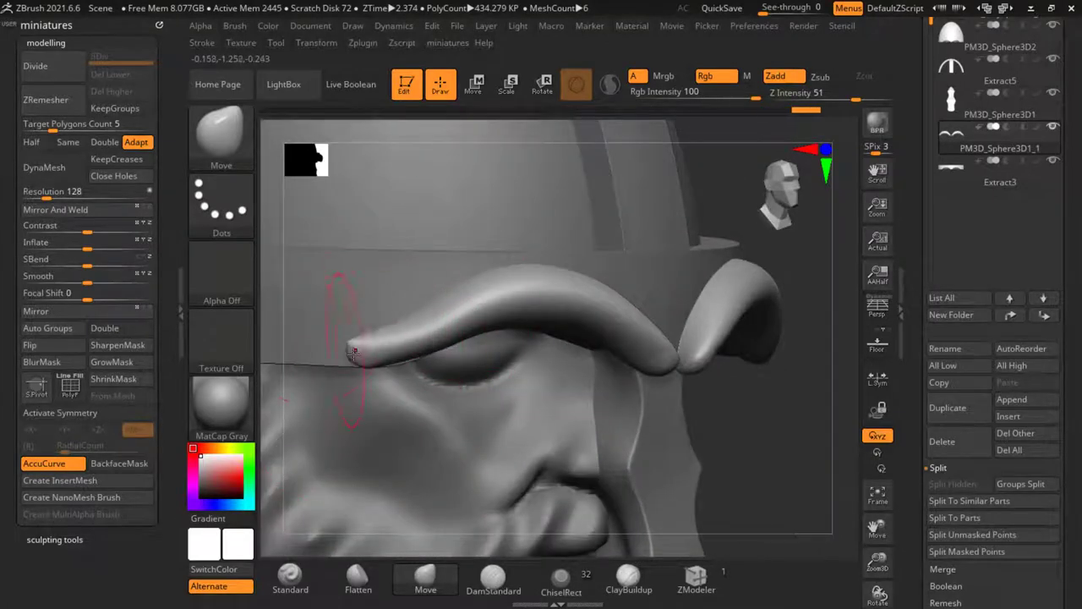
Step: Turn off AccuCurve, undo the last pull, and shape the brow ridge's outer end into a rounded knob with the Move brush
{"action": "left_click", "coordinate": [72, 466]}
{"action": "key", "text": "ctrl+z"}
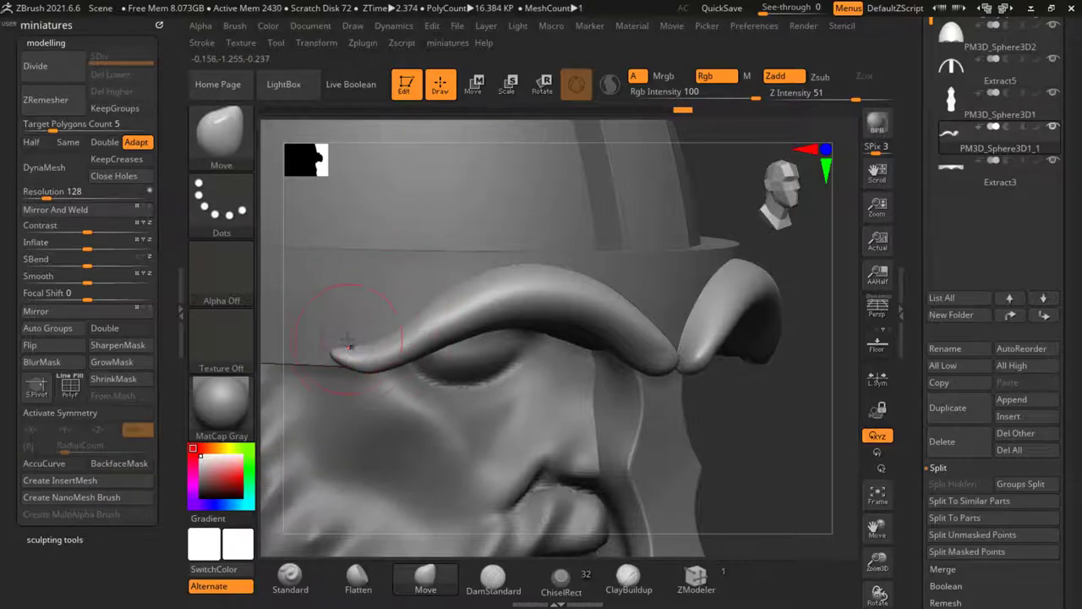
{"action": "right_click_drag", "start_coordinate": [348, 340], "coordinate": [344, 339], "text": "ctrl"}
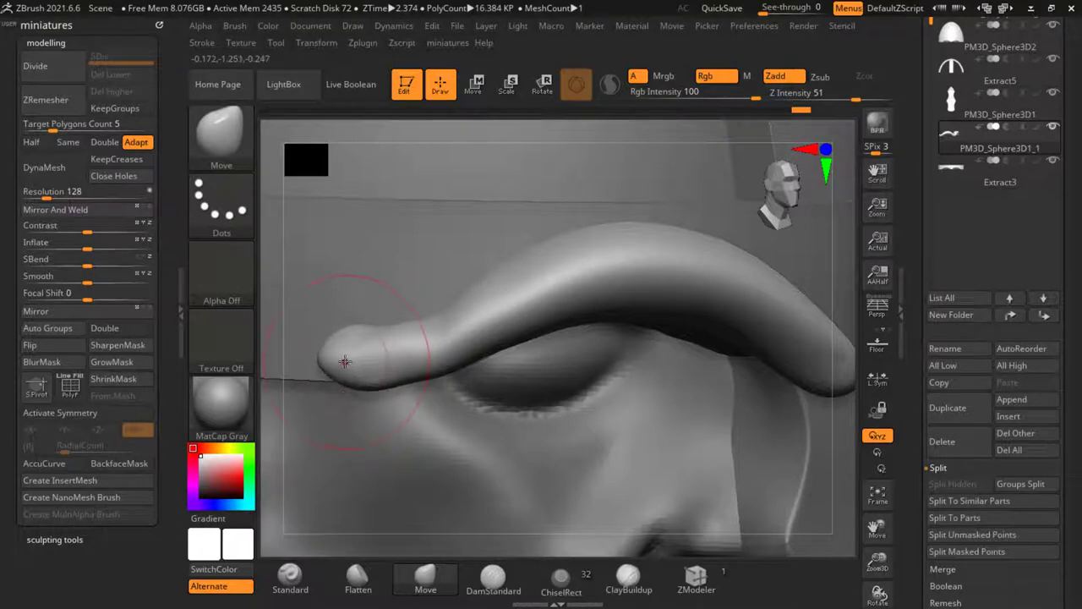
{"action": "left_click_drag", "start_coordinate": [417, 361], "coordinate": [419, 369]}
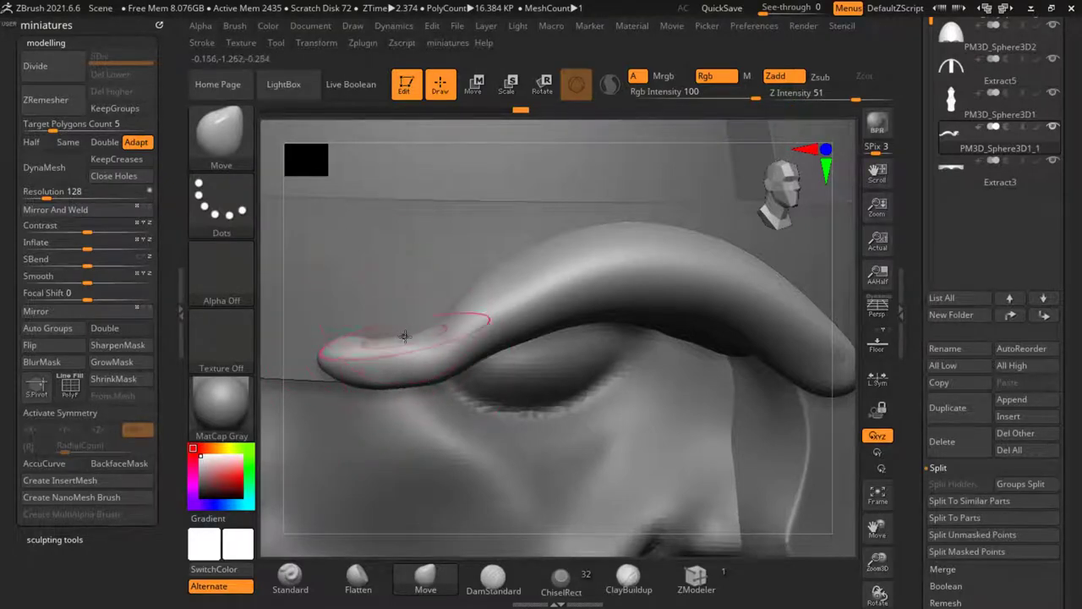
{"action": "key", "text": "s"}
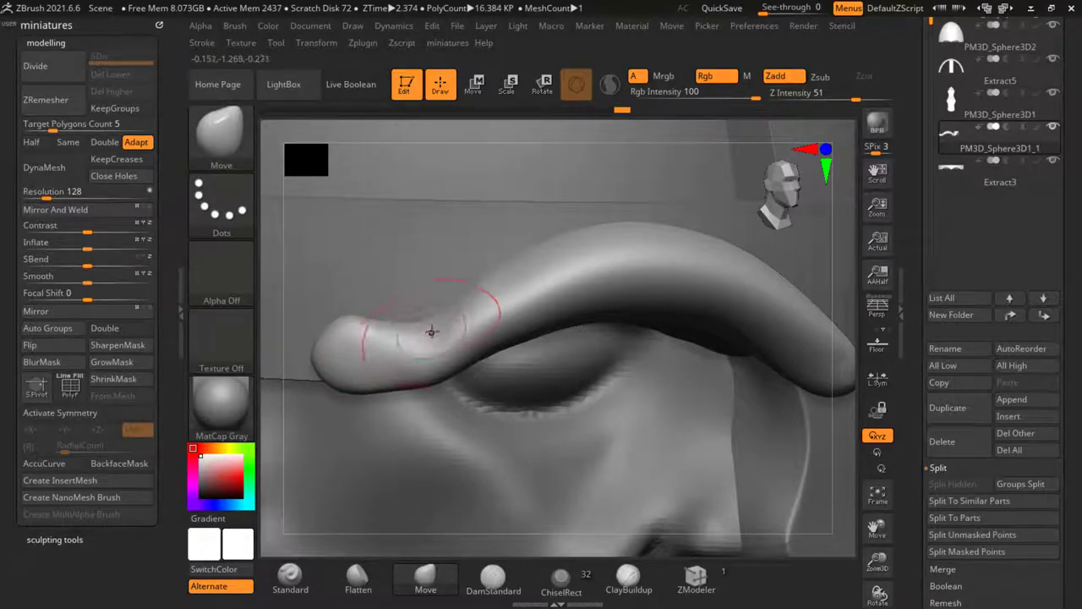
{"action": "left_click_drag", "start_coordinate": [431, 331], "coordinate": [428, 338]}
{"action": "left_click_drag", "start_coordinate": [349, 304], "coordinate": [350, 308]}
{"action": "right_click_drag", "start_coordinate": [372, 326], "coordinate": [385, 296], "text": "ctrl"}
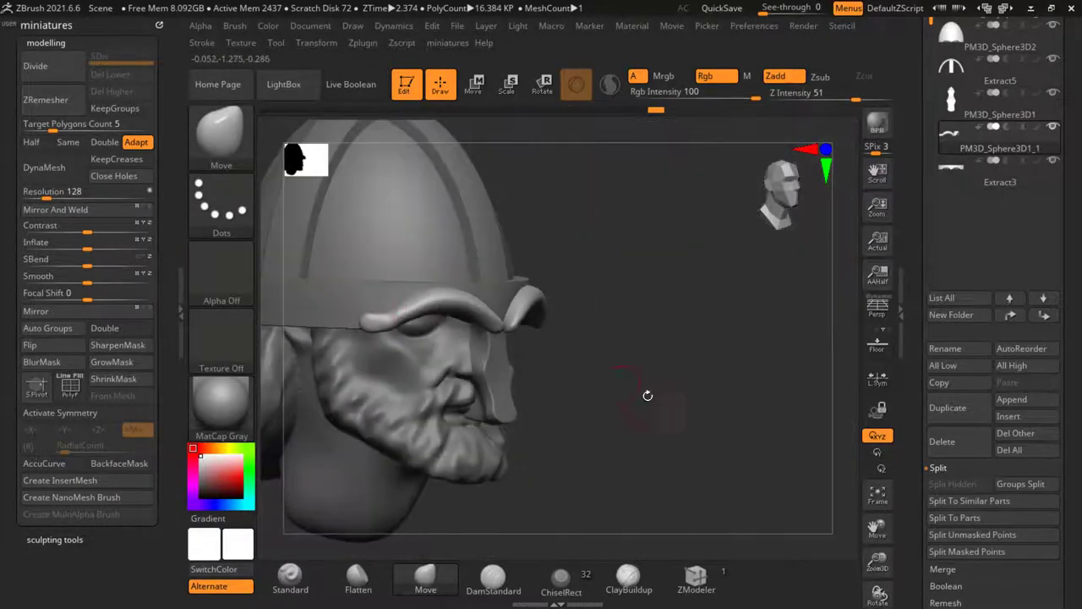
Step: From below, push the inner end of the other brow ridge back against the nose guard with the Move brush
{"action": "mouse_move", "coordinate": [648, 394]}
{"action": "left_mouse_down", "text": "shift"}
{"action": "mouse_move", "coordinate": [686, 432]}
{"action": "mouse_move", "coordinate": [739, 412]}
{"action": "mouse_move", "coordinate": [751, 349]}
{"action": "mouse_move", "coordinate": [728, 257]}
{"action": "left_mouse_up", "text": "shift"}
{"action": "right_click_drag", "start_coordinate": [728, 257], "coordinate": [731, 289], "text": "ctrl"}
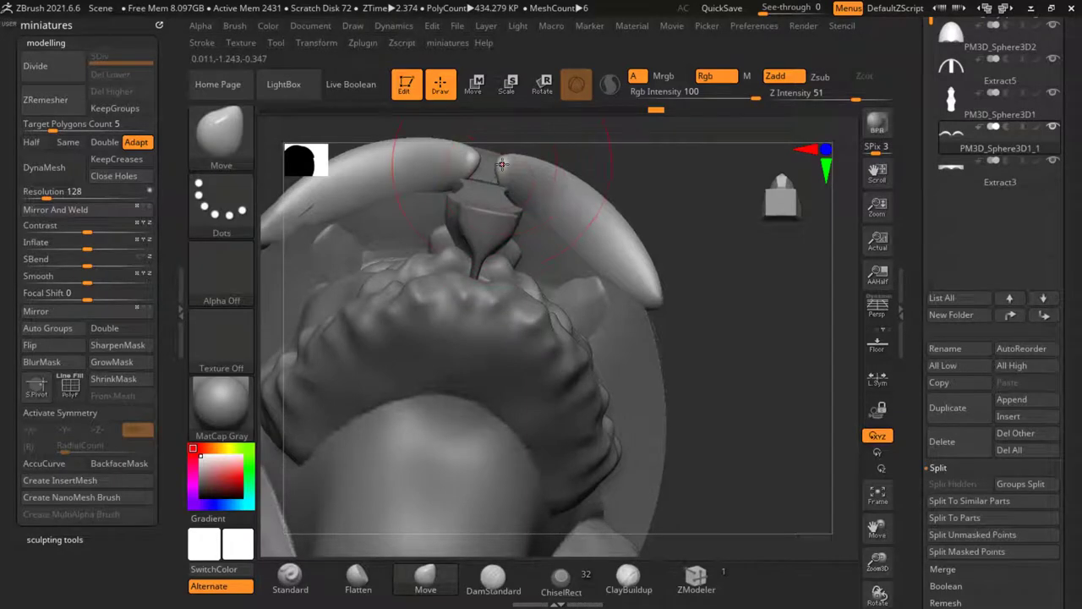
{"action": "left_click_drag", "start_coordinate": [502, 164], "coordinate": [491, 208]}
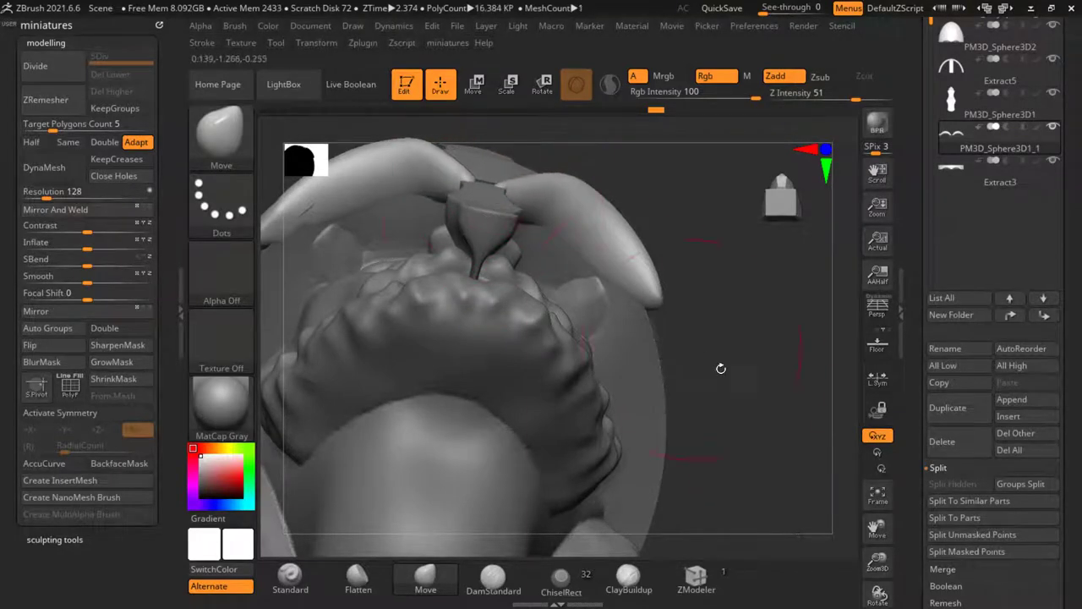
{"action": "mouse_move", "coordinate": [720, 368]}
{"action": "left_mouse_down"}
{"action": "mouse_move", "coordinate": [362, 361]}
{"action": "mouse_move", "coordinate": [482, 372]}
{"action": "left_mouse_up"}
{"action": "right_click_drag", "start_coordinate": [481, 372], "coordinate": [484, 339], "text": "ctrl"}
Step: From the front, nudge the brow ridge's inner end outward beside the nose guard's upper edge with the Move brush
{"action": "left_click_drag", "start_coordinate": [658, 389], "coordinate": [674, 416], "text": "shift"}
{"action": "right_click_drag", "start_coordinate": [461, 202], "coordinate": [456, 235], "text": "ctrl"}
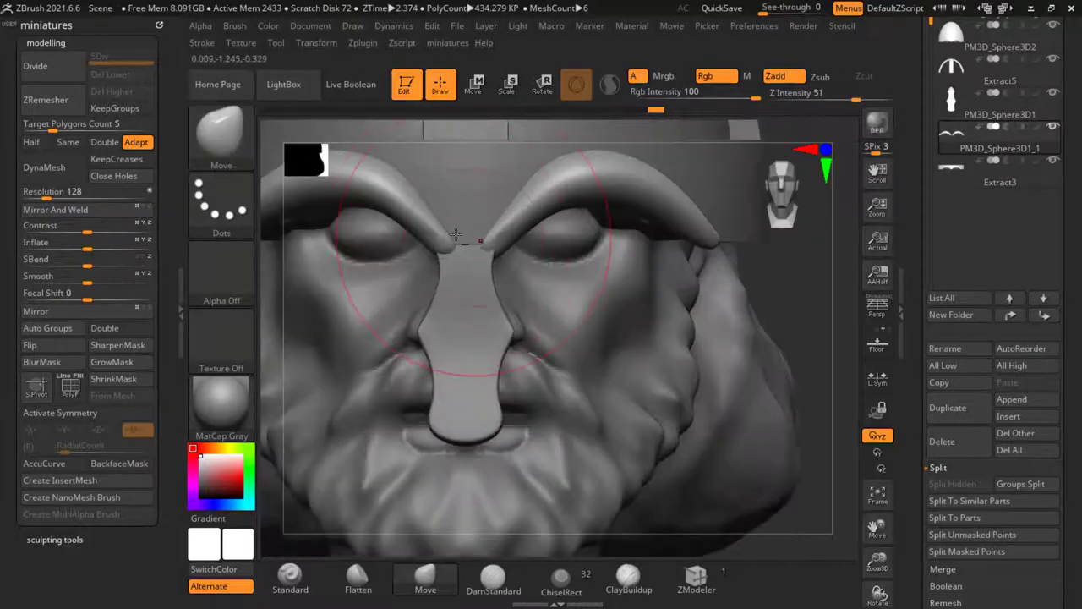
{"action": "left_click_drag", "start_coordinate": [436, 244], "coordinate": [431, 242]}
{"action": "right_click_drag", "start_coordinate": [433, 242], "coordinate": [436, 208], "text": "ctrl"}
{"action": "right_click_drag", "start_coordinate": [725, 391], "coordinate": [709, 418], "text": "alt"}
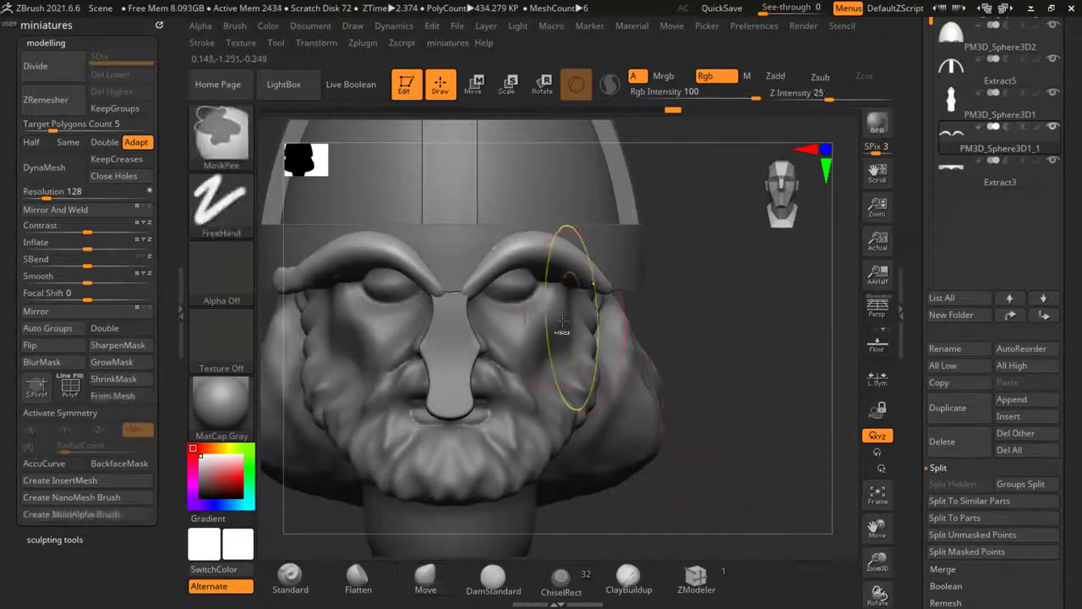
Step: Turn on X symmetry and Mirror And Weld the brow ridges so both sides match
{"action": "key", "text": "x"}
{"action": "left_click", "coordinate": [54, 208]}
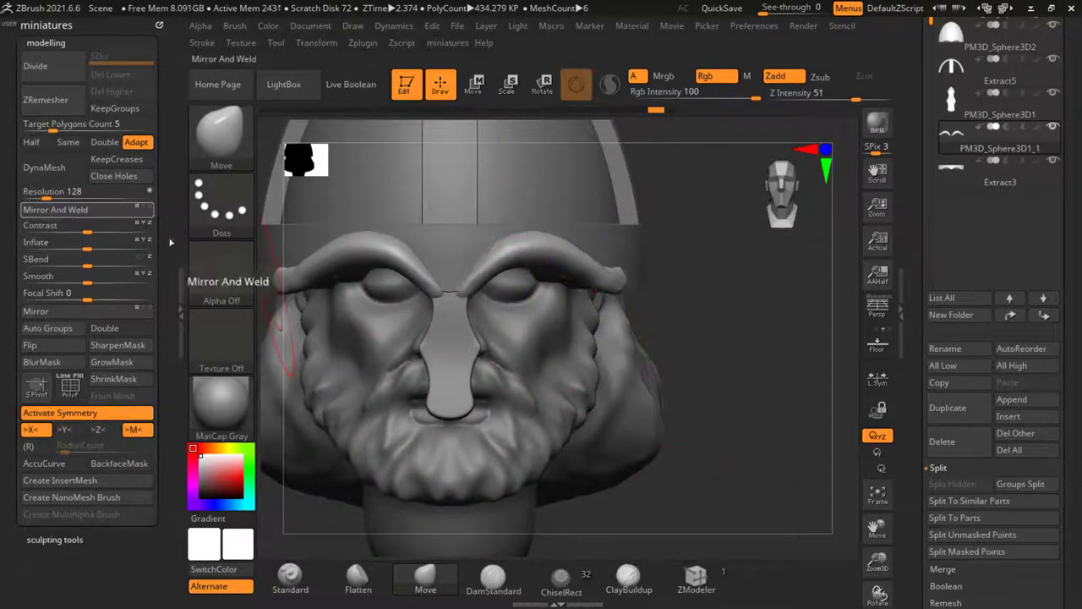
Step: Flatten the front face of the brow ridge from its outer knob up to the crest with the Flatten brush
{"action": "left_click", "coordinate": [359, 582]}
{"action": "mouse_move", "coordinate": [705, 410]}
{"action": "left_mouse_down"}
{"action": "mouse_move", "coordinate": [713, 435]}
{"action": "mouse_move", "coordinate": [744, 423]}
{"action": "left_mouse_up"}
{"action": "mouse_move", "coordinate": [358, 277]}
{"action": "right_mouse_down", "text": "ctrl"}
{"action": "mouse_move", "coordinate": [356, 319]}
{"action": "mouse_move", "coordinate": [358, 283]}
{"action": "right_mouse_up", "text": "ctrl"}
{"action": "left_click_drag", "start_coordinate": [652, 468], "coordinate": [712, 423]}
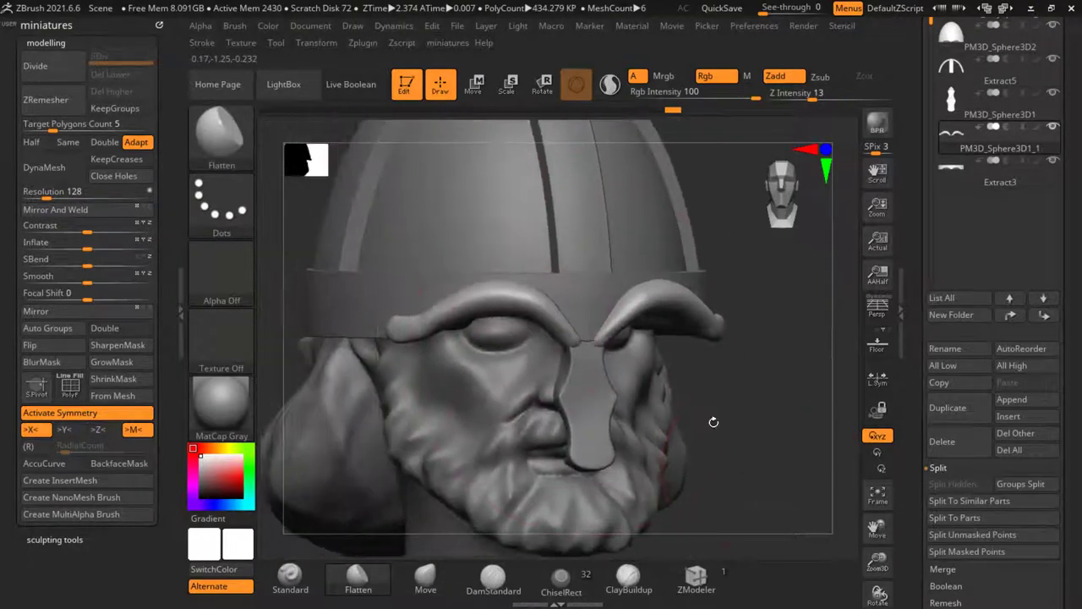
{"action": "mouse_move", "coordinate": [409, 292]}
{"action": "right_mouse_down", "text": "ctrl"}
{"action": "mouse_move", "coordinate": [413, 319]}
{"action": "mouse_move", "coordinate": [384, 328]}
{"action": "right_mouse_up", "text": "ctrl"}
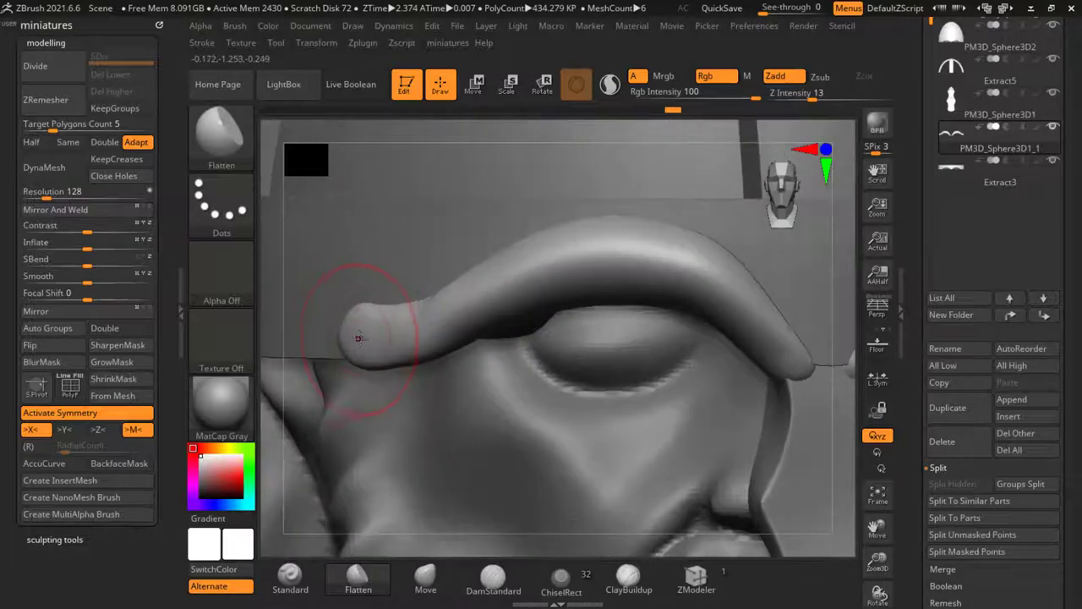
{"action": "mouse_move", "coordinate": [362, 336]}
{"action": "left_mouse_down"}
{"action": "mouse_move", "coordinate": [425, 333]}
{"action": "mouse_move", "coordinate": [485, 296]}
{"action": "mouse_move", "coordinate": [527, 251]}
{"action": "mouse_move", "coordinate": [641, 243]}
{"action": "mouse_move", "coordinate": [635, 258]}
{"action": "mouse_move", "coordinate": [614, 256]}
{"action": "left_mouse_up"}
{"action": "key", "text": "s"}
{"action": "key", "text": "s"}
{"action": "left_click", "coordinate": [660, 262]}
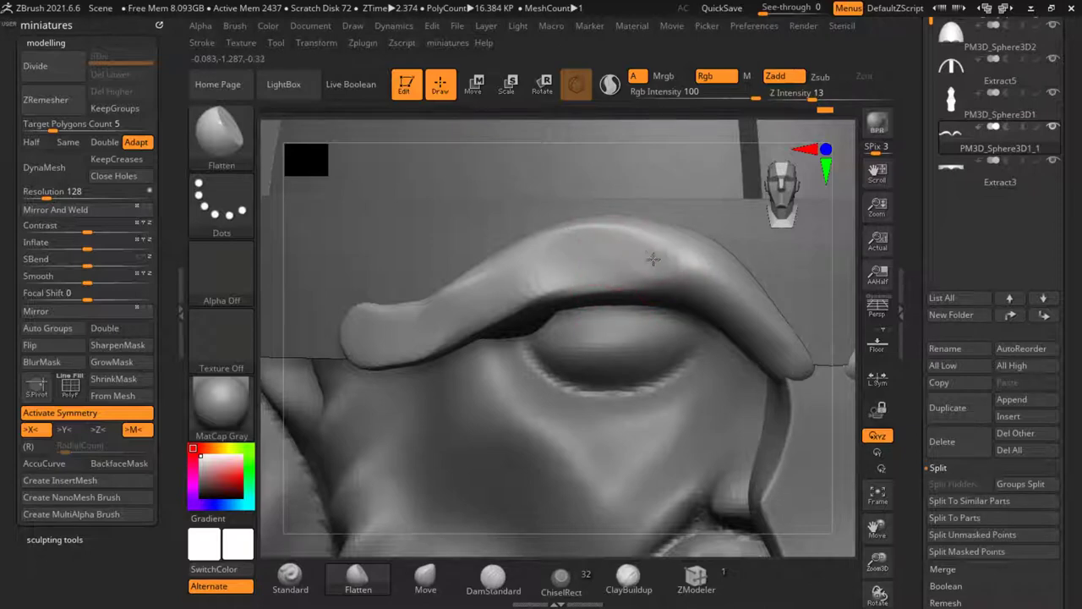
{"action": "key", "text": "alt+Tab"}
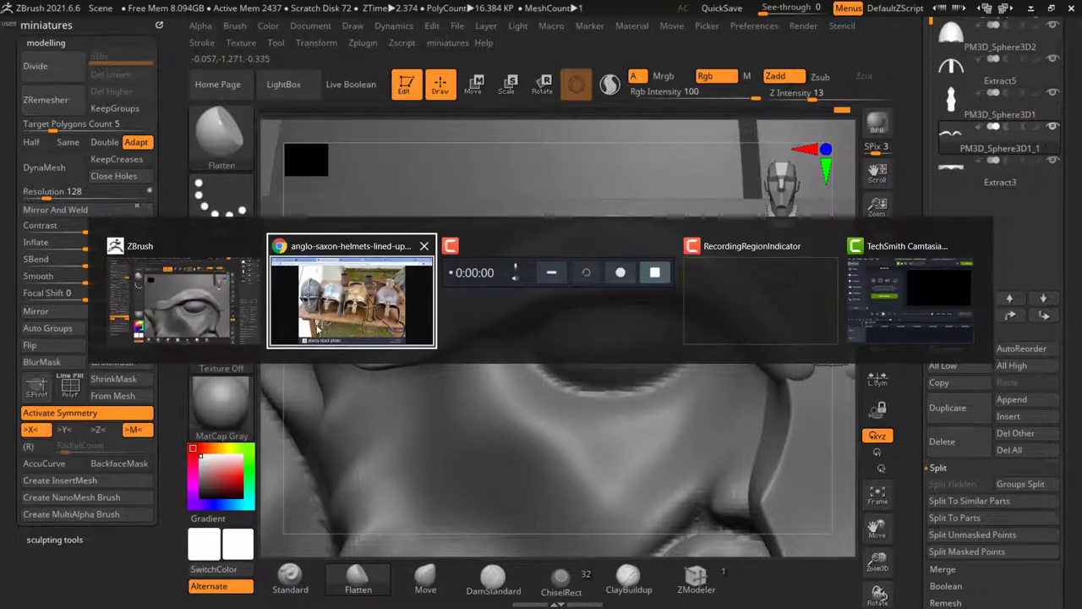
{"action": "left_click", "coordinate": [229, 312]}
Step: Even out the flattened face along the brow ridge's arch toward its inner end with the Flatten brush
{"action": "key", "text": "s"}
{"action": "left_click_drag", "start_coordinate": [626, 246], "coordinate": [712, 279]}
{"action": "key", "text": "s"}
{"action": "mouse_move", "coordinate": [709, 272]}
{"action": "left_mouse_down"}
{"action": "mouse_move", "coordinate": [717, 291]}
{"action": "mouse_move", "coordinate": [708, 272]}
{"action": "left_mouse_up"}
{"action": "mouse_move", "coordinate": [564, 267]}
{"action": "left_mouse_down"}
{"action": "mouse_move", "coordinate": [500, 283]}
{"action": "mouse_move", "coordinate": [414, 331]}
{"action": "left_mouse_up"}
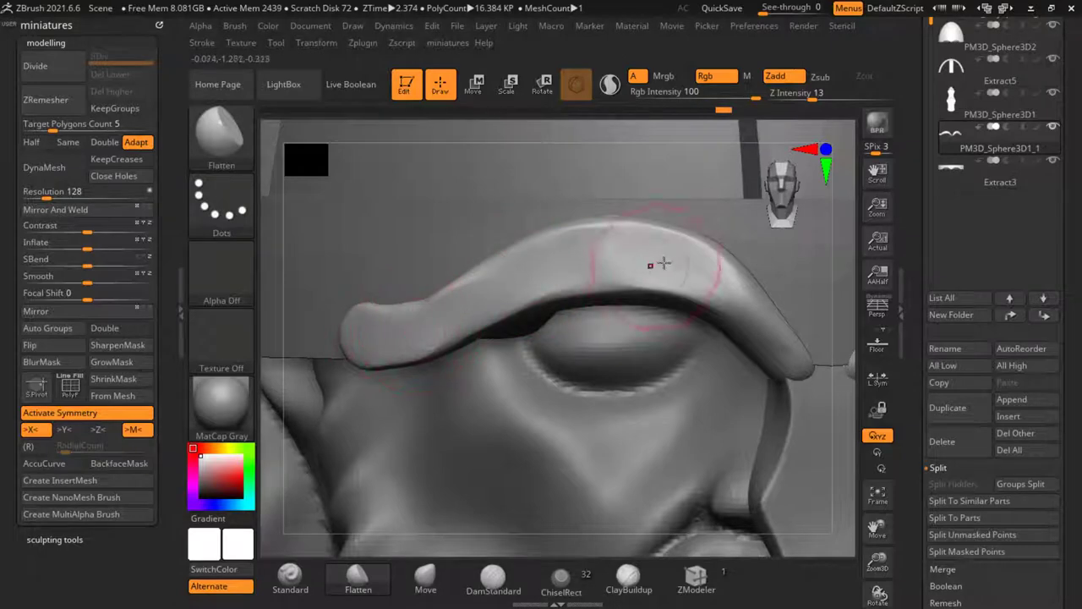
{"action": "left_click_drag", "start_coordinate": [726, 295], "coordinate": [746, 304]}
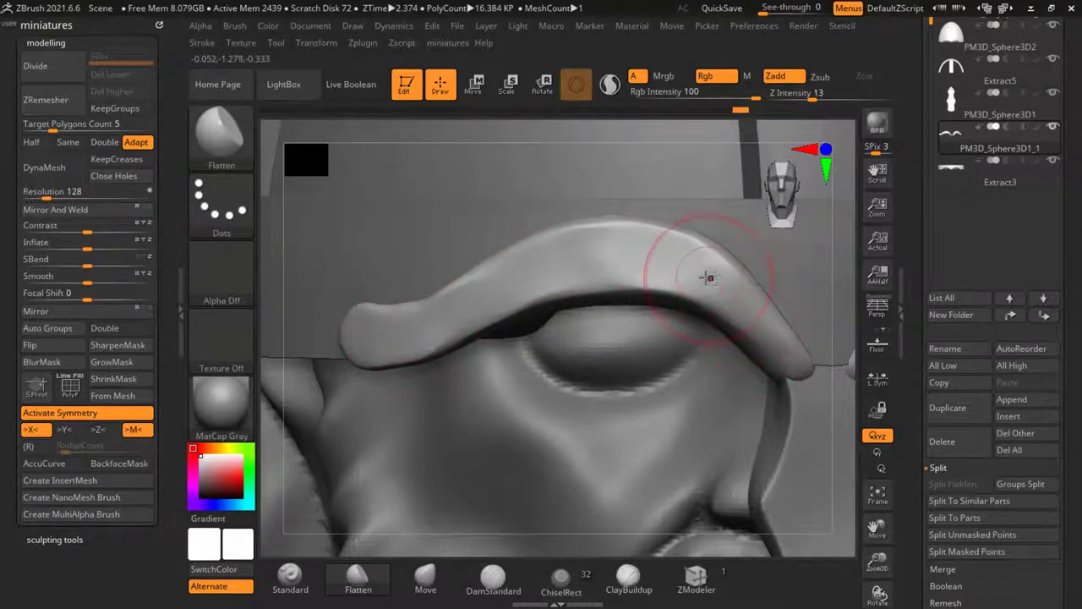
{"action": "left_click_drag", "start_coordinate": [609, 258], "coordinate": [587, 247]}
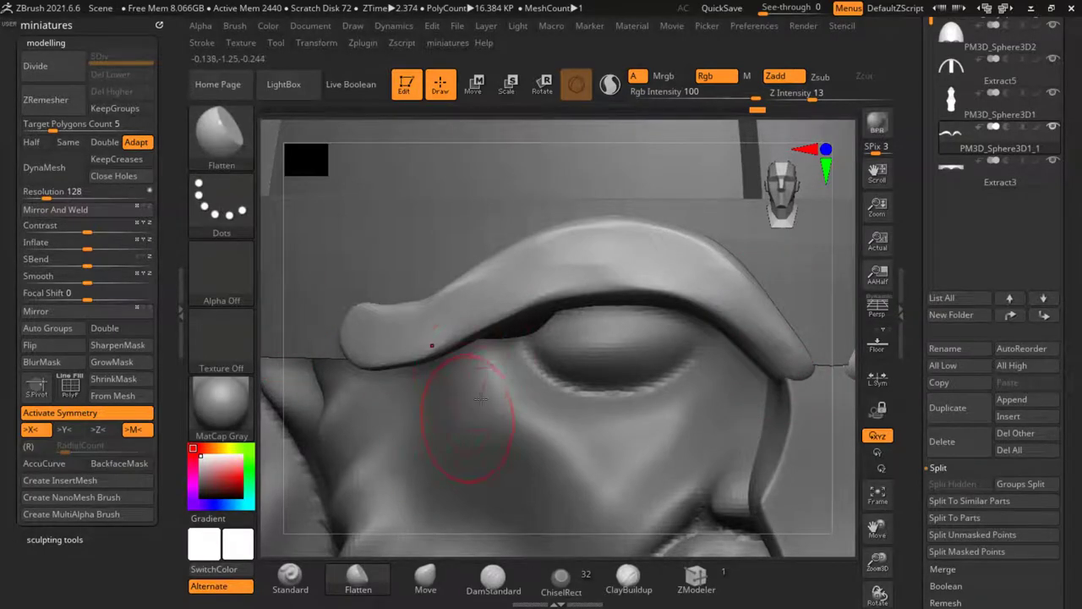
Step: ZRemesh the brow ridges and smooth the surface near the outer end
{"action": "right_click_drag", "start_coordinate": [539, 275], "coordinate": [573, 324], "text": "ctrl"}
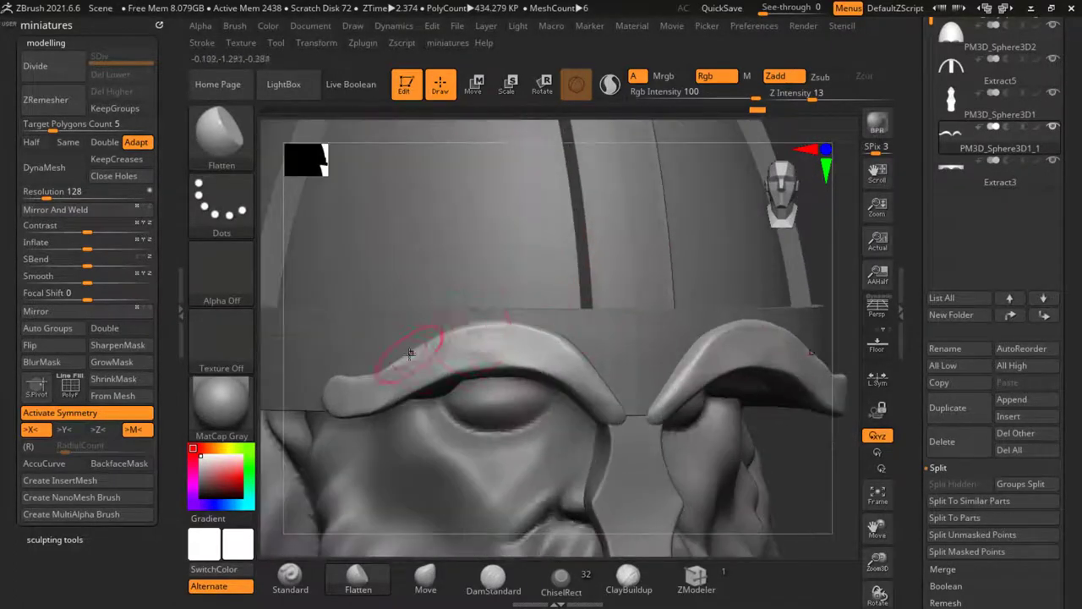
{"action": "right_click_drag", "start_coordinate": [409, 353], "coordinate": [447, 380], "text": "ctrl"}
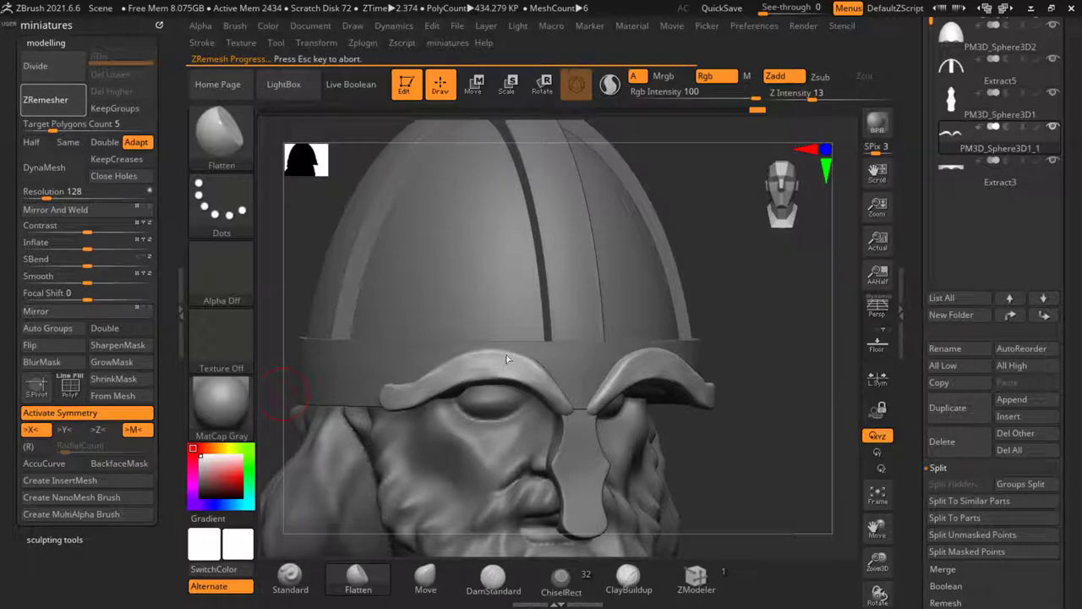
{"action": "right_click_drag", "start_coordinate": [426, 370], "coordinate": [440, 381], "text": "ctrl"}
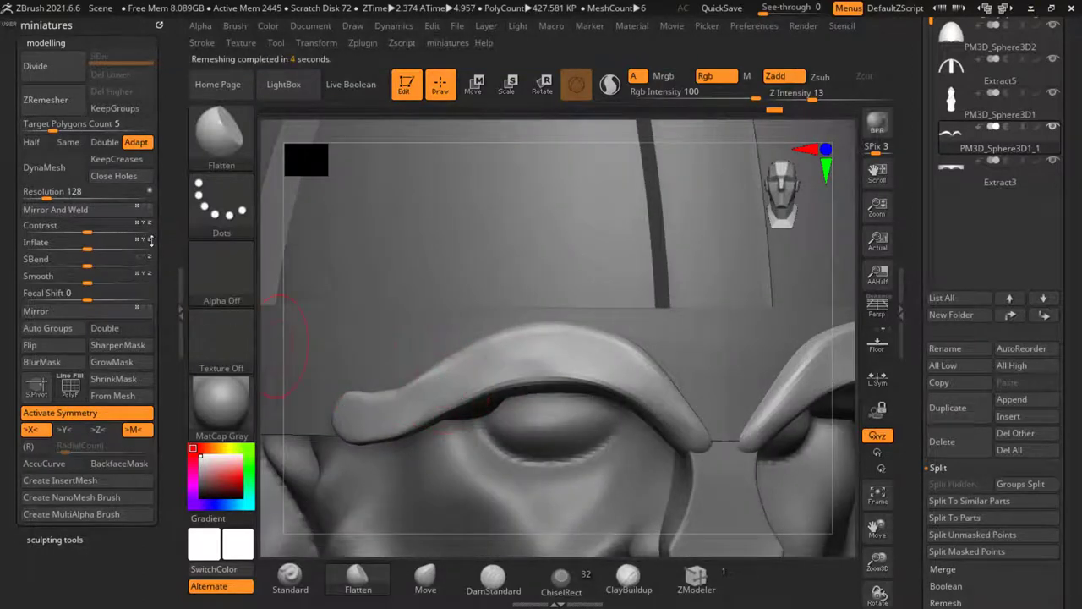
{"action": "mouse_move", "coordinate": [408, 411]}
{"action": "left_mouse_down", "text": "shift"}
{"action": "mouse_move", "coordinate": [432, 401]}
{"action": "mouse_move", "coordinate": [431, 386]}
{"action": "left_mouse_up", "text": "shift"}
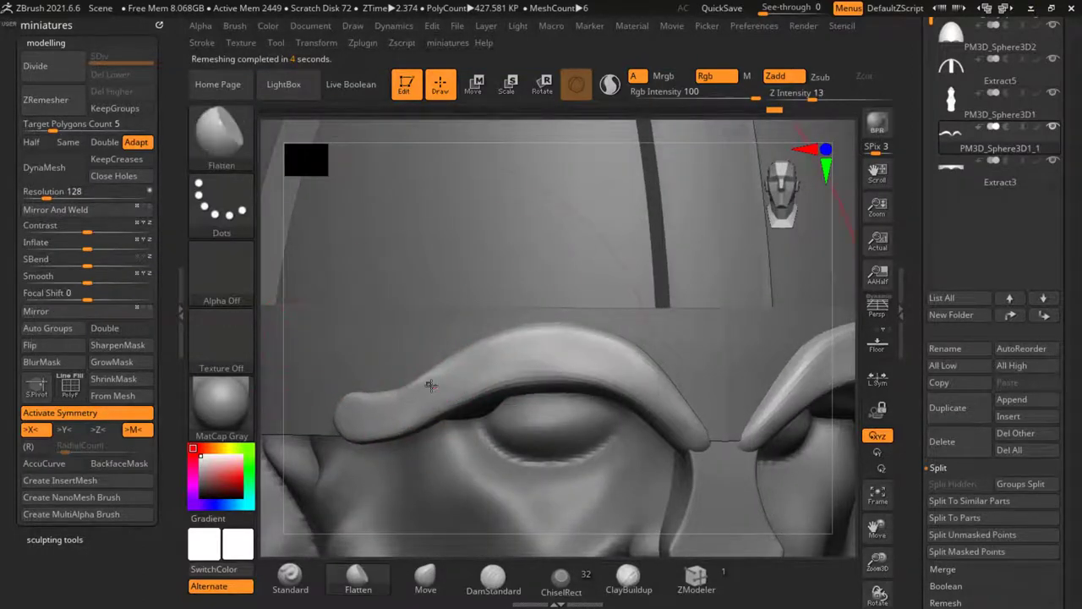
Step: Select the helmet rim and insert a Sphere3D as a new subtool below it
{"action": "mouse_move", "coordinate": [434, 382]}
{"action": "right_mouse_down", "text": "ctrl"}
{"action": "mouse_move", "coordinate": [619, 401]}
{"action": "mouse_move", "coordinate": [647, 387]}
{"action": "mouse_move", "coordinate": [674, 392]}
{"action": "mouse_move", "coordinate": [605, 387]}
{"action": "mouse_move", "coordinate": [667, 382]}
{"action": "mouse_move", "coordinate": [630, 380]}
{"action": "right_mouse_up", "text": "ctrl"}
{"action": "right_click_drag", "start_coordinate": [521, 349], "coordinate": [805, 440], "text": "ctrl"}
{"action": "left_click", "coordinate": [504, 357], "text": "alt"}
{"action": "left_click", "coordinate": [1008, 417]}
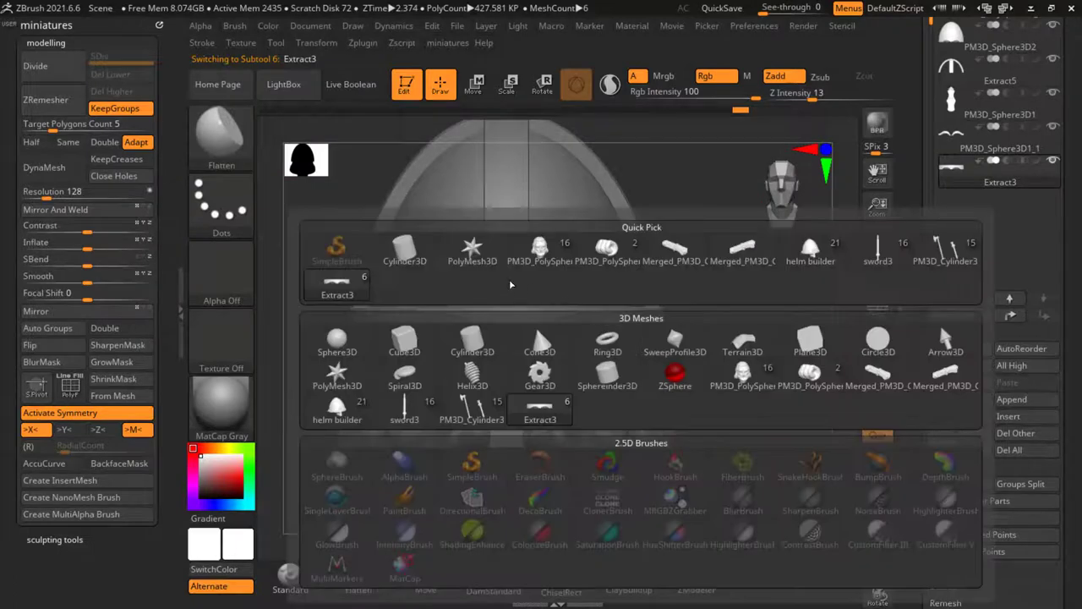
{"action": "left_click", "coordinate": [348, 350]}
Step: Raise the sphere to brow height and scale it down to a small ball in front of the helmet
{"action": "right_click_drag", "start_coordinate": [490, 355], "coordinate": [477, 211], "text": "ctrl"}
{"action": "left_click", "coordinate": [474, 85]}
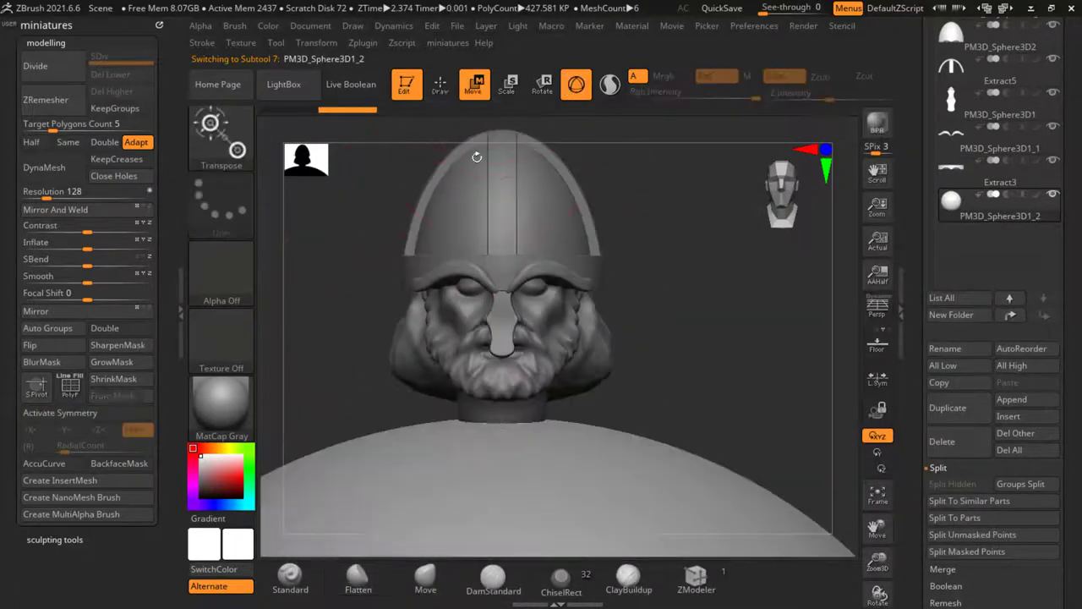
{"action": "right_click_drag", "start_coordinate": [712, 511], "coordinate": [483, 357], "text": "ctrl"}
{"action": "left_click_drag", "start_coordinate": [500, 407], "coordinate": [501, 210]}
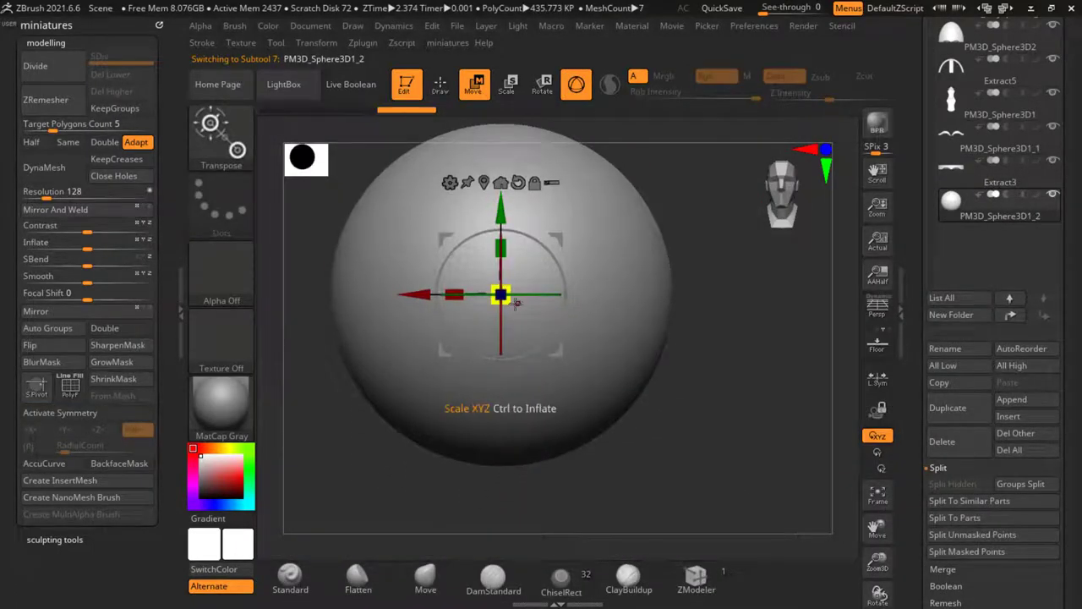
{"action": "left_click_drag", "start_coordinate": [509, 299], "coordinate": [336, 256]}
{"action": "right_click_drag", "start_coordinate": [647, 336], "coordinate": [524, 334], "text": "shift"}
{"action": "right_click_drag", "start_coordinate": [558, 169], "coordinate": [665, 449], "text": "ctrl"}
{"action": "left_click_drag", "start_coordinate": [679, 425], "coordinate": [553, 377]}
{"action": "right_click_drag", "start_coordinate": [525, 203], "coordinate": [476, 380], "text": "ctrl"}
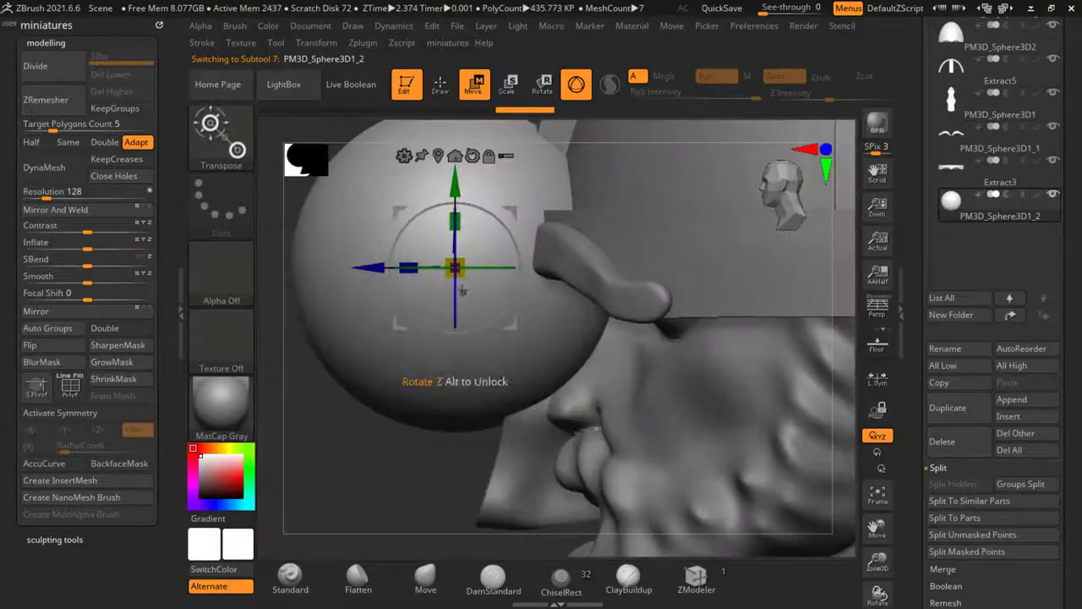
{"action": "left_click_drag", "start_coordinate": [464, 275], "coordinate": [318, 269]}
{"action": "right_click_drag", "start_coordinate": [411, 401], "coordinate": [391, 398], "text": "shift"}
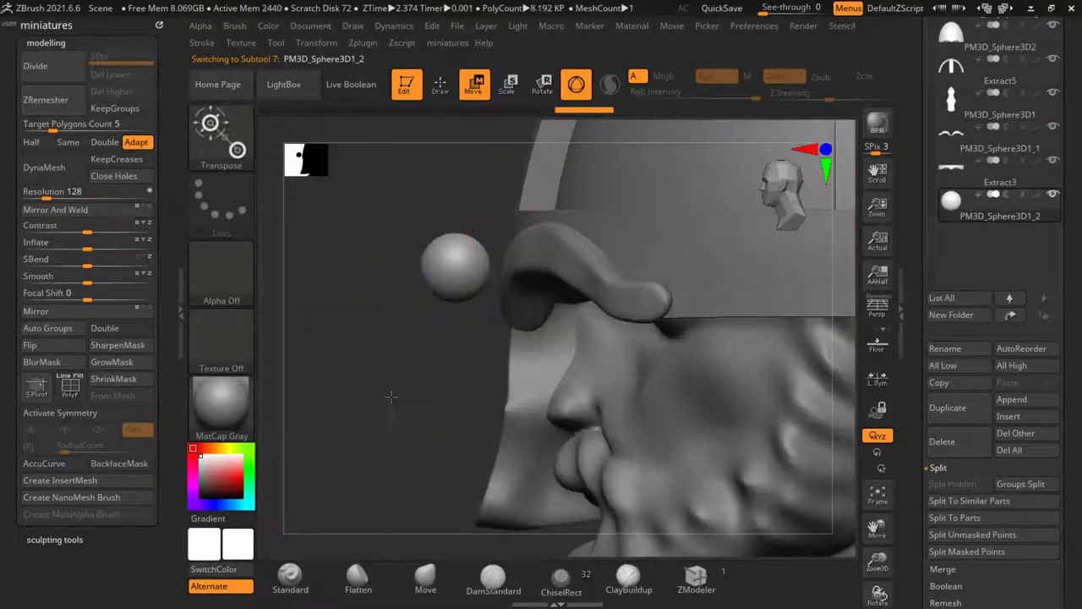
Step: Move the ball in against the brow ridges' inner ends and flatten it front to back into a thin disc
{"action": "left_click_drag", "start_coordinate": [517, 324], "coordinate": [570, 353]}
{"action": "right_click_drag", "start_coordinate": [401, 389], "coordinate": [385, 413]}
{"action": "left_click_drag", "start_coordinate": [462, 295], "coordinate": [500, 297]}
{"action": "left_click_drag", "start_coordinate": [424, 296], "coordinate": [403, 296]}
Step: Turn on BackfaceMask and thicken the disc toward the nose guard with the Move brush
{"action": "left_click", "coordinate": [440, 84]}
{"action": "left_click", "coordinate": [426, 579]}
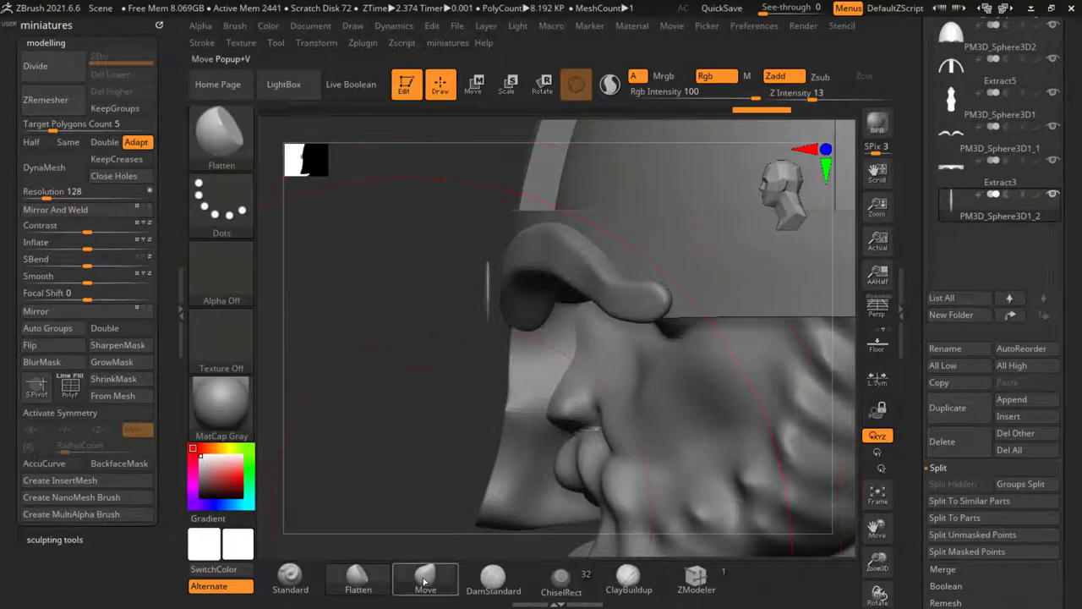
{"action": "left_click", "coordinate": [120, 462]}
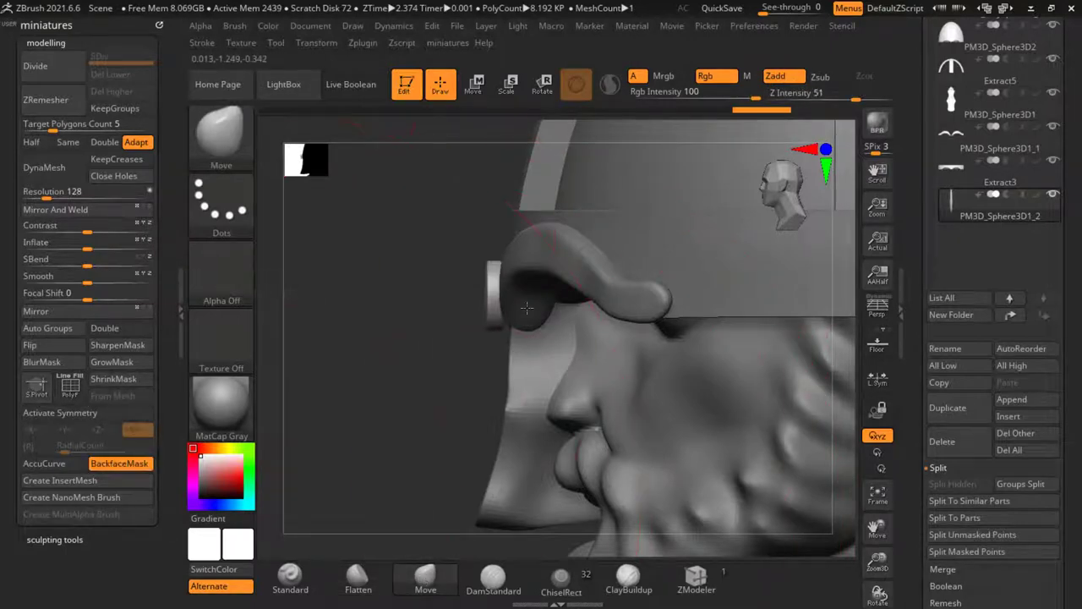
{"action": "left_click_drag", "start_coordinate": [393, 365], "coordinate": [423, 313]}
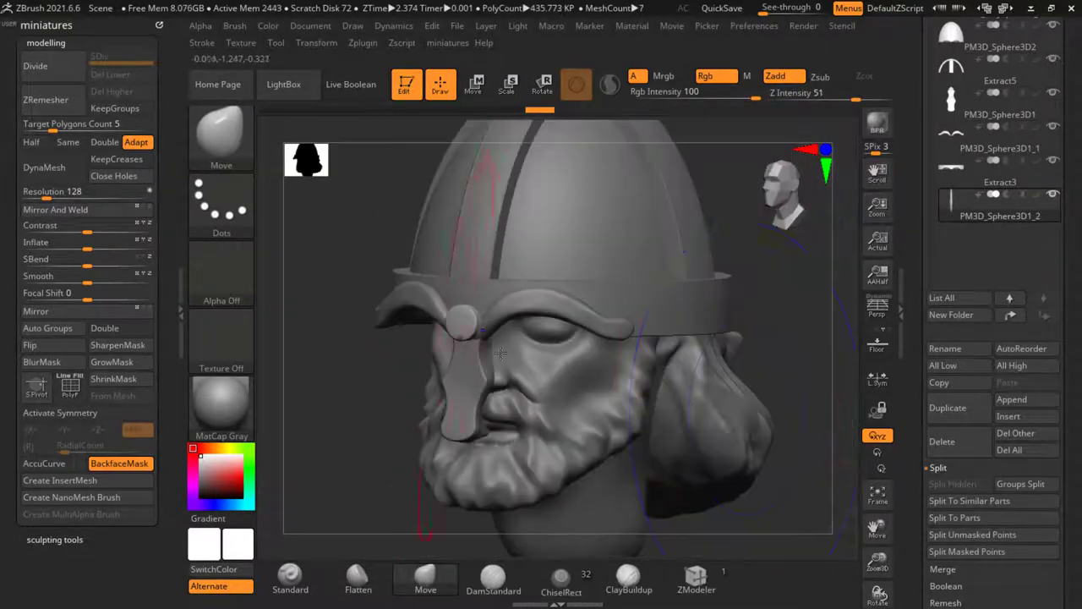
{"action": "left_click_drag", "start_coordinate": [771, 379], "coordinate": [779, 381], "text": "shift"}
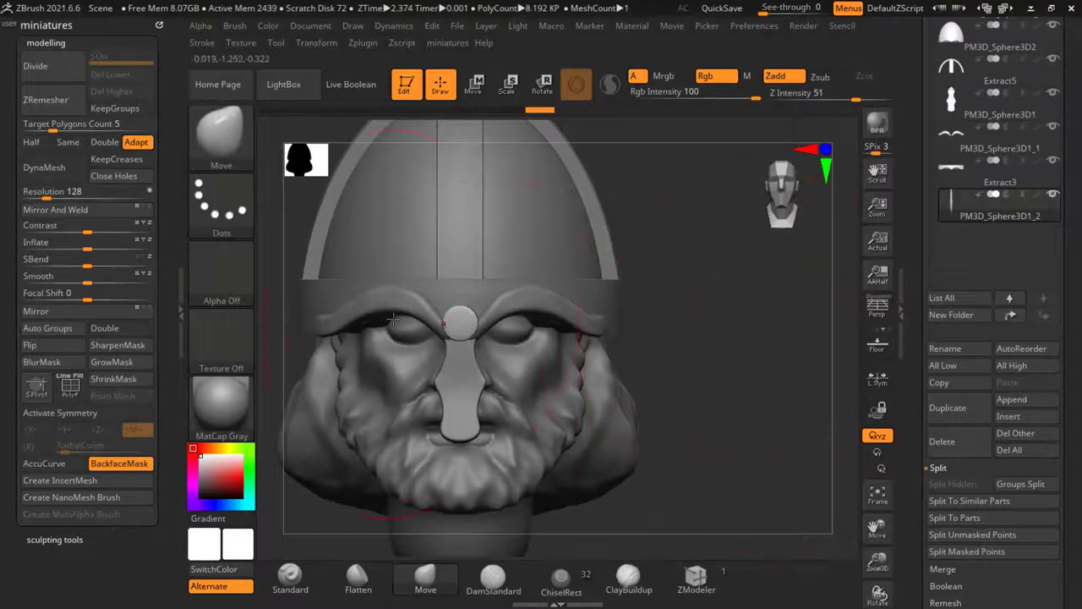
Step: Turn off BackfaceMask, activate X symmetry, and pull the disc down into an upright oval with the Move brush
{"action": "right_click_drag", "start_coordinate": [470, 292], "coordinate": [477, 325], "text": "ctrl"}
{"action": "key", "text": "s"}
{"action": "left_click", "coordinate": [138, 462]}
{"action": "key", "text": "x"}
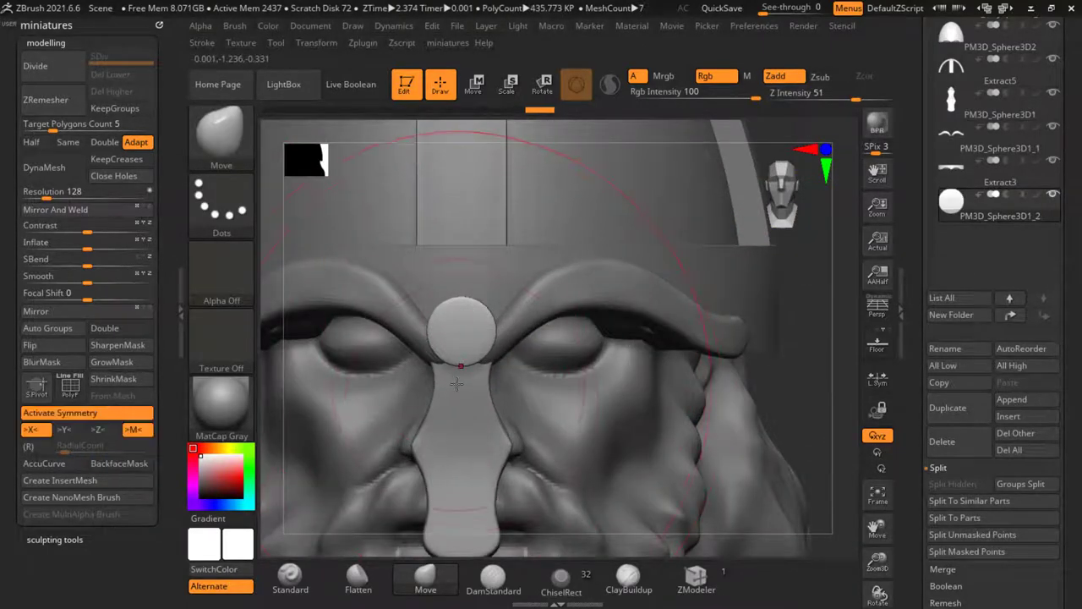
{"action": "left_click_drag", "start_coordinate": [448, 381], "coordinate": [445, 416]}
{"action": "left_click_drag", "start_coordinate": [429, 348], "coordinate": [442, 356]}
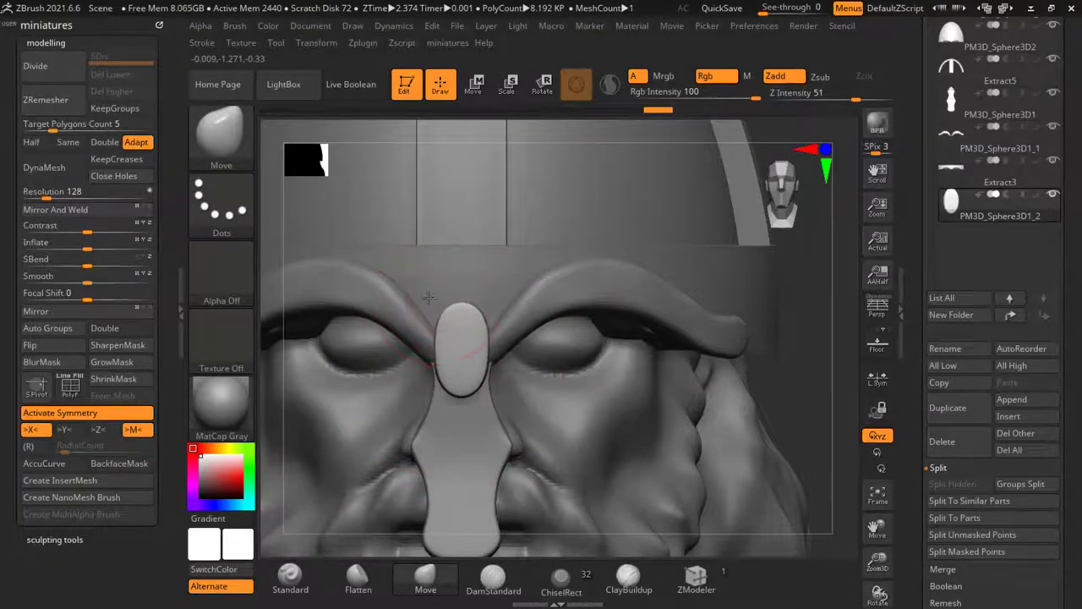
Step: Broaden and square off the oval's lower end over the nose guard with the Move brush
{"action": "right_click_drag", "start_coordinate": [435, 396], "coordinate": [438, 416], "text": "ctrl"}
{"action": "left_click_drag", "start_coordinate": [445, 387], "coordinate": [438, 394]}
{"action": "left_click_drag", "start_coordinate": [465, 435], "coordinate": [457, 411]}
{"action": "scroll", "coordinate": [450, 386], "scroll_direction": "down", "scroll_amount": 5}
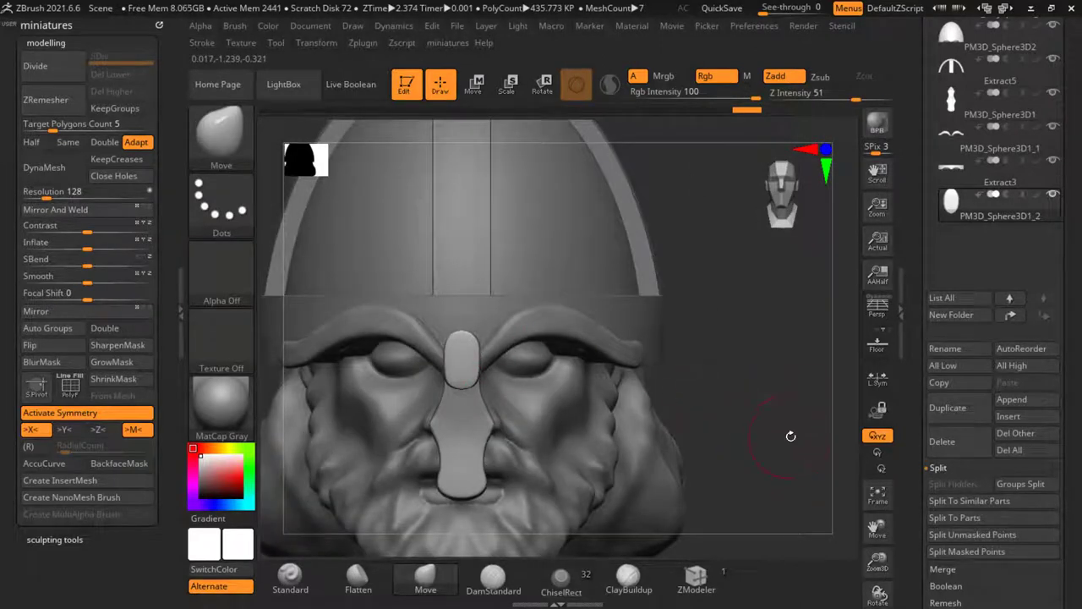
Step: From the side, bend the oval plate with the Move brush to follow the brow and nose guard
{"action": "left_click_drag", "start_coordinate": [790, 436], "coordinate": [445, 452]}
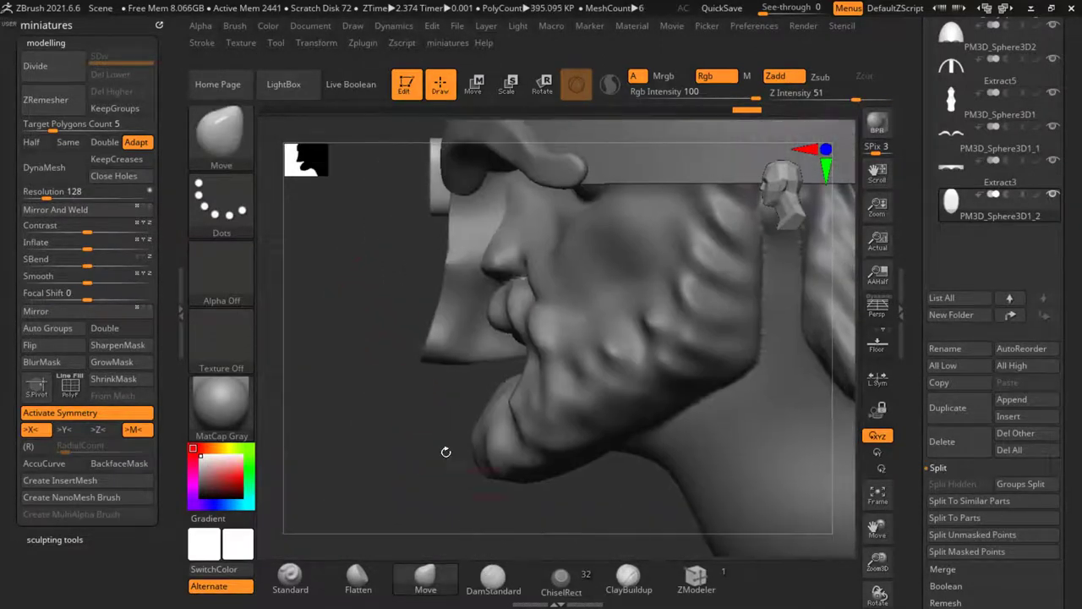
{"action": "mouse_move", "coordinate": [369, 345]}
{"action": "left_mouse_down", "text": "alt"}
{"action": "mouse_move", "coordinate": [481, 358]}
{"action": "mouse_move", "coordinate": [474, 276]}
{"action": "left_mouse_up", "text": "alt"}
{"action": "key", "text": "s"}
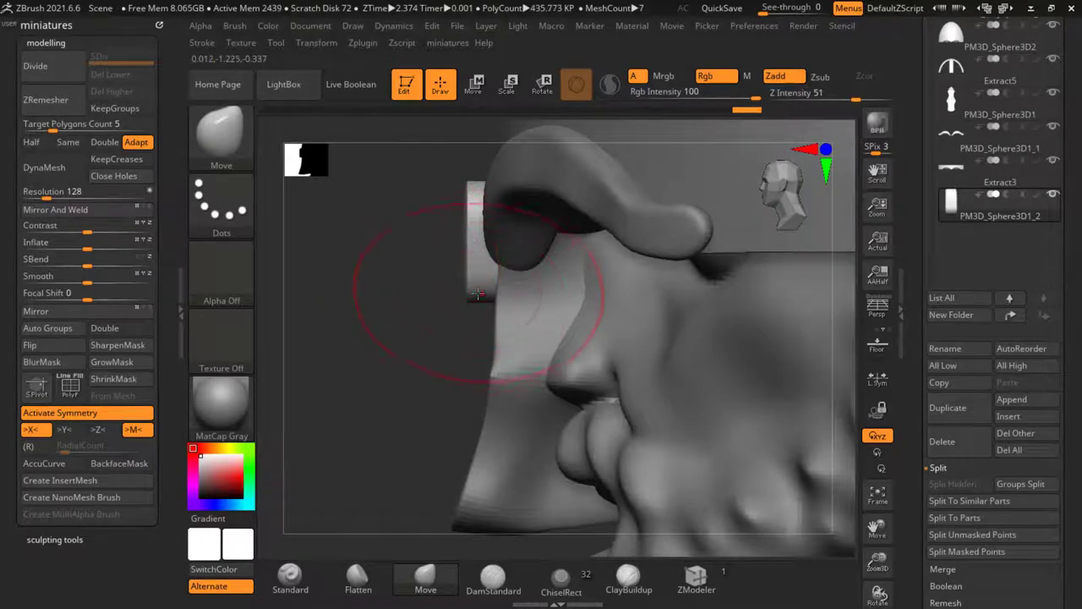
{"action": "left_click_drag", "start_coordinate": [400, 297], "coordinate": [424, 334]}
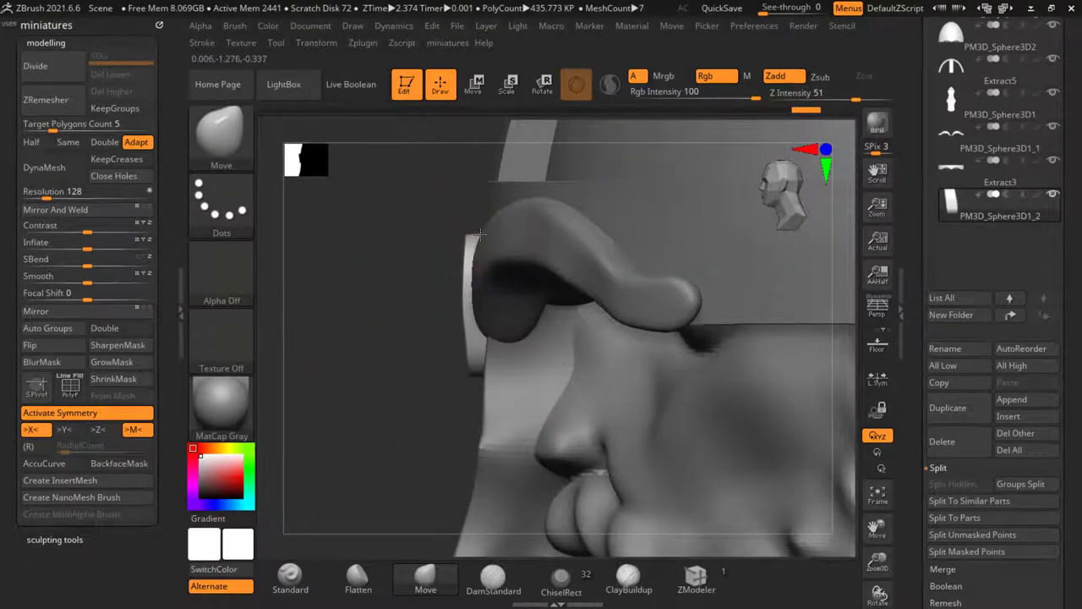
{"action": "left_click_drag", "start_coordinate": [479, 234], "coordinate": [483, 222]}
Step: Examine the whole helmet from the front and at an angle to judge the oval plate between the brows
{"action": "mouse_move", "coordinate": [369, 370]}
{"action": "left_mouse_down"}
{"action": "mouse_move", "coordinate": [630, 372]}
{"action": "mouse_move", "coordinate": [633, 337]}
{"action": "left_mouse_up"}
{"action": "scroll", "coordinate": [436, 368], "scroll_direction": "down", "scroll_amount": 3}
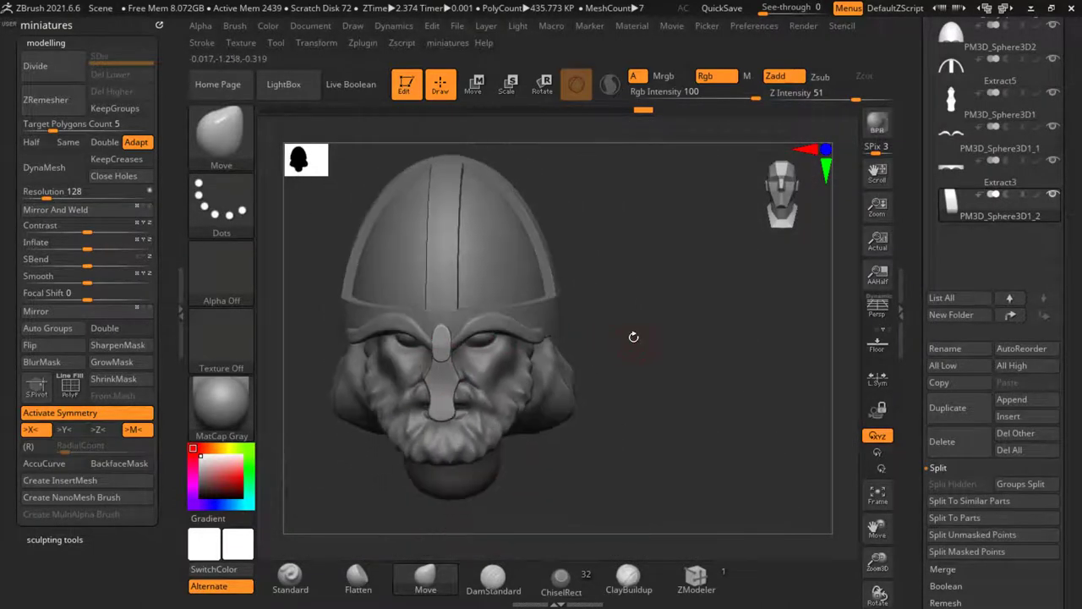
{"action": "left_click_drag", "start_coordinate": [668, 379], "coordinate": [665, 363]}
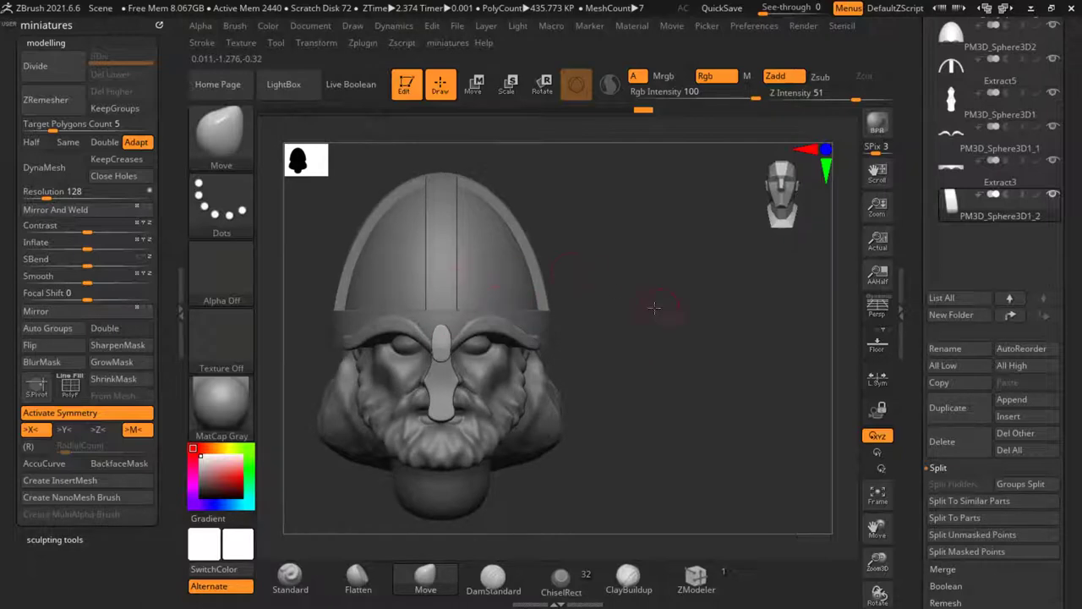
{"action": "left_click_drag", "start_coordinate": [654, 307], "coordinate": [520, 277]}
{"action": "left_click_drag", "start_coordinate": [648, 375], "coordinate": [633, 359], "text": "shift"}
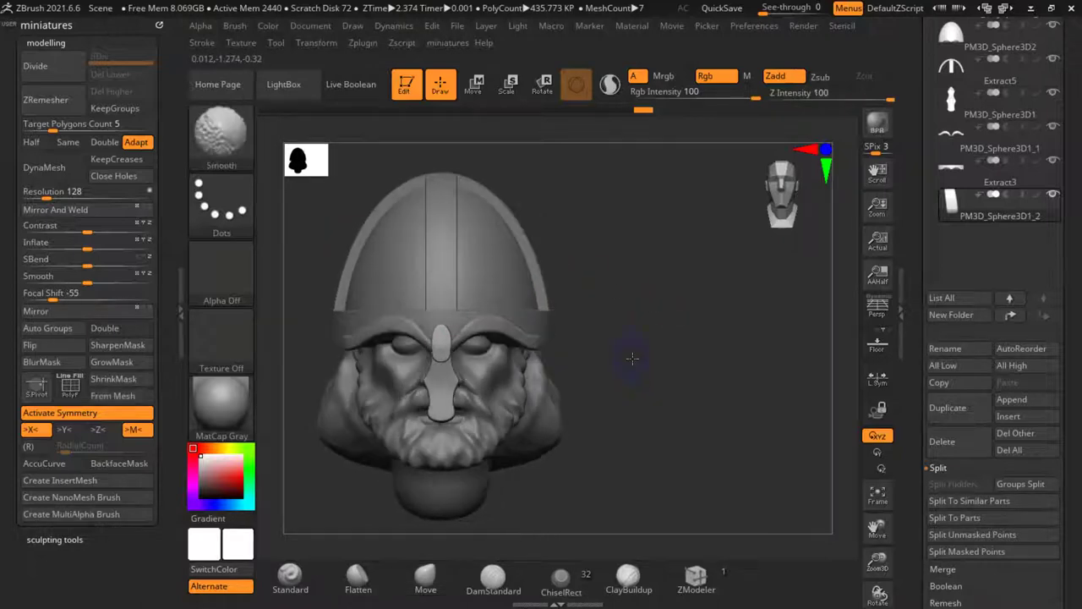
{"action": "right_click_drag", "start_coordinate": [409, 272], "coordinate": [405, 254], "text": "ctrl"}
{"action": "right_click_drag", "start_coordinate": [481, 240], "coordinate": [499, 262], "text": "ctrl"}
{"action": "left_click_drag", "start_coordinate": [657, 306], "coordinate": [657, 294], "text": "shift"}
Step: Carve a horizontal groove across the oval plate and hollow the face of its upper part with the Standard brush
{"action": "right_click_drag", "start_coordinate": [471, 317], "coordinate": [464, 338], "text": "ctrl"}
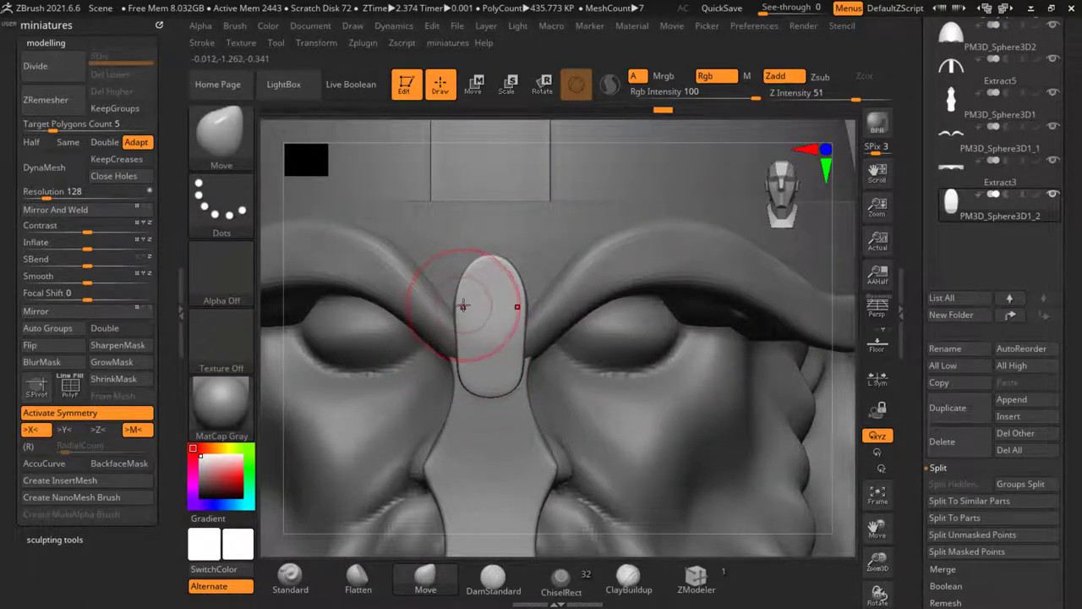
{"action": "left_click", "coordinate": [290, 577]}
{"action": "key", "text": "s"}
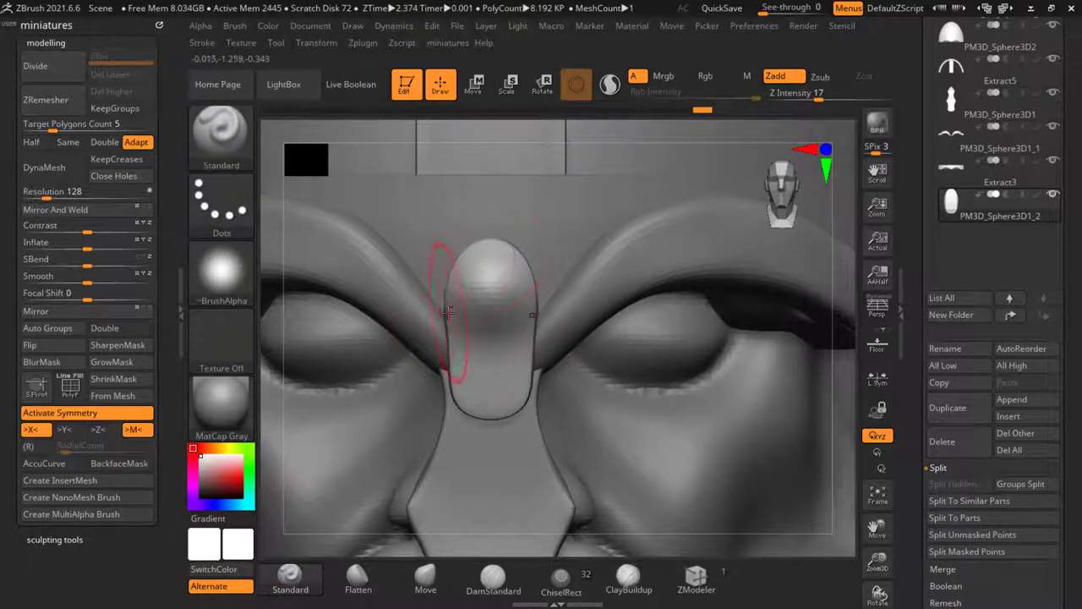
{"action": "left_click_drag", "start_coordinate": [462, 335], "coordinate": [499, 337], "text": "alt"}
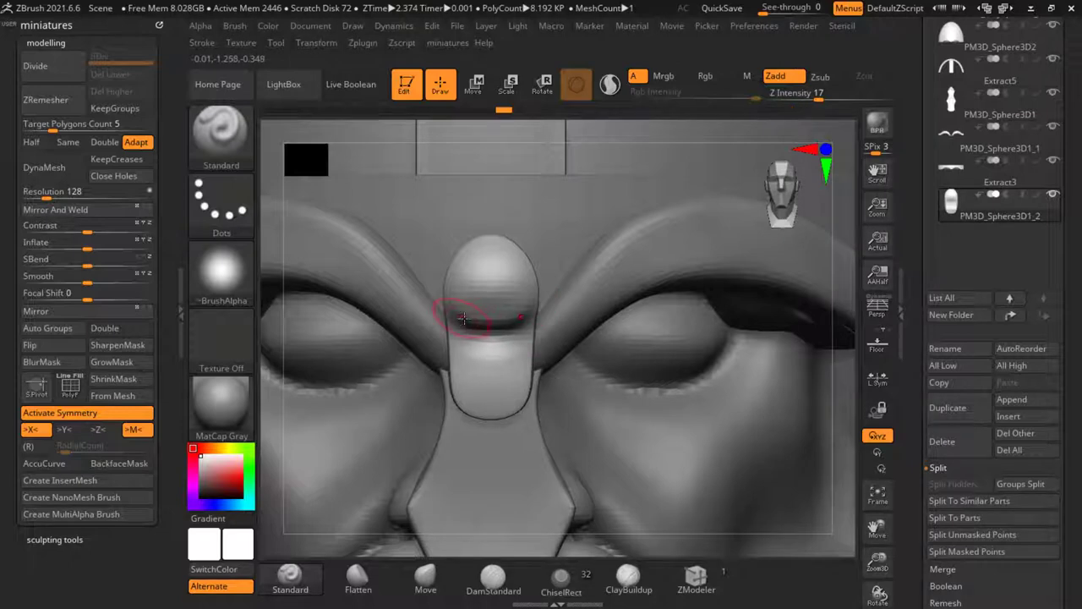
{"action": "left_click_drag", "start_coordinate": [463, 318], "coordinate": [483, 328], "text": "alt"}
{"action": "key", "text": "s"}
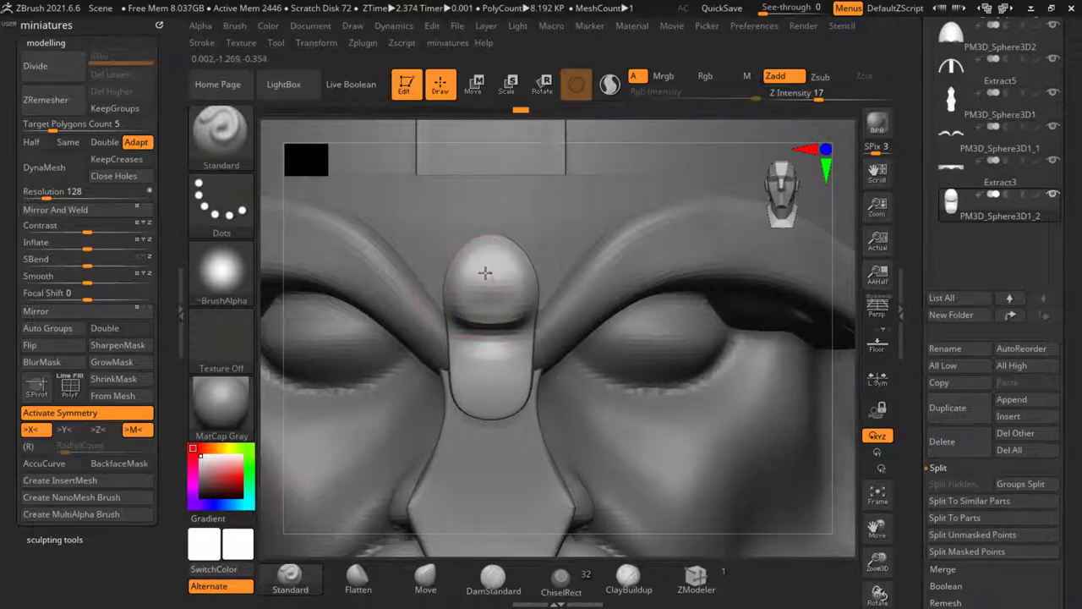
{"action": "mouse_move", "coordinate": [476, 271]}
{"action": "left_mouse_down", "text": "alt"}
{"action": "mouse_move", "coordinate": [486, 300]}
{"action": "mouse_move", "coordinate": [488, 282]}
{"action": "mouse_move", "coordinate": [488, 365]}
{"action": "left_mouse_up", "text": "alt"}
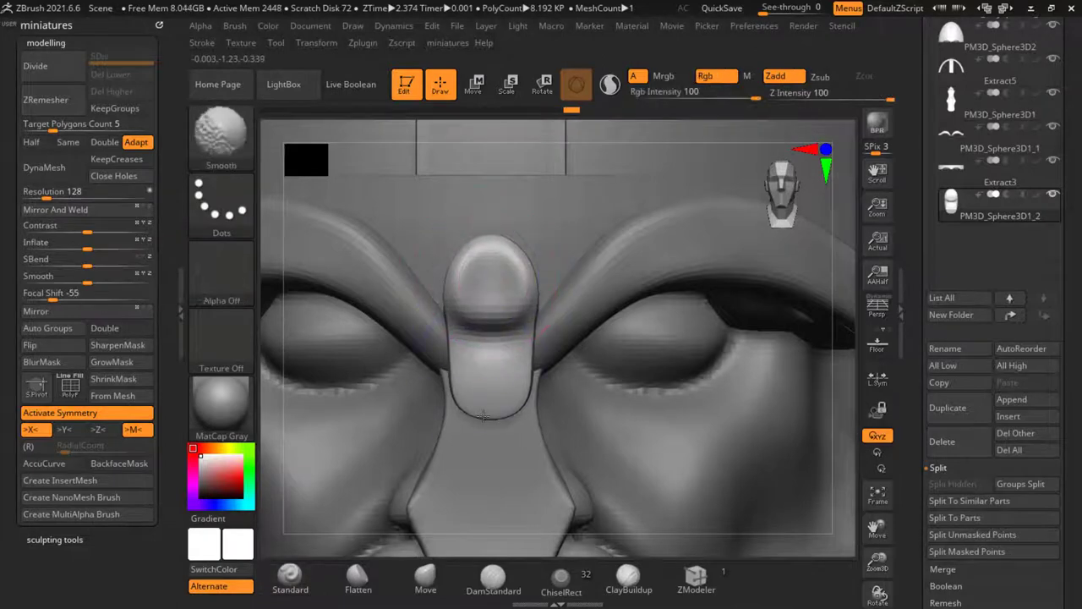
Step: Level the upper face of the oval plate between the brows with the Flatten brush
{"action": "mouse_move", "coordinate": [485, 399]}
{"action": "right_mouse_down", "text": "ctrl"}
{"action": "mouse_move", "coordinate": [455, 361]}
{"action": "mouse_move", "coordinate": [433, 288]}
{"action": "right_mouse_up", "text": "ctrl"}
{"action": "right_click_drag", "start_coordinate": [665, 386], "coordinate": [531, 461]}
{"action": "right_click_drag", "start_coordinate": [470, 362], "coordinate": [423, 387], "text": "ctrl"}
{"action": "right_click_drag", "start_coordinate": [613, 352], "coordinate": [625, 356], "text": "alt"}
{"action": "right_click_drag", "start_coordinate": [428, 372], "coordinate": [426, 398], "text": "ctrl"}
{"action": "left_click", "coordinate": [356, 575]}
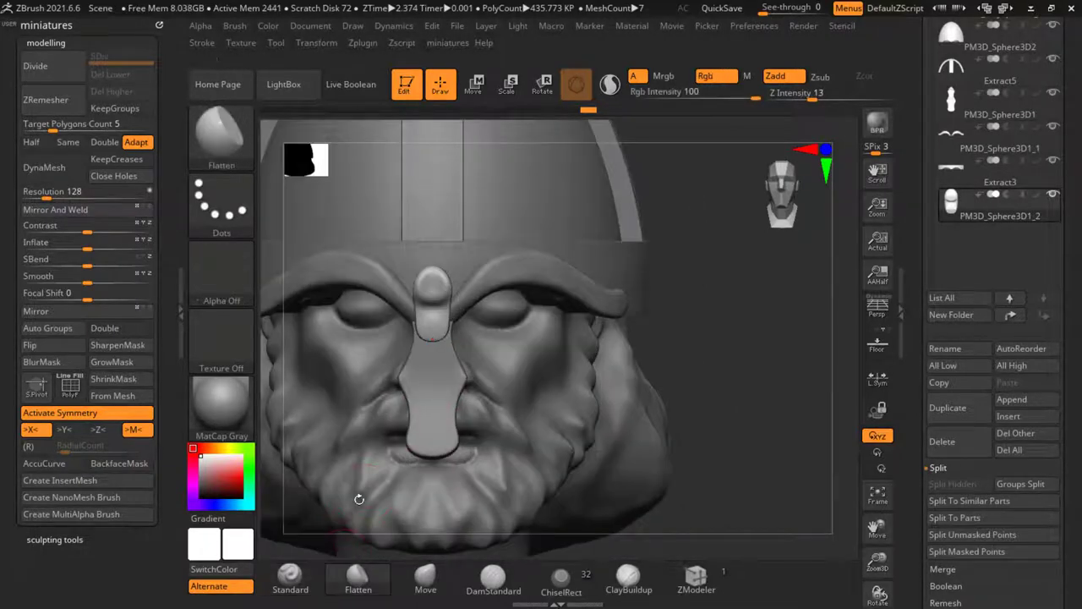
{"action": "right_click_drag", "start_coordinate": [431, 295], "coordinate": [432, 326], "text": "ctrl"}
{"action": "mouse_move", "coordinate": [440, 270]}
{"action": "left_mouse_down"}
{"action": "mouse_move", "coordinate": [425, 285]}
{"action": "mouse_move", "coordinate": [434, 279]}
{"action": "left_mouse_up"}
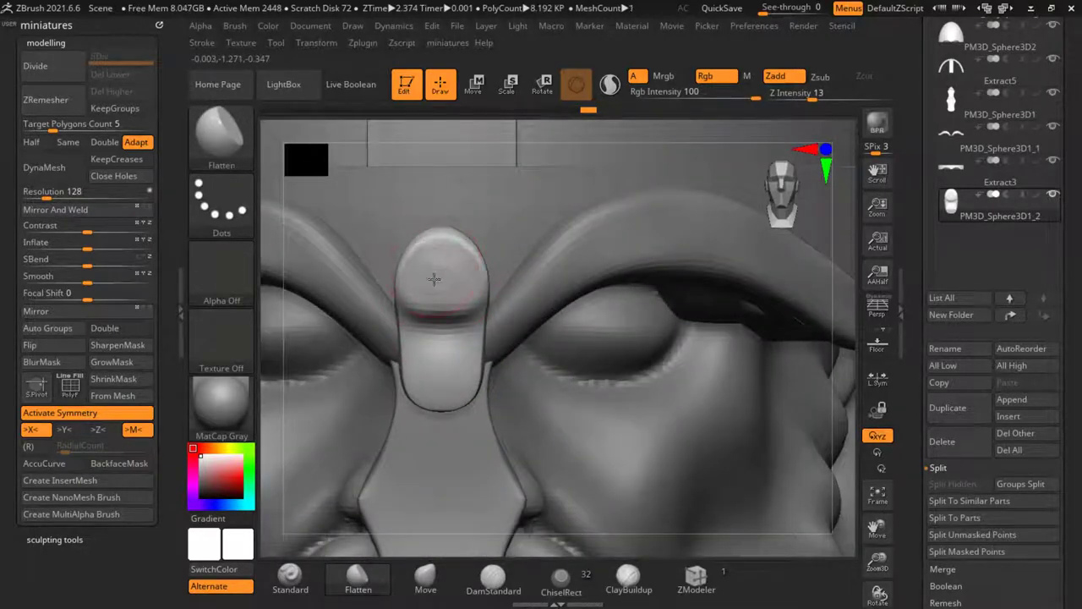
Step: Remesh the oval plate with DynaMesh at resolution 1792
{"action": "left_click", "coordinate": [95, 194]}
{"action": "left_click", "coordinate": [67, 178]}
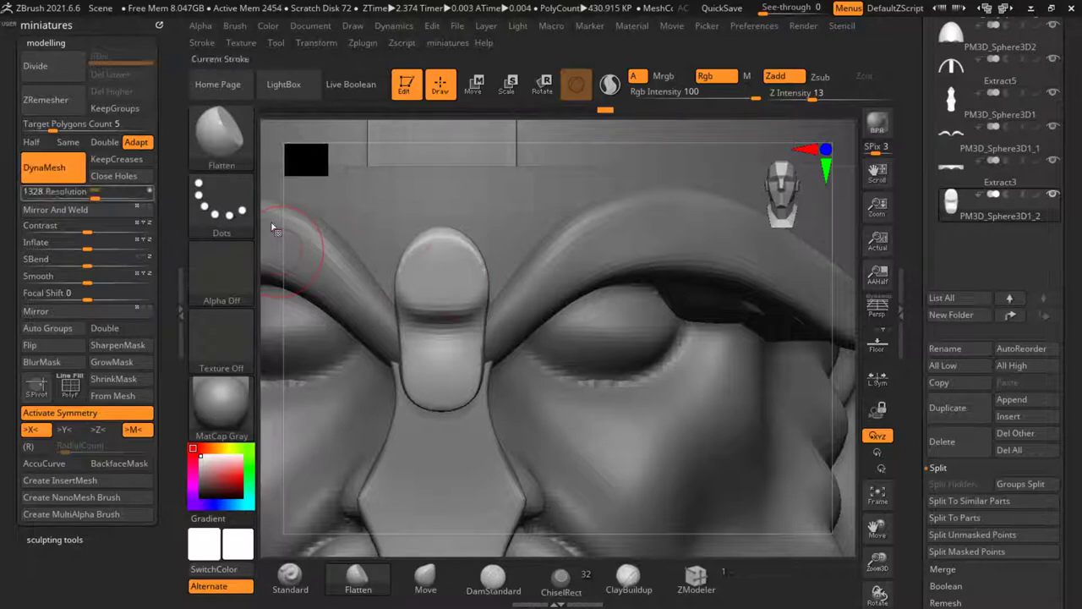
{"action": "left_click", "coordinate": [106, 194]}
{"action": "left_click", "coordinate": [67, 176]}
Step: Flatten the oval plate's faces above and below the groove, and smooth the lower part
{"action": "right_click_drag", "start_coordinate": [425, 252], "coordinate": [415, 269], "text": "ctrl"}
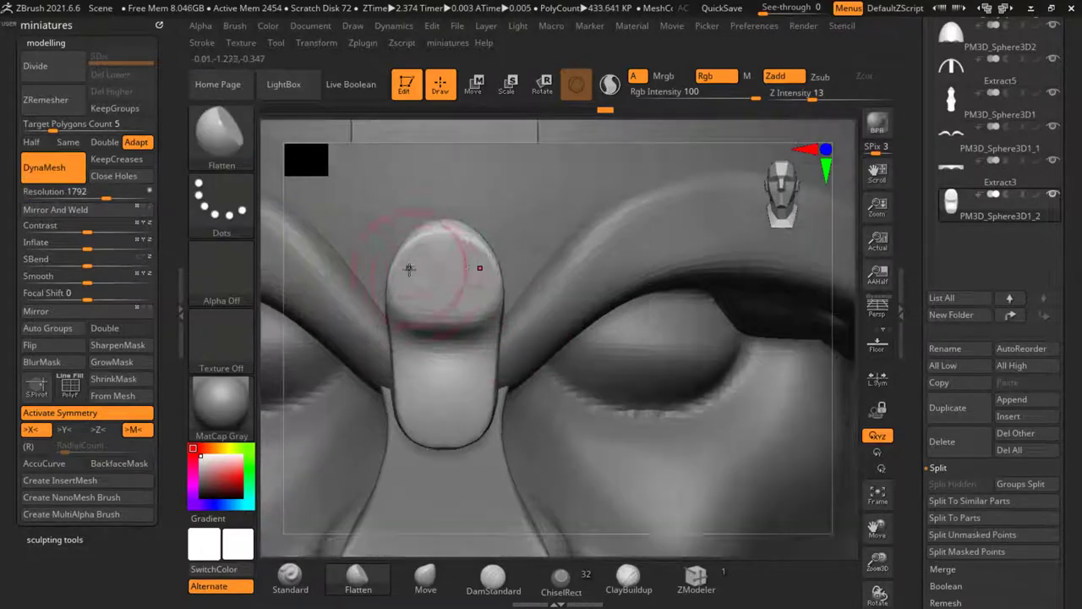
{"action": "left_click_drag", "start_coordinate": [427, 273], "coordinate": [441, 285]}
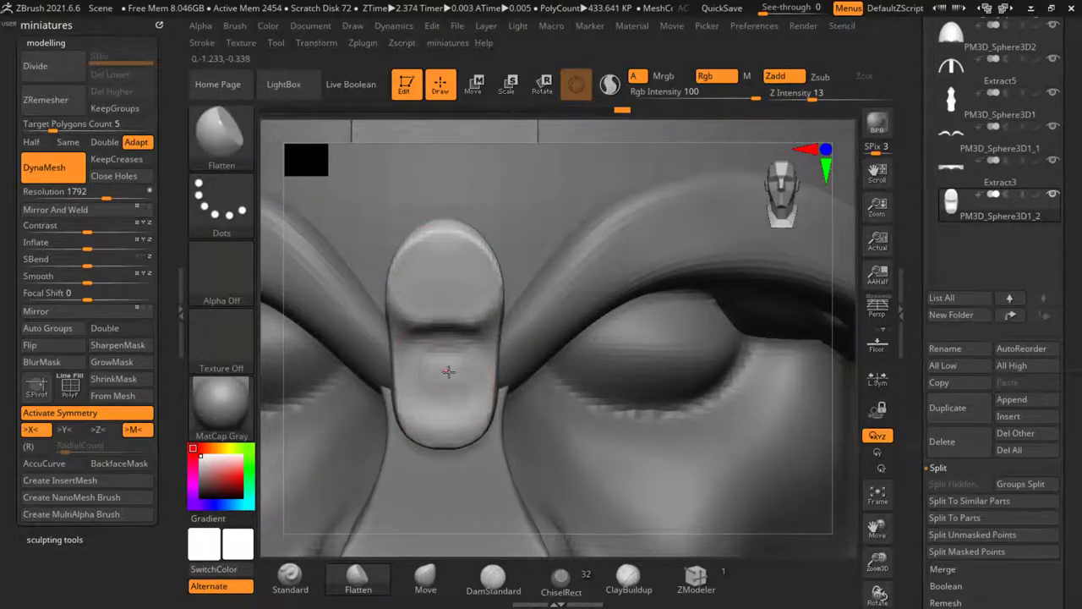
{"action": "left_click_drag", "start_coordinate": [463, 368], "coordinate": [442, 392], "text": "shift"}
Step: Select the brow ridges and widen their outer ends into rounded lobes with the Move brush
{"action": "right_click_drag", "start_coordinate": [452, 391], "coordinate": [473, 338], "text": "ctrl"}
{"action": "mouse_move", "coordinate": [541, 357]}
{"action": "right_mouse_down"}
{"action": "mouse_move", "coordinate": [665, 384]}
{"action": "mouse_move", "coordinate": [527, 382]}
{"action": "right_mouse_up"}
{"action": "right_click_drag", "start_coordinate": [474, 351], "coordinate": [584, 396], "text": "ctrl"}
{"action": "left_click", "coordinate": [573, 440], "text": "alt"}
{"action": "right_click_drag", "start_coordinate": [780, 394], "coordinate": [362, 493]}
{"action": "left_click", "coordinate": [423, 577]}
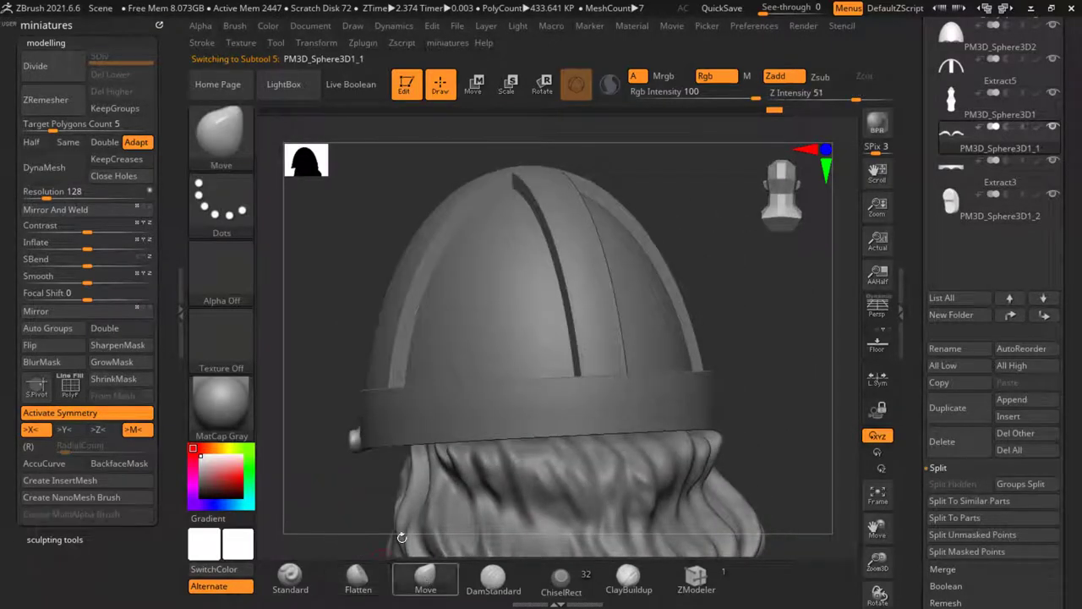
{"action": "mouse_move", "coordinate": [379, 391]}
{"action": "right_mouse_down", "text": "ctrl"}
{"action": "mouse_move", "coordinate": [391, 426]}
{"action": "mouse_move", "coordinate": [474, 520]}
{"action": "right_mouse_up", "text": "ctrl"}
{"action": "mouse_move", "coordinate": [394, 413]}
{"action": "right_mouse_down", "text": "ctrl"}
{"action": "mouse_move", "coordinate": [427, 401]}
{"action": "mouse_move", "coordinate": [406, 364]}
{"action": "mouse_move", "coordinate": [507, 423]}
{"action": "right_mouse_up", "text": "ctrl"}
{"action": "right_click_drag", "start_coordinate": [435, 381], "coordinate": [461, 446], "text": "ctrl"}
{"action": "left_click_drag", "start_coordinate": [464, 404], "coordinate": [466, 392]}
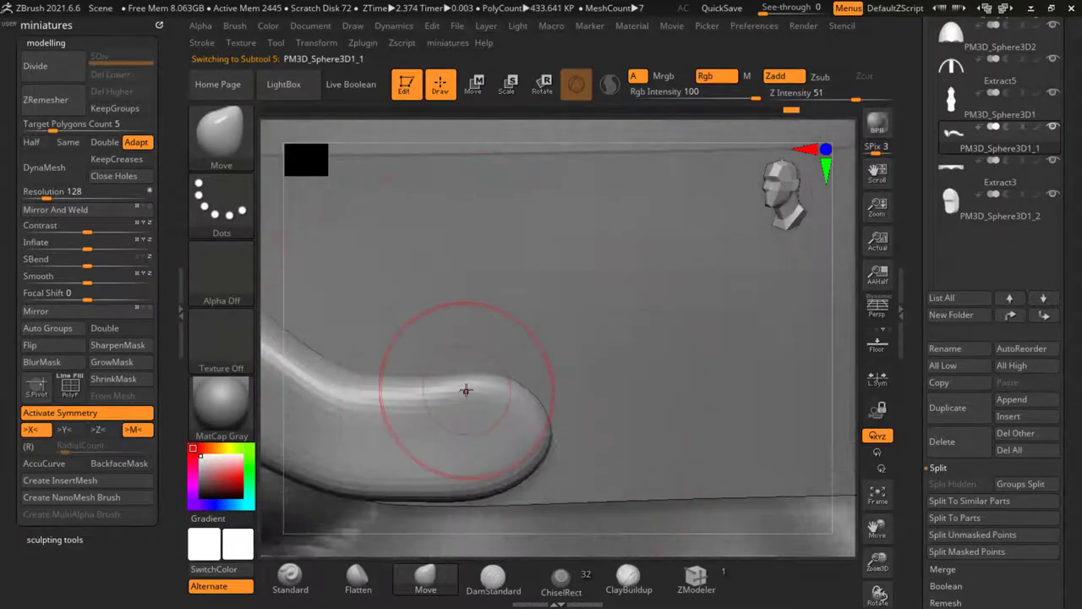
{"action": "mouse_move", "coordinate": [508, 438]}
{"action": "left_mouse_down"}
{"action": "mouse_move", "coordinate": [501, 466]}
{"action": "mouse_move", "coordinate": [472, 467]}
{"action": "left_mouse_up"}
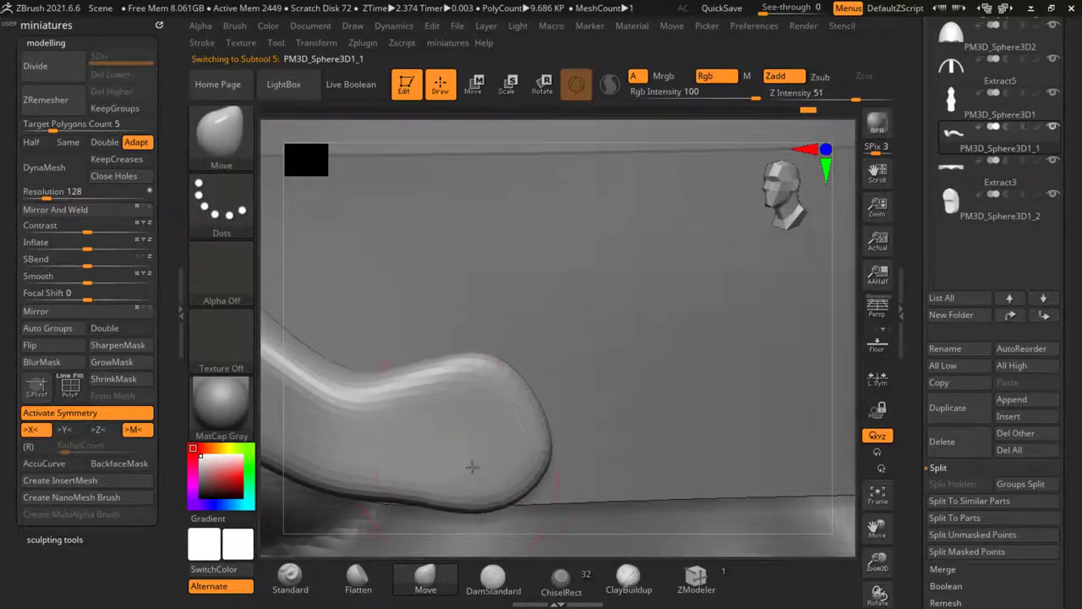
Step: Subdivide the brow ridges up to subdivision level 4
{"action": "right_click_drag", "start_coordinate": [484, 443], "coordinate": [472, 426], "text": "ctrl"}
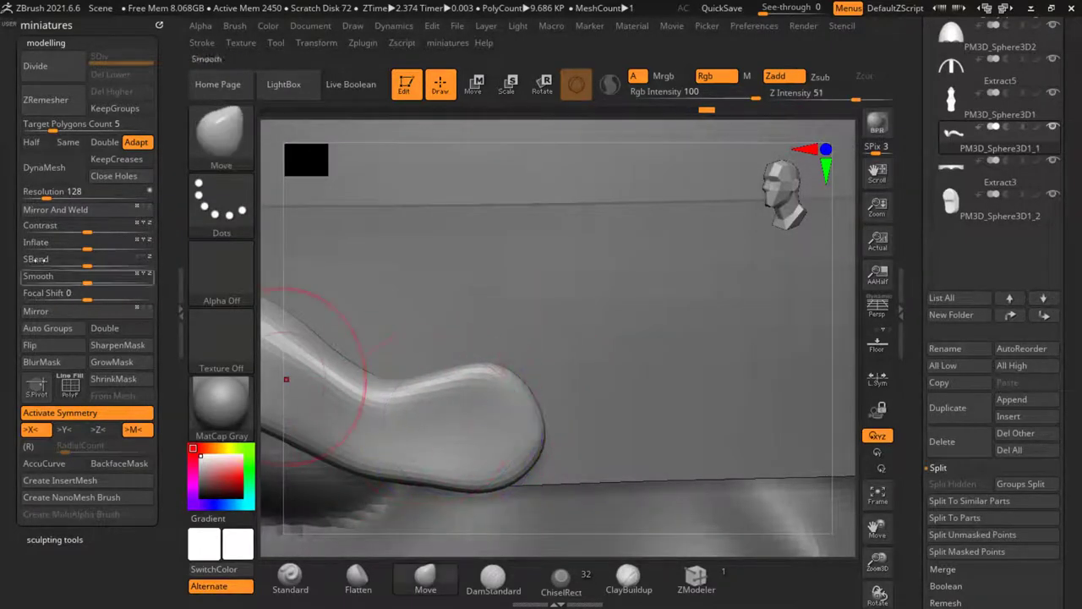
{"action": "left_click", "coordinate": [52, 79]}
{"action": "left_click", "coordinate": [54, 78]}
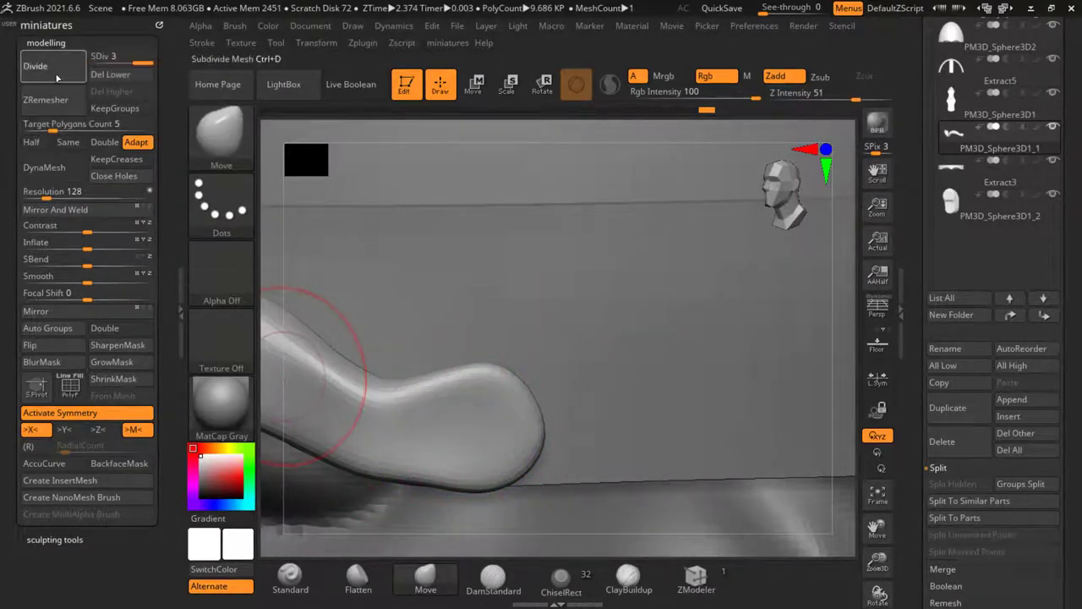
{"action": "left_click", "coordinate": [57, 77]}
Step: Stamp a round stud onto the outer lobes of the brow ridges using the ChiselRect brush with Alpha 48
{"action": "right_click_drag", "start_coordinate": [285, 309], "coordinate": [163, 73], "text": "ctrl"}
{"action": "right_click_drag", "start_coordinate": [528, 533], "coordinate": [501, 418], "text": "ctrl"}
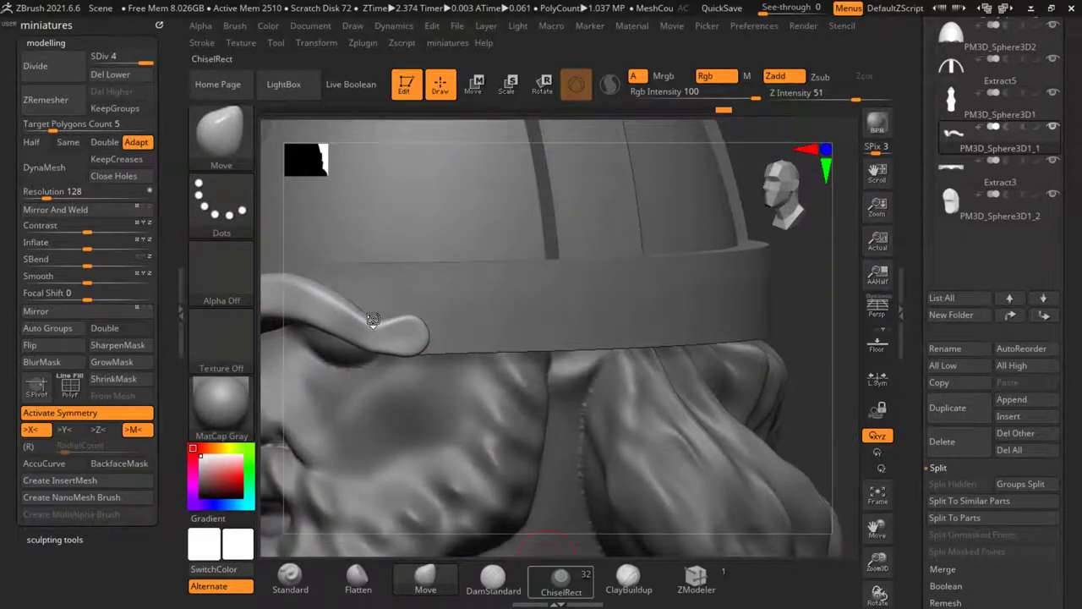
{"action": "right_click_drag", "start_coordinate": [364, 313], "coordinate": [331, 320], "text": "ctrl"}
{"action": "left_click", "coordinate": [222, 270]}
{"action": "left_click", "coordinate": [294, 386]}
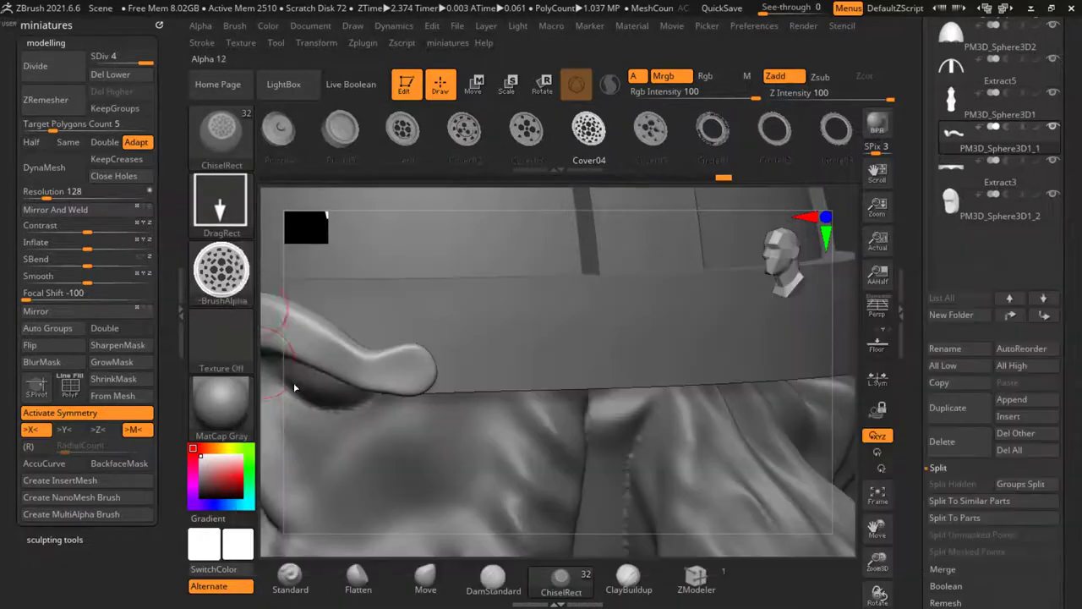
{"action": "left_click", "coordinate": [221, 269]}
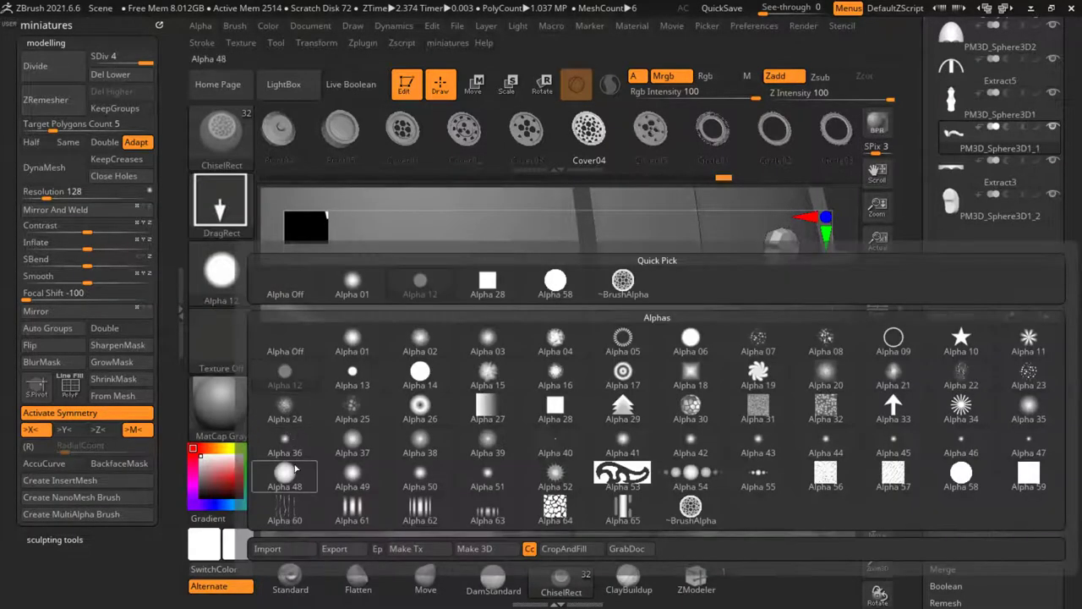
{"action": "left_click", "coordinate": [295, 469]}
{"action": "right_click_drag", "start_coordinate": [395, 313], "coordinate": [406, 362], "text": "ctrl"}
{"action": "mouse_move", "coordinate": [413, 375]}
{"action": "left_mouse_down"}
{"action": "mouse_move", "coordinate": [452, 418]}
{"action": "mouse_move", "coordinate": [367, 395]}
{"action": "mouse_move", "coordinate": [365, 408]}
{"action": "mouse_move", "coordinate": [373, 396]}
{"action": "left_mouse_up"}
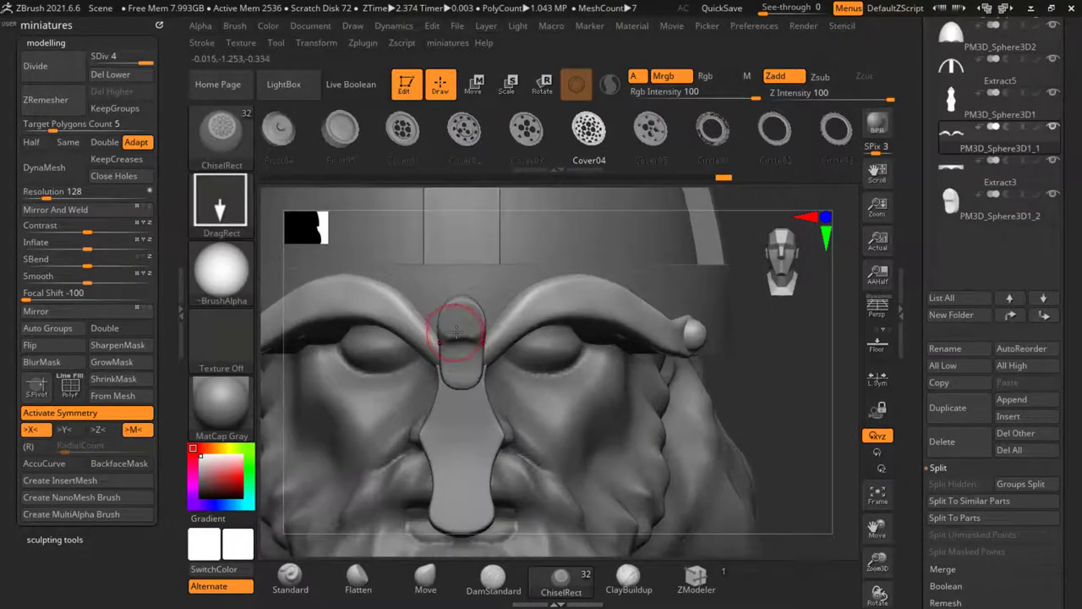
Step: Select the oval plate, stretch its top upward over the helmet band with the Move brush and remesh it with DynaMesh
{"action": "right_click_drag", "start_coordinate": [462, 315], "coordinate": [468, 287], "text": "ctrl"}
{"action": "left_click", "coordinate": [452, 262], "text": "alt"}
{"action": "left_click", "coordinate": [426, 577]}
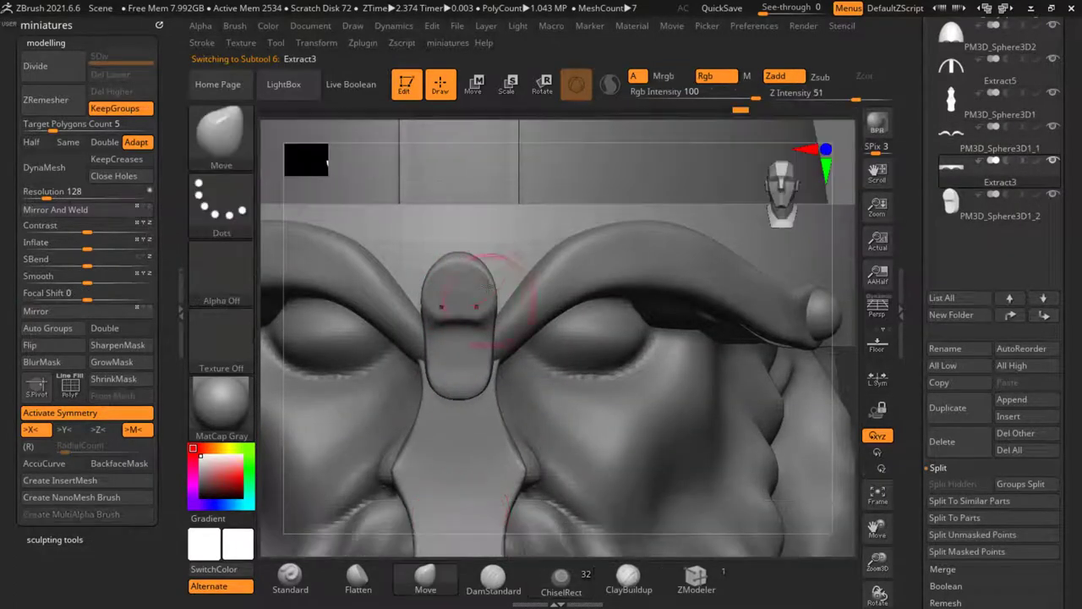
{"action": "left_click", "coordinate": [457, 256], "text": "alt"}
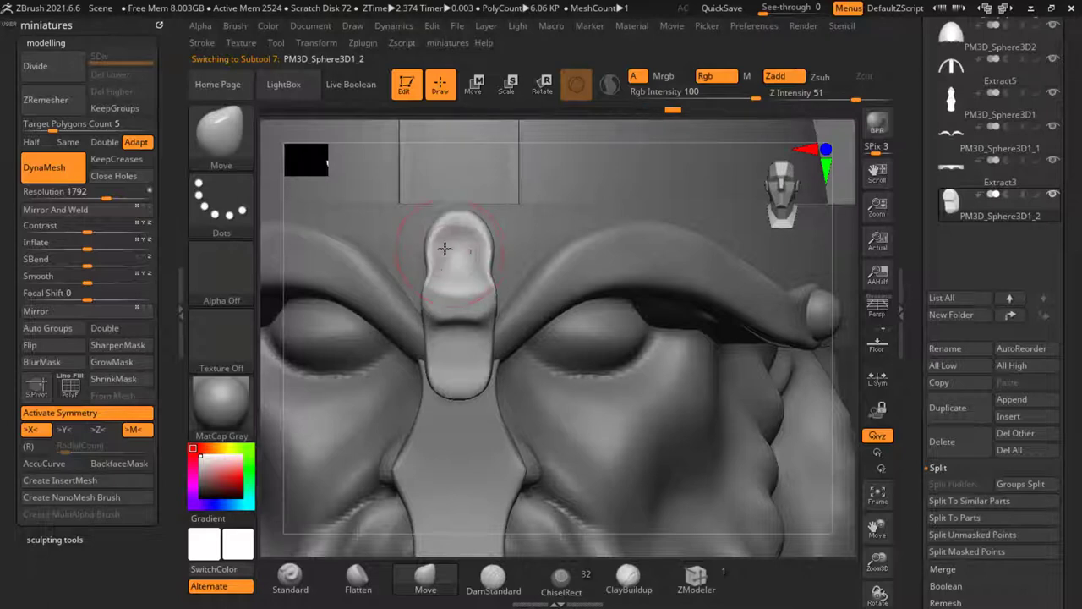
{"action": "key", "text": "ctrl+z"}
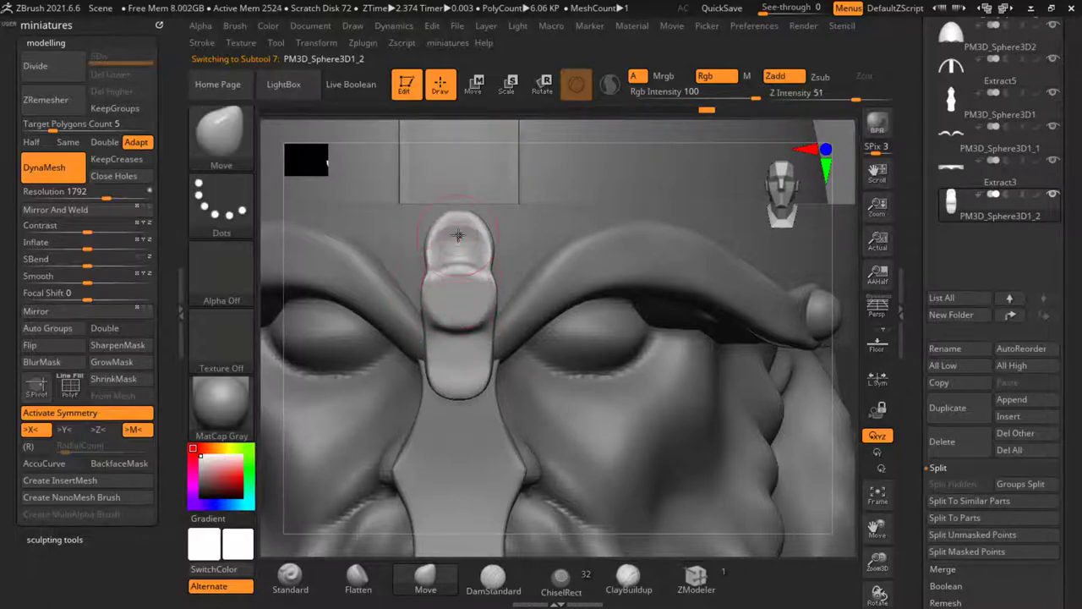
{"action": "left_click", "coordinate": [71, 177]}
{"action": "left_click", "coordinate": [71, 177]}
{"action": "right_click_drag", "start_coordinate": [461, 207], "coordinate": [451, 234], "text": "ctrl"}
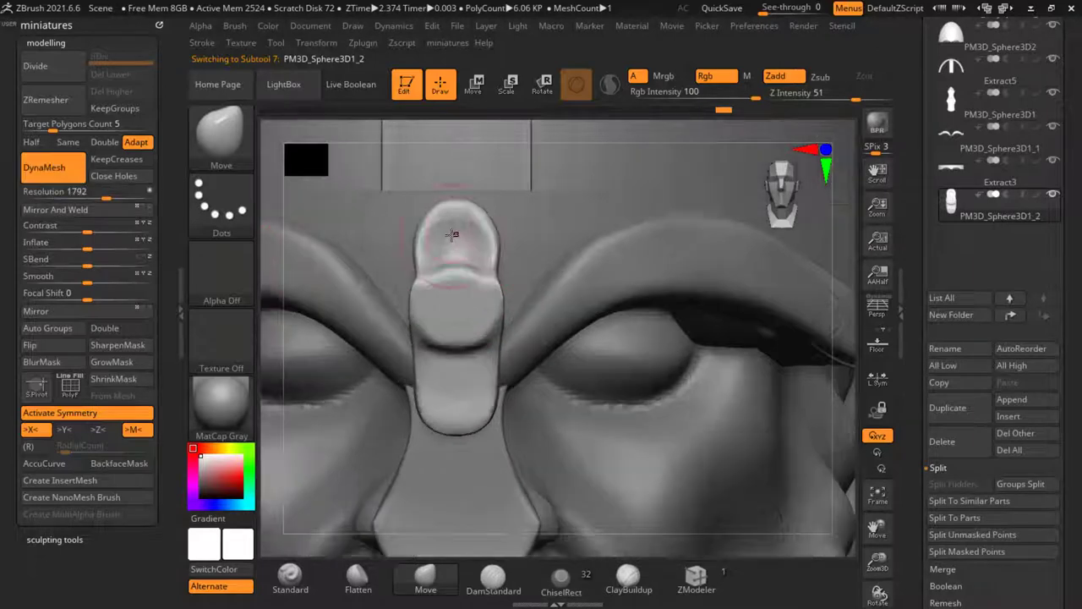
Step: Subdivide the oval plate to level 2 and stamp a round stud in its top recess with the ChiselRect brush
{"action": "left_click", "coordinate": [561, 579]}
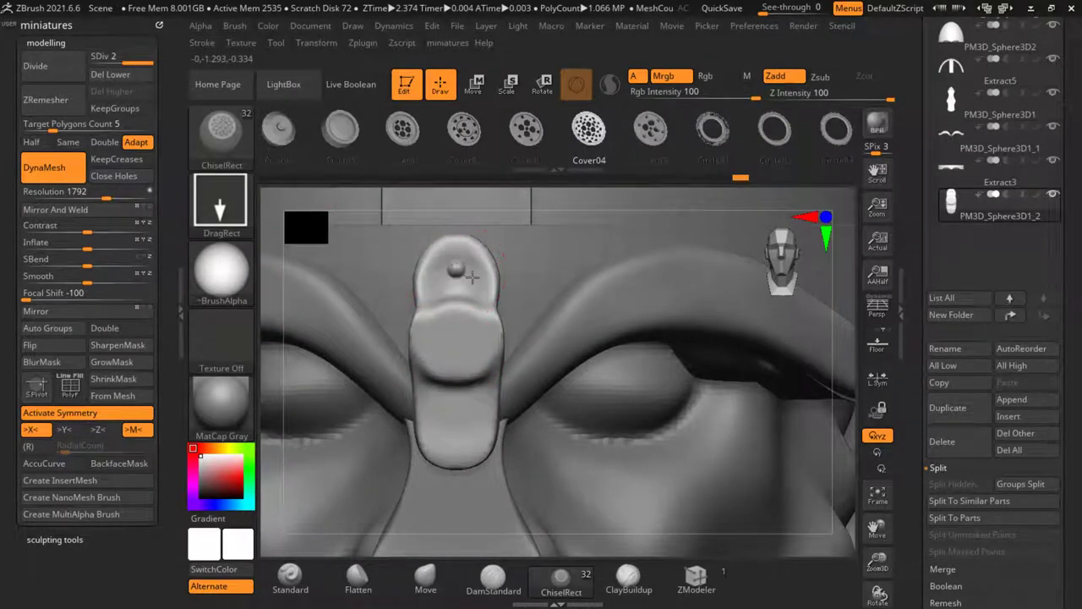
{"action": "right_click_drag", "start_coordinate": [489, 290], "coordinate": [452, 228], "text": "ctrl"}
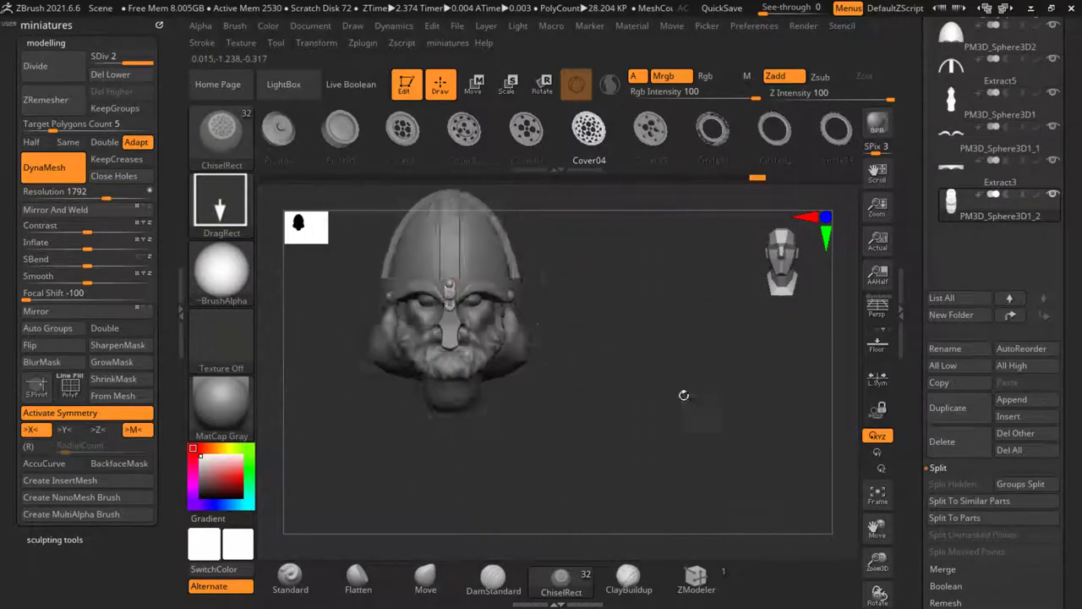
{"action": "left_click_drag", "start_coordinate": [683, 394], "coordinate": [596, 378]}
{"action": "left_click_drag", "start_coordinate": [646, 416], "coordinate": [657, 421], "text": "shift"}
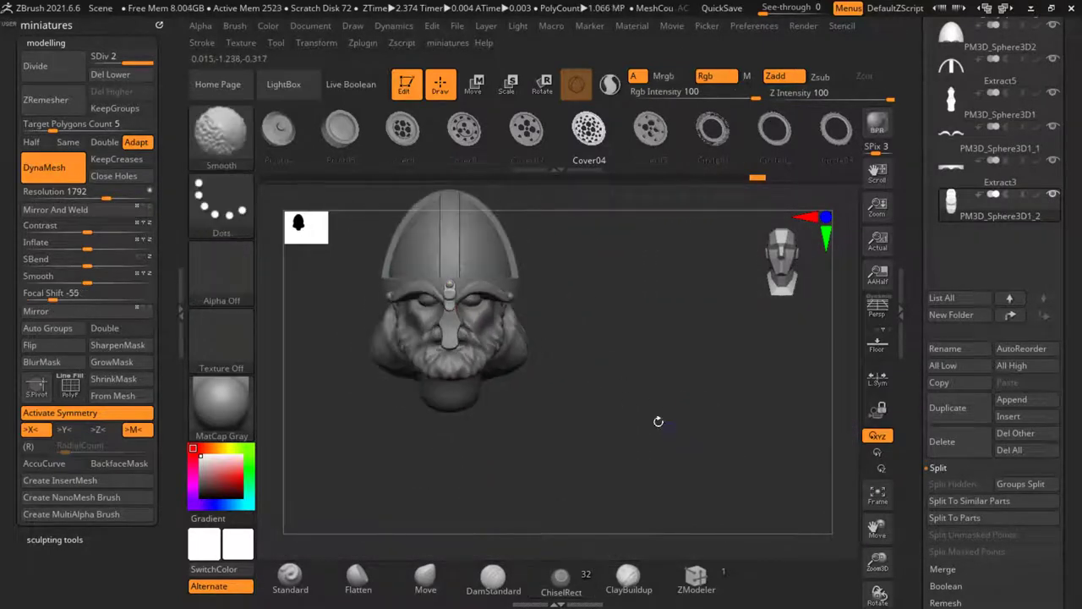
Step: Select the nose guard and flare its upper edges outward to meet the brow ridges with the Move brush
{"action": "mouse_move", "coordinate": [451, 288]}
{"action": "right_mouse_down", "text": "ctrl"}
{"action": "mouse_move", "coordinate": [474, 364]}
{"action": "mouse_move", "coordinate": [485, 366]}
{"action": "right_mouse_up", "text": "ctrl"}
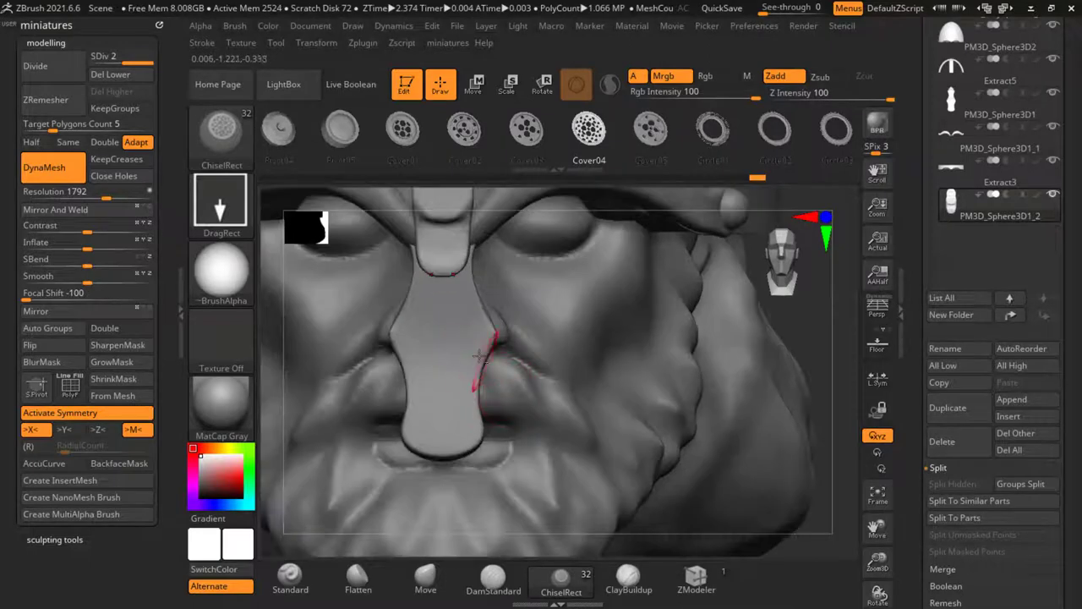
{"action": "left_click", "coordinate": [461, 330], "text": "alt"}
{"action": "right_click_drag", "start_coordinate": [435, 295], "coordinate": [433, 272], "text": "ctrl"}
{"action": "left_click", "coordinate": [425, 579]}
{"action": "right_click_drag", "start_coordinate": [405, 220], "coordinate": [414, 262], "text": "ctrl"}
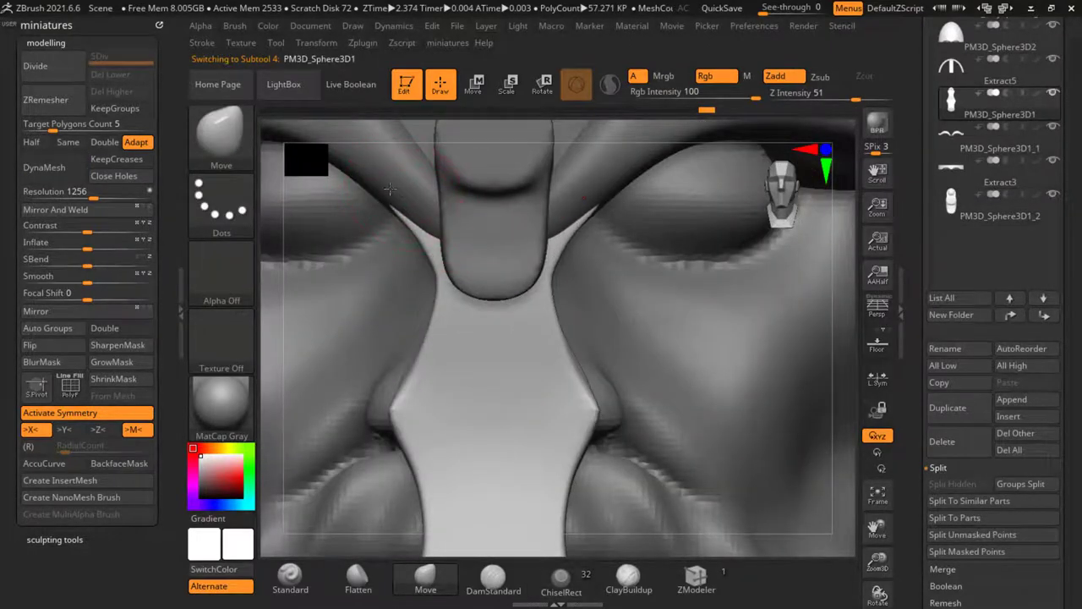
Step: Merge the nose guard, brow ridges and oval plate into a single subtool, reordering the list so they are adjacent
{"action": "right_click_drag", "start_coordinate": [402, 202], "coordinate": [423, 127], "text": "ctrl"}
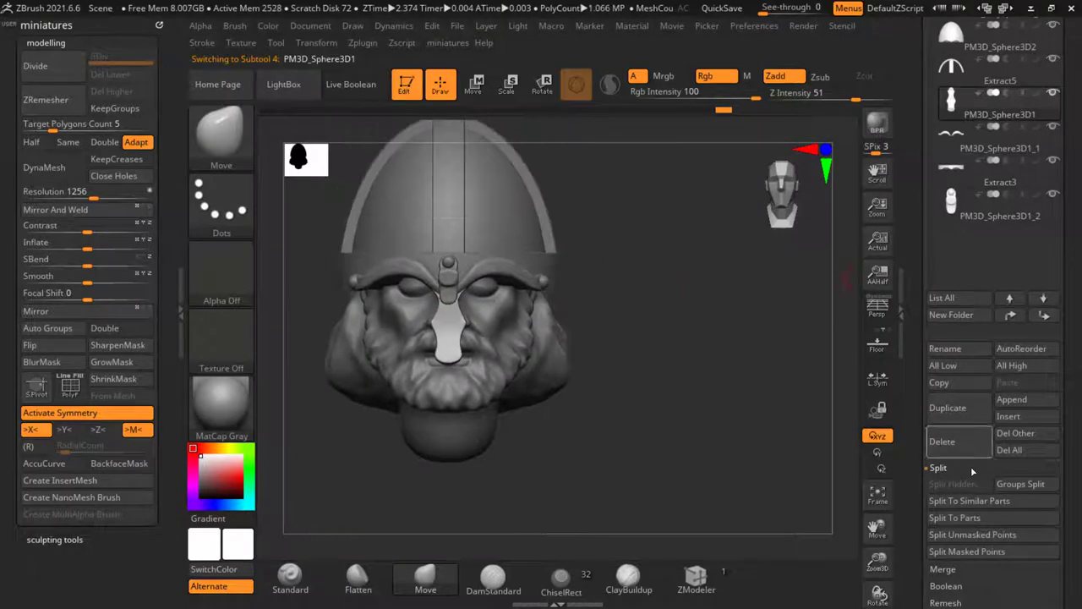
{"action": "left_click", "coordinate": [951, 570]}
{"action": "left_click", "coordinate": [974, 504]}
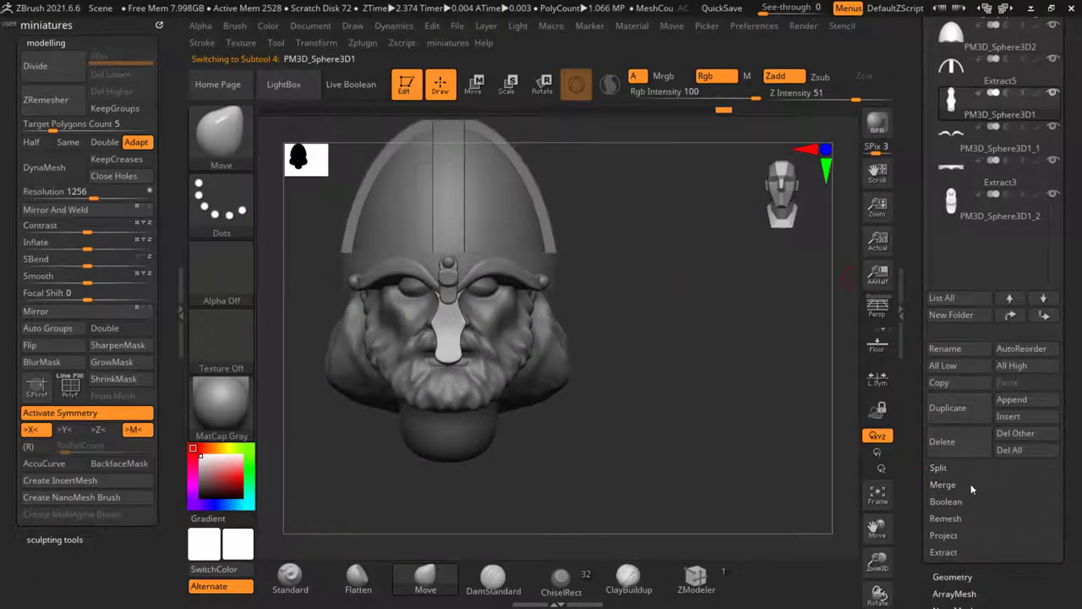
{"action": "left_click", "coordinate": [972, 486]}
{"action": "left_click", "coordinate": [954, 501]}
{"action": "left_click", "coordinate": [826, 526]}
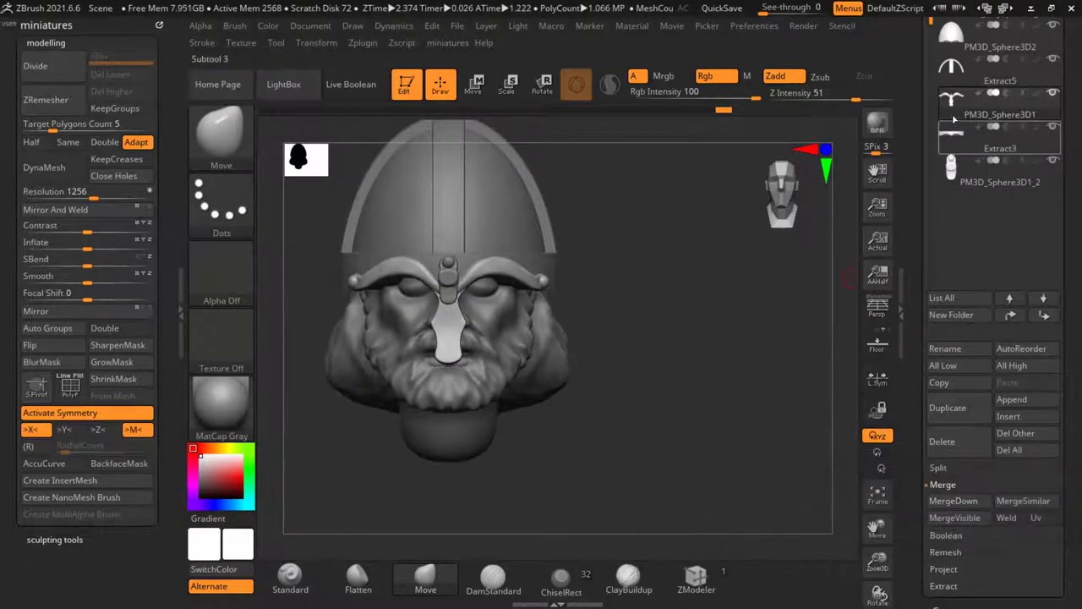
{"action": "left_click_drag", "start_coordinate": [953, 116], "coordinate": [956, 164]}
{"action": "left_click", "coordinate": [980, 501]}
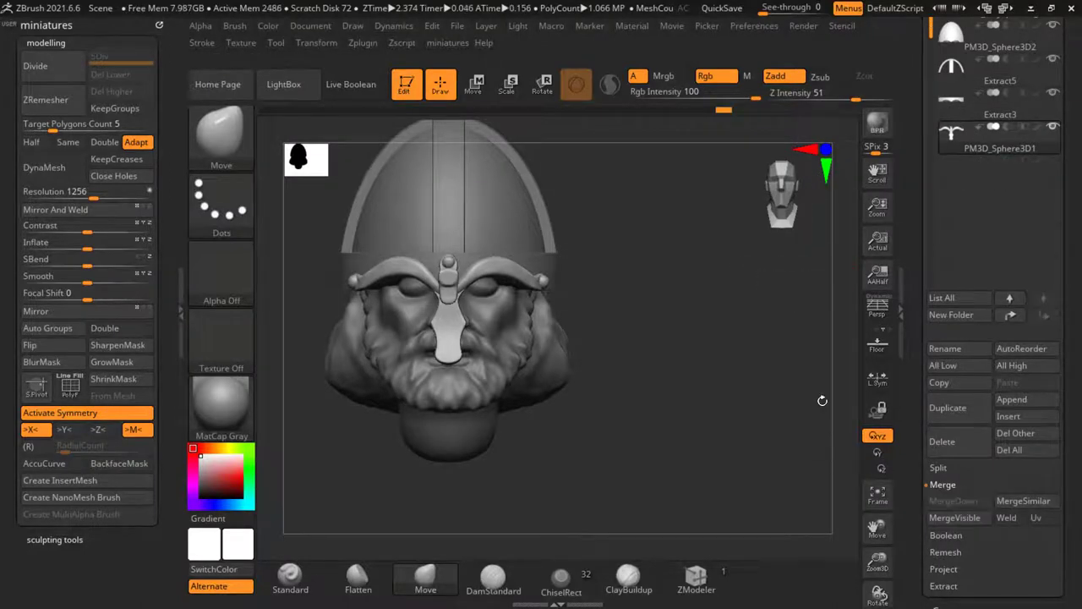
Step: Fuse the merged nose guard, brows and plate with DynaMesh at resolution 3128
{"action": "left_click_drag", "start_coordinate": [822, 401], "coordinate": [684, 448]}
{"action": "right_click_drag", "start_coordinate": [461, 304], "coordinate": [412, 293], "text": "ctrl"}
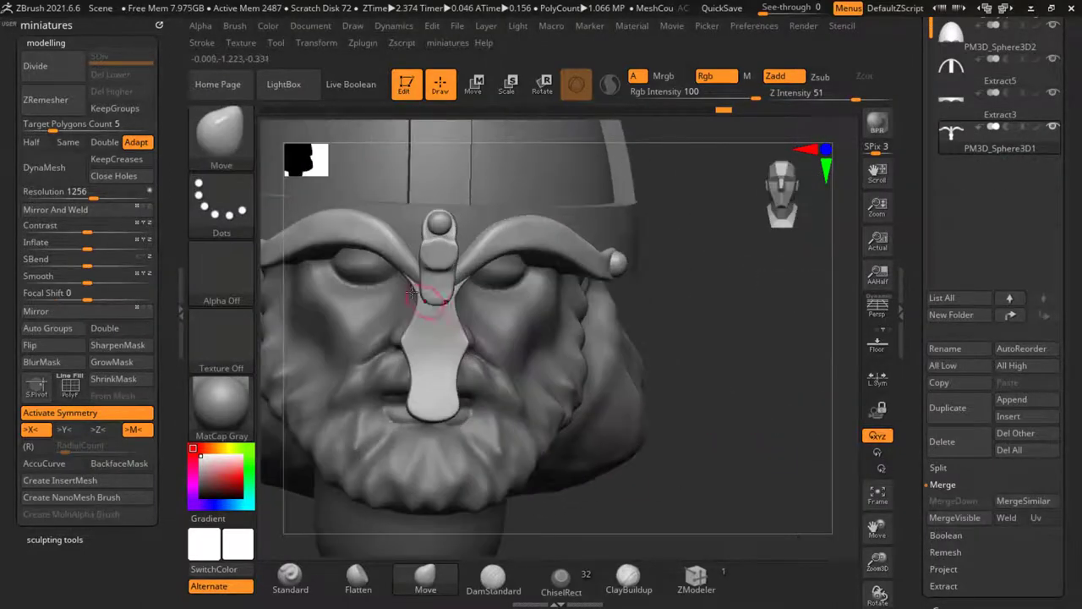
{"action": "left_click", "coordinate": [58, 173]}
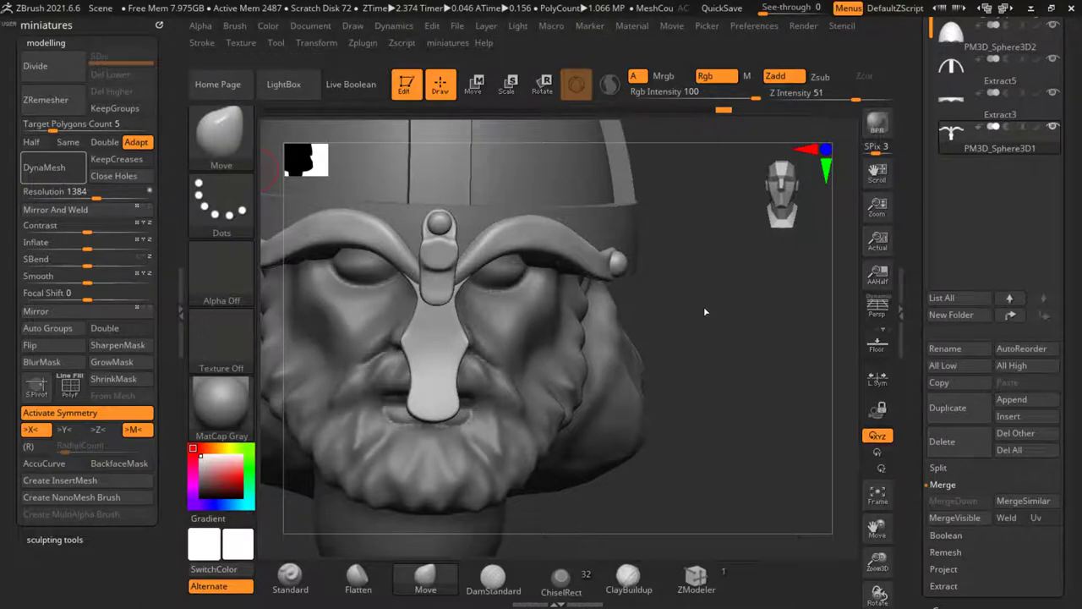
{"action": "left_click_drag", "start_coordinate": [705, 312], "coordinate": [622, 298]}
{"action": "left_click_drag", "start_coordinate": [97, 196], "coordinate": [133, 195]}
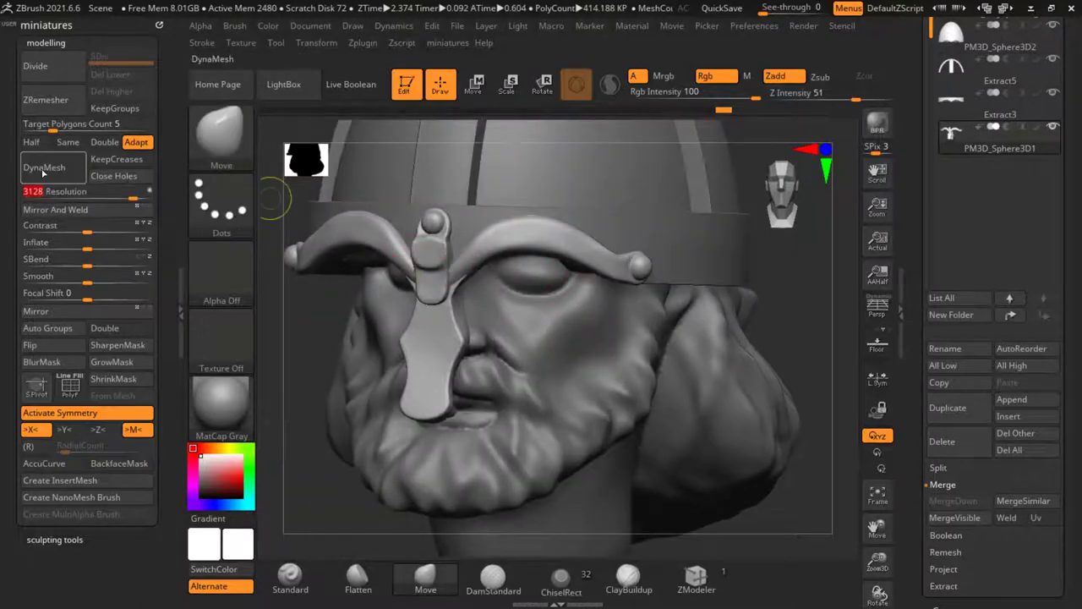
{"action": "left_click", "coordinate": [43, 174]}
Step: Examine the joins of the fused brow ornament up close and the whole helmet from the front and at an angle
{"action": "right_click_drag", "start_coordinate": [476, 235], "coordinate": [472, 275], "text": "ctrl"}
{"action": "key", "text": "s"}
{"action": "key", "text": "s"}
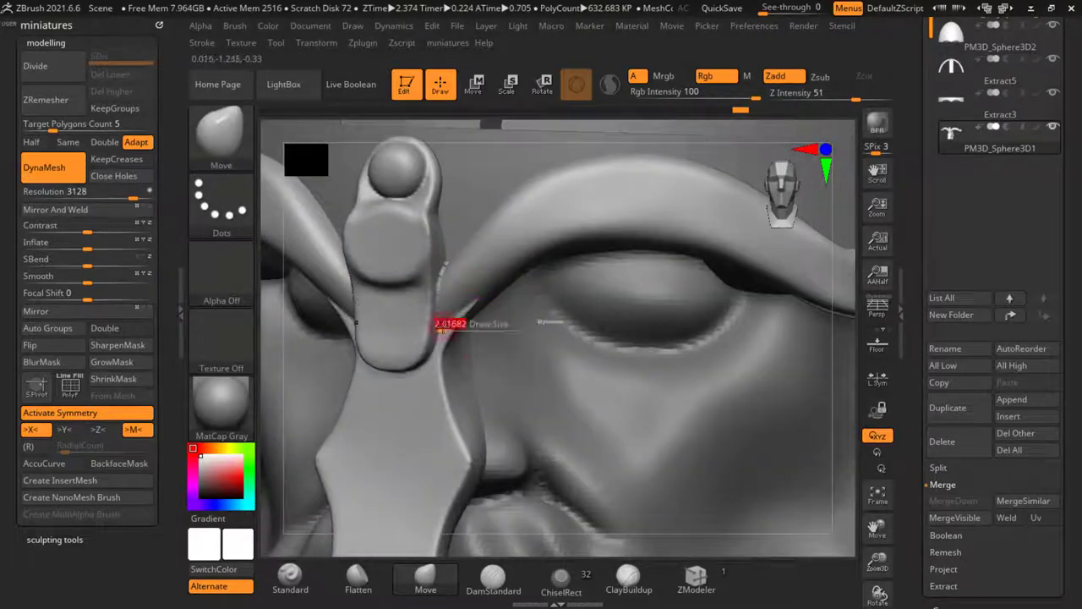
{"action": "key", "text": "shift"}
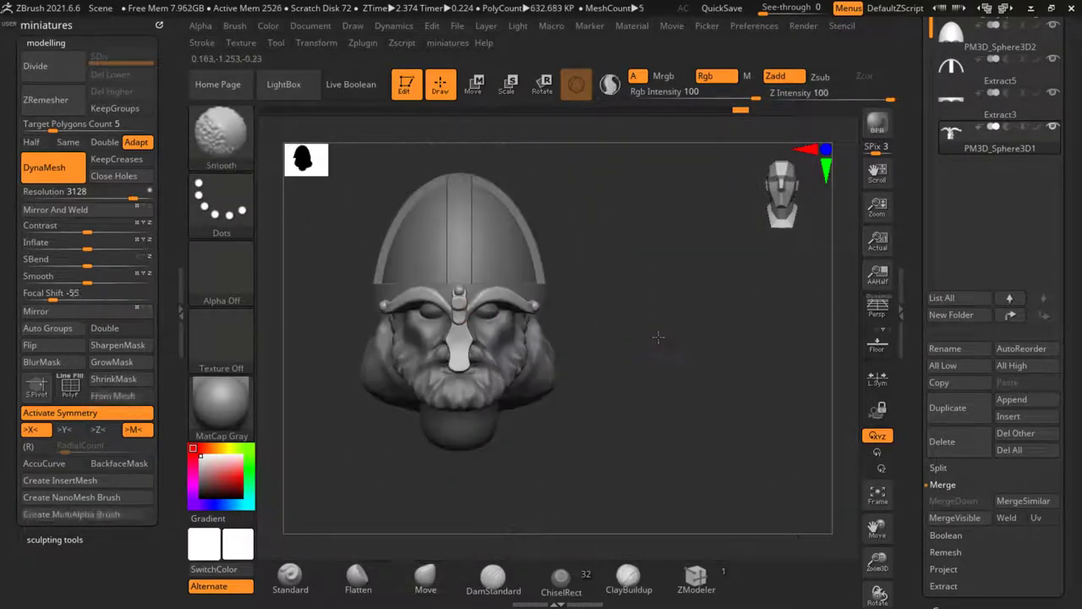
{"action": "left_click_drag", "start_coordinate": [651, 333], "coordinate": [484, 406]}
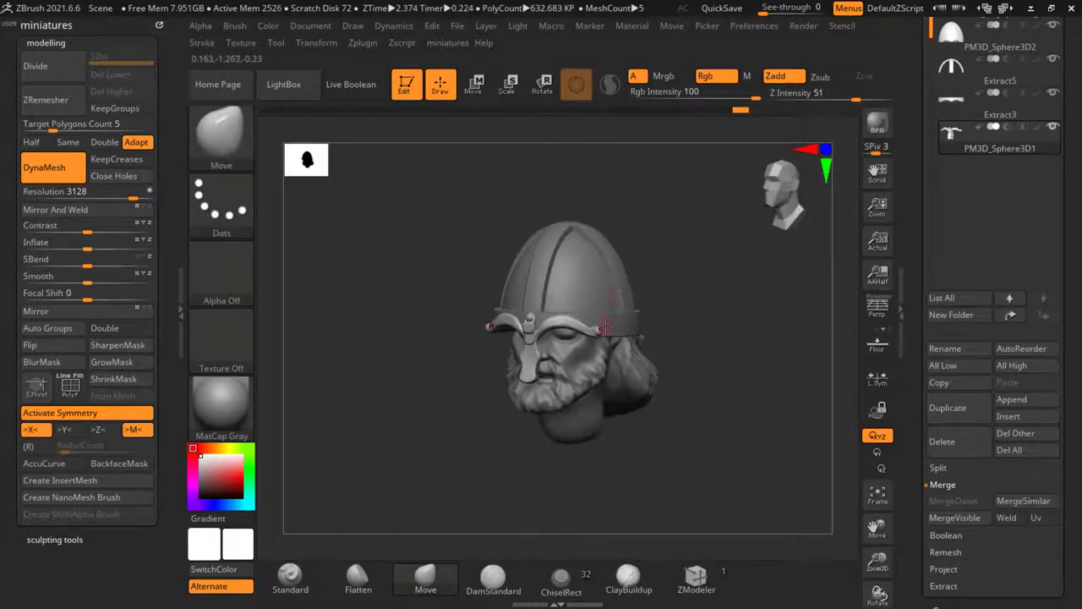
{"action": "left_click_drag", "start_coordinate": [604, 330], "coordinate": [592, 311], "text": "alt"}
{"action": "left_click_drag", "start_coordinate": [649, 271], "coordinate": [682, 258], "text": "alt"}
{"action": "left_click_drag", "start_coordinate": [908, 165], "coordinate": [909, 196]}
{"action": "left_click_drag", "start_coordinate": [719, 323], "coordinate": [752, 331], "text": "shift"}
Step: Carve a mirrored groove just inside the nose guard's outline using the Chisel brush with BrushTip 1, undoing the first trial stroke
{"action": "scroll", "coordinate": [511, 354], "scroll_direction": "up", "scroll_amount": 8}
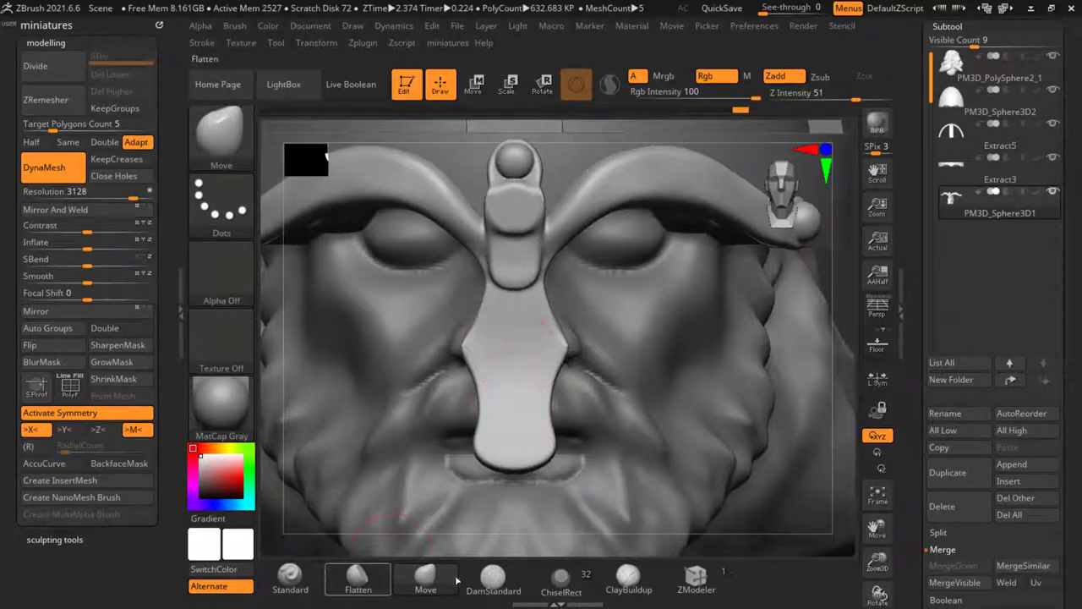
{"action": "left_click", "coordinate": [488, 579]}
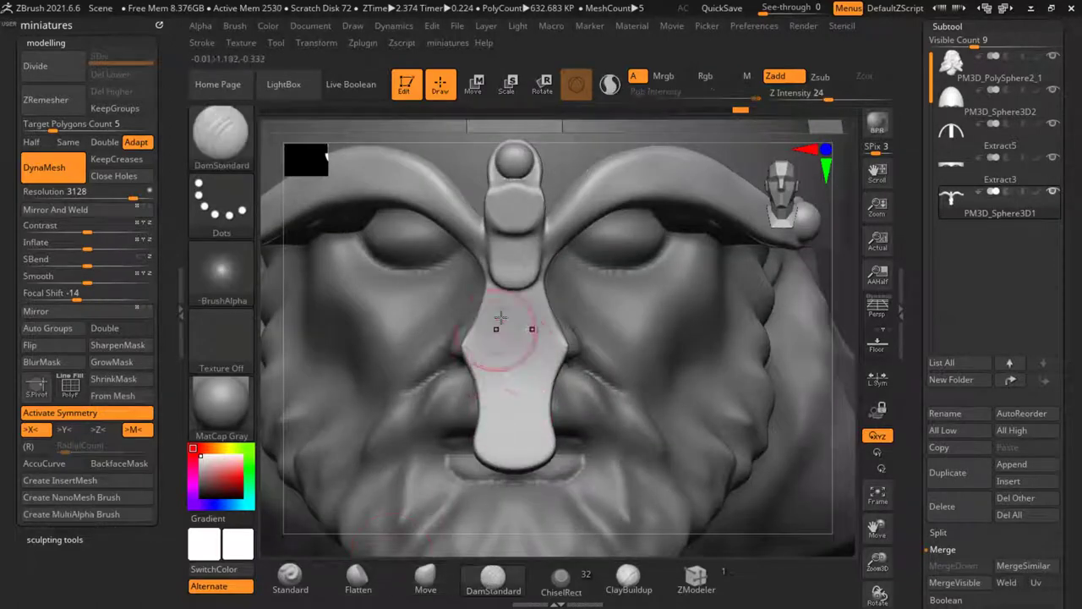
{"action": "scroll", "coordinate": [500, 318], "scroll_direction": "up", "scroll_amount": 2}
{"action": "left_click", "coordinate": [199, 143]}
{"action": "key", "text": "c"}
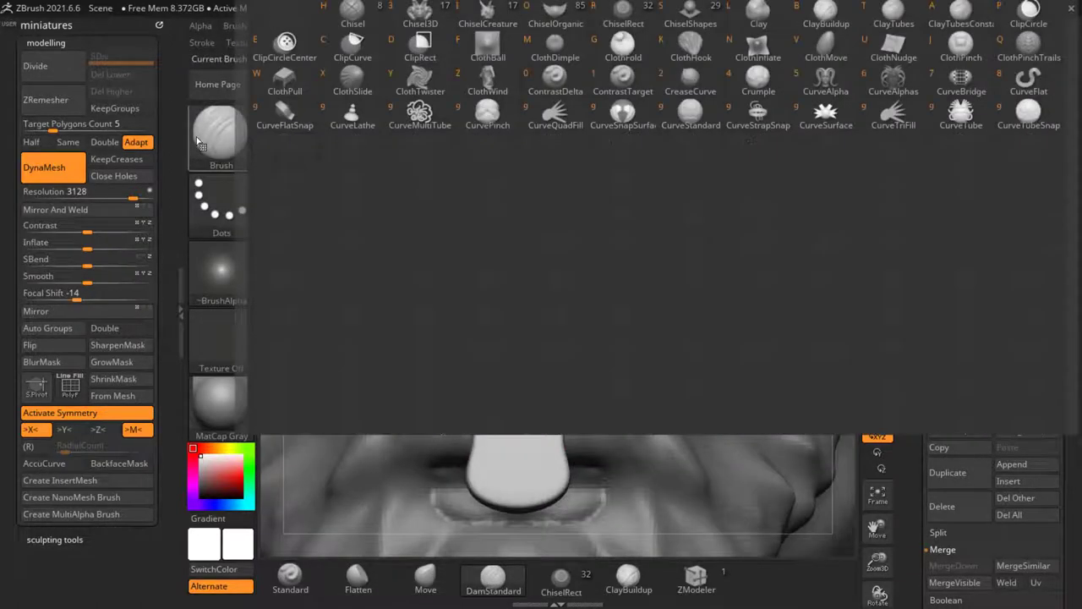
{"action": "key", "text": "h"}
{"action": "key", "text": "s"}
{"action": "left_click_drag", "start_coordinate": [510, 322], "coordinate": [504, 322]}
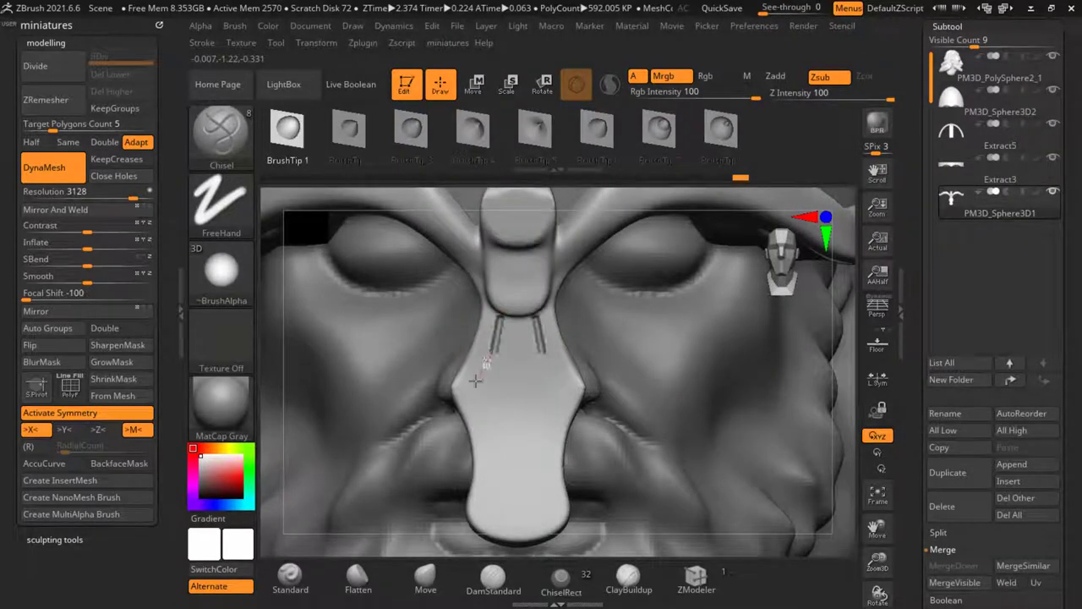
{"action": "key", "text": "ctrl+z"}
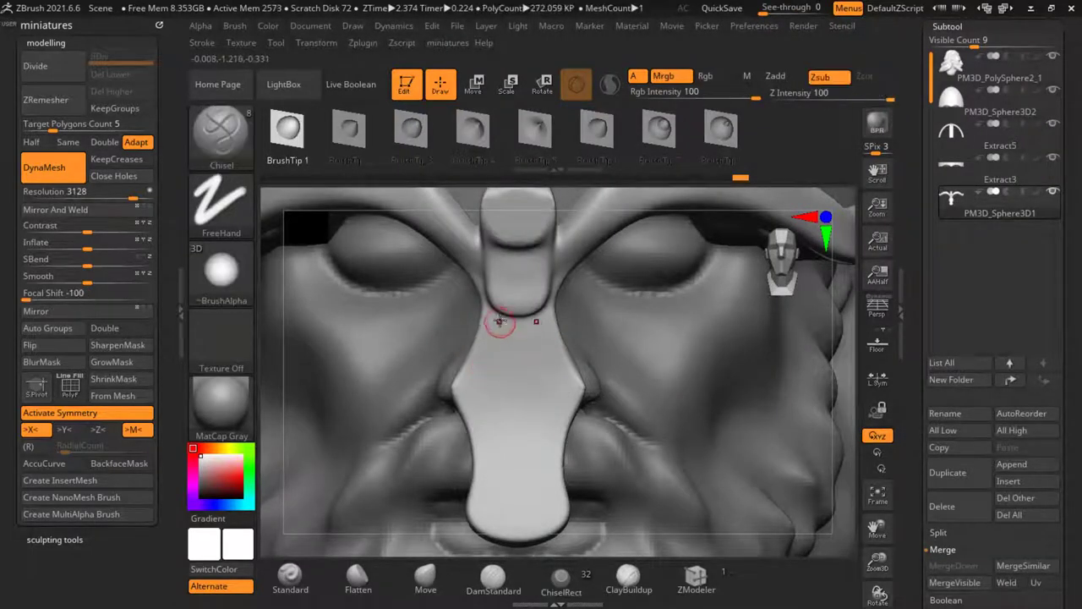
{"action": "mouse_move", "coordinate": [493, 359]}
{"action": "left_mouse_down"}
{"action": "mouse_move", "coordinate": [469, 395]}
{"action": "mouse_move", "coordinate": [498, 461]}
{"action": "left_mouse_up"}
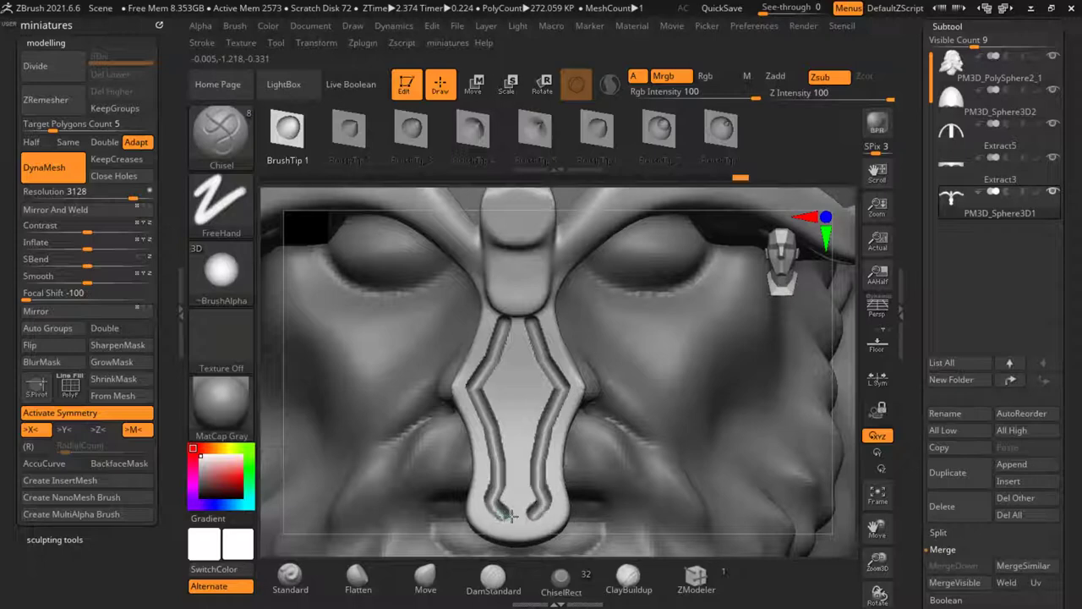
Step: Re-run DynaMesh on the nose guard ornament and smooth the lower end of the carved groove
{"action": "right_click_drag", "start_coordinate": [490, 467], "coordinate": [351, 330], "text": "alt"}
{"action": "left_click", "coordinate": [60, 172]}
{"action": "left_click", "coordinate": [61, 172]}
{"action": "right_click_drag", "start_coordinate": [406, 254], "coordinate": [511, 380], "text": "alt"}
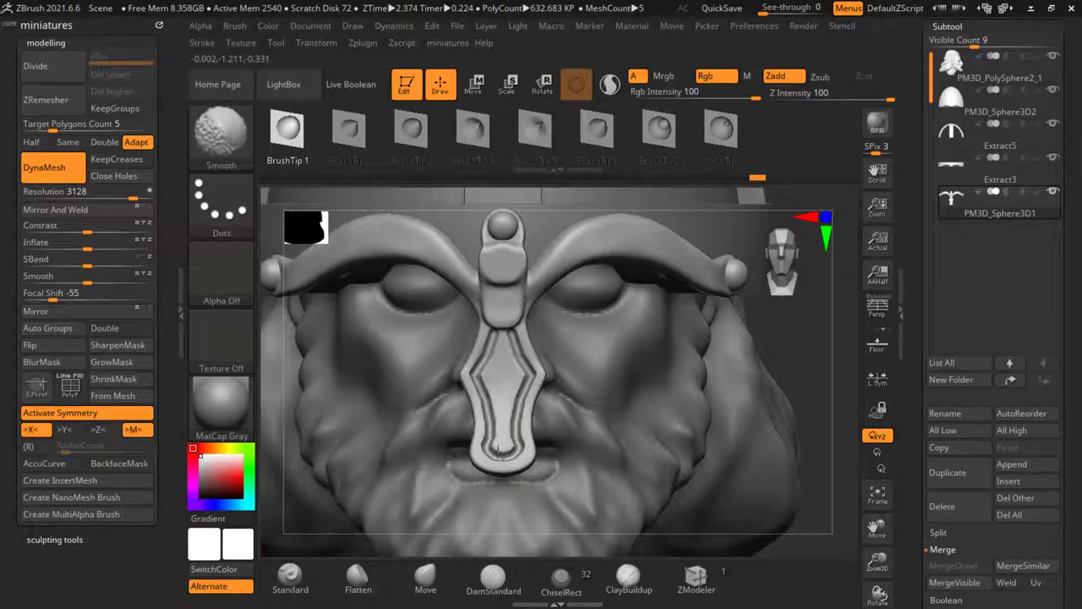
{"action": "left_click_drag", "start_coordinate": [499, 448], "coordinate": [517, 414], "text": "shift"}
{"action": "right_click_drag", "start_coordinate": [510, 439], "coordinate": [480, 349], "text": "alt"}
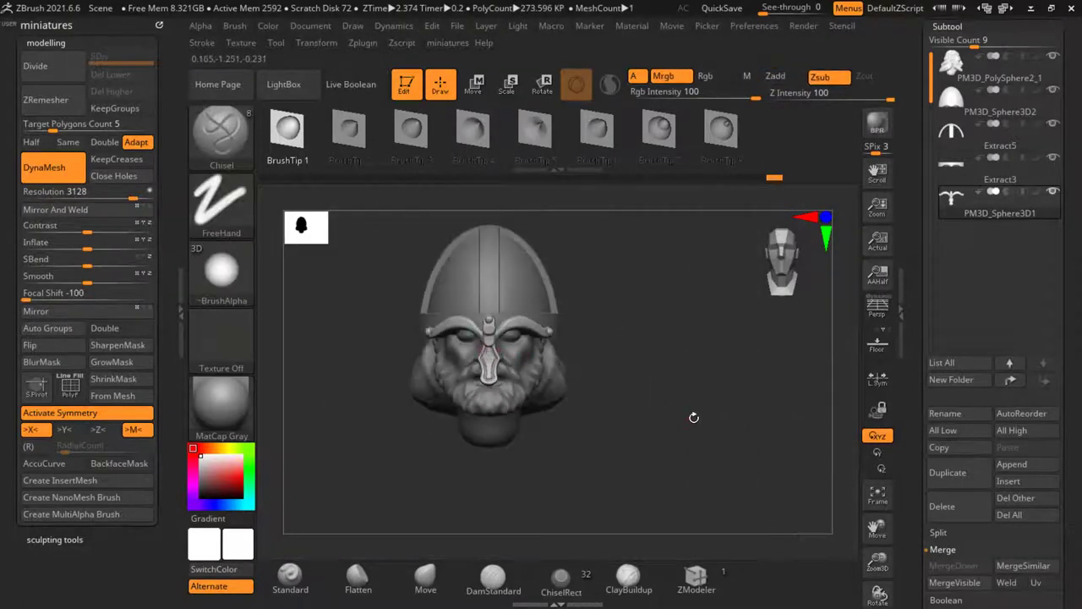
{"action": "mouse_move", "coordinate": [694, 418]}
{"action": "left_mouse_down"}
{"action": "mouse_move", "coordinate": [686, 445]}
{"action": "mouse_move", "coordinate": [666, 450]}
{"action": "mouse_move", "coordinate": [744, 445]}
{"action": "mouse_move", "coordinate": [707, 427]}
{"action": "left_mouse_up"}
Step: Select the crossed helmet bands and examine their wireframe density from the side and at the crossing on the crown
{"action": "left_click", "coordinate": [505, 328], "text": "alt"}
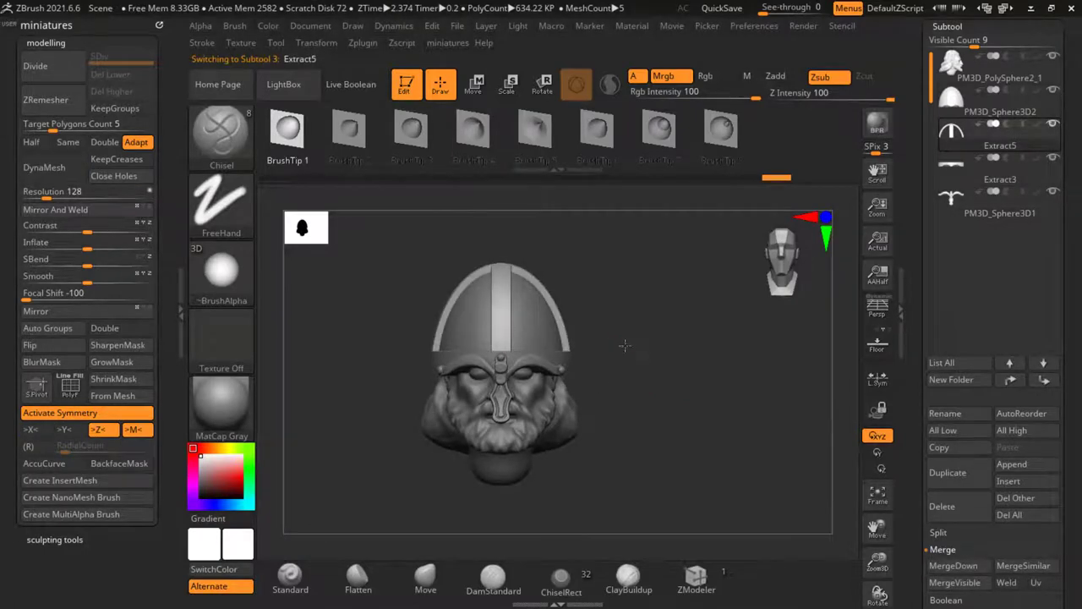
{"action": "left_click_drag", "start_coordinate": [625, 345], "coordinate": [715, 326]}
{"action": "right_click_drag", "start_coordinate": [592, 327], "coordinate": [388, 406], "text": "ctrl"}
{"action": "right_click", "coordinate": [387, 406]}
{"action": "key", "text": "shift+f"}
{"action": "mouse_move", "coordinate": [550, 343]}
{"action": "right_mouse_down", "text": "ctrl"}
{"action": "mouse_move", "coordinate": [568, 343]}
{"action": "mouse_move", "coordinate": [551, 329]}
{"action": "right_mouse_up", "text": "ctrl"}
{"action": "right_click_drag", "start_coordinate": [452, 373], "coordinate": [453, 347], "text": "ctrl"}
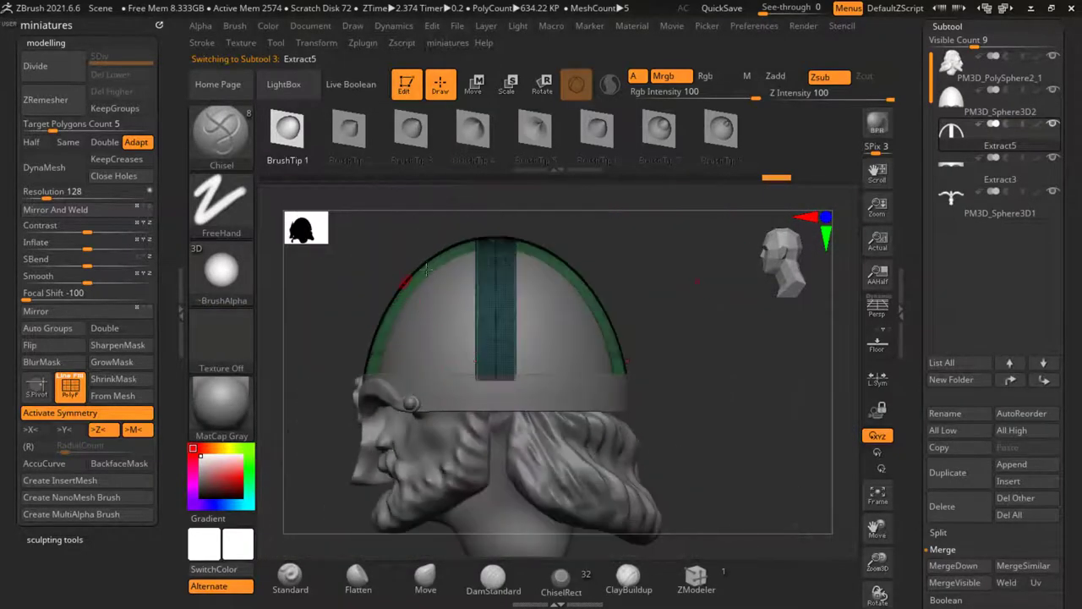
{"action": "left_click_drag", "start_coordinate": [427, 220], "coordinate": [439, 292]}
{"action": "right_click_drag", "start_coordinate": [505, 272], "coordinate": [437, 308], "text": "ctrl"}
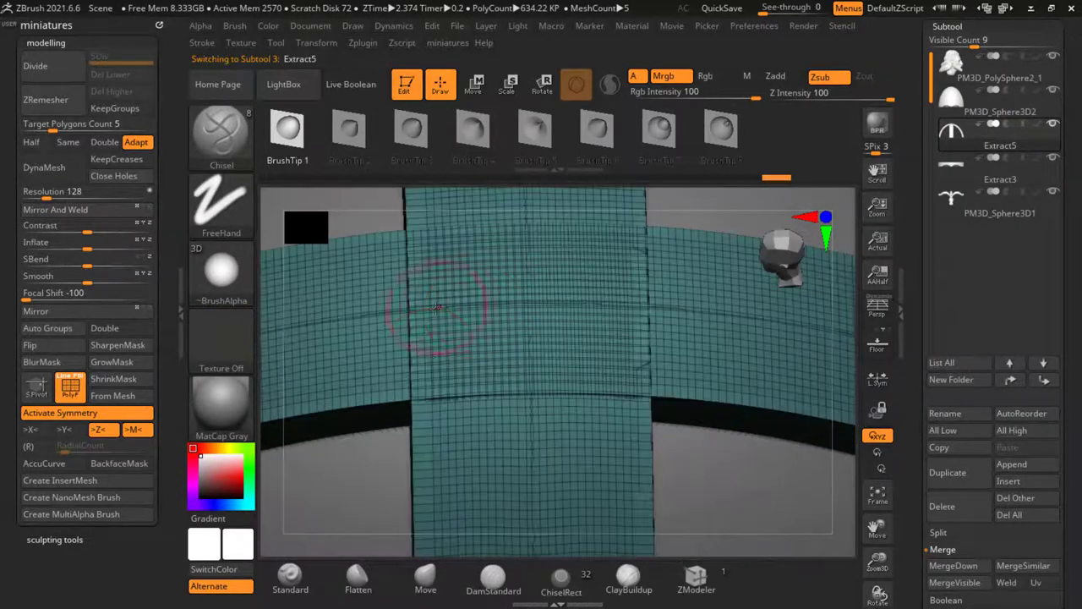
{"action": "right_click_drag", "start_coordinate": [430, 357], "coordinate": [389, 347], "text": "ctrl"}
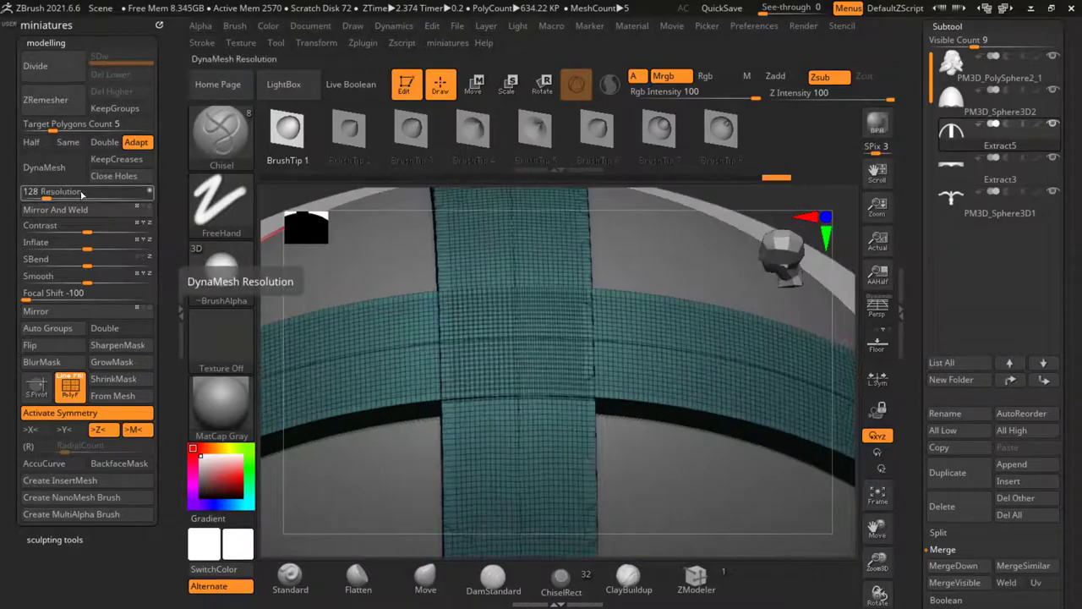
Step: Fuse the crossed helmet bands with DynaMesh at resolution 4096 and hide the wireframe
{"action": "left_click_drag", "start_coordinate": [85, 193], "coordinate": [160, 184]}
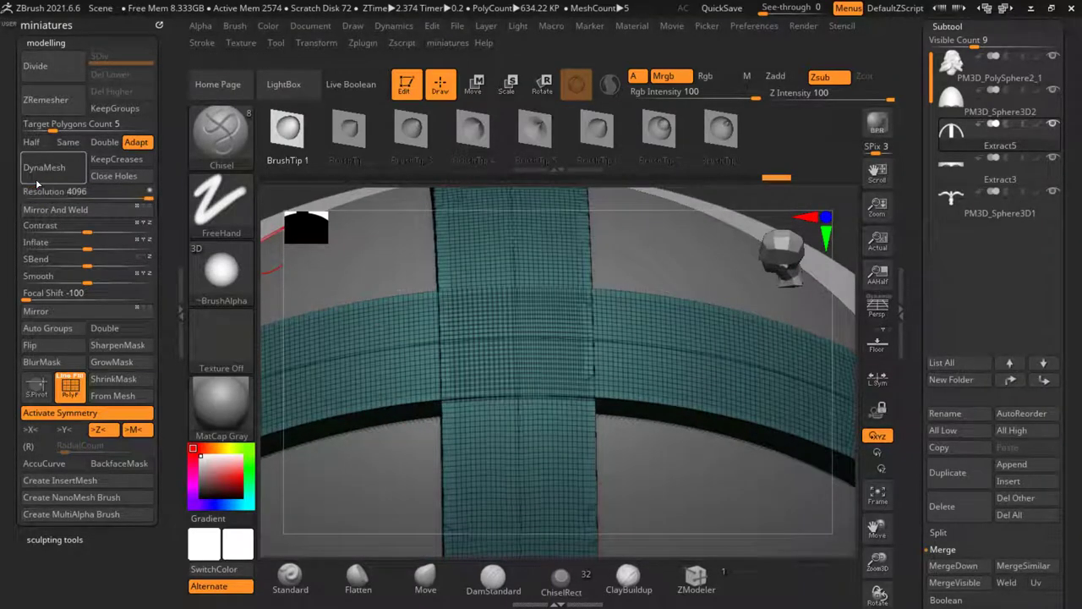
{"action": "right_click_drag", "start_coordinate": [407, 318], "coordinate": [474, 321], "text": "ctrl"}
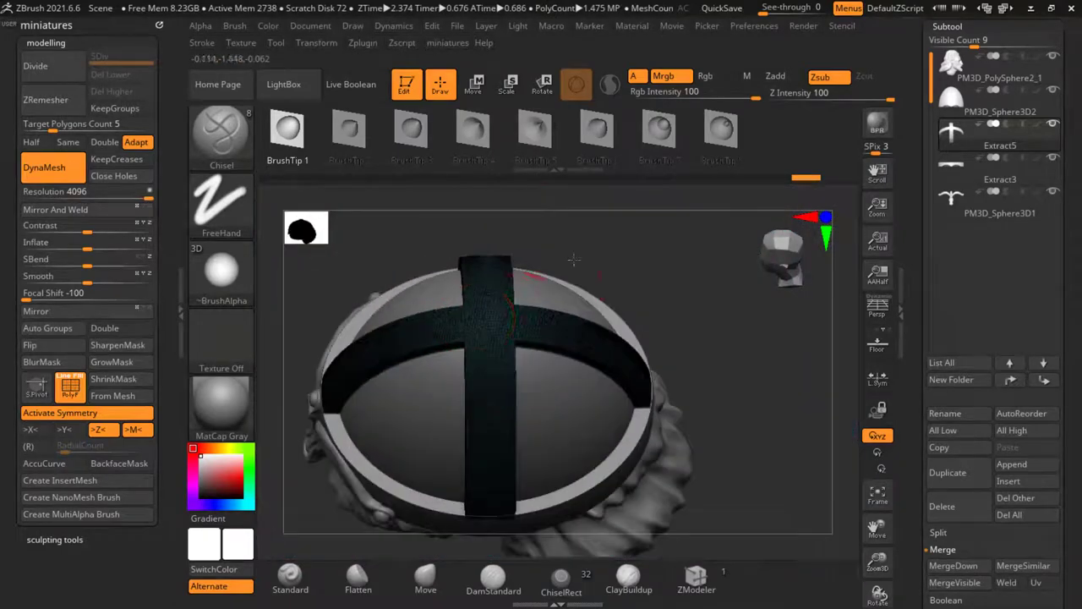
{"action": "right_click", "coordinate": [573, 345]}
{"action": "left_click", "coordinate": [655, 394]}
Step: Enable both X and Z symmetry for the crossed bands and turn on local symmetry
{"action": "left_click_drag", "start_coordinate": [761, 292], "coordinate": [771, 338], "text": "shift"}
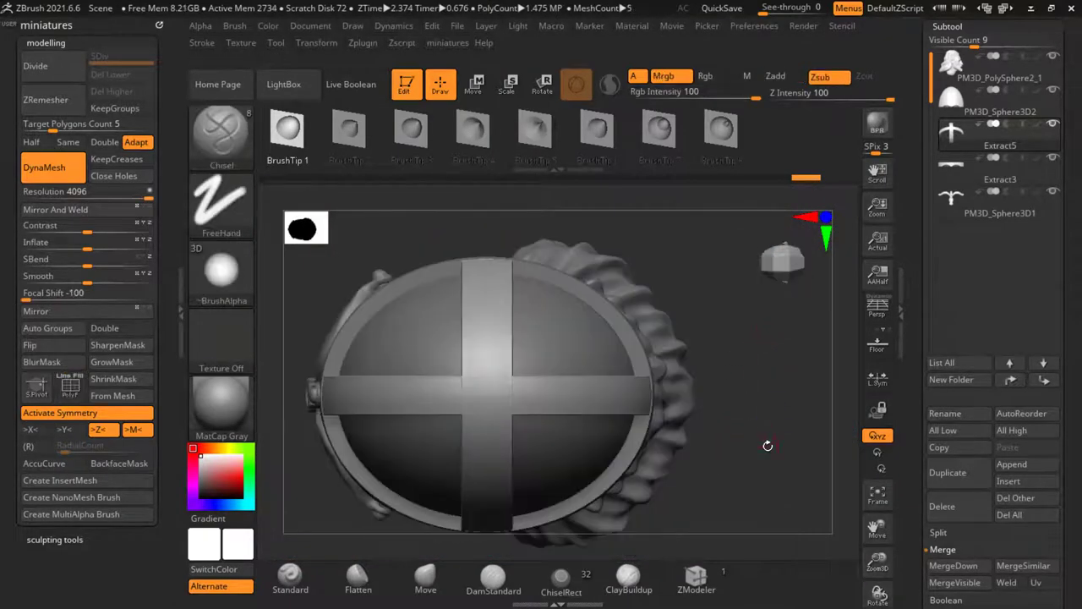
{"action": "left_click_drag", "start_coordinate": [767, 446], "coordinate": [724, 417], "text": "shift"}
{"action": "right_click_drag", "start_coordinate": [493, 357], "coordinate": [487, 364], "text": "ctrl"}
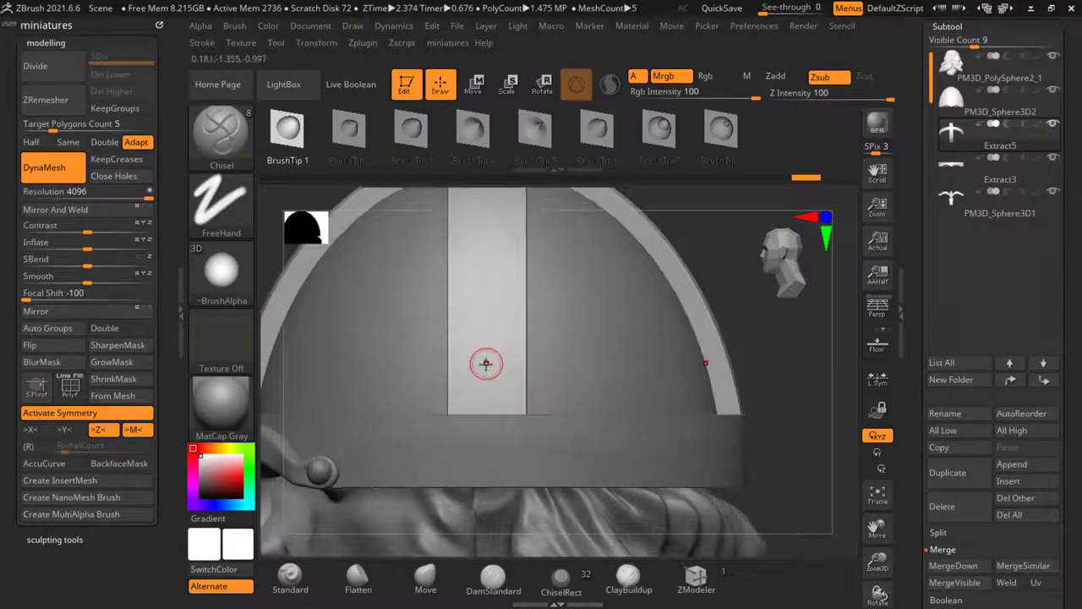
{"action": "scroll", "coordinate": [486, 363], "scroll_direction": "down", "scroll_amount": 3}
{"action": "left_click", "coordinate": [93, 437]}
{"action": "left_click", "coordinate": [35, 433]}
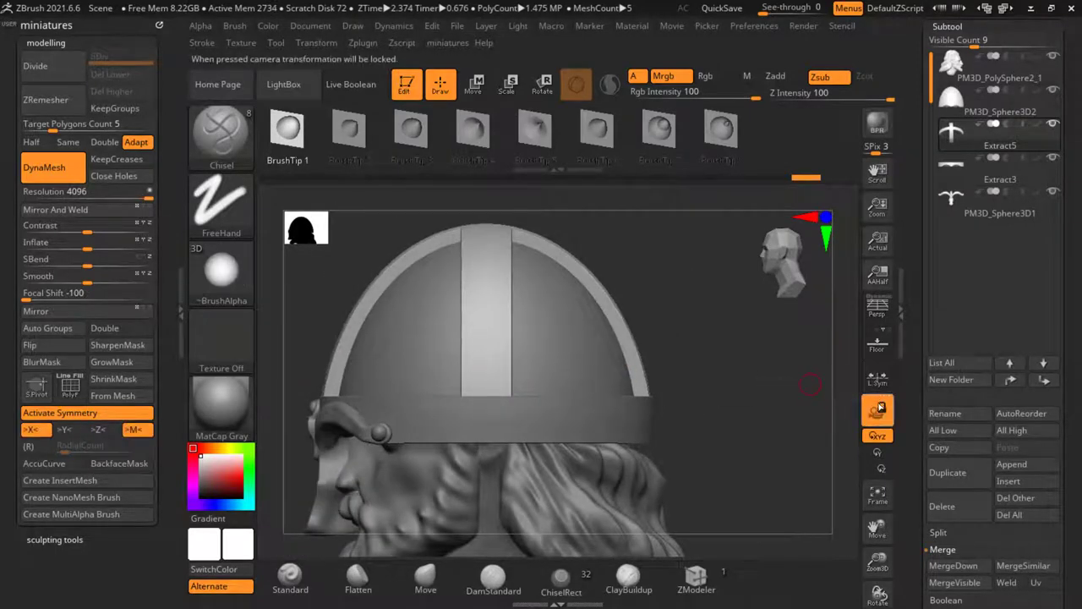
{"action": "left_click", "coordinate": [879, 375]}
{"action": "scroll", "coordinate": [470, 374], "scroll_direction": "down", "scroll_amount": 2}
{"action": "left_click_drag", "start_coordinate": [674, 413], "coordinate": [833, 408]}
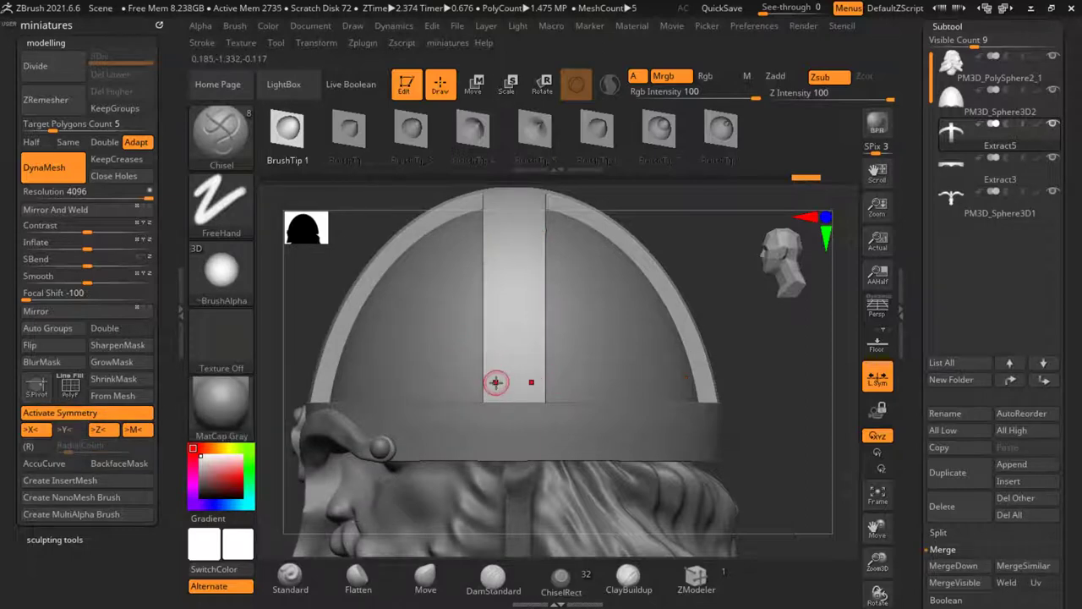
Step: Place a mirrored round stud near the lower end of the side bands using the ChiselRect brush
{"action": "scroll", "coordinate": [496, 376], "scroll_direction": "up", "scroll_amount": 3}
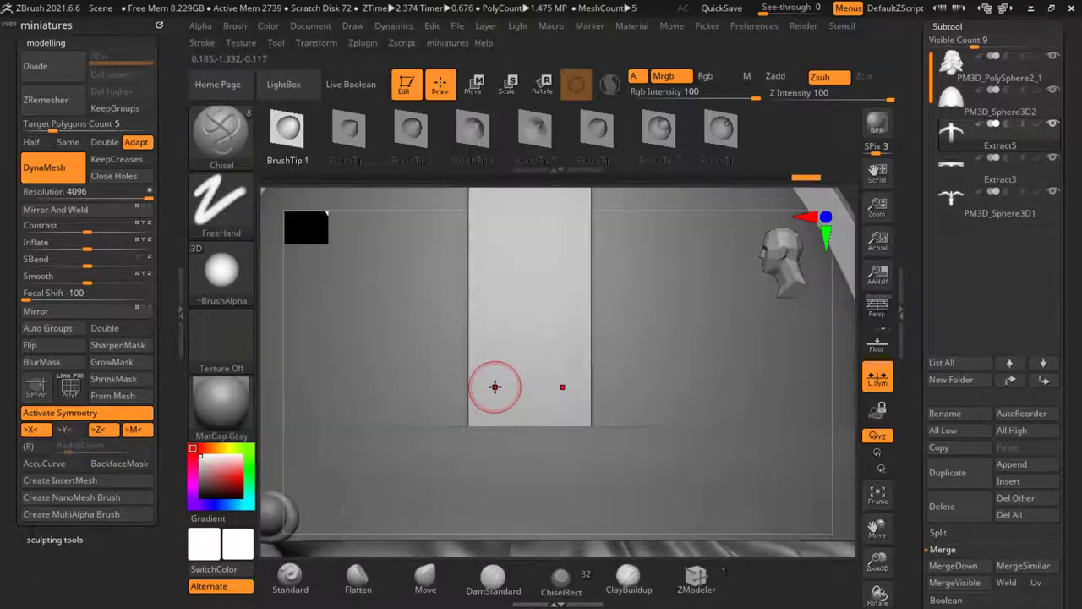
{"action": "scroll", "coordinate": [497, 388], "scroll_direction": "down", "scroll_amount": 2}
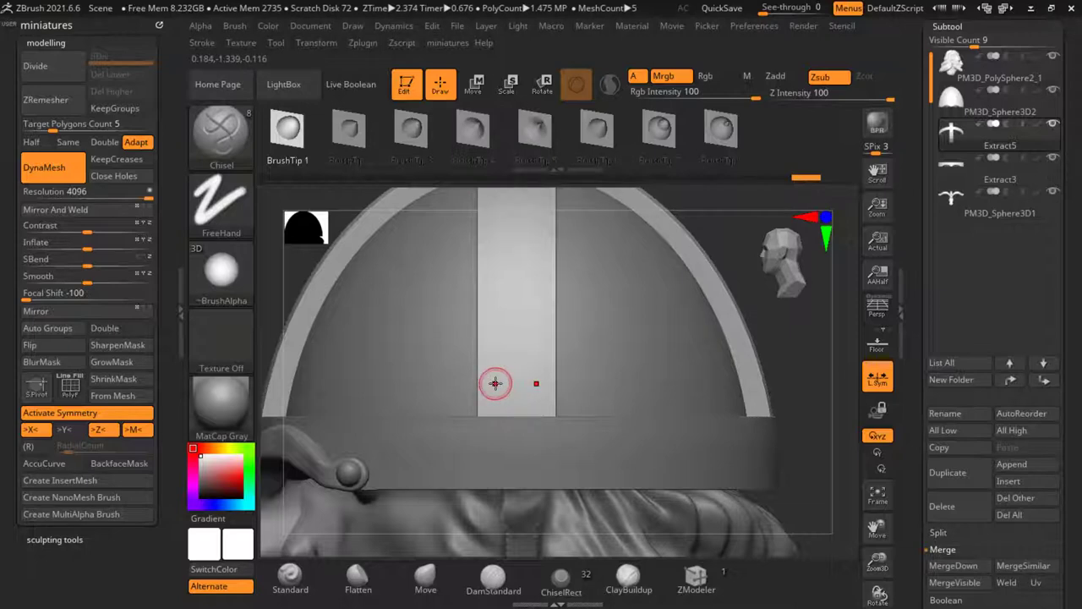
{"action": "scroll", "coordinate": [496, 384], "scroll_direction": "down", "scroll_amount": 5}
{"action": "scroll", "coordinate": [494, 387], "scroll_direction": "up", "scroll_amount": 3}
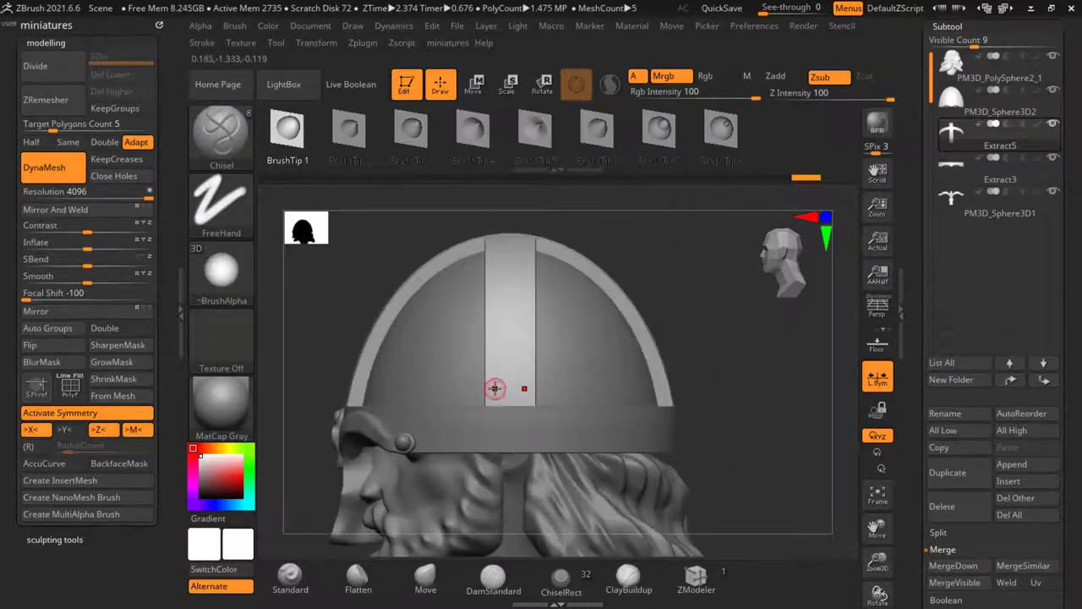
{"action": "scroll", "coordinate": [516, 374], "scroll_direction": "up", "scroll_amount": 3}
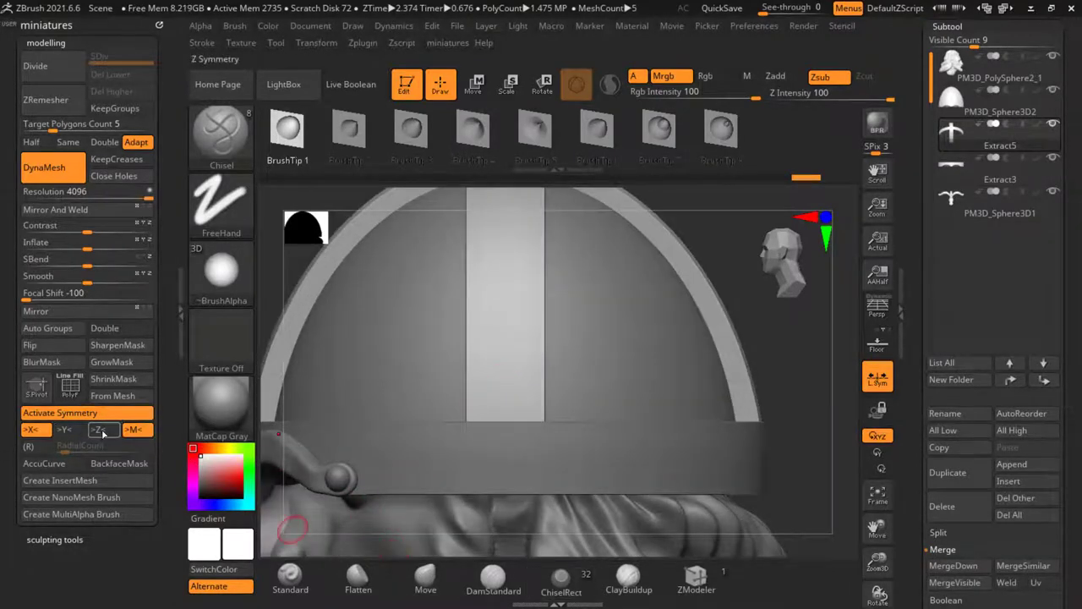
{"action": "left_click", "coordinate": [561, 578]}
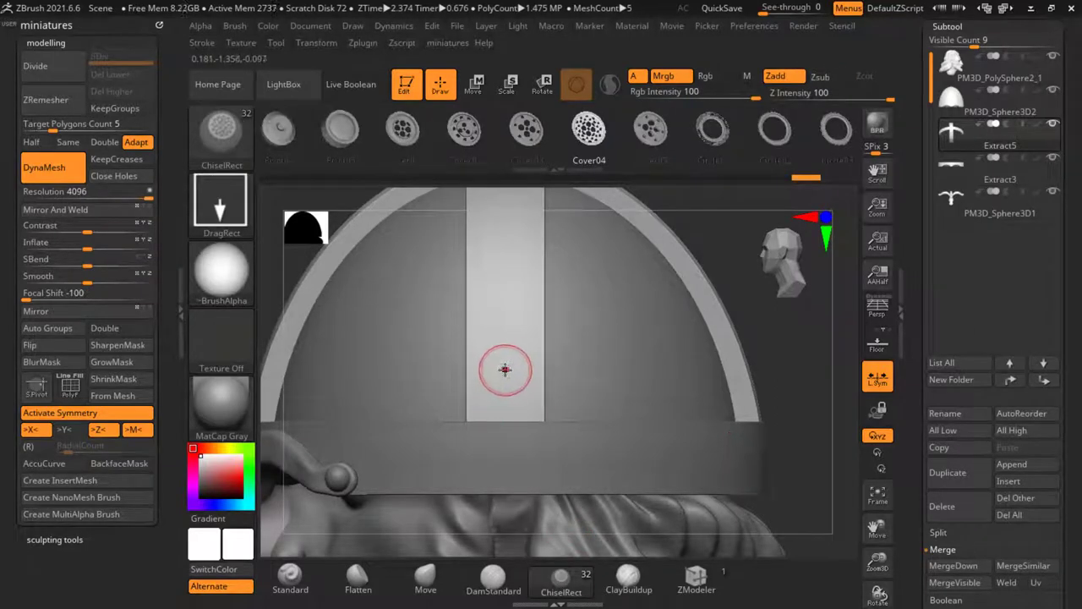
{"action": "left_click_drag", "start_coordinate": [506, 370], "coordinate": [530, 383]}
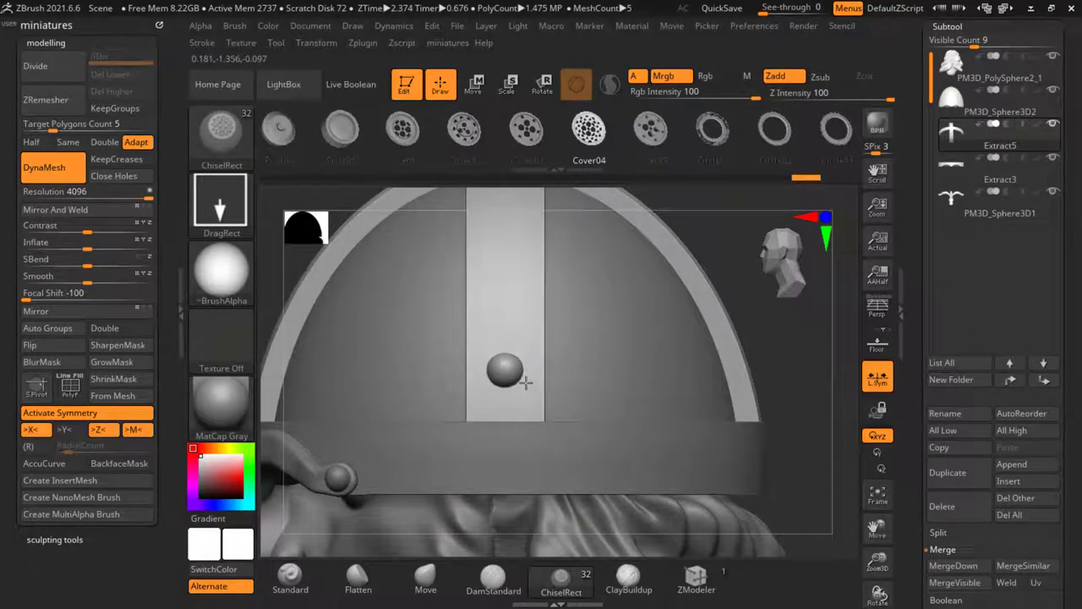
{"action": "right_click_drag", "start_coordinate": [524, 382], "coordinate": [518, 398], "text": "ctrl"}
Step: Place a matching mirrored round stud near the lower end of the rear band
{"action": "mouse_move", "coordinate": [626, 419]}
{"action": "right_mouse_down"}
{"action": "mouse_move", "coordinate": [556, 437]}
{"action": "mouse_move", "coordinate": [615, 379]}
{"action": "mouse_move", "coordinate": [601, 384]}
{"action": "right_mouse_up"}
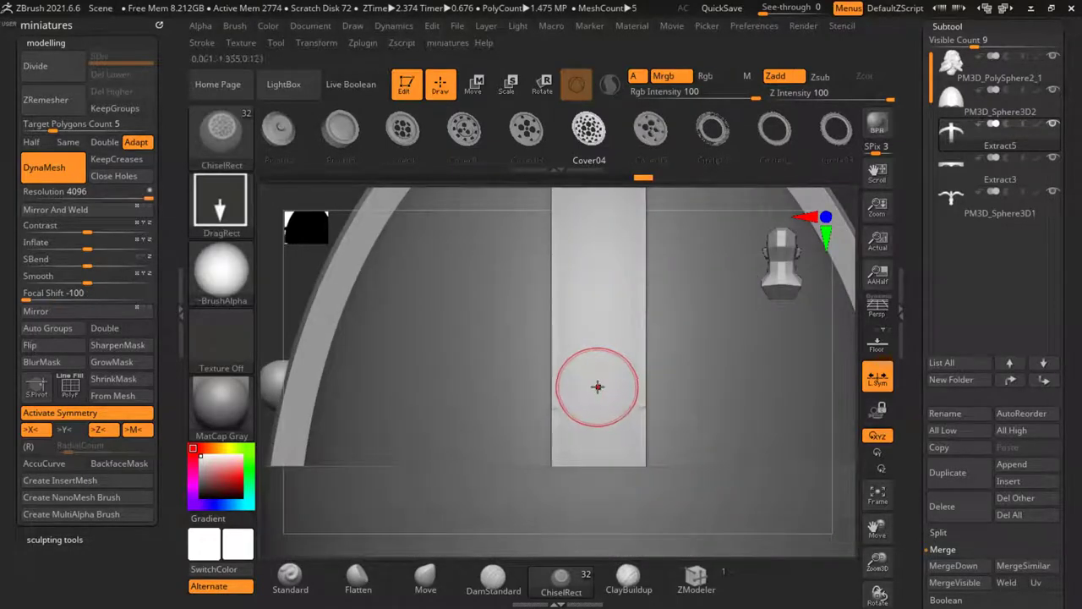
{"action": "left_click_drag", "start_coordinate": [599, 382], "coordinate": [614, 413]}
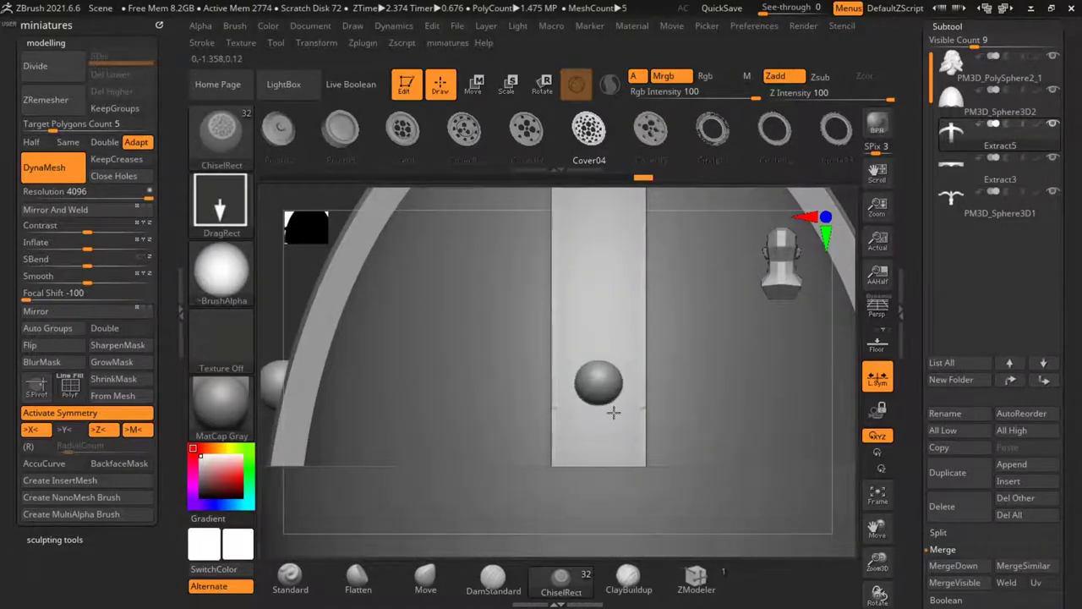
{"action": "right_click_drag", "start_coordinate": [605, 415], "coordinate": [590, 440], "text": "ctrl"}
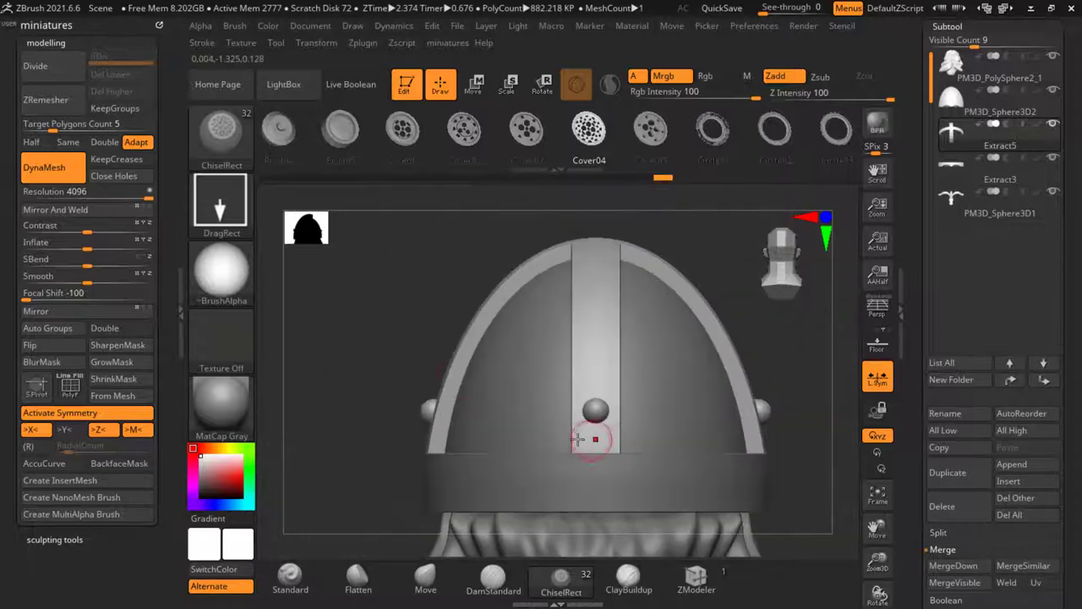
Step: Add a second mirrored stud higher up on both the side bands and the rear band, centred on each strip
{"action": "right_click_drag", "start_coordinate": [329, 317], "coordinate": [719, 318]}
{"action": "right_click_drag", "start_coordinate": [438, 327], "coordinate": [474, 326], "text": "ctrl"}
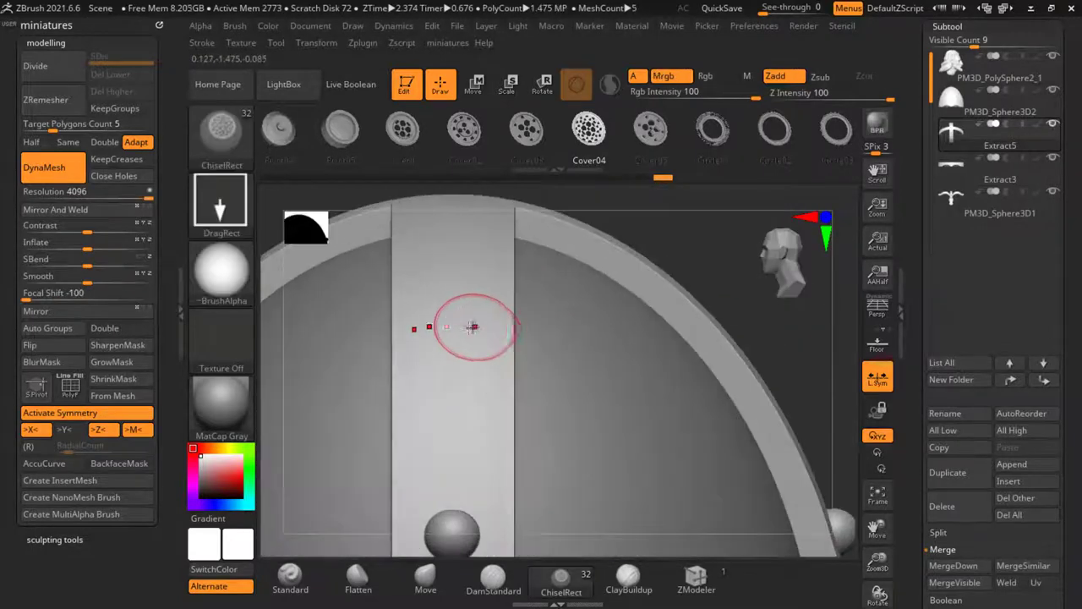
{"action": "left_click_drag", "start_coordinate": [453, 327], "coordinate": [455, 363]}
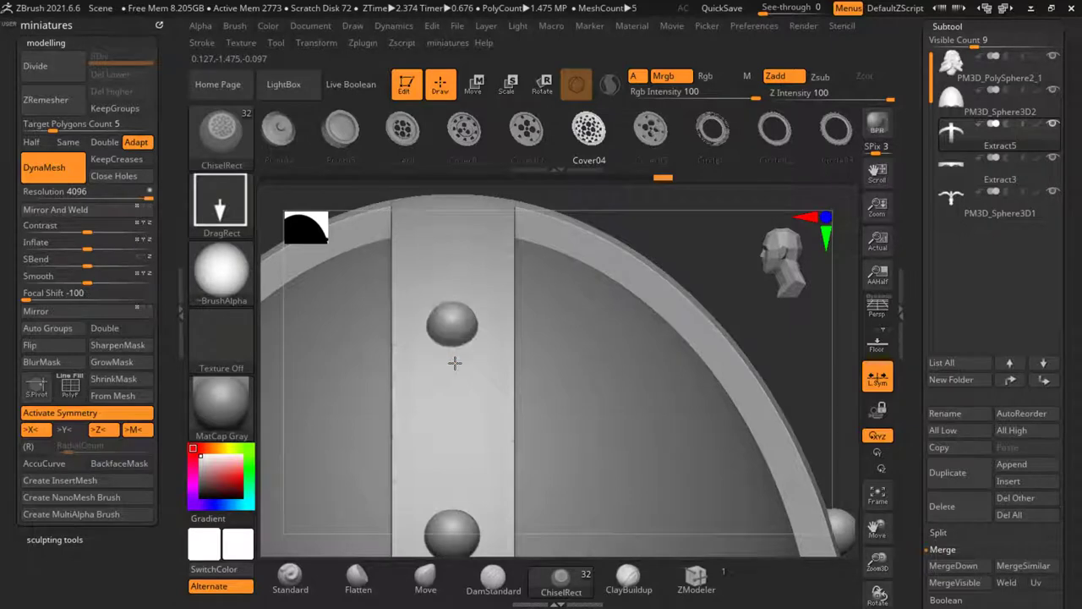
{"action": "right_click_drag", "start_coordinate": [458, 367], "coordinate": [448, 400], "text": "ctrl"}
{"action": "right_click_drag", "start_coordinate": [640, 355], "coordinate": [429, 269]}
{"action": "right_click_drag", "start_coordinate": [611, 387], "coordinate": [618, 360], "text": "ctrl"}
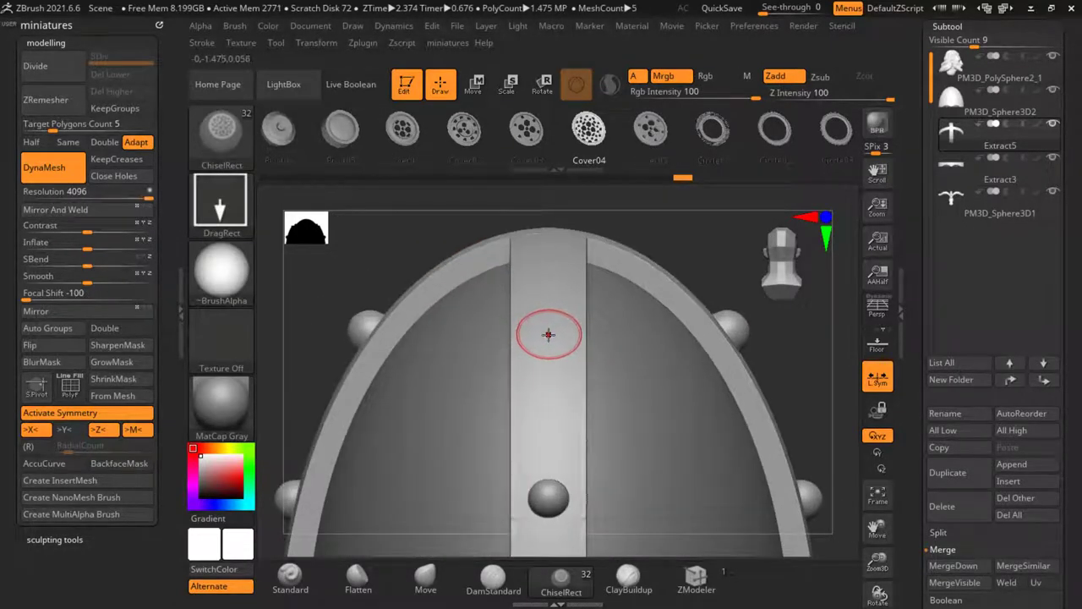
{"action": "left_click_drag", "start_coordinate": [549, 334], "coordinate": [548, 372]}
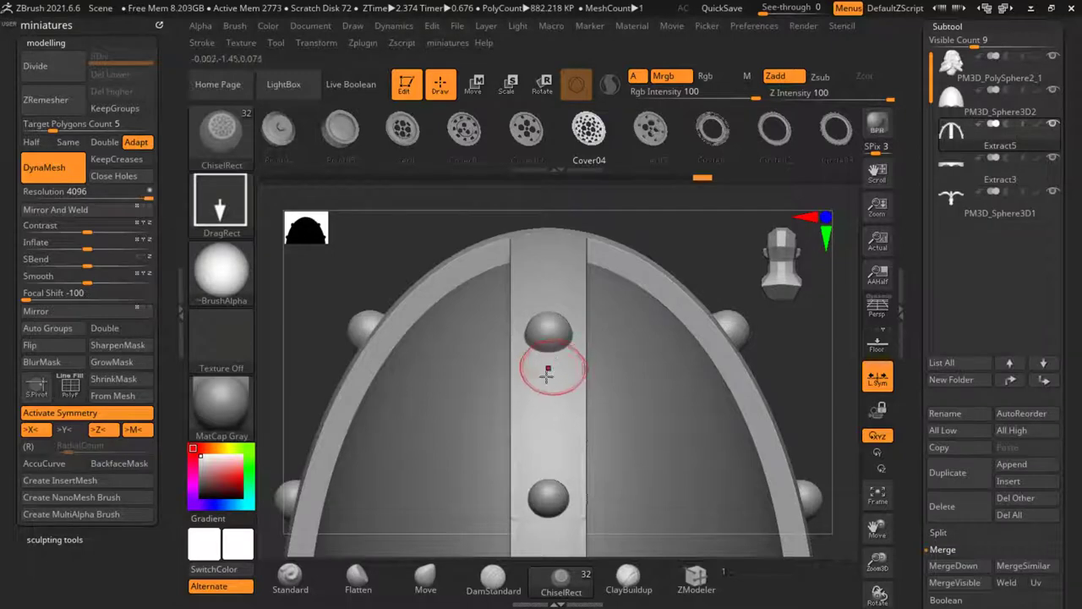
Step: Add mirrored studs near the crown on each arm of the bands, surrounding their crossing point
{"action": "right_click_drag", "start_coordinate": [546, 375], "coordinate": [531, 389], "text": "ctrl"}
{"action": "right_click_drag", "start_coordinate": [432, 282], "coordinate": [467, 377]}
{"action": "right_click_drag", "start_coordinate": [491, 355], "coordinate": [503, 306], "text": "ctrl"}
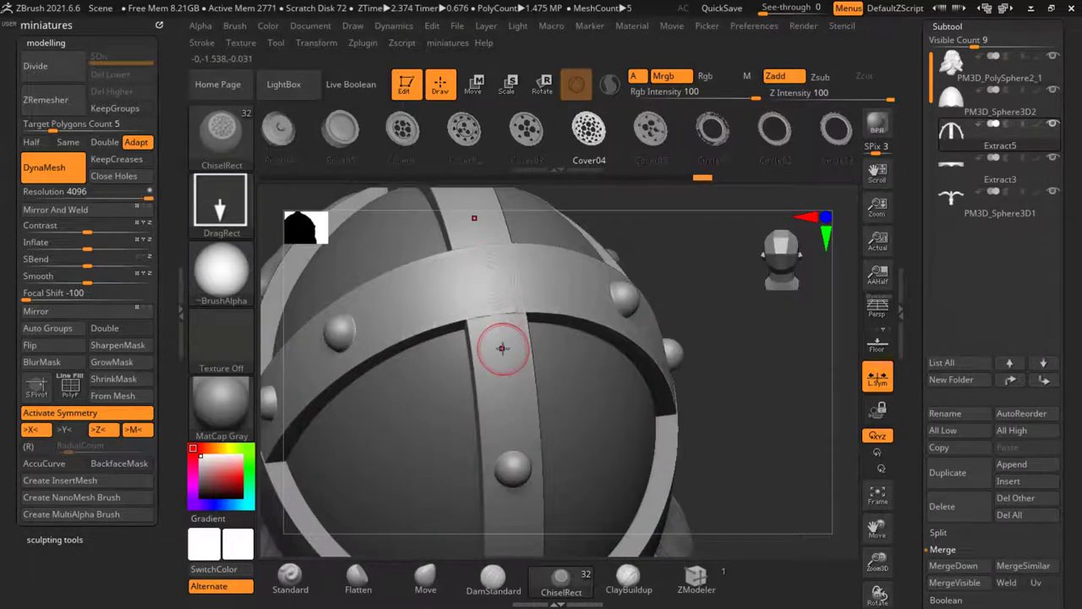
{"action": "left_click_drag", "start_coordinate": [502, 347], "coordinate": [522, 351]}
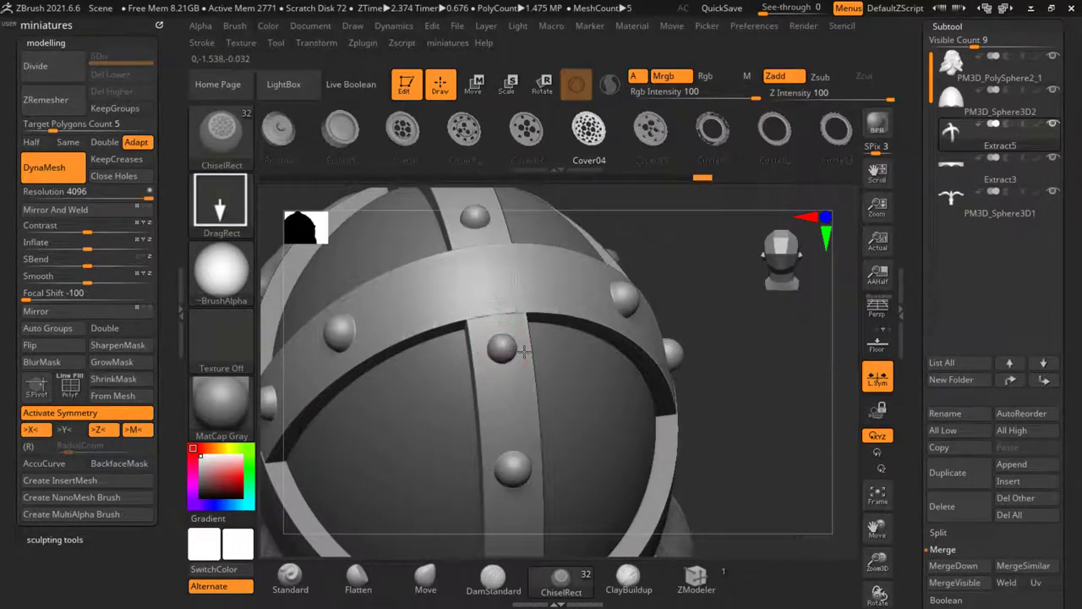
{"action": "left_click_drag", "start_coordinate": [428, 289], "coordinate": [448, 288]}
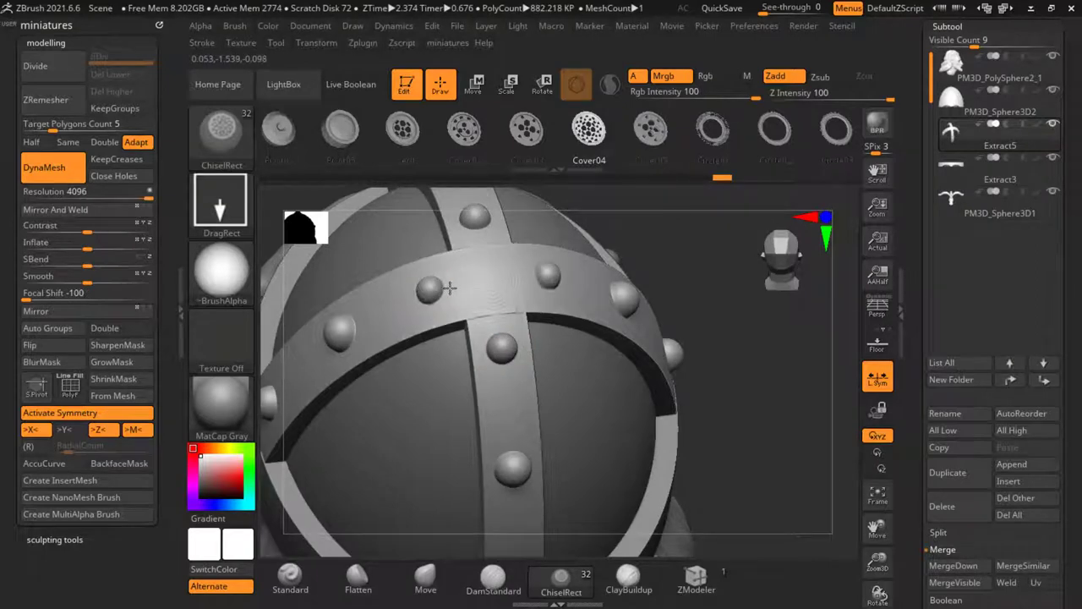
{"action": "key", "text": "shift"}
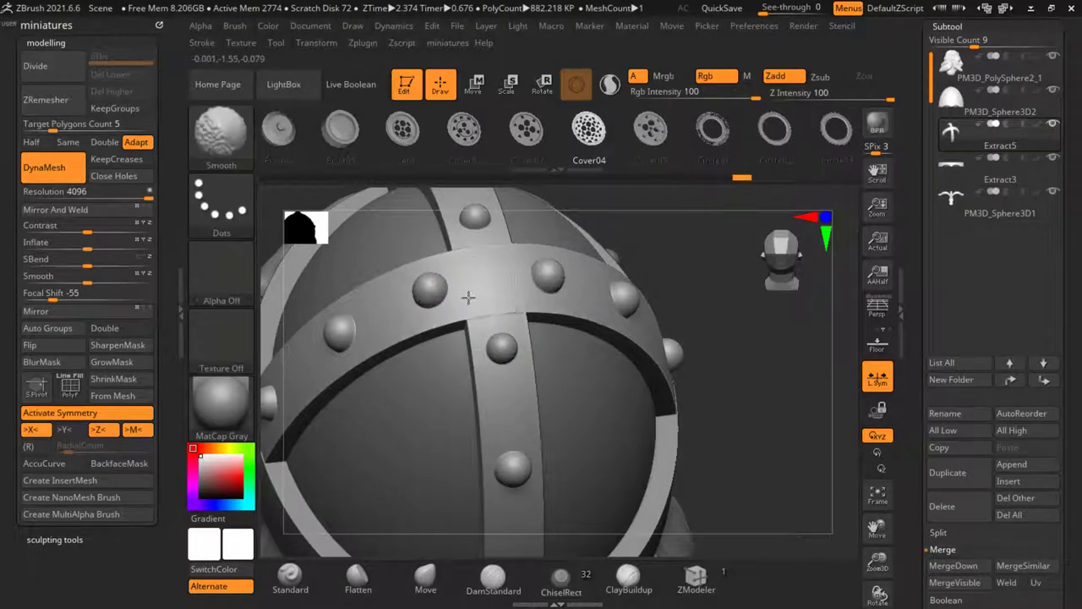
Step: Select the helmet's rim band and DynaMesh it at a resolution of 4096
{"action": "mouse_move", "coordinate": [492, 296]}
{"action": "right_mouse_down", "text": "ctrl"}
{"action": "mouse_move", "coordinate": [474, 292]}
{"action": "mouse_move", "coordinate": [609, 356]}
{"action": "right_mouse_up", "text": "ctrl"}
{"action": "mouse_move", "coordinate": [609, 355]}
{"action": "left_mouse_down"}
{"action": "mouse_move", "coordinate": [677, 411]}
{"action": "mouse_move", "coordinate": [606, 448]}
{"action": "left_mouse_up"}
{"action": "right_click_drag", "start_coordinate": [606, 447], "coordinate": [551, 437]}
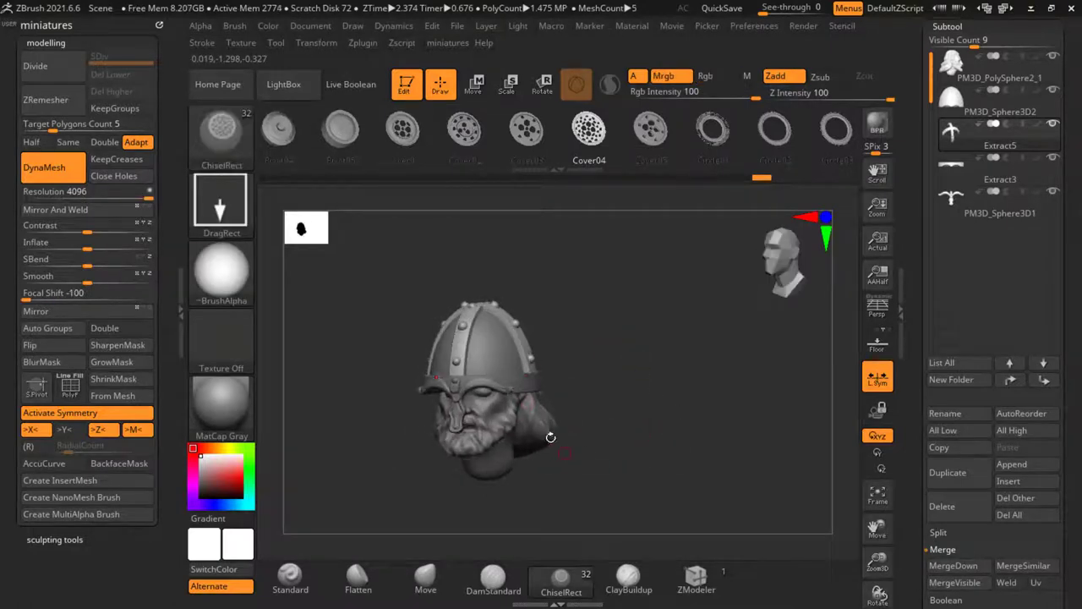
{"action": "left_click", "coordinate": [511, 374], "text": "alt"}
{"action": "left_click_drag", "start_coordinate": [622, 433], "coordinate": [717, 450]}
{"action": "right_click_drag", "start_coordinate": [499, 372], "coordinate": [549, 394], "text": "ctrl"}
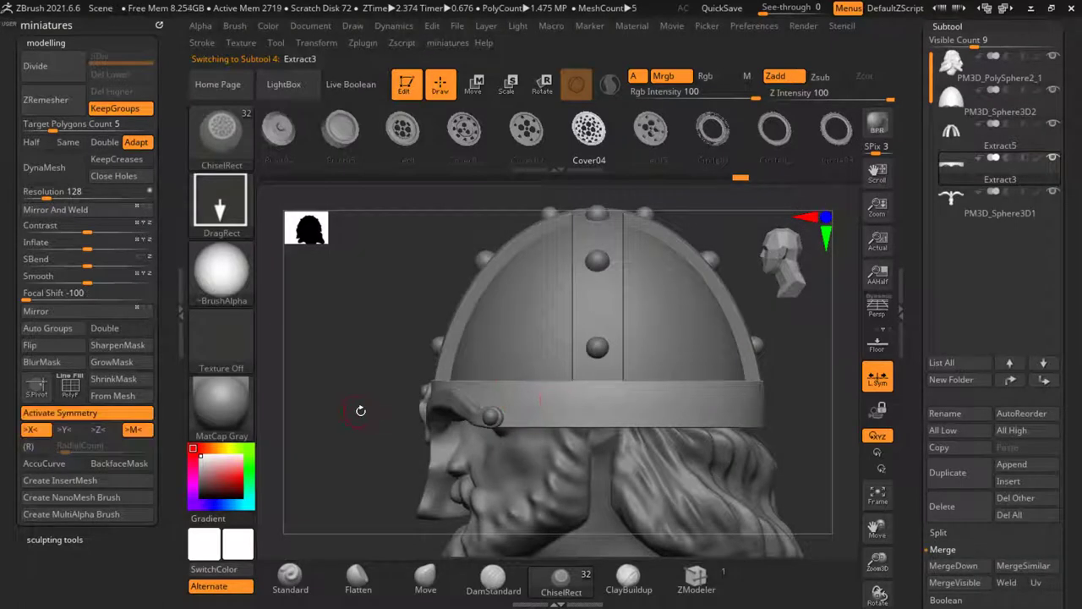
{"action": "left_click_drag", "start_coordinate": [361, 410], "coordinate": [328, 404]}
{"action": "left_click", "coordinate": [147, 196]}
{"action": "left_click", "coordinate": [51, 168]}
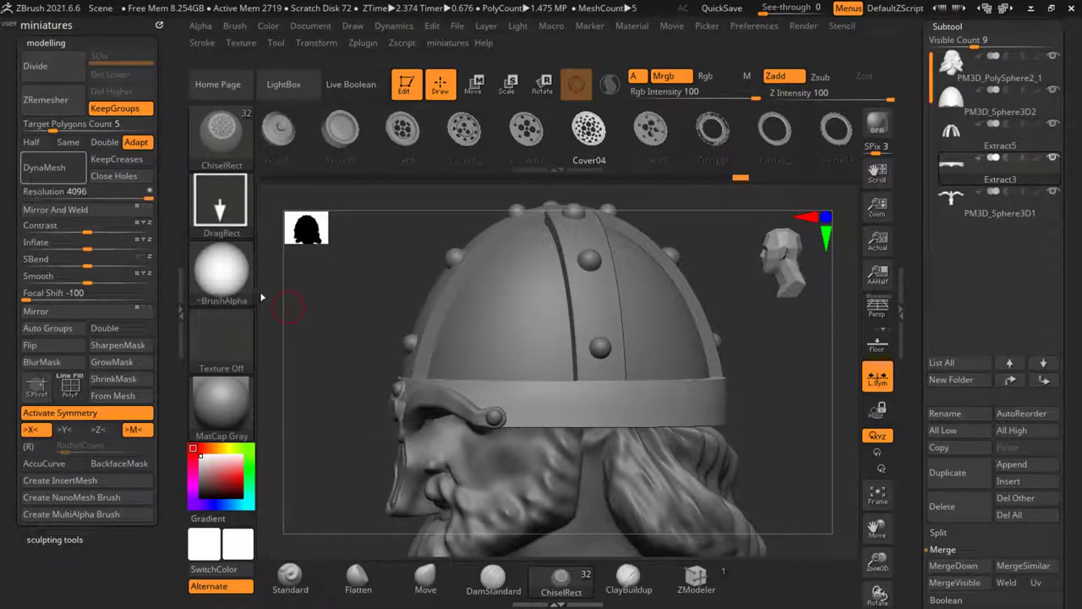
Step: Set the symmetry to X and Z and place mirrored round studs on the rim band, flanking the side strip
{"action": "left_click", "coordinate": [70, 434]}
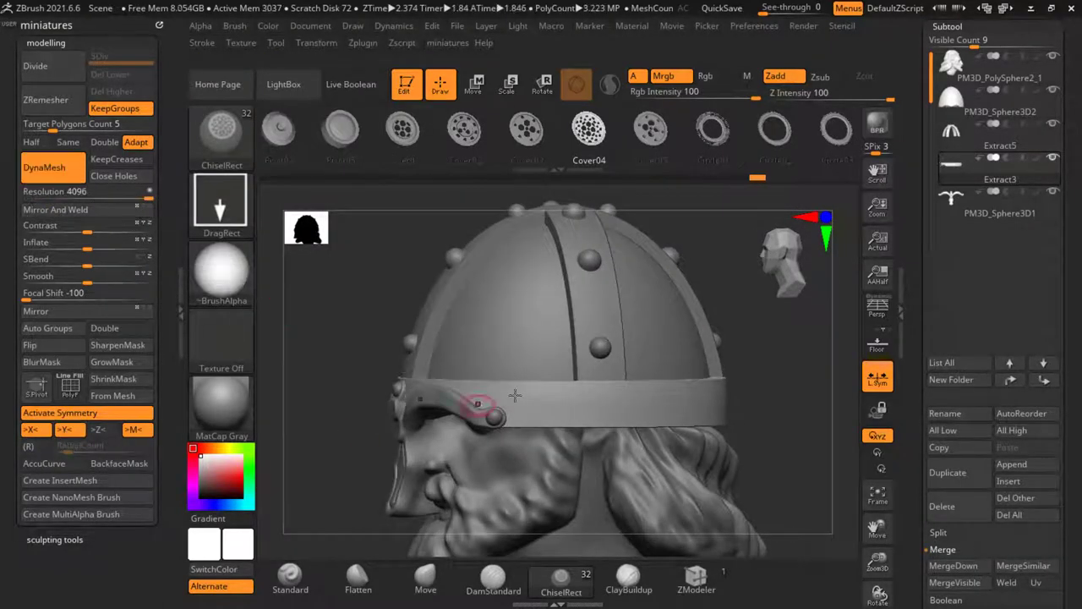
{"action": "left_click", "coordinate": [78, 433]}
{"action": "left_click", "coordinate": [99, 432]}
{"action": "left_click_drag", "start_coordinate": [290, 423], "coordinate": [318, 425], "text": "shift"}
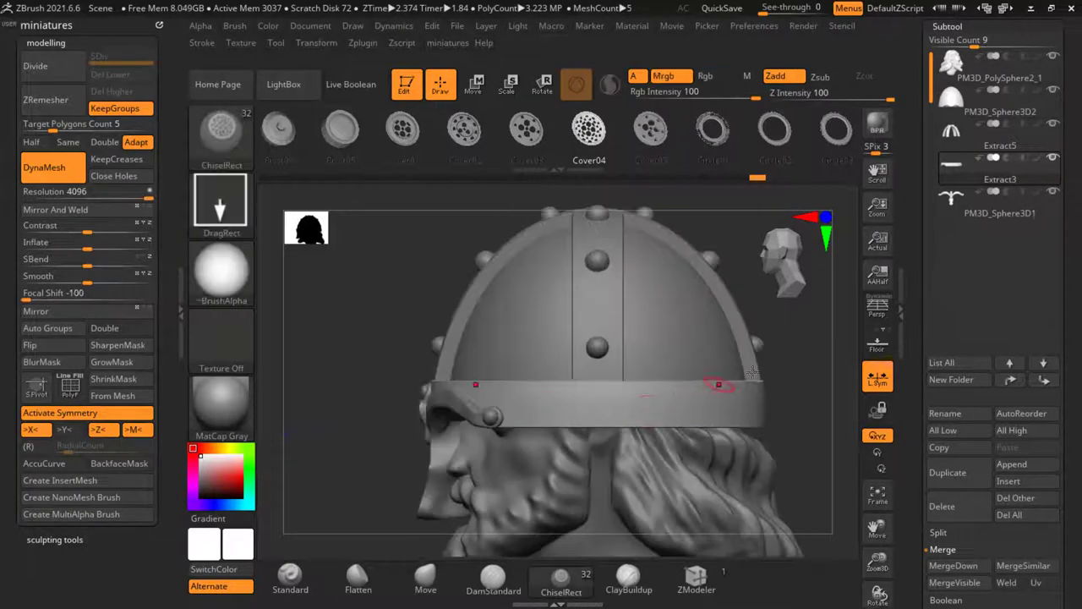
{"action": "scroll", "coordinate": [640, 397], "scroll_direction": "up", "scroll_amount": 4}
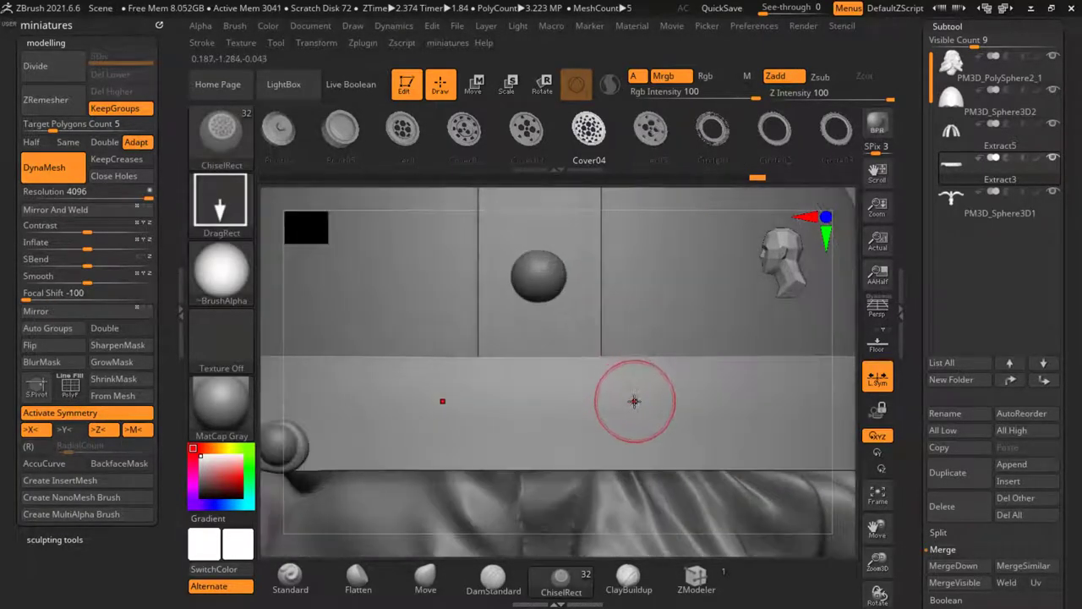
{"action": "left_click_drag", "start_coordinate": [711, 422], "coordinate": [725, 432]}
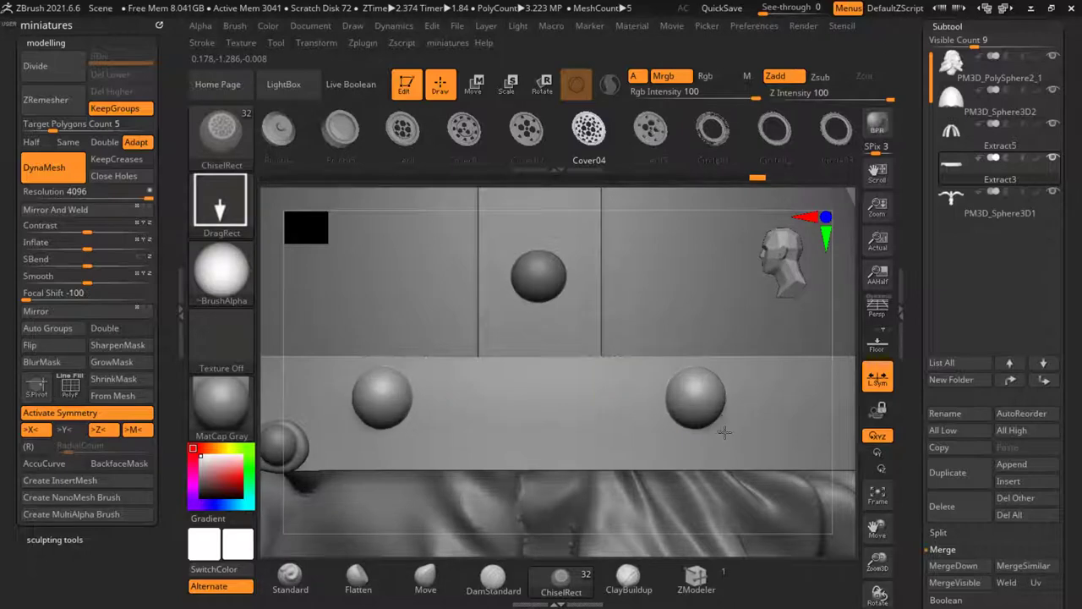
{"action": "right_click_drag", "start_coordinate": [615, 393], "coordinate": [647, 405], "text": "ctrl"}
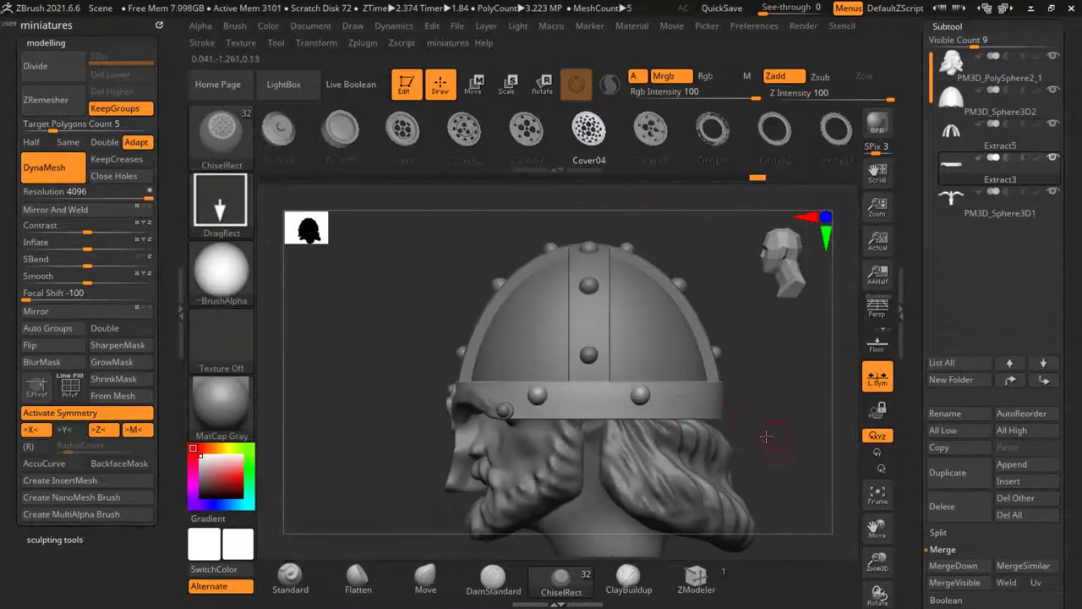
Step: Turn off Z symmetry and place a mirrored round stud on the rear part of the rim band, redoing it once
{"action": "right_click_drag", "start_coordinate": [766, 437], "coordinate": [764, 356]}
{"action": "left_click", "coordinate": [104, 429]}
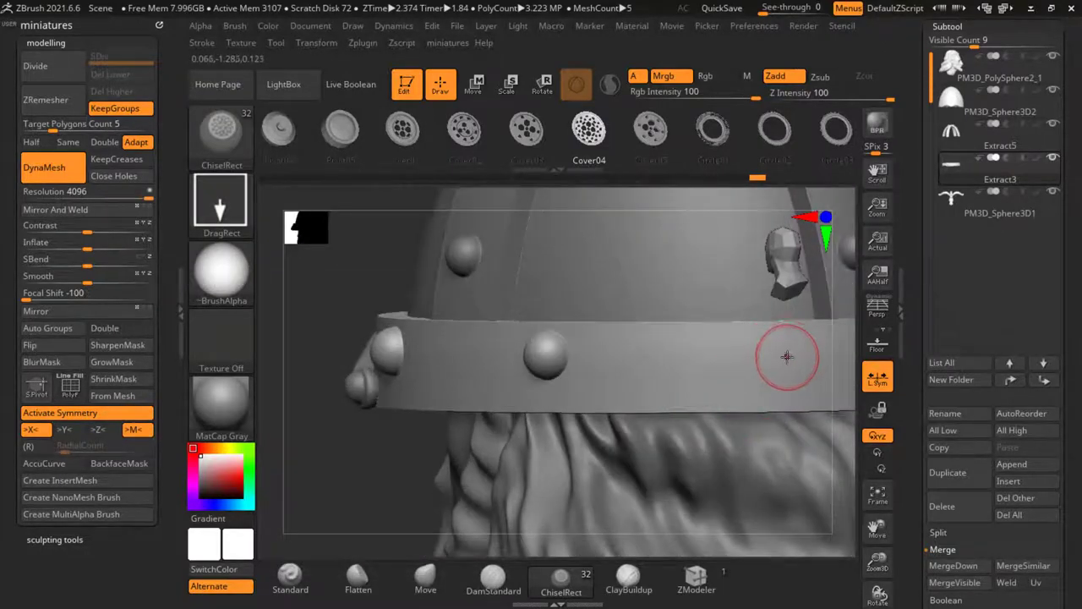
{"action": "left_click_drag", "start_coordinate": [796, 380], "coordinate": [804, 389]}
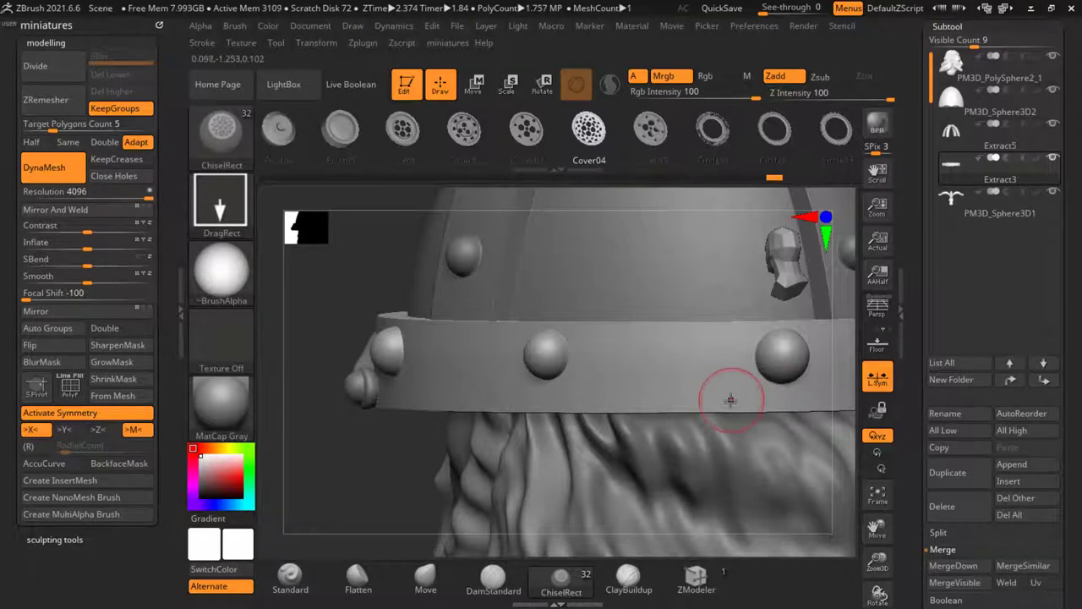
{"action": "right_click_drag", "start_coordinate": [731, 400], "coordinate": [653, 422], "text": "ctrl"}
{"action": "right_click_drag", "start_coordinate": [503, 424], "coordinate": [473, 426]}
{"action": "right_click_drag", "start_coordinate": [685, 423], "coordinate": [649, 401], "text": "ctrl"}
{"action": "key", "text": "ctrl+z"}
{"action": "left_click_drag", "start_coordinate": [640, 402], "coordinate": [683, 450]}
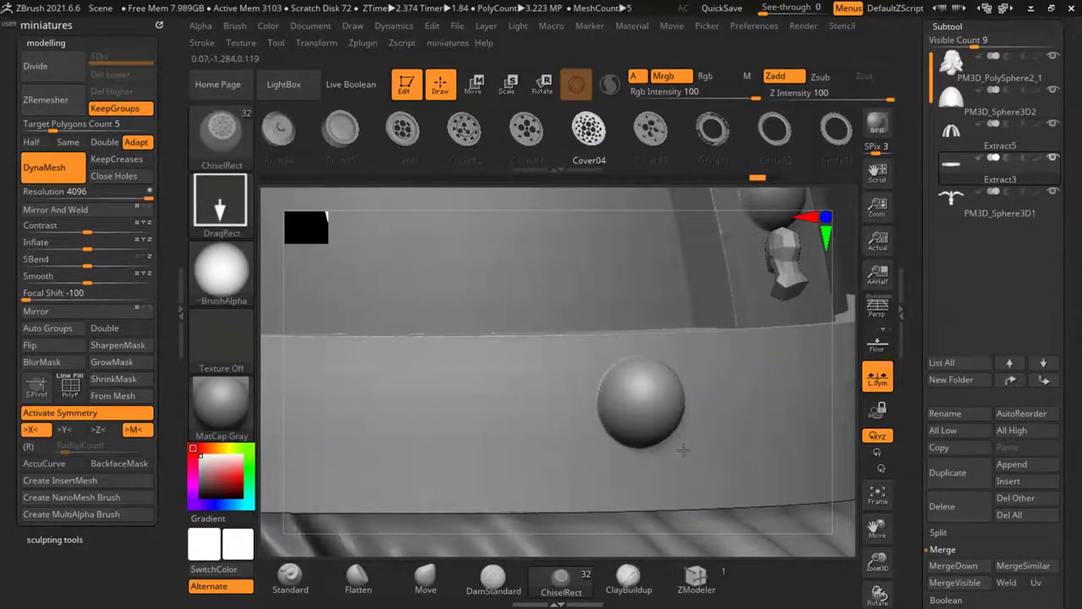
Step: Examine the stud layout on the helmet from the front, three-quarter and side views
{"action": "mouse_move", "coordinate": [683, 450]}
{"action": "right_mouse_down", "text": "ctrl"}
{"action": "mouse_move", "coordinate": [459, 350]}
{"action": "mouse_move", "coordinate": [507, 437]}
{"action": "mouse_move", "coordinate": [452, 461]}
{"action": "mouse_move", "coordinate": [510, 425]}
{"action": "mouse_move", "coordinate": [640, 458]}
{"action": "mouse_move", "coordinate": [675, 442]}
{"action": "right_mouse_up", "text": "ctrl"}
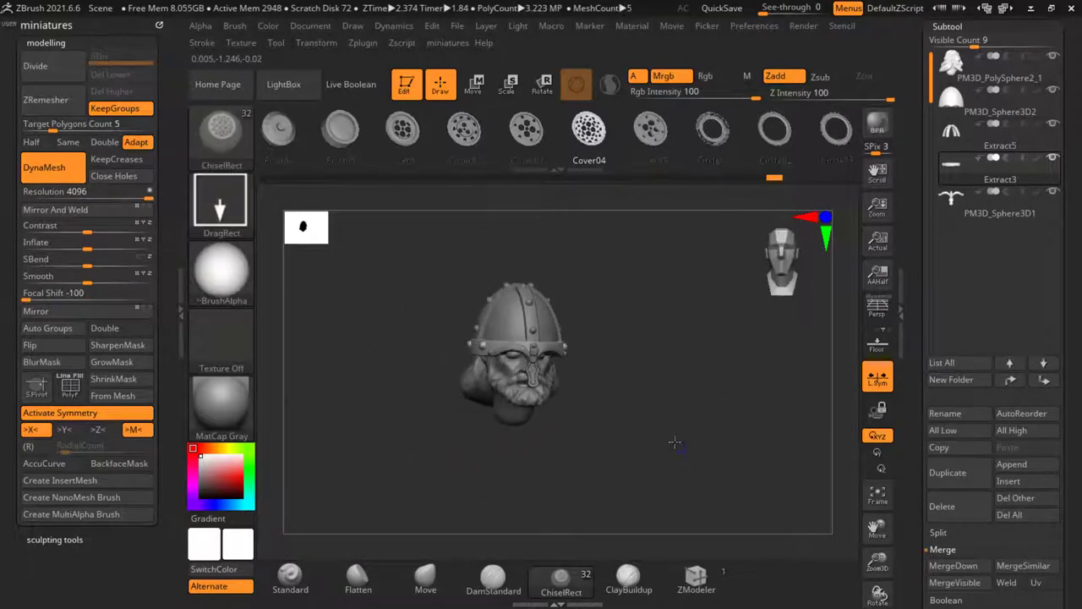
{"action": "left_click_drag", "start_coordinate": [674, 442], "coordinate": [529, 347]}
{"action": "right_click_drag", "start_coordinate": [602, 444], "coordinate": [564, 428]}
{"action": "right_click_drag", "start_coordinate": [472, 395], "coordinate": [492, 369], "text": "ctrl"}
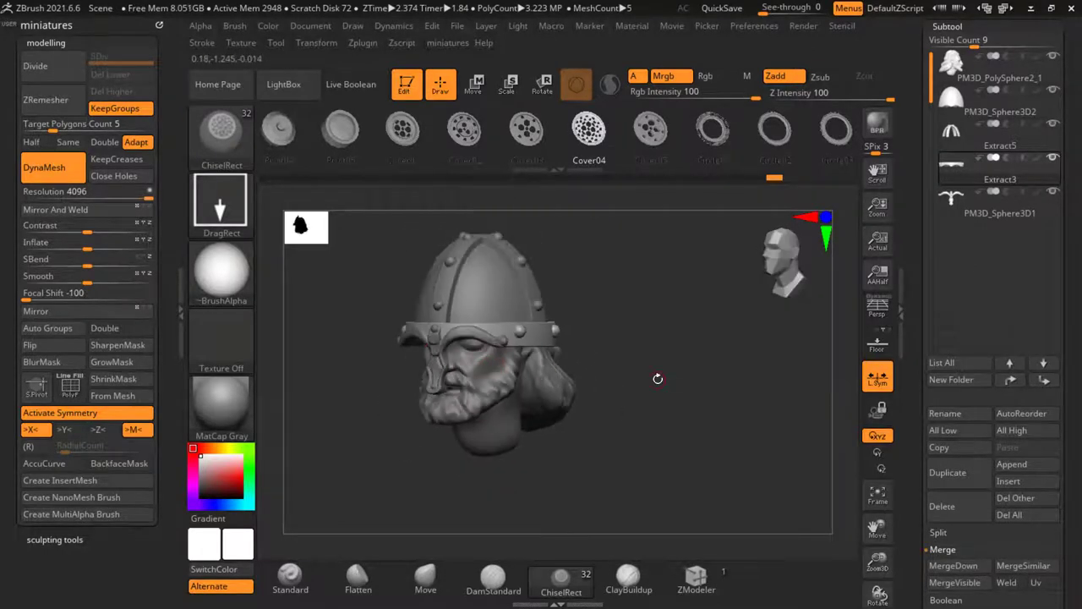
{"action": "mouse_move", "coordinate": [657, 378]}
{"action": "right_mouse_down"}
{"action": "mouse_move", "coordinate": [601, 386]}
{"action": "mouse_move", "coordinate": [644, 378]}
{"action": "right_mouse_up"}
{"action": "left_click_drag", "start_coordinate": [644, 378], "coordinate": [621, 368]}
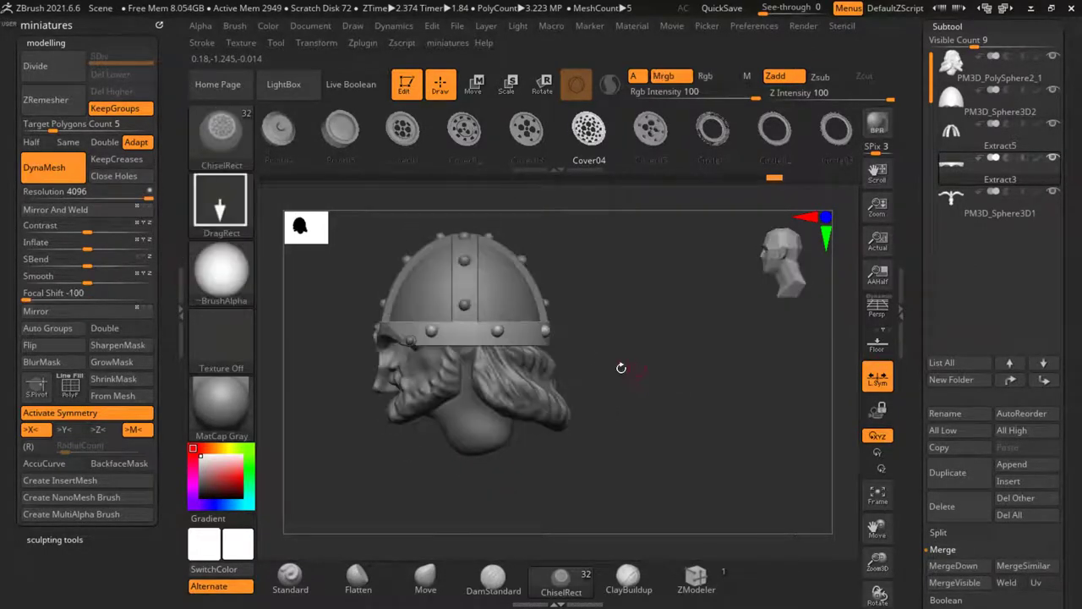
{"action": "right_click_drag", "start_coordinate": [435, 370], "coordinate": [435, 366], "text": "ctrl"}
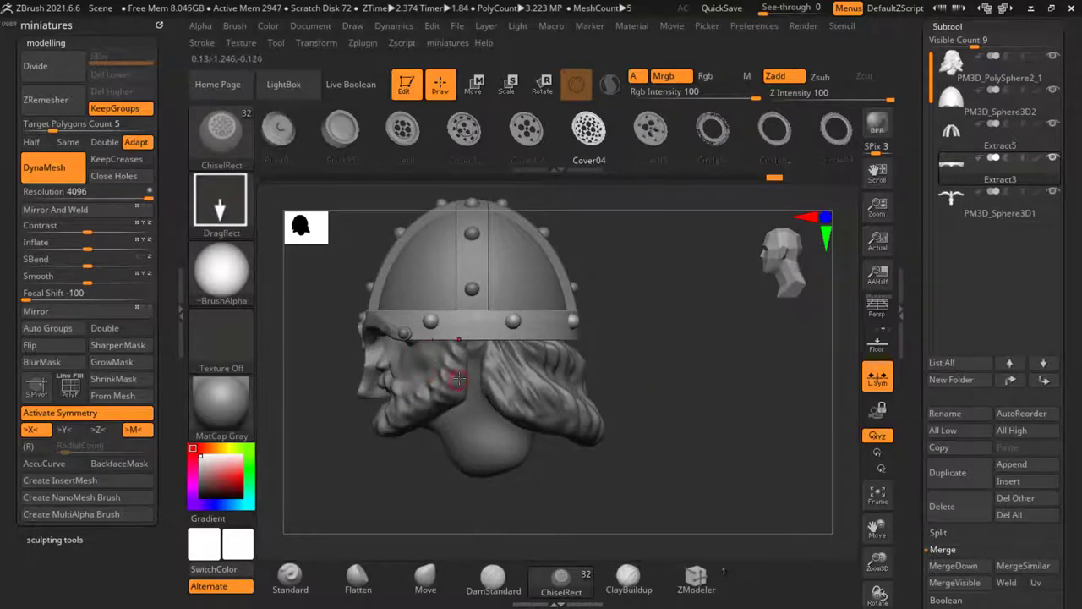
{"action": "right_click_drag", "start_coordinate": [445, 479], "coordinate": [485, 486], "text": "alt"}
Step: Merge the dome with the crossed bands, the rim band and the brow ornament into a single subtool
{"action": "left_click", "coordinate": [954, 105]}
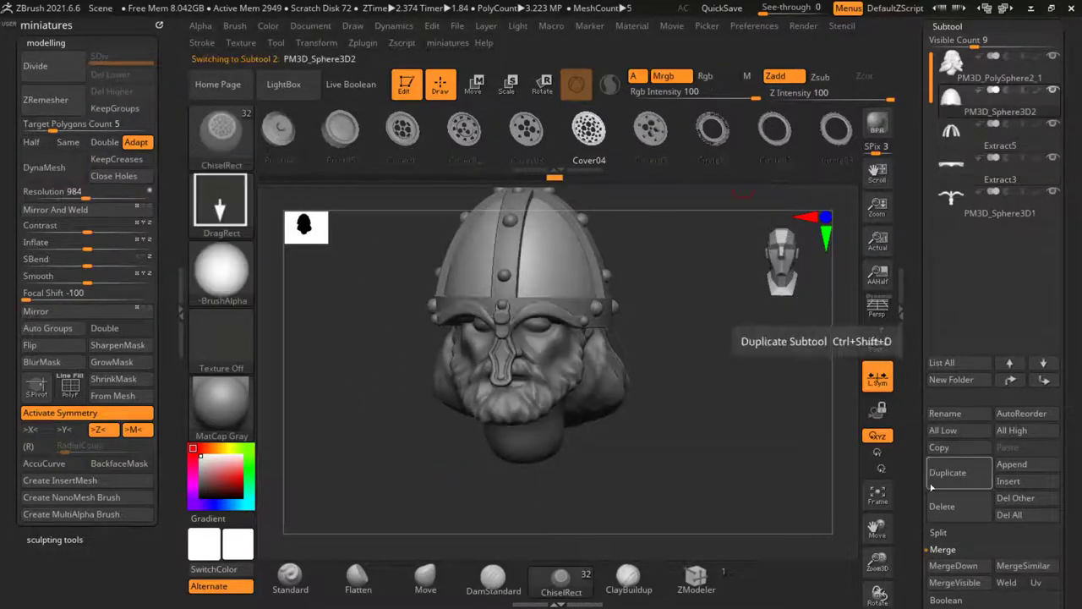
{"action": "left_click", "coordinate": [955, 568]}
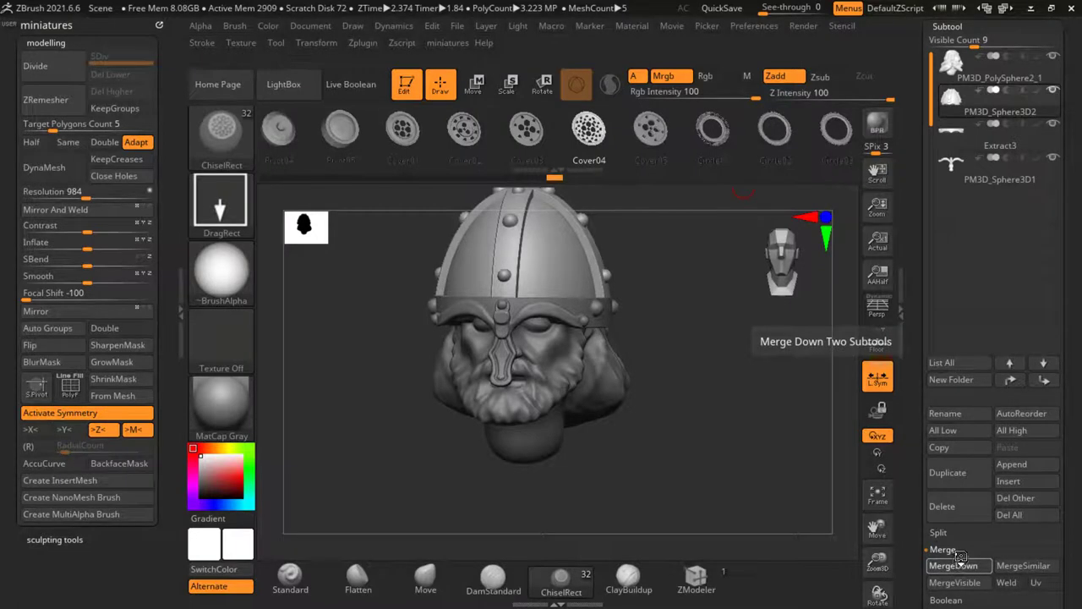
{"action": "left_click", "coordinate": [960, 562]}
{"action": "left_click", "coordinate": [959, 553]}
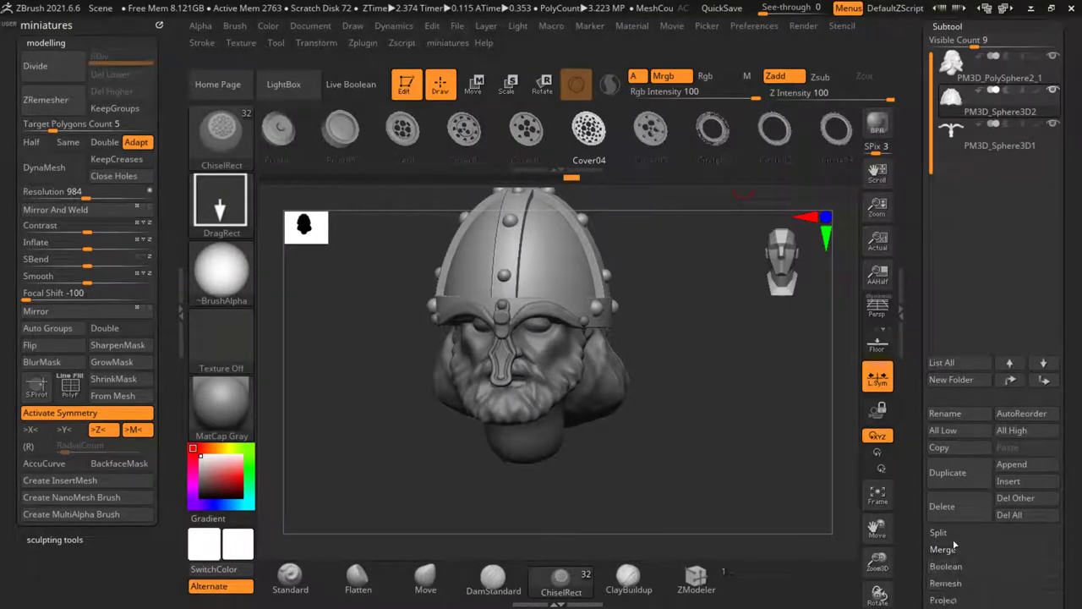
{"action": "left_click", "coordinate": [953, 551]}
{"action": "left_click_drag", "start_coordinate": [776, 478], "coordinate": [761, 441]}
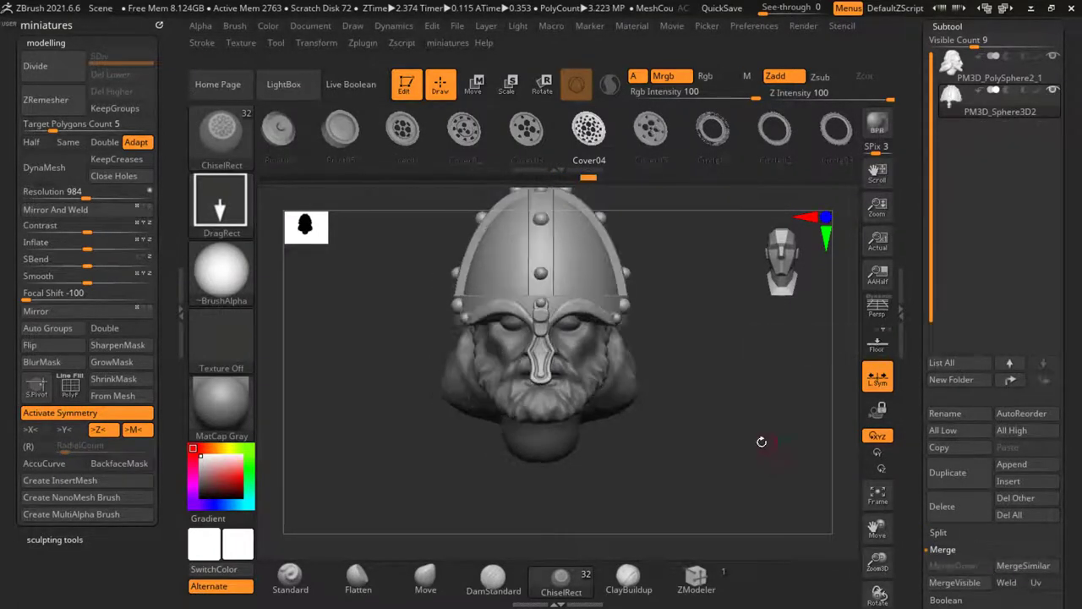
Step: Switch to the Move brush and set the merged helmet's symmetry to the X axis only
{"action": "right_click_drag", "start_coordinate": [462, 317], "coordinate": [450, 431], "text": "ctrl"}
{"action": "key", "text": "f"}
{"action": "mouse_move", "coordinate": [390, 390]}
{"action": "left_mouse_down"}
{"action": "mouse_move", "coordinate": [393, 323]}
{"action": "mouse_move", "coordinate": [334, 323]}
{"action": "left_mouse_up"}
{"action": "left_click", "coordinate": [429, 590]}
{"action": "key", "text": "x"}
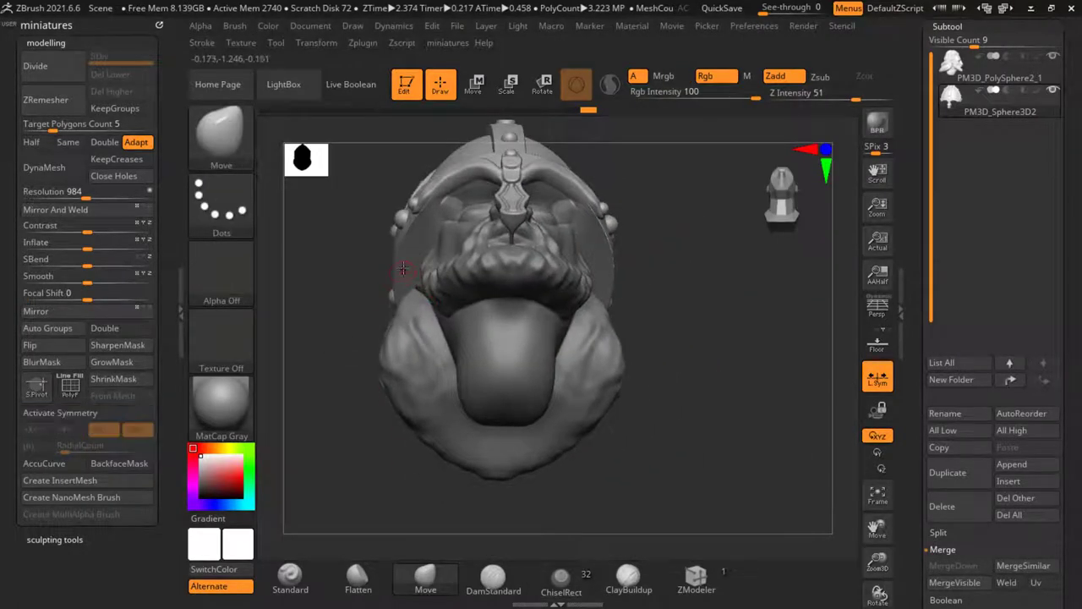
{"action": "key", "text": "x"}
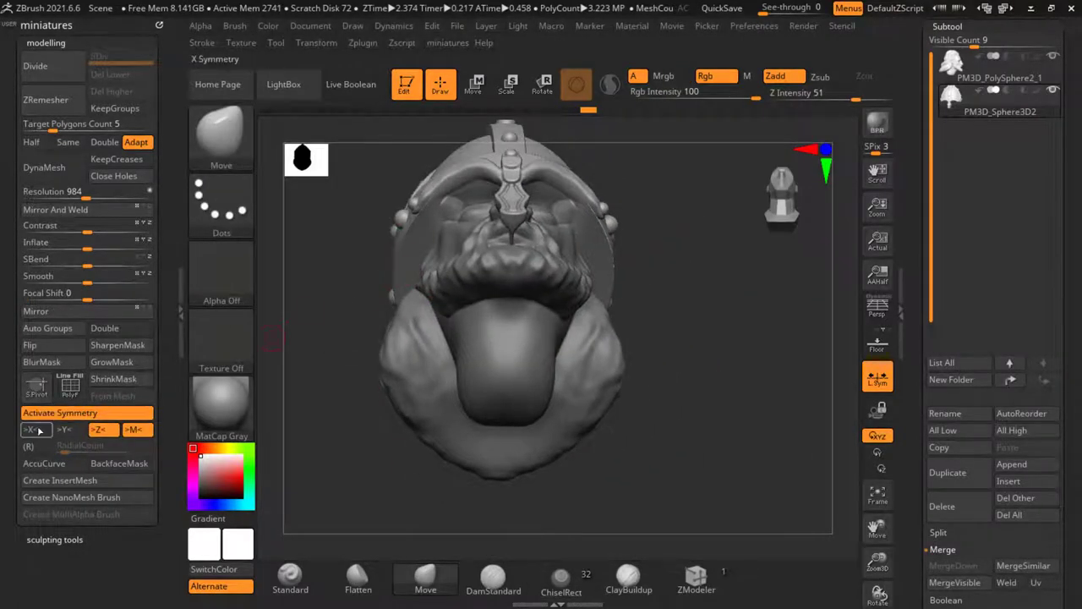
{"action": "left_click", "coordinate": [116, 427]}
Step: Reshape the merged helmet with a large Move brush, pushing the crown of the dome slightly lower
{"action": "left_click_drag", "start_coordinate": [324, 310], "coordinate": [300, 372]}
{"action": "right_click_drag", "start_coordinate": [391, 397], "coordinate": [393, 421], "text": "ctrl"}
{"action": "left_click_drag", "start_coordinate": [340, 391], "coordinate": [410, 397]}
{"action": "right_click_drag", "start_coordinate": [401, 400], "coordinate": [398, 376], "text": "ctrl"}
{"action": "left_click_drag", "start_coordinate": [356, 429], "coordinate": [336, 245]}
{"action": "left_click_drag", "start_coordinate": [329, 386], "coordinate": [329, 338], "text": "alt"}
{"action": "right_click_drag", "start_coordinate": [518, 346], "coordinate": [521, 373], "text": "ctrl"}
{"action": "right_click_drag", "start_coordinate": [583, 355], "coordinate": [575, 341], "text": "ctrl"}
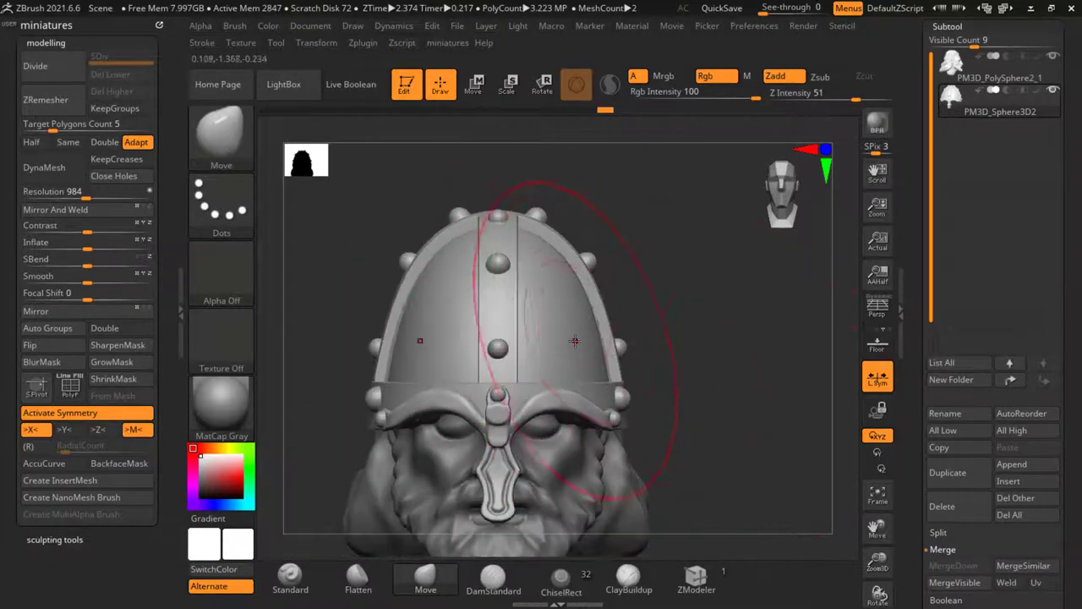
{"action": "key", "text": "s"}
{"action": "left_click_drag", "start_coordinate": [536, 225], "coordinate": [534, 233]}
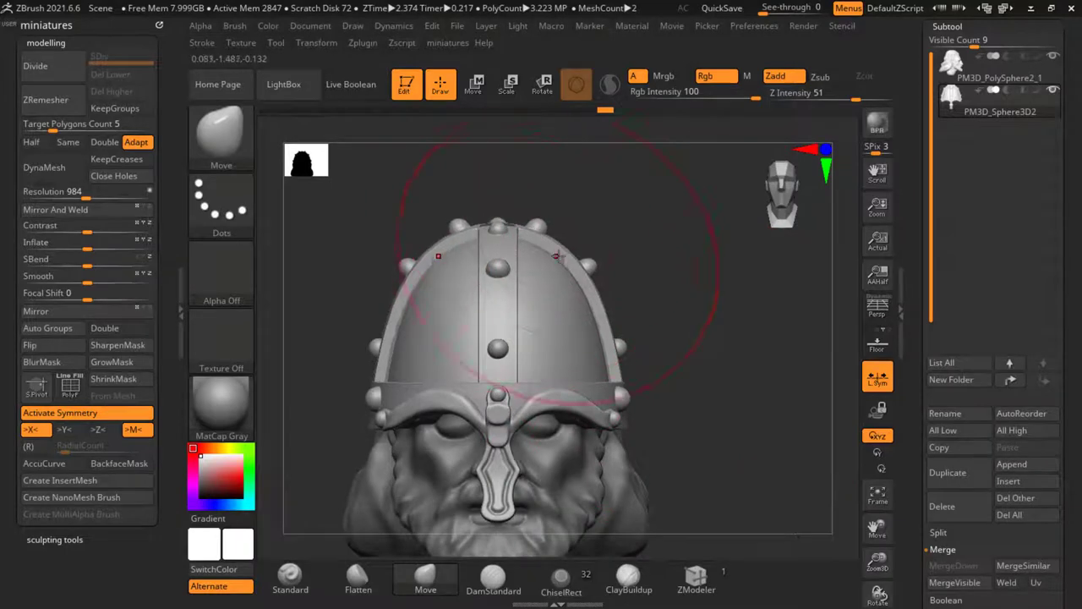
Step: Try to reshape the helmet's crown over the top of the scalp with the Move brush, and undo the change
{"action": "left_click_drag", "start_coordinate": [644, 293], "coordinate": [661, 384]}
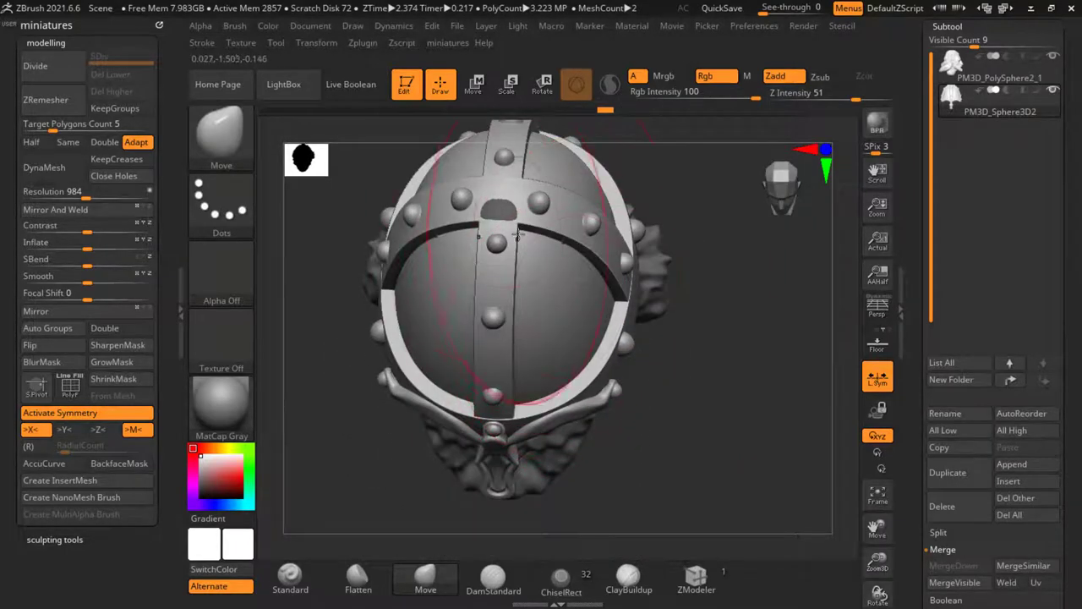
{"action": "left_click_drag", "start_coordinate": [754, 420], "coordinate": [767, 438], "text": "ctrl"}
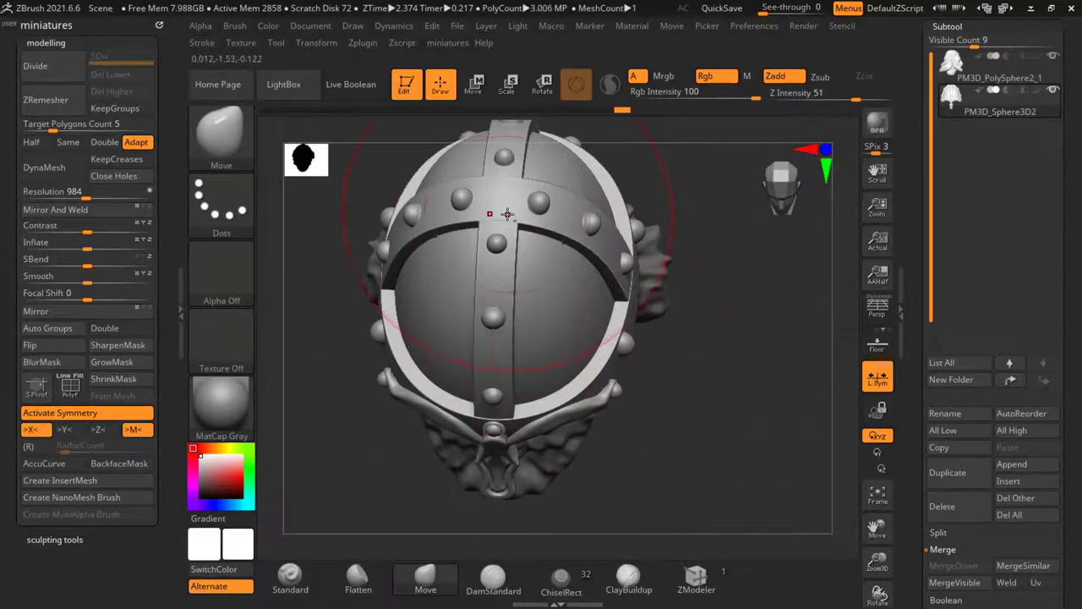
{"action": "left_click", "coordinate": [950, 74]}
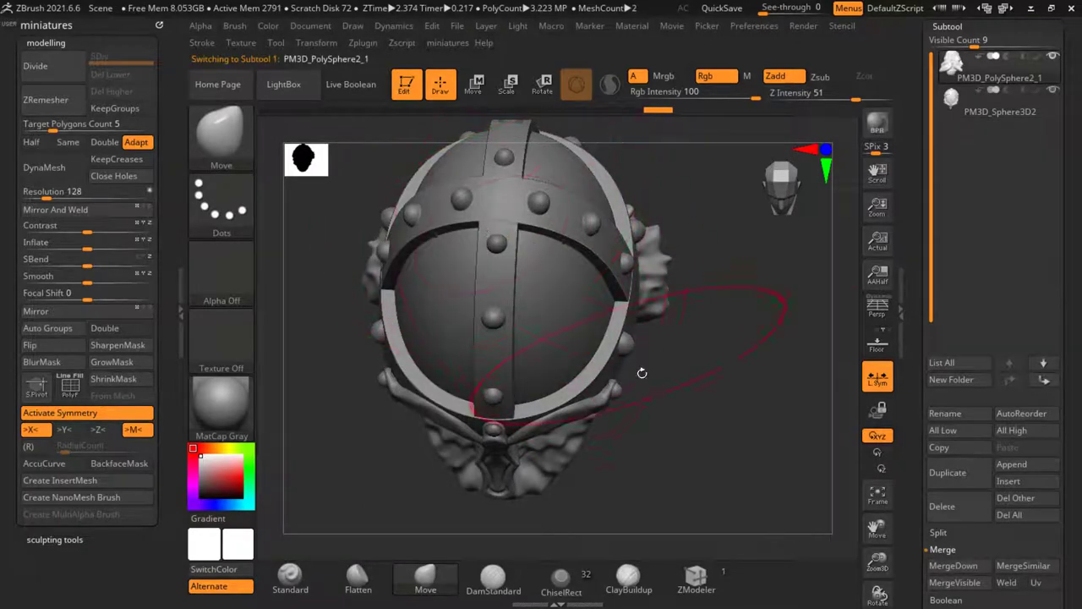
{"action": "left_click", "coordinate": [520, 268], "text": "alt"}
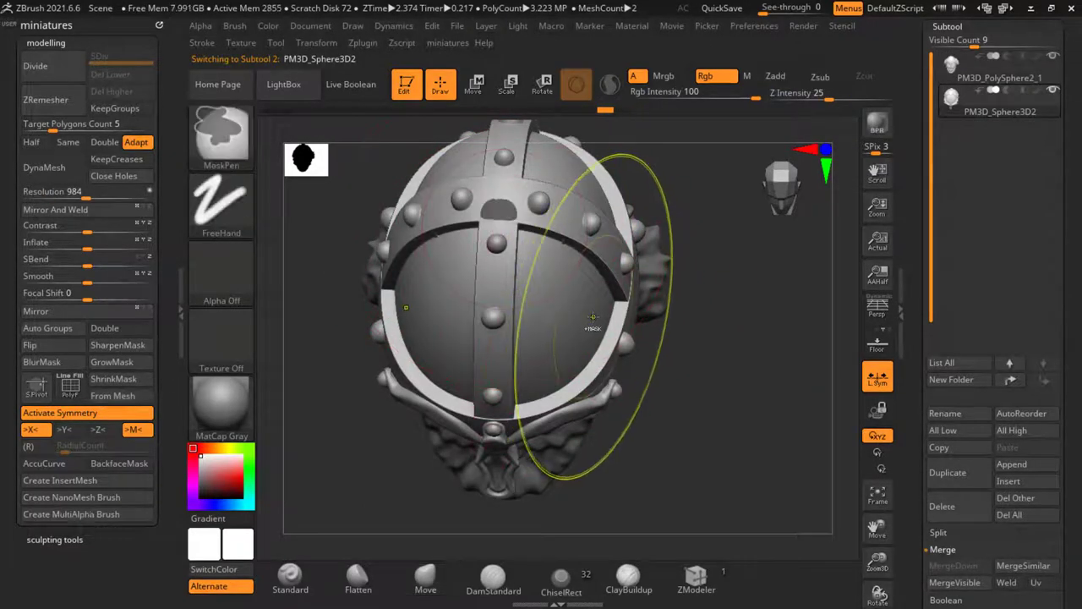
{"action": "key", "text": "ctrl+z"}
Step: Refine the helmet dome's silhouette from the front and side with the Move brush
{"action": "mouse_move", "coordinate": [684, 422]}
{"action": "left_mouse_down"}
{"action": "mouse_move", "coordinate": [691, 326]}
{"action": "mouse_move", "coordinate": [632, 288]}
{"action": "left_mouse_up"}
{"action": "mouse_move", "coordinate": [633, 288]}
{"action": "right_mouse_down", "text": "ctrl"}
{"action": "mouse_move", "coordinate": [534, 282]}
{"action": "mouse_move", "coordinate": [732, 302]}
{"action": "right_mouse_up", "text": "ctrl"}
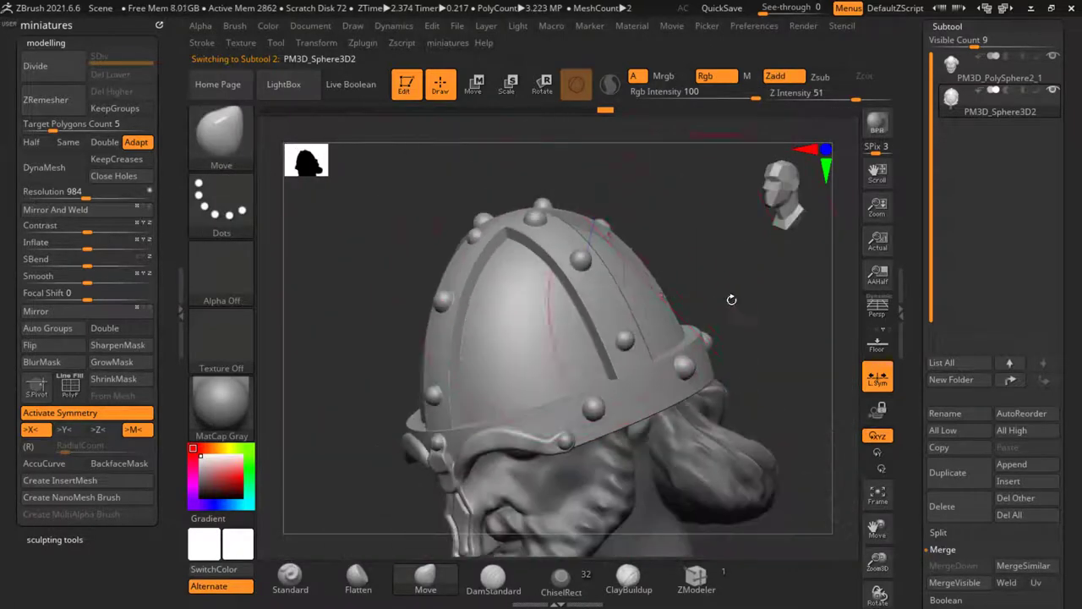
{"action": "left_click_drag", "start_coordinate": [732, 302], "coordinate": [676, 254], "text": "shift"}
{"action": "left_click_drag", "start_coordinate": [448, 212], "coordinate": [582, 245]}
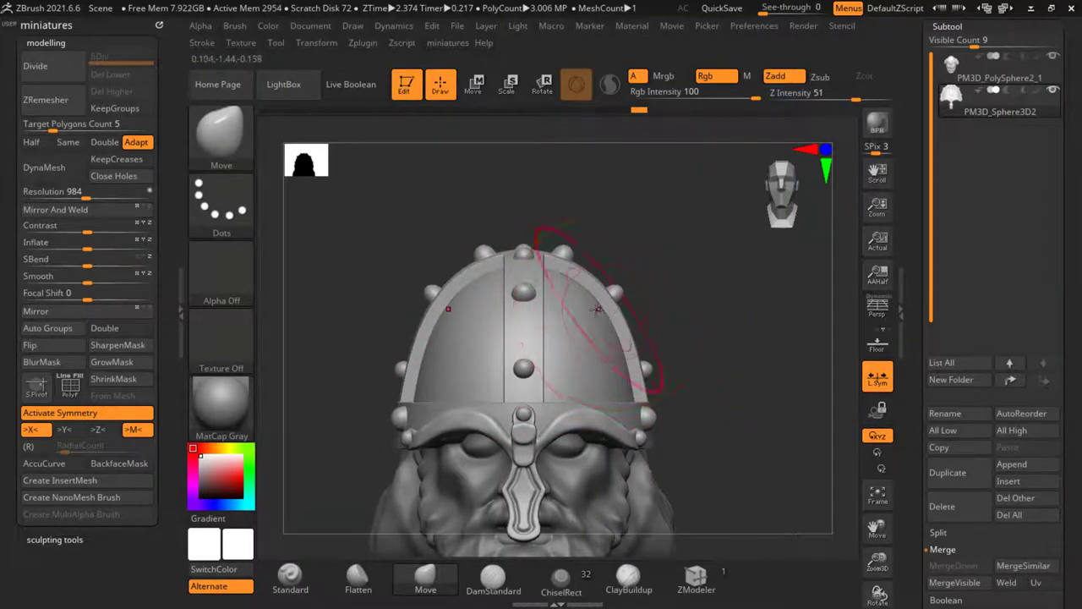
{"action": "right_click_drag", "start_coordinate": [597, 310], "coordinate": [715, 338], "text": "ctrl"}
{"action": "mouse_move", "coordinate": [715, 338]}
{"action": "left_mouse_down", "text": "shift"}
{"action": "mouse_move", "coordinate": [667, 324]}
{"action": "mouse_move", "coordinate": [717, 377]}
{"action": "mouse_move", "coordinate": [744, 363]}
{"action": "left_mouse_up", "text": "shift"}
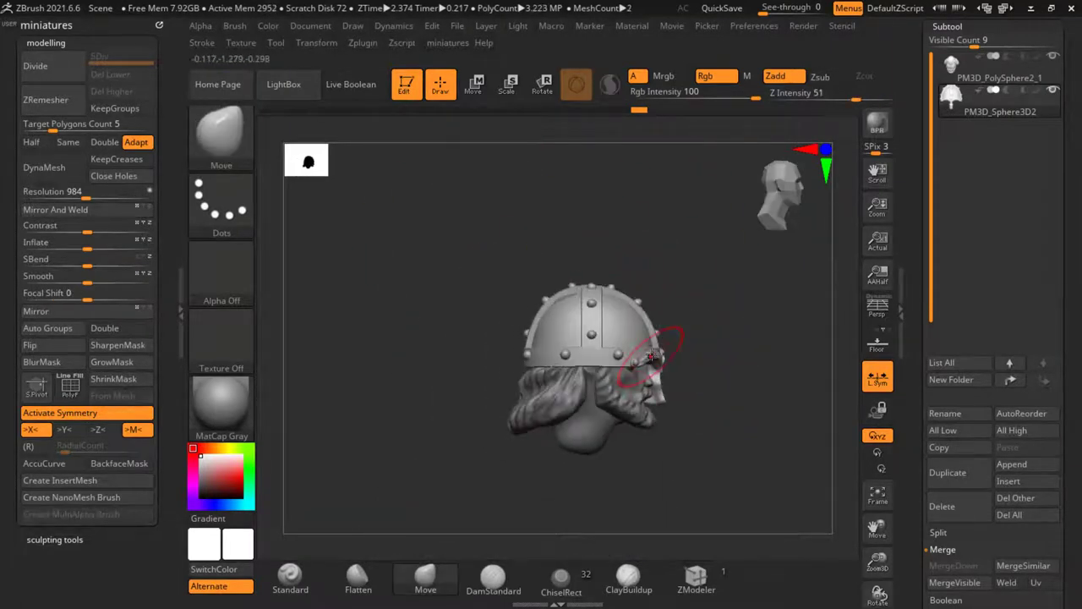
{"action": "right_click_drag", "start_coordinate": [651, 355], "coordinate": [674, 324], "text": "ctrl"}
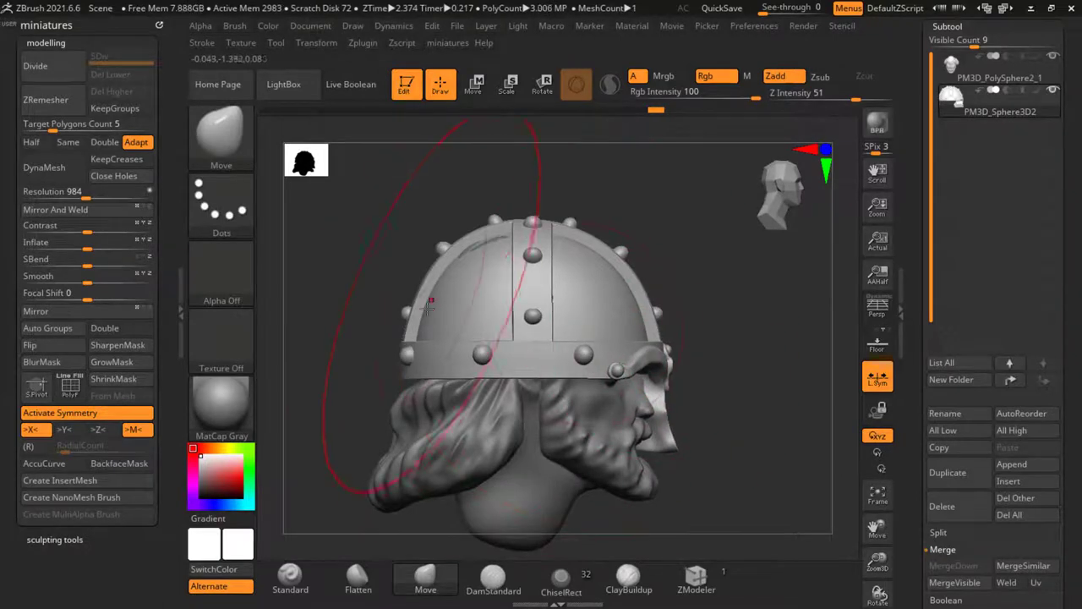
Step: Select the head, adjust the Move brush size and push the scalp inward beneath the helmet
{"action": "left_click", "coordinate": [473, 413], "text": "alt"}
{"action": "key", "text": "s"}
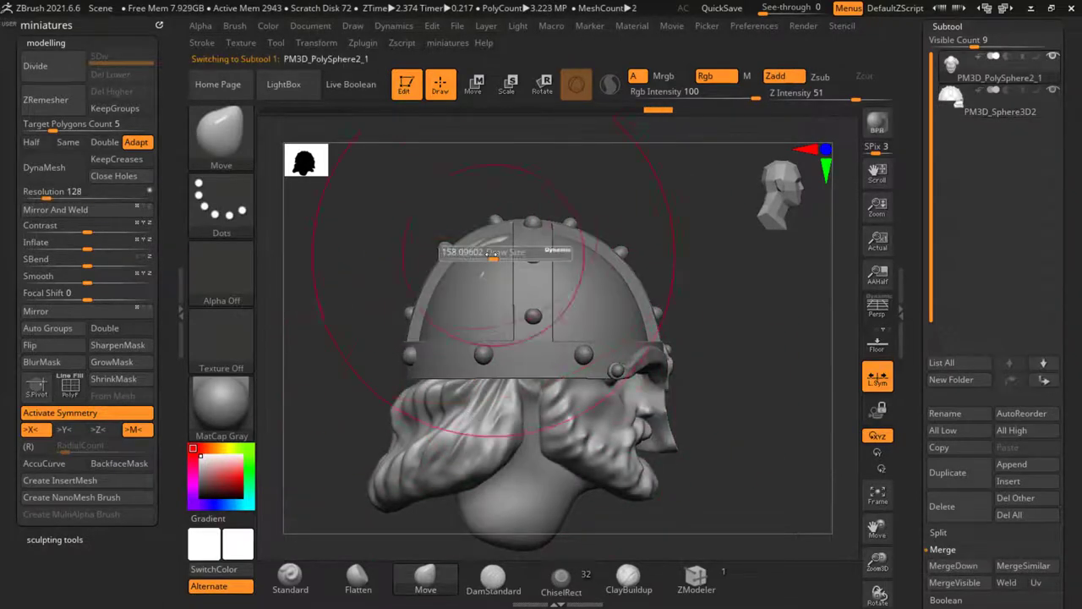
{"action": "right_click_drag", "start_coordinate": [490, 255], "coordinate": [506, 292], "text": "ctrl"}
{"action": "left_click_drag", "start_coordinate": [719, 346], "coordinate": [647, 214]}
{"action": "right_click_drag", "start_coordinate": [543, 197], "coordinate": [546, 236], "text": "ctrl"}
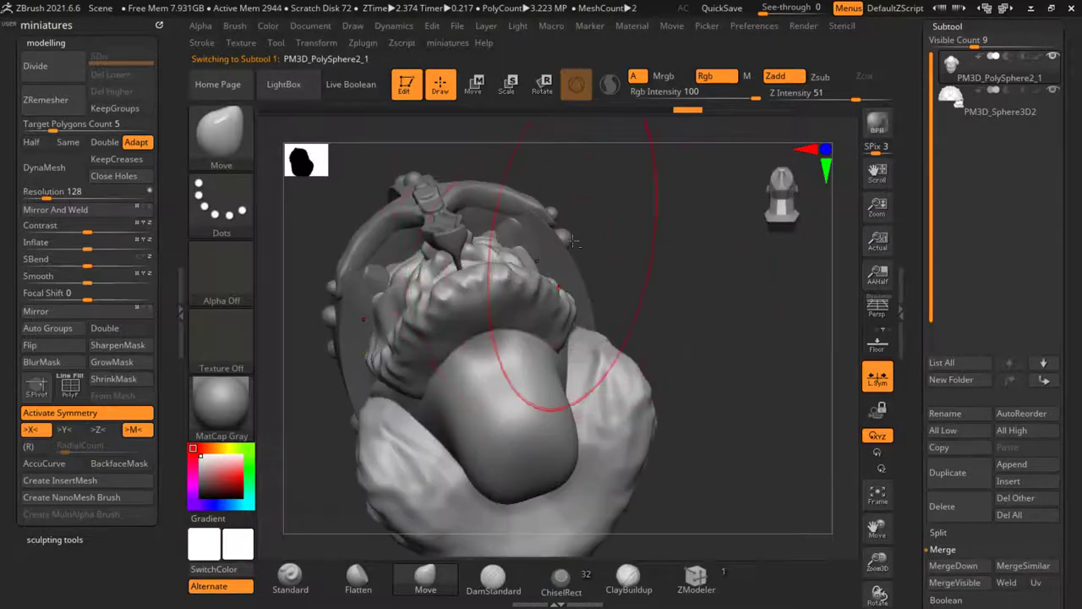
{"action": "mouse_move", "coordinate": [595, 267]}
{"action": "left_mouse_down"}
{"action": "mouse_move", "coordinate": [538, 214]}
{"action": "mouse_move", "coordinate": [614, 290]}
{"action": "mouse_move", "coordinate": [612, 408]}
{"action": "left_mouse_up"}
{"action": "mouse_move", "coordinate": [637, 347]}
{"action": "right_mouse_down", "text": "ctrl"}
{"action": "mouse_move", "coordinate": [640, 330]}
{"action": "mouse_move", "coordinate": [628, 350]}
{"action": "right_mouse_up", "text": "ctrl"}
Step: Reselect the helmet and adjust the shape of its dome from the front with the Move brush
{"action": "left_click_drag", "start_coordinate": [640, 457], "coordinate": [675, 251], "text": "alt"}
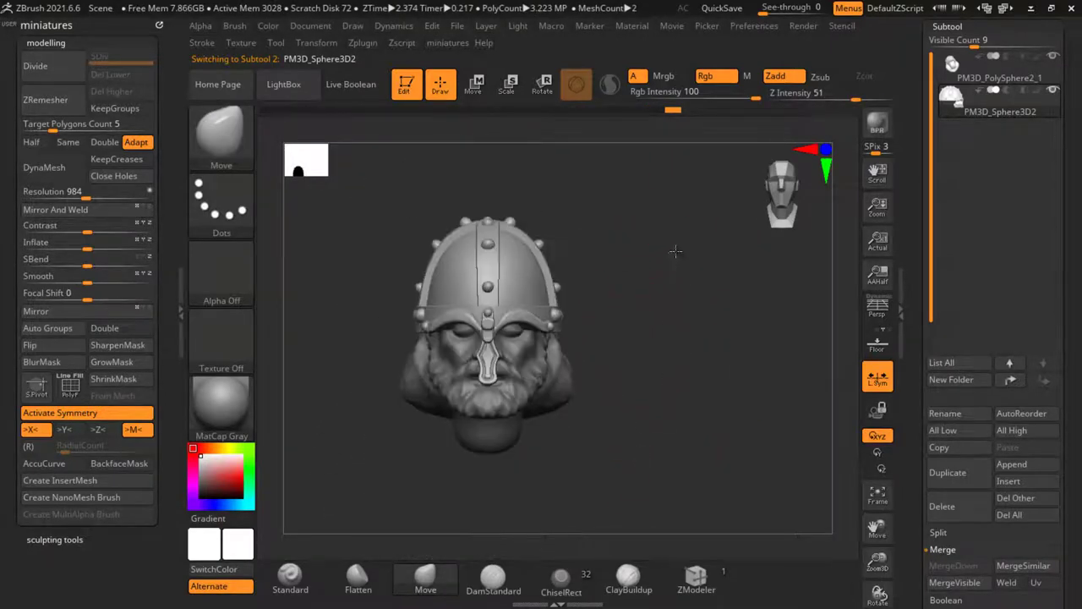
{"action": "left_click_drag", "start_coordinate": [624, 408], "coordinate": [578, 390]}
{"action": "mouse_move", "coordinate": [666, 315]}
{"action": "left_mouse_down"}
{"action": "mouse_move", "coordinate": [688, 352]}
{"action": "mouse_move", "coordinate": [616, 300]}
{"action": "mouse_move", "coordinate": [625, 396]}
{"action": "mouse_move", "coordinate": [583, 287]}
{"action": "mouse_move", "coordinate": [518, 206]}
{"action": "mouse_move", "coordinate": [524, 237]}
{"action": "left_mouse_up"}
{"action": "left_click_drag", "start_coordinate": [610, 316], "coordinate": [609, 362], "text": "alt"}
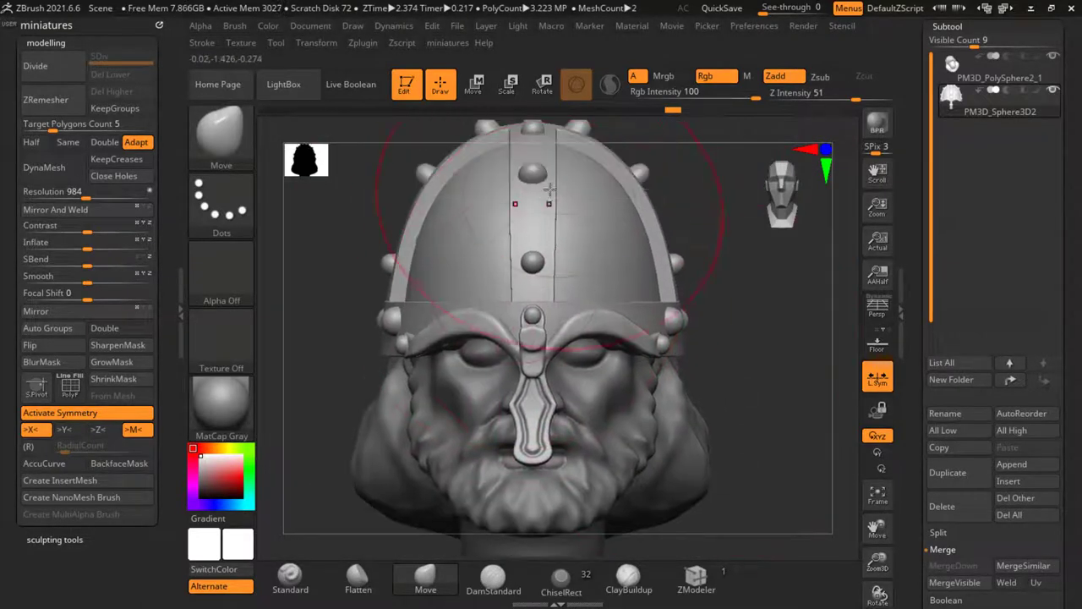
Step: Isolate the helmet's central band, unhide the whole helmet and regenerate its polygroups with Auto Groups
{"action": "right_click_drag", "start_coordinate": [546, 242], "coordinate": [563, 233], "text": "ctrl"}
{"action": "key", "text": "s"}
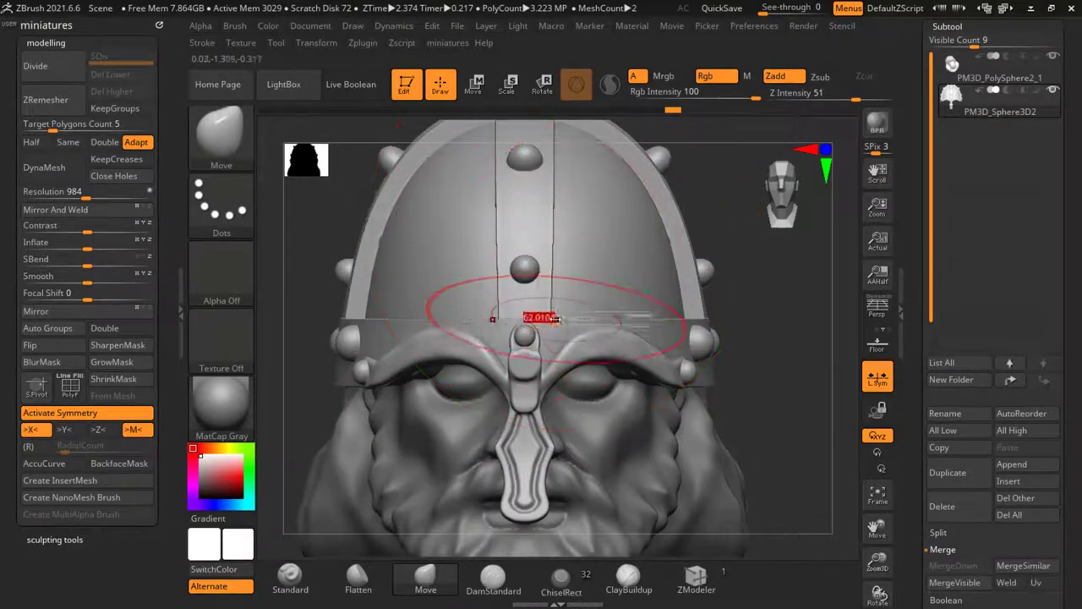
{"action": "left_click", "coordinate": [546, 303], "text": "ctrl+shift"}
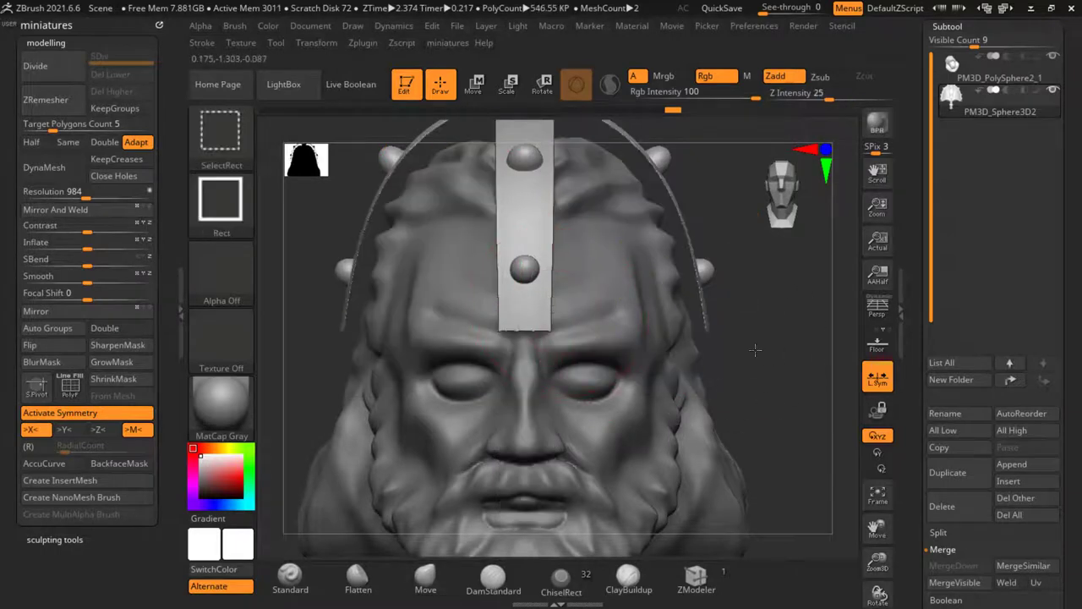
{"action": "left_click", "coordinate": [754, 350], "text": "ctrl+shift"}
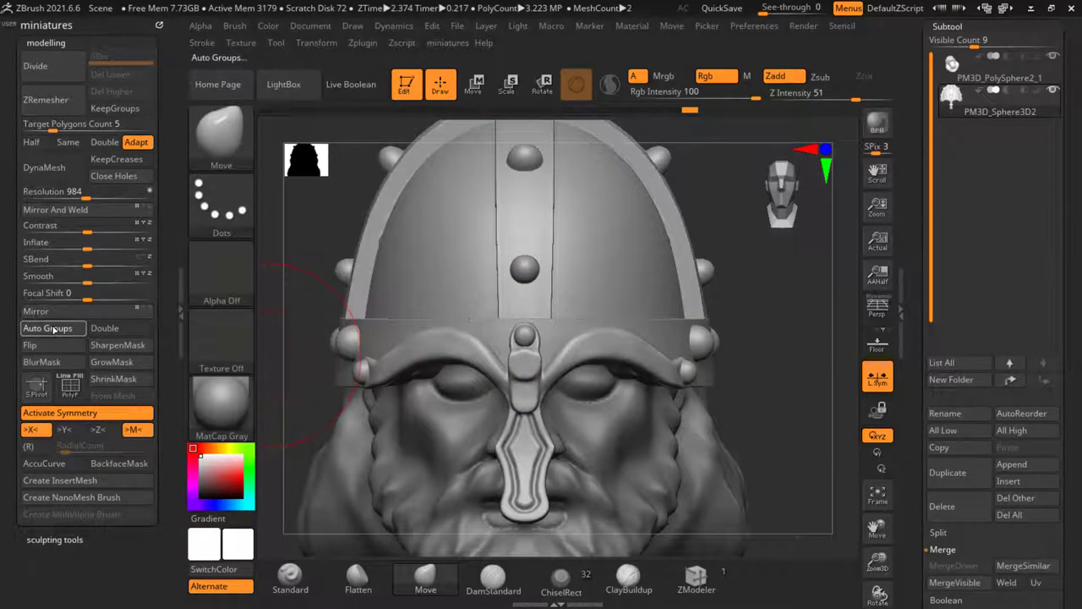
Step: Turn on the polyframe display and examine how the helmet's bands, dome and rim are grouped
{"action": "right_click_drag", "start_coordinate": [472, 321], "coordinate": [475, 355], "text": "ctrl"}
{"action": "key", "text": "space"}
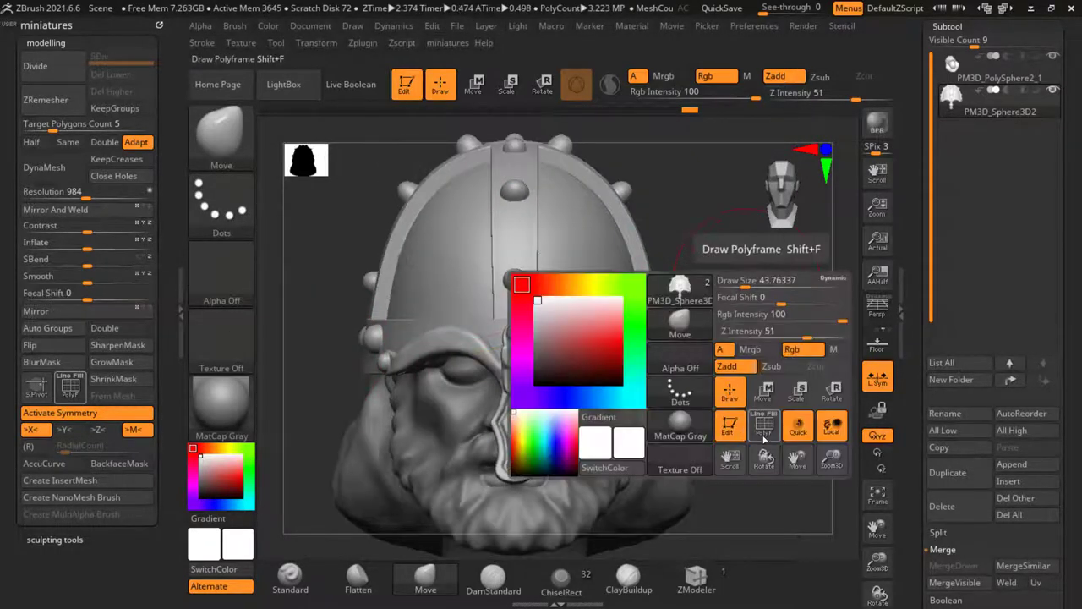
{"action": "left_click", "coordinate": [761, 425]}
{"action": "right_click_drag", "start_coordinate": [700, 254], "coordinate": [544, 179]}
{"action": "mouse_move", "coordinate": [599, 269]}
{"action": "right_mouse_down"}
{"action": "mouse_move", "coordinate": [442, 284]}
{"action": "mouse_move", "coordinate": [487, 283]}
{"action": "right_mouse_up"}
{"action": "left_click_drag", "start_coordinate": [777, 360], "coordinate": [773, 338]}
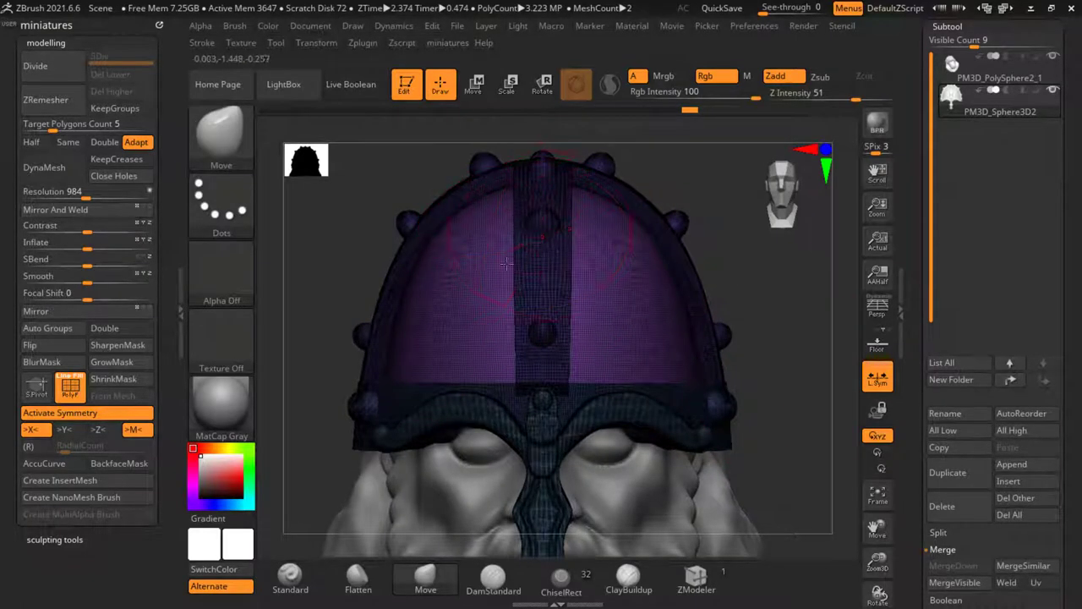
Step: Isolate the helmet's studded bands, turn off the polyframe display and unhide the rest of the helmet
{"action": "left_click", "coordinate": [551, 363], "text": "ctrl+shift"}
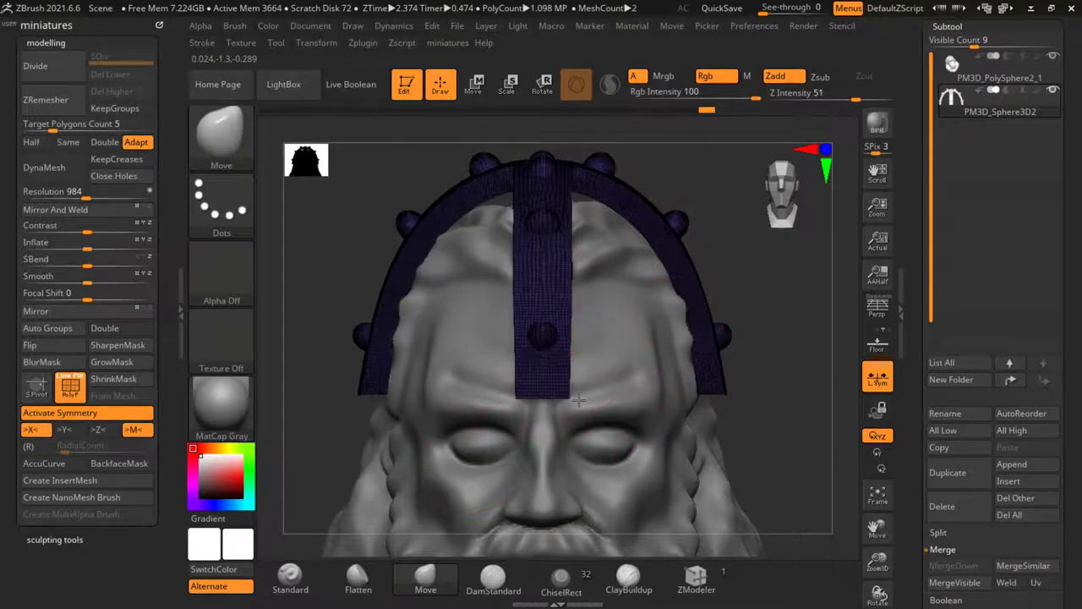
{"action": "key", "text": "space"}
{"action": "left_click", "coordinate": [768, 502]}
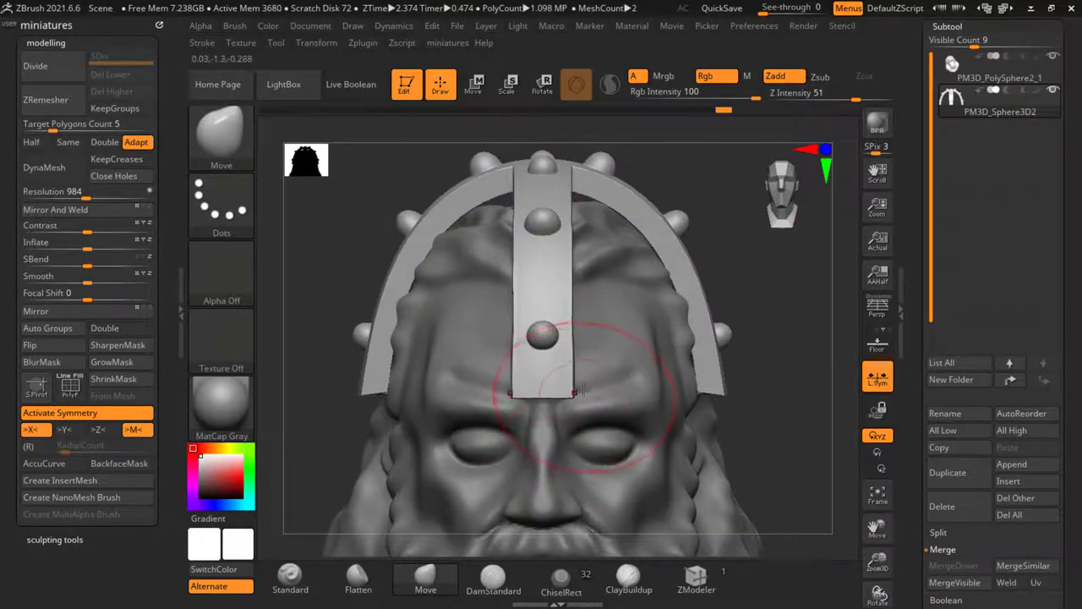
{"action": "left_click_drag", "start_coordinate": [765, 474], "coordinate": [775, 437], "text": "alt"}
{"action": "left_click", "coordinate": [773, 438], "text": "ctrl+shift"}
Step: Merge the visible head and helmet subtools into a new single tool
{"action": "left_click_drag", "start_coordinate": [299, 285], "coordinate": [376, 296]}
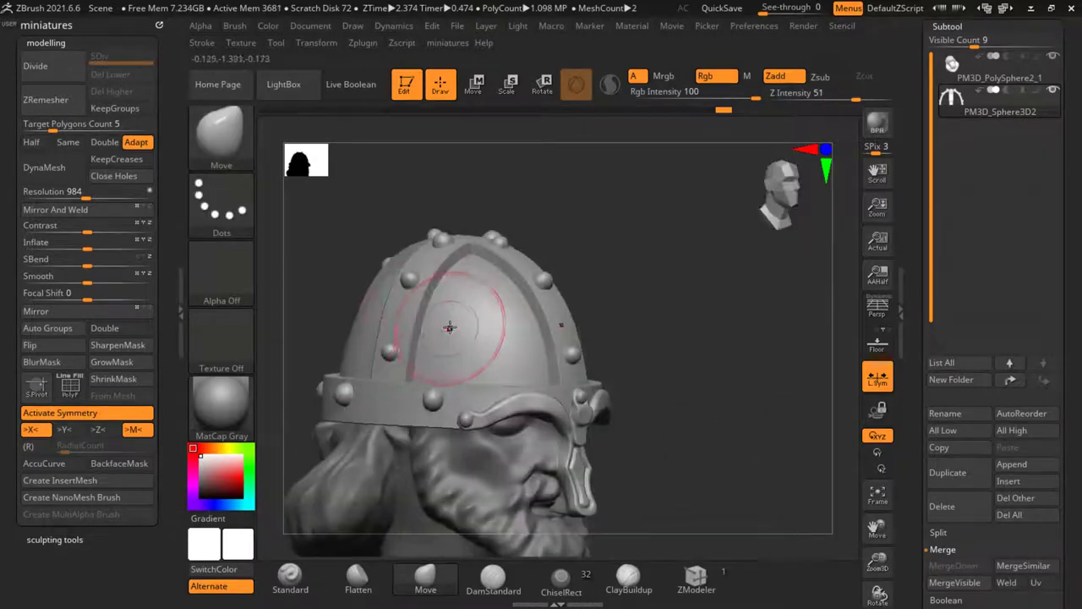
{"action": "scroll", "coordinate": [440, 379], "scroll_direction": "up", "scroll_amount": 3}
{"action": "scroll", "coordinate": [462, 376], "scroll_direction": "down", "scroll_amount": 5}
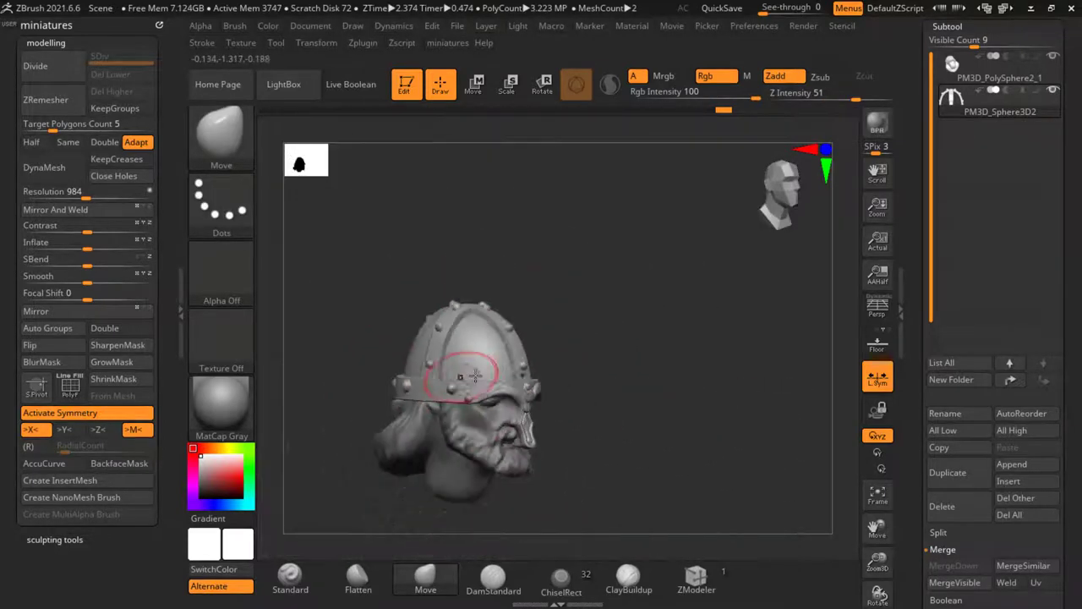
{"action": "mouse_move", "coordinate": [656, 370]}
{"action": "left_mouse_down"}
{"action": "mouse_move", "coordinate": [628, 367]}
{"action": "mouse_move", "coordinate": [659, 381]}
{"action": "mouse_move", "coordinate": [512, 363]}
{"action": "left_mouse_up"}
{"action": "scroll", "coordinate": [513, 363], "scroll_direction": "up", "scroll_amount": 3}
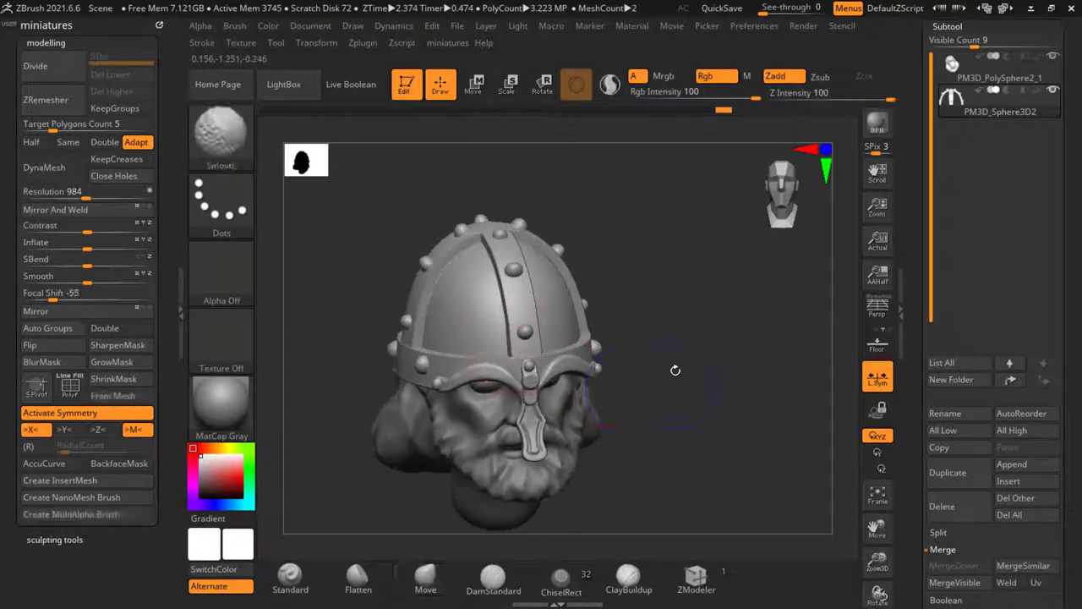
{"action": "left_click_drag", "start_coordinate": [676, 370], "coordinate": [737, 336], "text": "shift"}
{"action": "left_click_drag", "start_coordinate": [916, 172], "coordinate": [934, 1]}
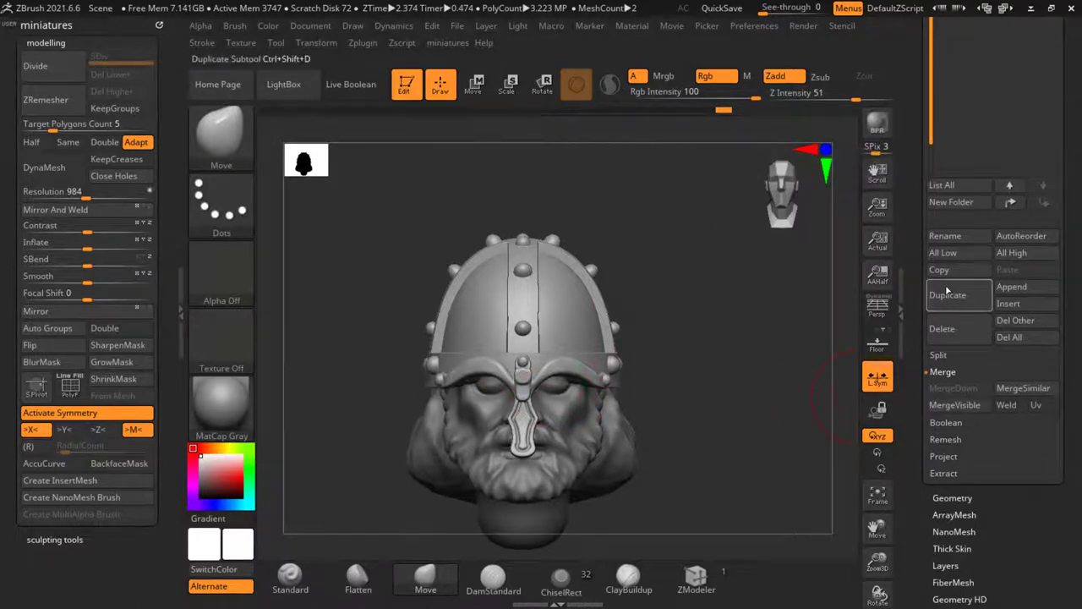
{"action": "left_click_drag", "start_coordinate": [912, 227], "coordinate": [923, 382]}
{"action": "mouse_move", "coordinate": [960, 366]}
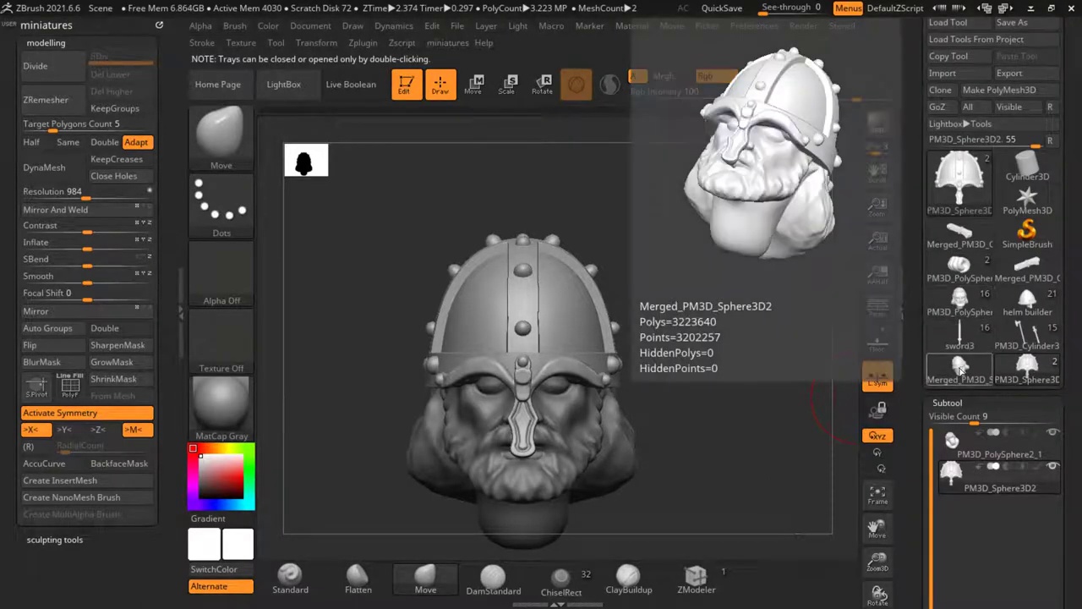
Step: Delete all subtools of the separate head-and-helmet tool and load the merged version, Merged_PM3D_Sphere3D2
{"action": "scroll", "coordinate": [955, 338], "scroll_direction": "down", "scroll_amount": 10}
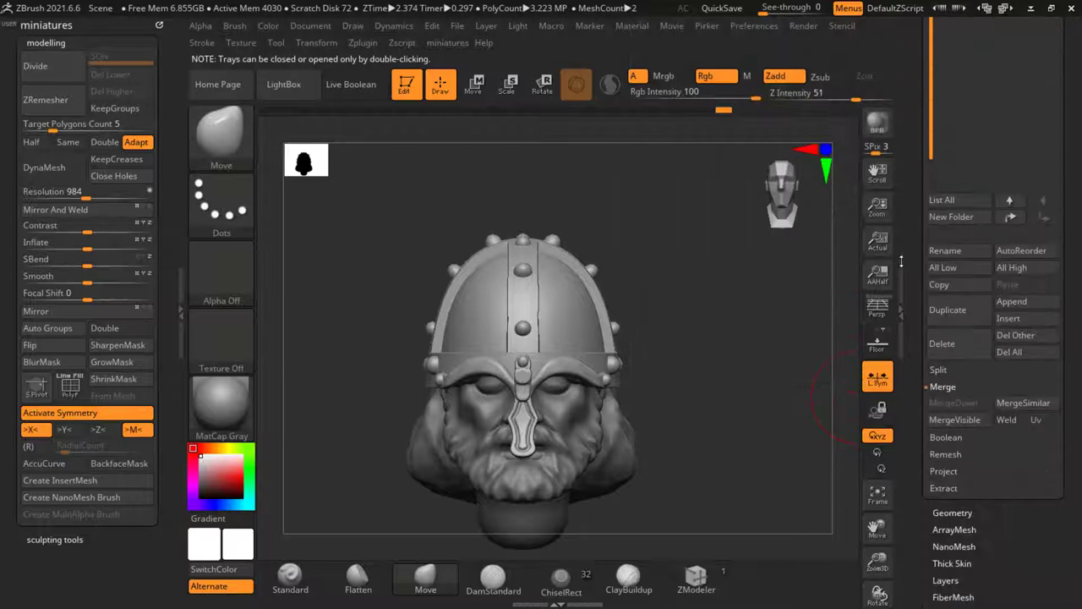
{"action": "left_click", "coordinate": [1008, 343]}
{"action": "left_click_drag", "start_coordinate": [911, 224], "coordinate": [918, 505]}
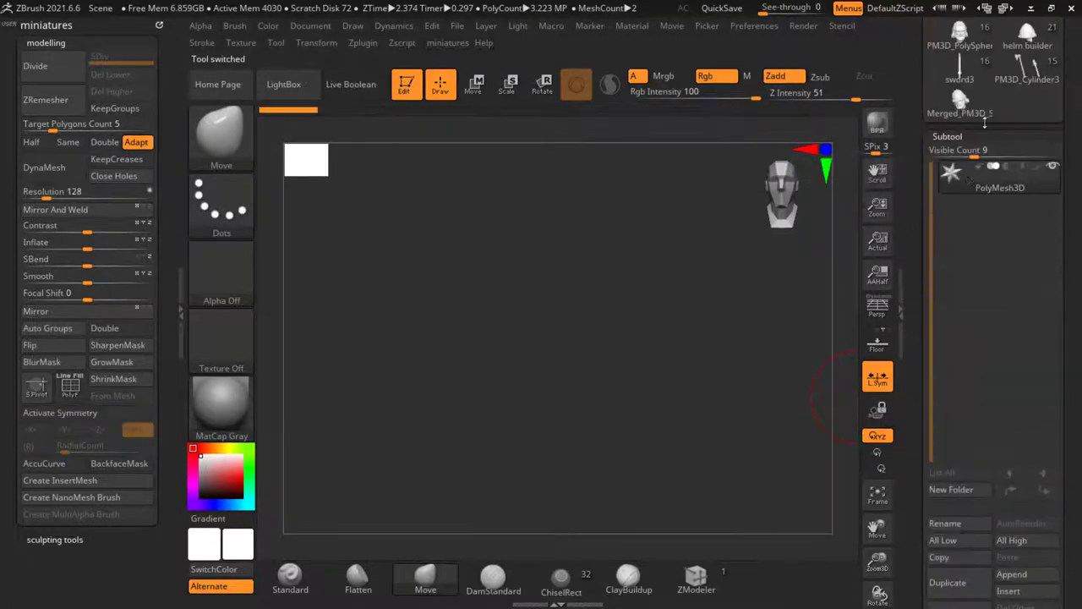
{"action": "left_click", "coordinate": [958, 113]}
{"action": "left_click_drag", "start_coordinate": [766, 407], "coordinate": [712, 406]}
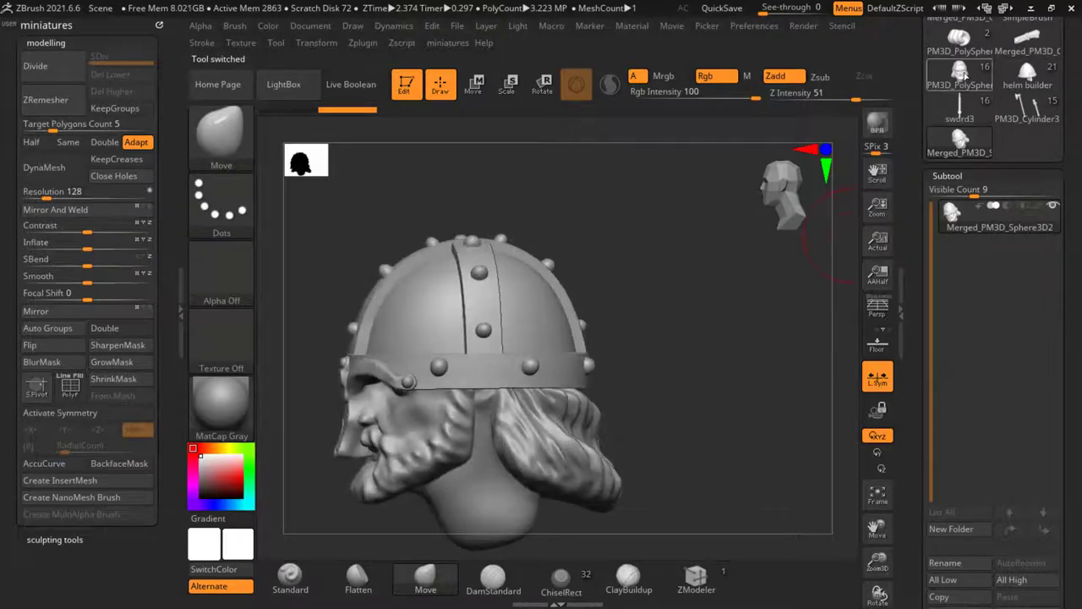
Step: Load the full-body figure tool and insert the merged helmeted head as a subtool below its original head
{"action": "left_click", "coordinate": [964, 76]}
{"action": "key", "text": "f"}
{"action": "right_click_drag", "start_coordinate": [649, 307], "coordinate": [648, 229], "text": "ctrl"}
{"action": "left_click_drag", "start_coordinate": [920, 449], "coordinate": [922, 233]}
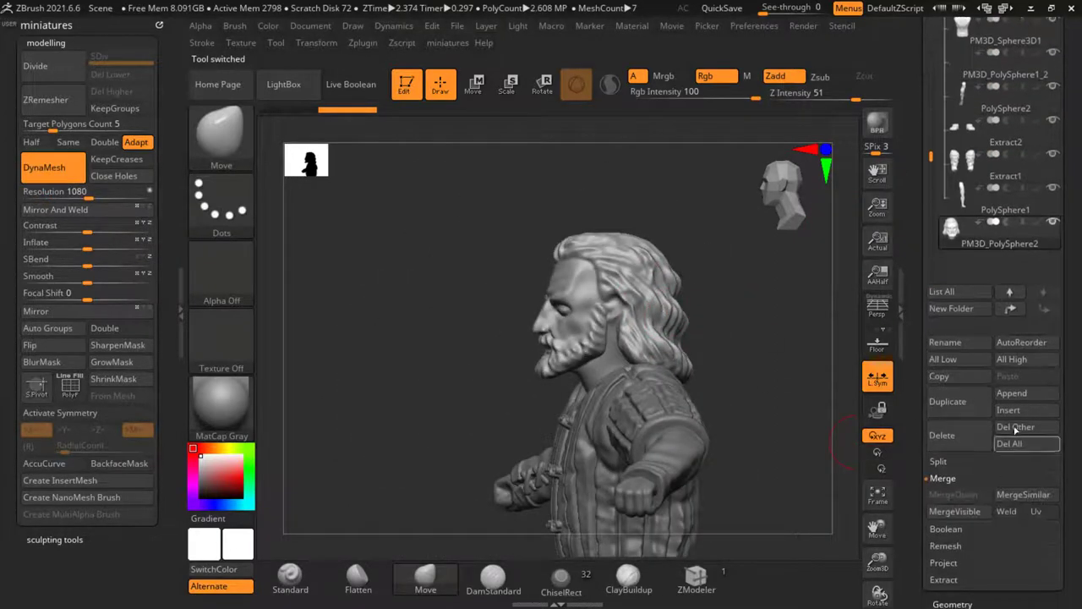
{"action": "left_click", "coordinate": [1009, 410]}
{"action": "left_click", "coordinate": [355, 288]}
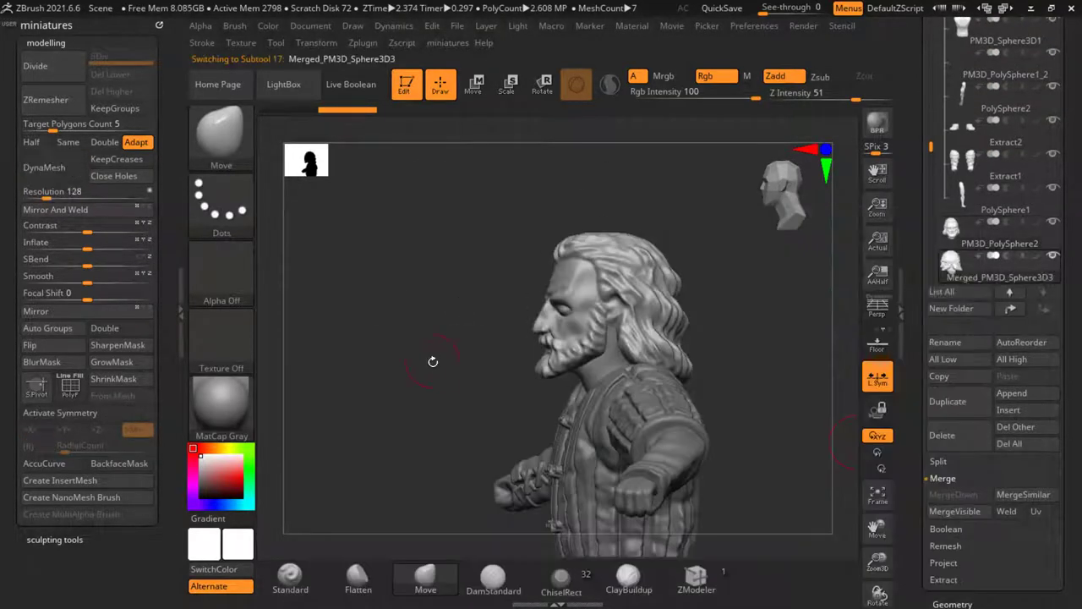
Step: Delete the figure's original bare head subtool and check the helmeted head on the body from all sides
{"action": "left_click", "coordinate": [610, 324], "text": "alt"}
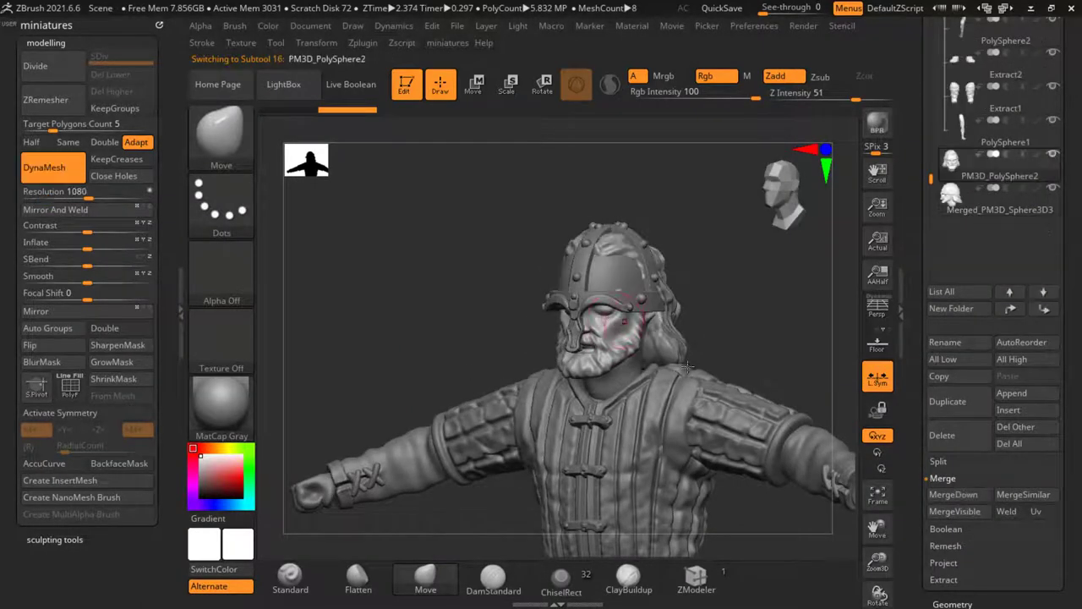
{"action": "left_click", "coordinate": [943, 434]}
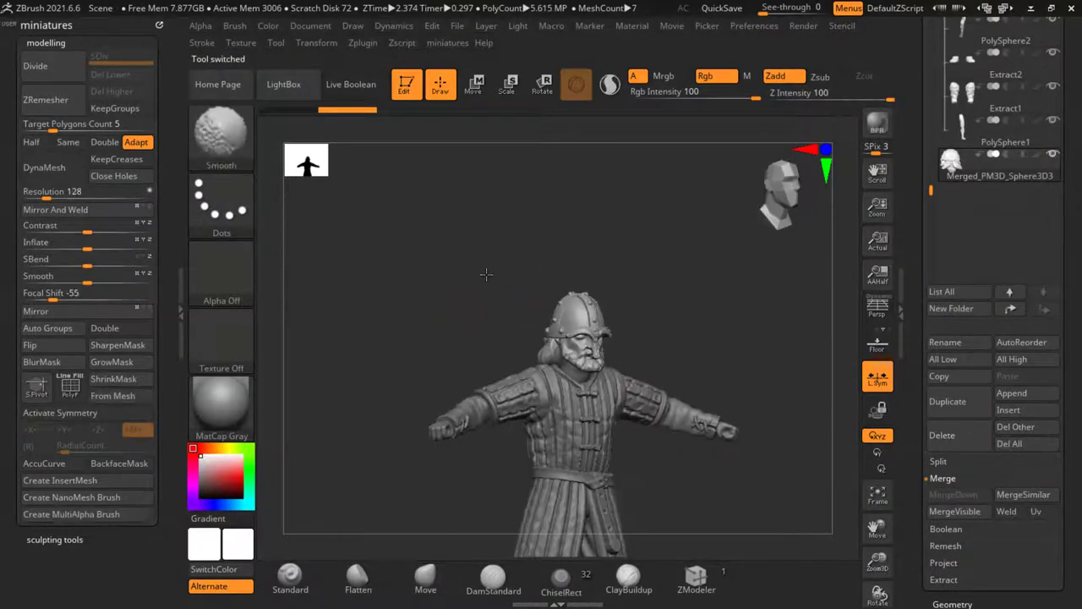
{"action": "mouse_move", "coordinate": [416, 175]}
{"action": "left_mouse_down"}
{"action": "mouse_move", "coordinate": [464, 176]}
{"action": "mouse_move", "coordinate": [416, 179]}
{"action": "left_mouse_up"}
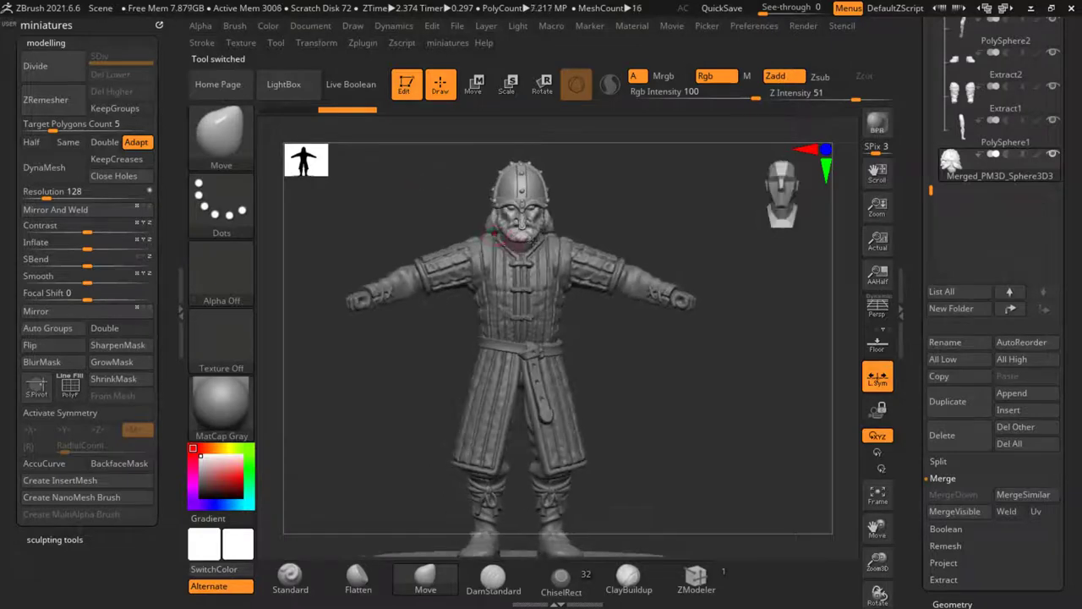
{"action": "right_click_drag", "start_coordinate": [509, 243], "coordinate": [502, 233], "text": "ctrl"}
{"action": "left_click_drag", "start_coordinate": [415, 182], "coordinate": [569, 213]}
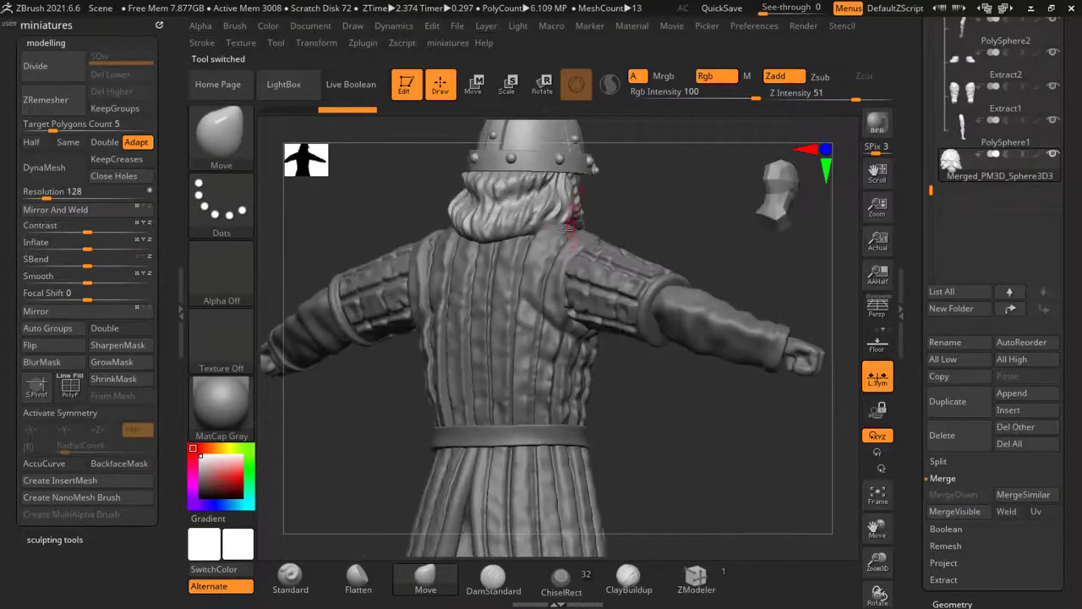
{"action": "right_click_drag", "start_coordinate": [570, 222], "coordinate": [644, 302], "text": "ctrl"}
{"action": "mouse_move", "coordinate": [693, 374]}
{"action": "left_mouse_down"}
{"action": "mouse_move", "coordinate": [593, 371]}
{"action": "mouse_move", "coordinate": [649, 334]}
{"action": "left_mouse_up"}
{"action": "scroll", "coordinate": [575, 284], "scroll_direction": "up", "scroll_amount": 6}
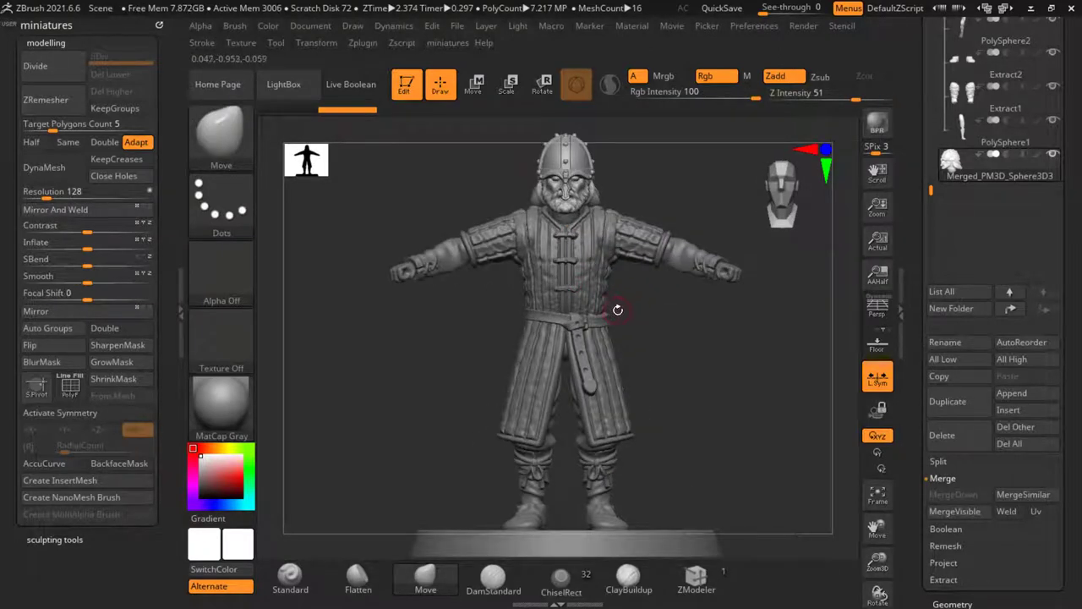
Step: Load the PM3D_Cylinder3 tool with the cloaked warrior and examine the figure's axe, shield and armour
{"action": "left_click", "coordinate": [1019, 411]}
{"action": "left_click_drag", "start_coordinate": [926, 145], "coordinate": [924, 248]}
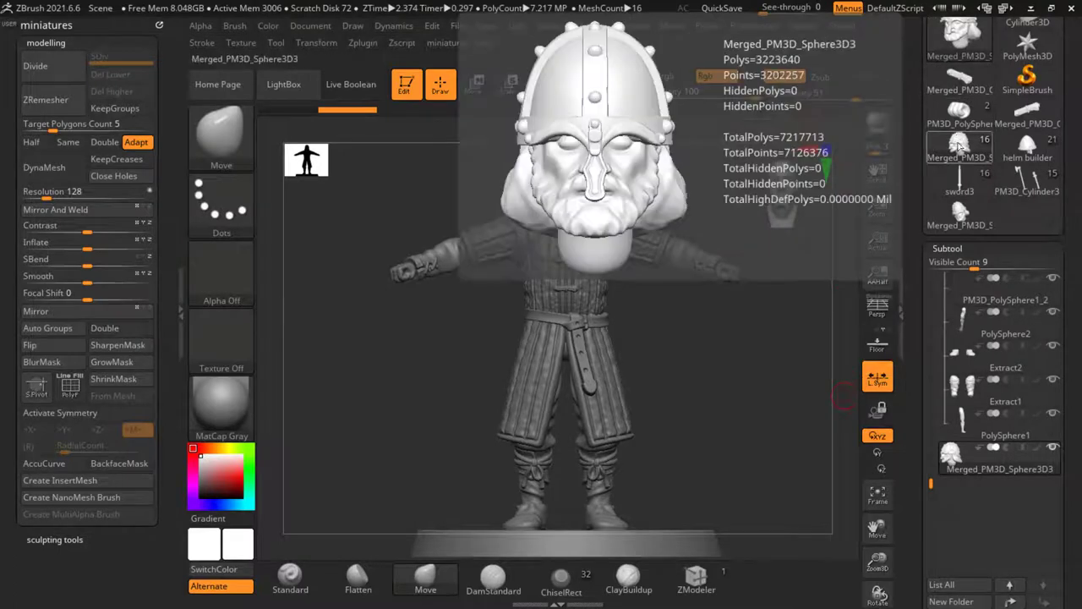
{"action": "left_click", "coordinate": [1020, 190]}
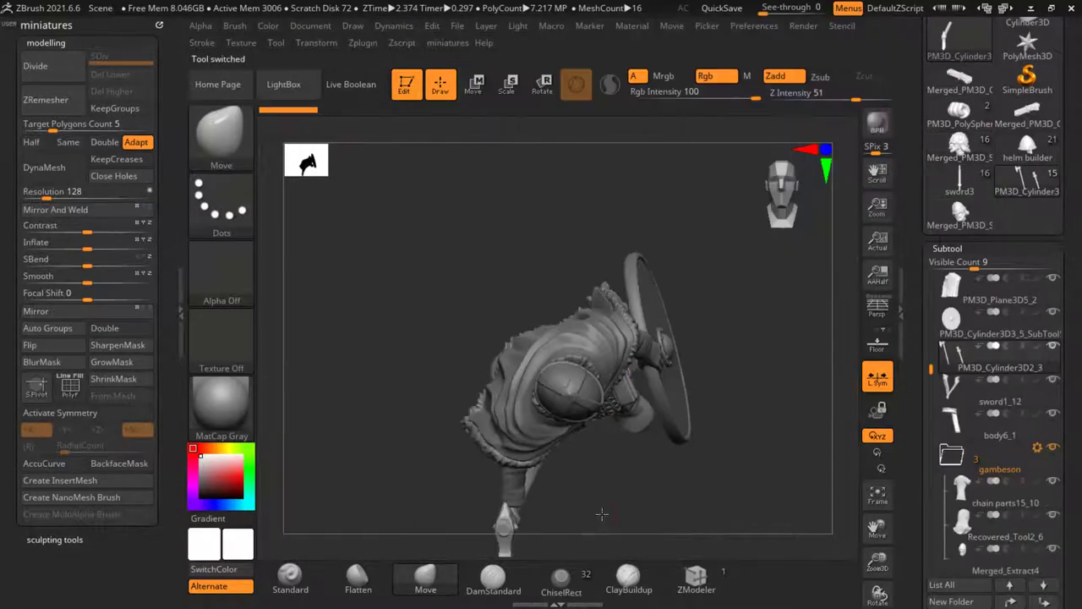
{"action": "left_click_drag", "start_coordinate": [602, 514], "coordinate": [634, 334]}
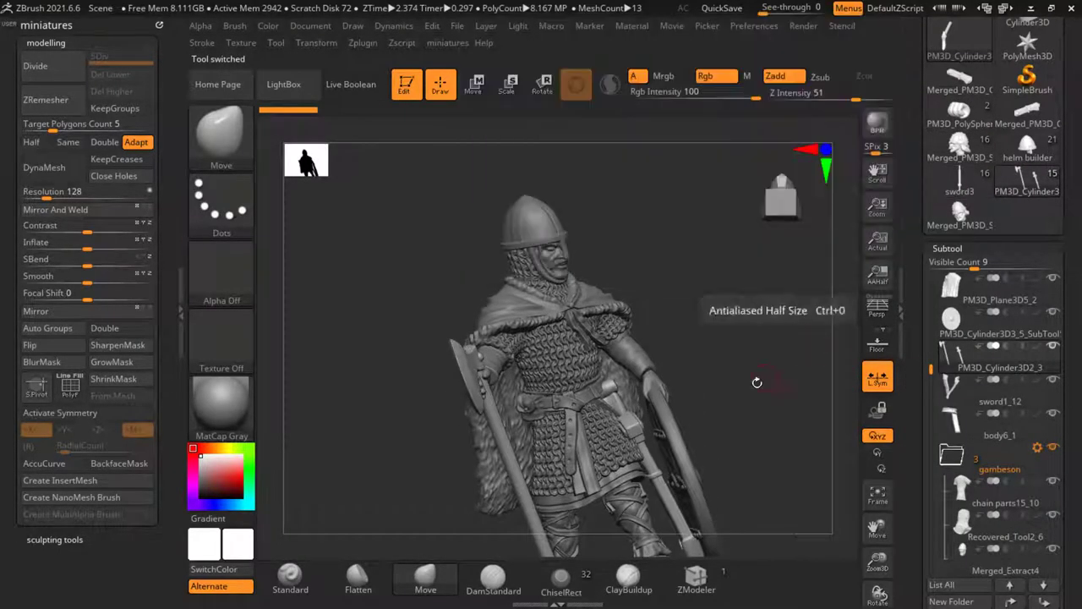
{"action": "mouse_move", "coordinate": [772, 405]}
{"action": "left_mouse_down"}
{"action": "mouse_move", "coordinate": [737, 385]}
{"action": "mouse_move", "coordinate": [736, 364]}
{"action": "left_mouse_up"}
{"action": "left_click_drag", "start_coordinate": [411, 467], "coordinate": [381, 452]}
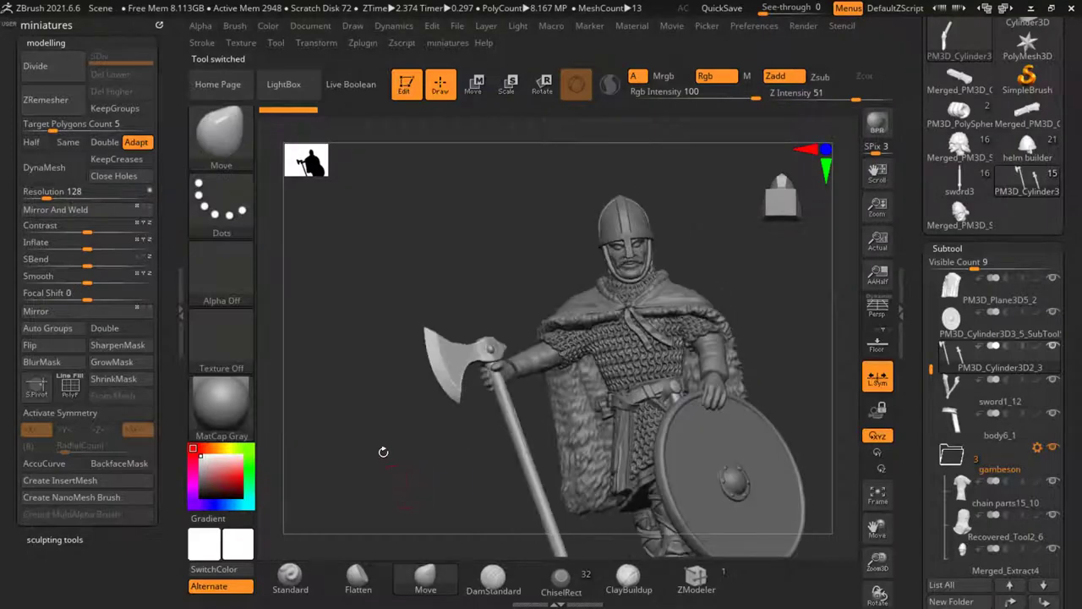
{"action": "left_click_drag", "start_coordinate": [450, 457], "coordinate": [419, 372], "text": "alt"}
{"action": "left_click_drag", "start_coordinate": [461, 427], "coordinate": [478, 414], "text": "shift"}
Step: Show only the warrior's axe-and-sword subtool, examine the sword hilt up close, and unhide the other subtools
{"action": "key", "text": "shift+s"}
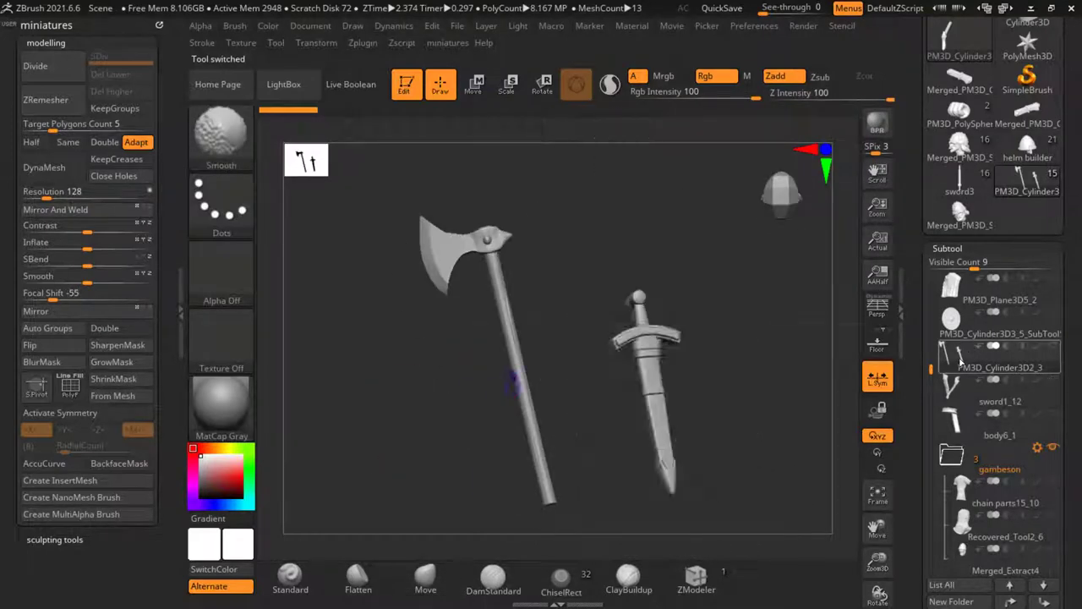
{"action": "left_click_drag", "start_coordinate": [735, 407], "coordinate": [763, 398]}
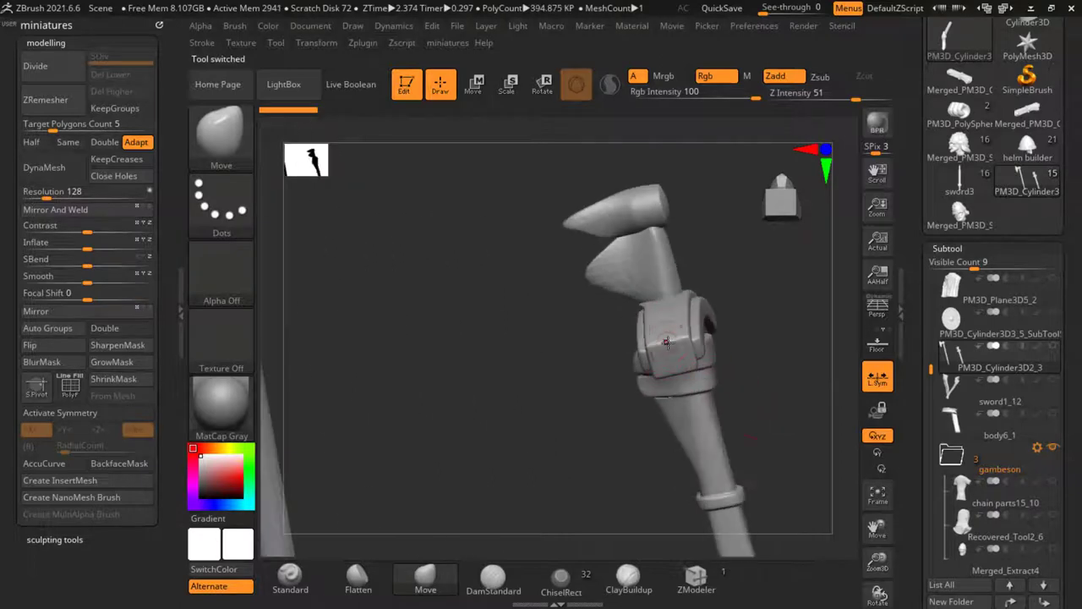
{"action": "left_click_drag", "start_coordinate": [759, 379], "coordinate": [768, 405]}
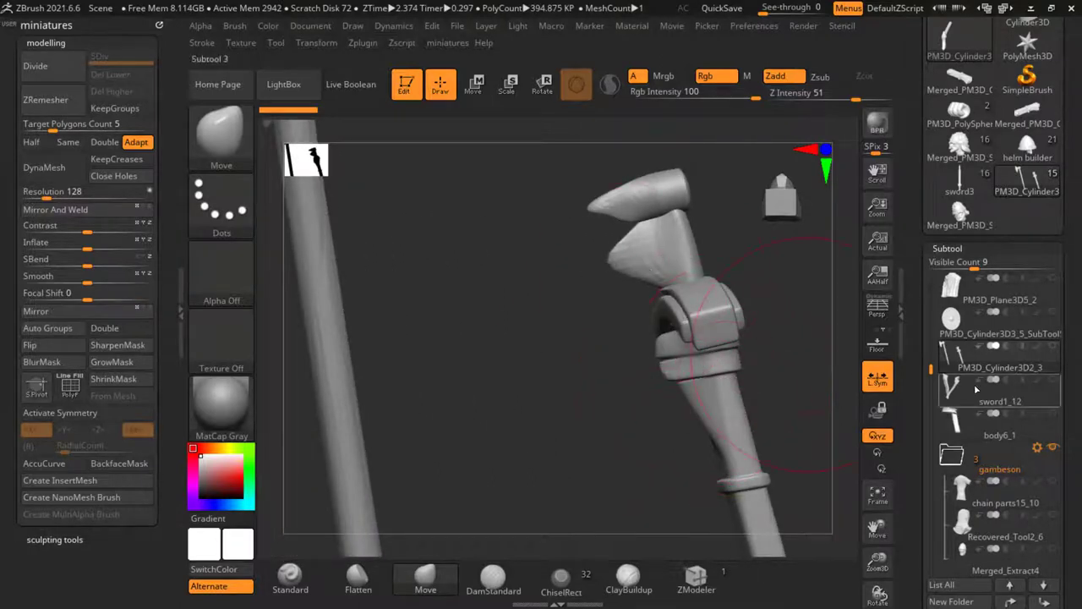
{"action": "left_click", "coordinate": [1053, 345], "text": "shift"}
{"action": "left_click_drag", "start_coordinate": [854, 314], "coordinate": [834, 325]}
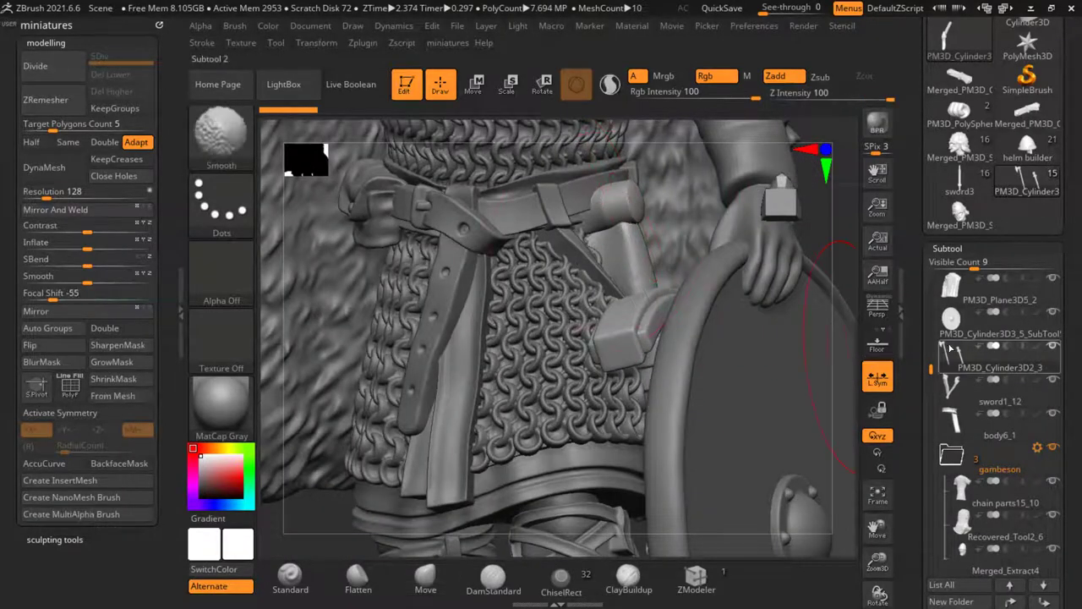
Step: Hide all but the axe-and-sword subtool again and isolate the sword's curved crossguard to examine its separate parts
{"action": "left_click", "coordinate": [1053, 345], "text": "shift"}
{"action": "key", "text": "f"}
{"action": "left_click_drag", "start_coordinate": [725, 363], "coordinate": [646, 407]}
{"action": "left_click", "coordinate": [681, 372], "text": "ctrl+shift"}
{"action": "left_click_drag", "start_coordinate": [628, 354], "coordinate": [639, 333]}
{"action": "left_click", "coordinate": [602, 387], "text": "ctrl+shift"}
{"action": "scroll", "coordinate": [668, 261], "scroll_direction": "up", "scroll_amount": 8}
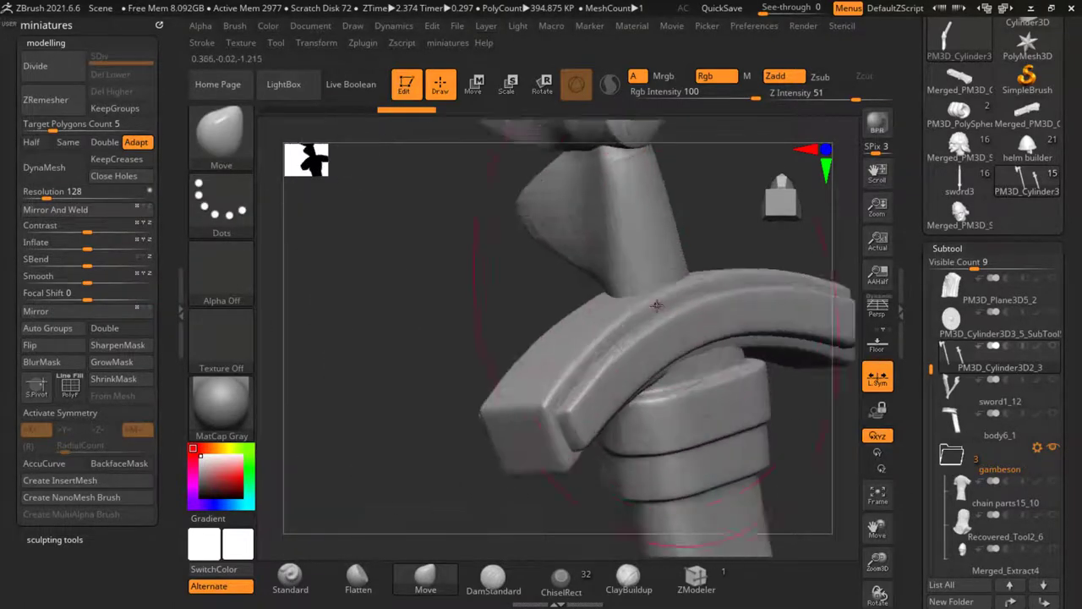
{"action": "left_click", "coordinate": [658, 306], "text": "ctrl+shift"}
Step: Unhide the weapons, isolate the axe head briefly, restore all parts and examine the axe up close
{"action": "scroll", "coordinate": [649, 309], "scroll_direction": "down", "scroll_amount": 4}
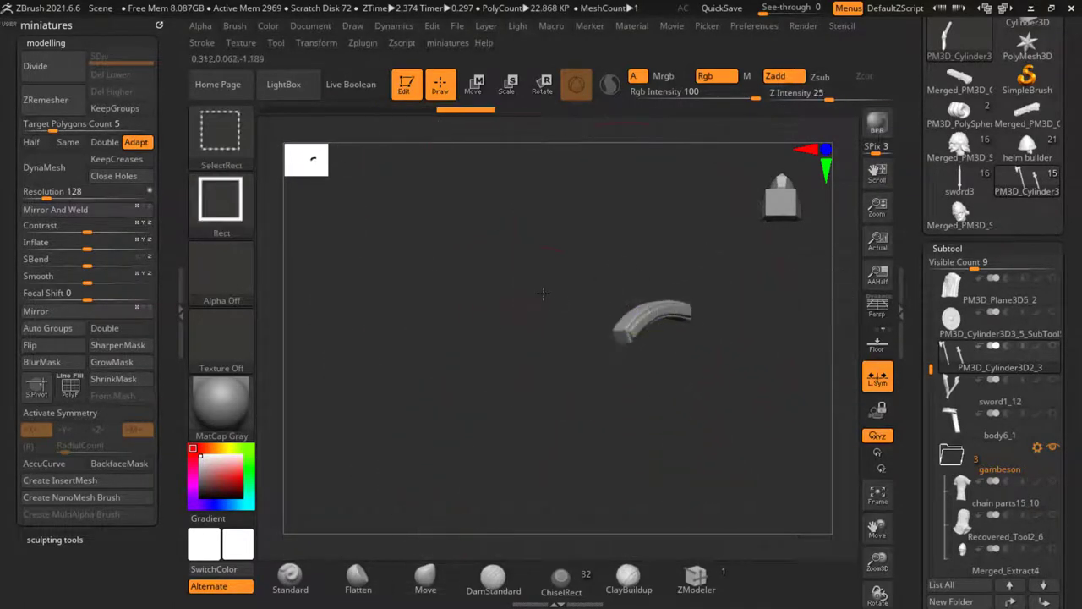
{"action": "left_click", "coordinate": [465, 298], "text": "ctrl+shift"}
{"action": "left_click", "coordinate": [381, 184], "text": "ctrl+shift"}
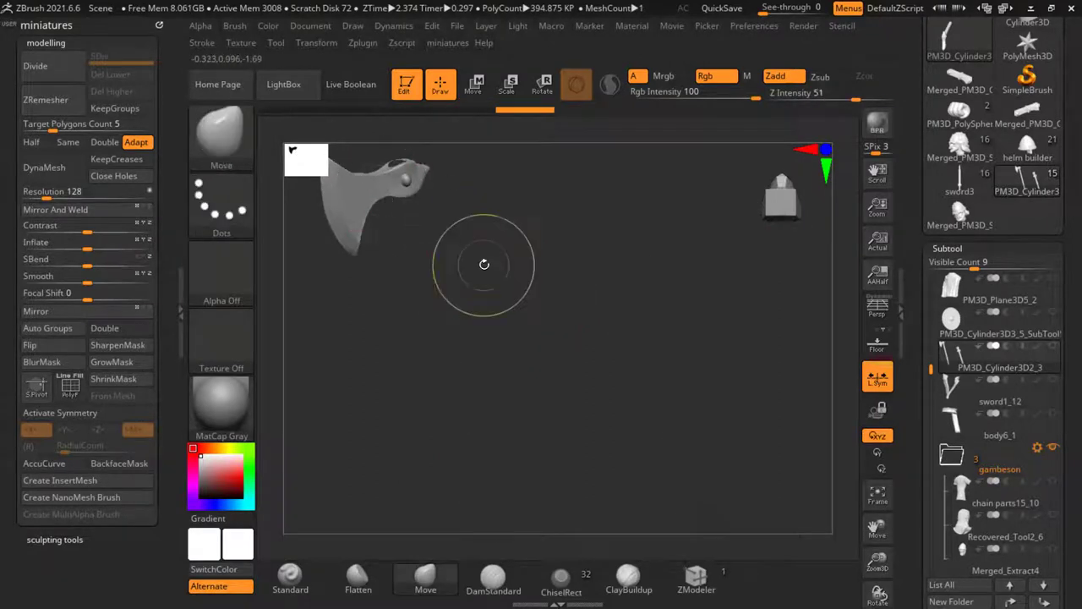
{"action": "left_click", "coordinate": [497, 276], "text": "ctrl+shift"}
{"action": "left_click_drag", "start_coordinate": [505, 286], "coordinate": [462, 242]}
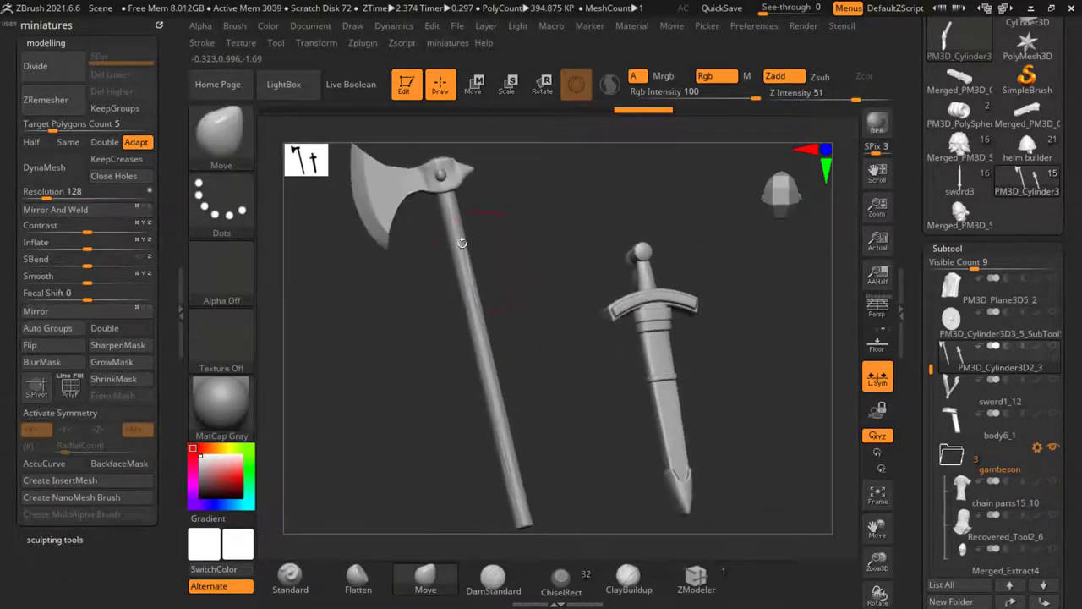
{"action": "left_click_drag", "start_coordinate": [369, 101], "coordinate": [543, 301], "text": "alt"}
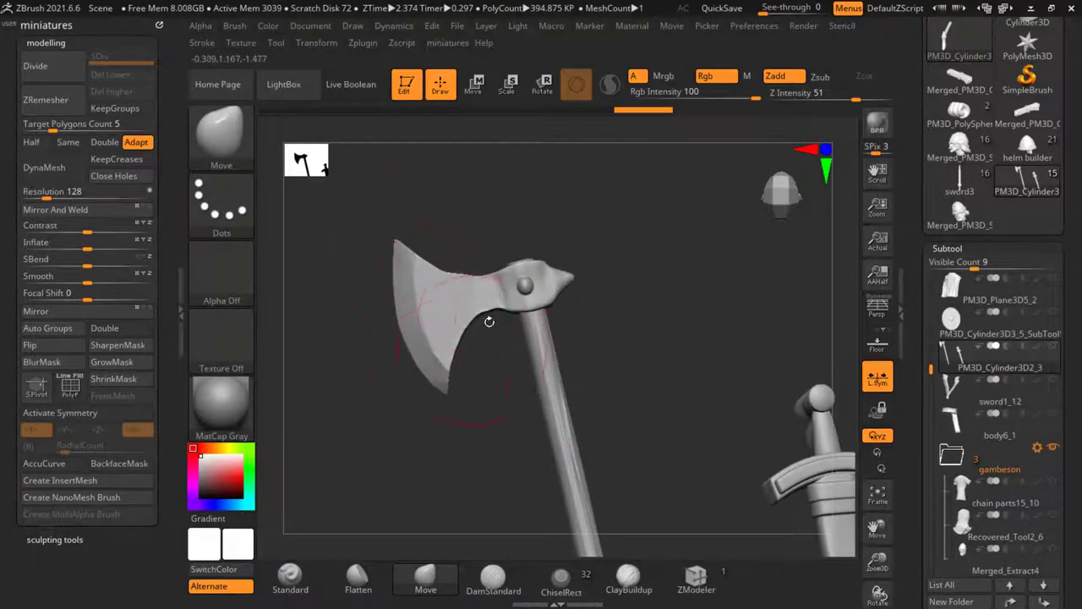
Step: Switch back to the helmeted warrior's merged tool and turn the figure upright to face the front
{"action": "left_click_drag", "start_coordinate": [713, 280], "coordinate": [710, 282], "text": "alt"}
{"action": "mouse_move", "coordinate": [946, 195]}
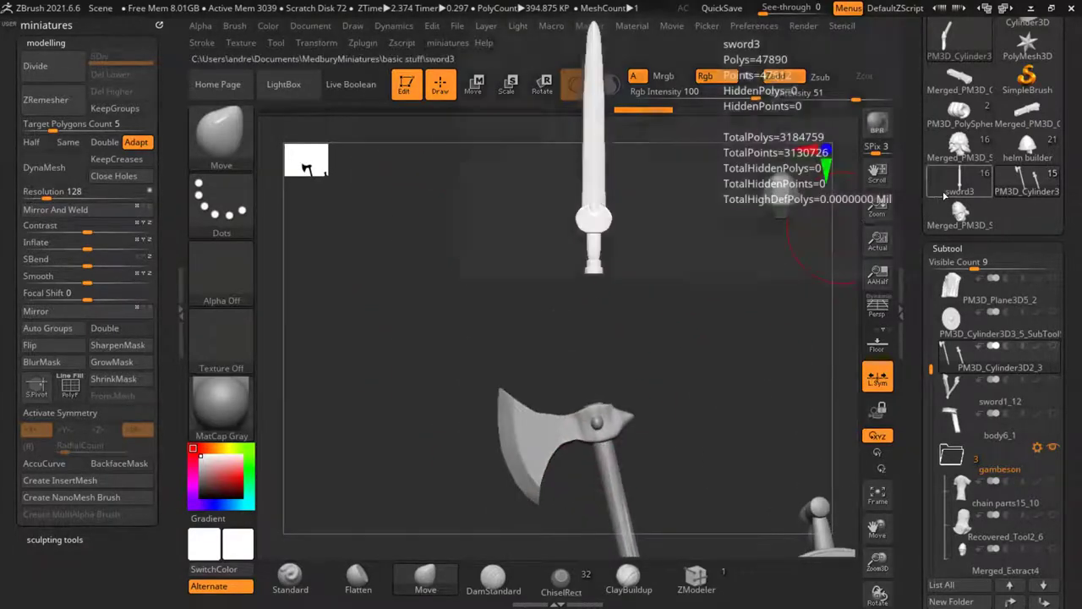
{"action": "left_click", "coordinate": [955, 154]}
{"action": "key", "text": "f"}
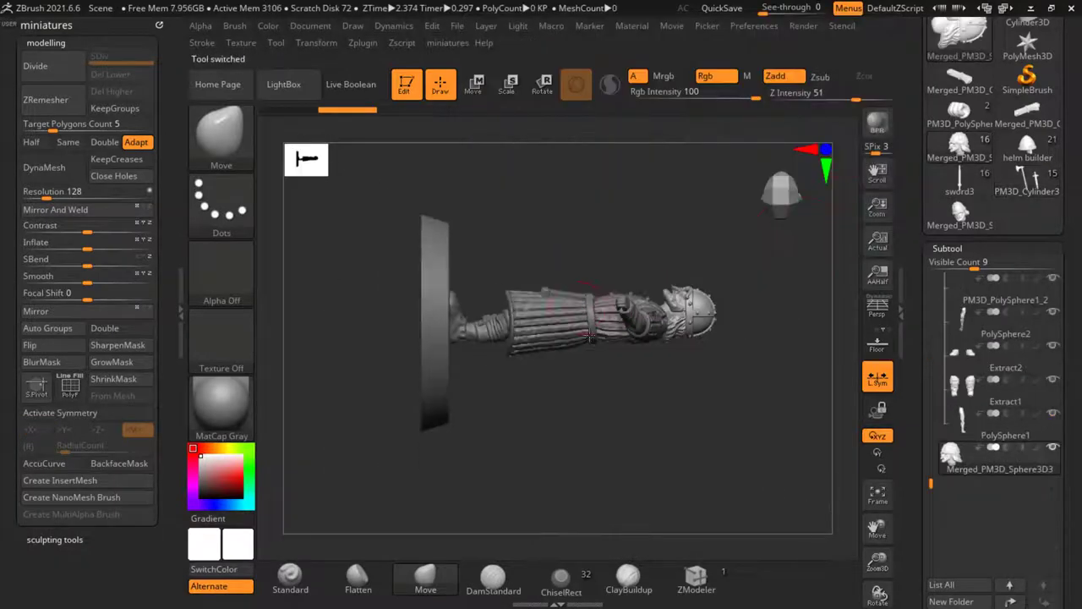
{"action": "left_click_drag", "start_coordinate": [622, 419], "coordinate": [388, 411]}
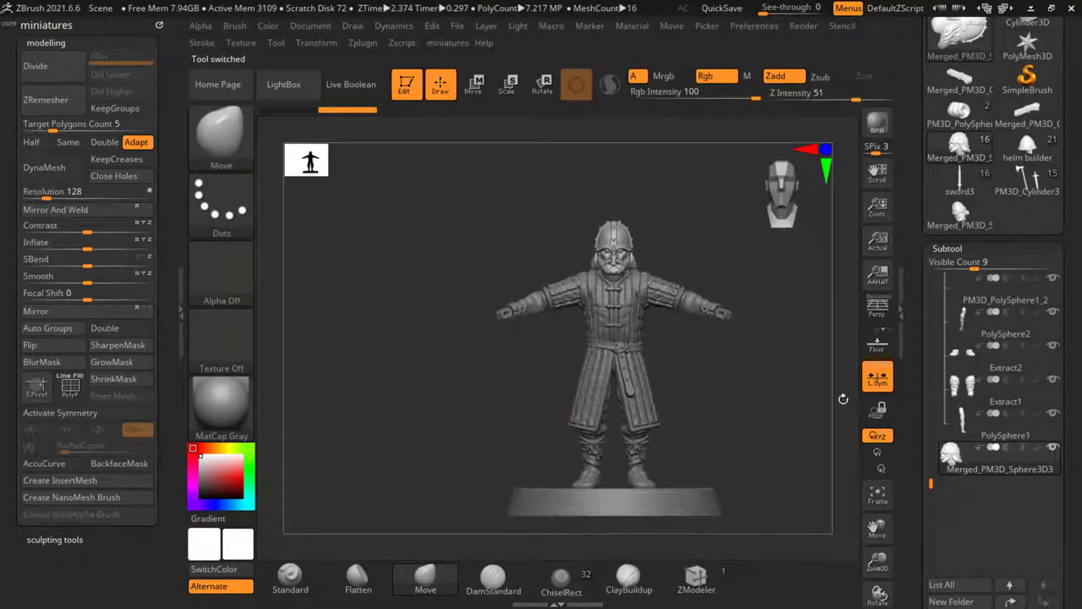
{"action": "left_click_drag", "start_coordinate": [920, 487], "coordinate": [904, 266]}
{"action": "left_click_drag", "start_coordinate": [794, 416], "coordinate": [740, 408]}
{"action": "scroll", "coordinate": [638, 250], "scroll_direction": "up", "scroll_amount": 3}
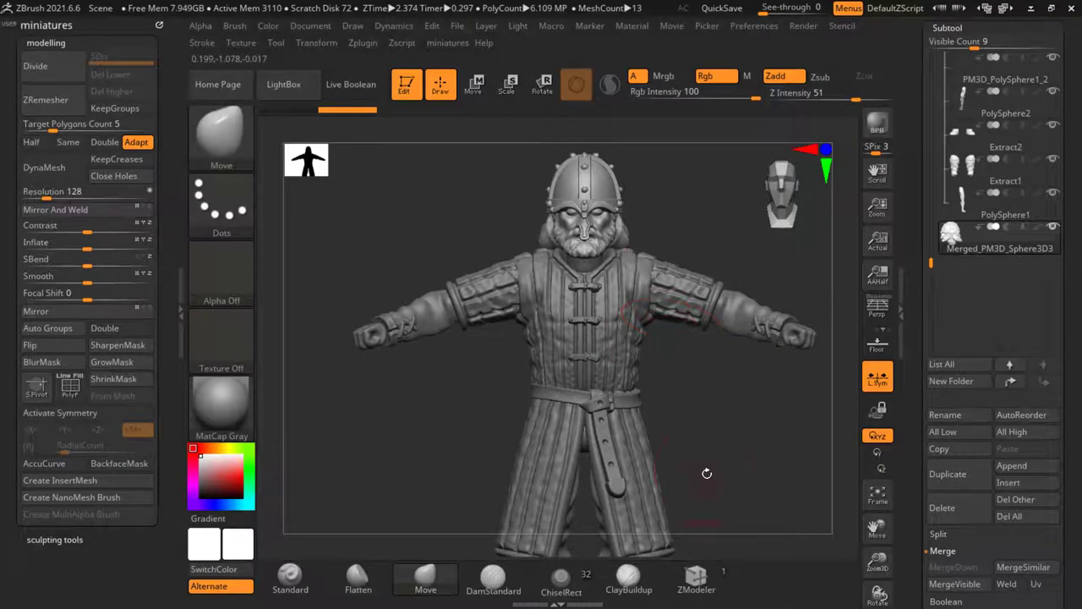
{"action": "left_click_drag", "start_coordinate": [707, 473], "coordinate": [851, 472], "text": "alt"}
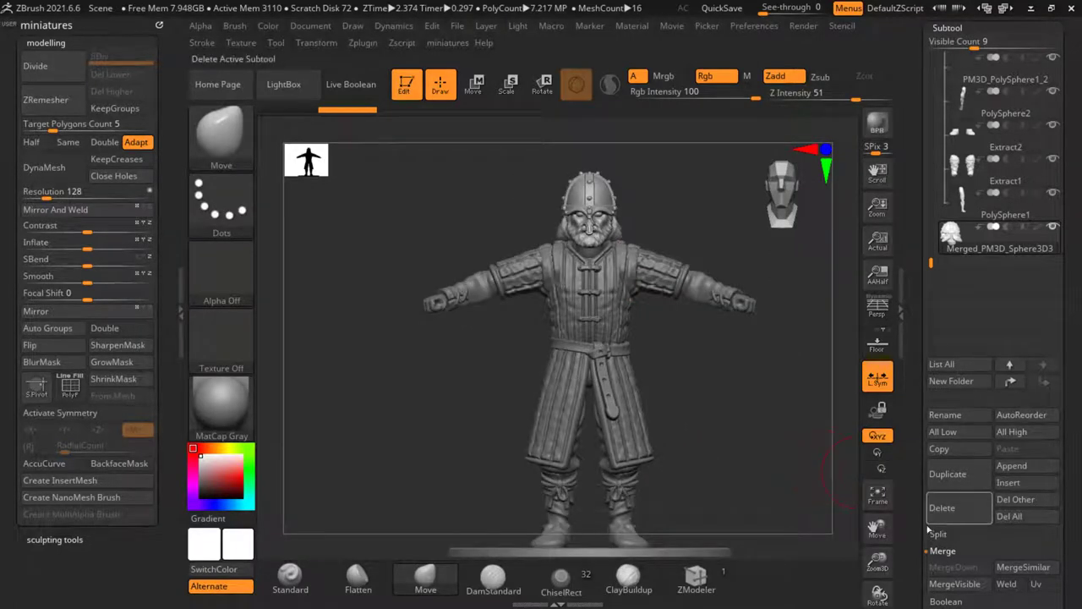
Step: Insert a Cylinder3D subtool, shrink it to a thin rod and place it beside the warrior below his right hand
{"action": "left_click_drag", "start_coordinate": [913, 516], "coordinate": [914, 426]}
{"action": "left_click", "coordinate": [1012, 391]}
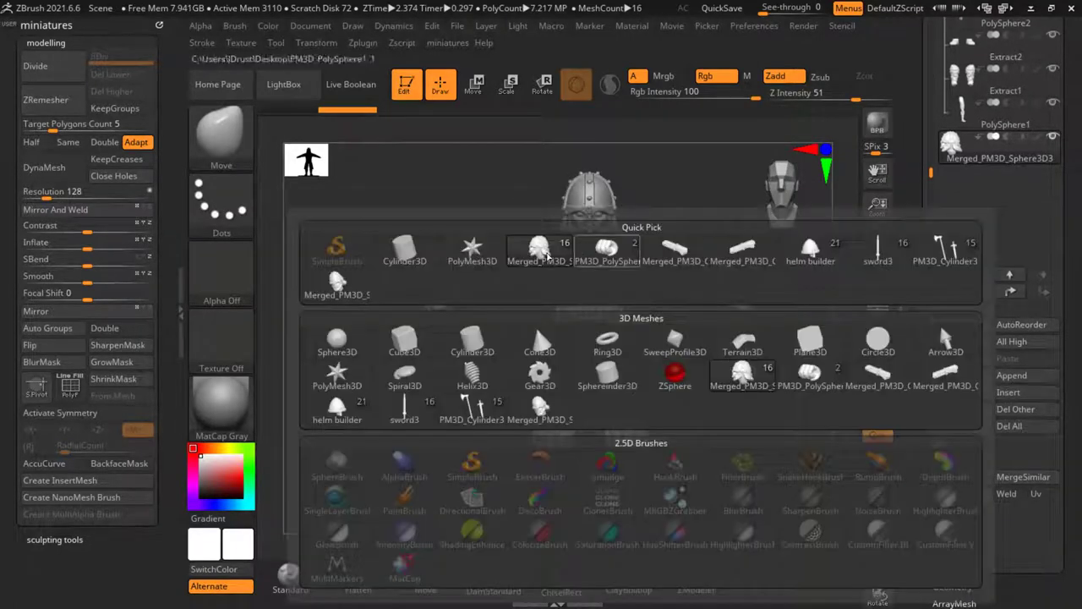
{"action": "left_click", "coordinate": [431, 256]}
{"action": "left_click", "coordinate": [475, 86]}
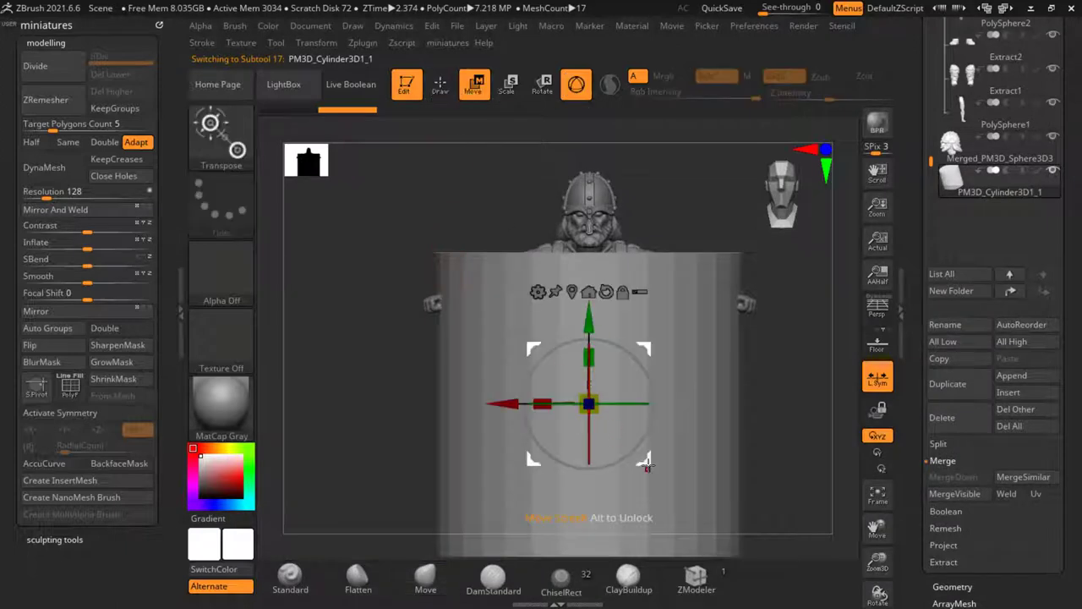
{"action": "left_click_drag", "start_coordinate": [647, 466], "coordinate": [491, 388]}
{"action": "mouse_move", "coordinate": [440, 319]}
{"action": "left_mouse_down"}
{"action": "mouse_move", "coordinate": [428, 339]}
{"action": "mouse_move", "coordinate": [426, 323]}
{"action": "mouse_move", "coordinate": [438, 321]}
{"action": "left_mouse_up"}
{"action": "left_click_drag", "start_coordinate": [492, 269], "coordinate": [542, 361]}
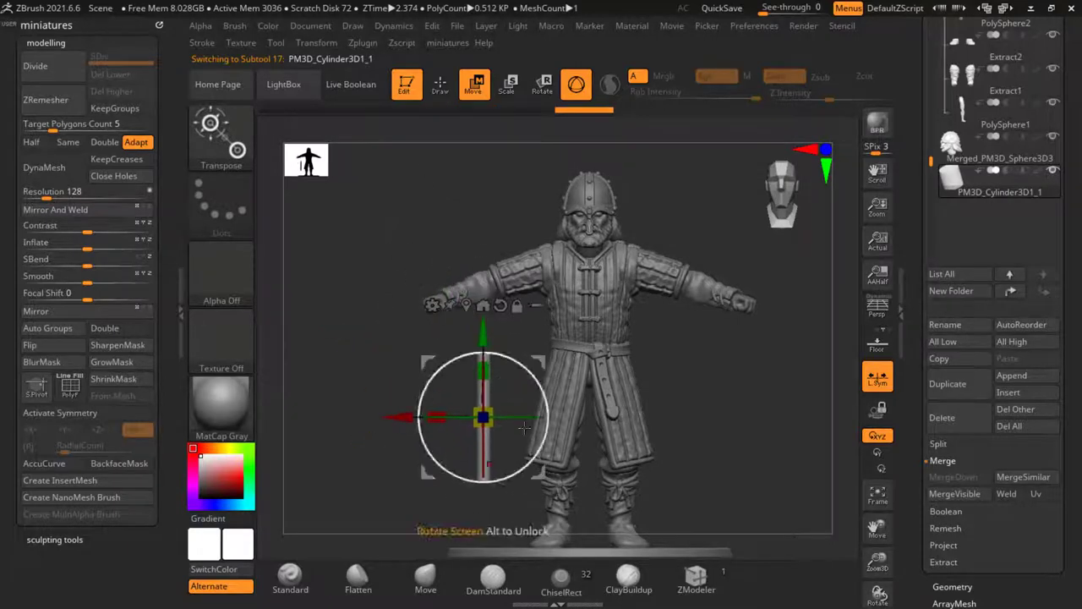
Step: Stretch and reposition the thin cylinder to form a long, straight axe shaft next to the warrior's leg
{"action": "left_click_drag", "start_coordinate": [499, 409], "coordinate": [500, 408]}
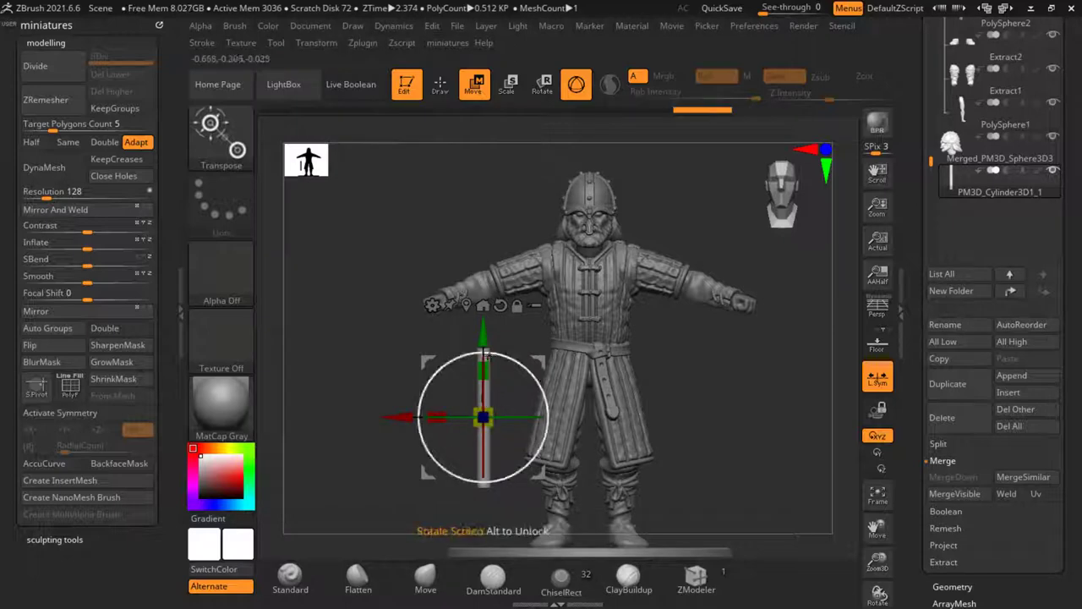
{"action": "left_click_drag", "start_coordinate": [484, 370], "coordinate": [484, 351]}
{"action": "left_click_drag", "start_coordinate": [493, 410], "coordinate": [495, 407]}
{"action": "left_click_drag", "start_coordinate": [485, 370], "coordinate": [498, 394]}
{"action": "left_click_drag", "start_coordinate": [731, 432], "coordinate": [702, 410]}
{"action": "left_click_drag", "start_coordinate": [538, 420], "coordinate": [504, 419]}
{"action": "right_click_drag", "start_coordinate": [597, 317], "coordinate": [595, 291], "text": "ctrl"}
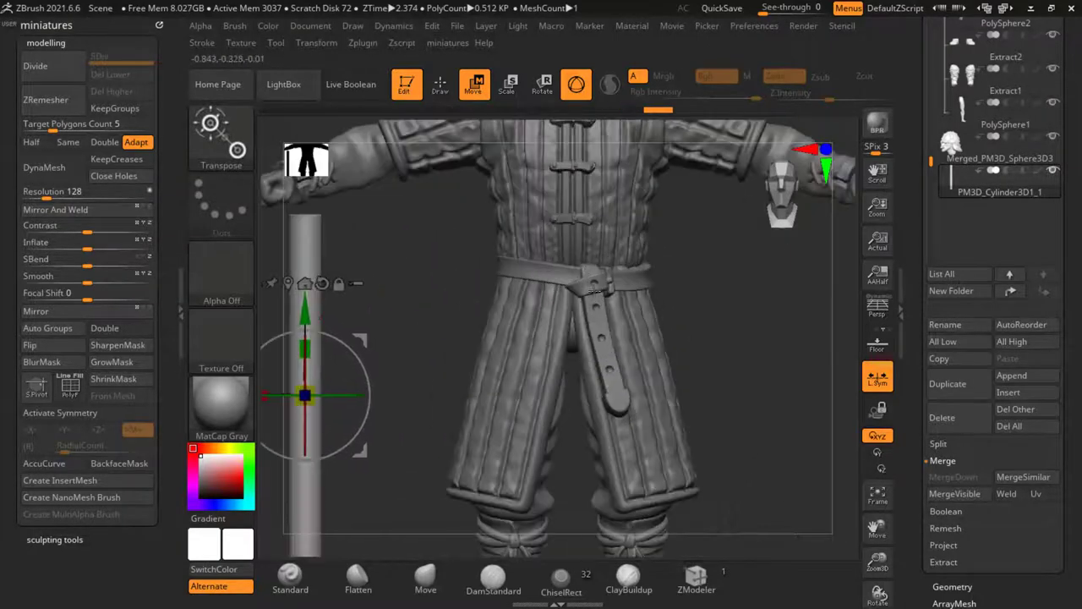
{"action": "scroll", "coordinate": [609, 389], "scroll_direction": "down", "scroll_amount": 2}
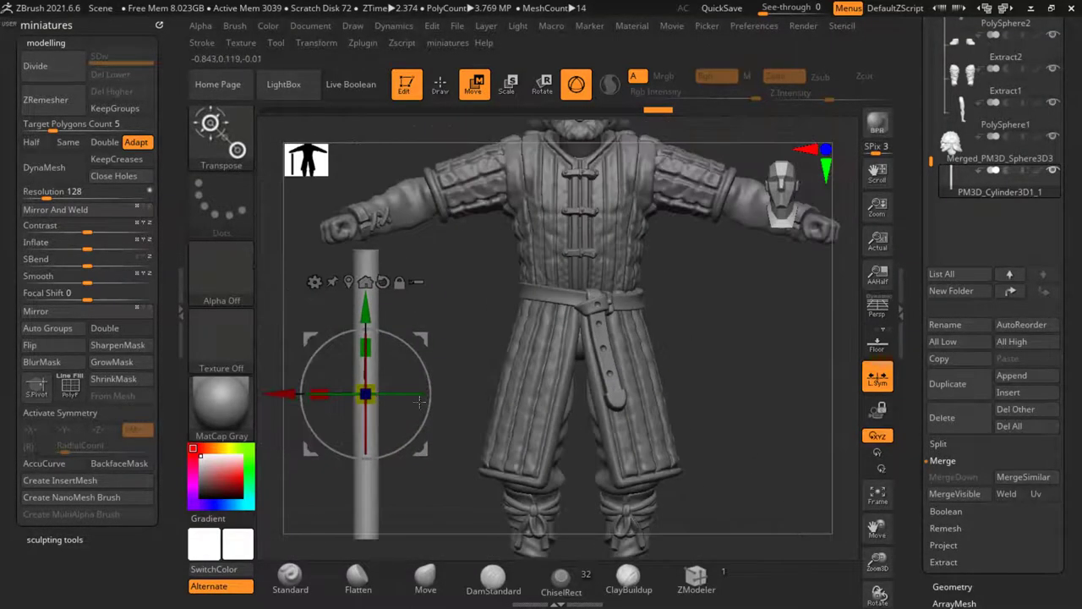
{"action": "scroll", "coordinate": [410, 396], "scroll_direction": "down", "scroll_amount": 2}
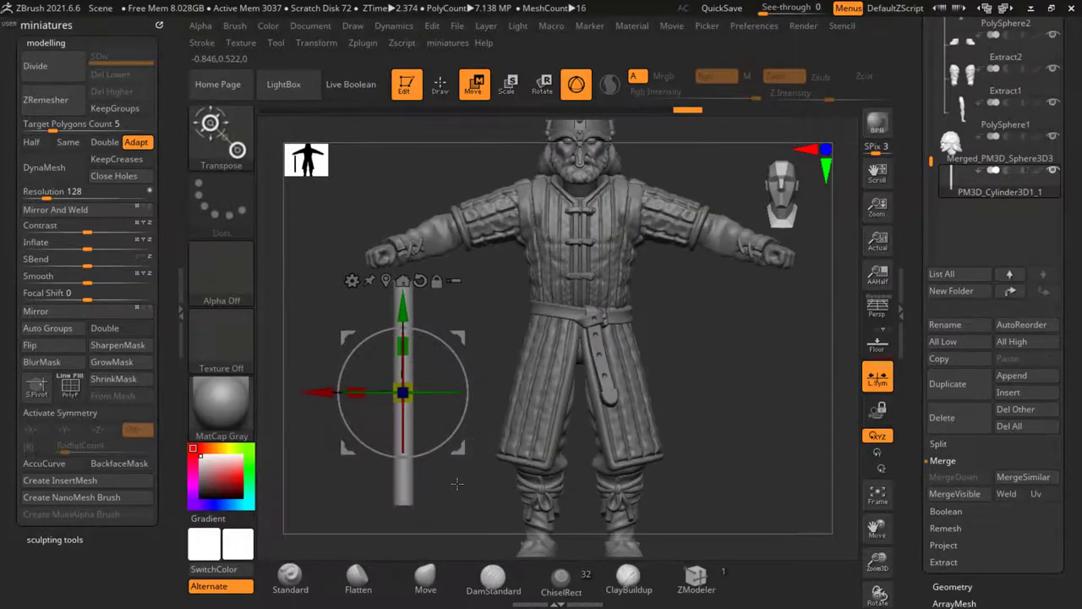
Step: Compare the shaft with the whole figure and fine-tune its overall scale
{"action": "left_click", "coordinate": [442, 87]}
{"action": "scroll", "coordinate": [587, 419], "scroll_direction": "down", "scroll_amount": 3}
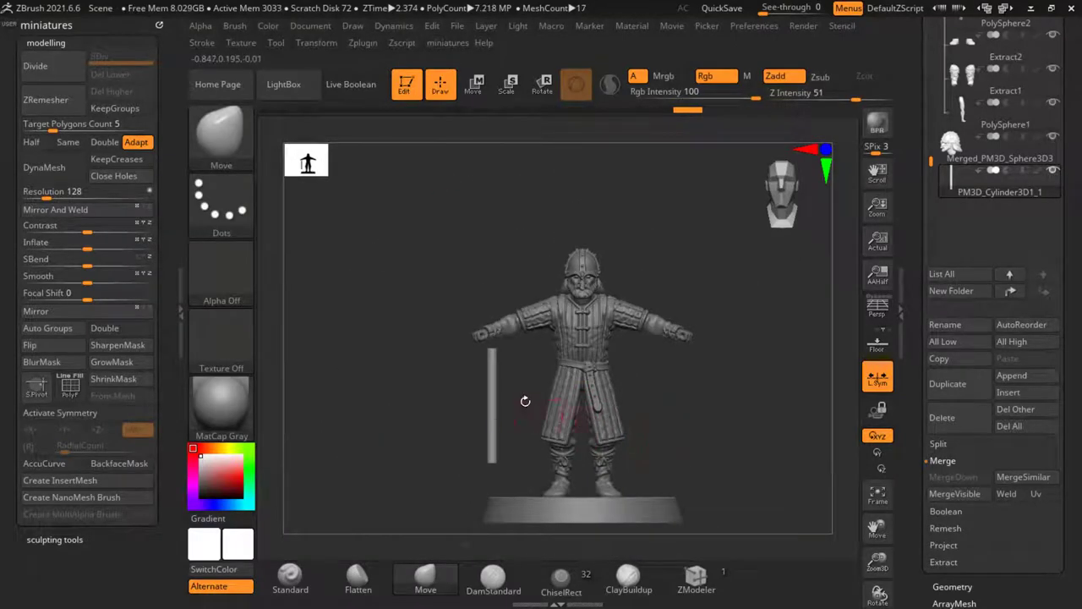
{"action": "scroll", "coordinate": [525, 400], "scroll_direction": "up", "scroll_amount": 2}
{"action": "key", "text": "w"}
{"action": "scroll", "coordinate": [464, 441], "scroll_direction": "up", "scroll_amount": 3}
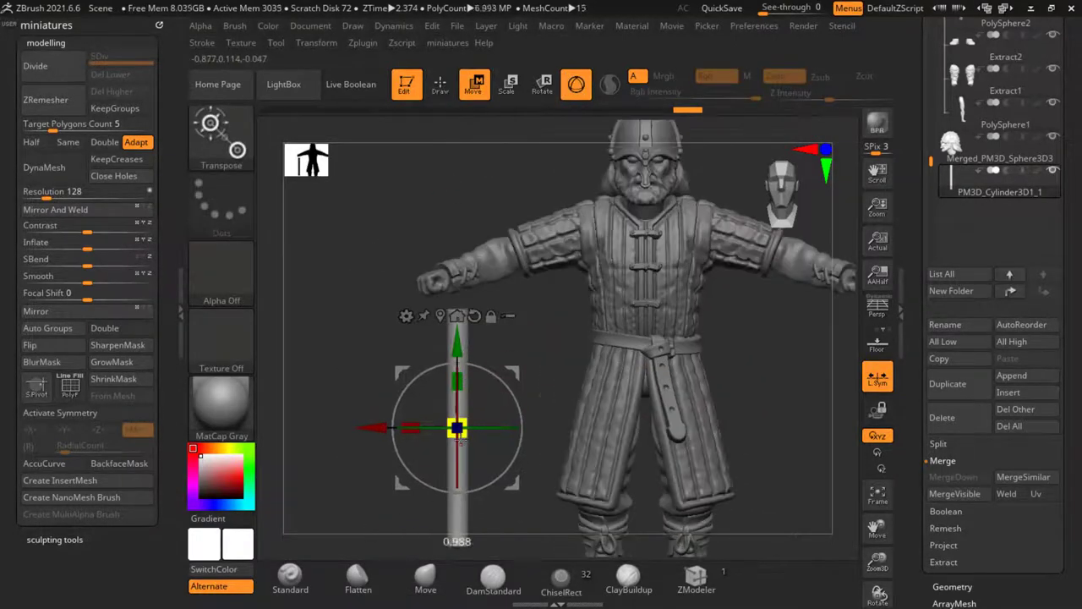
{"action": "scroll", "coordinate": [483, 300], "scroll_direction": "down", "scroll_amount": 3}
{"action": "left_click", "coordinate": [441, 85]}
{"action": "left_click_drag", "start_coordinate": [457, 405], "coordinate": [463, 401]}
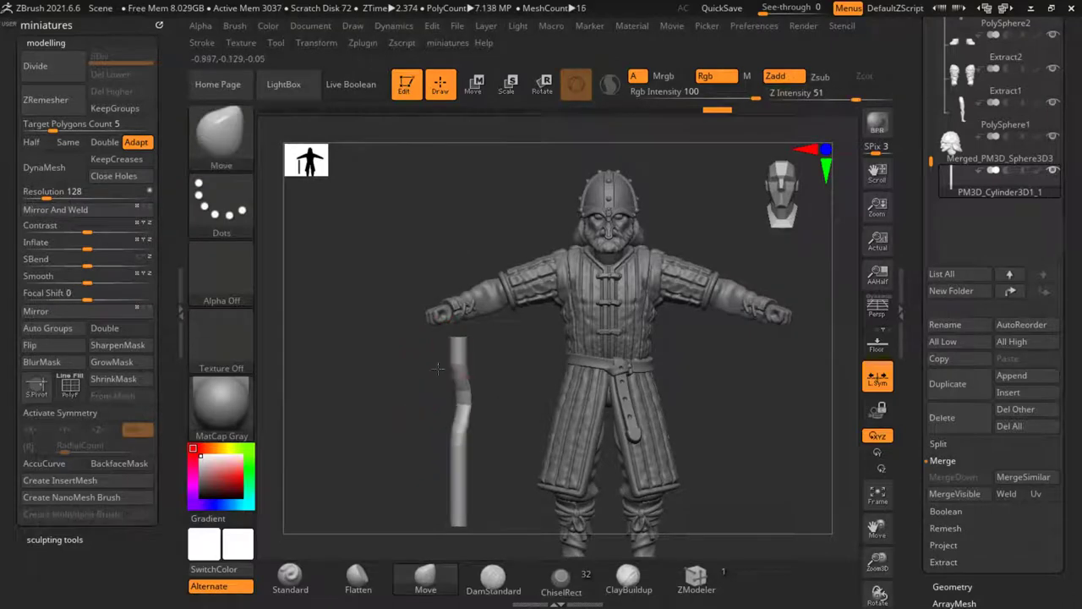
{"action": "key", "text": "ctrl+z"}
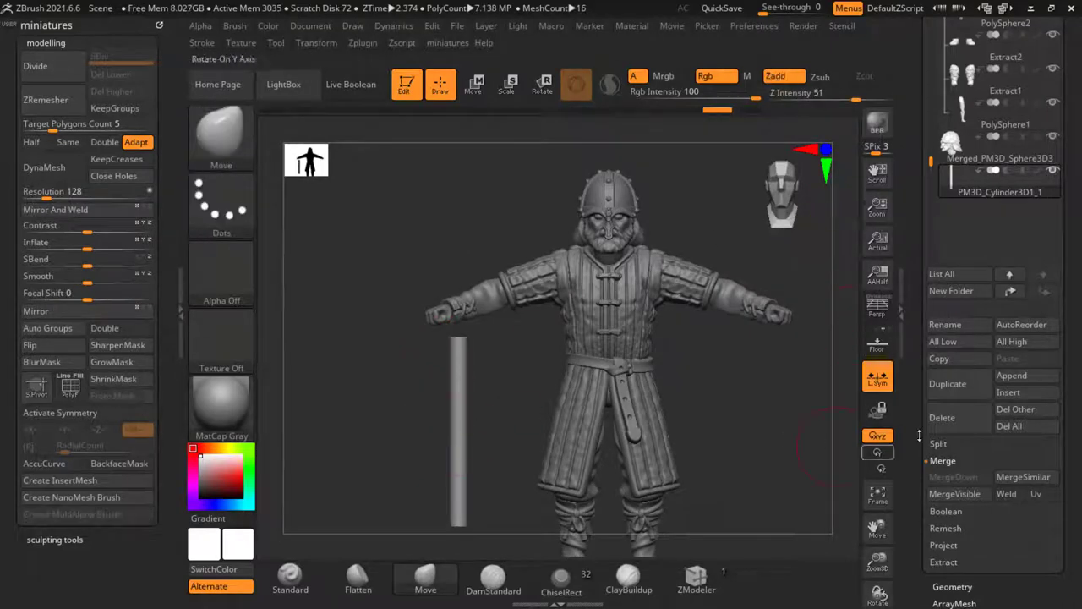
{"action": "left_click", "coordinate": [1007, 392]}
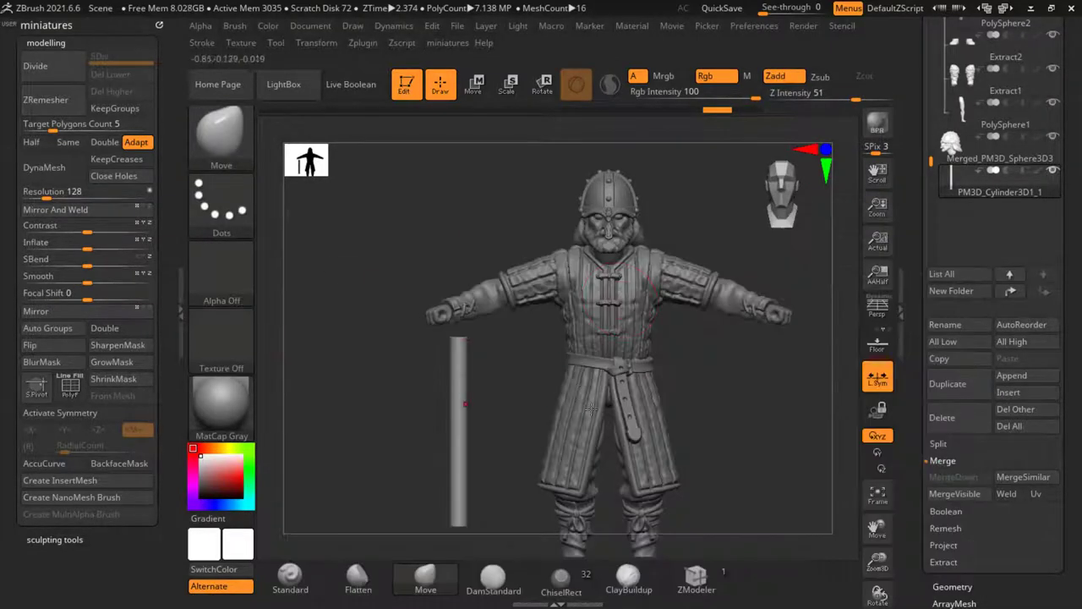
Step: Move the shaft farther away from the warrior and insert a second Cylinder3D subtool
{"action": "left_click", "coordinate": [474, 85]}
{"action": "left_click_drag", "start_coordinate": [503, 490], "coordinate": [376, 444]}
{"action": "left_click_drag", "start_coordinate": [525, 461], "coordinate": [736, 431], "text": "alt"}
{"action": "left_click", "coordinate": [1023, 394]}
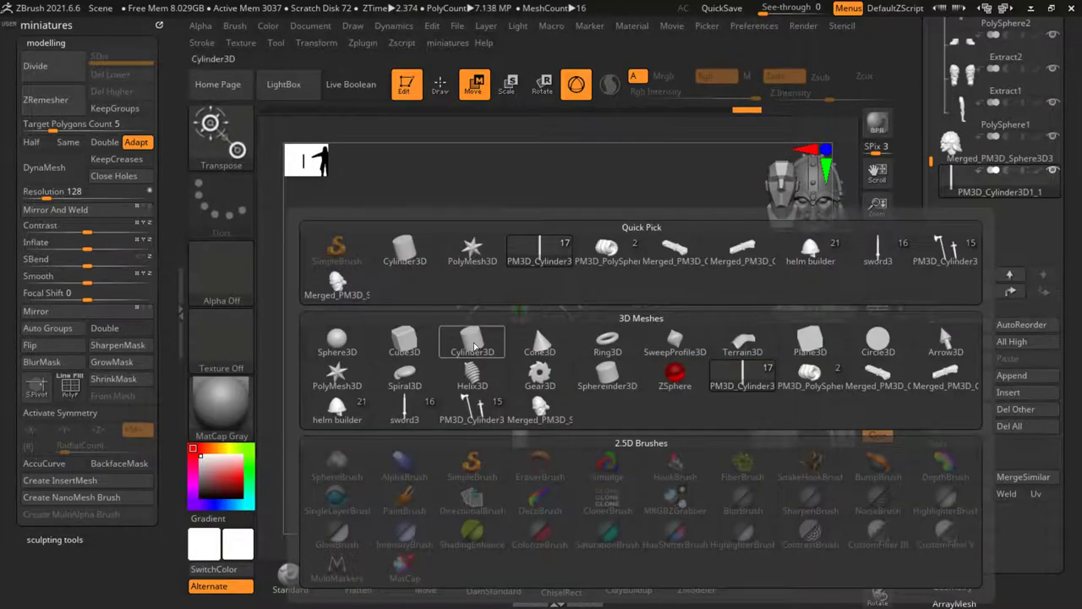
{"action": "left_click", "coordinate": [474, 345]}
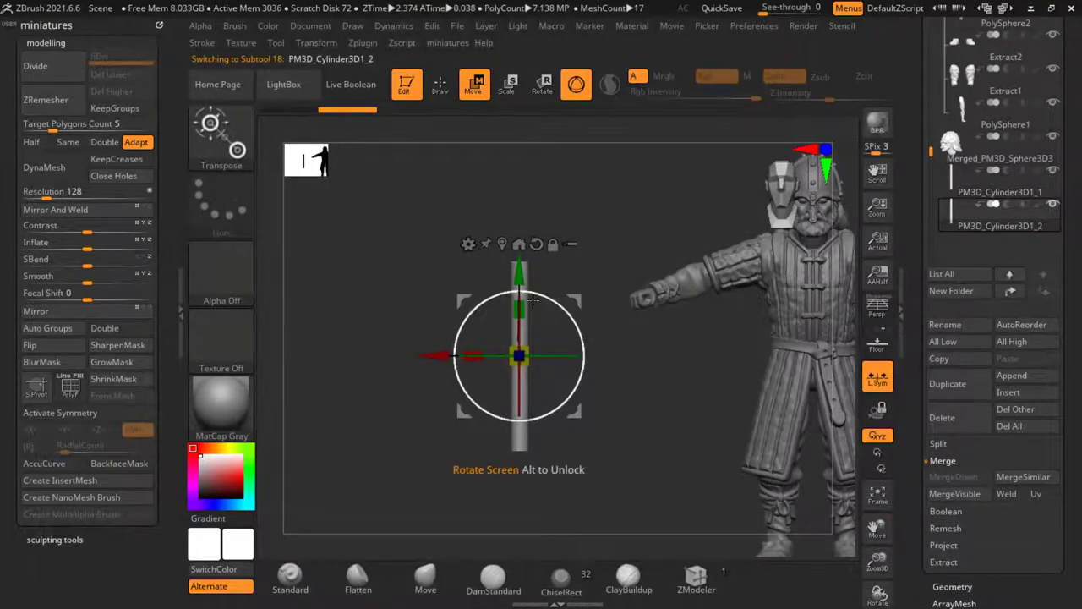
Step: Shorten and widen the second cylinder into a collar and raise it around the upper end of the shaft
{"action": "left_click_drag", "start_coordinate": [519, 310], "coordinate": [522, 367]}
{"action": "left_click_drag", "start_coordinate": [523, 273], "coordinate": [523, 202]}
{"action": "right_click_drag", "start_coordinate": [523, 202], "coordinate": [522, 246], "text": "ctrl"}
{"action": "mouse_move", "coordinate": [533, 273]}
{"action": "left_mouse_down"}
{"action": "mouse_move", "coordinate": [542, 263]}
{"action": "mouse_move", "coordinate": [521, 248]}
{"action": "mouse_move", "coordinate": [521, 261]}
{"action": "mouse_move", "coordinate": [523, 250]}
{"action": "left_mouse_up"}
Step: DynaMesh the collar at a resolution of 1760
{"action": "left_click", "coordinate": [439, 92]}
{"action": "right_click_drag", "start_coordinate": [458, 263], "coordinate": [451, 266], "text": "shift"}
{"action": "right_click_drag", "start_coordinate": [519, 269], "coordinate": [536, 272], "text": "ctrl"}
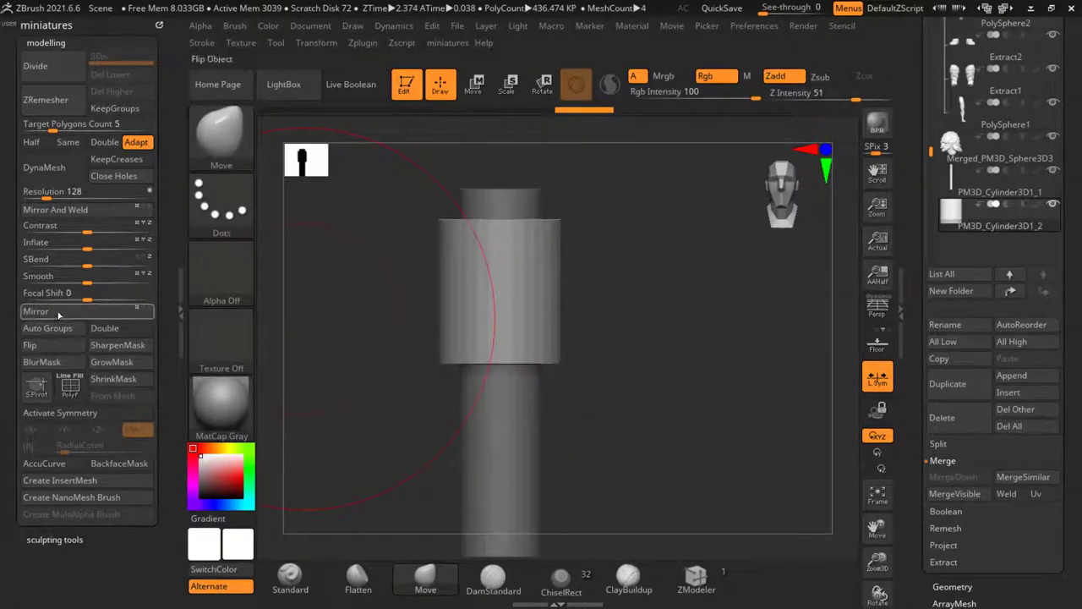
{"action": "left_click", "coordinate": [106, 195]}
{"action": "left_click", "coordinate": [64, 171]}
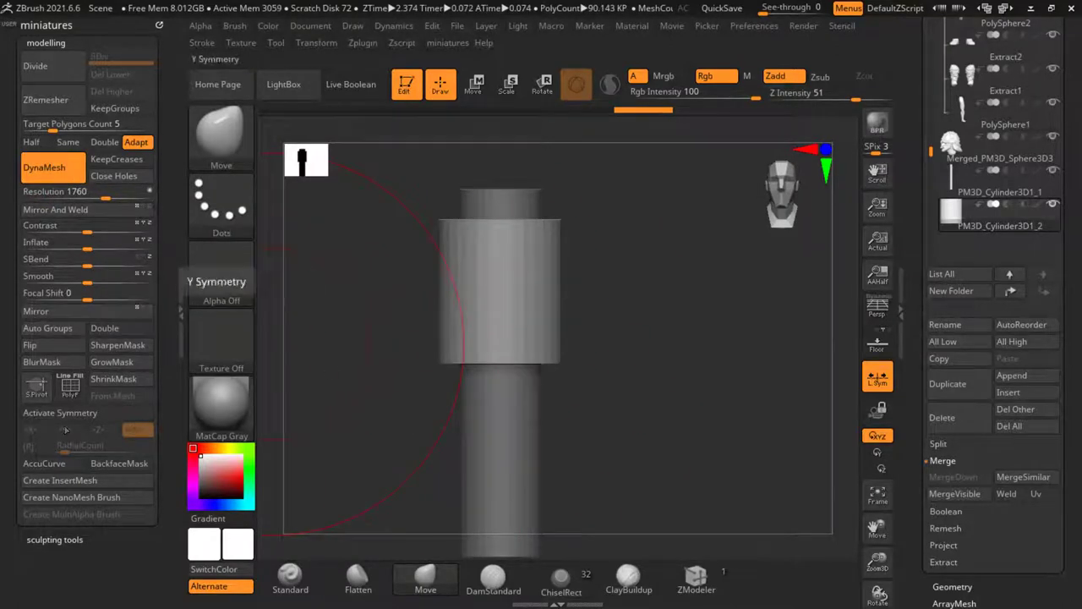
Step: Try pulling the collar's side with the Move brush under Y-axis symmetry
{"action": "key", "text": "x"}
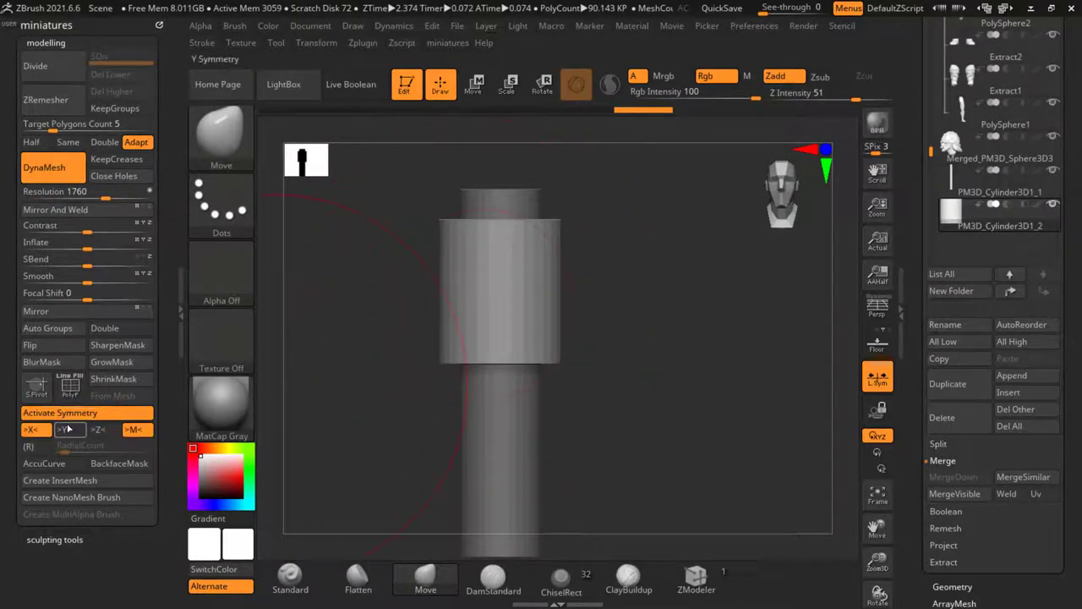
{"action": "left_click", "coordinate": [69, 430]}
{"action": "left_click", "coordinate": [37, 429]}
{"action": "right_click_drag", "start_coordinate": [478, 309], "coordinate": [541, 305]}
{"action": "left_click_drag", "start_coordinate": [474, 305], "coordinate": [492, 307]}
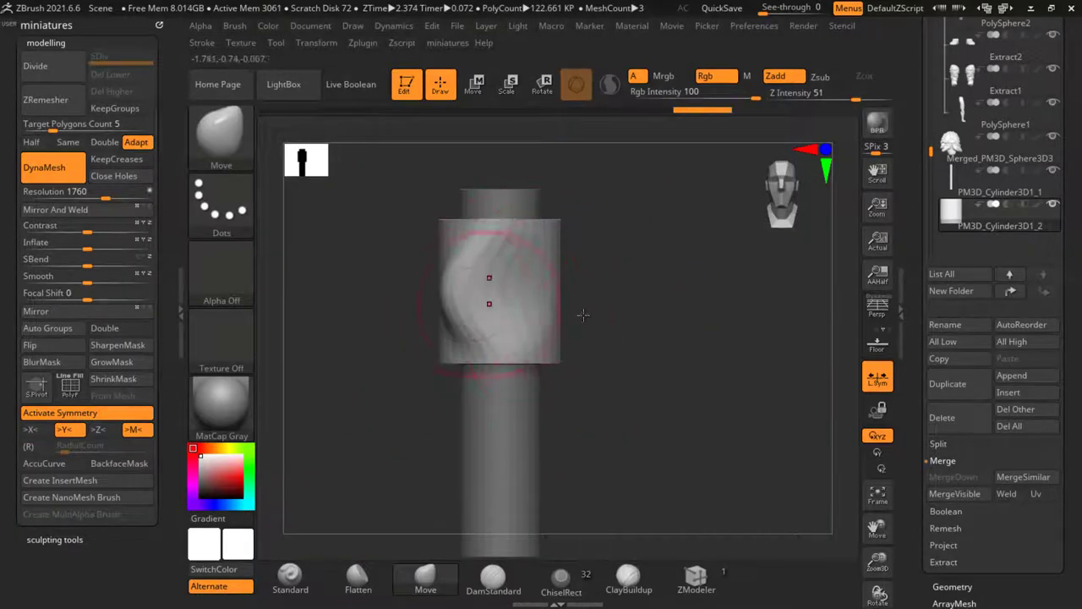
{"action": "right_click_drag", "start_coordinate": [580, 314], "coordinate": [682, 278]}
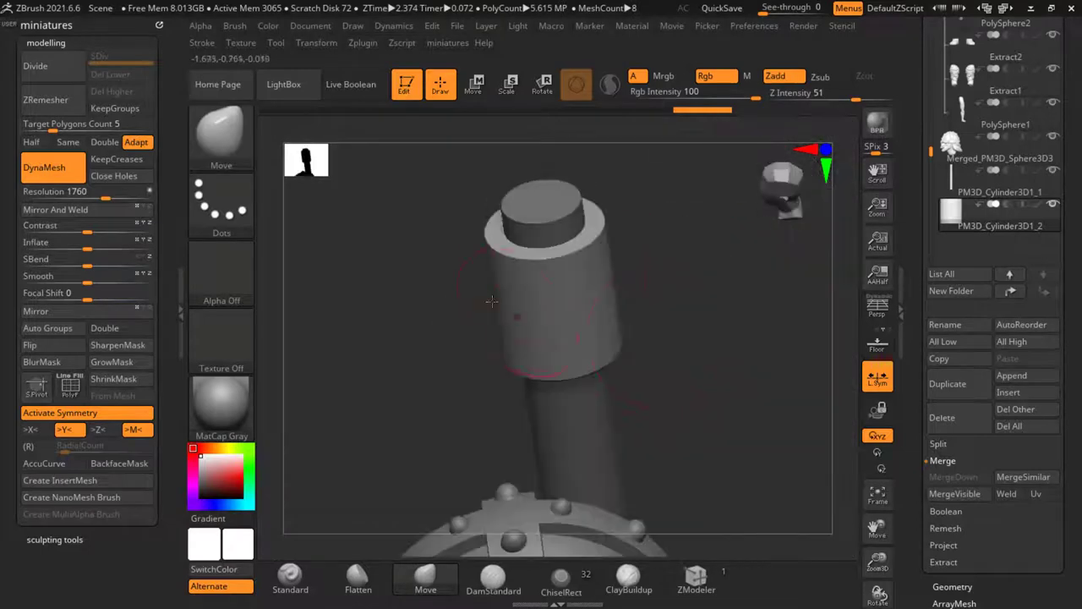
Step: Mirror sculpting across the Z axis and pull one side of the collar into a pointed spike with the Move brush
{"action": "left_click", "coordinate": [108, 414]}
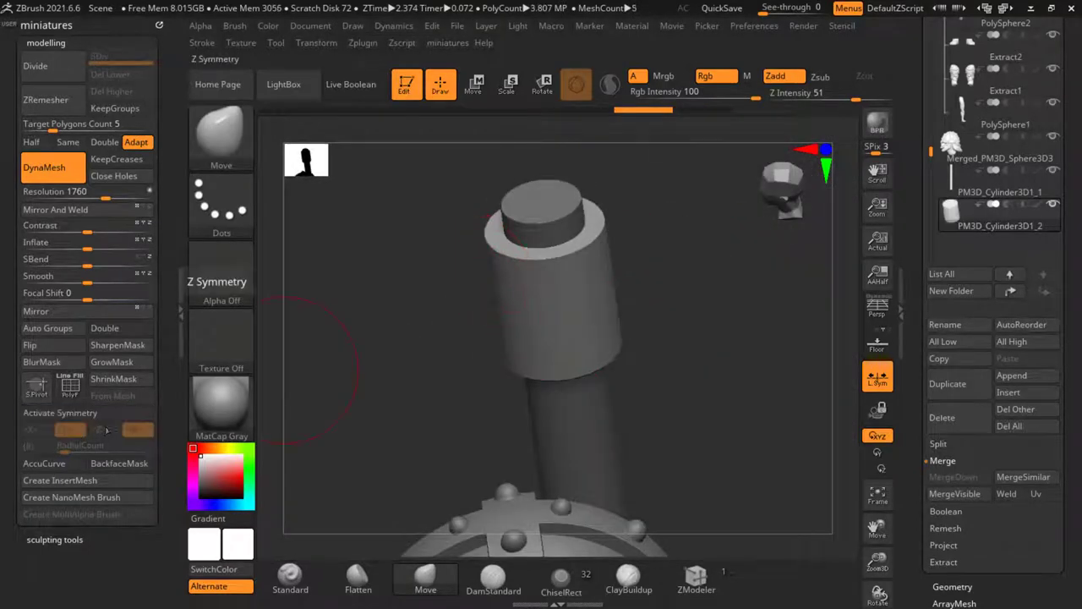
{"action": "left_click", "coordinate": [59, 412]}
{"action": "left_click_drag", "start_coordinate": [486, 307], "coordinate": [541, 271]}
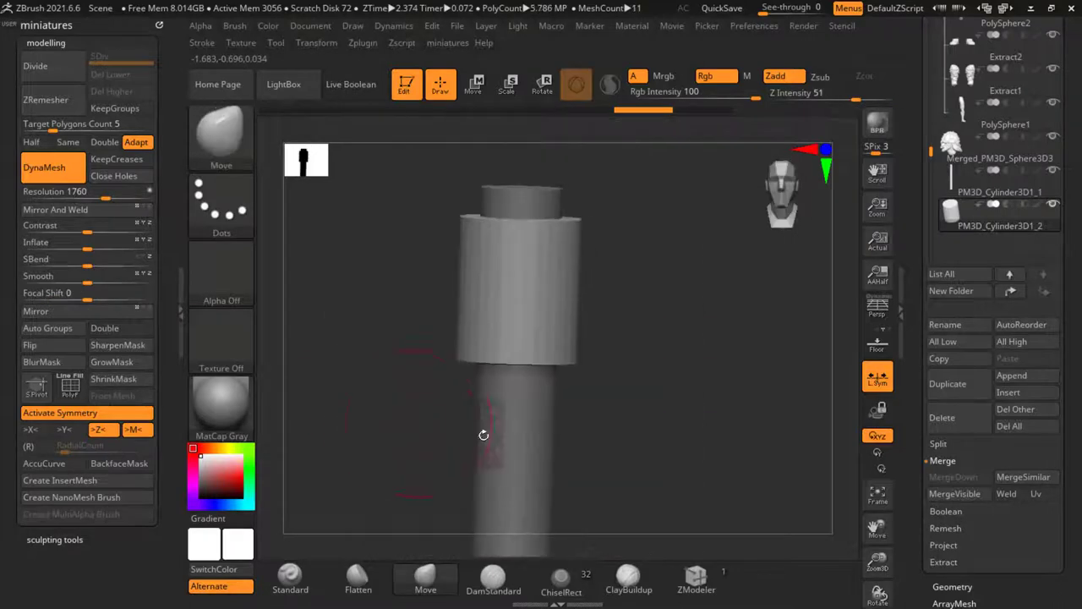
{"action": "mouse_move", "coordinate": [483, 437]}
{"action": "left_mouse_down"}
{"action": "mouse_move", "coordinate": [715, 439]}
{"action": "mouse_move", "coordinate": [569, 313]}
{"action": "mouse_move", "coordinate": [633, 293]}
{"action": "mouse_move", "coordinate": [621, 301]}
{"action": "left_mouse_up"}
{"action": "left_click_drag", "start_coordinate": [605, 257], "coordinate": [600, 266]}
{"action": "right_click_drag", "start_coordinate": [497, 320], "coordinate": [483, 302], "text": "ctrl"}
Step: Isolate the collar and mask it so that only a central strip on the side opposite the spike stays editable
{"action": "key", "text": "s"}
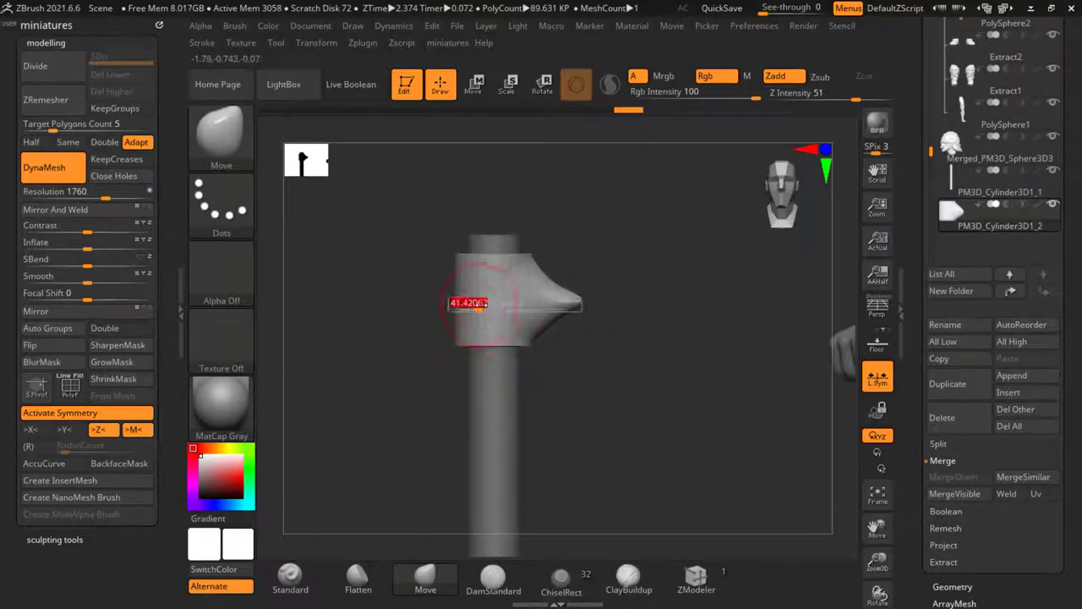
{"action": "right_click_drag", "start_coordinate": [452, 255], "coordinate": [499, 241]}
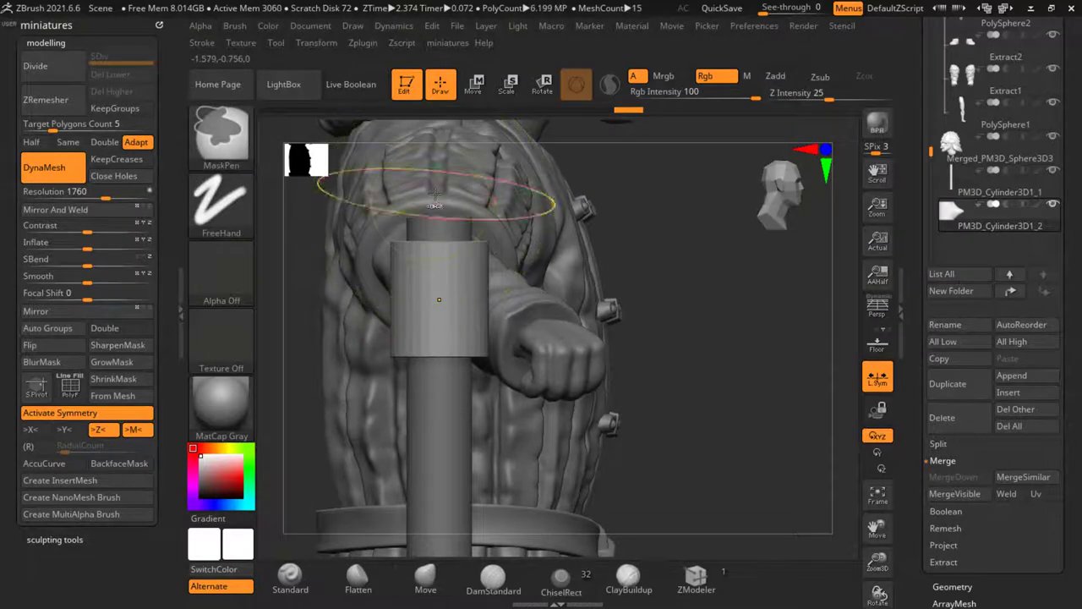
{"action": "mouse_move", "coordinate": [435, 241]}
{"action": "left_mouse_down", "text": "ctrl"}
{"action": "mouse_move", "coordinate": [452, 311]}
{"action": "mouse_move", "coordinate": [533, 331]}
{"action": "left_mouse_up", "text": "ctrl"}
{"action": "right_click_drag", "start_coordinate": [539, 352], "coordinate": [532, 306], "text": "ctrl"}
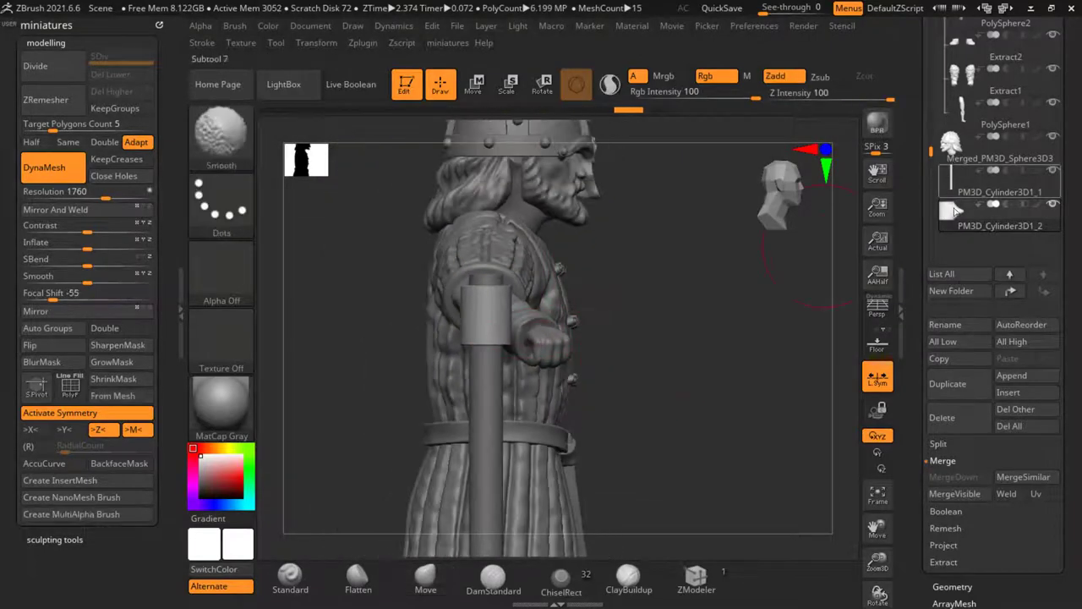
{"action": "left_click", "coordinate": [1052, 204]}
{"action": "right_click_drag", "start_coordinate": [471, 246], "coordinate": [473, 275], "text": "ctrl"}
{"action": "mouse_move", "coordinate": [470, 243]}
{"action": "left_mouse_down", "text": "ctrl"}
{"action": "mouse_move", "coordinate": [499, 410]}
{"action": "mouse_move", "coordinate": [503, 370]}
{"action": "mouse_move", "coordinate": [514, 425]}
{"action": "left_mouse_up", "text": "ctrl"}
{"action": "right_click_drag", "start_coordinate": [530, 460], "coordinate": [428, 468]}
{"action": "left_click_drag", "start_coordinate": [548, 452], "coordinate": [384, 209], "text": "ctrl"}
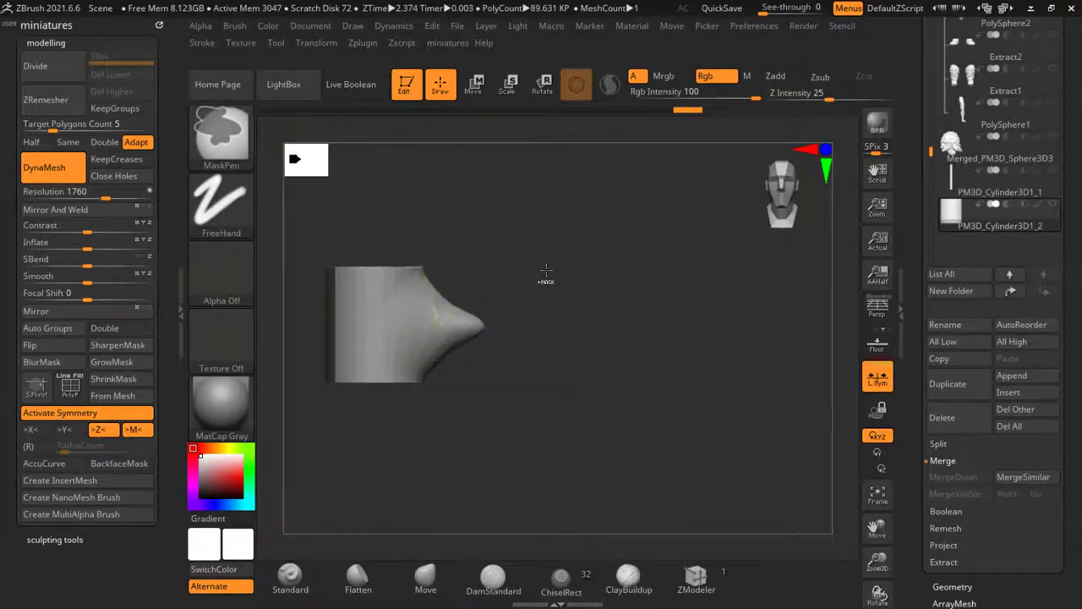
{"action": "left_click", "coordinate": [546, 270], "text": "ctrl"}
Step: Pull the unmasked strip outward with the Move brush into a flat slab for the axe head, and clear the mask
{"action": "right_click_drag", "start_coordinate": [412, 216], "coordinate": [597, 223], "text": "alt"}
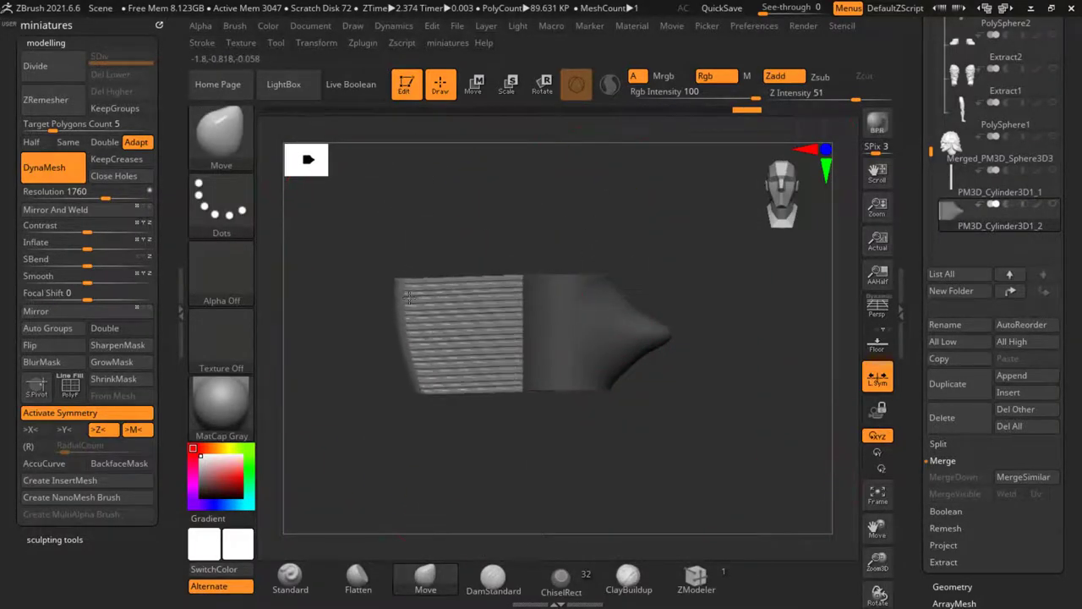
{"action": "left_click_drag", "start_coordinate": [409, 297], "coordinate": [415, 296]}
{"action": "key", "text": "s"}
{"action": "mouse_move", "coordinate": [430, 393]}
{"action": "left_mouse_down"}
{"action": "mouse_move", "coordinate": [453, 400]}
{"action": "mouse_move", "coordinate": [466, 476]}
{"action": "mouse_move", "coordinate": [481, 487]}
{"action": "mouse_move", "coordinate": [470, 434]}
{"action": "left_mouse_up"}
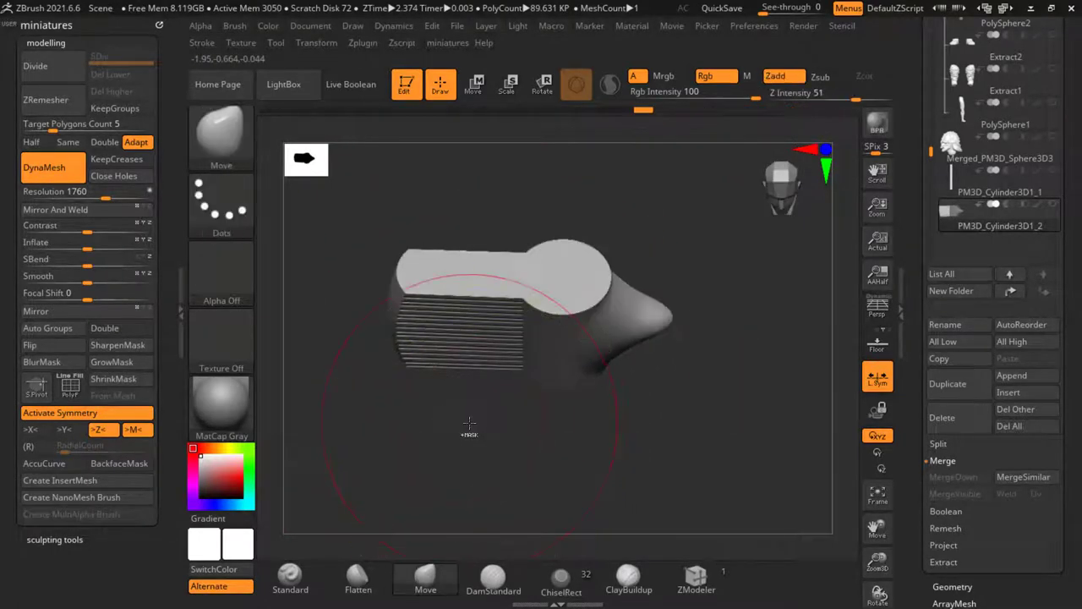
{"action": "left_click_drag", "start_coordinate": [549, 492], "coordinate": [546, 459]}
Step: DynaMesh the axe head again at resolution 1760 and smooth the ridges on the slab's flat face
{"action": "left_click", "coordinate": [73, 175]}
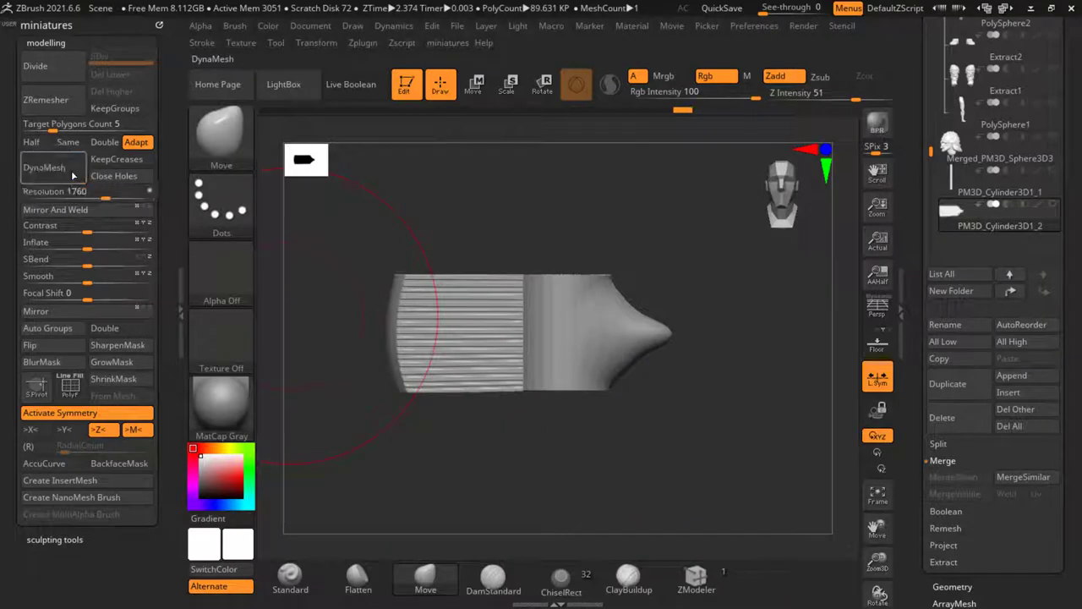
{"action": "left_click", "coordinate": [73, 174]}
{"action": "key", "text": "shift"}
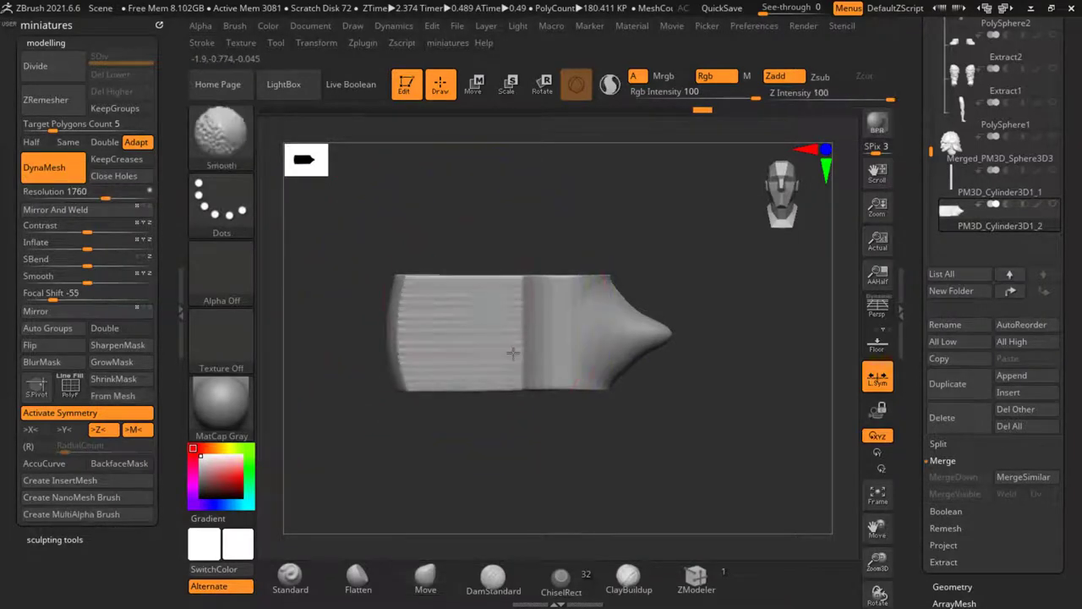
{"action": "left_click_drag", "start_coordinate": [512, 353], "coordinate": [457, 317], "text": "shift"}
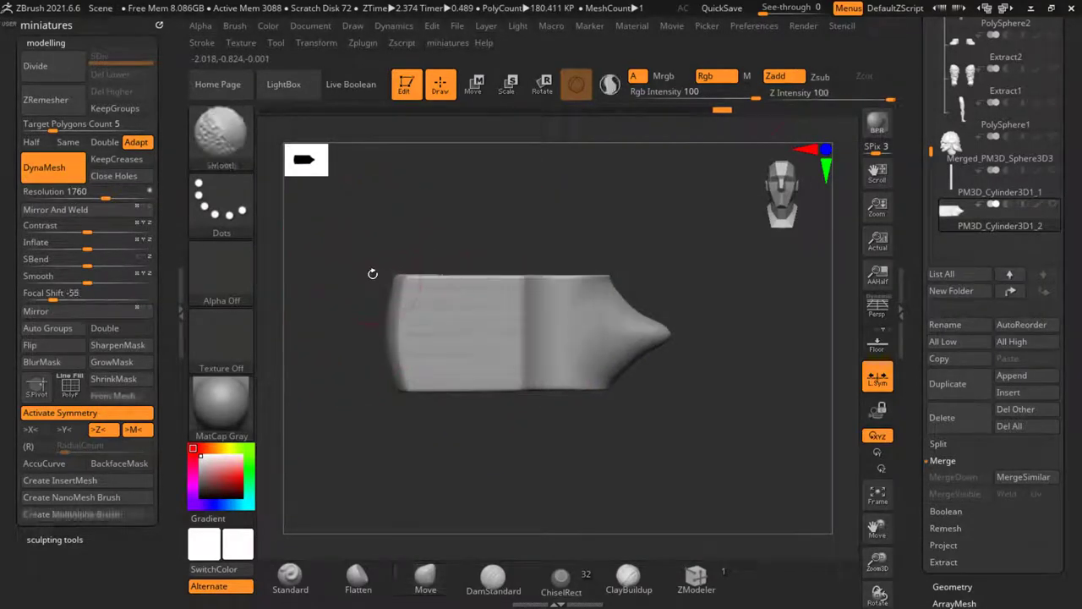
Step: Show the shaft again and pull the axe slab outward and down with the Move brush into a long bearded blade
{"action": "left_click", "coordinate": [1055, 204]}
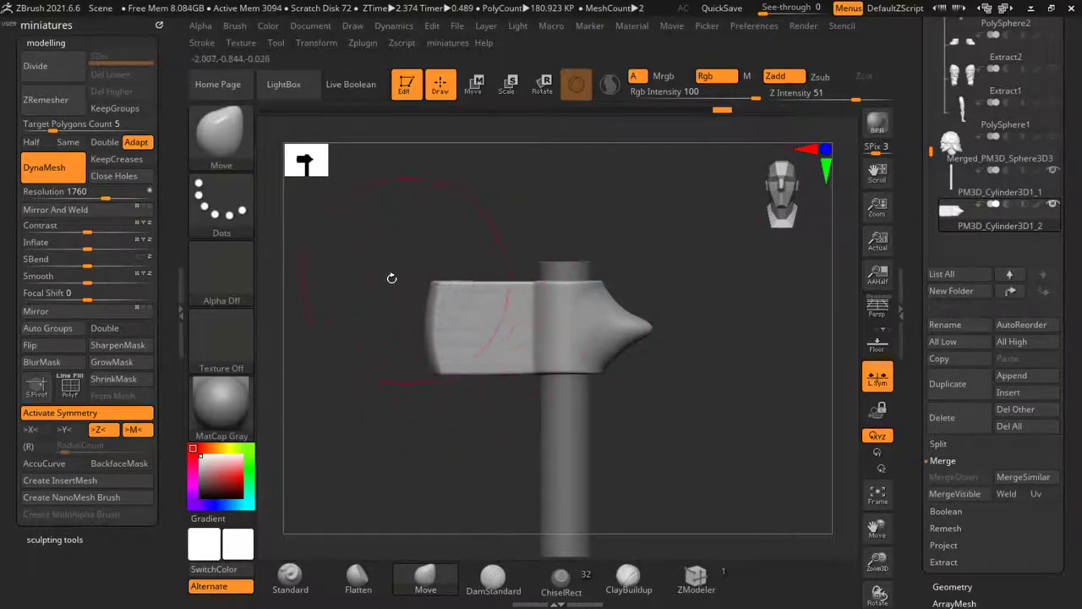
{"action": "key", "text": "s"}
{"action": "mouse_move", "coordinate": [442, 309]}
{"action": "left_mouse_down"}
{"action": "mouse_move", "coordinate": [460, 310]}
{"action": "mouse_move", "coordinate": [386, 282]}
{"action": "left_mouse_up"}
{"action": "key", "text": "s"}
{"action": "mouse_move", "coordinate": [414, 333]}
{"action": "left_mouse_down"}
{"action": "mouse_move", "coordinate": [425, 333]}
{"action": "mouse_move", "coordinate": [365, 348]}
{"action": "mouse_move", "coordinate": [393, 351]}
{"action": "mouse_move", "coordinate": [422, 442]}
{"action": "left_mouse_up"}
{"action": "key", "text": "s"}
{"action": "left_click_drag", "start_coordinate": [387, 369], "coordinate": [412, 540]}
{"action": "key", "text": "s"}
{"action": "mouse_move", "coordinate": [445, 418]}
{"action": "left_mouse_down"}
{"action": "mouse_move", "coordinate": [411, 413]}
{"action": "mouse_move", "coordinate": [426, 397]}
{"action": "left_mouse_up"}
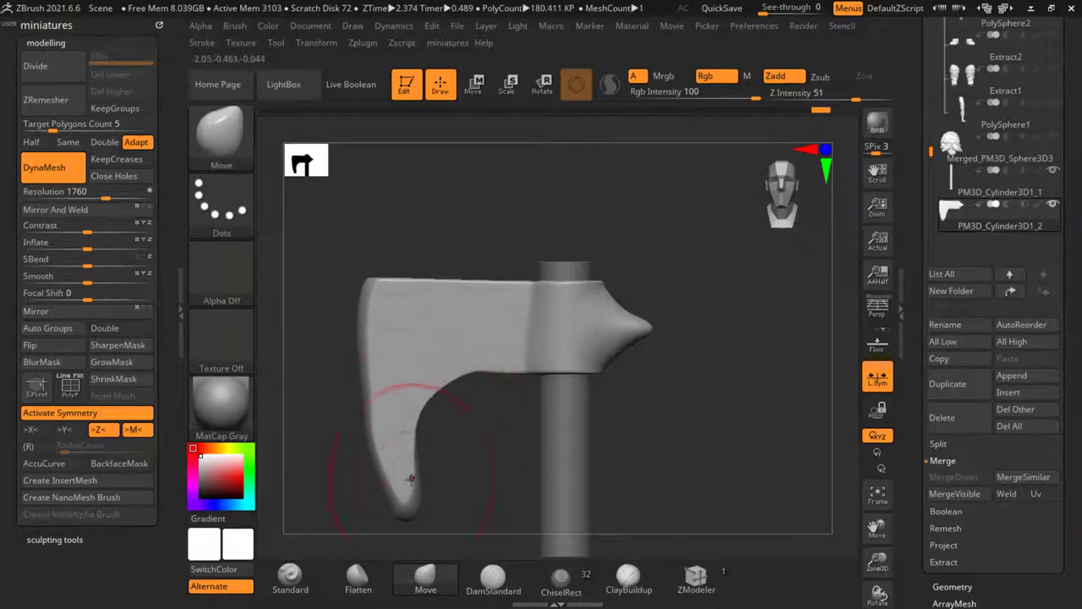
{"action": "left_click_drag", "start_coordinate": [411, 476], "coordinate": [401, 480]}
{"action": "left_click_drag", "start_coordinate": [381, 371], "coordinate": [370, 391]}
Step: Refine the axe head with the Move brush, adjusting the blade's underside, the top edge near the collar and the spike's slope
{"action": "key", "text": "s"}
{"action": "left_click_drag", "start_coordinate": [450, 445], "coordinate": [431, 369], "text": "alt"}
{"action": "mouse_move", "coordinate": [463, 398]}
{"action": "left_mouse_down"}
{"action": "mouse_move", "coordinate": [401, 406]}
{"action": "mouse_move", "coordinate": [445, 403]}
{"action": "mouse_move", "coordinate": [474, 339]}
{"action": "left_mouse_up"}
{"action": "key", "text": "s"}
{"action": "left_click_drag", "start_coordinate": [539, 208], "coordinate": [516, 206]}
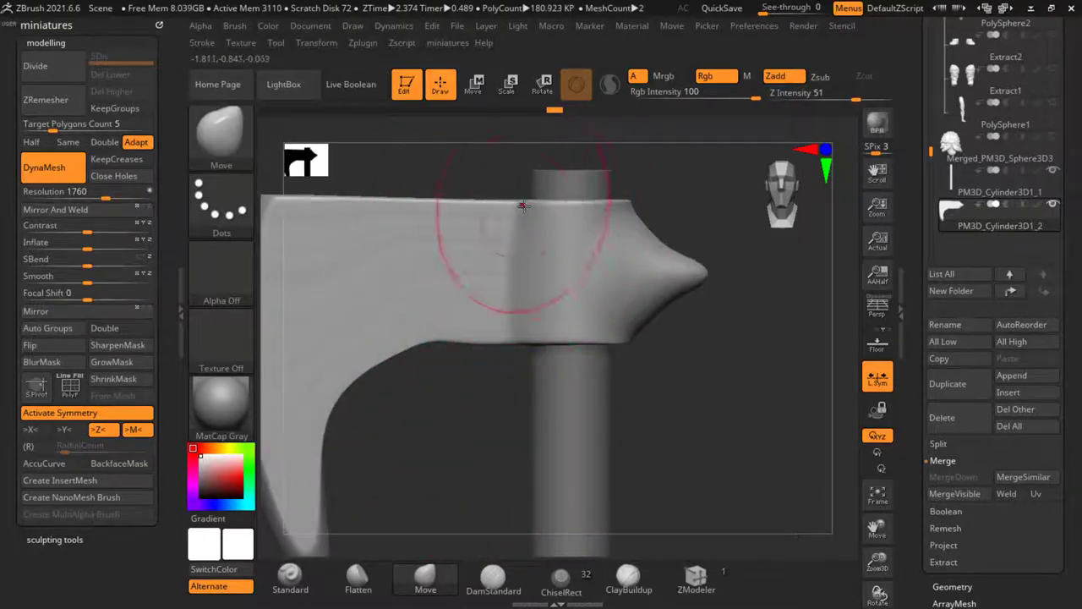
{"action": "right_click_drag", "start_coordinate": [524, 209], "coordinate": [529, 222], "text": "ctrl"}
{"action": "left_click_drag", "start_coordinate": [519, 213], "coordinate": [516, 209]}
{"action": "right_click_drag", "start_coordinate": [593, 213], "coordinate": [604, 200], "text": "ctrl"}
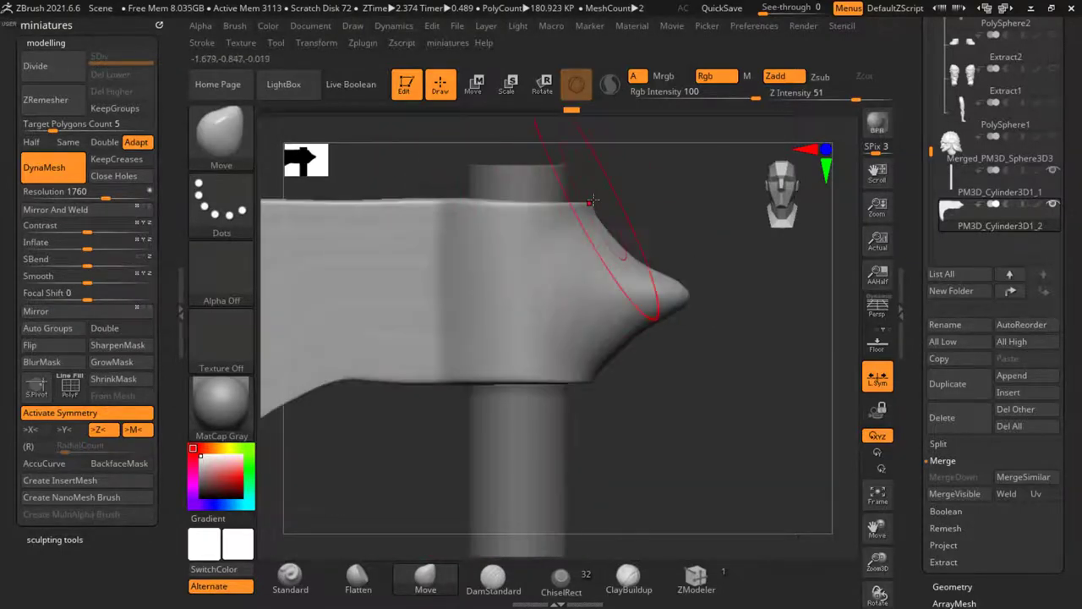
{"action": "left_click_drag", "start_coordinate": [630, 268], "coordinate": [643, 261]}
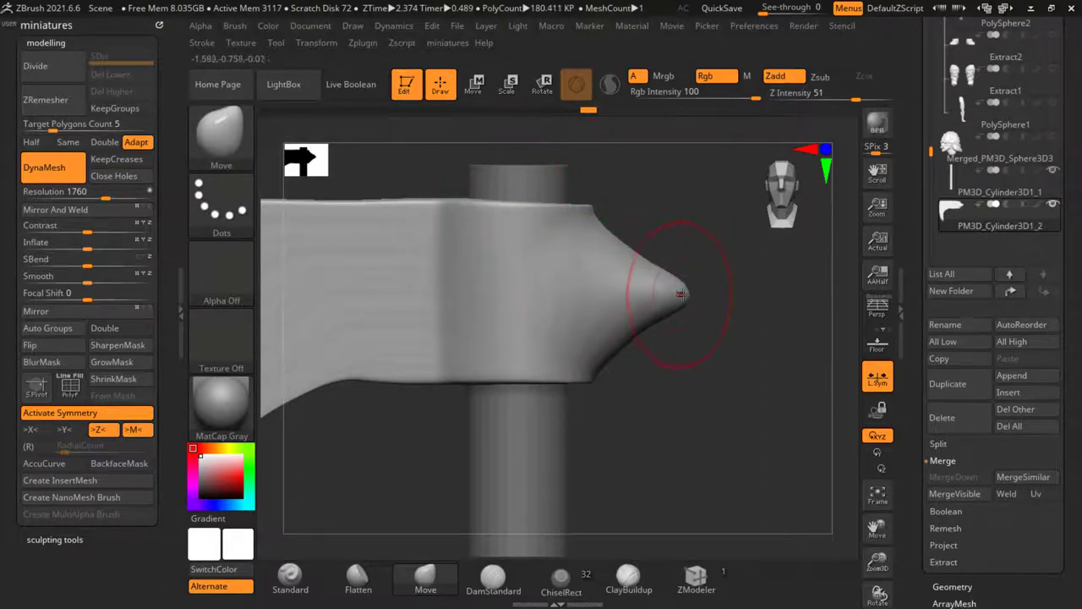
Step: Sculpt a vertical crease where the spike meets the collar with the Standard brush
{"action": "left_click_drag", "start_coordinate": [723, 438], "coordinate": [681, 440]}
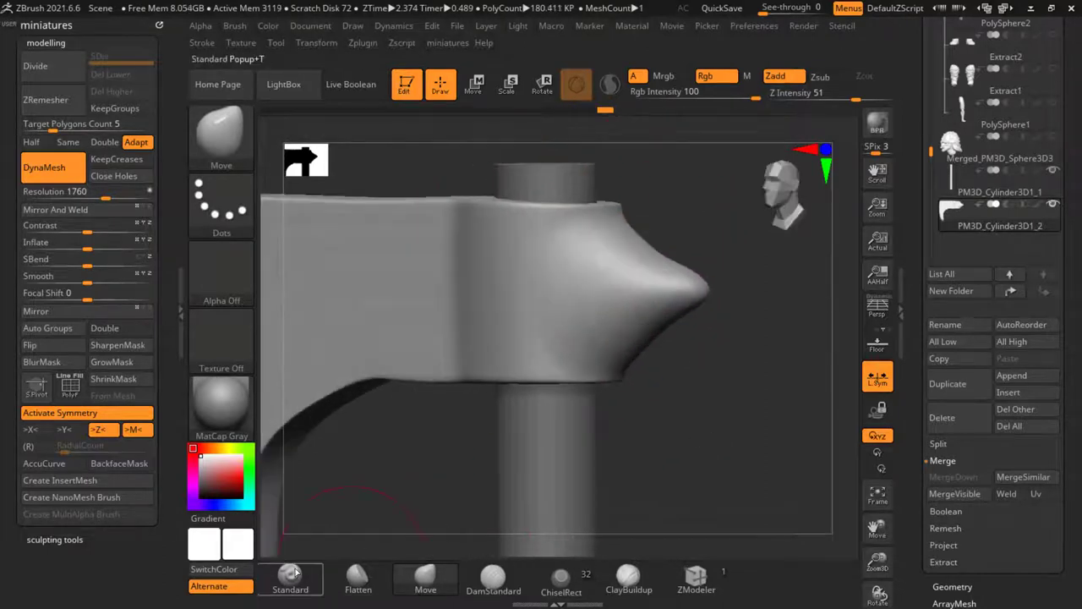
{"action": "left_click", "coordinate": [290, 578]}
{"action": "left_click_drag", "start_coordinate": [595, 282], "coordinate": [583, 347]}
{"action": "left_click_drag", "start_coordinate": [587, 273], "coordinate": [578, 336]}
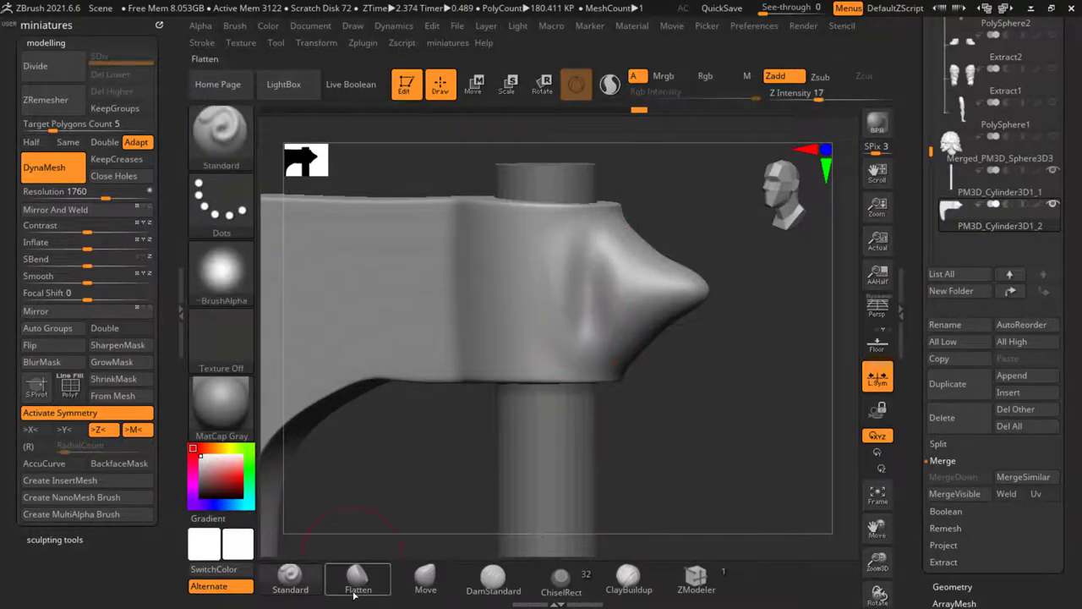
Step: Bevel the cutting edge of the blade with the Flatten brush, from the top corner down to the beard's tip
{"action": "left_click", "coordinate": [356, 580]}
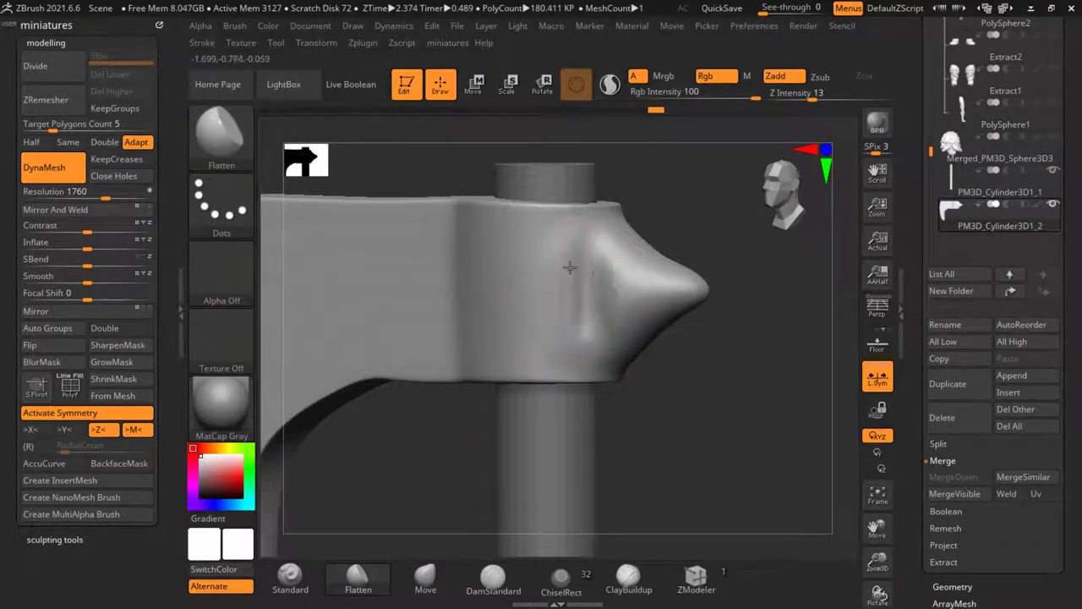
{"action": "scroll", "coordinate": [578, 310], "scroll_direction": "down", "scroll_amount": 5}
{"action": "left_click_drag", "start_coordinate": [651, 363], "coordinate": [689, 399]}
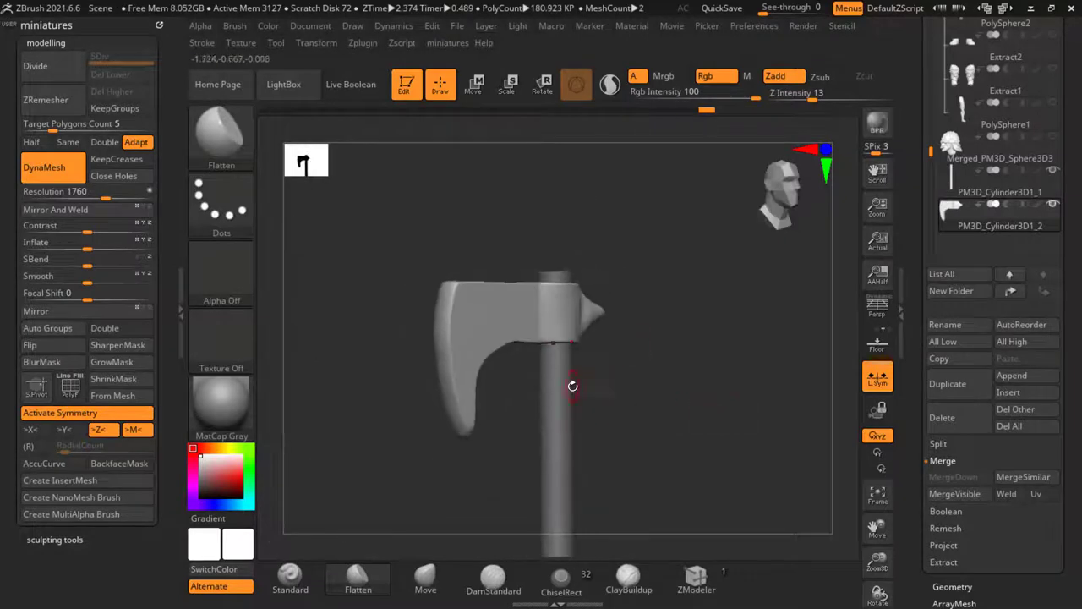
{"action": "scroll", "coordinate": [448, 376], "scroll_direction": "up", "scroll_amount": 2}
{"action": "scroll", "coordinate": [446, 365], "scroll_direction": "up", "scroll_amount": 3}
{"action": "key", "text": "s"}
{"action": "left_click_drag", "start_coordinate": [452, 361], "coordinate": [483, 462]}
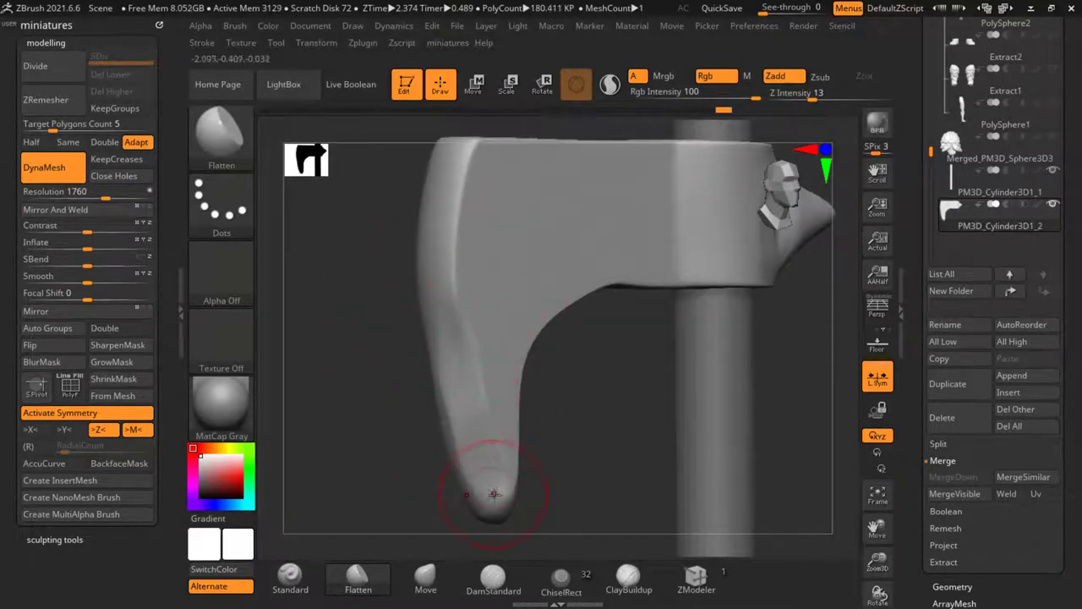
{"action": "mouse_move", "coordinate": [456, 334]}
{"action": "left_mouse_down"}
{"action": "mouse_move", "coordinate": [445, 286]}
{"action": "mouse_move", "coordinate": [465, 171]}
{"action": "mouse_move", "coordinate": [458, 247]}
{"action": "left_mouse_up"}
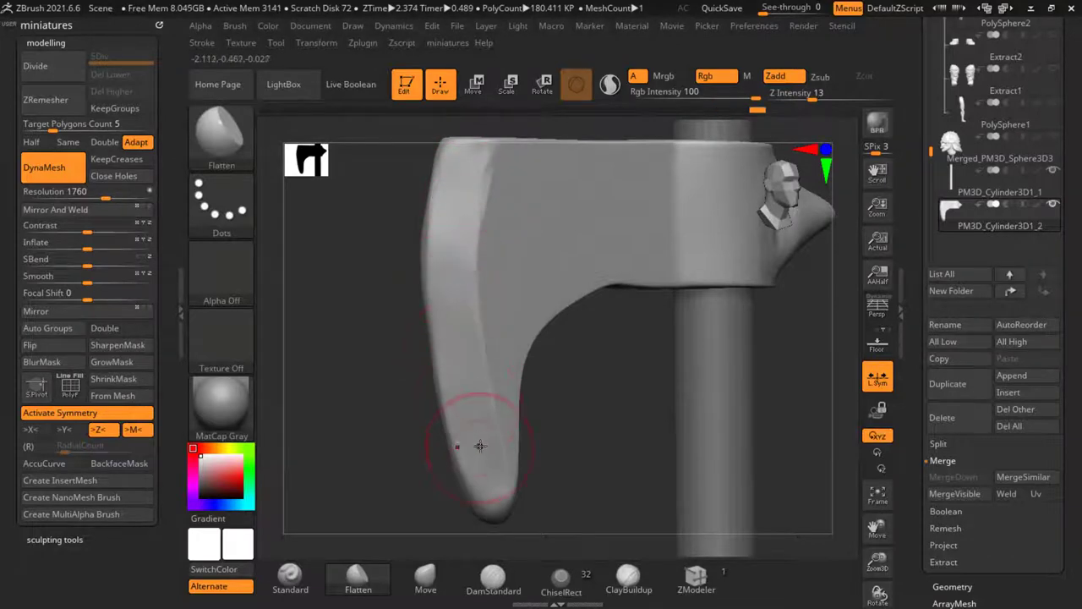
{"action": "left_click_drag", "start_coordinate": [480, 445], "coordinate": [493, 497]}
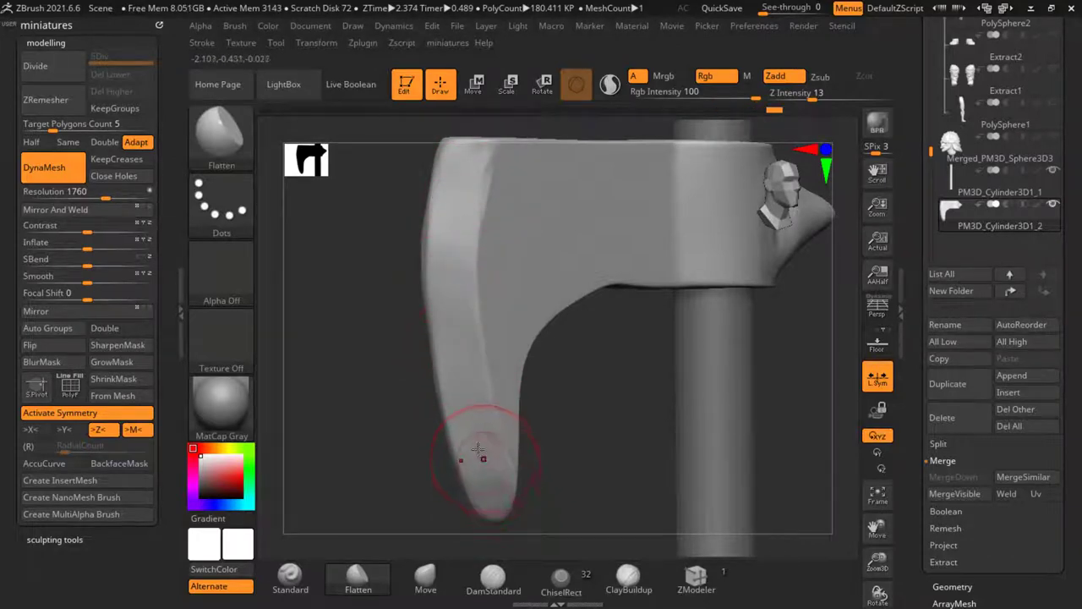
Step: Pull the beard's tip to a sharp point using the Move brush with AccuCurve on, and sharpen the blade's top corner
{"action": "left_click_drag", "start_coordinate": [423, 441], "coordinate": [449, 508], "text": "alt"}
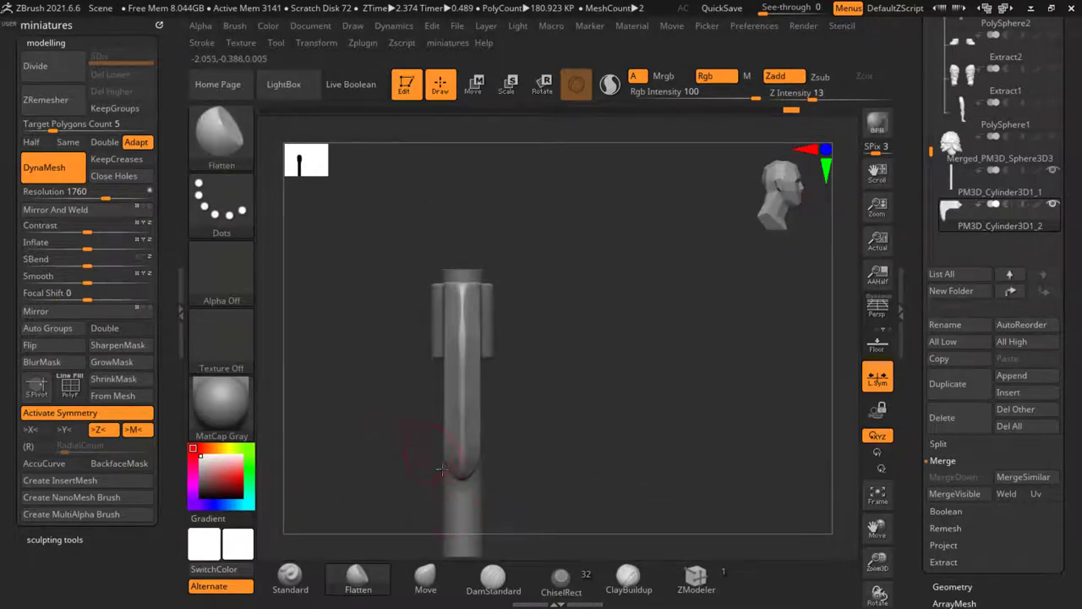
{"action": "left_click_drag", "start_coordinate": [443, 469], "coordinate": [449, 541], "text": "alt"}
{"action": "left_click", "coordinate": [423, 579]}
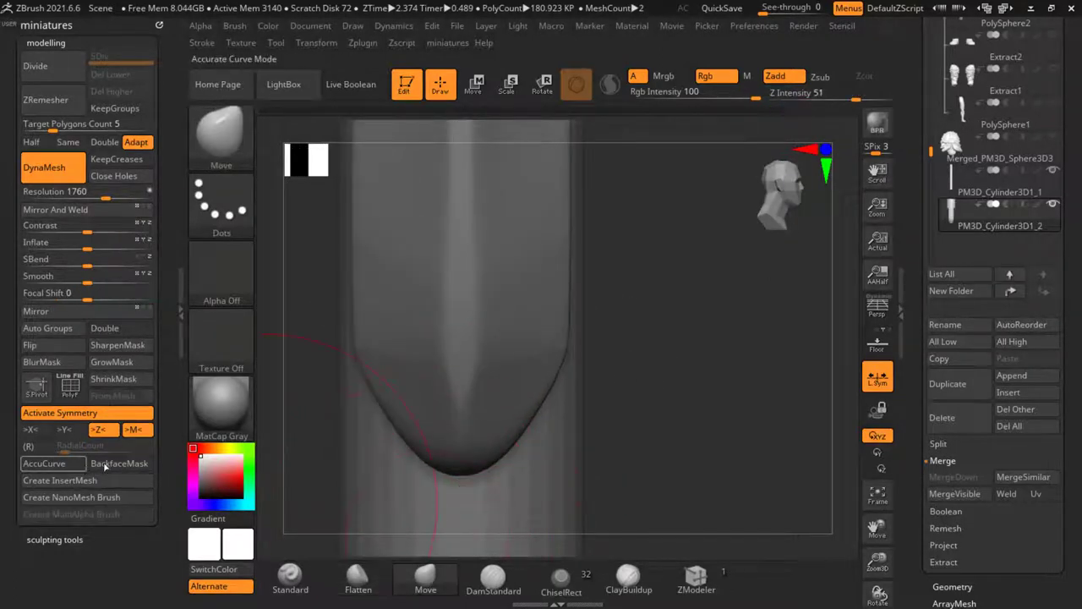
{"action": "mouse_move", "coordinate": [460, 472]}
{"action": "left_mouse_down"}
{"action": "mouse_move", "coordinate": [459, 501]}
{"action": "mouse_move", "coordinate": [461, 478]}
{"action": "left_mouse_up"}
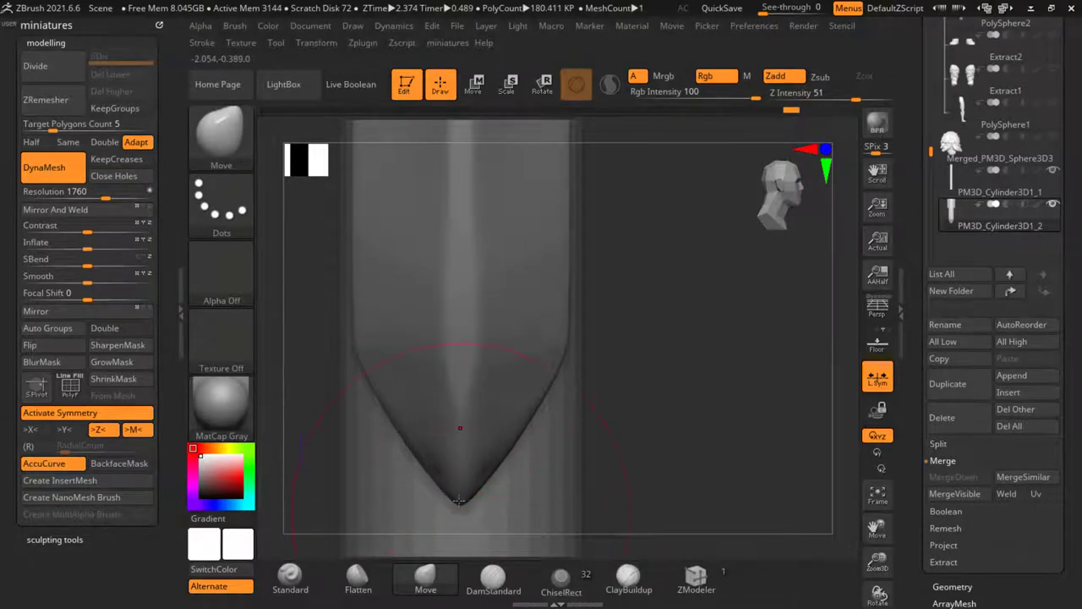
{"action": "left_click", "coordinate": [459, 500], "text": "shift"}
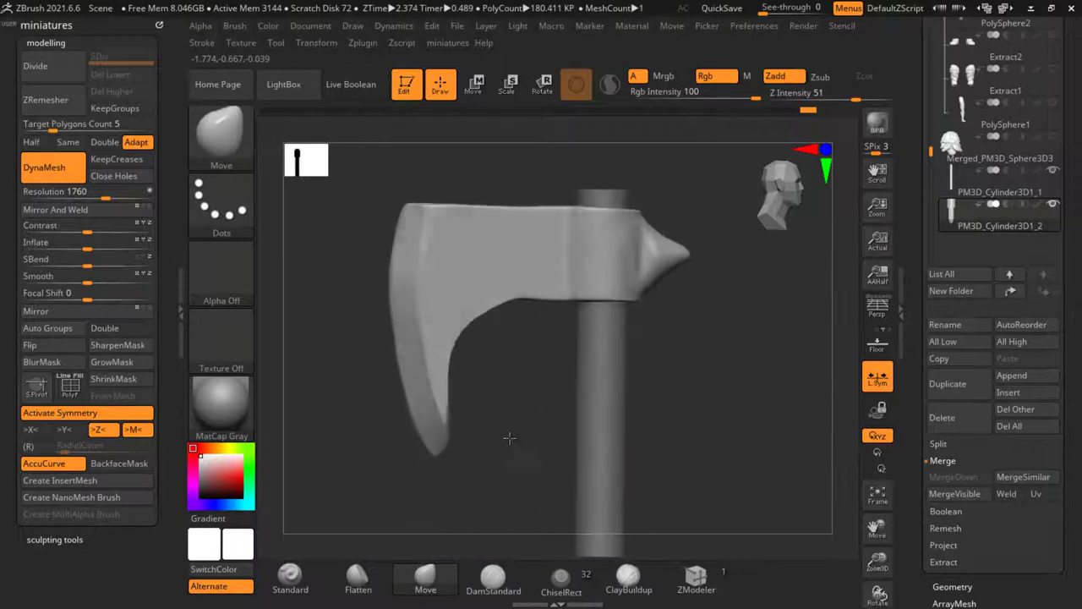
{"action": "left_click_drag", "start_coordinate": [399, 218], "coordinate": [558, 320], "text": "alt"}
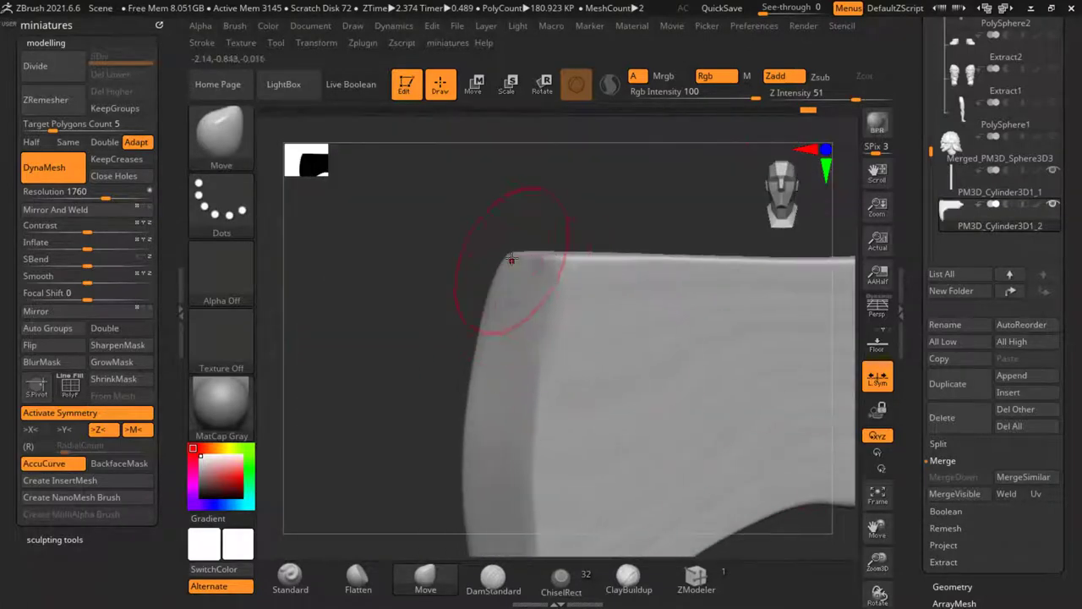
{"action": "left_click_drag", "start_coordinate": [509, 250], "coordinate": [498, 250], "text": "alt"}
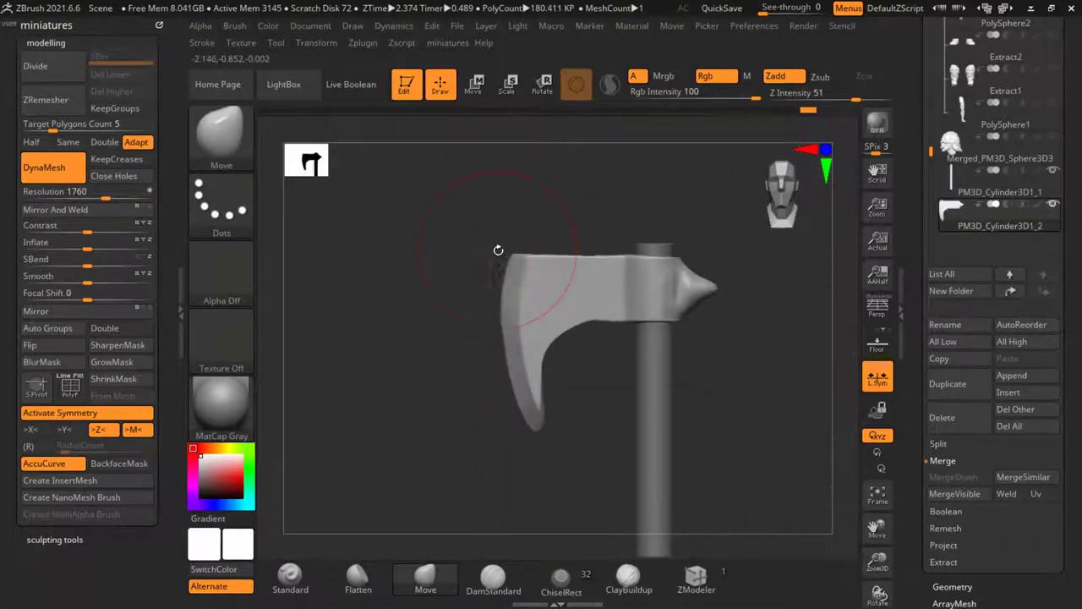
Step: Try to ZRemesh the axe head, and stamp a round rivet on the centre of the collar with the ChiselRect brush
{"action": "left_click", "coordinate": [53, 107]}
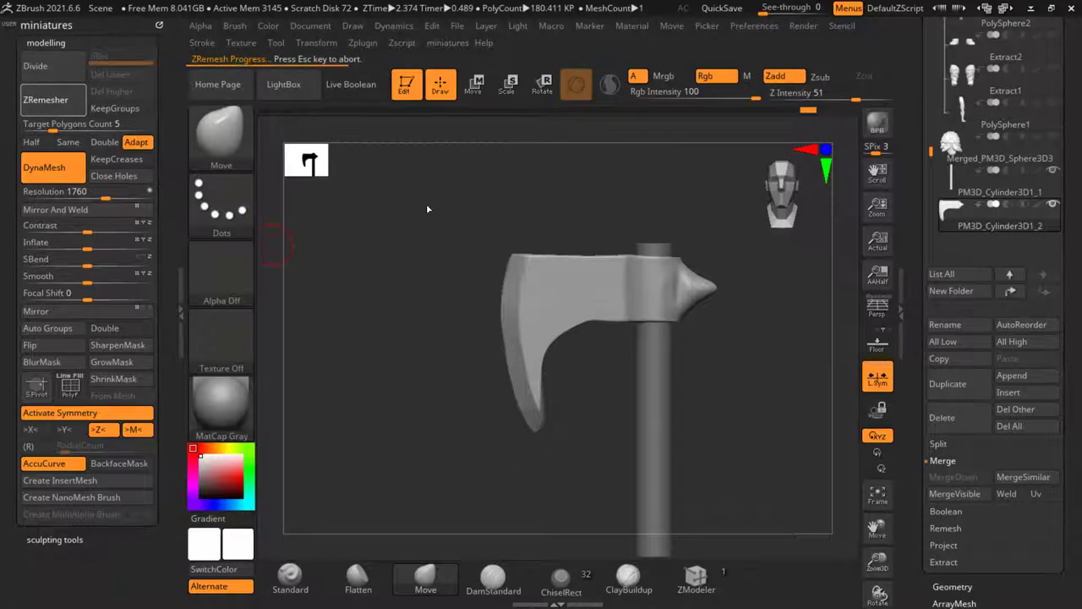
{"action": "key", "text": "Escape"}
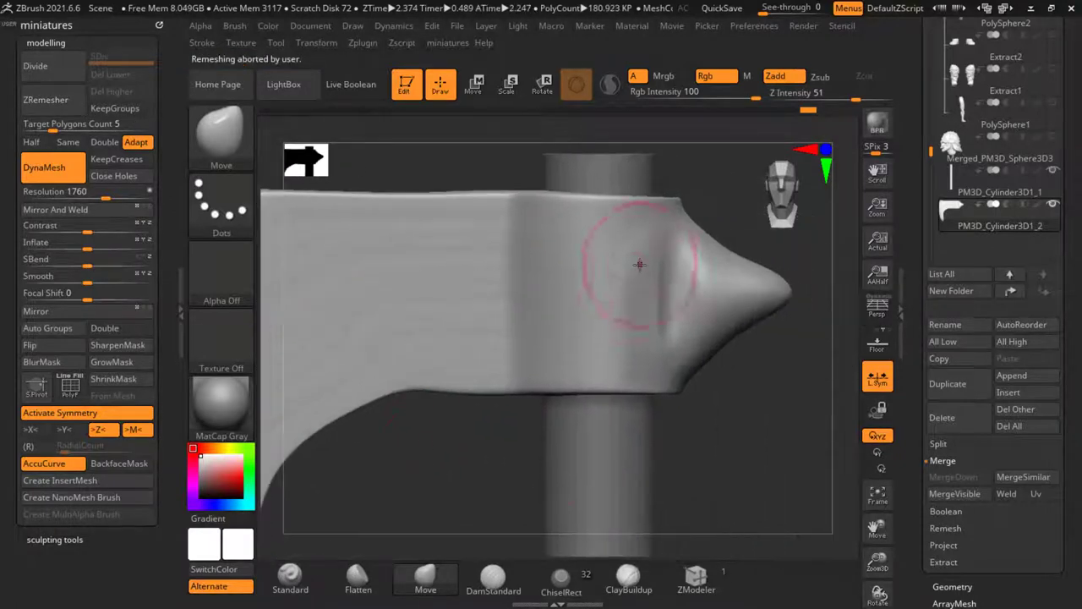
{"action": "left_click", "coordinate": [561, 582]}
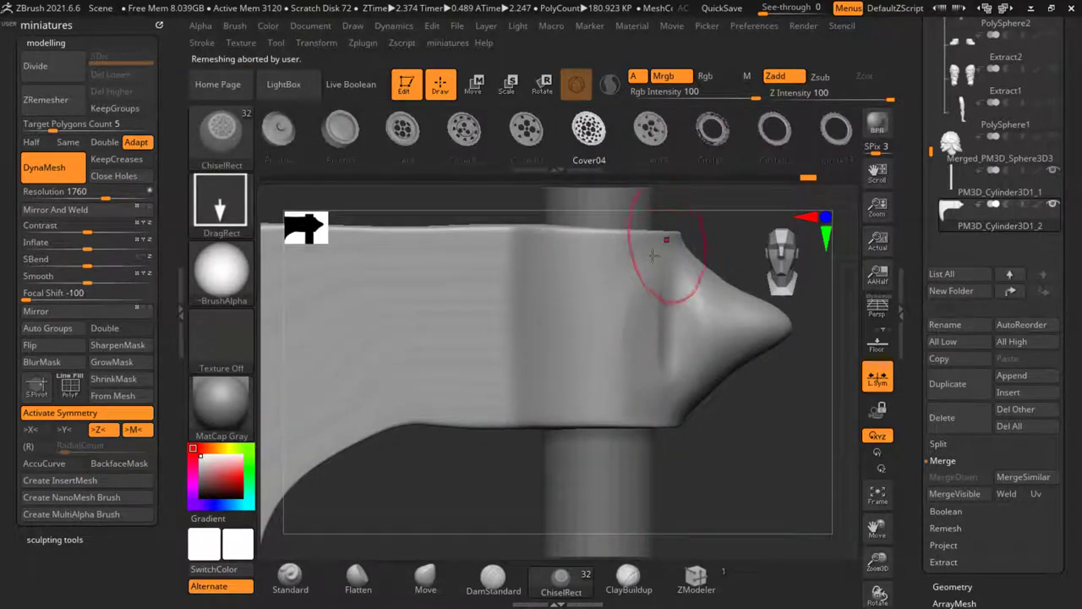
{"action": "left_click", "coordinate": [601, 322]}
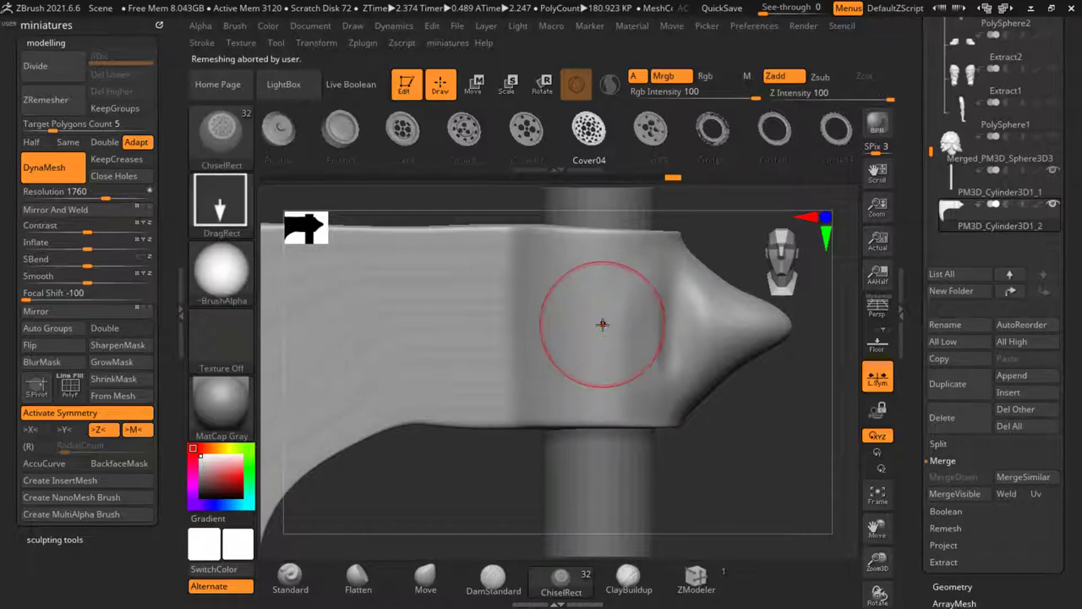
{"action": "mouse_move", "coordinate": [625, 345]}
{"action": "left_mouse_down"}
{"action": "mouse_move", "coordinate": [636, 352]}
{"action": "mouse_move", "coordinate": [628, 342]}
{"action": "left_mouse_up"}
{"action": "scroll", "coordinate": [539, 338], "scroll_direction": "down", "scroll_amount": 6}
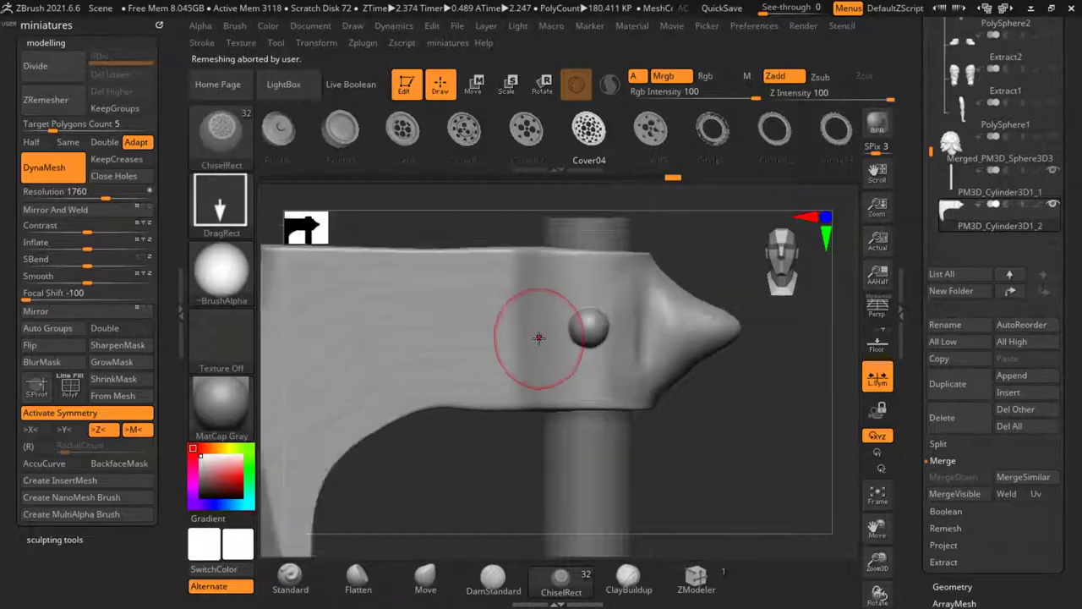
Step: Turn AccuCurve off and push the blade's underside into a deeper concave curve with the Move brush
{"action": "left_click", "coordinate": [423, 577]}
{"action": "scroll", "coordinate": [533, 319], "scroll_direction": "up", "scroll_amount": 4}
{"action": "key", "text": "s"}
{"action": "key", "text": "s"}
{"action": "mouse_move", "coordinate": [498, 350]}
{"action": "left_mouse_down"}
{"action": "mouse_move", "coordinate": [507, 350]}
{"action": "mouse_move", "coordinate": [484, 318]}
{"action": "left_mouse_up"}
{"action": "left_click", "coordinate": [66, 464]}
{"action": "mouse_move", "coordinate": [428, 341]}
{"action": "left_mouse_down"}
{"action": "mouse_move", "coordinate": [419, 332]}
{"action": "mouse_move", "coordinate": [391, 348]}
{"action": "left_mouse_up"}
{"action": "key", "text": "s"}
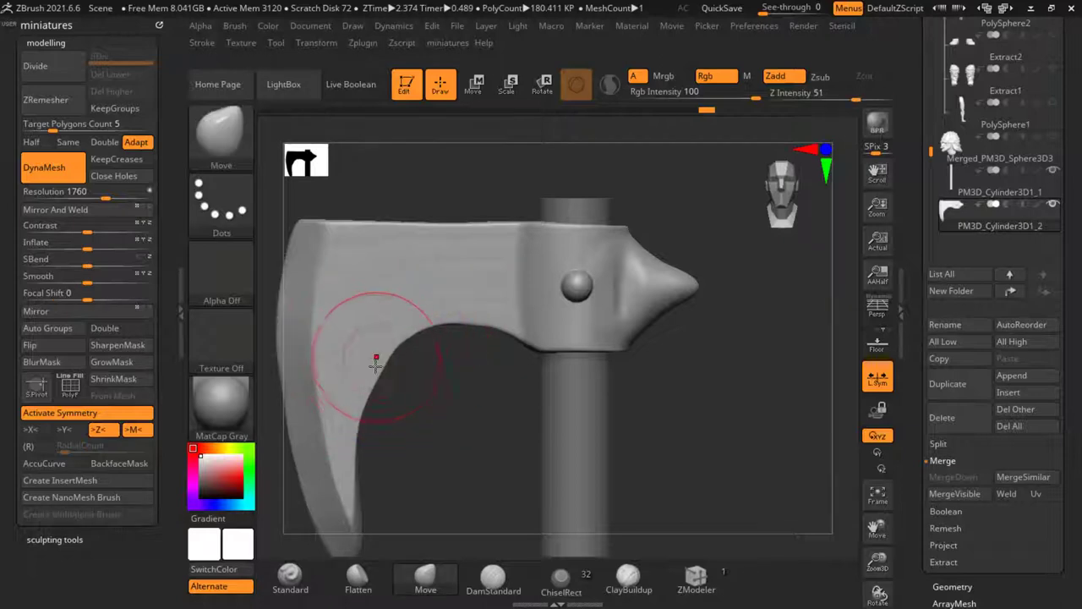
{"action": "left_click_drag", "start_coordinate": [380, 419], "coordinate": [376, 360], "text": "alt"}
{"action": "key", "text": "s"}
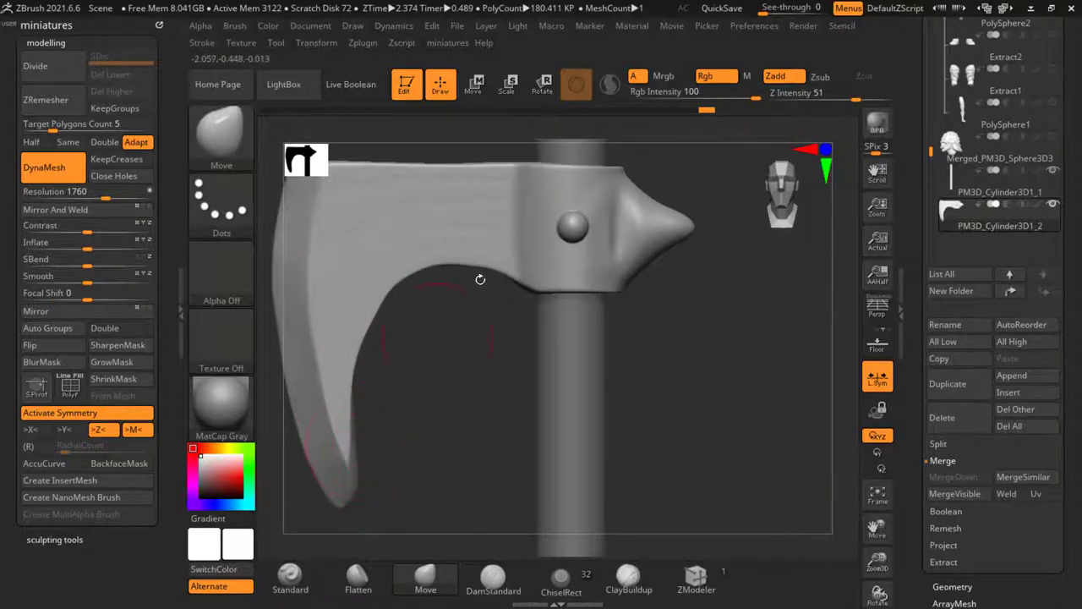
{"action": "mouse_move", "coordinate": [481, 279]}
{"action": "left_mouse_down", "text": "alt"}
{"action": "mouse_move", "coordinate": [505, 294]}
{"action": "mouse_move", "coordinate": [544, 282]}
{"action": "mouse_move", "coordinate": [521, 299]}
{"action": "left_mouse_up", "text": "alt"}
{"action": "mouse_move", "coordinate": [520, 299]}
{"action": "left_mouse_down", "text": "alt"}
{"action": "mouse_move", "coordinate": [454, 290]}
{"action": "mouse_move", "coordinate": [472, 265]}
{"action": "left_mouse_up", "text": "alt"}
Step: Pull the blade's top corner and cutting edge outward with the Move brush to widen and even out the curve
{"action": "key", "text": "s"}
{"action": "left_click_drag", "start_coordinate": [408, 226], "coordinate": [424, 226]}
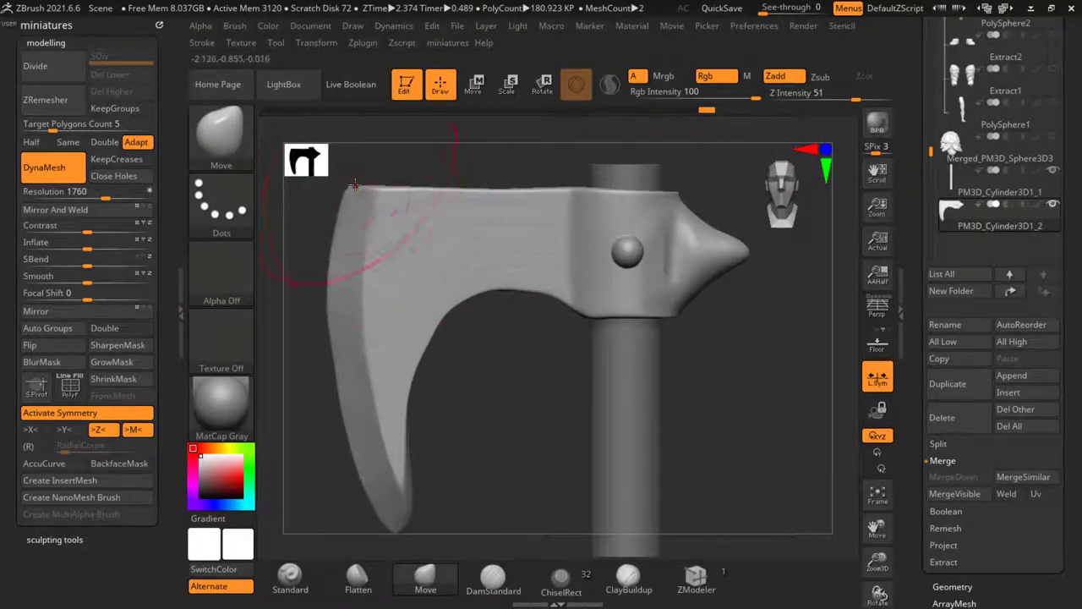
{"action": "left_click_drag", "start_coordinate": [361, 199], "coordinate": [331, 200]}
{"action": "key", "text": "s"}
{"action": "left_click_drag", "start_coordinate": [356, 276], "coordinate": [320, 288]}
{"action": "left_click_drag", "start_coordinate": [353, 365], "coordinate": [341, 367]}
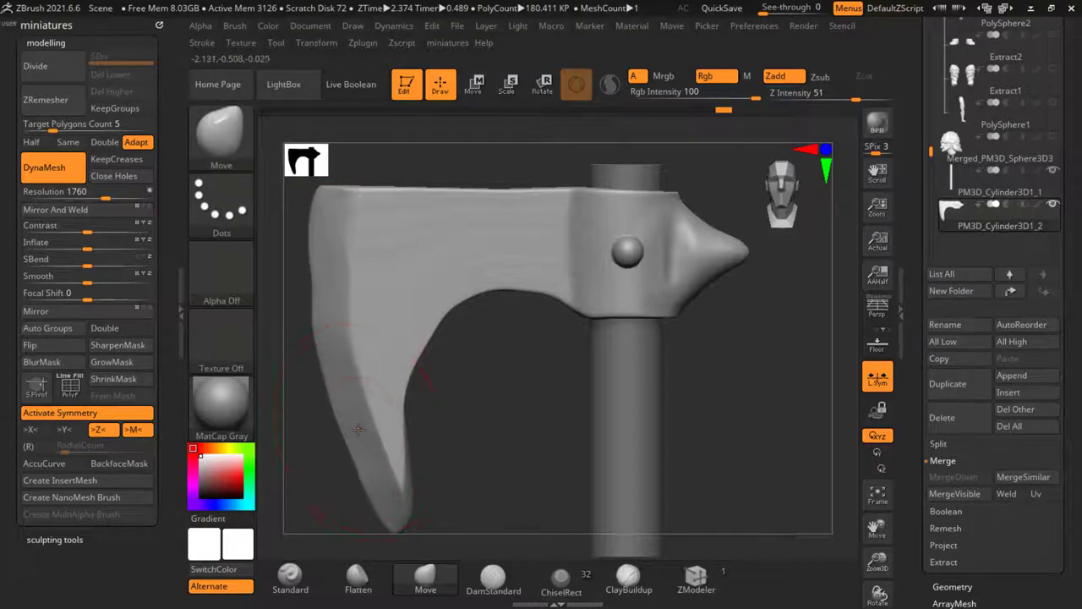
{"action": "left_click_drag", "start_coordinate": [368, 436], "coordinate": [360, 440]}
{"action": "key", "text": "s"}
{"action": "left_click", "coordinate": [333, 286]}
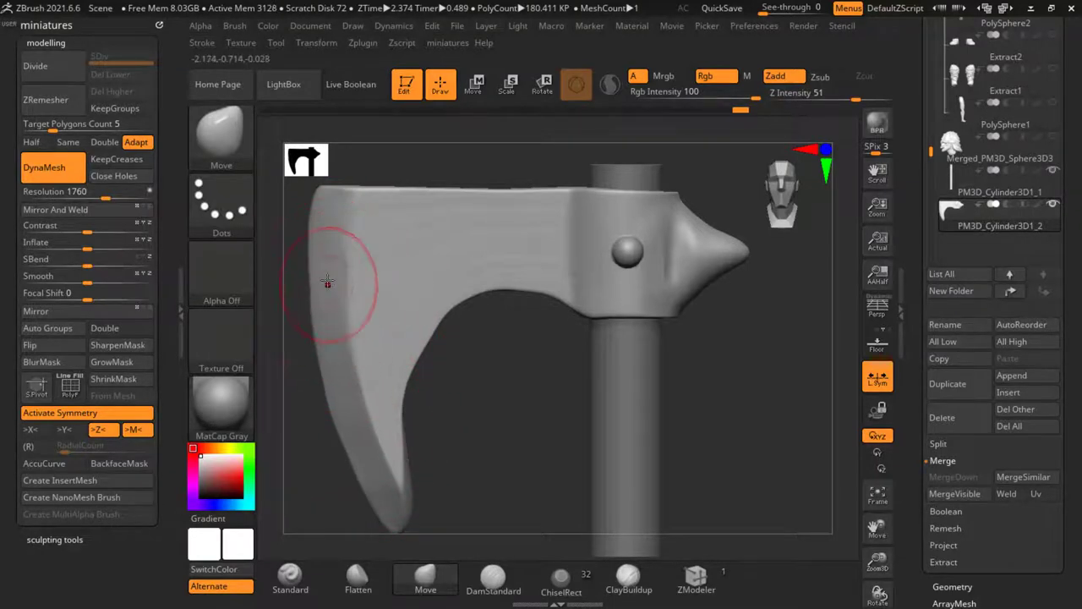
Step: Reshape the inner side of the beard with the Move brush and smooth its surface
{"action": "right_click_drag", "start_coordinate": [505, 429], "coordinate": [439, 385], "text": "alt"}
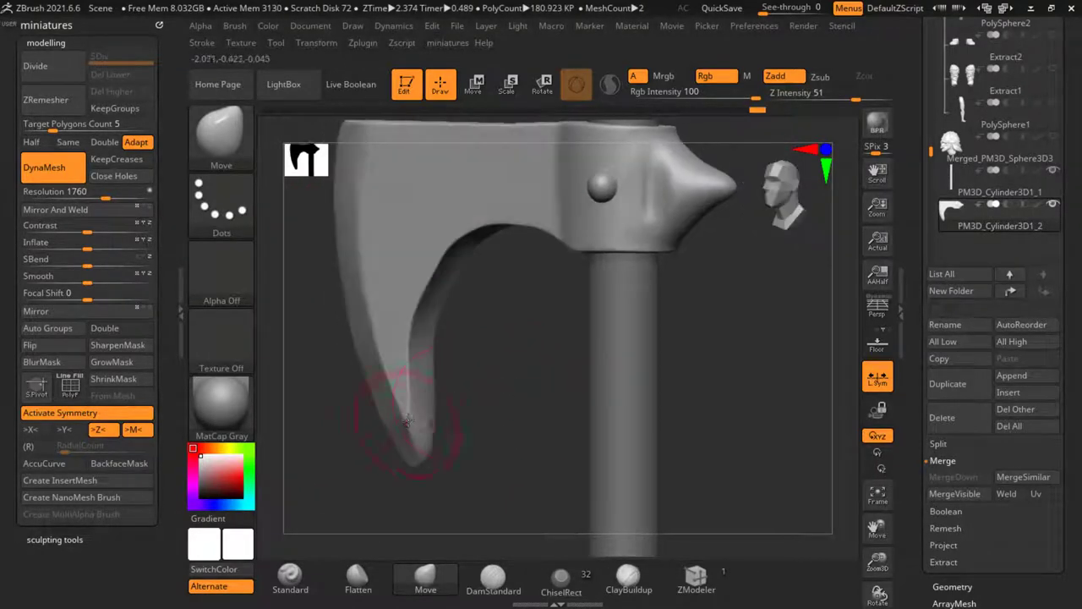
{"action": "right_click_drag", "start_coordinate": [411, 423], "coordinate": [435, 431], "text": "ctrl"}
{"action": "mouse_move", "coordinate": [421, 389]}
{"action": "left_mouse_down"}
{"action": "mouse_move", "coordinate": [416, 357]}
{"action": "mouse_move", "coordinate": [432, 326]}
{"action": "left_mouse_up"}
{"action": "right_click_drag", "start_coordinate": [485, 349], "coordinate": [449, 352]}
{"action": "left_click_drag", "start_coordinate": [430, 363], "coordinate": [419, 346]}
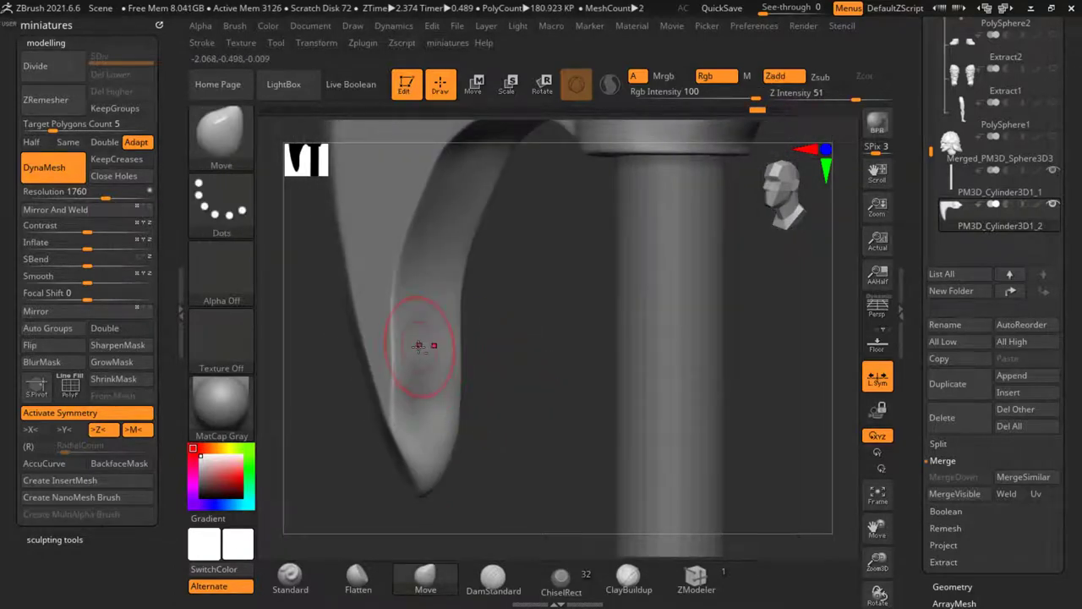
{"action": "left_click_drag", "start_coordinate": [415, 384], "coordinate": [426, 383], "text": "shift"}
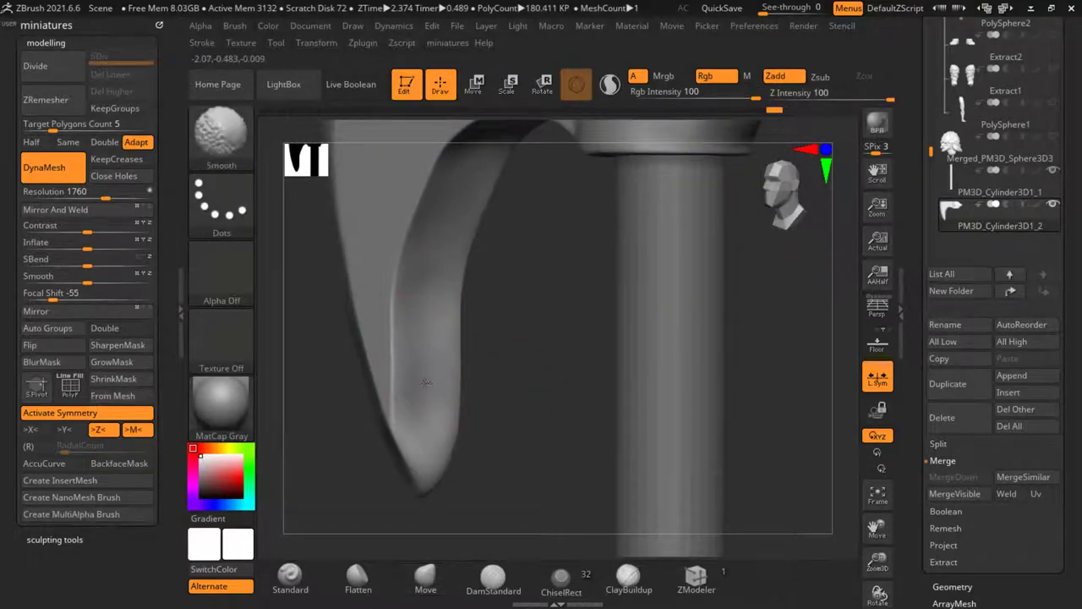
{"action": "mouse_move", "coordinate": [432, 298]}
{"action": "right_mouse_down", "text": "ctrl"}
{"action": "mouse_move", "coordinate": [548, 377]}
{"action": "mouse_move", "coordinate": [541, 297]}
{"action": "mouse_move", "coordinate": [575, 285]}
{"action": "mouse_move", "coordinate": [554, 308]}
{"action": "right_mouse_up", "text": "ctrl"}
{"action": "key", "text": "bracketright"}
{"action": "mouse_move", "coordinate": [539, 363]}
{"action": "left_mouse_down"}
{"action": "mouse_move", "coordinate": [522, 370]}
{"action": "mouse_move", "coordinate": [501, 356]}
{"action": "mouse_move", "coordinate": [520, 331]}
{"action": "left_mouse_up"}
{"action": "right_click_drag", "start_coordinate": [534, 316], "coordinate": [453, 303], "text": "ctrl"}
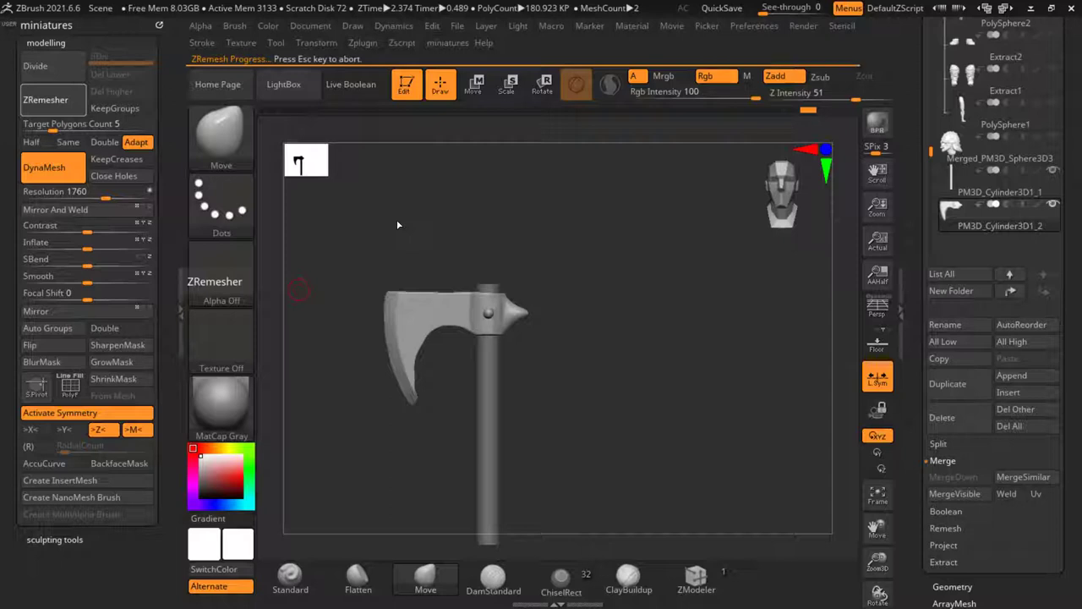
Step: Subdivide the remeshed axe head once and smooth the blade's face and bevel
{"action": "mouse_move", "coordinate": [379, 232]}
{"action": "right_mouse_down", "text": "ctrl"}
{"action": "mouse_move", "coordinate": [418, 341]}
{"action": "mouse_move", "coordinate": [423, 332]}
{"action": "right_mouse_up", "text": "ctrl"}
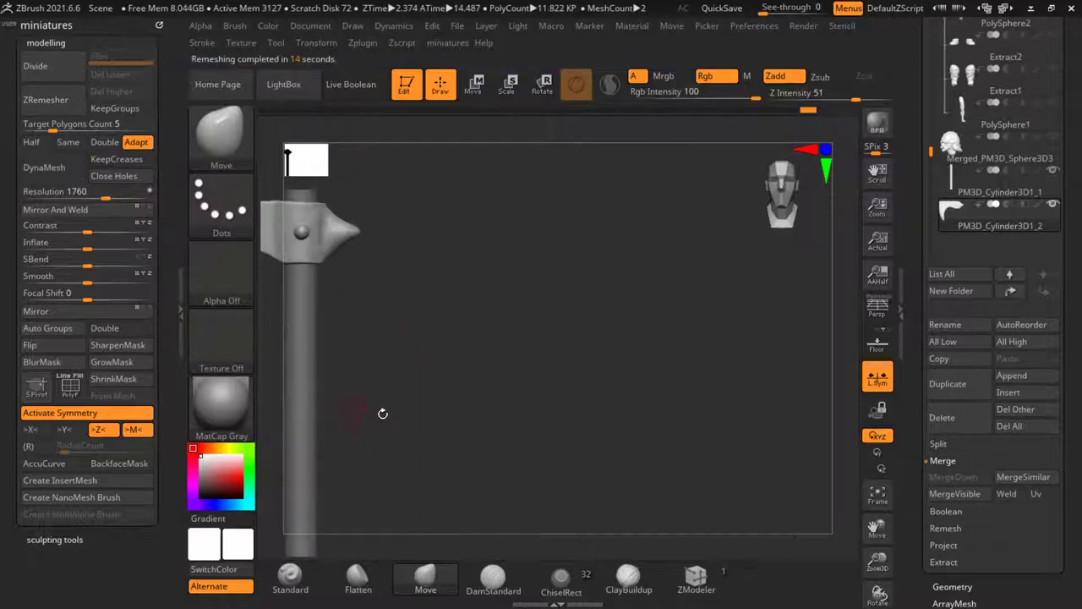
{"action": "mouse_move", "coordinate": [381, 414]}
{"action": "right_mouse_down", "text": "alt"}
{"action": "mouse_move", "coordinate": [611, 360]}
{"action": "mouse_move", "coordinate": [602, 336]}
{"action": "right_mouse_up", "text": "alt"}
{"action": "key", "text": "s"}
{"action": "left_click_drag", "start_coordinate": [623, 340], "coordinate": [636, 340]}
{"action": "right_click_drag", "start_coordinate": [458, 335], "coordinate": [457, 329], "text": "ctrl"}
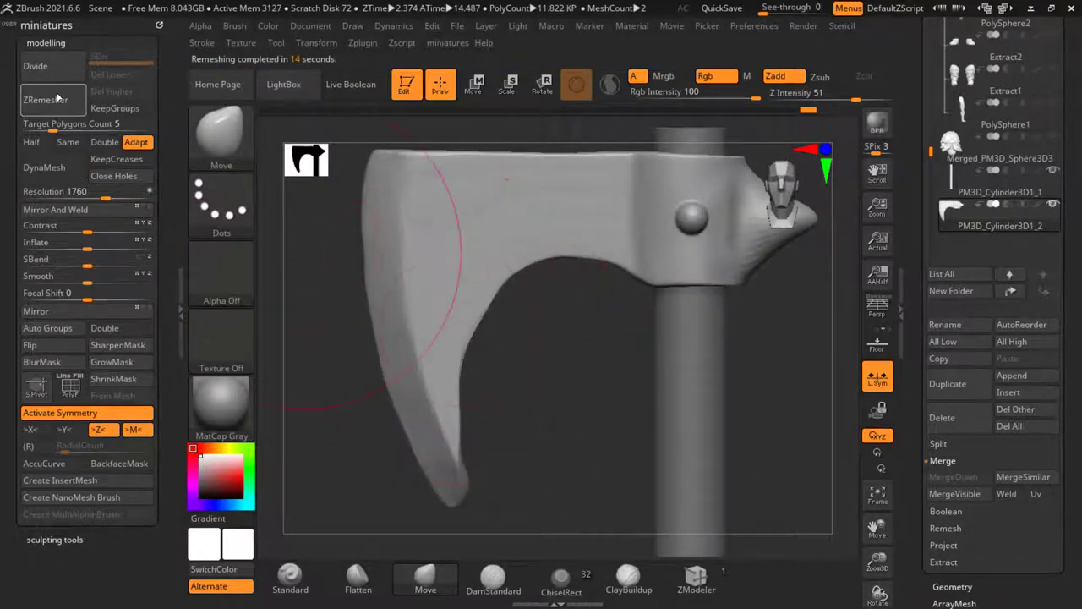
{"action": "left_click", "coordinate": [53, 67]}
{"action": "left_click_drag", "start_coordinate": [439, 303], "coordinate": [462, 318], "text": "shift"}
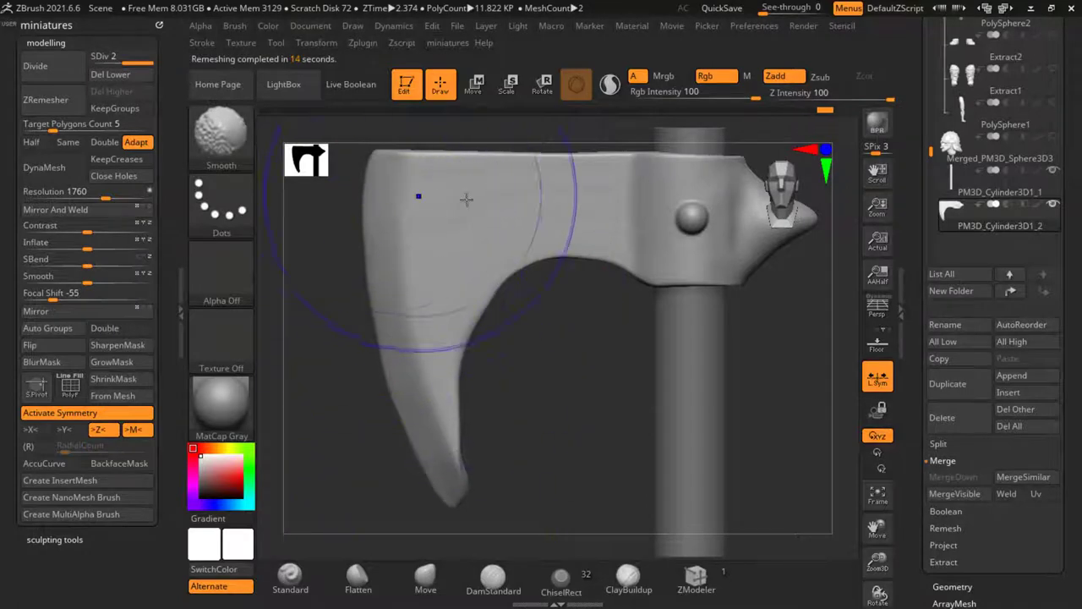
Step: Flatten the bevel along the cutting edge on the axe blade's opposite face and smooth its surface
{"action": "right_click_drag", "start_coordinate": [466, 198], "coordinate": [759, 222], "text": "shift"}
{"action": "key", "text": "f"}
{"action": "left_click_drag", "start_coordinate": [527, 364], "coordinate": [464, 387]}
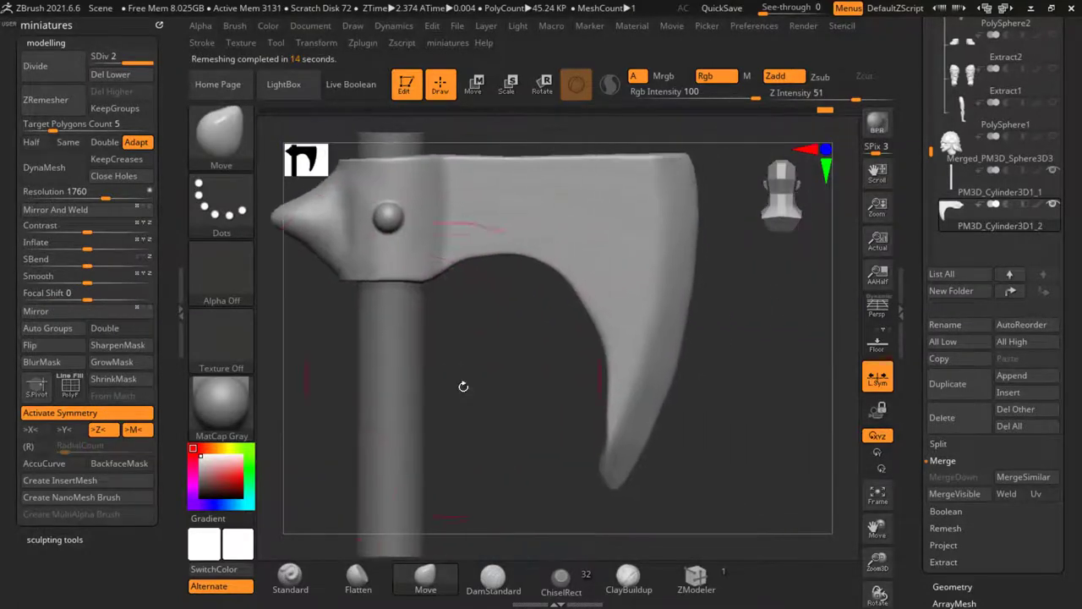
{"action": "left_click", "coordinate": [364, 584]}
{"action": "right_click_drag", "start_coordinate": [464, 418], "coordinate": [385, 438], "text": "alt"}
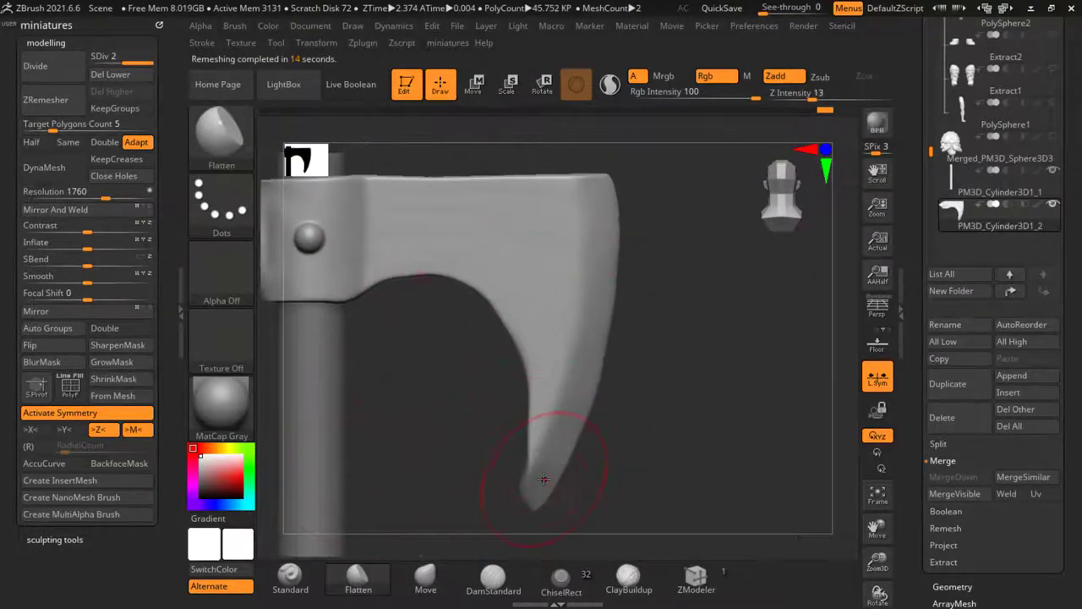
{"action": "left_click_drag", "start_coordinate": [544, 478], "coordinate": [546, 467]}
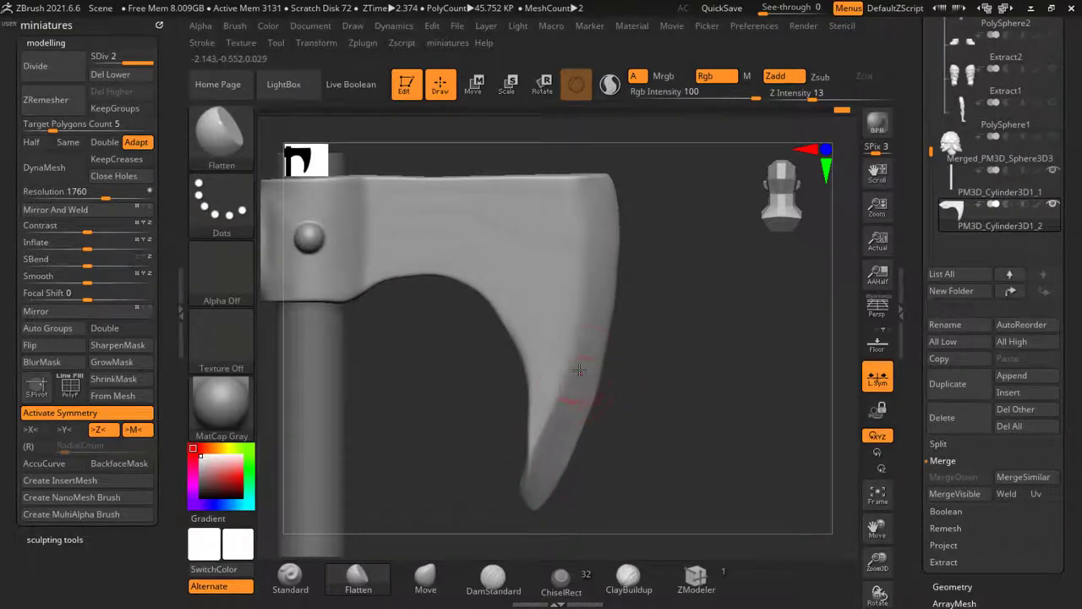
{"action": "left_click_drag", "start_coordinate": [579, 369], "coordinate": [585, 338]}
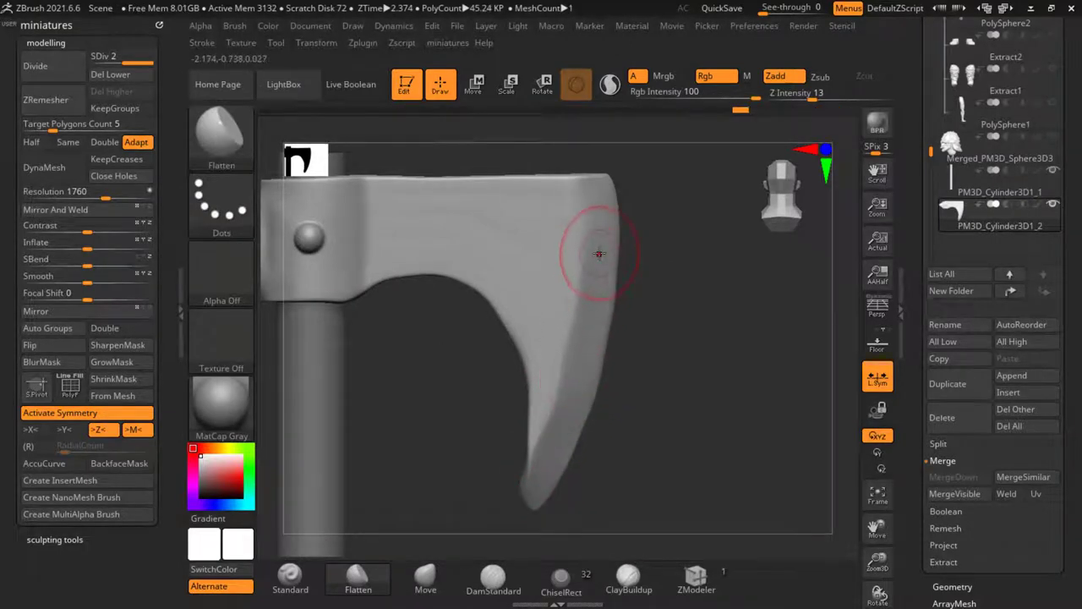
{"action": "key", "text": "shift"}
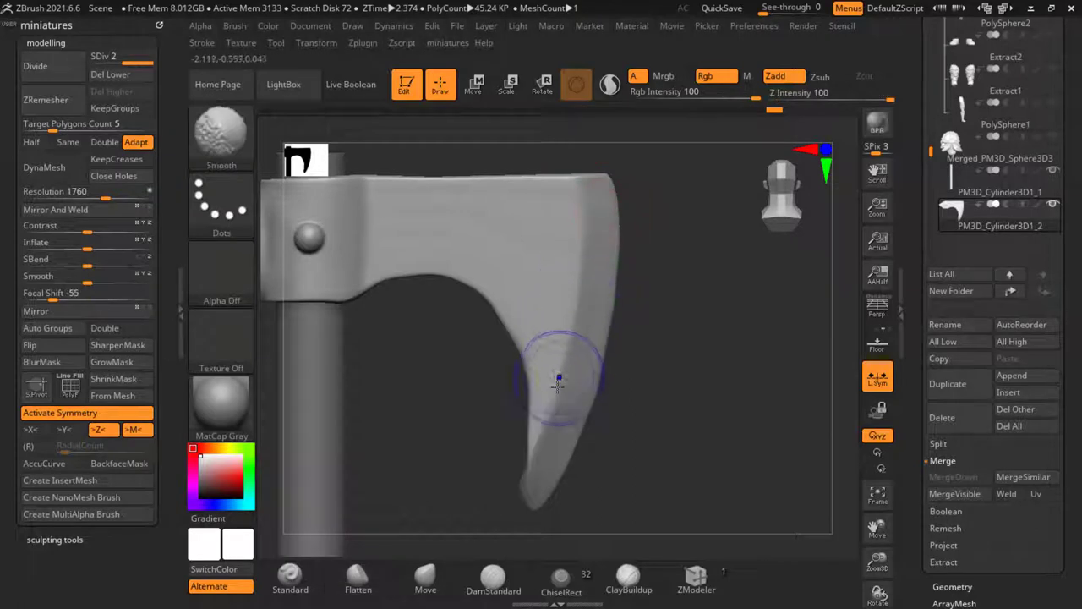
{"action": "left_click_drag", "start_coordinate": [604, 258], "coordinate": [609, 188], "text": "shift"}
{"action": "right_click_drag", "start_coordinate": [546, 321], "coordinate": [546, 288], "text": "ctrl"}
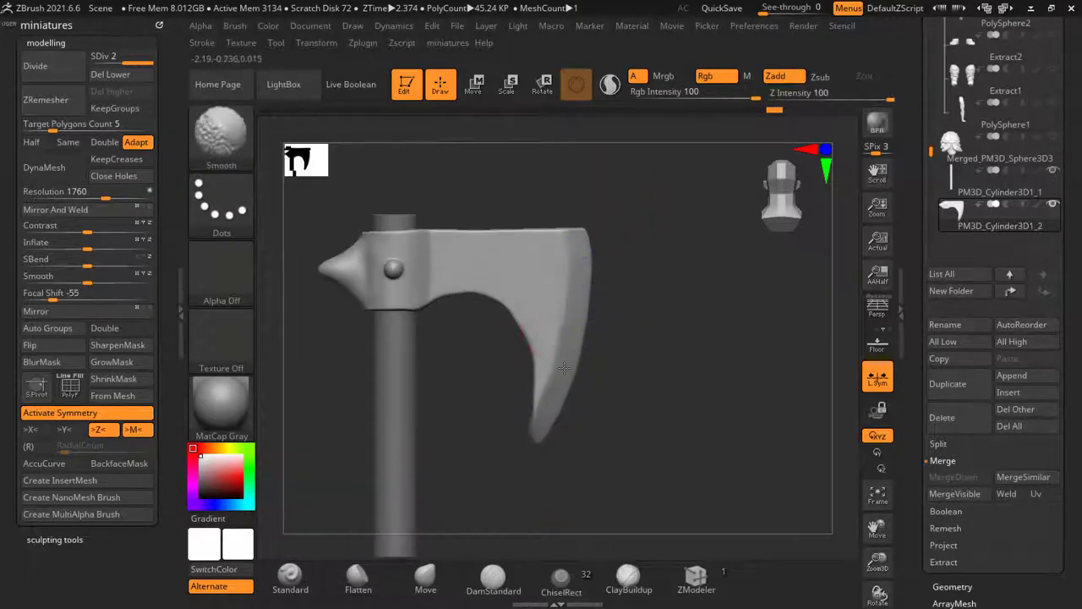
{"action": "right_click_drag", "start_coordinate": [544, 448], "coordinate": [545, 394], "text": "ctrl"}
Step: Pull in the tip of the axe's beard with the Move brush and flatten it
{"action": "right_click_drag", "start_coordinate": [639, 437], "coordinate": [504, 432]}
{"action": "mouse_move", "coordinate": [541, 381]}
{"action": "right_mouse_down", "text": "ctrl"}
{"action": "mouse_move", "coordinate": [580, 428]}
{"action": "mouse_move", "coordinate": [364, 400]}
{"action": "right_mouse_up", "text": "ctrl"}
{"action": "left_click_drag", "start_coordinate": [354, 391], "coordinate": [519, 398], "text": "alt"}
{"action": "right_click_drag", "start_coordinate": [519, 399], "coordinate": [523, 478], "text": "ctrl"}
{"action": "left_click", "coordinate": [426, 578]}
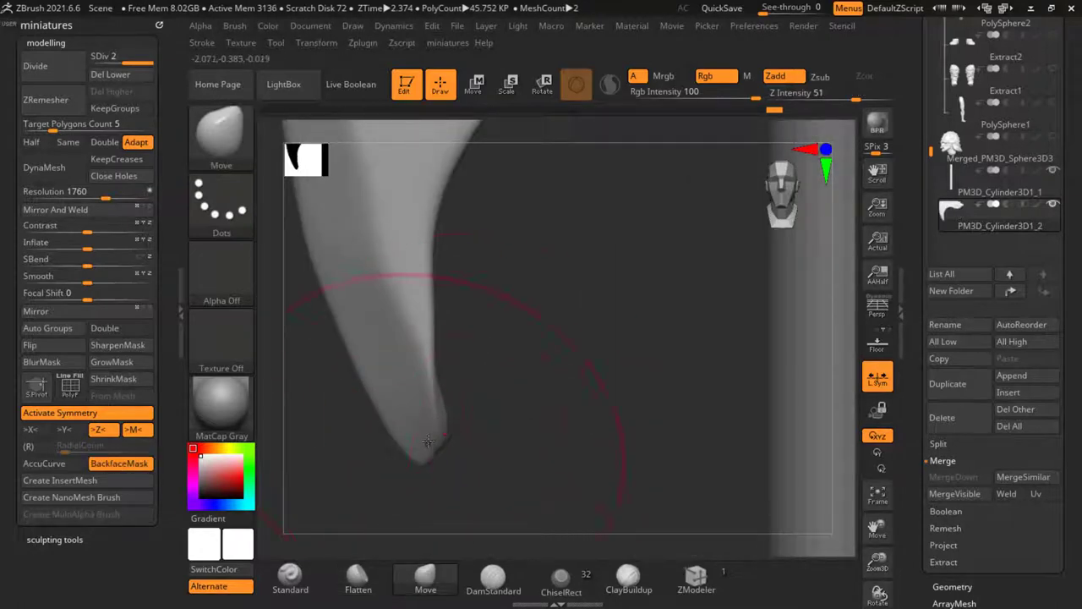
{"action": "mouse_move", "coordinate": [428, 442]}
{"action": "left_mouse_down"}
{"action": "mouse_move", "coordinate": [464, 430]}
{"action": "mouse_move", "coordinate": [407, 423]}
{"action": "left_mouse_up"}
{"action": "mouse_move", "coordinate": [411, 455]}
{"action": "right_mouse_down", "text": "ctrl"}
{"action": "mouse_move", "coordinate": [412, 379]}
{"action": "mouse_move", "coordinate": [433, 449]}
{"action": "right_mouse_up", "text": "ctrl"}
{"action": "left_click", "coordinate": [358, 578]}
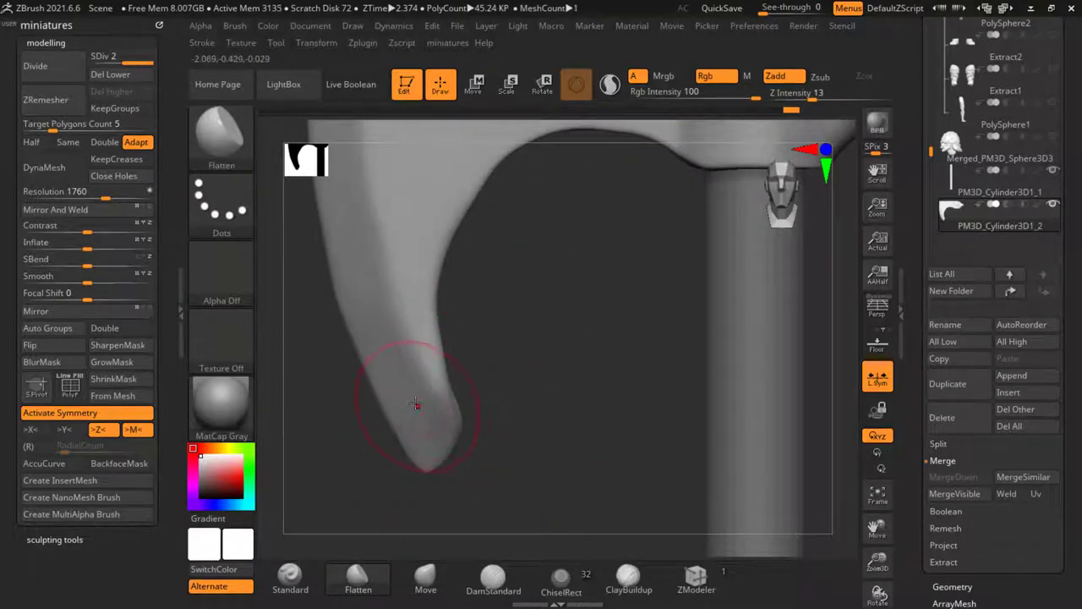
{"action": "right_click_drag", "start_coordinate": [422, 413], "coordinate": [431, 344], "text": "ctrl"}
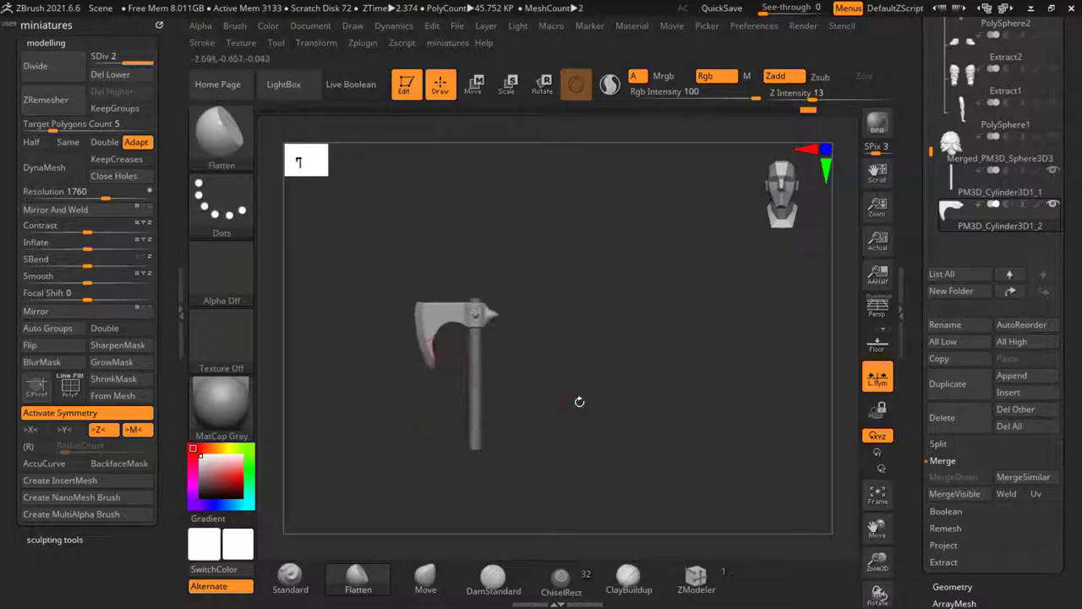
Step: Select the axe handle subtool and DynaMesh it at a resolution of 936
{"action": "left_click", "coordinate": [967, 186]}
{"action": "right_click_drag", "start_coordinate": [511, 264], "coordinate": [538, 364], "text": "ctrl"}
{"action": "right_click_drag", "start_coordinate": [539, 364], "coordinate": [664, 379], "text": "alt"}
{"action": "right_click_drag", "start_coordinate": [665, 380], "coordinate": [666, 416], "text": "ctrl"}
{"action": "right_click_drag", "start_coordinate": [577, 375], "coordinate": [590, 334], "text": "alt"}
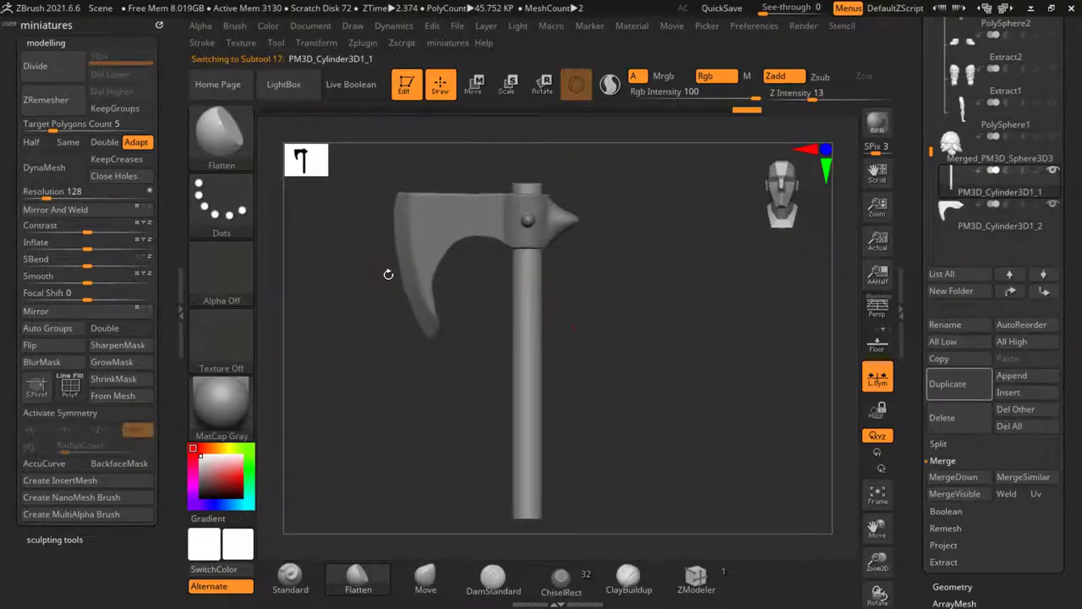
{"action": "left_click", "coordinate": [83, 196]}
{"action": "left_click", "coordinate": [66, 174]}
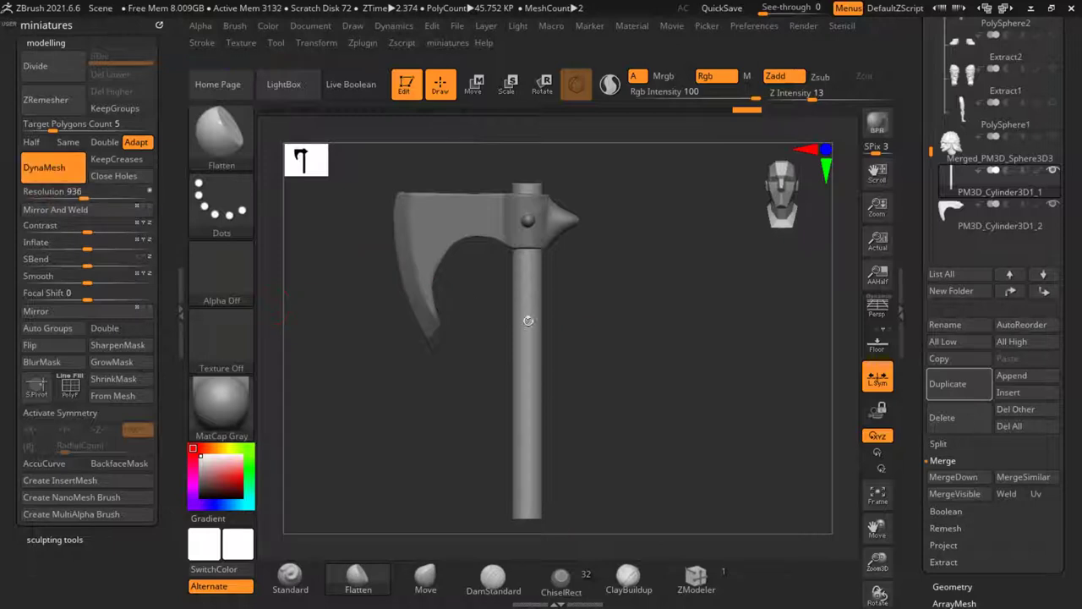
{"action": "key", "text": "s"}
{"action": "left_click", "coordinate": [536, 388], "text": "shift"}
Step: Set up the DamStandard brush with Alpha 60 and an intensity of 10 for carving wood grain
{"action": "left_click", "coordinate": [494, 578]}
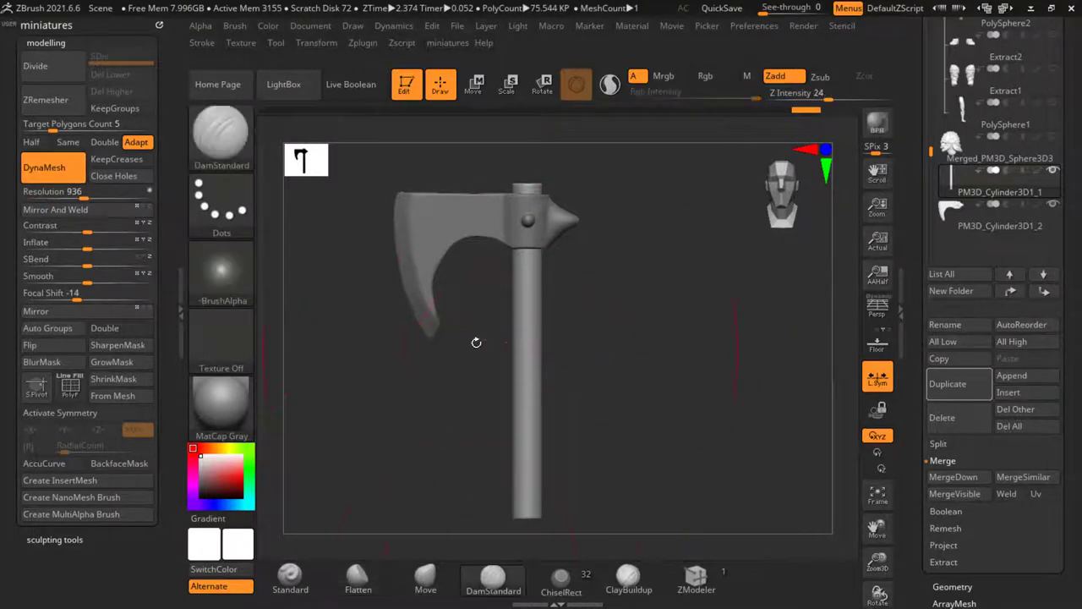
{"action": "left_click", "coordinate": [235, 300]}
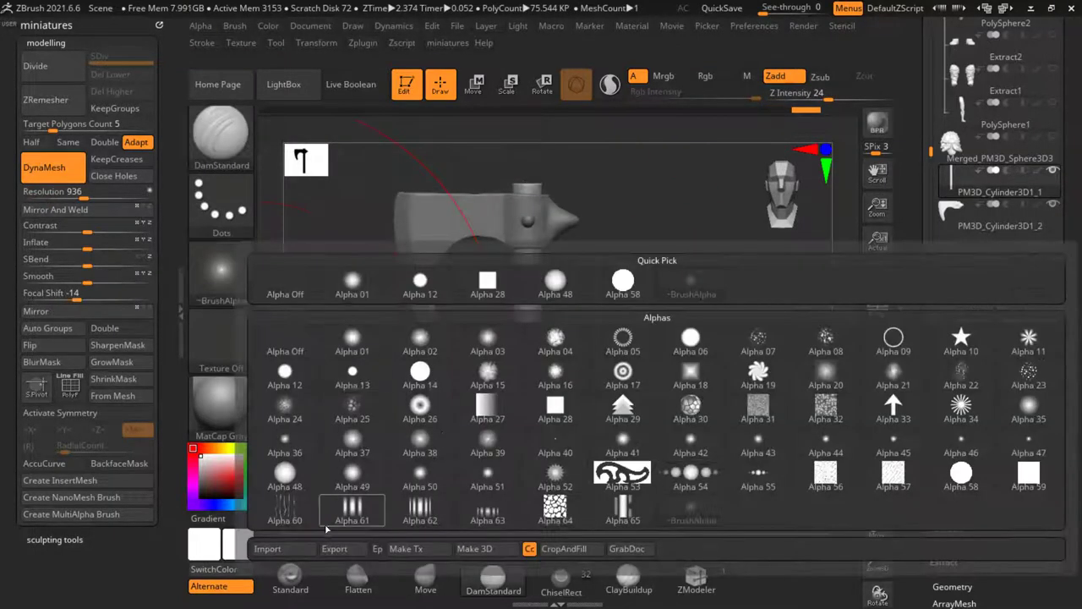
{"action": "left_click", "coordinate": [290, 513]}
{"action": "mouse_move", "coordinate": [226, 297]}
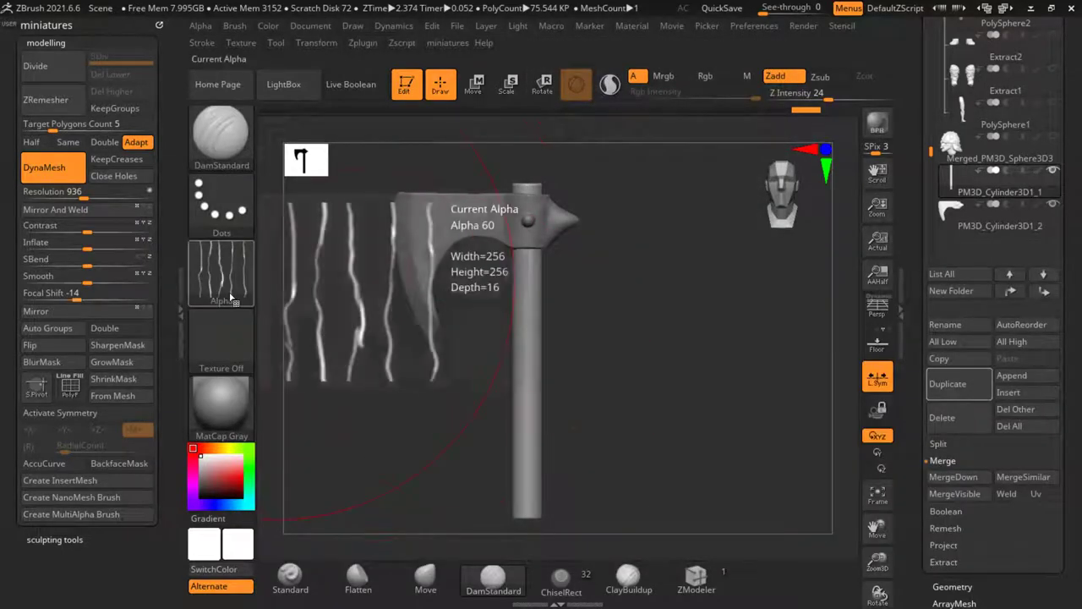
{"action": "key", "text": "s"}
{"action": "left_click", "coordinate": [543, 410]}
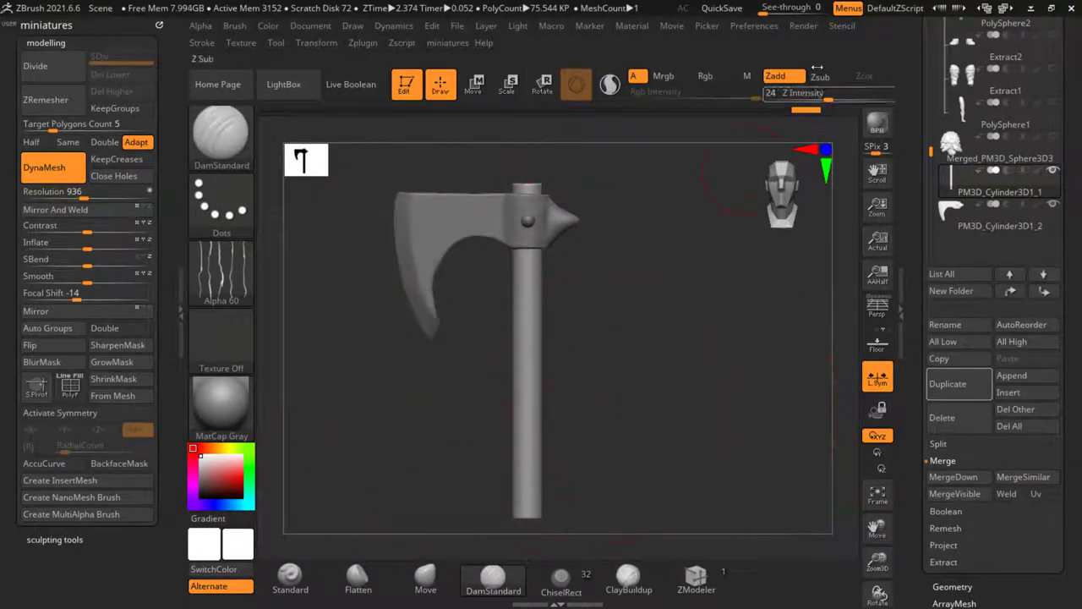
{"action": "left_click_drag", "start_coordinate": [824, 93], "coordinate": [807, 93]}
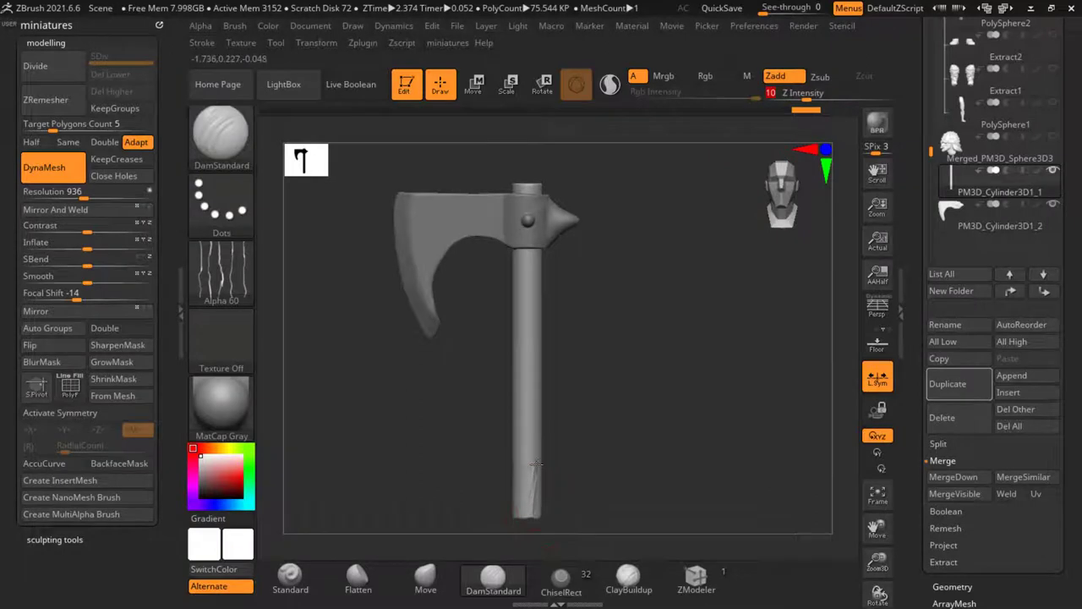
Step: Undo the trial wood-grain strokes on the handle
{"action": "key", "text": "ctrl+z"}
{"action": "key", "text": "ctrl+z"}
{"action": "key", "text": "ctrl+z"}
{"action": "key", "text": "ctrl+z"}
{"action": "key", "text": "ctrl+z"}
{"action": "key", "text": "ctrl+z"}
{"action": "key", "text": "ctrl+z"}
{"action": "key", "text": "ctrl+z"}
{"action": "key", "text": "ctrl+z"}
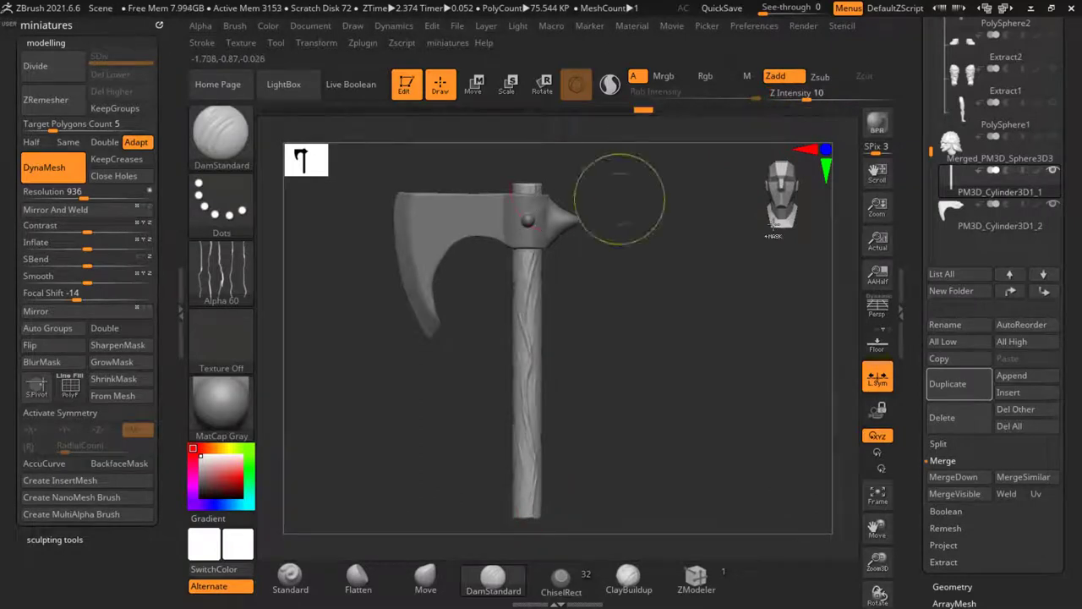
Step: Hide the axe head, lower the DamStandard intensity to 9, and adjust the brush size with a test stroke on the handle
{"action": "left_click", "coordinate": [1052, 171]}
{"action": "key", "text": "s"}
{"action": "left_click", "coordinate": [545, 217]}
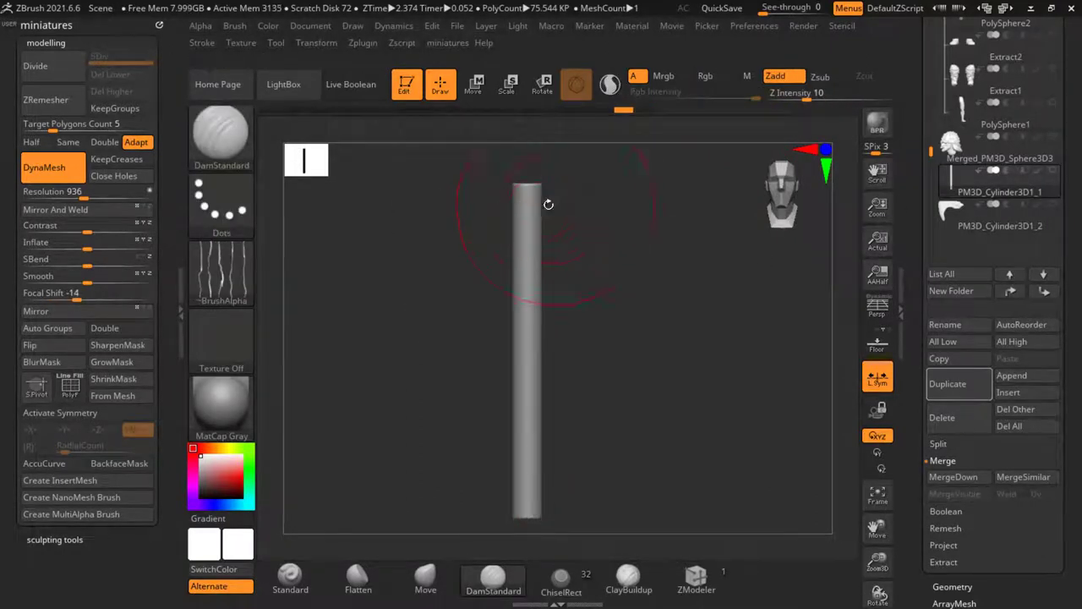
{"action": "key", "text": "s"}
{"action": "left_click", "coordinate": [526, 200]}
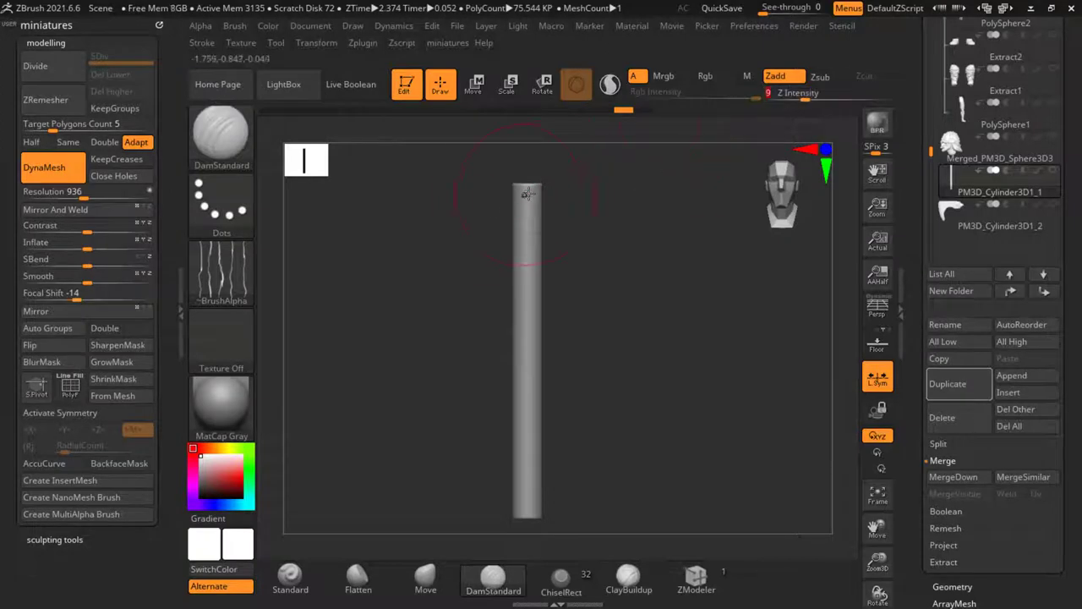
{"action": "left_click_drag", "start_coordinate": [525, 353], "coordinate": [525, 394]}
{"action": "key", "text": "ctrl+z"}
{"action": "key", "text": "s"}
{"action": "key", "text": "s"}
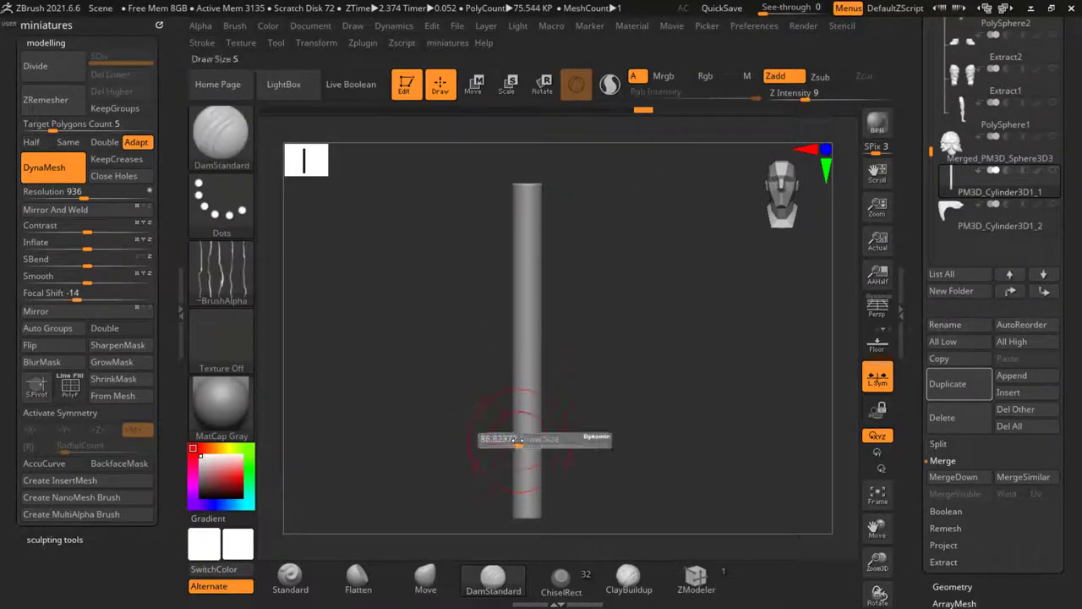
{"action": "left_click", "coordinate": [508, 440]}
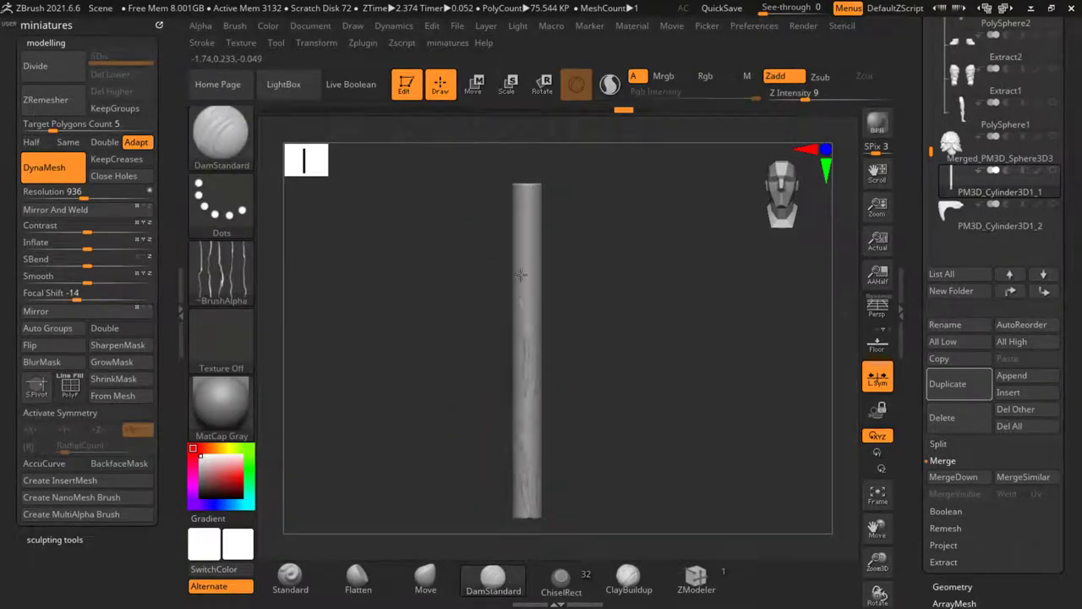
Step: Carve lengthwise wood grain along the handle on all sides with the DamStandard brush and Alpha 60
{"action": "left_click_drag", "start_coordinate": [521, 203], "coordinate": [535, 171]}
{"action": "right_click_drag", "start_coordinate": [568, 260], "coordinate": [532, 277]}
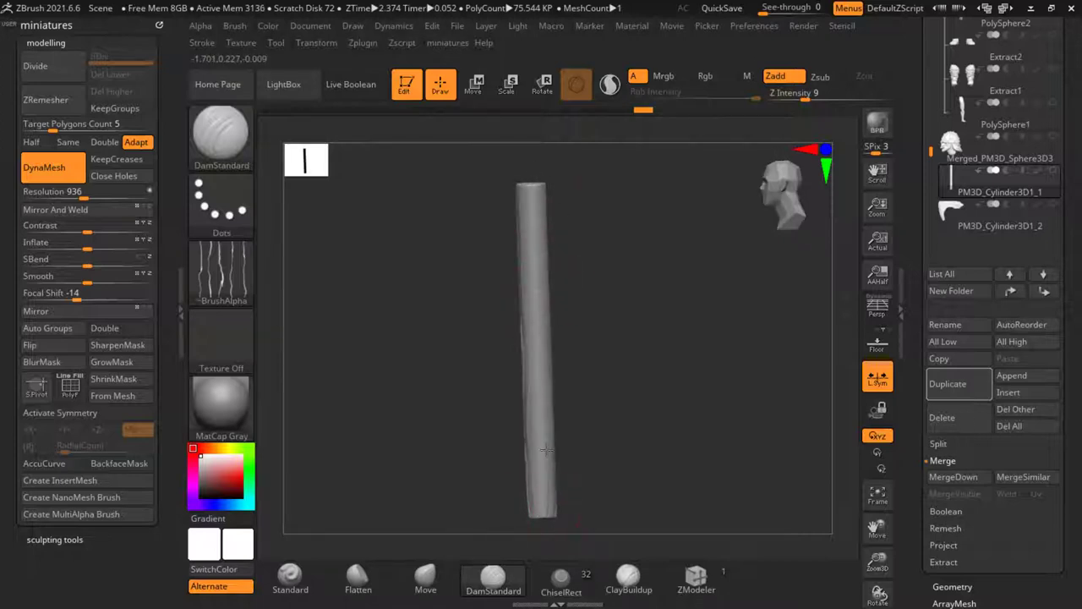
{"action": "left_click_drag", "start_coordinate": [538, 224], "coordinate": [535, 188]}
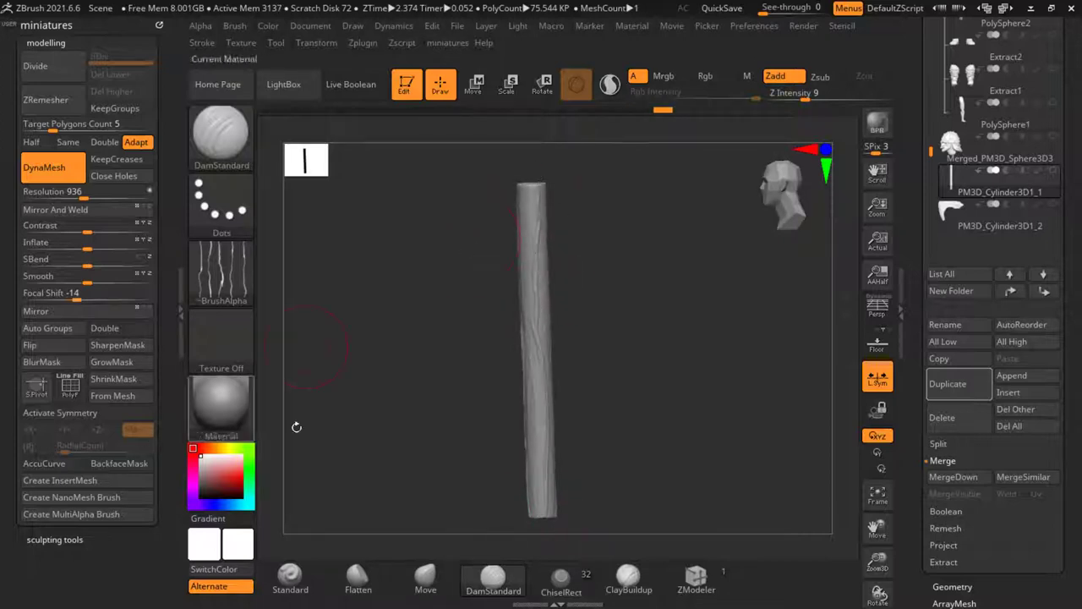
{"action": "mouse_move", "coordinate": [295, 425]}
{"action": "left_mouse_down"}
{"action": "mouse_move", "coordinate": [287, 437]}
{"action": "mouse_move", "coordinate": [365, 457]}
{"action": "mouse_move", "coordinate": [445, 504]}
{"action": "mouse_move", "coordinate": [460, 498]}
{"action": "left_mouse_up"}
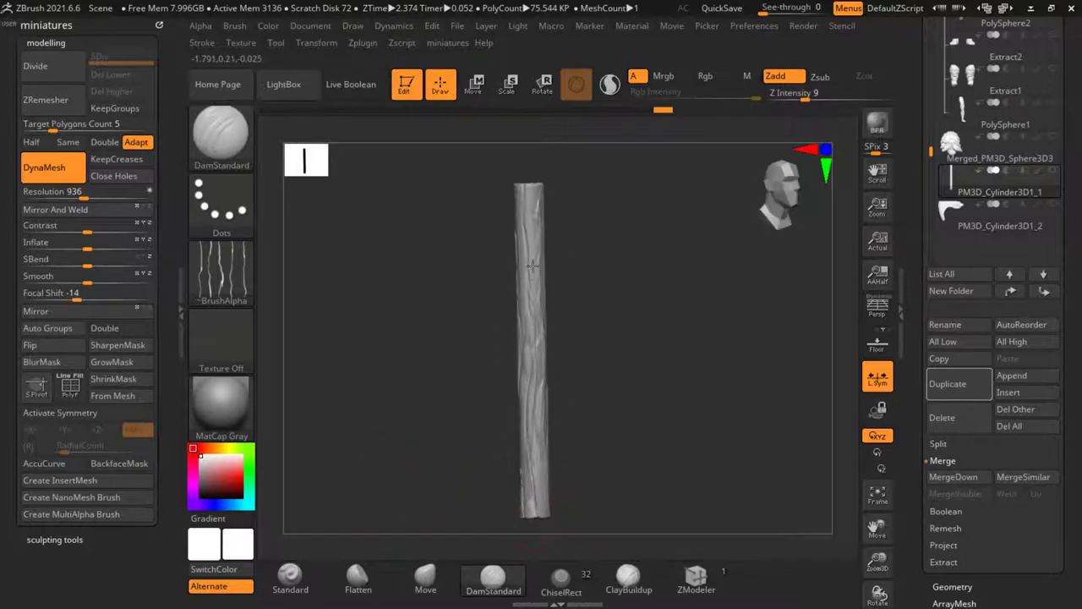
{"action": "left_click_drag", "start_coordinate": [356, 432], "coordinate": [525, 470]}
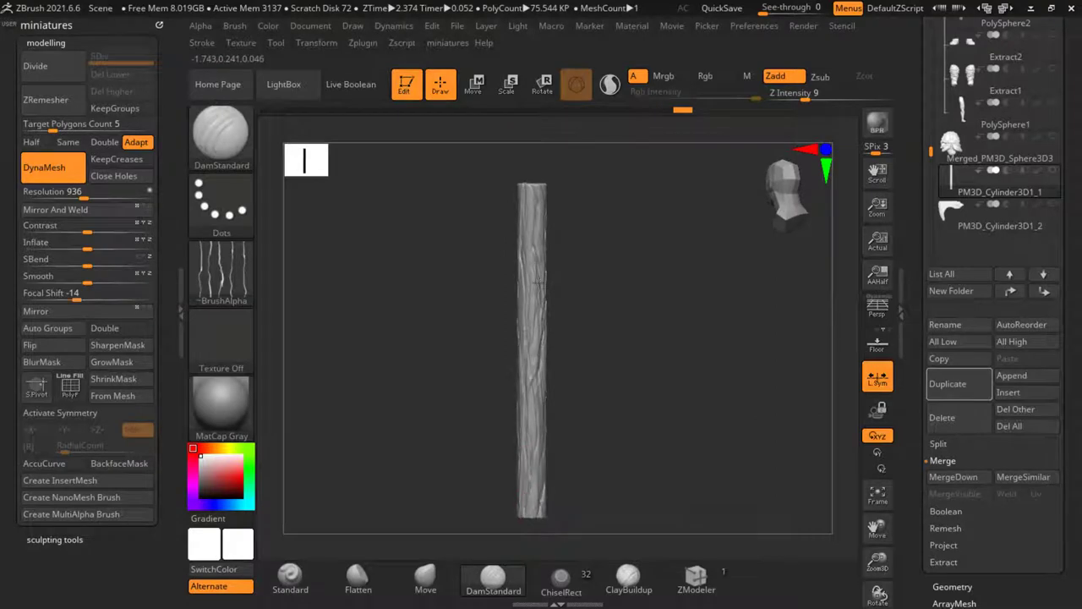
{"action": "left_click_drag", "start_coordinate": [540, 185], "coordinate": [540, 181]}
{"action": "mouse_move", "coordinate": [625, 259]}
{"action": "left_mouse_down"}
{"action": "mouse_move", "coordinate": [652, 287]}
{"action": "mouse_move", "coordinate": [675, 293]}
{"action": "left_mouse_up"}
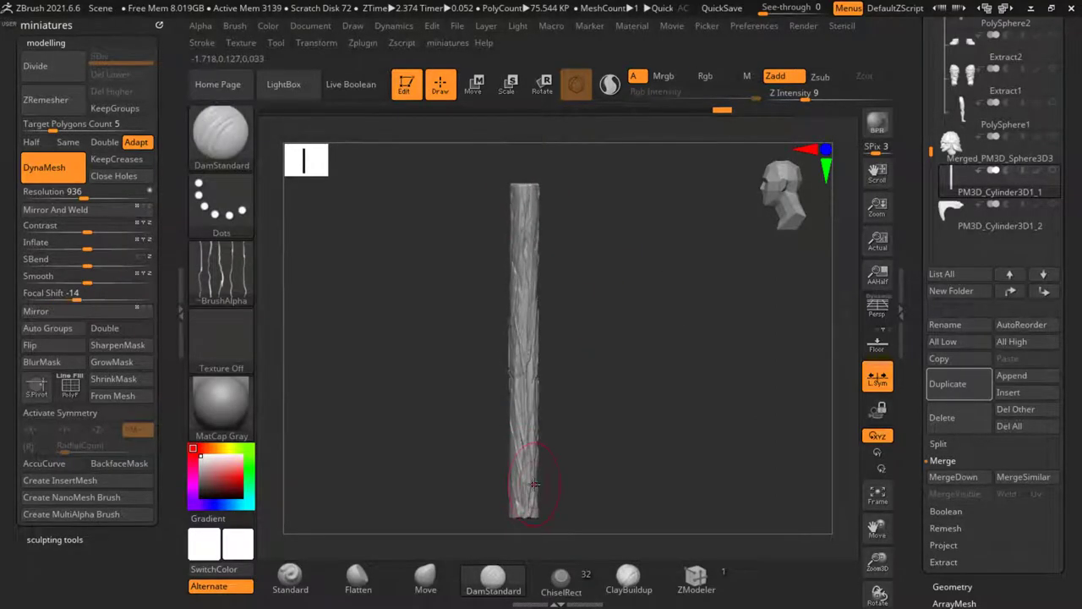
Step: Enlarge the brush and smooth the handle all around to soften the carved wood grain
{"action": "key", "text": "s"}
{"action": "left_click_drag", "start_coordinate": [534, 483], "coordinate": [574, 482]}
{"action": "left_click_drag", "start_coordinate": [530, 372], "coordinate": [517, 353], "text": "shift"}
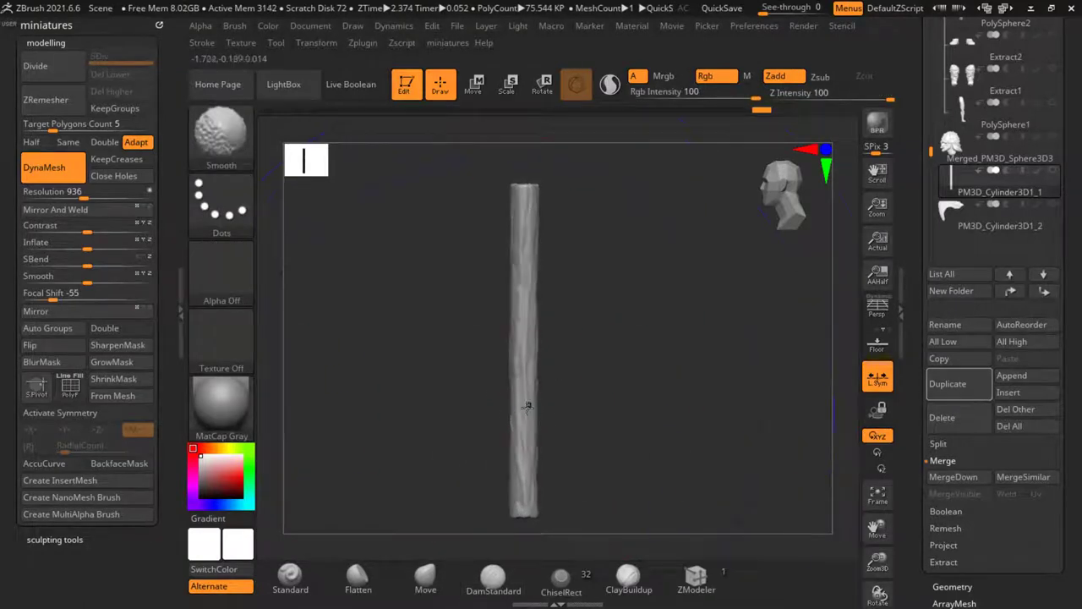
{"action": "mouse_move", "coordinate": [584, 397]}
{"action": "left_mouse_down"}
{"action": "mouse_move", "coordinate": [611, 430]}
{"action": "mouse_move", "coordinate": [630, 418]}
{"action": "mouse_move", "coordinate": [597, 373]}
{"action": "mouse_move", "coordinate": [546, 375]}
{"action": "left_mouse_up"}
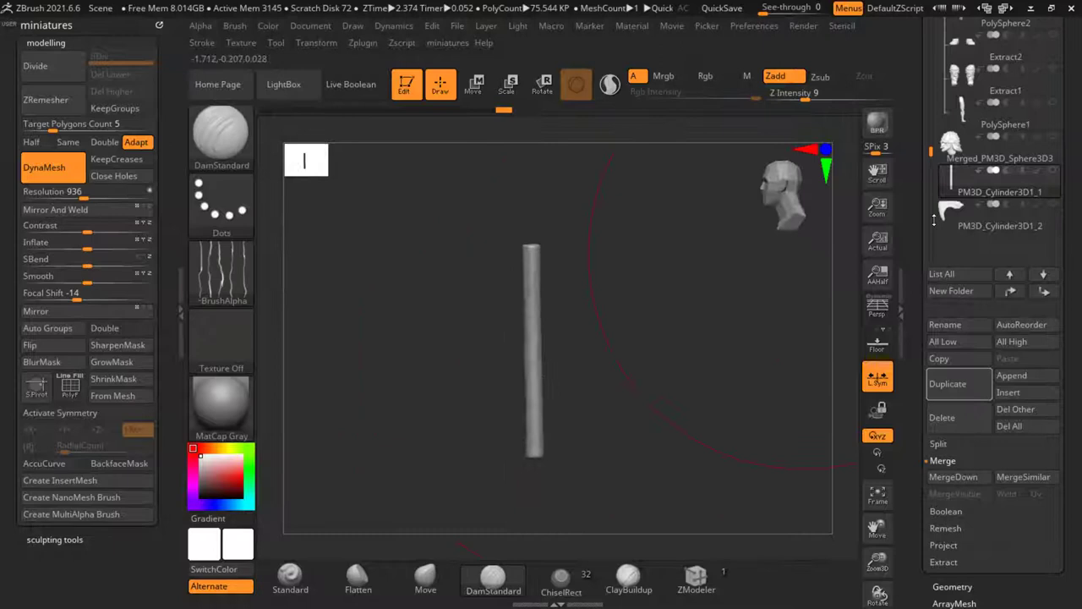
Step: Show the axe head again and merge it with the handle into one subtool
{"action": "left_click", "coordinate": [1052, 175]}
{"action": "left_click", "coordinate": [1052, 206]}
{"action": "left_click_drag", "start_coordinate": [640, 341], "coordinate": [674, 484]}
{"action": "left_click_drag", "start_coordinate": [675, 457], "coordinate": [668, 508], "text": "alt"}
{"action": "left_click_drag", "start_coordinate": [489, 321], "coordinate": [613, 313]}
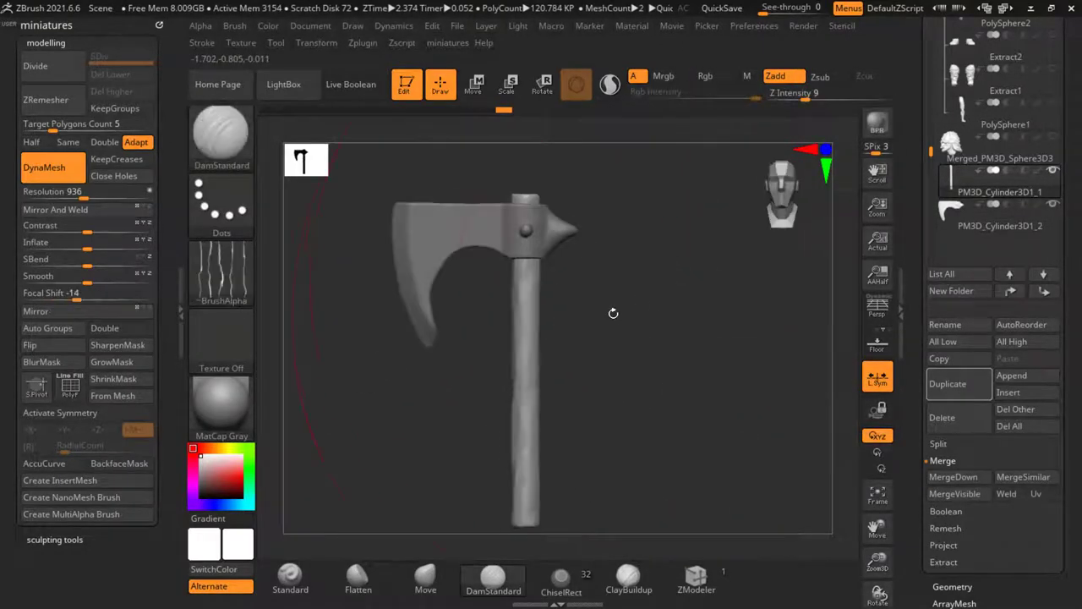
{"action": "left_click", "coordinate": [943, 480]}
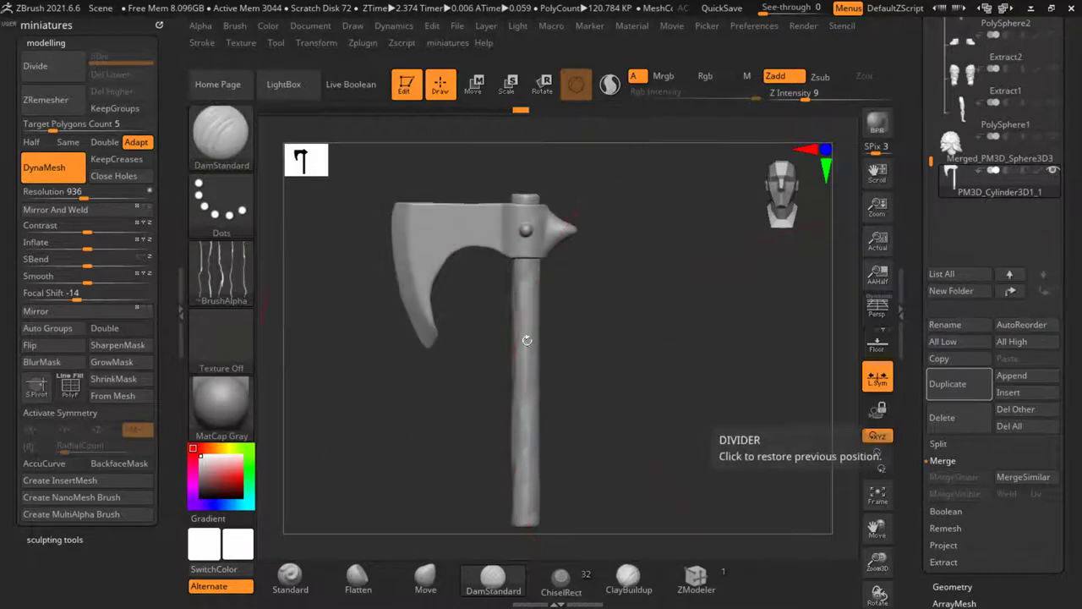
Step: Re-DynaMesh the merged axe at a resolution of 936
{"action": "left_click_drag", "start_coordinate": [604, 341], "coordinate": [616, 343], "text": "alt"}
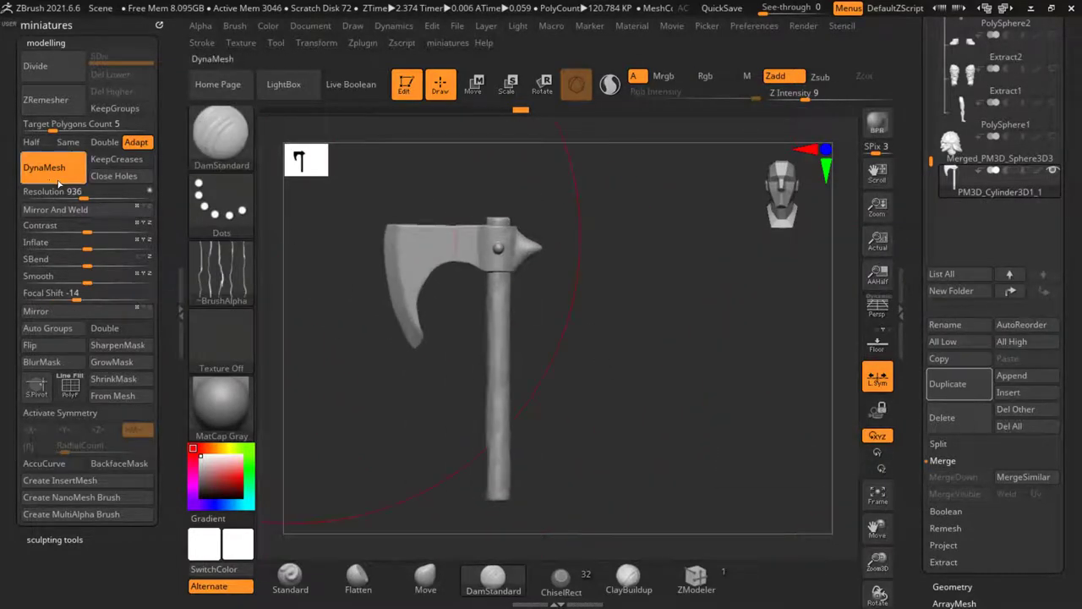
{"action": "left_click", "coordinate": [59, 180]}
{"action": "left_click", "coordinate": [58, 179]}
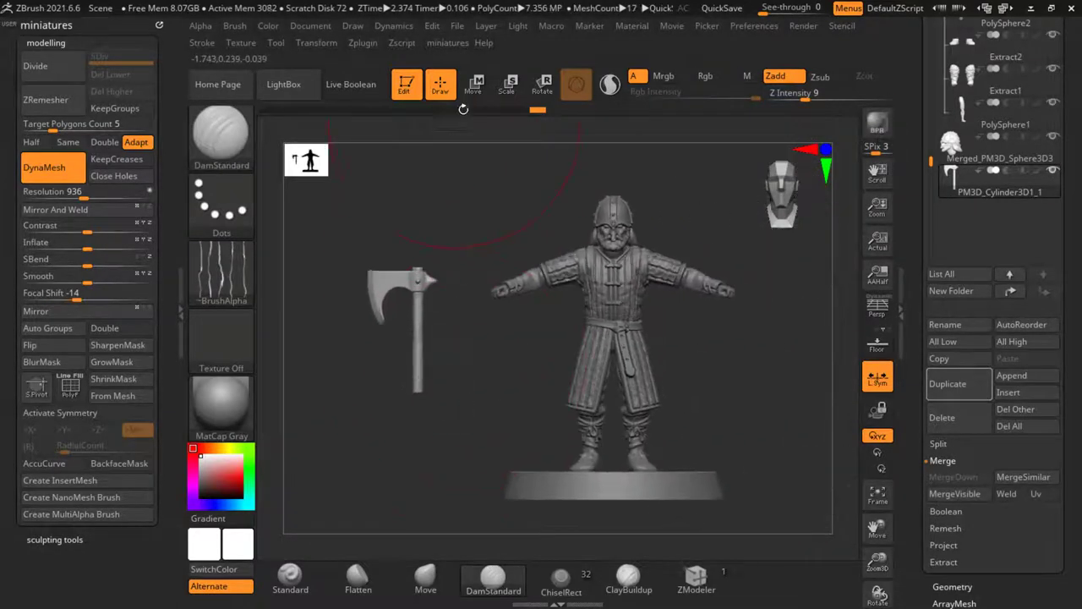
Step: Lay the axe horizontally beside the warrior's right thigh and shift its gizmo pivot to the handle's butt end
{"action": "key", "text": "w"}
{"action": "left_click_drag", "start_coordinate": [416, 387], "coordinate": [651, 507]}
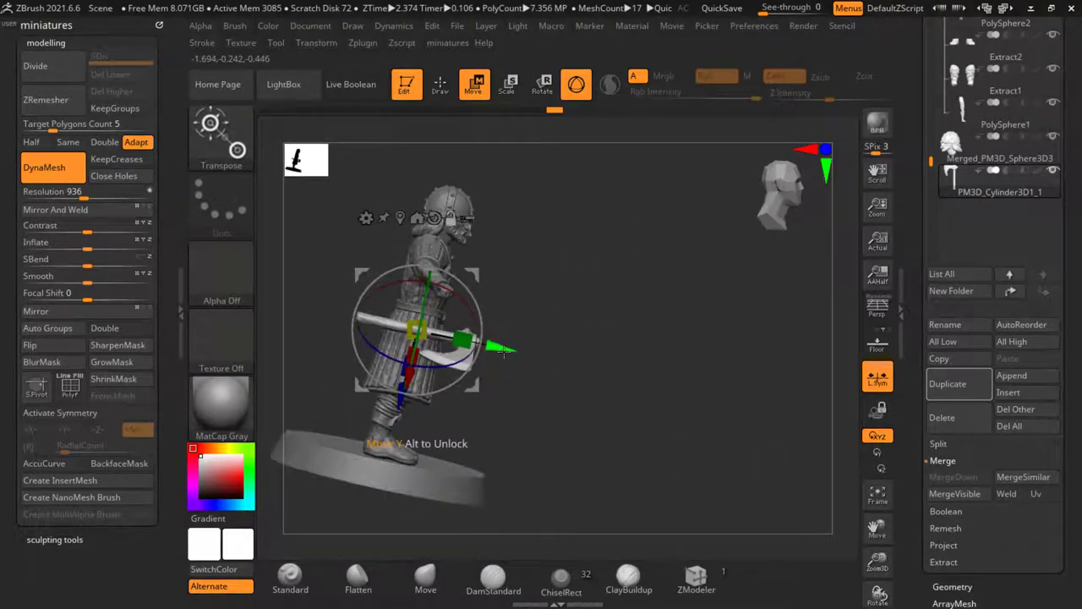
{"action": "left_click_drag", "start_coordinate": [504, 353], "coordinate": [458, 347], "text": "alt"}
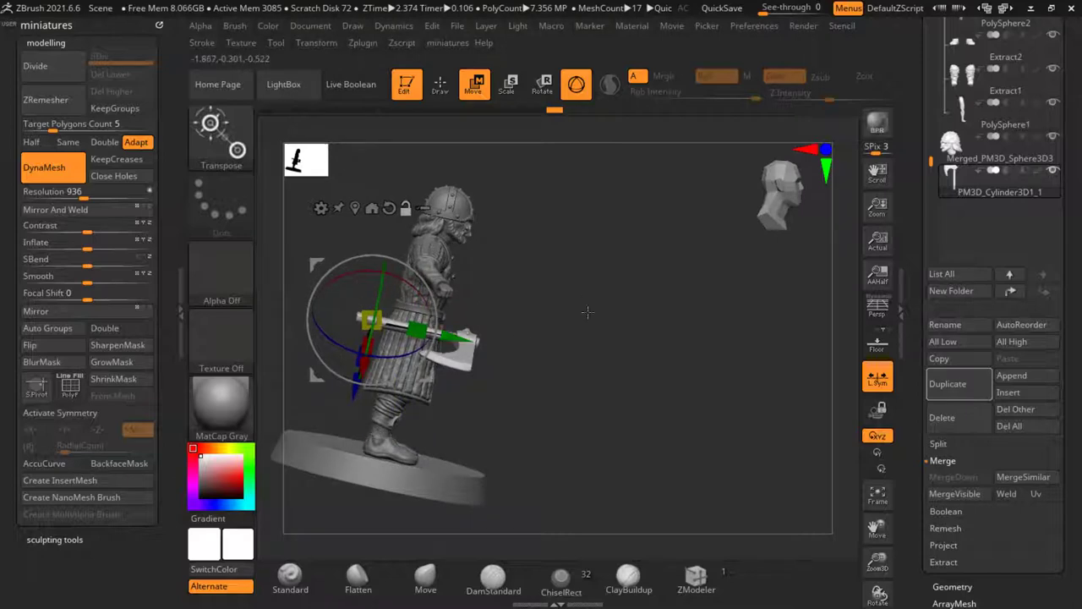
{"action": "left_click_drag", "start_coordinate": [588, 312], "coordinate": [553, 392]}
{"action": "left_click_drag", "start_coordinate": [553, 393], "coordinate": [572, 448], "text": "alt"}
Step: Move and rotate the axe so its handle runs through the warrior's right fist with the head pointing forward
{"action": "left_click_drag", "start_coordinate": [449, 435], "coordinate": [508, 359]}
{"action": "left_click_drag", "start_coordinate": [559, 411], "coordinate": [568, 490], "text": "alt"}
{"action": "left_click_drag", "start_coordinate": [471, 316], "coordinate": [478, 282]}
{"action": "left_click_drag", "start_coordinate": [522, 345], "coordinate": [532, 264]}
{"action": "left_click_drag", "start_coordinate": [596, 463], "coordinate": [595, 403], "text": "alt"}
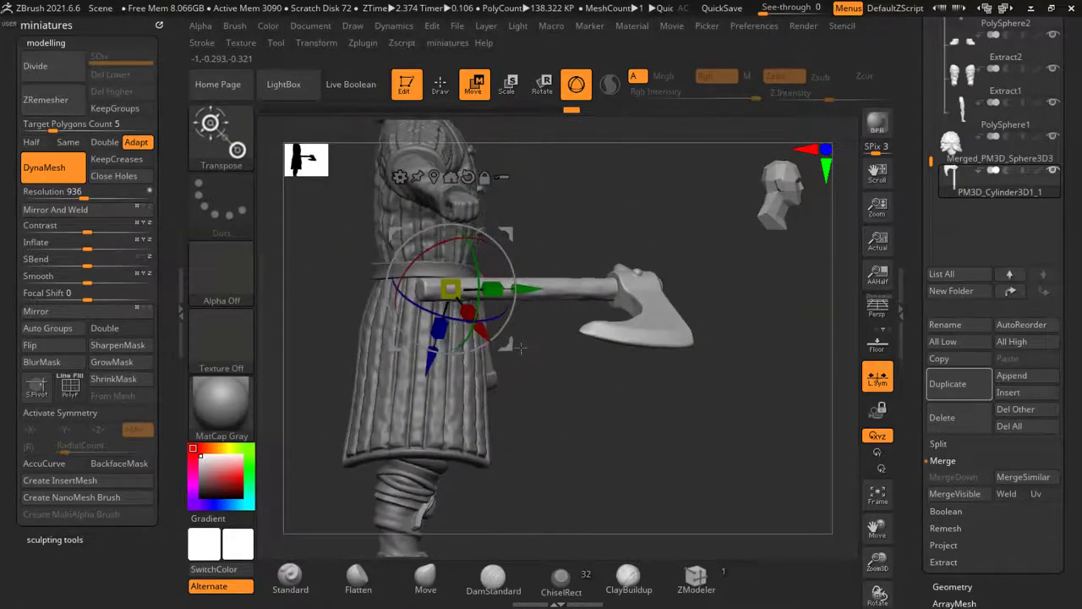
{"action": "left_click_drag", "start_coordinate": [520, 348], "coordinate": [442, 314]}
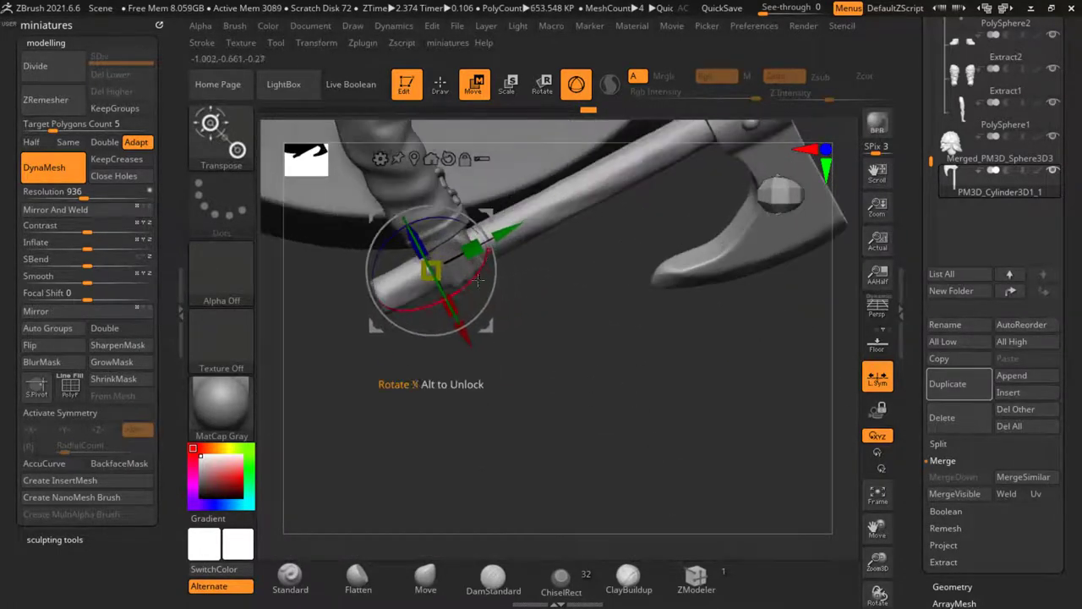
{"action": "left_click_drag", "start_coordinate": [440, 308], "coordinate": [445, 315]}
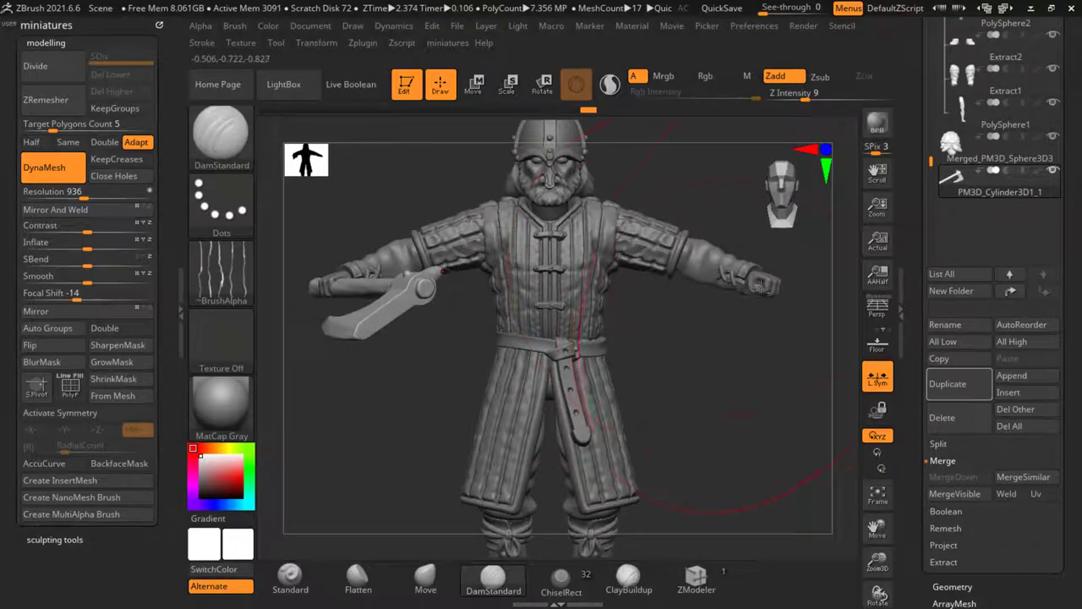
Step: Select the warrior's hands and enlarge them with the Size deformation
{"action": "left_click", "coordinate": [384, 271], "text": "alt"}
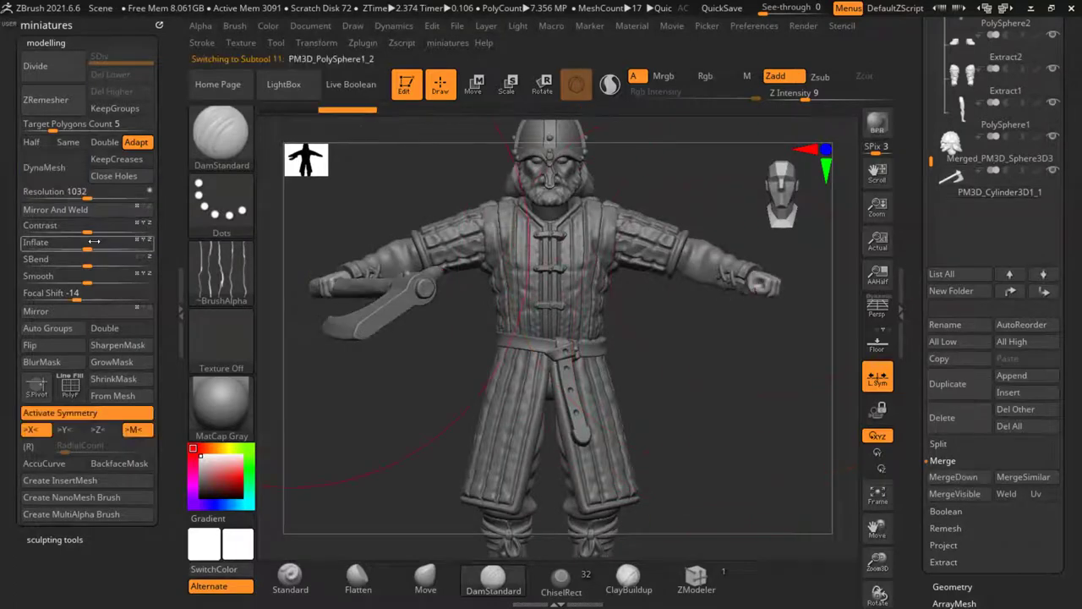
{"action": "left_click_drag", "start_coordinate": [88, 248], "coordinate": [93, 246]}
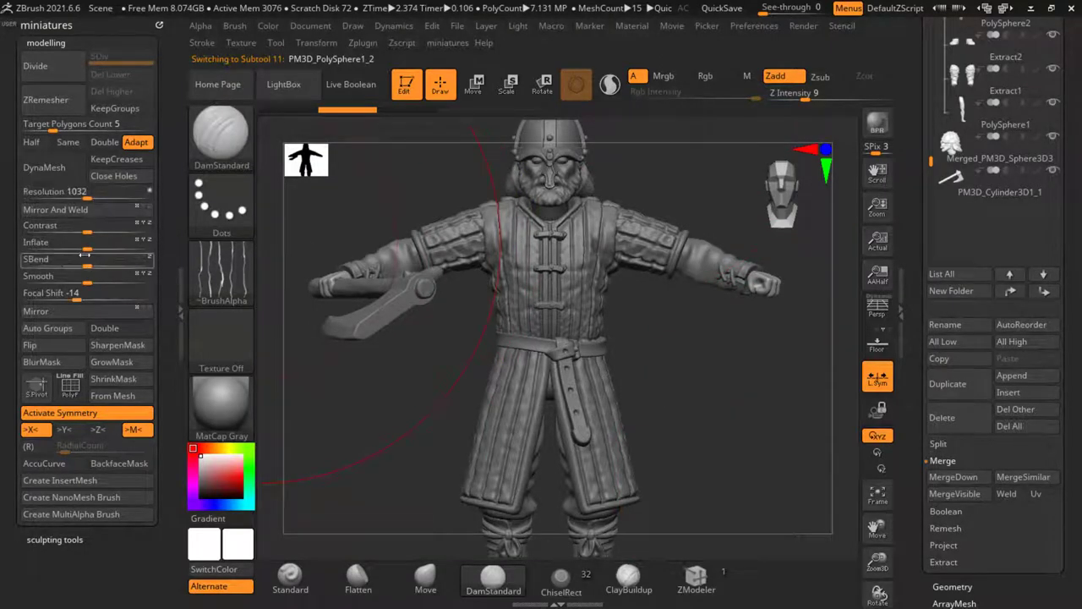
{"action": "left_click_drag", "start_coordinate": [919, 535], "coordinate": [930, 410]}
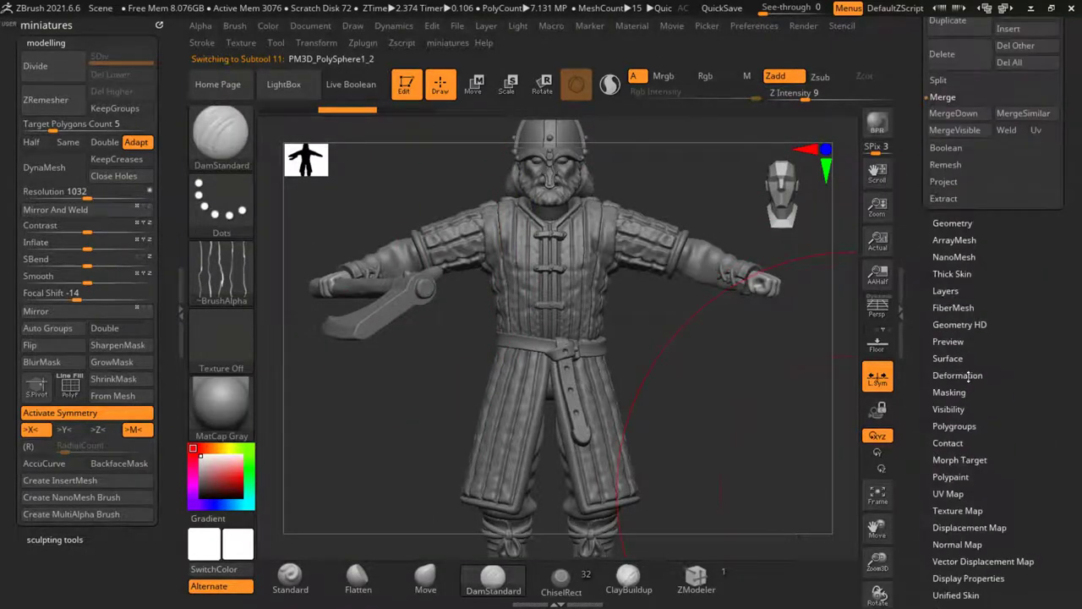
{"action": "left_click", "coordinate": [961, 376]}
{"action": "left_click_drag", "start_coordinate": [910, 253], "coordinate": [906, 351]}
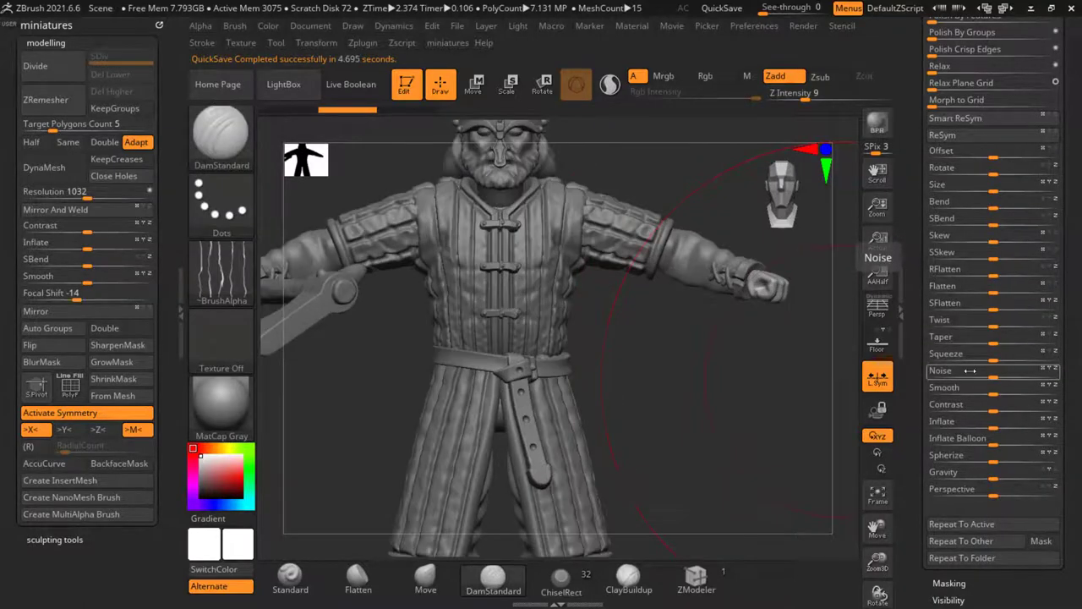
{"action": "left_click_drag", "start_coordinate": [744, 312], "coordinate": [772, 362], "text": "alt"}
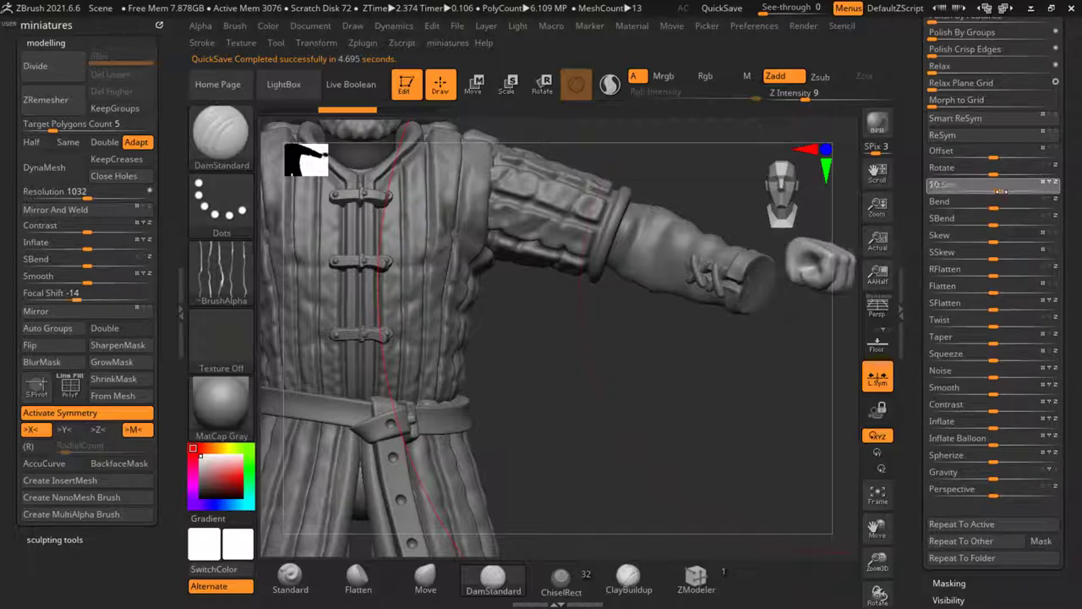
{"action": "left_click", "coordinate": [877, 240]}
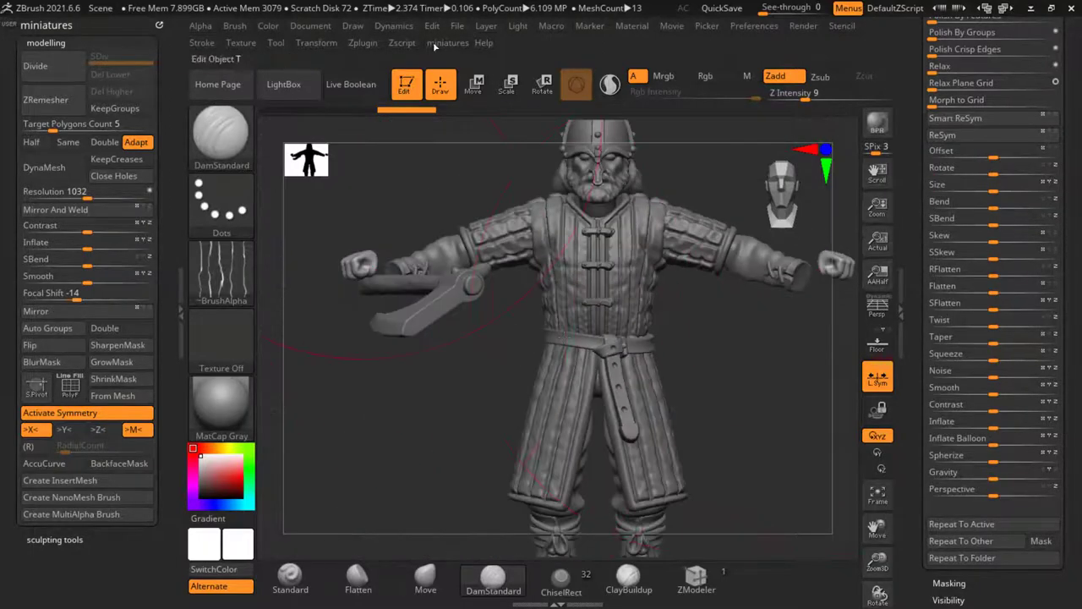
Step: Centre the gizmo on the enlarged hands and move them back onto the wrists, with the right fist around the axe handle
{"action": "key", "text": "w"}
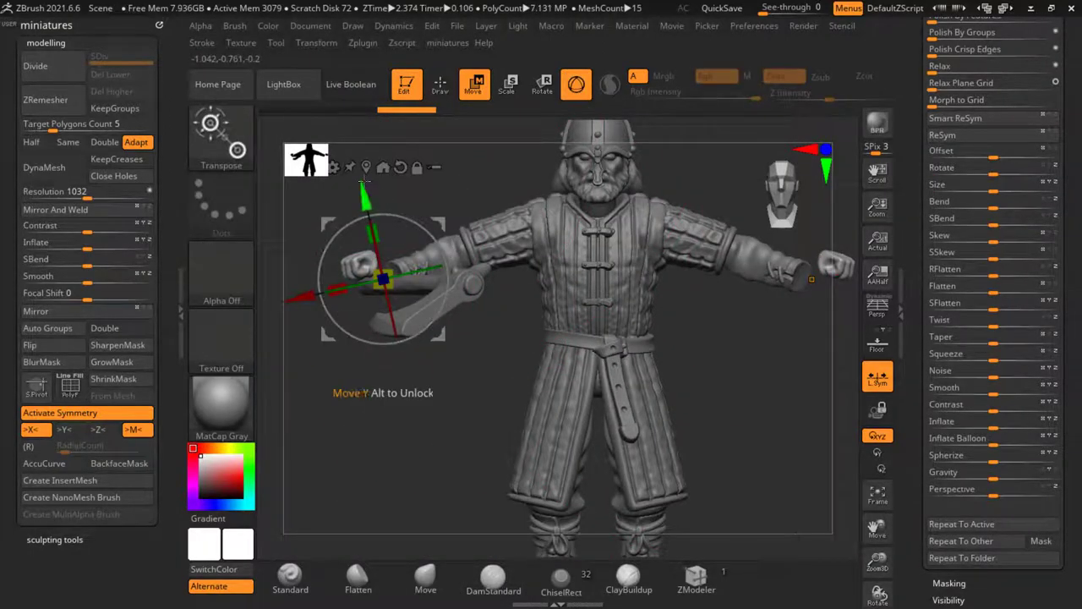
{"action": "left_click", "coordinate": [366, 167]}
{"action": "mouse_move", "coordinate": [374, 187]}
{"action": "left_mouse_down", "text": "alt"}
{"action": "mouse_move", "coordinate": [390, 313]}
{"action": "mouse_move", "coordinate": [449, 353]}
{"action": "left_mouse_up", "text": "alt"}
{"action": "left_click_drag", "start_coordinate": [464, 137], "coordinate": [518, 239]}
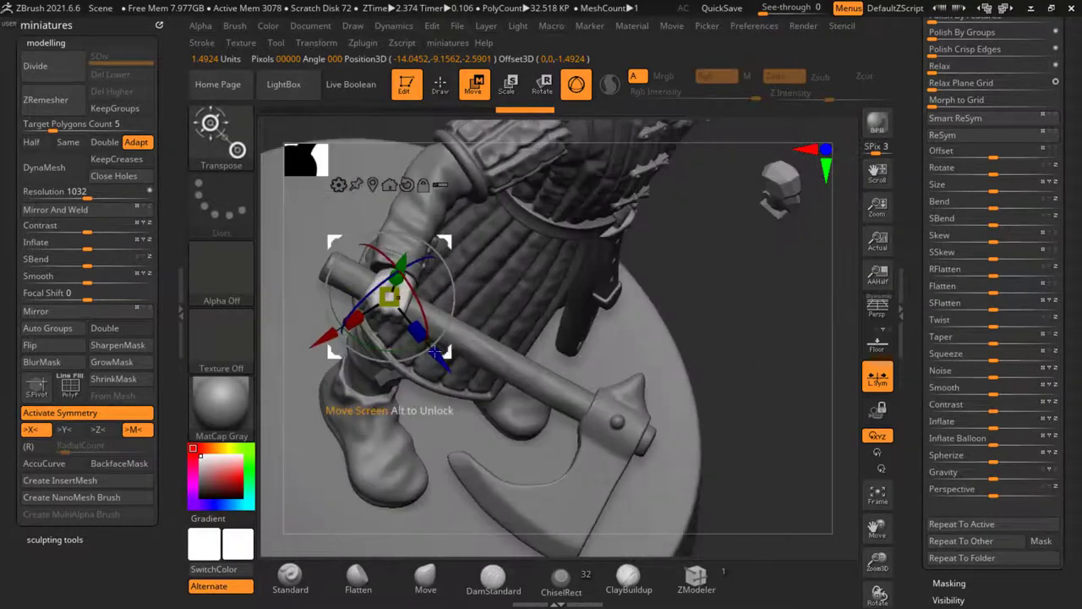
{"action": "left_click_drag", "start_coordinate": [448, 352], "coordinate": [507, 279]}
{"action": "key", "text": "q"}
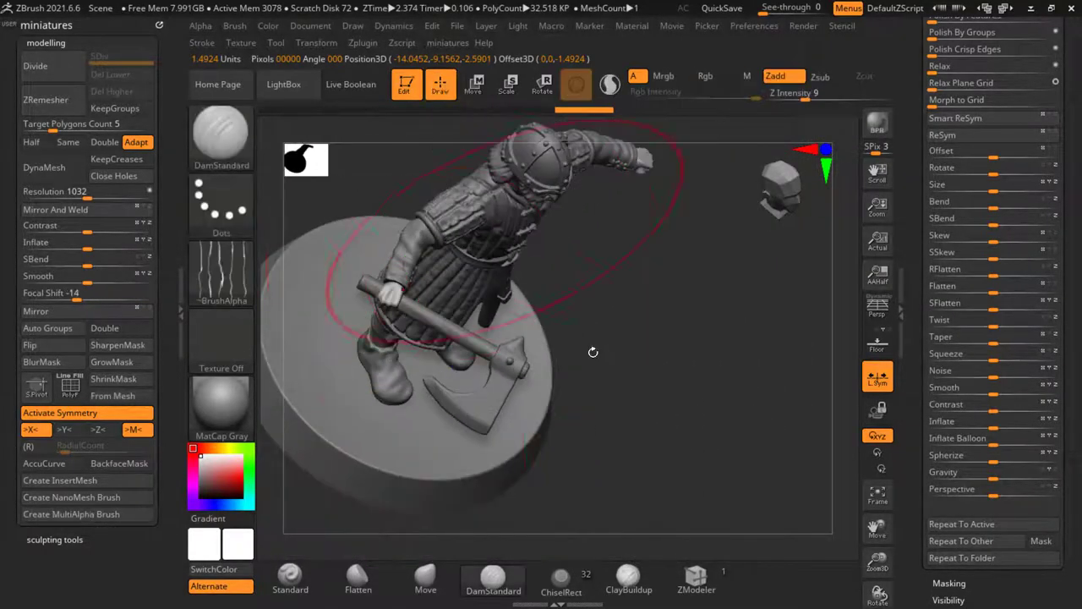
{"action": "mouse_move", "coordinate": [701, 428]}
{"action": "left_mouse_down"}
{"action": "mouse_move", "coordinate": [712, 366]}
{"action": "mouse_move", "coordinate": [733, 343]}
{"action": "left_mouse_up"}
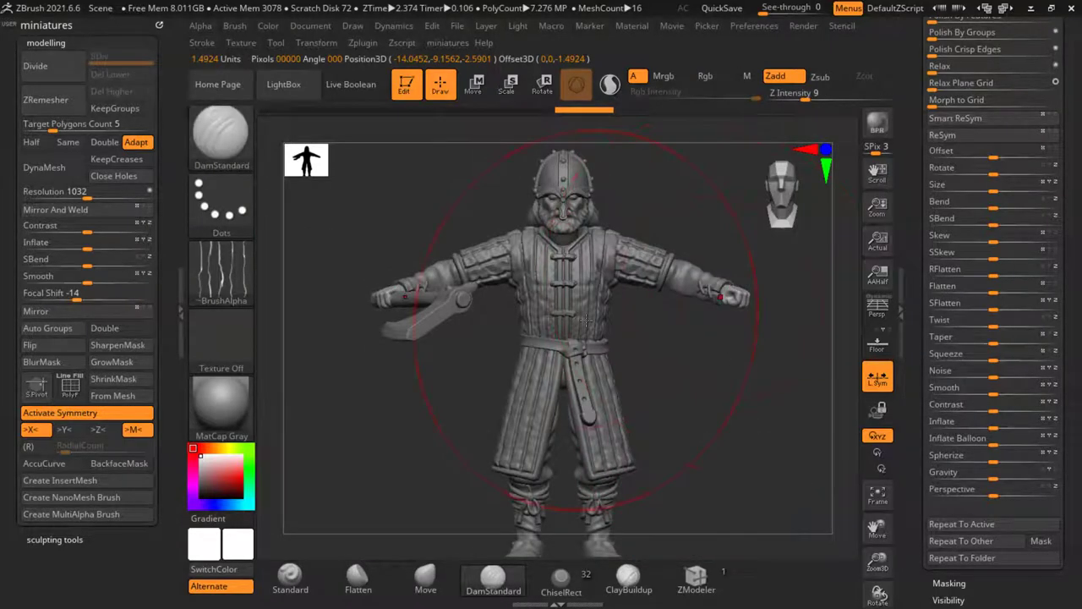
{"action": "left_click_drag", "start_coordinate": [661, 369], "coordinate": [659, 427]}
{"action": "left_click_drag", "start_coordinate": [659, 427], "coordinate": [664, 372], "text": "shift"}
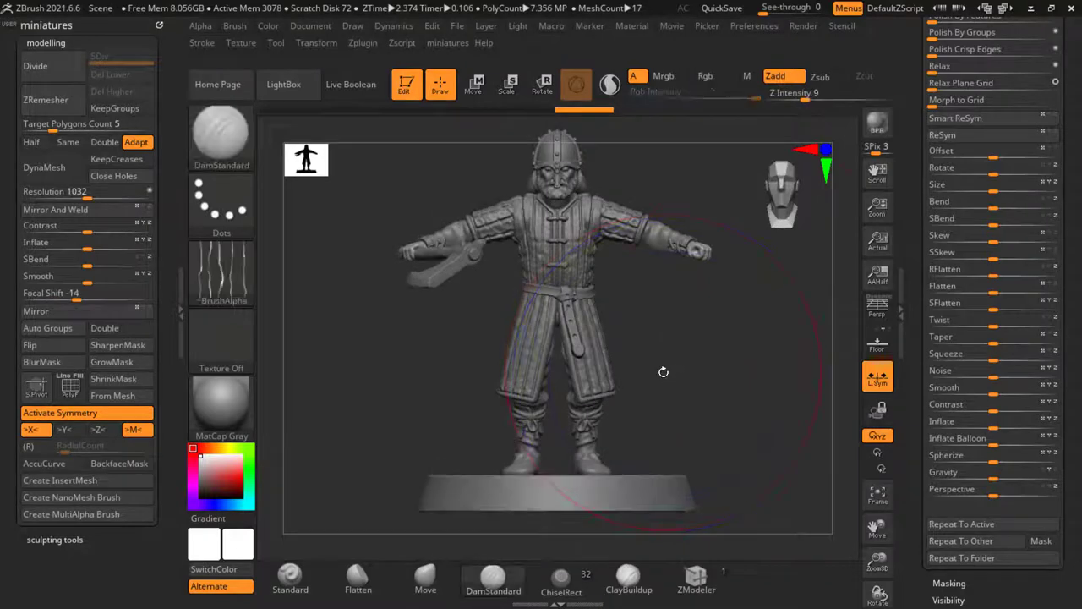
Step: Show the subtool list of the axe-carrying character
{"action": "scroll", "coordinate": [941, 169], "scroll_direction": "up", "scroll_amount": 5}
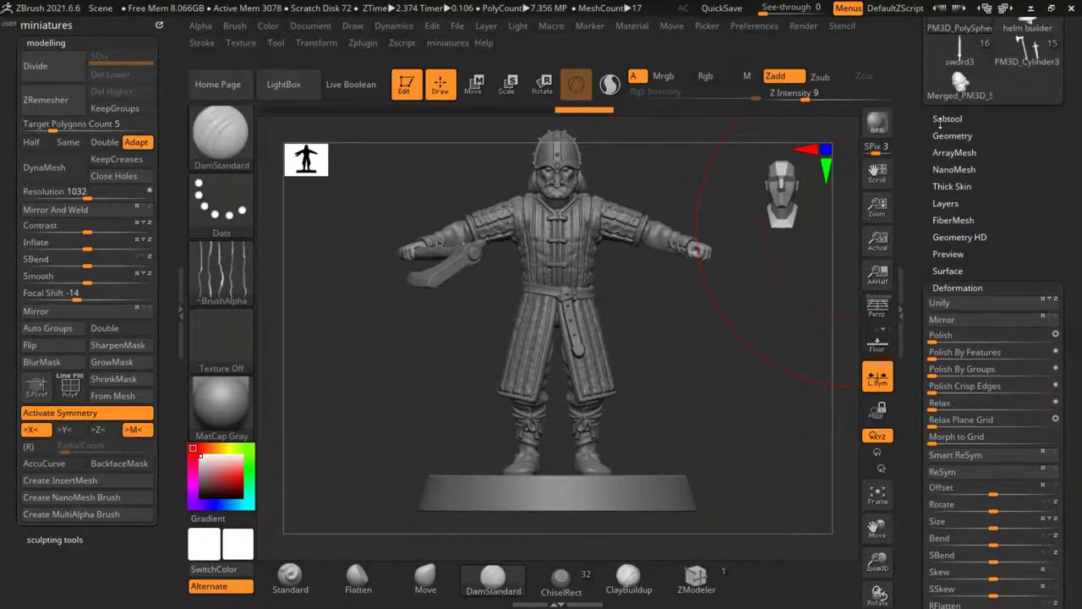
{"action": "left_click", "coordinate": [940, 122]}
{"action": "left_click_drag", "start_coordinate": [925, 120], "coordinate": [922, 195]}
{"action": "left_click_drag", "start_coordinate": [694, 330], "coordinate": [677, 317]}
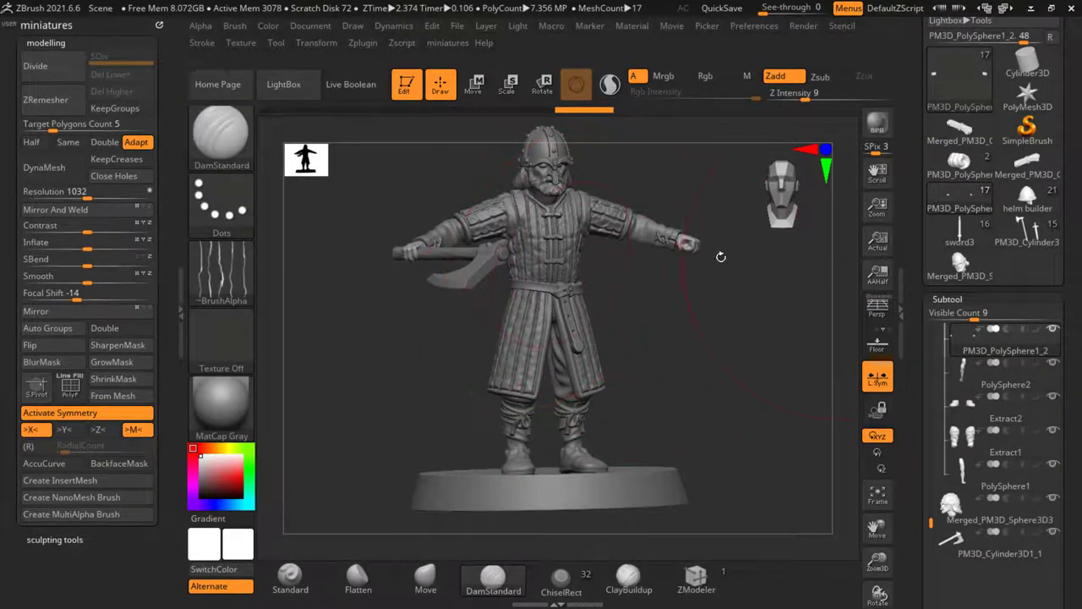
Step: Switch to the 15-part armoured warrior tool and select its round wooden shield subtool
{"action": "mouse_move", "coordinate": [960, 177]}
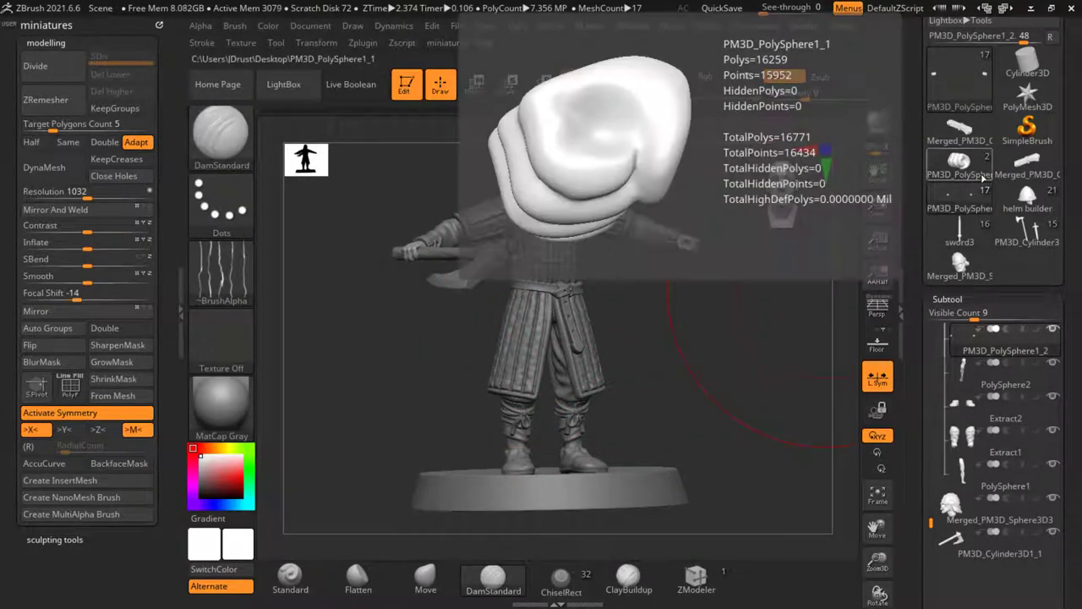
{"action": "left_click", "coordinate": [1014, 233]}
{"action": "left_click", "coordinate": [1053, 397], "text": "shift"}
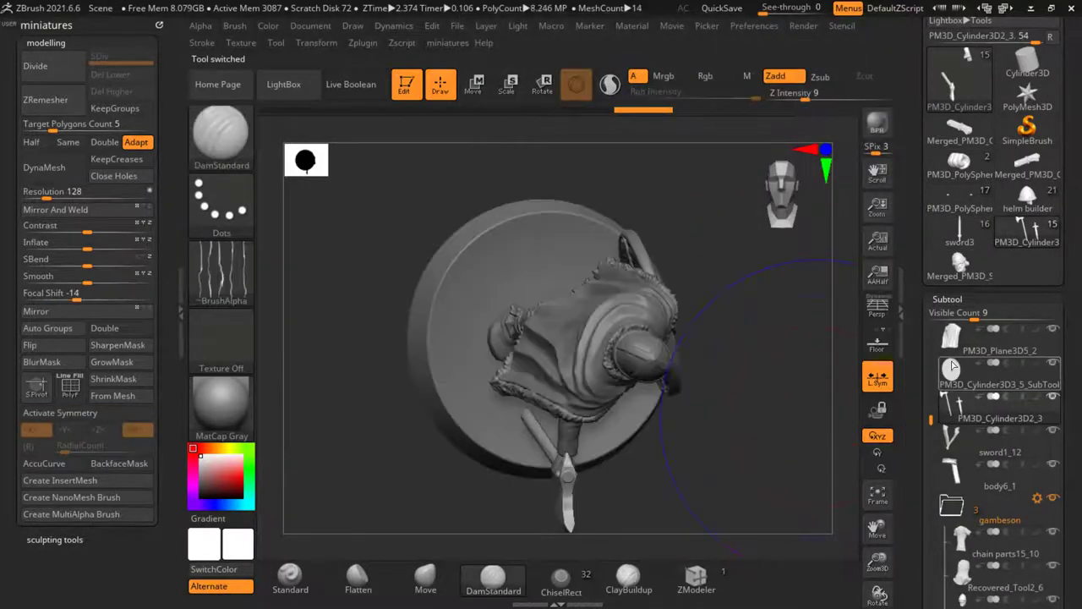
{"action": "left_click", "coordinate": [655, 397], "text": "alt"}
{"action": "left_click_drag", "start_coordinate": [727, 459], "coordinate": [713, 295]}
{"action": "left_click_drag", "start_coordinate": [925, 101], "coordinate": [924, 207]}
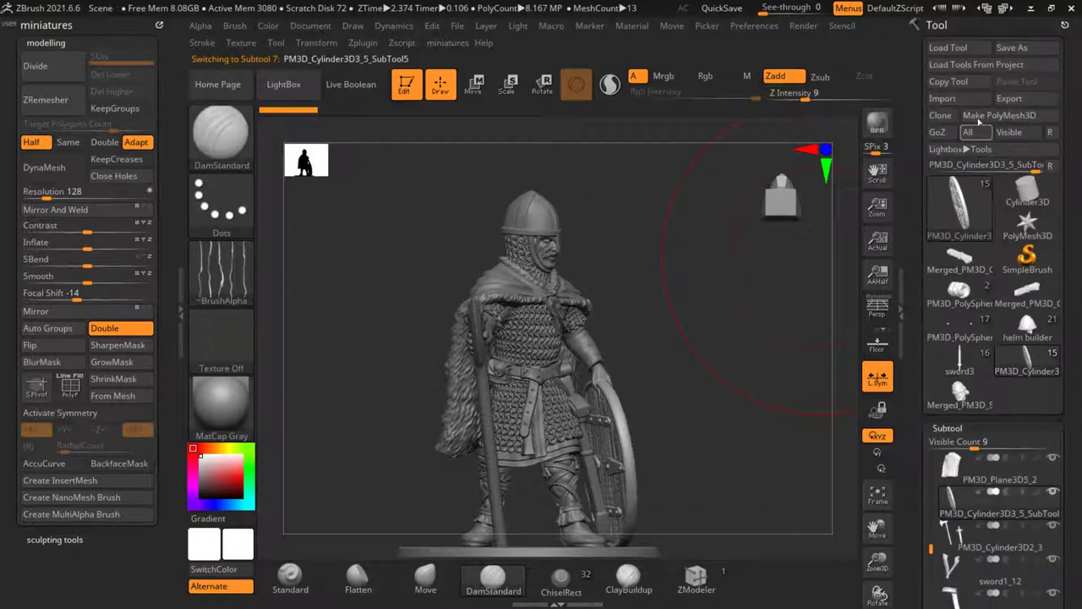
Step: Make a separate PolyMesh3D tool from the shield and delete all subtools of the source warrior tool
{"action": "left_click", "coordinate": [976, 119]}
{"action": "left_click", "coordinate": [987, 360]}
{"action": "scroll", "coordinate": [924, 462], "scroll_direction": "down", "scroll_amount": 6}
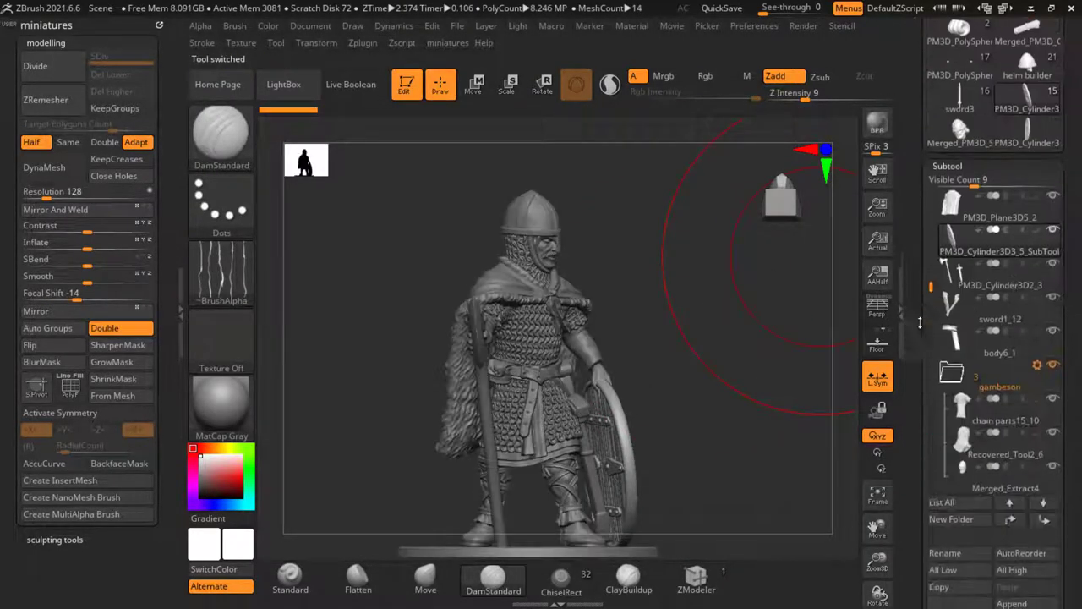
{"action": "left_click_drag", "start_coordinate": [925, 468], "coordinate": [924, 463]}
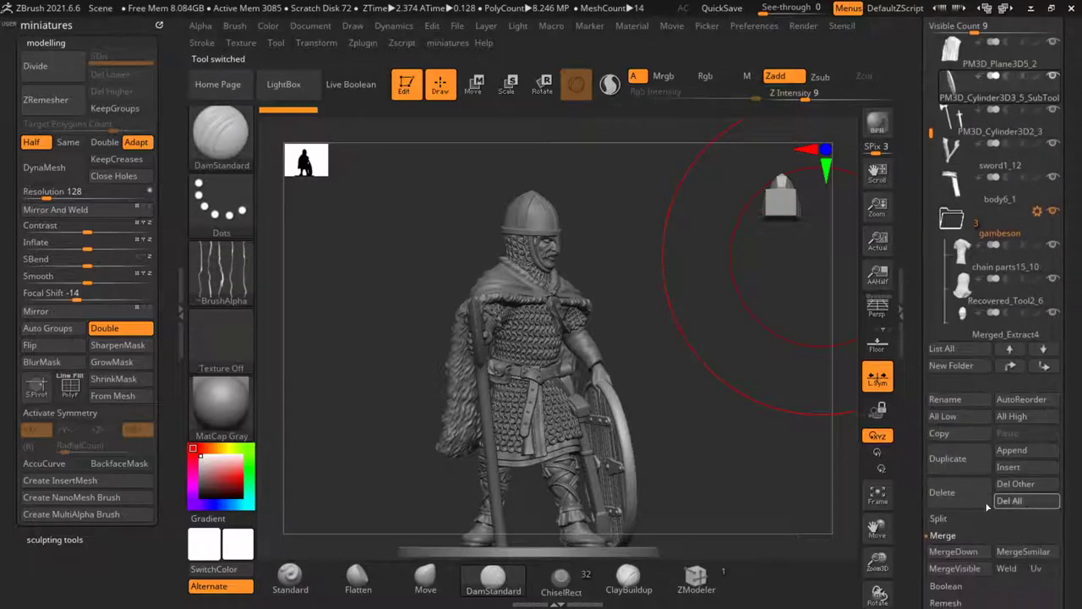
{"action": "left_click", "coordinate": [997, 501]}
{"action": "left_click_drag", "start_coordinate": [915, 285], "coordinate": [916, 508]}
{"action": "left_click", "coordinate": [968, 285]}
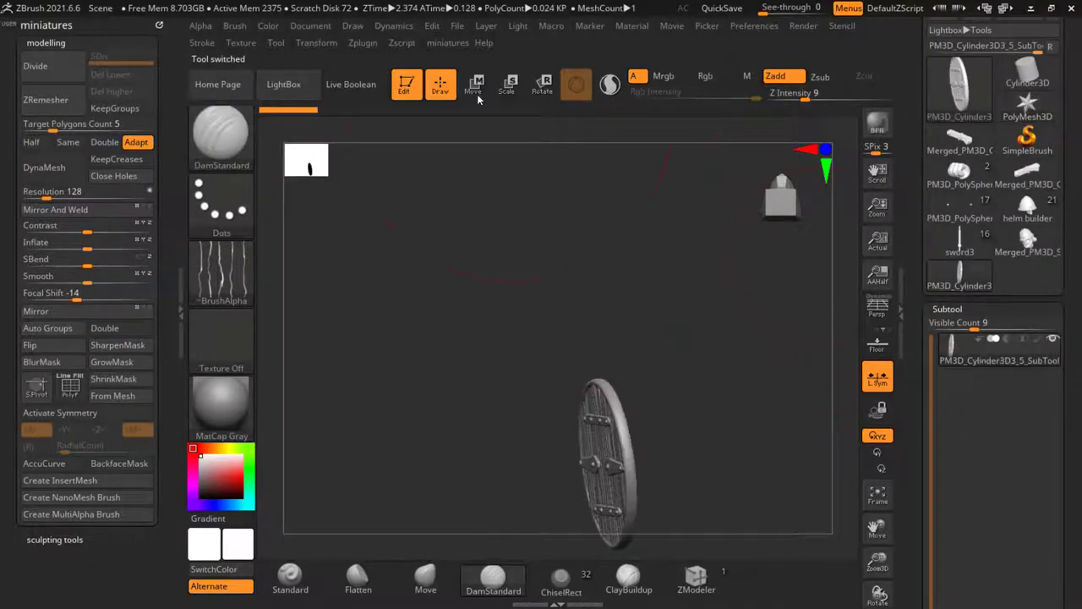
Step: Frame the reference shield and examine its planked back, metal straps, rim and central boss from both sides
{"action": "left_click", "coordinate": [478, 94]}
{"action": "left_click_drag", "start_coordinate": [666, 355], "coordinate": [654, 260], "text": "alt"}
{"action": "left_click", "coordinate": [501, 353]}
{"action": "key", "text": "f"}
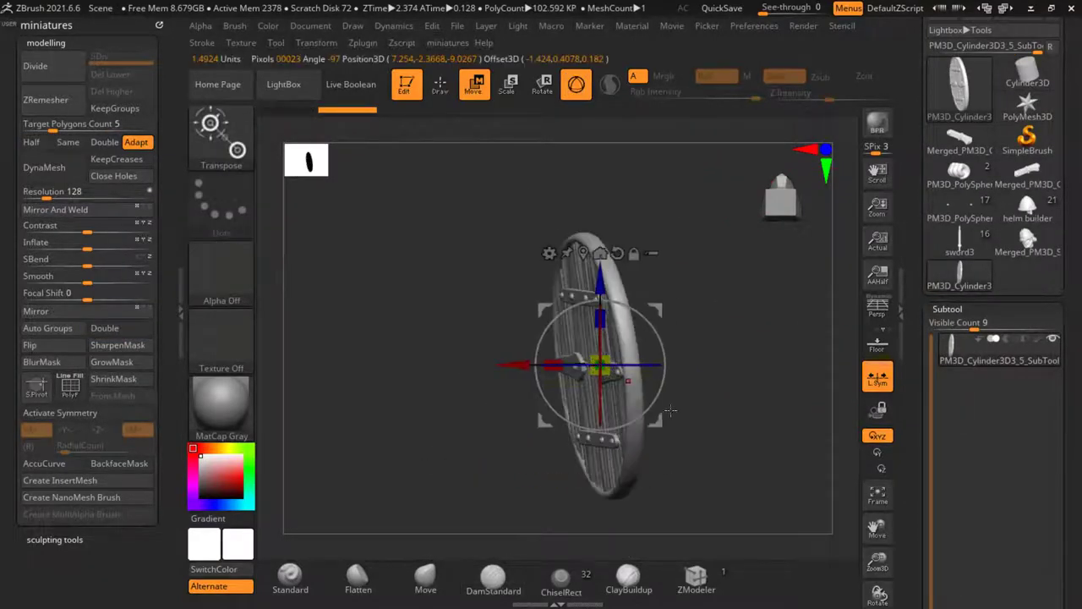
{"action": "left_click_drag", "start_coordinate": [689, 414], "coordinate": [773, 441]}
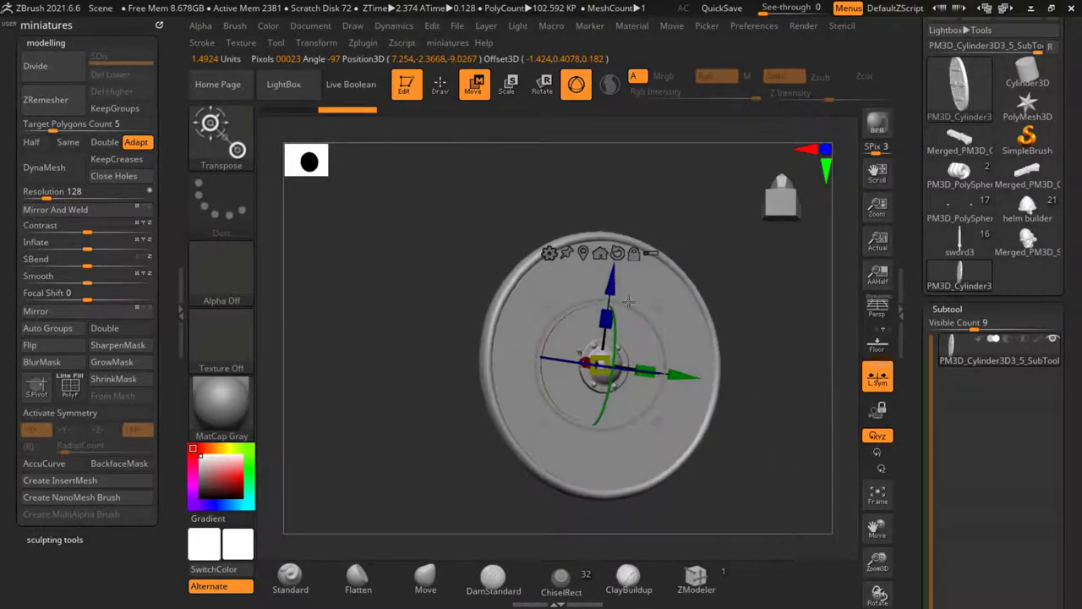
{"action": "left_click", "coordinate": [440, 85]}
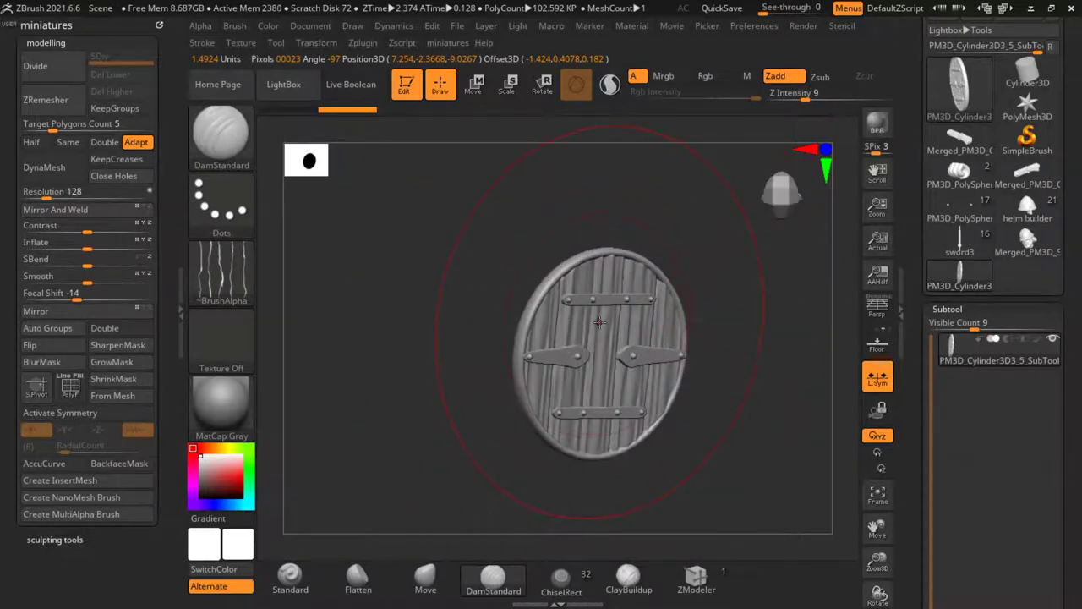
{"action": "left_click_drag", "start_coordinate": [544, 249], "coordinate": [588, 252], "text": "shift"}
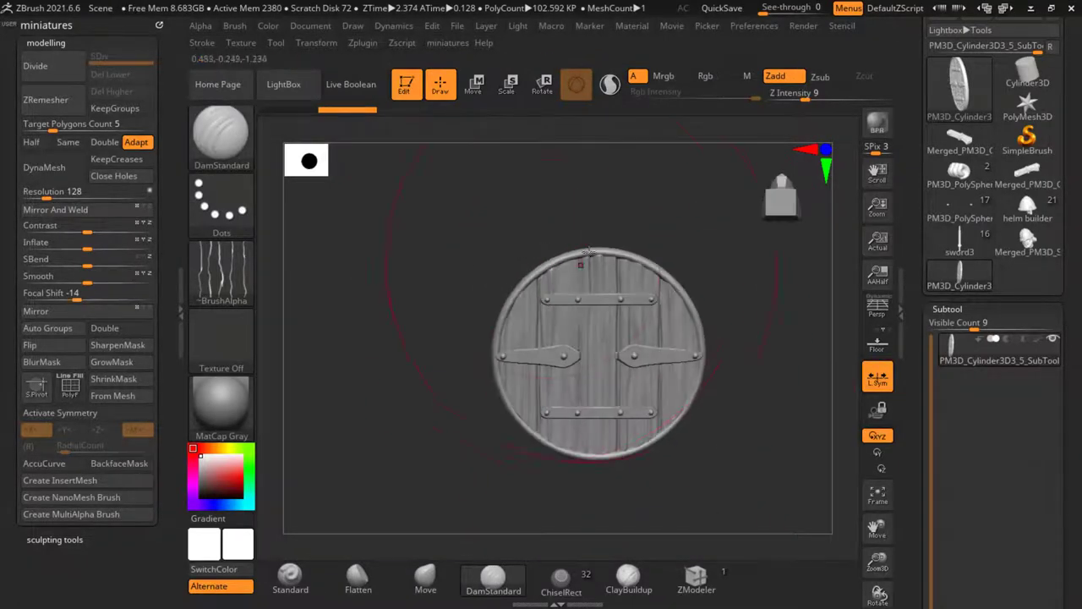
{"action": "left_click_drag", "start_coordinate": [788, 480], "coordinate": [643, 473]}
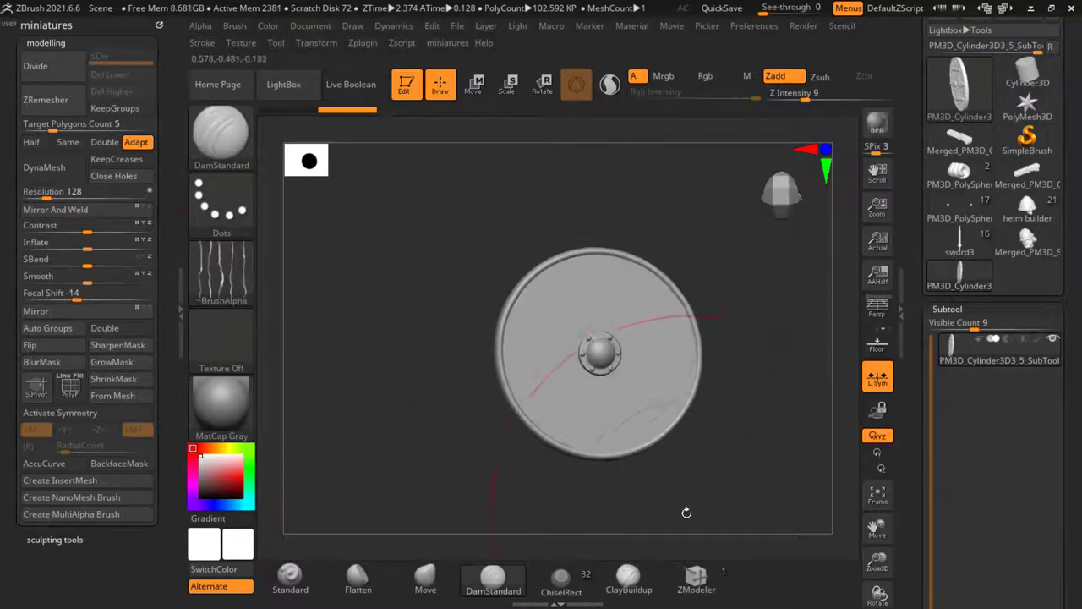
{"action": "scroll", "coordinate": [596, 340], "scroll_direction": "up", "scroll_amount": 5}
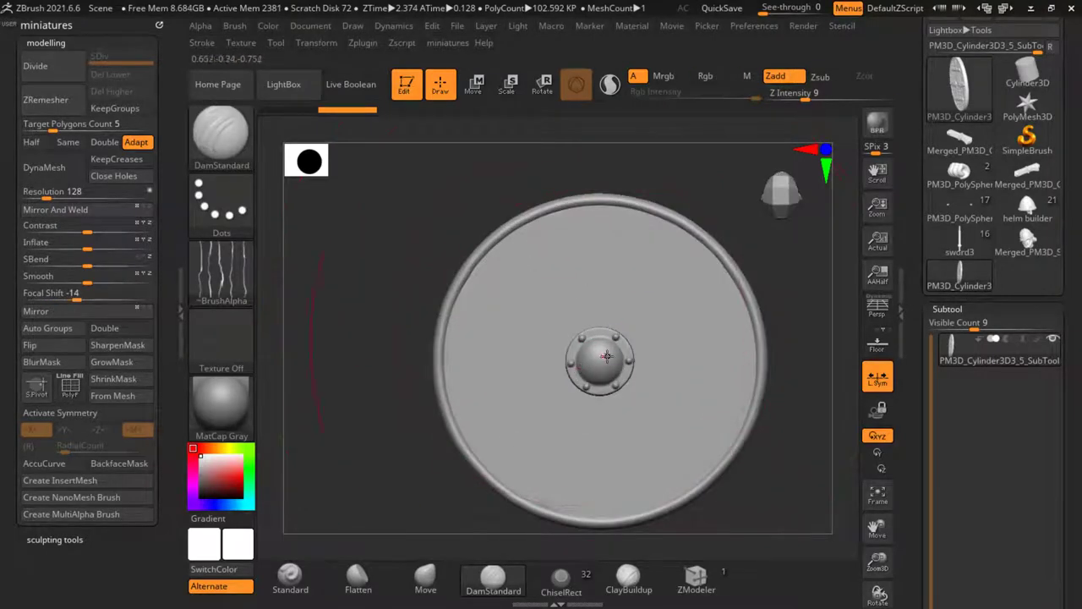
{"action": "scroll", "coordinate": [607, 356], "scroll_direction": "down", "scroll_amount": 2}
{"action": "mouse_move", "coordinate": [747, 461]}
{"action": "left_mouse_down"}
{"action": "mouse_move", "coordinate": [764, 471]}
{"action": "mouse_move", "coordinate": [763, 454]}
{"action": "mouse_move", "coordinate": [743, 475]}
{"action": "mouse_move", "coordinate": [751, 450]}
{"action": "left_mouse_up"}
Step: Delete the Merged_PM3D_Sphere3D2 helmeted head tool
{"action": "left_click", "coordinate": [961, 242]}
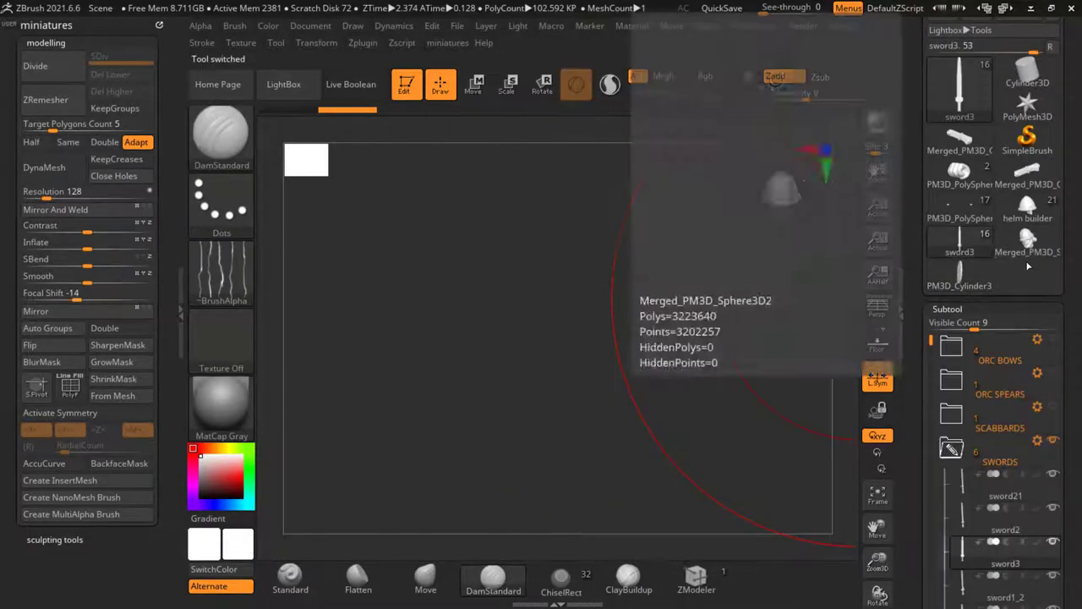
{"action": "left_click", "coordinate": [1028, 246]}
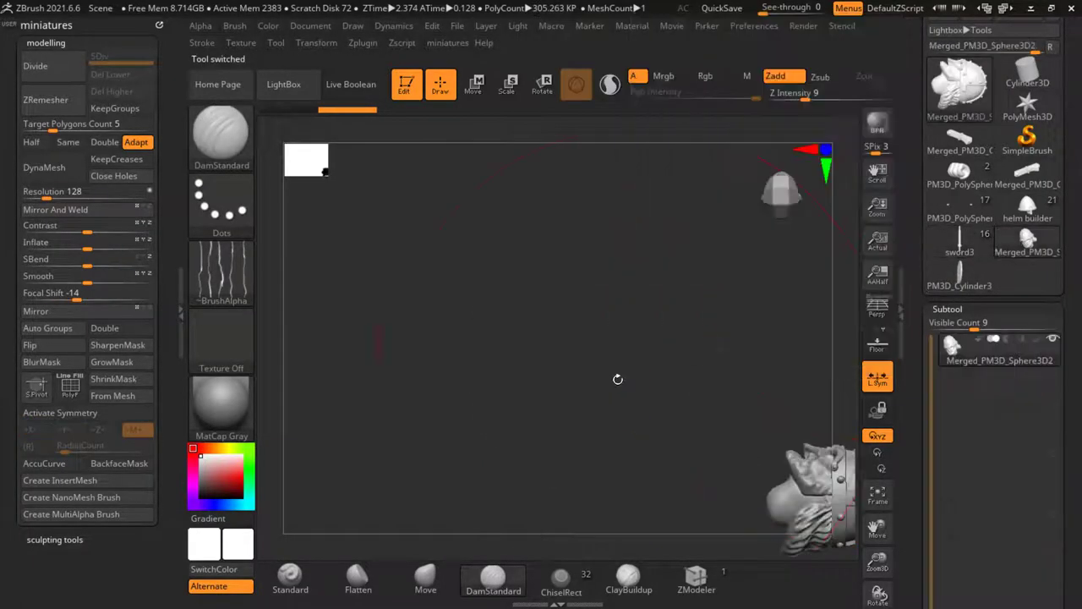
{"action": "left_click_drag", "start_coordinate": [916, 452], "coordinate": [915, 327]}
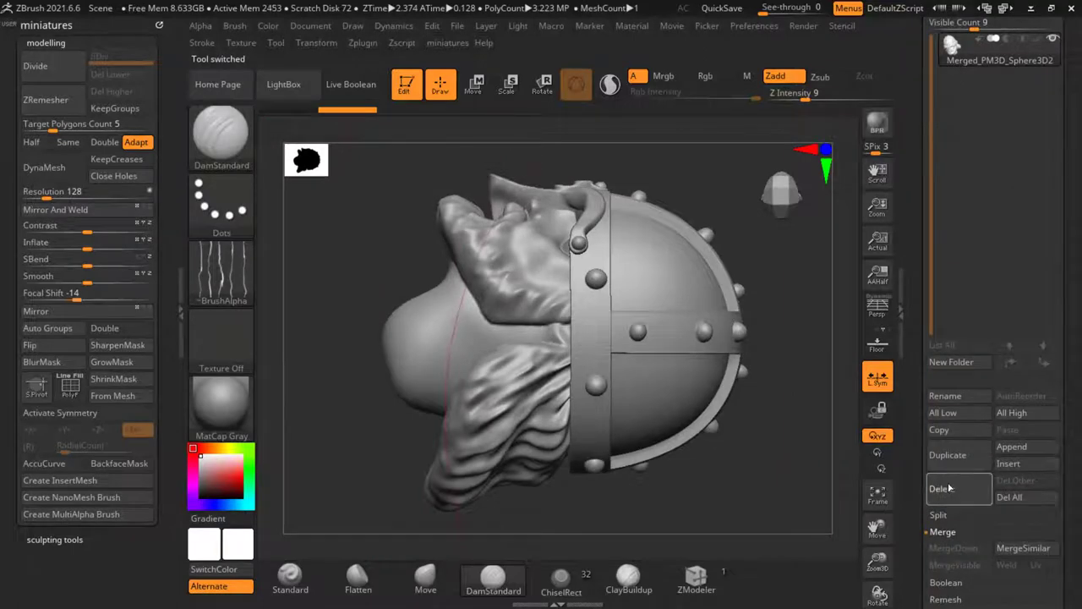
{"action": "left_click", "coordinate": [949, 489]}
Step: Delete all subtools of the helm builder tool and of the sword3 tool
{"action": "left_click_drag", "start_coordinate": [911, 278], "coordinate": [970, 375]}
{"action": "left_click", "coordinate": [1006, 340]}
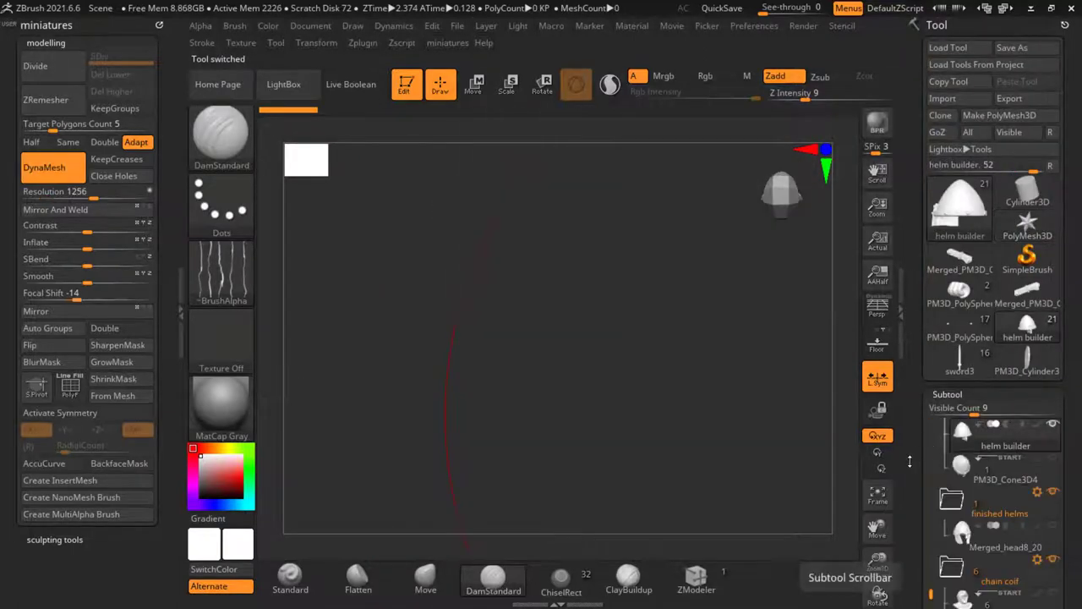
{"action": "left_click_drag", "start_coordinate": [920, 477], "coordinate": [942, 294]}
{"action": "left_click", "coordinate": [1026, 315]}
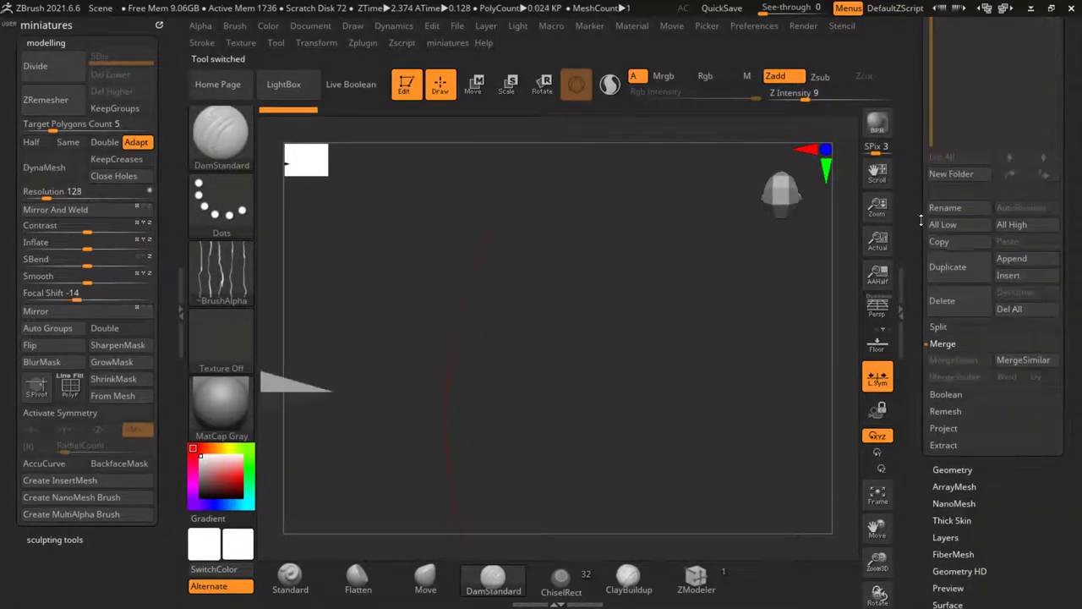
{"action": "left_click_drag", "start_coordinate": [920, 220], "coordinate": [911, 355]}
{"action": "left_click", "coordinate": [1004, 263]}
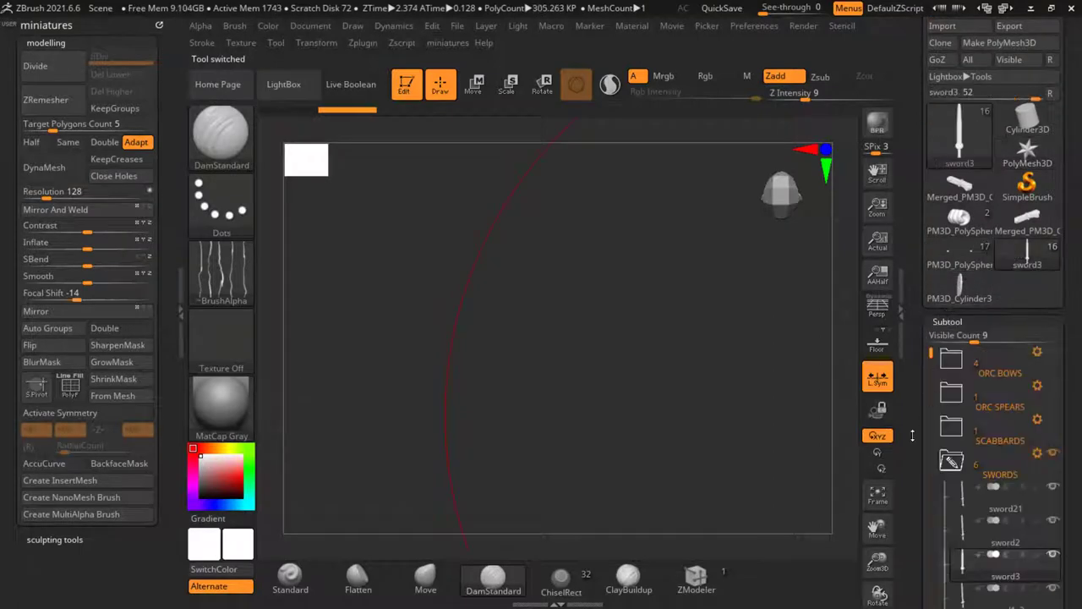
{"action": "scroll", "coordinate": [940, 311], "scroll_direction": "down", "scroll_amount": 10}
{"action": "left_click", "coordinate": [1019, 337]}
Step: Switch back to the 17-part axe-carrying character tool and face the figure from the front
{"action": "left_click_drag", "start_coordinate": [916, 251], "coordinate": [910, 354]}
{"action": "left_click", "coordinate": [963, 155]}
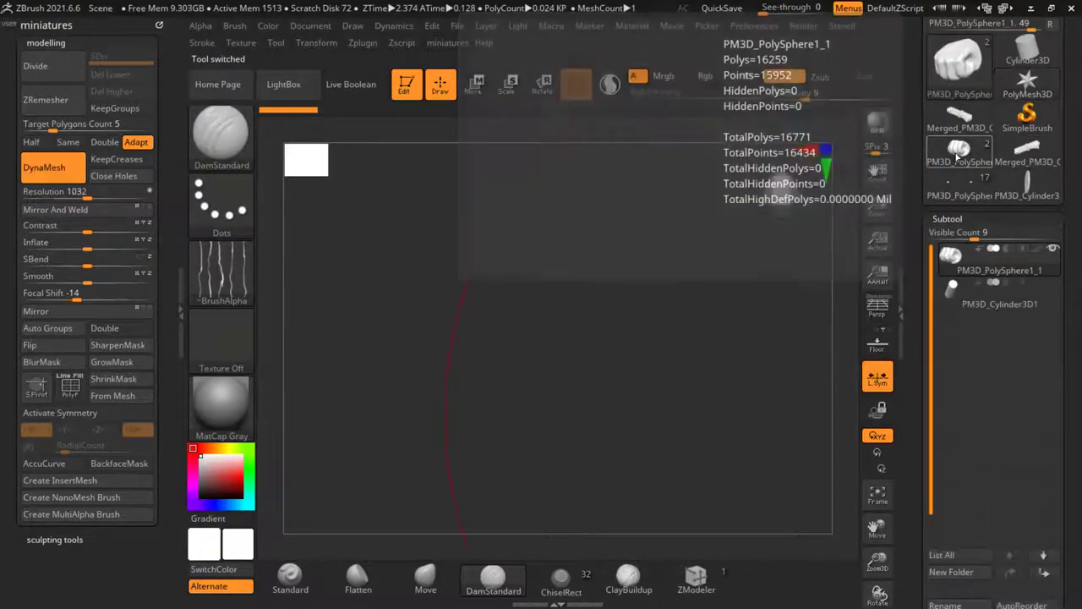
{"action": "left_click", "coordinate": [961, 185]}
{"action": "right_click_drag", "start_coordinate": [637, 364], "coordinate": [640, 287], "text": "ctrl"}
{"action": "left_click_drag", "start_coordinate": [655, 464], "coordinate": [787, 452]}
{"action": "right_click_drag", "start_coordinate": [786, 452], "coordinate": [744, 427], "text": "alt"}
{"action": "right_click_drag", "start_coordinate": [617, 338], "coordinate": [607, 376], "text": "ctrl"}
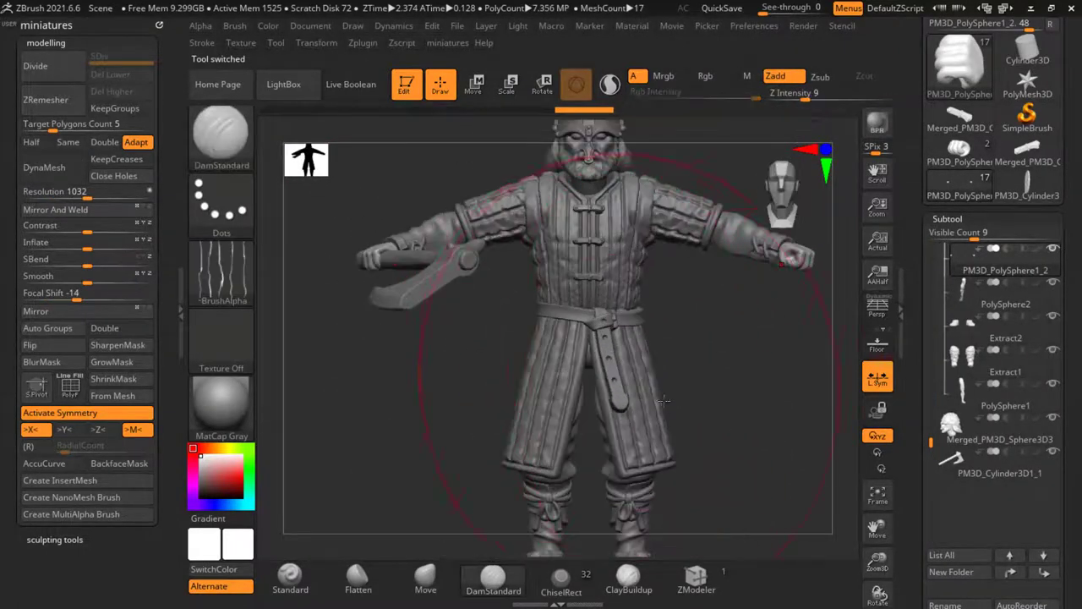
{"action": "right_click_drag", "start_coordinate": [742, 409], "coordinate": [759, 375], "text": "alt"}
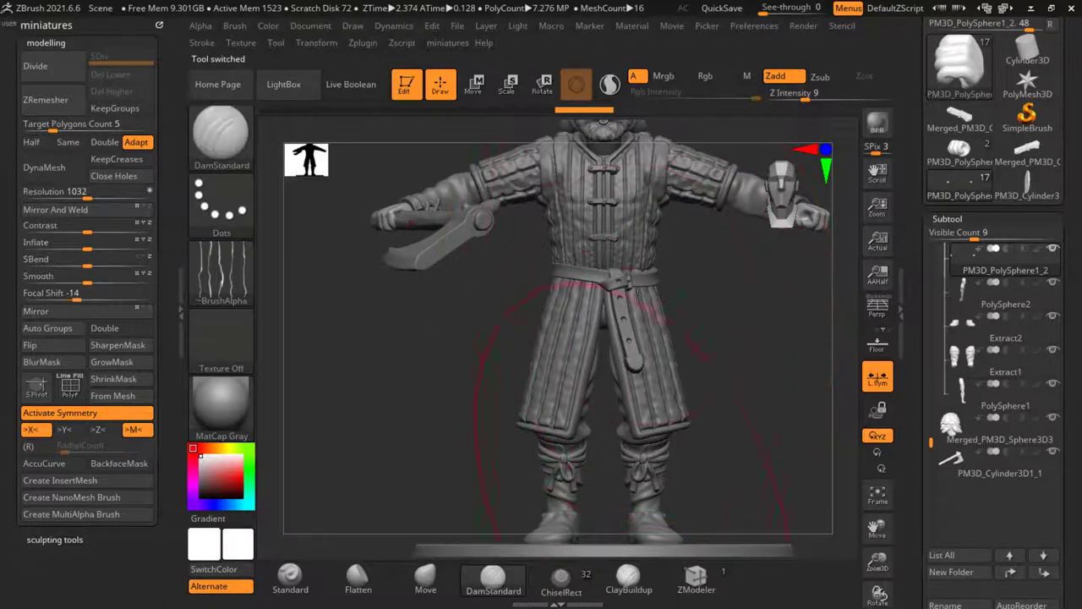
{"action": "right_click_drag", "start_coordinate": [719, 436], "coordinate": [718, 394], "text": "ctrl"}
Step: Insert a cylinder as a new subtool below PM3D_PolySphere1_2
{"action": "left_click_drag", "start_coordinate": [912, 521], "coordinate": [915, 393]}
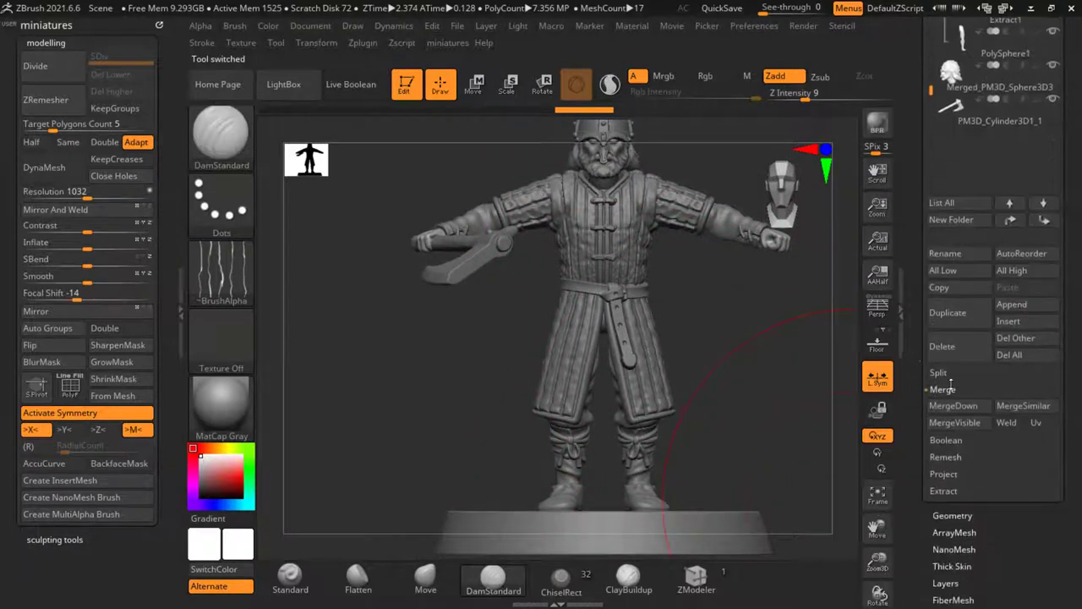
{"action": "left_click", "coordinate": [1009, 321]}
{"action": "left_click", "coordinate": [497, 290]}
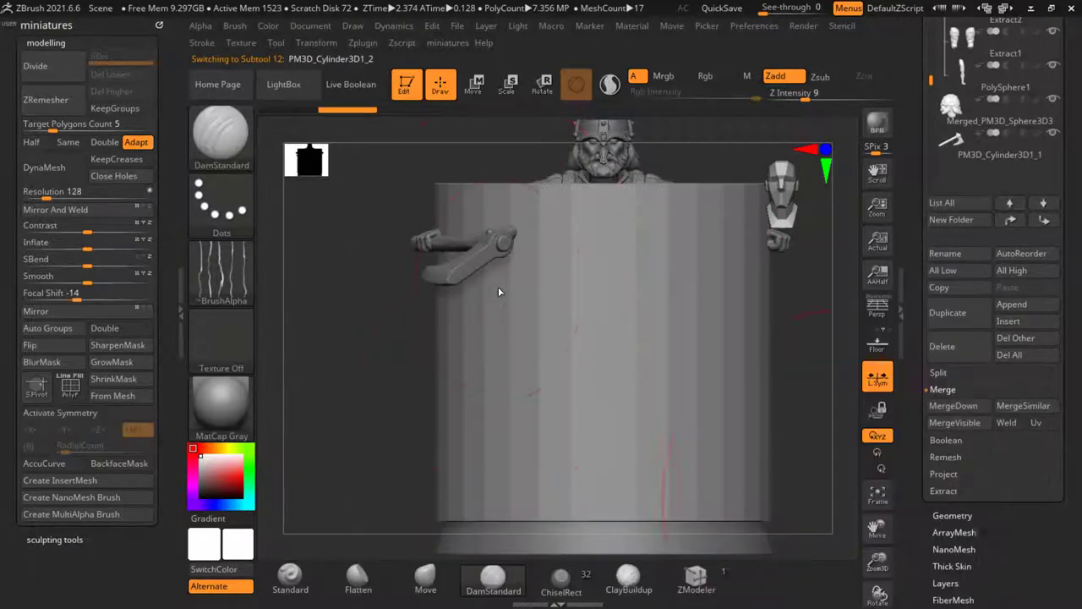
Step: Rotate the cylinder so its flat face points forward and scale it down to shield size against the figure
{"action": "left_click", "coordinate": [477, 88]}
{"action": "left_click_drag", "start_coordinate": [606, 394], "coordinate": [600, 288]}
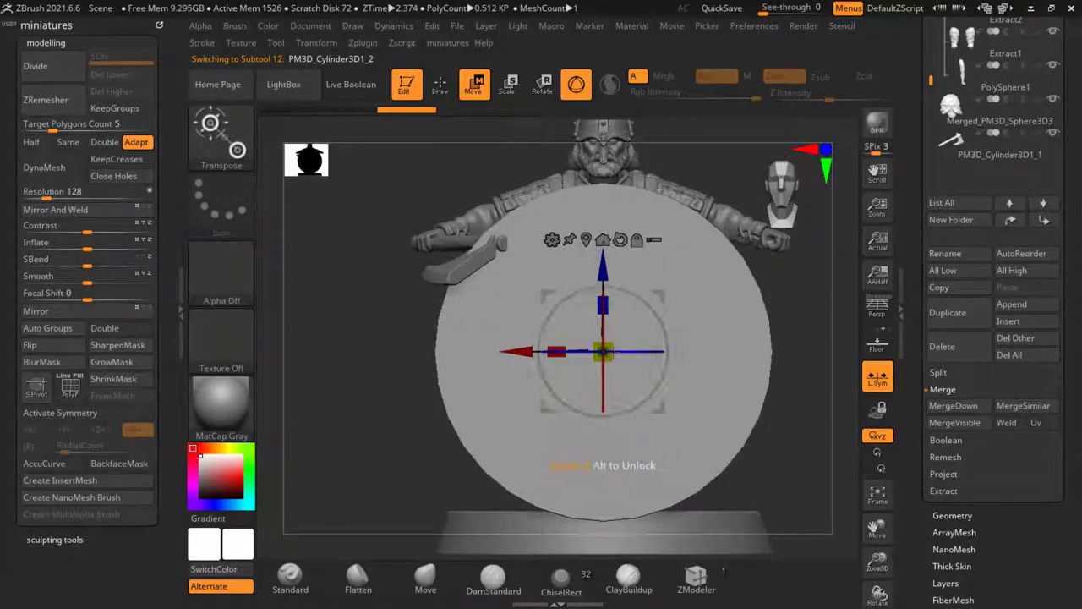
{"action": "left_click_drag", "start_coordinate": [602, 352], "coordinate": [538, 313]}
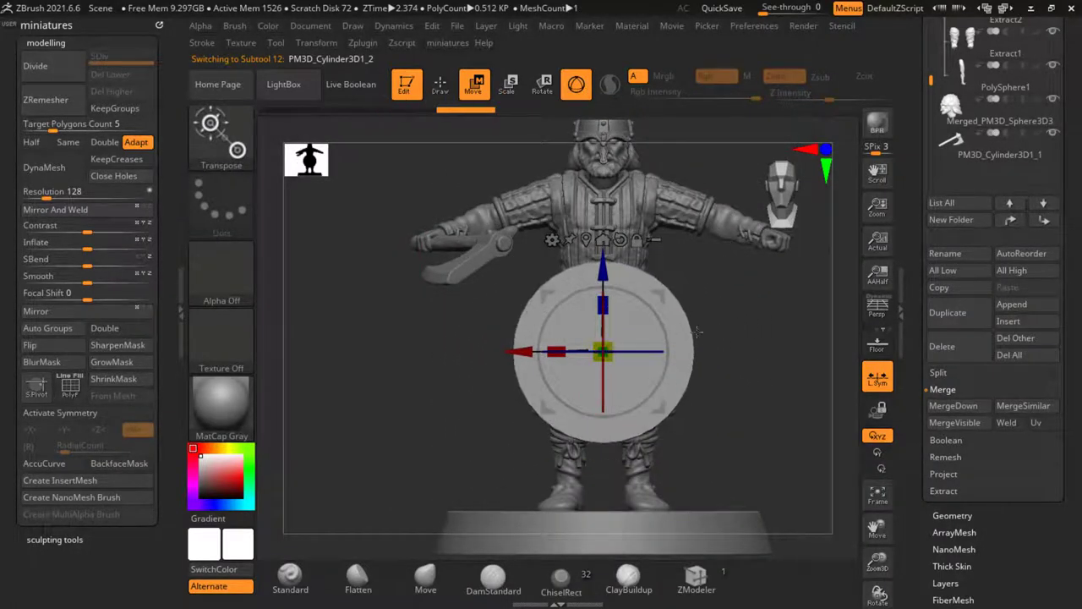
{"action": "left_click", "coordinate": [886, 314]}
{"action": "left_click", "coordinate": [884, 313]}
{"action": "left_click_drag", "start_coordinate": [660, 406], "coordinate": [703, 402]}
{"action": "left_click_drag", "start_coordinate": [482, 430], "coordinate": [406, 428]}
Step: Flatten the cylinder along Y into a thin shield disc and move it in front of the figure's legs
{"action": "left_click_drag", "start_coordinate": [725, 398], "coordinate": [578, 406]}
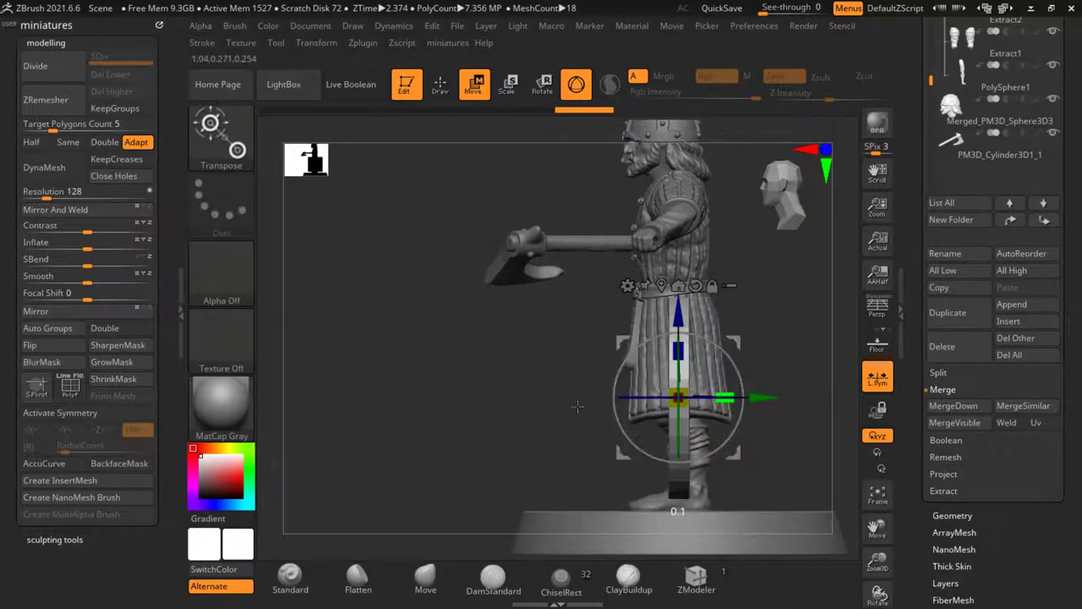
{"action": "left_click_drag", "start_coordinate": [763, 397], "coordinate": [655, 398]}
{"action": "left_click_drag", "start_coordinate": [737, 409], "coordinate": [813, 405]}
{"action": "left_click_drag", "start_coordinate": [1002, 237], "coordinate": [1002, 380]}
{"action": "left_click_drag", "start_coordinate": [722, 434], "coordinate": [824, 437]}
{"action": "left_click_drag", "start_coordinate": [615, 397], "coordinate": [579, 401]}
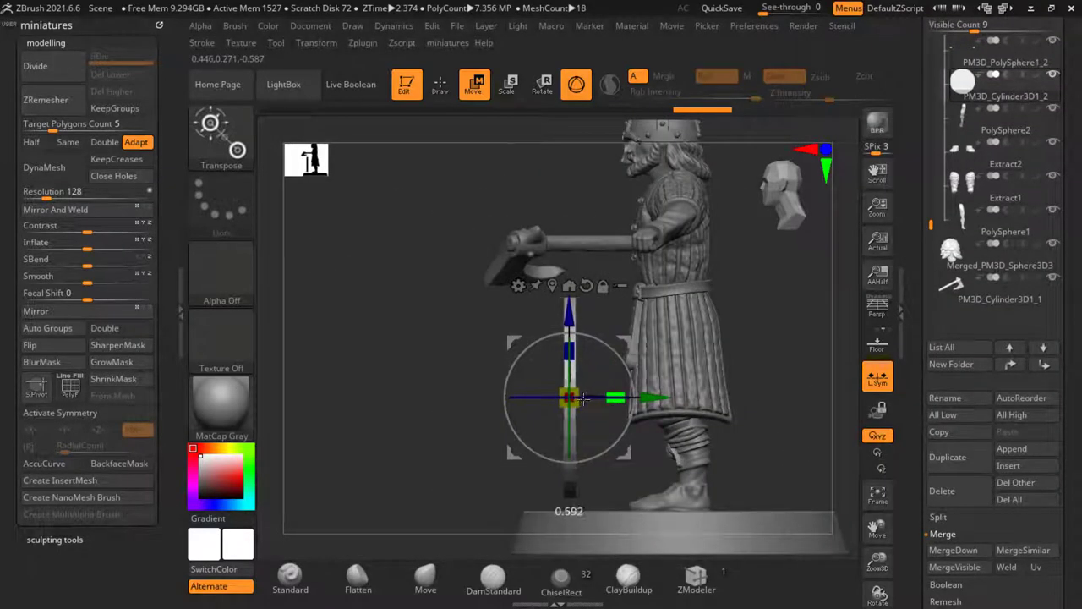
{"action": "left_click_drag", "start_coordinate": [581, 399], "coordinate": [582, 398]}
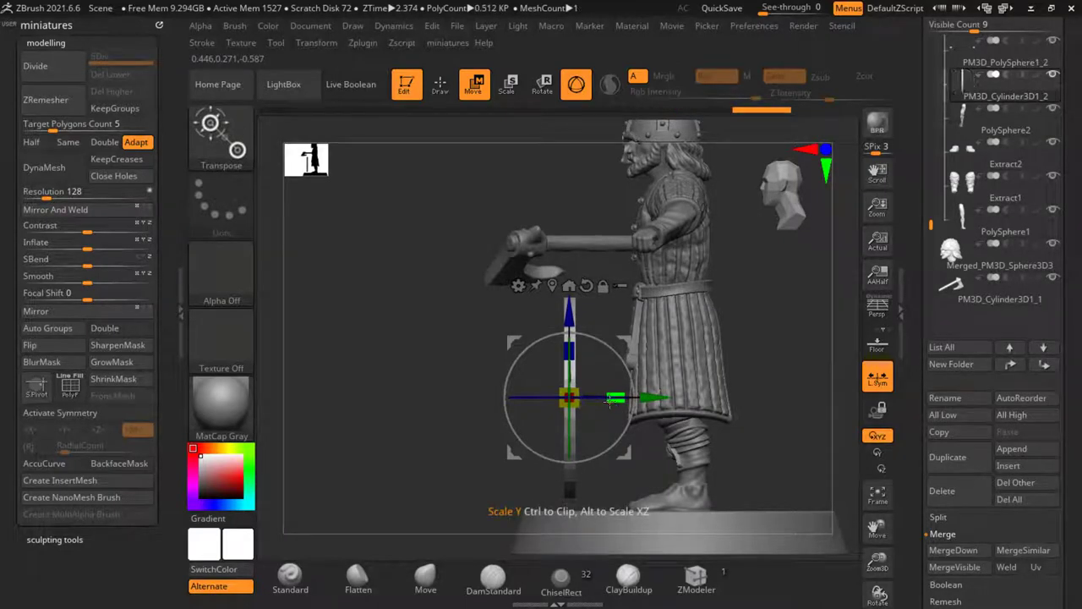
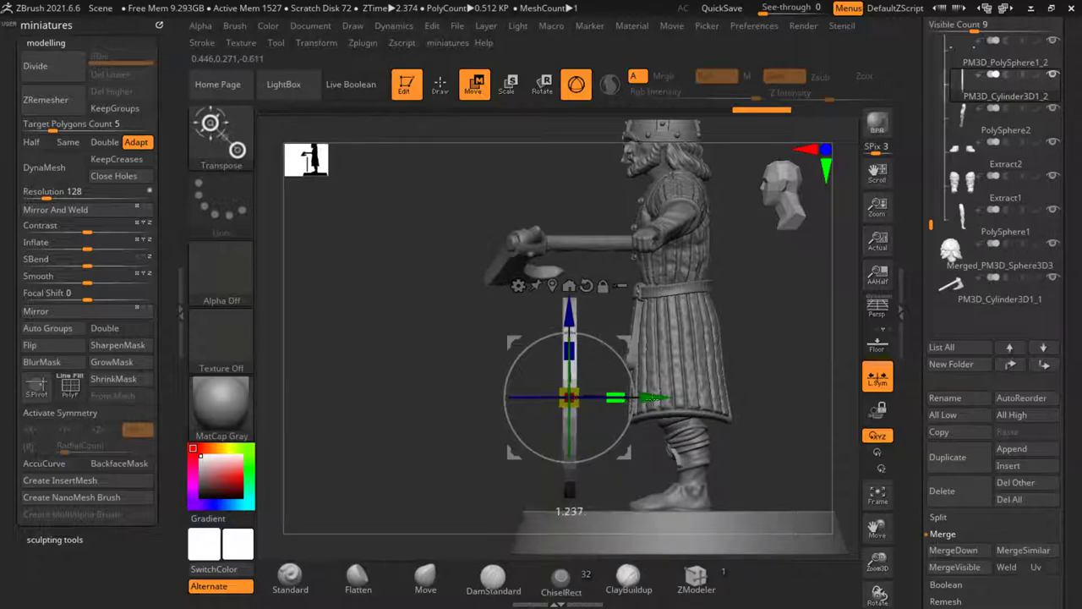
{"action": "left_click_drag", "start_coordinate": [725, 415], "coordinate": [742, 410]}
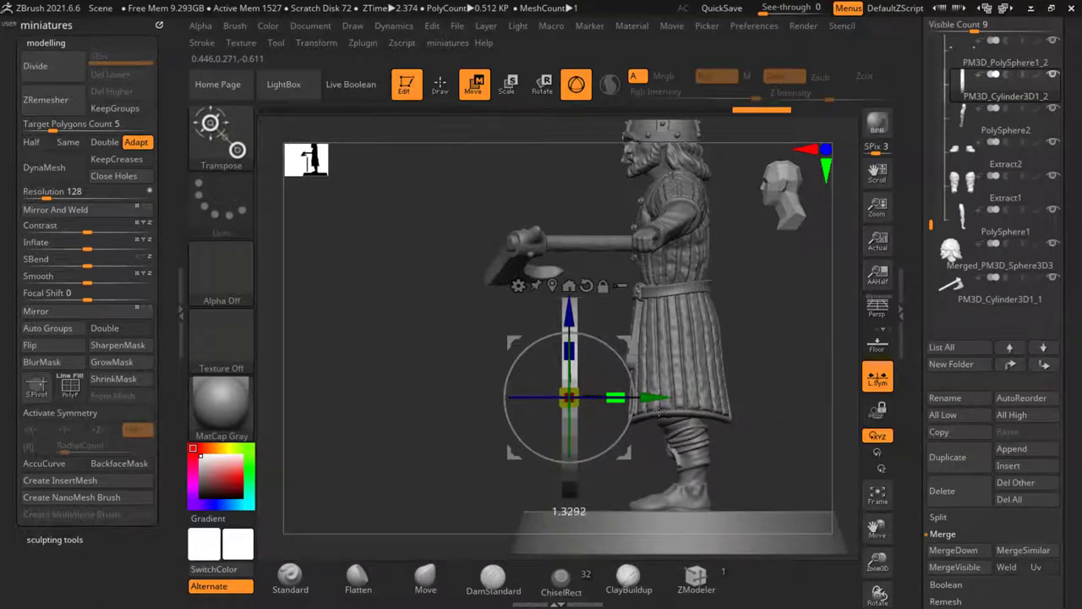
Step: Make a separate PolyMesh3D tool from the shield disc
{"action": "left_click_drag", "start_coordinate": [911, 262], "coordinate": [910, 302]}
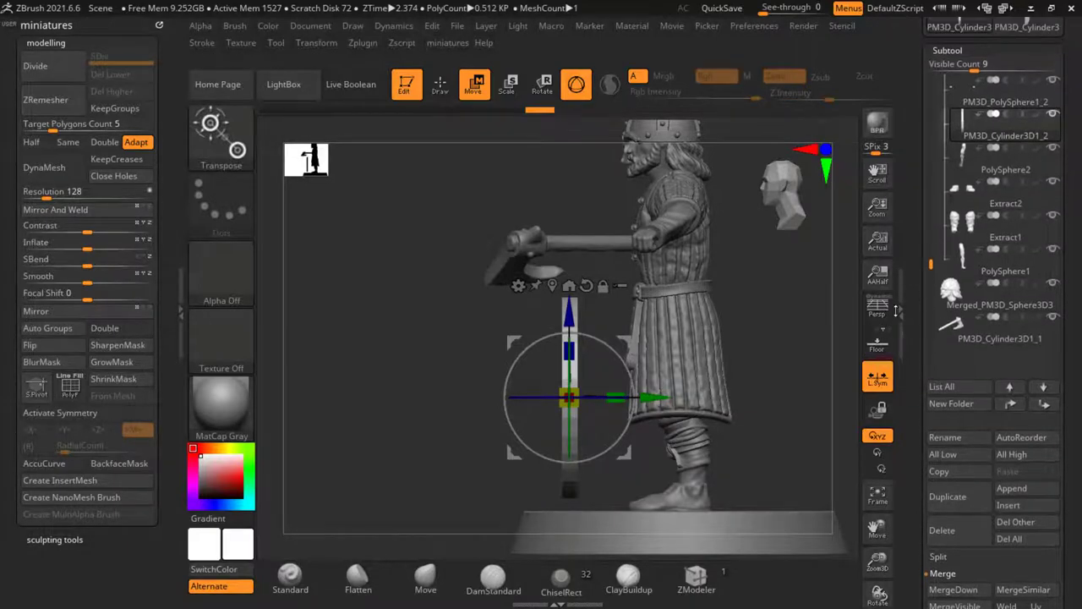
{"action": "mouse_move", "coordinate": [766, 376]}
{"action": "left_mouse_down"}
{"action": "mouse_move", "coordinate": [883, 383]}
{"action": "mouse_move", "coordinate": [757, 372]}
{"action": "left_mouse_up"}
{"action": "left_click_drag", "start_coordinate": [924, 84], "coordinate": [929, 395]}
{"action": "left_click", "coordinate": [988, 117]}
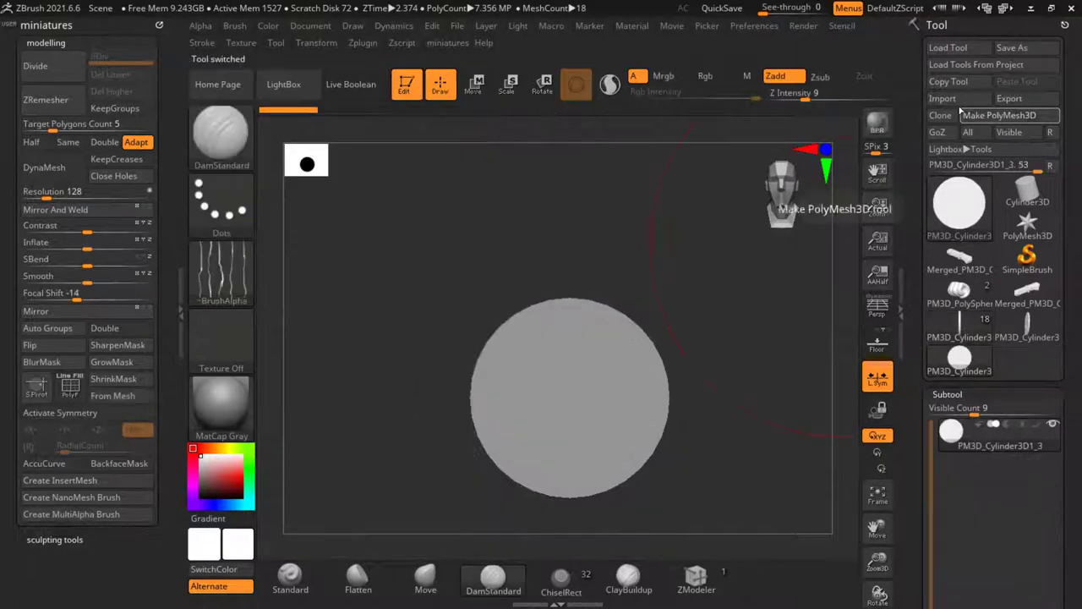
{"action": "left_click_drag", "start_coordinate": [694, 413], "coordinate": [641, 378]}
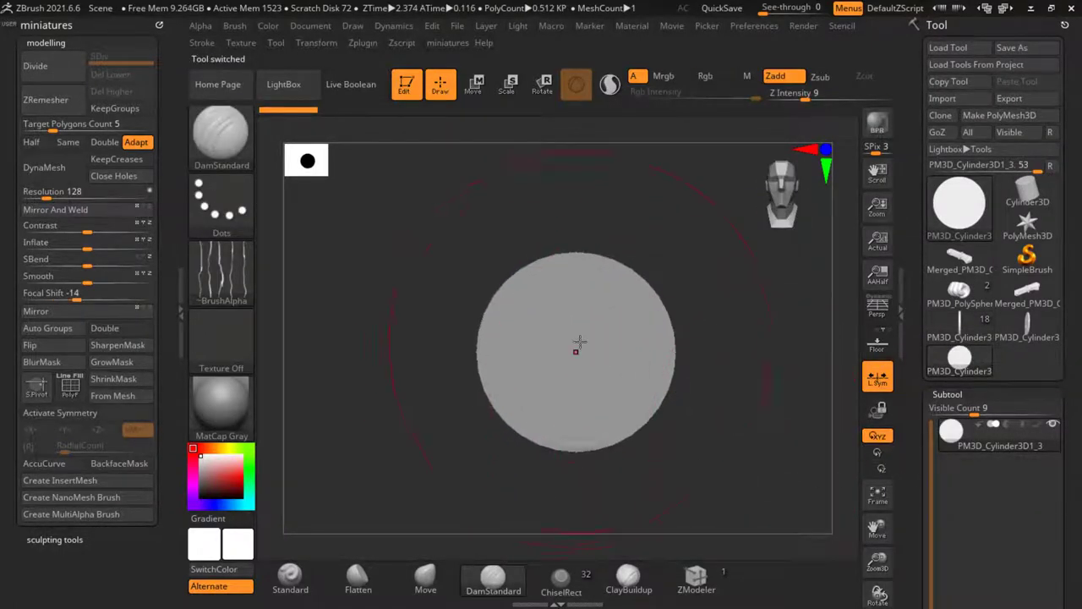
Step: Examine the earlier shield from front and side as reference, ending on the new plain disc tool
{"action": "scroll", "coordinate": [579, 345], "scroll_direction": "up", "scroll_amount": 2}
{"action": "scroll", "coordinate": [585, 342], "scroll_direction": "down", "scroll_amount": 2}
{"action": "scroll", "coordinate": [587, 343], "scroll_direction": "up", "scroll_amount": 1}
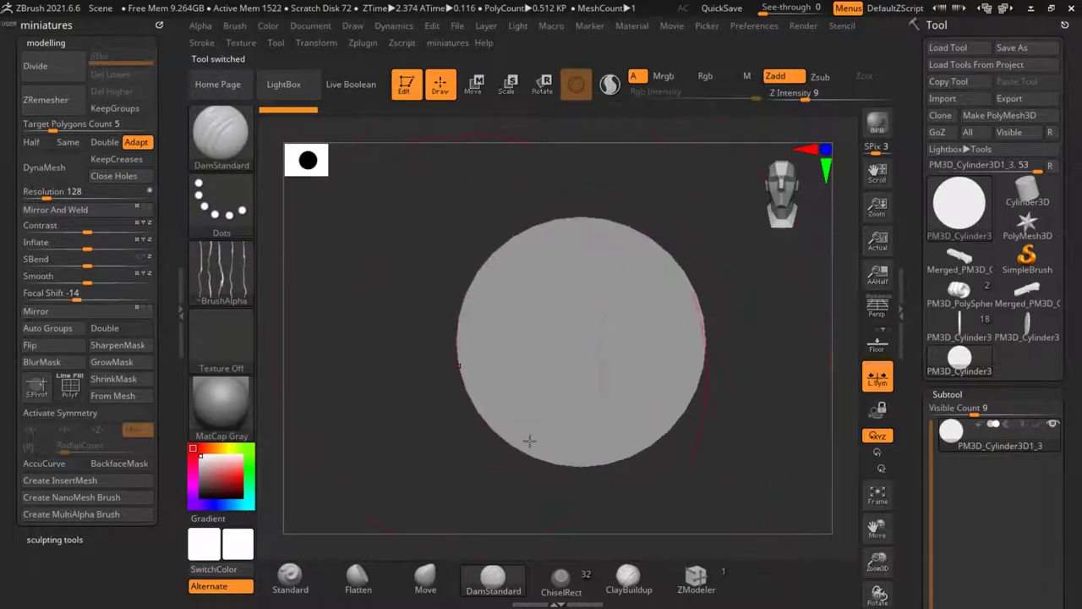
{"action": "left_click", "coordinate": [1012, 338]}
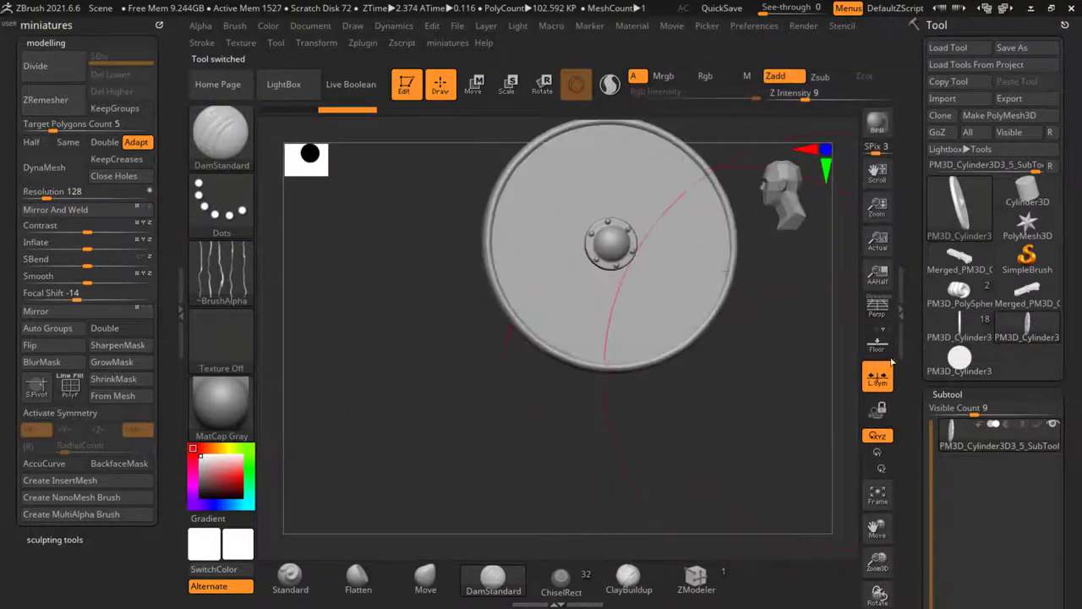
{"action": "mouse_move", "coordinate": [701, 440]}
{"action": "left_mouse_down"}
{"action": "mouse_move", "coordinate": [770, 434]}
{"action": "mouse_move", "coordinate": [732, 442]}
{"action": "mouse_move", "coordinate": [733, 461]}
{"action": "left_mouse_up"}
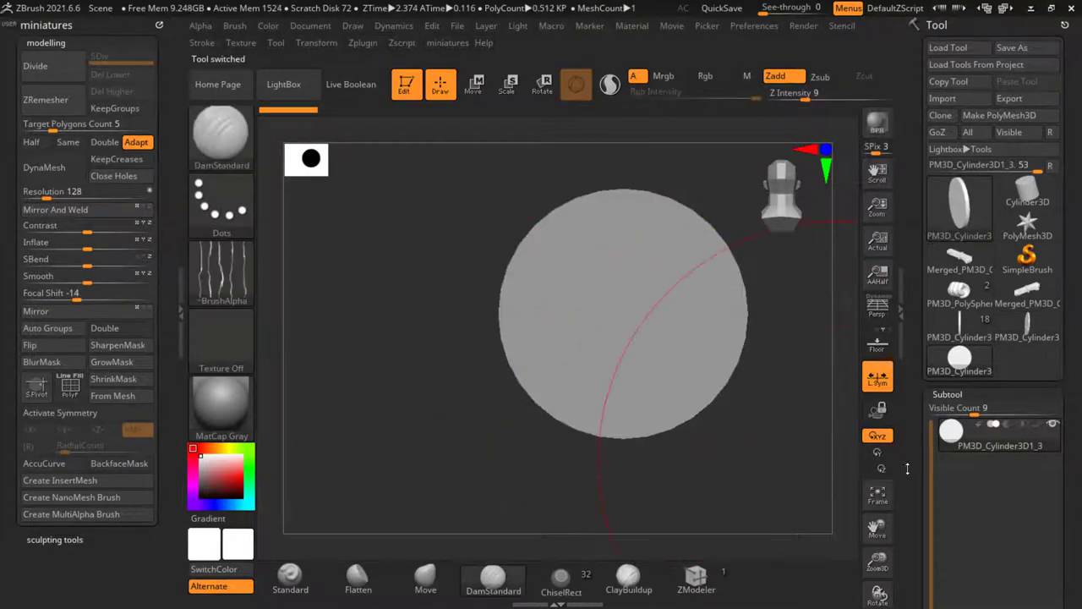
Step: Insert a cube as a new subtool below the shield disc and select it
{"action": "scroll", "coordinate": [964, 385], "scroll_direction": "down", "scroll_amount": 7}
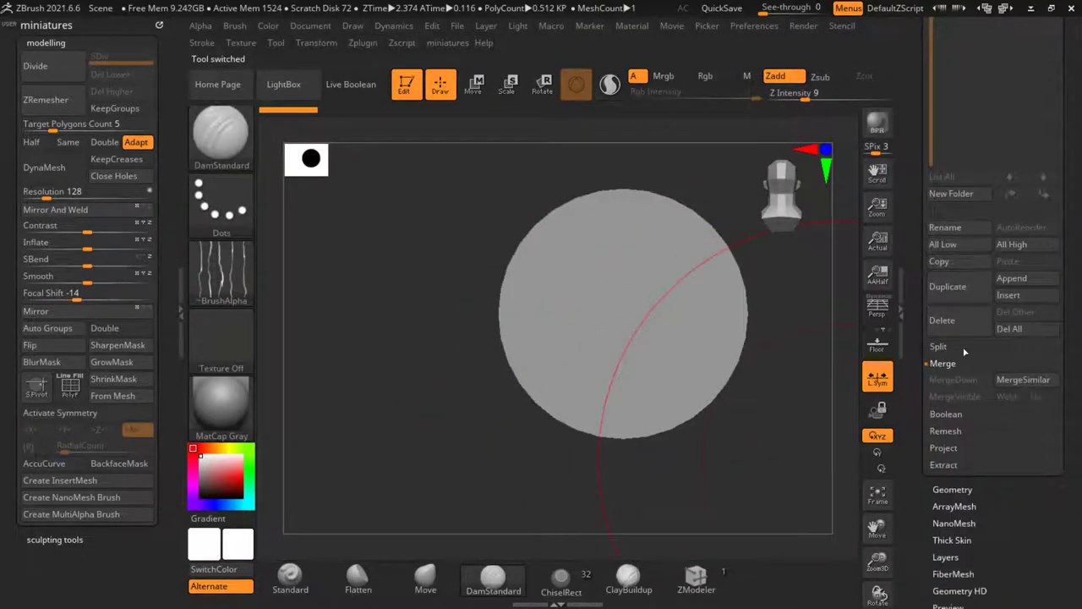
{"action": "left_click", "coordinate": [1006, 294]}
{"action": "left_click", "coordinate": [483, 336]}
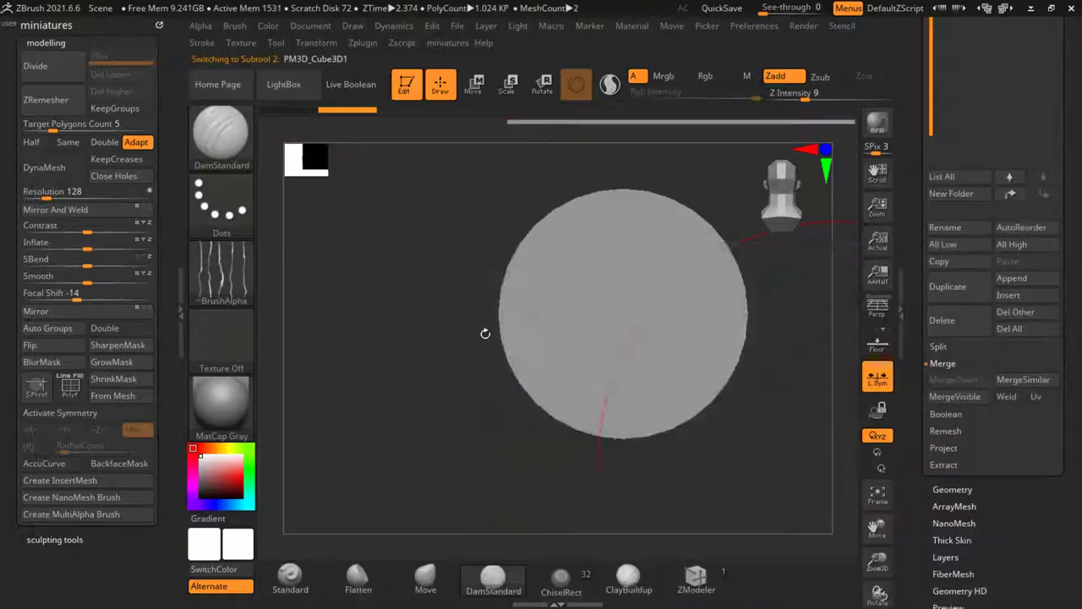
{"action": "left_click_drag", "start_coordinate": [402, 340], "coordinate": [358, 341]}
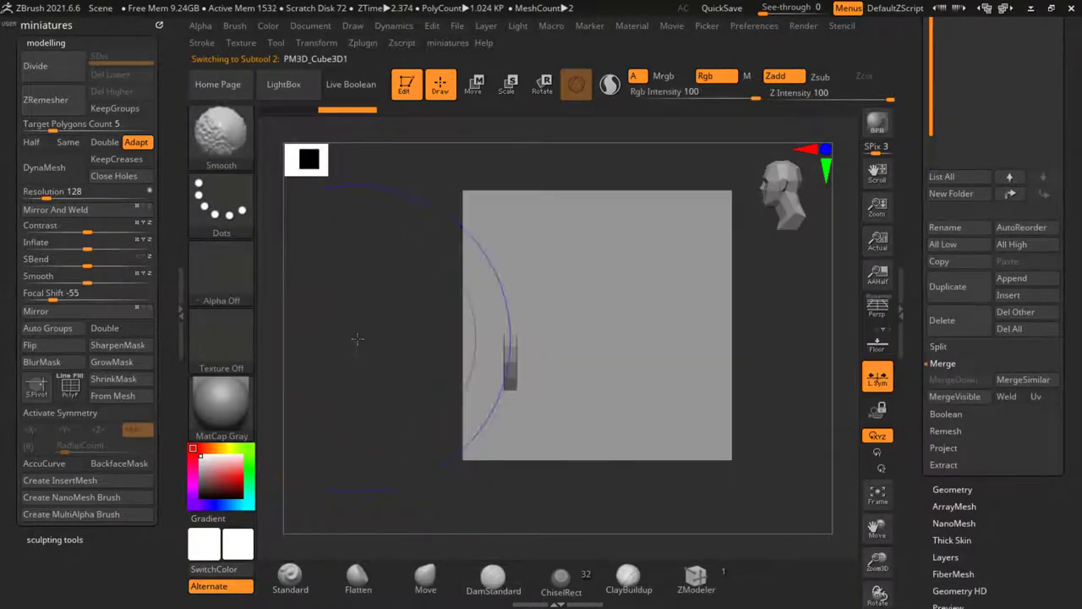
Step: Narrow the cube along X into an upright strip and move it over the shield disc
{"action": "left_click", "coordinate": [474, 85]}
{"action": "left_click_drag", "start_coordinate": [448, 355], "coordinate": [542, 398], "text": "alt"}
{"action": "left_click_drag", "start_coordinate": [561, 323], "coordinate": [805, 323]}
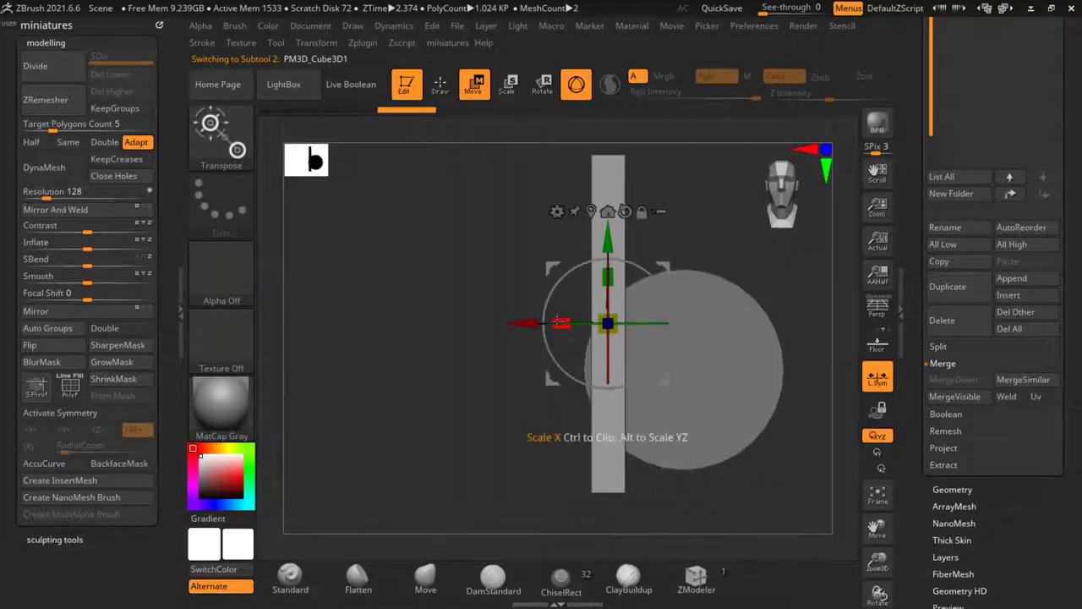
{"action": "left_click_drag", "start_coordinate": [525, 323], "coordinate": [598, 323]}
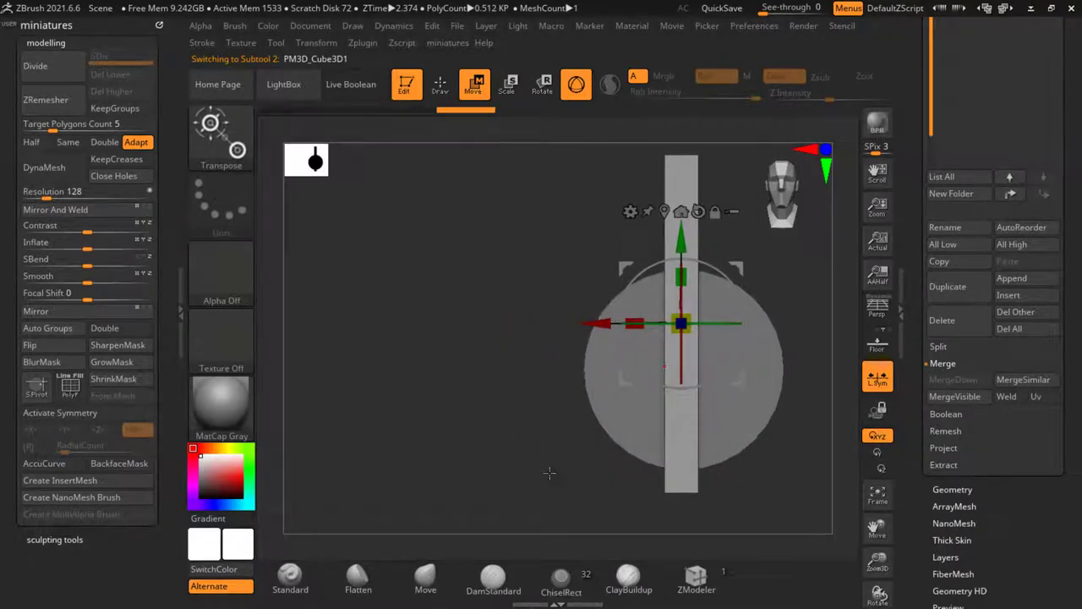
Step: Thin the strip along Z into a plank, place it against the disc's front face and lower it slightly
{"action": "left_click_drag", "start_coordinate": [550, 473], "coordinate": [467, 473]}
{"action": "left_click_drag", "start_coordinate": [635, 324], "coordinate": [795, 329]}
{"action": "left_click_drag", "start_coordinate": [635, 323], "coordinate": [727, 334]}
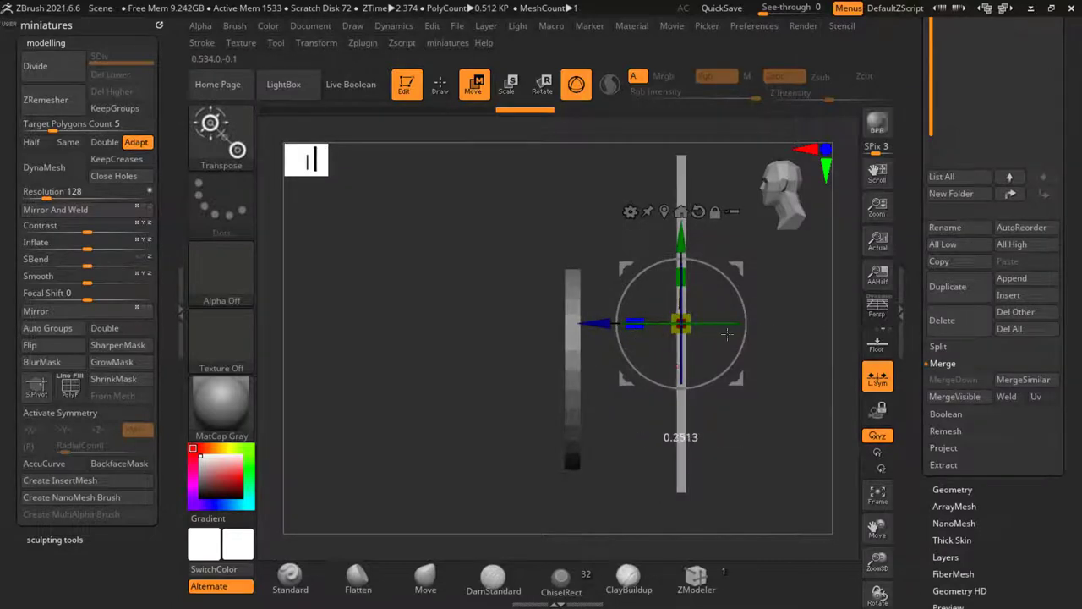
{"action": "left_click_drag", "start_coordinate": [625, 332], "coordinate": [316, 333]}
{"action": "left_click_drag", "start_coordinate": [299, 368], "coordinate": [414, 423]}
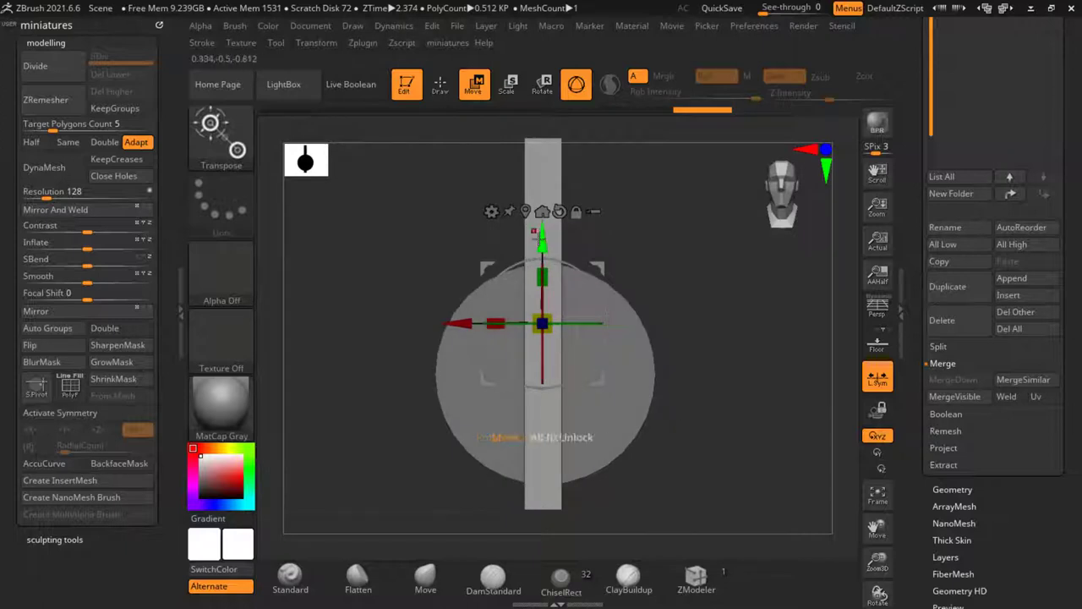
{"action": "left_click_drag", "start_coordinate": [539, 239], "coordinate": [539, 267]}
Step: Choose the DamStandard brush for carving and DynaMesh the plank at resolution 984
{"action": "left_click", "coordinate": [481, 573]}
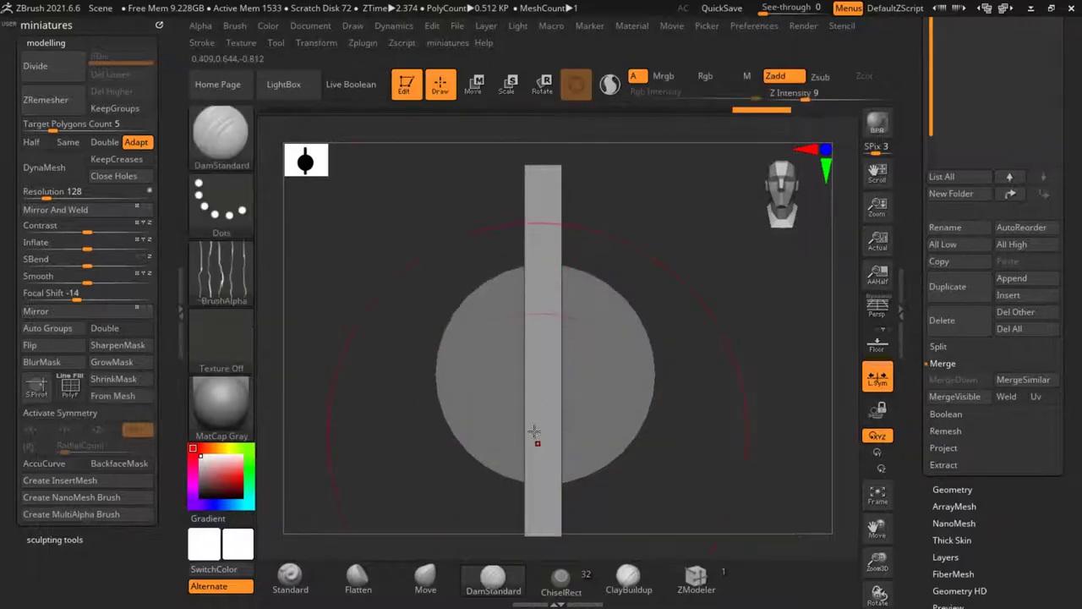
{"action": "key", "text": "s"}
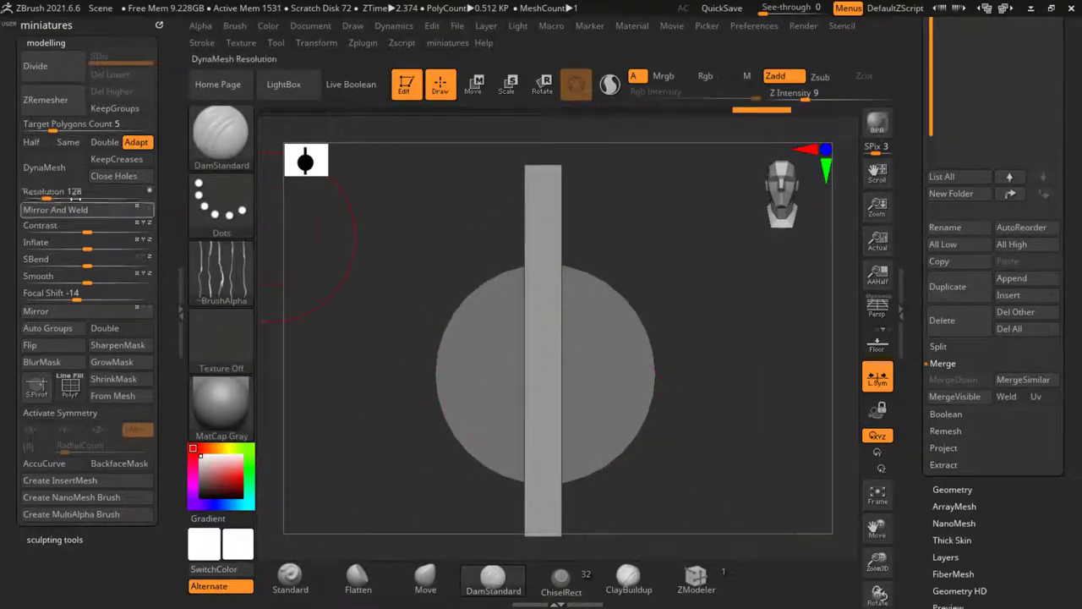
{"action": "left_click", "coordinate": [86, 195]}
{"action": "left_click", "coordinate": [68, 172]}
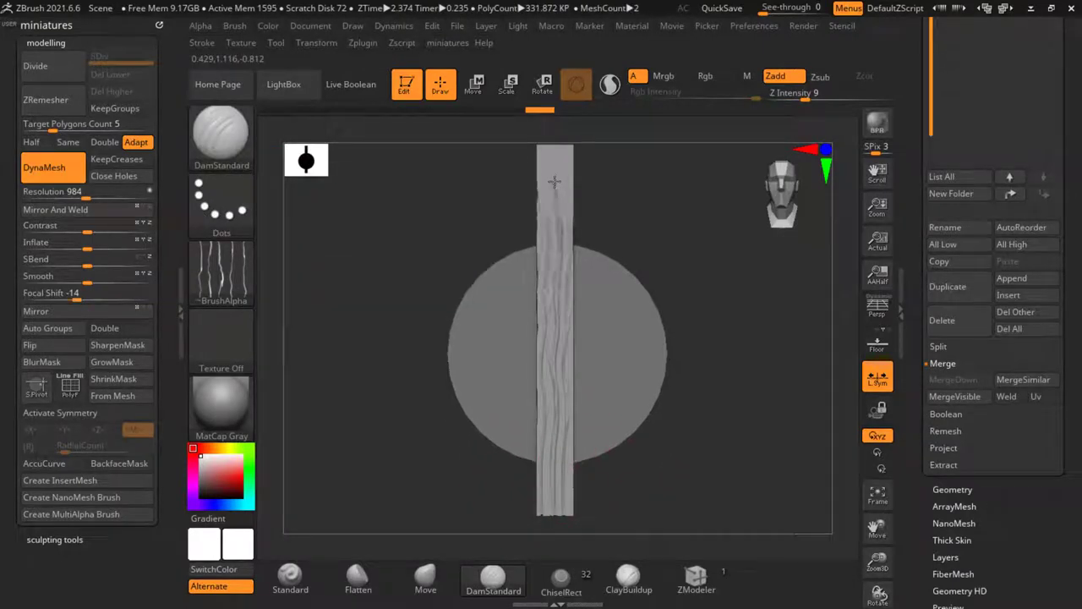
Step: Carve lengthwise wood grain over the plank with DamStandard, enlarge the draw size and smooth the grooves
{"action": "left_click_drag", "start_coordinate": [720, 346], "coordinate": [683, 343]}
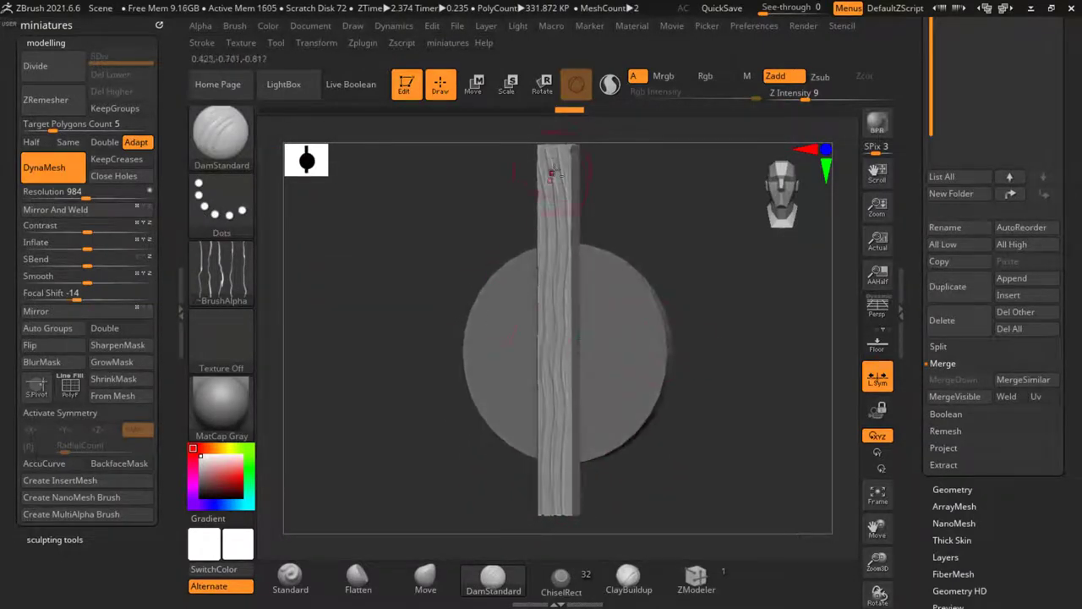
{"action": "left_click_drag", "start_coordinate": [550, 443], "coordinate": [552, 510]}
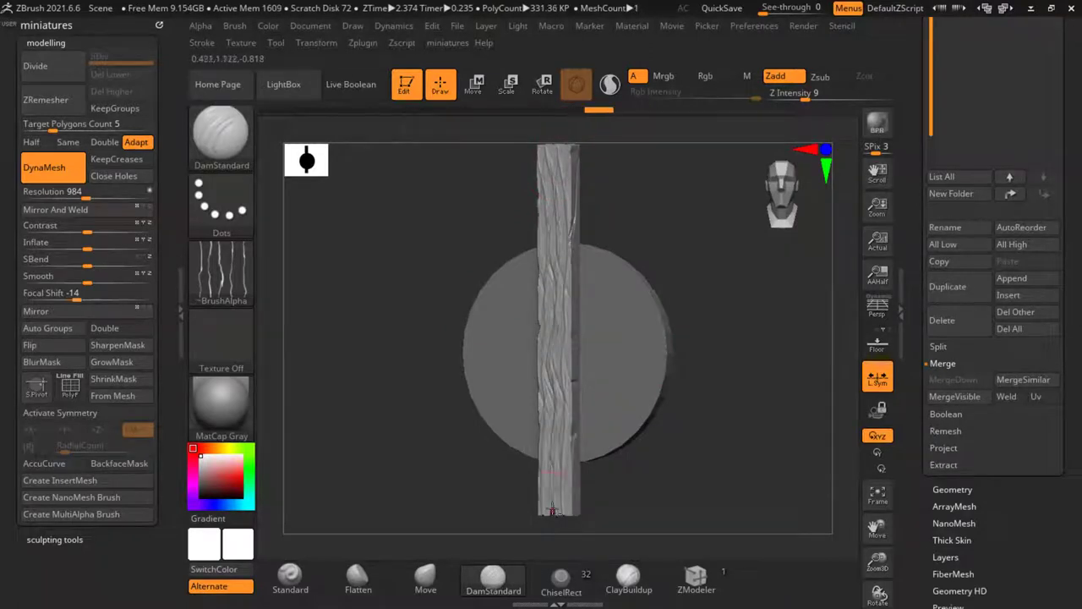
{"action": "key", "text": "s"}
{"action": "left_click_drag", "start_coordinate": [553, 314], "coordinate": [587, 315]}
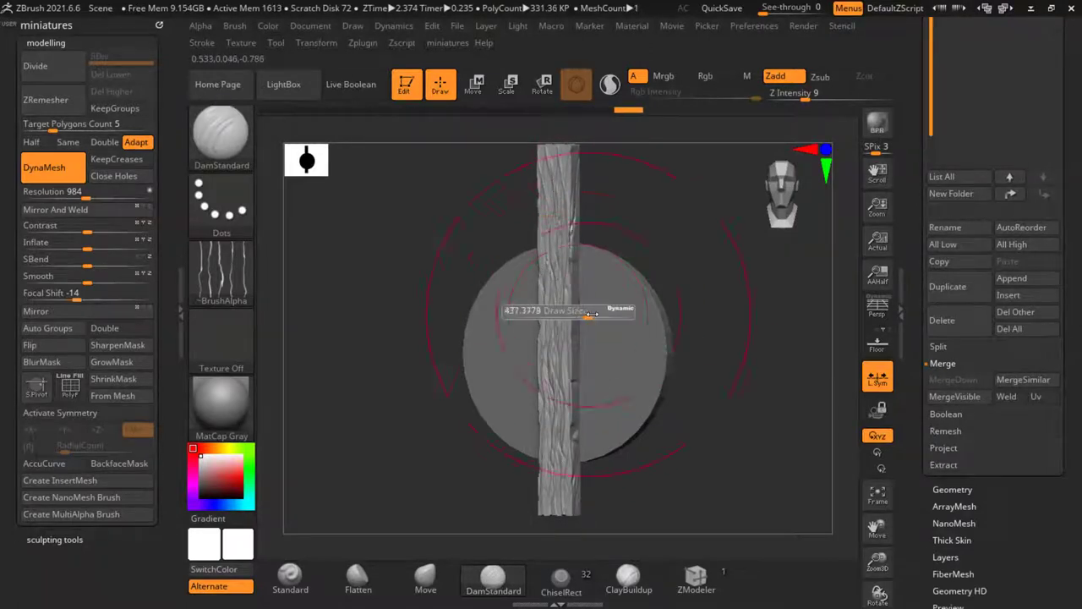
{"action": "left_click_drag", "start_coordinate": [555, 159], "coordinate": [555, 245], "text": "shift"}
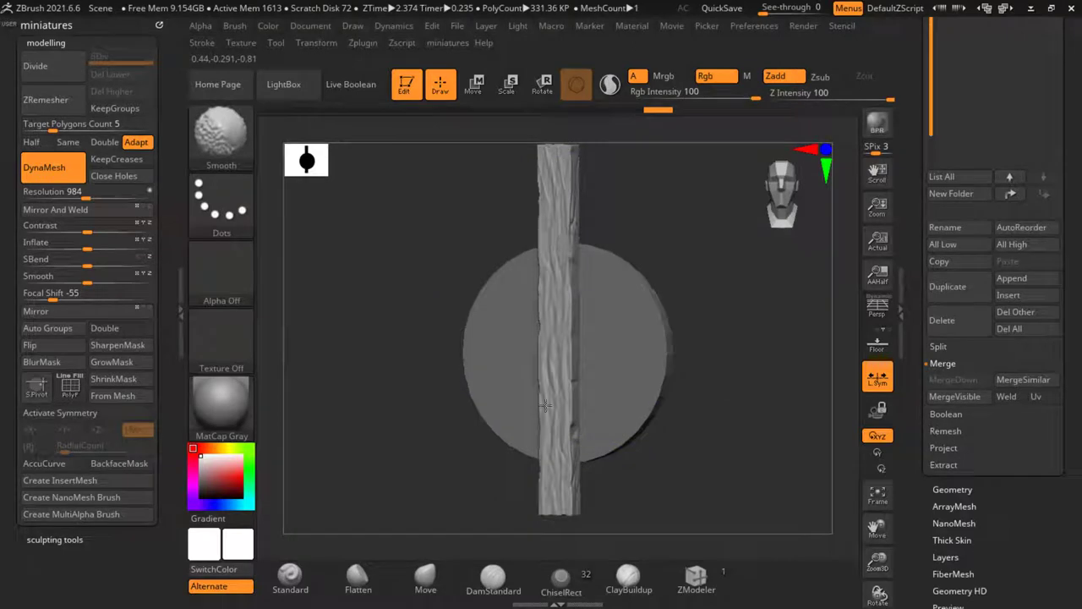
{"action": "mouse_move", "coordinate": [652, 484]}
{"action": "left_mouse_down"}
{"action": "mouse_move", "coordinate": [694, 479]}
{"action": "mouse_move", "coordinate": [662, 466]}
{"action": "left_mouse_up"}
Step: Add another layer of grain strokes from end to end of the plank with an adjusted brush size, smoothing them lightly
{"action": "key", "text": "s"}
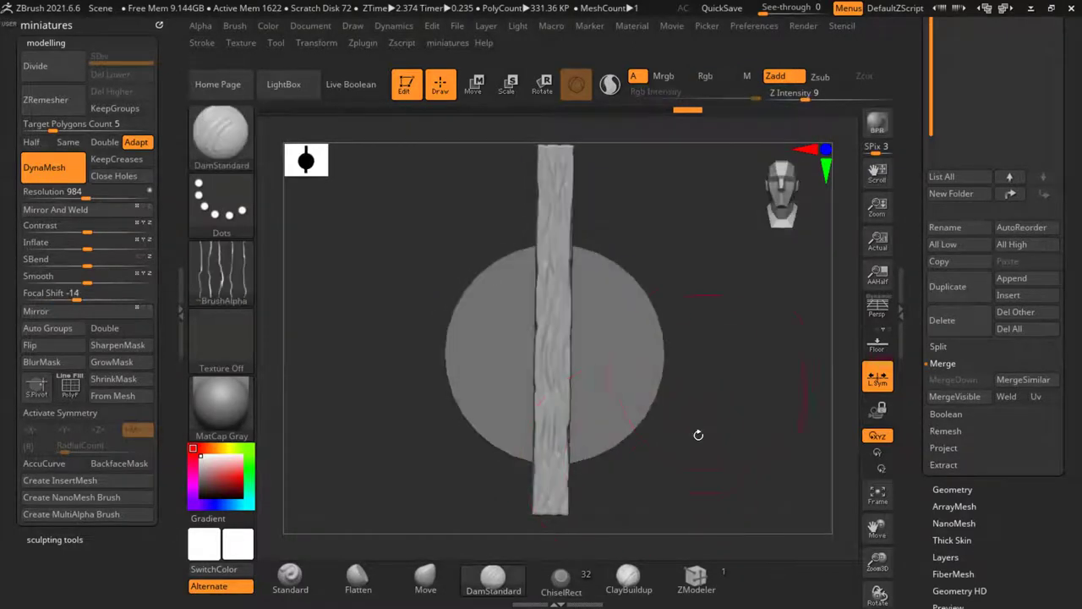
{"action": "key", "text": "s"}
{"action": "left_click", "coordinate": [610, 464]}
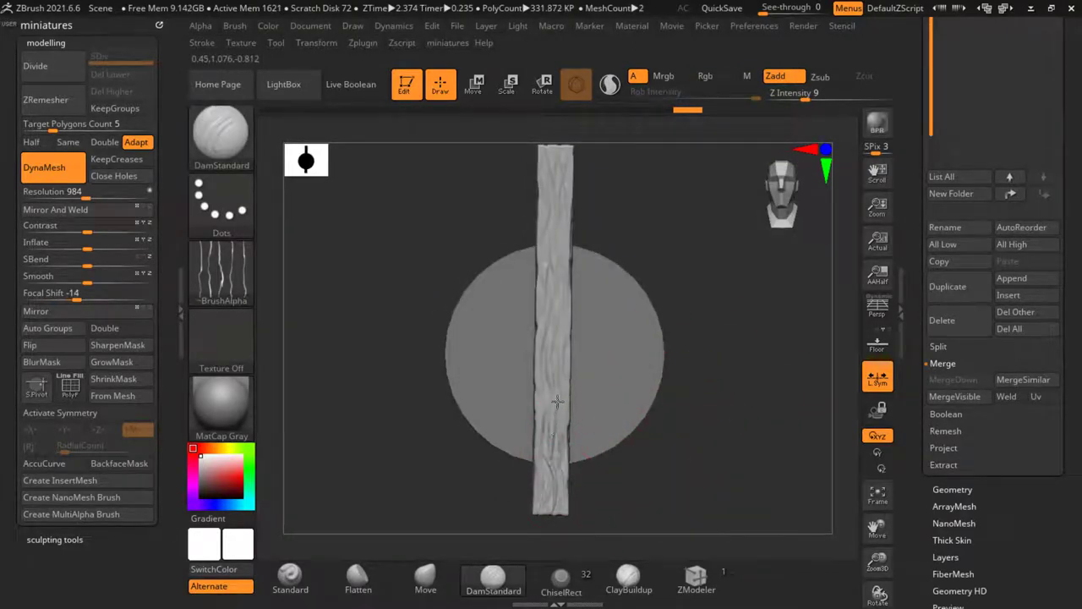
{"action": "left_click_drag", "start_coordinate": [554, 440], "coordinate": [549, 489], "text": "shift"}
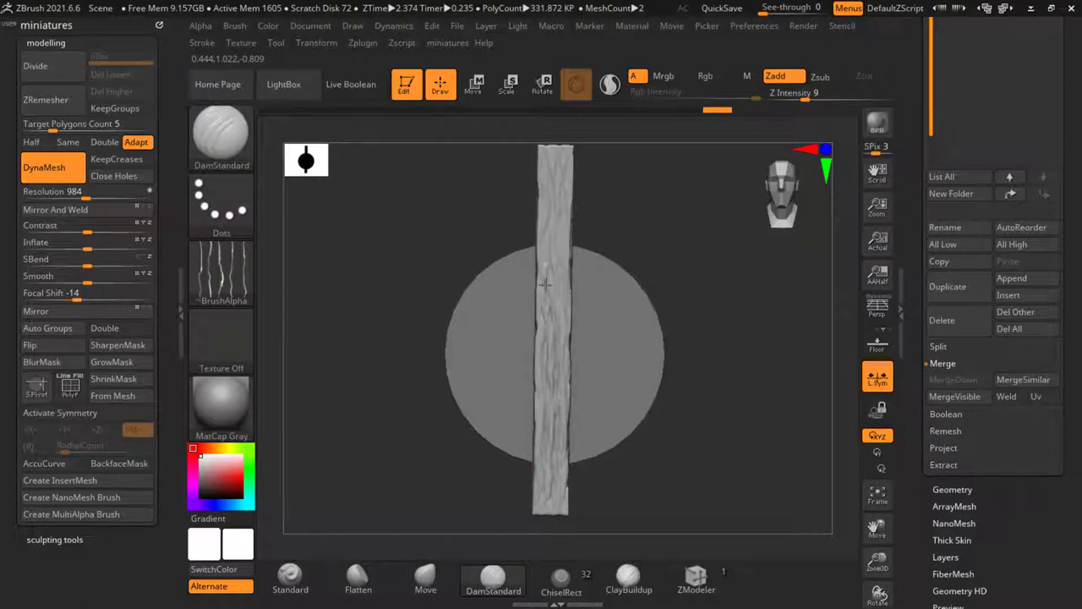
{"action": "left_click_drag", "start_coordinate": [554, 176], "coordinate": [555, 153]}
{"action": "key", "text": "s"}
{"action": "left_click_drag", "start_coordinate": [556, 221], "coordinate": [555, 240], "text": "shift"}
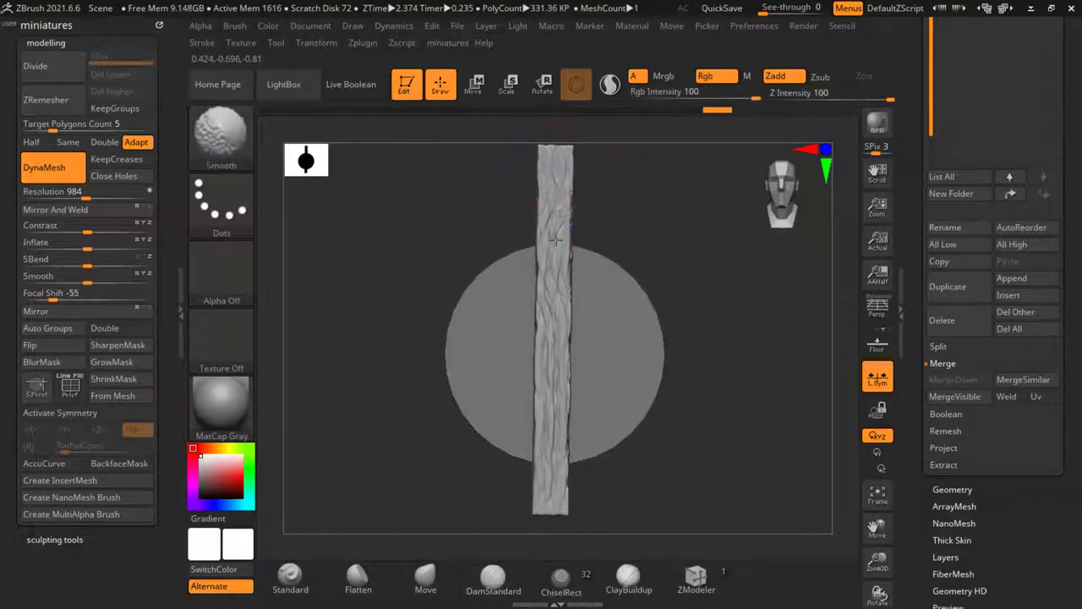
Step: Thin the carved plank along Z and compare its thickness with the disc from the side
{"action": "left_click_drag", "start_coordinate": [590, 505], "coordinate": [658, 500]}
{"action": "left_click", "coordinate": [476, 86]}
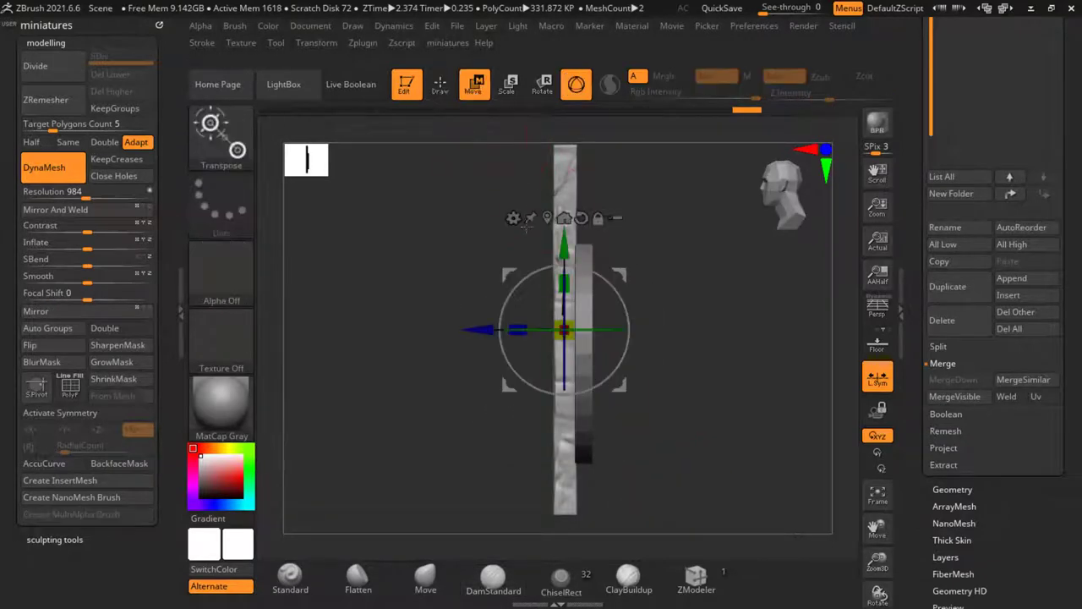
{"action": "left_click_drag", "start_coordinate": [515, 336], "coordinate": [653, 389]}
{"action": "right_click_drag", "start_coordinate": [598, 389], "coordinate": [723, 395]}
{"action": "left_click_drag", "start_coordinate": [723, 394], "coordinate": [746, 387]}
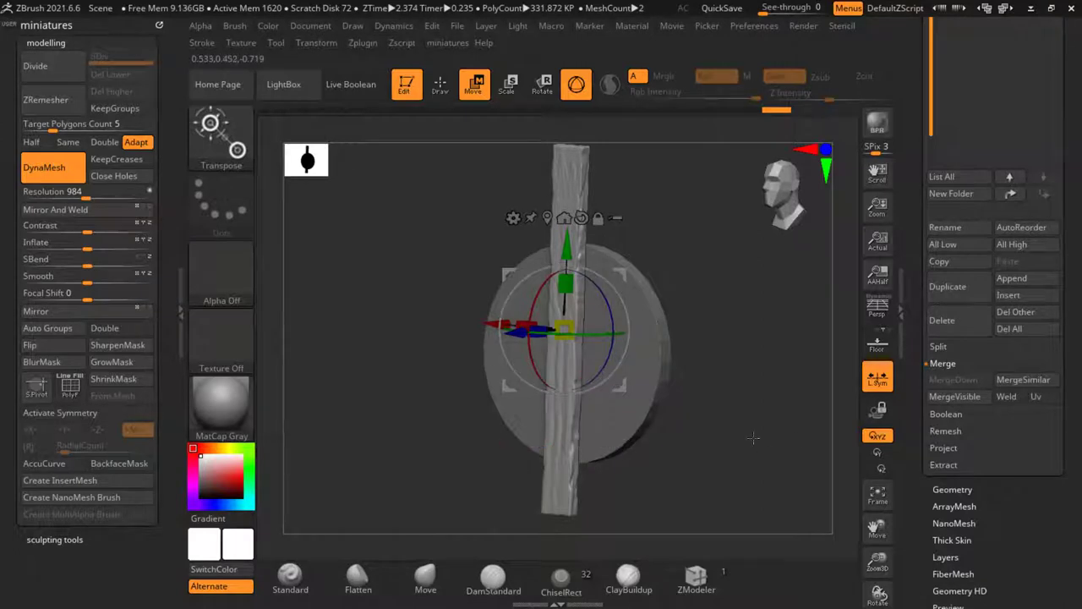
{"action": "left_click_drag", "start_coordinate": [754, 446], "coordinate": [652, 441]}
{"action": "left_click", "coordinate": [586, 409], "text": "alt"}
{"action": "left_click_drag", "start_coordinate": [594, 391], "coordinate": [654, 406], "text": "alt"}
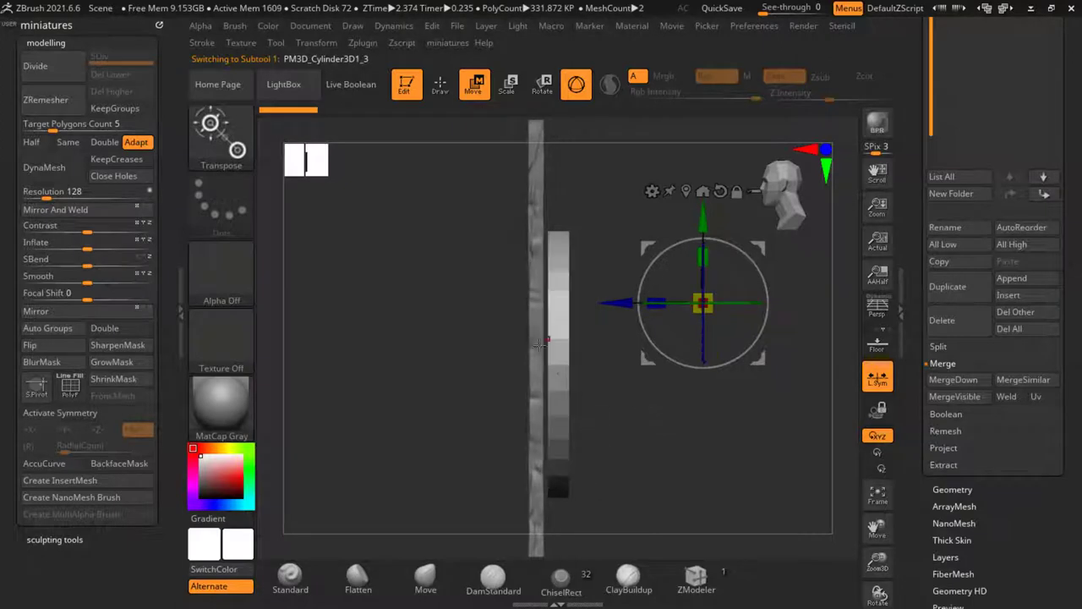
Step: Reselect the plank and deepen its wood grain with the Contrast deformation
{"action": "left_click", "coordinate": [534, 335], "text": "alt"}
{"action": "left_click", "coordinate": [535, 334], "text": "alt"}
{"action": "left_click_drag", "start_coordinate": [398, 379], "coordinate": [342, 328]}
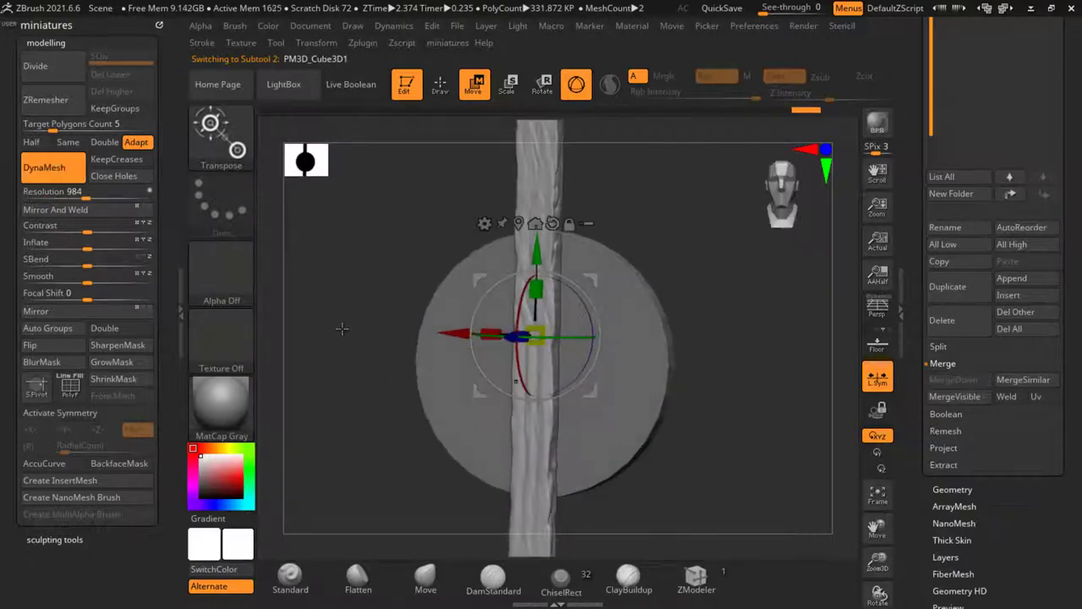
{"action": "left_click_drag", "start_coordinate": [90, 228], "coordinate": [167, 241]}
{"action": "left_click", "coordinate": [146, 232]}
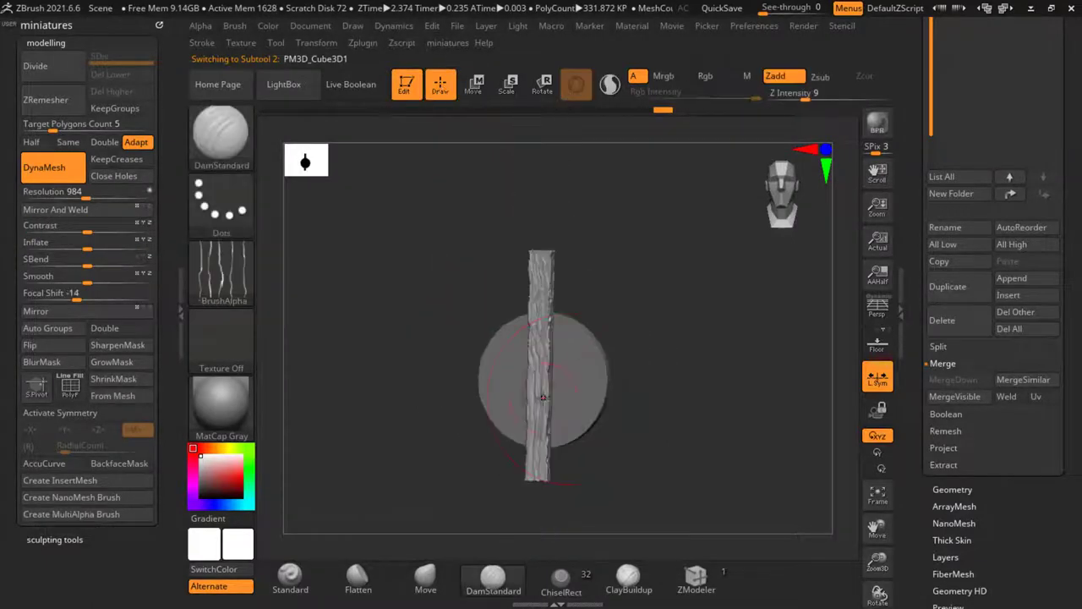
Step: Smooth the sharpened plank surface and carve fresh lengthwise grain with DamStandard, softening the strokes again
{"action": "mouse_move", "coordinate": [544, 397]}
{"action": "right_mouse_down", "text": "ctrl"}
{"action": "mouse_move", "coordinate": [534, 435]}
{"action": "mouse_move", "coordinate": [549, 450]}
{"action": "right_mouse_up", "text": "ctrl"}
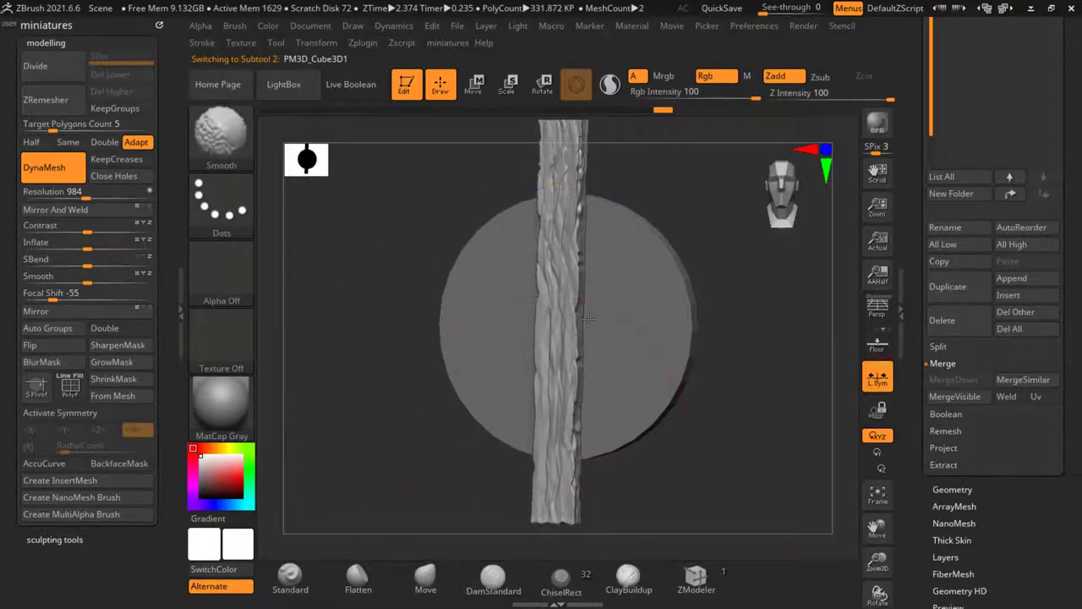
{"action": "left_click_drag", "start_coordinate": [767, 484], "coordinate": [763, 446], "text": "shift"}
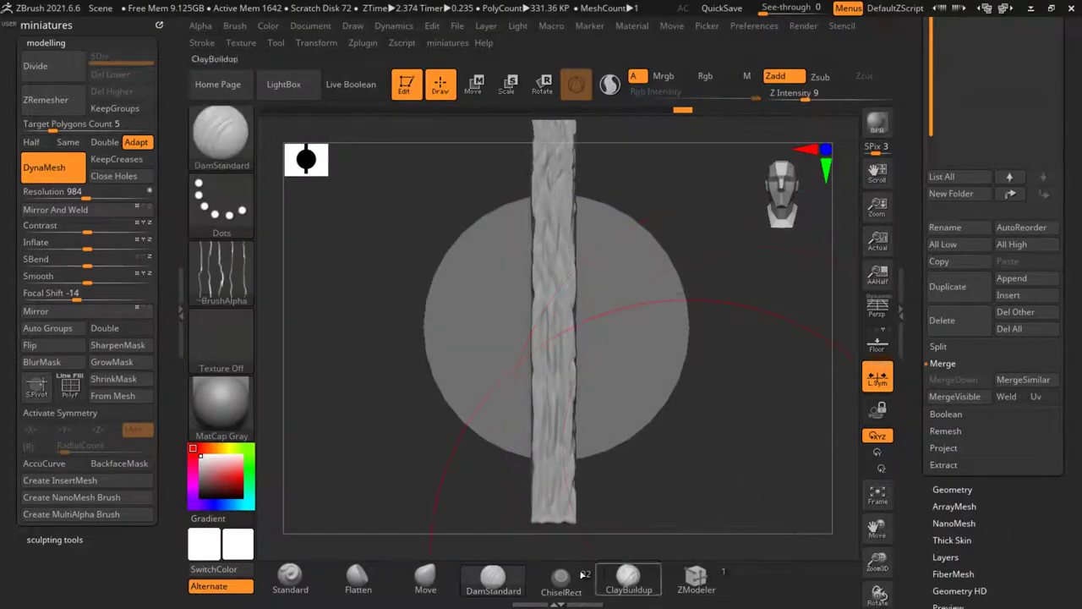
{"action": "left_click_drag", "start_coordinate": [552, 450], "coordinate": [556, 500]}
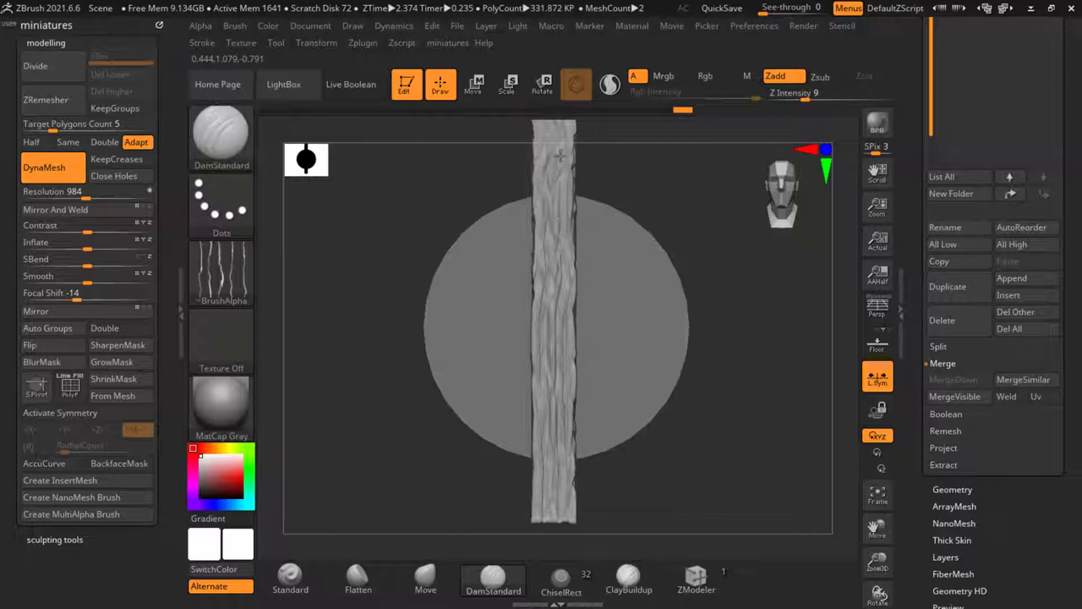
{"action": "key", "text": "shift"}
{"action": "left_click_drag", "start_coordinate": [547, 451], "coordinate": [552, 501], "text": "shift"}
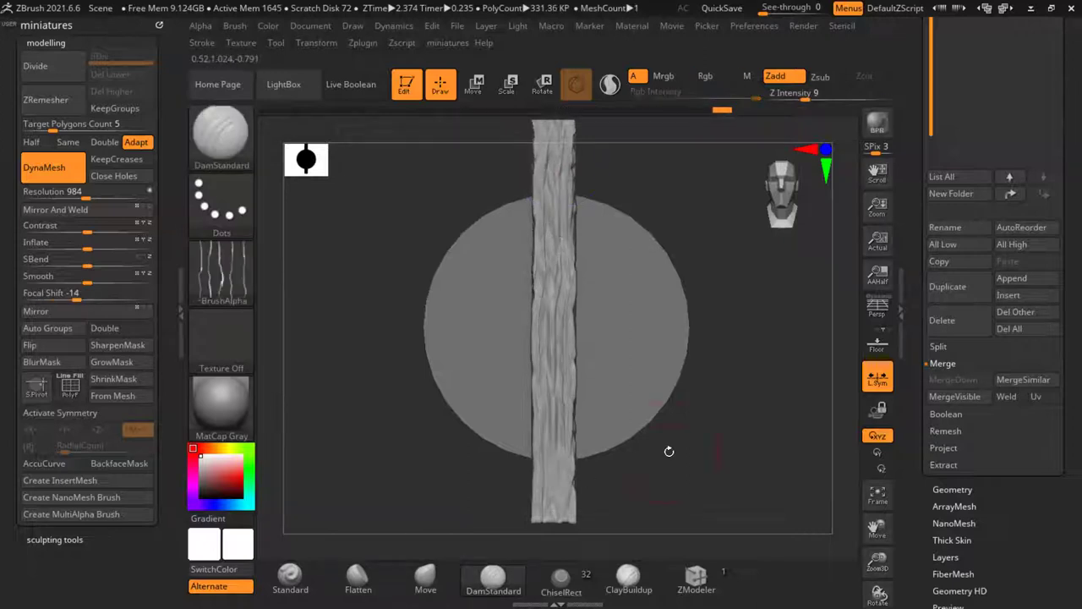
{"action": "mouse_move", "coordinate": [668, 450]}
{"action": "left_mouse_down"}
{"action": "mouse_move", "coordinate": [556, 451]}
{"action": "mouse_move", "coordinate": [659, 449]}
{"action": "left_mouse_up"}
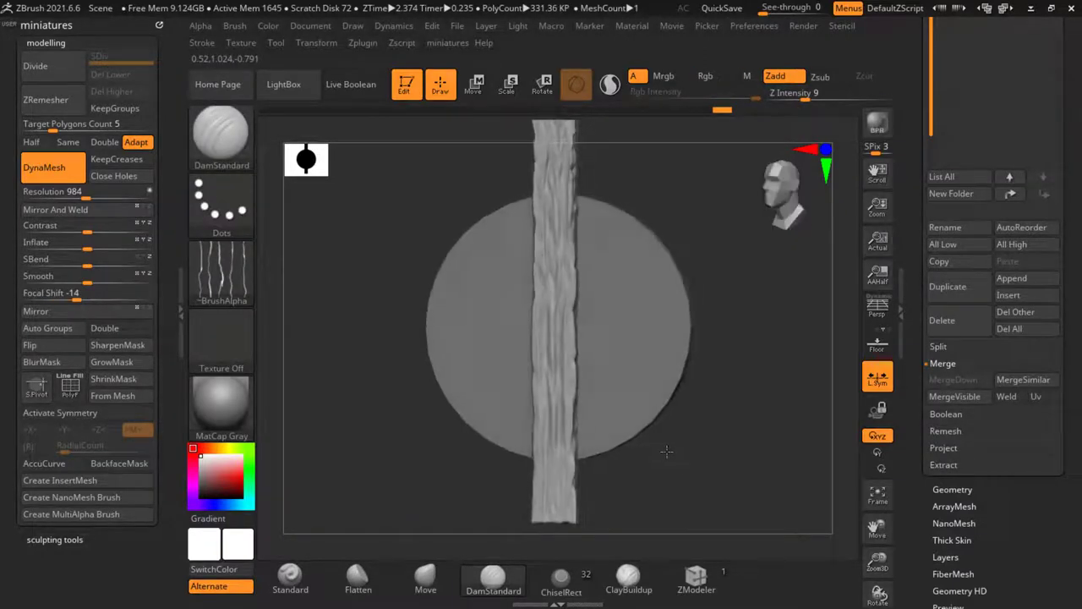
Step: Duplicate the grained plank and move the copy about 0.2 along X so it sits beside the original
{"action": "key", "text": "f"}
{"action": "left_click", "coordinate": [506, 333], "text": "alt"}
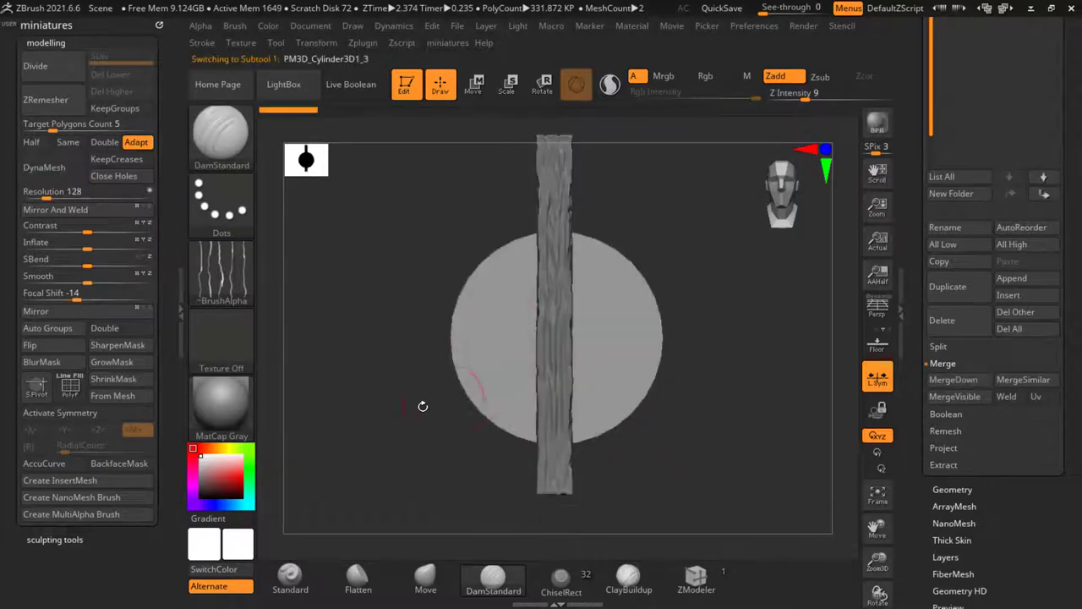
{"action": "left_click_drag", "start_coordinate": [422, 406], "coordinate": [300, 414]}
{"action": "left_click_drag", "start_coordinate": [415, 313], "coordinate": [516, 359]}
{"action": "left_click", "coordinate": [561, 359], "text": "alt"}
{"action": "key", "text": "f"}
{"action": "left_click", "coordinate": [473, 88]}
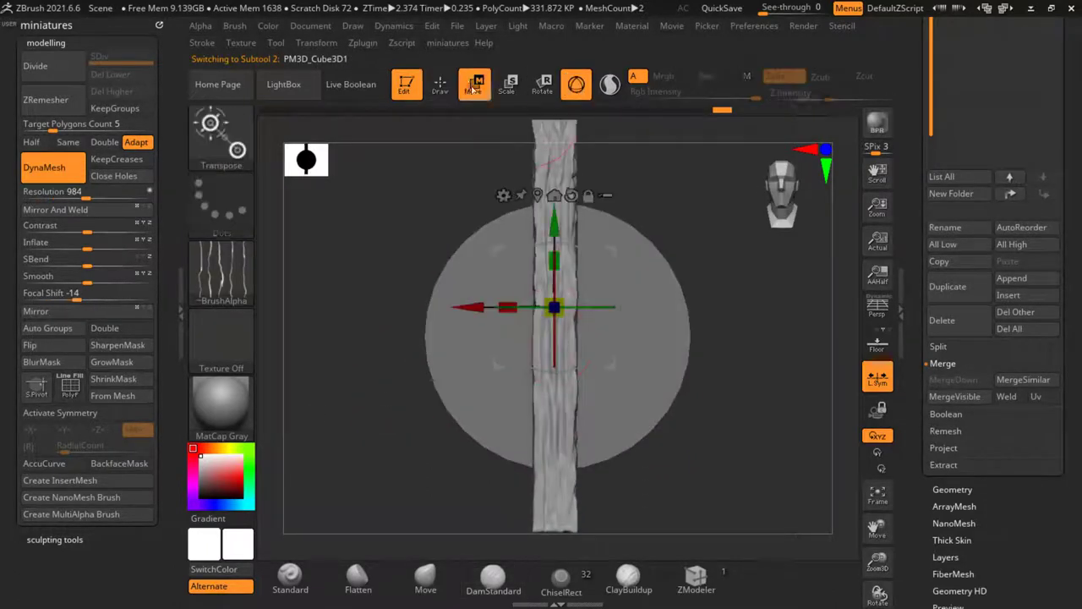
{"action": "left_click", "coordinate": [947, 290]}
{"action": "left_click_drag", "start_coordinate": [464, 310], "coordinate": [508, 313]}
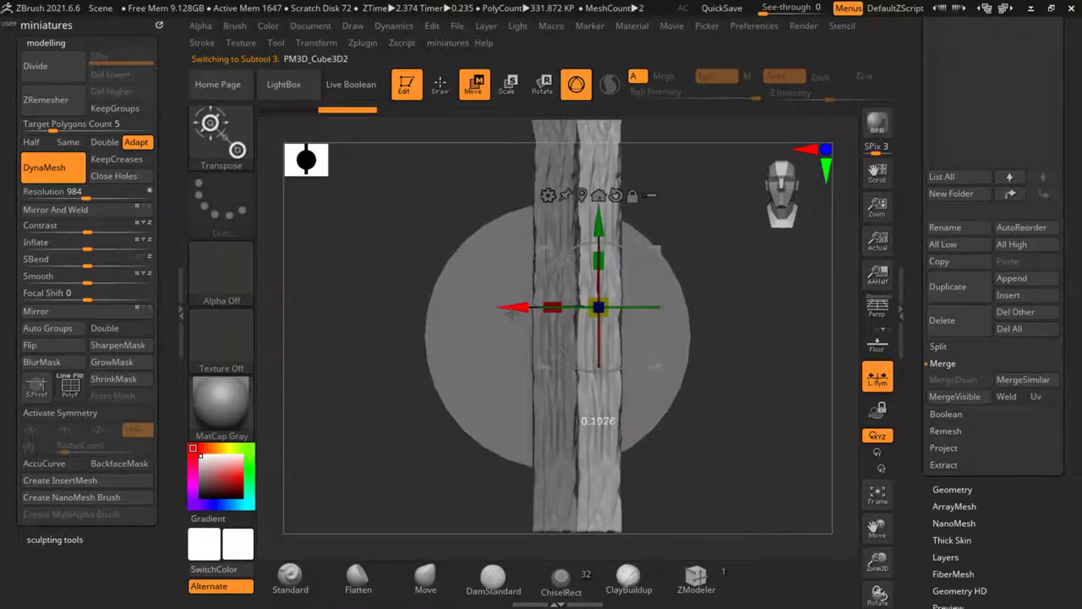
Step: Rotate the plank copy end for end, duplicate it, and move the new copy along X to the original plank's other side
{"action": "left_click_drag", "start_coordinate": [658, 280], "coordinate": [465, 389]}
{"action": "left_click", "coordinate": [939, 302]}
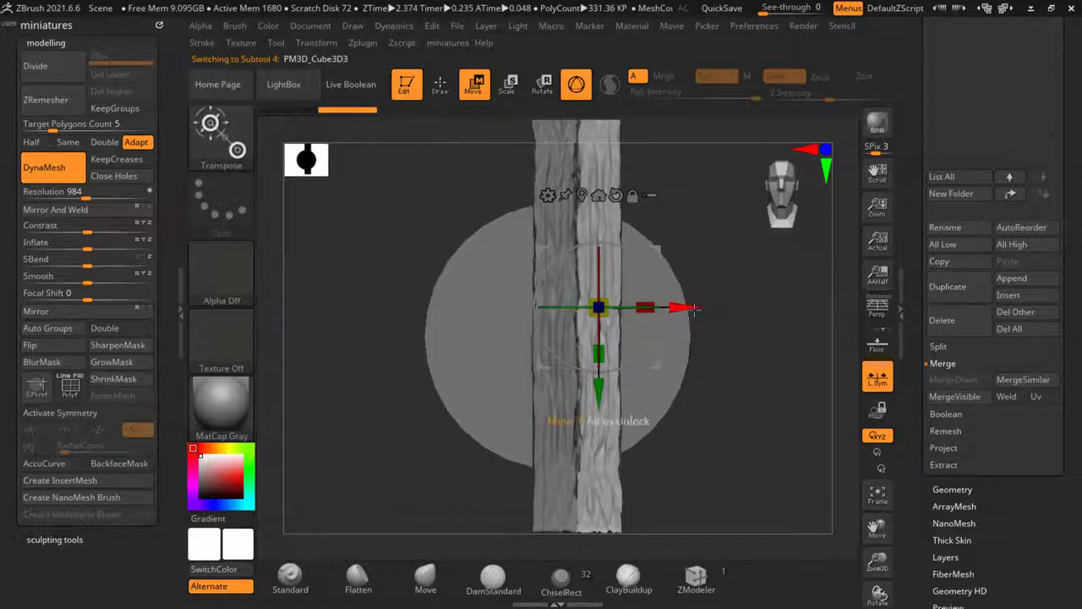
{"action": "left_click_drag", "start_coordinate": [686, 310], "coordinate": [596, 341]}
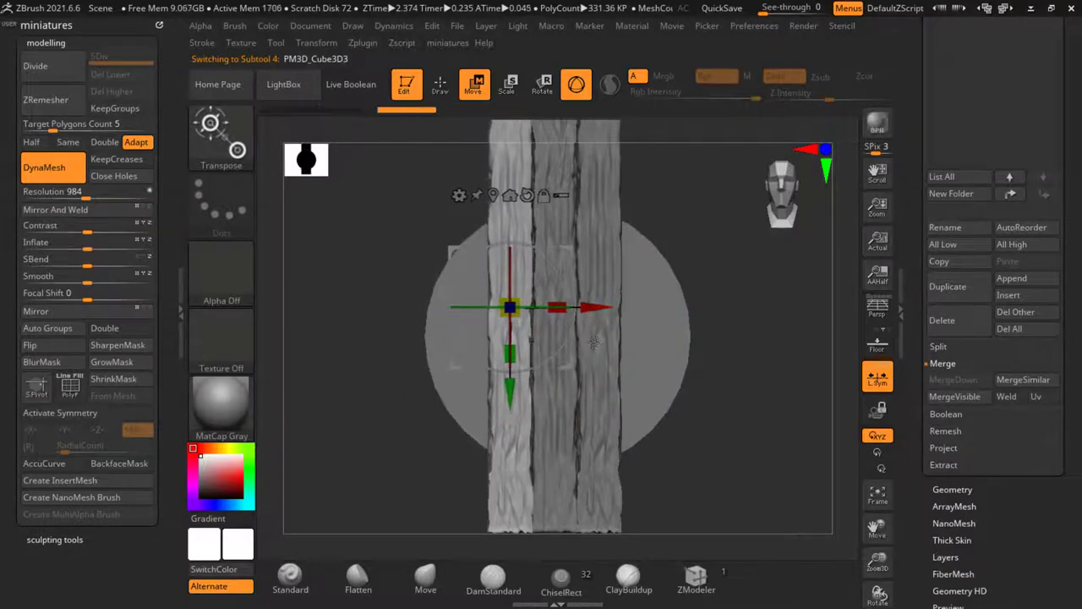
Step: Flip the newest plank end for end and shift the two outer planks lengthwise to stagger their ends
{"action": "left_click_drag", "start_coordinate": [510, 343], "coordinate": [524, 146]}
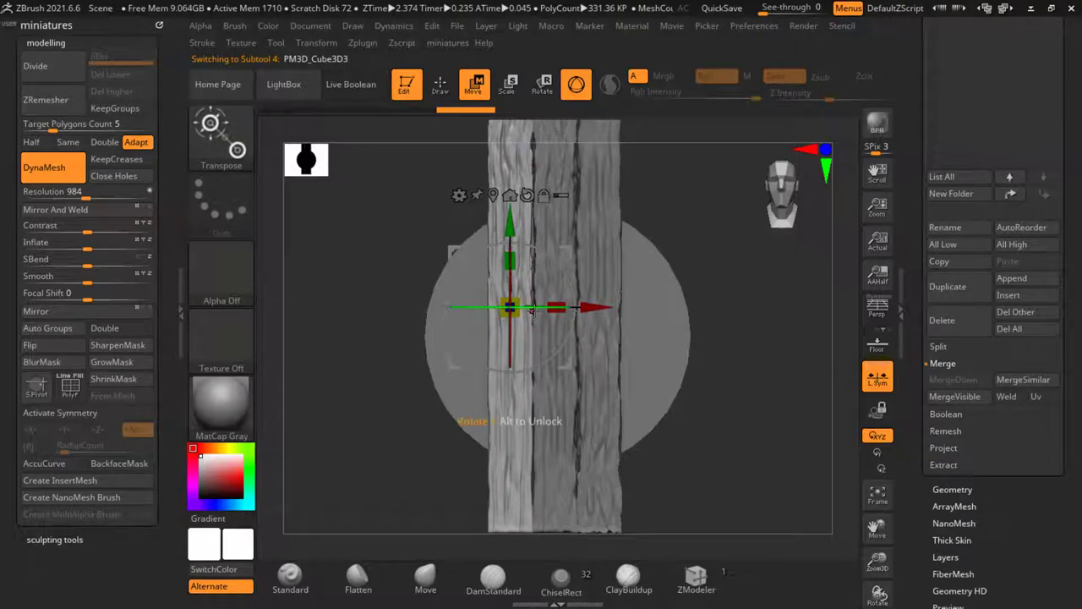
{"action": "left_click_drag", "start_coordinate": [510, 222], "coordinate": [510, 268]}
{"action": "left_click", "coordinate": [599, 368], "text": "alt"}
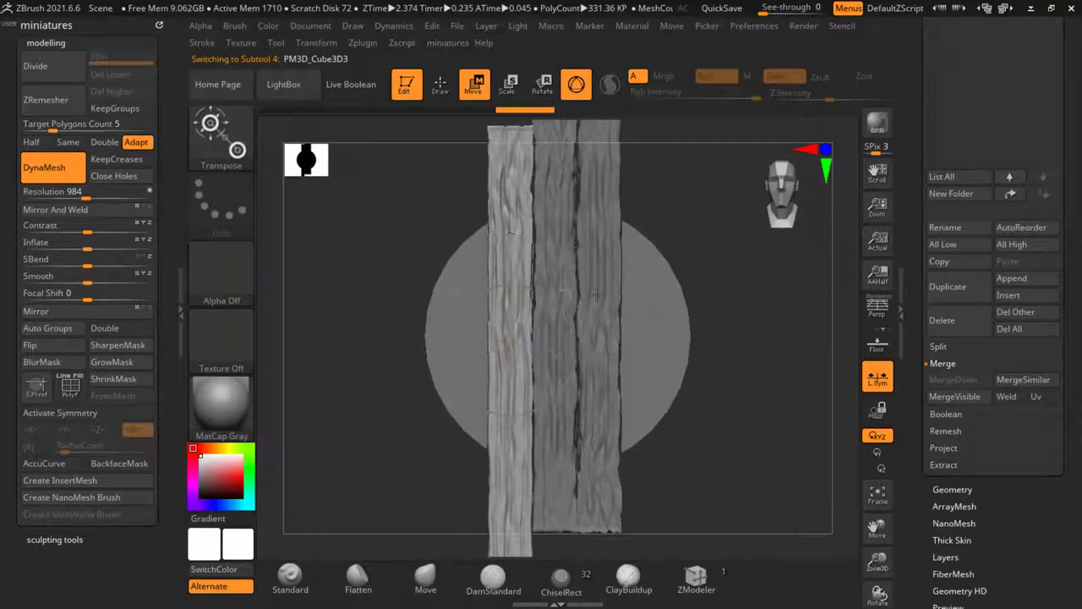
{"action": "left_click_drag", "start_coordinate": [598, 388], "coordinate": [600, 440]}
Step: Duplicate the outer planks repeatedly and move the copies outward along X to form a row of seven planks
{"action": "left_click", "coordinate": [934, 299]}
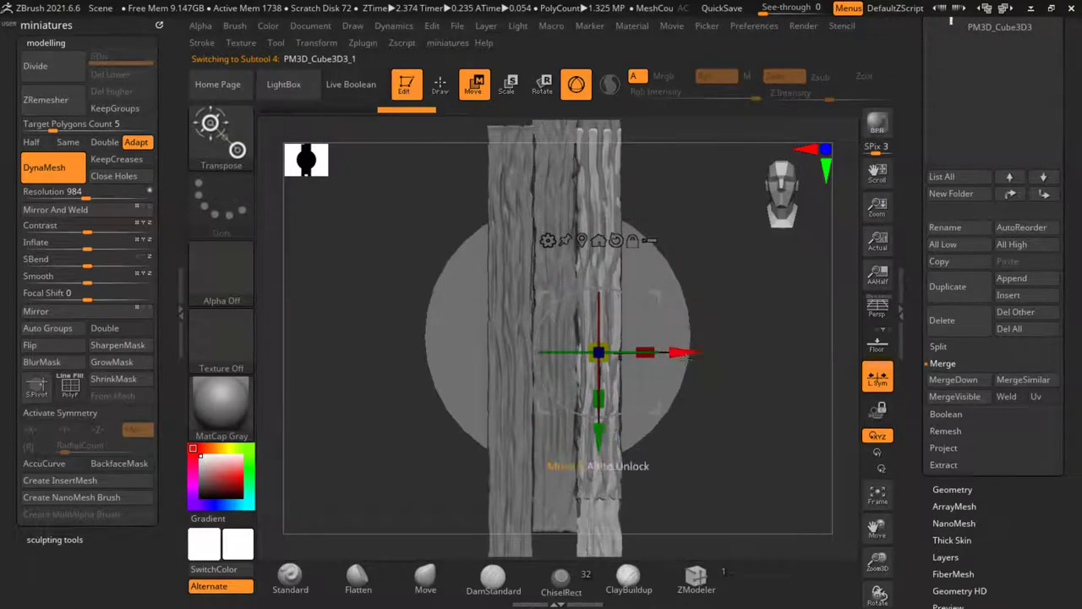
{"action": "left_click_drag", "start_coordinate": [693, 354], "coordinate": [542, 389]}
{"action": "left_click", "coordinate": [934, 296]}
{"action": "left_click", "coordinate": [527, 470], "text": "alt"}
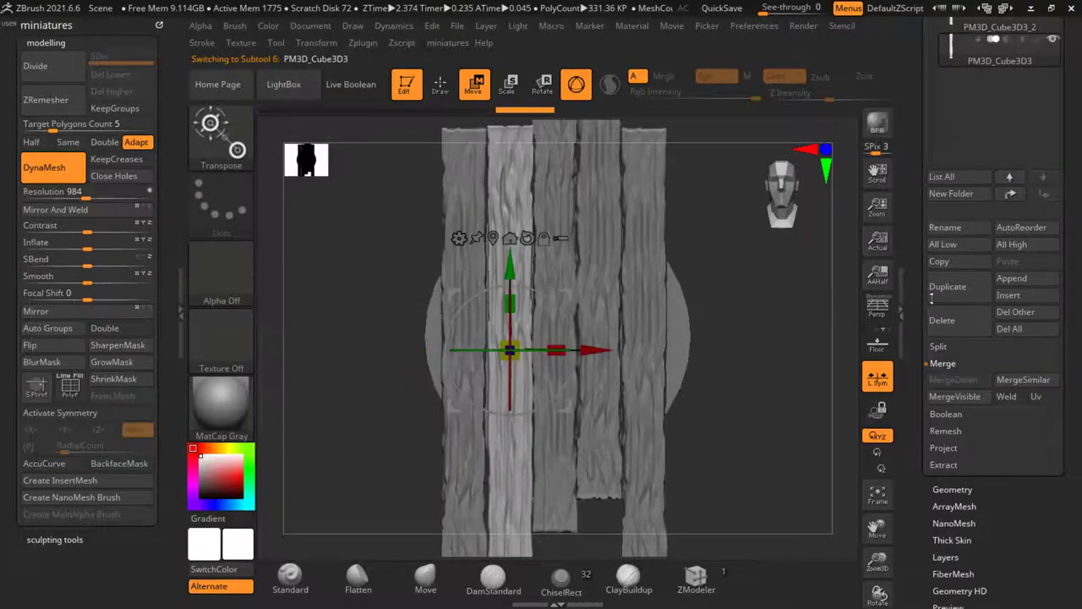
{"action": "left_click", "coordinate": [932, 297]}
{"action": "left_click_drag", "start_coordinate": [612, 356], "coordinate": [503, 390]}
{"action": "left_click", "coordinate": [953, 287]}
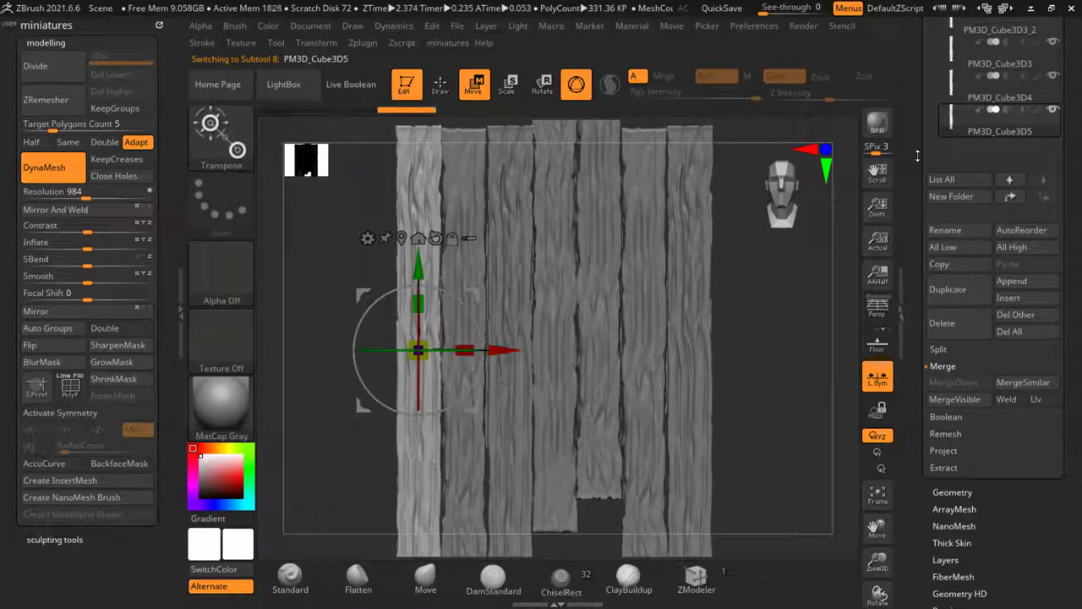
Step: Merge all the plank subtools into one, starting from the original plank below the disc
{"action": "scroll", "coordinate": [972, 103], "scroll_direction": "up", "scroll_amount": 3}
{"action": "left_click", "coordinate": [972, 56]}
{"action": "left_click", "coordinate": [964, 519]}
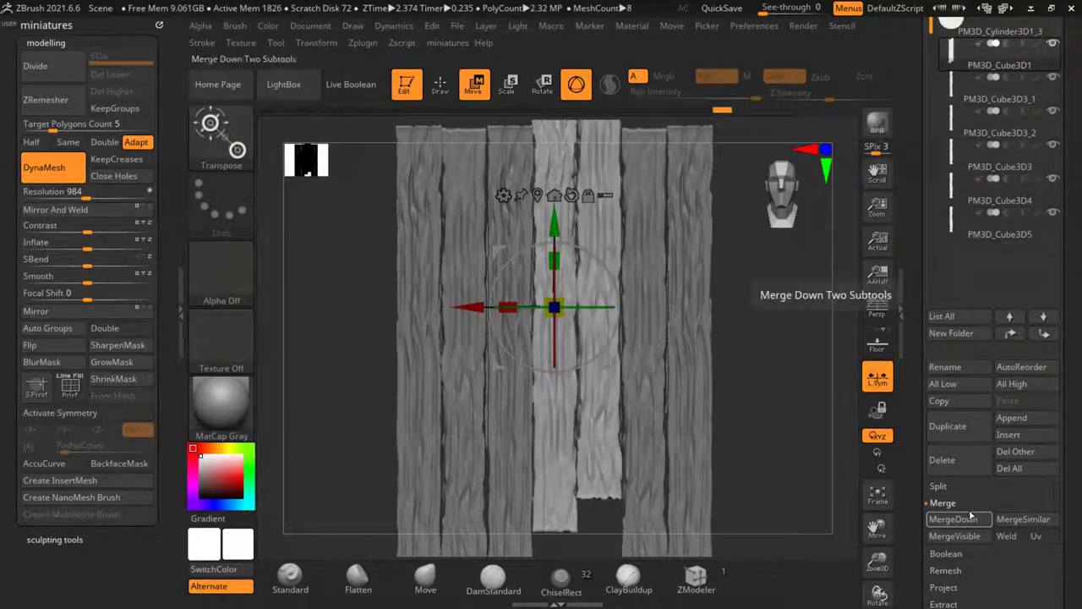
{"action": "left_click", "coordinate": [964, 519]}
{"action": "left_click", "coordinate": [975, 520]}
{"action": "left_click", "coordinate": [975, 520]}
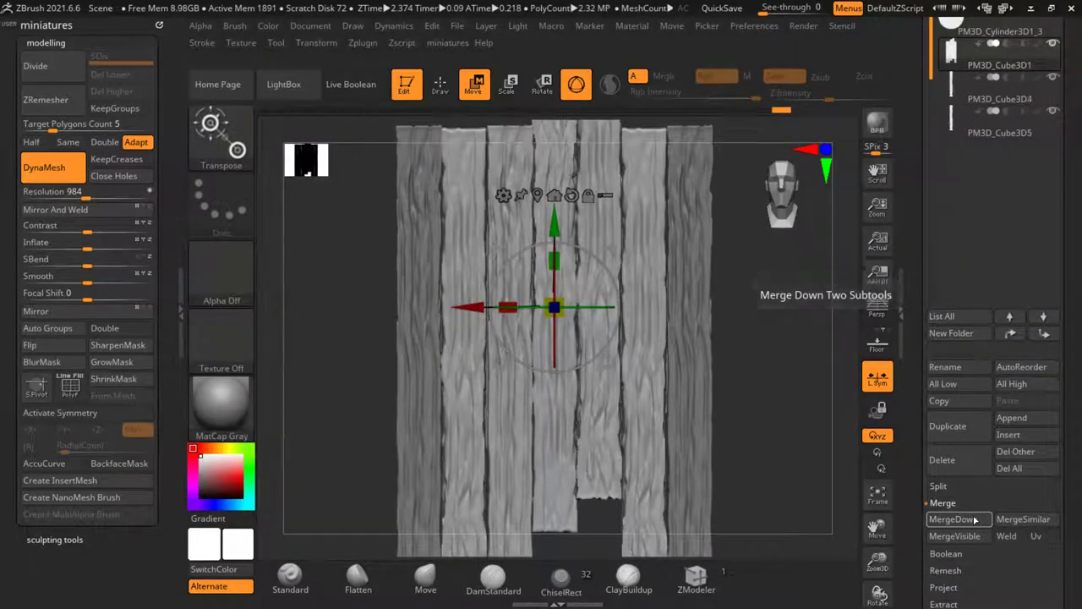
{"action": "left_click", "coordinate": [975, 520]}
{"action": "left_click", "coordinate": [975, 520]}
Step: Select the disc behind the merged planks and duplicate it as a separate subtool
{"action": "left_click_drag", "start_coordinate": [795, 364], "coordinate": [776, 402], "text": "alt"}
{"action": "left_click_drag", "start_coordinate": [776, 402], "coordinate": [783, 319]}
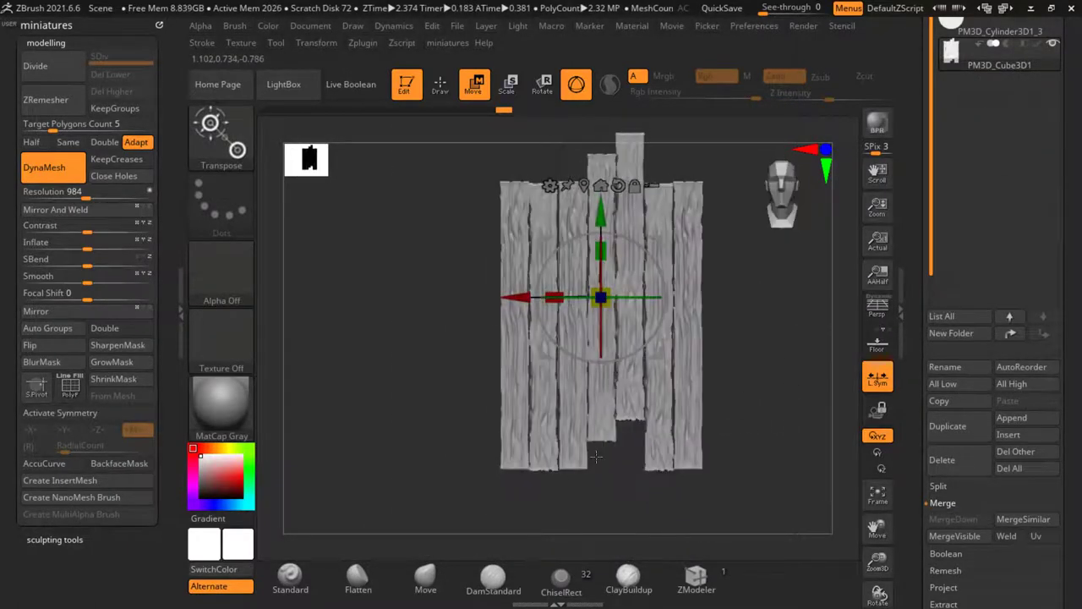
{"action": "key", "text": "f"}
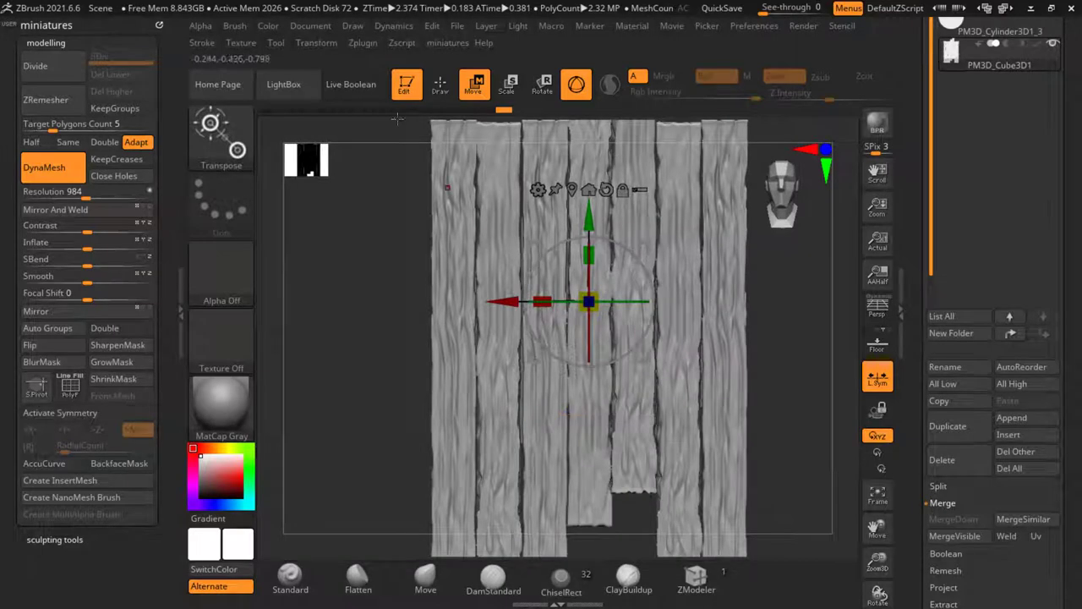
{"action": "key", "text": "f"}
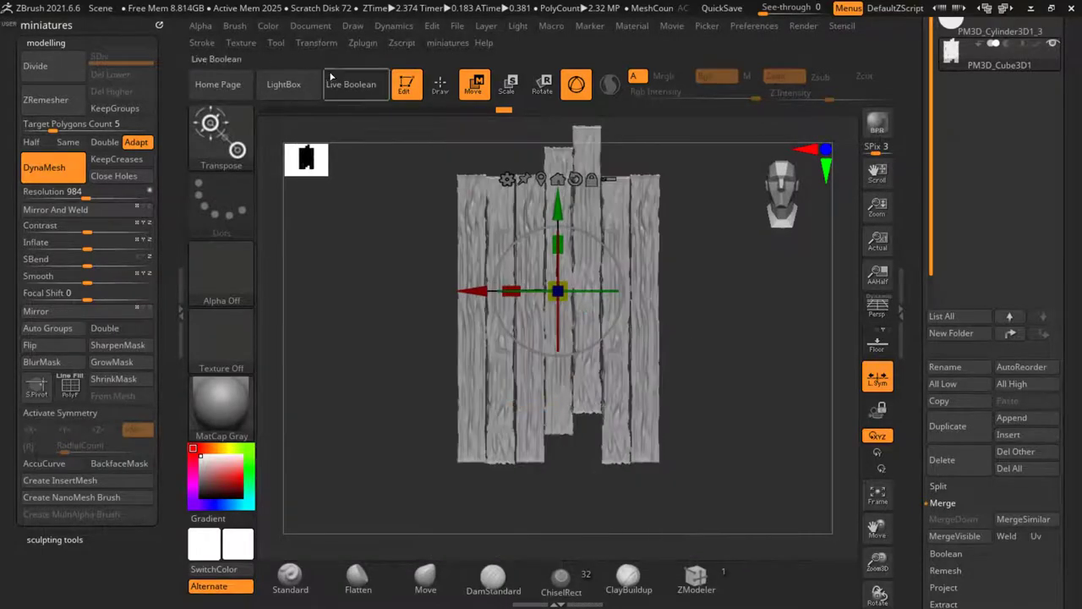
{"action": "key", "text": "f"}
{"action": "left_click_drag", "start_coordinate": [735, 347], "coordinate": [636, 337]}
{"action": "left_click", "coordinate": [569, 386], "text": "alt"}
{"action": "left_click_drag", "start_coordinate": [744, 381], "coordinate": [751, 377]}
{"action": "left_click", "coordinate": [701, 136]}
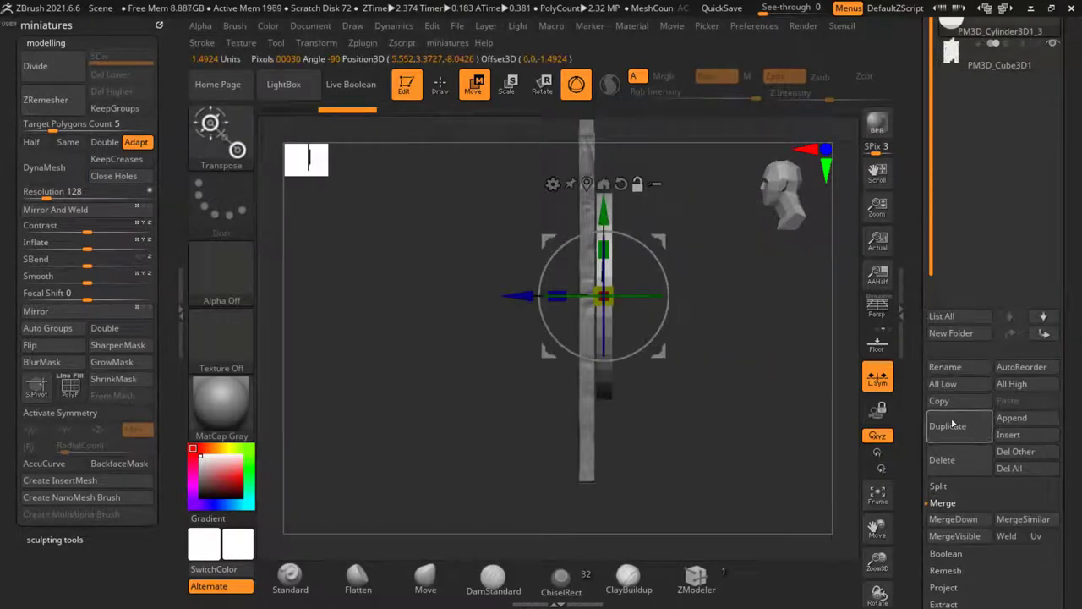
{"action": "left_click", "coordinate": [952, 425]}
Step: Place the original disc in a new subtool folder named "backup"
{"action": "left_click_drag", "start_coordinate": [908, 139], "coordinate": [923, 173]}
{"action": "left_click", "coordinate": [953, 151]}
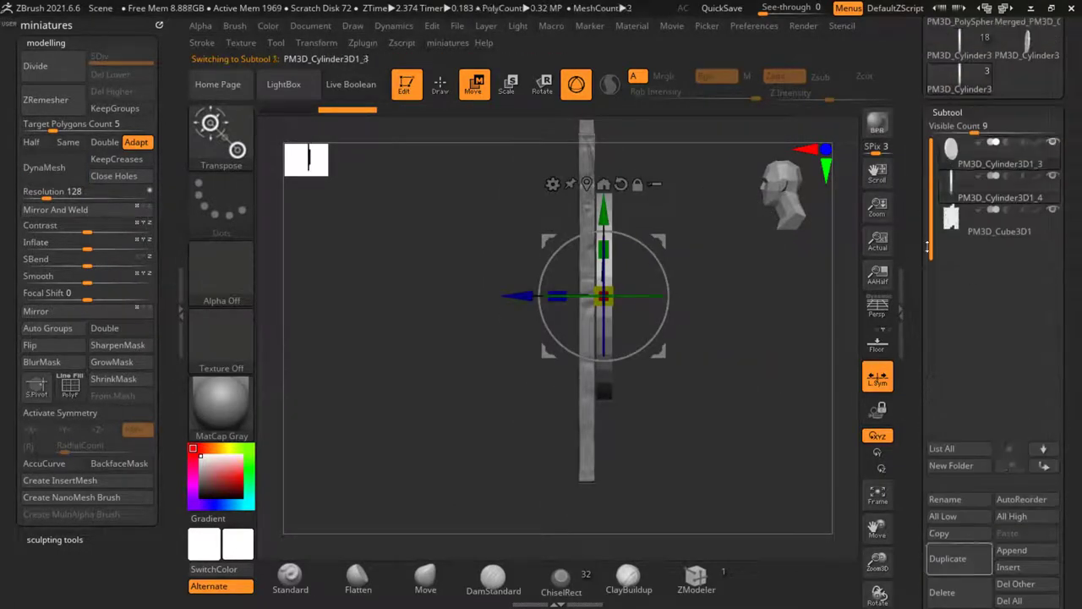
{"action": "left_click", "coordinate": [953, 466]}
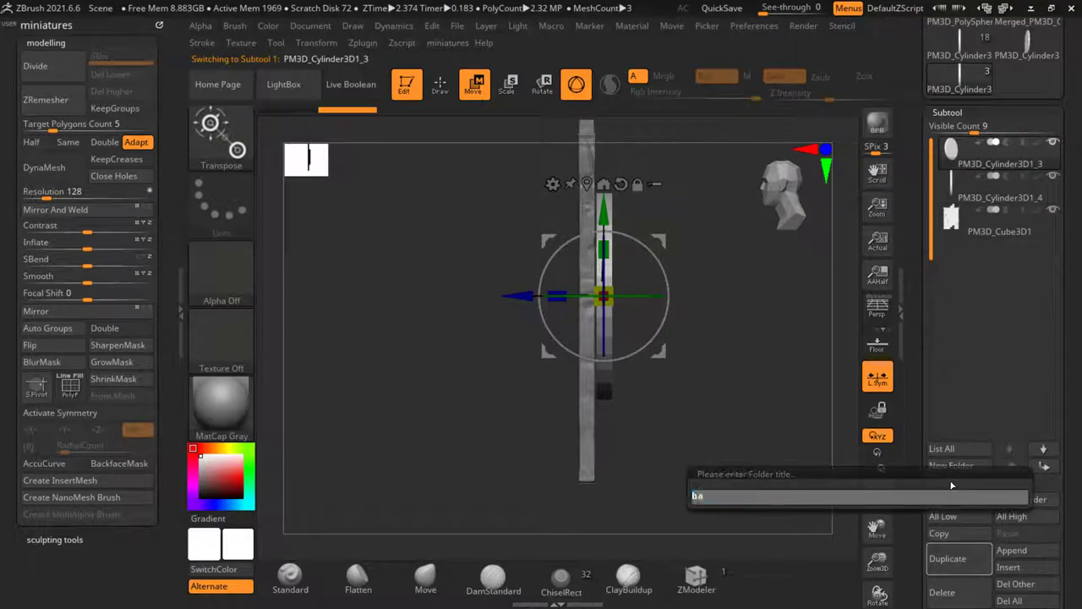
{"action": "type", "text": "backup"}
{"action": "key", "text": "Return"}
Step: Insert a Cube3D primitive and scale it up uniformly until it covers the planks
{"action": "left_click_drag", "start_coordinate": [701, 344], "coordinate": [753, 350]}
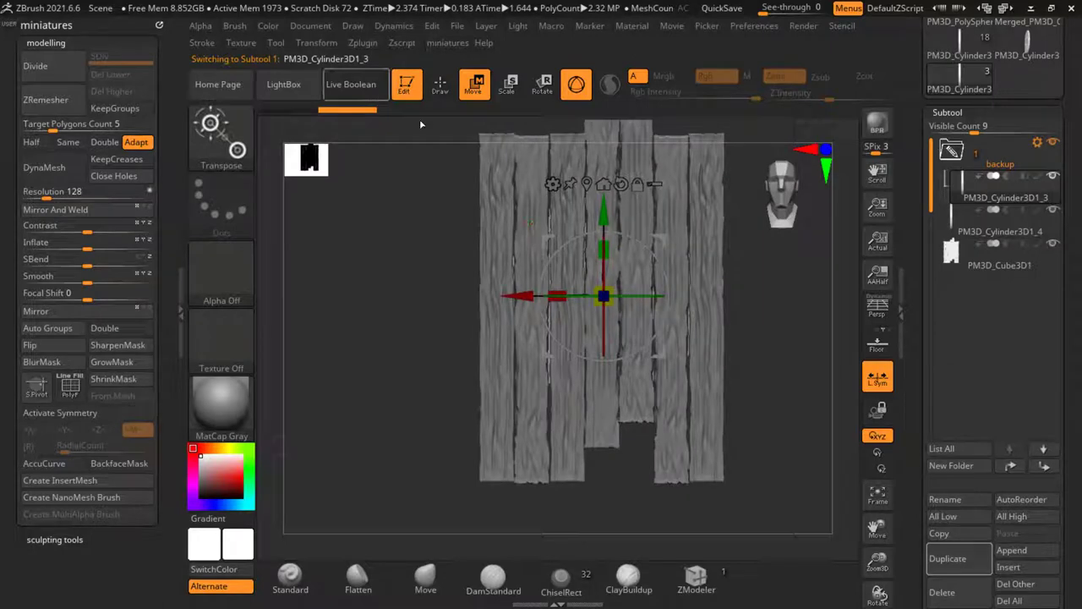
{"action": "left_click_drag", "start_coordinate": [816, 455], "coordinate": [801, 460]}
{"action": "left_click_drag", "start_coordinate": [916, 478], "coordinate": [917, 426]}
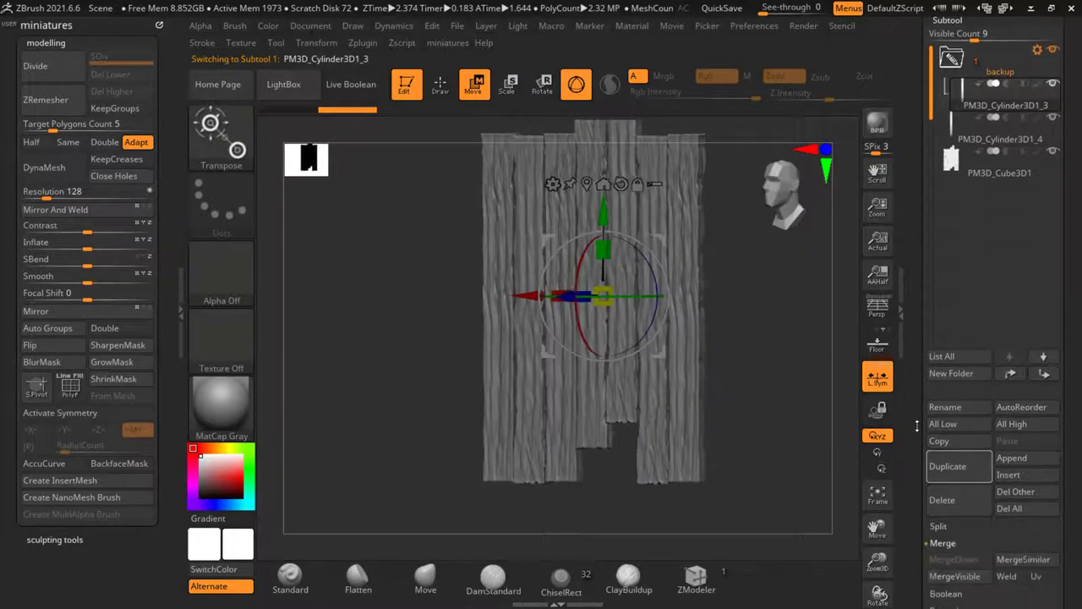
{"action": "left_click", "coordinate": [998, 481]}
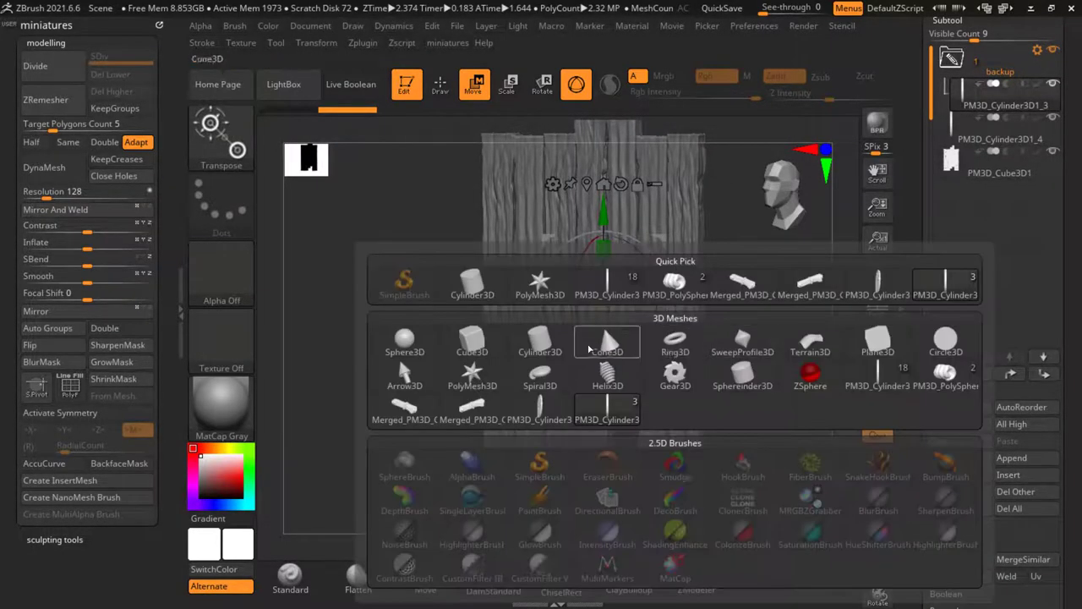
{"action": "left_click", "coordinate": [475, 330]}
{"action": "left_click", "coordinate": [1021, 478]}
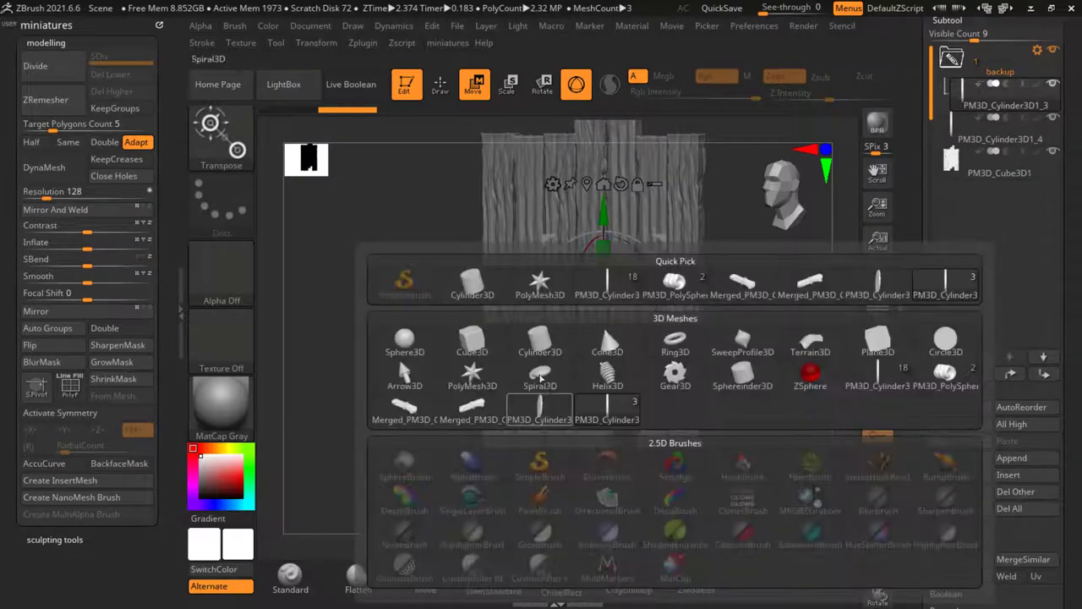
{"action": "left_click", "coordinate": [476, 348]}
{"action": "right_click_drag", "start_coordinate": [496, 357], "coordinate": [583, 456], "text": "ctrl"}
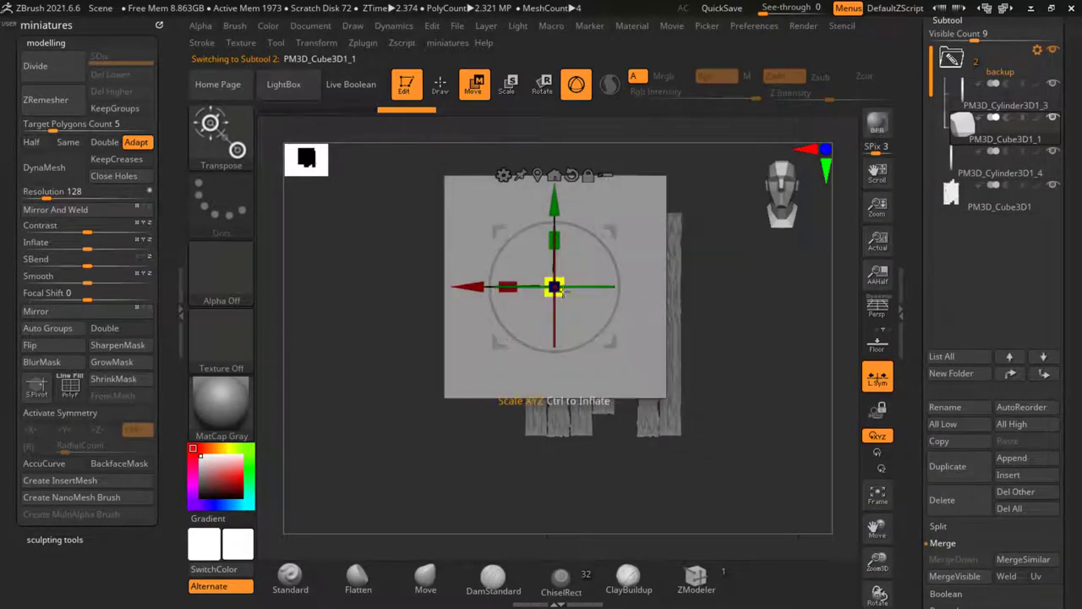
{"action": "left_click_drag", "start_coordinate": [563, 292], "coordinate": [710, 377]}
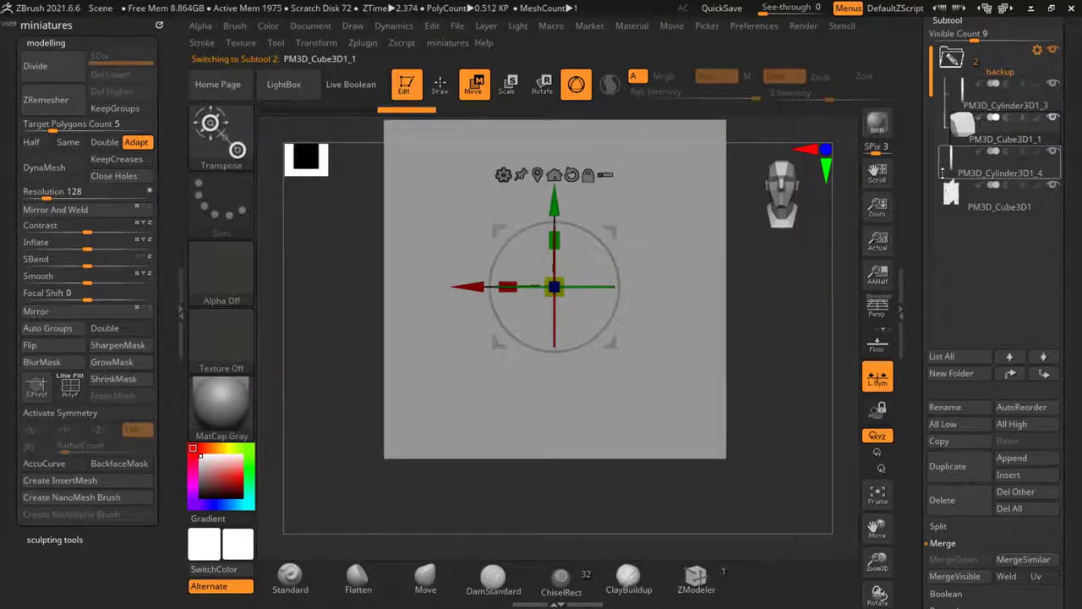
Step: Stretch the disc copy along Z into a long cylinder and shift it so it pierces both faces of the cube
{"action": "left_click", "coordinate": [943, 173]}
{"action": "right_click_drag", "start_coordinate": [797, 248], "coordinate": [607, 389]}
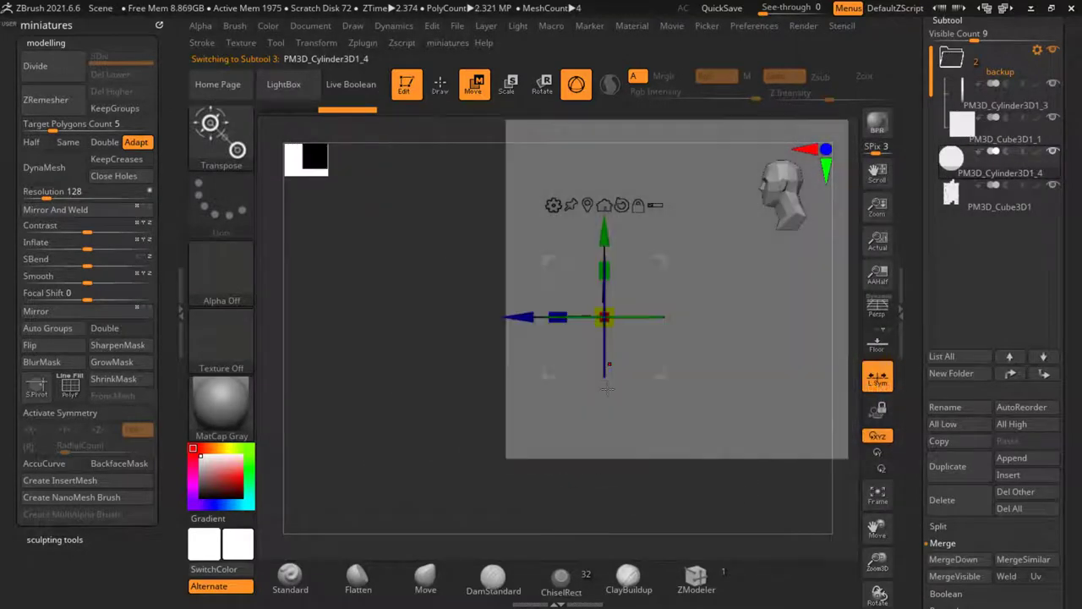
{"action": "right_click_drag", "start_coordinate": [504, 381], "coordinate": [530, 335], "text": "ctrl"}
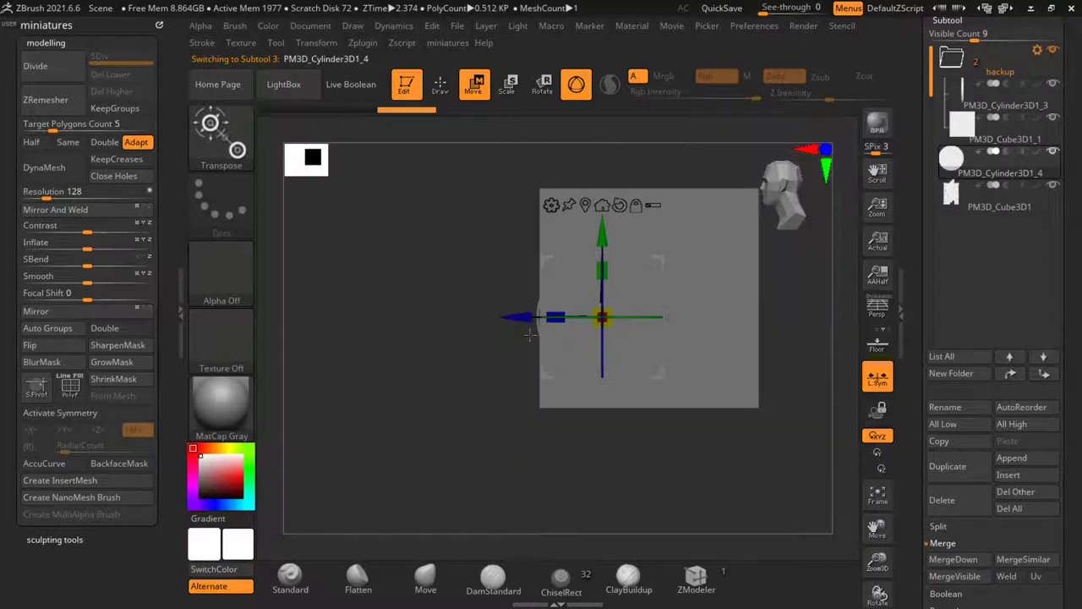
{"action": "left_click_drag", "start_coordinate": [559, 327], "coordinate": [425, 316]}
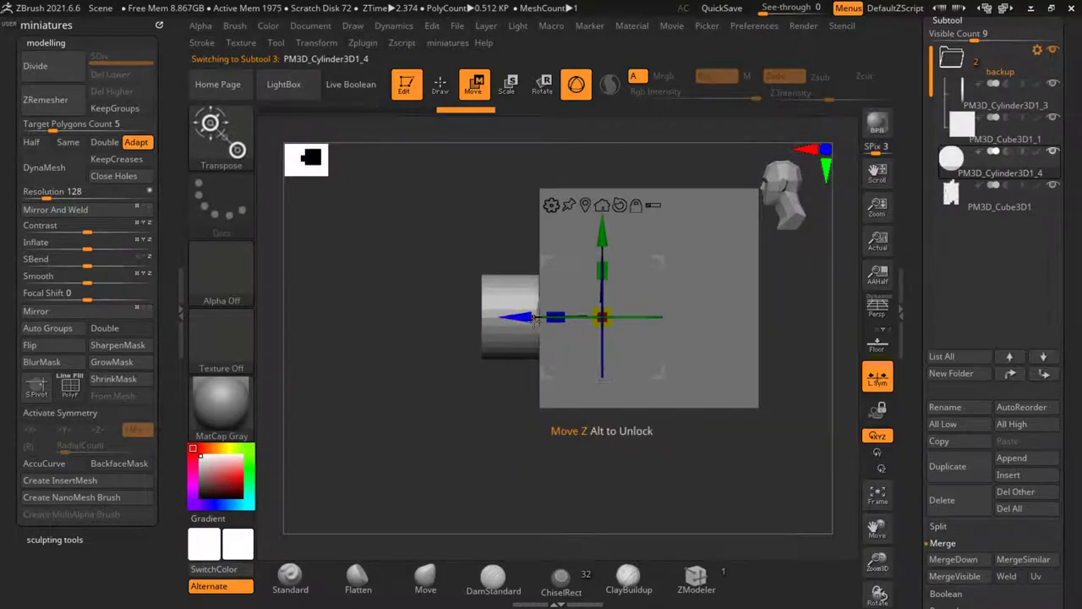
{"action": "left_click_drag", "start_coordinate": [529, 320], "coordinate": [594, 322]}
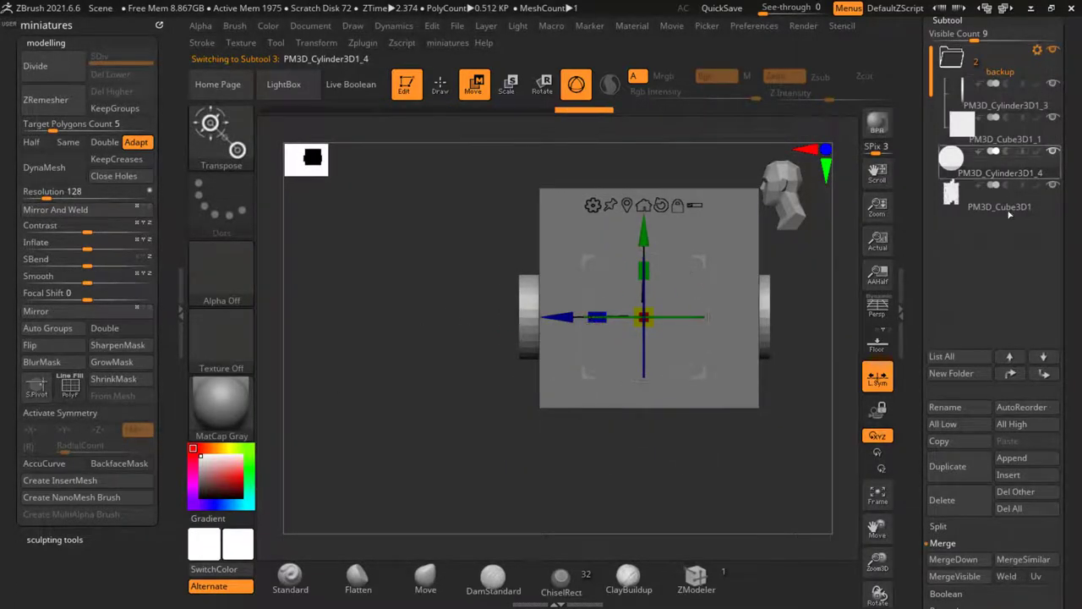
Step: Set the stretched cylinder to Boolean subtraction and turn on Live Boolean to preview the cut
{"action": "left_click", "coordinate": [1009, 153]}
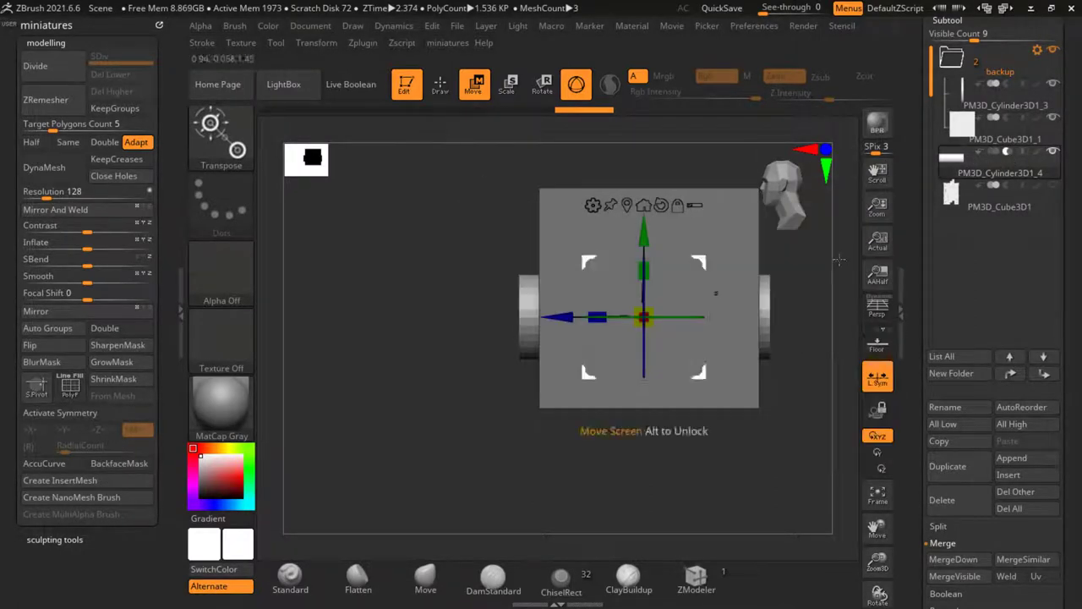
{"action": "left_click", "coordinate": [353, 98]}
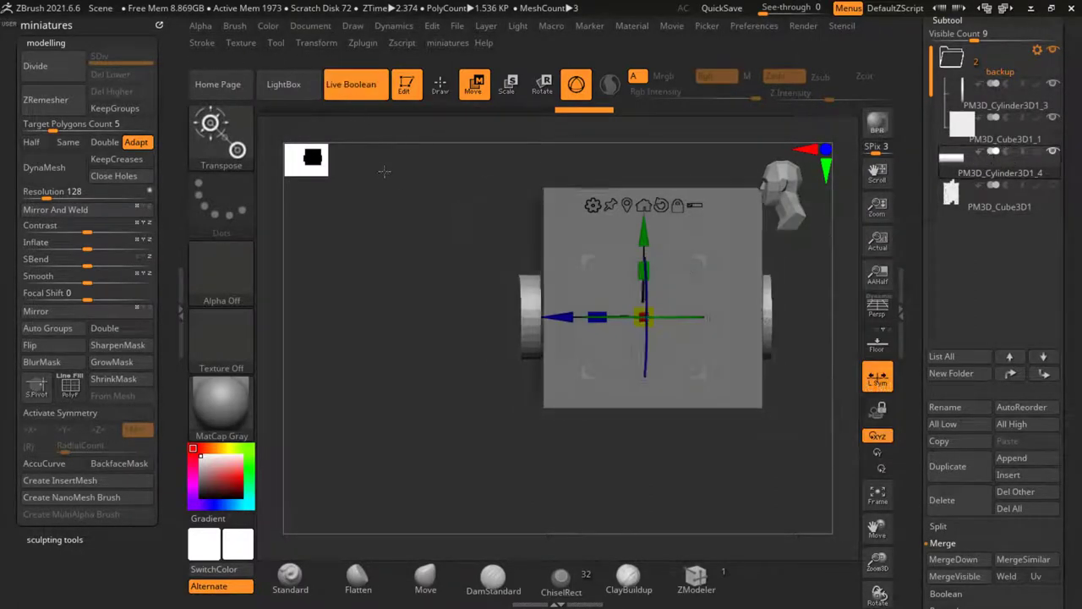
{"action": "left_click_drag", "start_coordinate": [381, 169], "coordinate": [393, 422]}
Step: Move the cube in the front view so it is centred around the cylinder
{"action": "left_click", "coordinate": [491, 393], "text": "alt"}
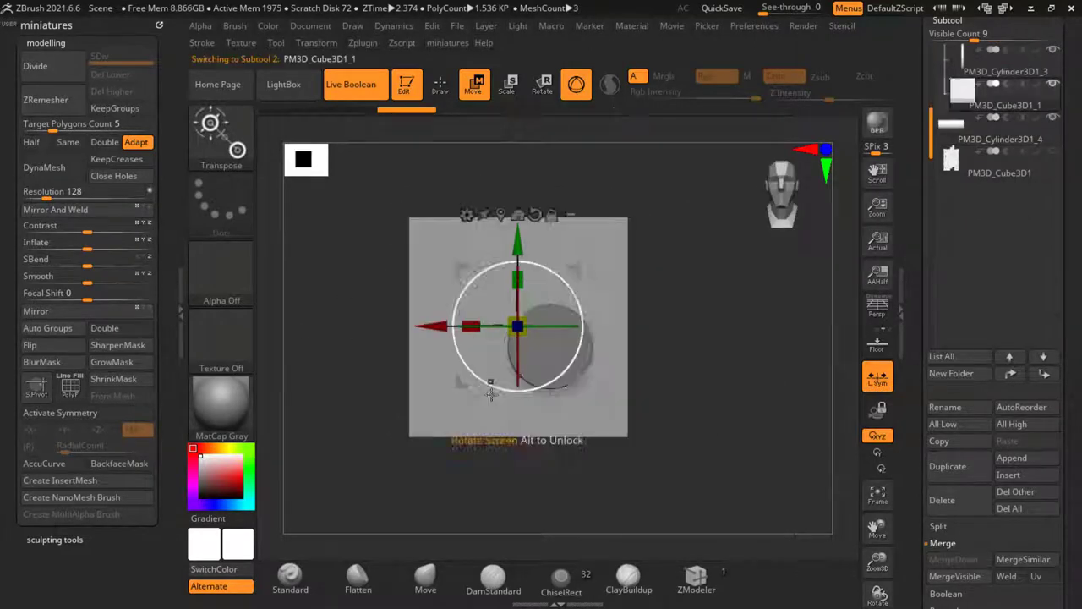
{"action": "key", "text": "f"}
{"action": "left_click_drag", "start_coordinate": [593, 340], "coordinate": [643, 368]}
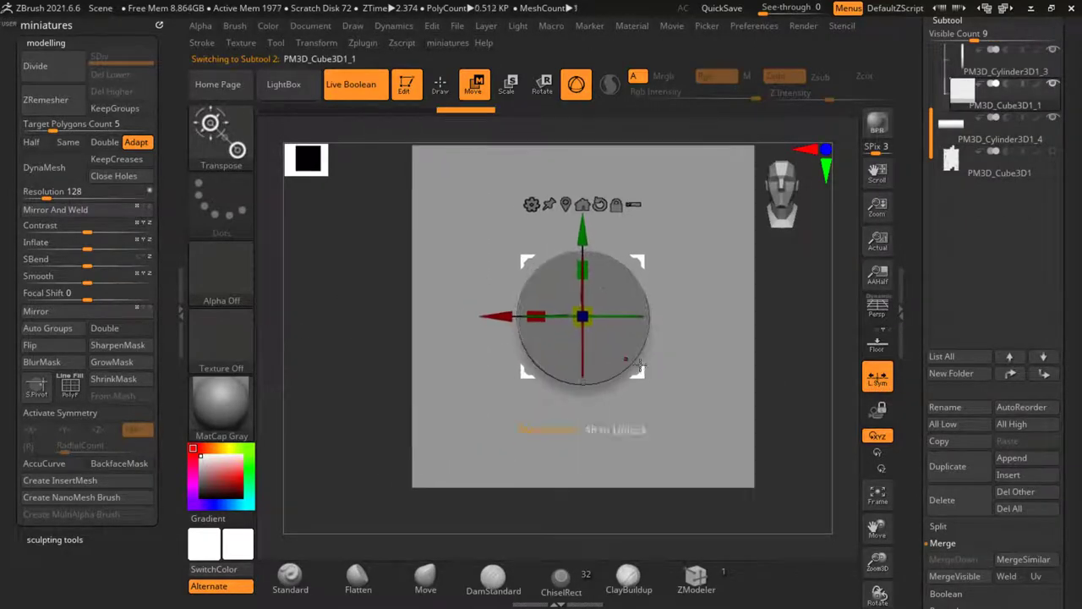
{"action": "left_click", "coordinate": [627, 360], "text": "alt"}
{"action": "left_click", "coordinate": [740, 407], "text": "alt"}
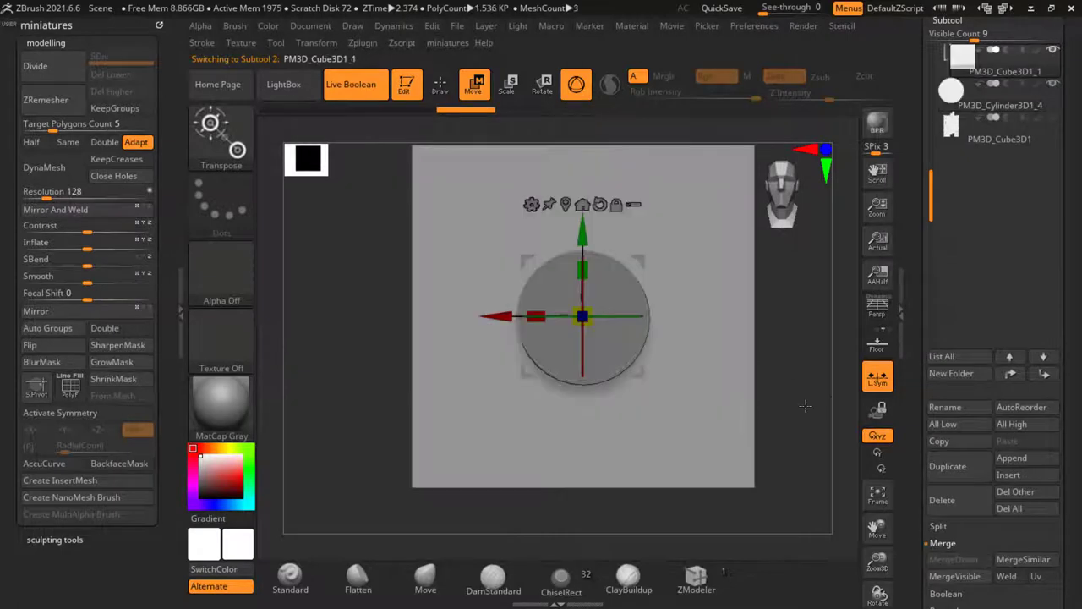
Step: Set the cylinder to Boolean subtraction again and reselect the surrounding cube
{"action": "left_click_drag", "start_coordinate": [820, 394], "coordinate": [746, 403]}
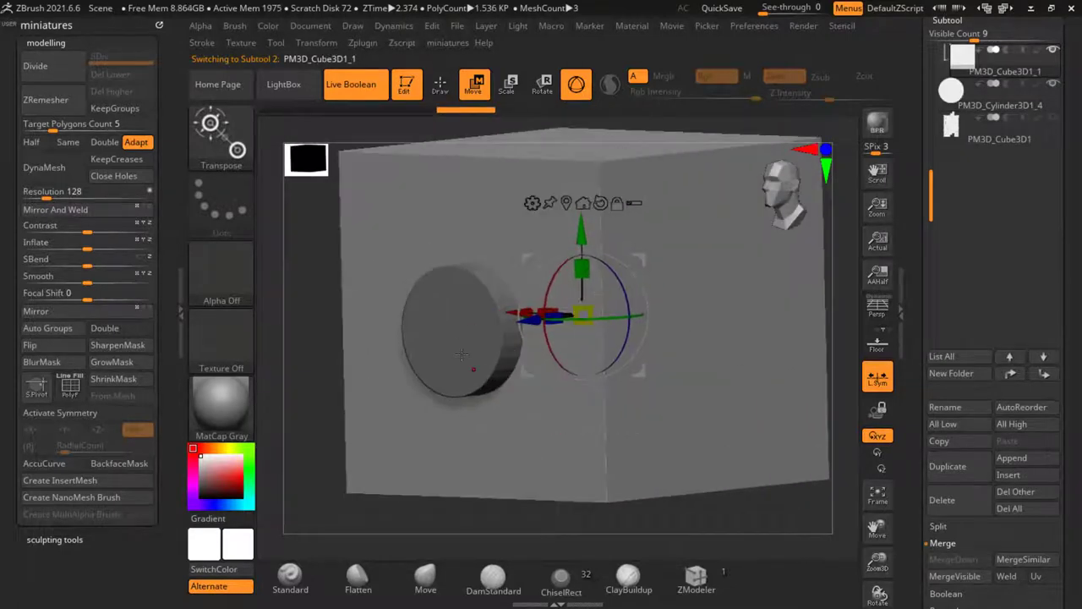
{"action": "left_click", "coordinate": [461, 354], "text": "alt"}
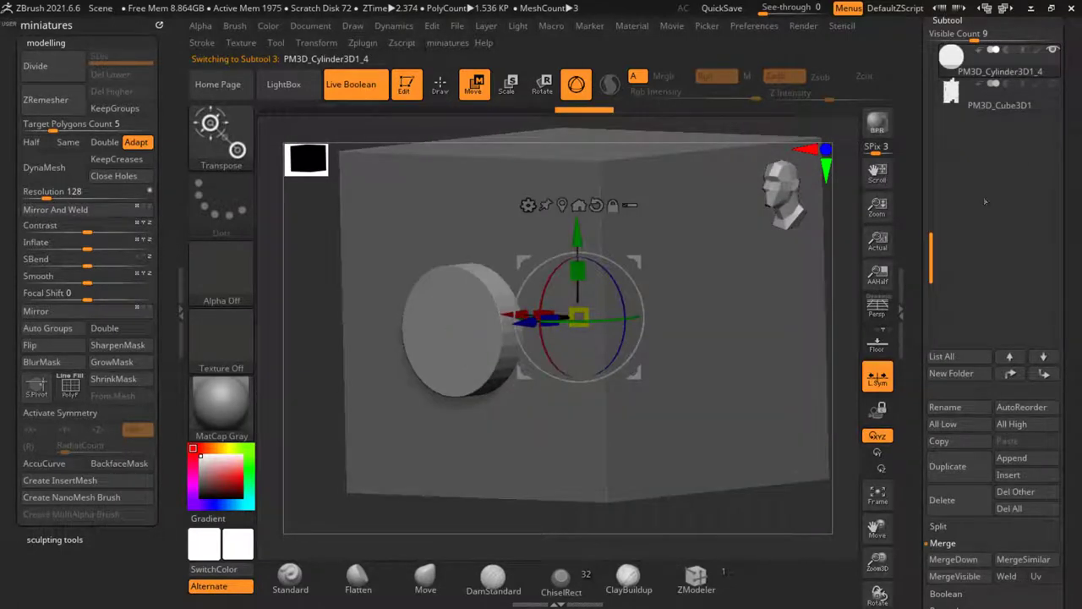
{"action": "left_click_drag", "start_coordinate": [933, 201], "coordinate": [921, 126]}
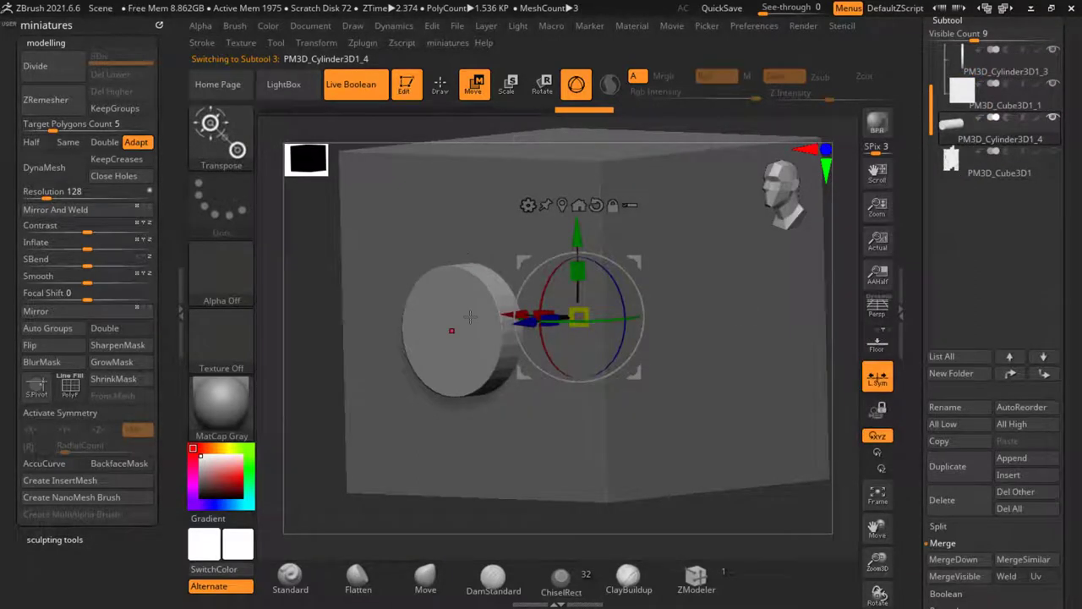
{"action": "left_click", "coordinate": [1006, 119]}
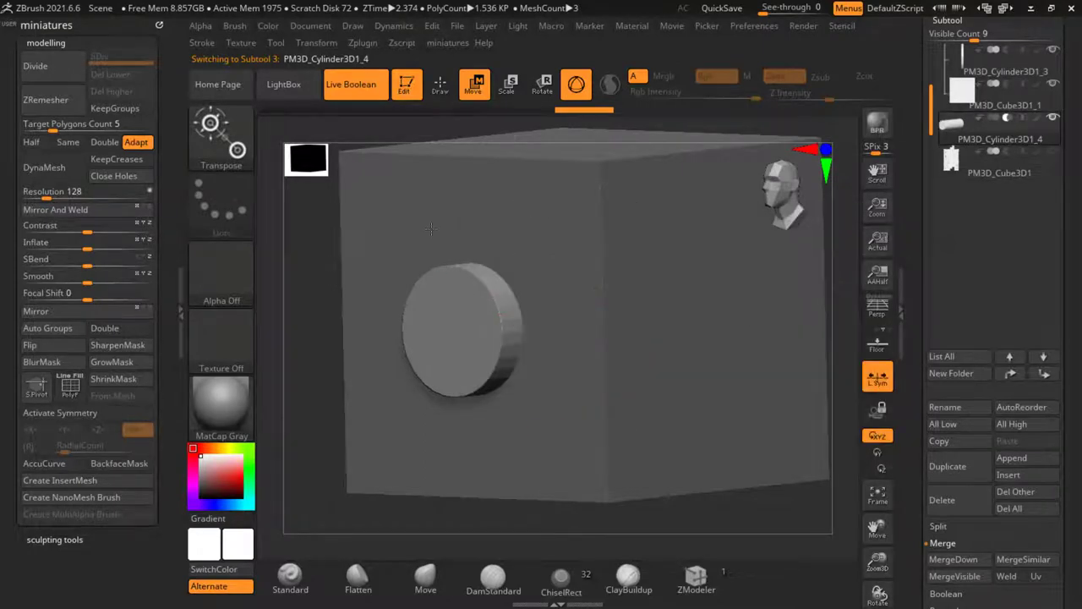
{"action": "left_click", "coordinate": [432, 229], "text": "alt"}
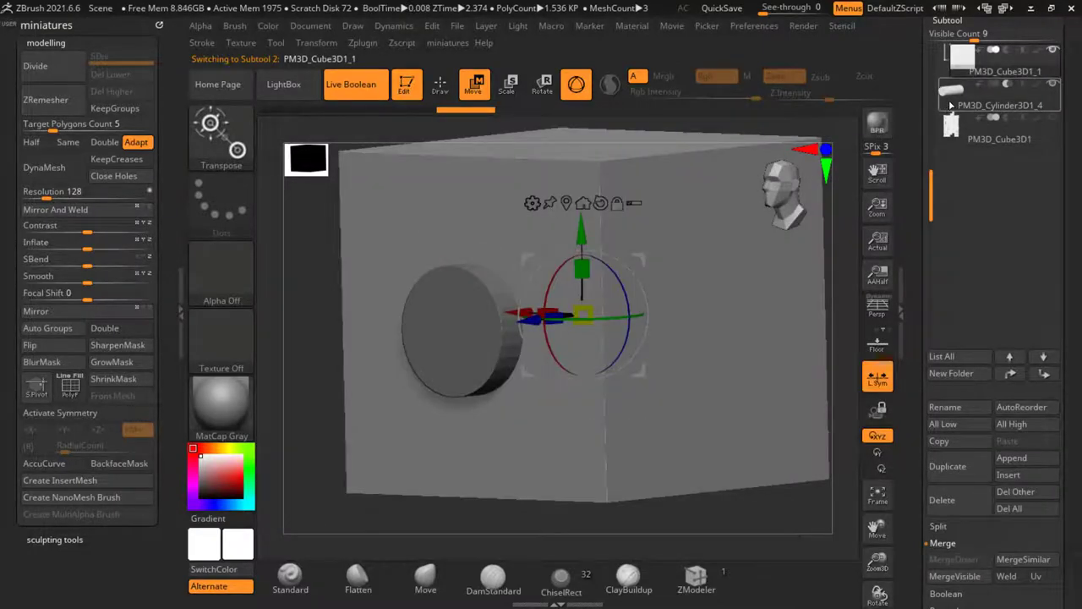
Step: Move the hidden planks subtool between the cube and the subtracting cylinder in the subtool order
{"action": "left_click", "coordinate": [951, 105]}
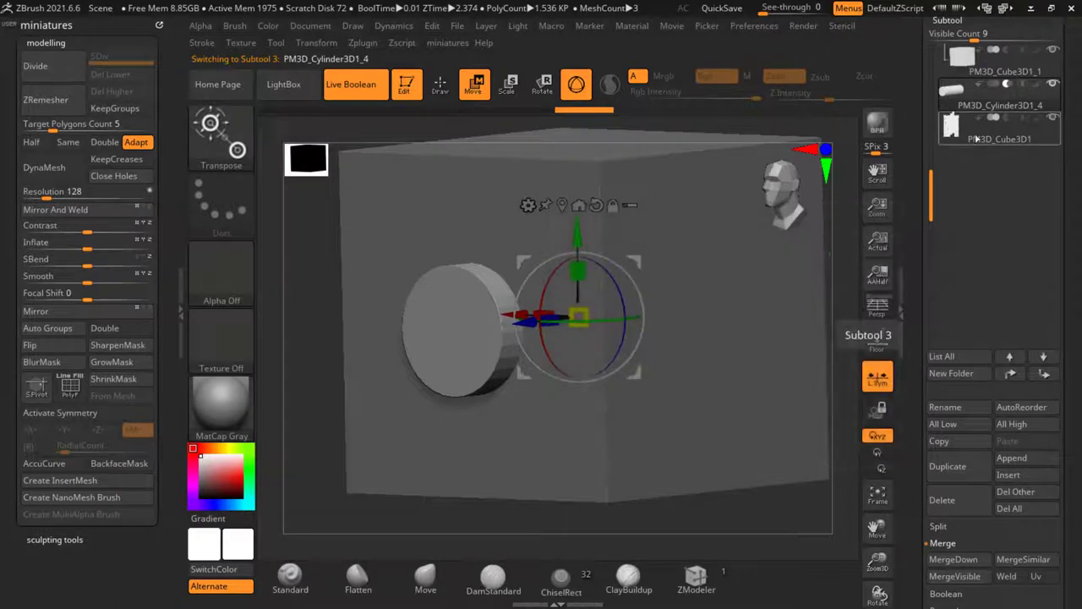
{"action": "left_click", "coordinate": [961, 125]}
{"action": "left_click_drag", "start_coordinate": [961, 99], "coordinate": [964, 135]}
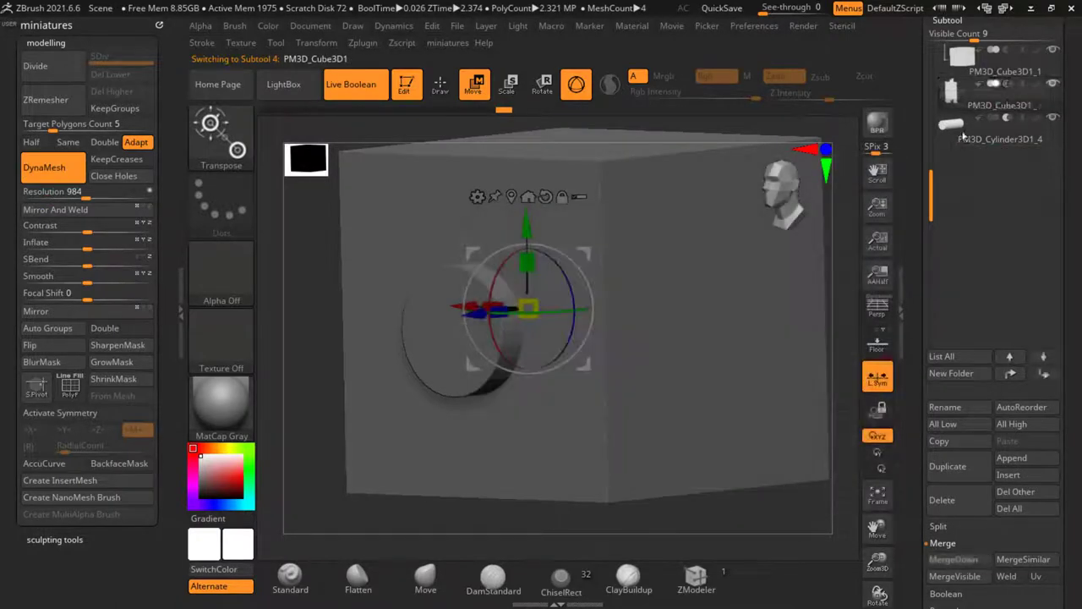
{"action": "left_click", "coordinate": [960, 125]}
{"action": "left_click", "coordinate": [464, 316]}
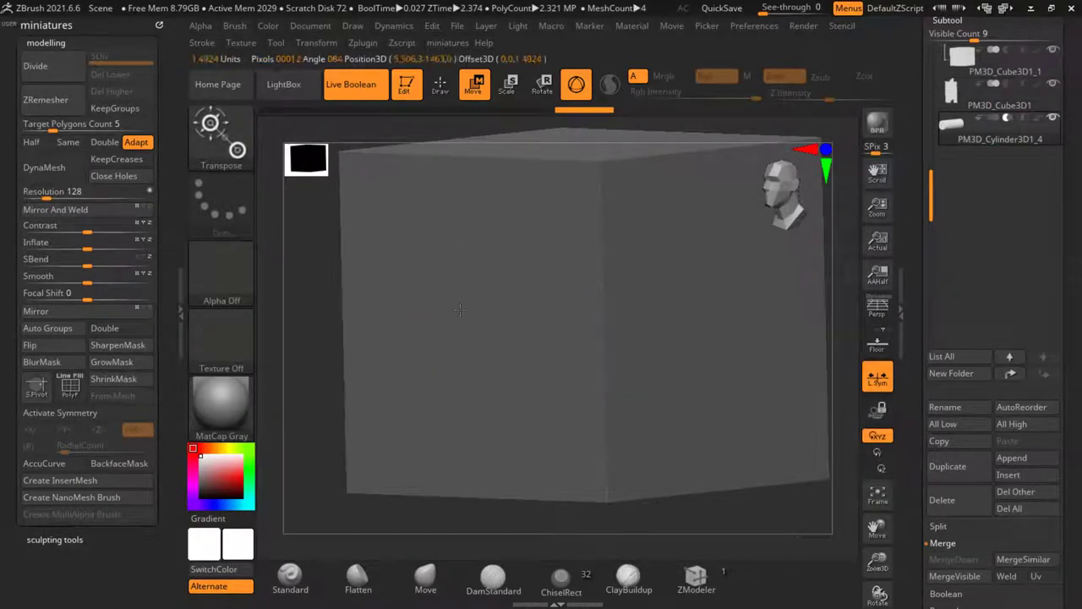
{"action": "right_click_drag", "start_coordinate": [493, 325], "coordinate": [575, 300], "text": "ctrl"}
{"action": "left_click", "coordinate": [646, 296], "text": "alt"}
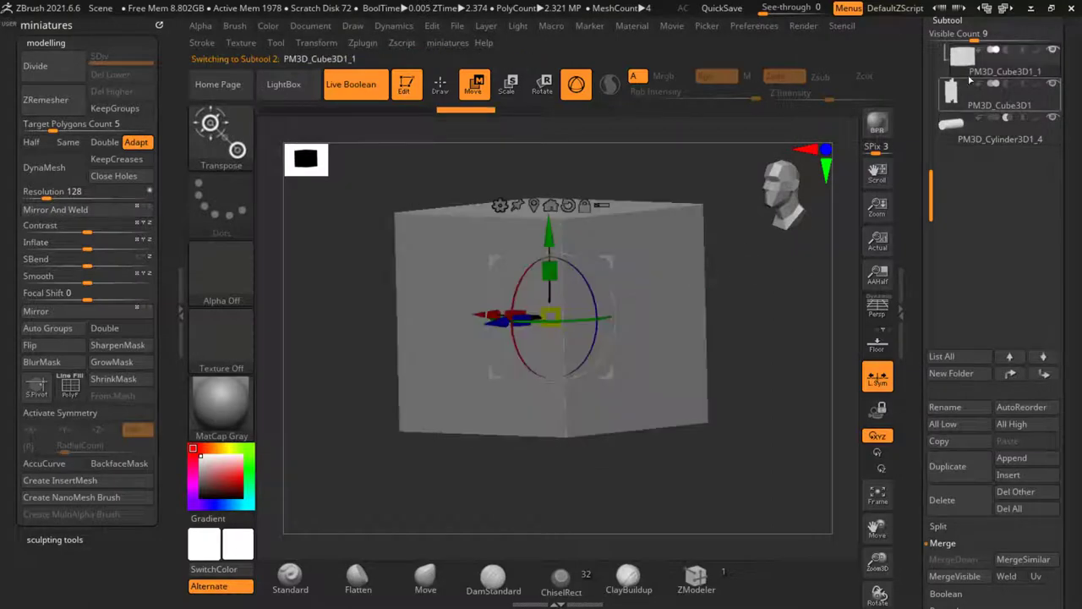
Step: Reorder the cube directly above the subtracting cylinder, keeping the hidden planks above both
{"action": "left_click_drag", "start_coordinate": [970, 80], "coordinate": [971, 127]}
{"action": "left_click", "coordinate": [1055, 50]}
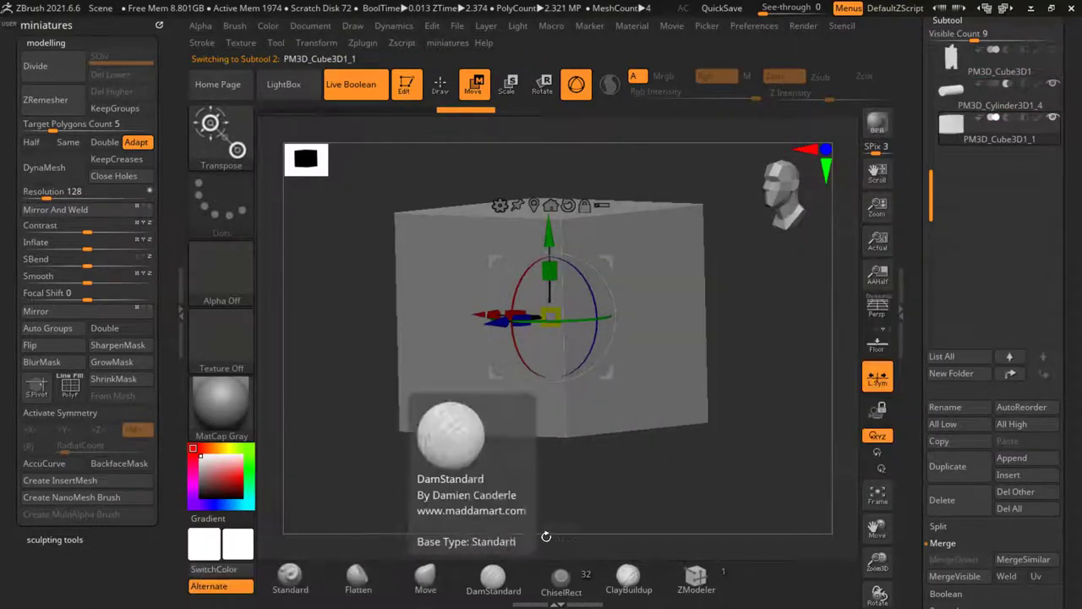
{"action": "left_click", "coordinate": [952, 99]}
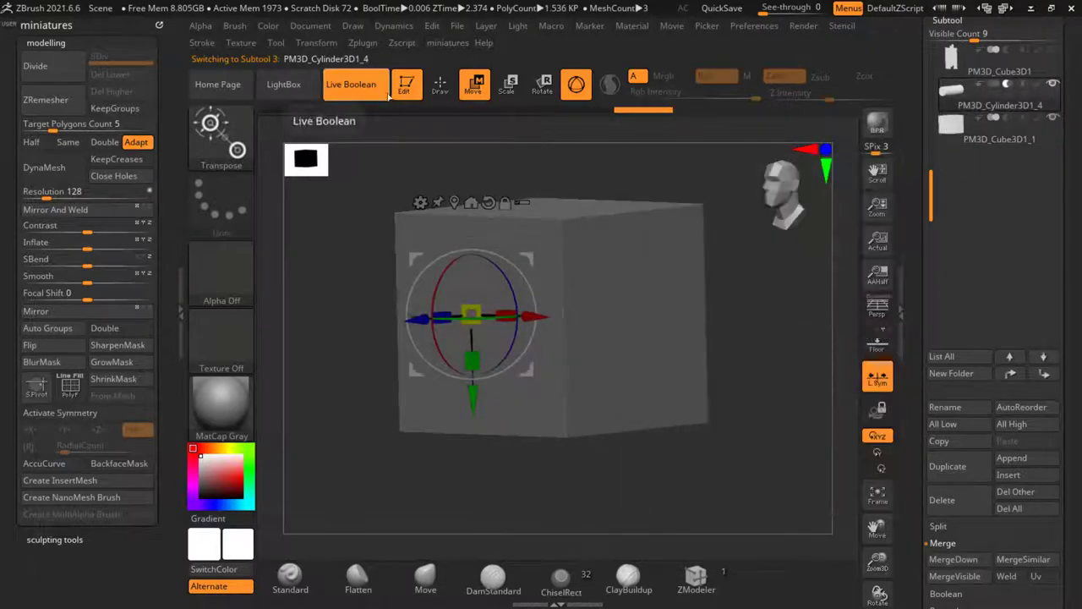
{"action": "left_click_drag", "start_coordinate": [952, 134], "coordinate": [956, 95]}
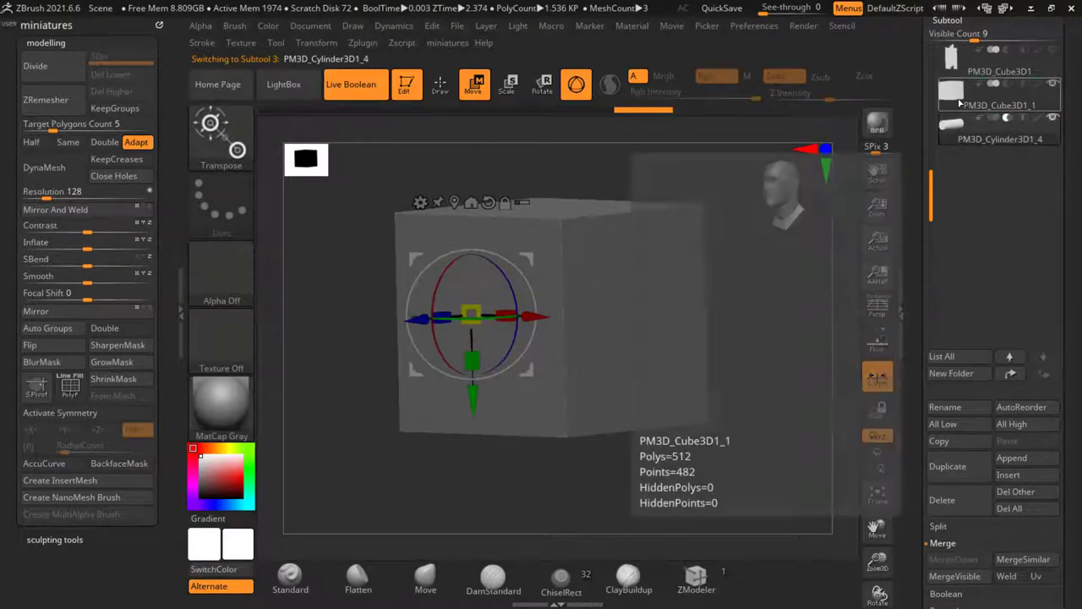
{"action": "left_click", "coordinate": [960, 99]}
{"action": "left_click_drag", "start_coordinate": [757, 368], "coordinate": [876, 230]}
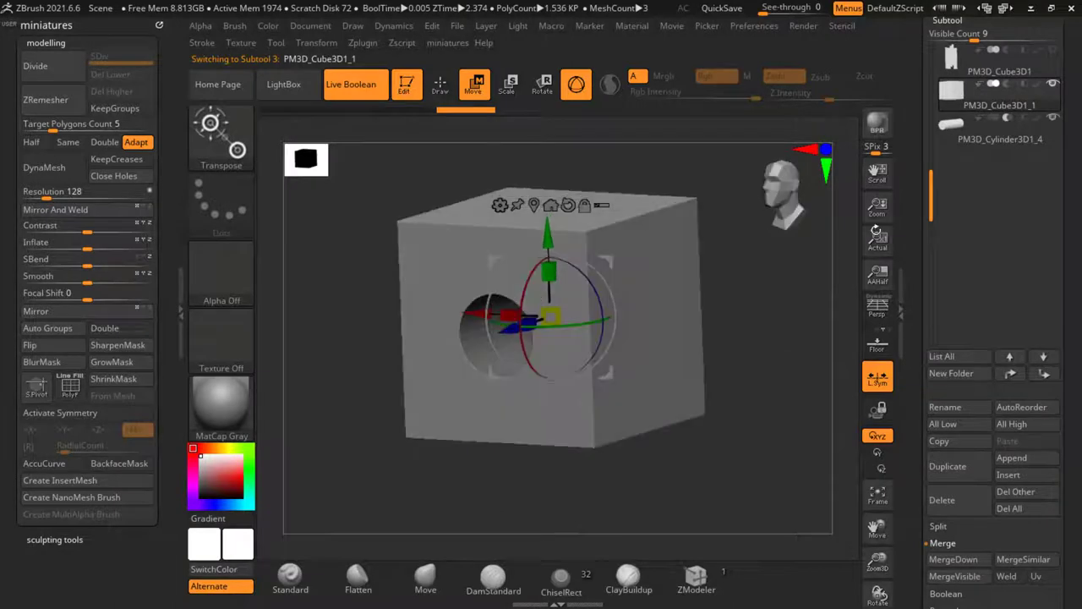
Step: Make a Boolean mesh from the visible cube with the cylinder subtracted from it
{"action": "left_click_drag", "start_coordinate": [795, 331], "coordinate": [740, 338], "text": "shift"}
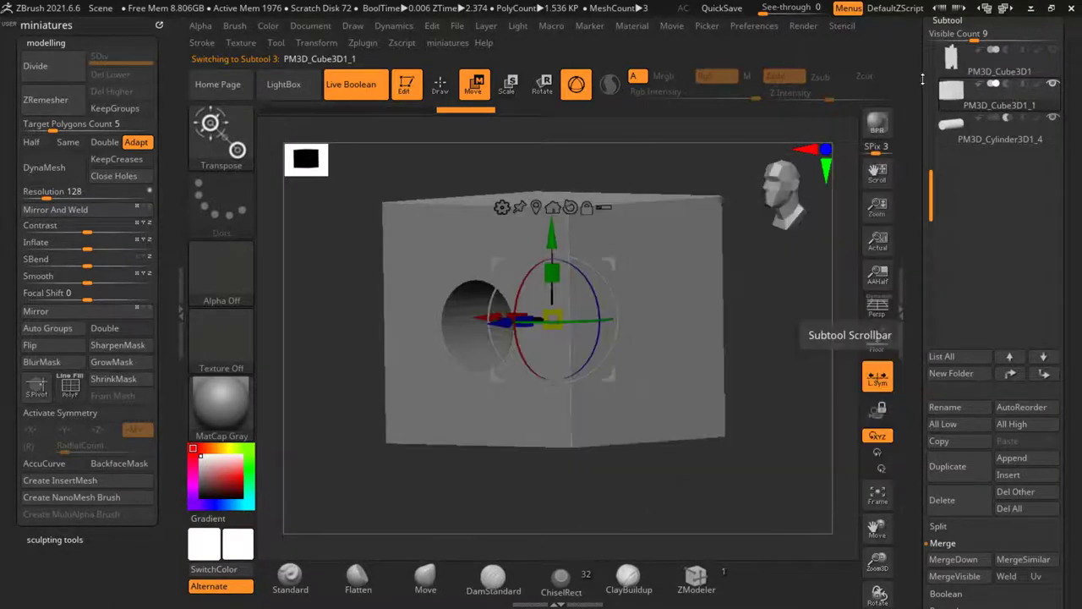
{"action": "left_click_drag", "start_coordinate": [930, 292], "coordinate": [924, 330]}
{"action": "mouse_move", "coordinate": [787, 320]}
{"action": "left_mouse_down"}
{"action": "mouse_move", "coordinate": [828, 312]}
{"action": "mouse_move", "coordinate": [789, 275]}
{"action": "mouse_move", "coordinate": [776, 323]}
{"action": "left_mouse_up"}
{"action": "left_click_drag", "start_coordinate": [910, 555], "coordinate": [923, 458]}
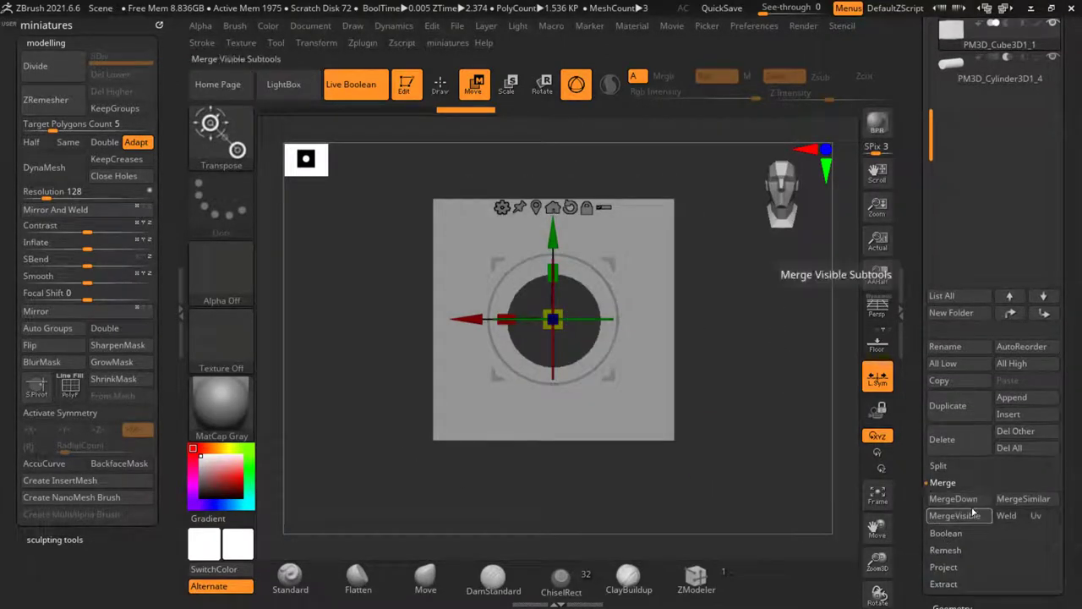
{"action": "left_click", "coordinate": [946, 532]}
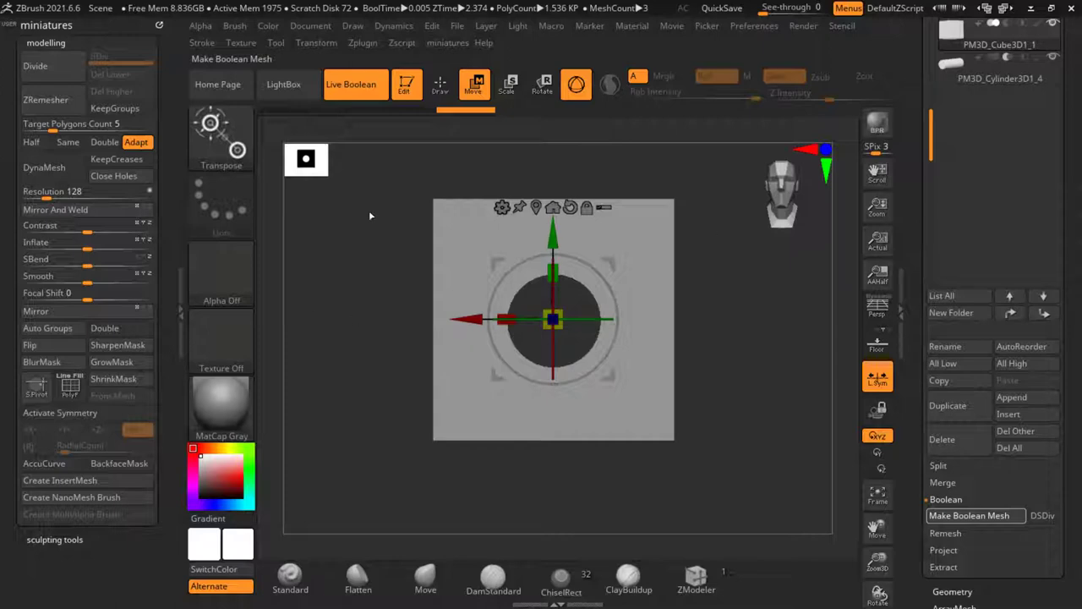
{"action": "left_click_drag", "start_coordinate": [912, 150], "coordinate": [910, 256]}
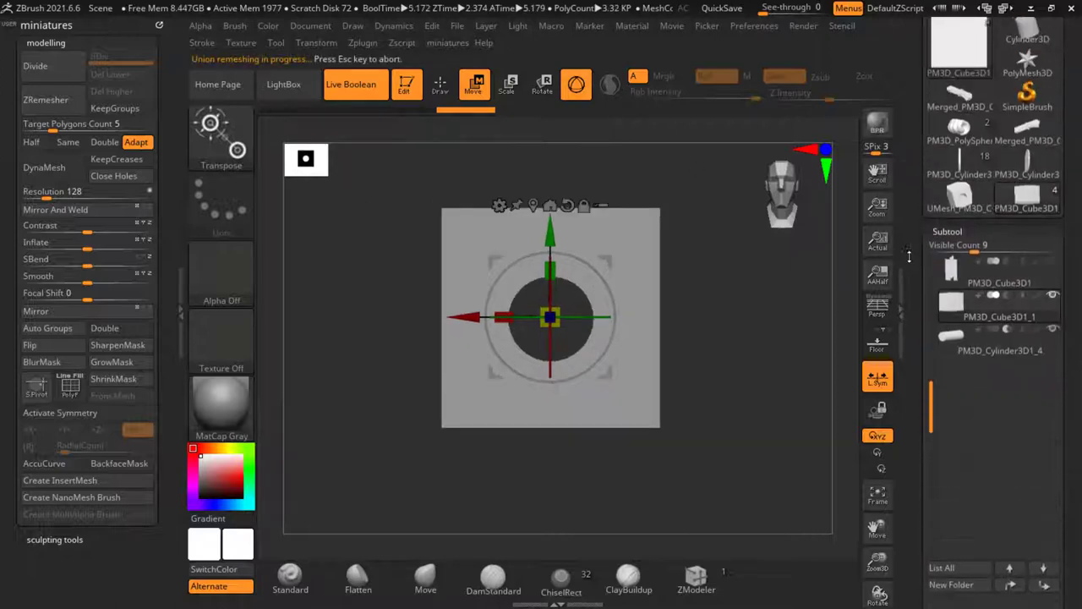
{"action": "left_click_drag", "start_coordinate": [916, 316], "coordinate": [916, 93]}
Step: Delete the source cube and cylinder and insert the generated holed block UMesh_PM3D_Cylinder3D1_4 below the planks
{"action": "left_click", "coordinate": [956, 498]}
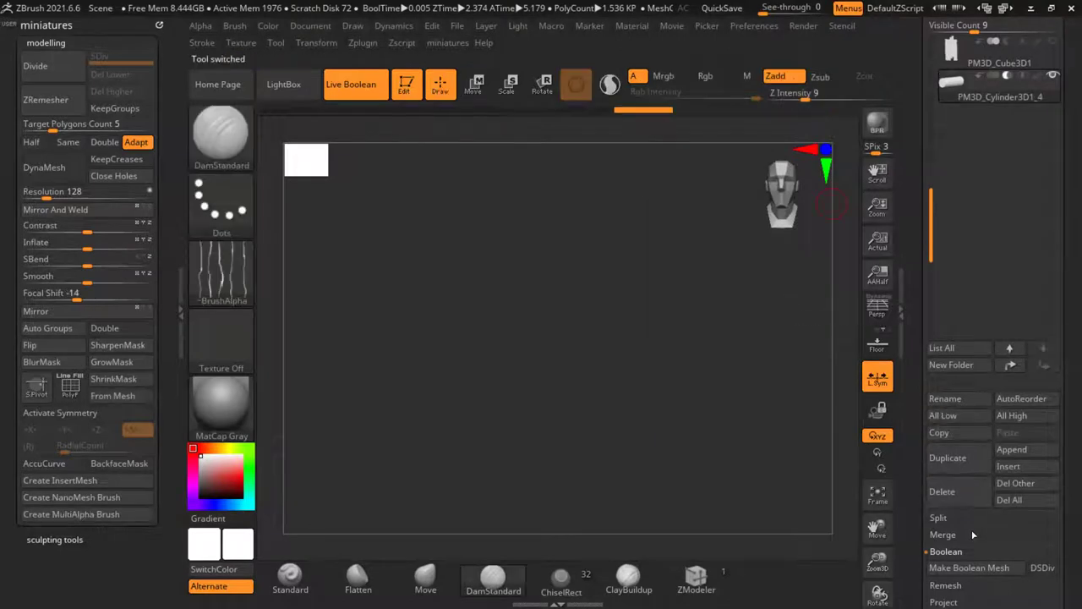
{"action": "left_click", "coordinate": [1006, 467]}
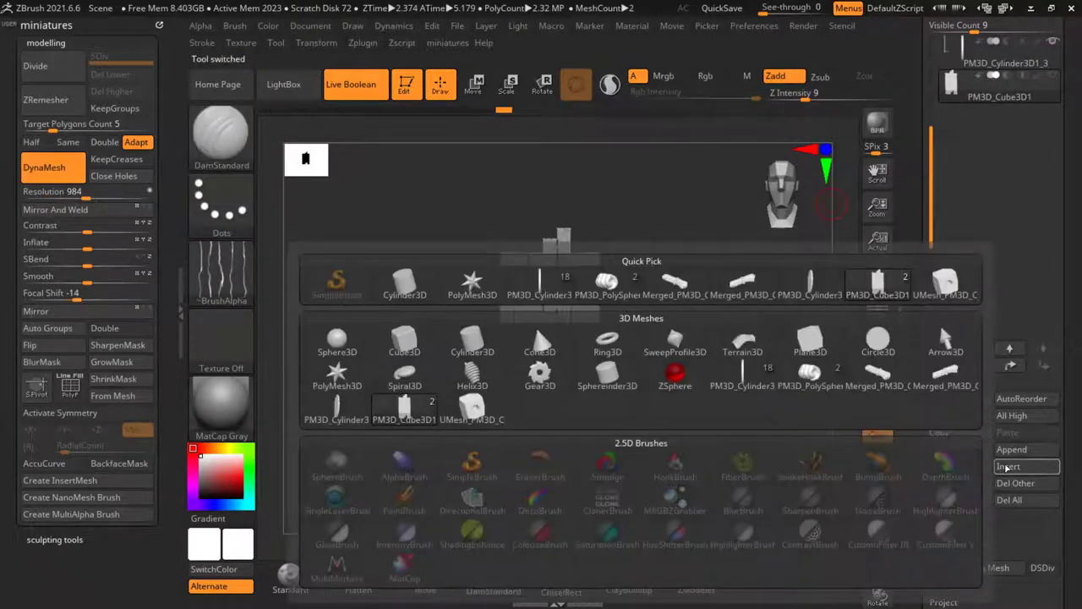
{"action": "left_click", "coordinate": [472, 408]}
{"action": "left_click_drag", "start_coordinate": [714, 348], "coordinate": [723, 319]}
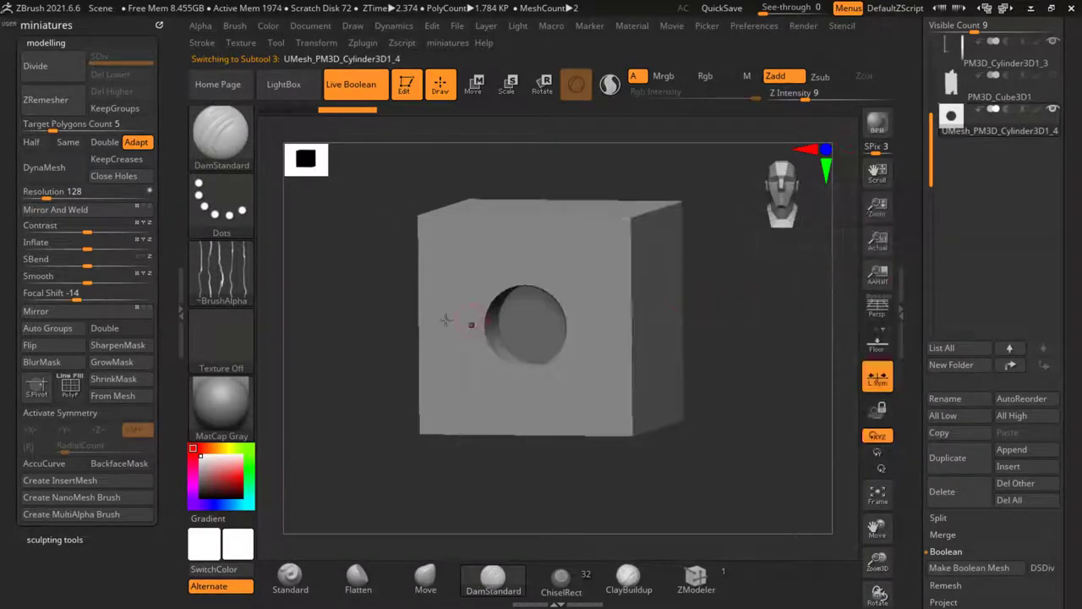
Step: Hide the plain disc, show the planks inside the holed block, and select the planks in front view
{"action": "key", "text": "f"}
{"action": "left_click", "coordinate": [642, 332], "text": "alt"}
{"action": "key", "text": "f"}
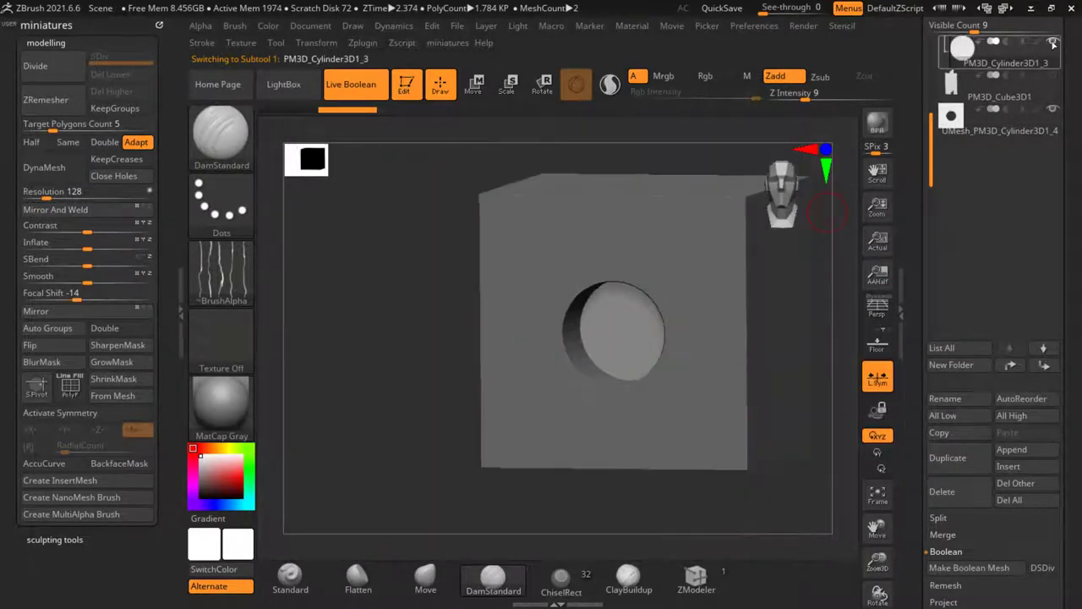
{"action": "left_click", "coordinate": [1051, 42]}
{"action": "left_click", "coordinate": [1052, 79]}
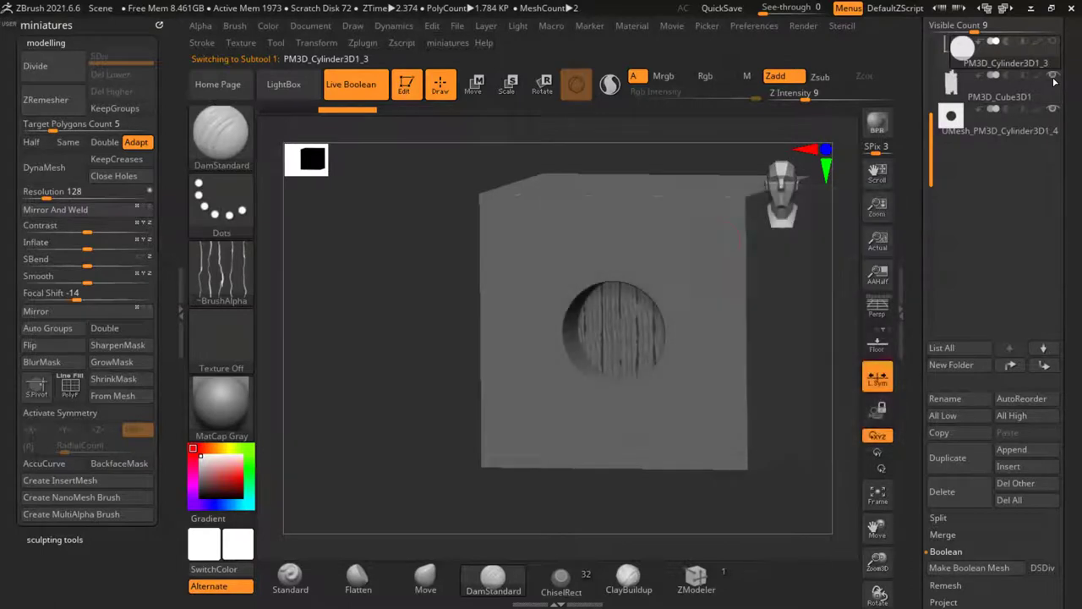
{"action": "key", "text": "f"}
{"action": "left_click", "coordinate": [603, 354], "text": "alt"}
{"action": "key", "text": "f"}
{"action": "left_click_drag", "start_coordinate": [337, 373], "coordinate": [367, 340], "text": "shift"}
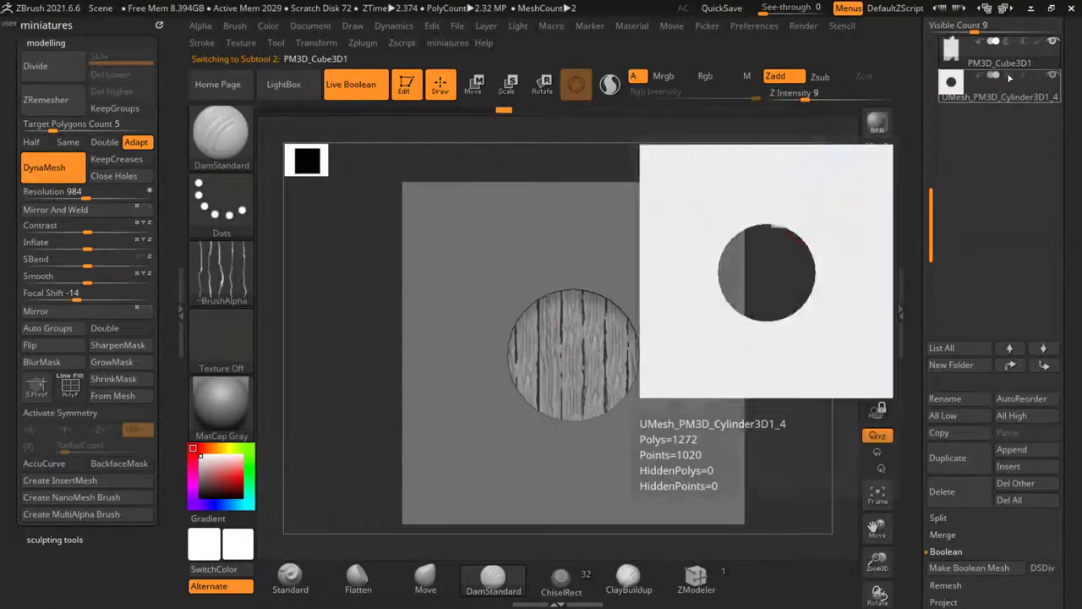
Step: Set the holed block to Boolean subtraction and make a Boolean mesh of the planks trimmed round
{"action": "left_click", "coordinate": [1006, 76]}
{"action": "left_click_drag", "start_coordinate": [663, 370], "coordinate": [600, 384]}
{"action": "left_click_drag", "start_coordinate": [686, 387], "coordinate": [770, 384], "text": "shift"}
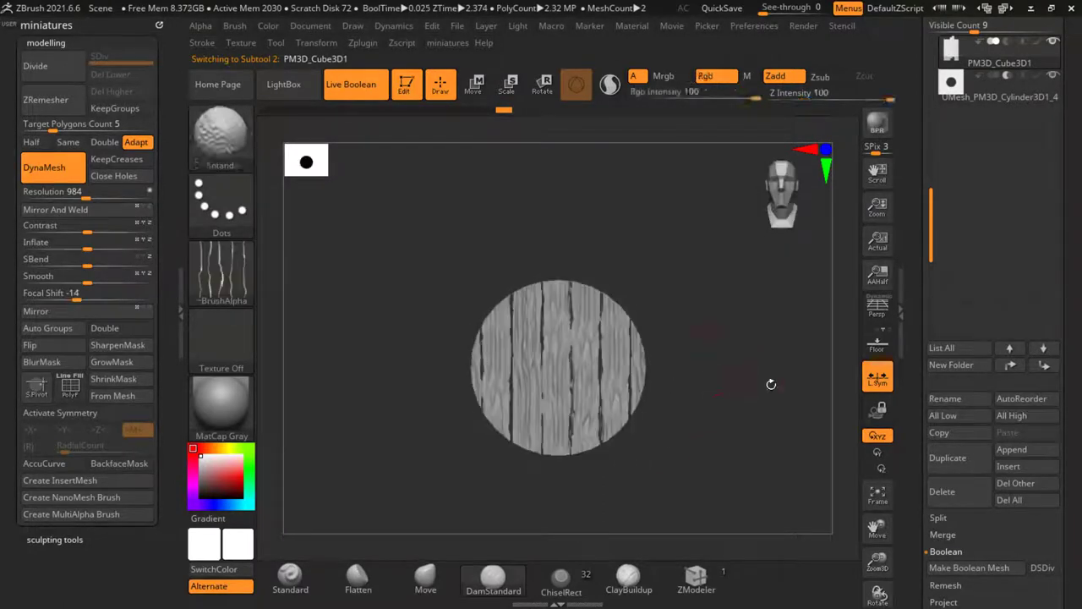
{"action": "scroll", "coordinate": [917, 483], "scroll_direction": "down", "scroll_amount": 1}
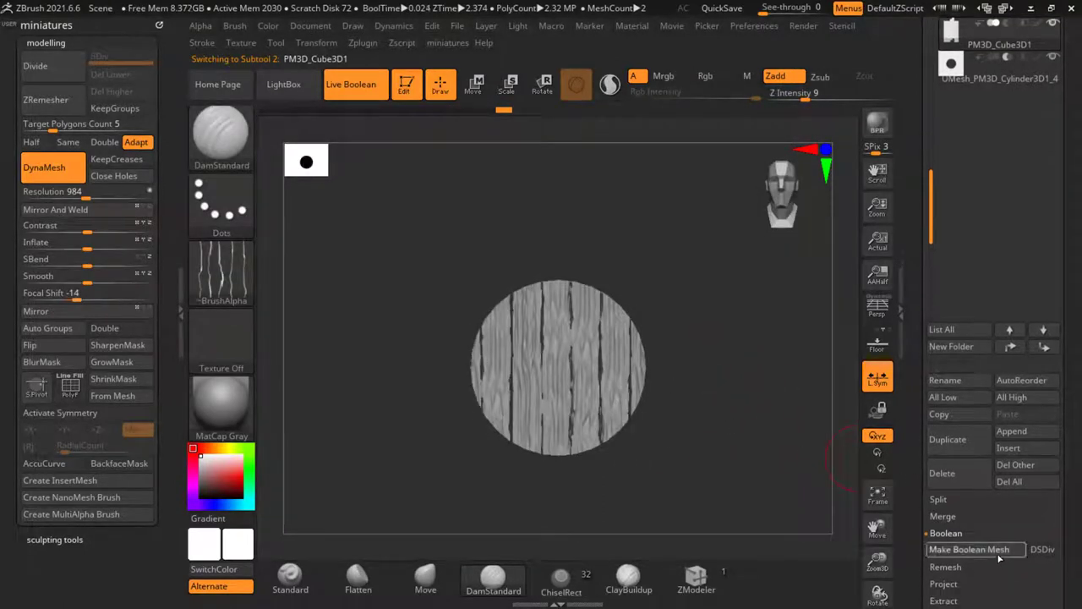
{"action": "left_click", "coordinate": [997, 553]}
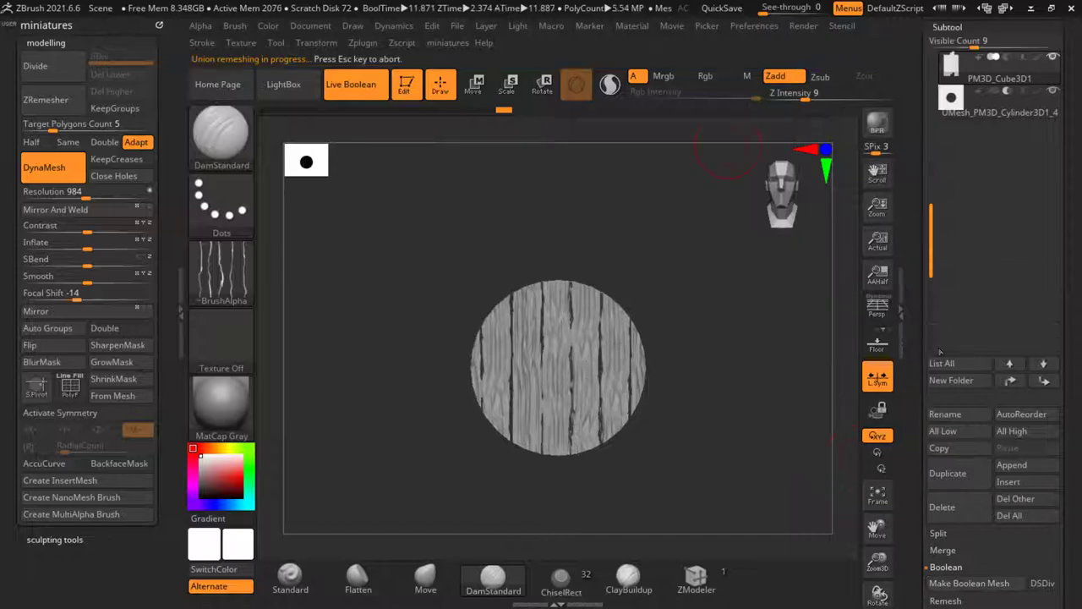
Step: Insert the round-trimmed planks mesh UMesh_PM3D_Cube3D2 as a subtool
{"action": "left_click", "coordinate": [1016, 482]}
{"action": "left_click", "coordinate": [1011, 482]}
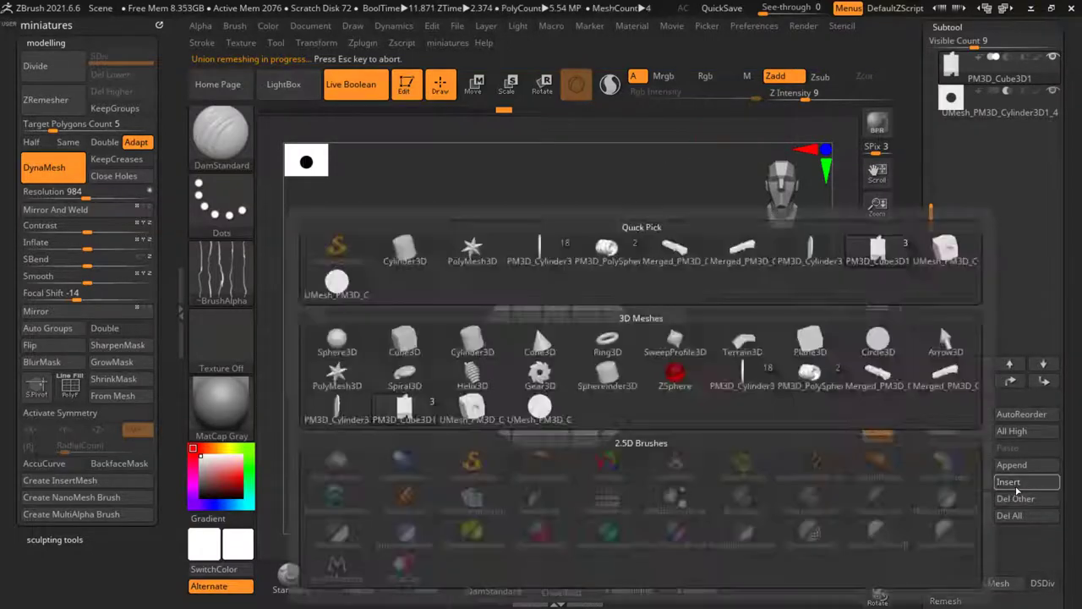
{"action": "left_click", "coordinate": [1016, 481]}
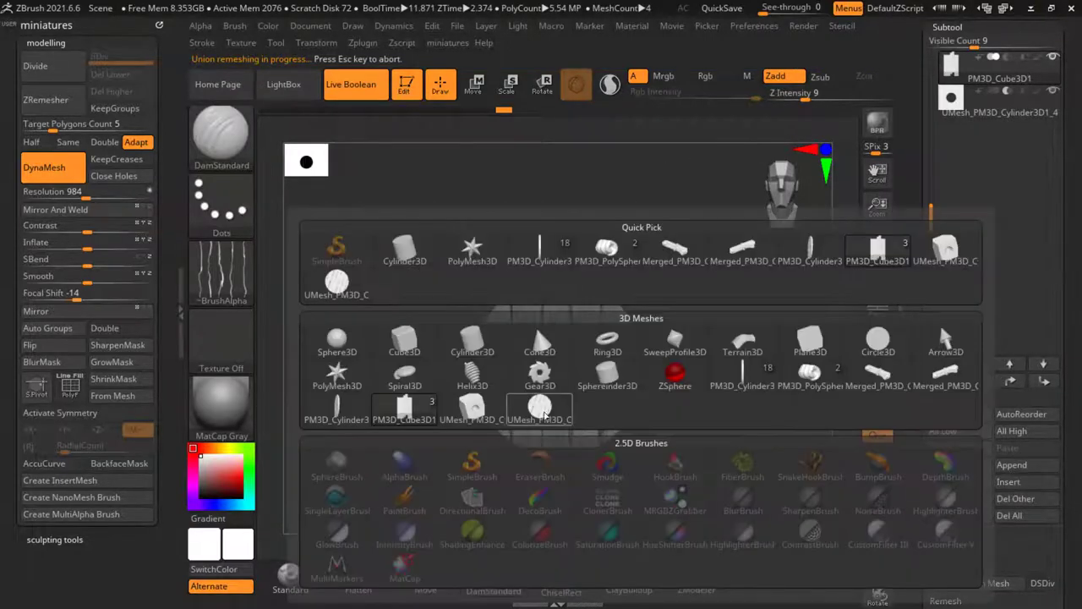
{"action": "left_click", "coordinate": [541, 408]}
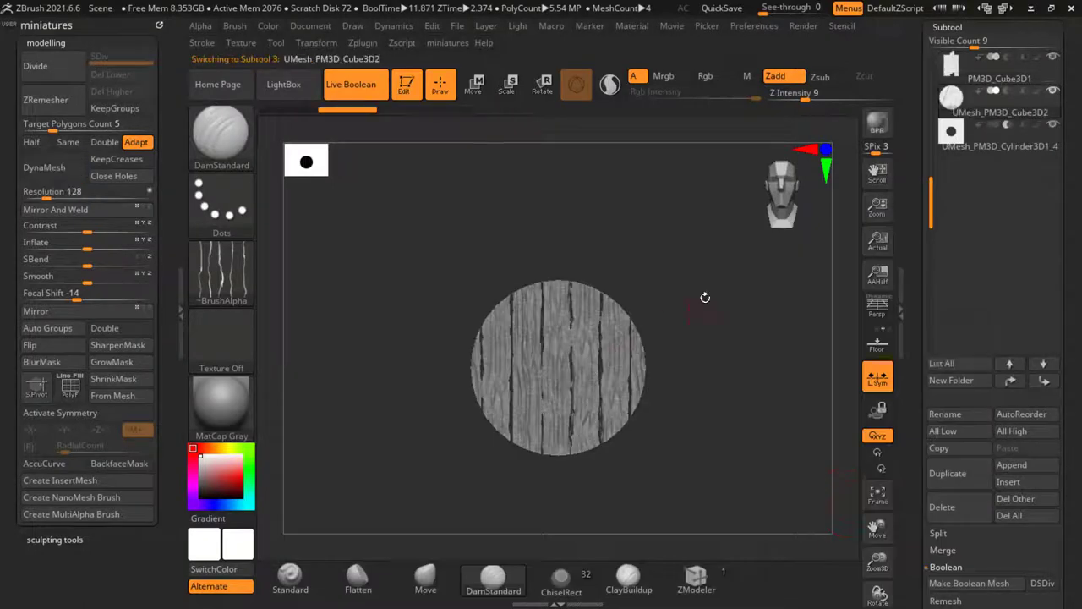
Step: Delete the holed cutter block and the original untrimmed planks
{"action": "left_click", "coordinate": [960, 513]}
{"action": "left_click", "coordinate": [966, 87]}
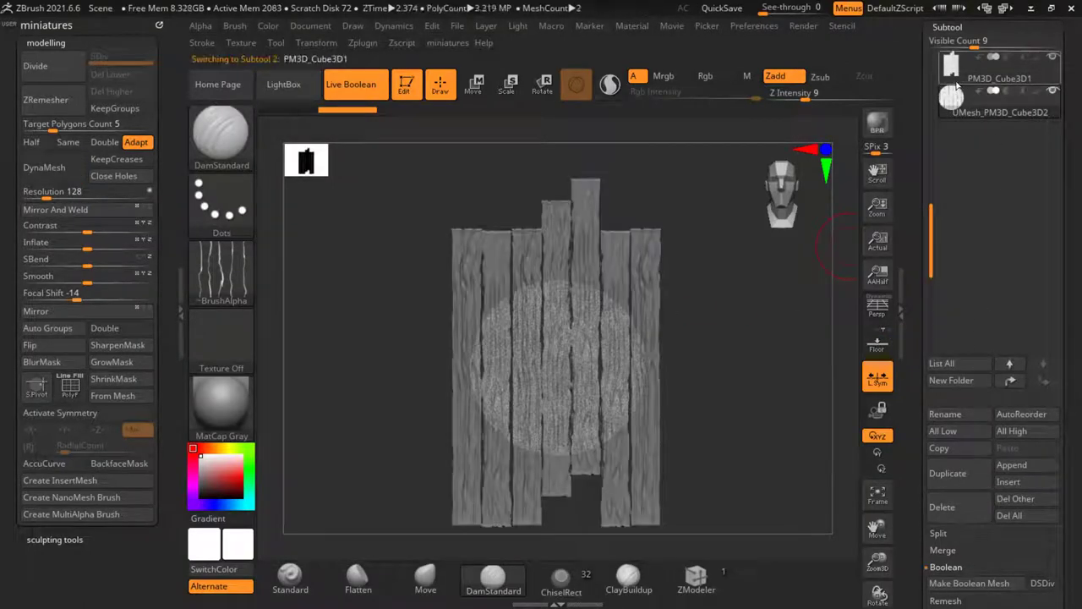
{"action": "left_click", "coordinate": [960, 508]}
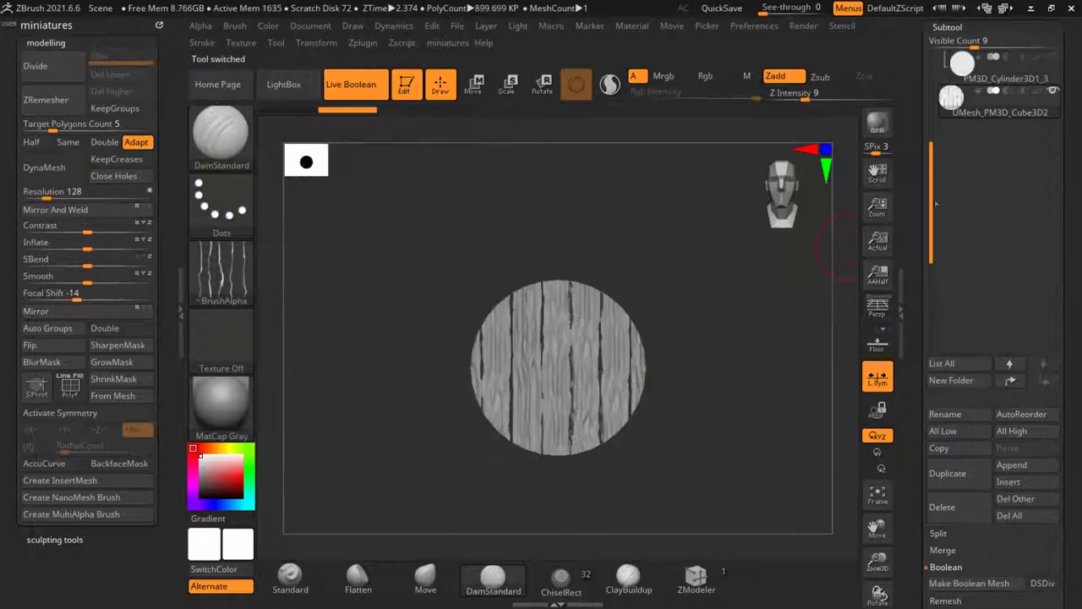
{"action": "left_click_drag", "start_coordinate": [931, 153], "coordinate": [933, 73]}
Step: Show the plain disc and move it along Z in side view so it sits inside the wooden round
{"action": "left_click_drag", "start_coordinate": [747, 360], "coordinate": [564, 344]}
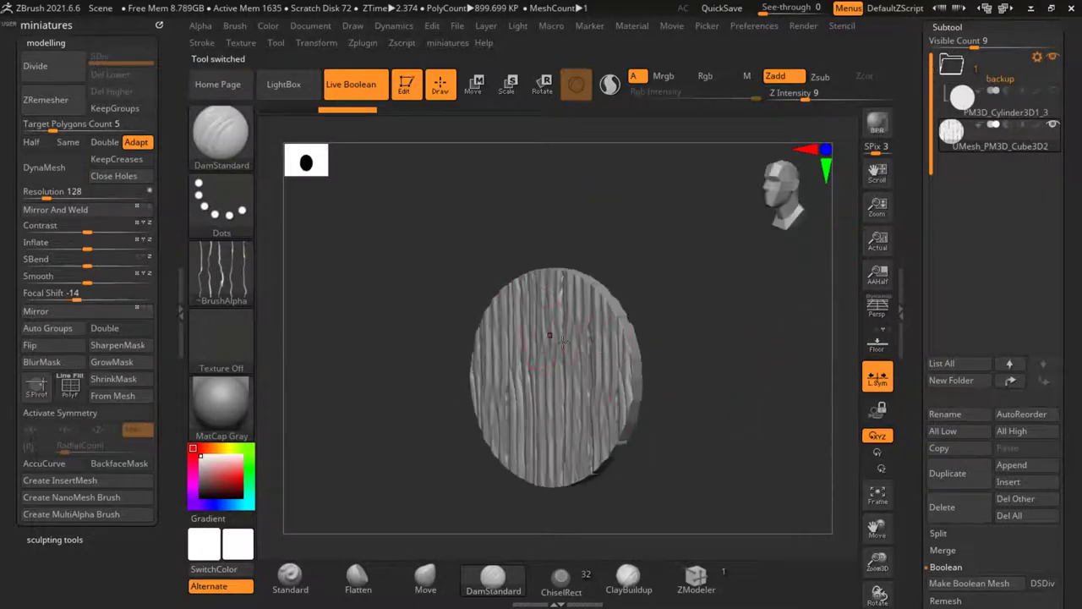
{"action": "left_click_drag", "start_coordinate": [686, 381], "coordinate": [636, 365]}
{"action": "left_click", "coordinate": [1053, 91]}
{"action": "left_click", "coordinate": [570, 328], "text": "alt"}
{"action": "left_click_drag", "start_coordinate": [712, 396], "coordinate": [755, 323], "text": "alt"}
{"action": "left_click", "coordinate": [474, 85]}
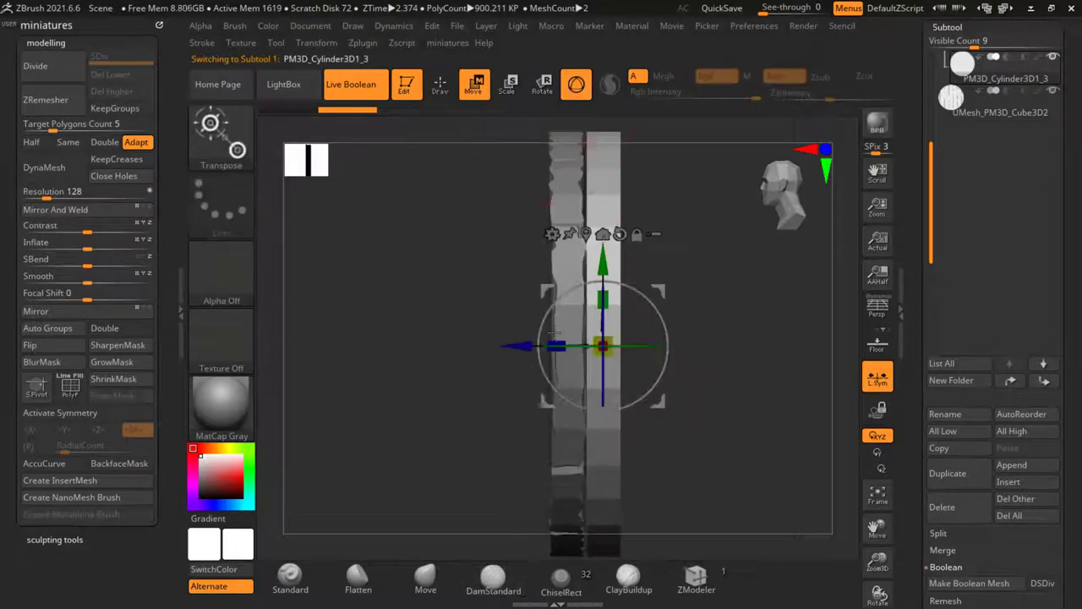
{"action": "left_click_drag", "start_coordinate": [528, 347], "coordinate": [747, 369]}
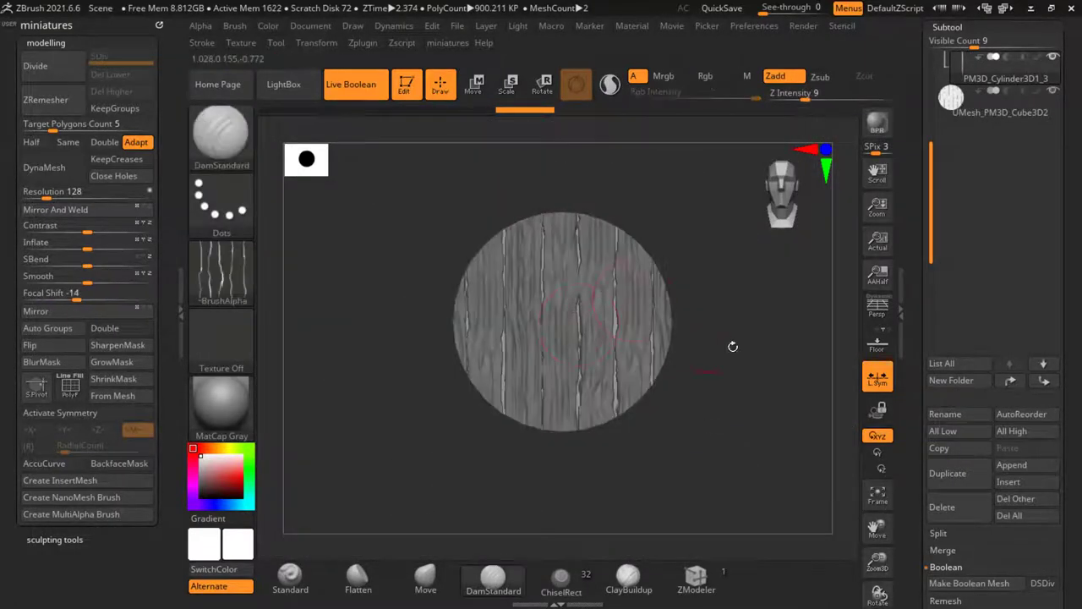
Step: Duplicate the plain disc and reorder the two discs so one sits directly above the wooden round
{"action": "left_click_drag", "start_coordinate": [733, 346], "coordinate": [794, 340]}
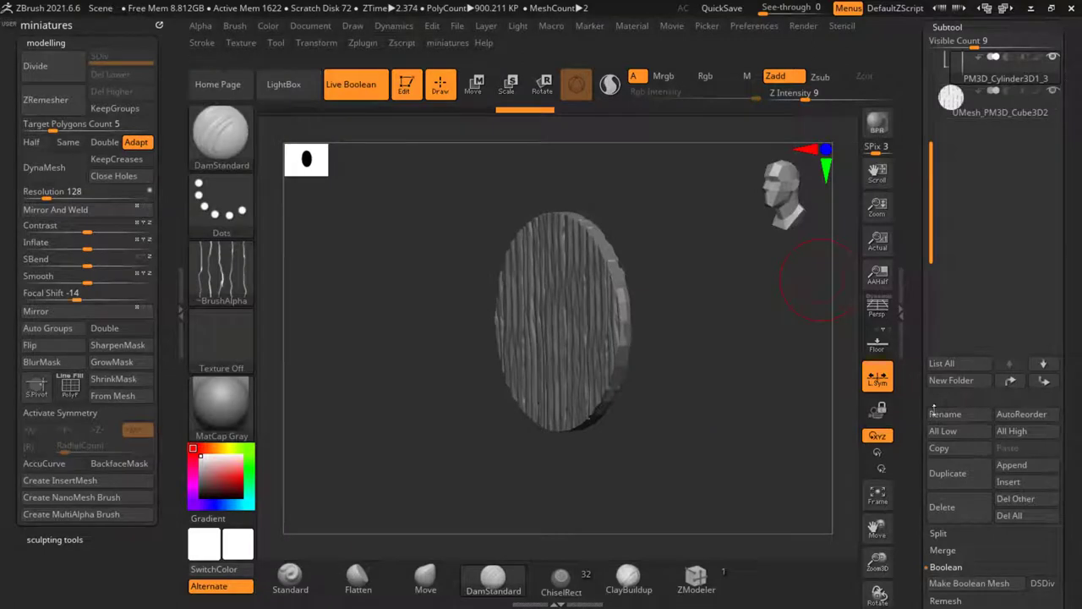
{"action": "scroll", "coordinate": [949, 151], "scroll_direction": "down", "scroll_amount": 1}
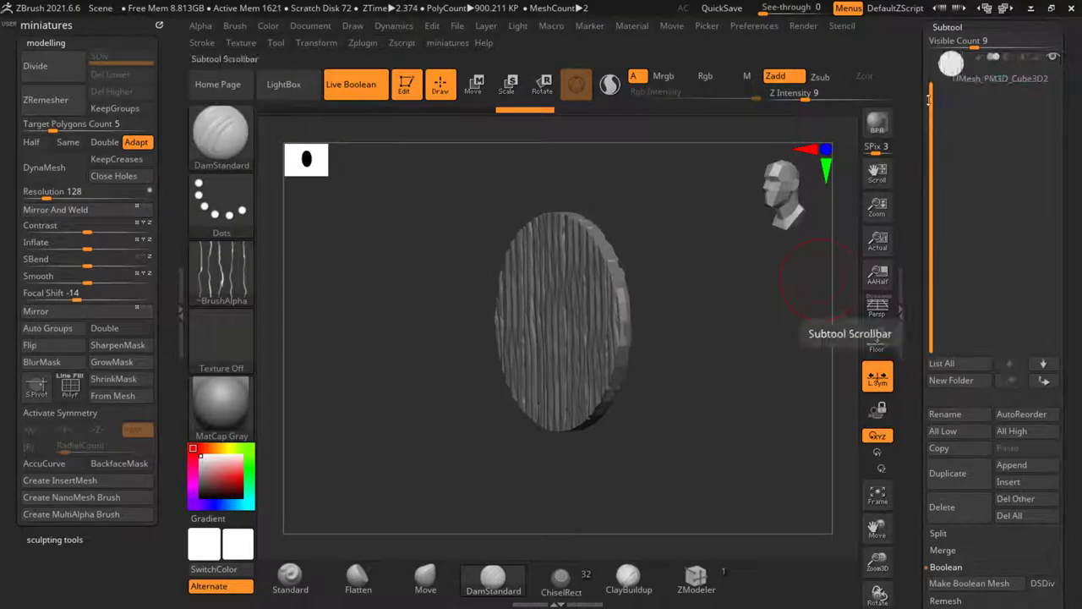
{"action": "left_click_drag", "start_coordinate": [928, 99], "coordinate": [931, 82]}
{"action": "left_click", "coordinate": [944, 474]}
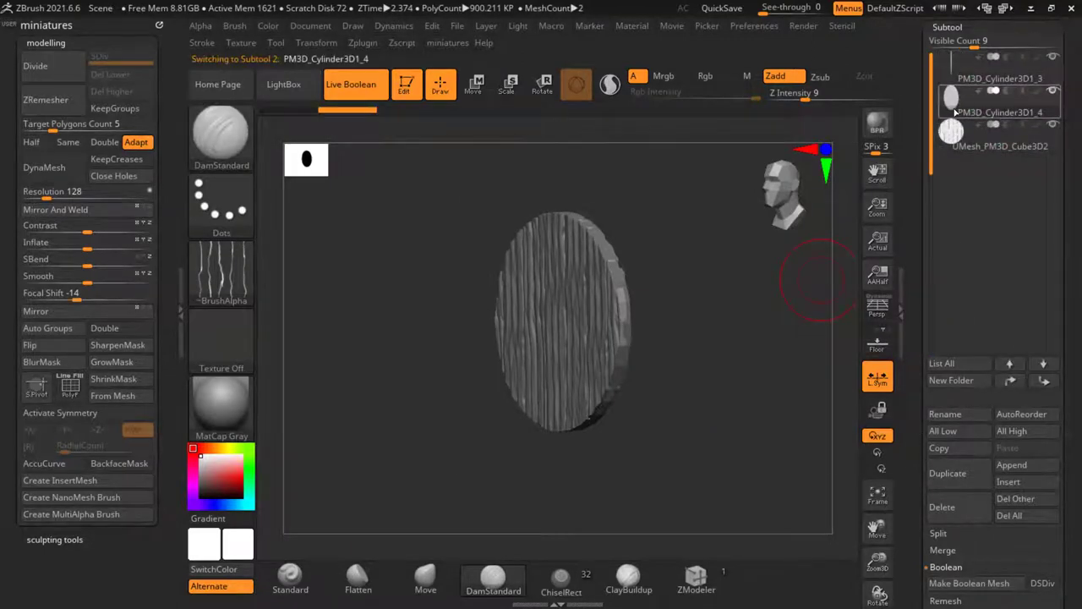
{"action": "left_click", "coordinate": [950, 112]}
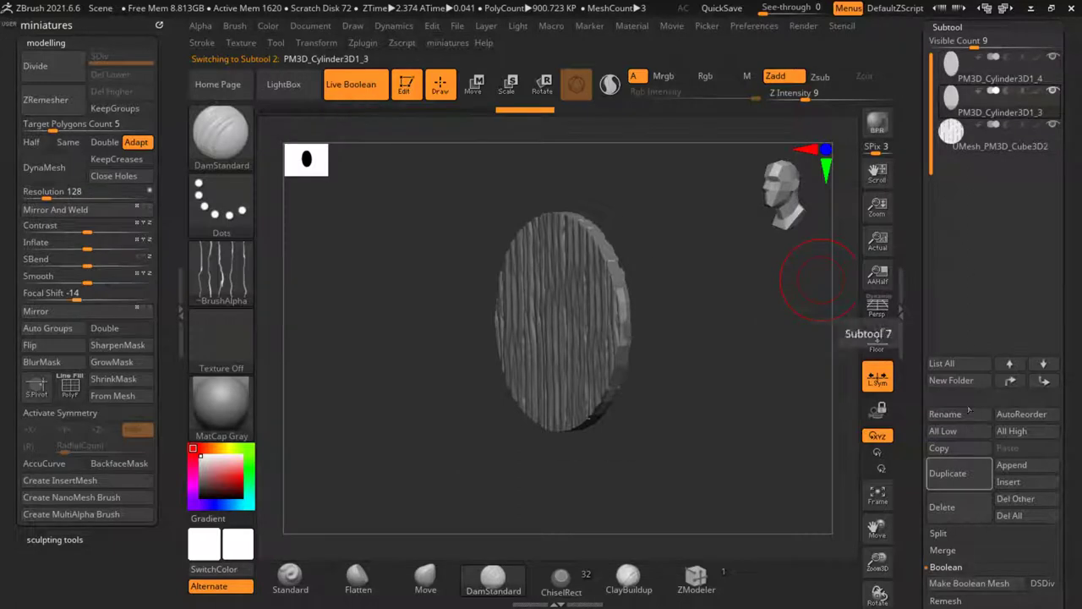
Step: Merge the lower disc down with the wooden round and set the DynaMesh resolution to 1152
{"action": "left_click", "coordinate": [943, 549]}
{"action": "left_click", "coordinate": [960, 570]}
{"action": "left_click_drag", "start_coordinate": [753, 430], "coordinate": [657, 381], "text": "shift"}
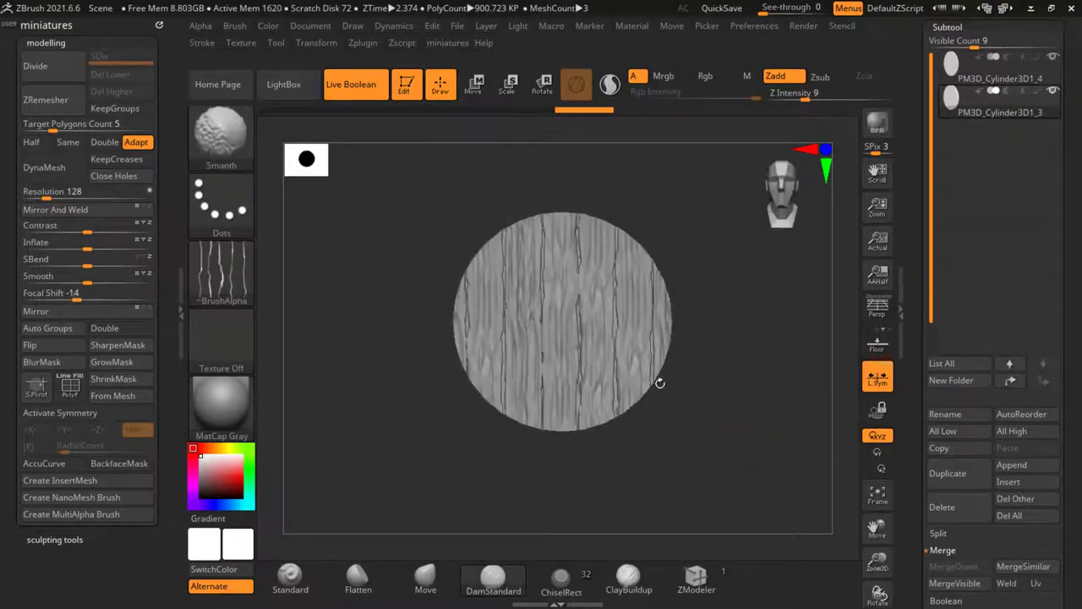
{"action": "left_click_drag", "start_coordinate": [52, 193], "coordinate": [89, 192]}
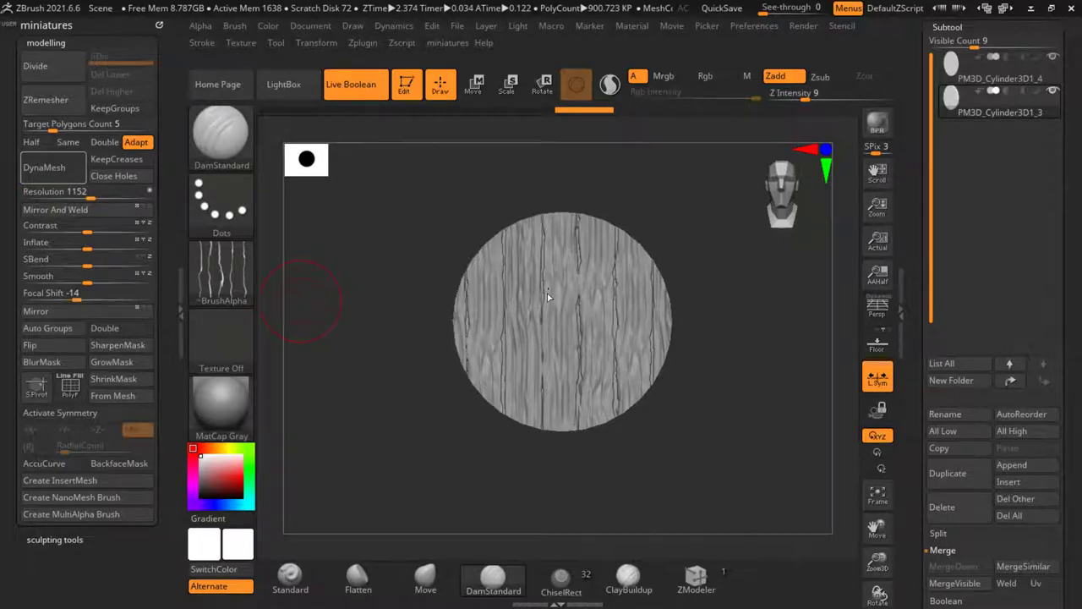
Step: Isolate the plain disc from the wooden round and display its polygon wireframe
{"action": "scroll", "coordinate": [547, 291], "scroll_direction": "up", "scroll_amount": 8}
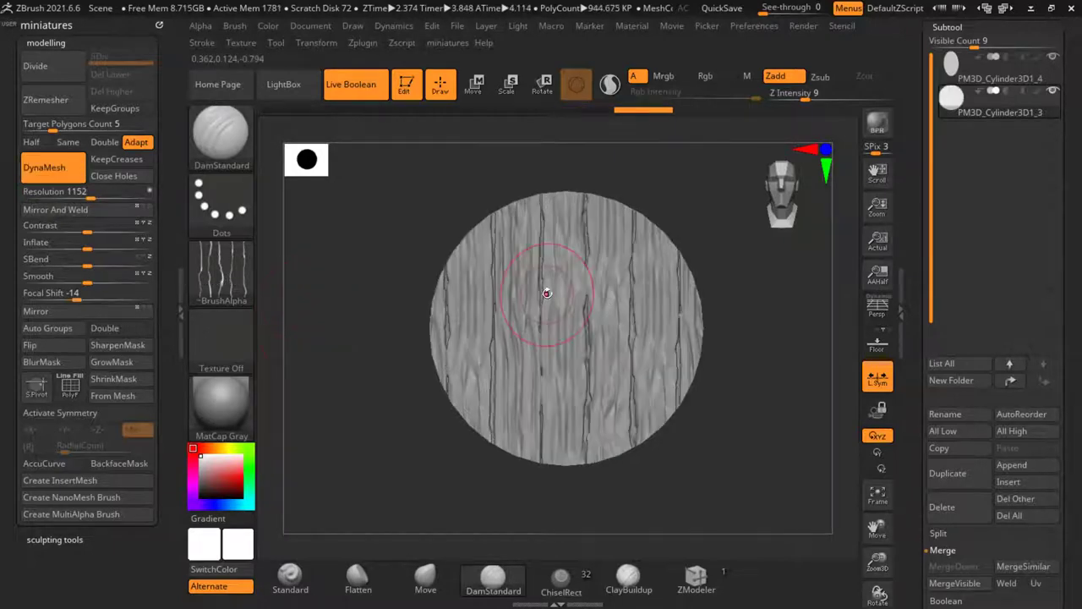
{"action": "scroll", "coordinate": [560, 285], "scroll_direction": "down", "scroll_amount": 8}
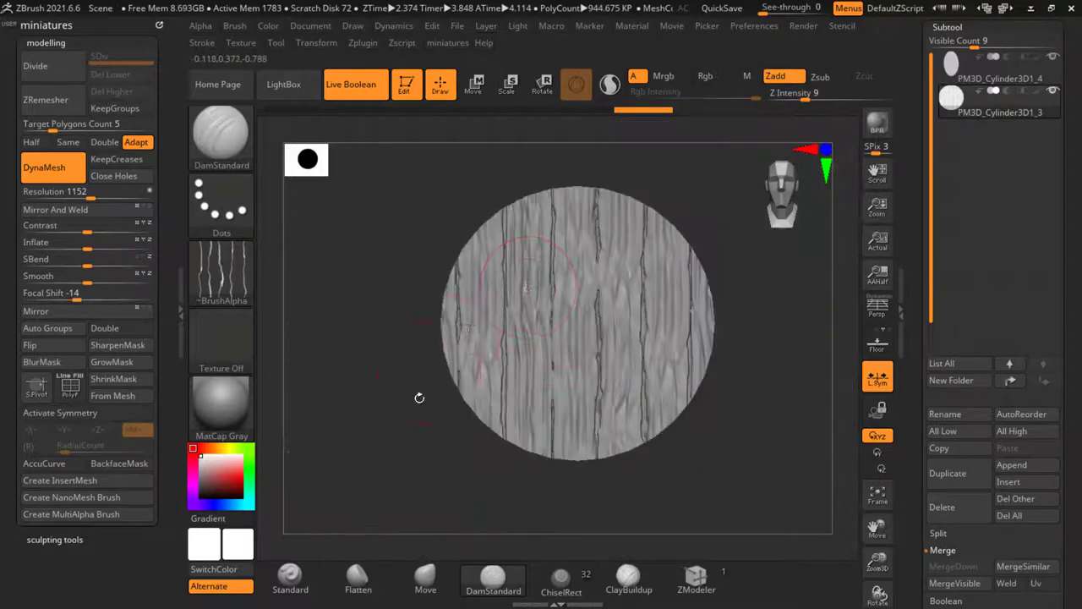
{"action": "mouse_move", "coordinate": [430, 445]}
{"action": "left_mouse_down"}
{"action": "mouse_move", "coordinate": [443, 448]}
{"action": "mouse_move", "coordinate": [391, 411]}
{"action": "left_mouse_up"}
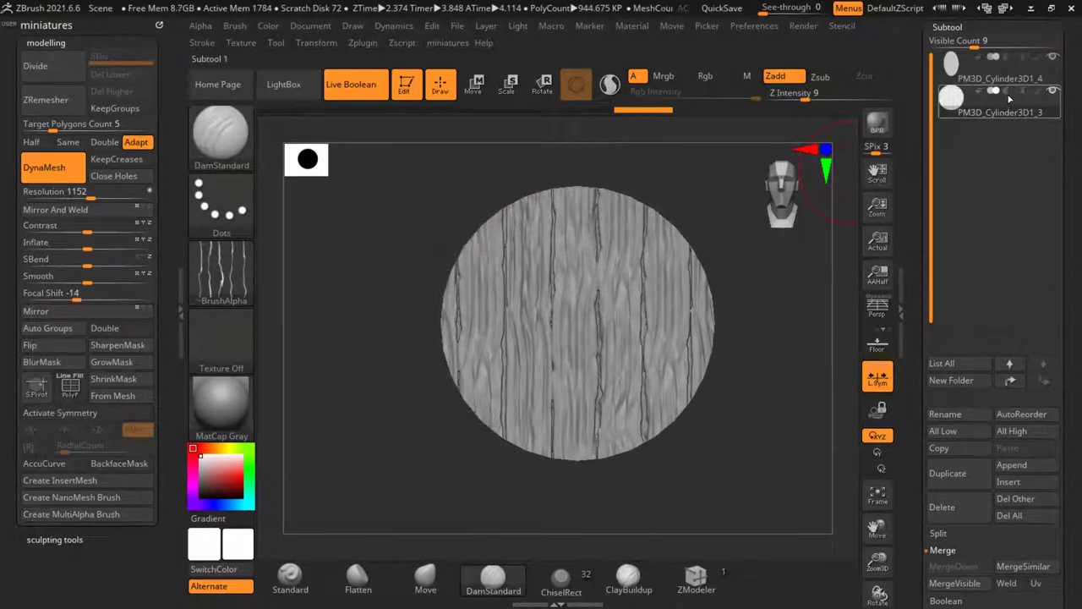
{"action": "left_click", "coordinate": [956, 76]}
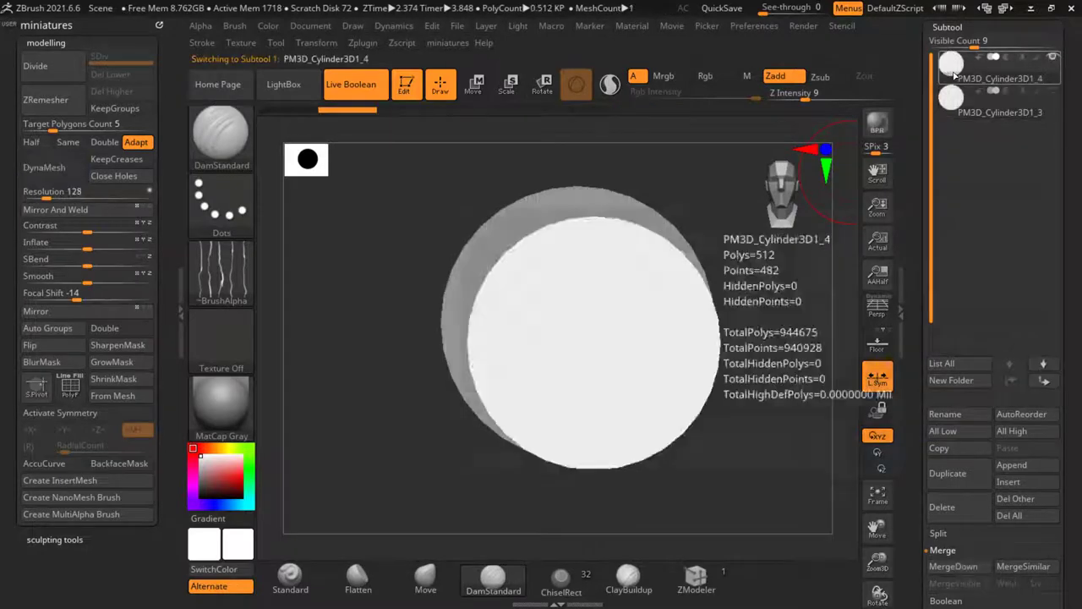
{"action": "left_click_drag", "start_coordinate": [783, 412], "coordinate": [658, 404]}
{"action": "scroll", "coordinate": [623, 312], "scroll_direction": "up", "scroll_amount": 6}
{"action": "left_click_drag", "start_coordinate": [630, 306], "coordinate": [696, 278]}
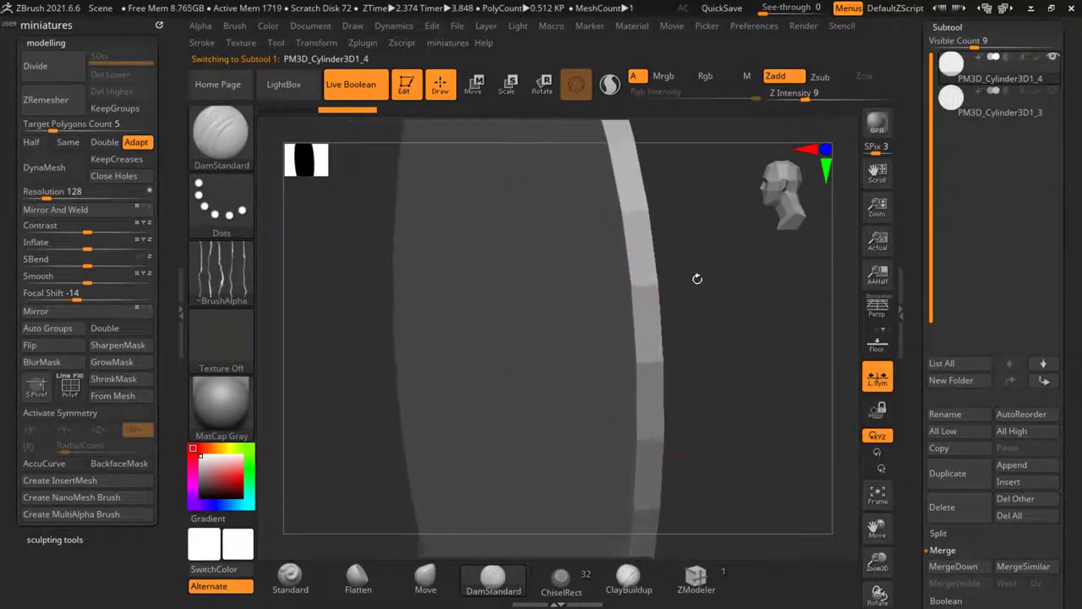
{"action": "key", "text": "space"}
{"action": "left_click", "coordinate": [717, 449]}
{"action": "mouse_move", "coordinate": [685, 409]}
{"action": "left_mouse_down"}
{"action": "mouse_move", "coordinate": [740, 391]}
{"action": "mouse_move", "coordinate": [765, 404]}
{"action": "mouse_move", "coordinate": [707, 419]}
{"action": "mouse_move", "coordinate": [773, 519]}
{"action": "mouse_move", "coordinate": [776, 509]}
{"action": "left_mouse_up"}
{"action": "key", "text": "f"}
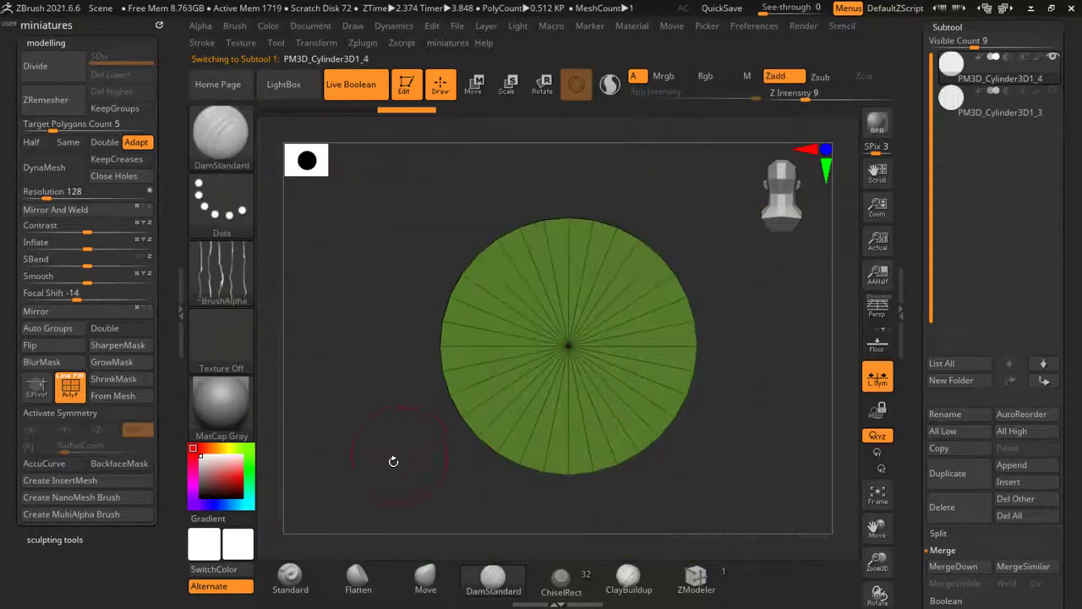
Step: Delete the plain disc's two flat caps, keeping only its thin outer band, and reselect the band
{"action": "left_click_drag", "start_coordinate": [394, 459], "coordinate": [538, 484]}
{"action": "left_click_drag", "start_coordinate": [723, 413], "coordinate": [713, 391]}
{"action": "left_click", "coordinate": [933, 533]}
{"action": "left_click_drag", "start_coordinate": [983, 525], "coordinate": [984, 430]}
{"action": "left_click", "coordinate": [953, 520]}
{"action": "left_click_drag", "start_coordinate": [742, 466], "coordinate": [758, 360], "text": "shift"}
{"action": "left_click", "coordinate": [612, 367], "text": "alt"}
{"action": "left_click", "coordinate": [954, 423]}
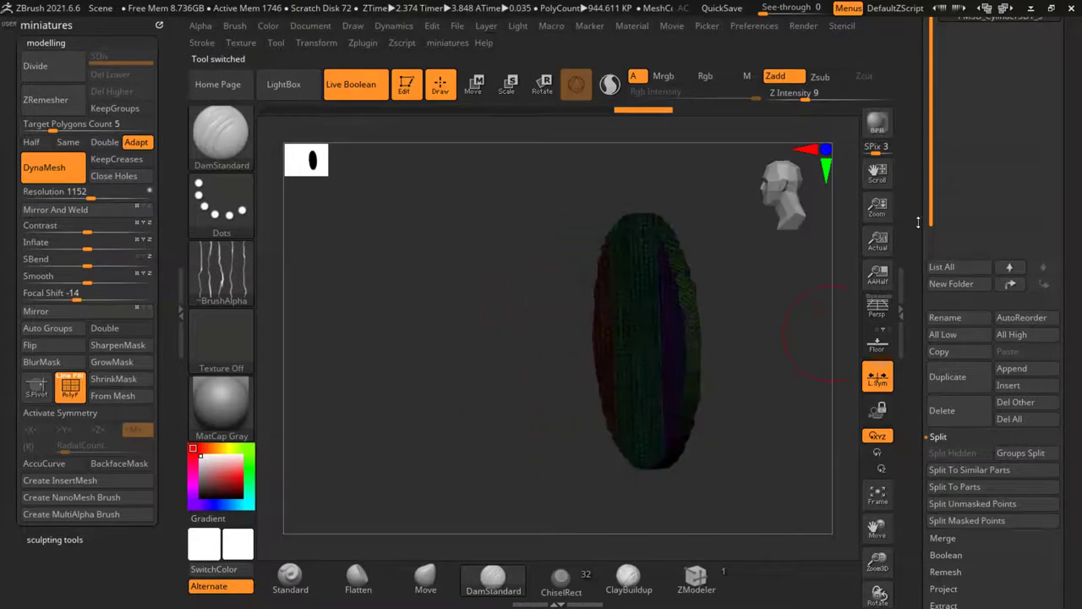
{"action": "left_click_drag", "start_coordinate": [919, 222], "coordinate": [913, 309]}
{"action": "left_click", "coordinate": [952, 158]}
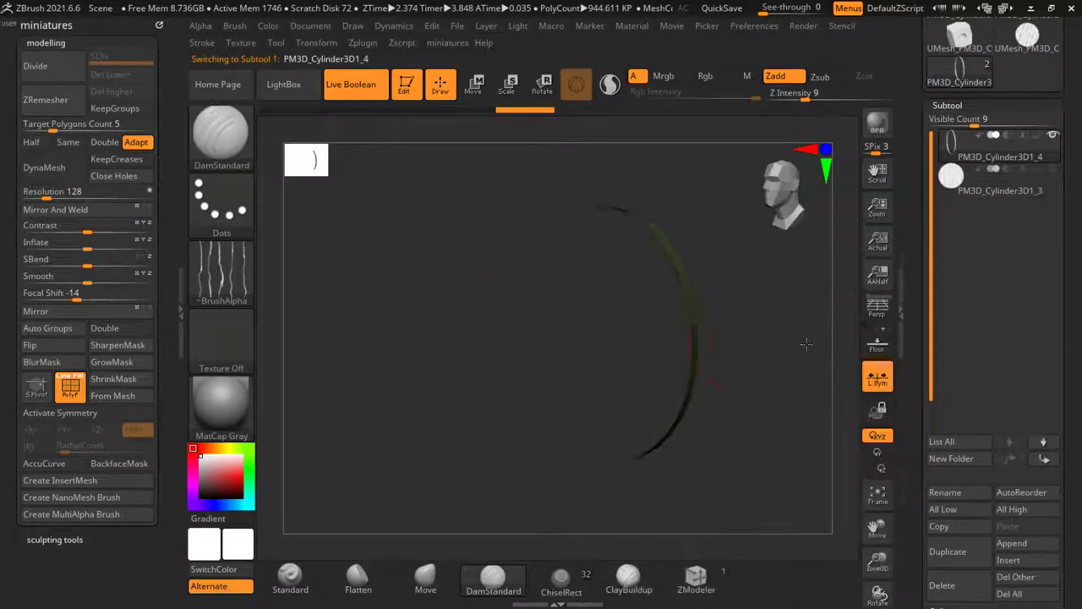
Step: Turn on double-sided display for the outer band and check how it surrounds the wooden round
{"action": "left_click_drag", "start_coordinate": [782, 371], "coordinate": [570, 323]}
{"action": "key", "text": "f"}
{"action": "left_click_drag", "start_coordinate": [347, 406], "coordinate": [372, 402]}
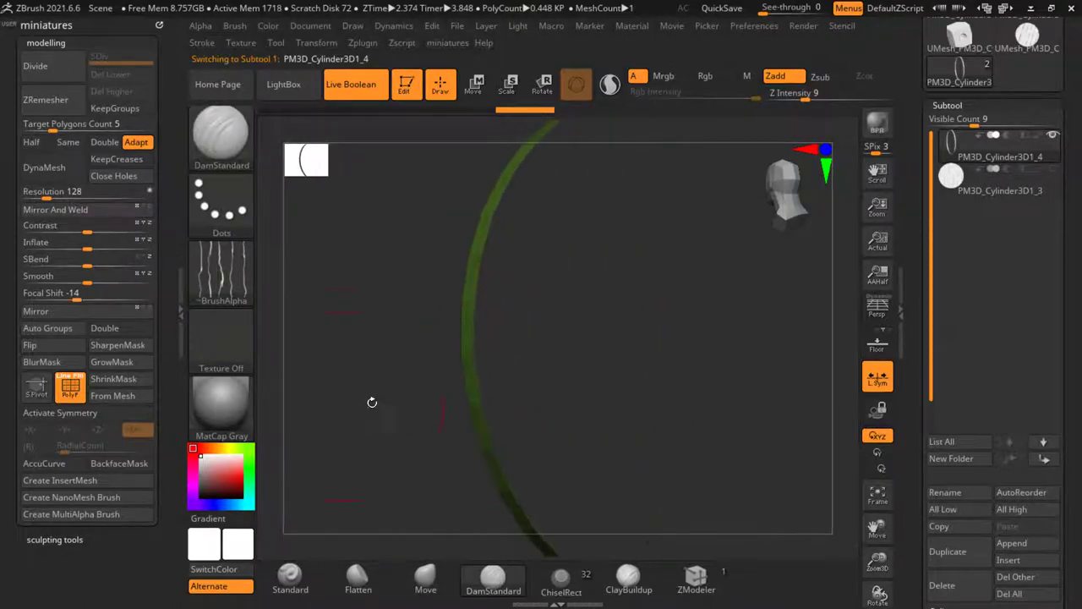
{"action": "left_click", "coordinate": [93, 328]}
{"action": "left_click_drag", "start_coordinate": [519, 355], "coordinate": [560, 409]}
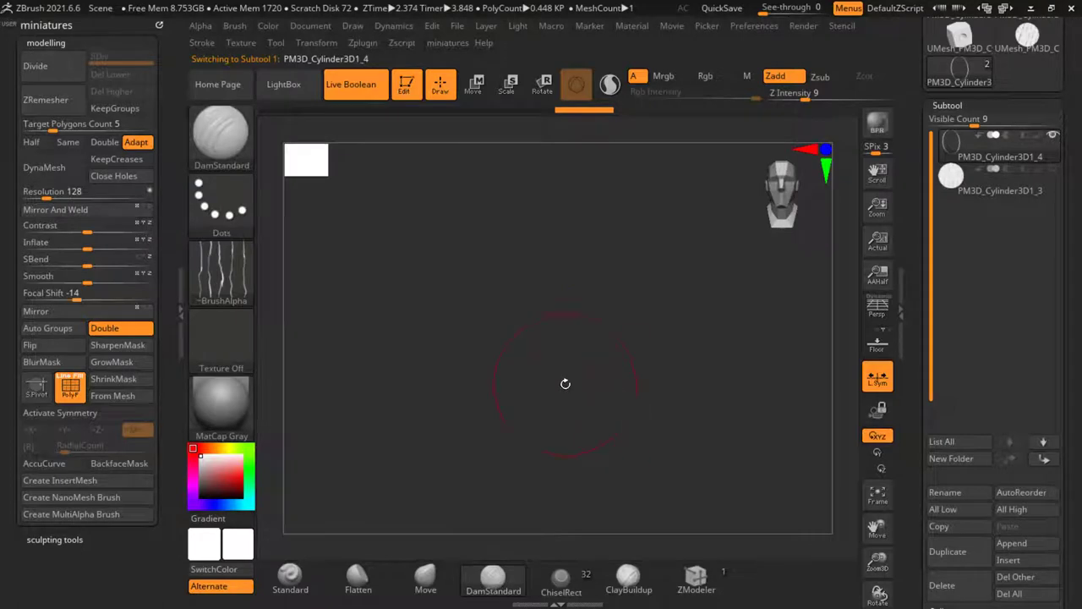
{"action": "right_click_drag", "start_coordinate": [566, 383], "coordinate": [532, 394], "text": "ctrl"}
{"action": "left_click_drag", "start_coordinate": [531, 394], "coordinate": [711, 415]}
{"action": "key", "text": "f"}
{"action": "right_click_drag", "start_coordinate": [659, 324], "coordinate": [647, 321], "text": "ctrl"}
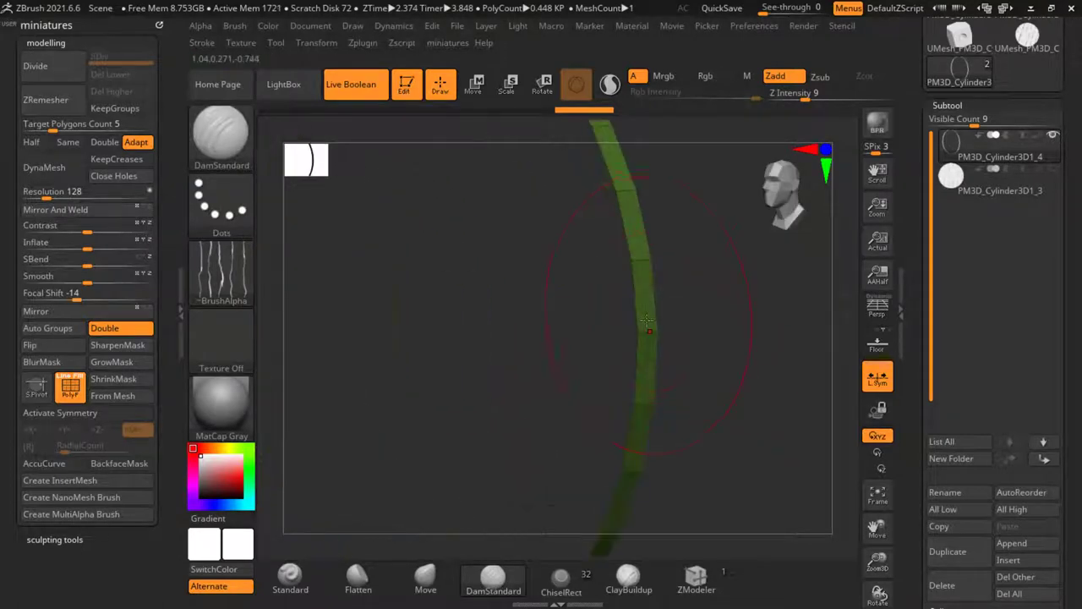
{"action": "left_click_drag", "start_coordinate": [647, 320], "coordinate": [727, 288]}
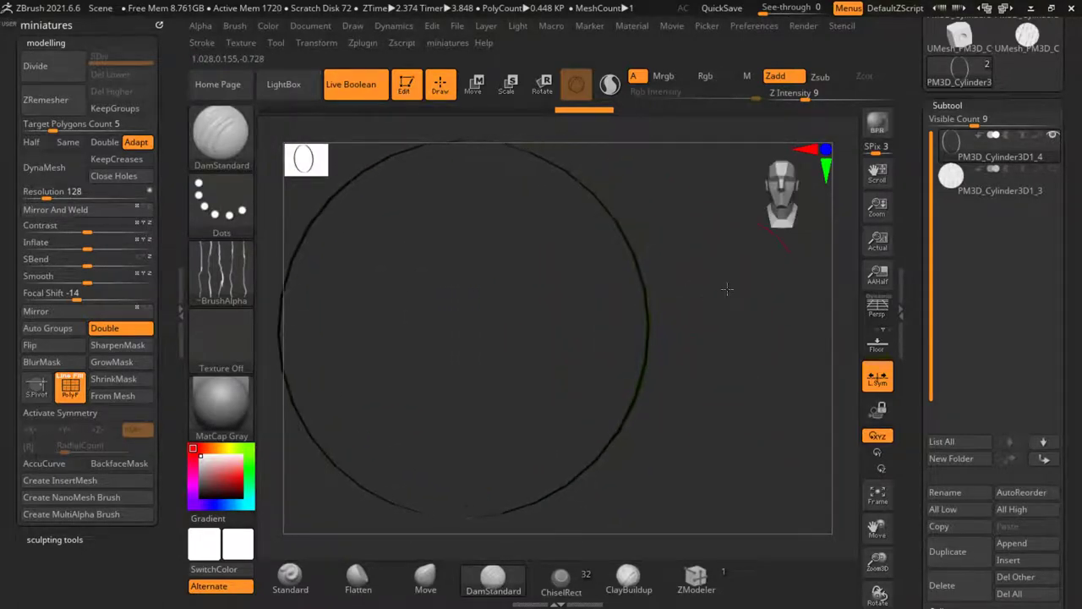
{"action": "left_click", "coordinate": [1055, 170]}
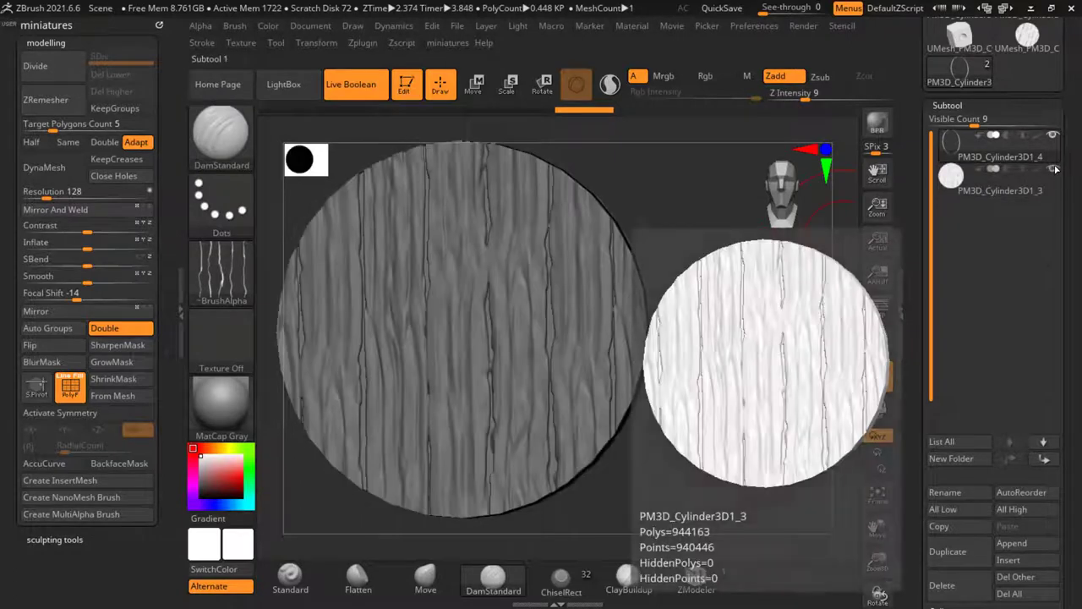
{"action": "left_click", "coordinate": [1053, 170]}
{"action": "left_click_drag", "start_coordinate": [769, 262], "coordinate": [623, 333]}
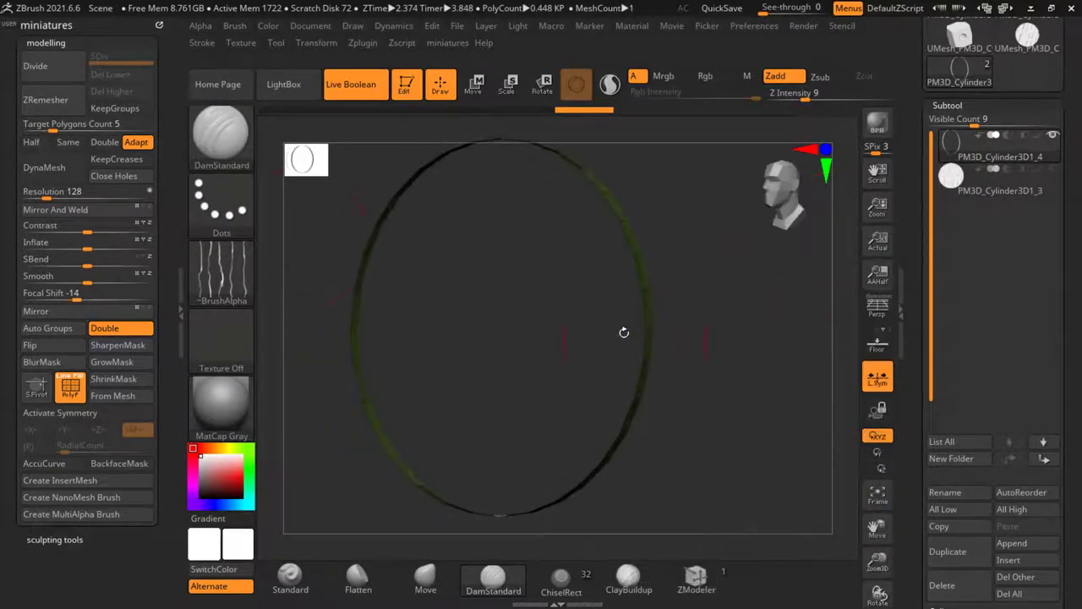
Step: ZRemesh the outer band several times with the Half option to get a coarser, even grid of polygons
{"action": "left_click", "coordinate": [63, 106]}
{"action": "left_click_drag", "start_coordinate": [666, 269], "coordinate": [630, 261]}
{"action": "left_click", "coordinate": [37, 142]}
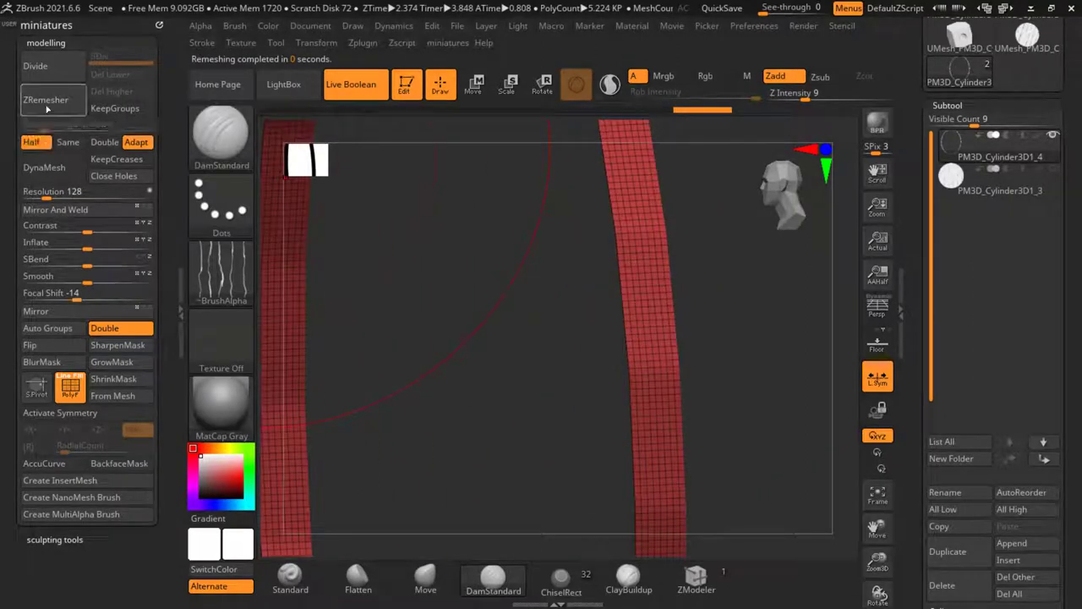
{"action": "left_click", "coordinate": [47, 109]}
{"action": "left_click", "coordinate": [48, 108]}
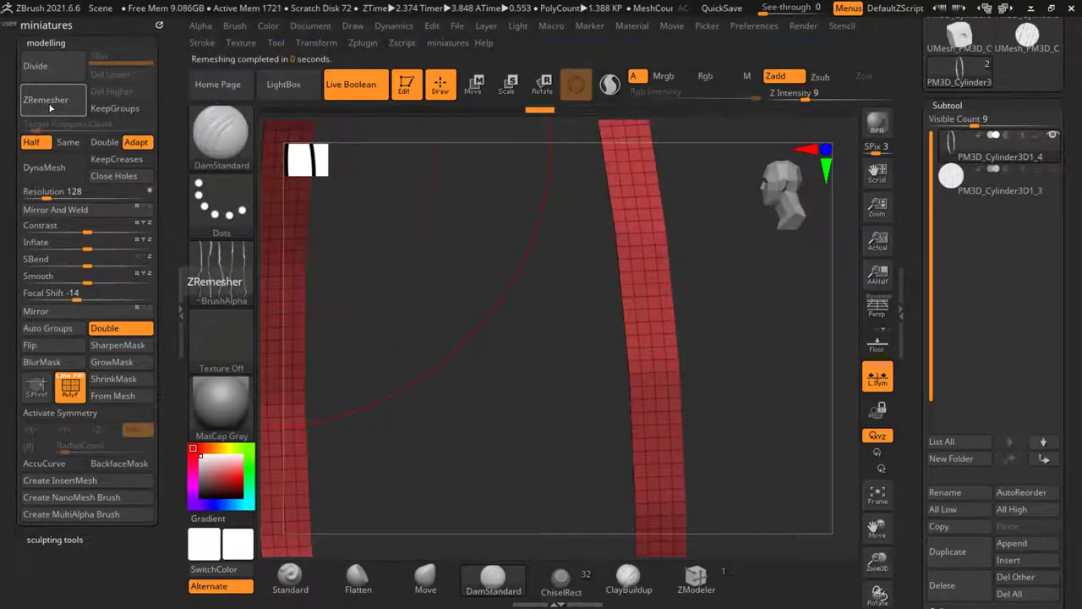
{"action": "left_click", "coordinate": [50, 108]}
{"action": "left_click_drag", "start_coordinate": [535, 362], "coordinate": [564, 392], "text": "alt"}
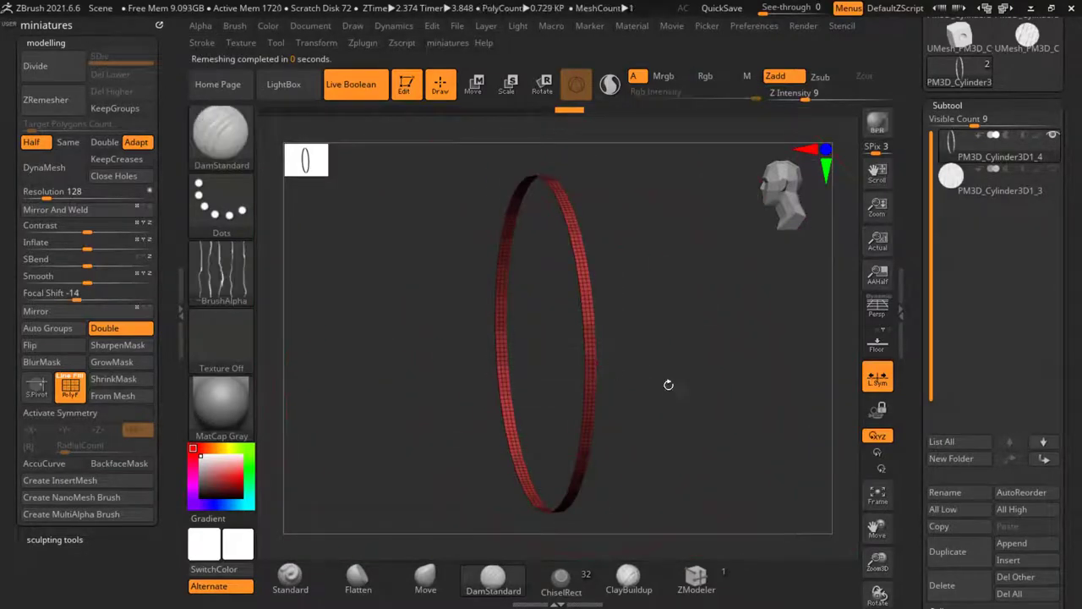
{"action": "left_click_drag", "start_coordinate": [668, 384], "coordinate": [693, 348], "text": "shift"}
{"action": "mouse_move", "coordinate": [781, 359]}
{"action": "left_mouse_down"}
{"action": "mouse_move", "coordinate": [733, 364]}
{"action": "mouse_move", "coordinate": [706, 302]}
{"action": "mouse_move", "coordinate": [692, 299]}
{"action": "left_mouse_up"}
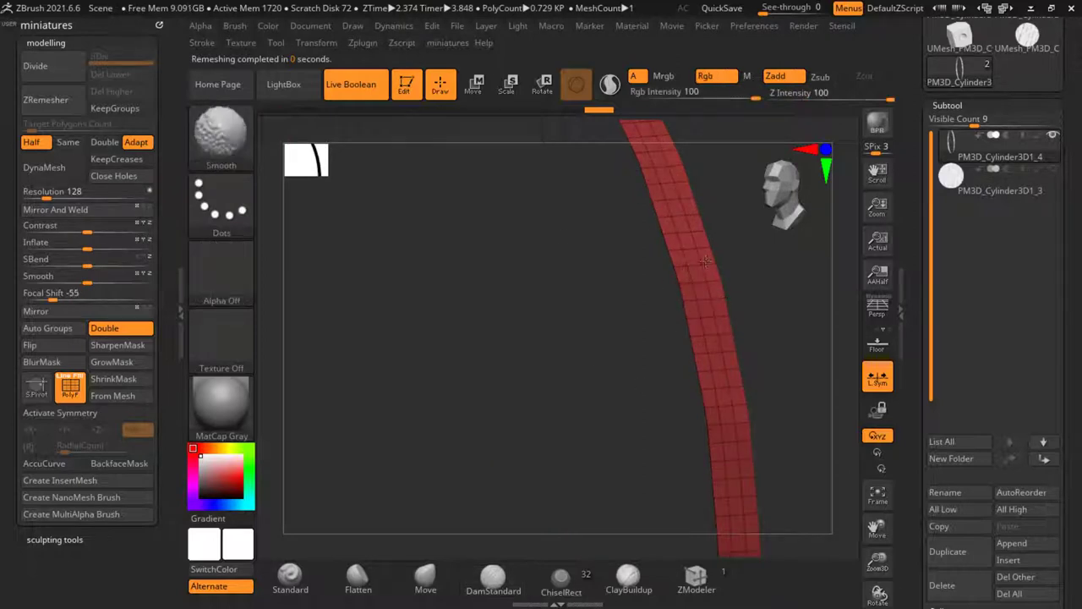
{"action": "left_click_drag", "start_coordinate": [704, 264], "coordinate": [680, 283], "text": "shift"}
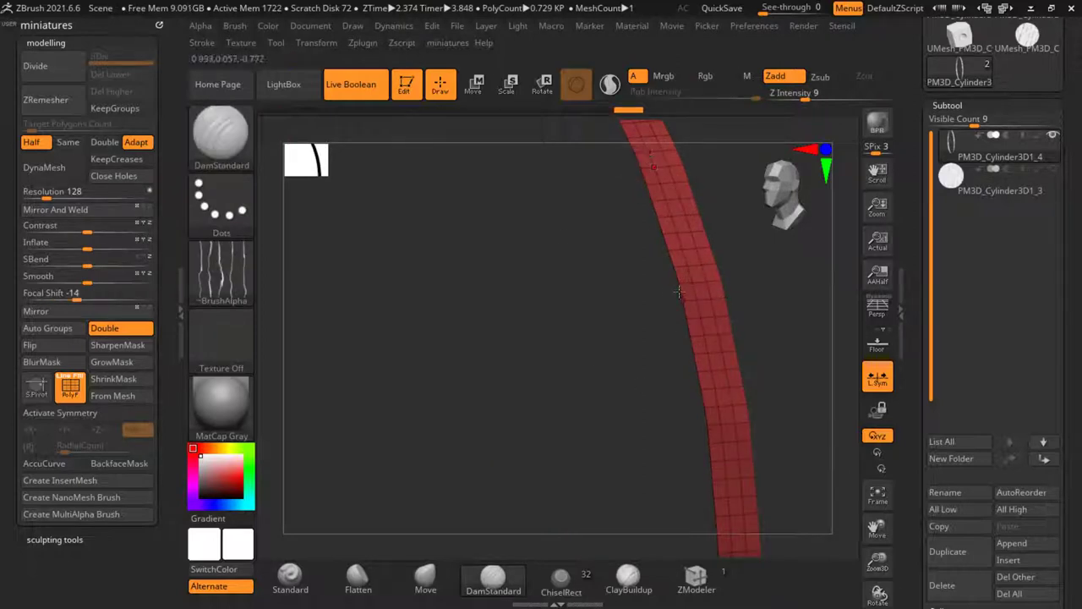
Step: Extrude all polygons of the outer band with ZModeler to give the shield's rim thickness
{"action": "left_click", "coordinate": [695, 579]}
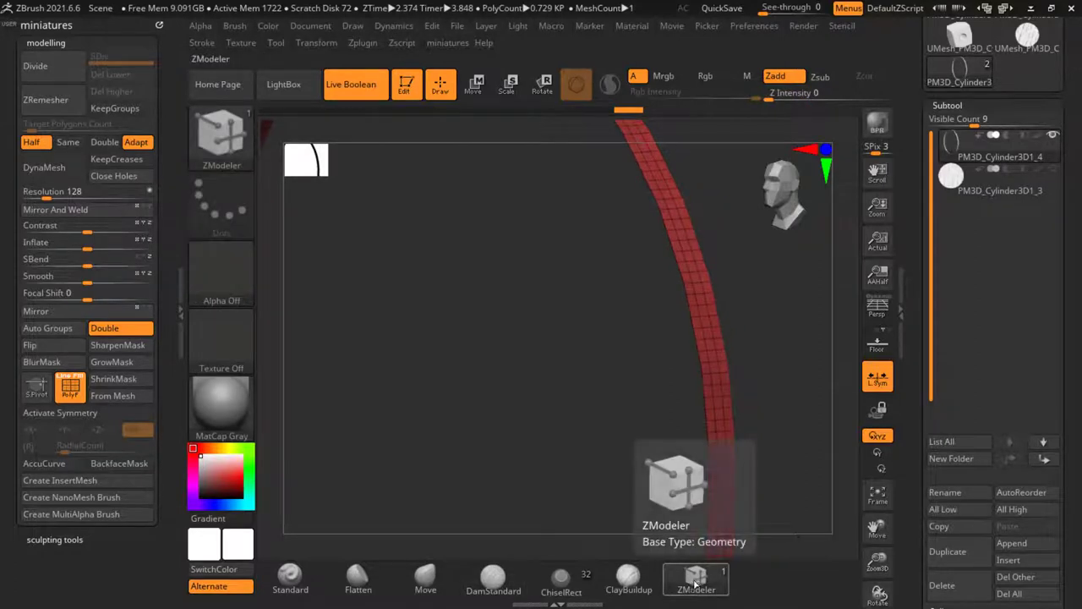
{"action": "key", "text": "f"}
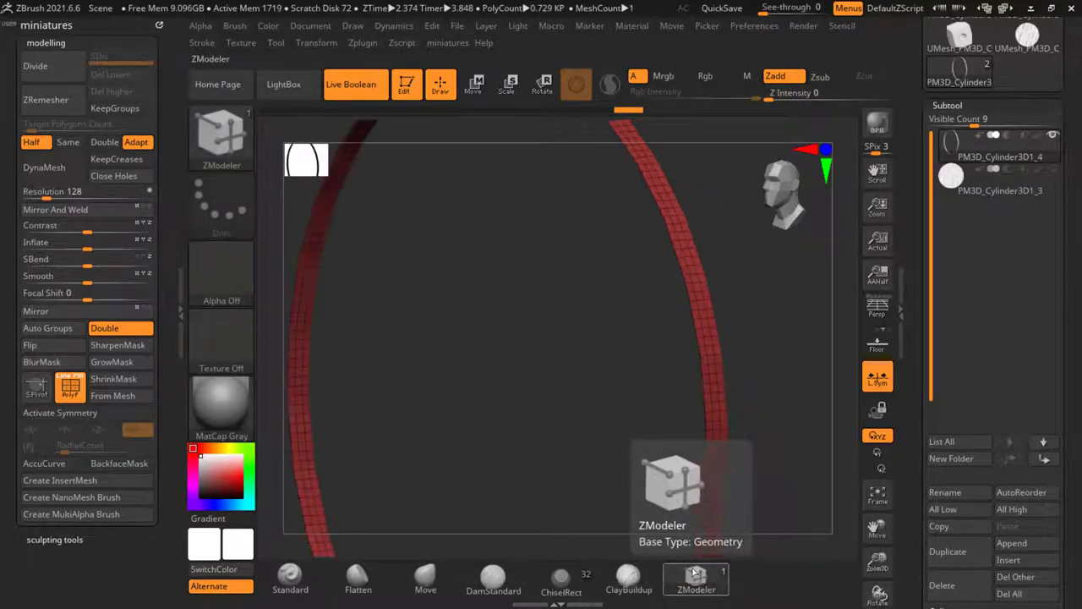
{"action": "scroll", "coordinate": [700, 308], "scroll_direction": "up", "scroll_amount": 6}
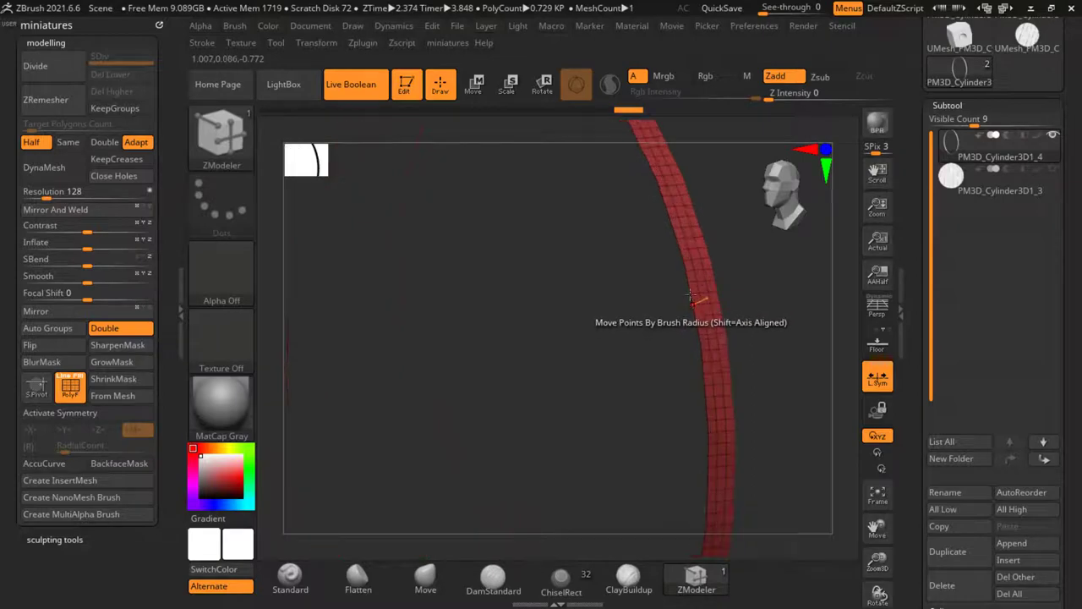
{"action": "key", "text": "space"}
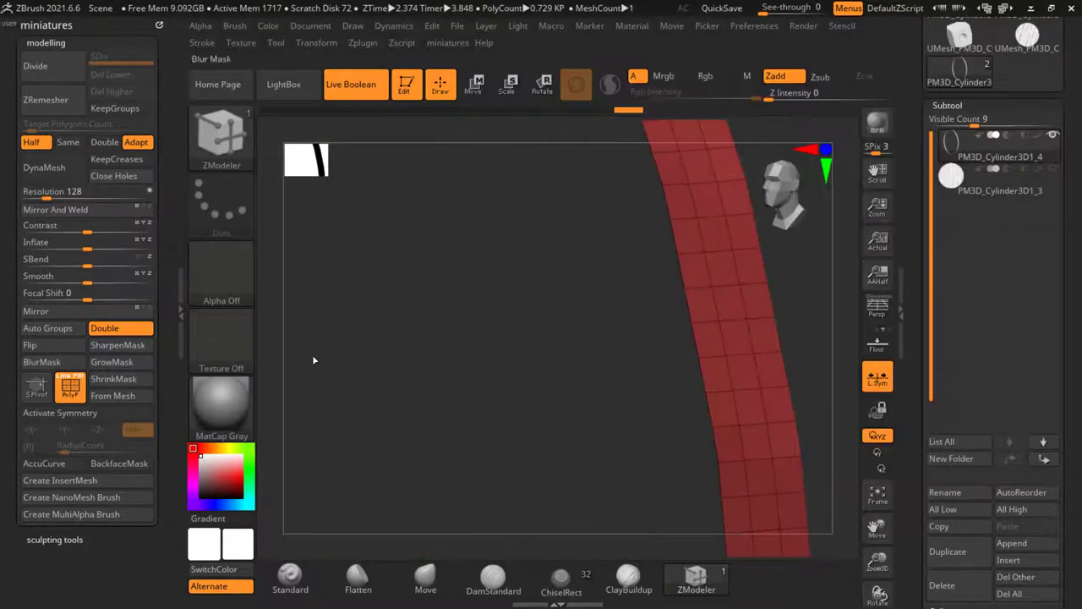
{"action": "key", "text": "space"}
{"action": "key", "text": "space"}
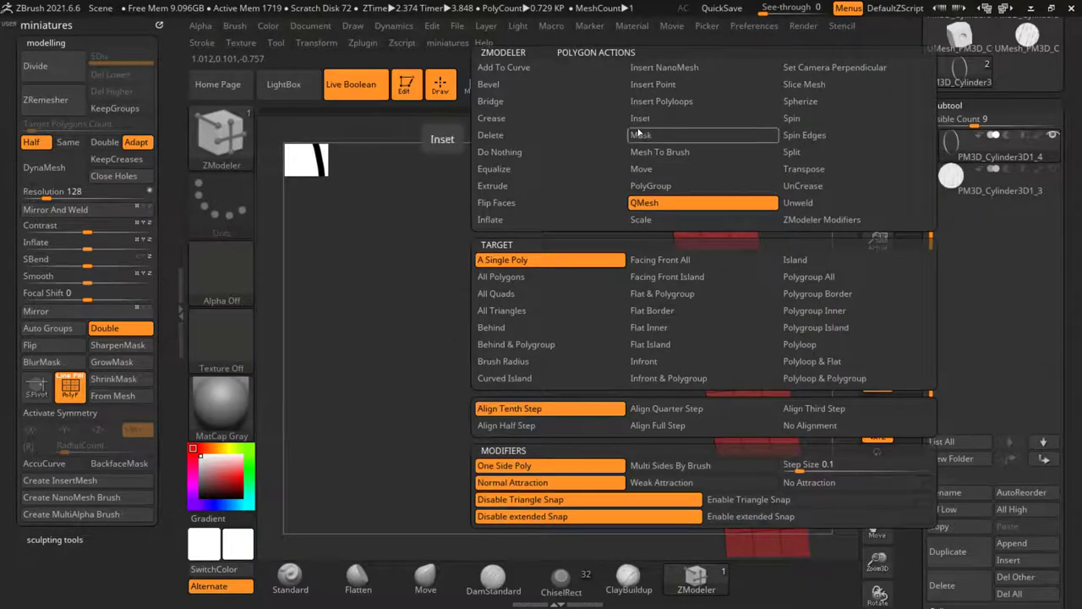
{"action": "left_click", "coordinate": [550, 184]}
{"action": "left_click", "coordinate": [516, 279]}
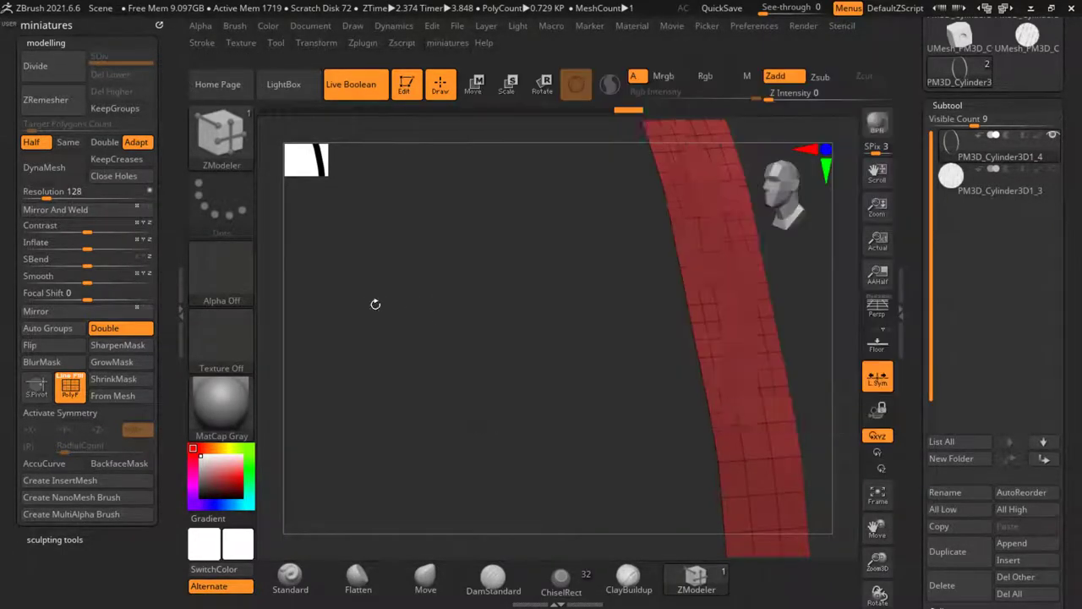
{"action": "scroll", "coordinate": [406, 295], "scroll_direction": "down", "scroll_amount": 5}
{"action": "scroll", "coordinate": [713, 298], "scroll_direction": "up", "scroll_amount": 2}
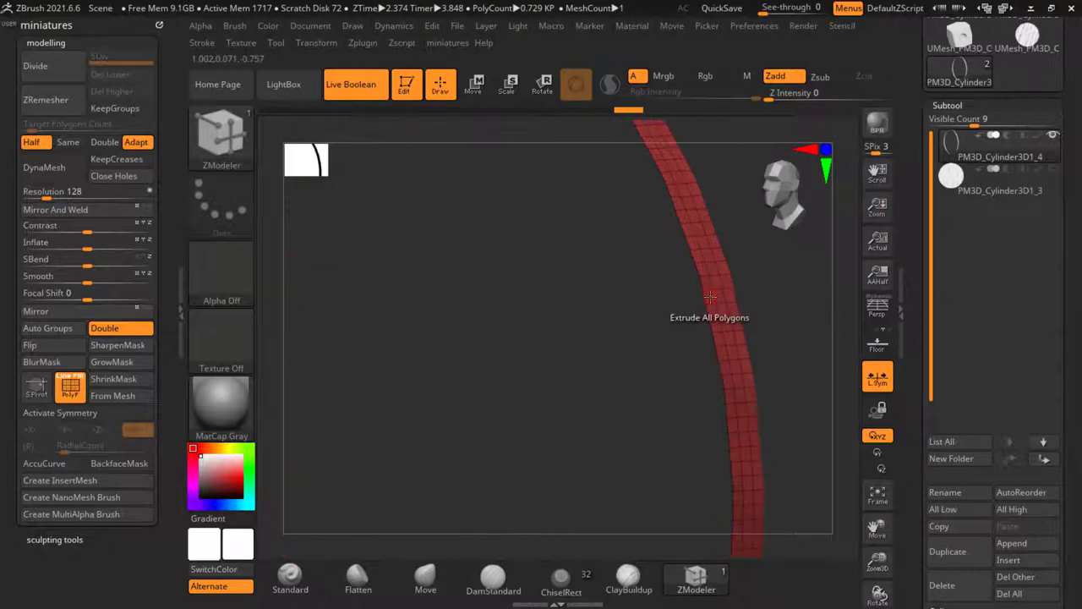
{"action": "left_click_drag", "start_coordinate": [710, 297], "coordinate": [738, 277]}
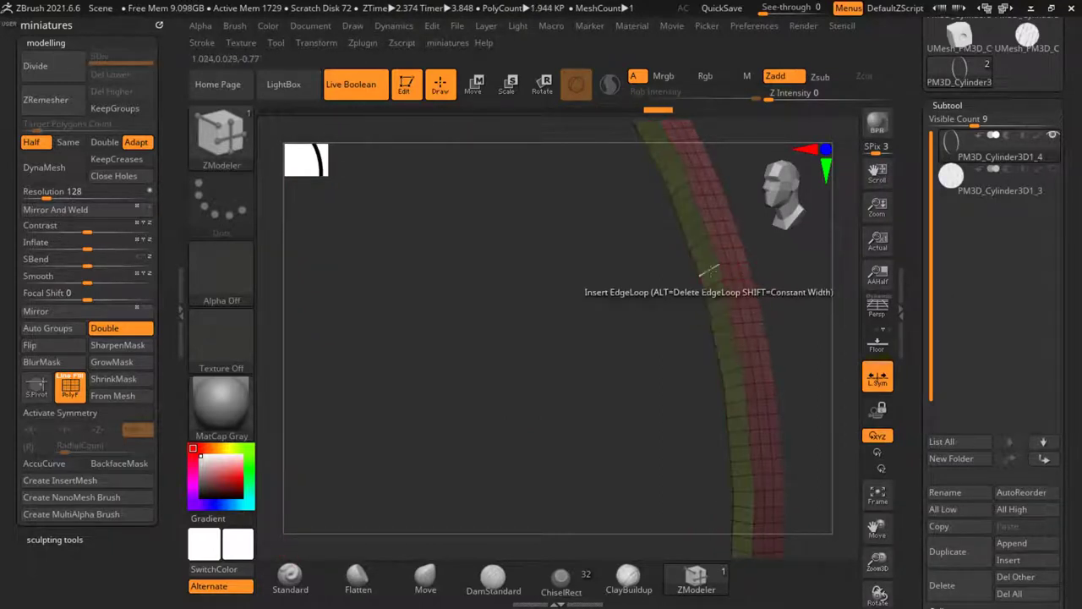
{"action": "left_click_drag", "start_coordinate": [658, 318], "coordinate": [679, 326]}
{"action": "left_click_drag", "start_coordinate": [601, 317], "coordinate": [717, 270]}
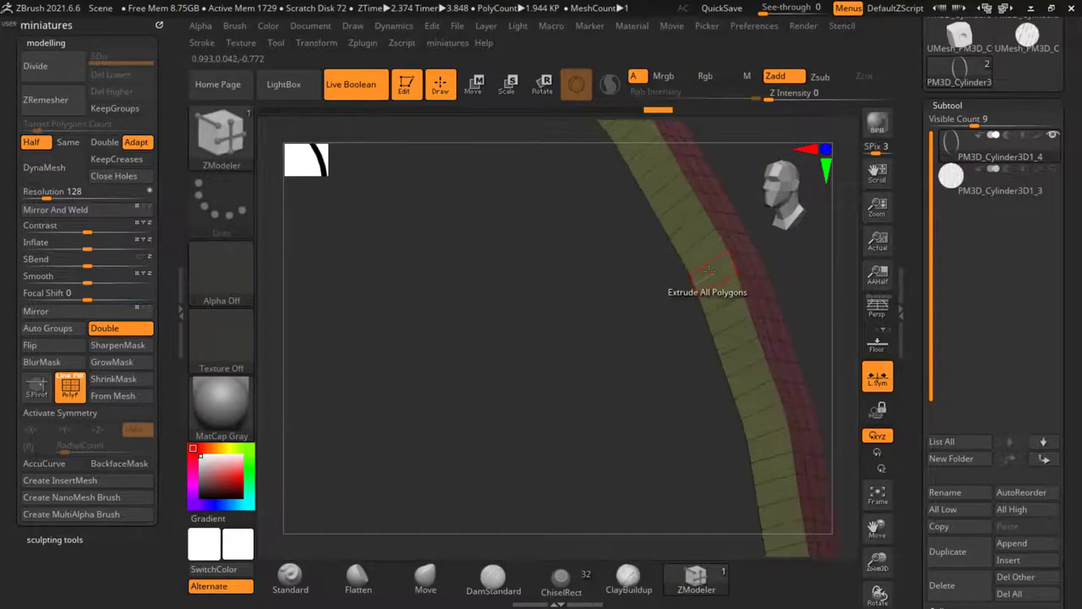
{"action": "right_click_drag", "start_coordinate": [766, 361], "coordinate": [589, 325], "text": "alt"}
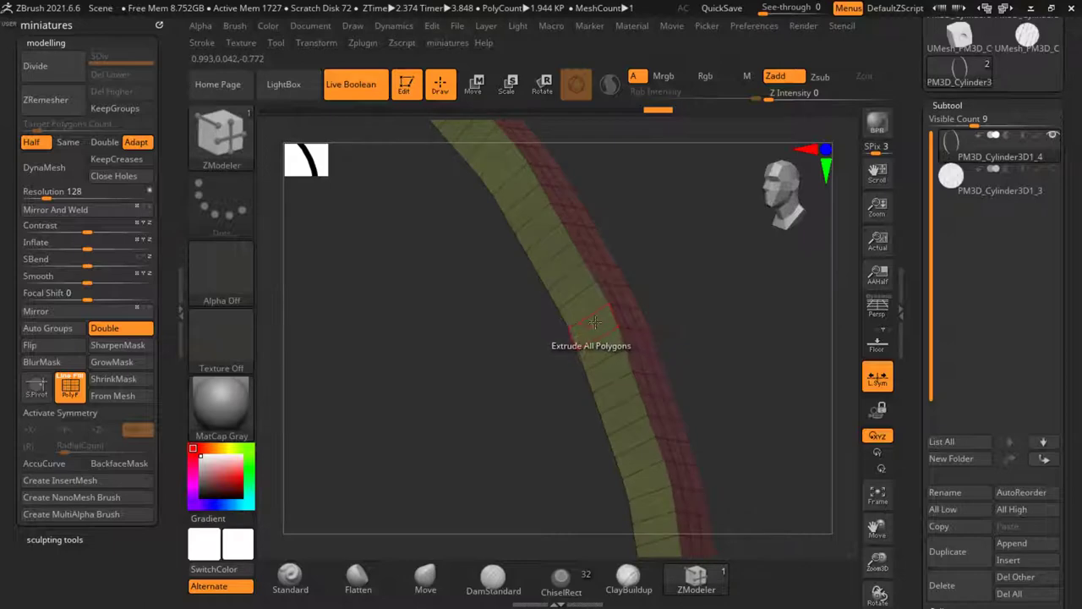
Step: Show the wooden round and scale the rim uniformly with the gizmo to fit around its edge
{"action": "left_click", "coordinate": [1051, 172]}
{"action": "right_click_drag", "start_coordinate": [715, 293], "coordinate": [568, 293]}
{"action": "right_click_drag", "start_coordinate": [630, 335], "coordinate": [534, 289]}
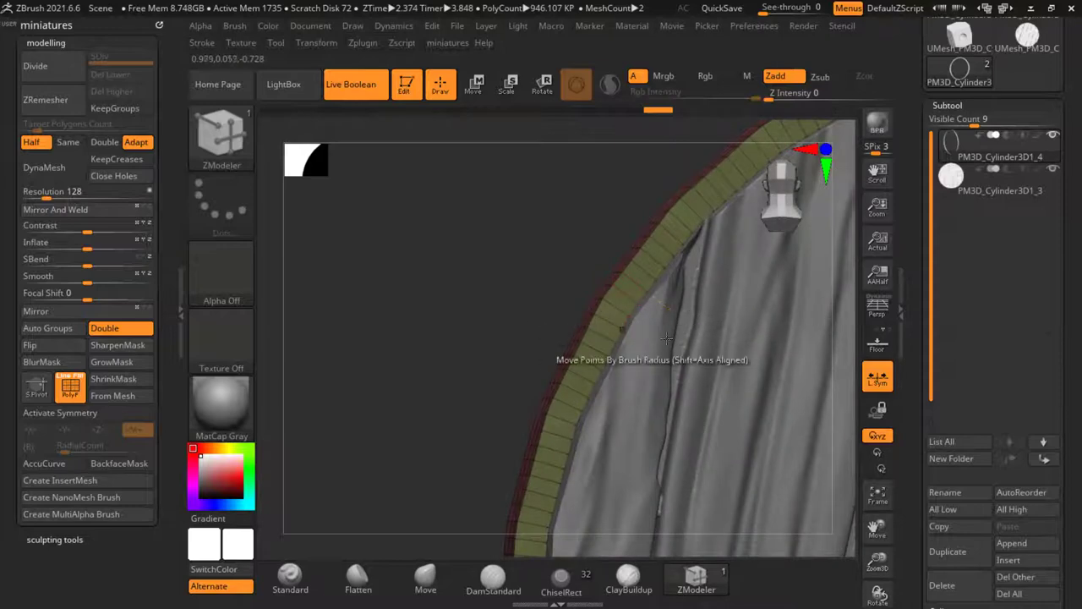
{"action": "right_click_drag", "start_coordinate": [565, 318], "coordinate": [410, 301], "text": "ctrl"}
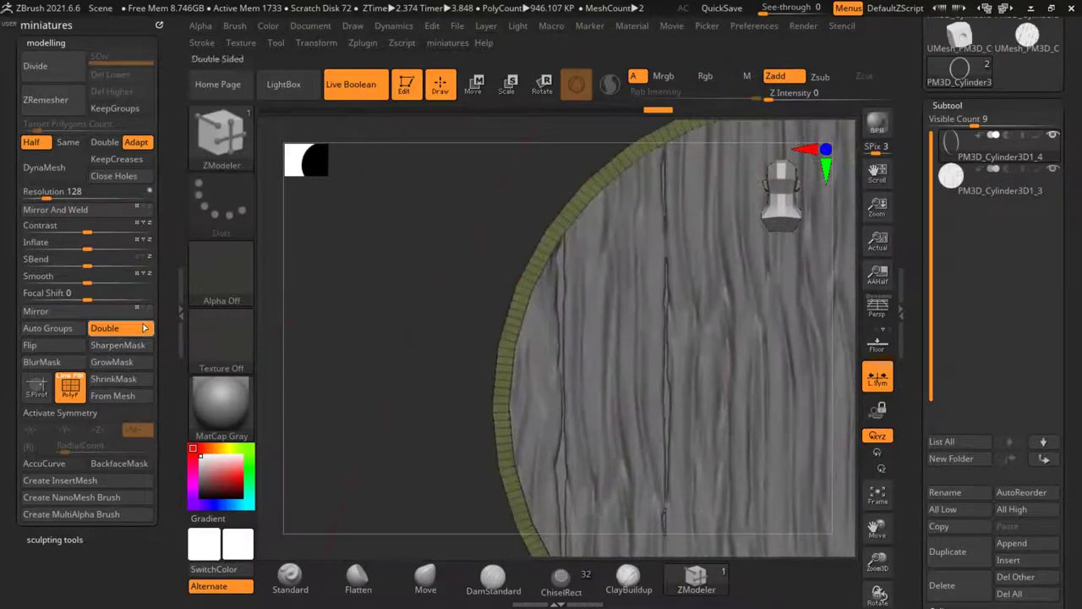
{"action": "left_click", "coordinate": [476, 87]}
{"action": "right_click_drag", "start_coordinate": [469, 236], "coordinate": [358, 270], "text": "ctrl"}
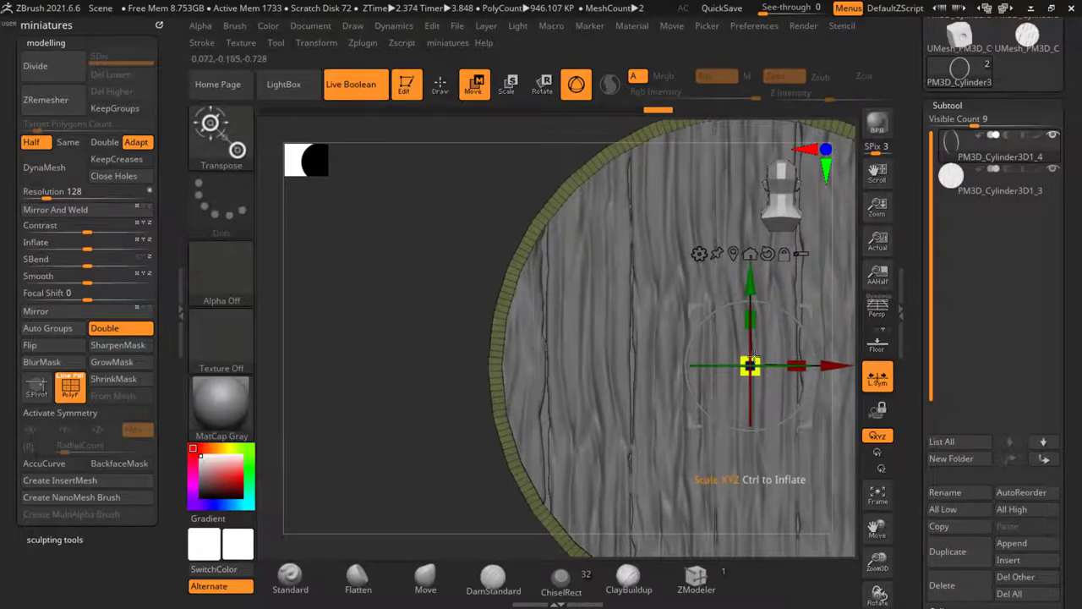
{"action": "left_click_drag", "start_coordinate": [750, 366], "coordinate": [750, 362]}
{"action": "right_click_drag", "start_coordinate": [434, 274], "coordinate": [541, 289]}
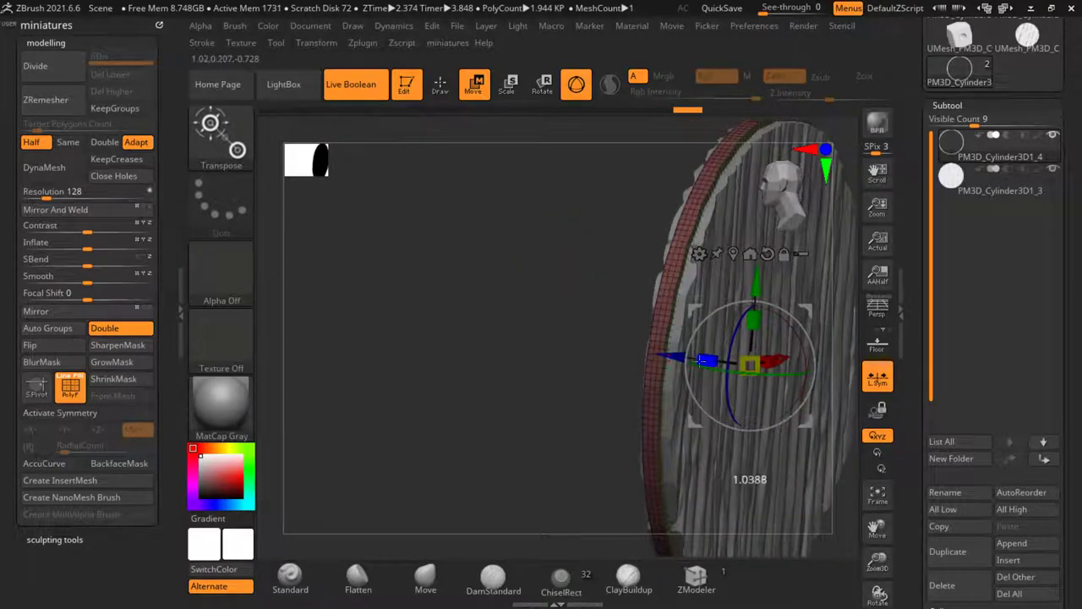
Step: Widen the rim in depth, mask everything except one side edge, and flatten that edge along Z
{"action": "left_click_drag", "start_coordinate": [700, 361], "coordinate": [323, 291]}
{"action": "right_click_drag", "start_coordinate": [492, 385], "coordinate": [448, 369], "text": "shift"}
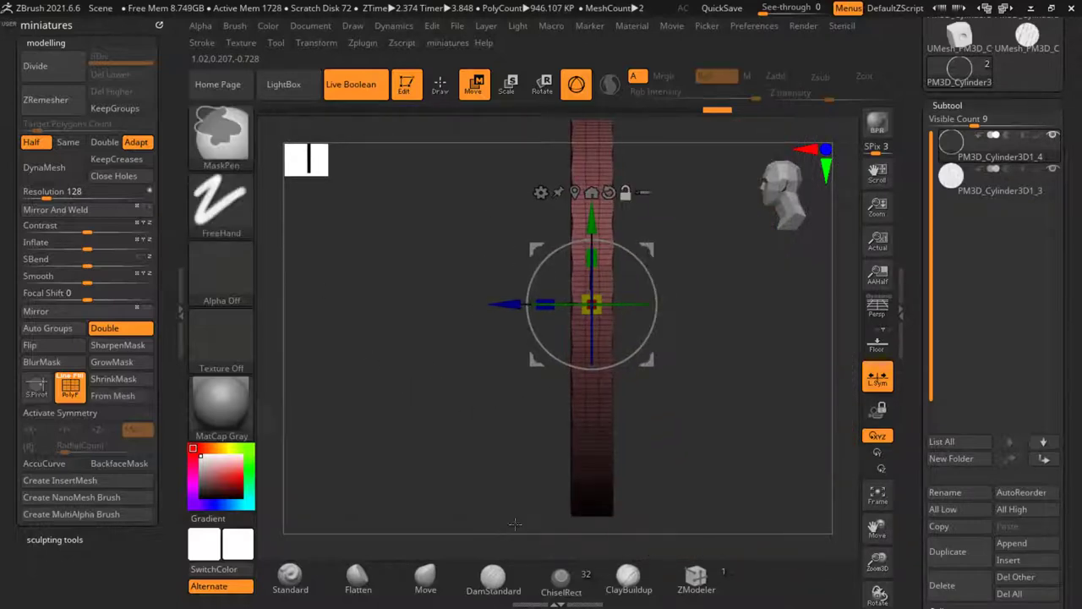
{"action": "left_click_drag", "start_coordinate": [515, 524], "coordinate": [585, 53], "text": "ctrl"}
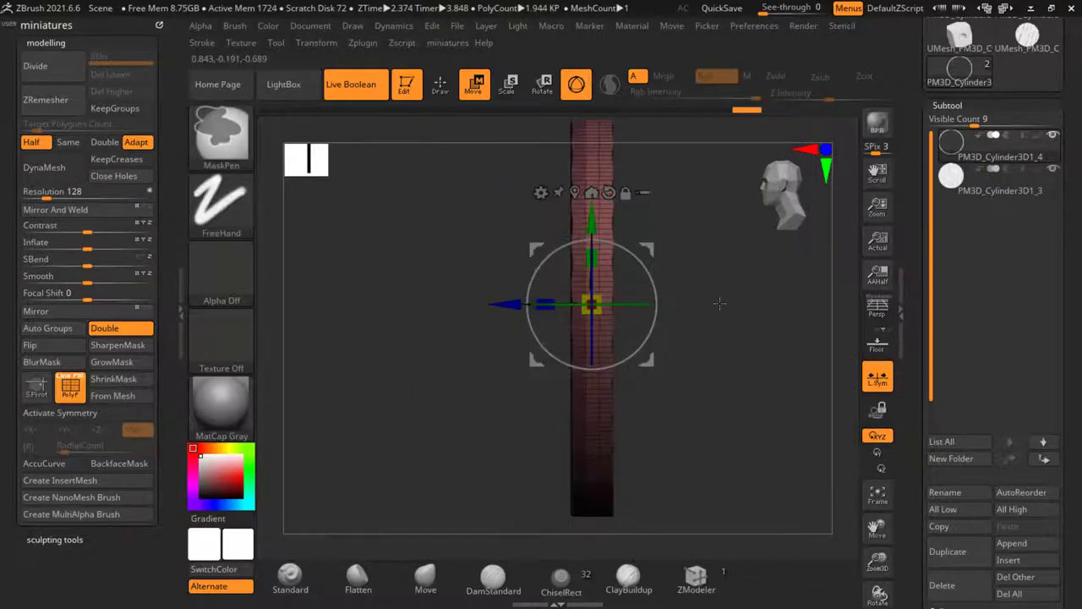
{"action": "left_click", "coordinate": [591, 192]}
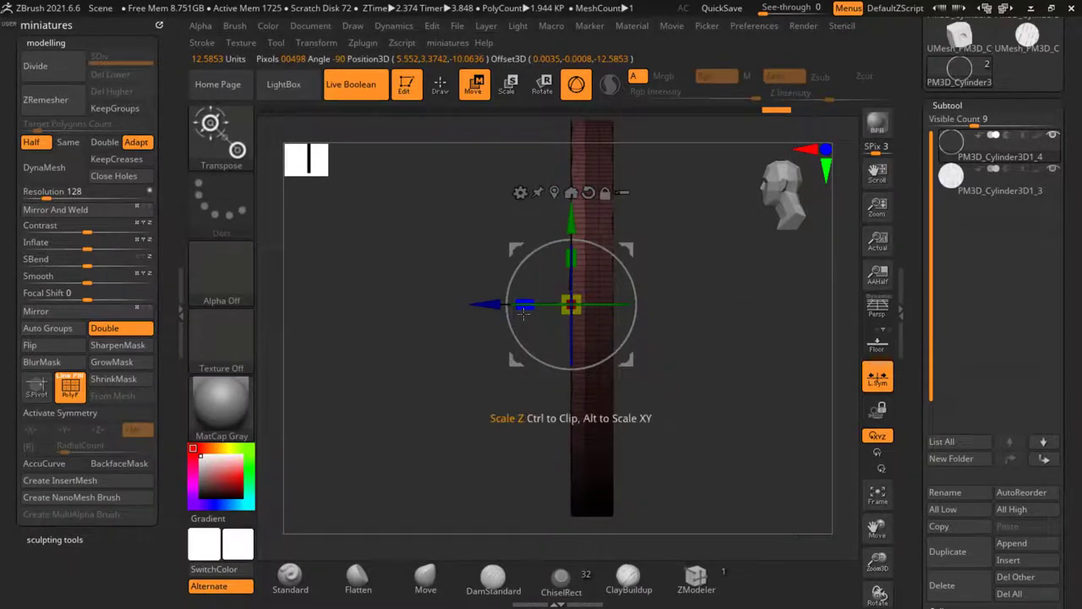
{"action": "left_click_drag", "start_coordinate": [943, 345], "coordinate": [944, 345]}
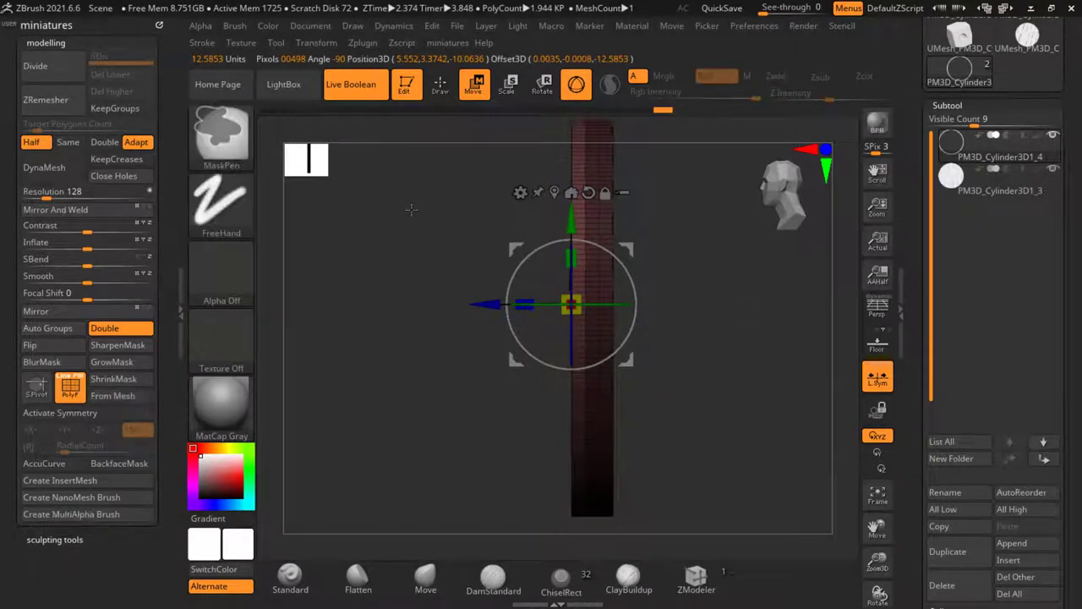
{"action": "left_click_drag", "start_coordinate": [411, 208], "coordinate": [391, 230], "text": "ctrl"}
Step: Activate X-axis symmetry on the rim
{"action": "left_click", "coordinate": [74, 316]}
{"action": "key", "text": "ctrl+z"}
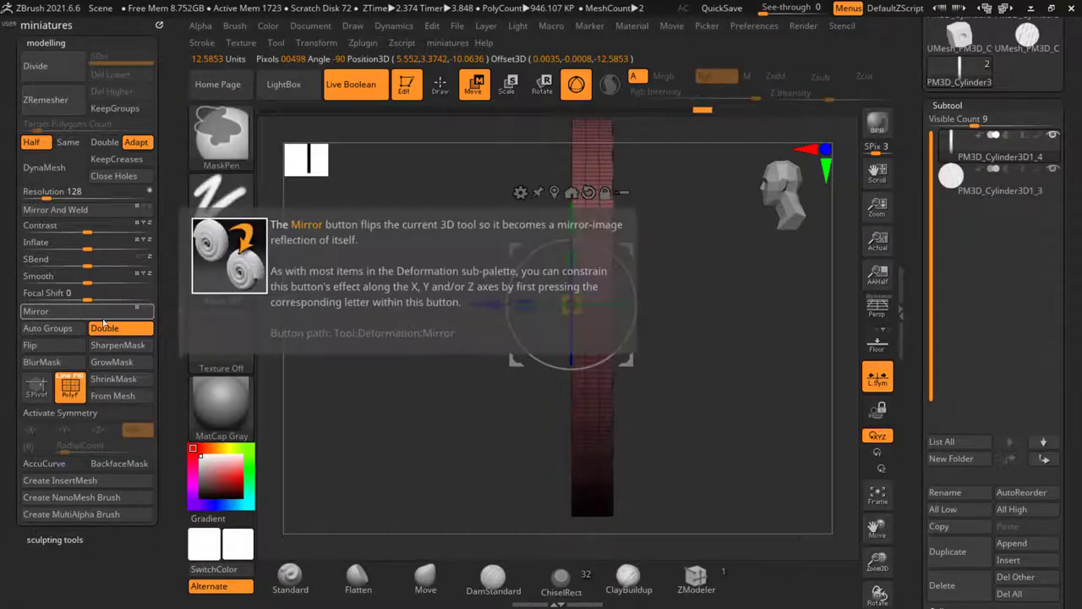
{"action": "left_click_drag", "start_coordinate": [412, 384], "coordinate": [713, 281]}
{"action": "key", "text": "x"}
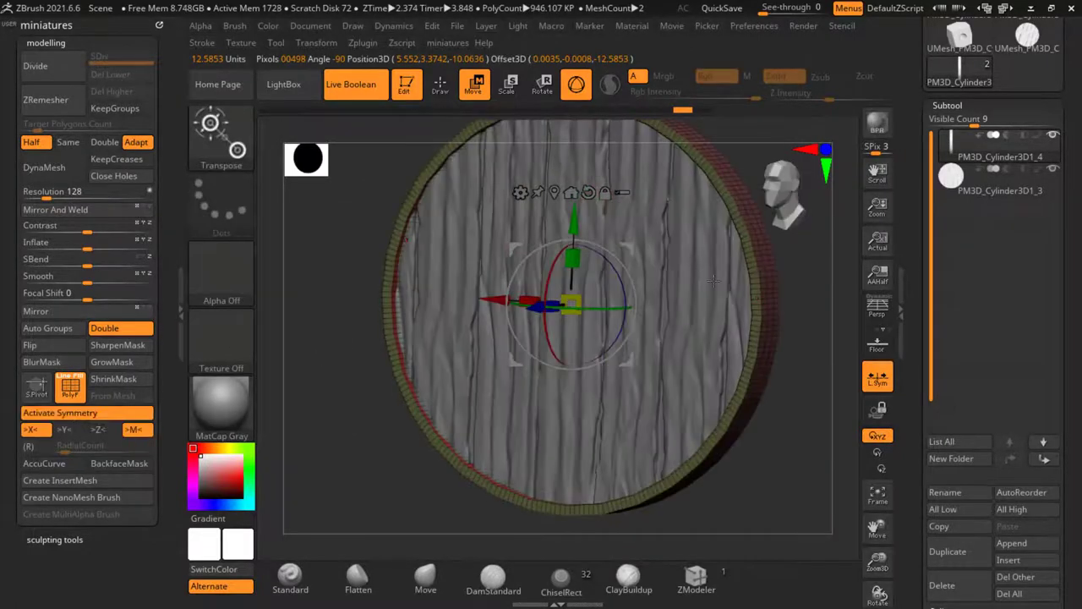
{"action": "left_click_drag", "start_coordinate": [820, 425], "coordinate": [676, 438]}
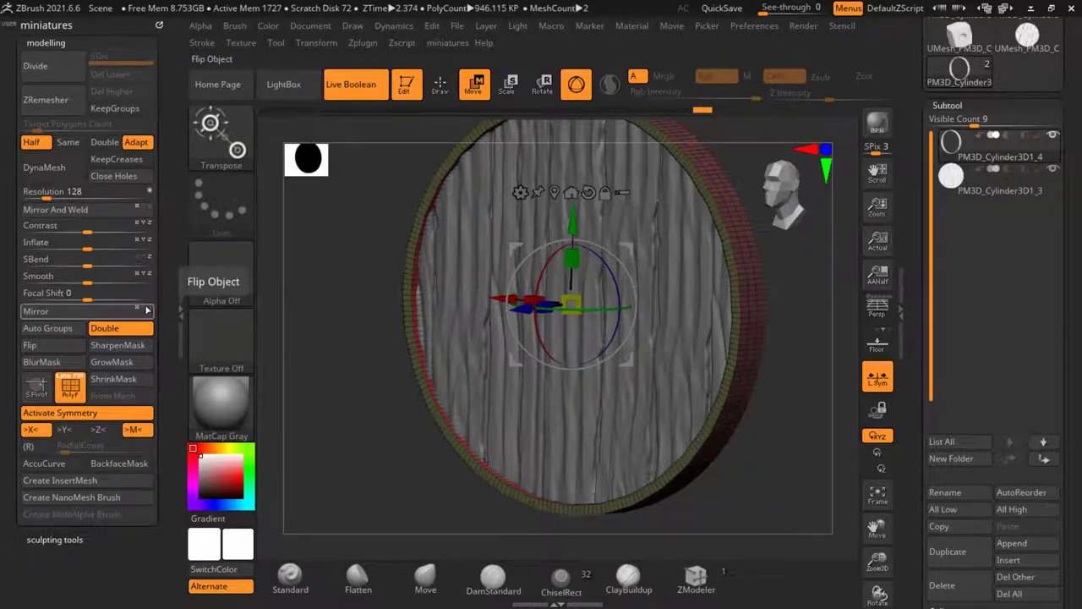
Step: Try to mirror the rim along Z to carry its flattened edge to the other side
{"action": "left_click_drag", "start_coordinate": [788, 348], "coordinate": [602, 351]}
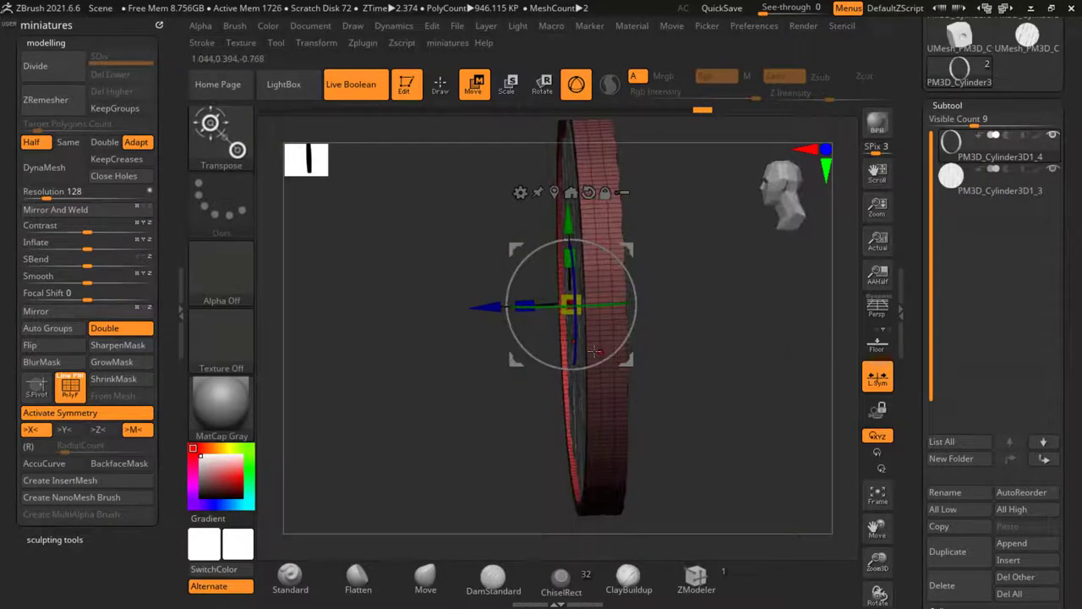
{"action": "left_click", "coordinate": [145, 313]}
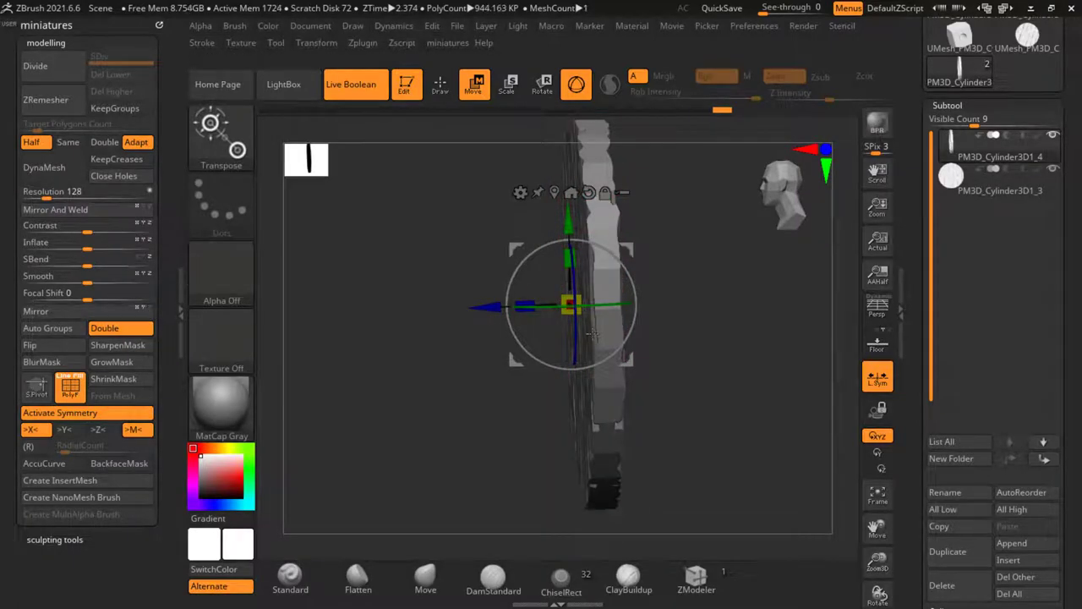
{"action": "left_click_drag", "start_coordinate": [685, 355], "coordinate": [768, 356]}
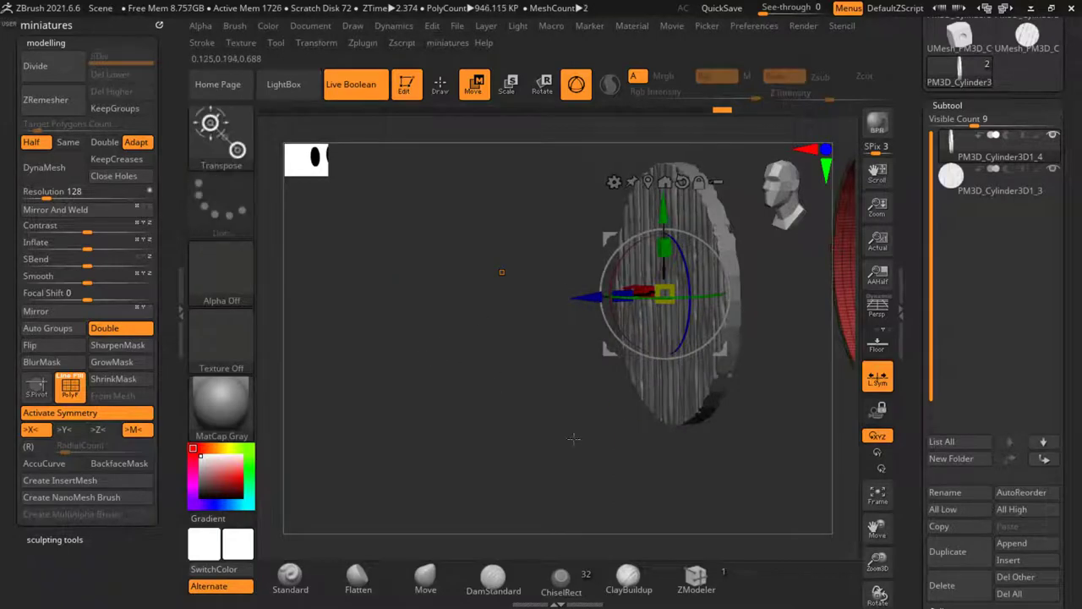
{"action": "left_click_drag", "start_coordinate": [574, 439], "coordinate": [495, 442], "text": "alt"}
{"action": "key", "text": "ctrl+z"}
Step: Mirror and weld the rim across its depth so both side edges are flat
{"action": "left_click_drag", "start_coordinate": [500, 404], "coordinate": [495, 355], "text": "alt"}
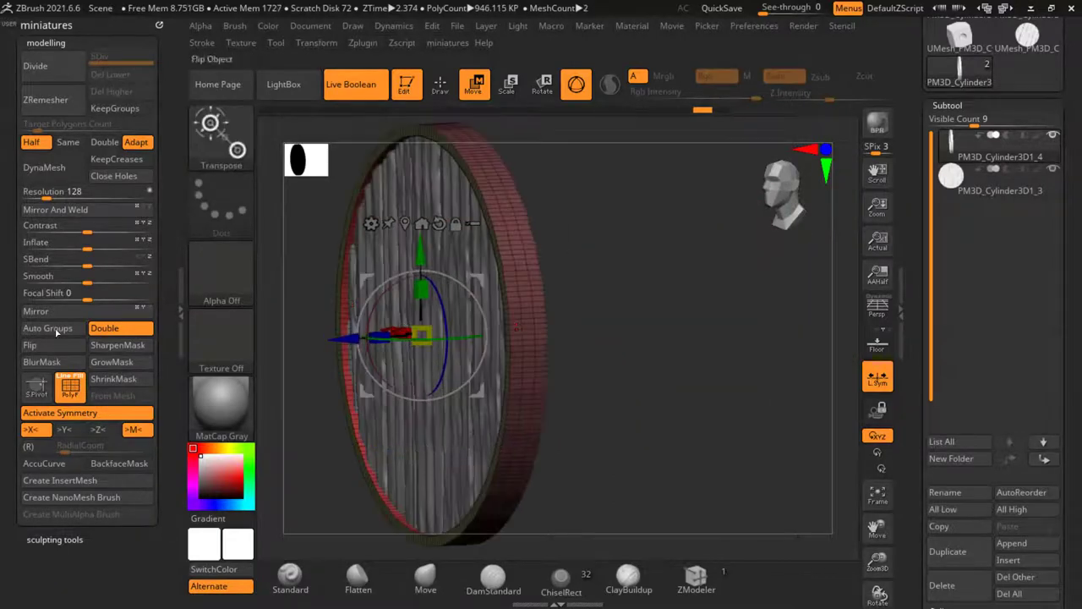
{"action": "left_click", "coordinate": [77, 210]}
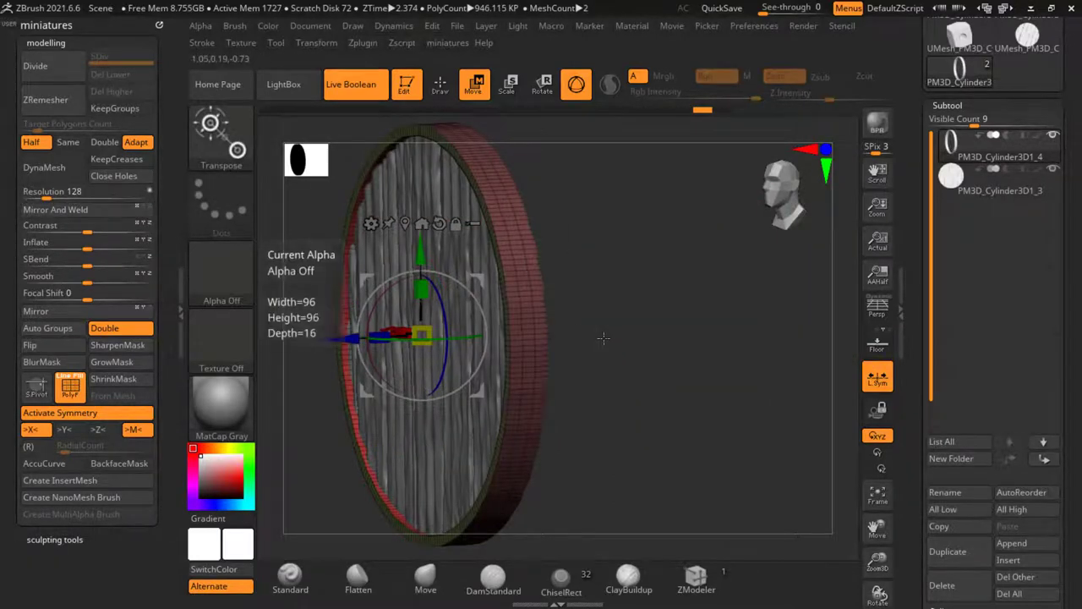
{"action": "left_click_drag", "start_coordinate": [604, 338], "coordinate": [571, 316]}
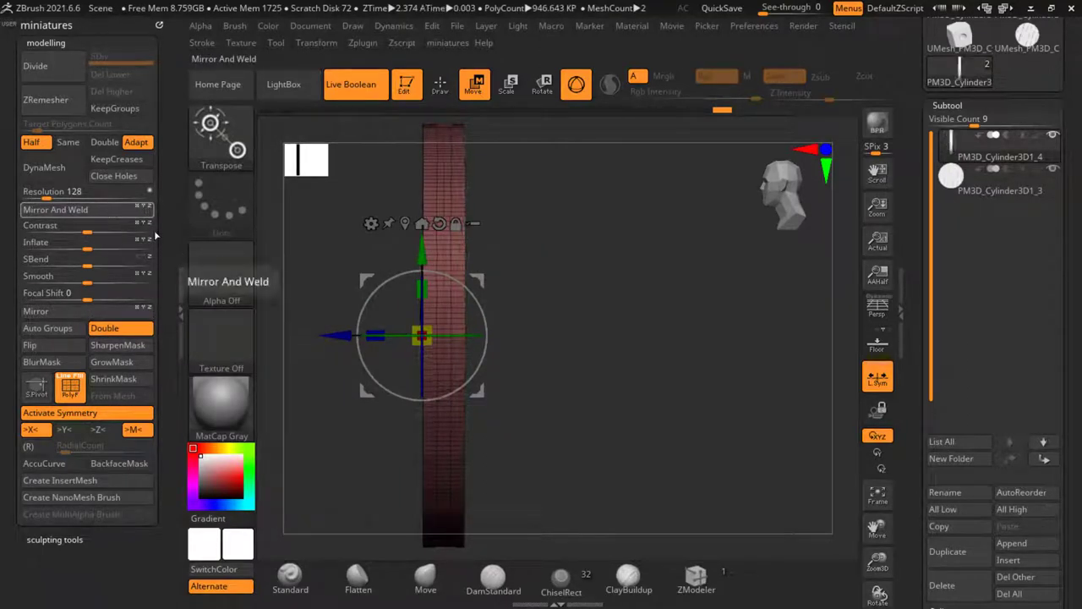
Step: ZRemesh the rim with the Half option and smooth it into an even band around the planks
{"action": "key", "text": "q"}
{"action": "mouse_move", "coordinate": [641, 378]}
{"action": "left_mouse_down"}
{"action": "mouse_move", "coordinate": [654, 394]}
{"action": "mouse_move", "coordinate": [712, 404]}
{"action": "mouse_move", "coordinate": [648, 369]}
{"action": "mouse_move", "coordinate": [743, 344]}
{"action": "left_mouse_up"}
{"action": "key", "text": "space"}
{"action": "left_click", "coordinate": [582, 504]}
{"action": "left_click", "coordinate": [51, 99]}
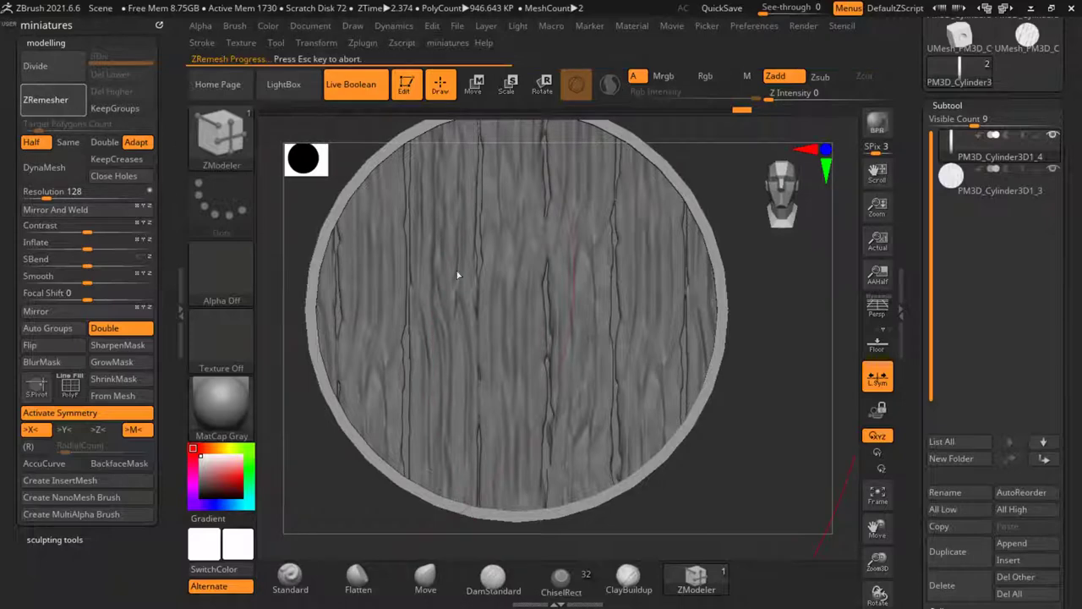
{"action": "mouse_move", "coordinate": [316, 291]}
{"action": "left_mouse_down", "text": "shift"}
{"action": "mouse_move", "coordinate": [317, 338]}
{"action": "mouse_move", "coordinate": [358, 433]}
{"action": "left_mouse_up", "text": "shift"}
{"action": "key", "text": "ctrl+z"}
{"action": "left_click_drag", "start_coordinate": [630, 488], "coordinate": [707, 397], "text": "shift"}
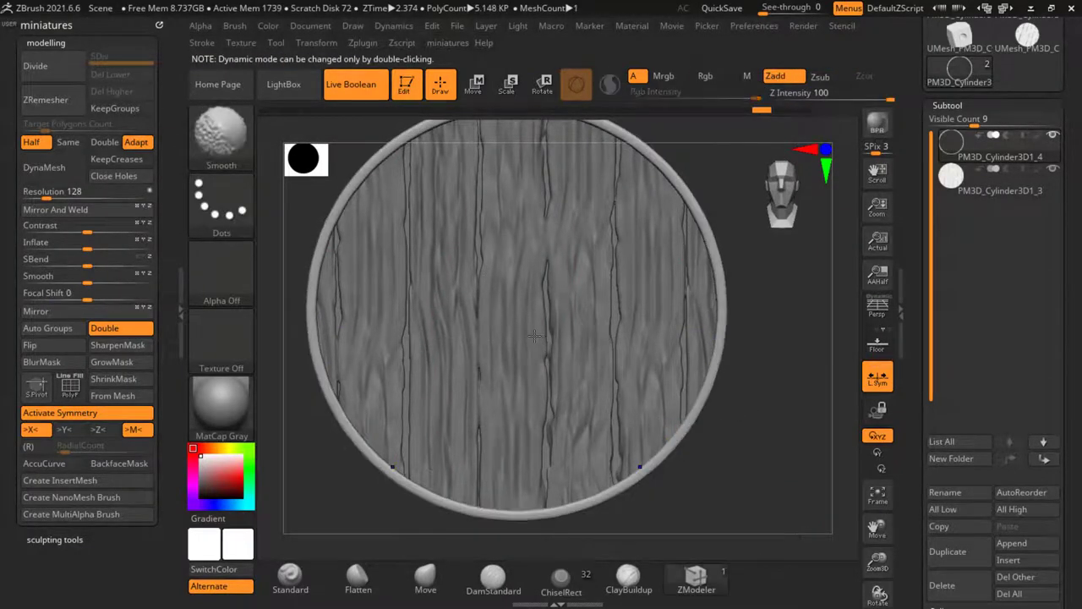
Step: Select the wooden round and examine its fit inside the rim from several views, hiding and showing the rim
{"action": "mouse_move", "coordinate": [748, 497]}
{"action": "left_mouse_down", "text": "alt"}
{"action": "mouse_move", "coordinate": [741, 453]}
{"action": "mouse_move", "coordinate": [584, 459]}
{"action": "left_mouse_up", "text": "alt"}
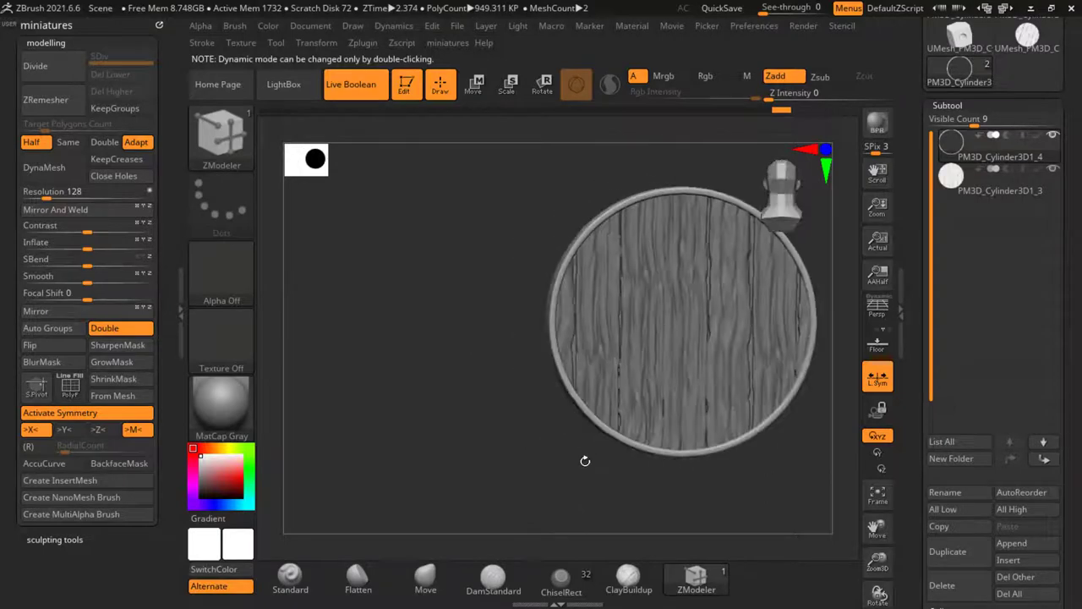
{"action": "left_click_drag", "start_coordinate": [630, 153], "coordinate": [536, 187], "text": "alt"}
{"action": "left_click_drag", "start_coordinate": [464, 292], "coordinate": [465, 260], "text": "alt"}
{"action": "left_click", "coordinate": [983, 184]}
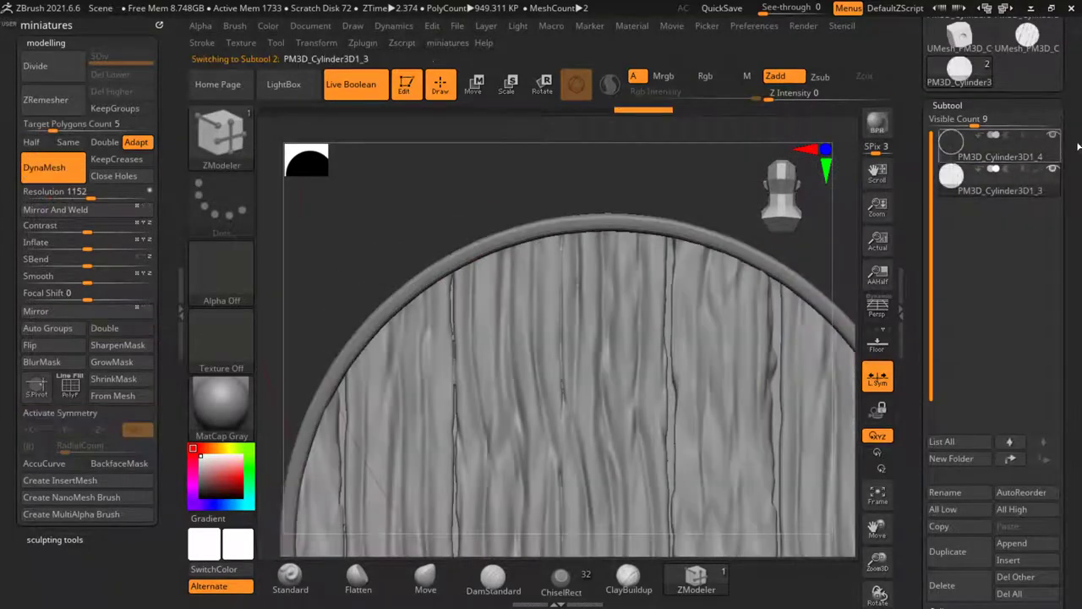
{"action": "left_click", "coordinate": [1055, 135]}
{"action": "left_click", "coordinate": [1056, 135]}
{"action": "left_click_drag", "start_coordinate": [782, 206], "coordinate": [647, 199], "text": "alt"}
{"action": "left_click_drag", "start_coordinate": [638, 233], "coordinate": [532, 265]}
{"action": "mouse_move", "coordinate": [686, 303]}
{"action": "left_mouse_down"}
{"action": "mouse_move", "coordinate": [598, 326]}
{"action": "mouse_move", "coordinate": [683, 313]}
{"action": "left_mouse_up"}
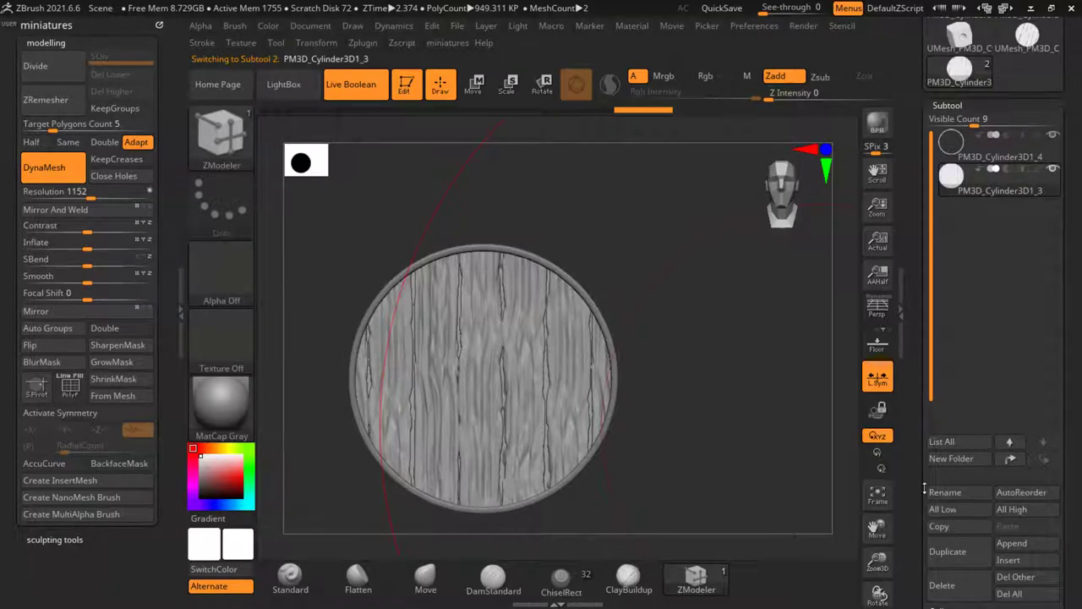
Step: Insert a 3D cylinder as a new subtool below the wooden round
{"action": "left_click_drag", "start_coordinate": [924, 488], "coordinate": [925, 406]}
{"action": "mouse_move", "coordinate": [829, 438]}
{"action": "left_mouse_down", "text": "alt"}
{"action": "mouse_move", "coordinate": [824, 464]}
{"action": "mouse_move", "coordinate": [815, 446]}
{"action": "left_mouse_up", "text": "alt"}
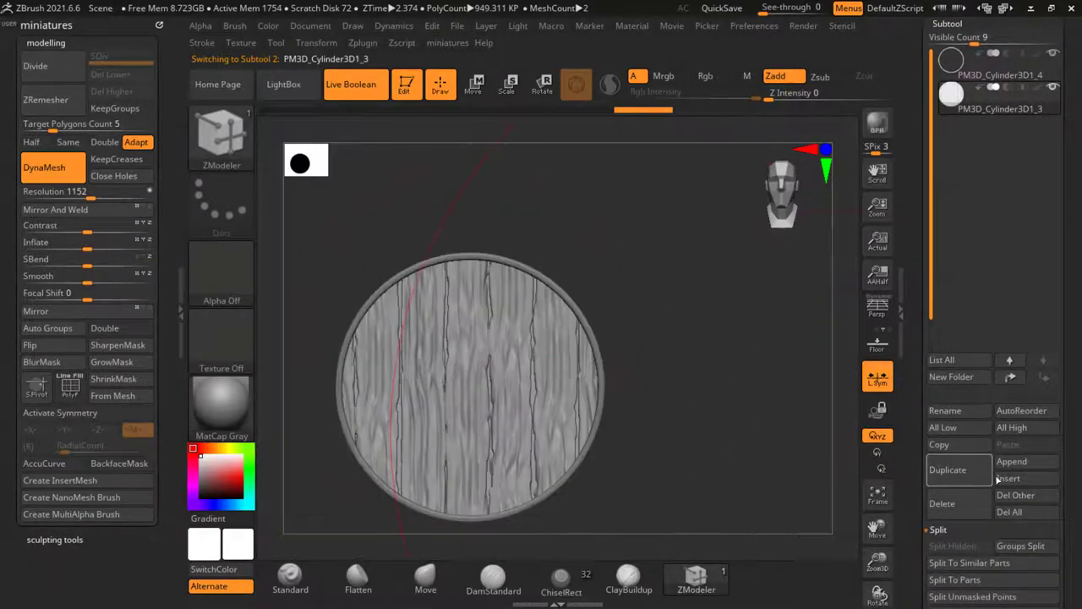
{"action": "left_click", "coordinate": [1002, 478]}
{"action": "left_click", "coordinate": [411, 247]}
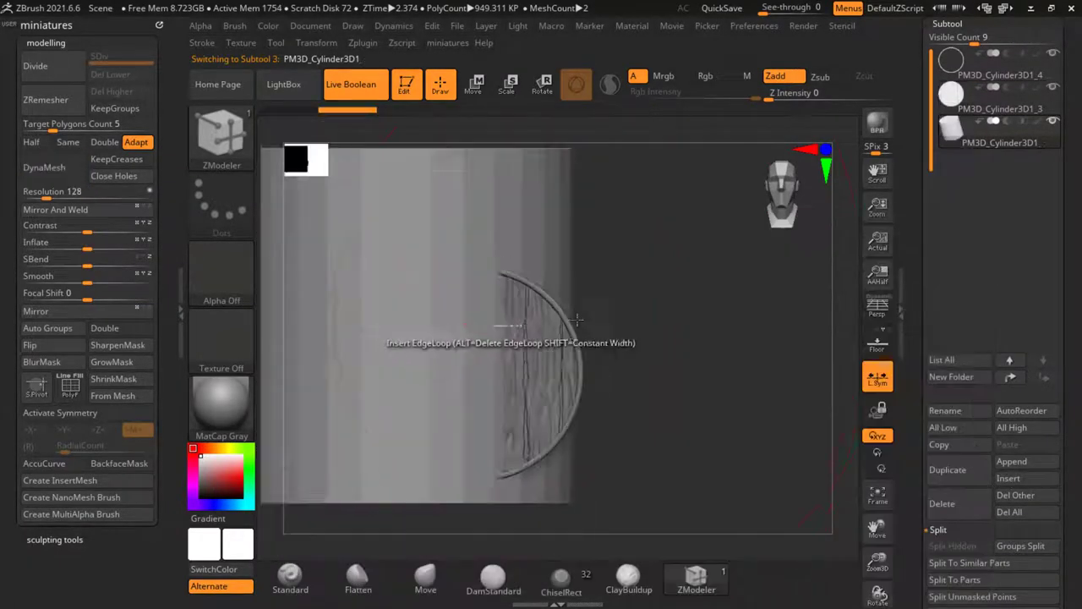
{"action": "key", "text": "w"}
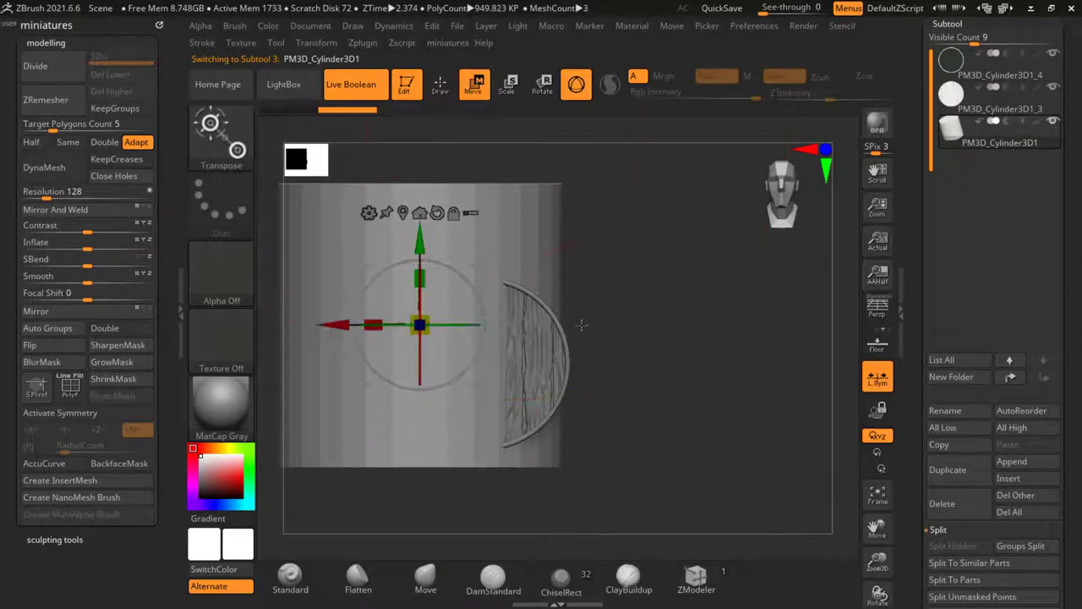
{"action": "left_click", "coordinate": [474, 427], "text": "alt"}
Step: Merge the rim down into the wooden round so the shield is one subtool
{"action": "left_click", "coordinate": [964, 76]}
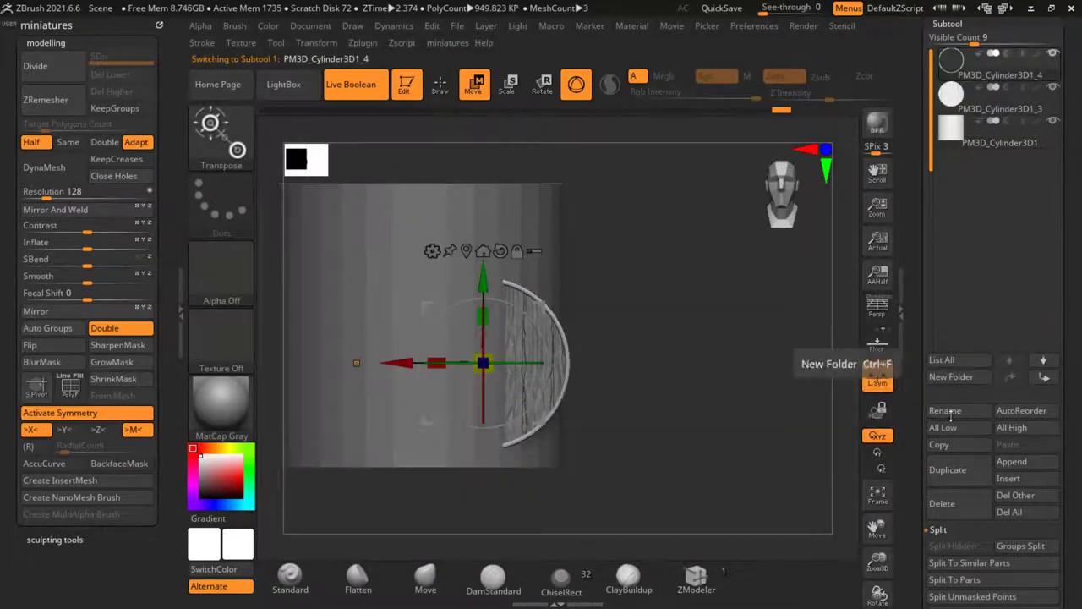
{"action": "left_click_drag", "start_coordinate": [921, 518], "coordinate": [923, 418]}
{"action": "left_click", "coordinate": [946, 532]}
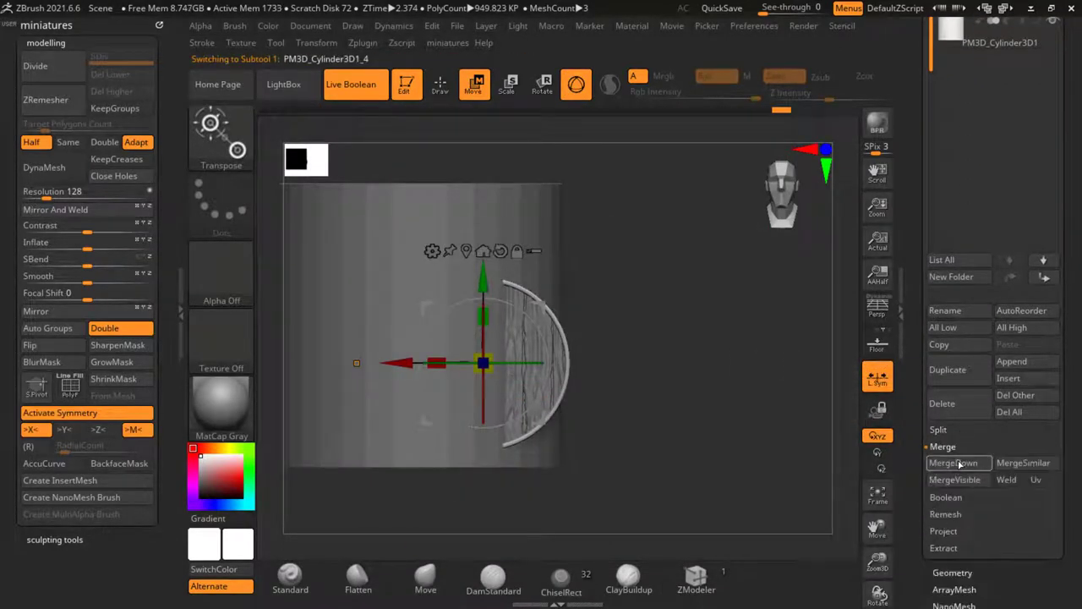
{"action": "left_click", "coordinate": [959, 465]}
Step: Move the merged shield to the world origin, hide the cylinder, and recentre the gizmo on the shield
{"action": "left_click", "coordinate": [468, 252]}
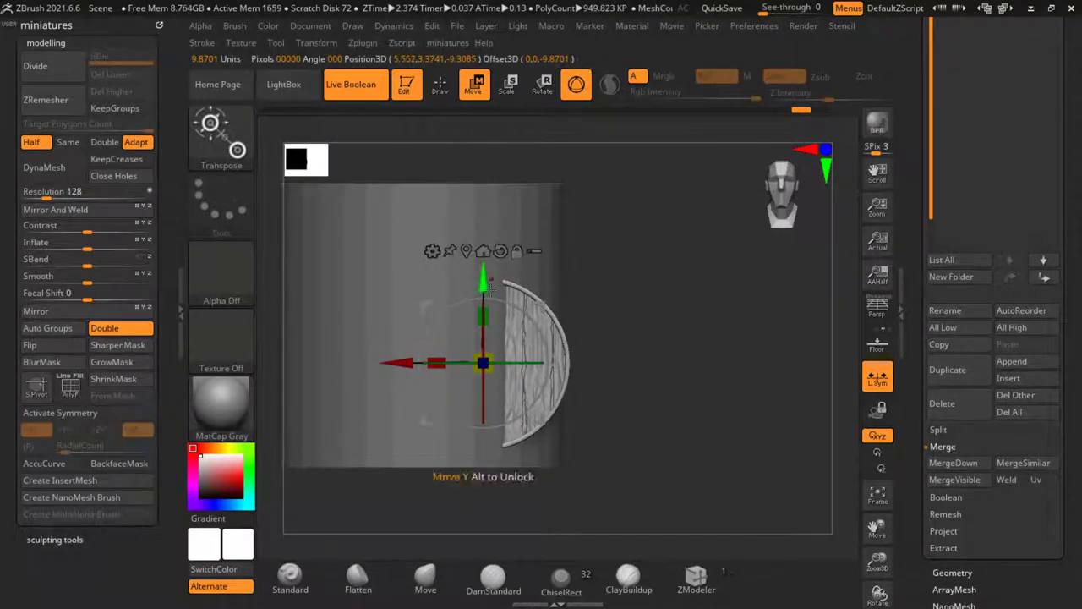
{"action": "left_click", "coordinate": [51, 387]}
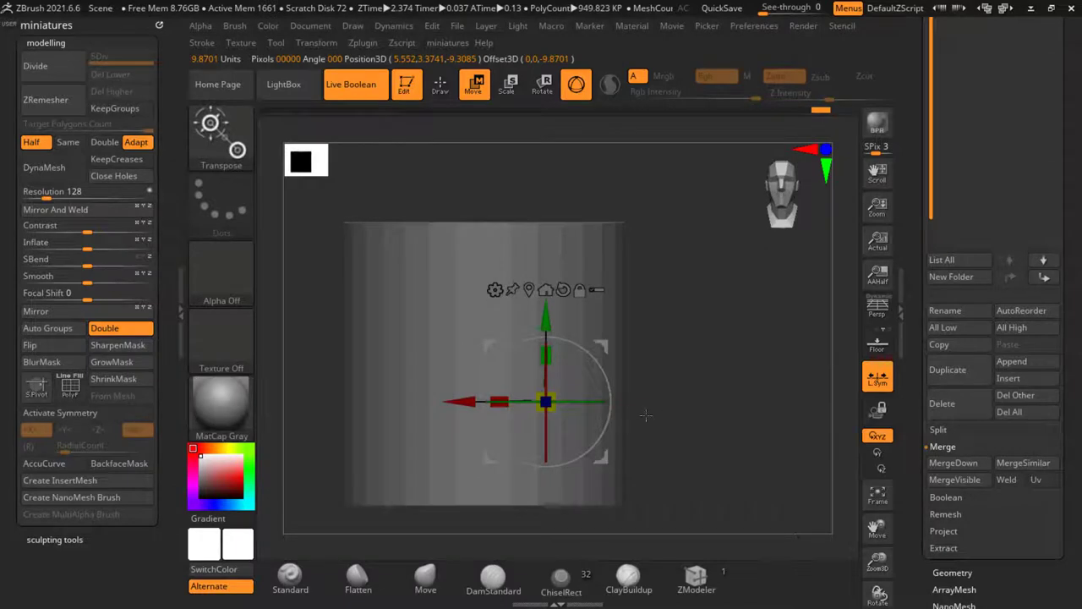
{"action": "right_click_drag", "start_coordinate": [658, 433], "coordinate": [661, 405], "text": "alt"}
{"action": "right_click_drag", "start_coordinate": [761, 351], "coordinate": [516, 321]}
{"action": "left_click_drag", "start_coordinate": [925, 80], "coordinate": [1008, 150]}
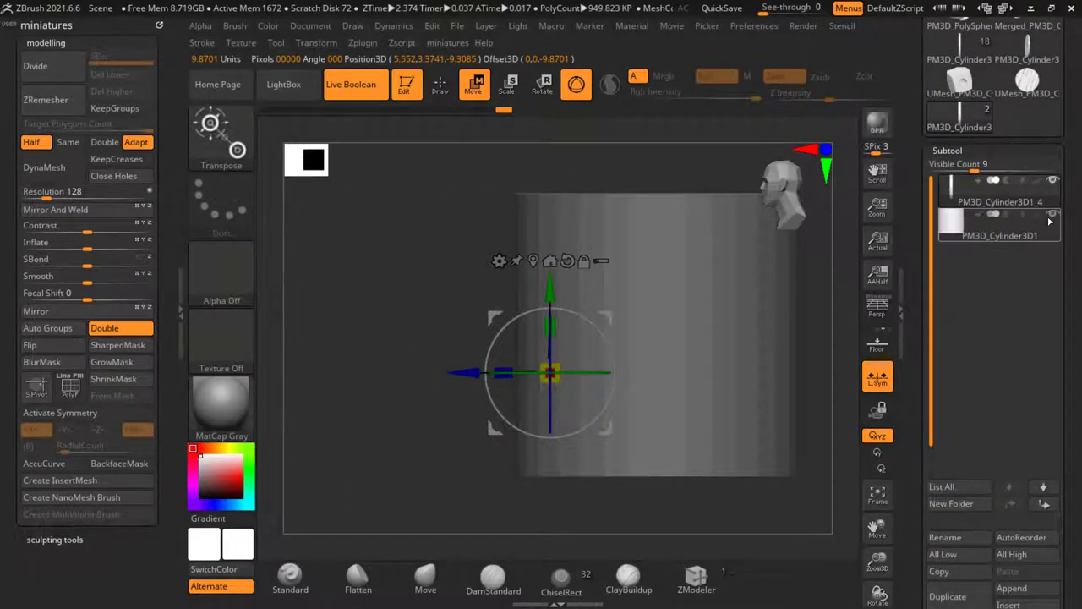
{"action": "left_click", "coordinate": [1051, 217]}
{"action": "left_click", "coordinate": [523, 267]}
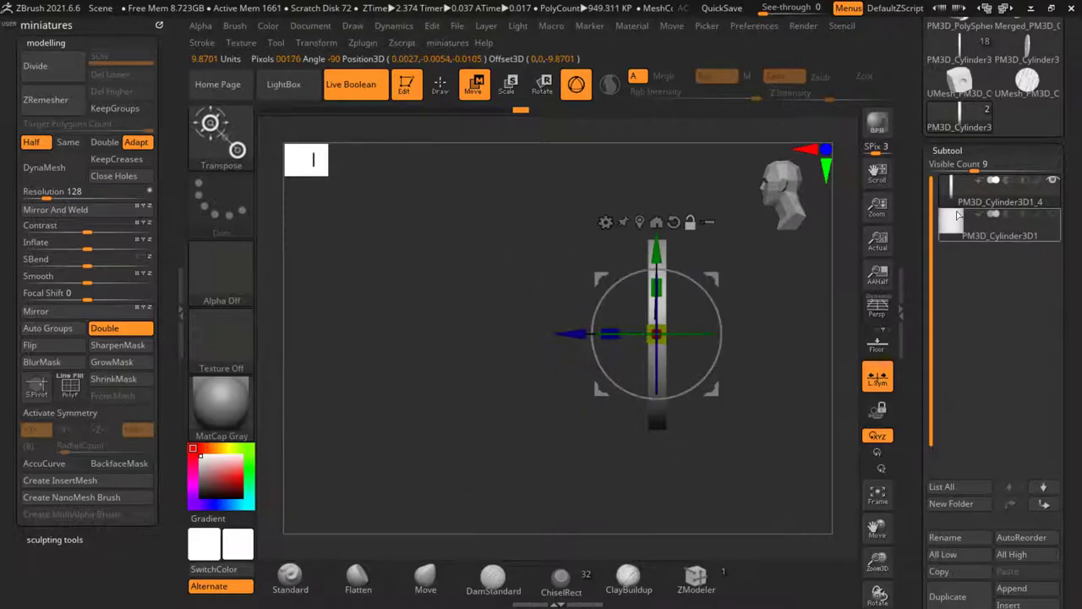
Step: Show the cylinder, rotate it 90 degrees to face like the shield, and scale it into a thin, smaller disc
{"action": "left_click", "coordinate": [960, 218]}
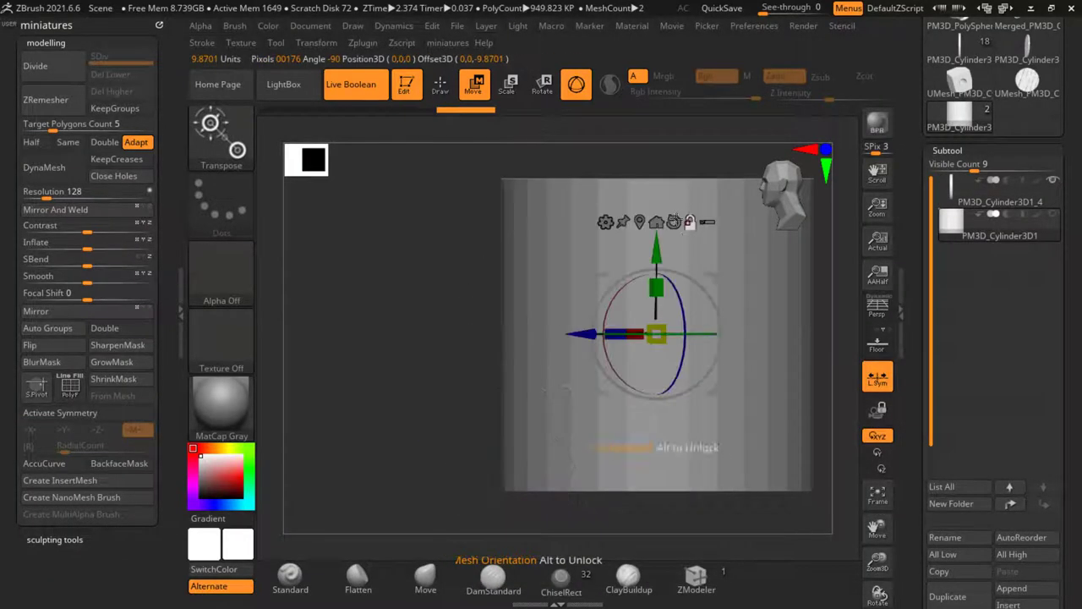
{"action": "left_click", "coordinate": [673, 221]}
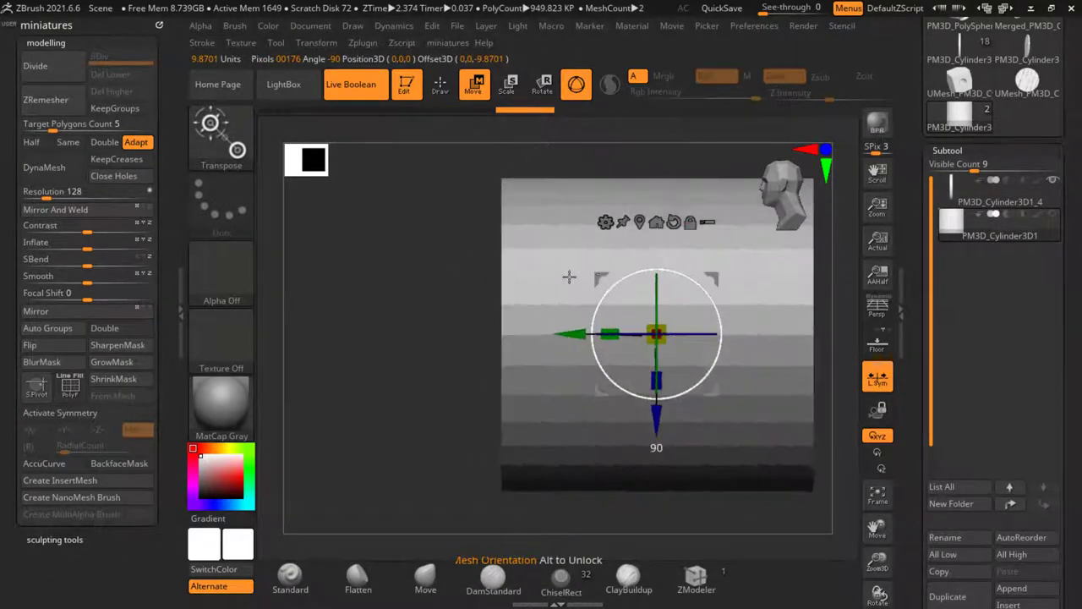
{"action": "mouse_move", "coordinate": [619, 339]}
{"action": "left_mouse_down"}
{"action": "mouse_move", "coordinate": [877, 374]}
{"action": "mouse_move", "coordinate": [851, 373]}
{"action": "left_mouse_up"}
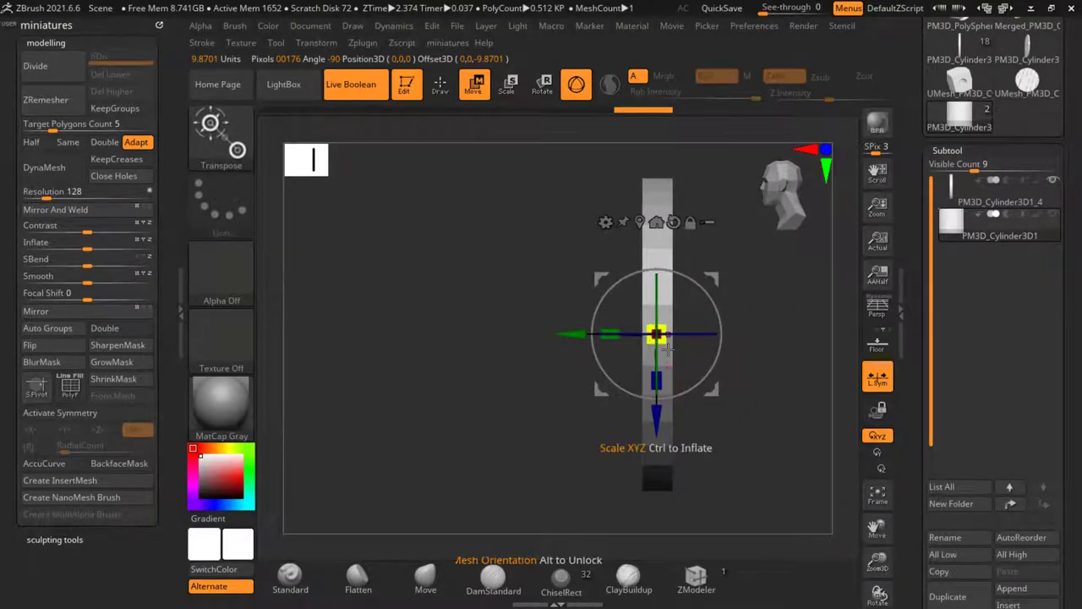
{"action": "left_click_drag", "start_coordinate": [662, 339], "coordinate": [593, 491]}
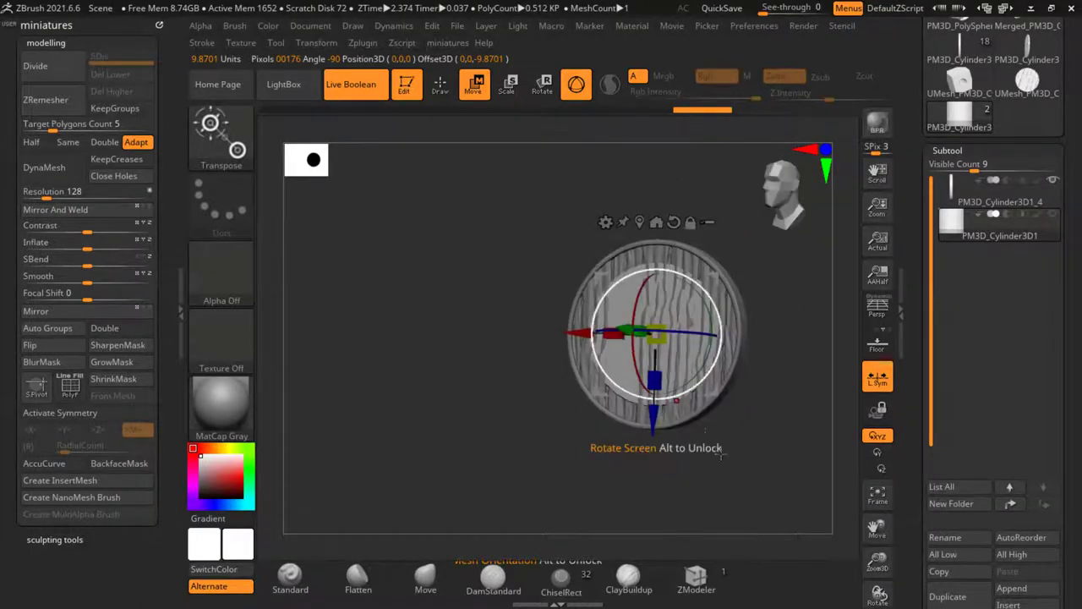
{"action": "left_click_drag", "start_coordinate": [720, 455], "coordinate": [709, 431], "text": "shift"}
Step: Enlarge the disc about 1.3 times to match the shield's diameter and thin it to sit between the planks' faces
{"action": "left_click_drag", "start_coordinate": [655, 320], "coordinate": [684, 319]}
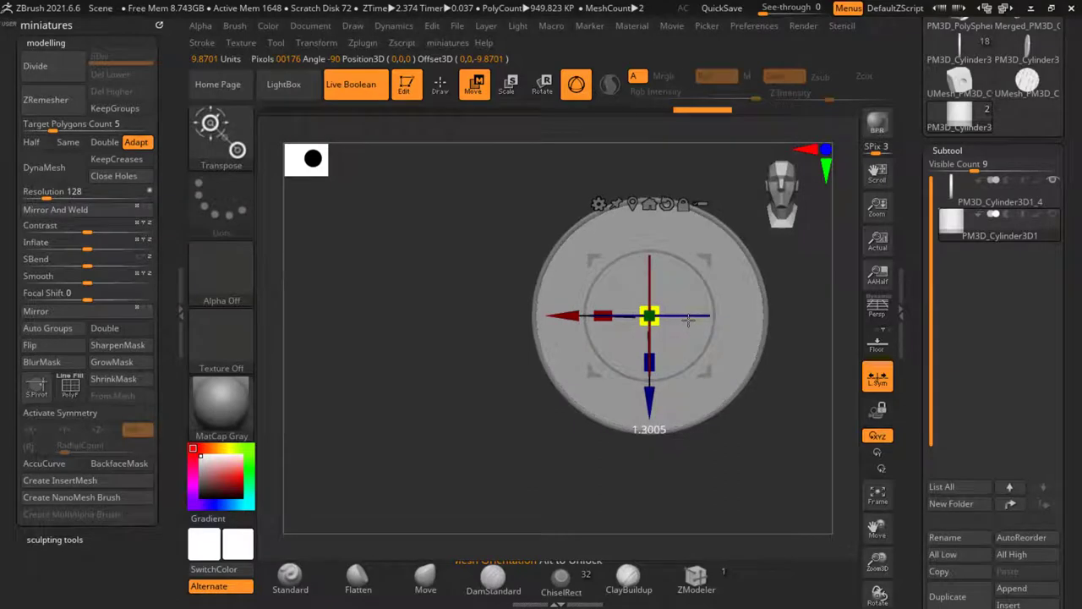
{"action": "key", "text": "ctrl+shift+z"}
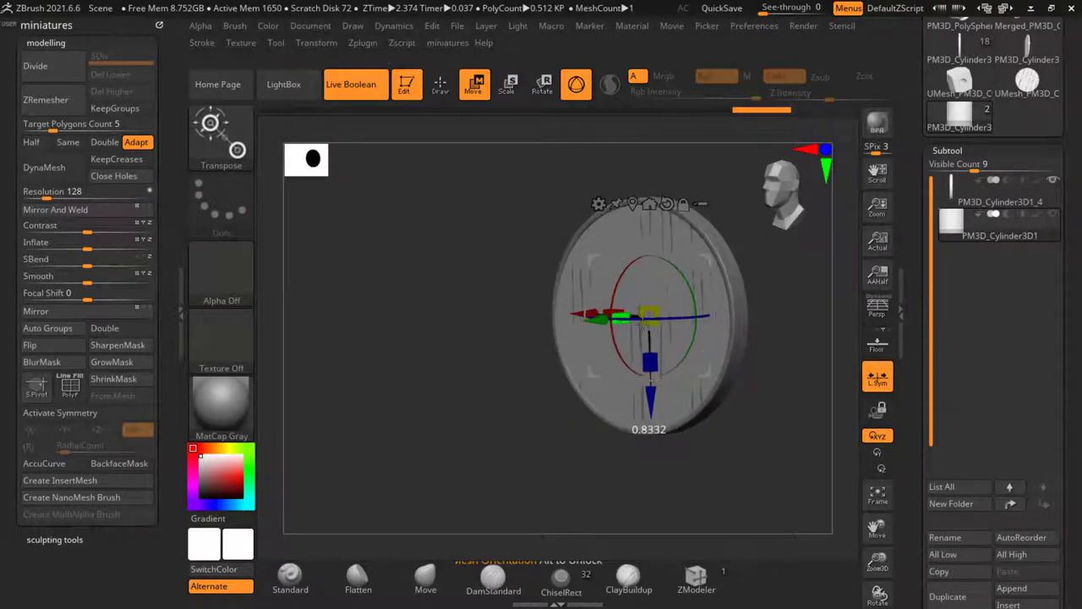
{"action": "left_click_drag", "start_coordinate": [644, 322], "coordinate": [599, 320]}
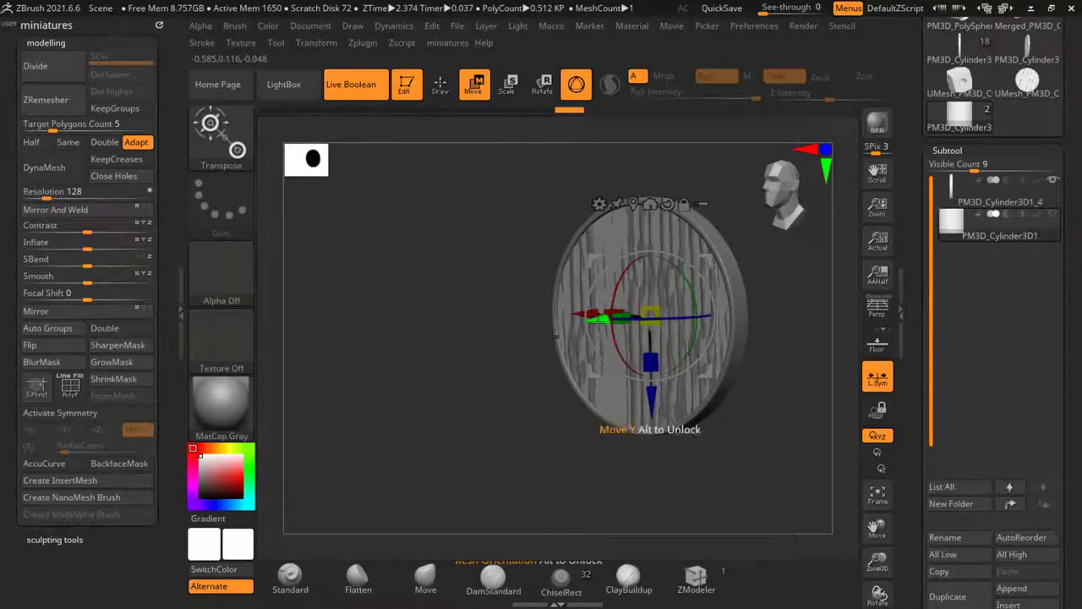
{"action": "left_click", "coordinate": [439, 88]}
{"action": "right_click_drag", "start_coordinate": [749, 269], "coordinate": [726, 292], "text": "ctrl"}
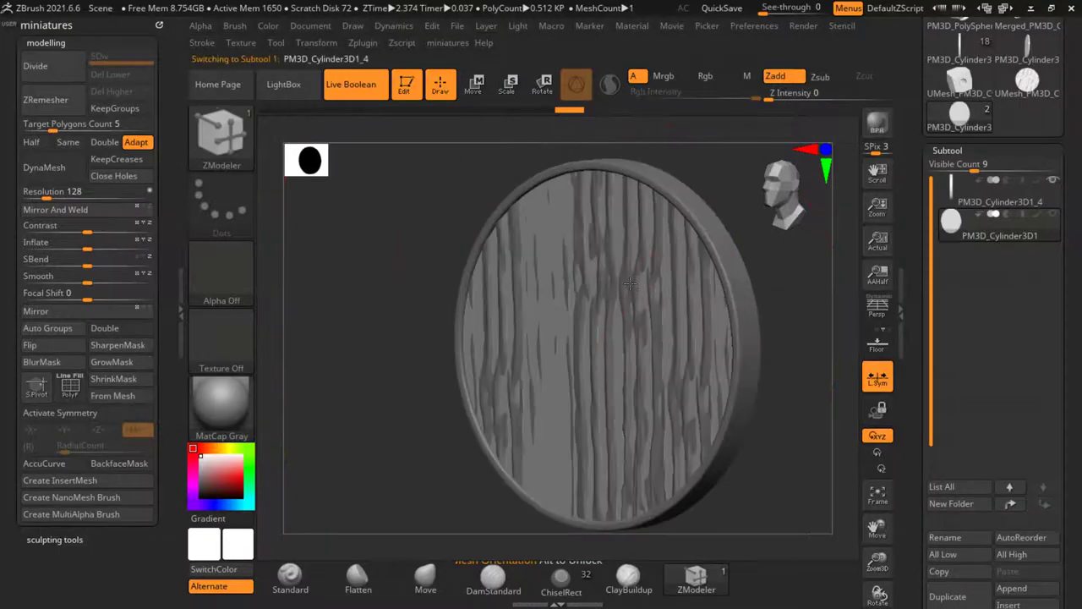
Step: Select the merged shield and hide its rim to inspect the bare planks together with the filler disc
{"action": "left_click", "coordinate": [629, 283], "text": "alt"}
{"action": "left_click", "coordinate": [630, 264], "text": "ctrl+shift"}
{"action": "left_click", "coordinate": [512, 337], "text": "ctrl+shift"}
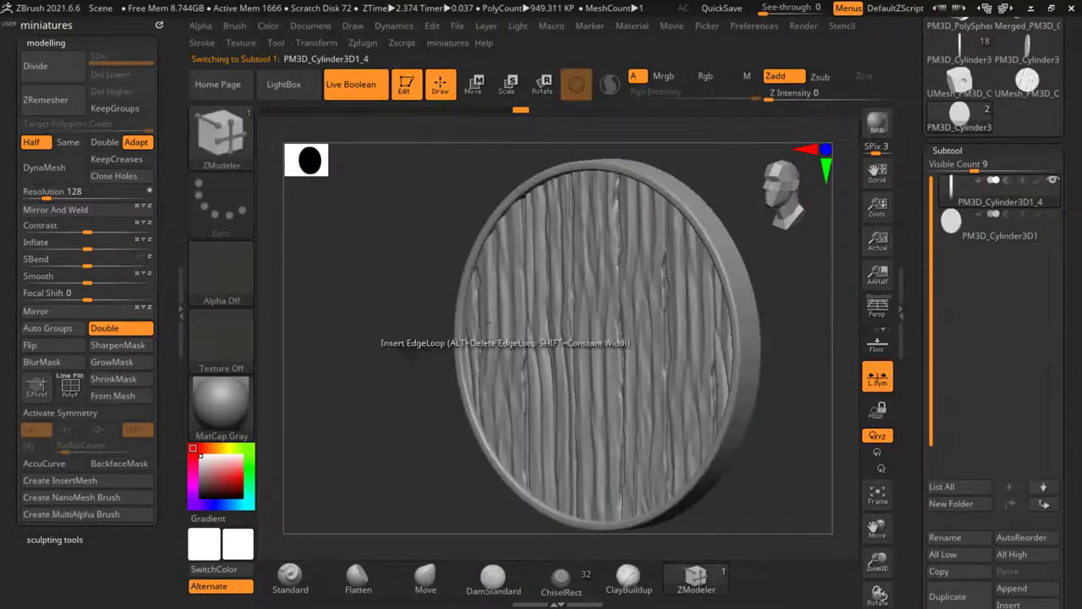
{"action": "left_click", "coordinate": [579, 319], "text": "ctrl+shift"}
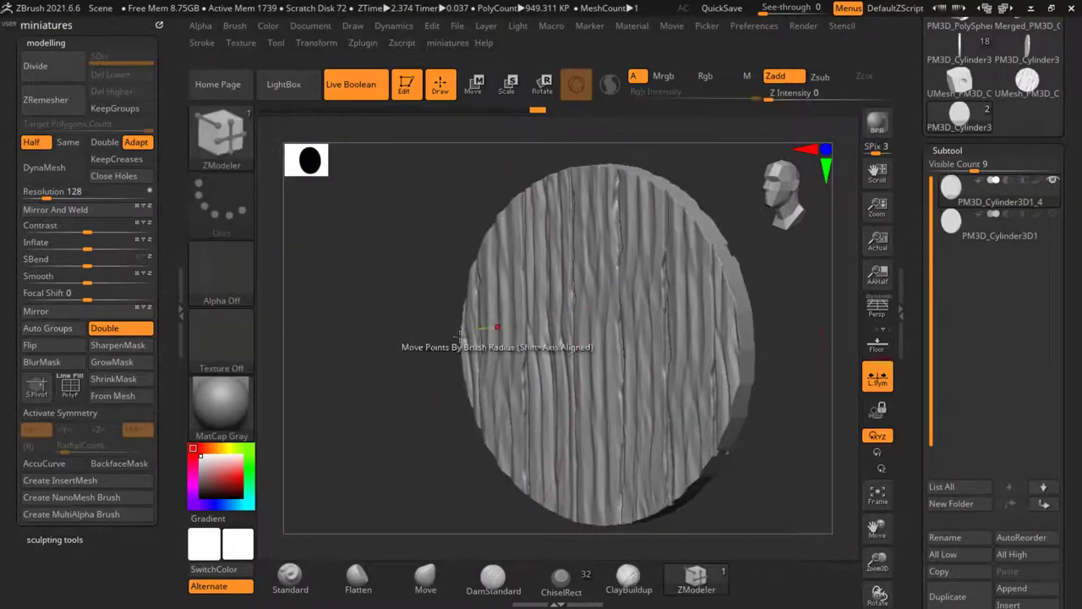
{"action": "right_click_drag", "start_coordinate": [500, 144], "coordinate": [449, 135]}
{"action": "left_click_drag", "start_coordinate": [790, 278], "coordinate": [860, 257], "text": "alt"}
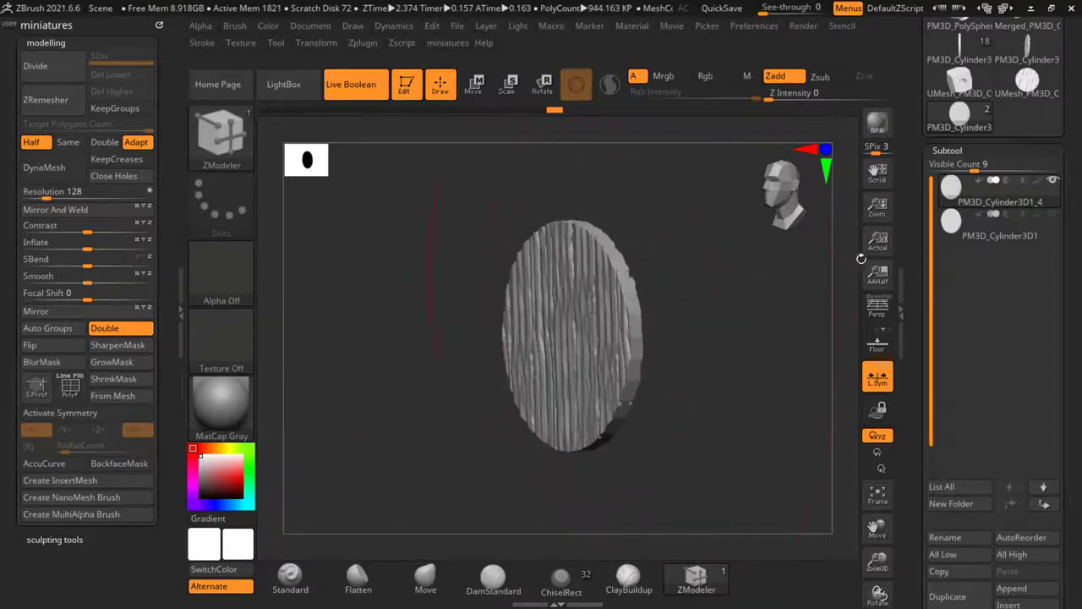
Step: Move the disc along its axis until it sits in front of the shield, and unhide the shield's rim
{"action": "left_click", "coordinate": [948, 230]}
{"action": "left_click_drag", "start_coordinate": [699, 416], "coordinate": [435, 111], "text": "shift"}
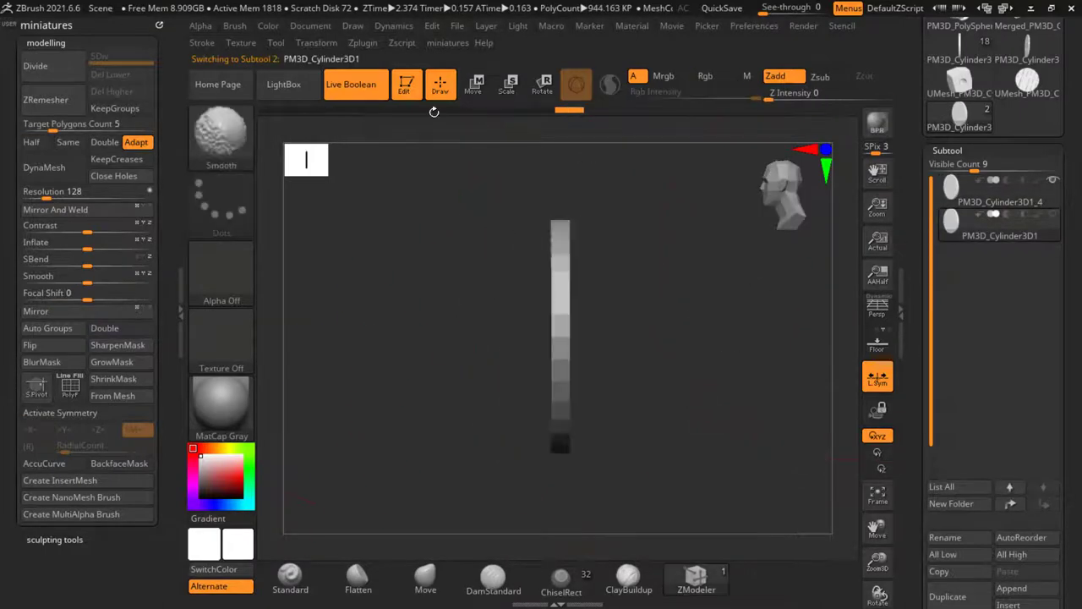
{"action": "left_click", "coordinate": [476, 84]}
{"action": "left_click_drag", "start_coordinate": [490, 338], "coordinate": [454, 339]}
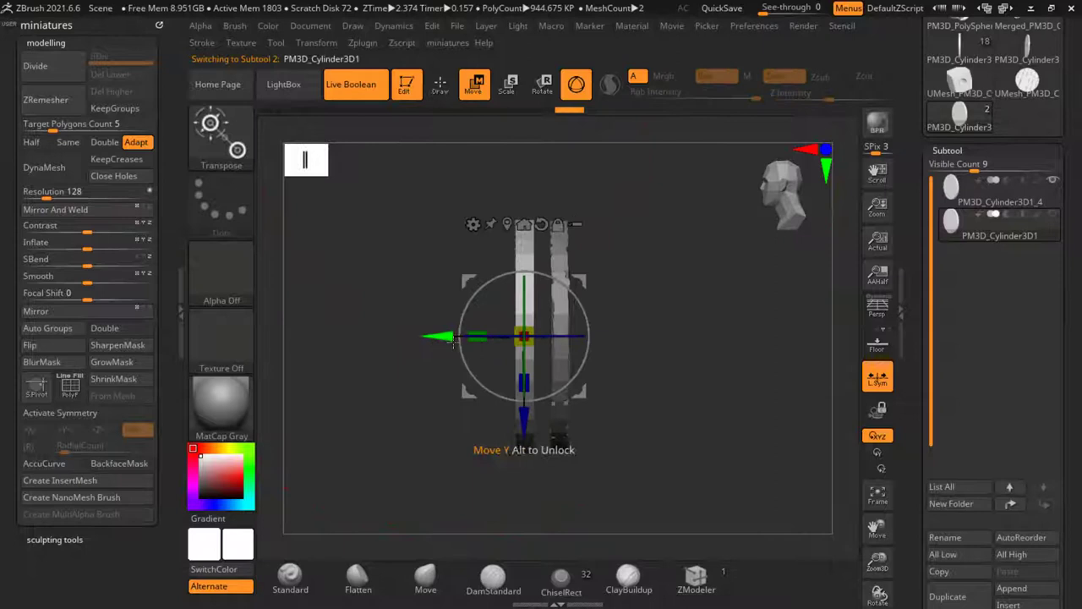
{"action": "left_click", "coordinate": [959, 195]}
{"action": "left_click", "coordinate": [679, 367], "text": "ctrl+shift"}
{"action": "left_click_drag", "start_coordinate": [681, 368], "coordinate": [752, 394]}
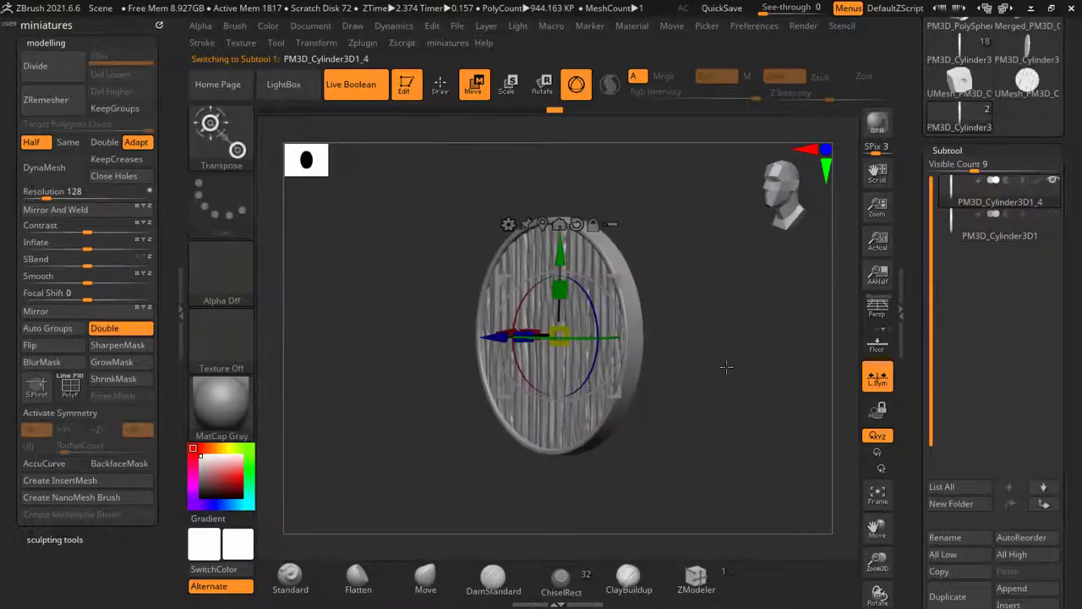
Step: Scale the disc uniformly down to a small central plate, a little under a quarter of the shield's diameter
{"action": "left_click", "coordinate": [967, 224]}
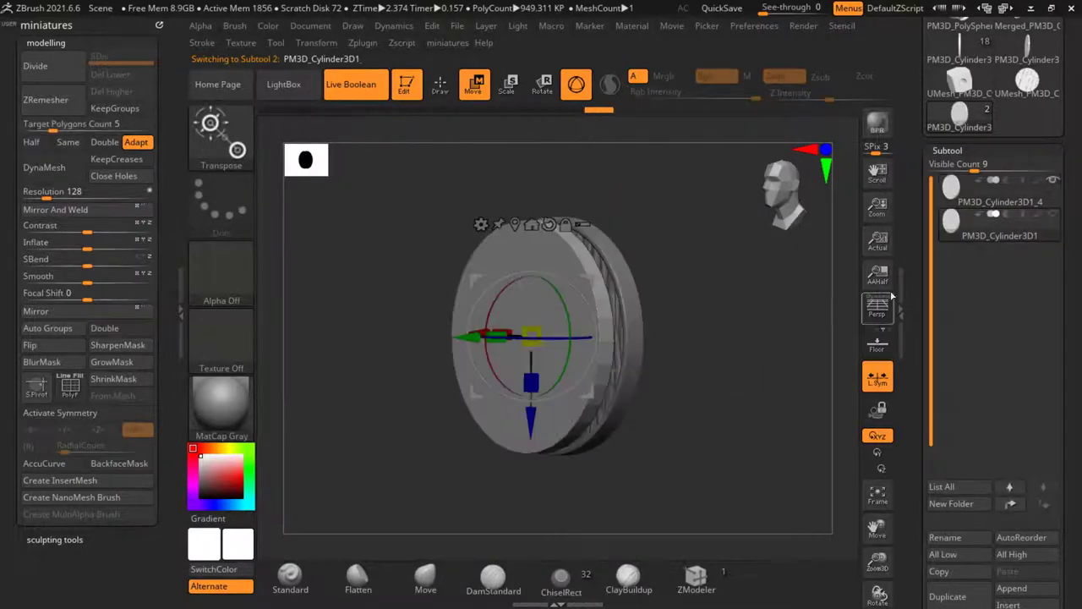
{"action": "left_click_drag", "start_coordinate": [756, 402], "coordinate": [782, 450], "text": "shift"}
{"action": "scroll", "coordinate": [542, 340], "scroll_direction": "up", "scroll_amount": 3}
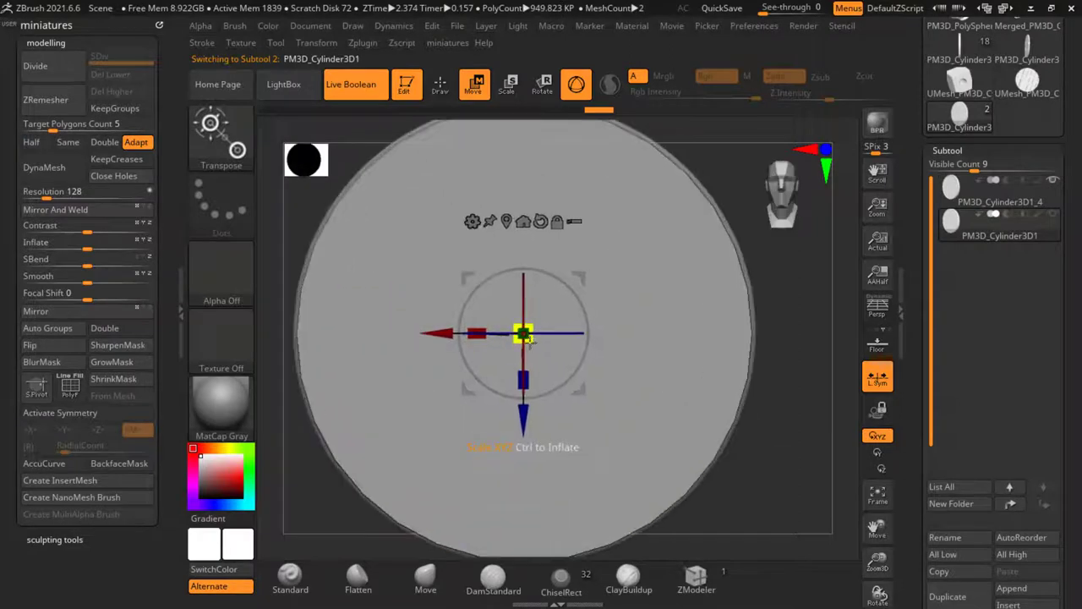
{"action": "left_click_drag", "start_coordinate": [525, 336], "coordinate": [301, 281]}
{"action": "scroll", "coordinate": [541, 385], "scroll_direction": "down", "scroll_amount": 2}
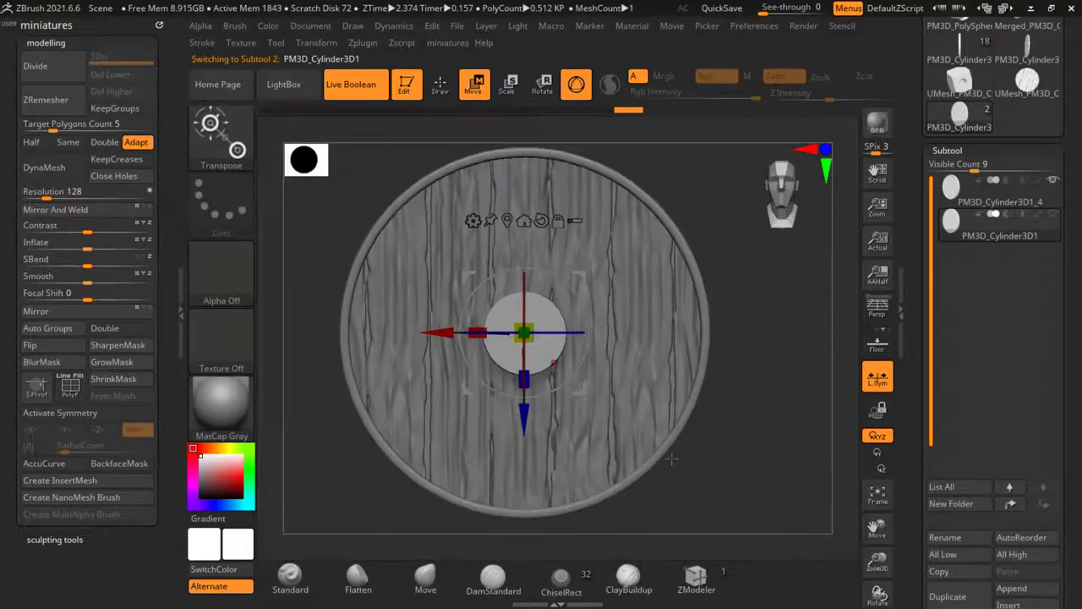
Step: Thicken the small plate along its axis and move it back against the shield's front face
{"action": "left_click_drag", "start_coordinate": [701, 453], "coordinate": [786, 473]}
{"action": "scroll", "coordinate": [568, 342], "scroll_direction": "up", "scroll_amount": 3}
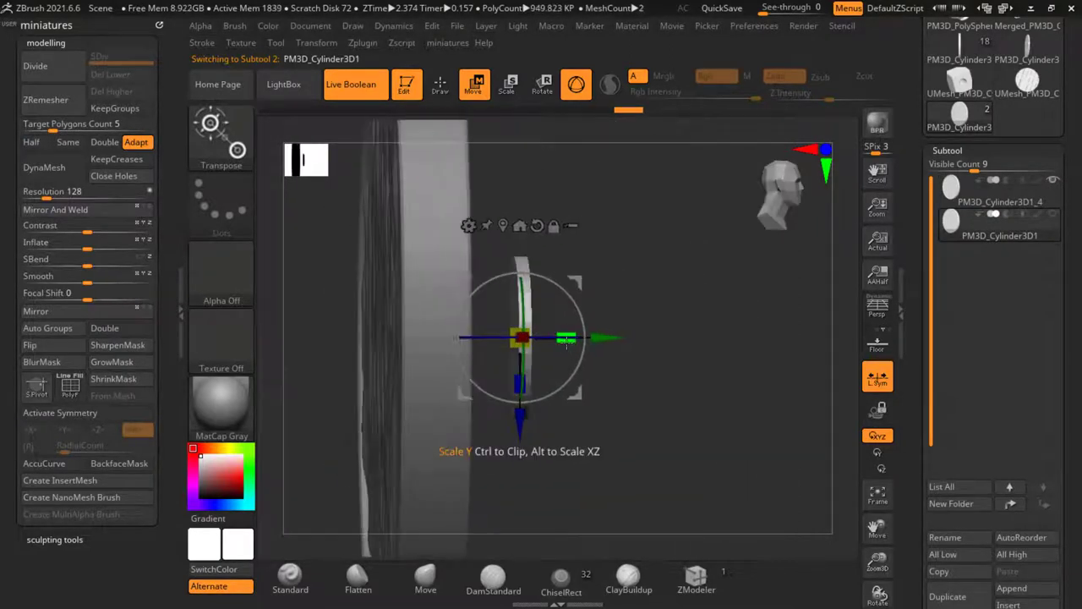
{"action": "left_click_drag", "start_coordinate": [568, 338], "coordinate": [744, 373]}
{"action": "left_click_drag", "start_coordinate": [757, 414], "coordinate": [758, 438]}
{"action": "left_click_drag", "start_coordinate": [605, 339], "coordinate": [526, 338]}
{"action": "left_click_drag", "start_coordinate": [656, 382], "coordinate": [606, 391]}
{"action": "scroll", "coordinate": [730, 482], "scroll_direction": "down", "scroll_amount": 3}
{"action": "left_click_drag", "start_coordinate": [729, 482], "coordinate": [724, 474]}
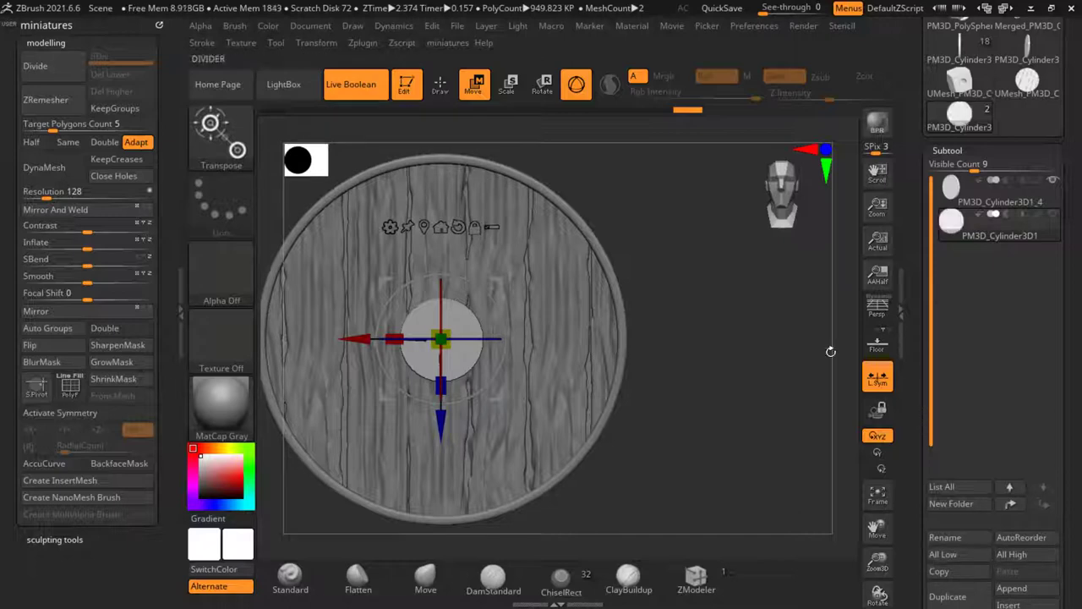
Step: Insert a Sphere3D as a new subtool below the plate
{"action": "scroll", "coordinate": [587, 385], "scroll_direction": "down", "scroll_amount": 2}
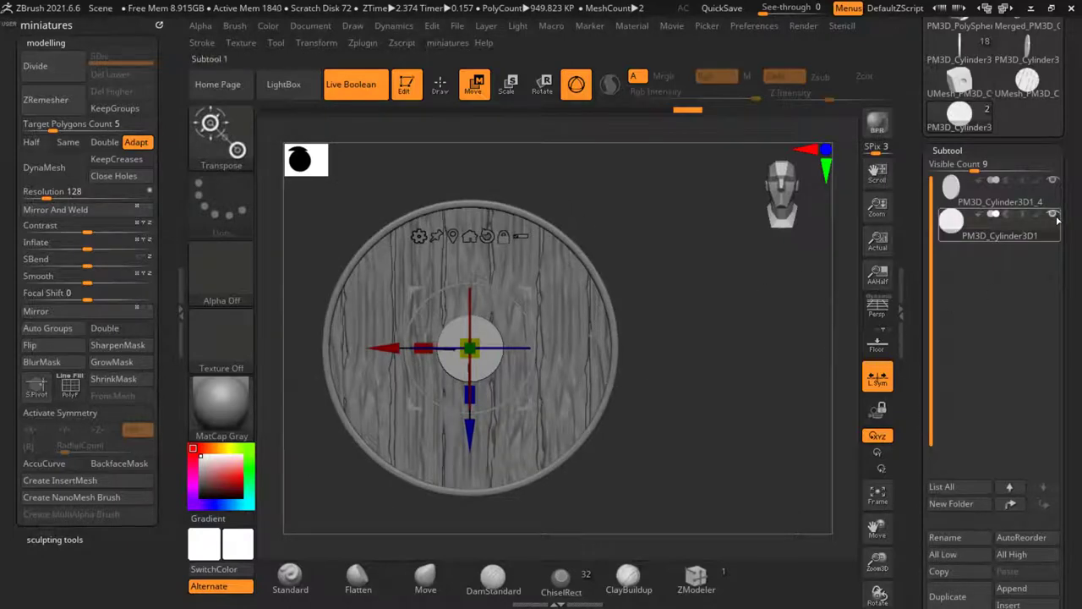
{"action": "left_click_drag", "start_coordinate": [967, 521], "coordinate": [972, 304]}
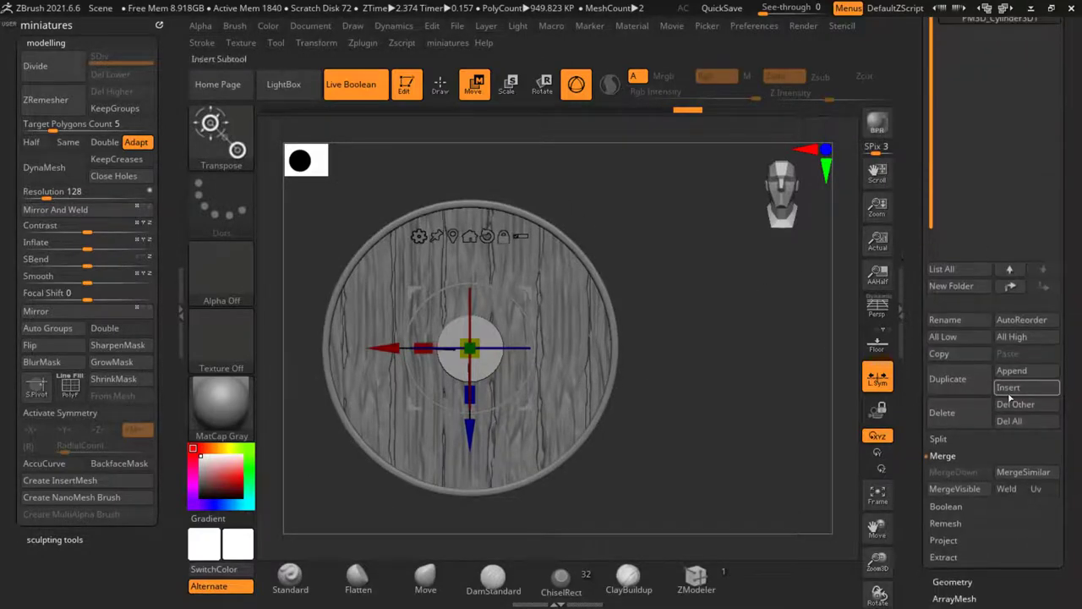
{"action": "left_click", "coordinate": [1009, 391]}
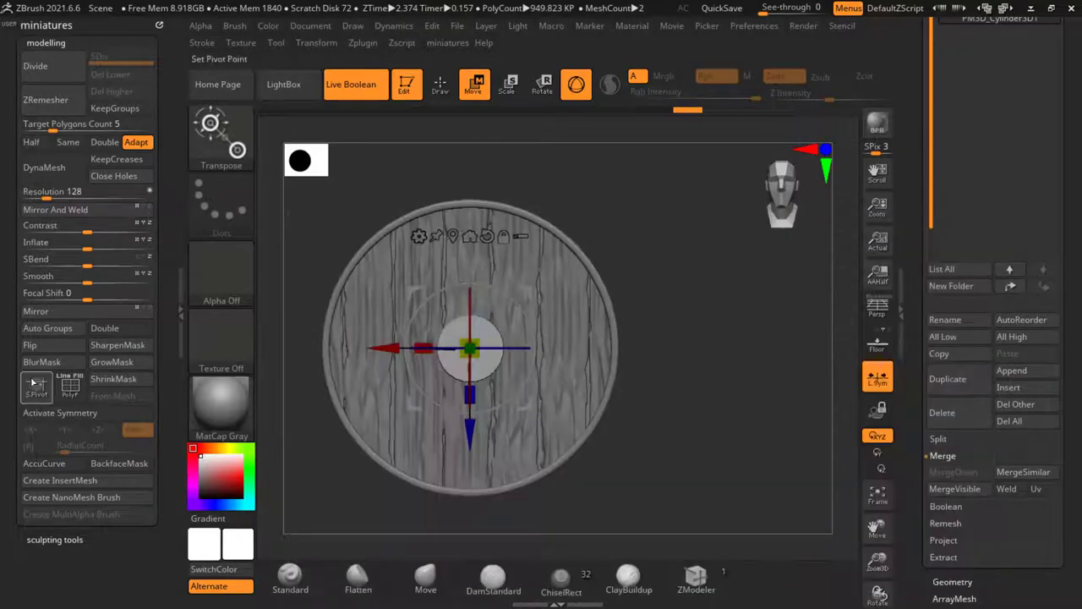
{"action": "left_click", "coordinate": [1022, 389]}
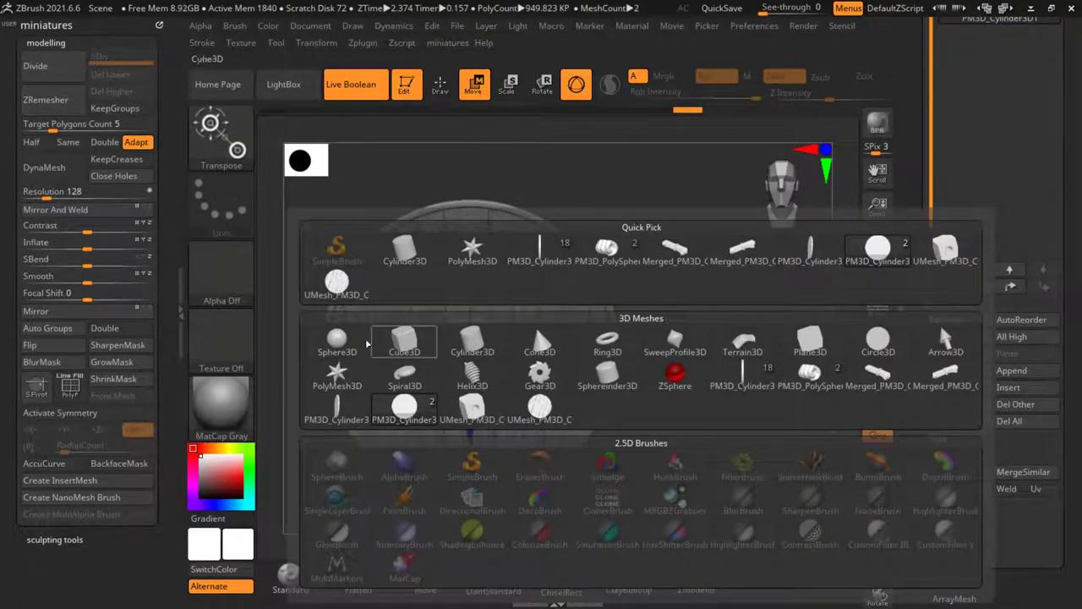
{"action": "left_click", "coordinate": [336, 340]}
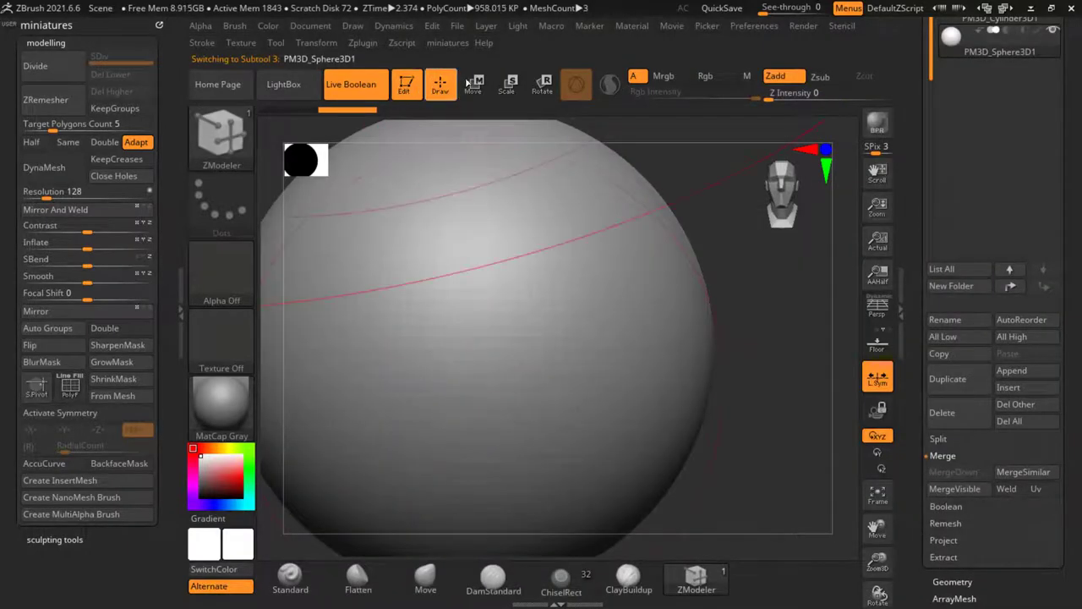
Step: Scale the sphere down to fit inside the small plate and position it as a domed boss at the shield's centre
{"action": "key", "text": "w"}
{"action": "left_click_drag", "start_coordinate": [474, 357], "coordinate": [467, 446]}
{"action": "left_click_drag", "start_coordinate": [718, 437], "coordinate": [607, 440]}
{"action": "scroll", "coordinate": [423, 349], "scroll_direction": "up", "scroll_amount": 4}
{"action": "left_click_drag", "start_coordinate": [411, 346], "coordinate": [394, 348]}
{"action": "left_click_drag", "start_coordinate": [463, 349], "coordinate": [463, 348]}
{"action": "scroll", "coordinate": [465, 347], "scroll_direction": "down", "scroll_amount": 3}
Step: Return to Draw mode, select the small plate, and merge the sphere into it as one subtool
{"action": "left_click", "coordinate": [442, 85]}
{"action": "left_click_drag", "start_coordinate": [655, 248], "coordinate": [766, 245]}
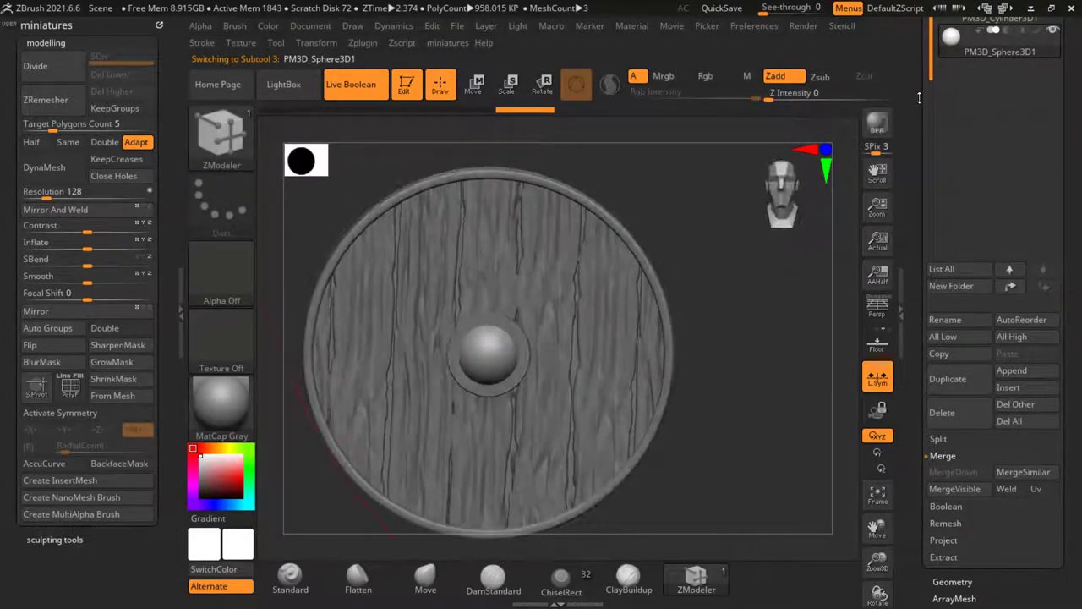
{"action": "left_click_drag", "start_coordinate": [919, 98], "coordinate": [919, 252]}
{"action": "left_click", "coordinate": [953, 157]}
{"action": "left_click_drag", "start_coordinate": [919, 552], "coordinate": [920, 463]}
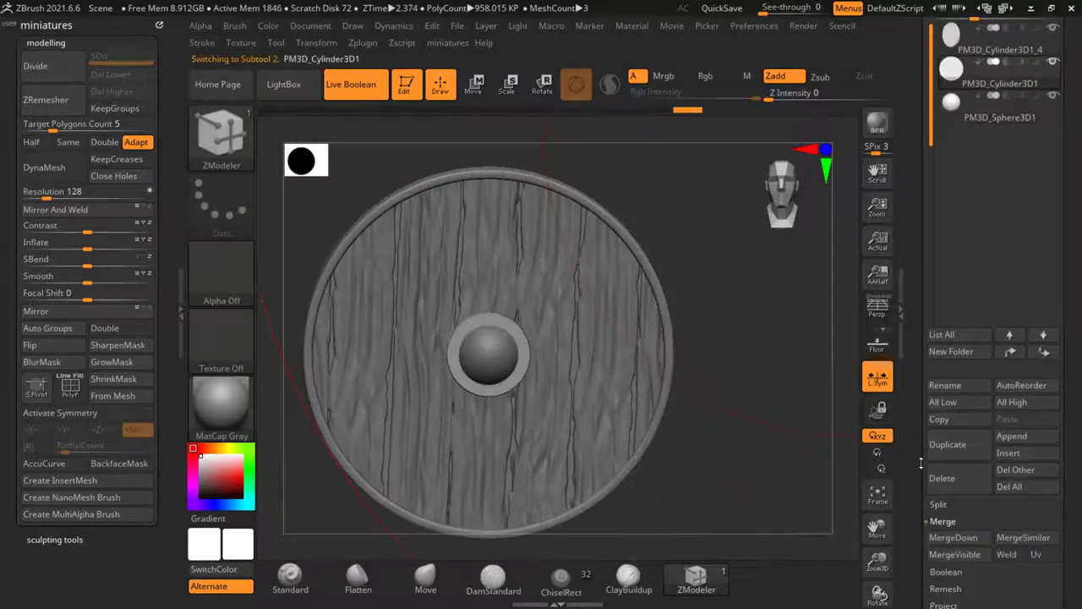
{"action": "left_click", "coordinate": [953, 538]}
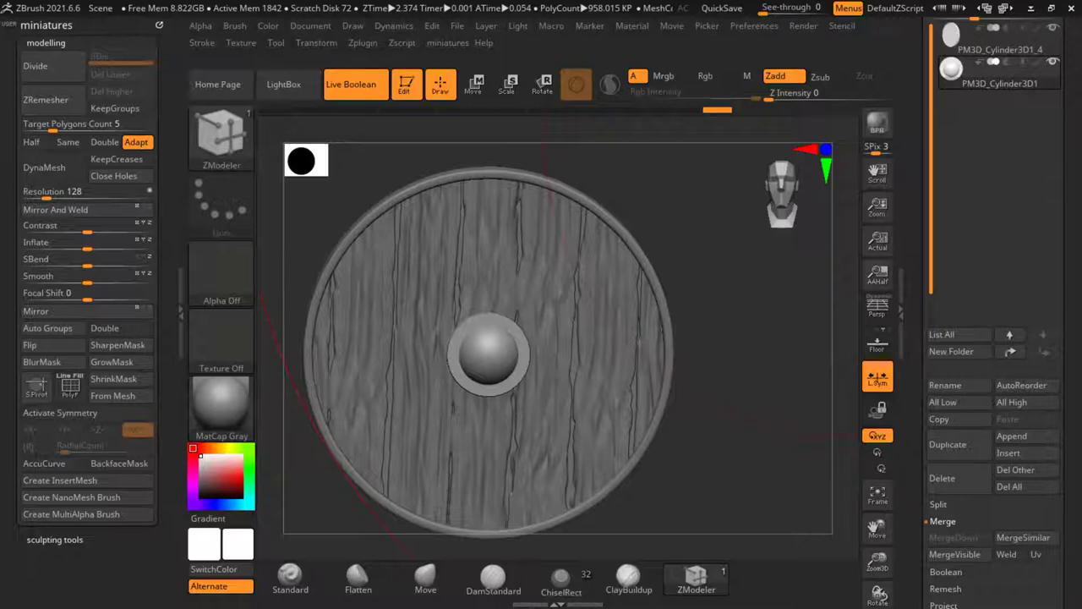
Step: Switch to the browser, examine the boss details on Anglo-Saxon shield reference images, and return to ZBrush
{"action": "left_click_drag", "start_coordinate": [1081, 165], "coordinate": [224, 76]}
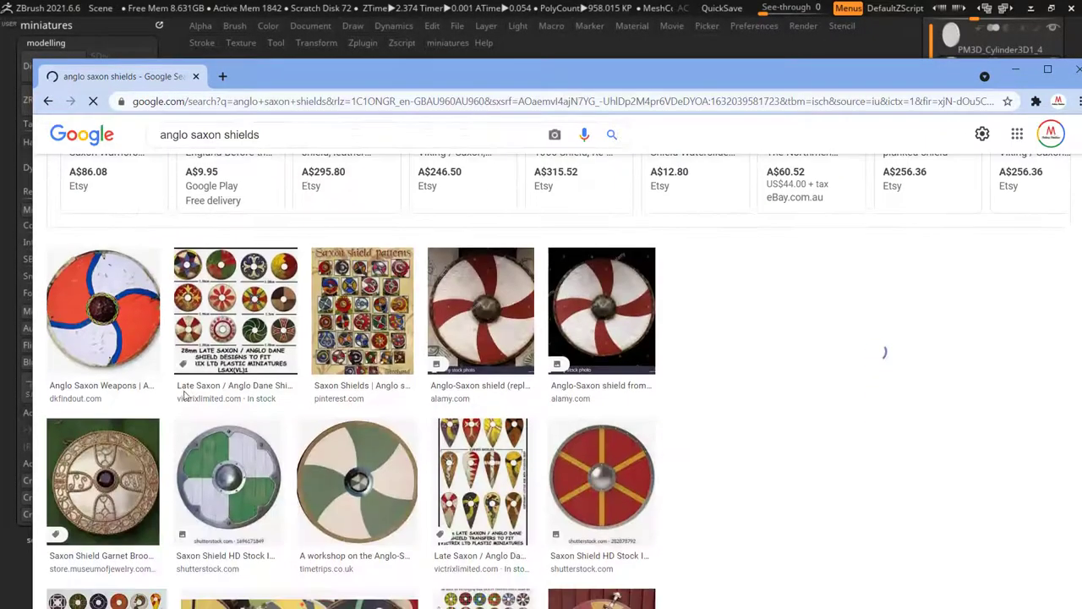
{"action": "left_click", "coordinate": [102, 309]}
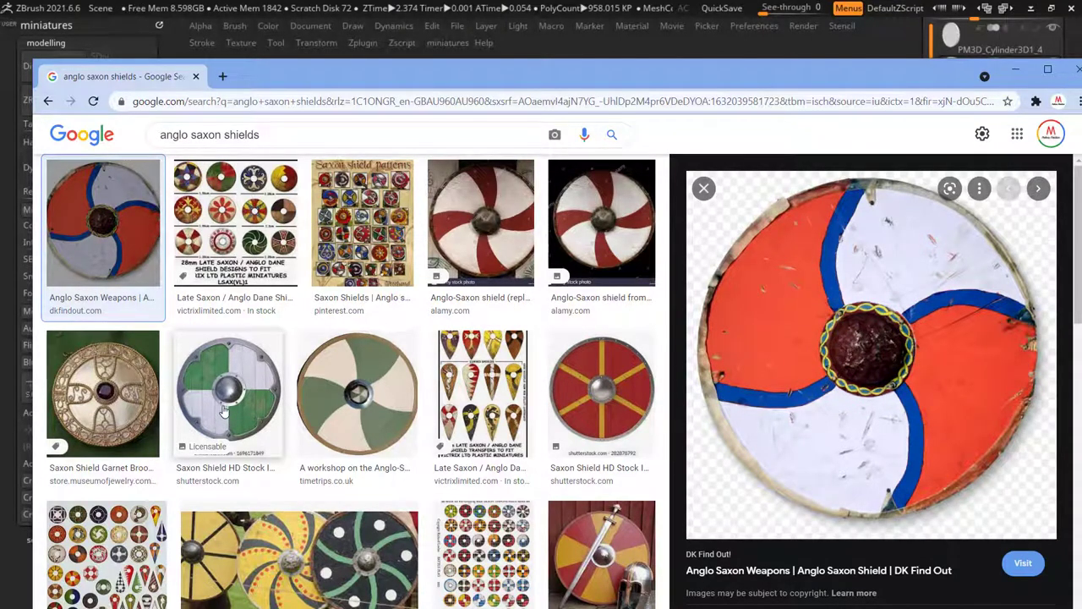
{"action": "scroll", "coordinate": [363, 414], "scroll_direction": "down", "scroll_amount": 2}
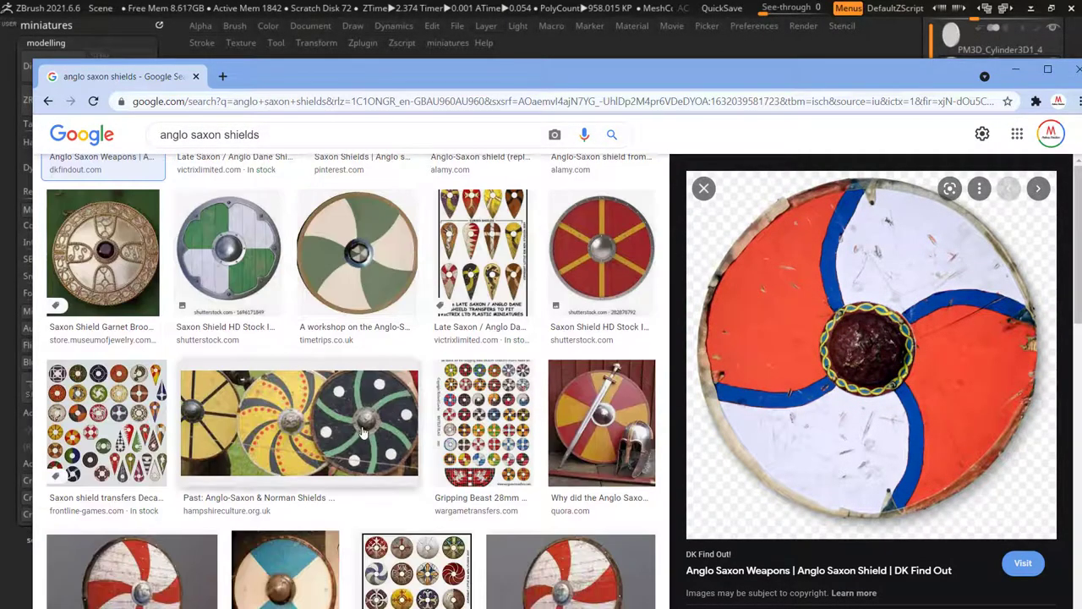
{"action": "left_click", "coordinate": [364, 433]}
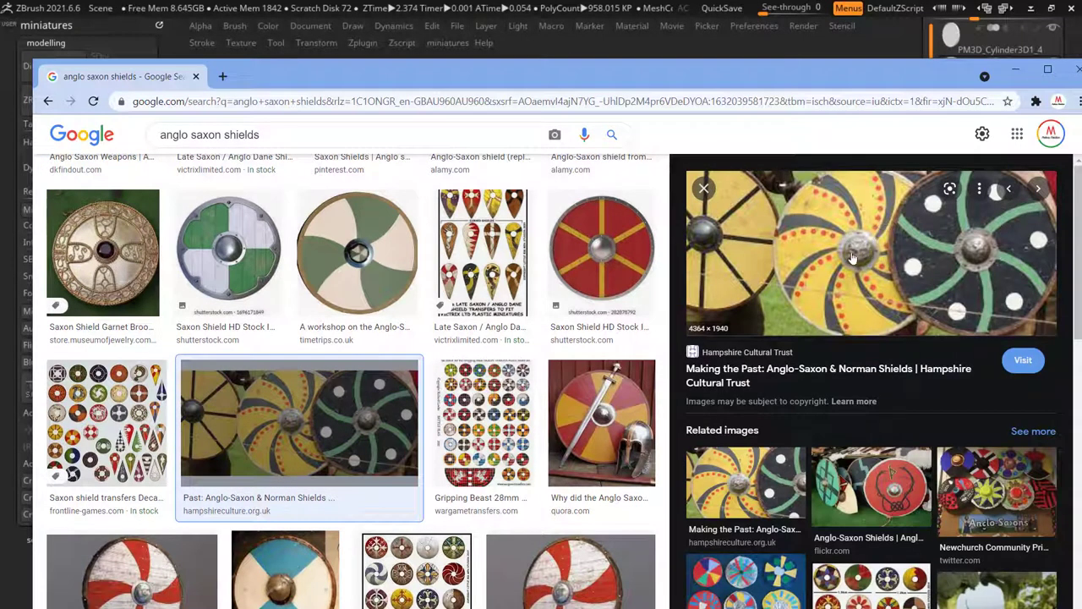
{"action": "left_click", "coordinate": [1078, 74]}
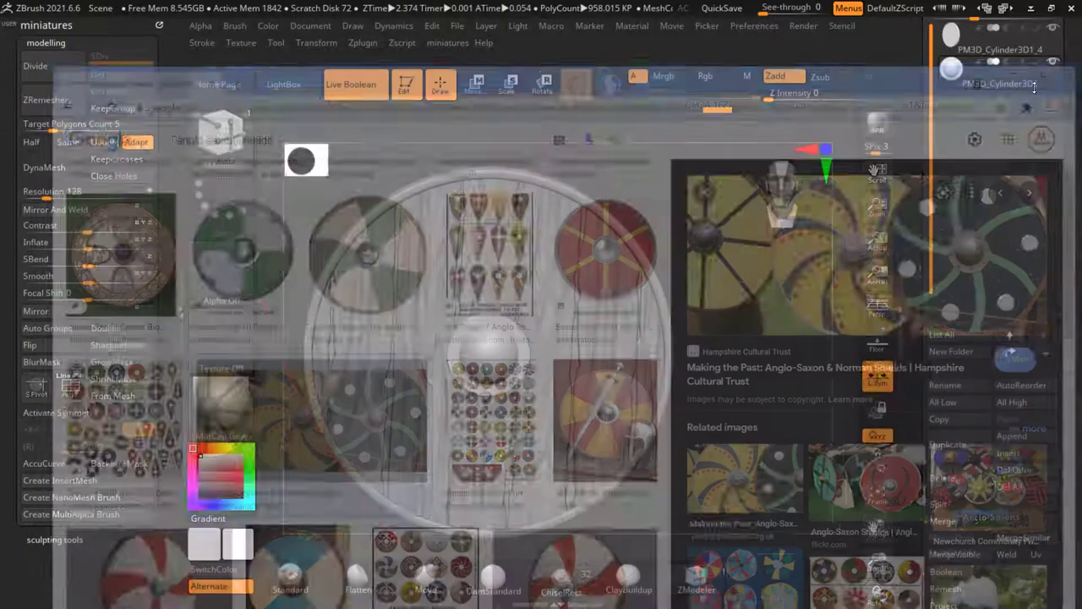
Step: Fuse the plate and dome with DynaMesh at resolution 1704, and lightly smooth the dome's edge
{"action": "right_click_drag", "start_coordinate": [463, 361], "coordinate": [483, 347], "text": "ctrl"}
{"action": "left_click", "coordinate": [483, 358], "text": "alt"}
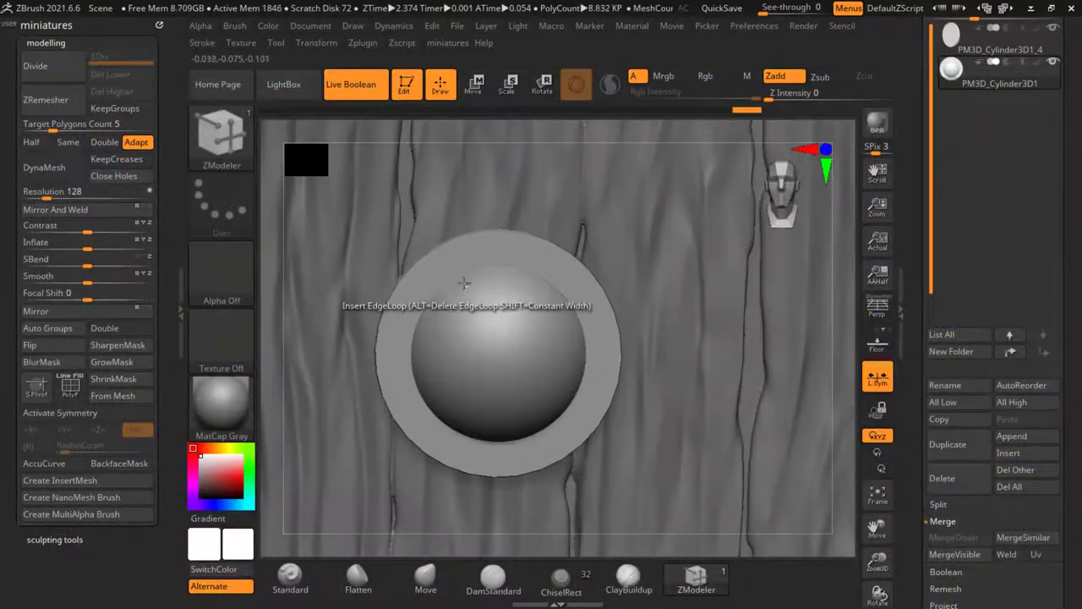
{"action": "left_click_drag", "start_coordinate": [46, 197], "coordinate": [105, 197]}
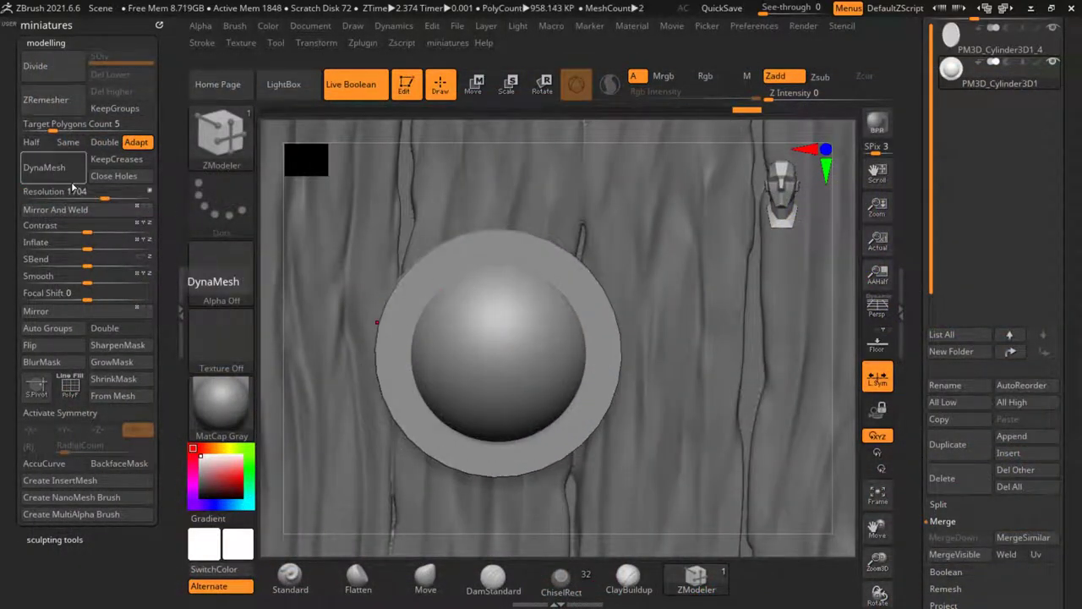
{"action": "left_click", "coordinate": [70, 175]}
{"action": "mouse_move", "coordinate": [456, 315]}
{"action": "left_mouse_down", "text": "shift"}
{"action": "mouse_move", "coordinate": [480, 339]}
{"action": "mouse_move", "coordinate": [433, 331]}
{"action": "left_mouse_up", "text": "shift"}
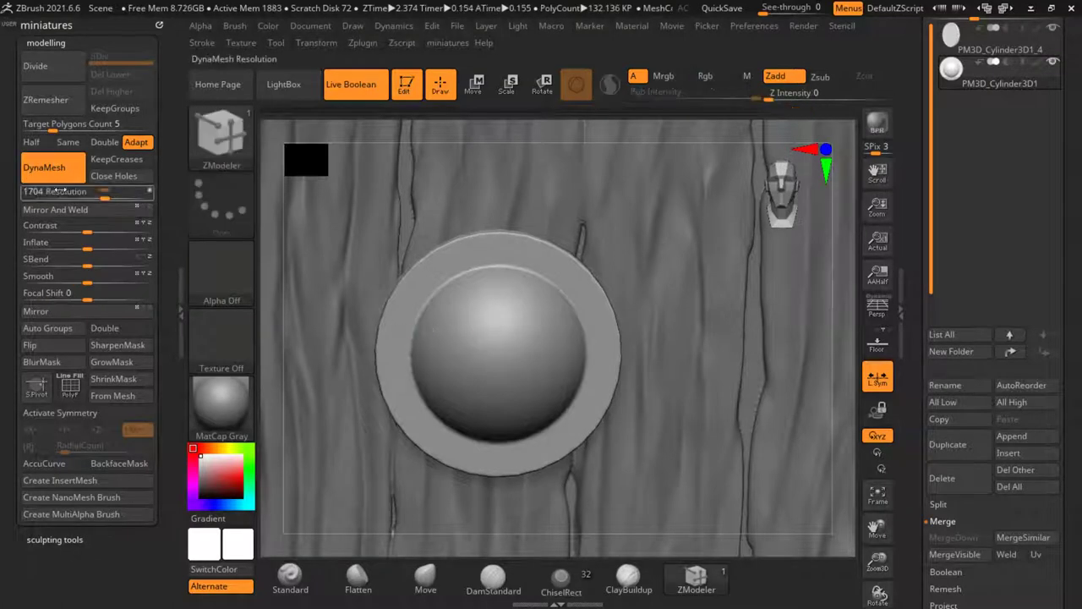
Step: Choose the ChiselRect brush and set up radial symmetry about the Z axis with a count of 6
{"action": "left_click", "coordinate": [561, 580]}
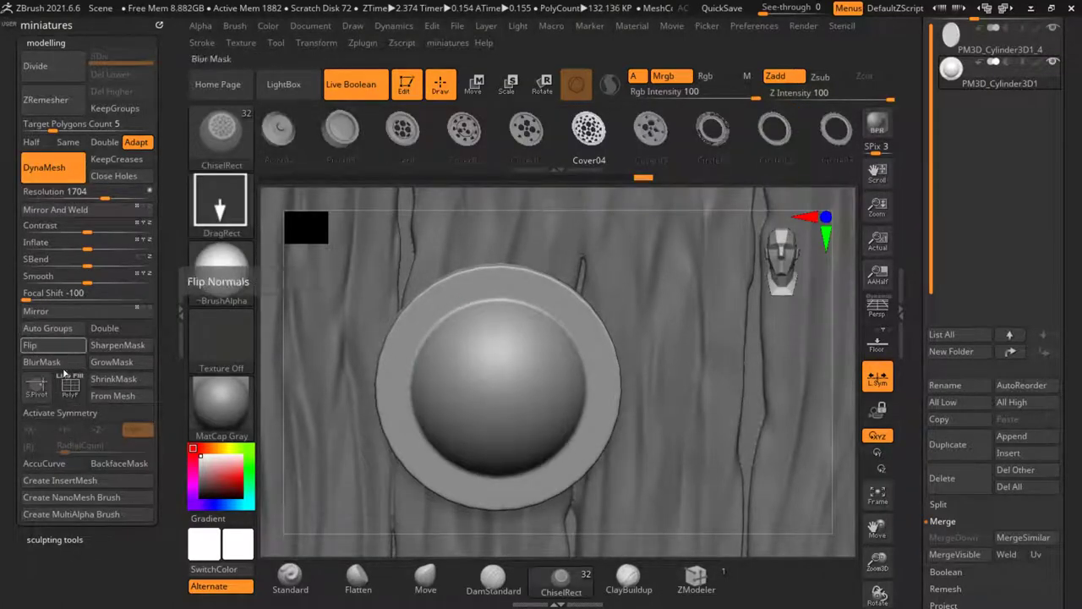
{"action": "left_click", "coordinate": [61, 413]}
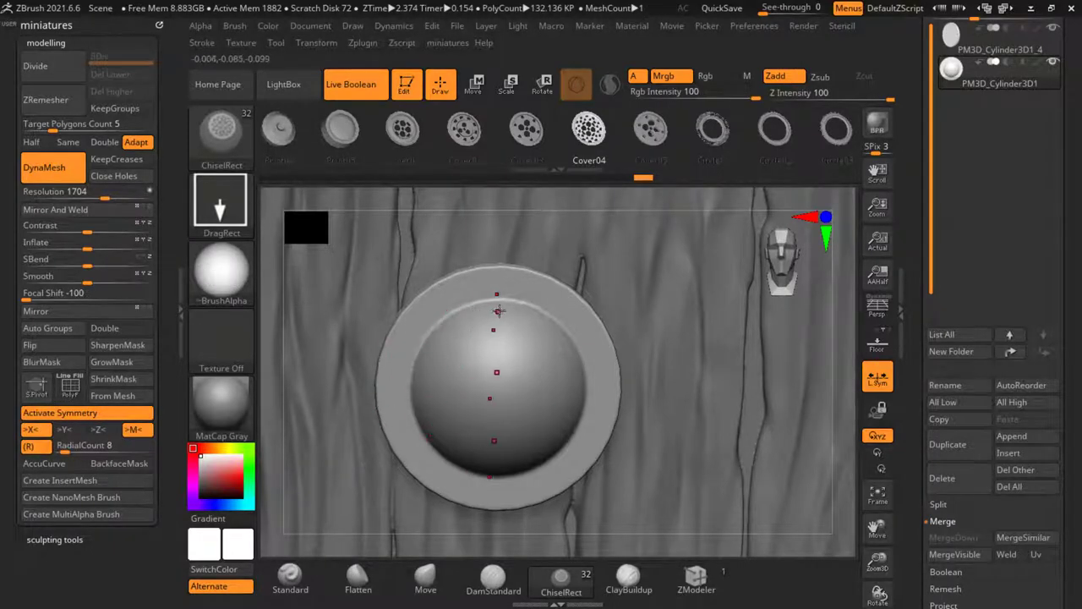
{"action": "left_click", "coordinate": [35, 429]}
{"action": "left_click", "coordinate": [70, 431]}
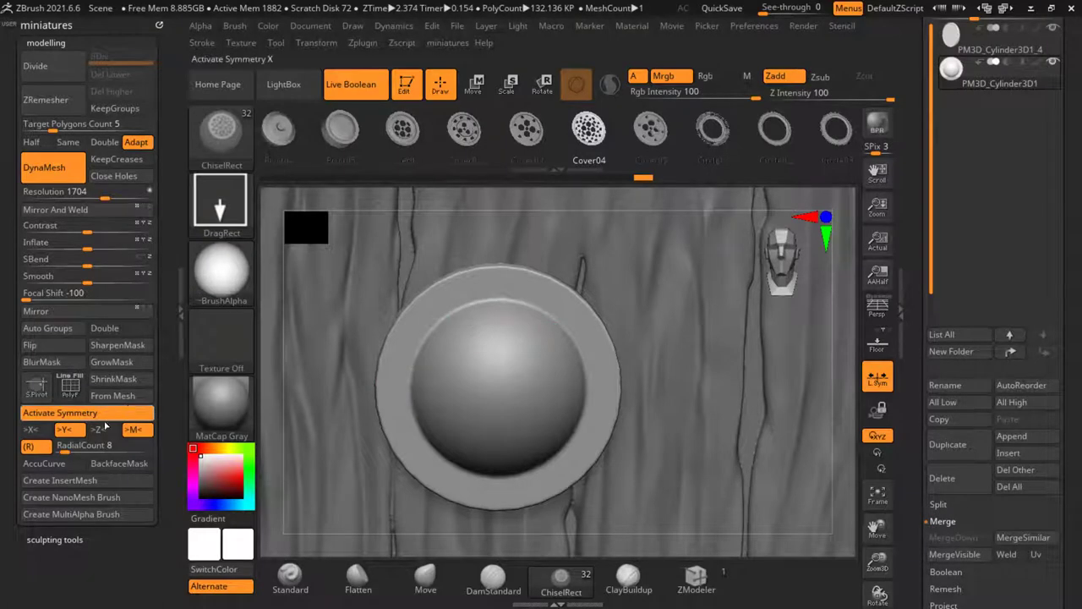
{"action": "key", "text": "x"}
{"action": "left_click", "coordinate": [112, 415]}
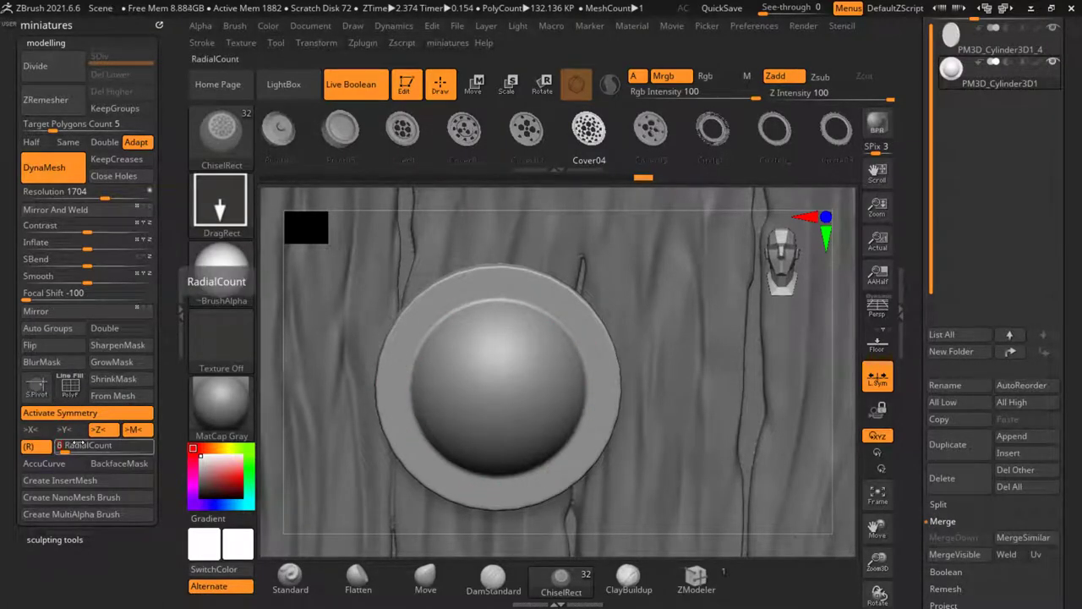
{"action": "type", "text": "6"}
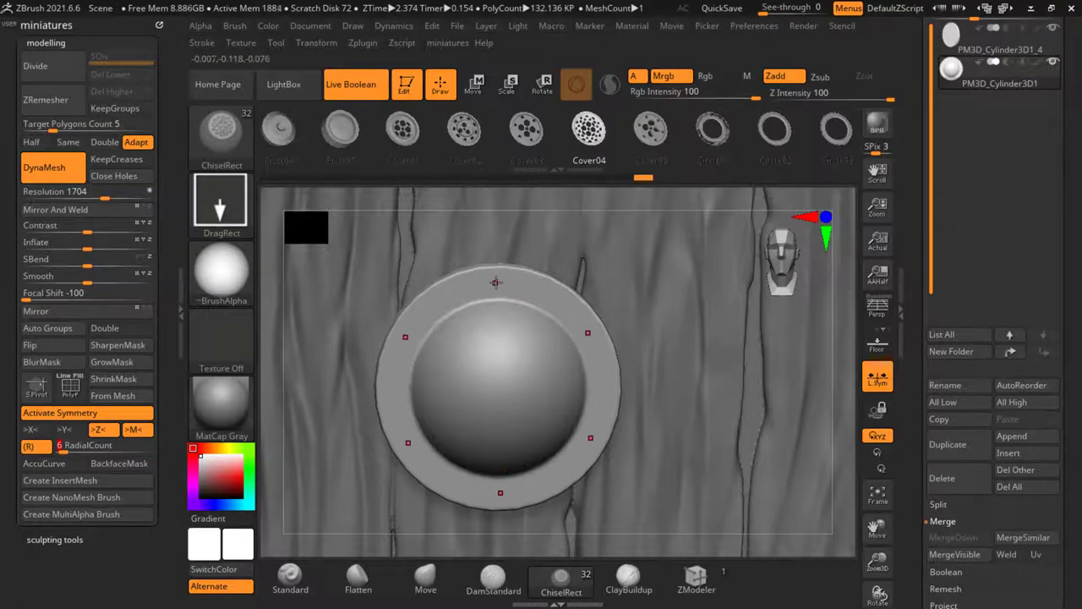
Step: Stamp six evenly spaced round rivets onto the flat flange around the shield's boss
{"action": "left_click", "coordinate": [498, 284]}
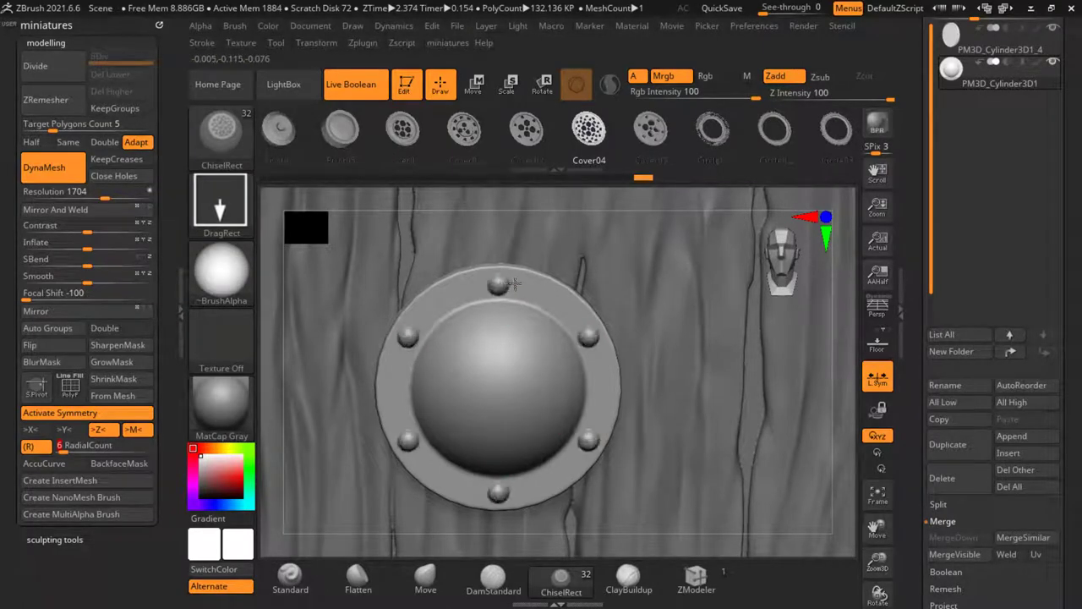
{"action": "right_click_drag", "start_coordinate": [513, 284], "coordinate": [713, 439], "text": "alt"}
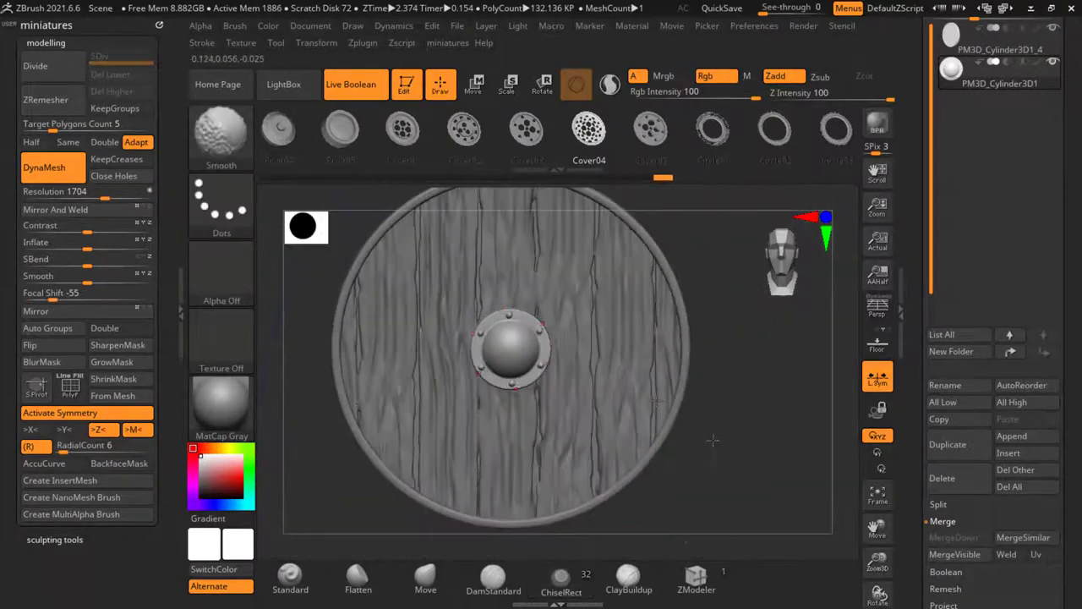
{"action": "mouse_move", "coordinate": [511, 333]}
{"action": "right_mouse_down", "text": "ctrl"}
{"action": "mouse_move", "coordinate": [504, 318]}
{"action": "mouse_move", "coordinate": [512, 329]}
{"action": "right_mouse_up", "text": "ctrl"}
{"action": "right_click_drag", "start_coordinate": [558, 363], "coordinate": [548, 342], "text": "ctrl"}
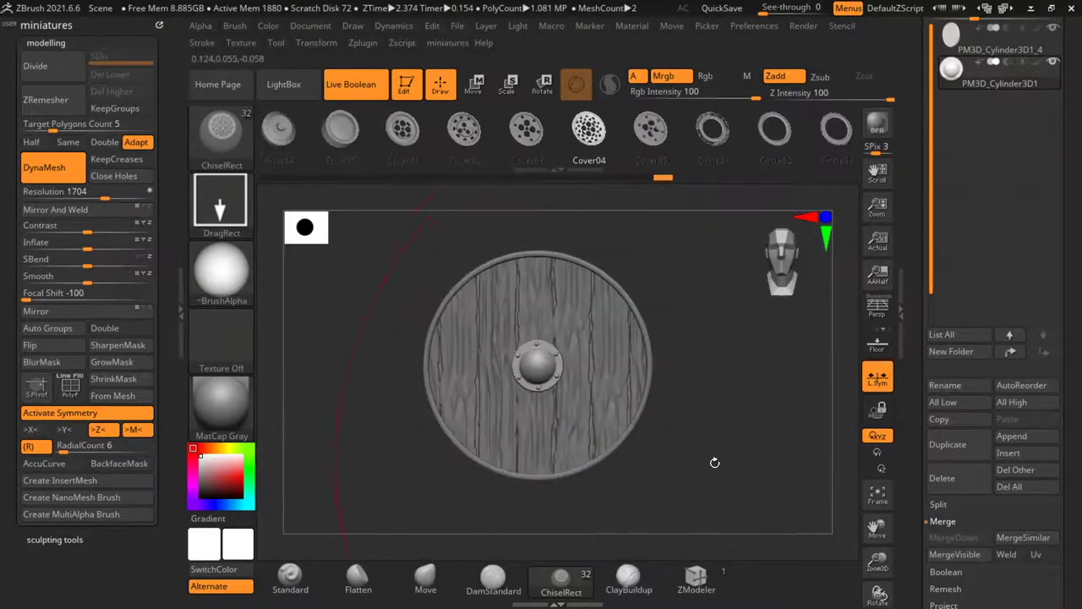
Step: Examine the shield and its riveted boss from the front and at an angle
{"action": "right_click_drag", "start_coordinate": [715, 462], "coordinate": [780, 458]}
{"action": "mouse_move", "coordinate": [508, 364]}
{"action": "right_mouse_down", "text": "shift"}
{"action": "mouse_move", "coordinate": [639, 464]}
{"action": "mouse_move", "coordinate": [501, 332]}
{"action": "mouse_move", "coordinate": [523, 362]}
{"action": "right_mouse_up", "text": "shift"}
{"action": "right_click_drag", "start_coordinate": [317, 413], "coordinate": [404, 427]}
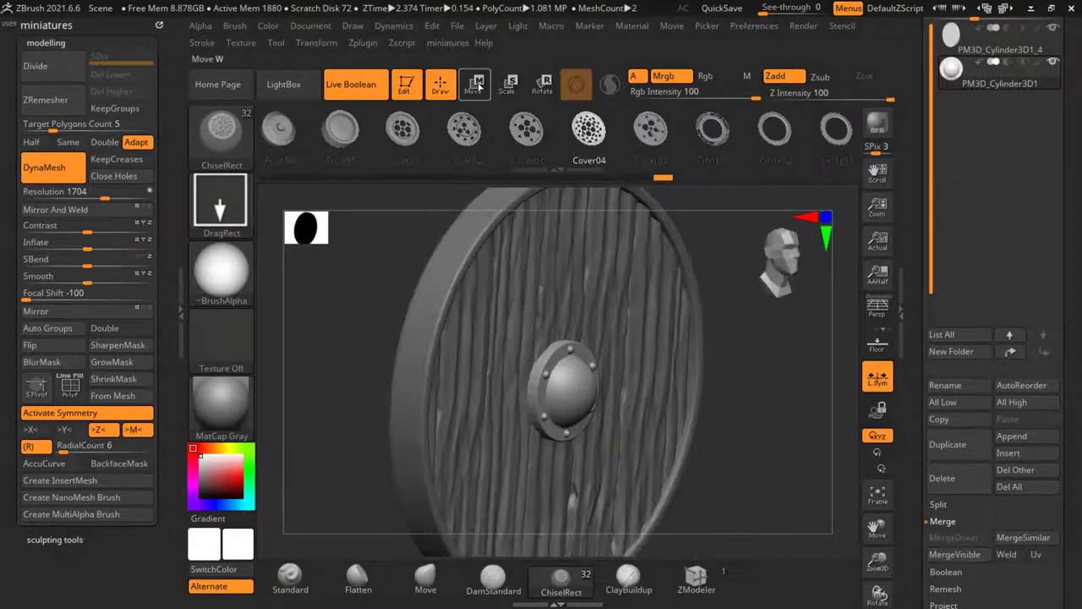
{"action": "left_click", "coordinate": [478, 88]}
{"action": "right_click_drag", "start_coordinate": [479, 423], "coordinate": [479, 390], "text": "ctrl"}
{"action": "left_click_drag", "start_coordinate": [607, 411], "coordinate": [600, 412]}
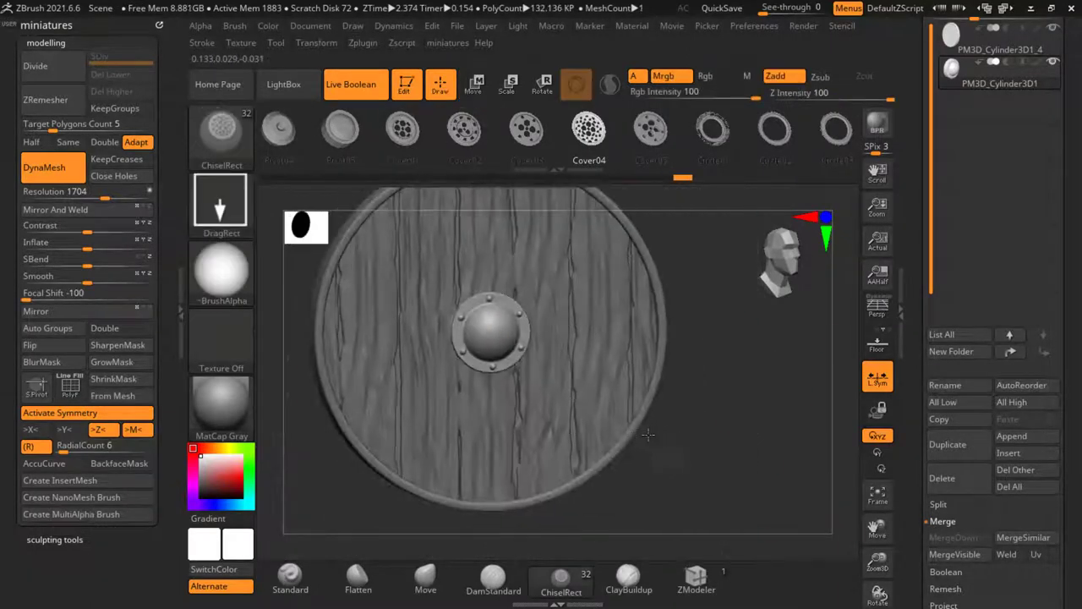
{"action": "right_click_drag", "start_coordinate": [648, 435], "coordinate": [622, 420], "text": "shift"}
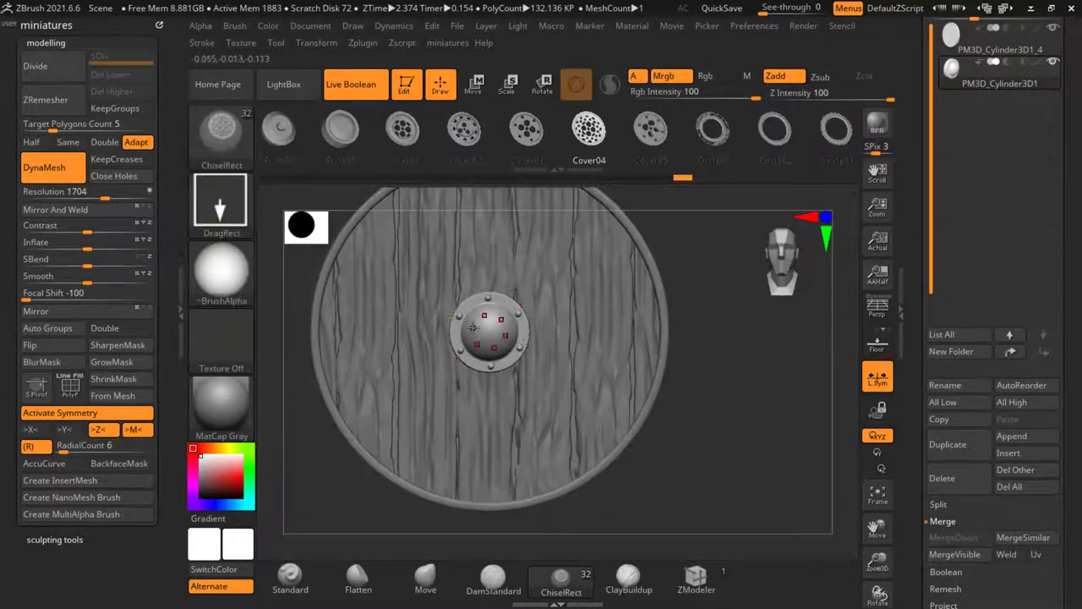
{"action": "right_click_drag", "start_coordinate": [505, 338], "coordinate": [476, 338], "text": "ctrl"}
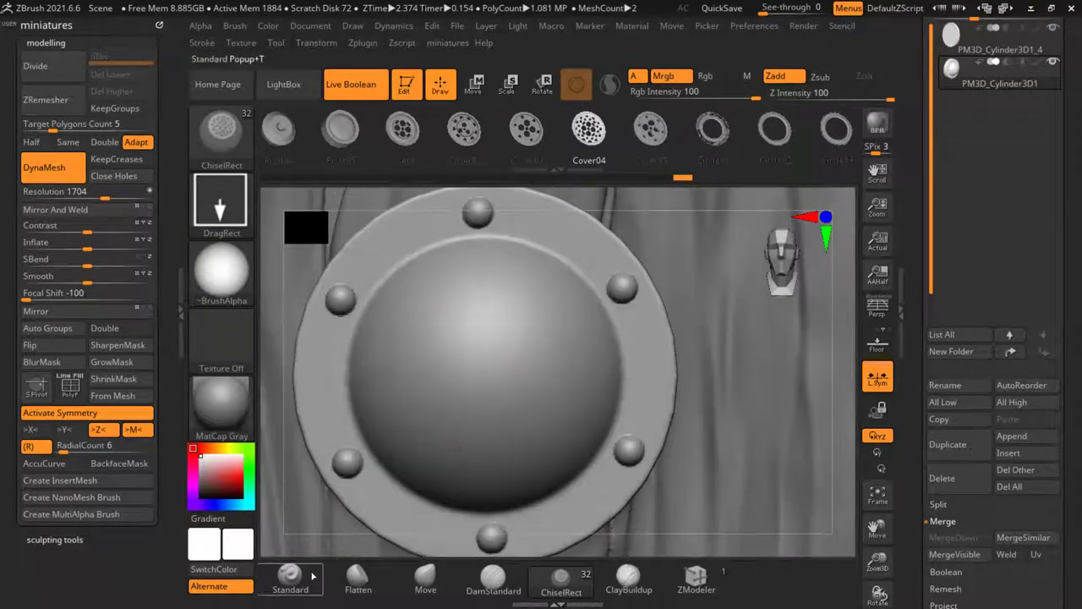
Step: Sculpt six curved spiral ridges radiating from the centre of the boss's dome with the Standard brush
{"action": "left_click", "coordinate": [308, 576]}
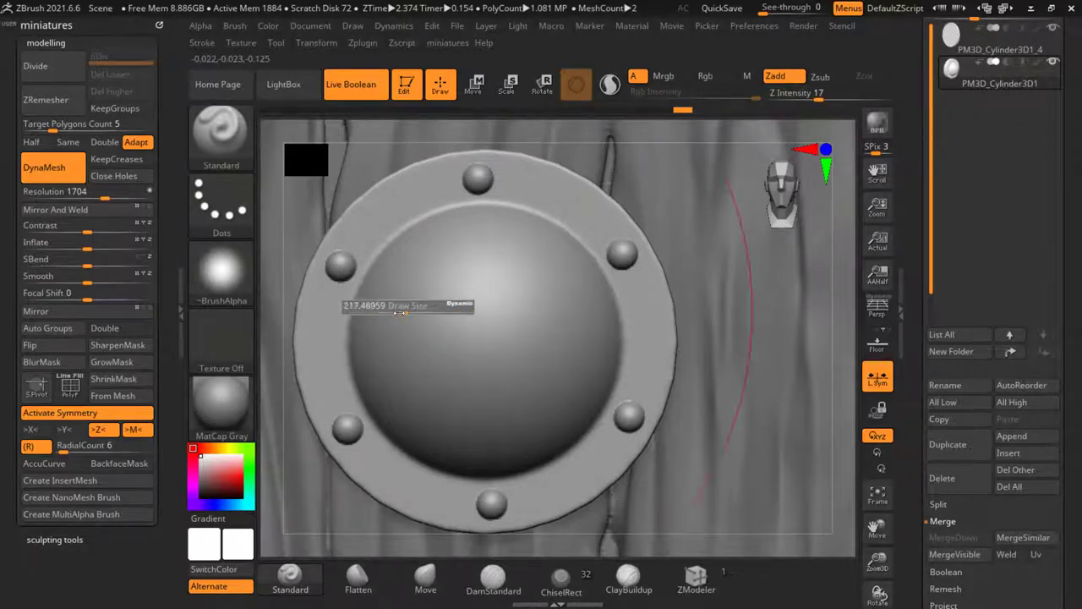
{"action": "mouse_move", "coordinate": [400, 313]}
{"action": "left_mouse_down"}
{"action": "mouse_move", "coordinate": [367, 313]}
{"action": "mouse_move", "coordinate": [374, 335]}
{"action": "mouse_move", "coordinate": [482, 333]}
{"action": "left_mouse_up"}
{"action": "key", "text": "s"}
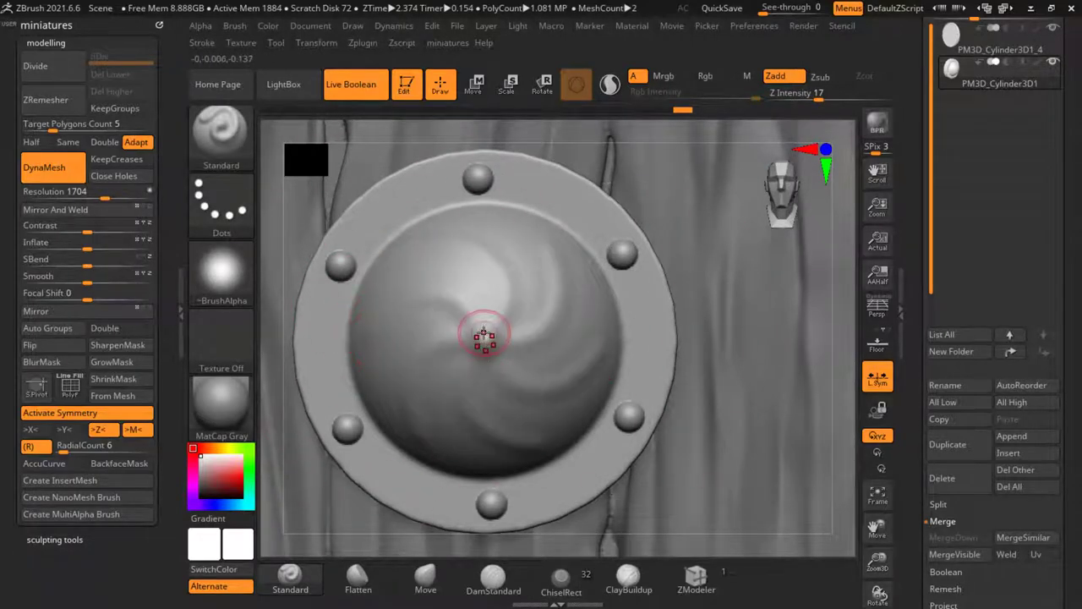
{"action": "key", "text": "ctrl+z"}
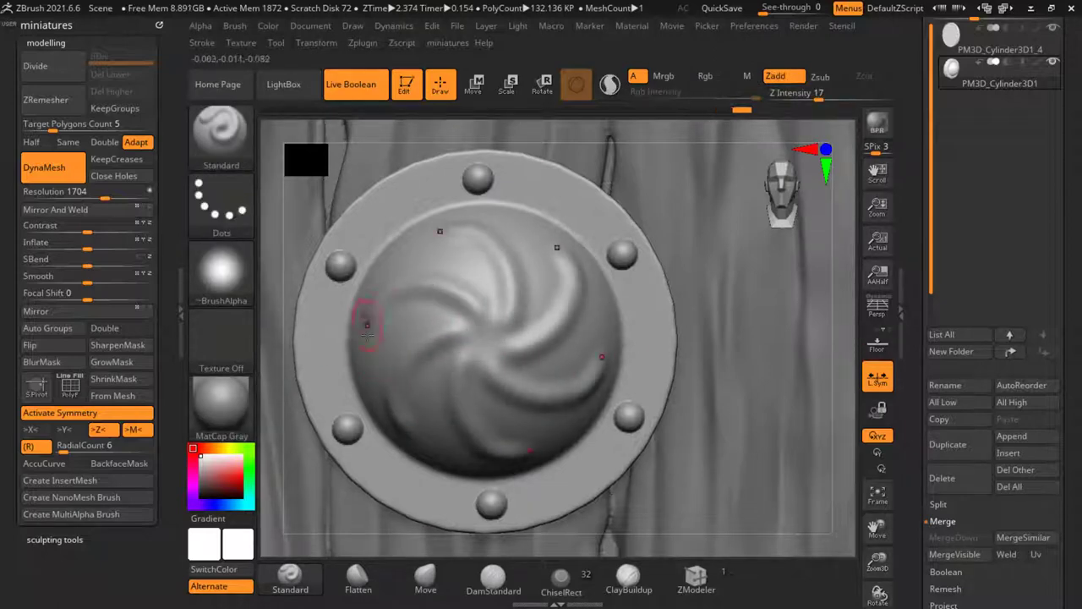
{"action": "mouse_move", "coordinate": [381, 295]}
{"action": "left_mouse_down"}
{"action": "mouse_move", "coordinate": [464, 309]}
{"action": "mouse_move", "coordinate": [417, 290]}
{"action": "left_mouse_up"}
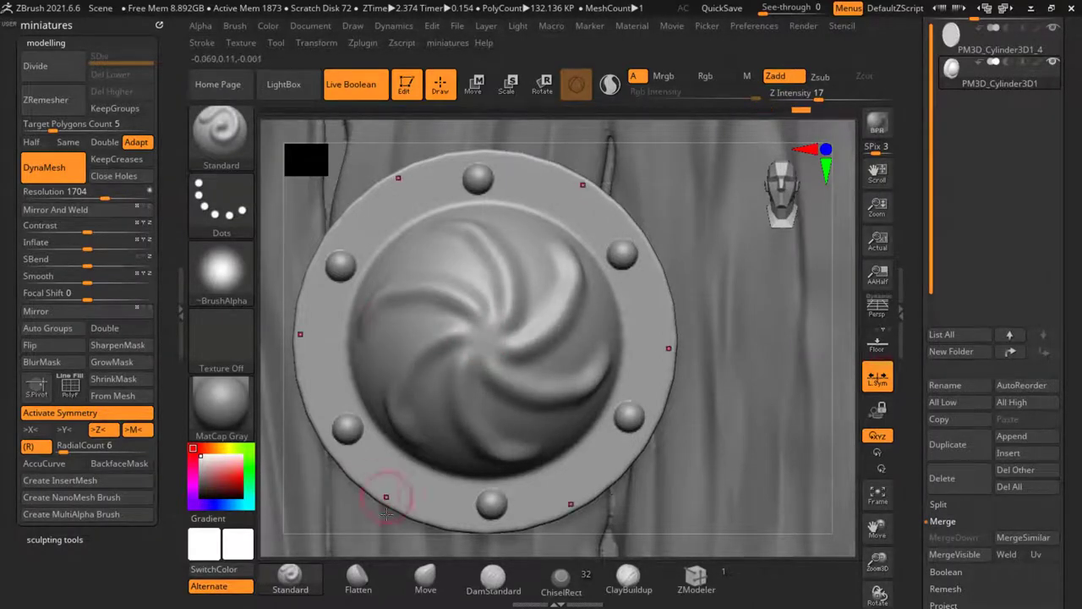
{"action": "left_click_drag", "start_coordinate": [386, 513], "coordinate": [320, 314]}
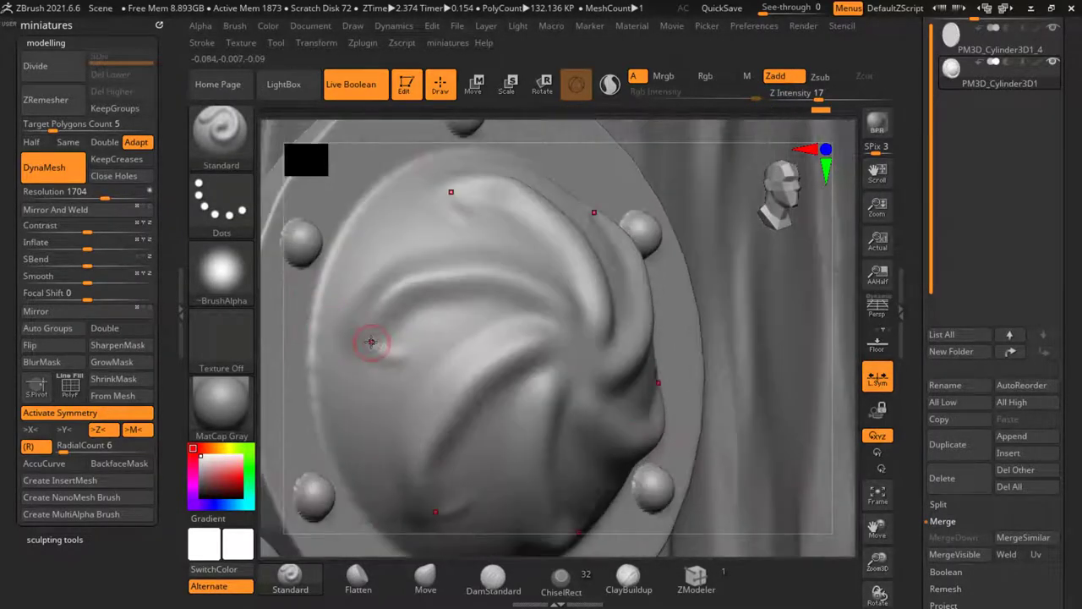
Step: Curl the outer ends of the dome's spiral ridges into hooks and carve the hollows beside them
{"action": "mouse_move", "coordinate": [379, 349]}
{"action": "left_mouse_down"}
{"action": "mouse_move", "coordinate": [372, 329]}
{"action": "mouse_move", "coordinate": [433, 271]}
{"action": "mouse_move", "coordinate": [536, 293]}
{"action": "mouse_move", "coordinate": [583, 351]}
{"action": "mouse_move", "coordinate": [496, 292]}
{"action": "mouse_move", "coordinate": [406, 314]}
{"action": "mouse_move", "coordinate": [441, 296]}
{"action": "mouse_move", "coordinate": [565, 336]}
{"action": "mouse_move", "coordinate": [454, 302]}
{"action": "mouse_move", "coordinate": [405, 363]}
{"action": "mouse_move", "coordinate": [414, 371]}
{"action": "mouse_move", "coordinate": [329, 347]}
{"action": "left_mouse_up"}
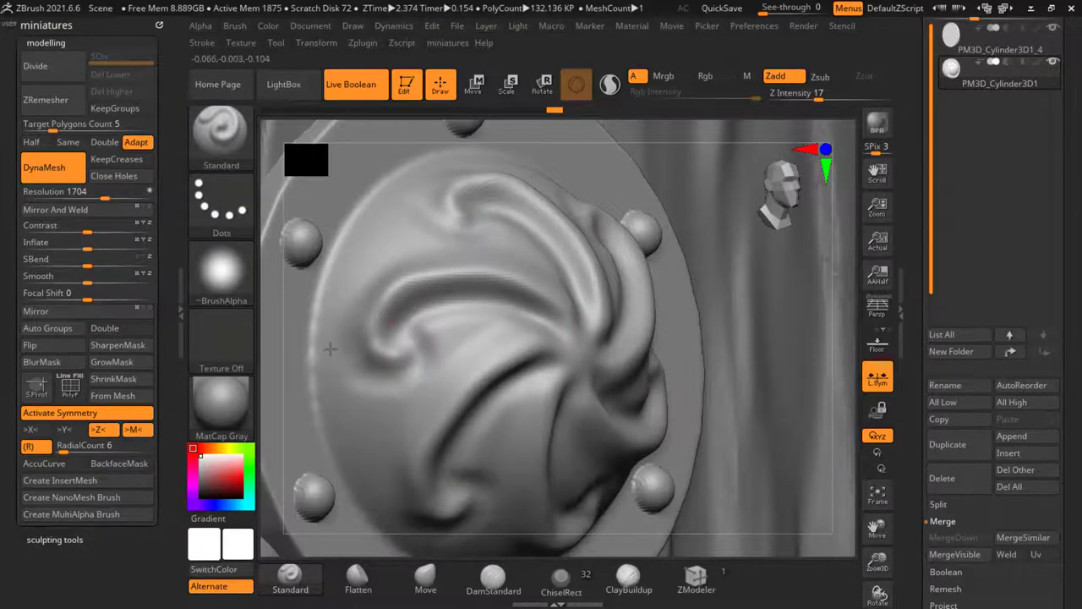
{"action": "left_click_drag", "start_coordinate": [403, 374], "coordinate": [350, 364], "text": "alt"}
{"action": "mouse_move", "coordinate": [349, 301]}
{"action": "left_mouse_down"}
{"action": "mouse_move", "coordinate": [345, 376]}
{"action": "mouse_move", "coordinate": [390, 379]}
{"action": "left_mouse_up"}
{"action": "mouse_move", "coordinate": [584, 350]}
{"action": "right_mouse_down", "text": "ctrl"}
{"action": "mouse_move", "coordinate": [686, 350]}
{"action": "mouse_move", "coordinate": [784, 432]}
{"action": "mouse_move", "coordinate": [719, 389]}
{"action": "right_mouse_up", "text": "ctrl"}
{"action": "mouse_move", "coordinate": [638, 376]}
{"action": "right_mouse_down", "text": "ctrl"}
{"action": "mouse_move", "coordinate": [476, 321]}
{"action": "mouse_move", "coordinate": [340, 345]}
{"action": "mouse_move", "coordinate": [432, 372]}
{"action": "right_mouse_up", "text": "ctrl"}
{"action": "left_click_drag", "start_coordinate": [368, 308], "coordinate": [411, 304]}
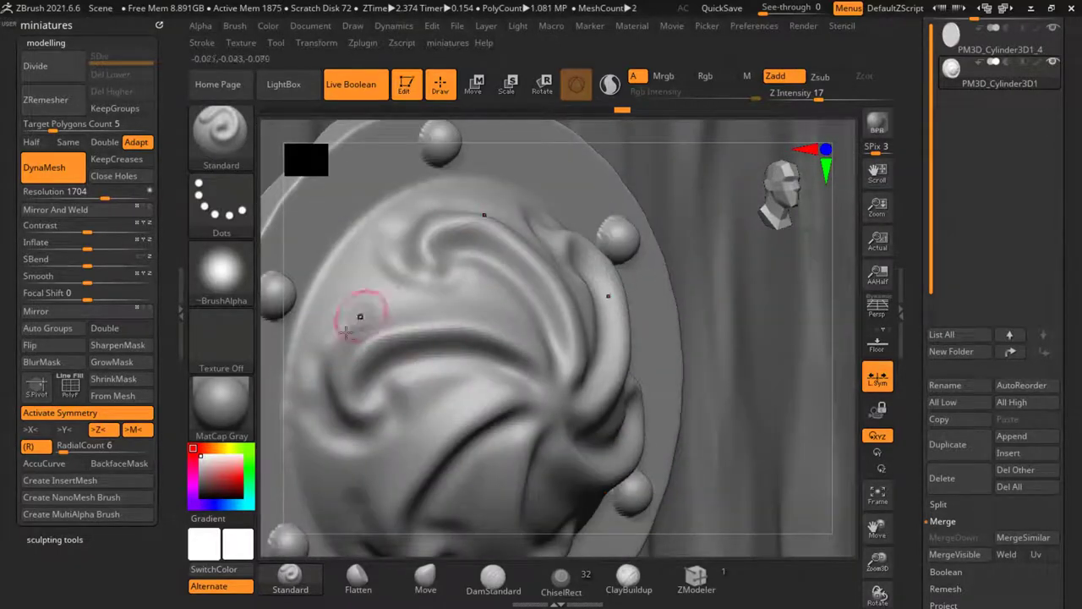
{"action": "left_click_drag", "start_coordinate": [336, 340], "coordinate": [433, 307]}
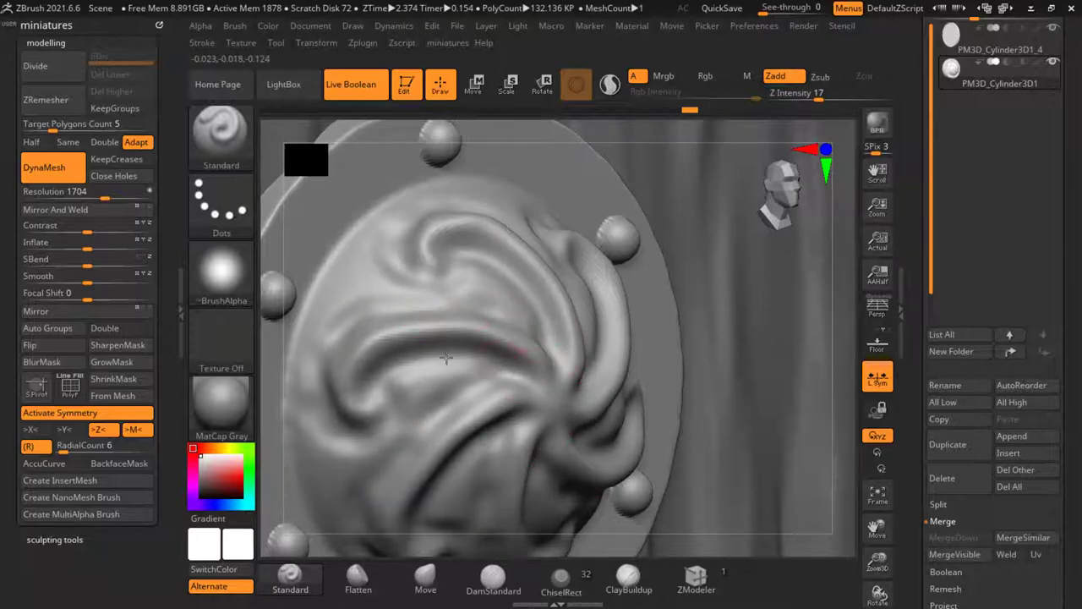
Step: Adjust the brush size, refine the surface between the spiral ridges, and check the boss against the whole shield
{"action": "key", "text": "s"}
{"action": "mouse_move", "coordinate": [446, 358]}
{"action": "left_mouse_down"}
{"action": "mouse_move", "coordinate": [402, 359]}
{"action": "mouse_move", "coordinate": [460, 347]}
{"action": "mouse_move", "coordinate": [368, 406]}
{"action": "mouse_move", "coordinate": [381, 321]}
{"action": "left_mouse_up"}
{"action": "right_click_drag", "start_coordinate": [515, 324], "coordinate": [496, 376], "text": "ctrl"}
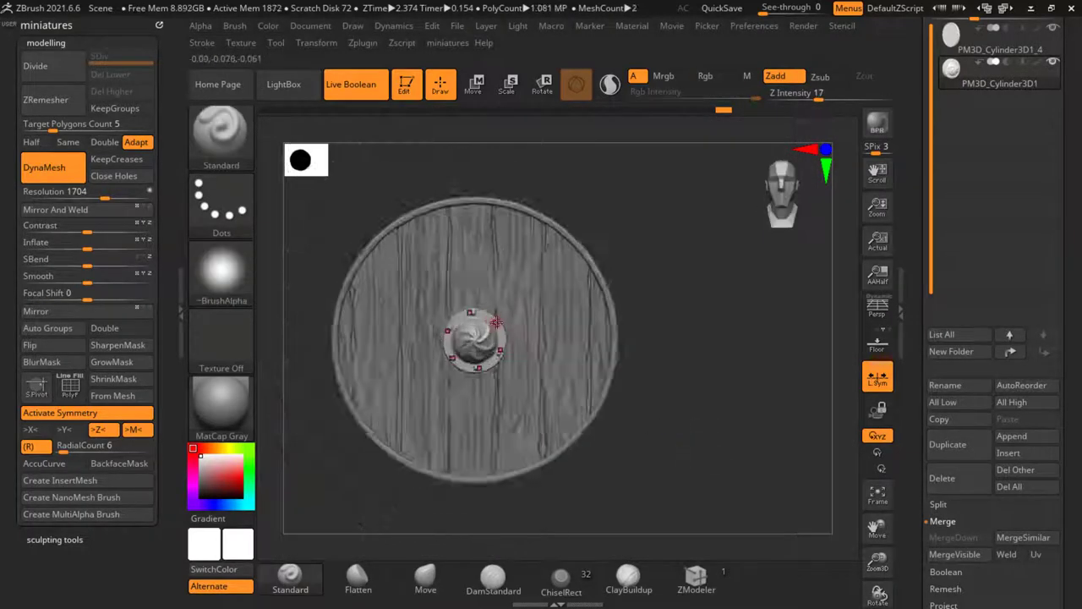
{"action": "scroll", "coordinate": [497, 322], "scroll_direction": "up", "scroll_amount": 5}
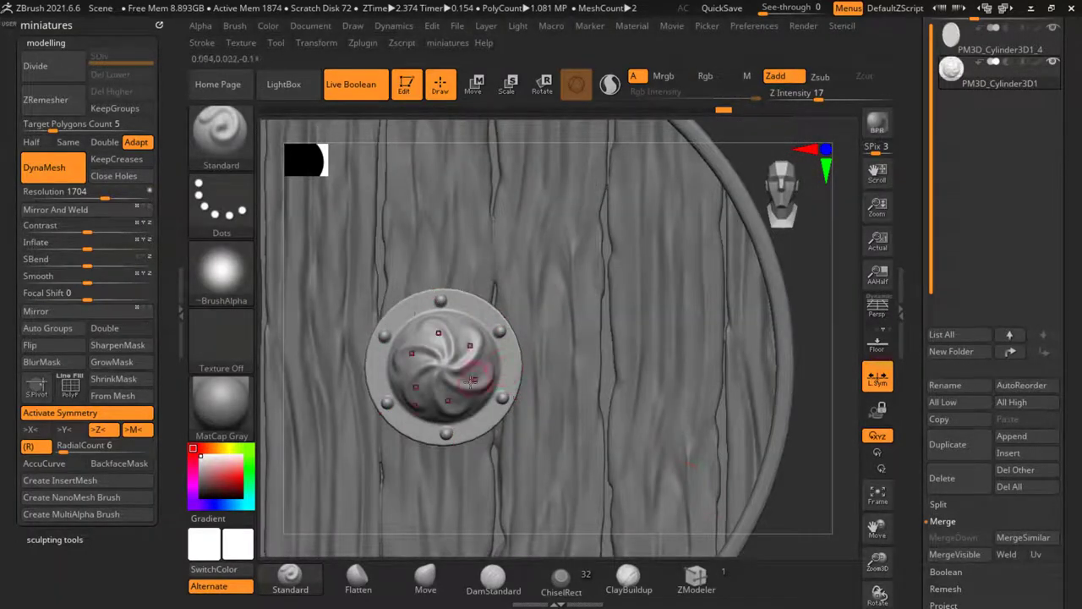
{"action": "mouse_move", "coordinate": [465, 381]}
{"action": "right_mouse_down", "text": "ctrl"}
{"action": "mouse_move", "coordinate": [427, 346]}
{"action": "mouse_move", "coordinate": [444, 326]}
{"action": "right_mouse_up", "text": "ctrl"}
{"action": "left_click_drag", "start_coordinate": [456, 348], "coordinate": [472, 367]}
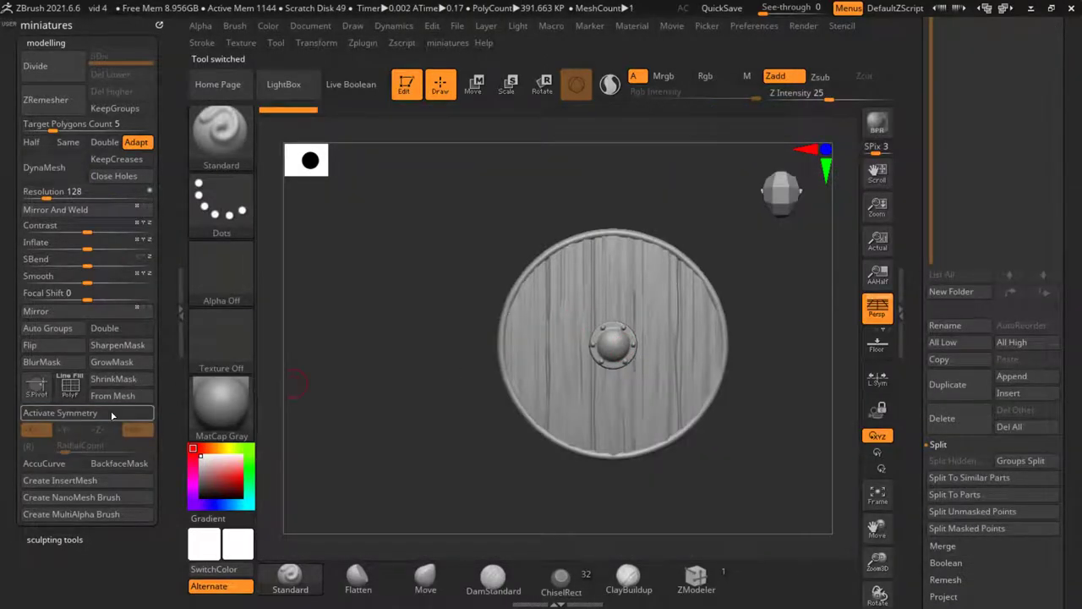
Step: Activate radial symmetry about the Y axis with a count of 3 on the other shield version
{"action": "left_click", "coordinate": [111, 413]}
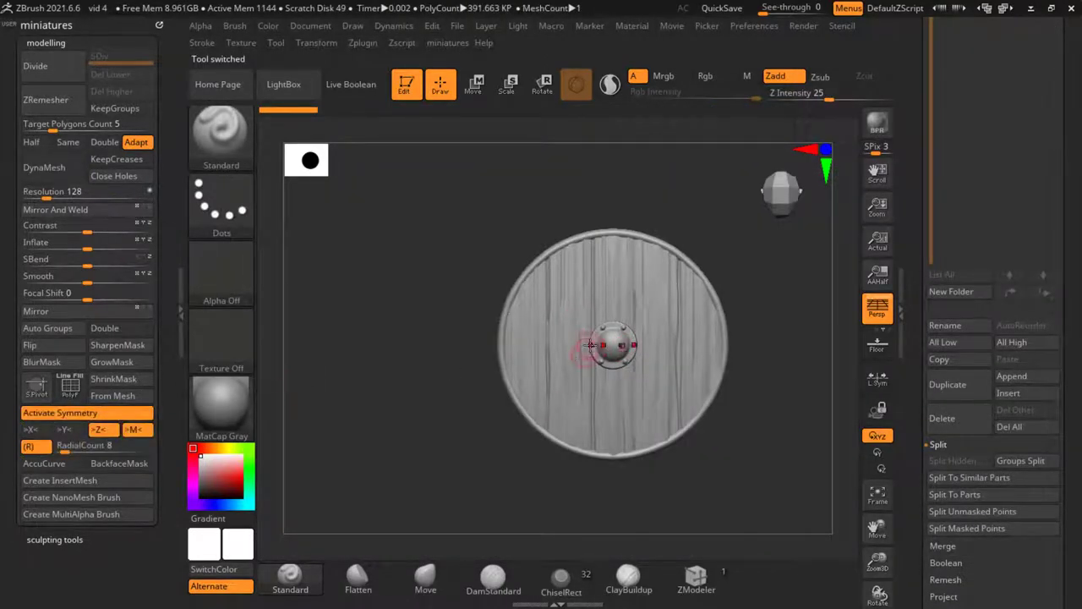
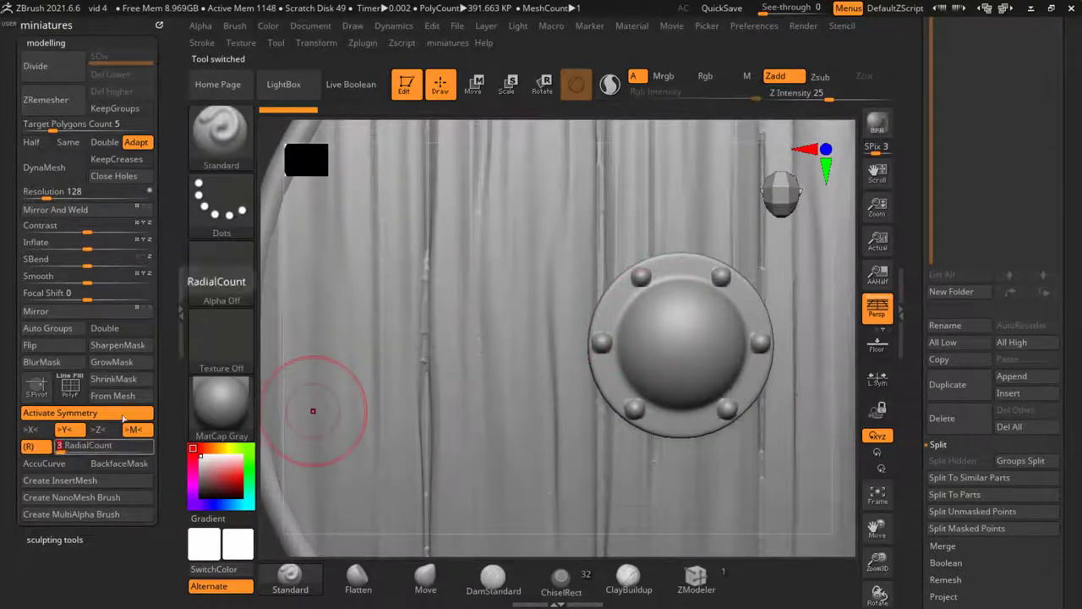
{"action": "scroll", "coordinate": [719, 285], "scroll_direction": "up", "scroll_amount": 2}
{"action": "scroll", "coordinate": [508, 332], "scroll_direction": "down", "scroll_amount": 5}
{"action": "scroll", "coordinate": [570, 341], "scroll_direction": "up", "scroll_amount": 3}
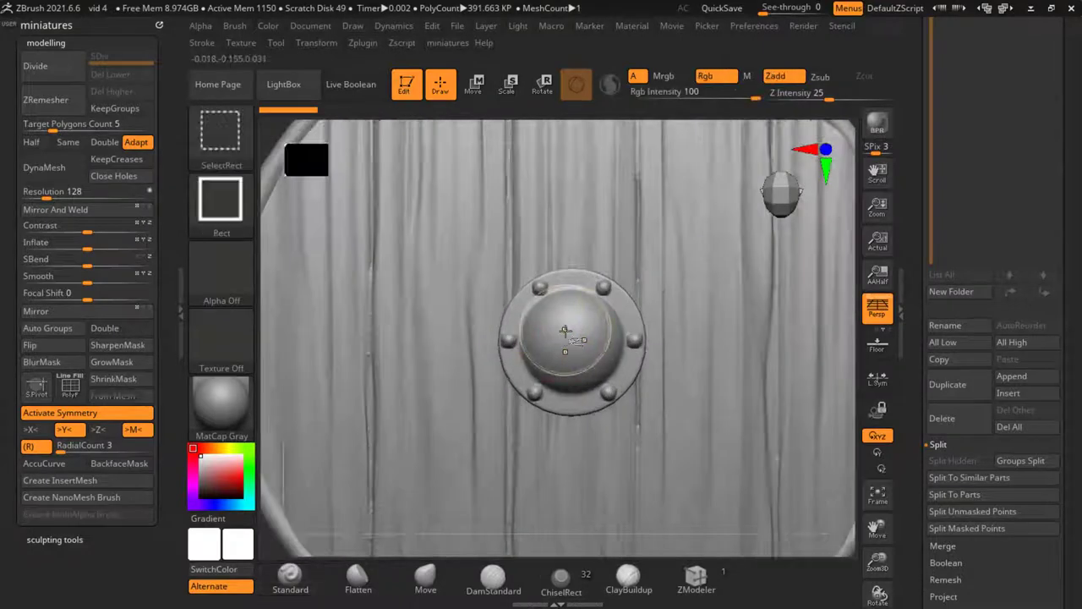
Step: Auto-group the shield by separate pieces, isolate the riveted boss, and split the hidden planks into their own subtool
{"action": "left_click", "coordinate": [564, 330], "text": "ctrl+shift"}
{"action": "left_click", "coordinate": [713, 418], "text": "ctrl+shift"}
{"action": "left_click", "coordinate": [55, 330]}
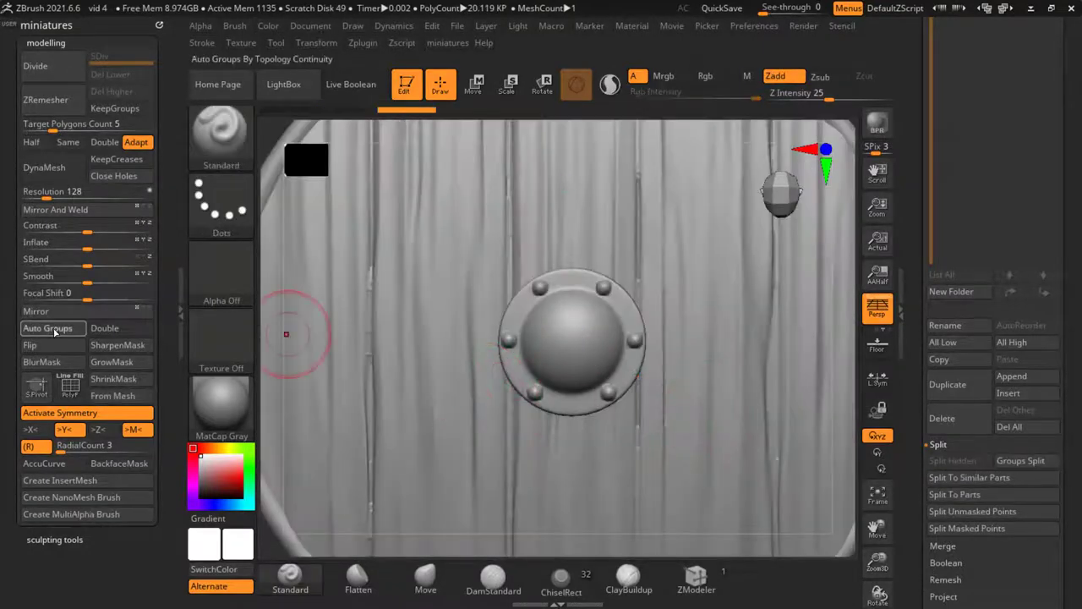
{"action": "key", "text": "f"}
{"action": "key", "text": "f"}
{"action": "left_click", "coordinate": [567, 323], "text": "ctrl+shift"}
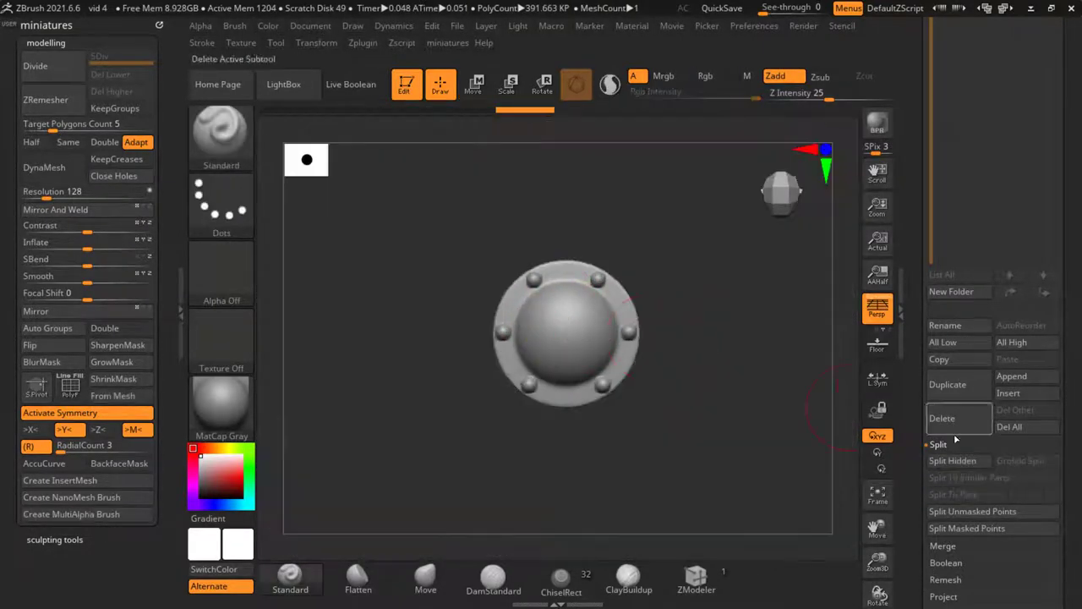
{"action": "left_click", "coordinate": [955, 459]}
Step: Remesh the boss with DynaMesh at resolution 2016
{"action": "scroll", "coordinate": [553, 318], "scroll_direction": "up", "scroll_amount": 3}
{"action": "key", "text": "s"}
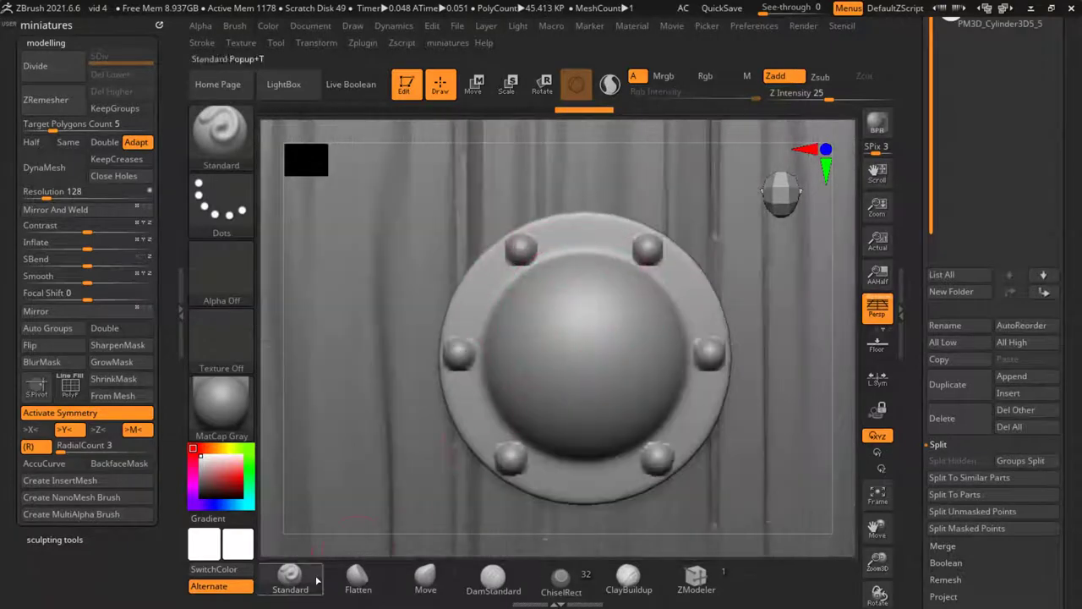
{"action": "scroll", "coordinate": [593, 315], "scroll_direction": "up", "scroll_amount": 1}
{"action": "key", "text": "s"}
{"action": "left_click", "coordinate": [92, 195]}
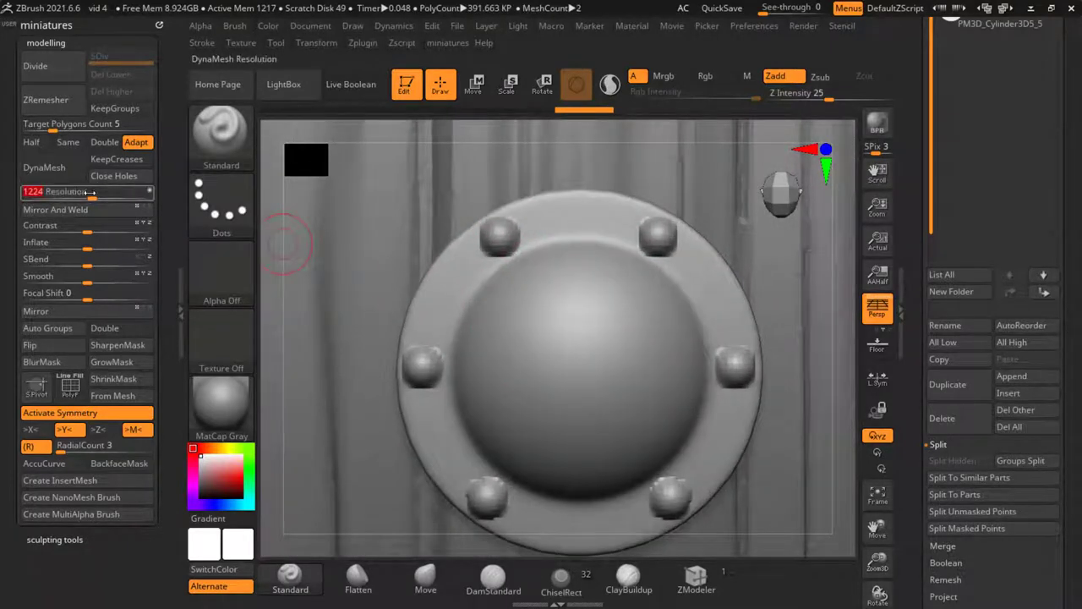
{"action": "left_click_drag", "start_coordinate": [92, 195], "coordinate": [111, 196]}
{"action": "left_click", "coordinate": [56, 174]}
Step: Sculpt a three-armed swirl on the boss's dome with a raised knob inside each curl
{"action": "scroll", "coordinate": [555, 326], "scroll_direction": "up", "scroll_amount": 2}
{"action": "mouse_move", "coordinate": [584, 371]}
{"action": "left_mouse_down"}
{"action": "mouse_move", "coordinate": [553, 277]}
{"action": "mouse_move", "coordinate": [515, 283]}
{"action": "left_mouse_up"}
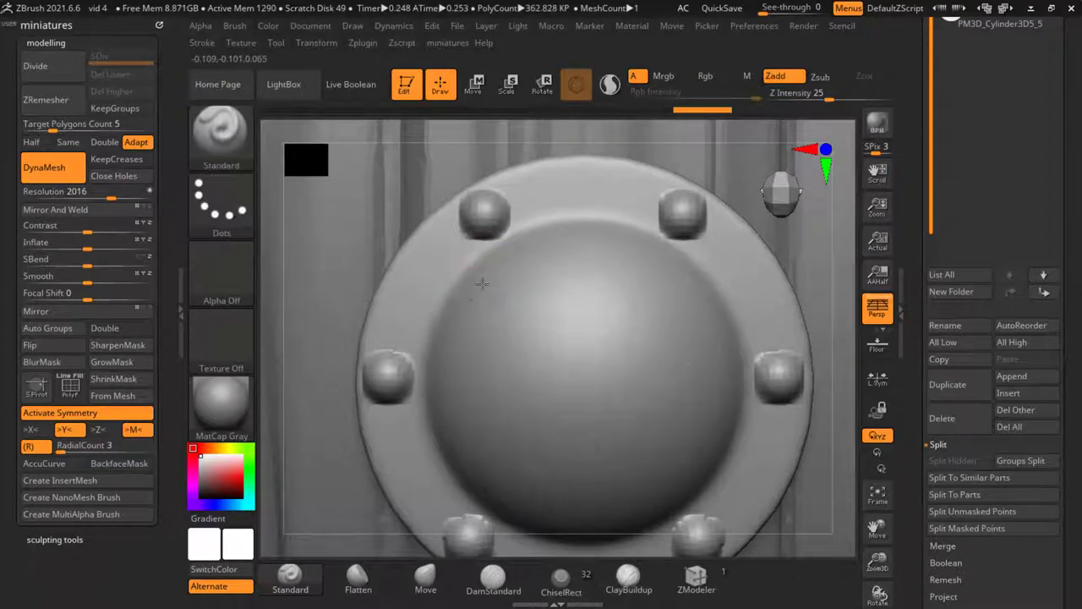
{"action": "mouse_move", "coordinate": [558, 279]}
{"action": "left_mouse_down"}
{"action": "mouse_move", "coordinate": [575, 290]}
{"action": "mouse_move", "coordinate": [521, 326]}
{"action": "mouse_move", "coordinate": [582, 377]}
{"action": "mouse_move", "coordinate": [546, 303]}
{"action": "mouse_move", "coordinate": [476, 319]}
{"action": "mouse_move", "coordinate": [462, 403]}
{"action": "mouse_move", "coordinate": [479, 485]}
{"action": "left_mouse_up"}
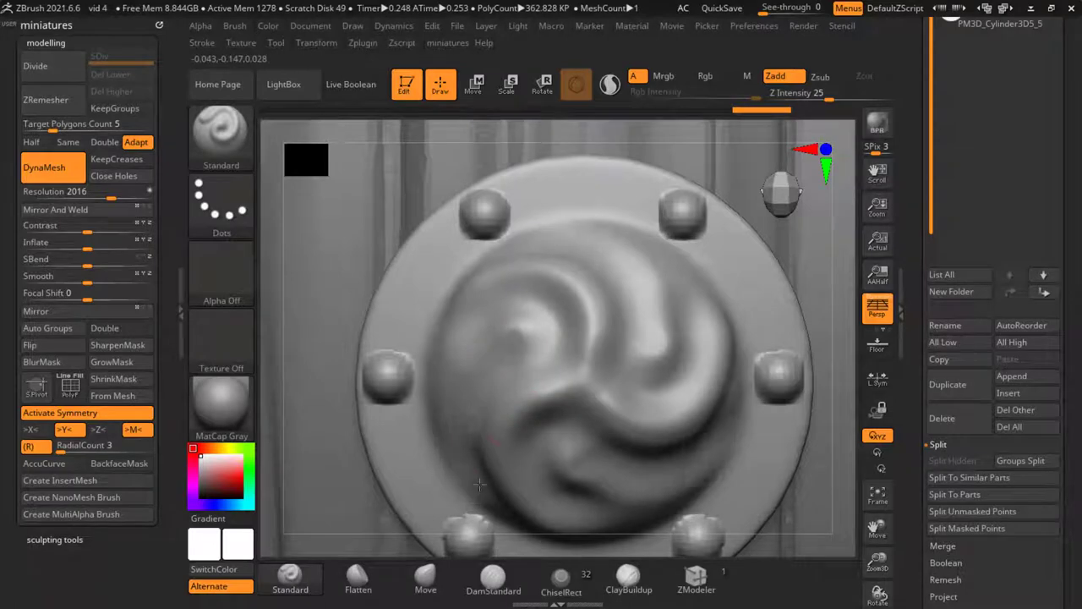
{"action": "mouse_move", "coordinate": [526, 333]}
{"action": "left_mouse_down"}
{"action": "mouse_move", "coordinate": [514, 342]}
{"action": "mouse_move", "coordinate": [510, 330]}
{"action": "left_mouse_up"}
{"action": "key", "text": "ctrl+z"}
{"action": "mouse_move", "coordinate": [468, 297]}
{"action": "left_mouse_down"}
{"action": "mouse_move", "coordinate": [528, 275]}
{"action": "mouse_move", "coordinate": [580, 285]}
{"action": "mouse_move", "coordinate": [600, 343]}
{"action": "mouse_move", "coordinate": [572, 379]}
{"action": "left_mouse_up"}
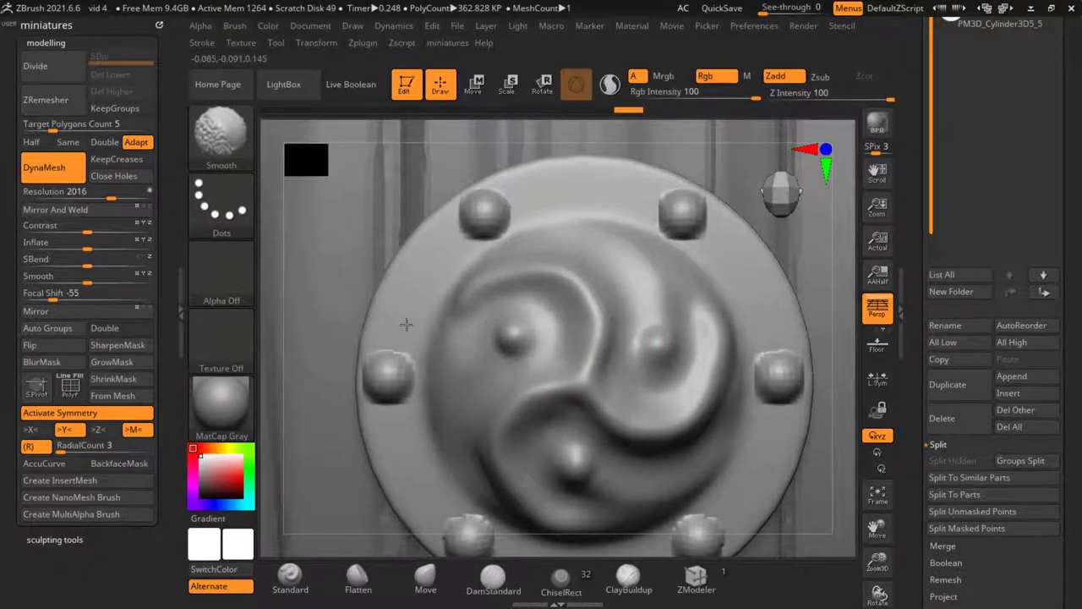
Step: Select the planks subtool and stamp a round recess at the centre of its back using ChiselRect with Alpha 48
{"action": "right_click_drag", "start_coordinate": [656, 282], "coordinate": [602, 414], "text": "ctrl"}
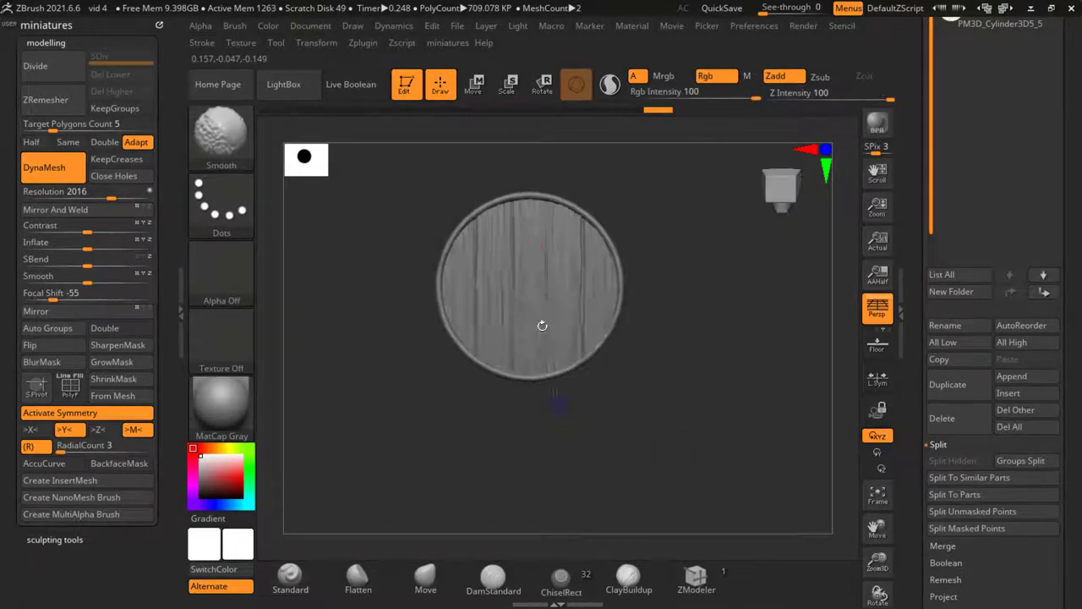
{"action": "right_click_drag", "start_coordinate": [541, 324], "coordinate": [517, 358], "text": "ctrl"}
{"action": "left_click", "coordinate": [520, 330], "text": "alt"}
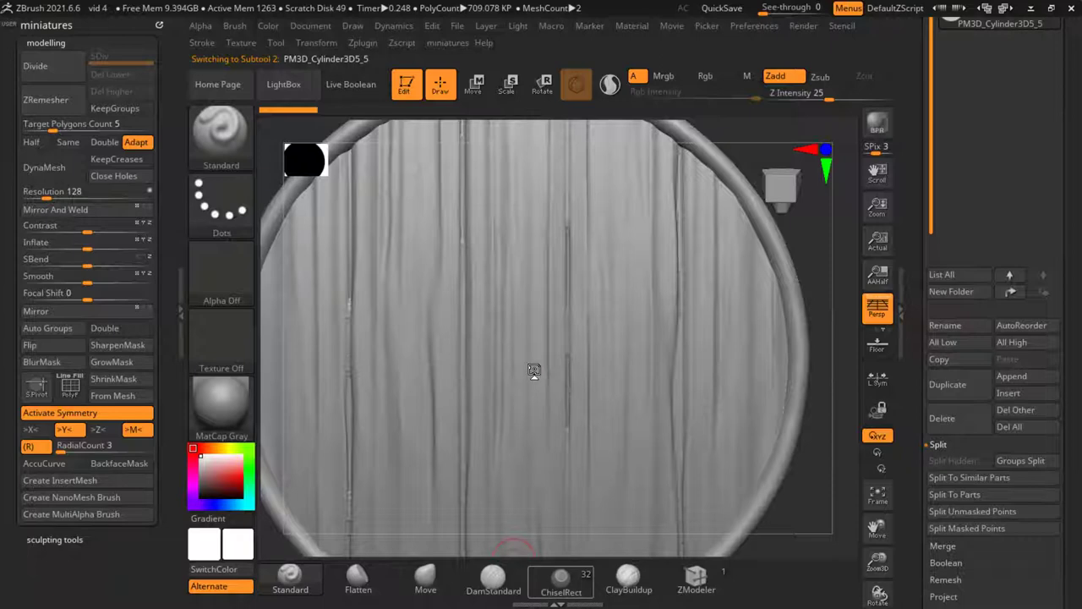
{"action": "left_click", "coordinate": [561, 581]}
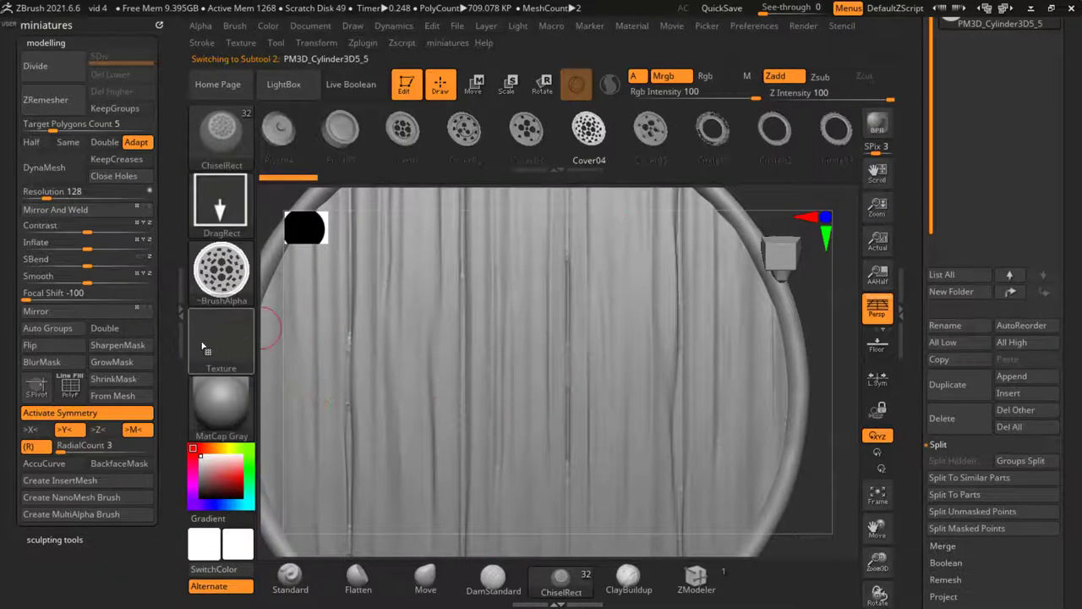
{"action": "left_click", "coordinate": [241, 272]}
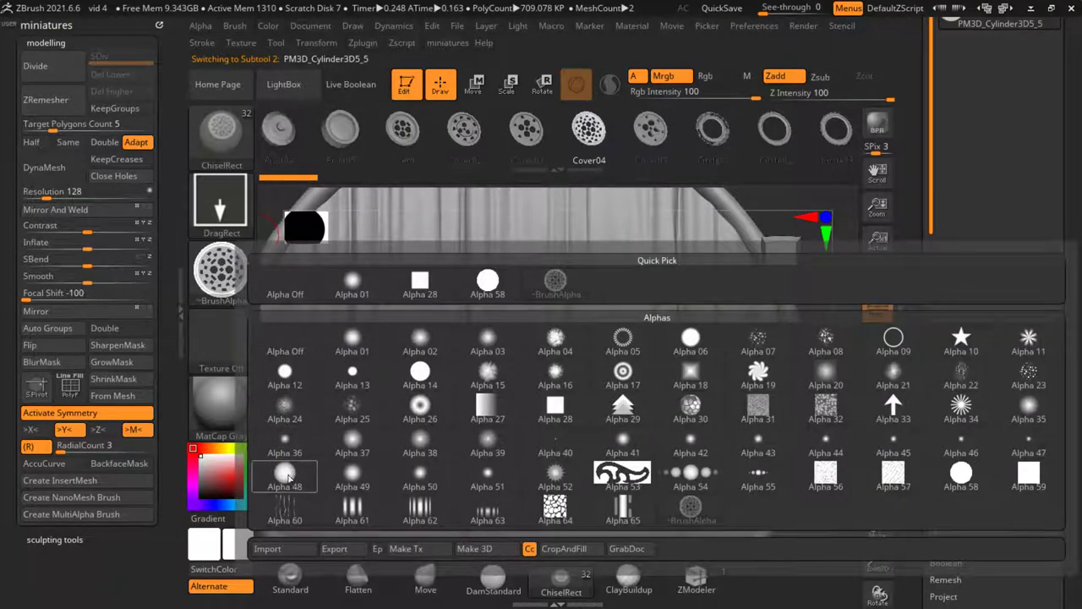
{"action": "left_click", "coordinate": [285, 475]}
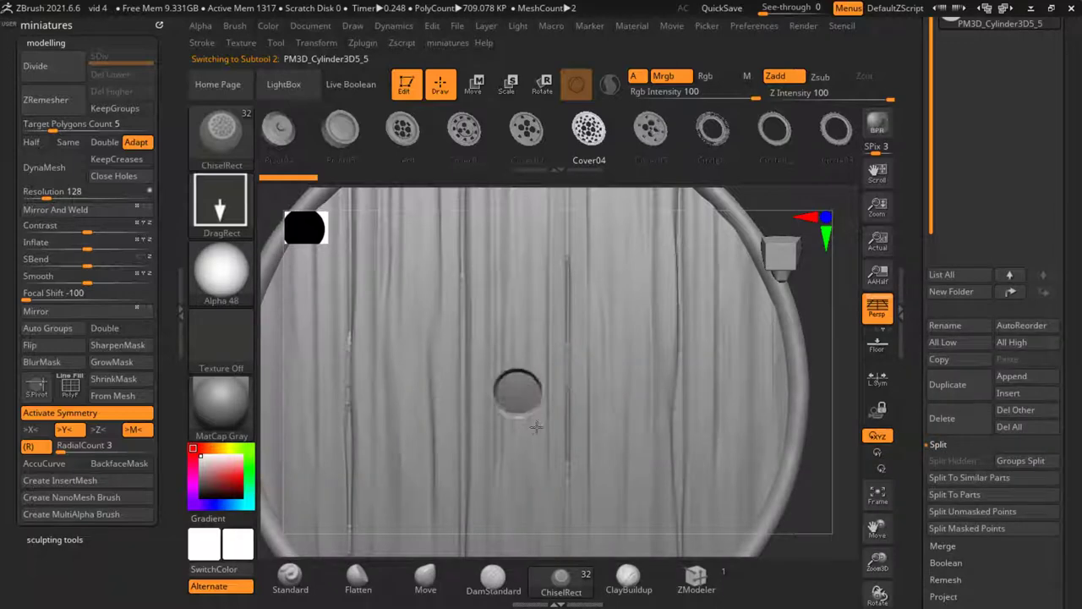
{"action": "left_click_drag", "start_coordinate": [552, 433], "coordinate": [551, 435]}
Step: Smooth down the plank surface protruding through the boss's dome, and check the shield from front and back
{"action": "key", "text": "f"}
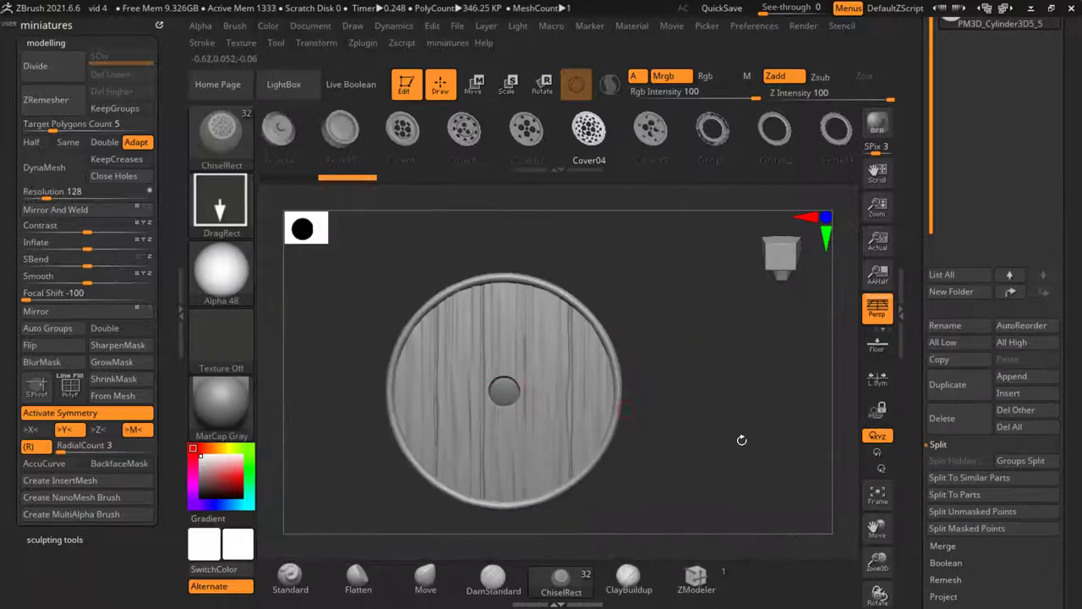
{"action": "mouse_move", "coordinate": [742, 440]}
{"action": "left_mouse_down"}
{"action": "mouse_move", "coordinate": [648, 449]}
{"action": "mouse_move", "coordinate": [592, 439]}
{"action": "left_mouse_up"}
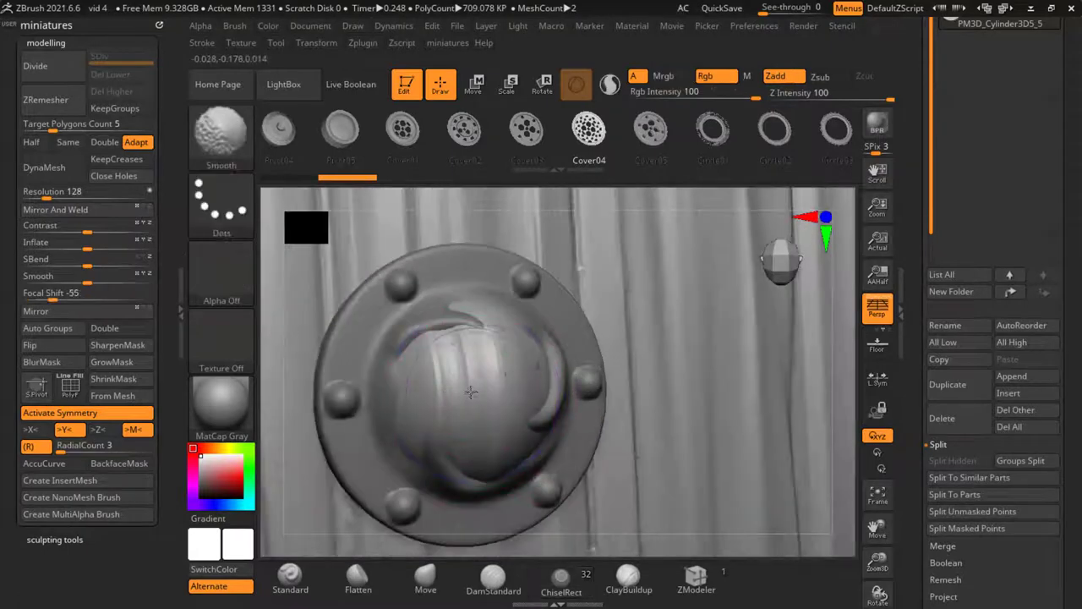
{"action": "mouse_move", "coordinate": [471, 392]}
{"action": "left_mouse_down", "text": "shift"}
{"action": "mouse_move", "coordinate": [480, 378]}
{"action": "mouse_move", "coordinate": [488, 387]}
{"action": "left_mouse_up", "text": "shift"}
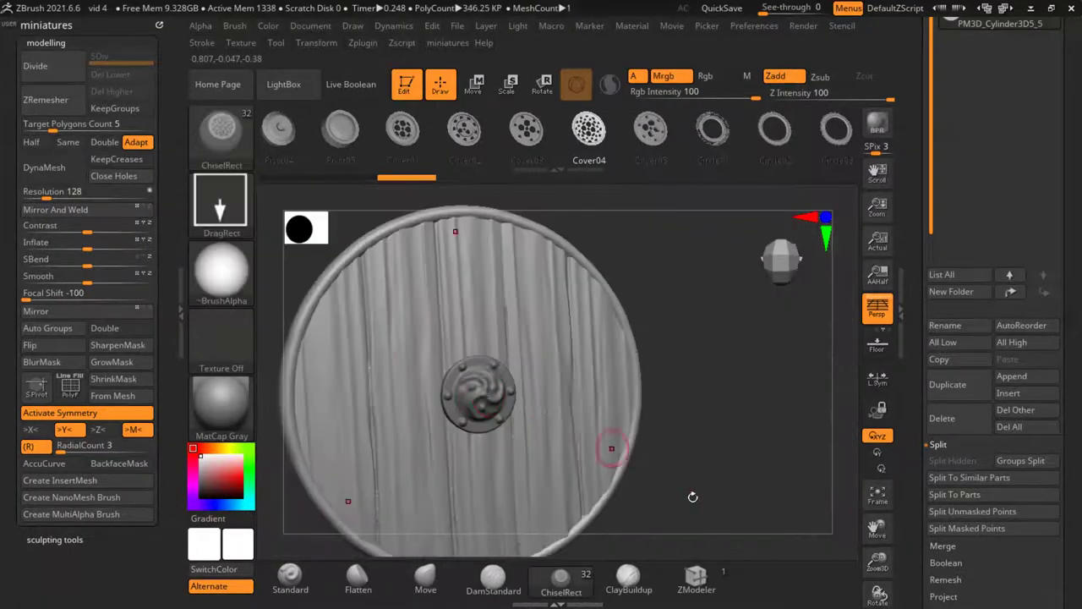
{"action": "left_click_drag", "start_coordinate": [609, 449], "coordinate": [809, 462]}
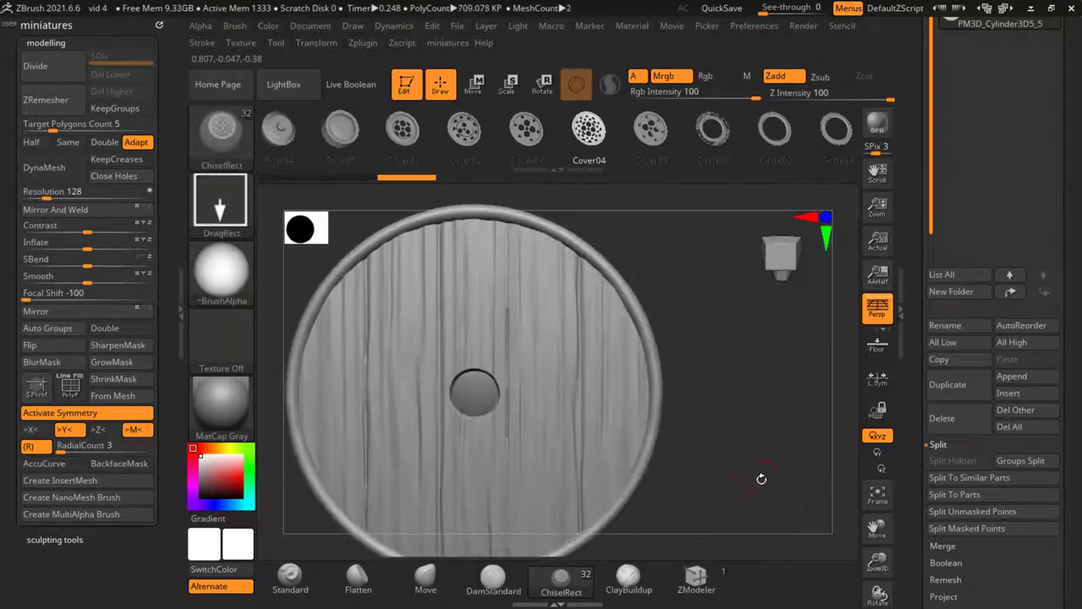
{"action": "mouse_move", "coordinate": [809, 463]}
{"action": "left_mouse_down"}
{"action": "mouse_move", "coordinate": [597, 452]}
{"action": "mouse_move", "coordinate": [708, 514]}
{"action": "mouse_move", "coordinate": [890, 341]}
{"action": "left_mouse_up"}
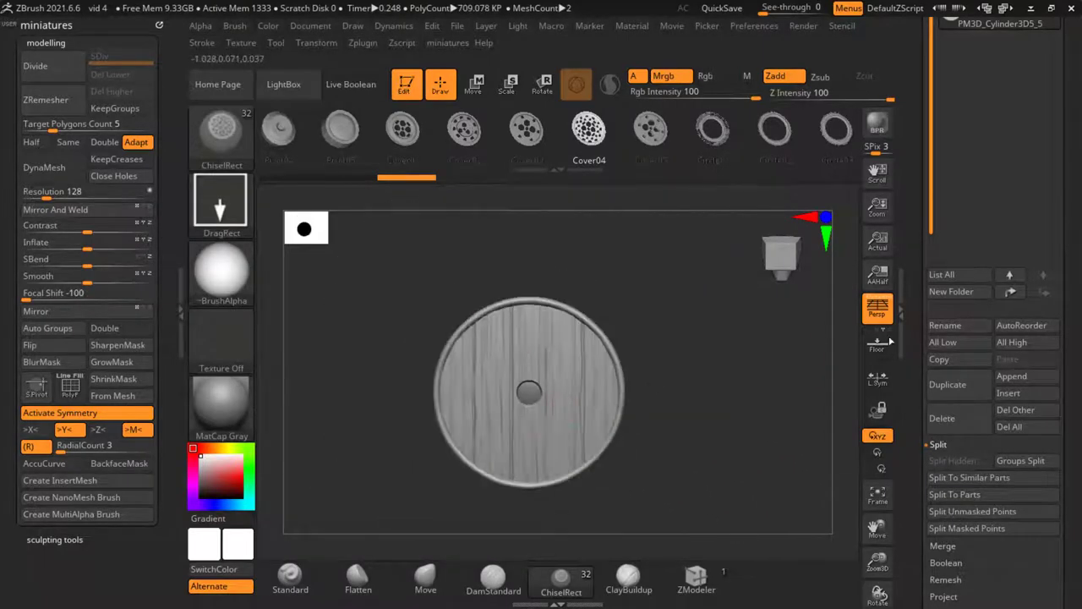
Step: Insert a Cube3D as a new subtool for the shield's back
{"action": "left_click_drag", "start_coordinate": [824, 407], "coordinate": [815, 422], "text": "alt"}
{"action": "left_click_drag", "start_coordinate": [924, 310], "coordinate": [935, 235]}
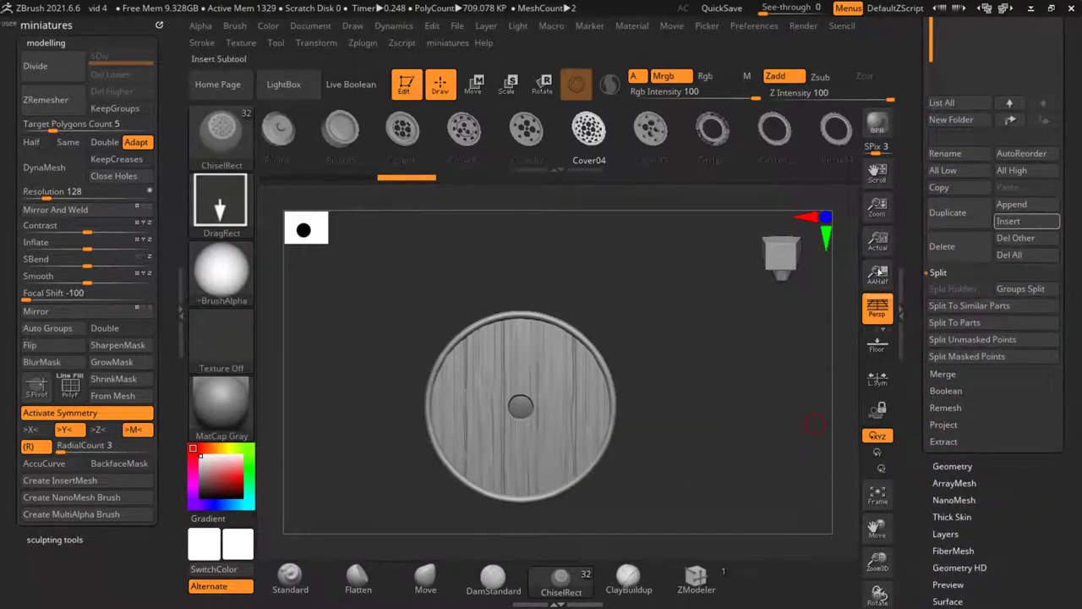
{"action": "right_click_drag", "start_coordinate": [498, 351], "coordinate": [516, 397], "text": "ctrl"}
{"action": "left_click", "coordinate": [1018, 226]}
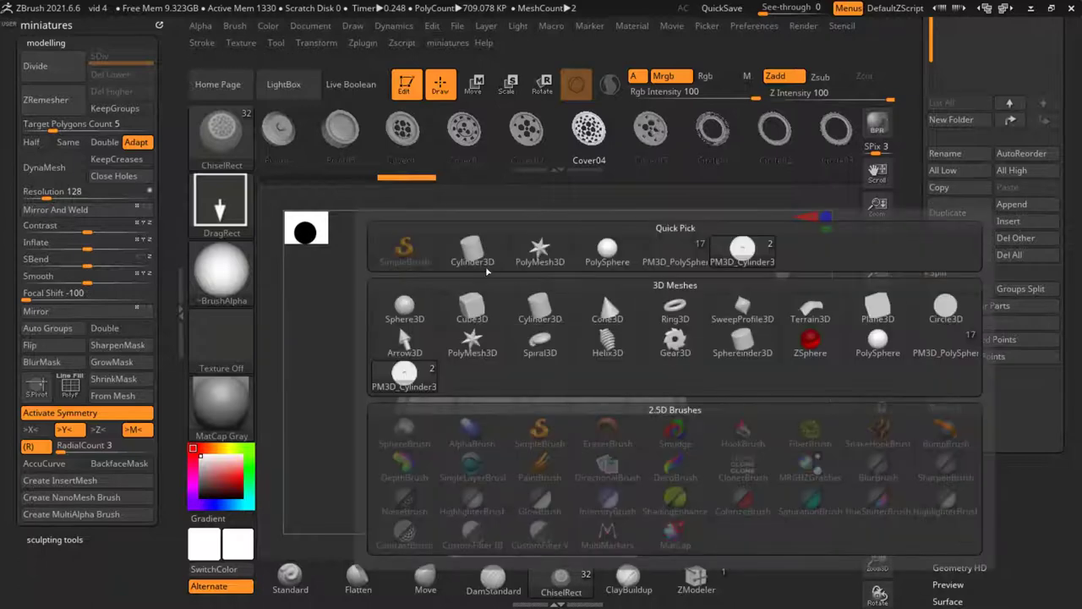
{"action": "left_click", "coordinate": [472, 307]}
Step: Initialize the inserted cube as a QCube with X resolution 1, Y resolution 3 and Z resolution 1
{"action": "left_click_drag", "start_coordinate": [924, 458], "coordinate": [939, 366]}
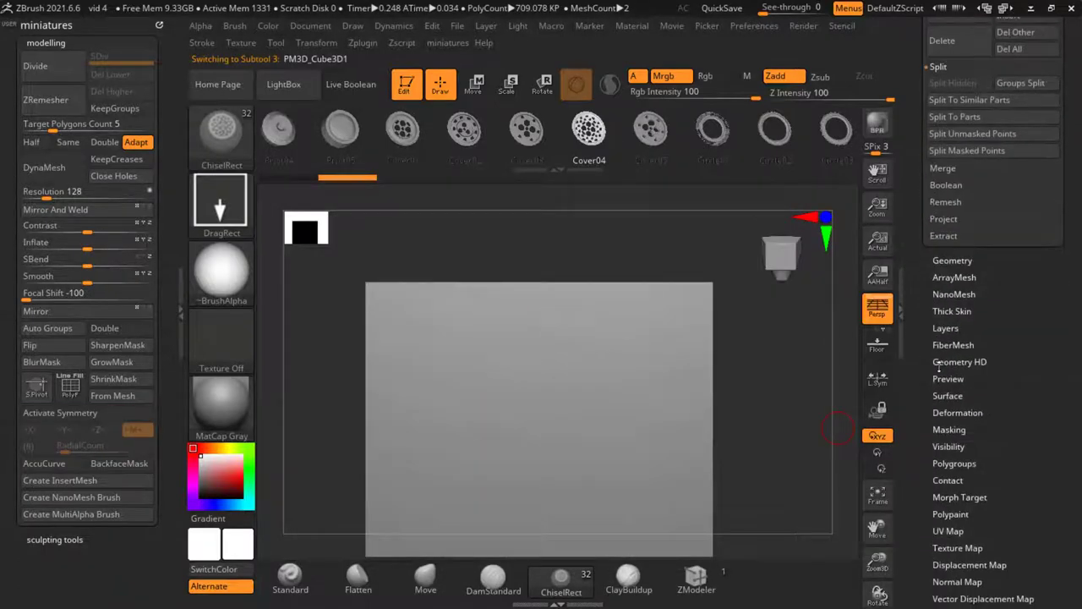
{"action": "left_click_drag", "start_coordinate": [960, 536], "coordinate": [936, 500]}
{"action": "left_click", "coordinate": [968, 521]}
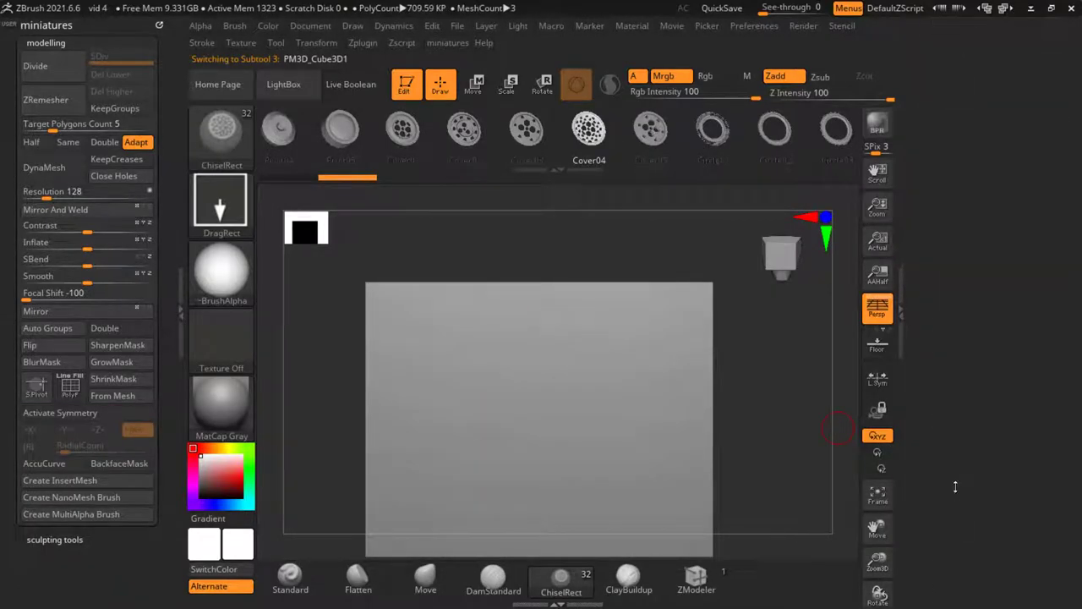
{"action": "left_click", "coordinate": [949, 358]}
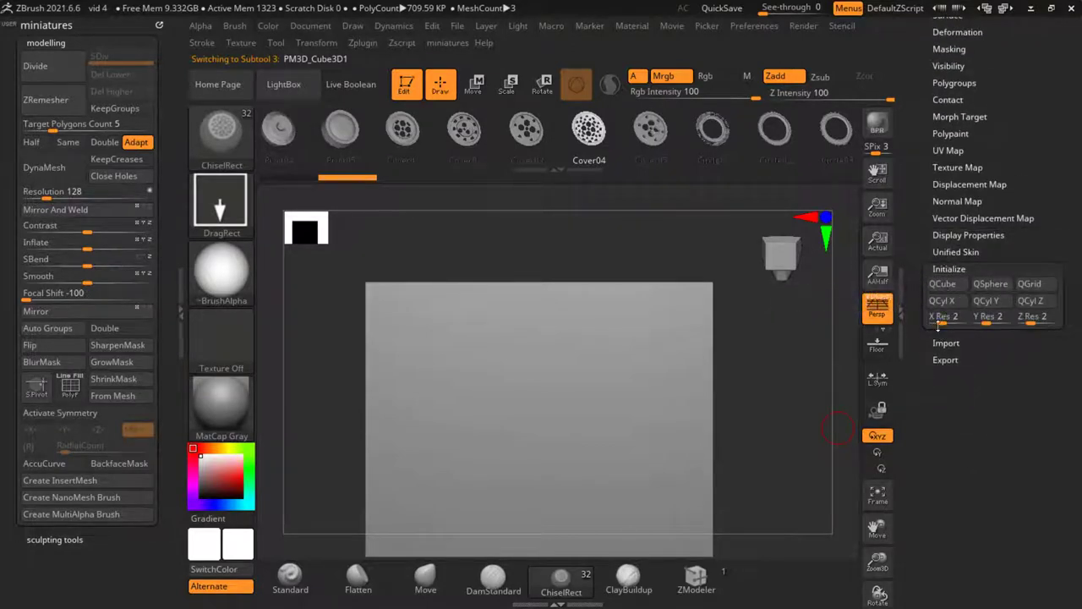
{"action": "left_click_drag", "start_coordinate": [939, 327], "coordinate": [934, 326]}
{"action": "left_click", "coordinate": [929, 318]}
{"action": "left_click", "coordinate": [973, 318]}
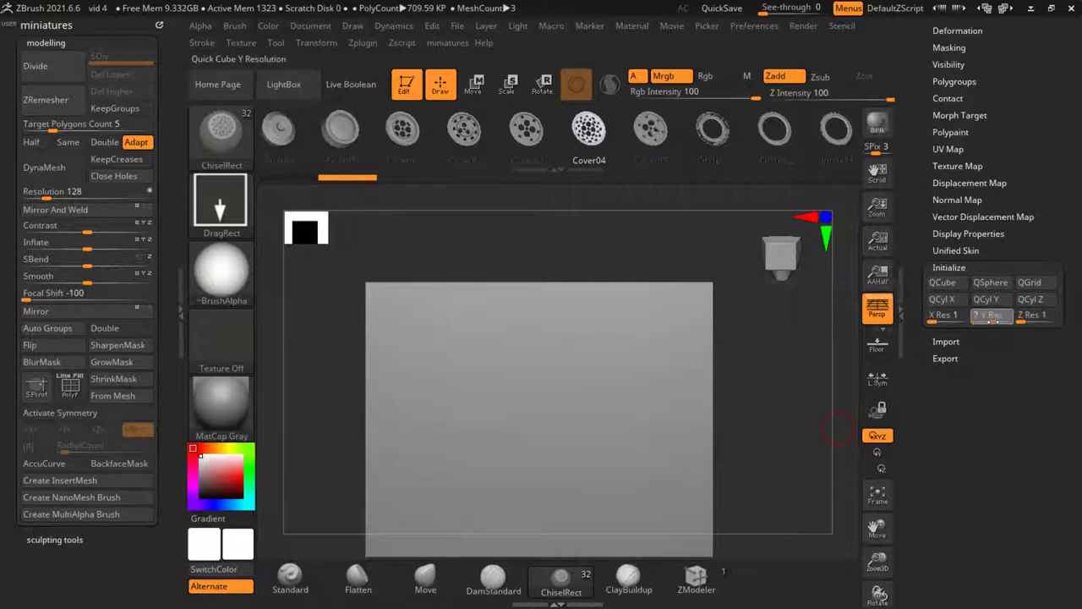
{"action": "left_click", "coordinate": [958, 286]}
Step: Show the cube's polyframe, turn it into a horizontal three-segment block, and move it beside the round recess
{"action": "right_click_drag", "start_coordinate": [560, 448], "coordinate": [698, 423], "text": "ctrl"}
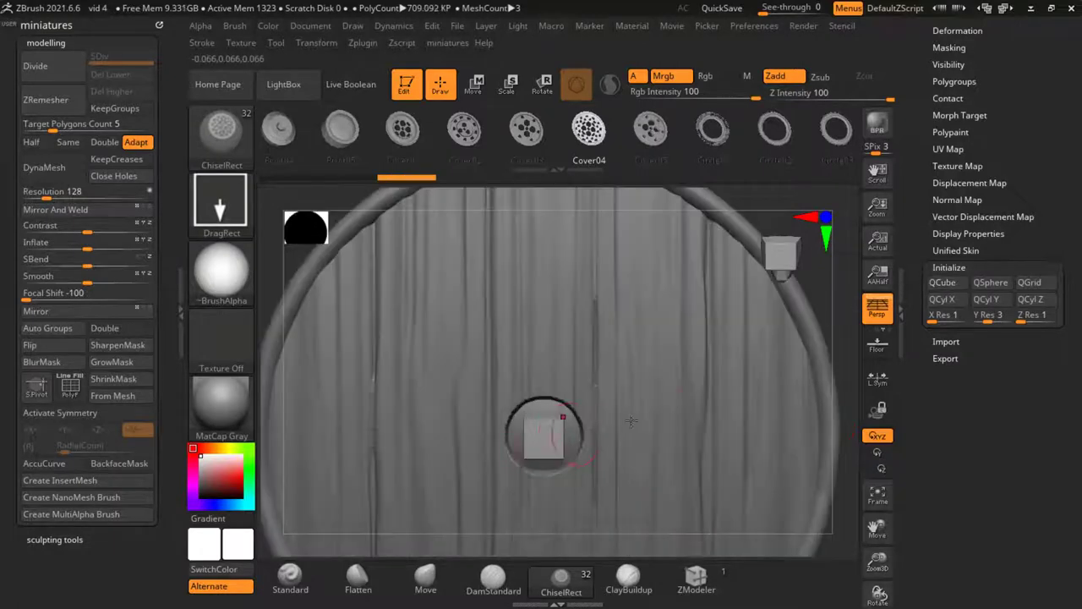
{"action": "key", "text": "space"}
{"action": "left_click", "coordinate": [714, 502]}
{"action": "right_click_drag", "start_coordinate": [628, 463], "coordinate": [803, 406], "text": "ctrl"}
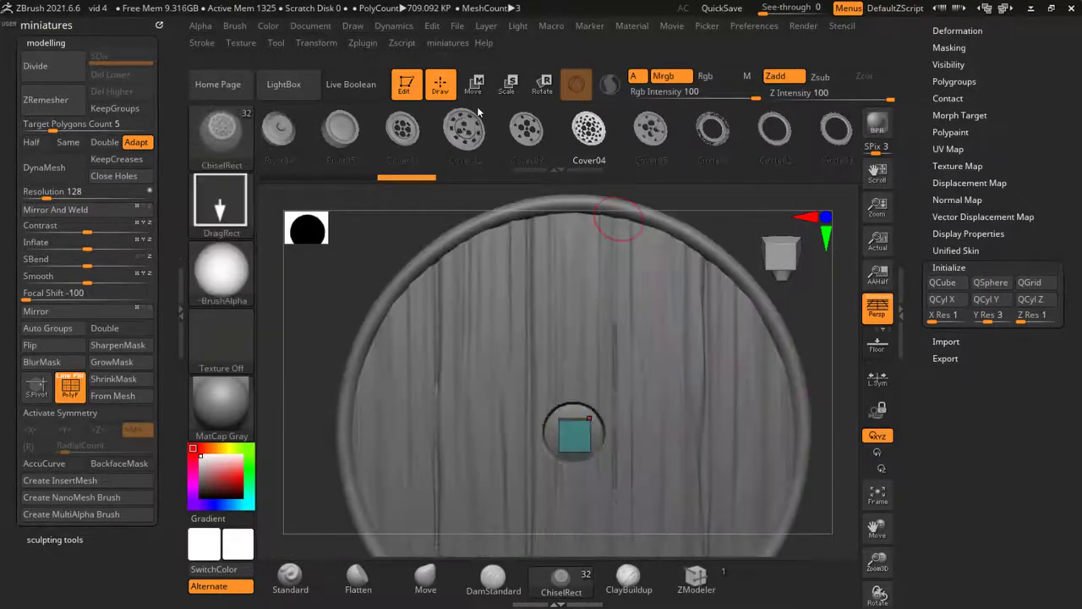
{"action": "left_click", "coordinate": [478, 88]}
{"action": "left_click_drag", "start_coordinate": [540, 433], "coordinate": [643, 460]}
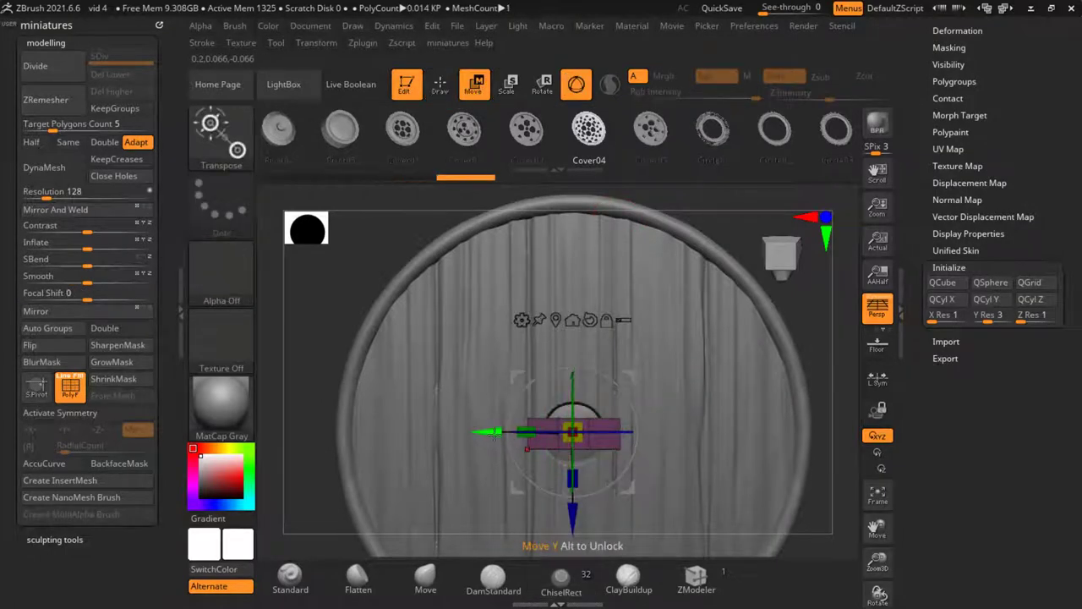
{"action": "left_click_drag", "start_coordinate": [499, 431], "coordinate": [395, 422]}
{"action": "left_click", "coordinate": [437, 86]}
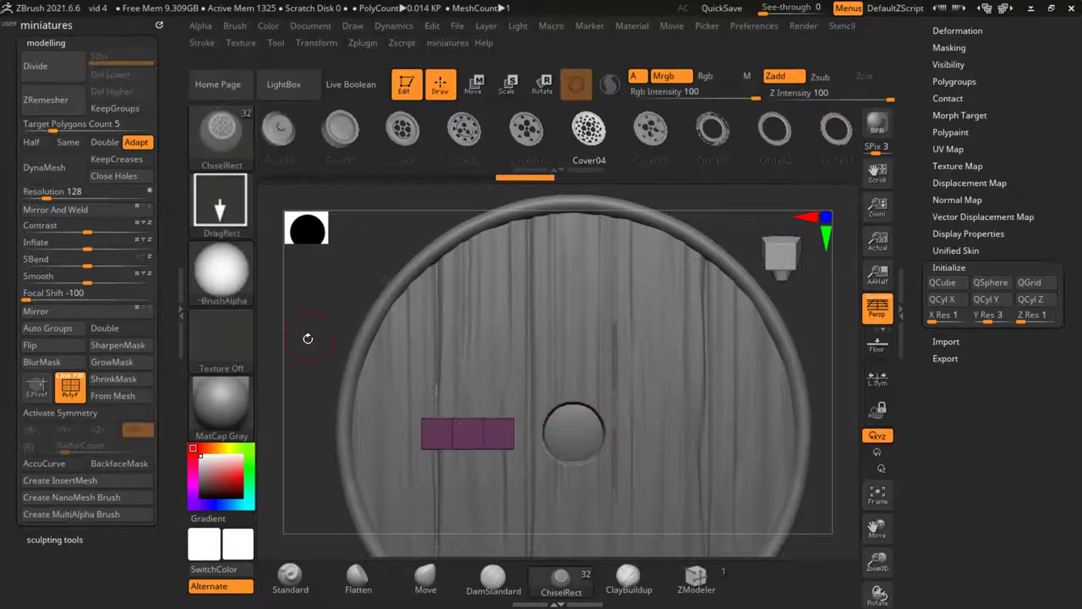
Step: Set the block's symmetry to the Y and Z axes, with X off
{"action": "left_click_drag", "start_coordinate": [307, 339], "coordinate": [386, 254], "text": "alt"}
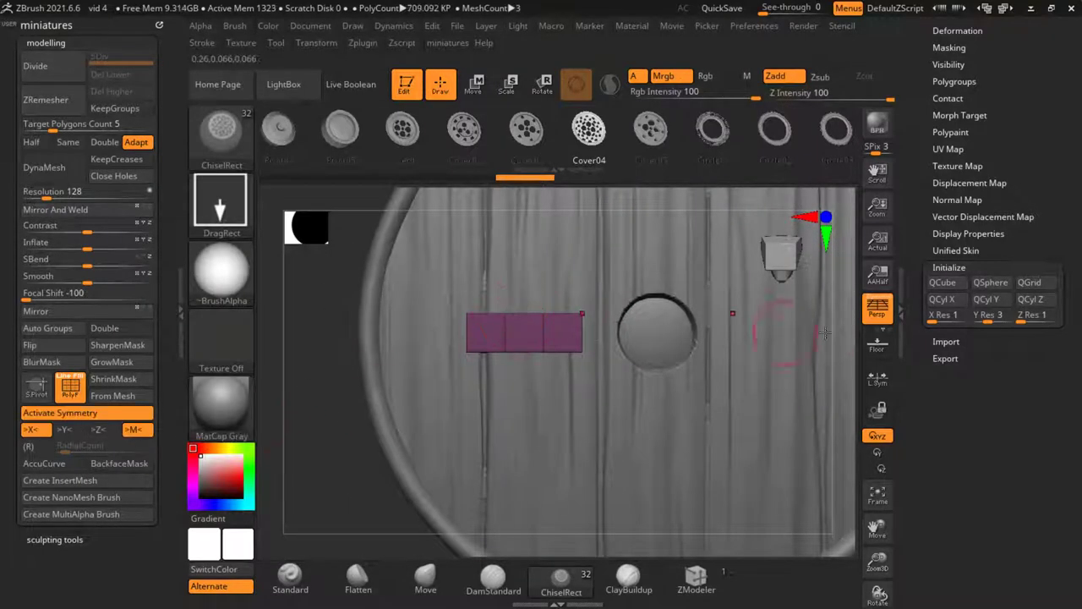
{"action": "left_click_drag", "start_coordinate": [298, 483], "coordinate": [231, 506], "text": "alt"}
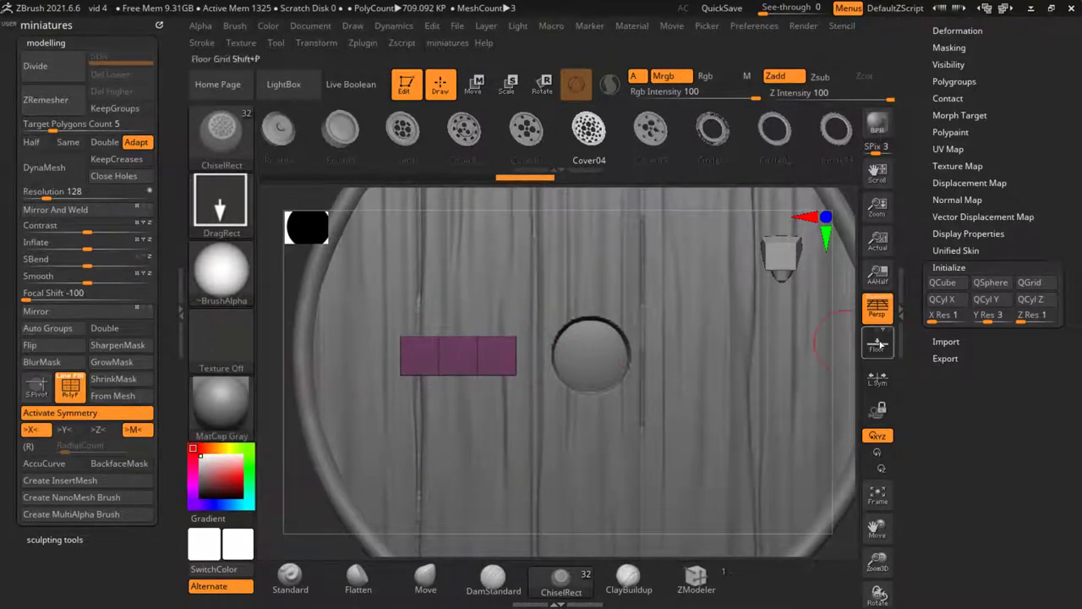
{"action": "left_click", "coordinate": [98, 430]}
{"action": "left_click", "coordinate": [65, 430]}
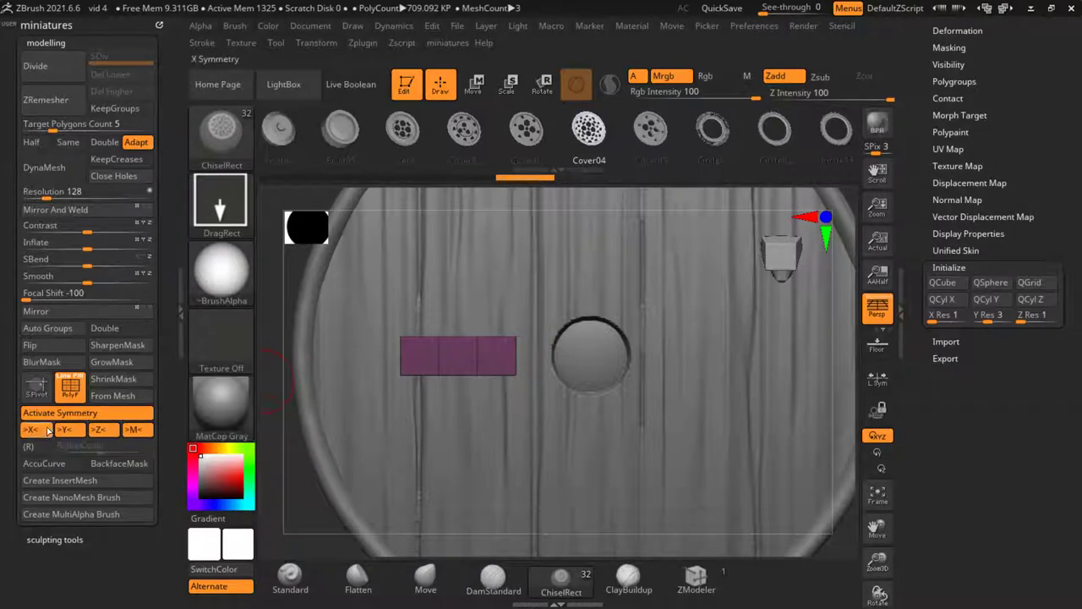
{"action": "left_click_drag", "start_coordinate": [297, 516], "coordinate": [213, 511]}
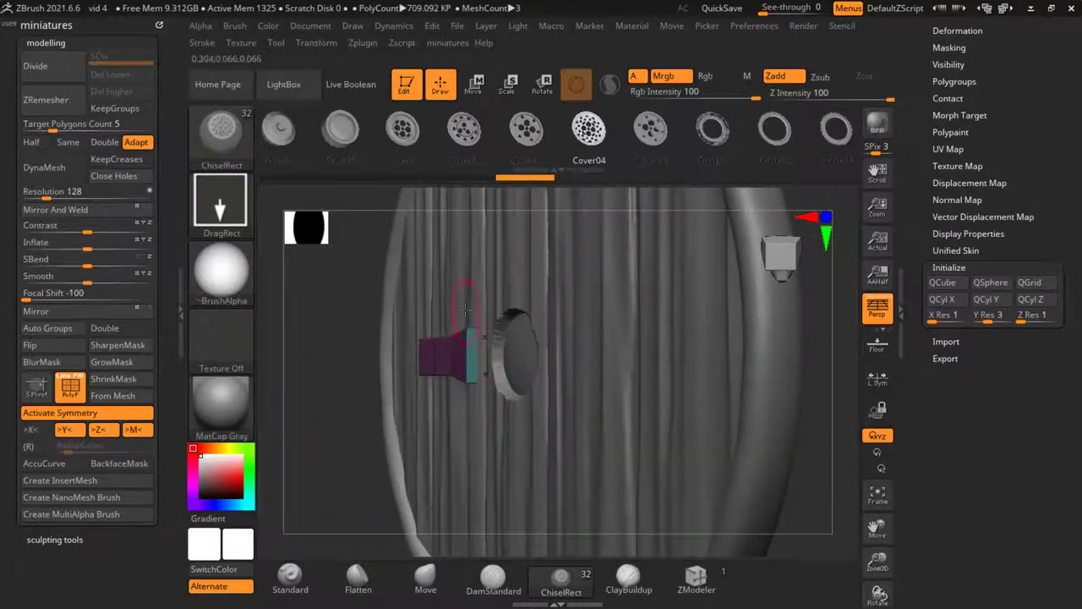
{"action": "left_click_drag", "start_coordinate": [471, 333], "coordinate": [444, 364]}
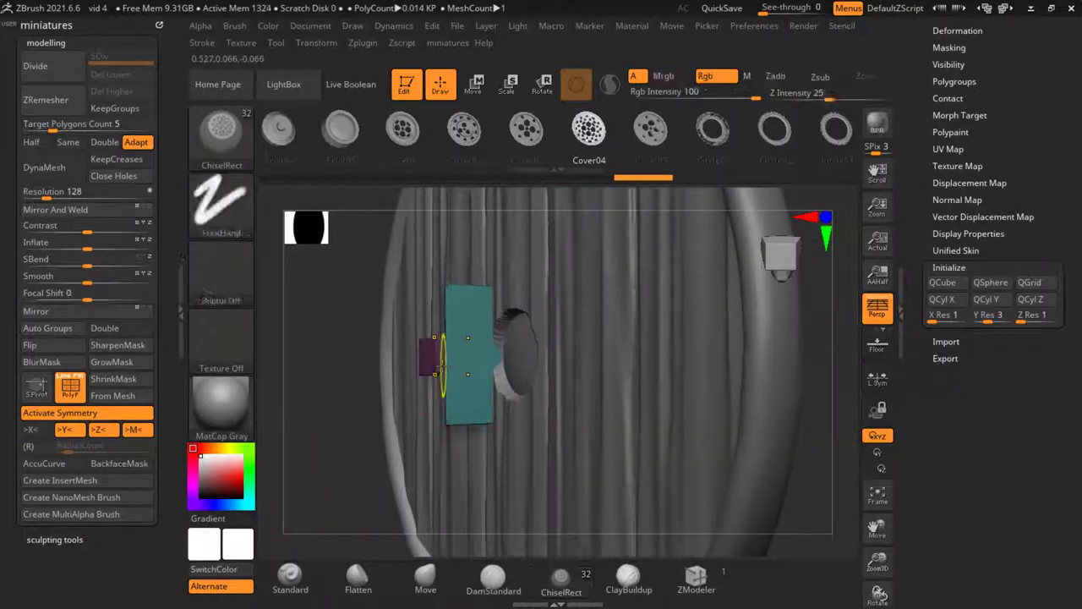
{"action": "key", "text": "ctrl+z"}
{"action": "left_click_drag", "start_coordinate": [289, 512], "coordinate": [380, 507]}
{"action": "key", "text": "ctrl+z"}
{"action": "left_click_drag", "start_coordinate": [733, 500], "coordinate": [833, 508], "text": "alt"}
{"action": "scroll", "coordinate": [640, 327], "scroll_direction": "up", "scroll_amount": 3}
{"action": "key", "text": "ctrl+z"}
{"action": "left_click_drag", "start_coordinate": [622, 347], "coordinate": [631, 234]}
{"action": "key", "text": "ctrl+z"}
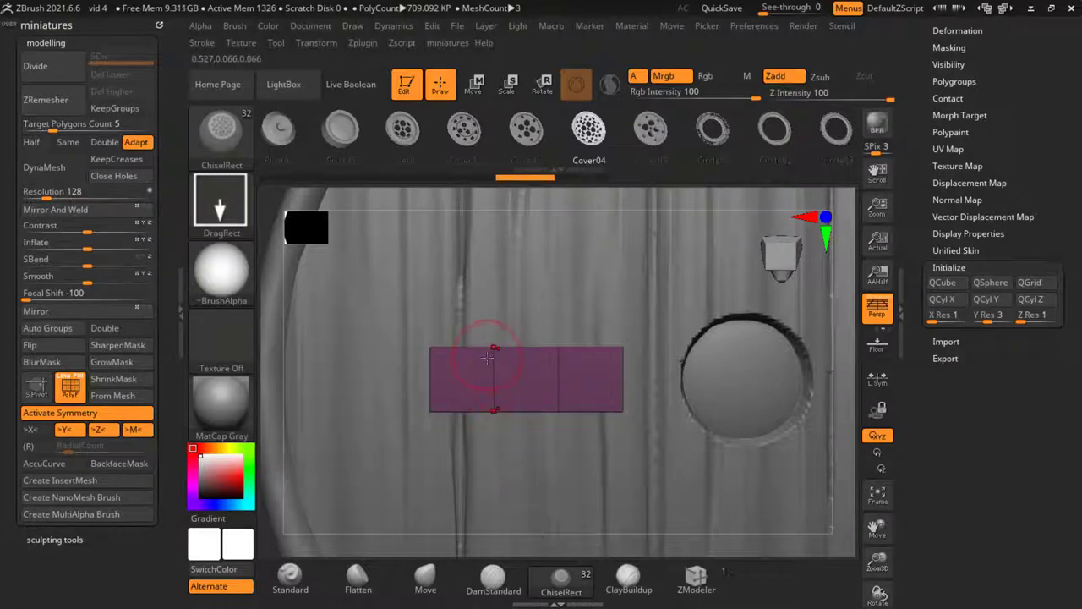
Step: Pull the block's corners with the Move brush into a flared plate with a long tapered outer end and a shorter inner end
{"action": "left_click", "coordinate": [421, 576]}
{"action": "key", "text": "s"}
{"action": "mouse_move", "coordinate": [499, 319]}
{"action": "left_mouse_down"}
{"action": "mouse_move", "coordinate": [497, 220]}
{"action": "mouse_move", "coordinate": [729, 264]}
{"action": "mouse_move", "coordinate": [607, 258]}
{"action": "left_mouse_up"}
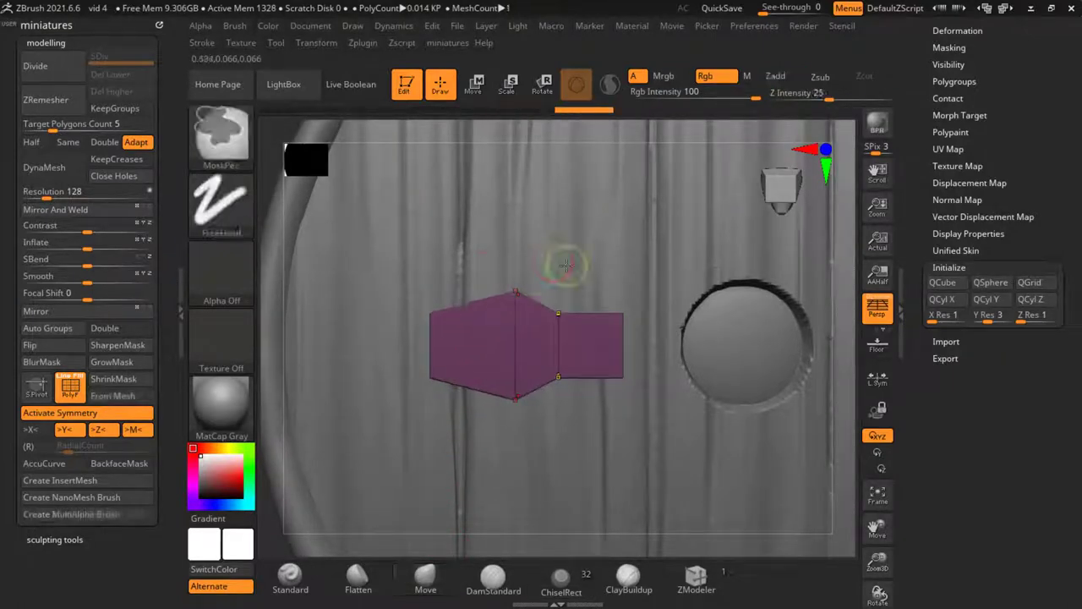
{"action": "key", "text": "ctrl+z"}
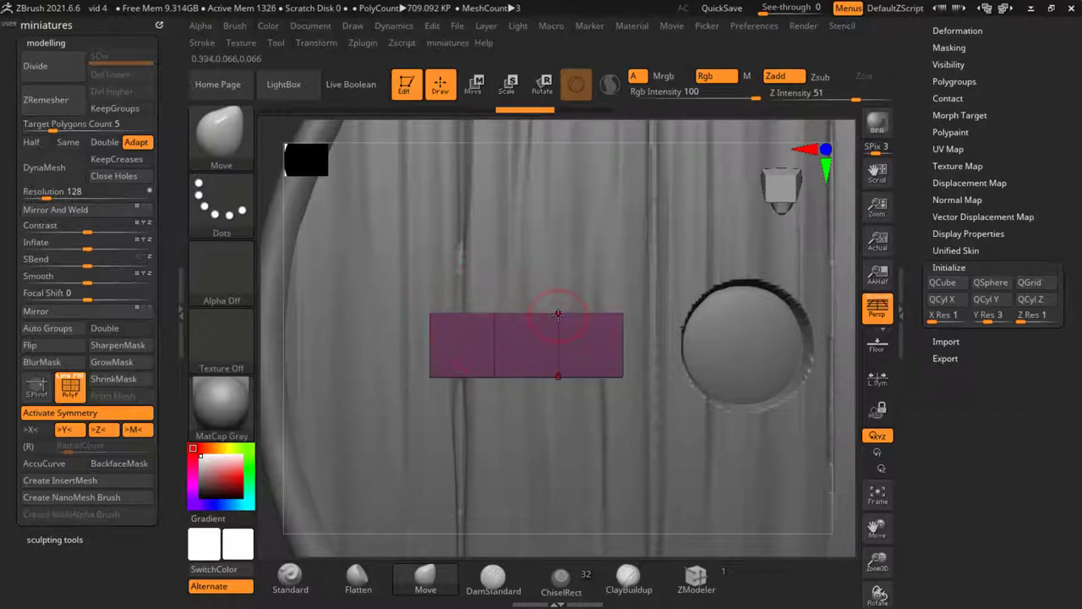
{"action": "left_click_drag", "start_coordinate": [569, 307], "coordinate": [561, 226]}
{"action": "left_click_drag", "start_coordinate": [424, 312], "coordinate": [315, 323]}
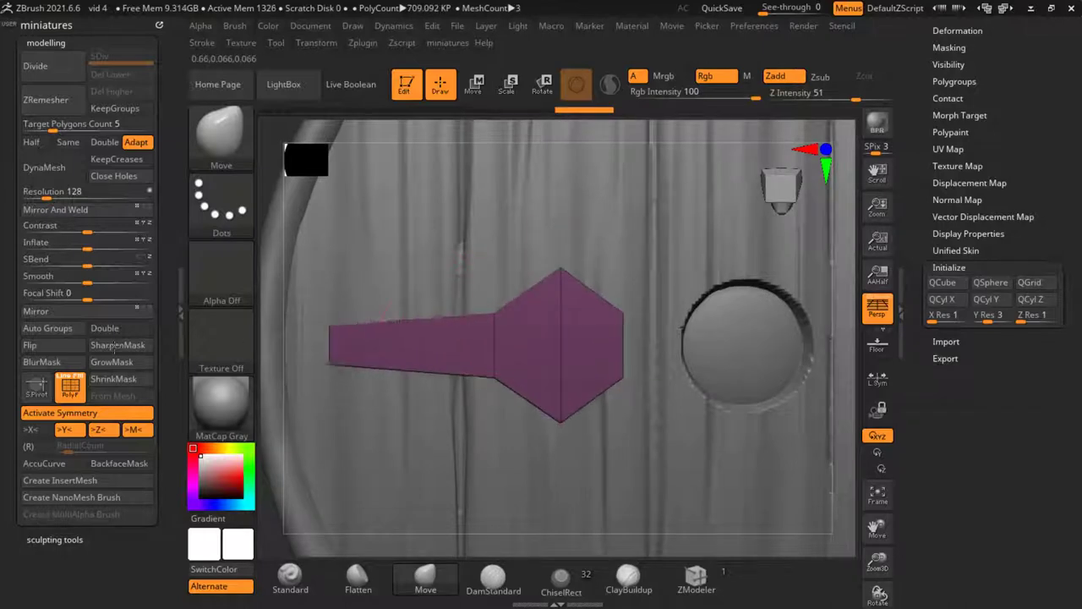
{"action": "left_click_drag", "start_coordinate": [448, 292], "coordinate": [430, 278]}
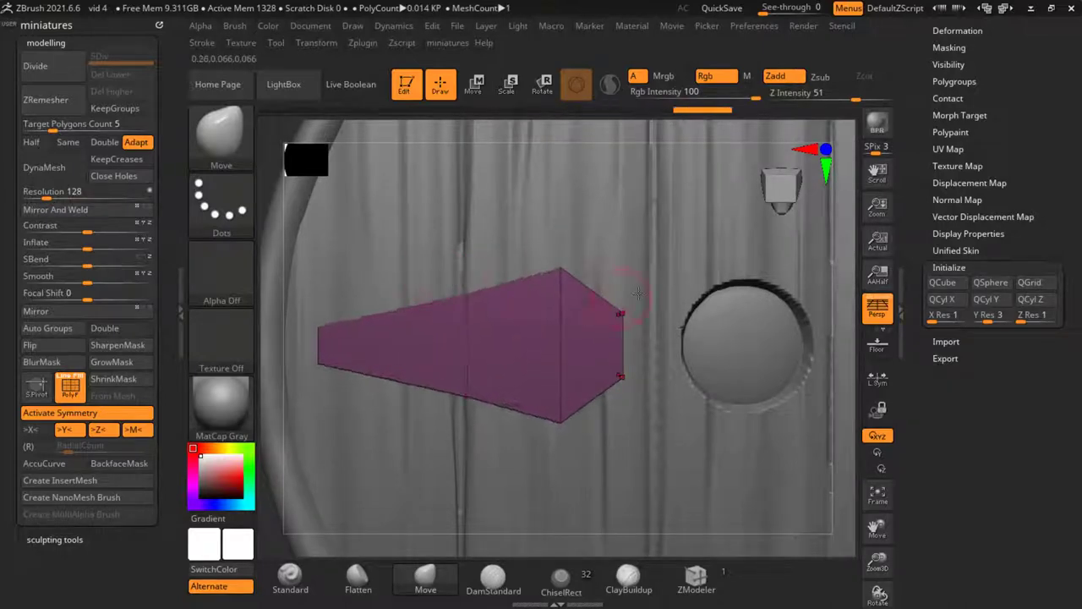
{"action": "left_click_drag", "start_coordinate": [621, 314], "coordinate": [651, 316]}
{"action": "right_click_drag", "start_coordinate": [420, 316], "coordinate": [394, 317], "text": "ctrl"}
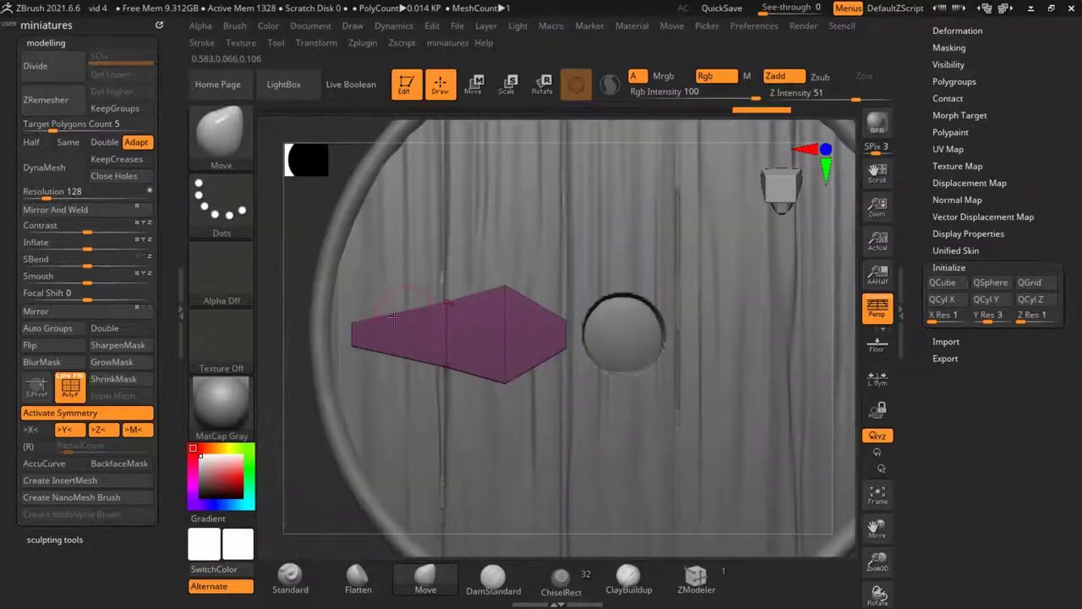
{"action": "left_click", "coordinate": [57, 94]}
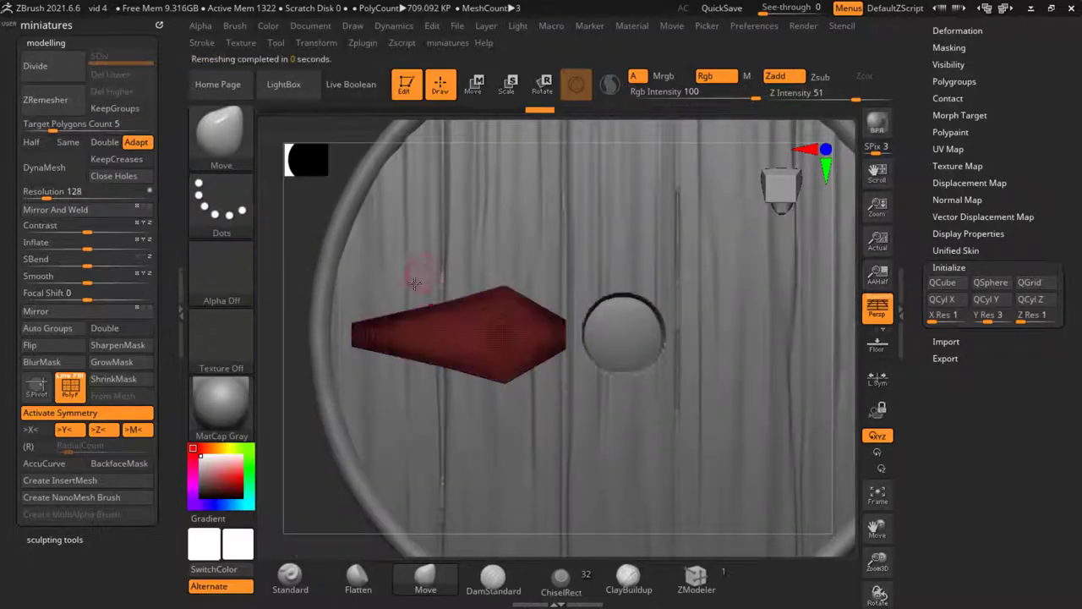
{"action": "left_click", "coordinate": [101, 144]}
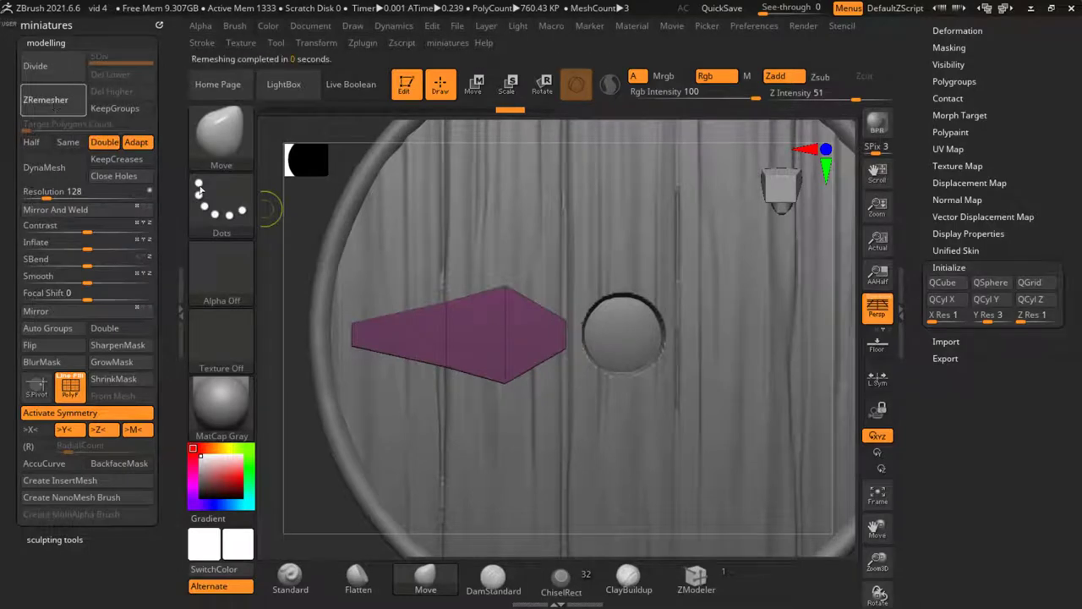
{"action": "key", "text": "ctrl+shift+z"}
{"action": "right_click_drag", "start_coordinate": [490, 289], "coordinate": [483, 302], "text": "ctrl"}
{"action": "key", "text": "ctrl+z"}
{"action": "left_click", "coordinate": [51, 77]}
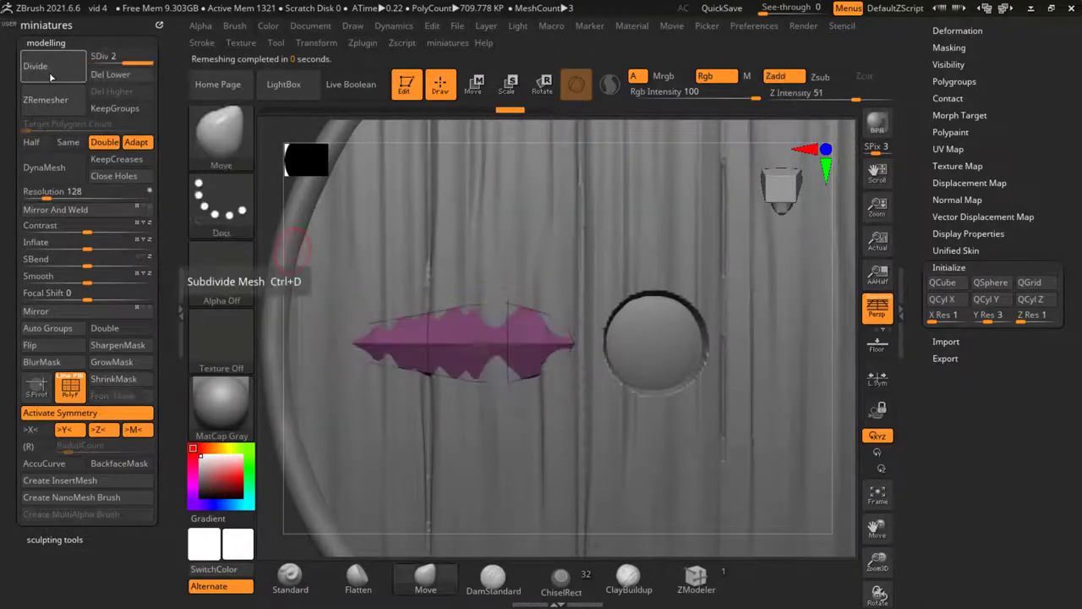
{"action": "left_click", "coordinate": [80, 99]}
Step: Remesh the plate with DynaMesh at resolution 528, curve its edges inward, and extend its inner end to the recess
{"action": "left_click", "coordinate": [70, 194]}
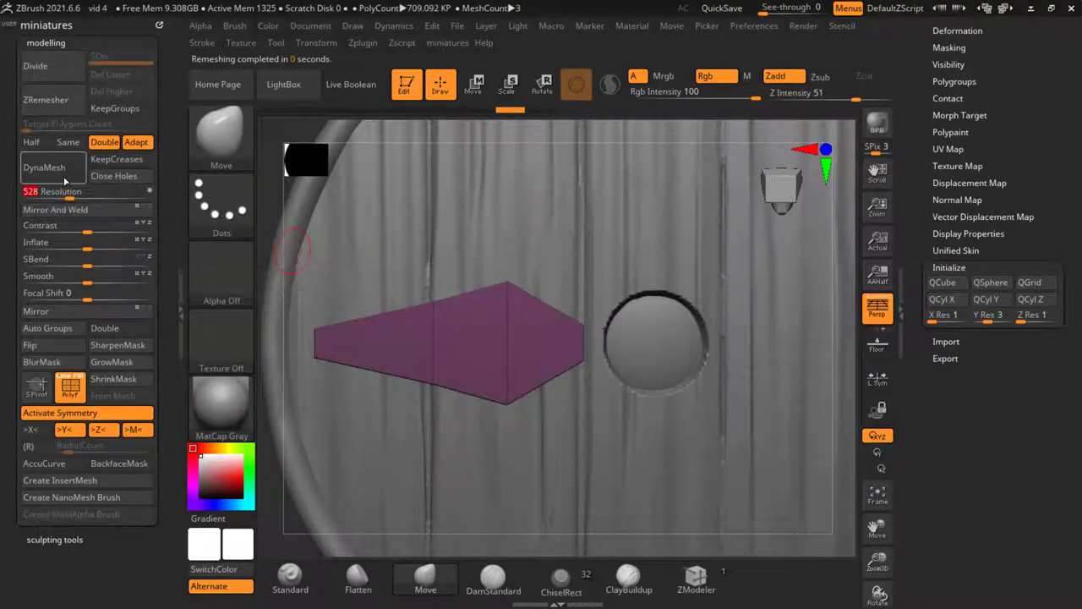
{"action": "left_click", "coordinate": [64, 175]}
{"action": "left_click_drag", "start_coordinate": [423, 309], "coordinate": [354, 316]}
{"action": "scroll", "coordinate": [480, 290], "scroll_direction": "up", "scroll_amount": 3}
{"action": "left_click_drag", "start_coordinate": [481, 290], "coordinate": [484, 303]}
{"action": "left_click_drag", "start_coordinate": [584, 310], "coordinate": [581, 331]}
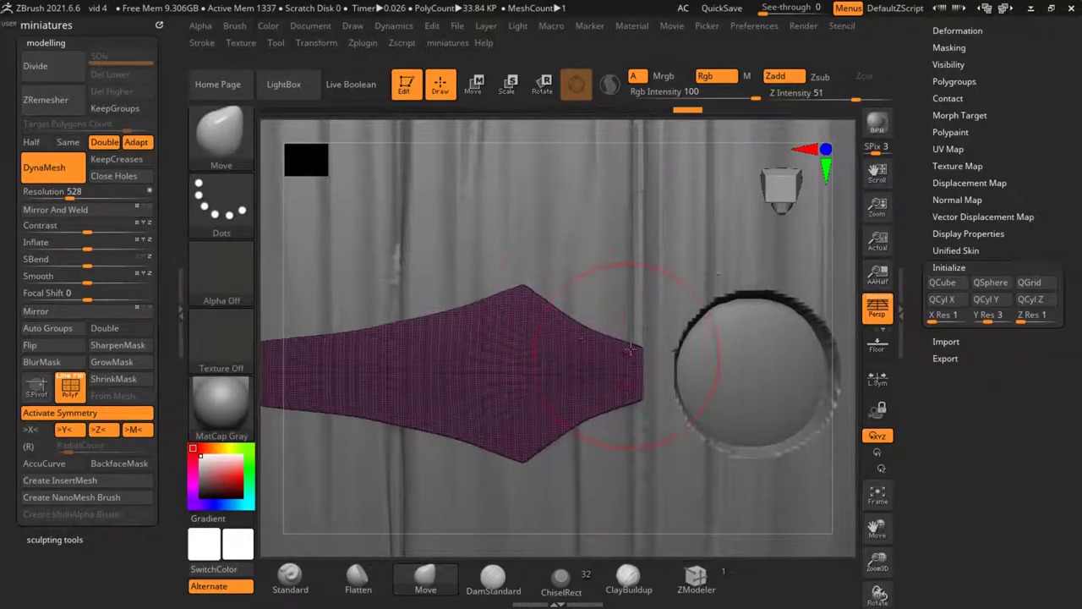
{"action": "left_click_drag", "start_coordinate": [648, 348], "coordinate": [679, 350]}
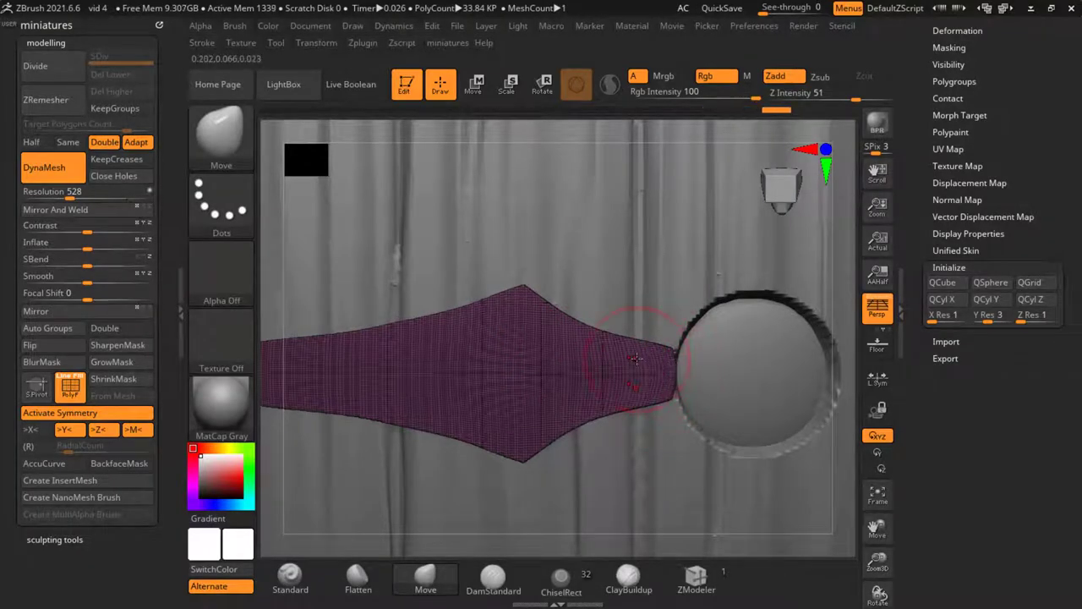
Step: Refine the curved taper along the plate's outer arm with the Move brush
{"action": "scroll", "coordinate": [637, 359], "scroll_direction": "down", "scroll_amount": 3}
{"action": "scroll", "coordinate": [531, 353], "scroll_direction": "up", "scroll_amount": 4}
{"action": "left_click_drag", "start_coordinate": [516, 343], "coordinate": [510, 352]}
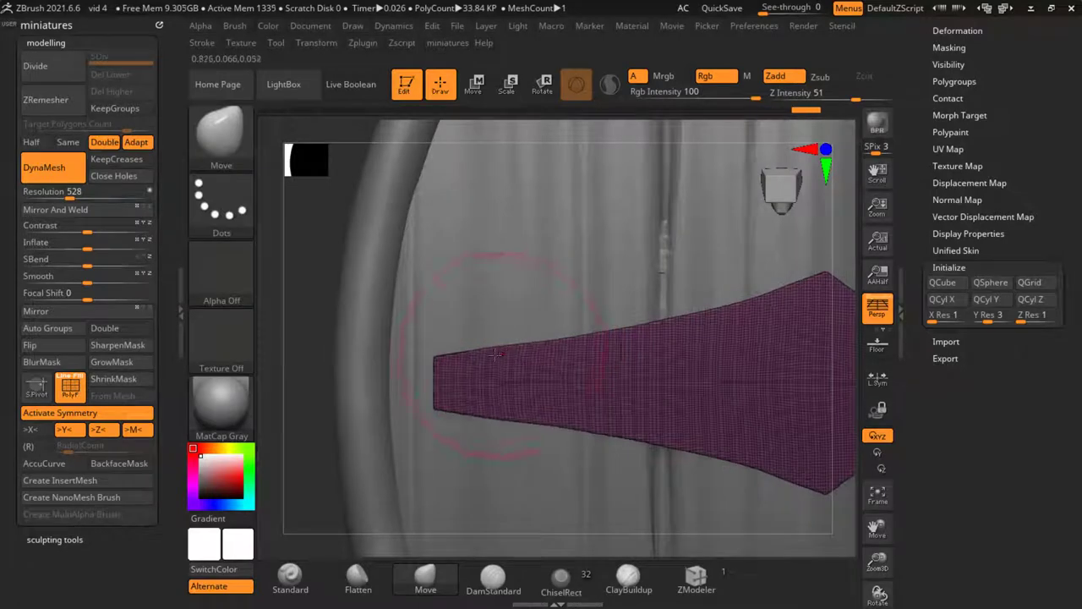
{"action": "scroll", "coordinate": [469, 357], "scroll_direction": "down", "scroll_amount": 4}
{"action": "scroll", "coordinate": [677, 374], "scroll_direction": "up", "scroll_amount": 1}
{"action": "scroll", "coordinate": [566, 373], "scroll_direction": "up", "scroll_amount": 2}
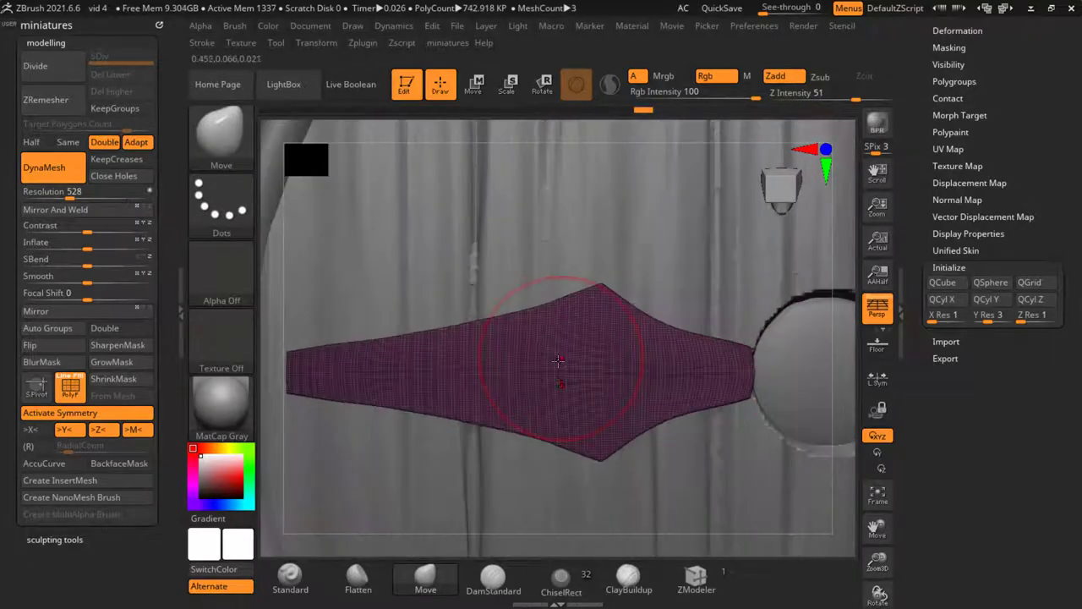
{"action": "scroll", "coordinate": [560, 372], "scroll_direction": "down", "scroll_amount": 4}
Step: Thin the plate and shift it towards the shield's back so it stays clear of the front face
{"action": "left_click_drag", "start_coordinate": [373, 423], "coordinate": [281, 433]}
{"action": "left_click", "coordinate": [473, 84]}
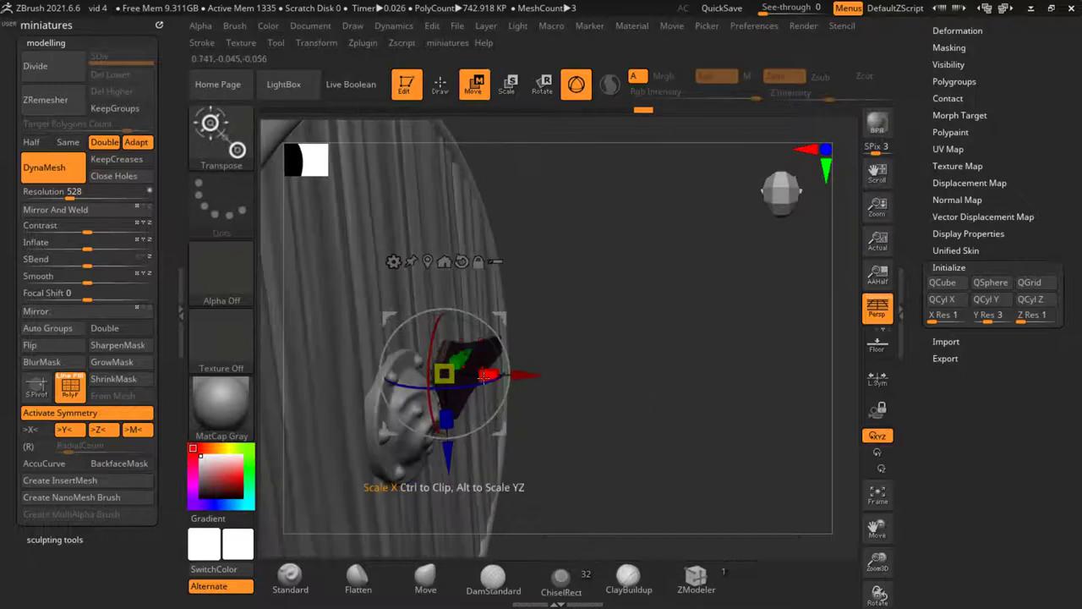
{"action": "left_click_drag", "start_coordinate": [457, 374], "coordinate": [443, 375]}
{"action": "left_click_drag", "start_coordinate": [531, 377], "coordinate": [524, 377]}
{"action": "key", "text": "ctrl+z"}
{"action": "key", "text": "x"}
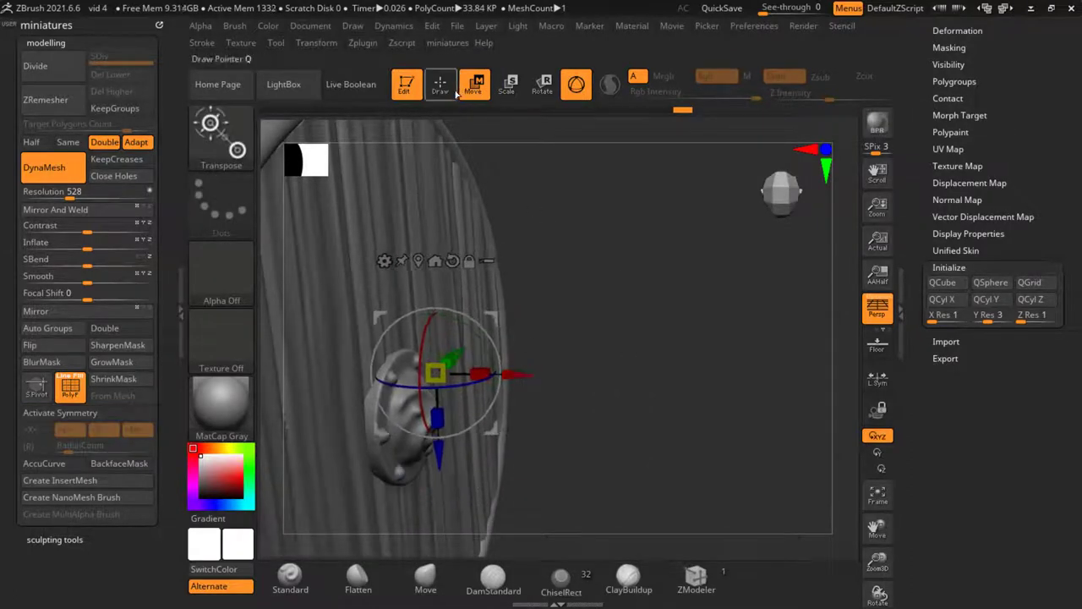
Step: Round off the plate's outer end with the Move brush, mirrored across its length
{"action": "left_click", "coordinate": [445, 88]}
{"action": "left_click_drag", "start_coordinate": [644, 353], "coordinate": [448, 239]}
{"action": "mouse_move", "coordinate": [291, 250]}
{"action": "left_mouse_down", "text": "shift"}
{"action": "mouse_move", "coordinate": [445, 212]}
{"action": "mouse_move", "coordinate": [447, 384]}
{"action": "mouse_move", "coordinate": [401, 386]}
{"action": "left_mouse_up", "text": "shift"}
{"action": "key", "text": "x"}
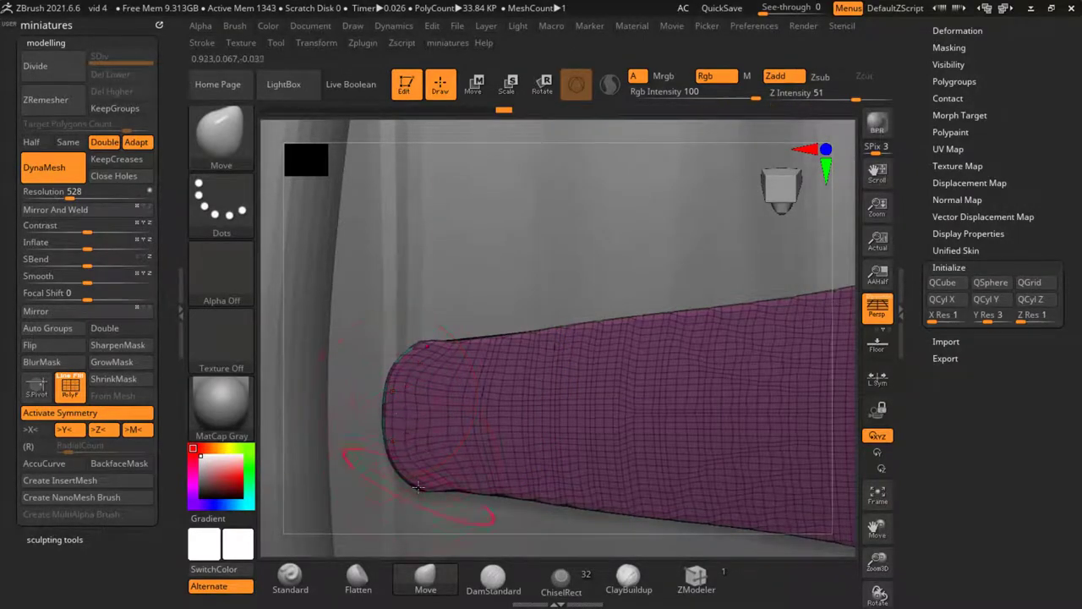
{"action": "left_click_drag", "start_coordinate": [423, 484], "coordinate": [425, 462]}
{"action": "left_click_drag", "start_coordinate": [378, 397], "coordinate": [379, 366], "text": "alt"}
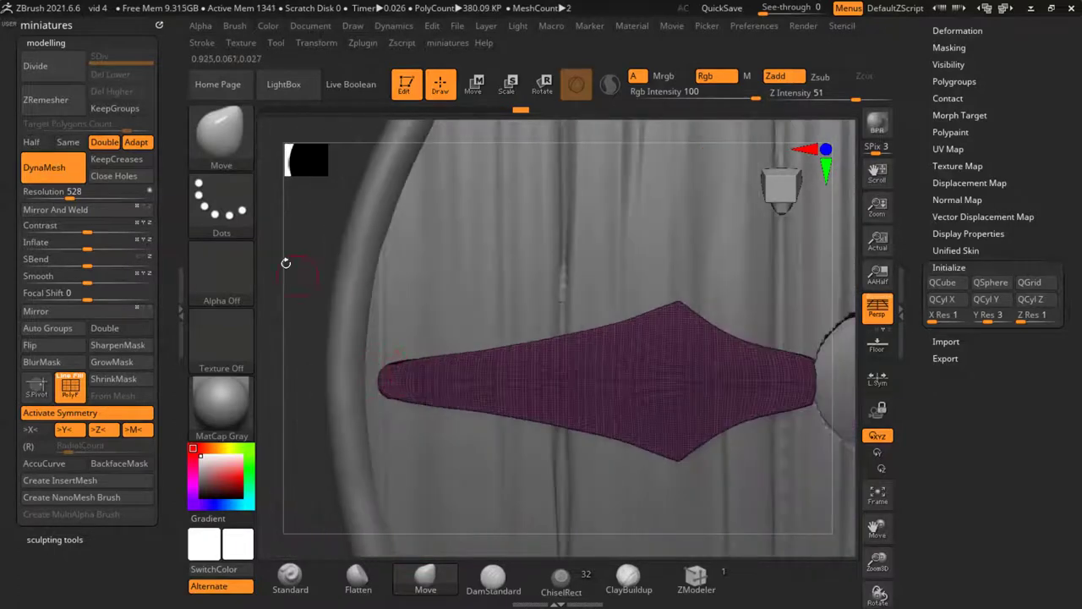
Step: Place sphere rivets on the plate with the ChiselRect brush: a mirrored pair at the wide corners and one at the outer end
{"action": "right_click", "coordinate": [305, 235]}
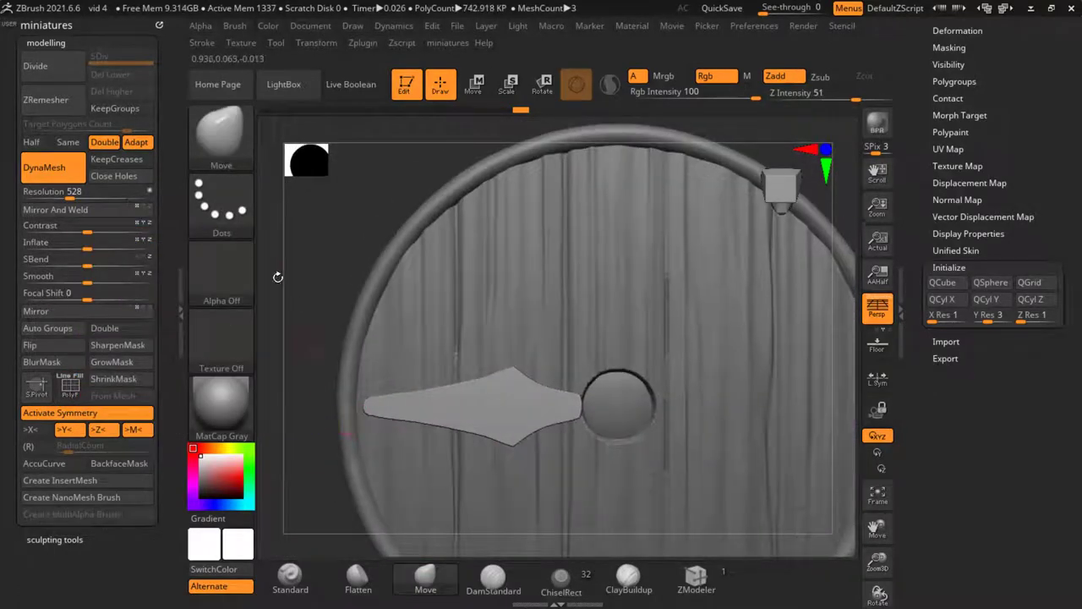
{"action": "left_click", "coordinate": [560, 580]}
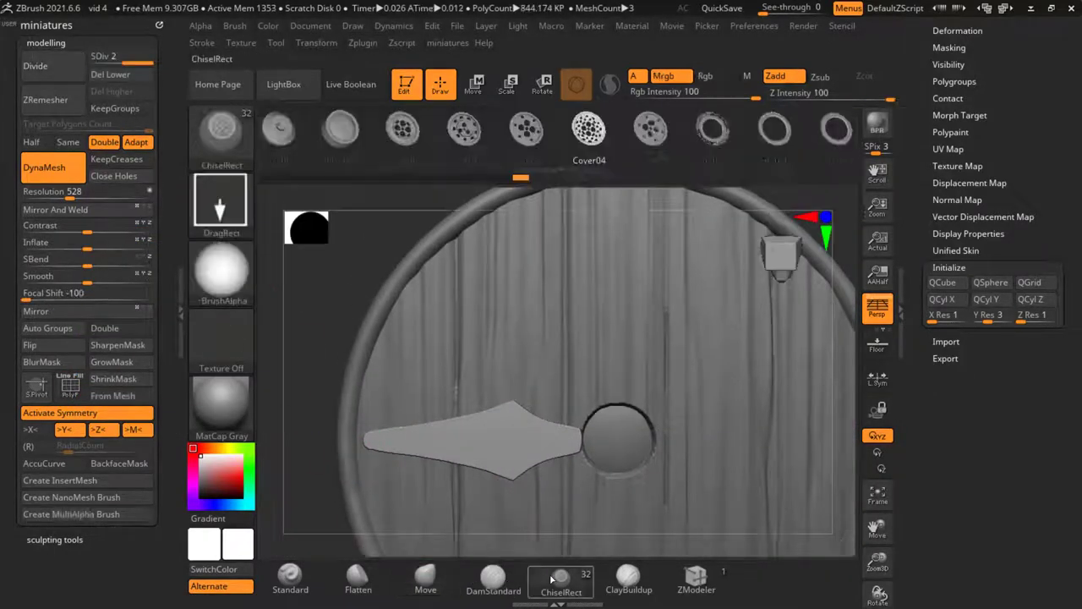
{"action": "mouse_move", "coordinate": [485, 376]}
{"action": "right_mouse_down", "text": "ctrl"}
{"action": "mouse_move", "coordinate": [495, 406]}
{"action": "mouse_move", "coordinate": [572, 389]}
{"action": "right_mouse_up", "text": "ctrl"}
{"action": "right_click_drag", "start_coordinate": [570, 444], "coordinate": [564, 449], "text": "ctrl"}
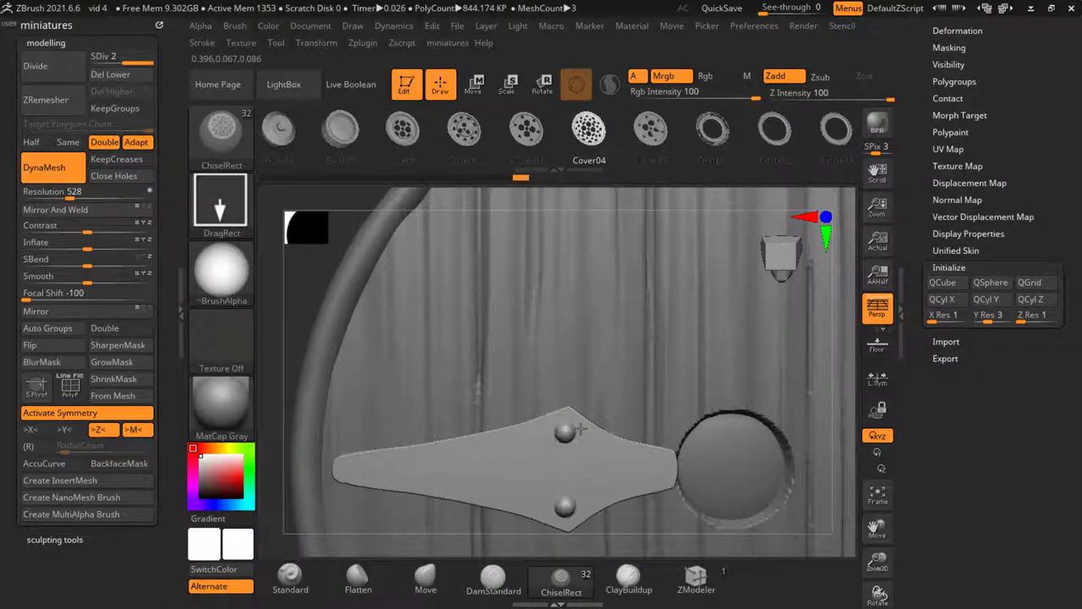
{"action": "key", "text": "x"}
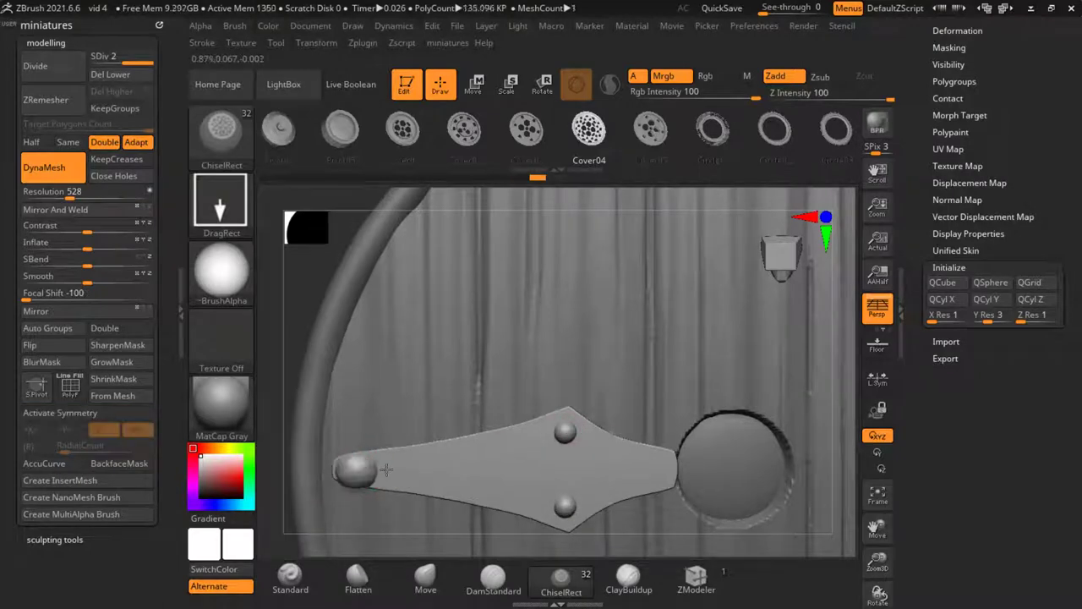
{"action": "right_click_drag", "start_coordinate": [371, 468], "coordinate": [396, 376], "text": "ctrl"}
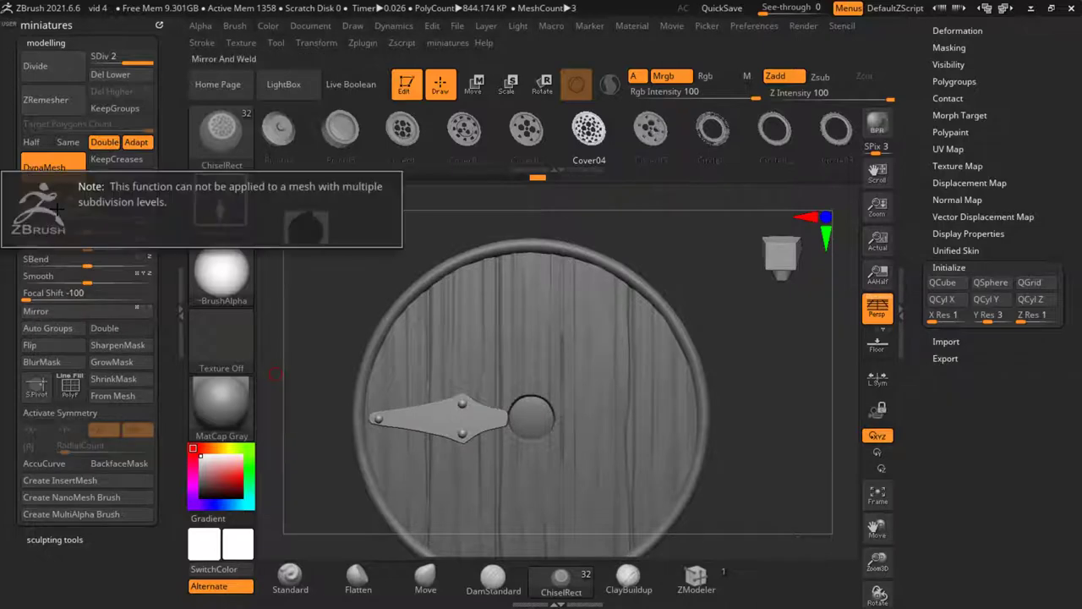
Step: Delete the plate's lower subdivision level and mirror the riveted plate across X to the other side of the recess
{"action": "left_click", "coordinate": [112, 78]}
{"action": "left_click", "coordinate": [96, 210]}
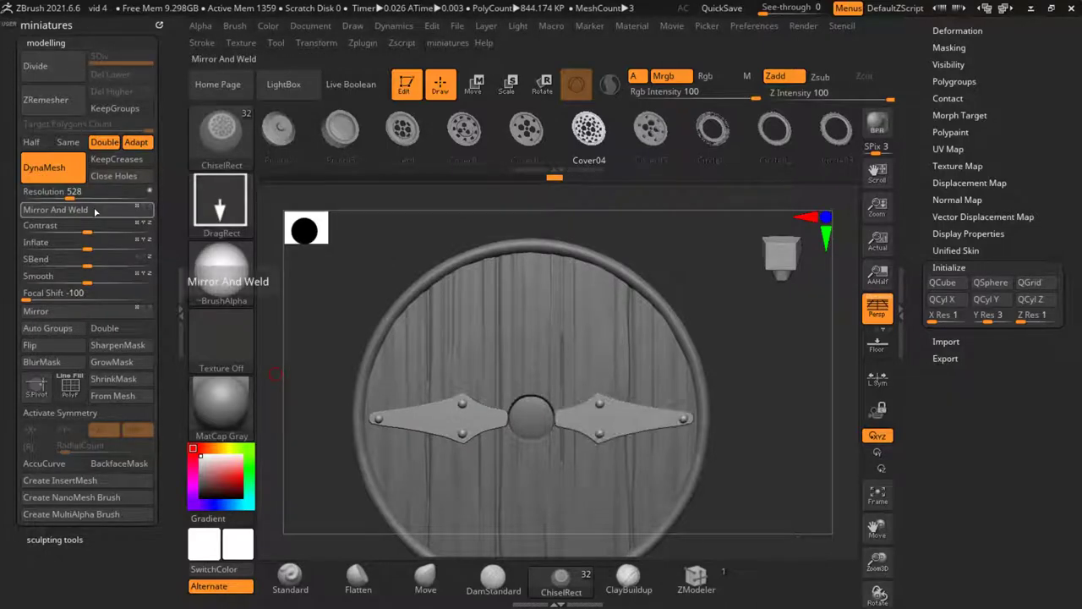
{"action": "right_click_drag", "start_coordinate": [404, 369], "coordinate": [427, 299], "text": "ctrl"}
{"action": "right_click_drag", "start_coordinate": [654, 406], "coordinate": [685, 361], "text": "alt"}
{"action": "right_click_drag", "start_coordinate": [548, 379], "coordinate": [558, 313], "text": "ctrl"}
{"action": "right_click_drag", "start_coordinate": [719, 465], "coordinate": [647, 467]}
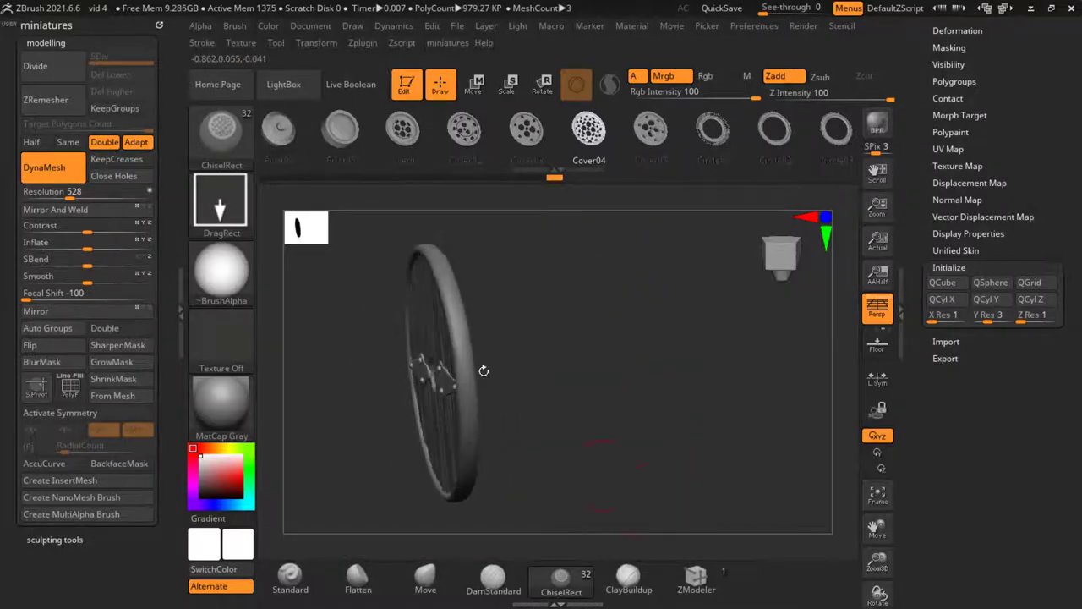
Step: Shift the pair of riveted plates slightly along the shield's thickness to seat them on the back
{"action": "right_click_drag", "start_coordinate": [483, 369], "coordinate": [468, 406], "text": "ctrl"}
{"action": "left_click", "coordinate": [470, 88]}
{"action": "left_click_drag", "start_coordinate": [493, 340], "coordinate": [488, 340]}
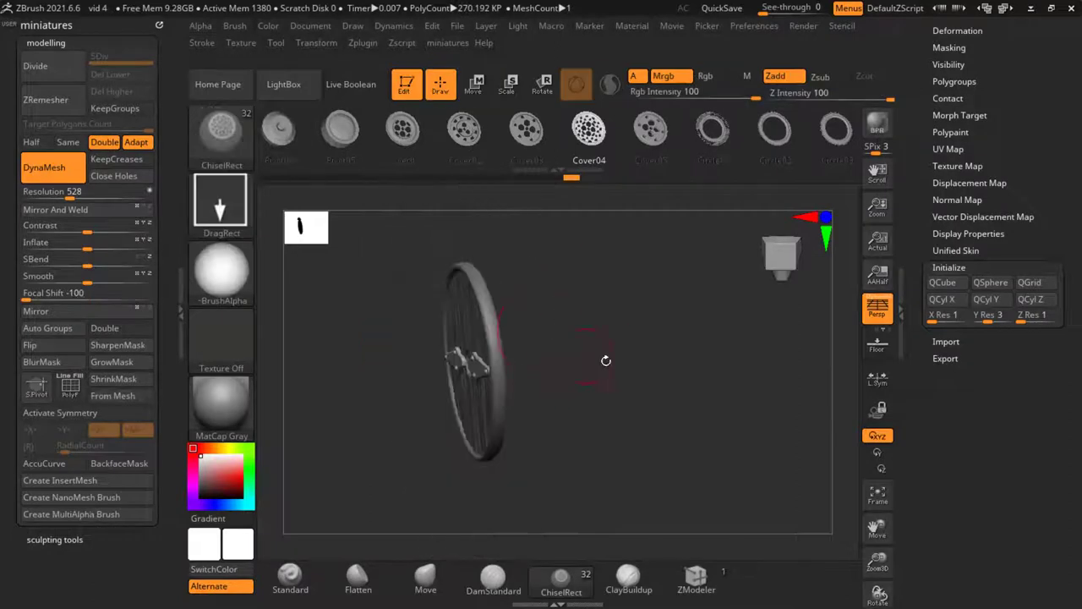
{"action": "left_click_drag", "start_coordinate": [642, 279], "coordinate": [671, 318]}
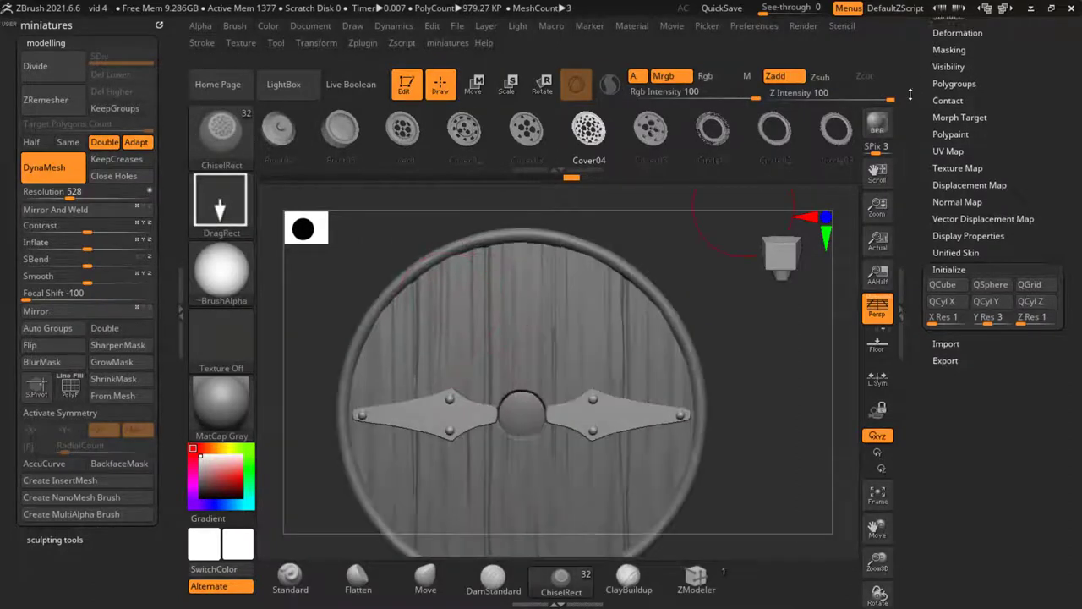
Step: Insert a Cube3D as a new subtool
{"action": "left_click_drag", "start_coordinate": [932, 25], "coordinate": [912, 143]}
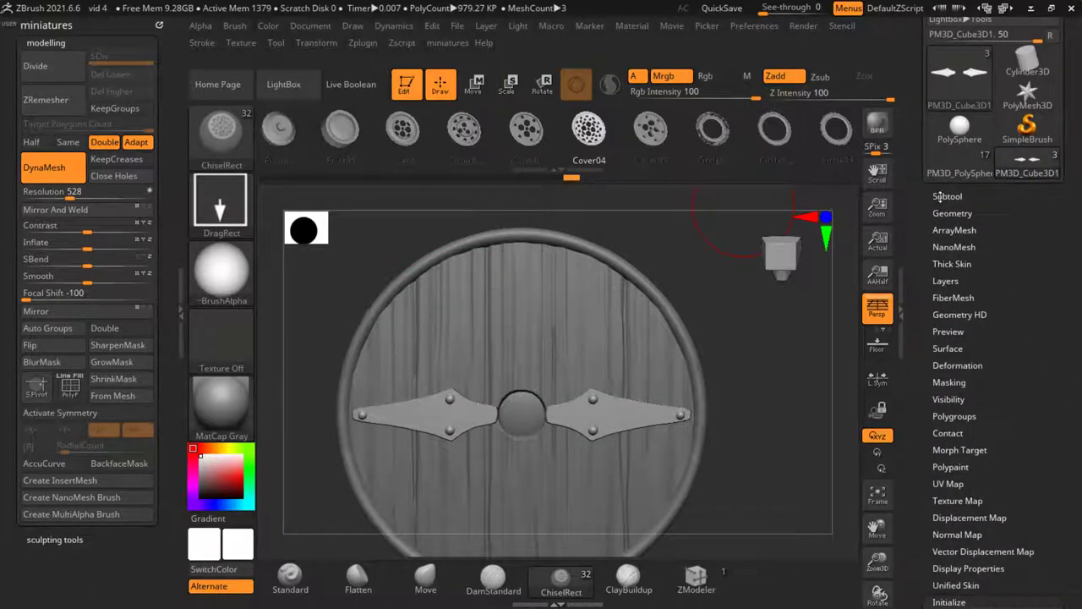
{"action": "left_click_drag", "start_coordinate": [939, 196], "coordinate": [937, 199]}
{"action": "left_click_drag", "start_coordinate": [914, 242], "coordinate": [925, 205]}
{"action": "left_click", "coordinate": [945, 152]}
{"action": "left_click_drag", "start_coordinate": [966, 457], "coordinate": [968, 248]}
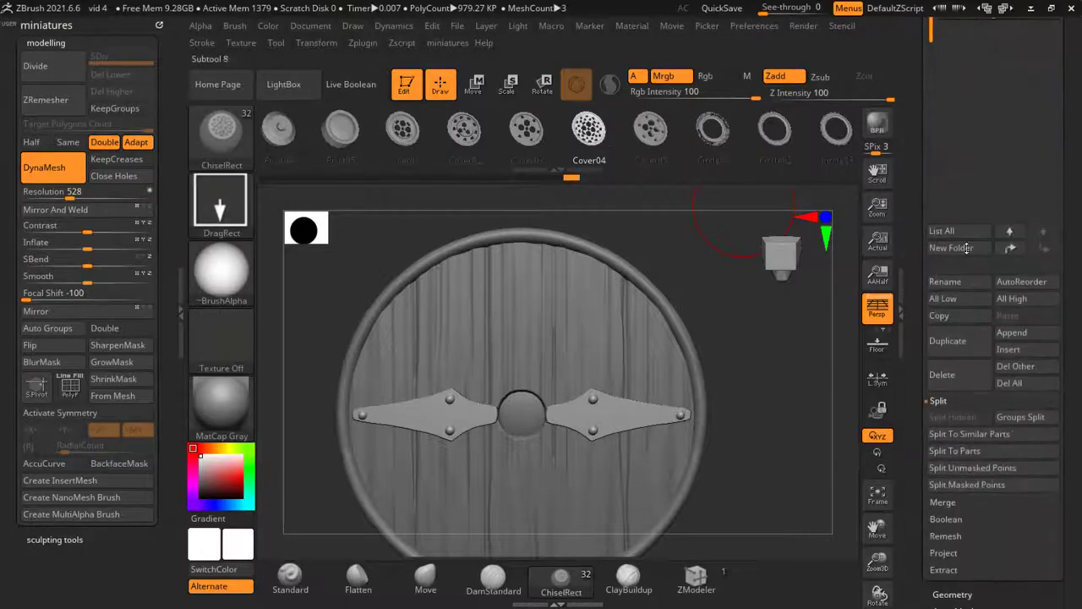
{"action": "left_click", "coordinate": [1017, 349]}
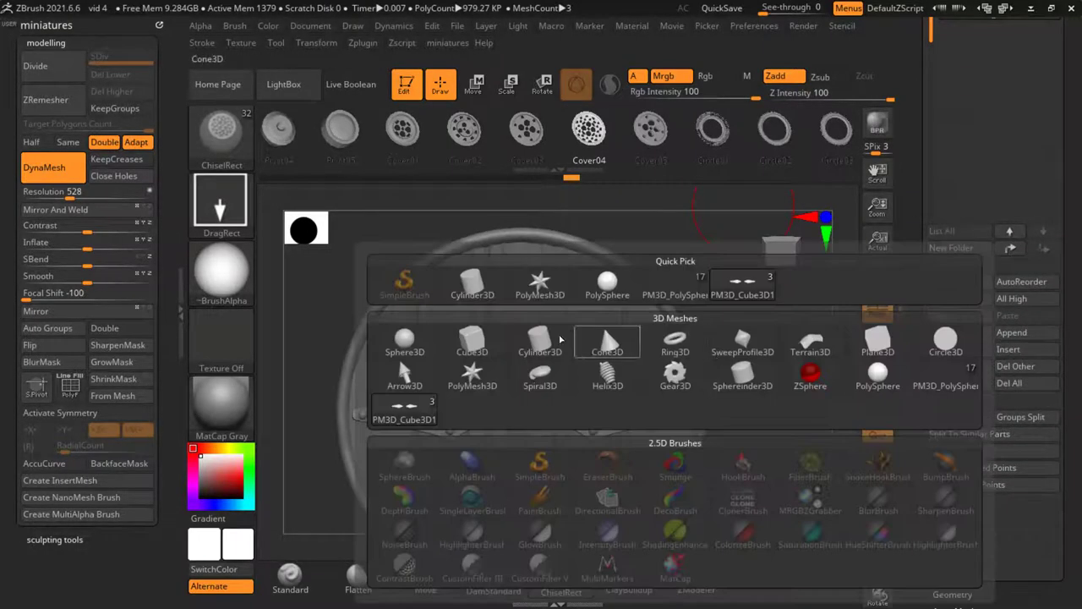
{"action": "left_click", "coordinate": [465, 348]}
Step: Scale the cube into a thin horizontal bar and place it on the planks above the recess, with perspective off
{"action": "left_click", "coordinate": [473, 85]}
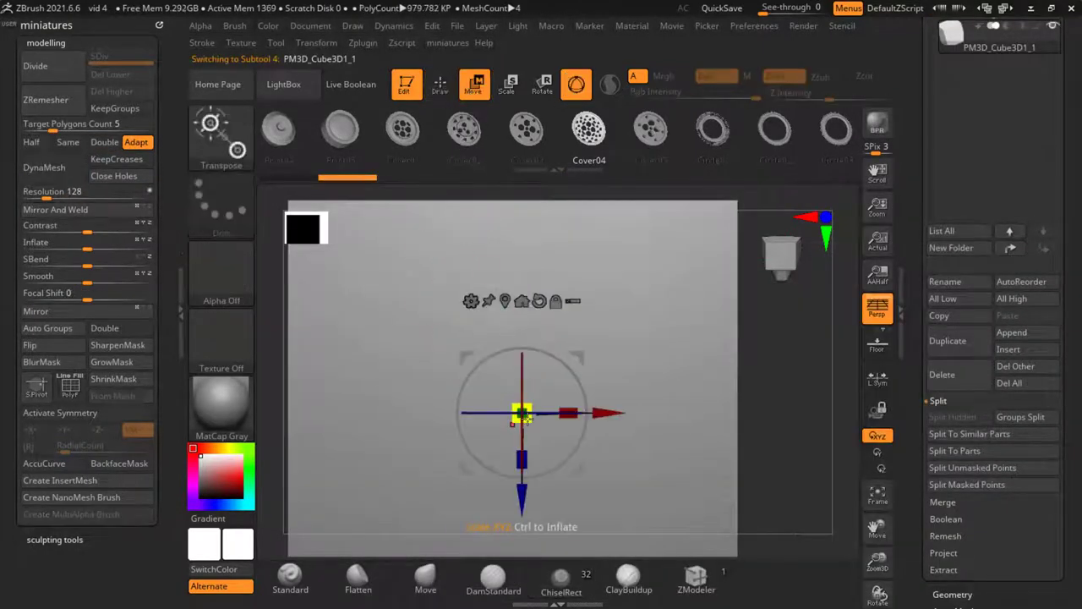
{"action": "left_click_drag", "start_coordinate": [526, 463], "coordinate": [525, 419]}
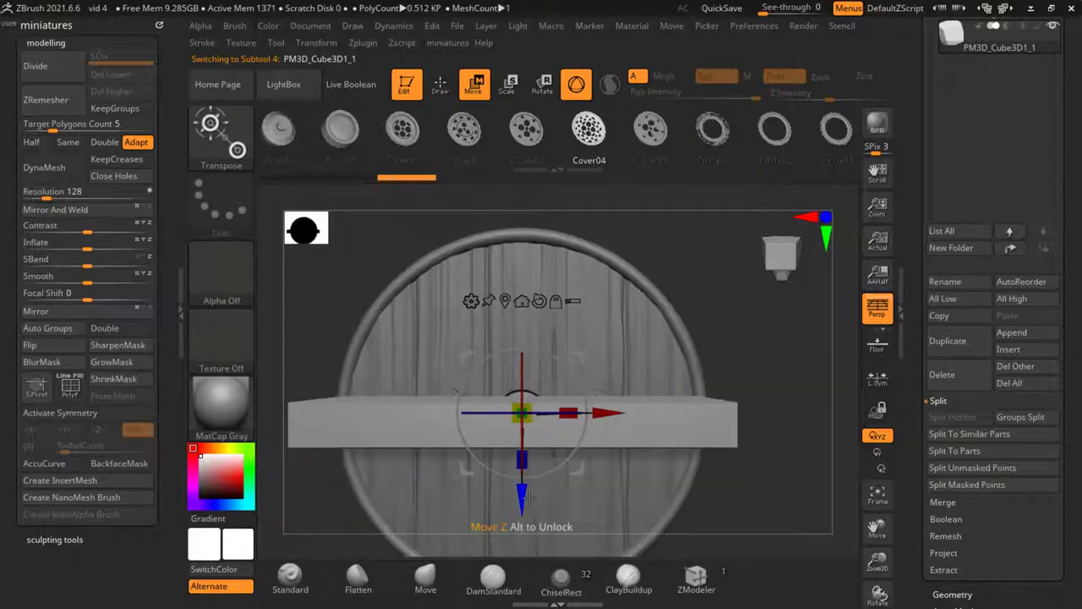
{"action": "left_click_drag", "start_coordinate": [521, 498], "coordinate": [522, 396]}
{"action": "left_click", "coordinate": [871, 309]}
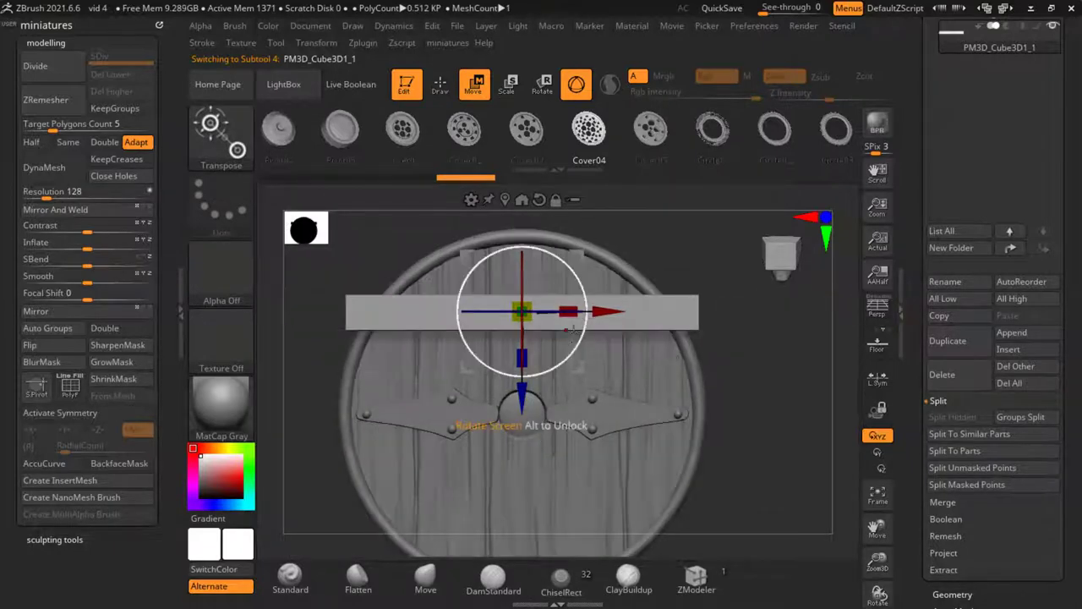
{"action": "left_click_drag", "start_coordinate": [569, 312], "coordinate": [465, 305]}
{"action": "left_click_drag", "start_coordinate": [524, 360], "coordinate": [524, 260]}
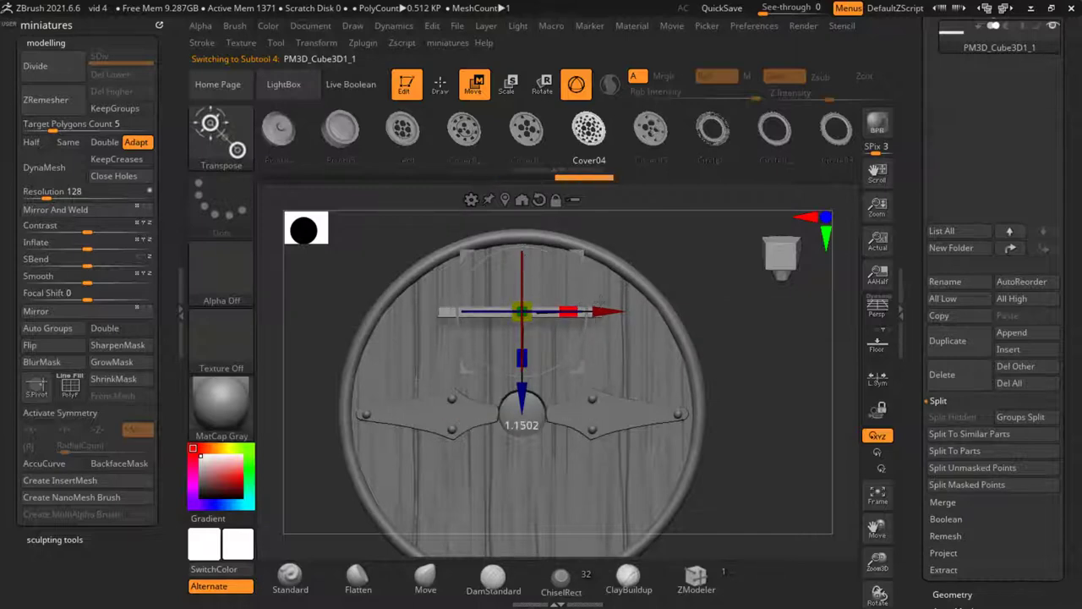
Step: Reduce the bar's depth to about the rim's thickness and shift it towards the shield's back so it rests on the planks
{"action": "left_click_drag", "start_coordinate": [774, 394], "coordinate": [621, 411]}
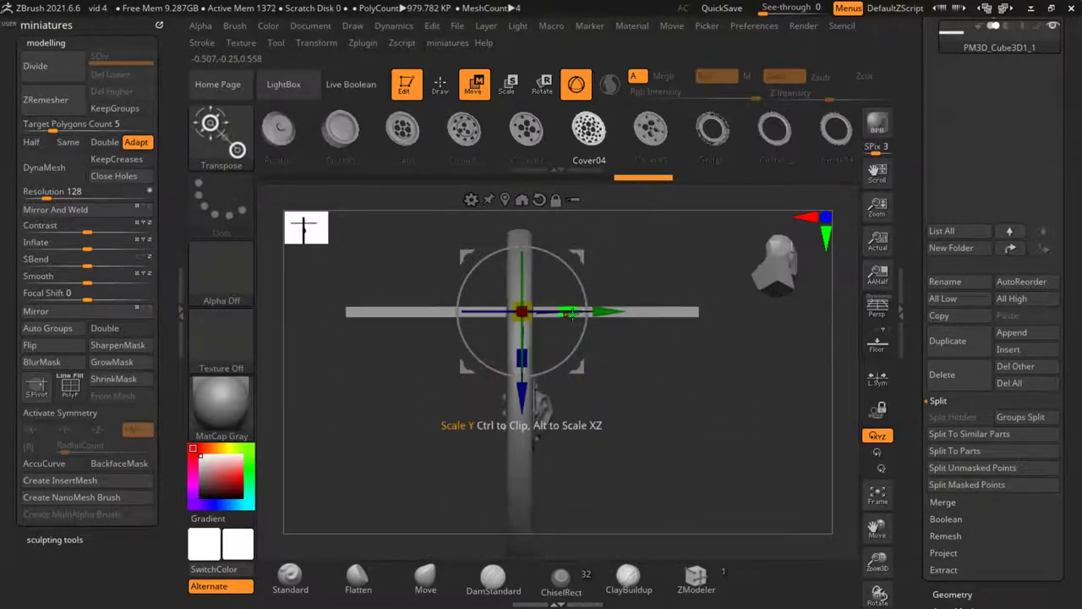
{"action": "left_click_drag", "start_coordinate": [569, 312], "coordinate": [434, 317]}
{"action": "right_click_drag", "start_coordinate": [508, 308], "coordinate": [587, 341], "text": "ctrl"}
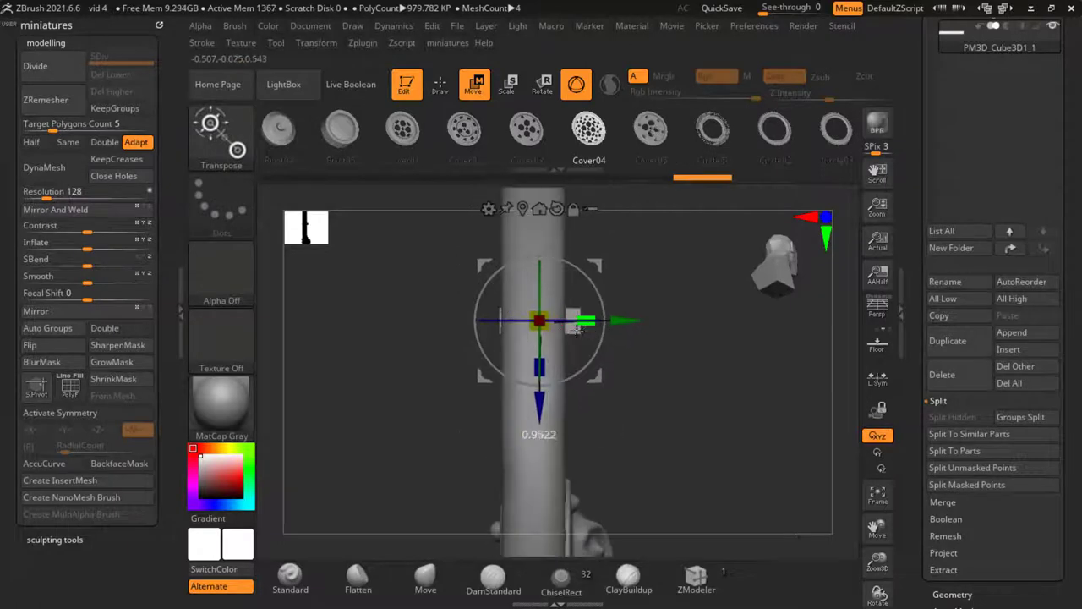
{"action": "mouse_move", "coordinate": [626, 327]}
{"action": "left_mouse_down"}
{"action": "mouse_move", "coordinate": [591, 327]}
{"action": "mouse_move", "coordinate": [609, 327]}
{"action": "left_mouse_up"}
{"action": "left_click_drag", "start_coordinate": [698, 391], "coordinate": [647, 355]}
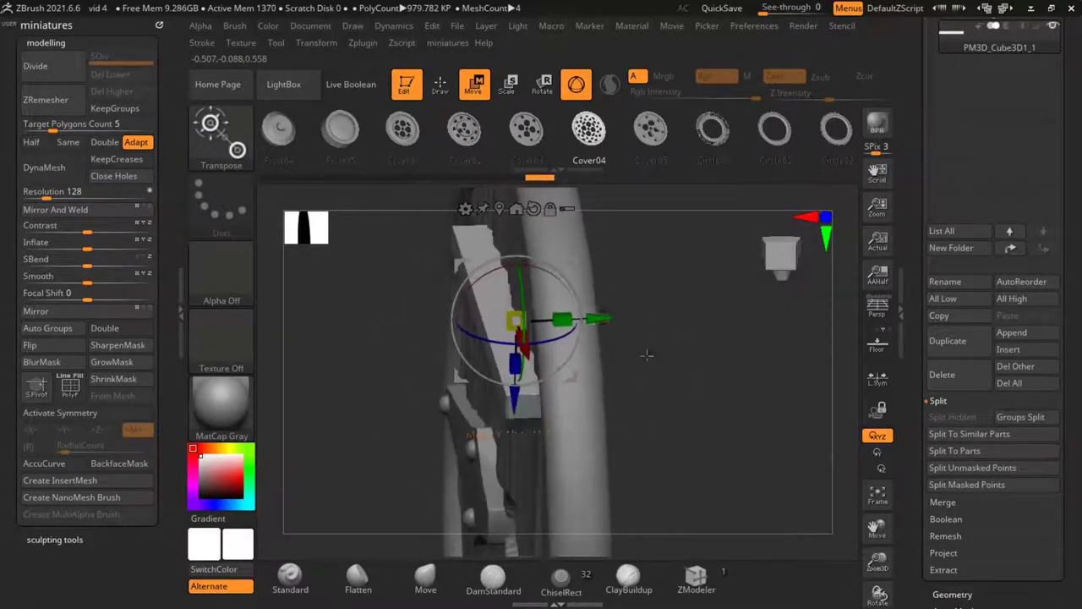
{"action": "left_click_drag", "start_coordinate": [604, 318], "coordinate": [623, 314]}
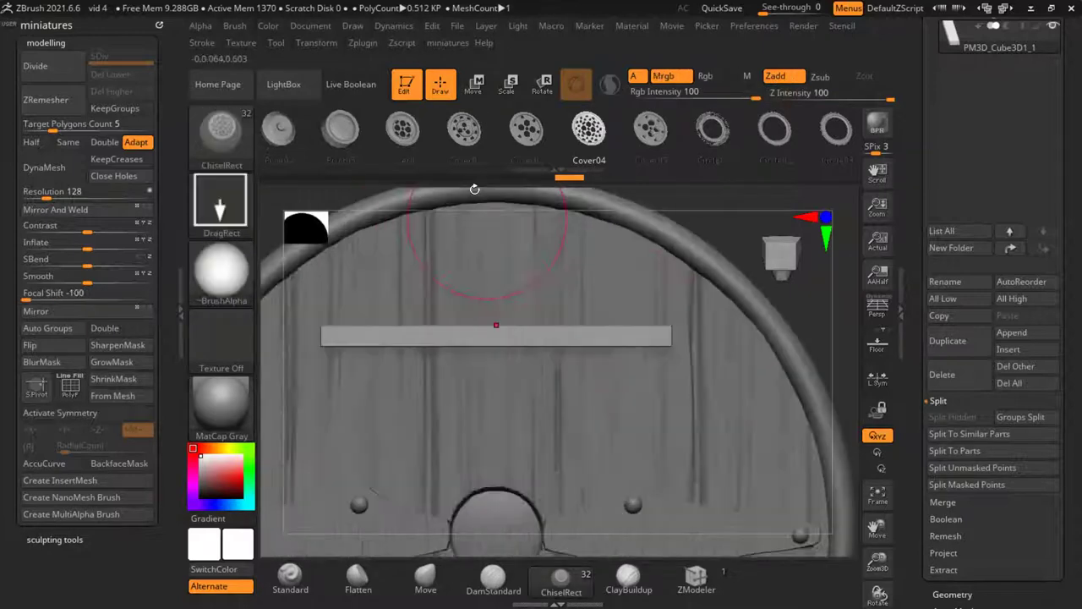
Step: Increase the bar's height and remesh it with DynaMesh at resolution 960
{"action": "key", "text": "w"}
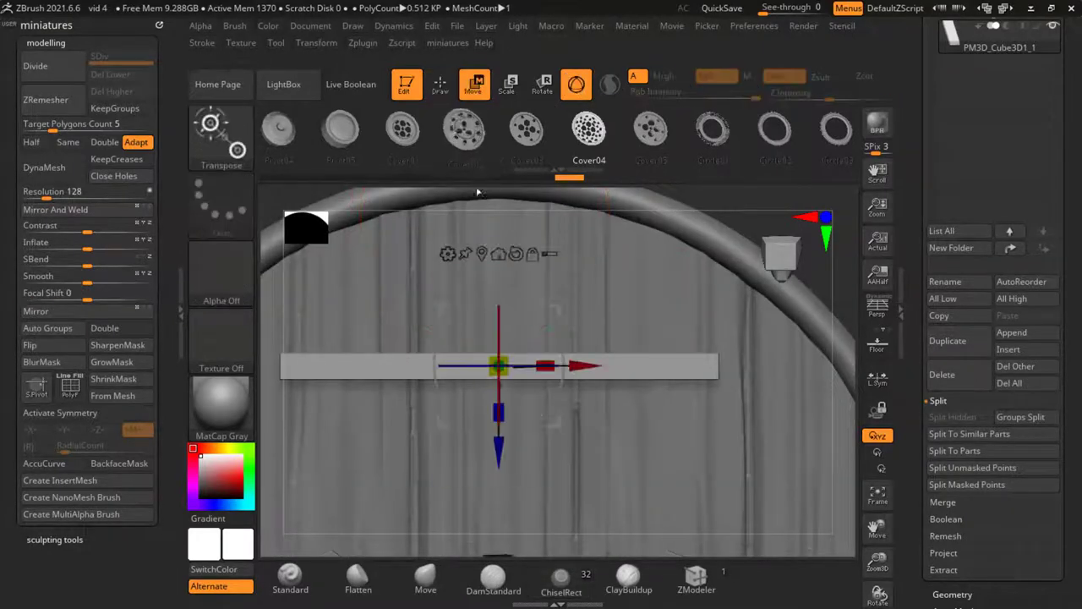
{"action": "left_click_drag", "start_coordinate": [498, 411], "coordinate": [517, 448]}
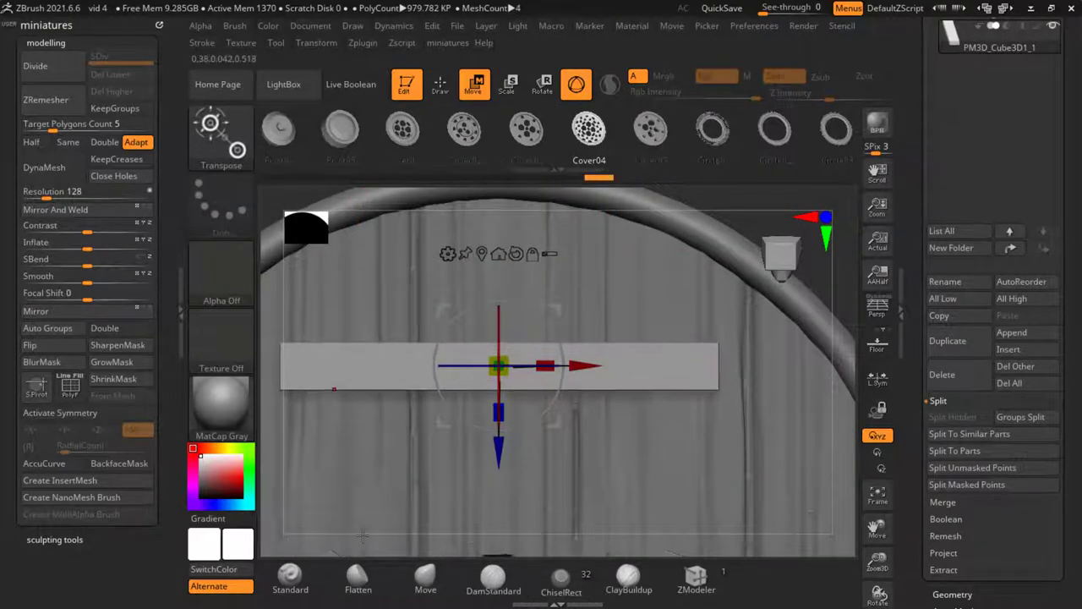
{"action": "left_click", "coordinate": [63, 167]}
{"action": "key", "text": "ctrl+z"}
{"action": "left_click_drag", "start_coordinate": [73, 193], "coordinate": [85, 194]}
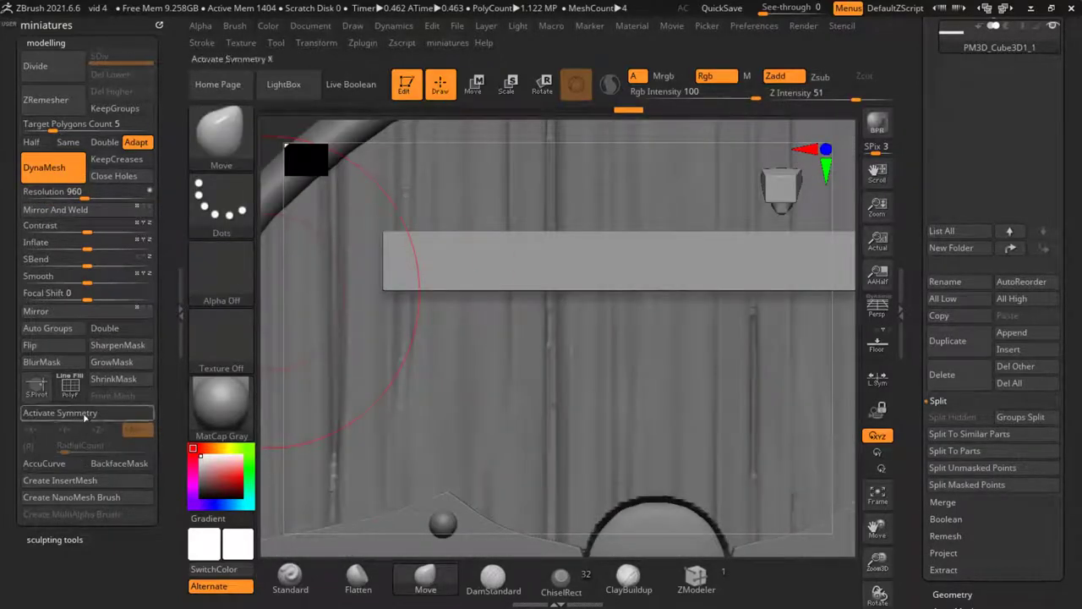
Step: Round off both ends of the bar with the Move brush, using local symmetry on X, Y and Z
{"action": "left_click", "coordinate": [77, 416]}
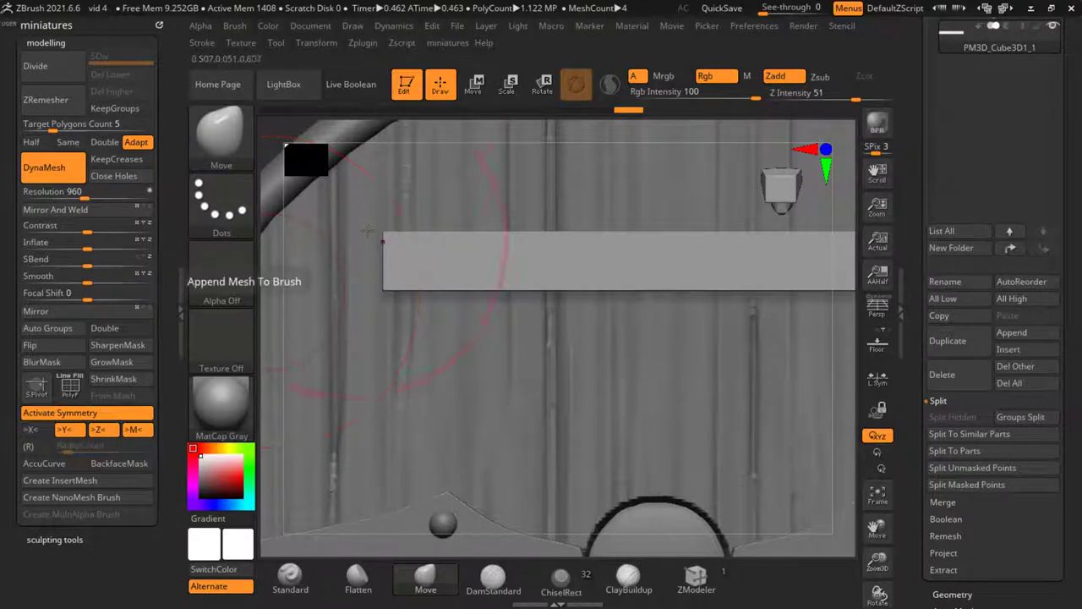
{"action": "right_click_drag", "start_coordinate": [368, 231], "coordinate": [364, 262], "text": "ctrl"}
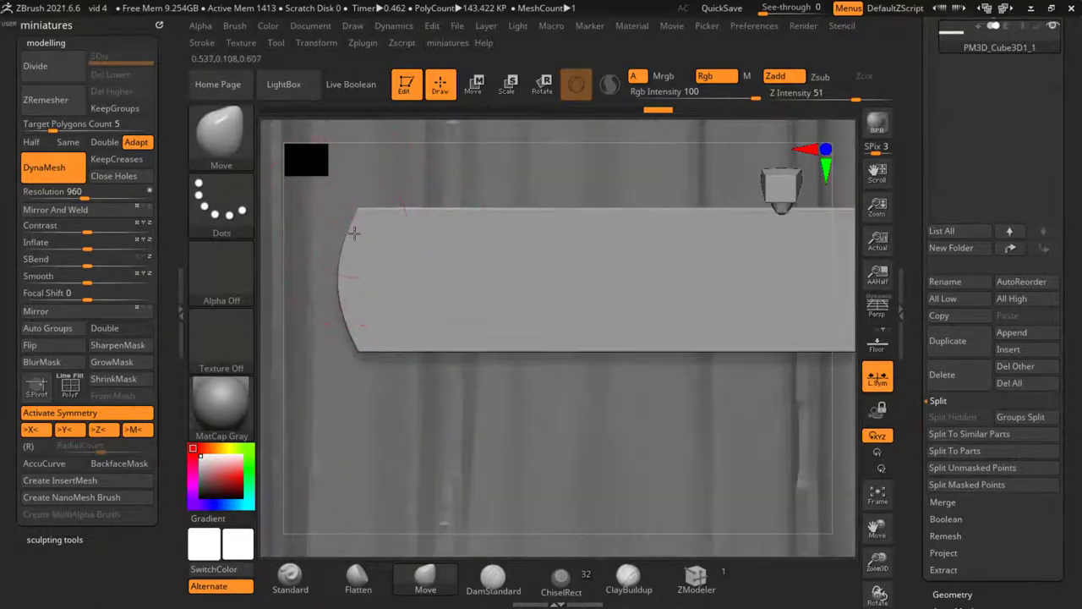
{"action": "mouse_move", "coordinate": [362, 245]}
{"action": "left_mouse_down"}
{"action": "mouse_move", "coordinate": [322, 241]}
{"action": "mouse_move", "coordinate": [318, 227]}
{"action": "left_mouse_up"}
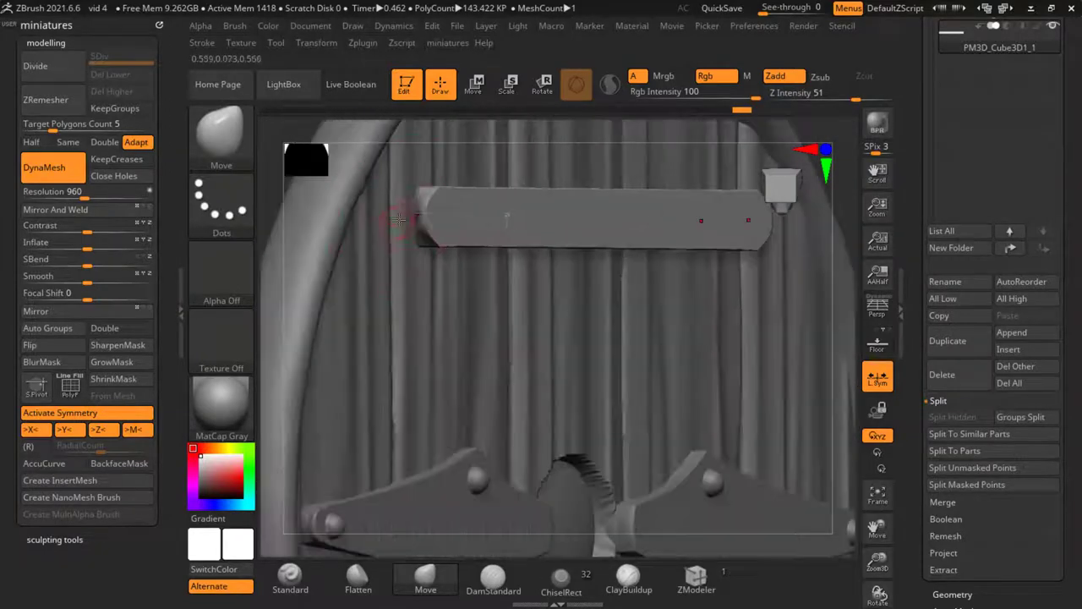
Step: Turn on BackfaceMask for the Move brush and limit the bar's symmetry to the X axis
{"action": "key", "text": "shift"}
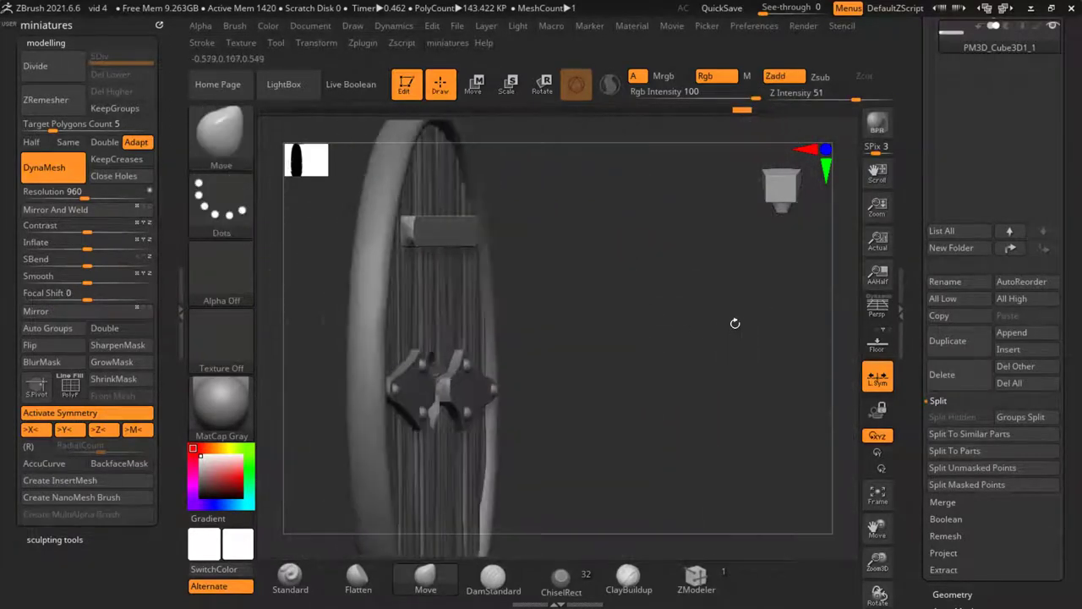
{"action": "key", "text": "b"}
{"action": "key", "text": "m"}
{"action": "key", "text": "v"}
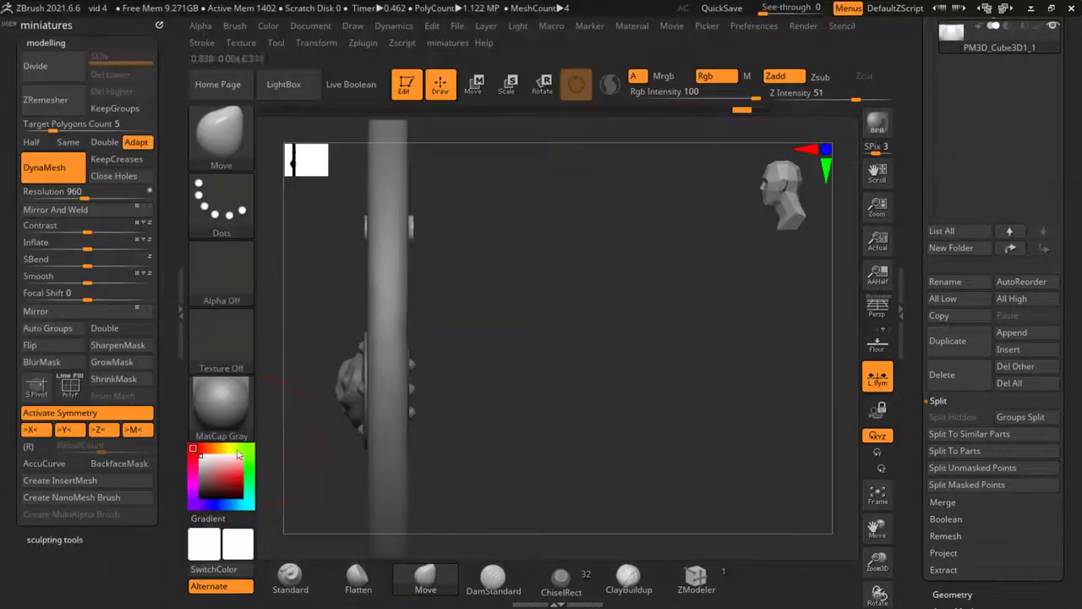
{"action": "right_click_drag", "start_coordinate": [346, 268], "coordinate": [353, 292], "text": "ctrl"}
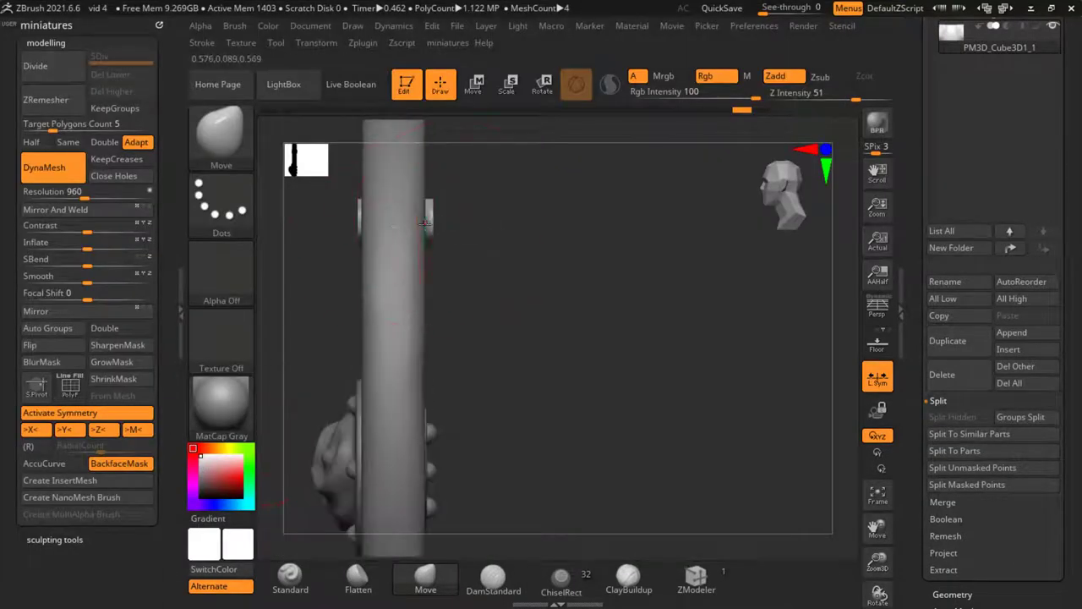
{"action": "left_click_drag", "start_coordinate": [444, 226], "coordinate": [350, 282]}
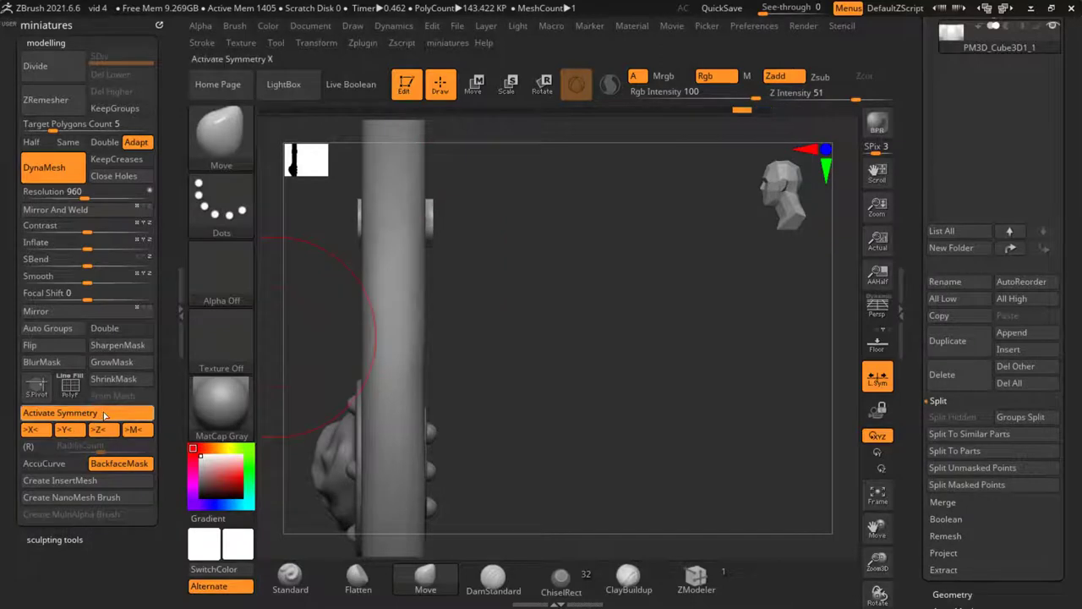
{"action": "left_click", "coordinate": [104, 414]}
{"action": "left_click", "coordinate": [83, 418]}
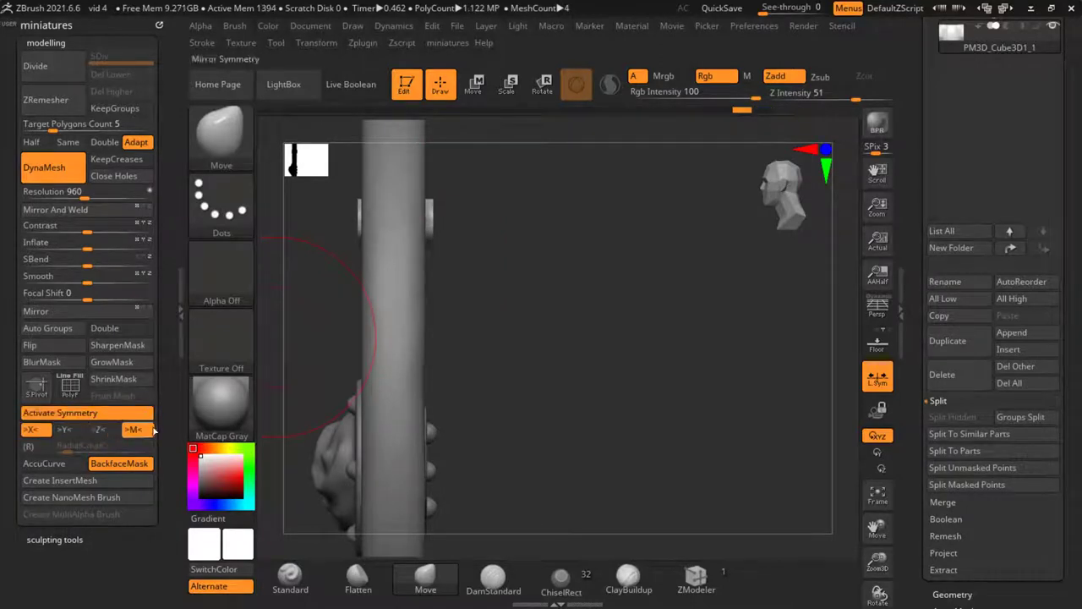
{"action": "right_click_drag", "start_coordinate": [550, 323], "coordinate": [370, 242]}
Step: Remesh the rounded bar again with DynaMesh at resolution 960
{"action": "left_click", "coordinate": [53, 168]}
{"action": "left_click", "coordinate": [53, 168]}
{"action": "left_click_drag", "start_coordinate": [360, 186], "coordinate": [414, 282], "text": "ctrl"}
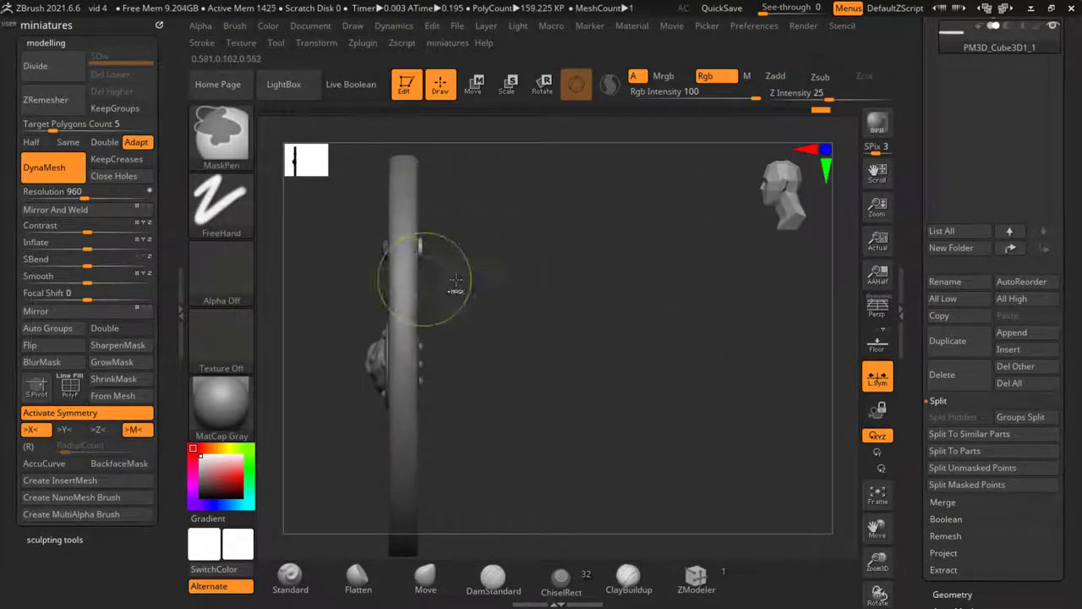
{"action": "left_click", "coordinate": [456, 284], "text": "ctrl"}
Step: Reposition the bar so that it sits correctly against the planks on the shield's back
{"action": "left_click", "coordinate": [481, 88]}
{"action": "left_click", "coordinate": [477, 85]}
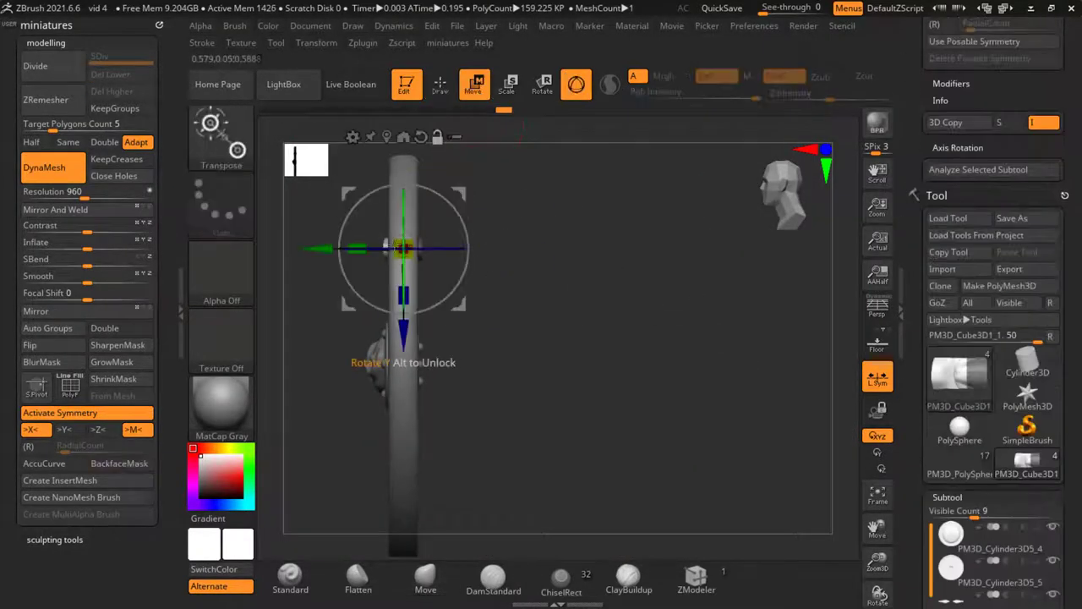
{"action": "left_click", "coordinate": [448, 93]}
{"action": "mouse_move", "coordinate": [517, 283]}
{"action": "right_mouse_down"}
{"action": "mouse_move", "coordinate": [607, 318]}
{"action": "mouse_move", "coordinate": [734, 312]}
{"action": "mouse_move", "coordinate": [511, 315]}
{"action": "right_mouse_up"}
{"action": "left_click", "coordinate": [411, 254], "text": "alt"}
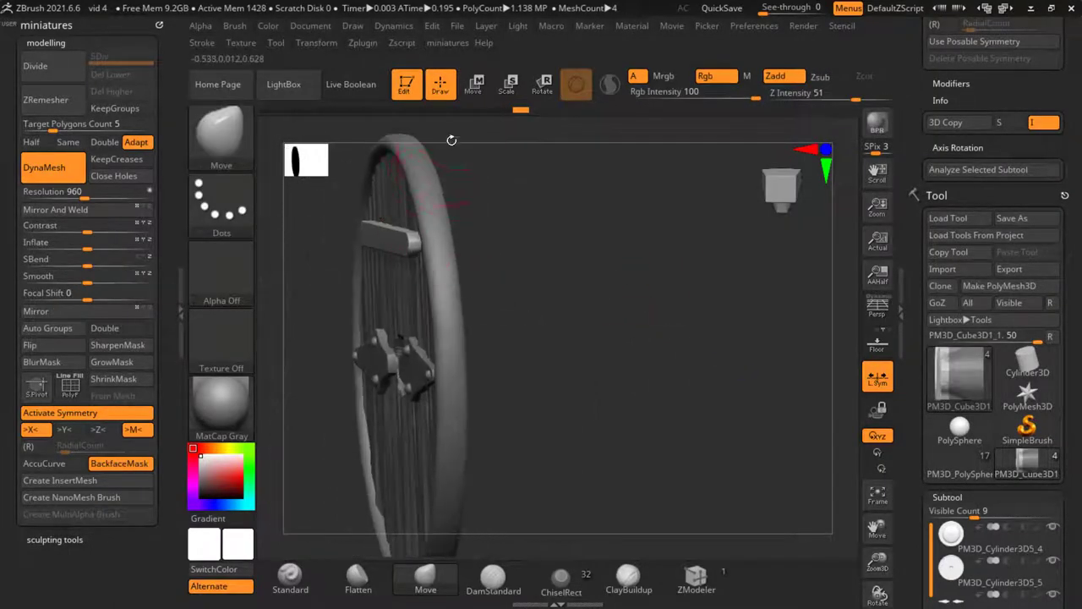
{"action": "left_click", "coordinate": [472, 88]}
{"action": "right_click_drag", "start_coordinate": [434, 221], "coordinate": [437, 249], "text": "ctrl"}
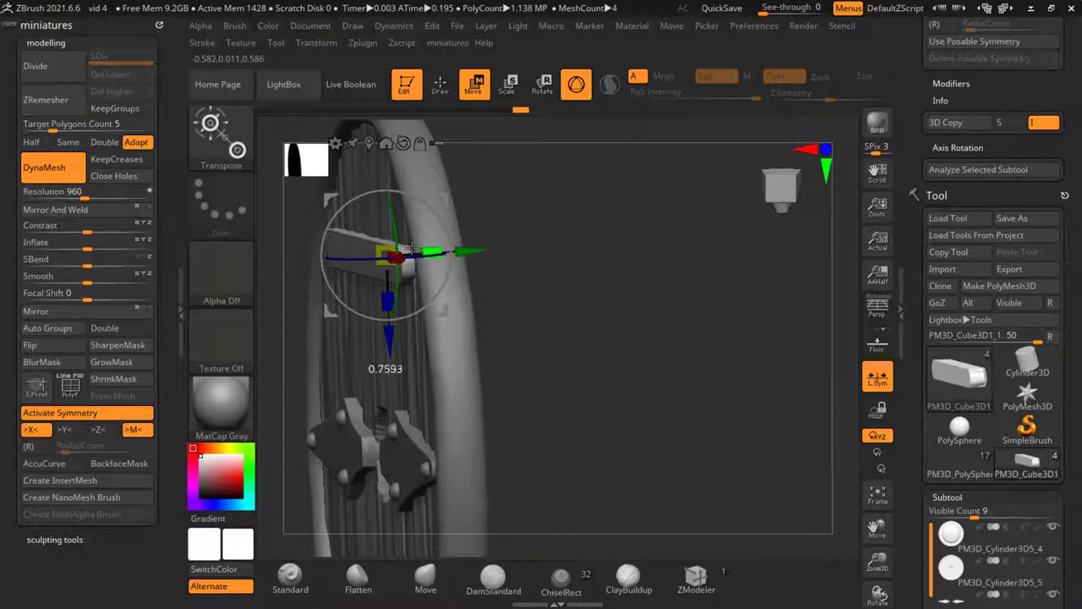
{"action": "left_click", "coordinate": [445, 90]}
{"action": "right_click_drag", "start_coordinate": [536, 279], "coordinate": [715, 285]}
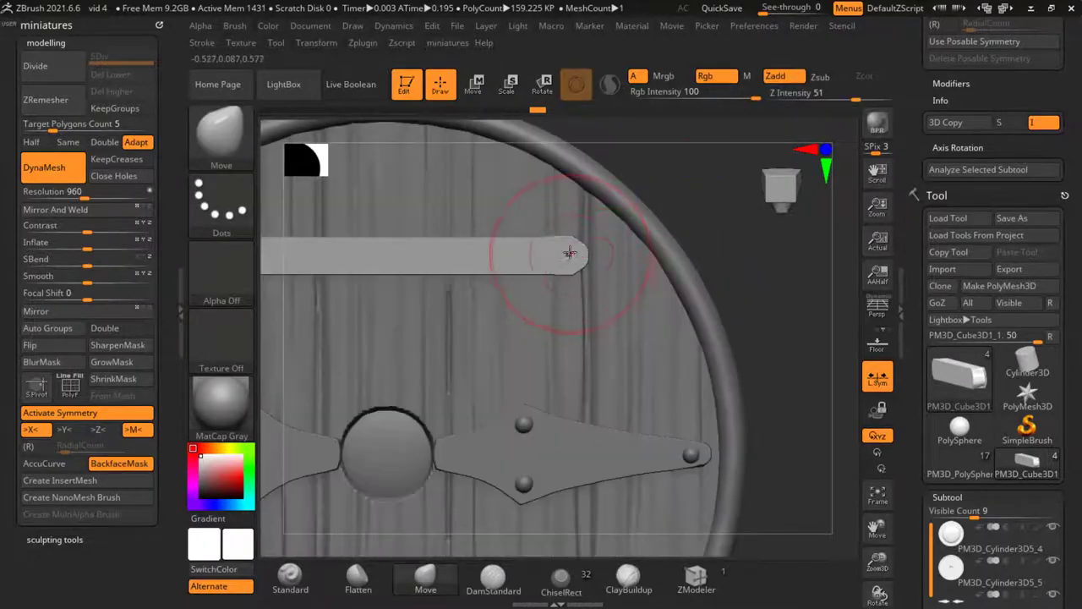
Step: Place a domed rivet near each rounded end of the bar with the ChiselRect brush, and remesh it with DynaMesh at resolution 960
{"action": "right_click_drag", "start_coordinate": [570, 254], "coordinate": [569, 280], "text": "ctrl"}
{"action": "left_click", "coordinate": [560, 579]}
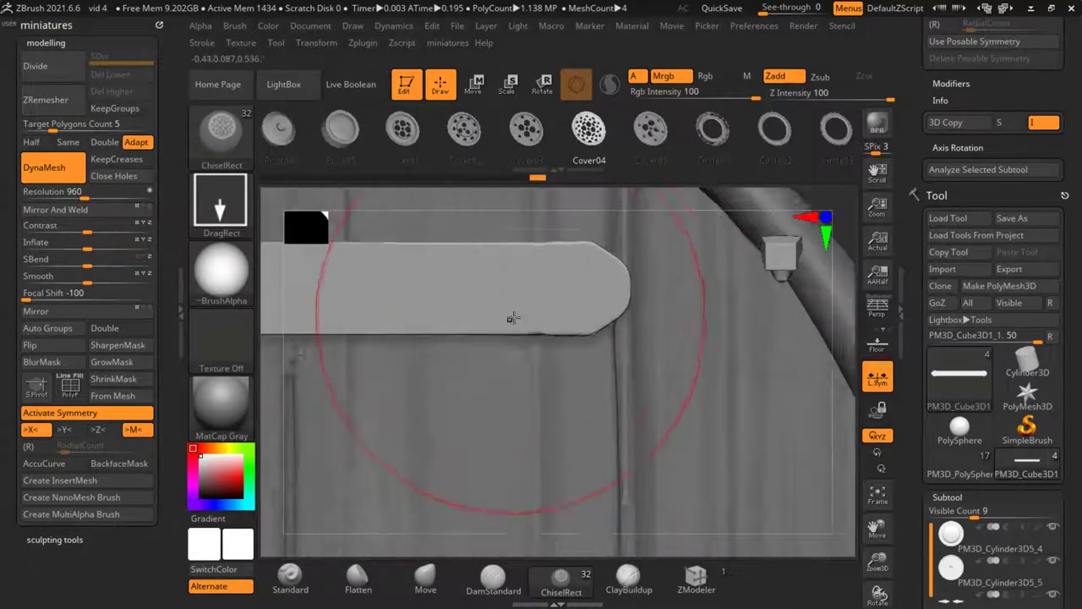
{"action": "left_click_drag", "start_coordinate": [586, 280], "coordinate": [626, 315]}
{"action": "scroll", "coordinate": [556, 295], "scroll_direction": "down", "scroll_amount": 8}
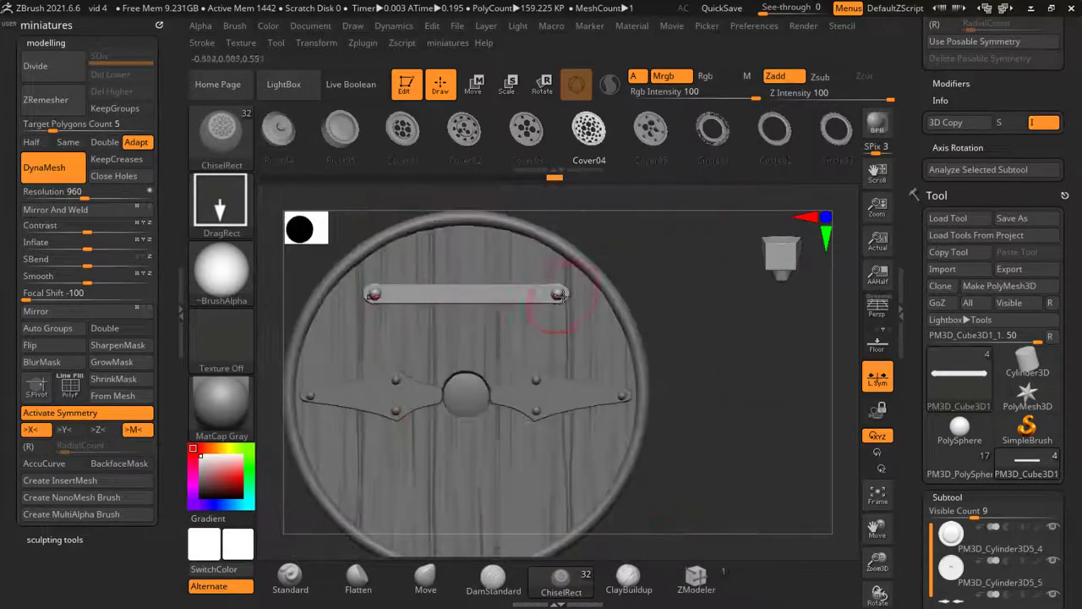
{"action": "scroll", "coordinate": [554, 296], "scroll_direction": "up", "scroll_amount": 8}
{"action": "key", "text": "ctrl+z"}
{"action": "left_click_drag", "start_coordinate": [536, 297], "coordinate": [578, 327]}
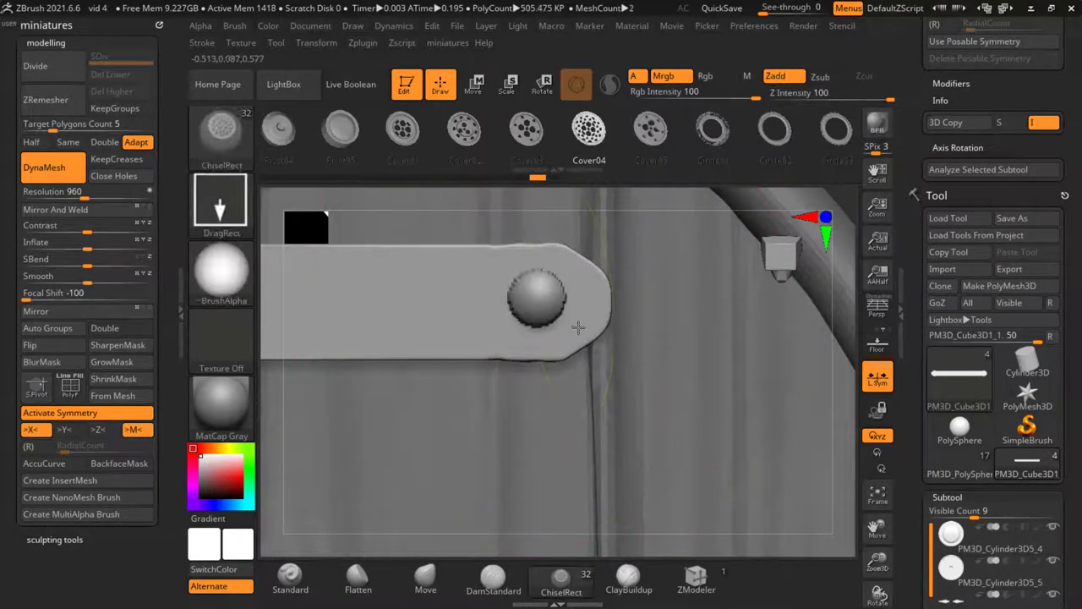
{"action": "key", "text": "ctrl+z"}
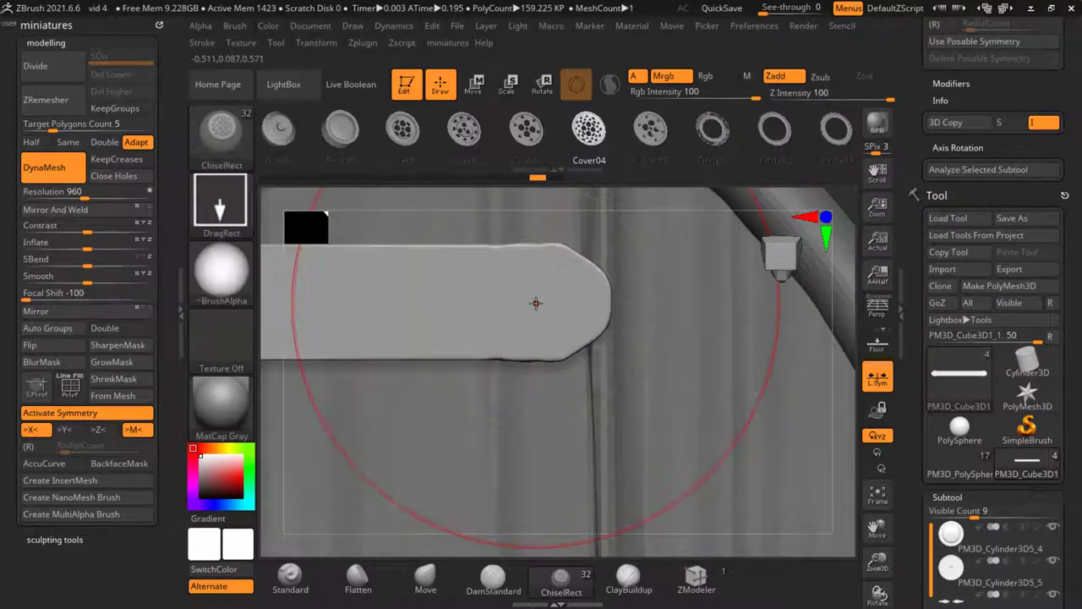
{"action": "left_click_drag", "start_coordinate": [561, 344], "coordinate": [555, 343]}
{"action": "scroll", "coordinate": [435, 314], "scroll_direction": "down", "scroll_amount": 5}
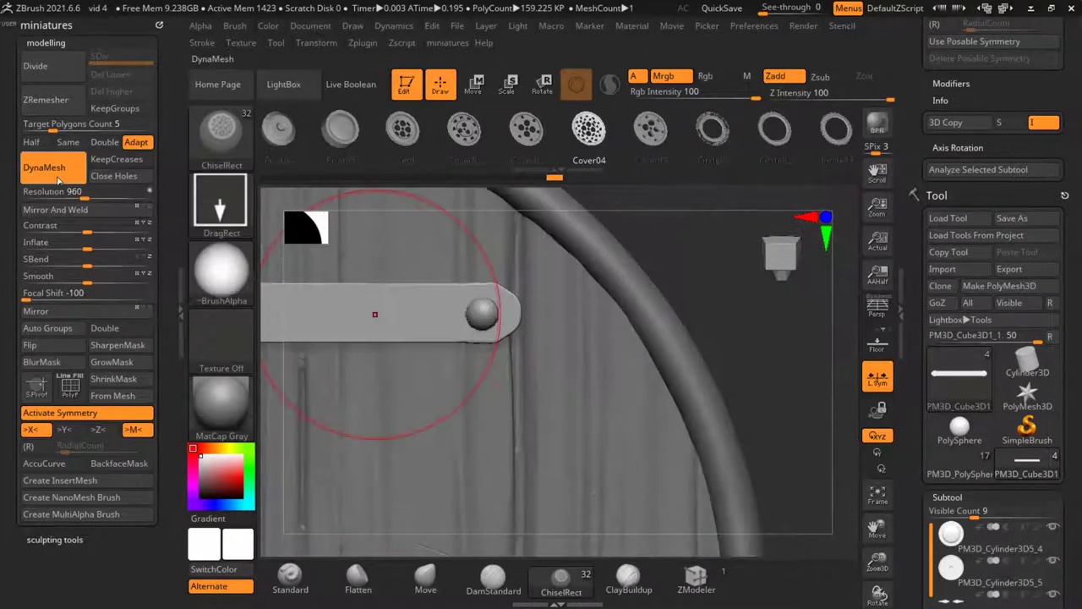
{"action": "left_click", "coordinate": [62, 180]}
{"action": "left_click", "coordinate": [62, 180]}
Step: Add a second pair of domed rivets near the middle of the bar with the ChiselRect brush
{"action": "scroll", "coordinate": [383, 280], "scroll_direction": "down", "scroll_amount": 1}
{"action": "scroll", "coordinate": [471, 303], "scroll_direction": "down", "scroll_amount": 5}
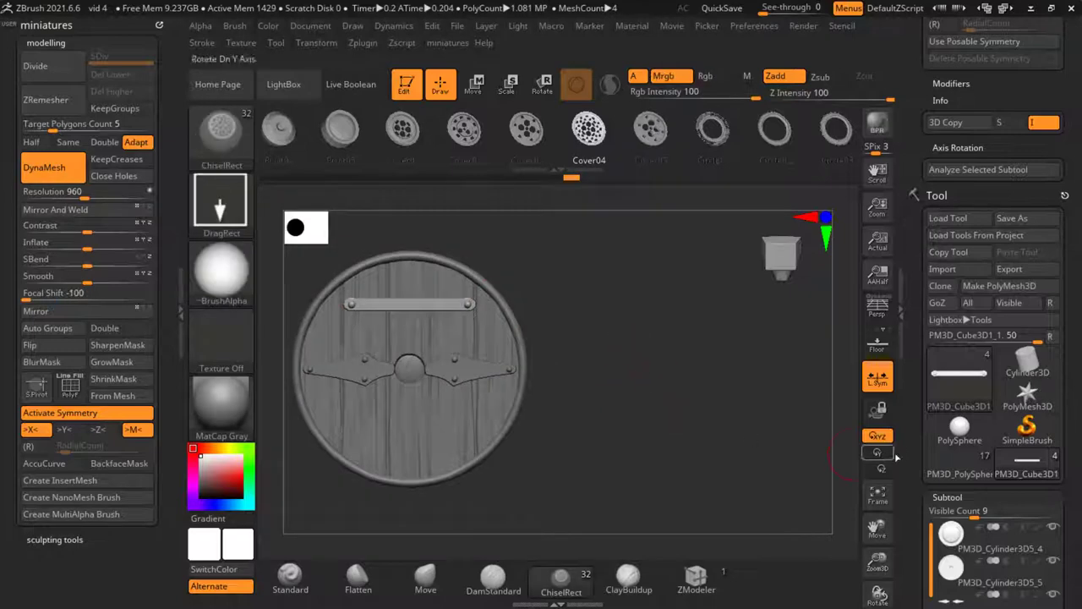
{"action": "left_click_drag", "start_coordinate": [913, 461], "coordinate": [913, 199]}
{"action": "scroll", "coordinate": [417, 302], "scroll_direction": "up", "scroll_amount": 5}
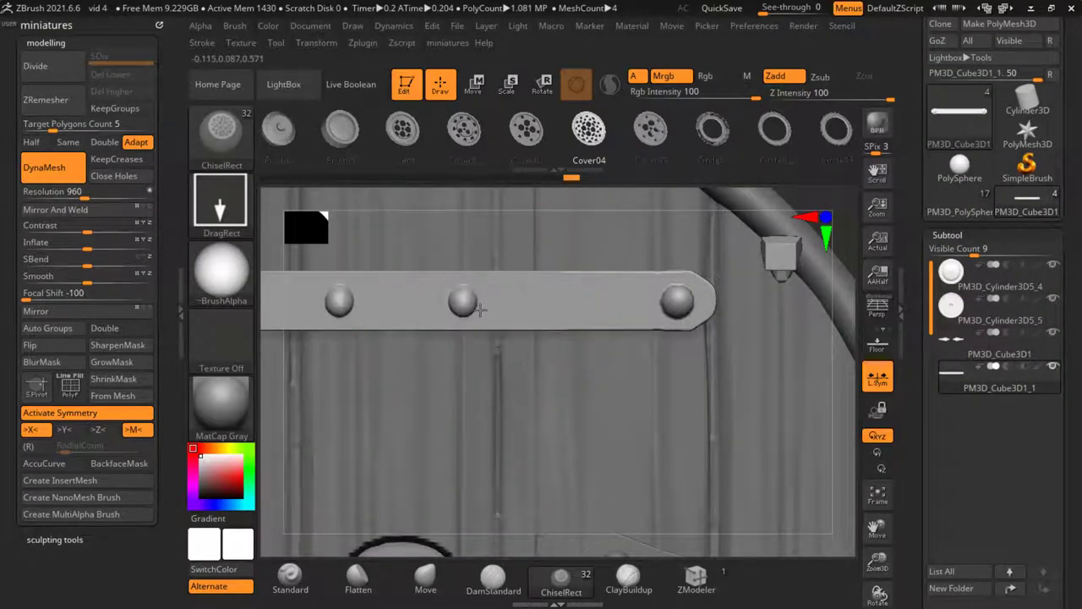
{"action": "scroll", "coordinate": [483, 310], "scroll_direction": "down", "scroll_amount": 5}
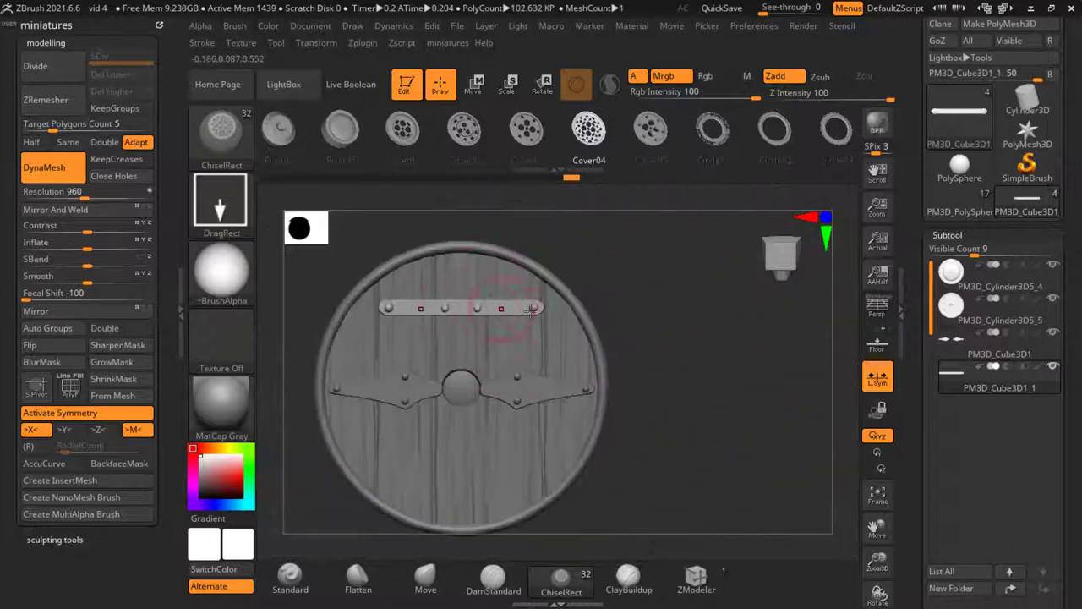
{"action": "scroll", "coordinate": [501, 292], "scroll_direction": "up", "scroll_amount": 7}
{"action": "key", "text": "ctrl+z"}
{"action": "key", "text": "ctrl+z"}
{"action": "key", "text": "s"}
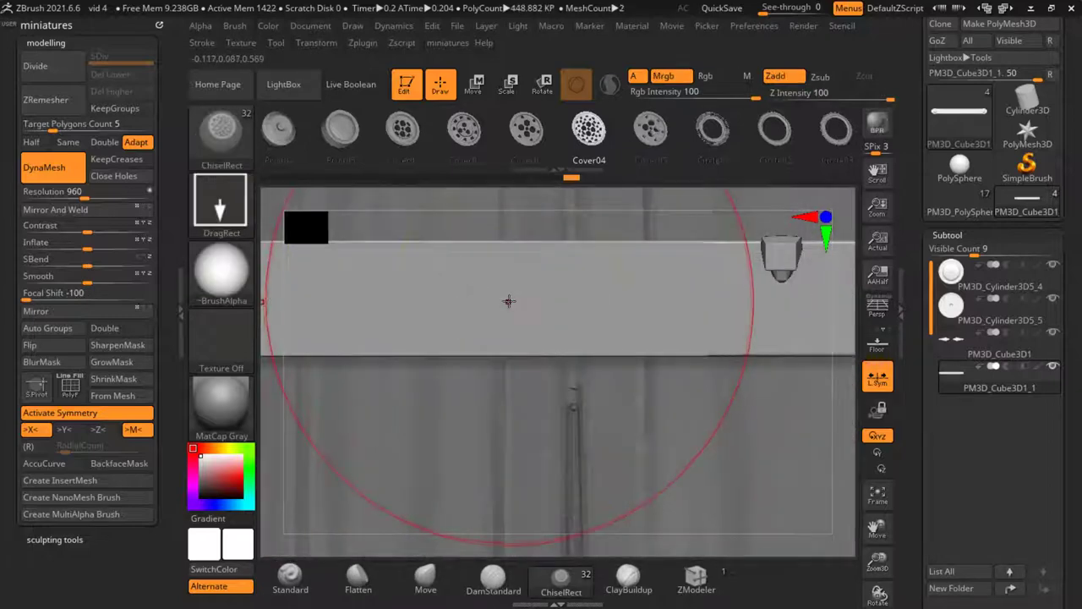
{"action": "key", "text": "s"}
{"action": "left_click_drag", "start_coordinate": [515, 300], "coordinate": [570, 297]}
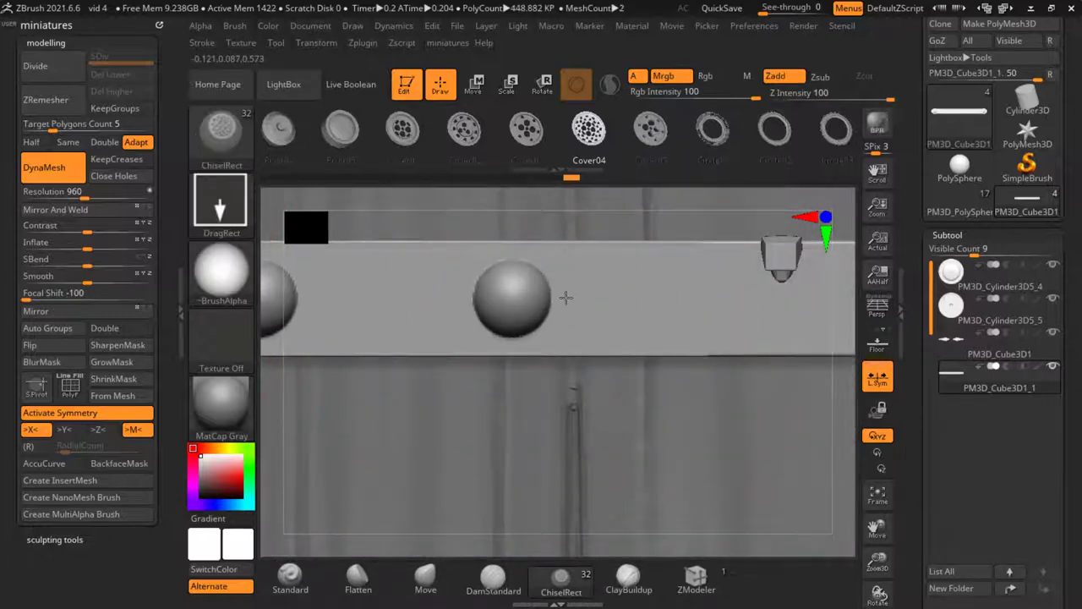
{"action": "scroll", "coordinate": [522, 309], "scroll_direction": "down", "scroll_amount": 6}
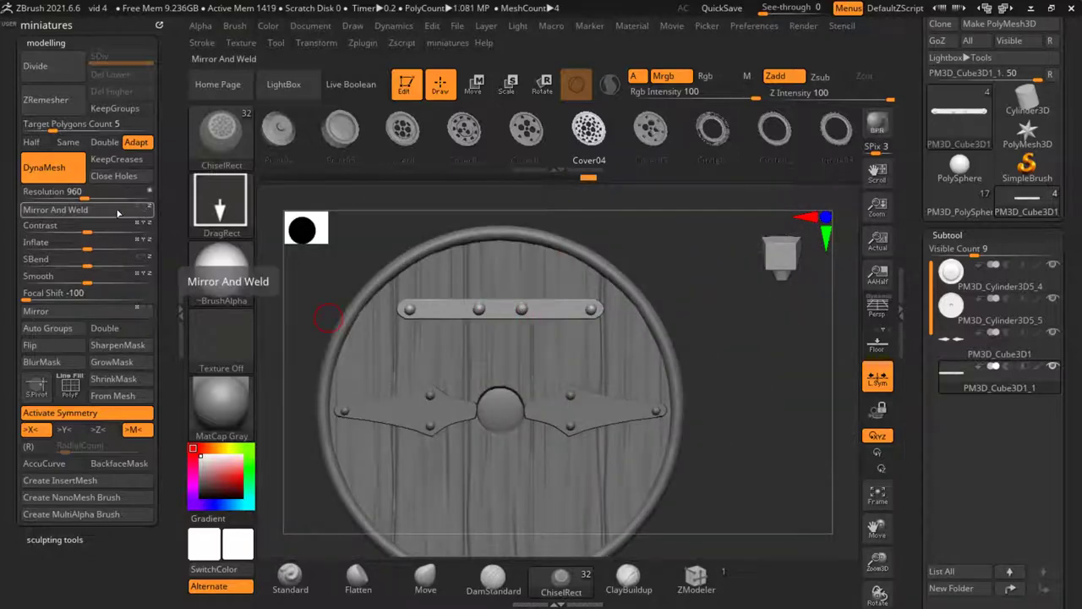
Step: Turn off local symmetry and use Mirror And Weld to copy the riveted bar to the opposite side of the boss
{"action": "left_click", "coordinate": [145, 212]}
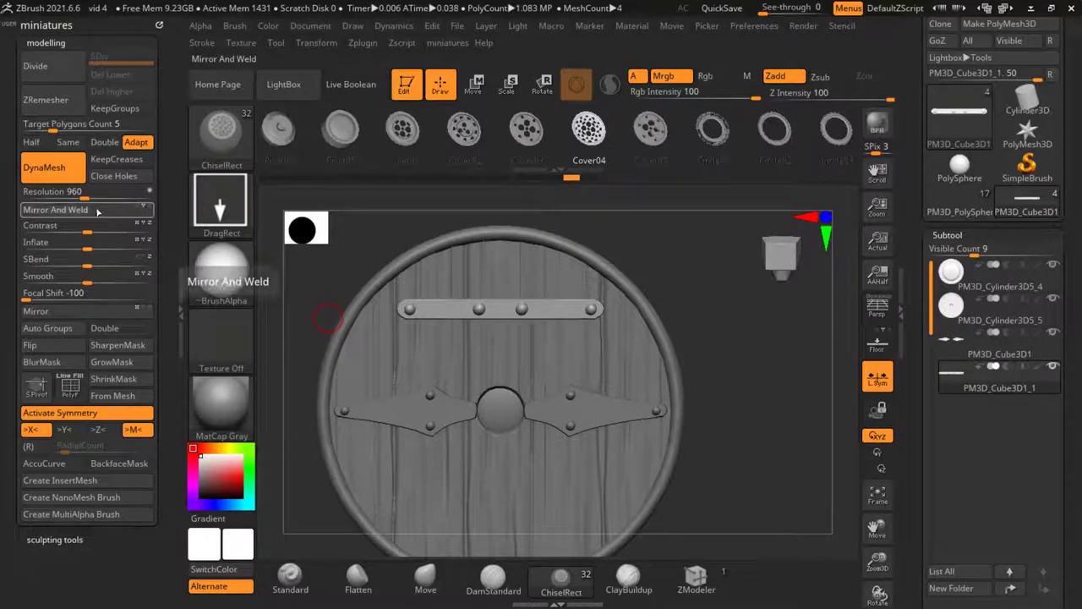
{"action": "key", "text": "ctrl+z"}
{"action": "left_click", "coordinate": [138, 208]}
{"action": "left_click", "coordinate": [145, 208]}
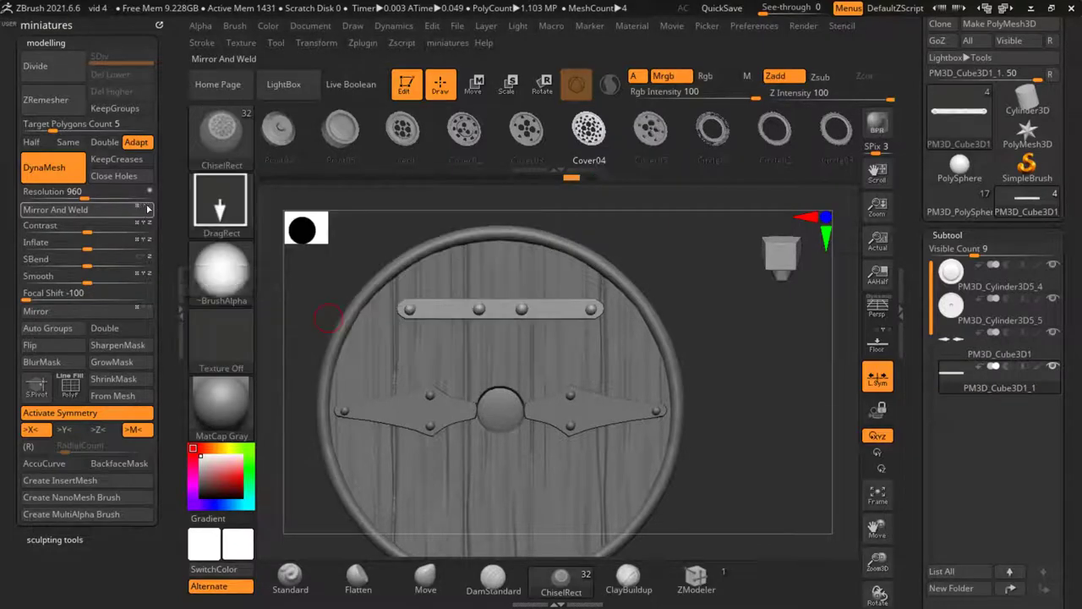
{"action": "left_click", "coordinate": [137, 211]}
{"action": "left_click", "coordinate": [138, 208]}
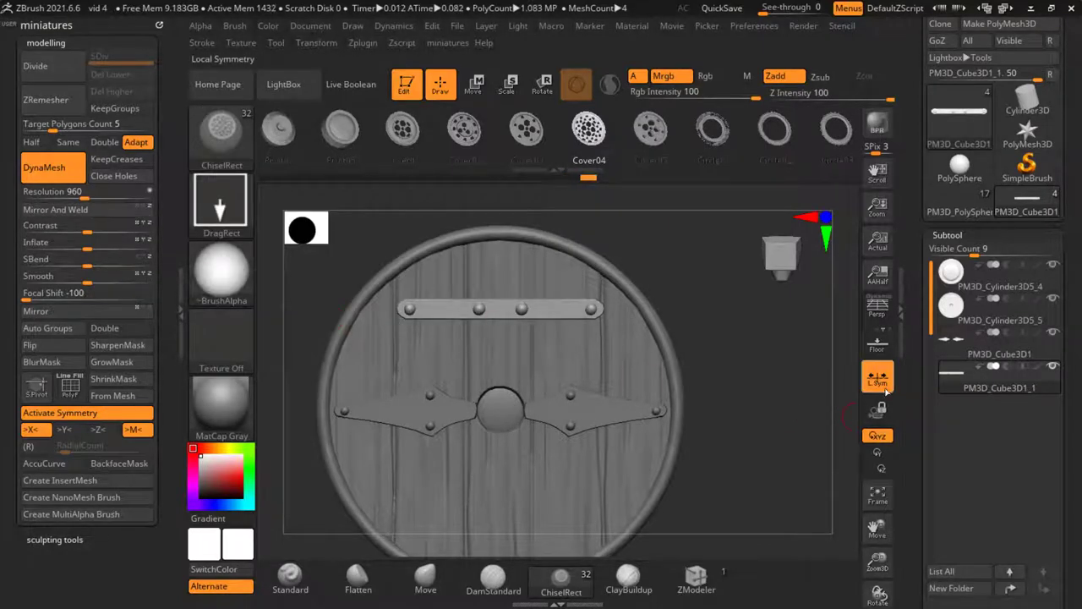
{"action": "left_click", "coordinate": [100, 211]}
{"action": "mouse_move", "coordinate": [715, 427]}
{"action": "left_mouse_down", "text": "alt"}
{"action": "mouse_move", "coordinate": [664, 462]}
{"action": "mouse_move", "coordinate": [713, 404]}
{"action": "mouse_move", "coordinate": [657, 404]}
{"action": "mouse_move", "coordinate": [773, 410]}
{"action": "mouse_move", "coordinate": [710, 409]}
{"action": "left_mouse_up", "text": "alt"}
Step: Merge all of the shield's subtools into one with MergeDown and turn off symmetry
{"action": "left_click", "coordinate": [962, 280]}
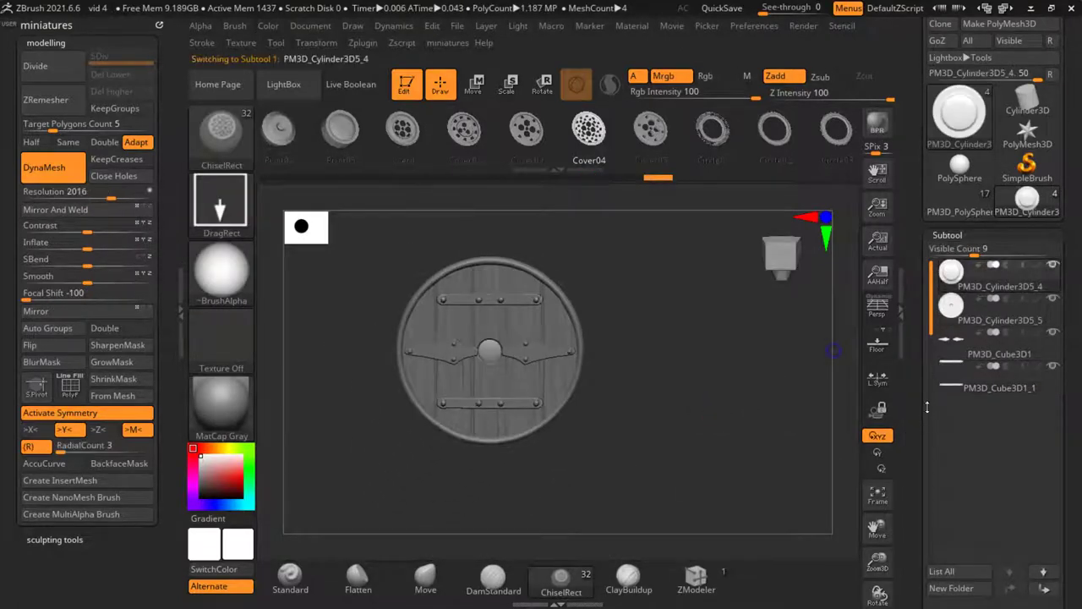
{"action": "scroll", "coordinate": [965, 555], "scroll_direction": "down", "scroll_amount": 5}
{"action": "left_click_drag", "start_coordinate": [920, 554], "coordinate": [920, 465]}
{"action": "left_click", "coordinate": [944, 567]}
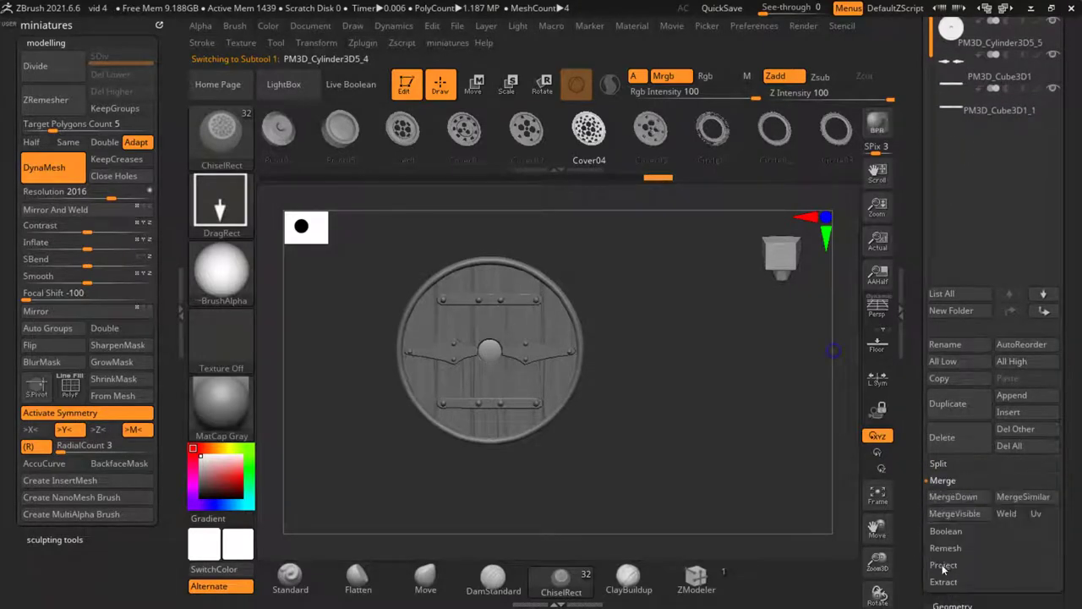
{"action": "left_click", "coordinate": [954, 498]}
{"action": "key", "text": "Return"}
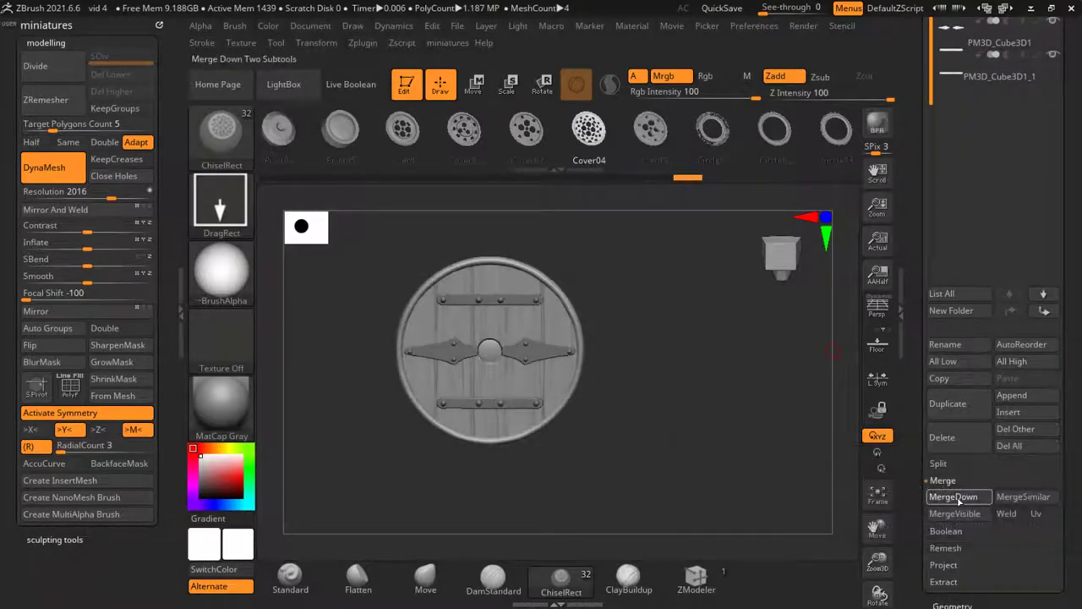
{"action": "mouse_move", "coordinate": [703, 391]}
{"action": "left_mouse_down"}
{"action": "mouse_move", "coordinate": [775, 386]}
{"action": "mouse_move", "coordinate": [515, 378]}
{"action": "left_mouse_up"}
{"action": "left_click_drag", "start_coordinate": [649, 400], "coordinate": [615, 395]}
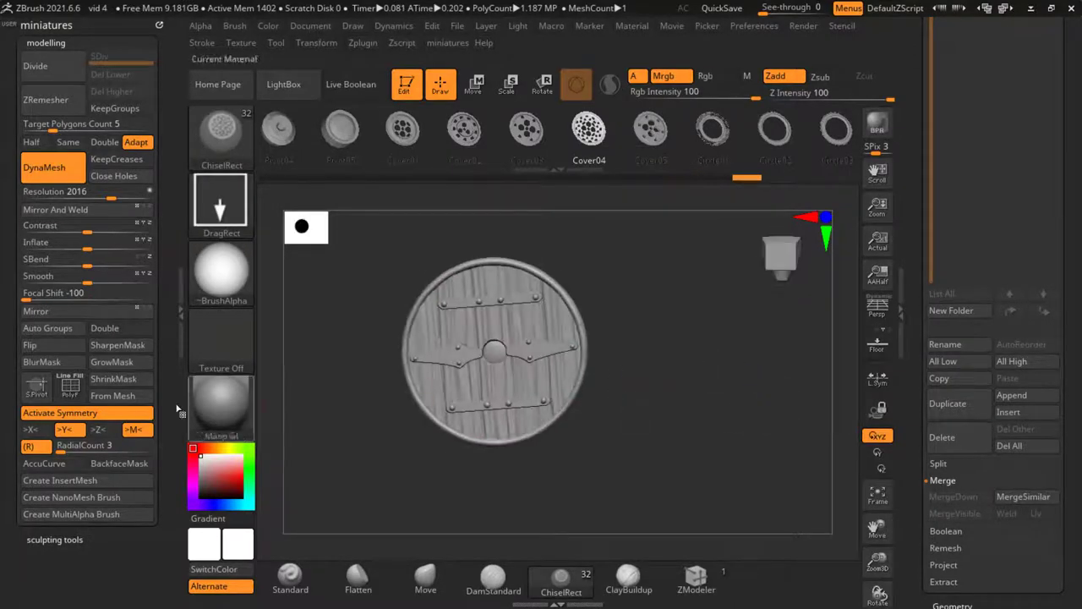
{"action": "left_click", "coordinate": [76, 414]}
{"action": "left_click_drag", "start_coordinate": [735, 452], "coordinate": [612, 476]}
{"action": "mouse_move", "coordinate": [451, 471]}
{"action": "left_mouse_down"}
{"action": "mouse_move", "coordinate": [532, 468]}
{"action": "mouse_move", "coordinate": [444, 466]}
{"action": "left_mouse_up"}
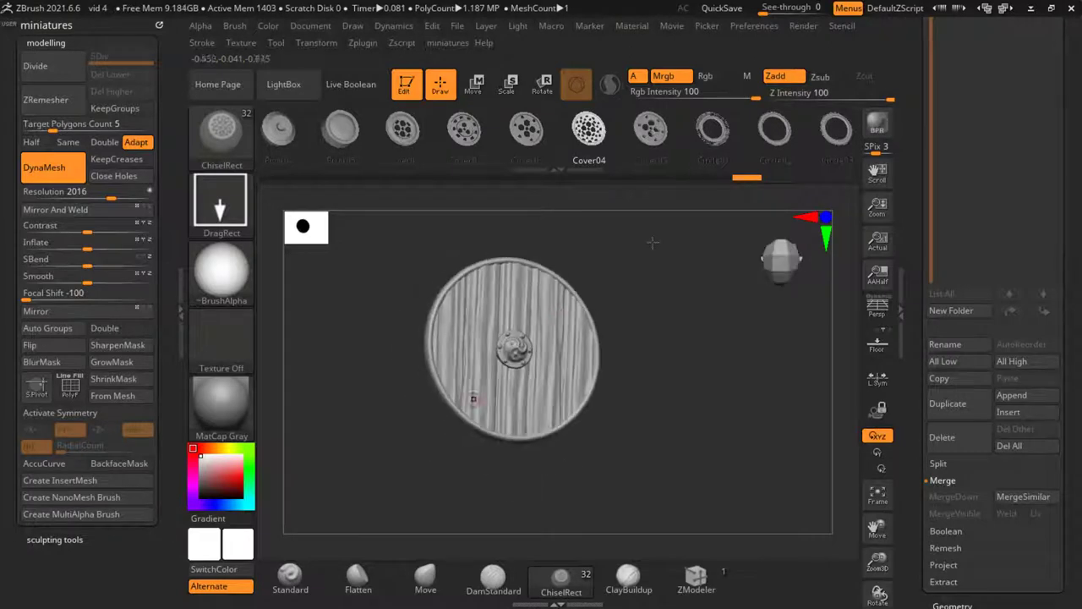
Step: Switch to the miniature's tool and append the merged shield to it as a new subtool
{"action": "left_click_drag", "start_coordinate": [914, 97], "coordinate": [925, 198]}
{"action": "left_click", "coordinate": [949, 180]}
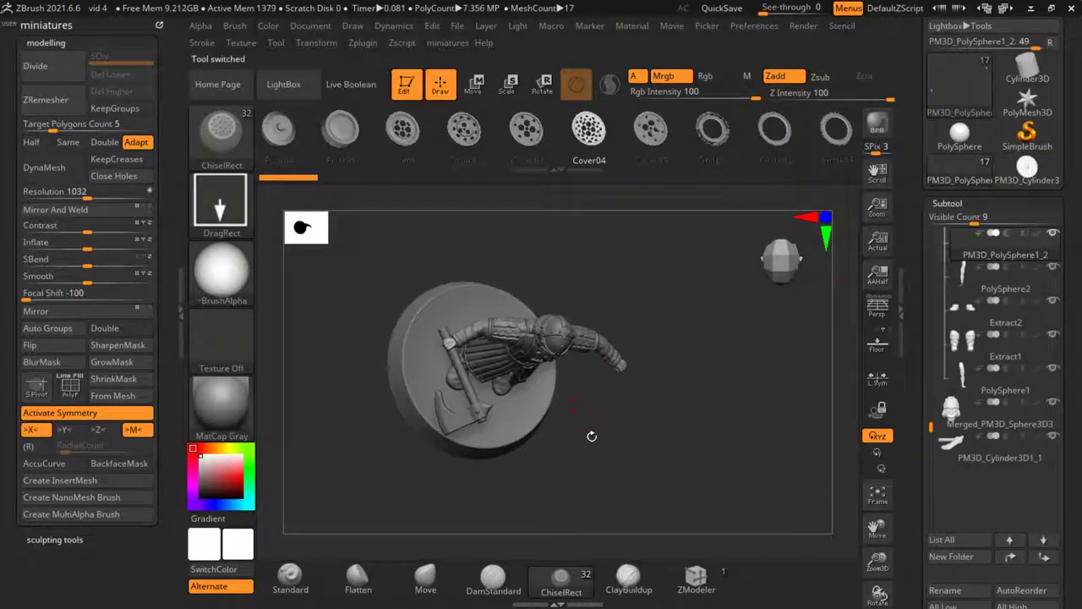
{"action": "mouse_move", "coordinate": [592, 436]}
{"action": "left_mouse_down", "text": "shift"}
{"action": "mouse_move", "coordinate": [705, 403]}
{"action": "mouse_move", "coordinate": [749, 427]}
{"action": "left_mouse_up", "text": "shift"}
{"action": "left_click_drag", "start_coordinate": [924, 462], "coordinate": [920, 368]}
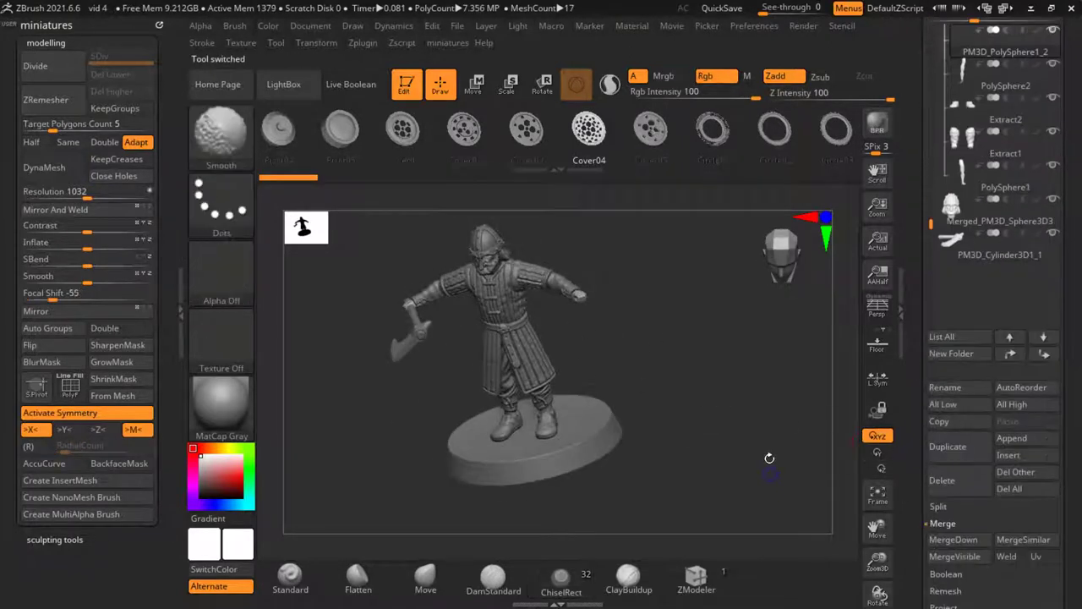
{"action": "left_click_drag", "start_coordinate": [770, 458], "coordinate": [803, 457], "text": "shift"}
{"action": "left_click", "coordinate": [1015, 442]}
{"action": "left_click", "coordinate": [413, 406]}
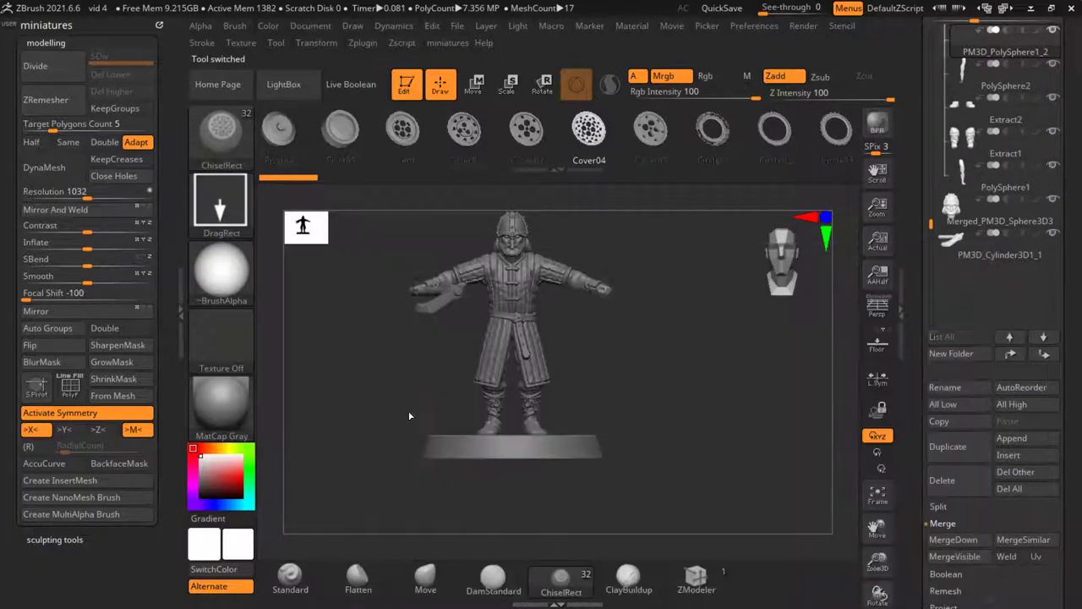
Step: Rotate the shield upright so its decorated front faces forward, and move it beside the figure under the empty hand
{"action": "left_click", "coordinate": [39, 395]}
{"action": "key", "text": "f"}
{"action": "key", "text": "f"}
{"action": "left_click_drag", "start_coordinate": [428, 406], "coordinate": [433, 431]}
{"action": "left_click", "coordinate": [476, 86]}
{"action": "left_click_drag", "start_coordinate": [514, 249], "coordinate": [528, 308], "text": "alt"}
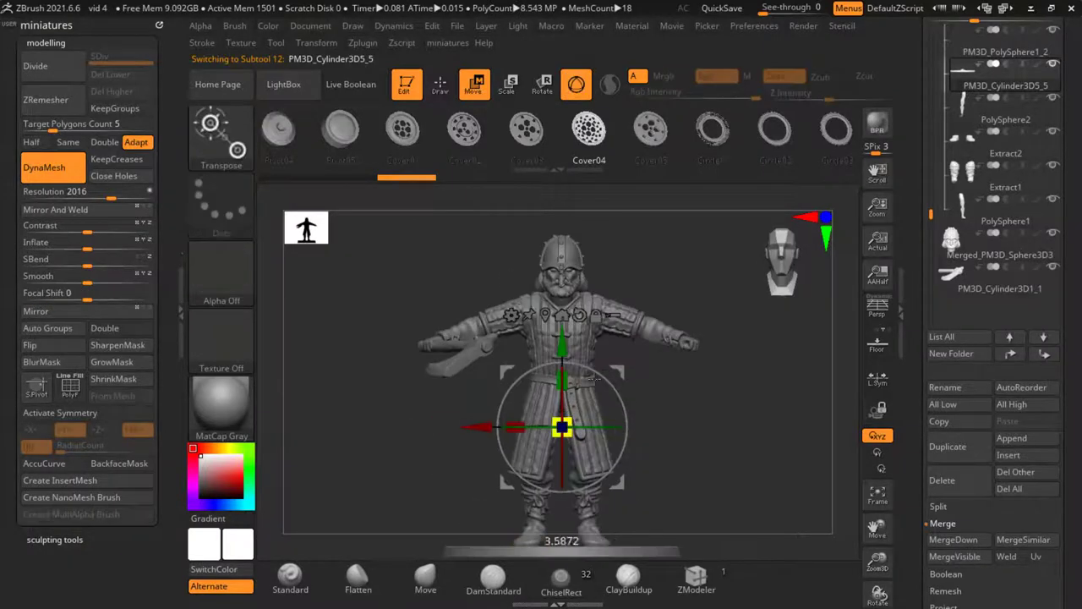
{"action": "left_click_drag", "start_coordinate": [595, 380], "coordinate": [633, 290]}
{"action": "left_click_drag", "start_coordinate": [594, 382], "coordinate": [556, 298]}
{"action": "left_click_drag", "start_coordinate": [582, 428], "coordinate": [396, 446]}
{"action": "right_click_drag", "start_coordinate": [627, 498], "coordinate": [570, 441], "text": "alt"}
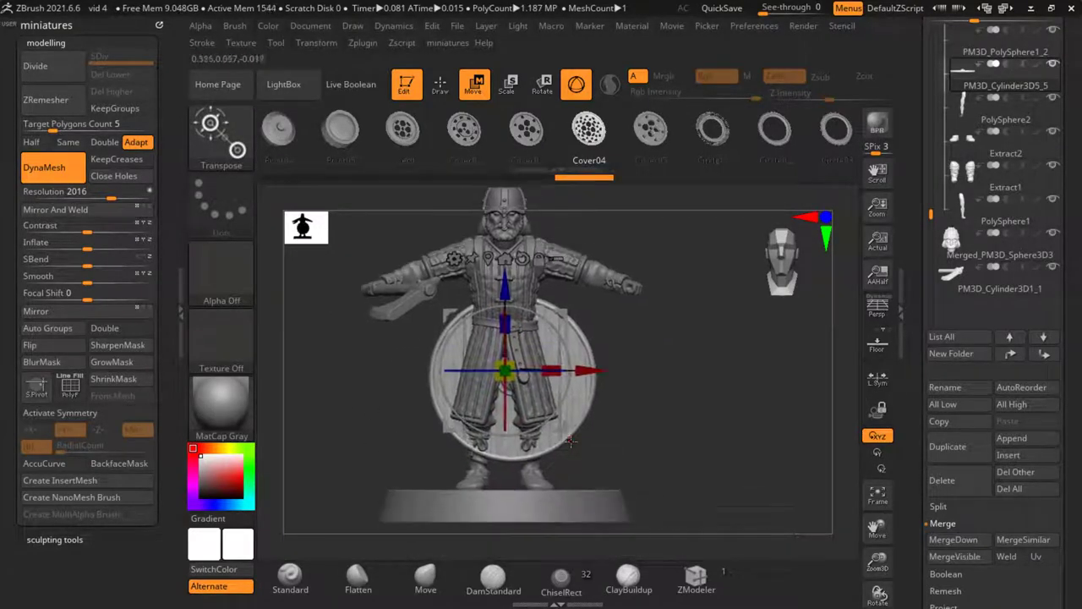
{"action": "left_click_drag", "start_coordinate": [575, 430], "coordinate": [763, 446]}
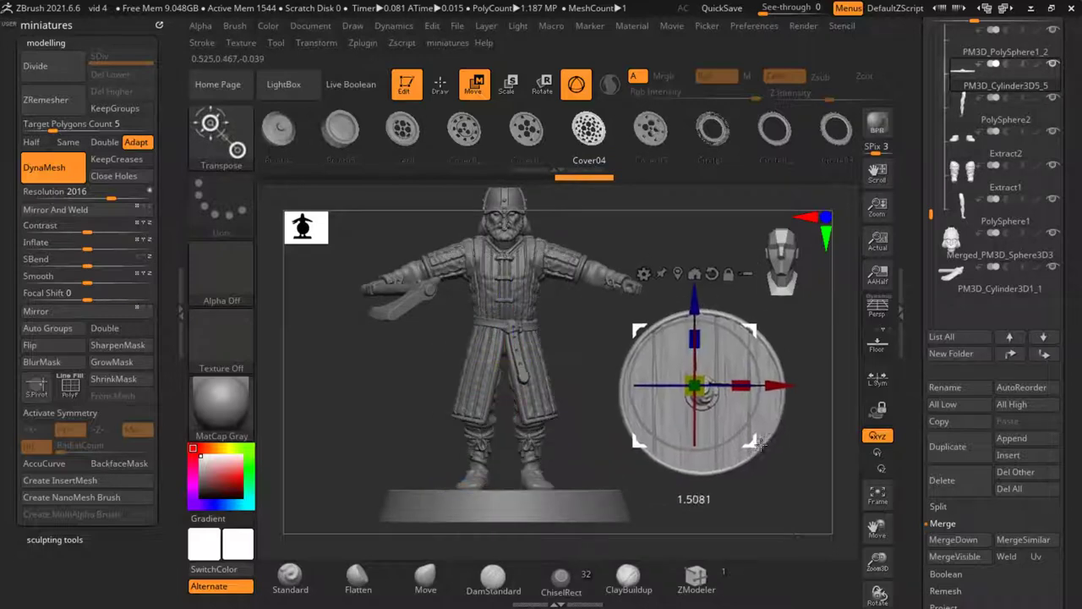
Step: Raise and tilt the shield with the transform gizmo so it lies along the figure's empty outstretched forearm
{"action": "left_click", "coordinate": [447, 91]}
{"action": "left_click", "coordinate": [475, 88]}
{"action": "left_click_drag", "start_coordinate": [695, 421], "coordinate": [695, 336]}
{"action": "left_click", "coordinate": [677, 274]}
{"action": "left_click_drag", "start_coordinate": [701, 414], "coordinate": [701, 393]}
{"action": "left_click_drag", "start_coordinate": [760, 416], "coordinate": [750, 445]}
{"action": "left_click_drag", "start_coordinate": [759, 444], "coordinate": [788, 513]}
{"action": "left_click_drag", "start_coordinate": [782, 474], "coordinate": [757, 507], "text": "alt"}
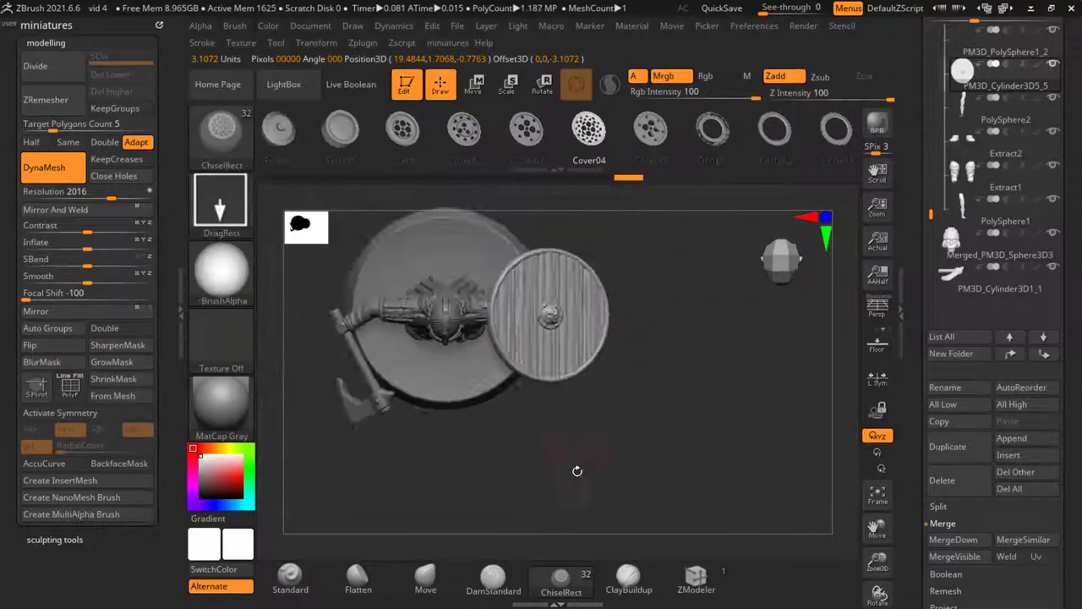
Step: Examine the shield's position and size on the figure's arm from several angles
{"action": "mouse_move", "coordinate": [592, 286]}
{"action": "left_mouse_down", "text": "shift"}
{"action": "mouse_move", "coordinate": [581, 401]}
{"action": "mouse_move", "coordinate": [635, 423]}
{"action": "mouse_move", "coordinate": [486, 417]}
{"action": "mouse_move", "coordinate": [464, 402]}
{"action": "mouse_move", "coordinate": [498, 422]}
{"action": "mouse_move", "coordinate": [597, 437]}
{"action": "mouse_move", "coordinate": [627, 433]}
{"action": "mouse_move", "coordinate": [606, 404]}
{"action": "mouse_move", "coordinate": [621, 394]}
{"action": "mouse_move", "coordinate": [589, 397]}
{"action": "mouse_move", "coordinate": [644, 395]}
{"action": "mouse_move", "coordinate": [621, 394]}
{"action": "left_mouse_up", "text": "shift"}
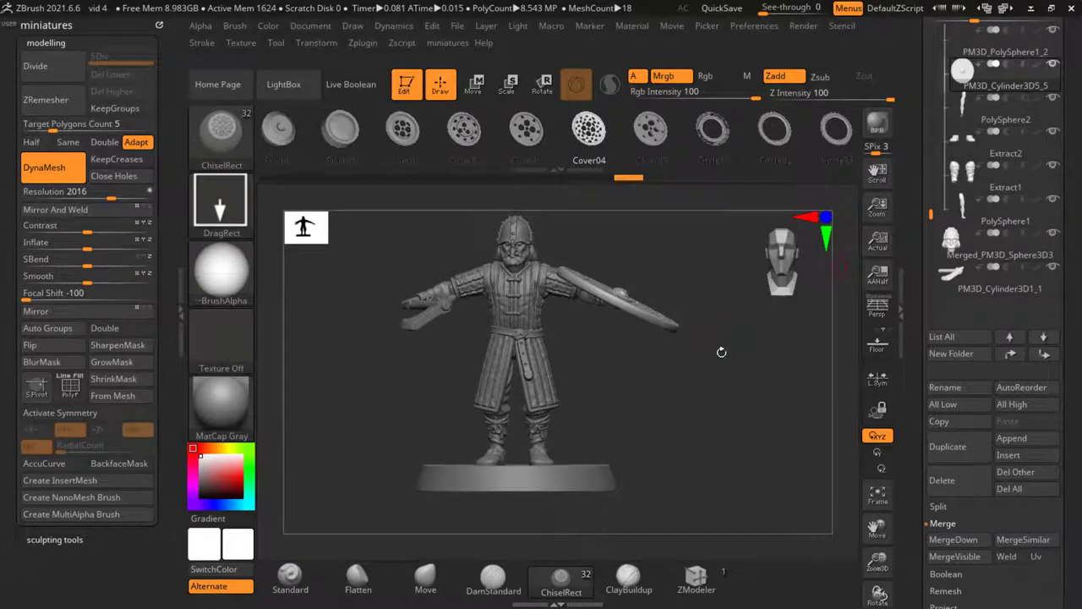
{"action": "left_click_drag", "start_coordinate": [638, 427], "coordinate": [647, 371]}
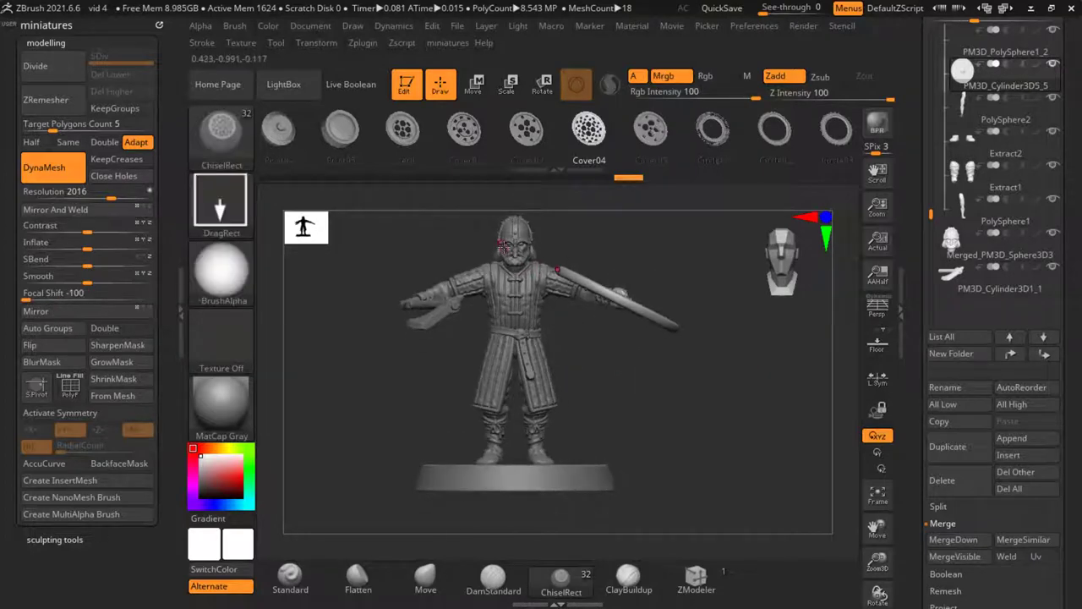
{"action": "mouse_move", "coordinate": [612, 386]}
{"action": "left_mouse_down"}
{"action": "mouse_move", "coordinate": [505, 198]}
{"action": "mouse_move", "coordinate": [640, 361]}
{"action": "mouse_move", "coordinate": [643, 421]}
{"action": "mouse_move", "coordinate": [616, 338]}
{"action": "mouse_move", "coordinate": [620, 412]}
{"action": "mouse_move", "coordinate": [597, 381]}
{"action": "mouse_move", "coordinate": [606, 420]}
{"action": "mouse_move", "coordinate": [623, 377]}
{"action": "mouse_move", "coordinate": [634, 411]}
{"action": "mouse_move", "coordinate": [591, 387]}
{"action": "mouse_move", "coordinate": [616, 393]}
{"action": "left_mouse_up"}
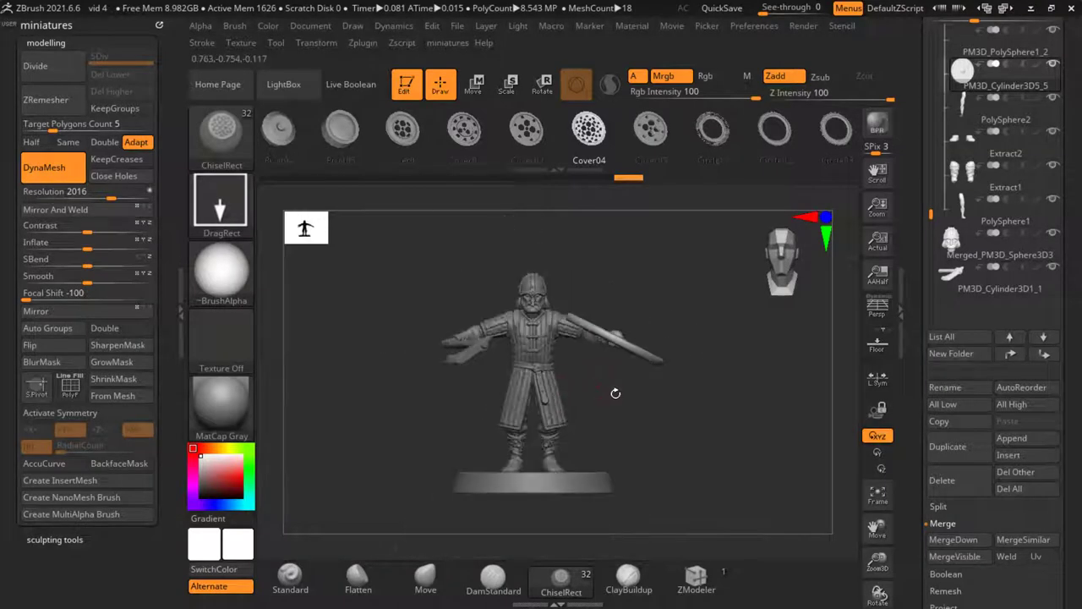
{"action": "left_click_drag", "start_coordinate": [547, 375], "coordinate": [568, 337], "text": "alt"}
{"action": "mouse_move", "coordinate": [620, 389]}
{"action": "left_mouse_down"}
{"action": "mouse_move", "coordinate": [636, 388]}
{"action": "mouse_move", "coordinate": [624, 375]}
{"action": "left_mouse_up"}
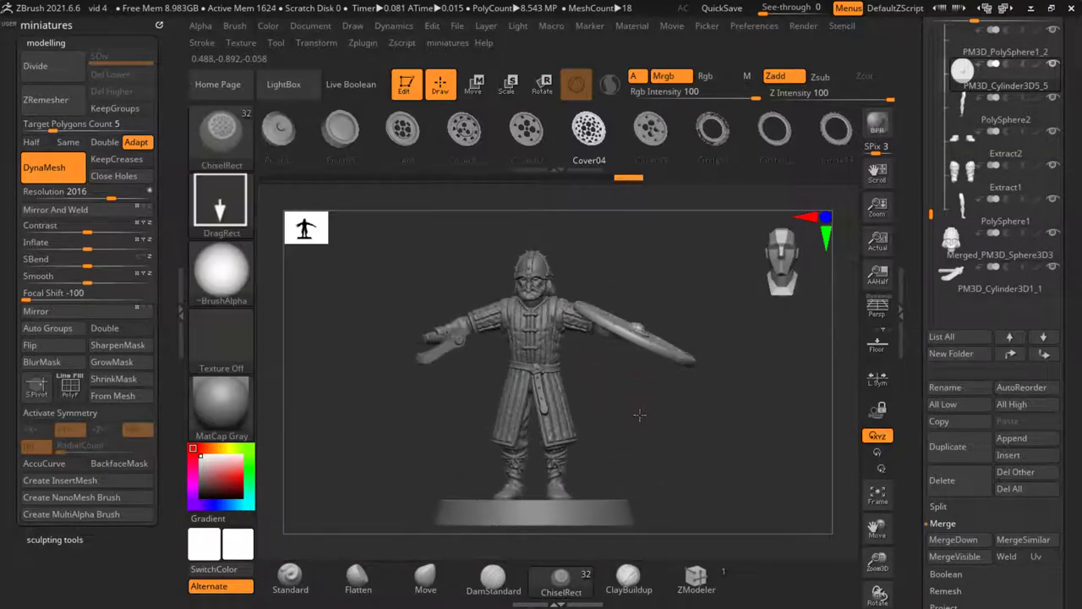
{"action": "mouse_move", "coordinate": [633, 414]}
{"action": "left_mouse_down"}
{"action": "mouse_move", "coordinate": [570, 411]}
{"action": "mouse_move", "coordinate": [640, 412]}
{"action": "left_mouse_up"}
{"action": "scroll", "coordinate": [548, 354], "scroll_direction": "up", "scroll_amount": 5}
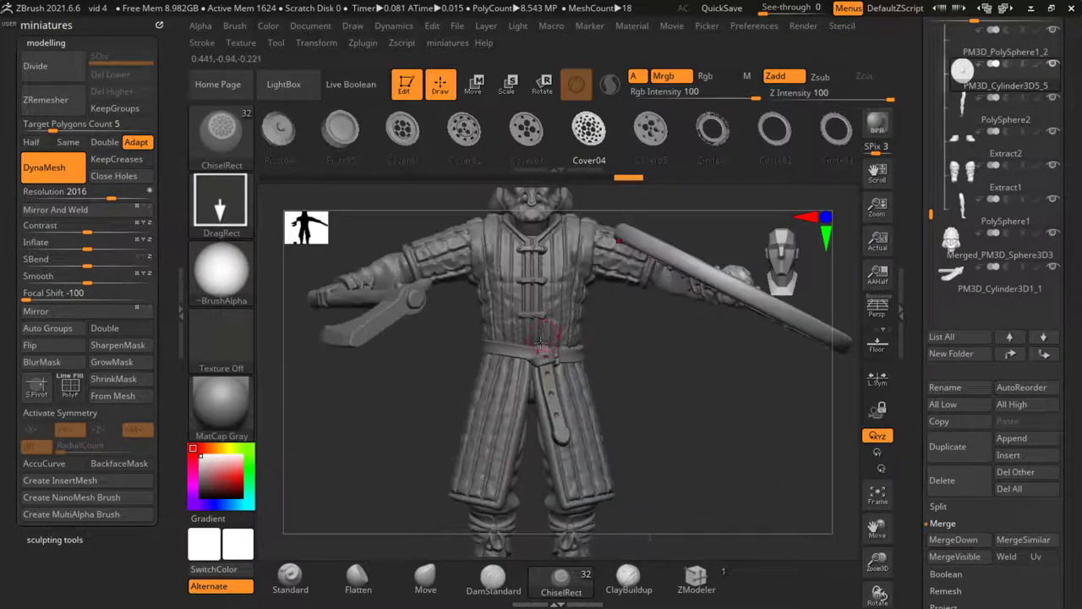
Step: Make the gambeson shirt the active subtool and turn on perspective for the view of the miniature
{"action": "scroll", "coordinate": [548, 353], "scroll_direction": "down", "scroll_amount": 6}
{"action": "left_click", "coordinate": [549, 420], "text": "alt"}
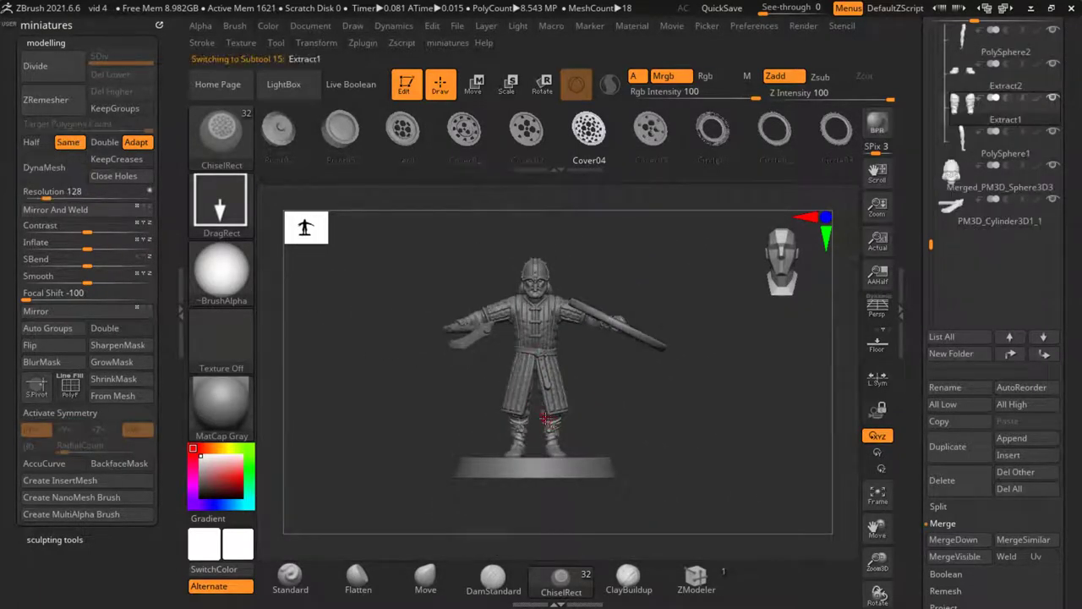
{"action": "scroll", "coordinate": [527, 320], "scroll_direction": "up", "scroll_amount": 5}
{"action": "left_click", "coordinate": [519, 320], "text": "alt"}
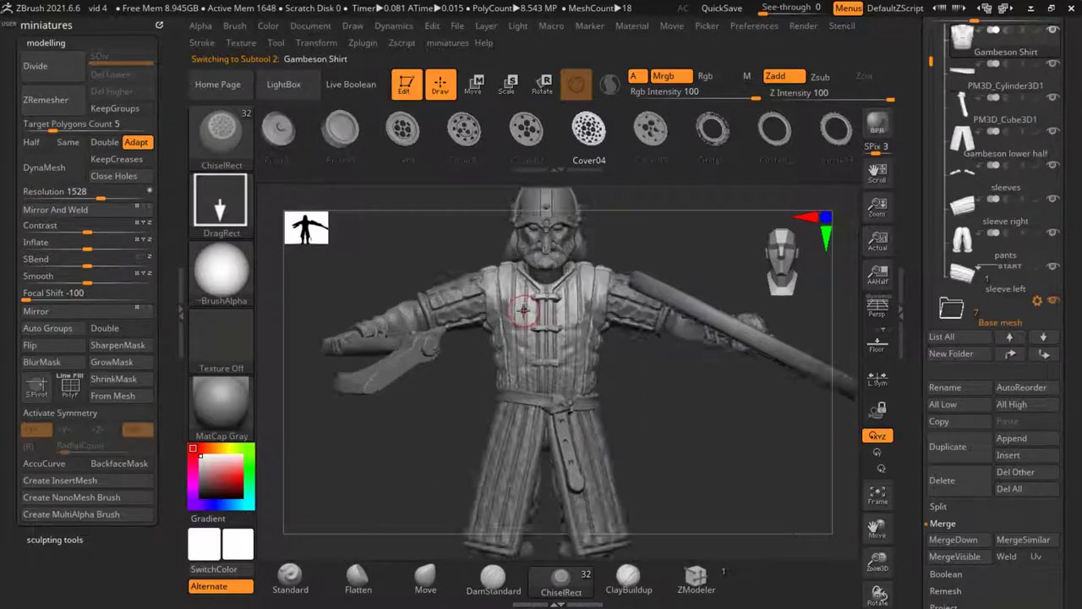
{"action": "scroll", "coordinate": [587, 358], "scroll_direction": "down", "scroll_amount": 2}
{"action": "left_click_drag", "start_coordinate": [634, 390], "coordinate": [628, 376], "text": "shift"}
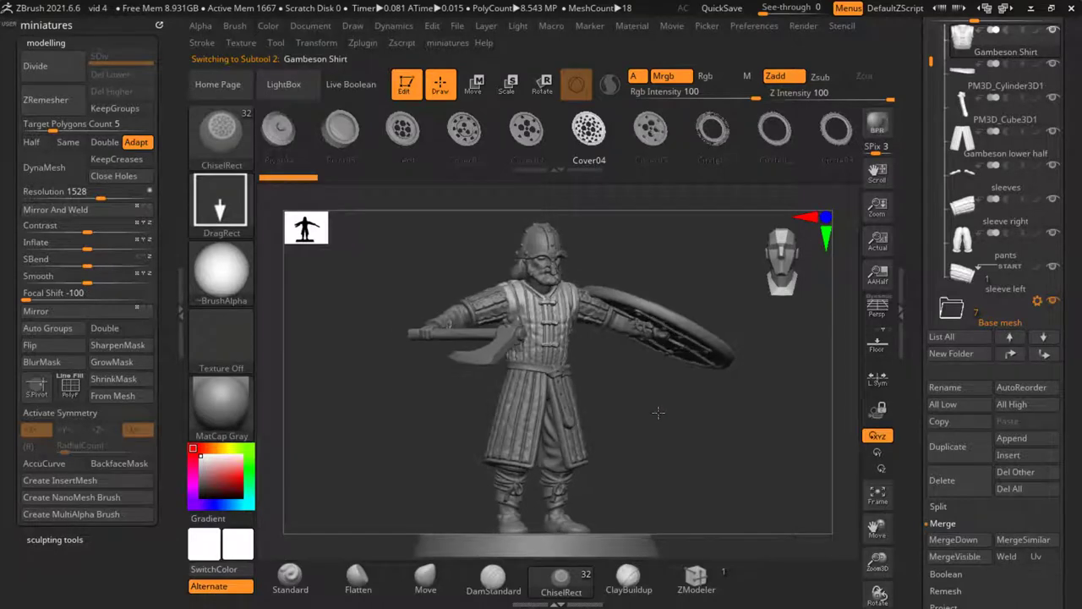
{"action": "left_click", "coordinate": [877, 307]}
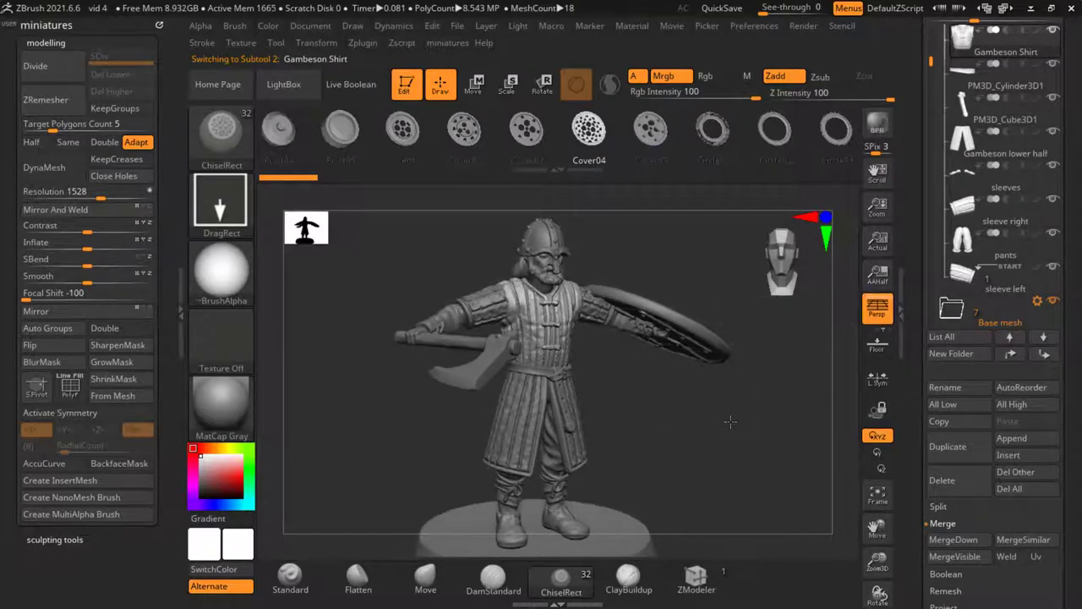
Step: Examine the whole miniature in perspective, including the boots, base, gambeson, axe and shield arm, and look through its subtool list
{"action": "left_click_drag", "start_coordinate": [731, 421], "coordinate": [725, 417]}
{"action": "right_click_drag", "start_coordinate": [534, 237], "coordinate": [592, 246], "text": "ctrl"}
{"action": "right_click_drag", "start_coordinate": [668, 384], "coordinate": [595, 407], "text": "alt"}
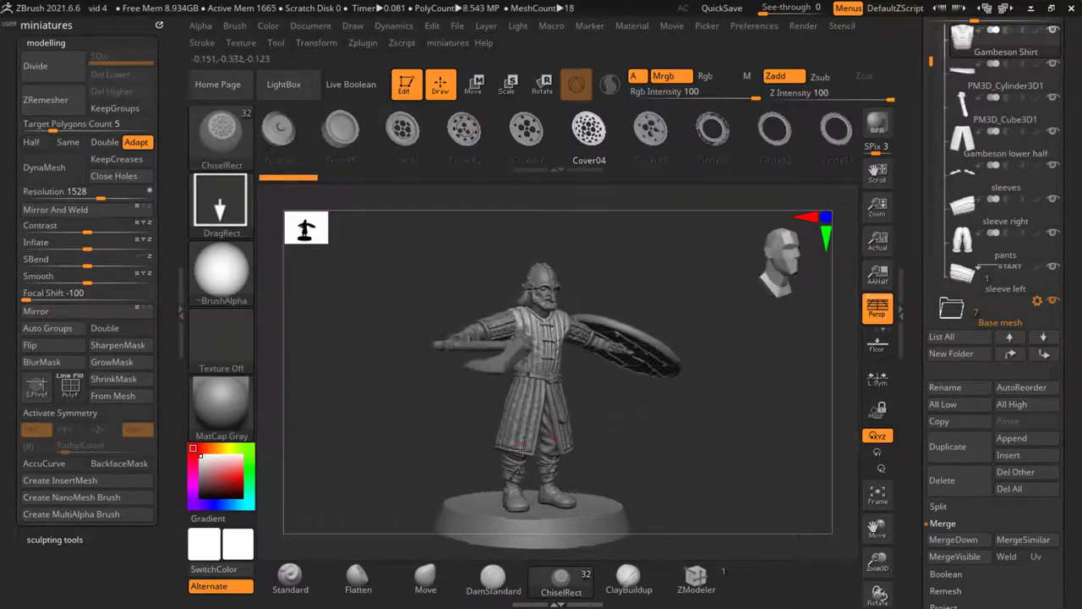
{"action": "right_click_drag", "start_coordinate": [355, 339], "coordinate": [378, 368], "text": "ctrl"}
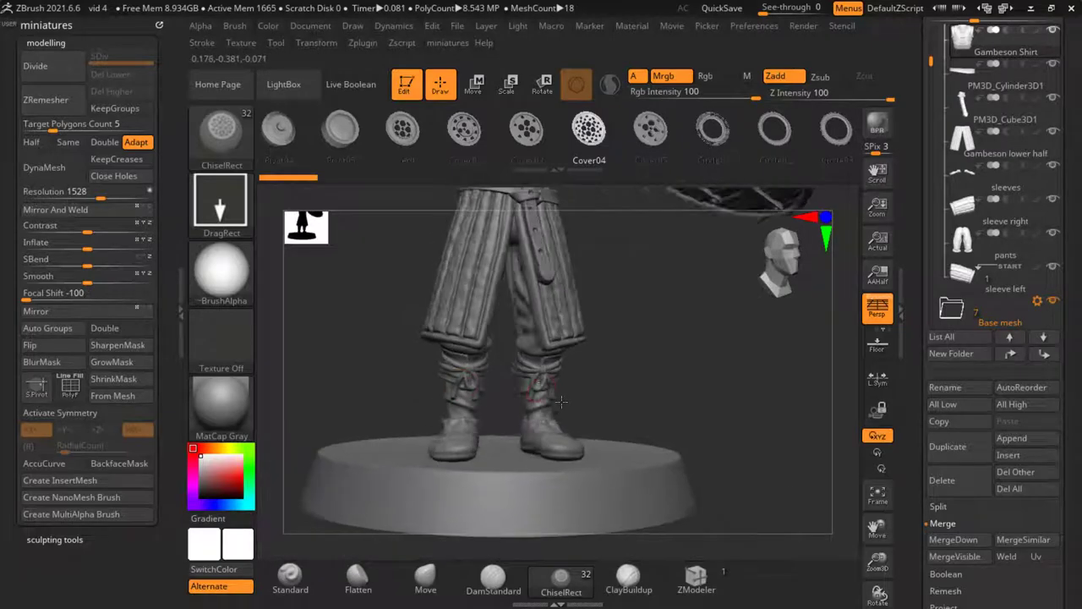
{"action": "right_click_drag", "start_coordinate": [507, 398], "coordinate": [668, 503], "text": "ctrl"}
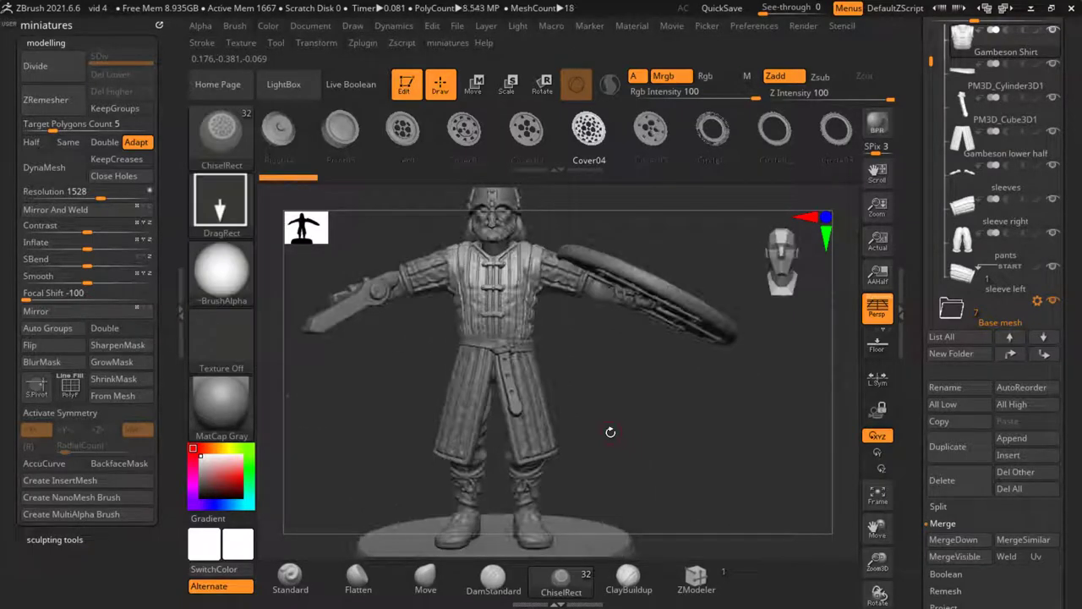
{"action": "right_click_drag", "start_coordinate": [549, 397], "coordinate": [526, 390], "text": "ctrl"}
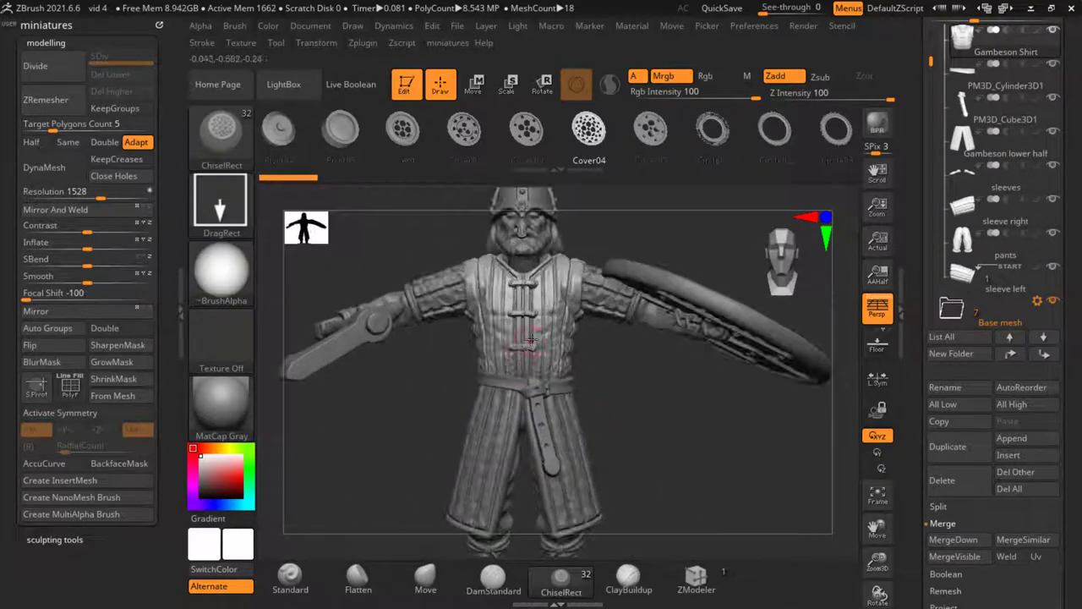
{"action": "right_click_drag", "start_coordinate": [519, 306], "coordinate": [516, 287], "text": "ctrl"}
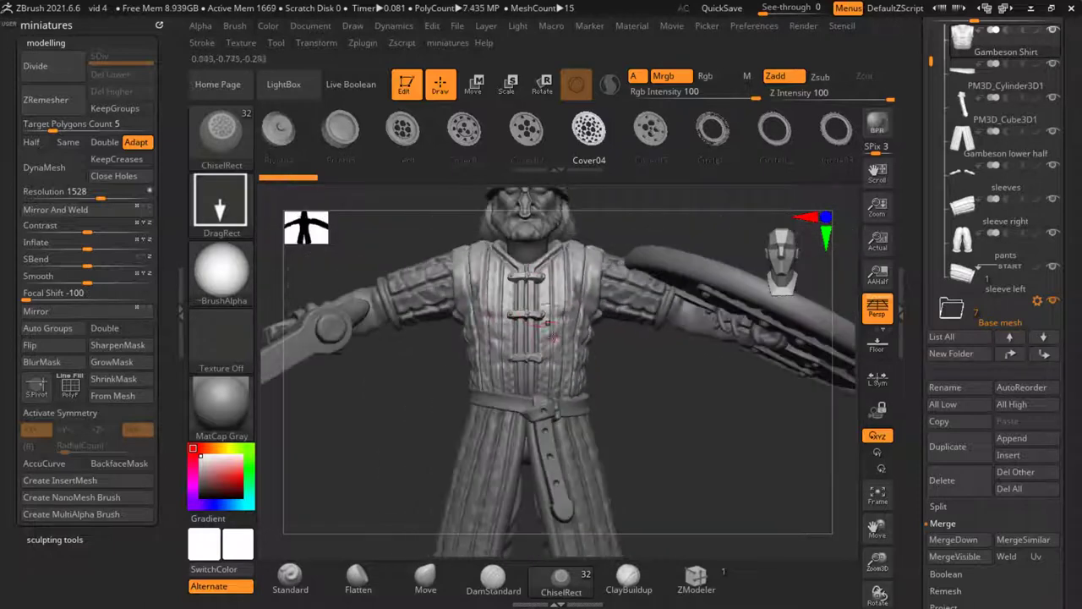
{"action": "right_click_drag", "start_coordinate": [677, 385], "coordinate": [647, 406], "text": "ctrl"}
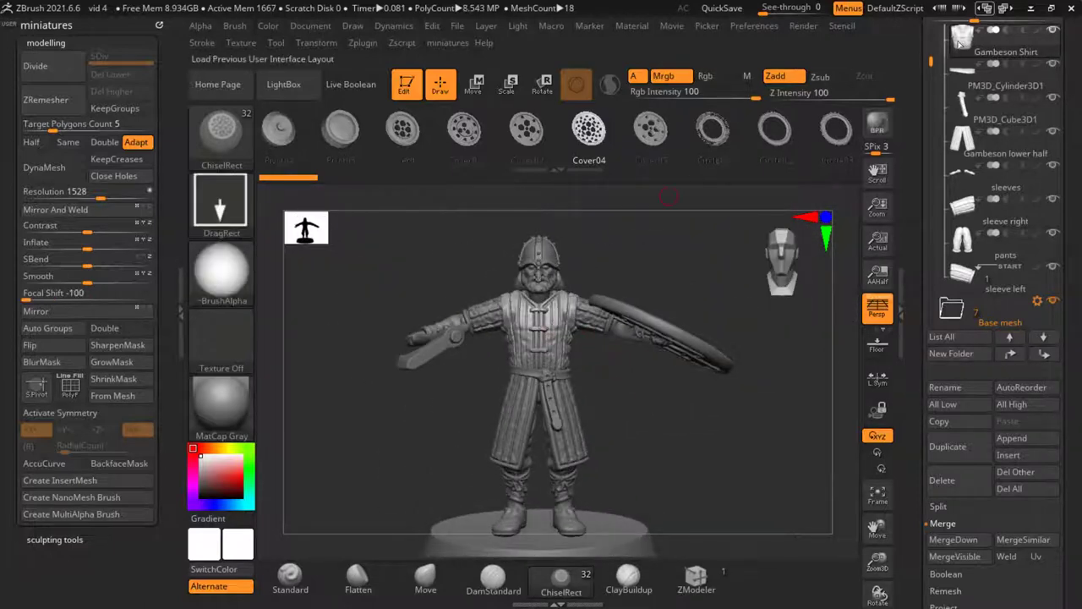
{"action": "left_click_drag", "start_coordinate": [1067, 253], "coordinate": [1067, 344]}
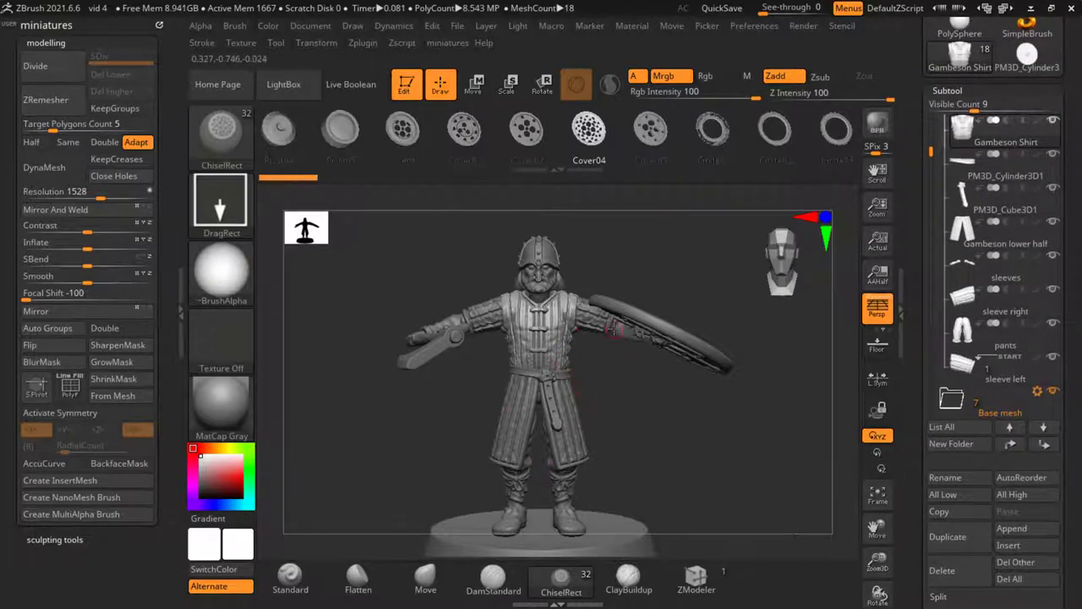
{"action": "right_click_drag", "start_coordinate": [615, 330], "coordinate": [619, 306], "text": "ctrl"}
{"action": "left_click_drag", "start_coordinate": [930, 152], "coordinate": [930, 260]}
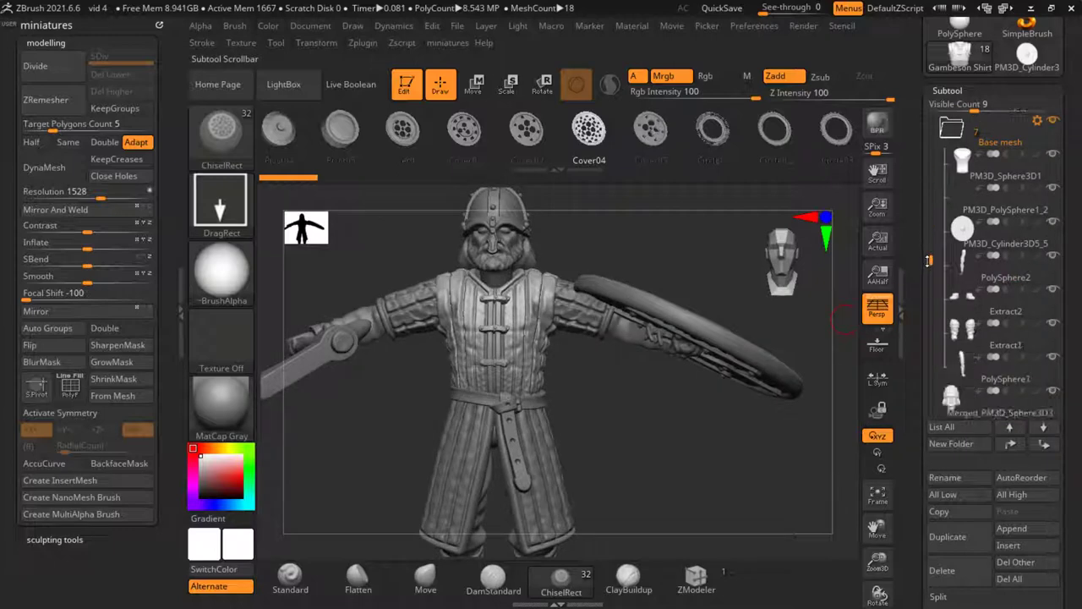
{"action": "right_click_drag", "start_coordinate": [704, 372], "coordinate": [633, 368], "text": "ctrl"}
{"action": "right_click_drag", "start_coordinate": [626, 445], "coordinate": [647, 380], "text": "alt"}
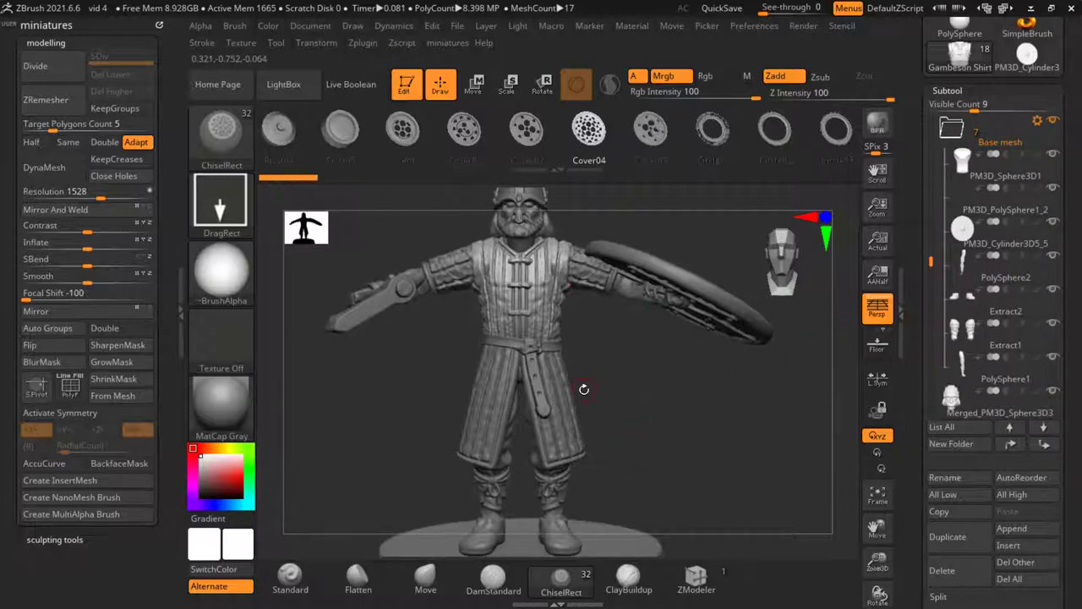
{"action": "right_click_drag", "start_coordinate": [583, 389], "coordinate": [619, 384], "text": "ctrl"}
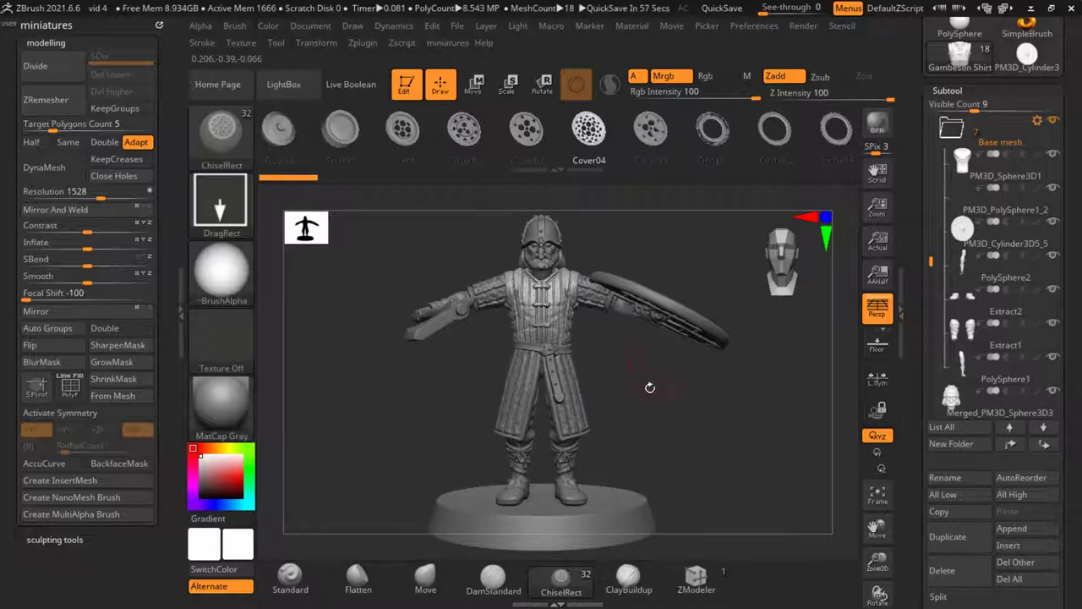
{"action": "right_click_drag", "start_coordinate": [649, 387], "coordinate": [727, 295]}
Step: Look through the saved tool files in the Youtube Zbrush tools folder, and leave without loading one
{"action": "left_click_drag", "start_coordinate": [919, 135], "coordinate": [922, 354]}
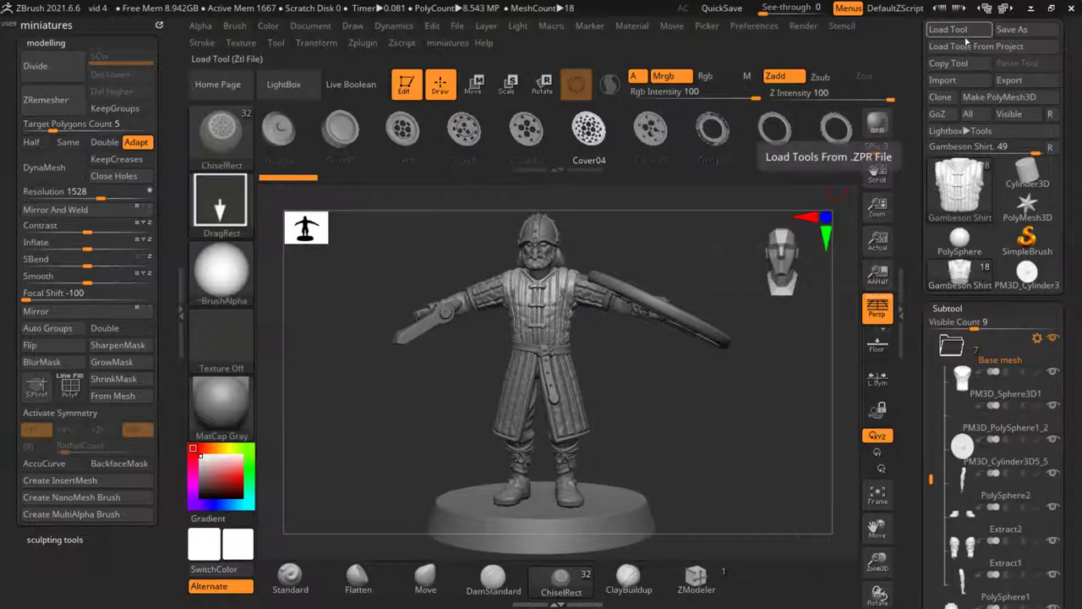
{"action": "left_click", "coordinate": [948, 28]}
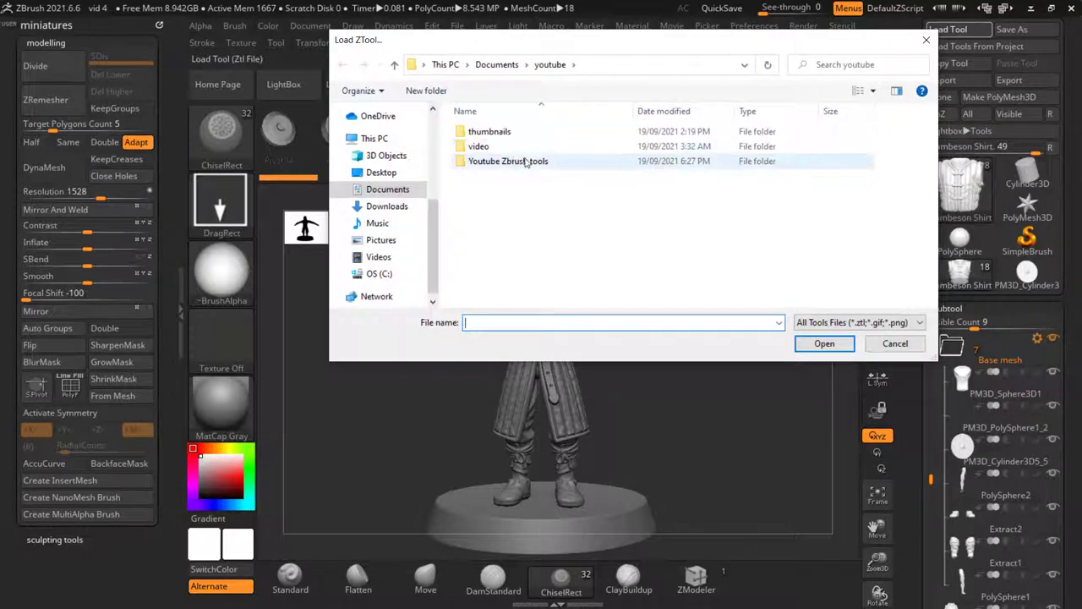
{"action": "double_click", "coordinate": [510, 160]}
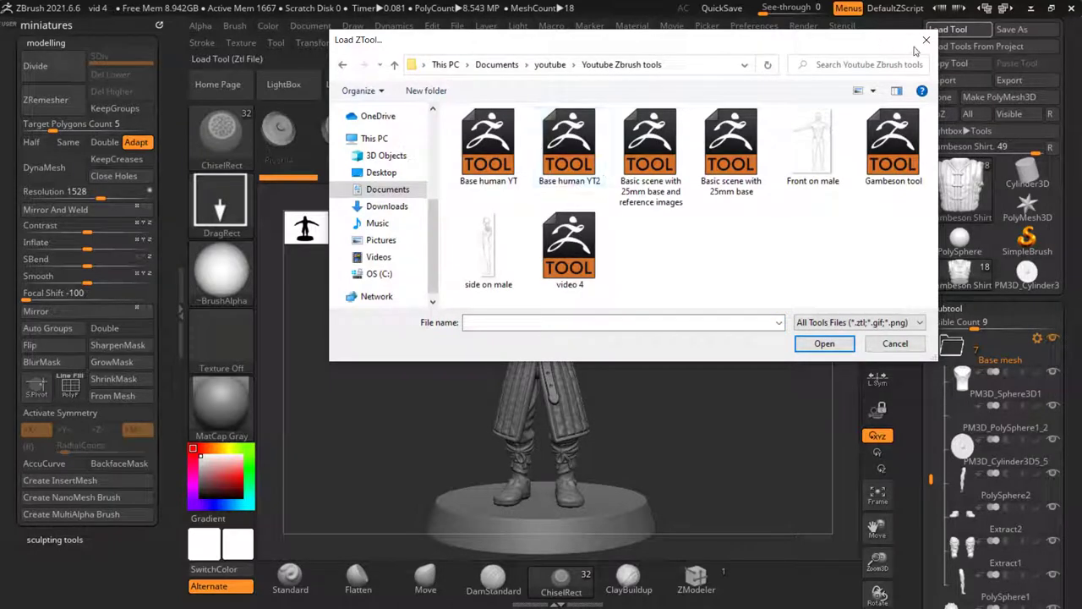
{"action": "left_click", "coordinate": [926, 40]}
{"action": "left_click_drag", "start_coordinate": [654, 356], "coordinate": [671, 359]}
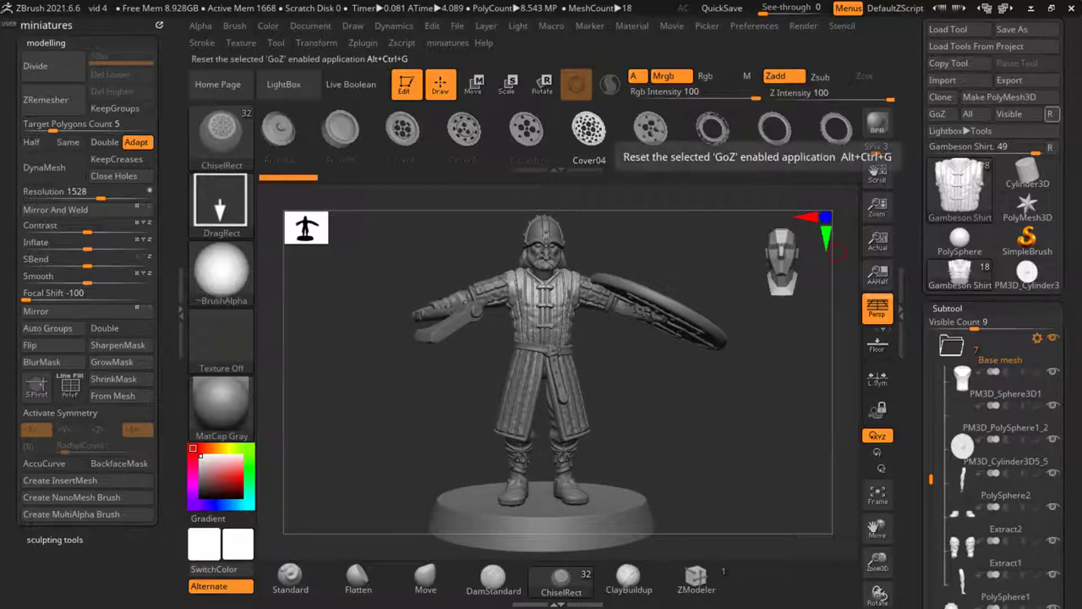